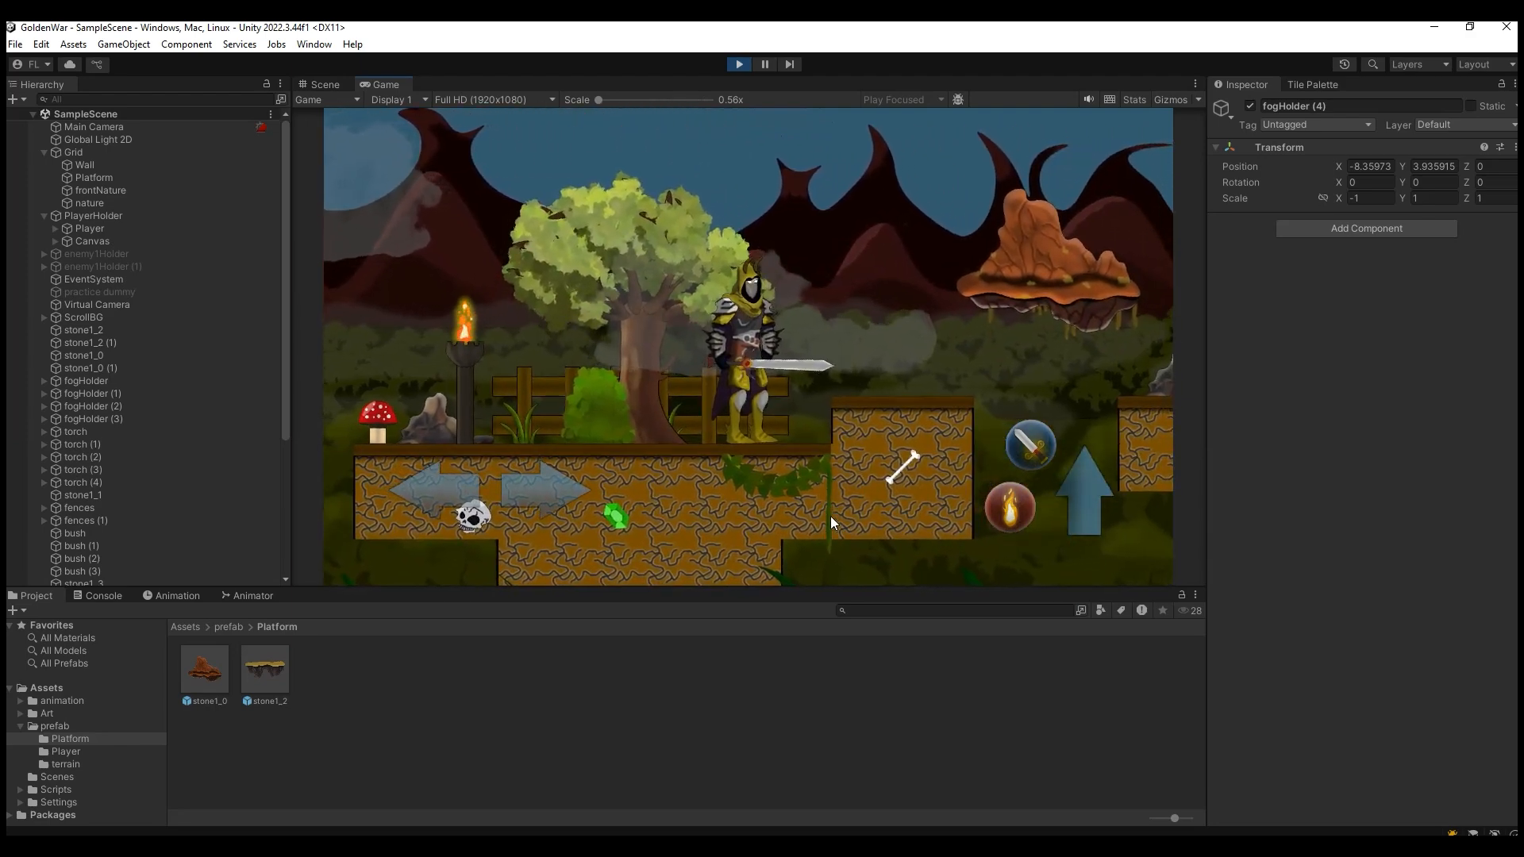
# Play-test the level by moving the knight between the ground ledges and jumping up onto the floating rock platform.
pyautogui.press('d')
pyautogui.press('space')
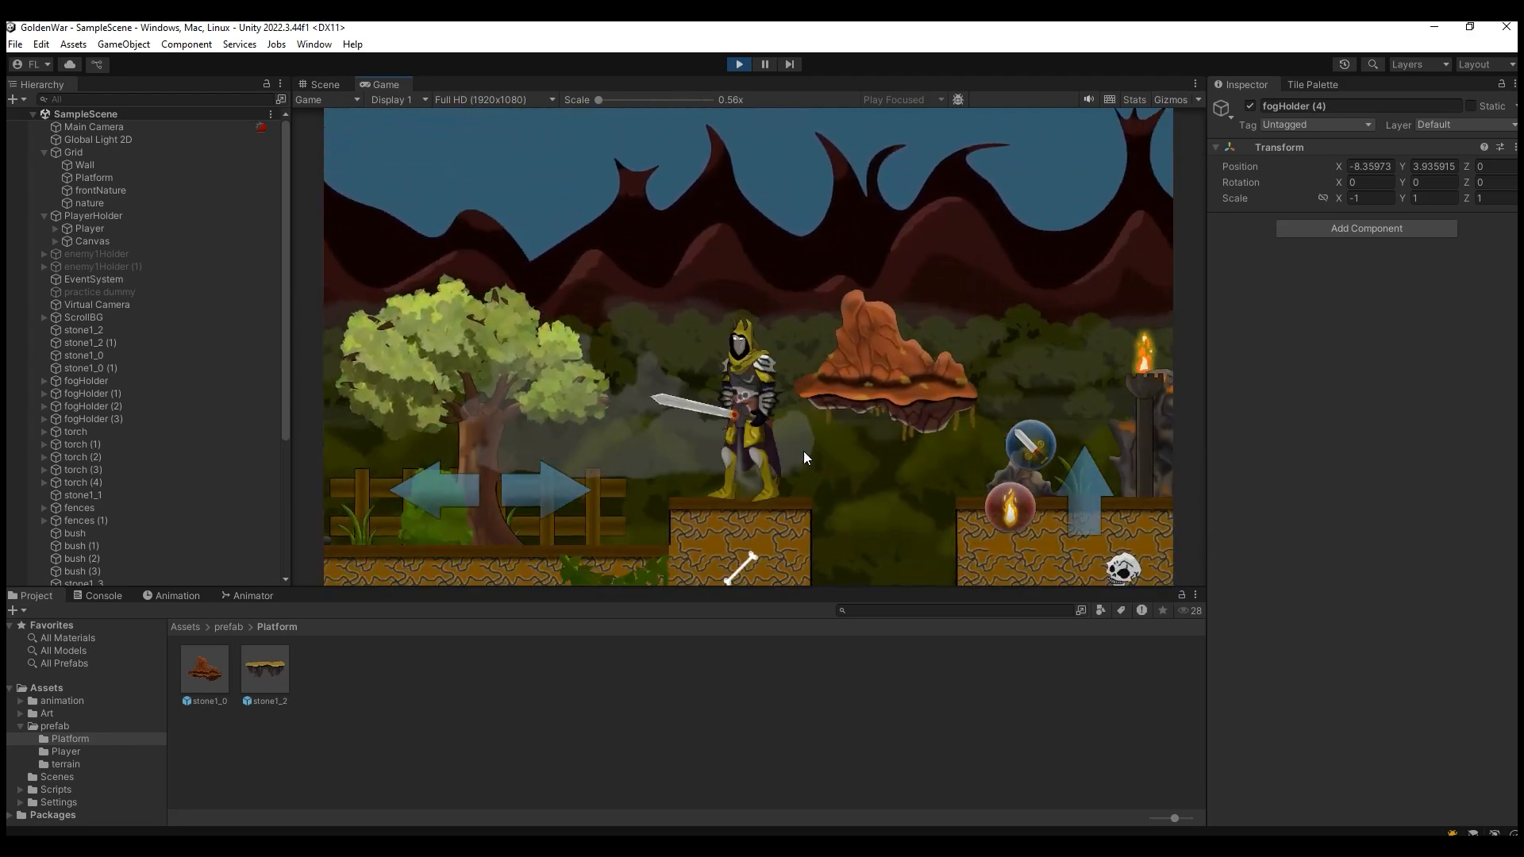
pyautogui.press('space')
pyautogui.press('a')
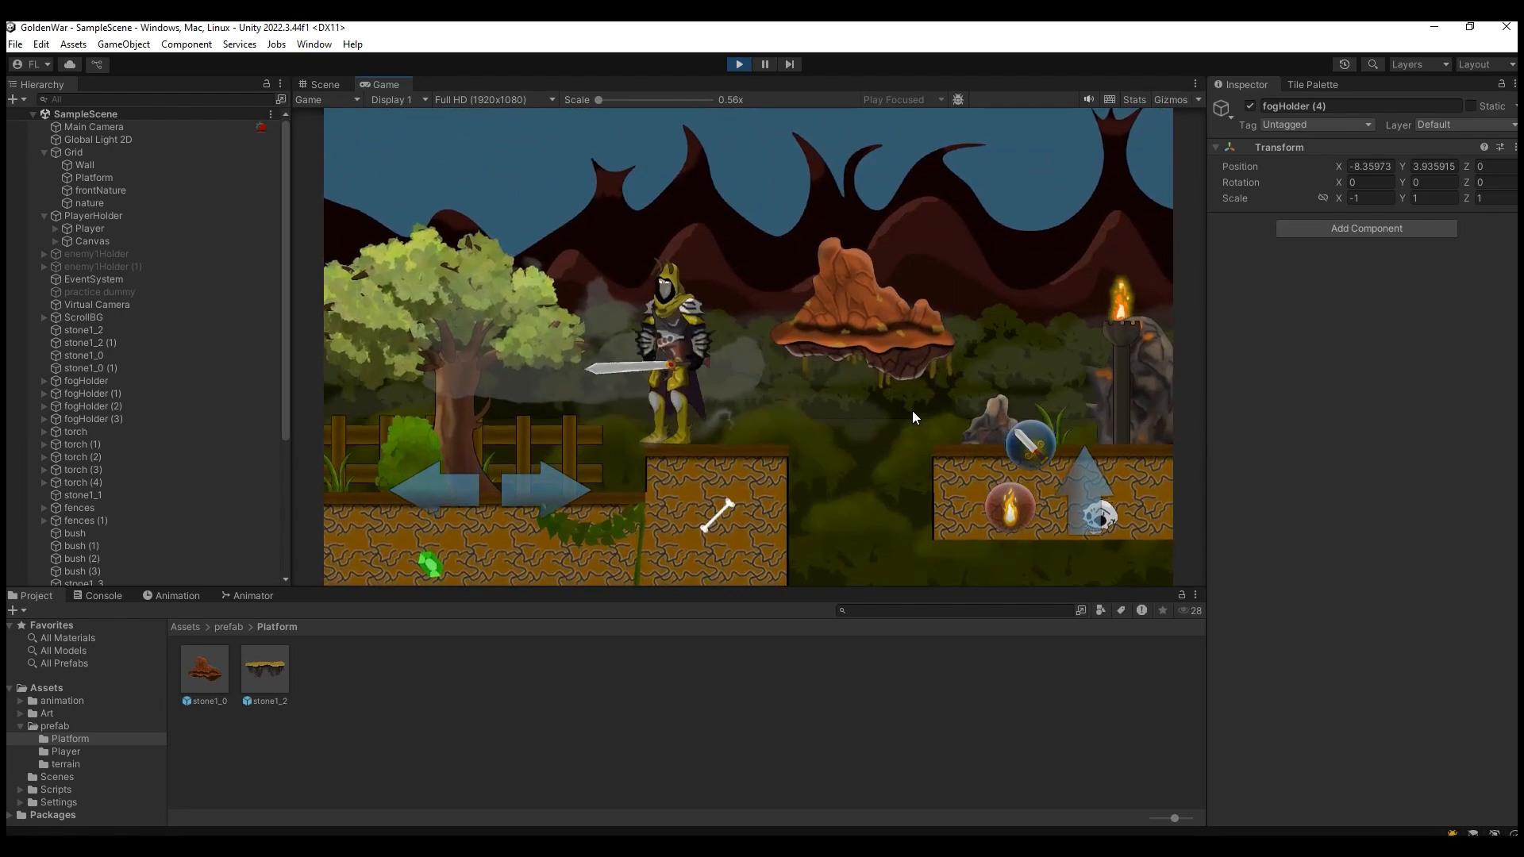
pyautogui.press('d')
pyautogui.press('space')
pyautogui.press('a')
pyautogui.press('d')
pyautogui.press('space')
pyautogui.press('a')
pyautogui.press('space')
pyautogui.press('d')
pyautogui.press('space')
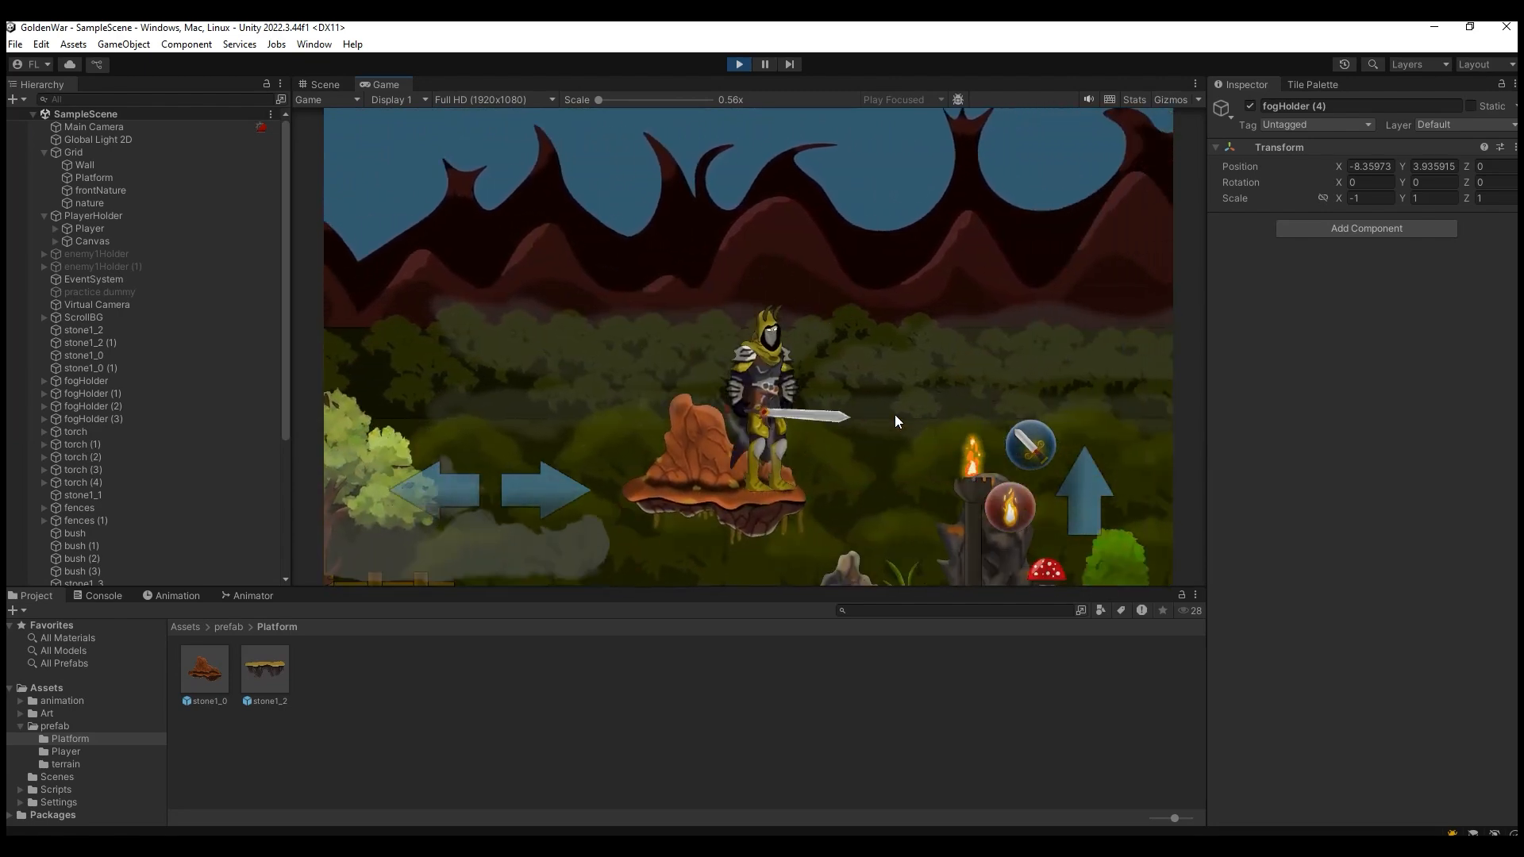
# Walk the knight back and forth, down to the ledge with the torch, and jump towards the second floating rock.
pyautogui.press('d')
pyautogui.press('a')
pyautogui.press('a')
pyautogui.press('d')
pyautogui.press('d')
pyautogui.press('space')
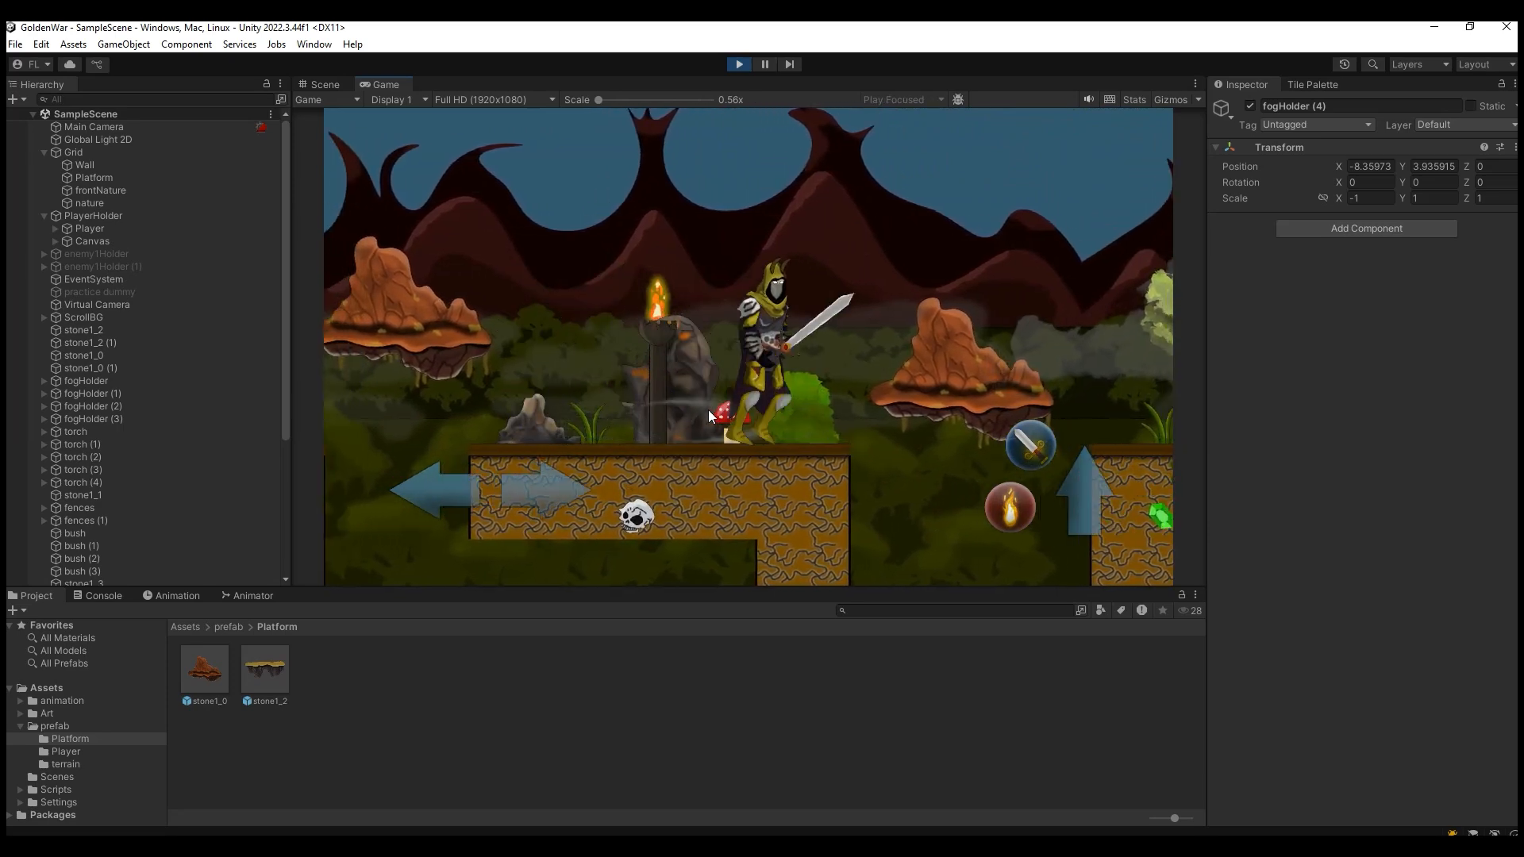
pyautogui.press('space')
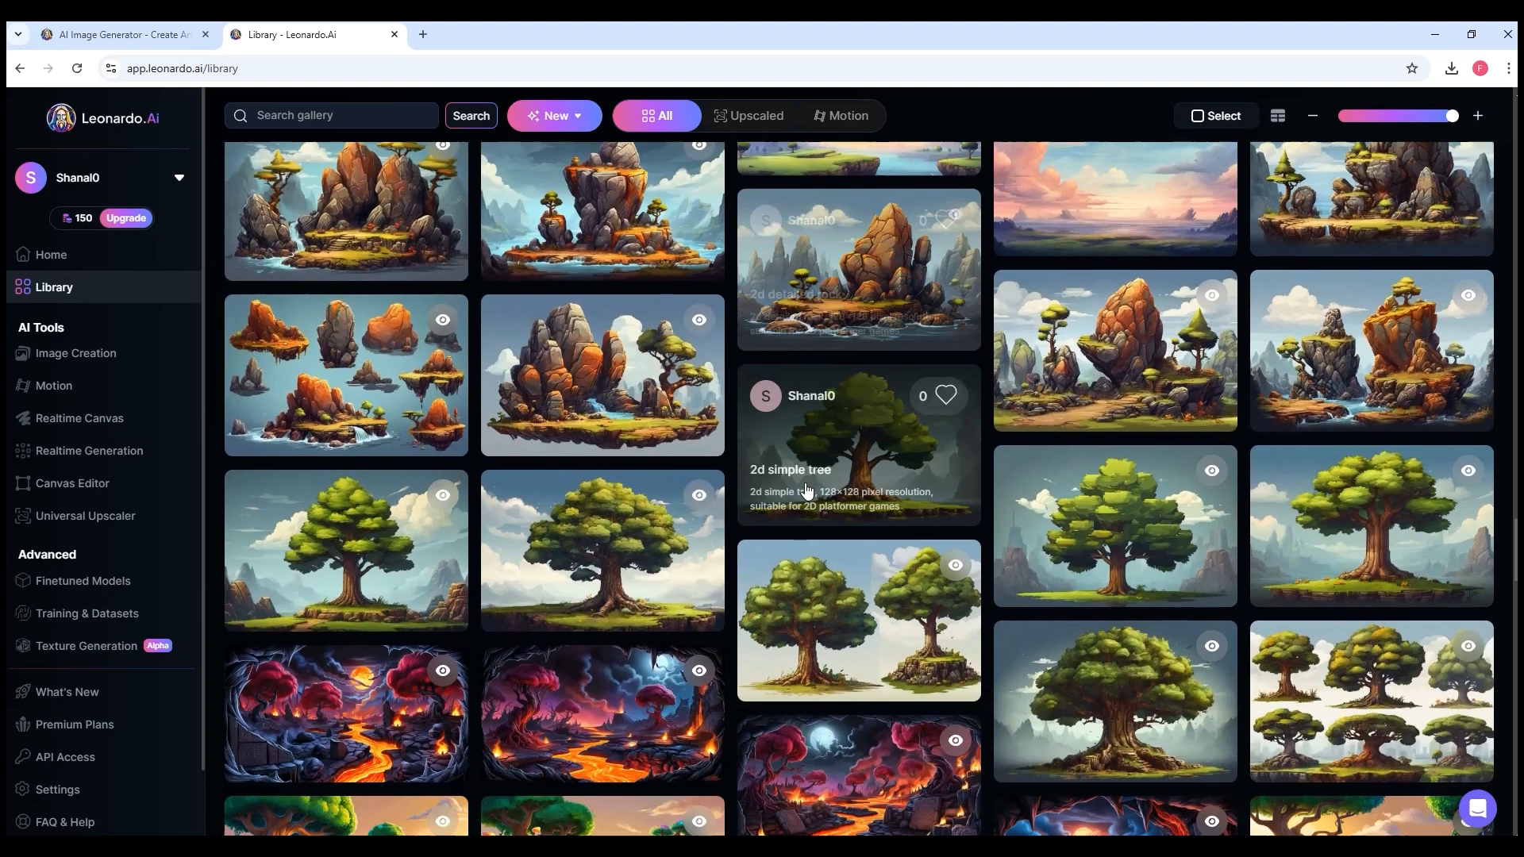
# Browse the generated 2D rock and tree images in the Leonardo.Ai library.
pyautogui.scroll(-2, 807, 493)
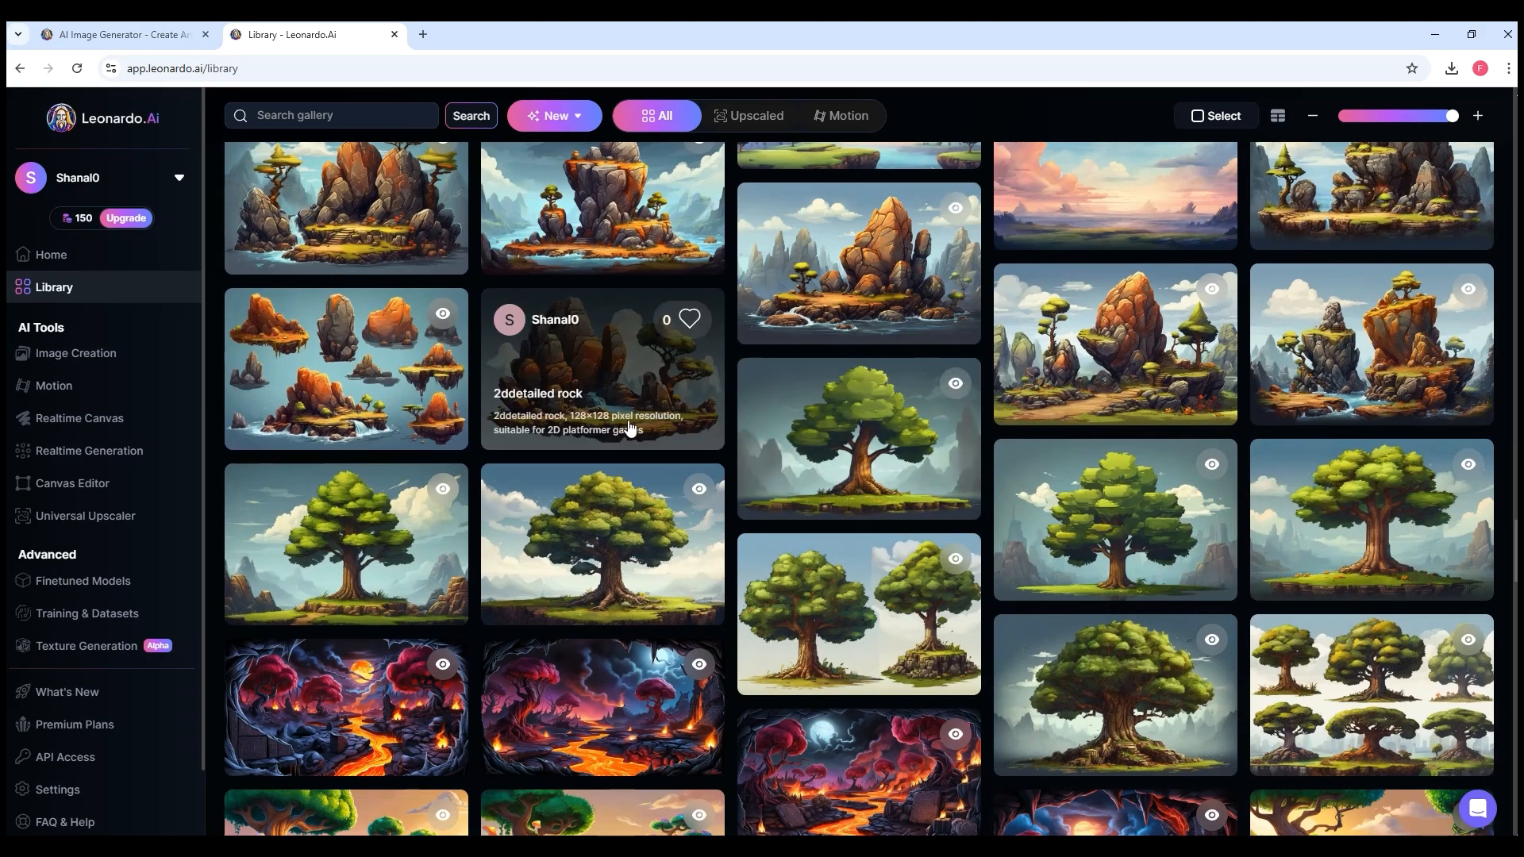
pyautogui.scroll(2, 1083, 474)
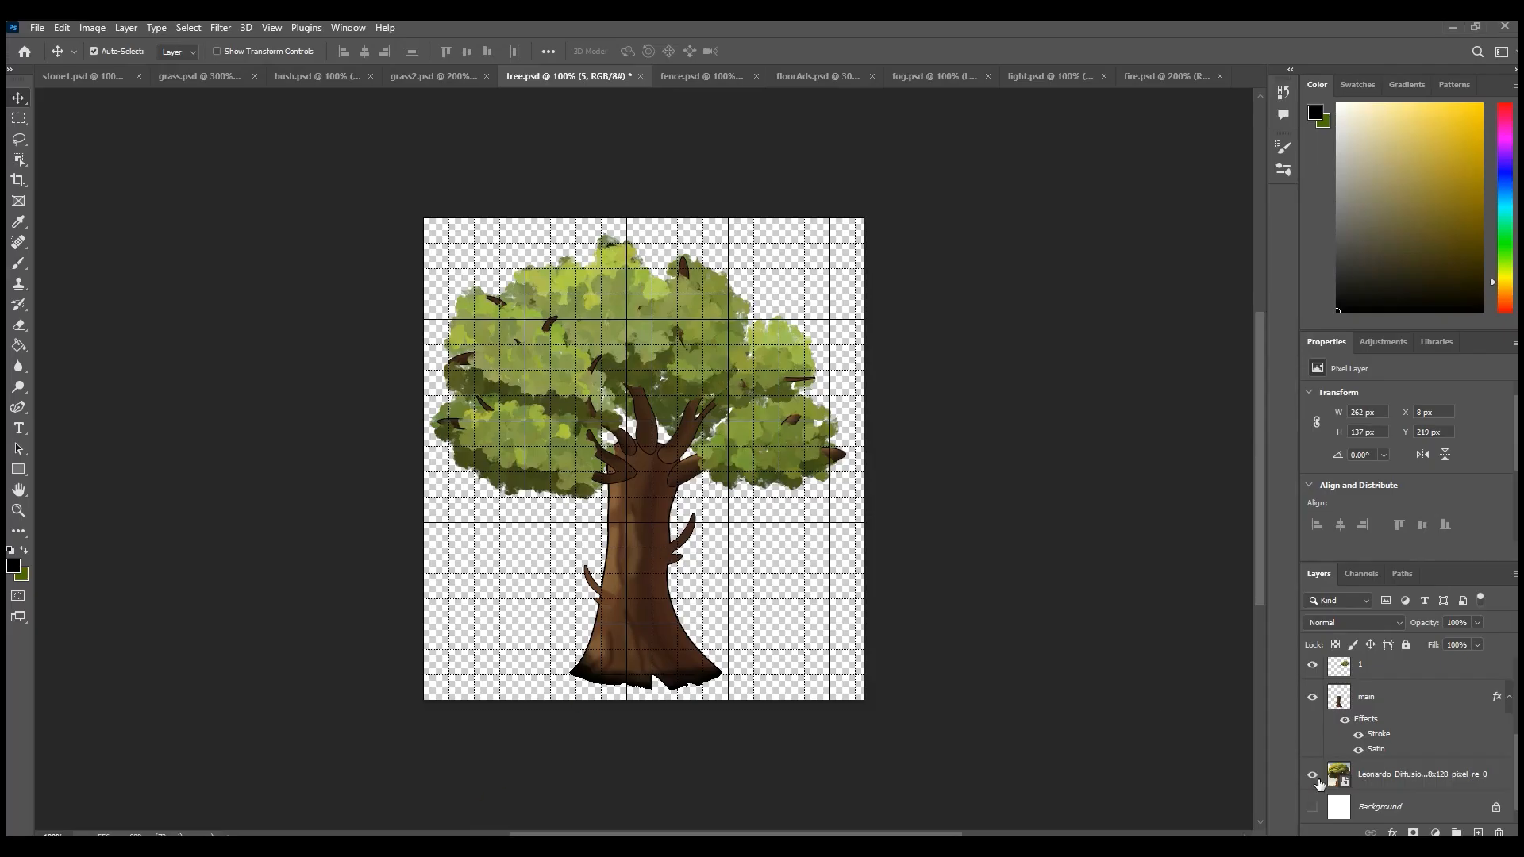
# In Photoshop's tree.psd, show the Leonardo reference image, shift it right of the drawn tree for comparison, and hide it again.
pyautogui.click(1313, 778)
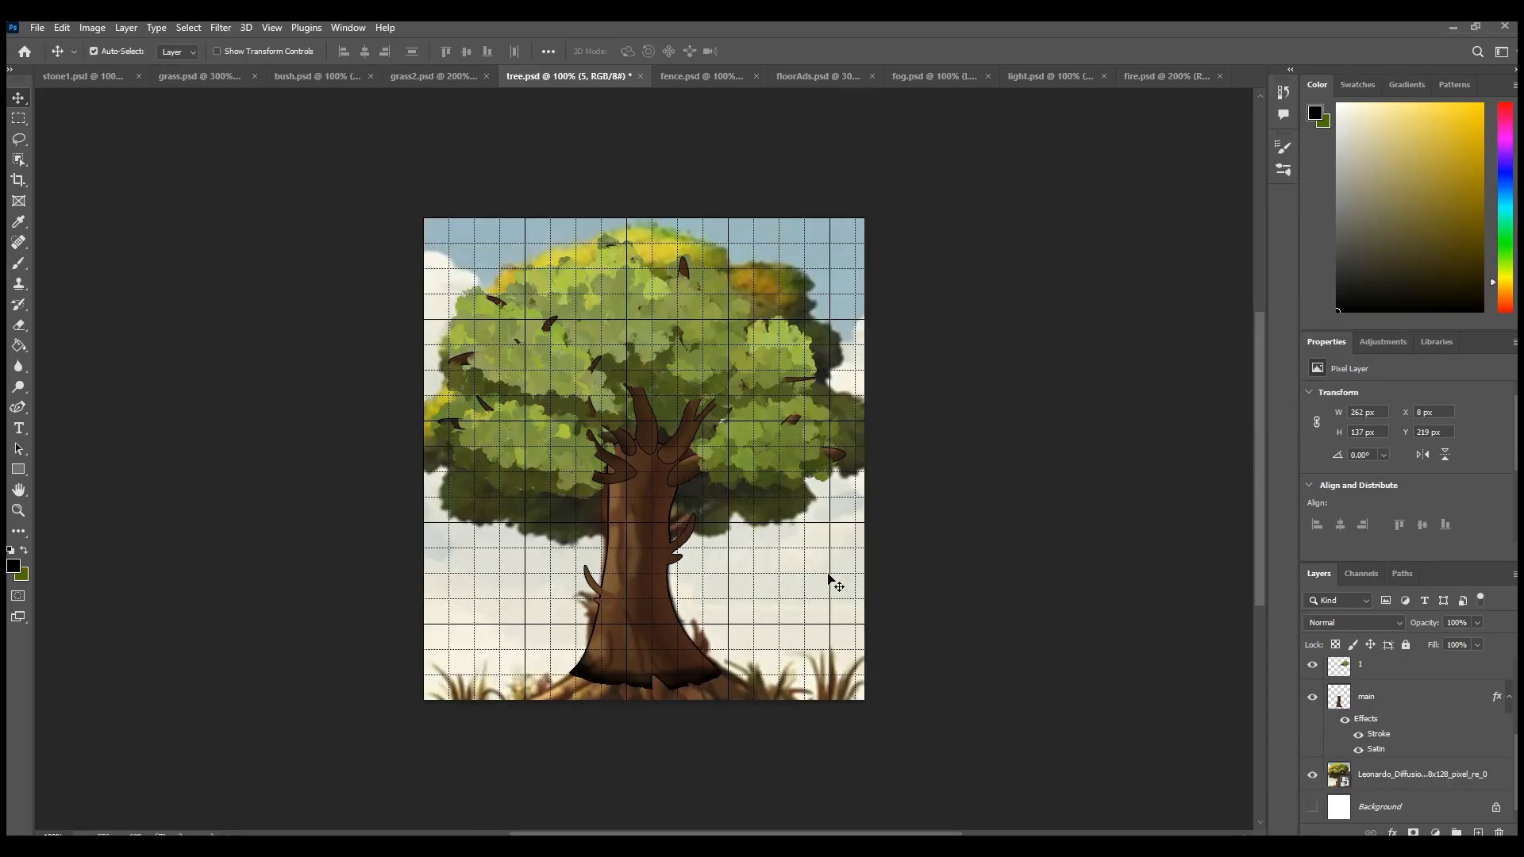
pyautogui.moveTo(788, 586); pyautogui.dragTo(891, 594)
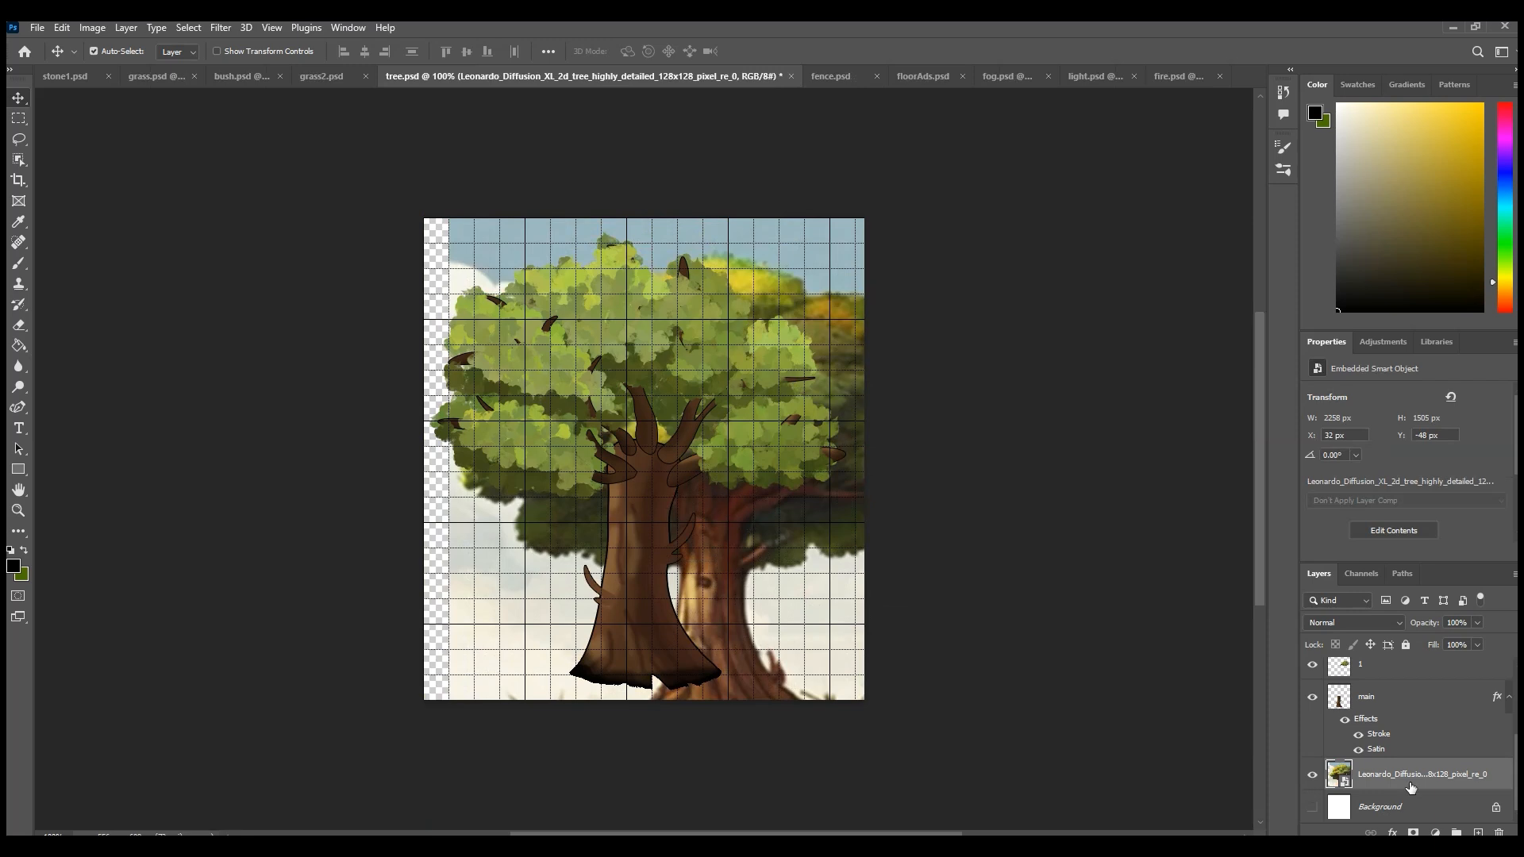
pyautogui.click(1312, 775)
# Examine how the tree is built by hiding and restoring its trunk layer and separate foliage layers one at a time.
pyautogui.click(1313, 700)
pyautogui.click(1313, 700)
pyautogui.scroll(3, 1340, 708)
pyautogui.click(1314, 682)
pyautogui.click(1312, 684)
pyautogui.click(1311, 705)
pyautogui.click(1311, 705)
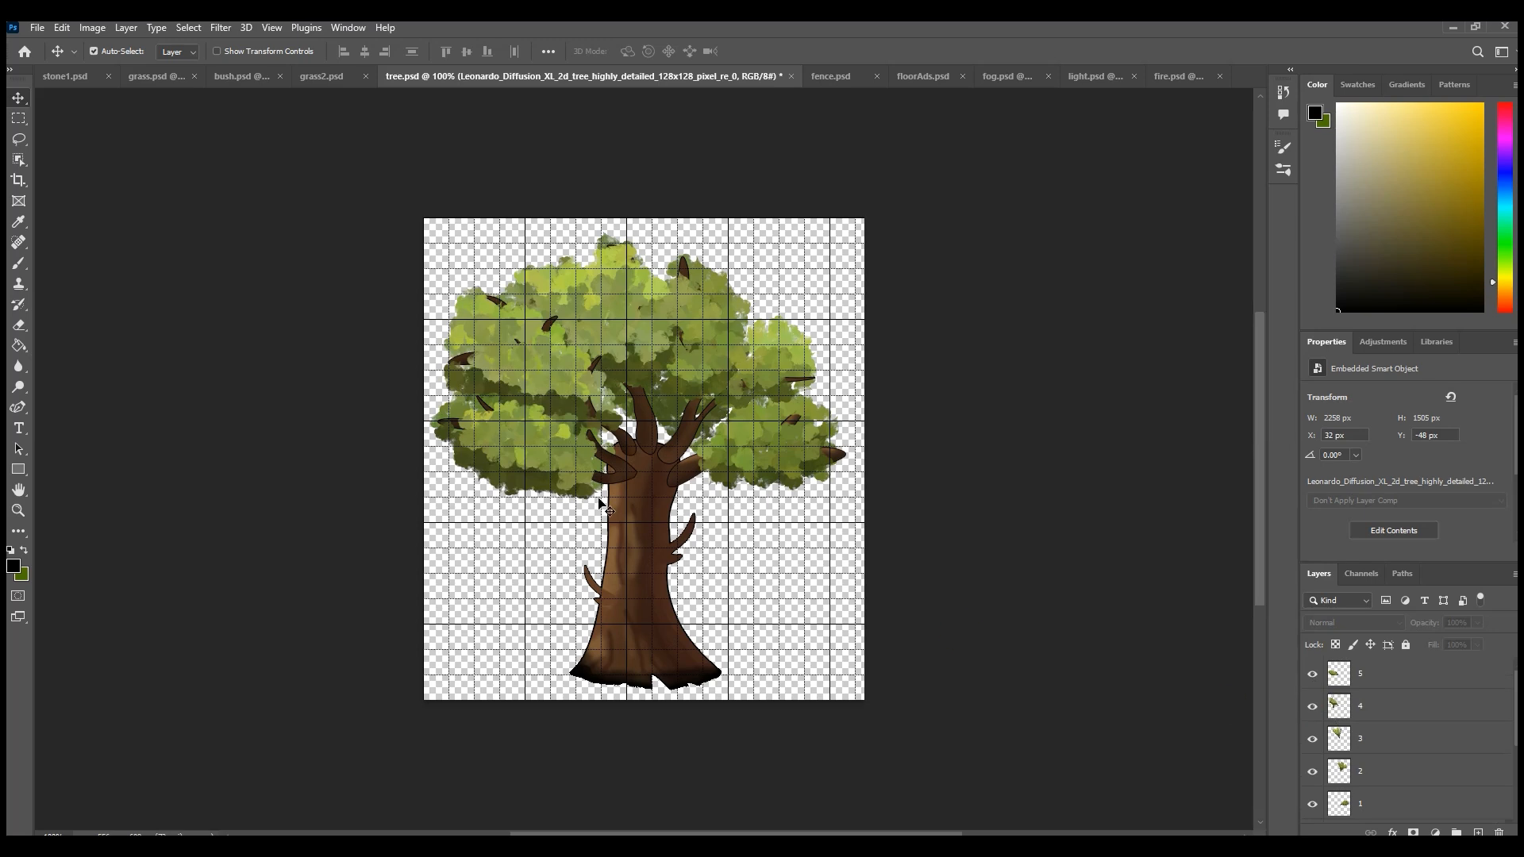
pyautogui.click(1312, 739)
pyautogui.click(1312, 739)
pyautogui.click(1311, 774)
pyautogui.click(1312, 774)
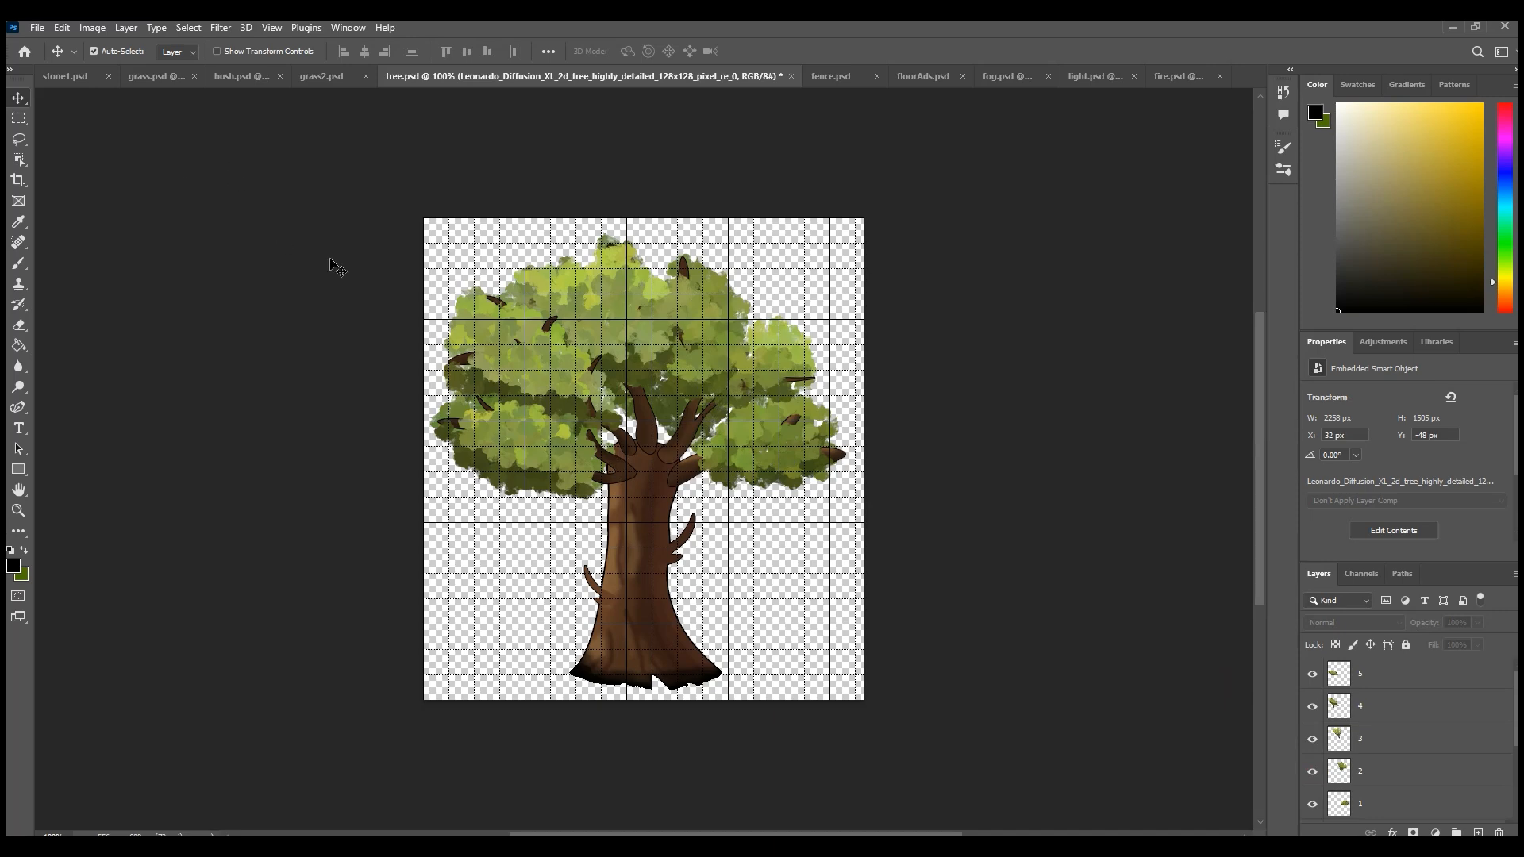
# In stone1.psd, show the Leonardo rock reference, reposition it behind the drawn stones to compare them, and hide it again.
pyautogui.click(66, 76)
pyautogui.click(1312, 783)
pyautogui.moveTo(718, 527)
pyautogui.mouseDown()
pyautogui.moveTo(793, 497)
pyautogui.moveTo(912, 572)
pyautogui.moveTo(1063, 609)
pyautogui.moveTo(736, 528)
pyautogui.mouseUp()
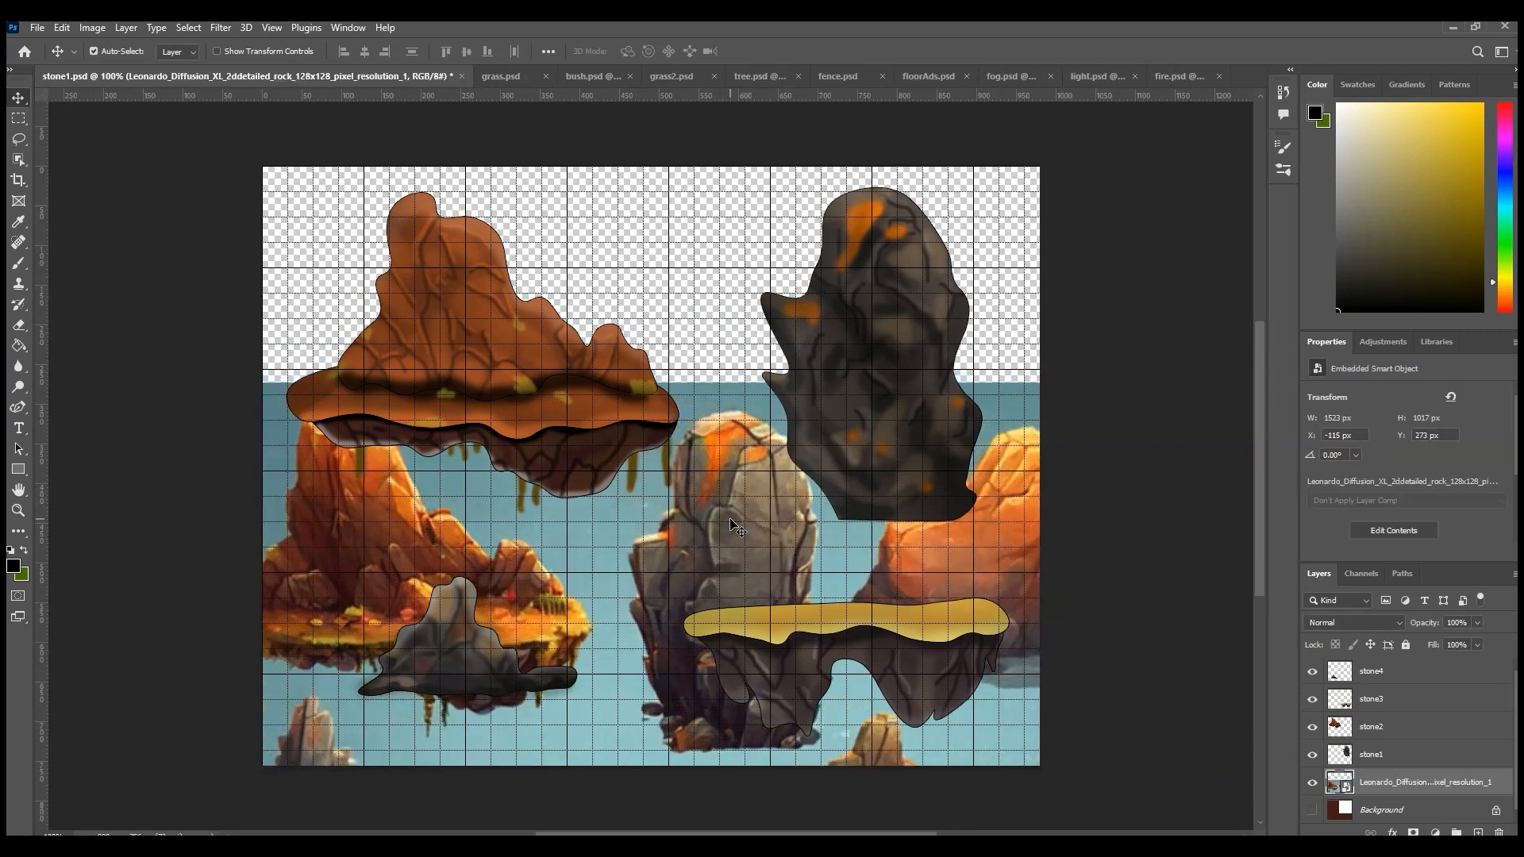
pyautogui.moveTo(831, 458); pyautogui.dragTo(853, 508)
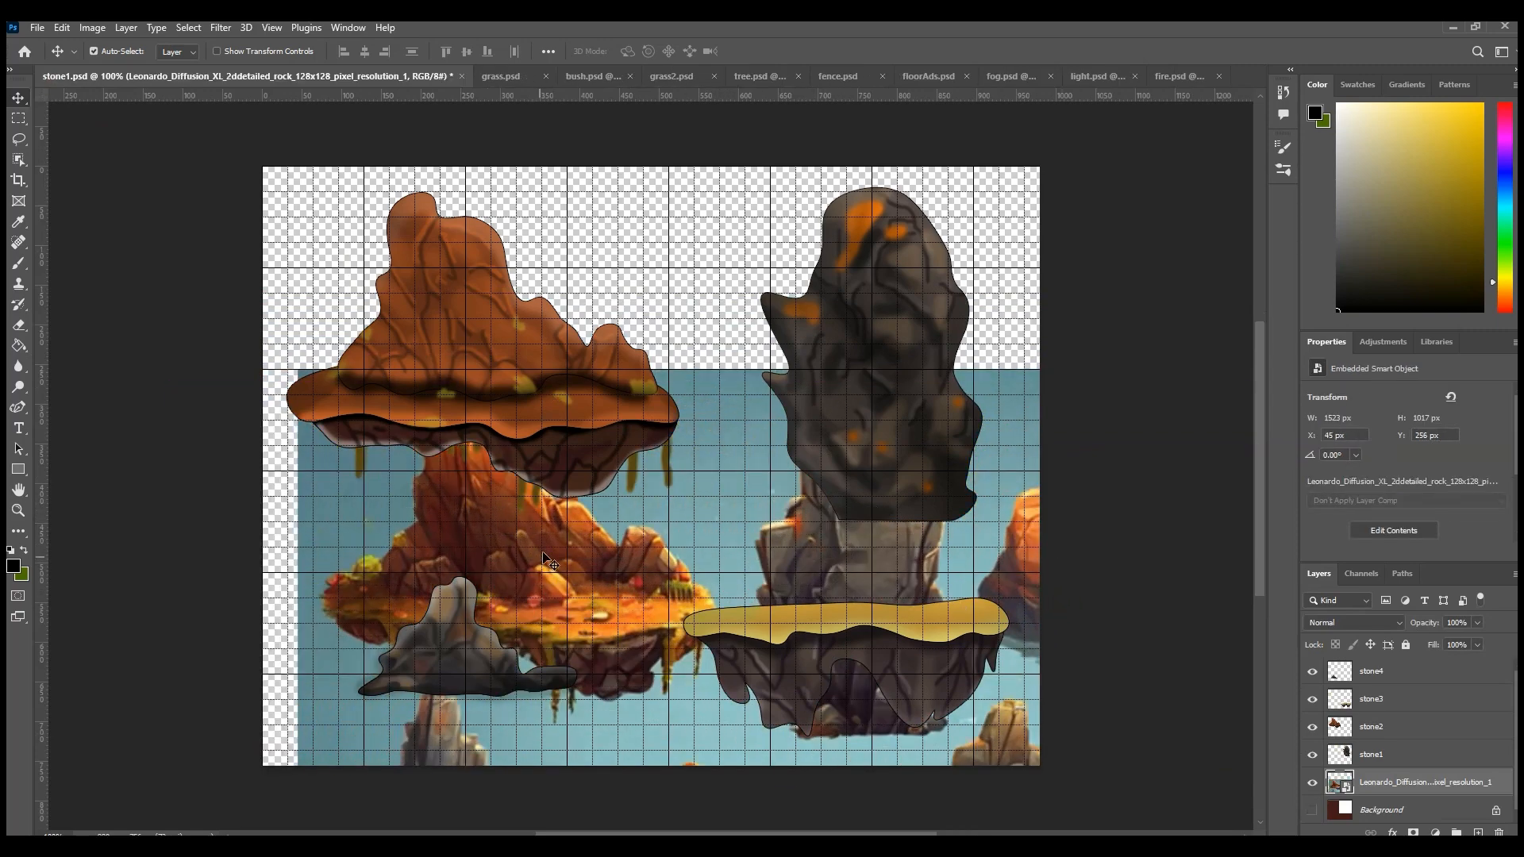
pyautogui.moveTo(642, 578); pyautogui.dragTo(486, 372)
pyautogui.moveTo(667, 551); pyautogui.dragTo(530, 376)
pyautogui.moveTo(686, 591); pyautogui.dragTo(476, 738)
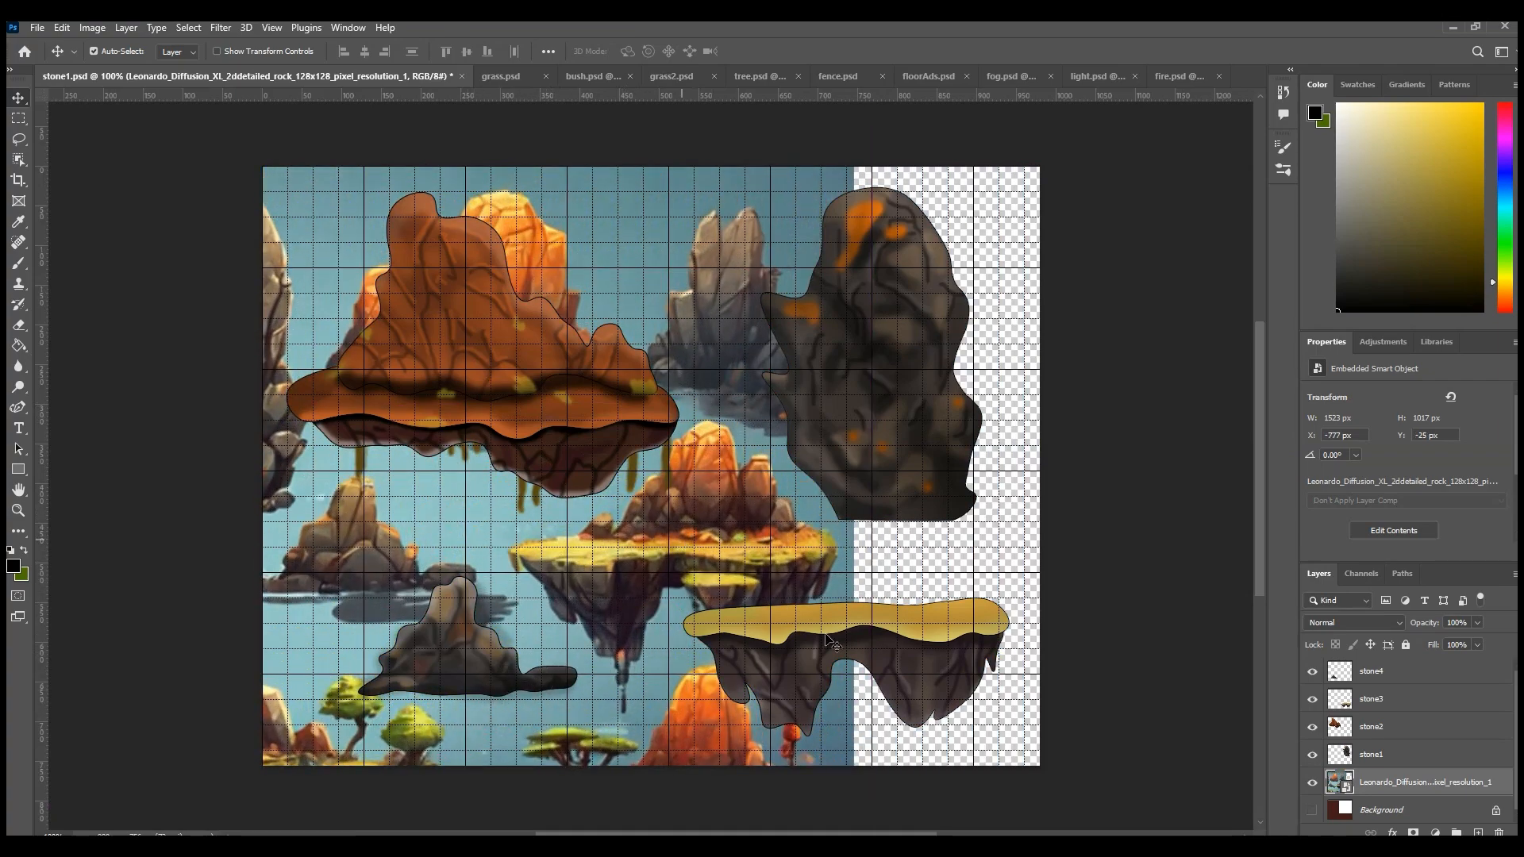
pyautogui.moveTo(603, 594); pyautogui.dragTo(717, 568)
pyautogui.moveTo(607, 543); pyautogui.dragTo(779, 566)
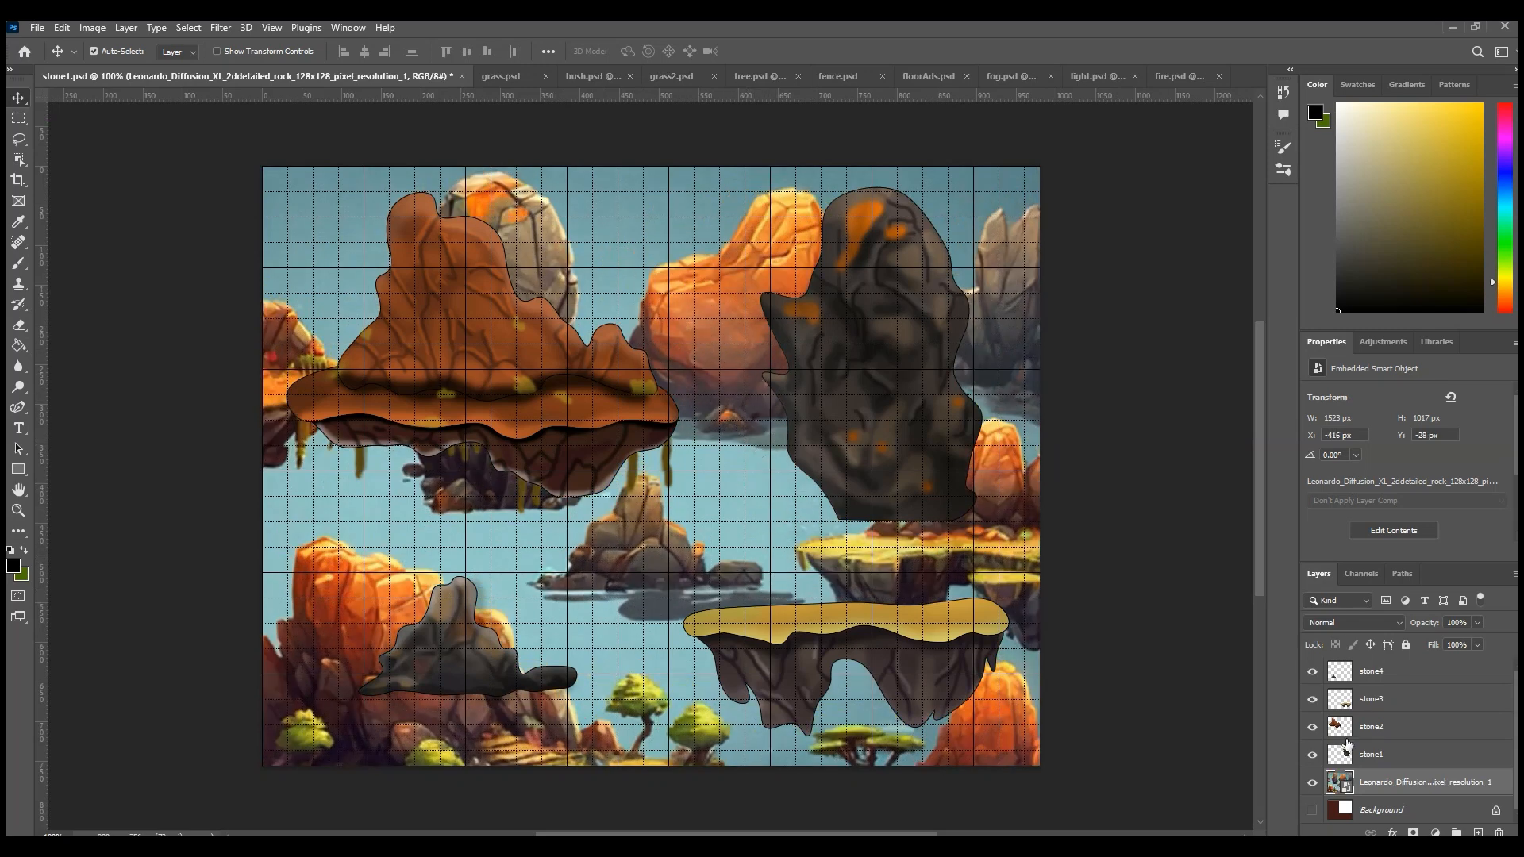
pyautogui.click(1311, 783)
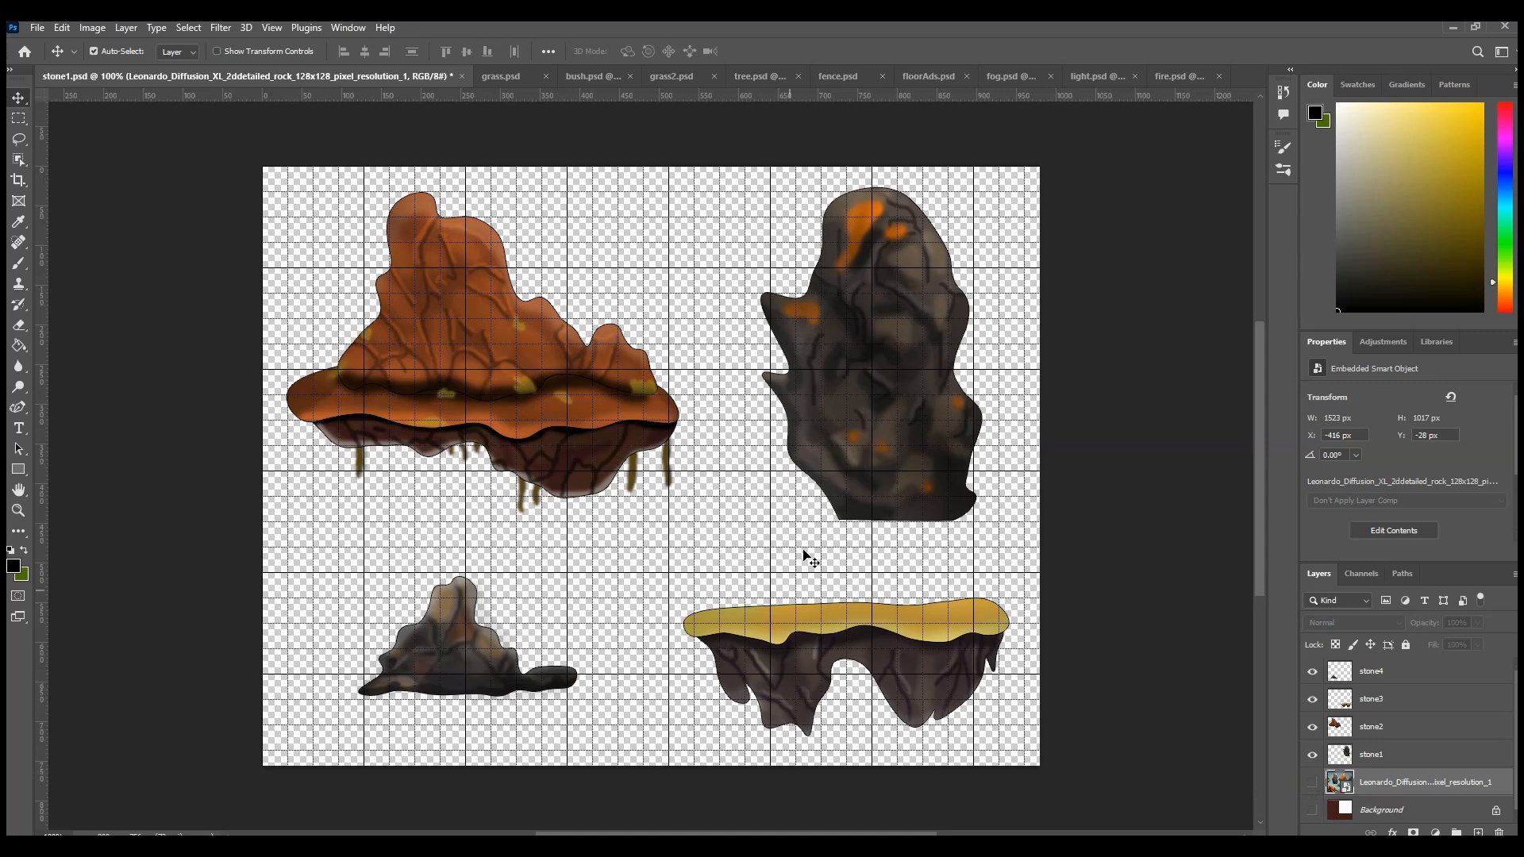
# Check the mushroom and grass artwork in grass.psd by toggling the Ellipse 3 layer, and view the level's Scene view in Unity.
pyautogui.click(499, 76)
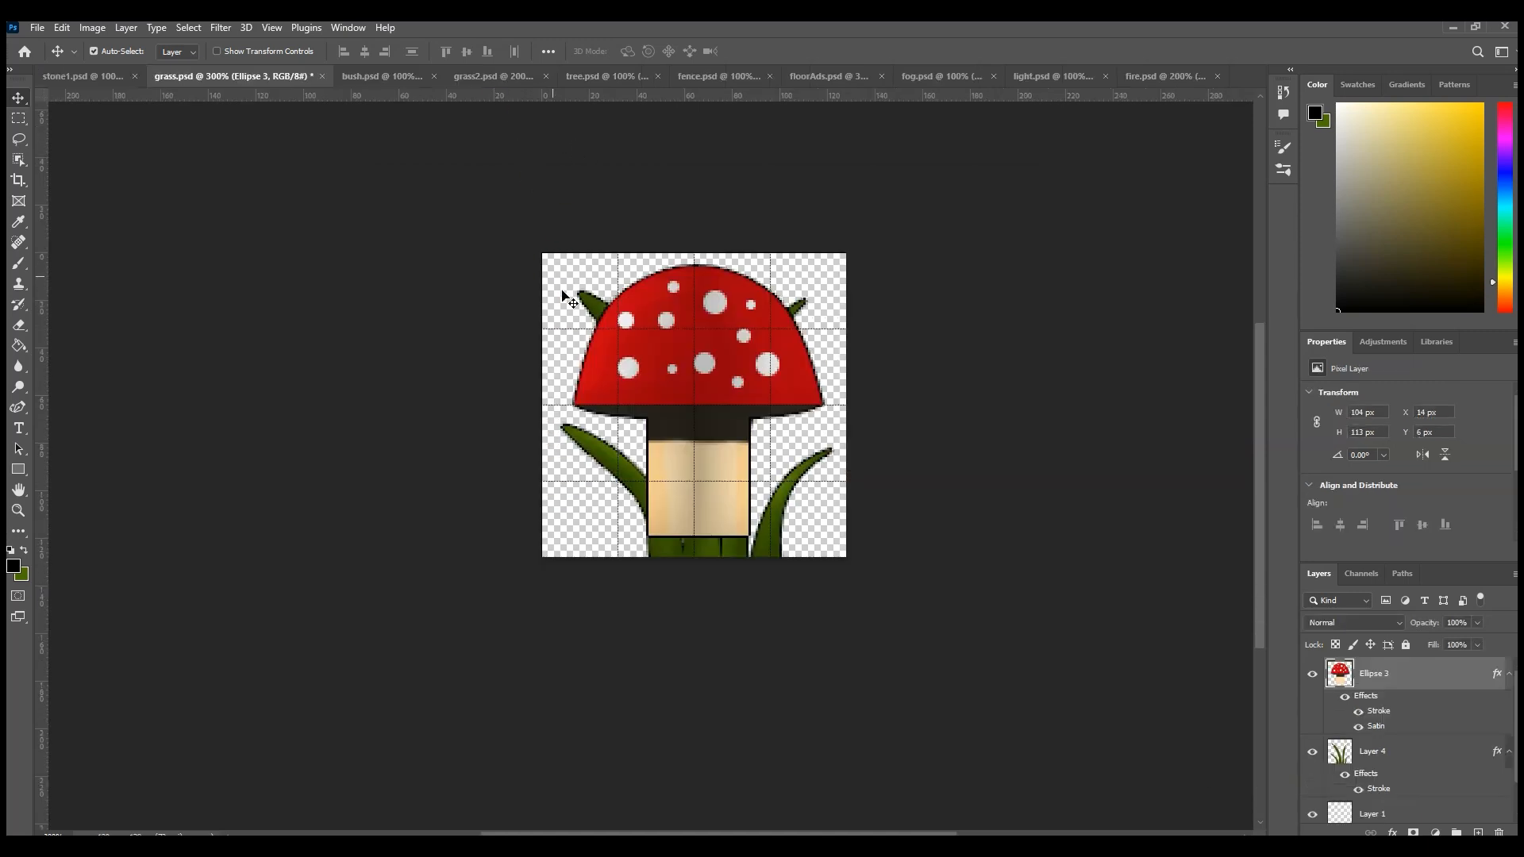
pyautogui.click(1311, 674)
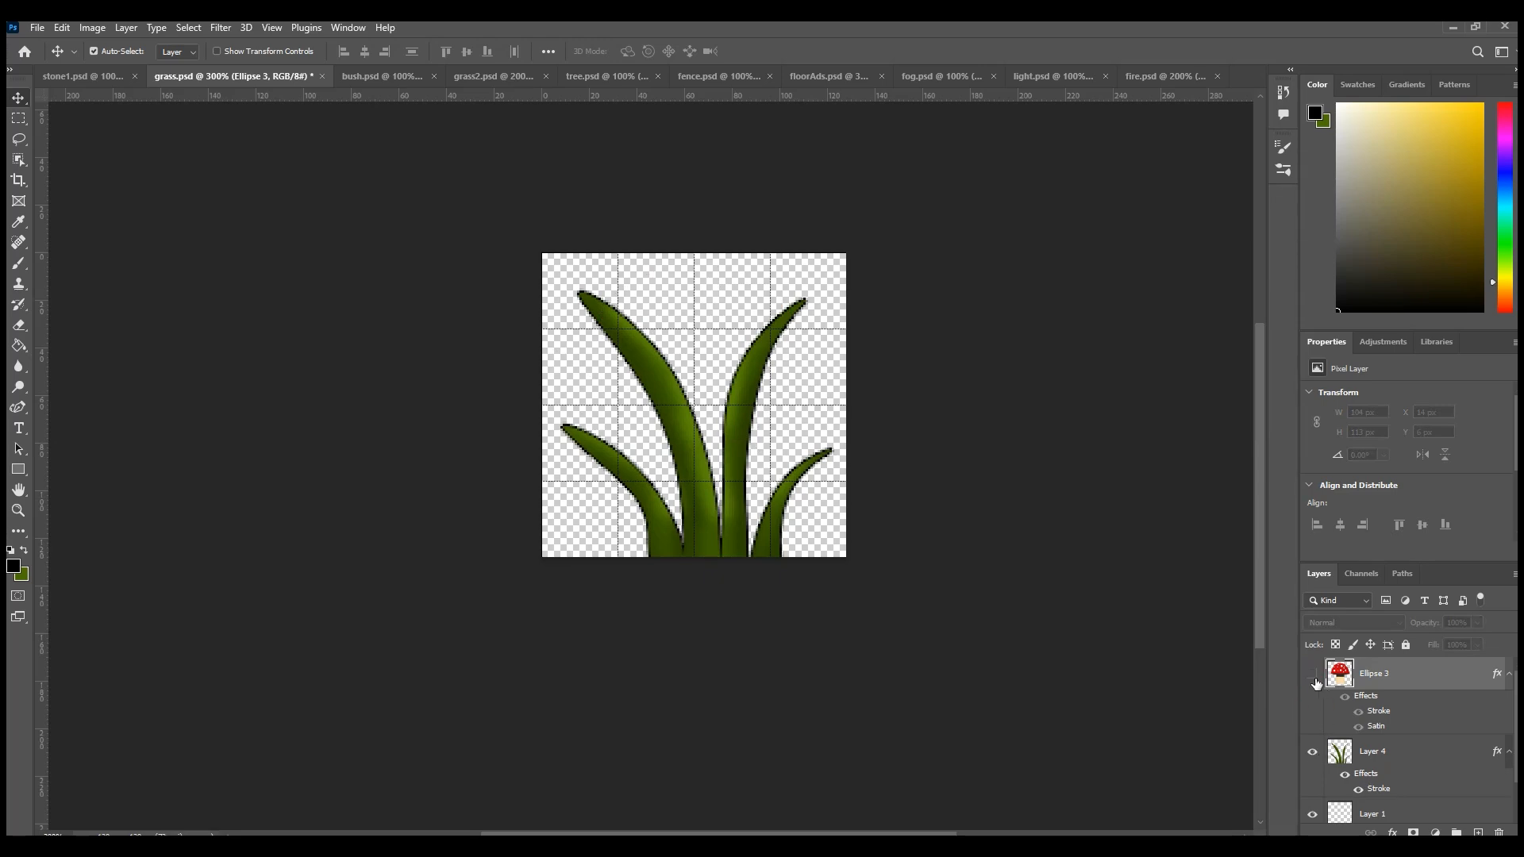
pyautogui.click(1313, 676)
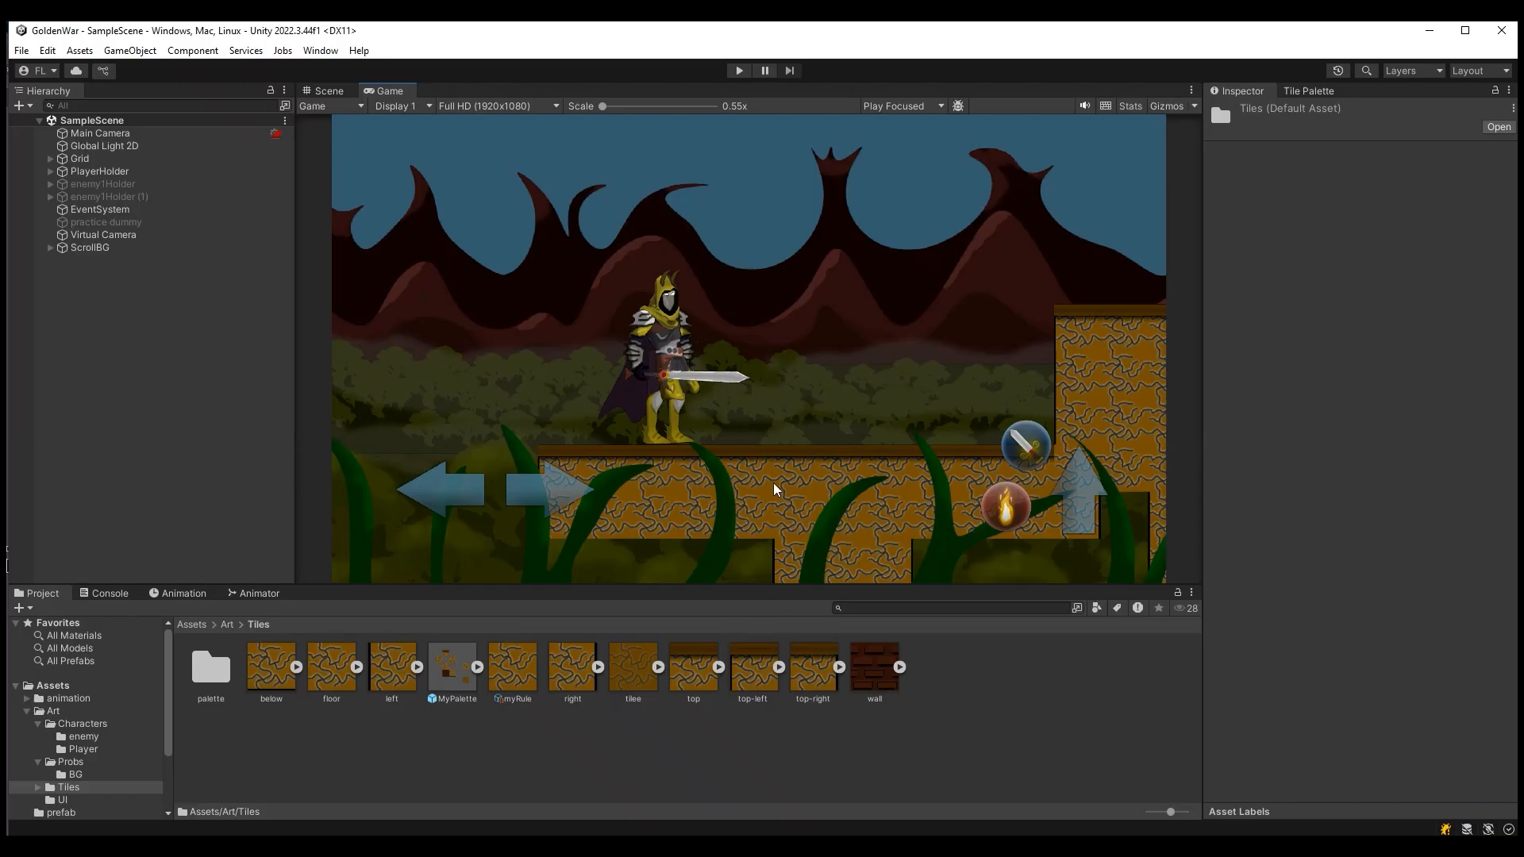
pyautogui.click(327, 91)
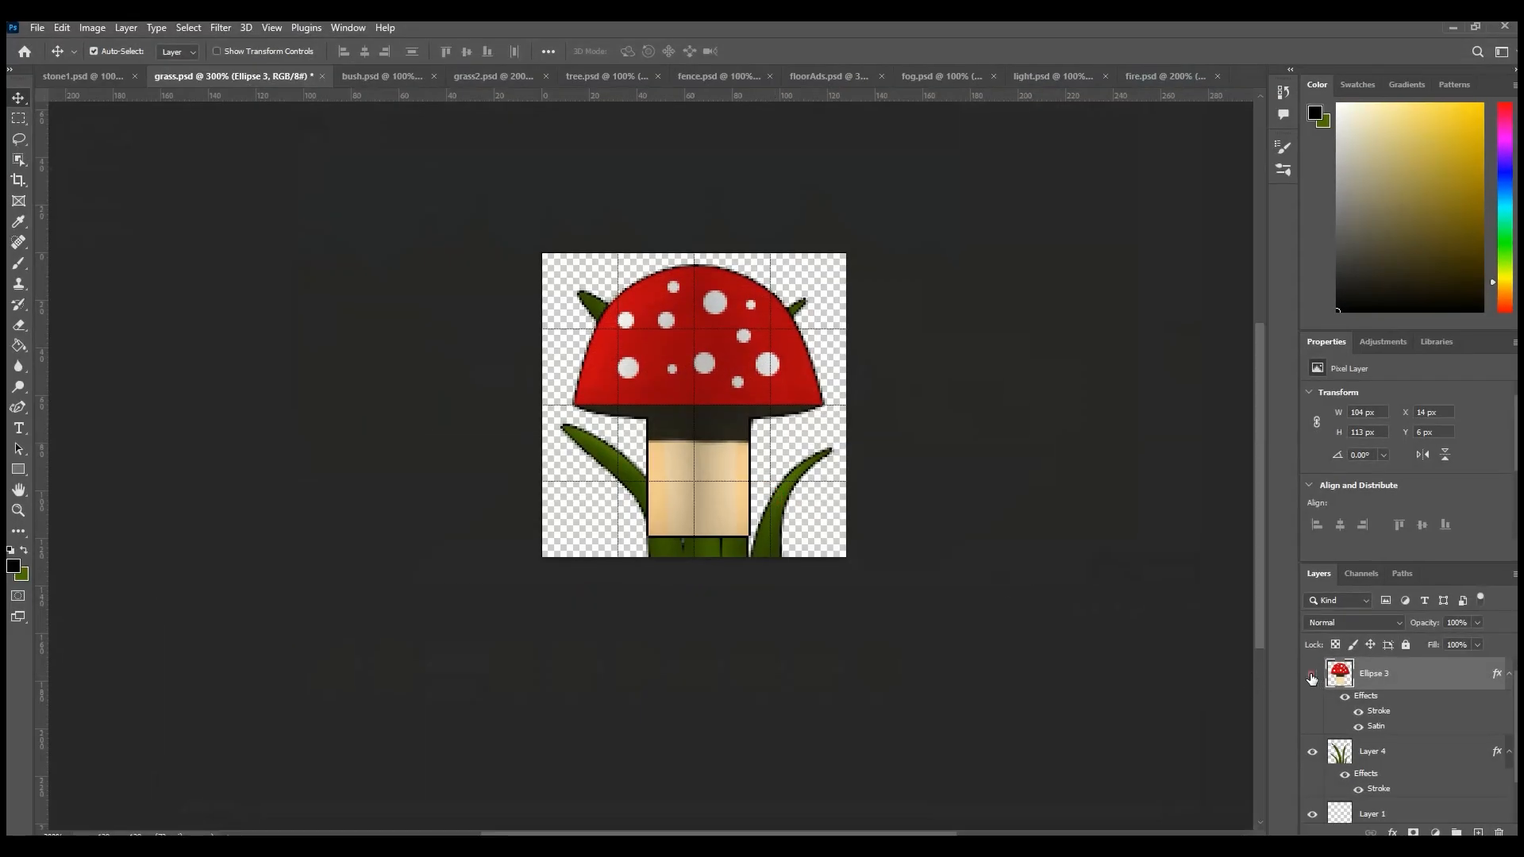
pyautogui.click(1311, 677)
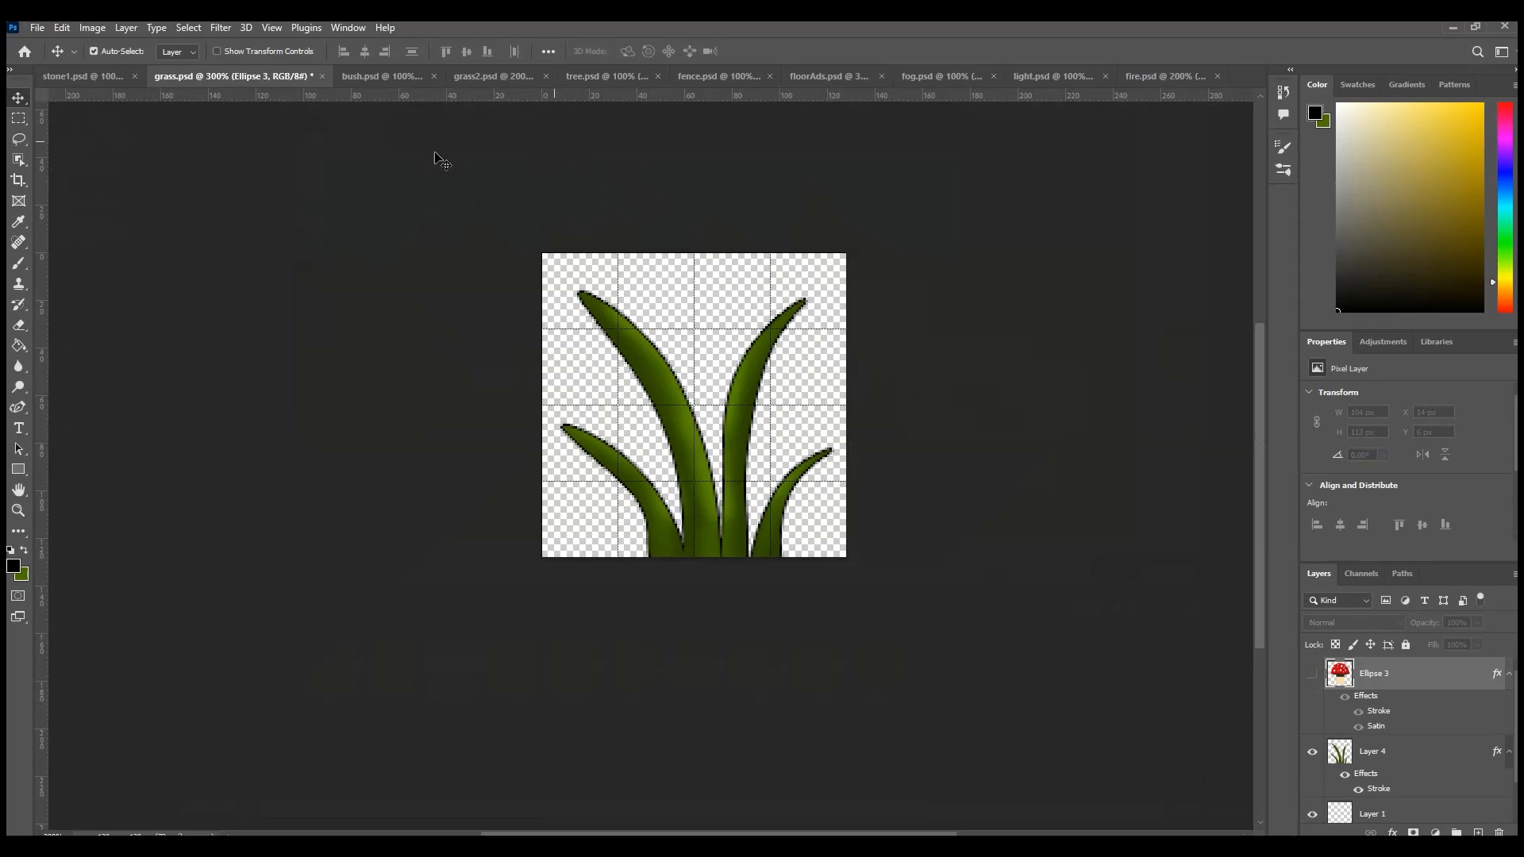
# Review the finished artwork in stone1.psd, bush.psd, grass2.psd, tree.psd and fence.psd.
pyautogui.click(68, 77)
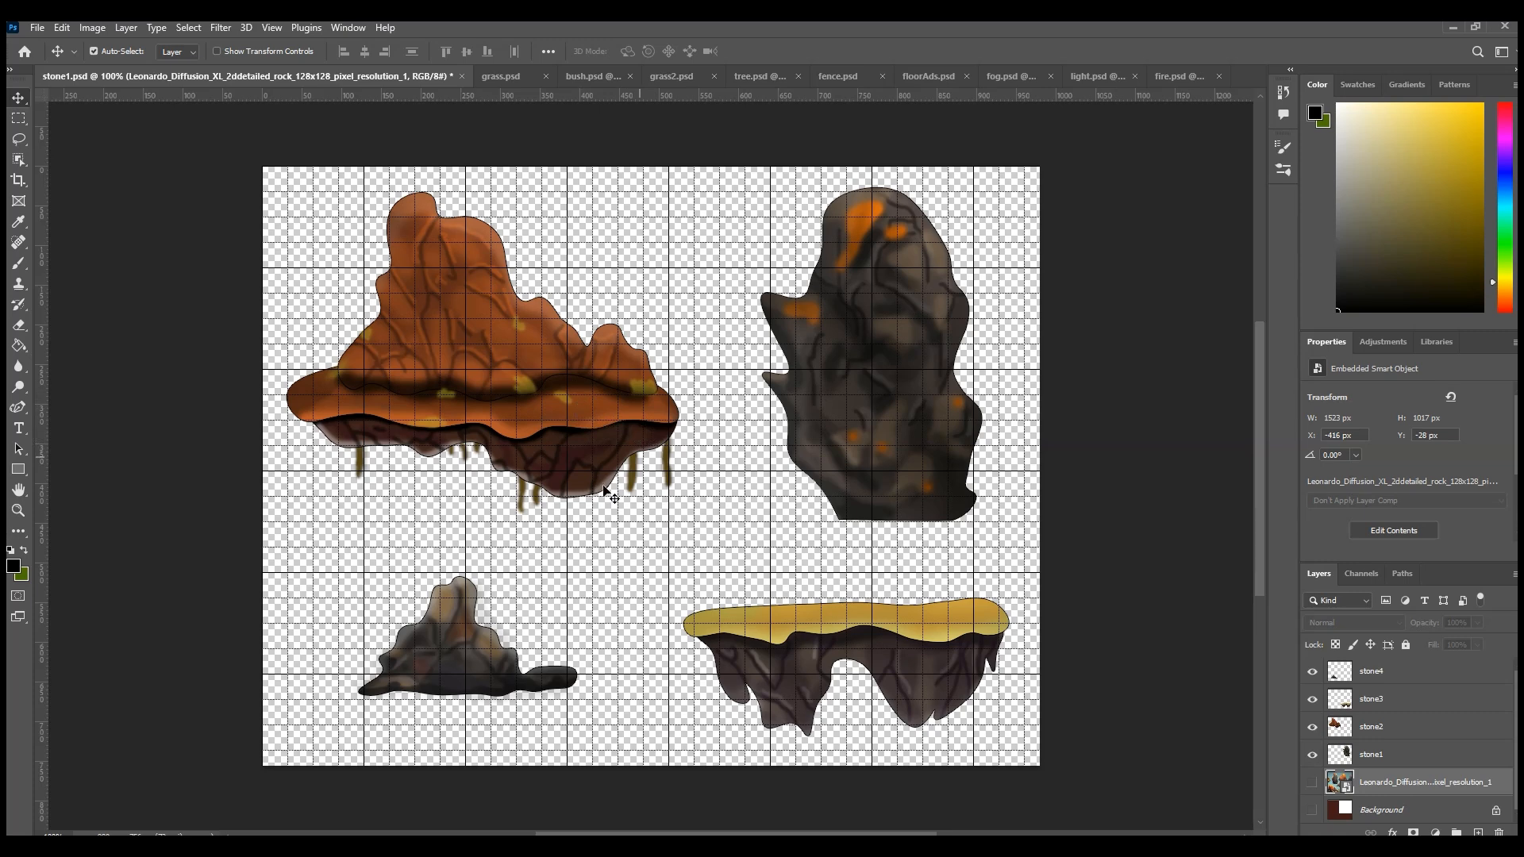
pyautogui.click(616, 75)
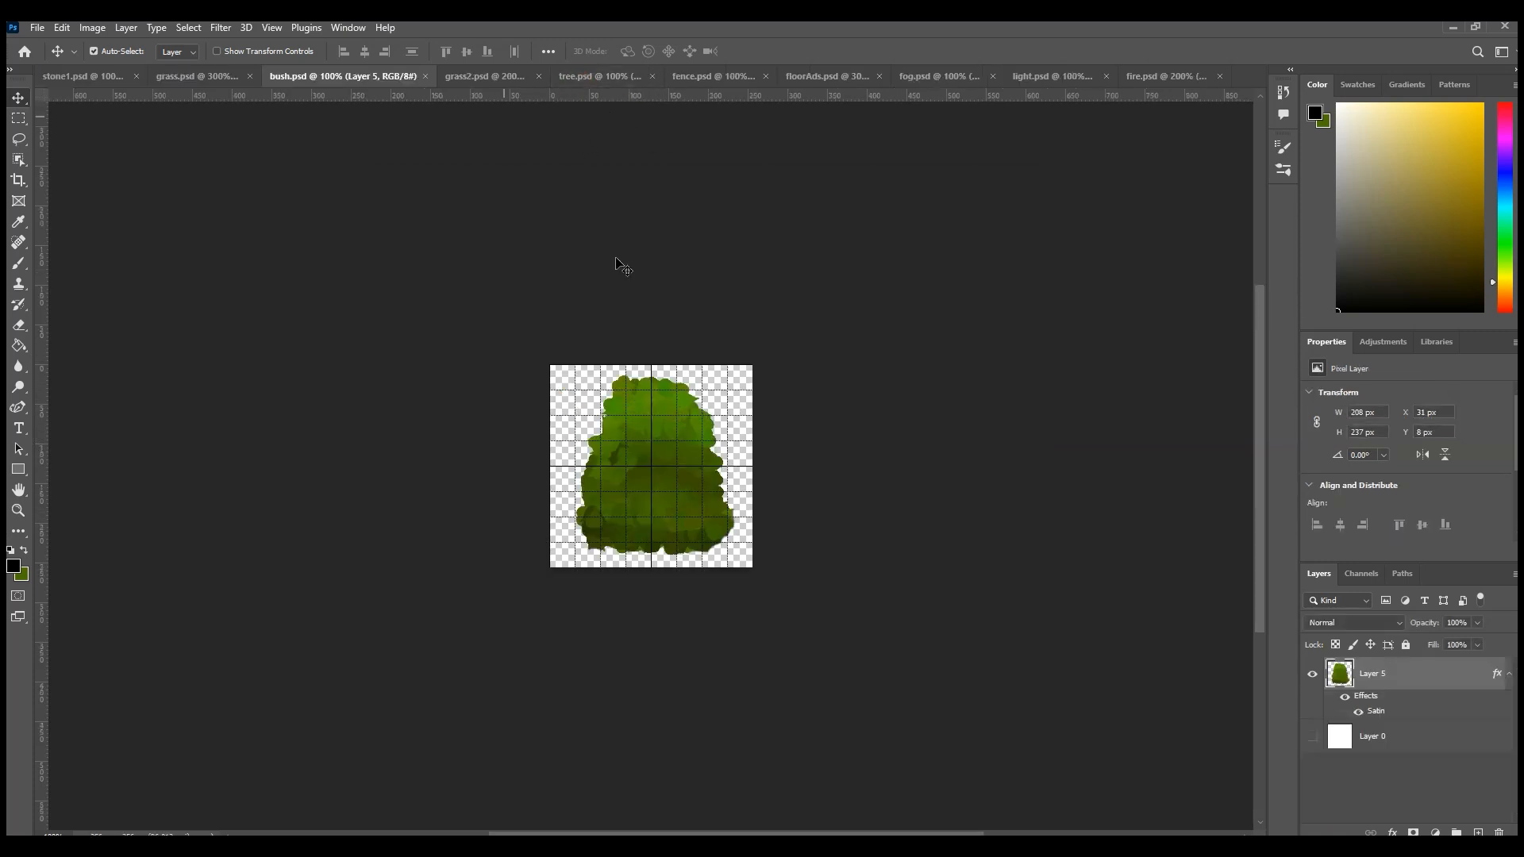
pyautogui.click(484, 76)
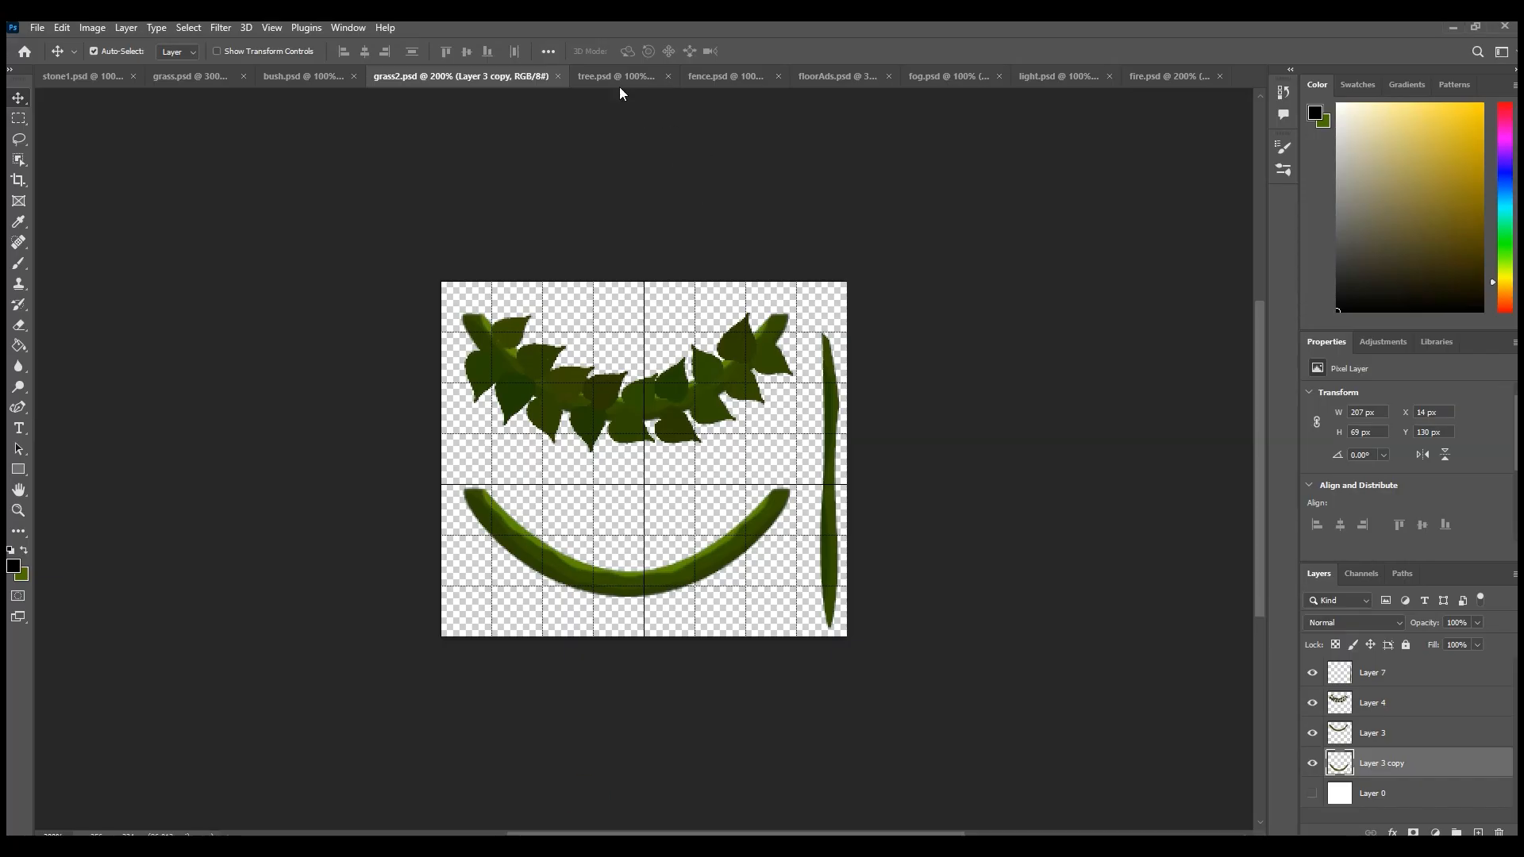
pyautogui.click(620, 77)
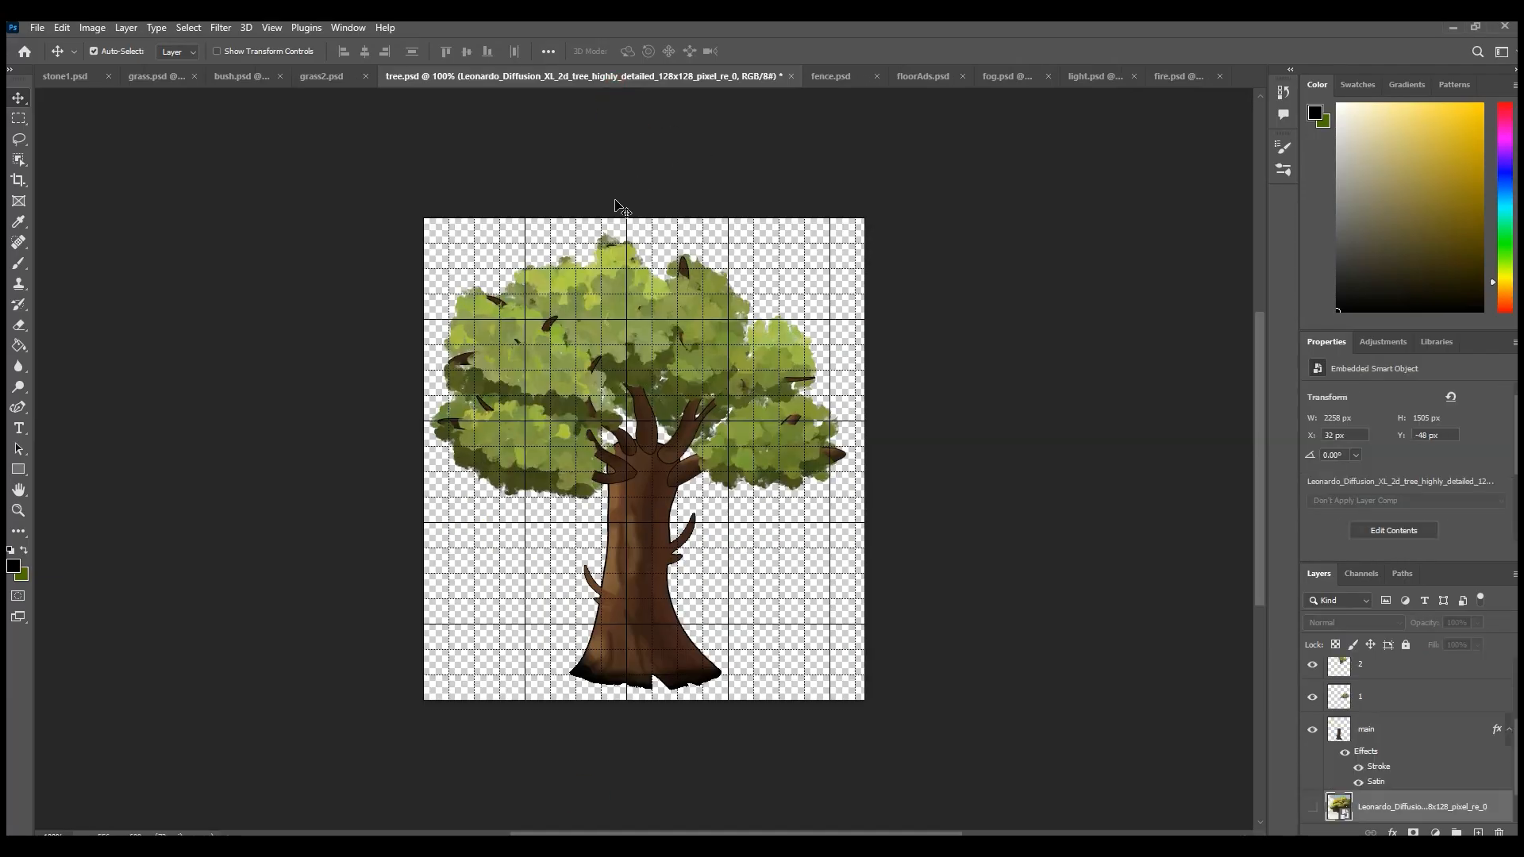
pyautogui.click(827, 77)
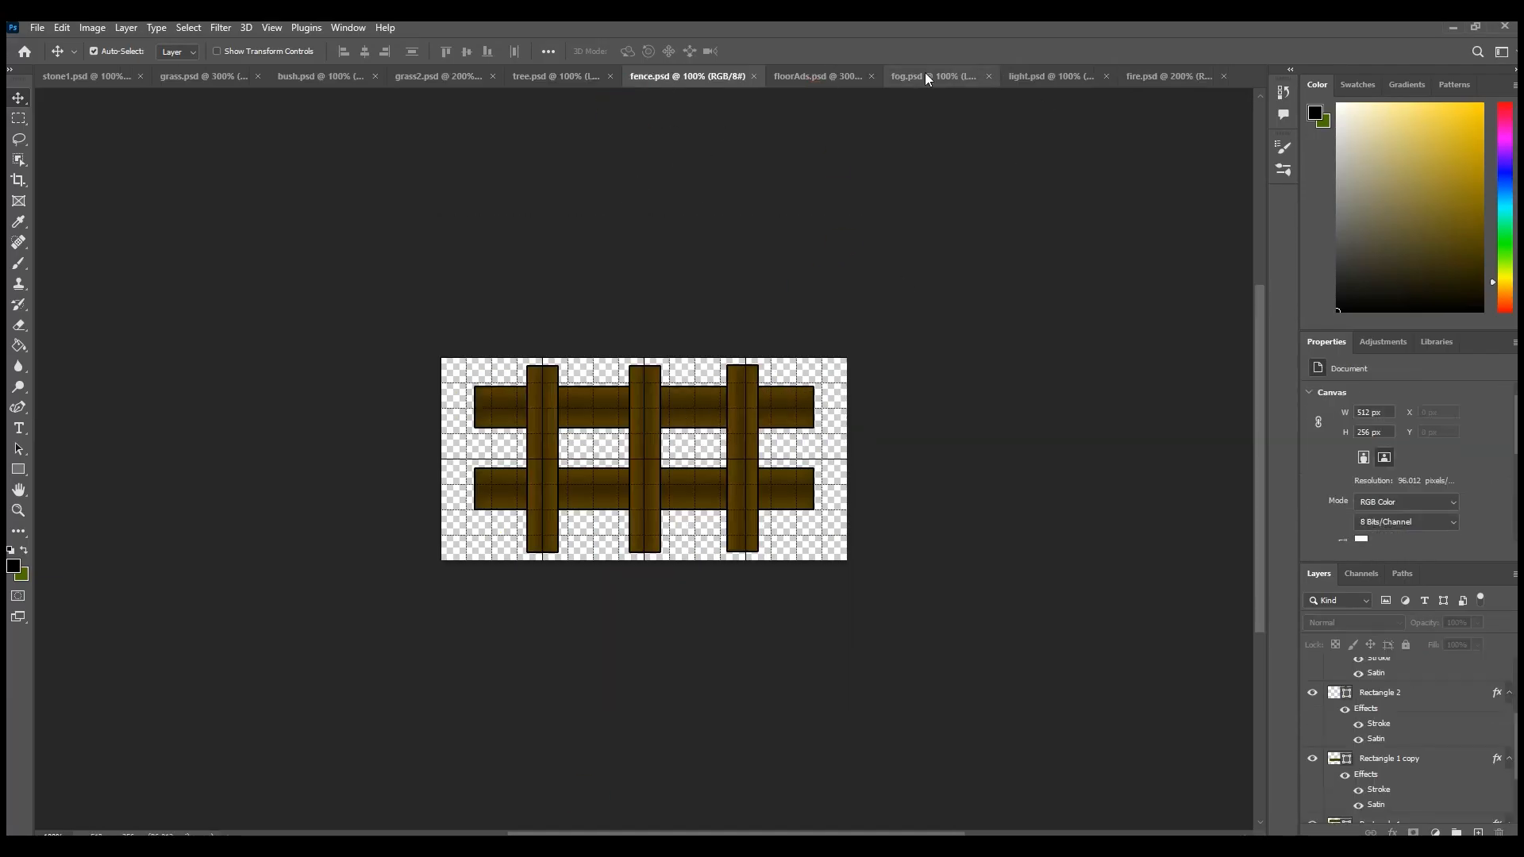
# Open floorAds.psd and preview Layer 11, Layer 7 copy and Layer 5 one at a time over the cracked floor tile.
pyautogui.click(817, 77)
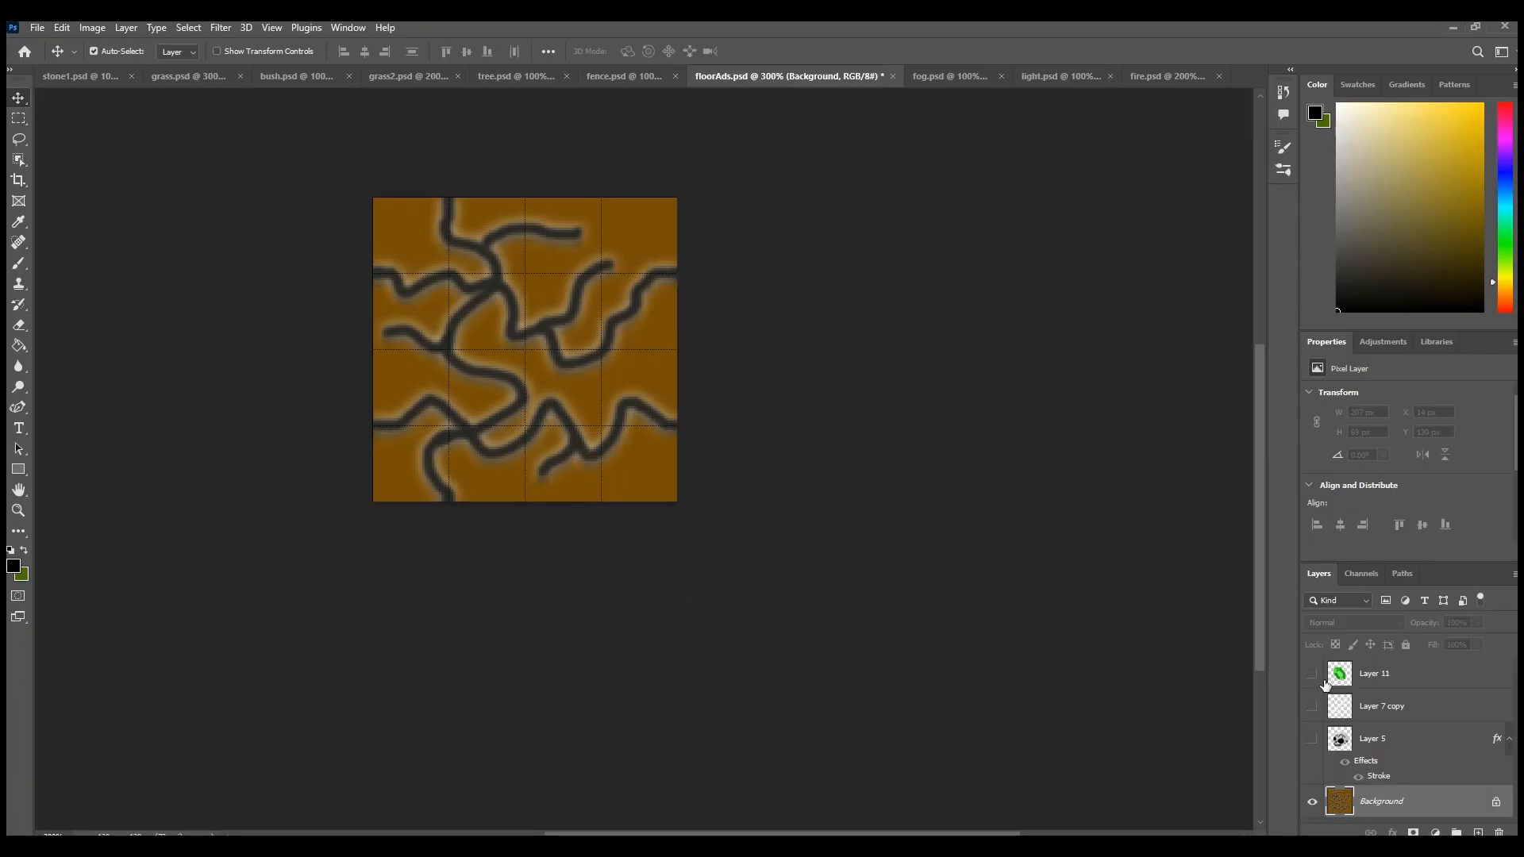
pyautogui.click(1312, 673)
pyautogui.click(1312, 673)
pyautogui.click(1312, 705)
pyautogui.click(1312, 705)
pyautogui.click(1313, 738)
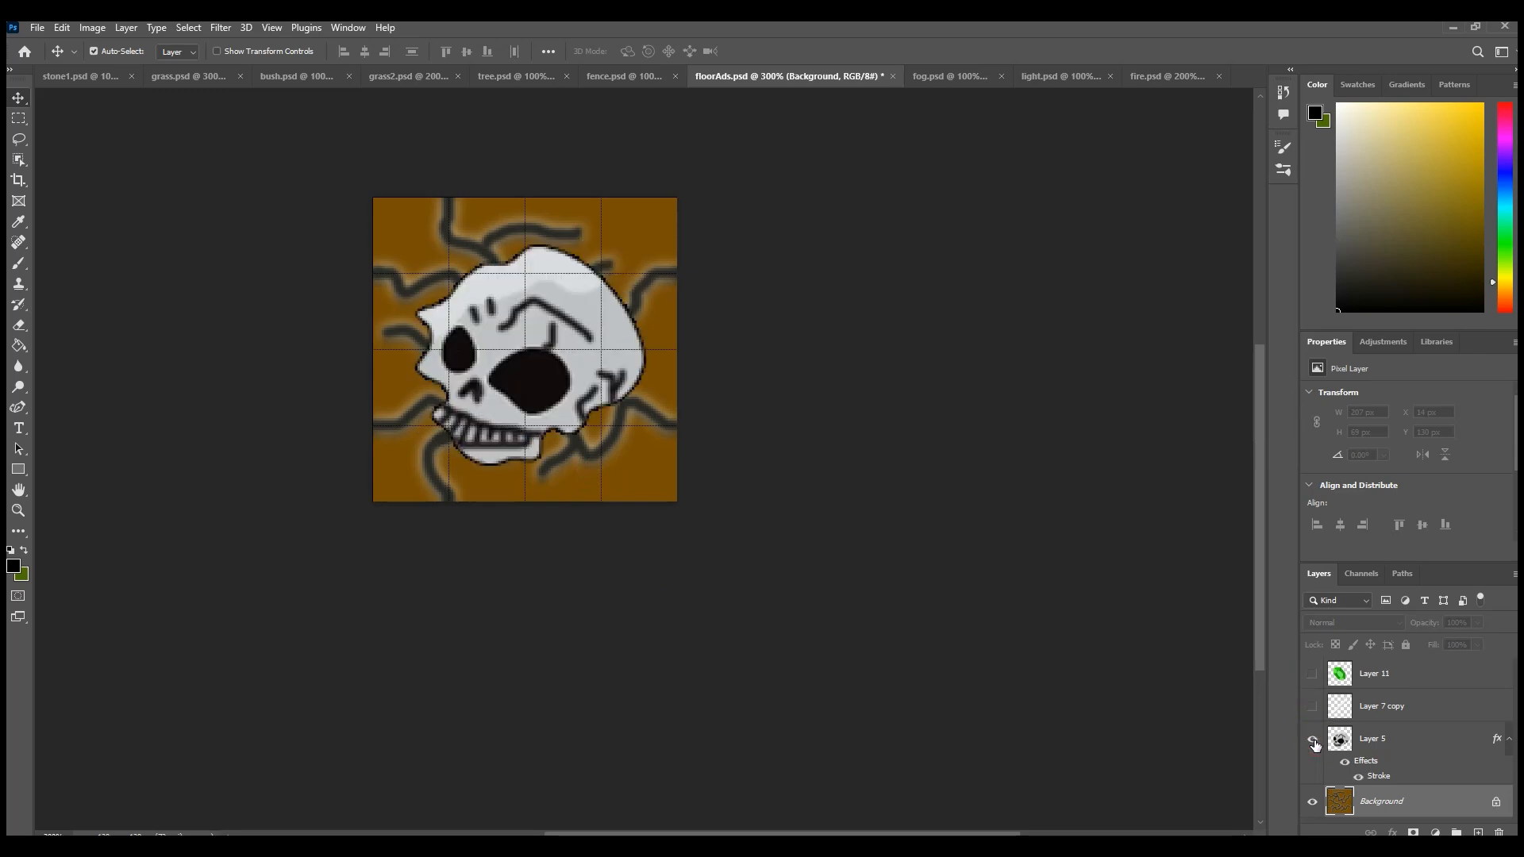
pyautogui.click(1312, 739)
# Review the artwork in fog.psd, light.psd and fire.psd, and return to fence.psd and tree.psd.
pyautogui.click(952, 77)
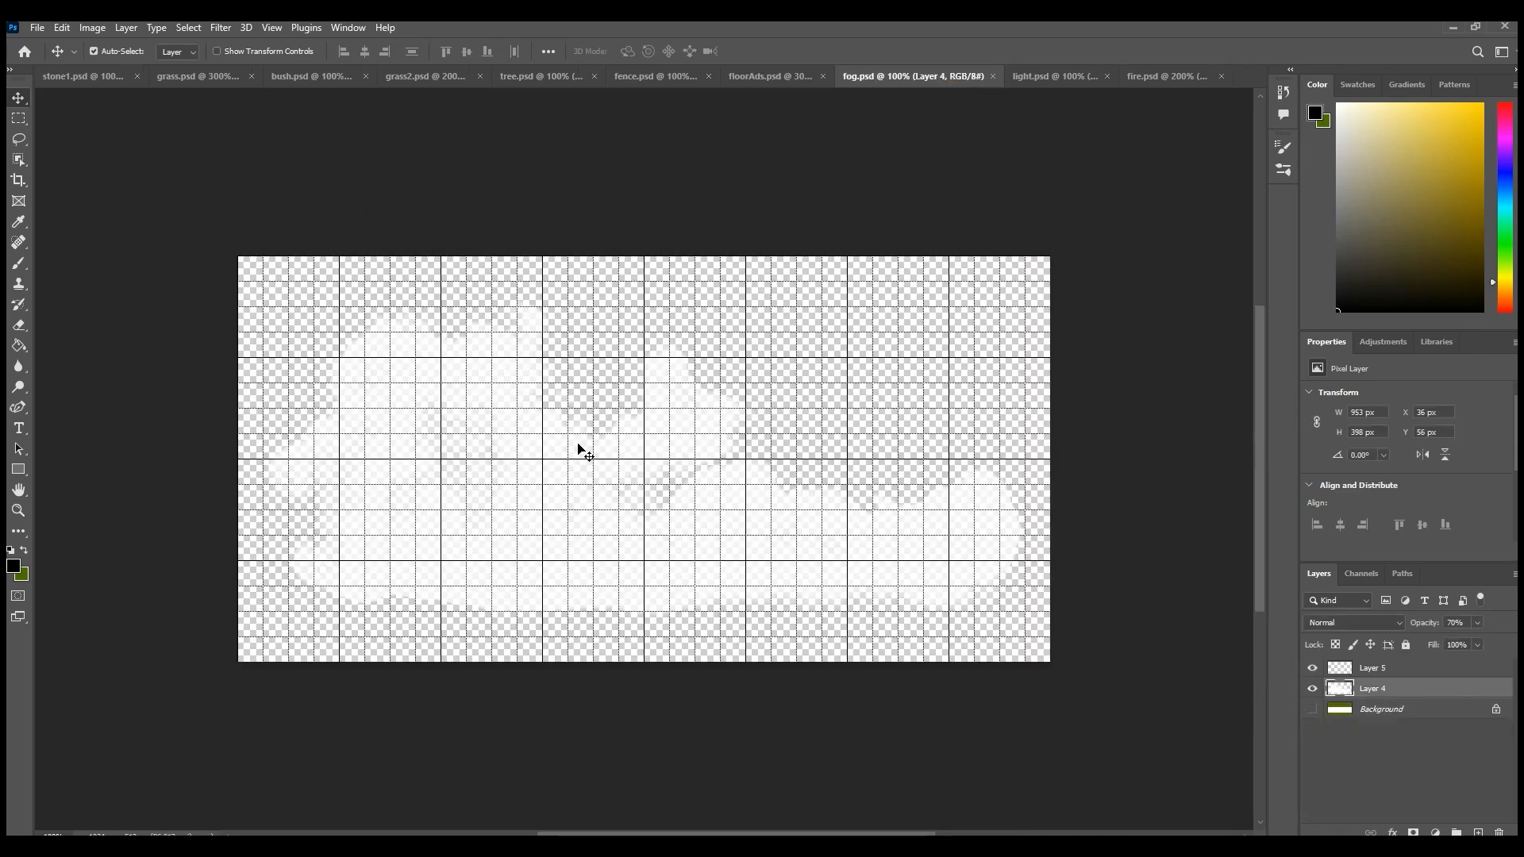
pyautogui.click(1054, 77)
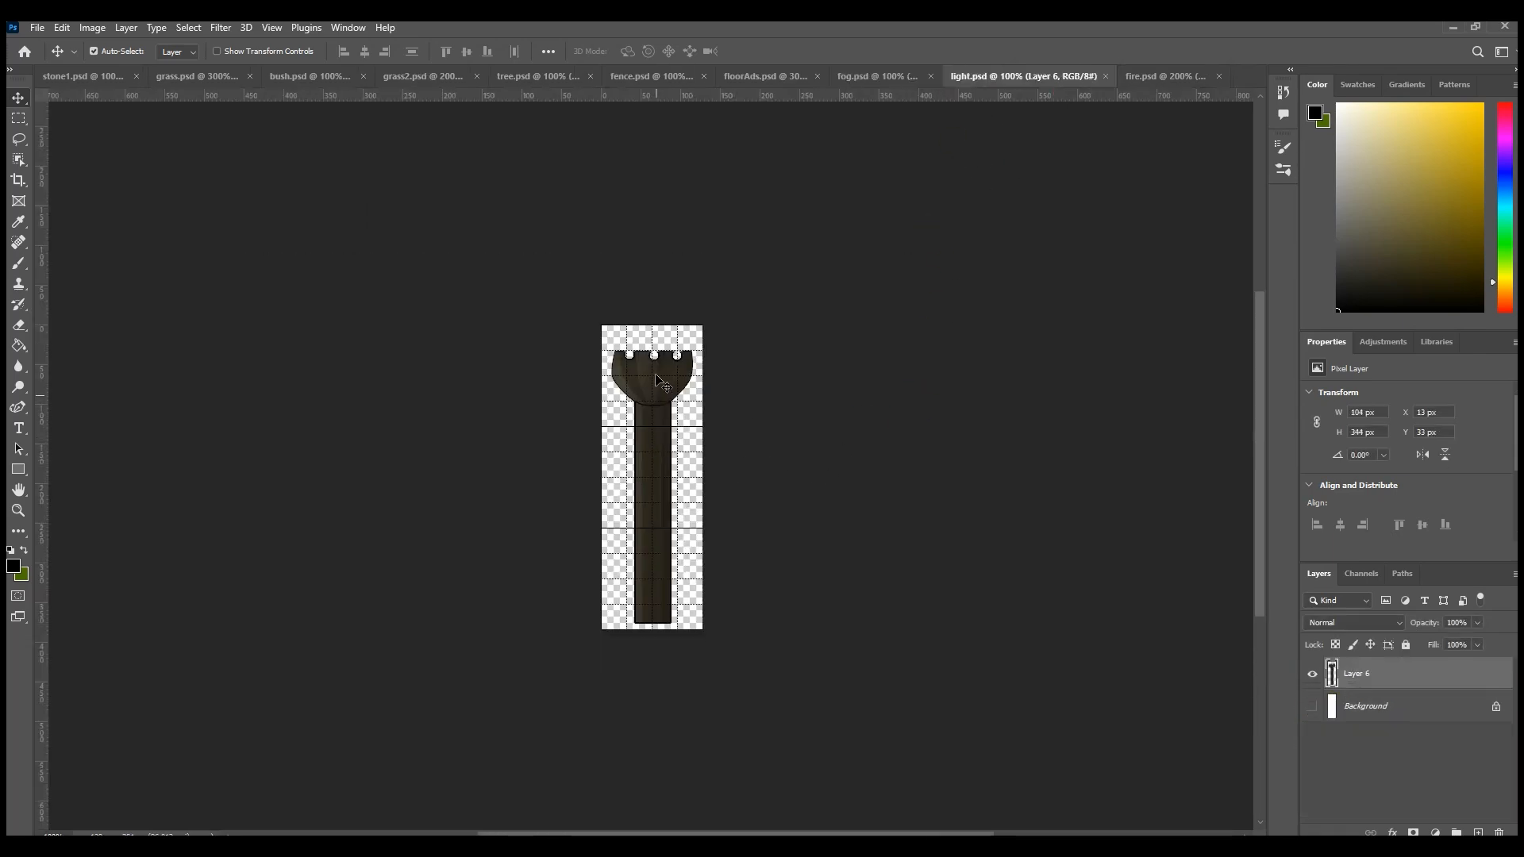
pyautogui.click(1161, 77)
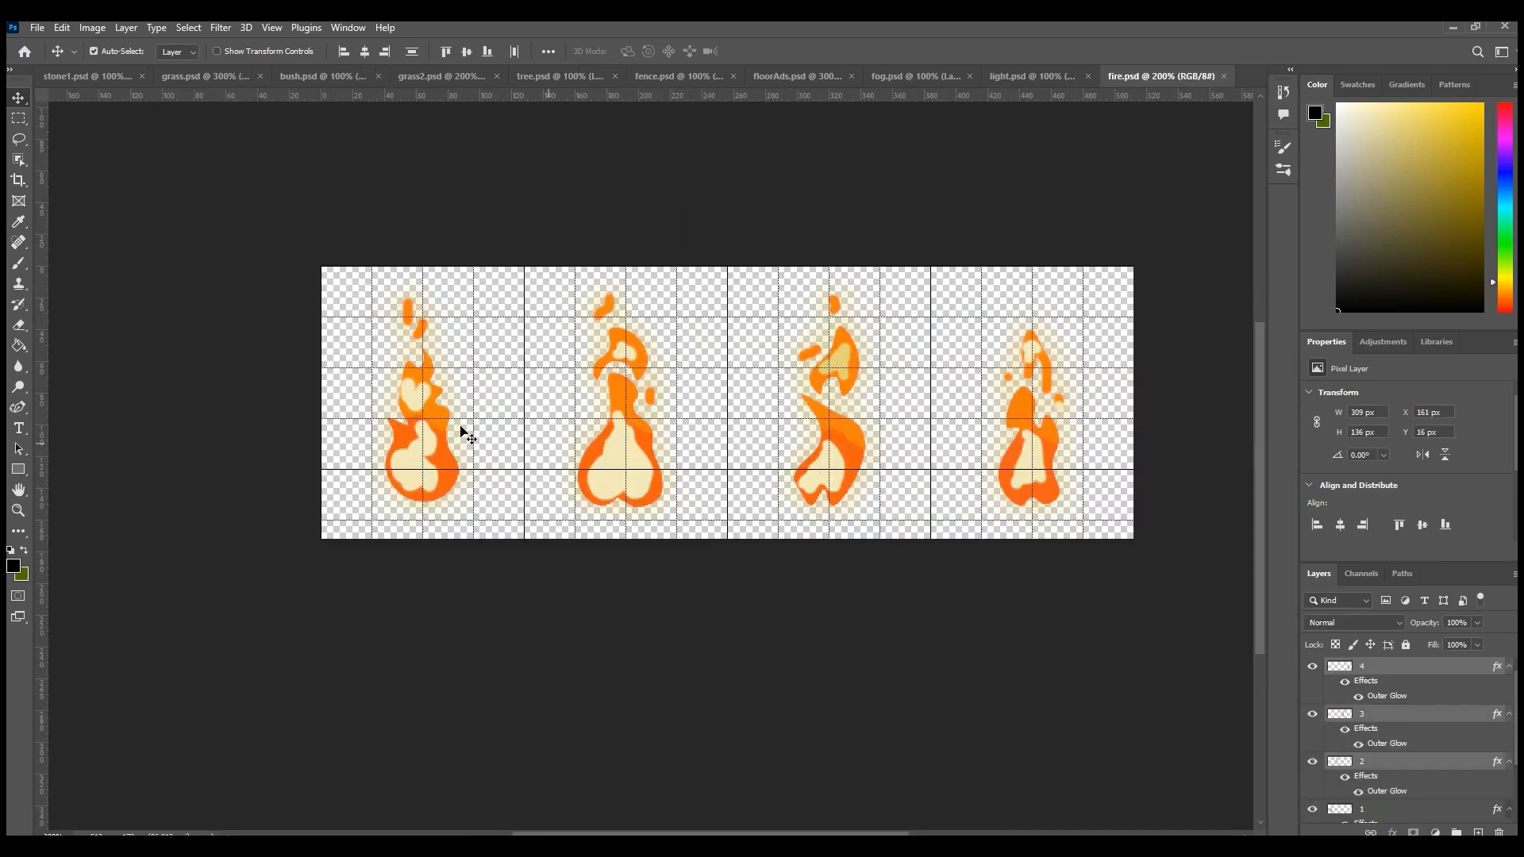
pyautogui.click(1036, 77)
pyautogui.click(1142, 76)
pyautogui.click(966, 178)
pyautogui.click(670, 77)
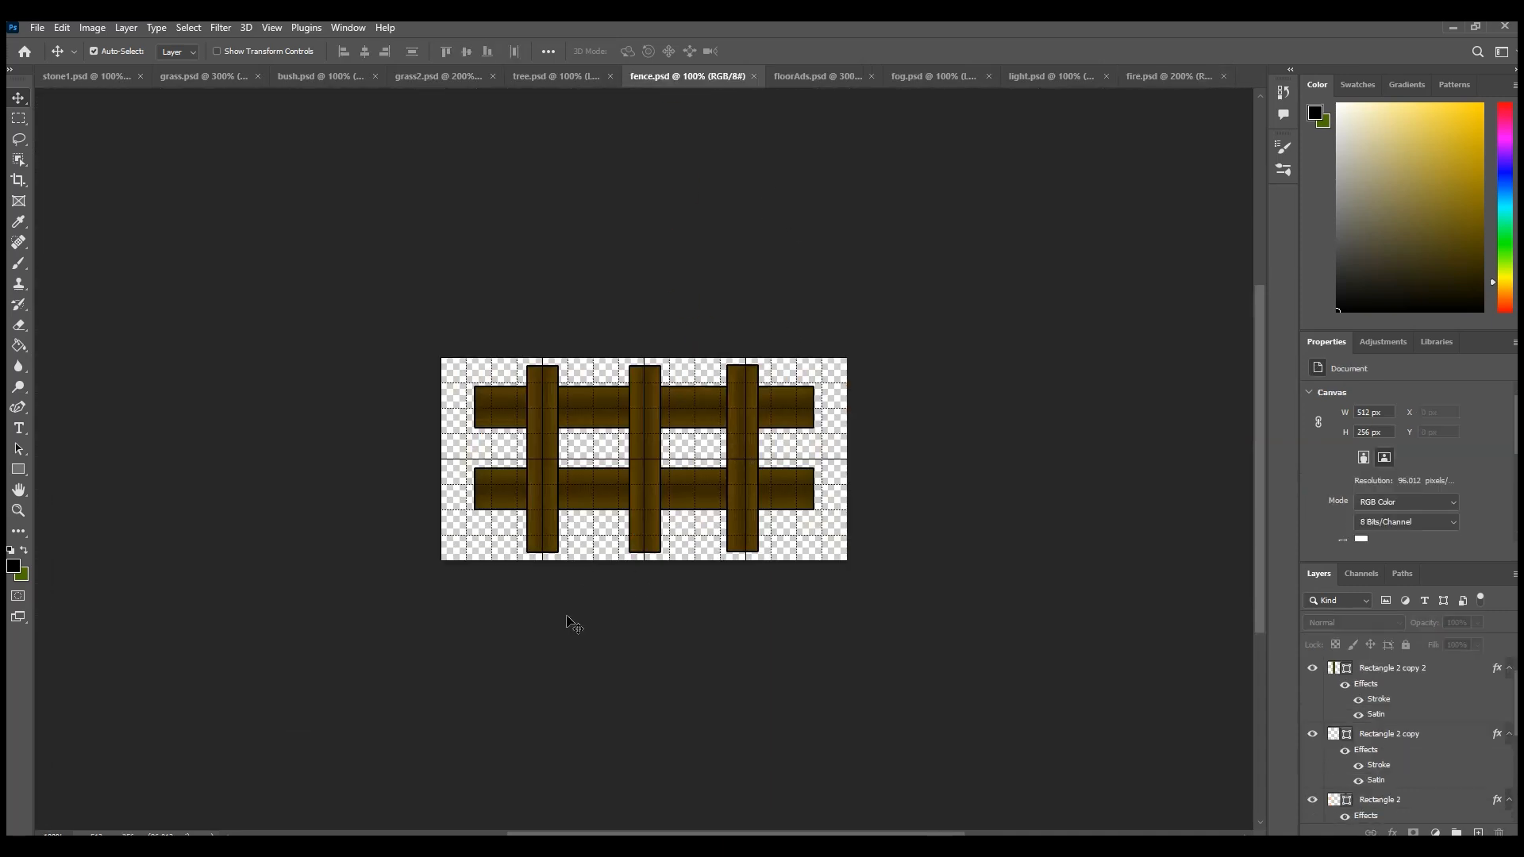
pyautogui.click(548, 77)
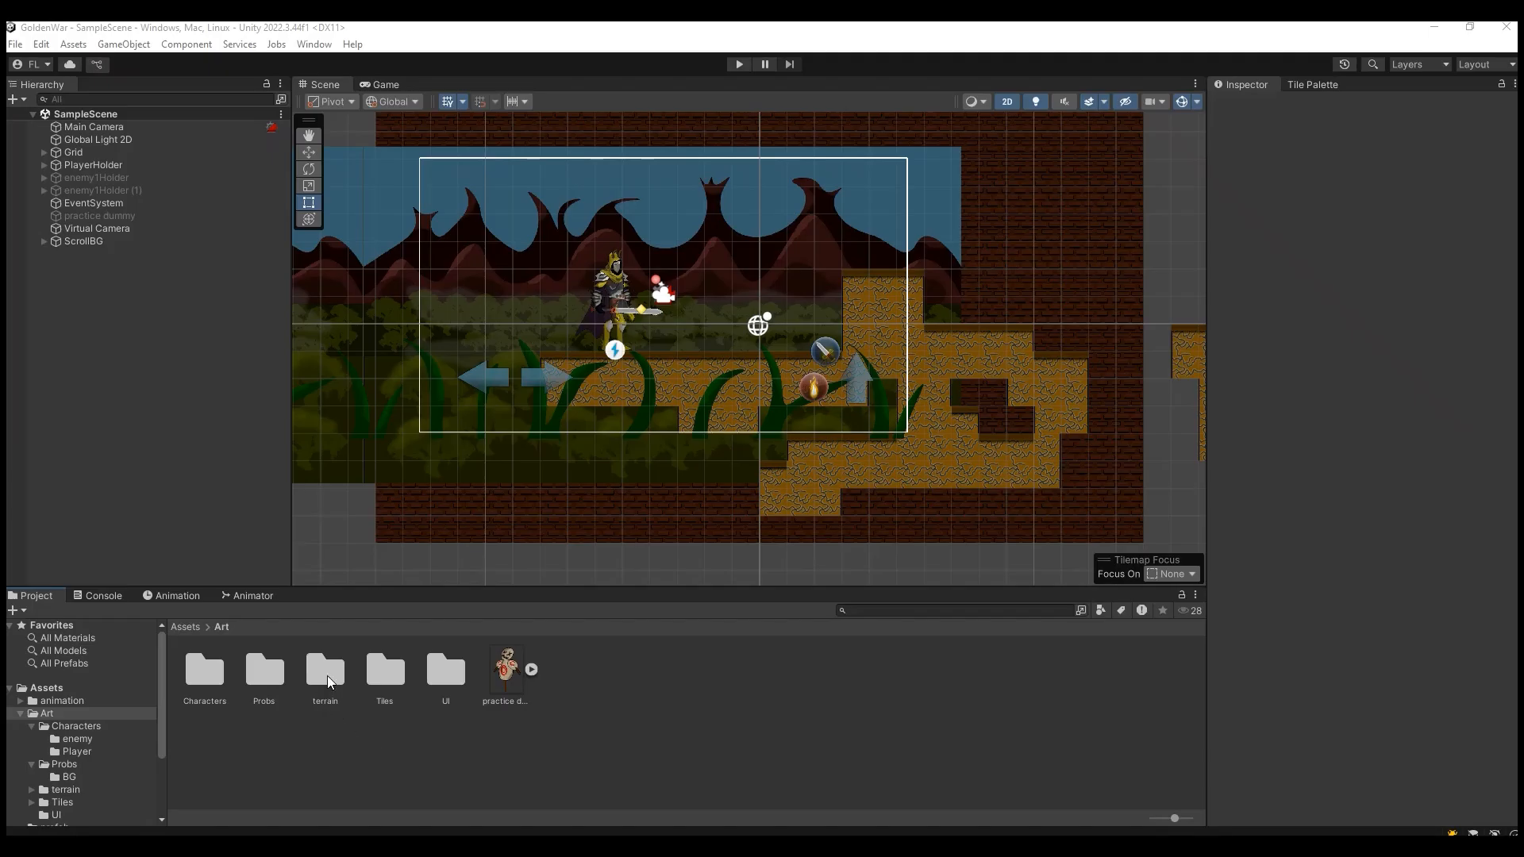
# Set the 12 prop textures in the terrain folder to 128 pixels per unit with Point (no filter) filtering and apply.
pyautogui.doubleClick(329, 682)
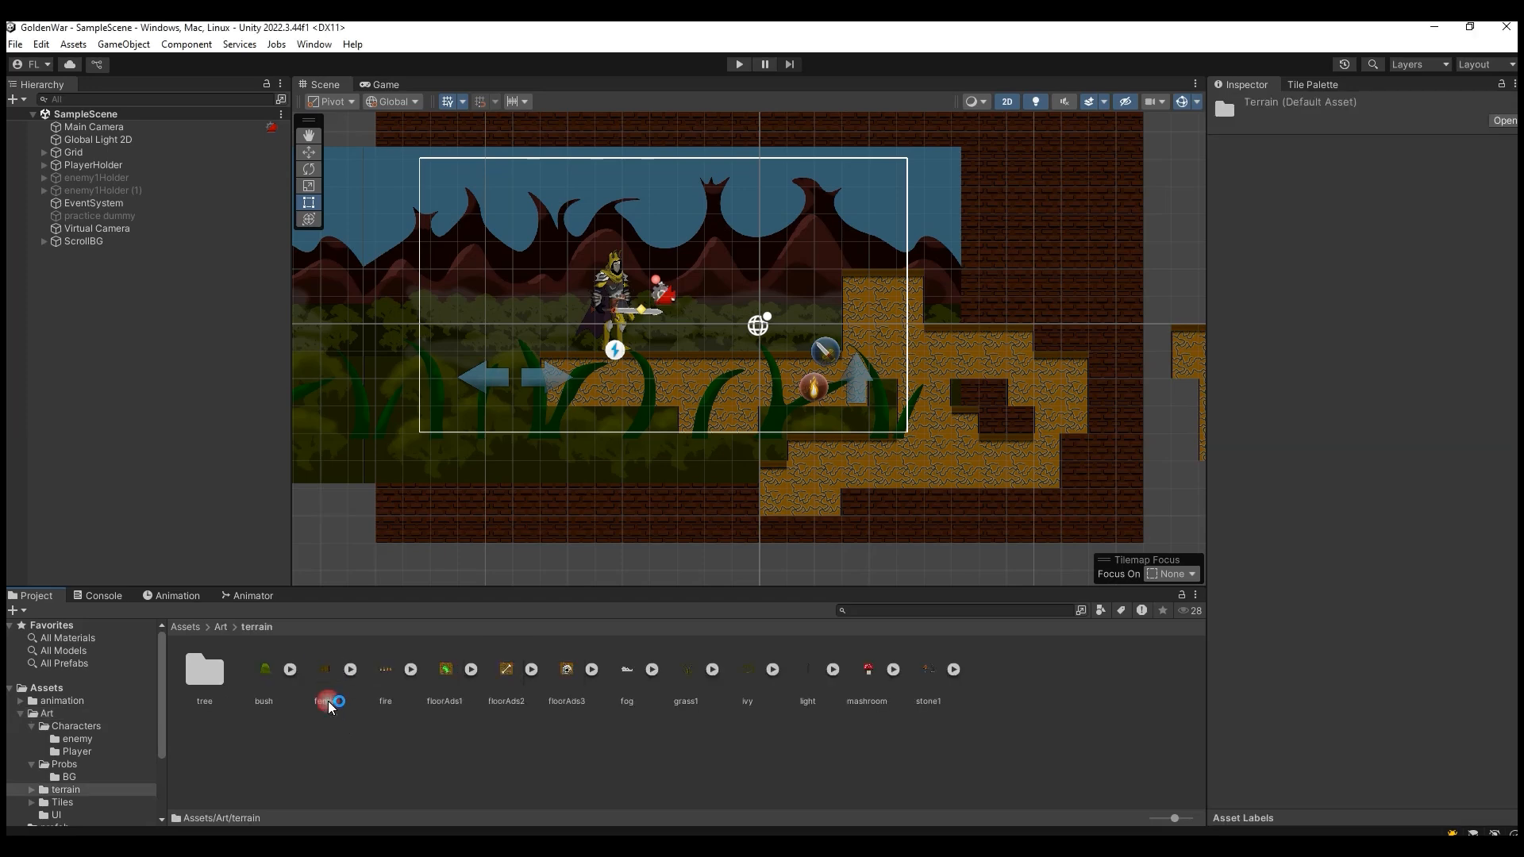
pyautogui.click(266, 681)
pyautogui.keyDown('shift'); pyautogui.click(930, 696); pyautogui.keyUp('shift')
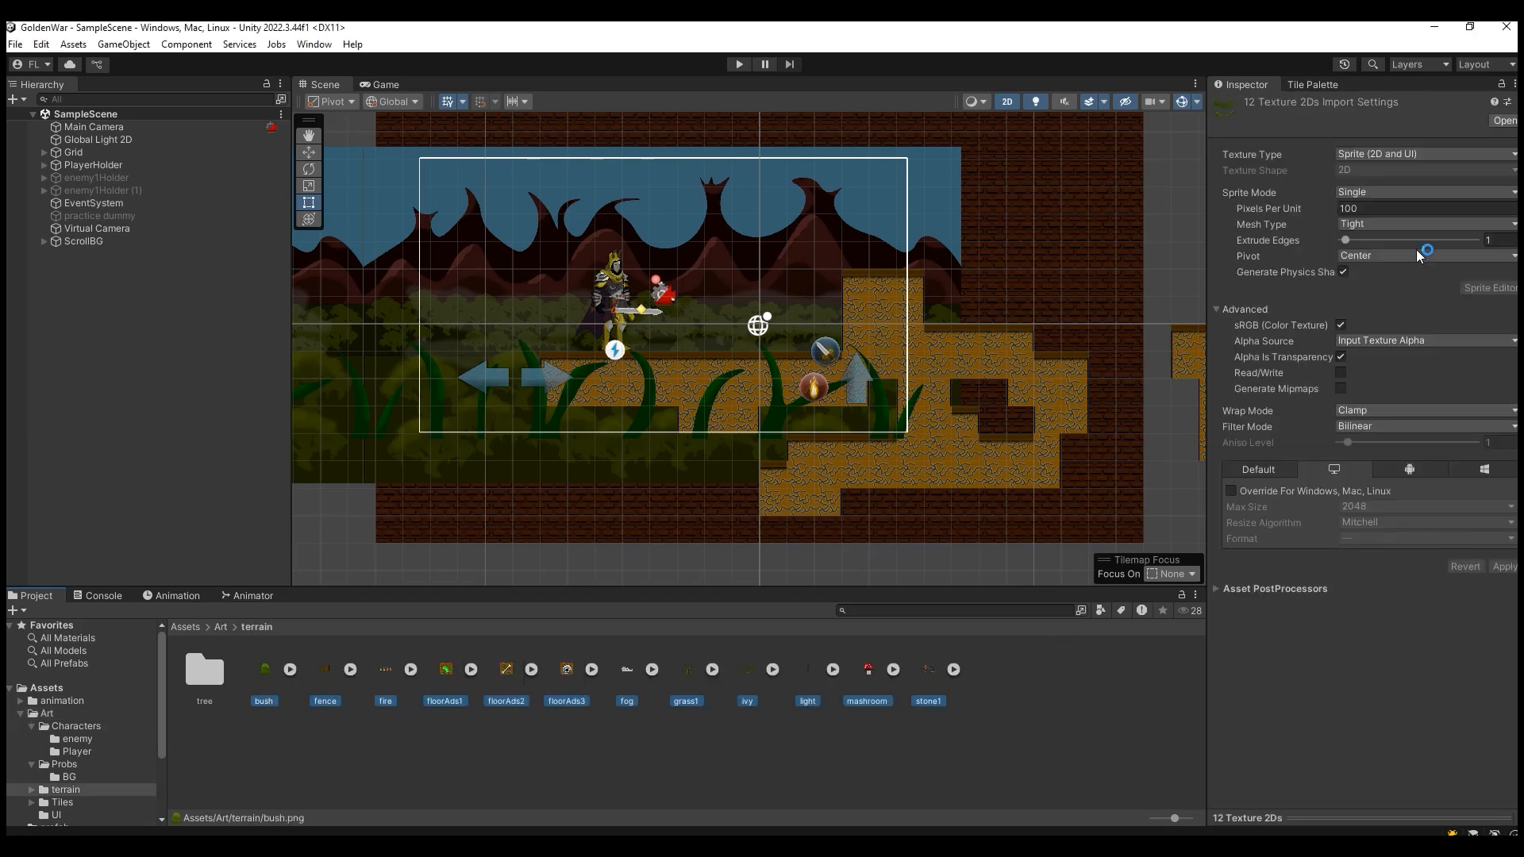
pyautogui.click(1349, 209)
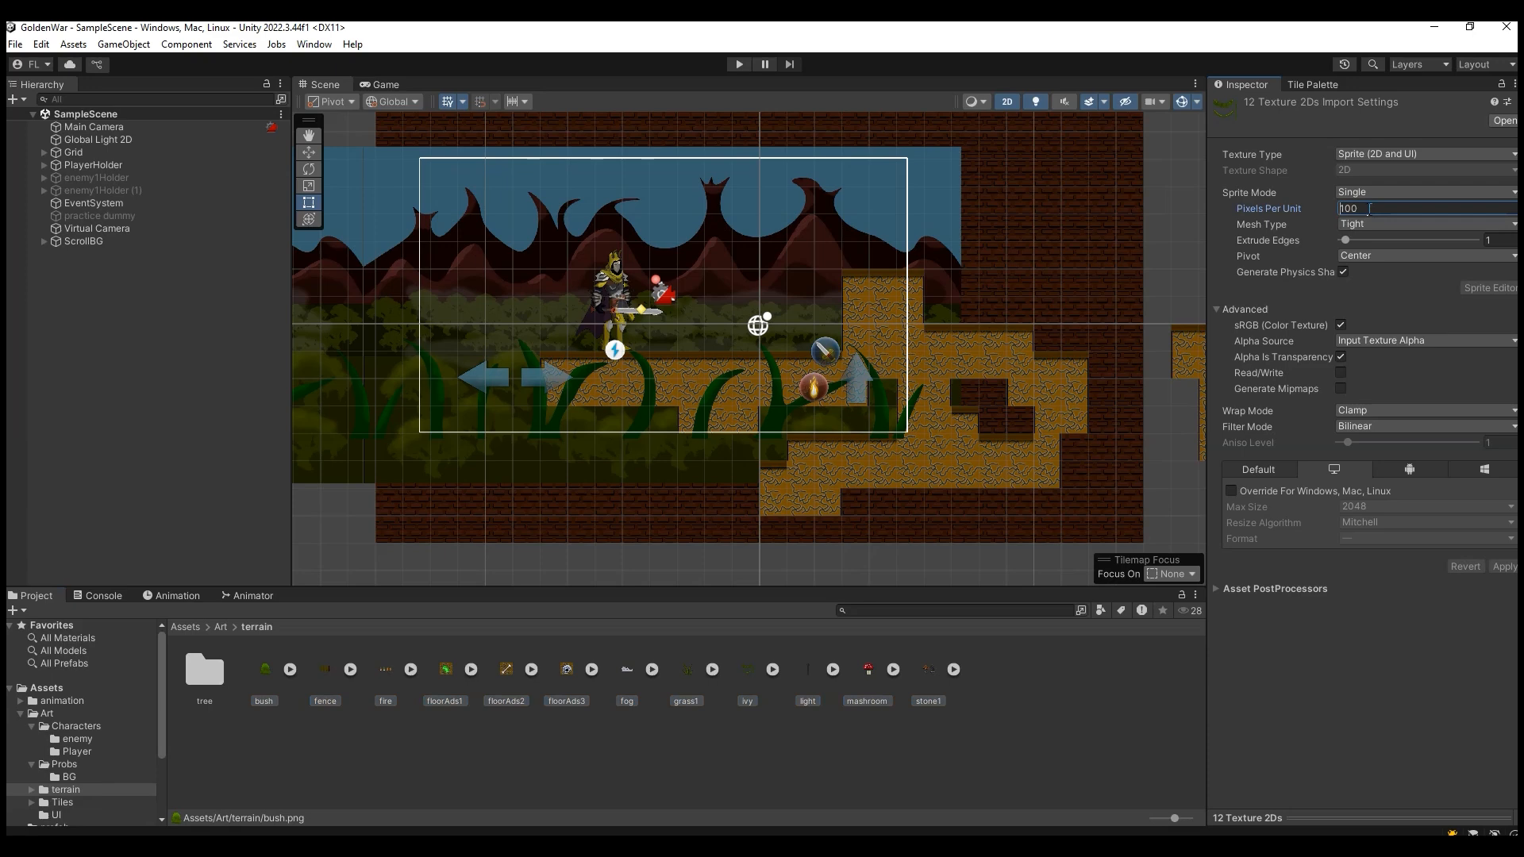
pyautogui.write('128')
pyautogui.click(1374, 426)
pyautogui.click(1385, 440)
pyautogui.click(1504, 567)
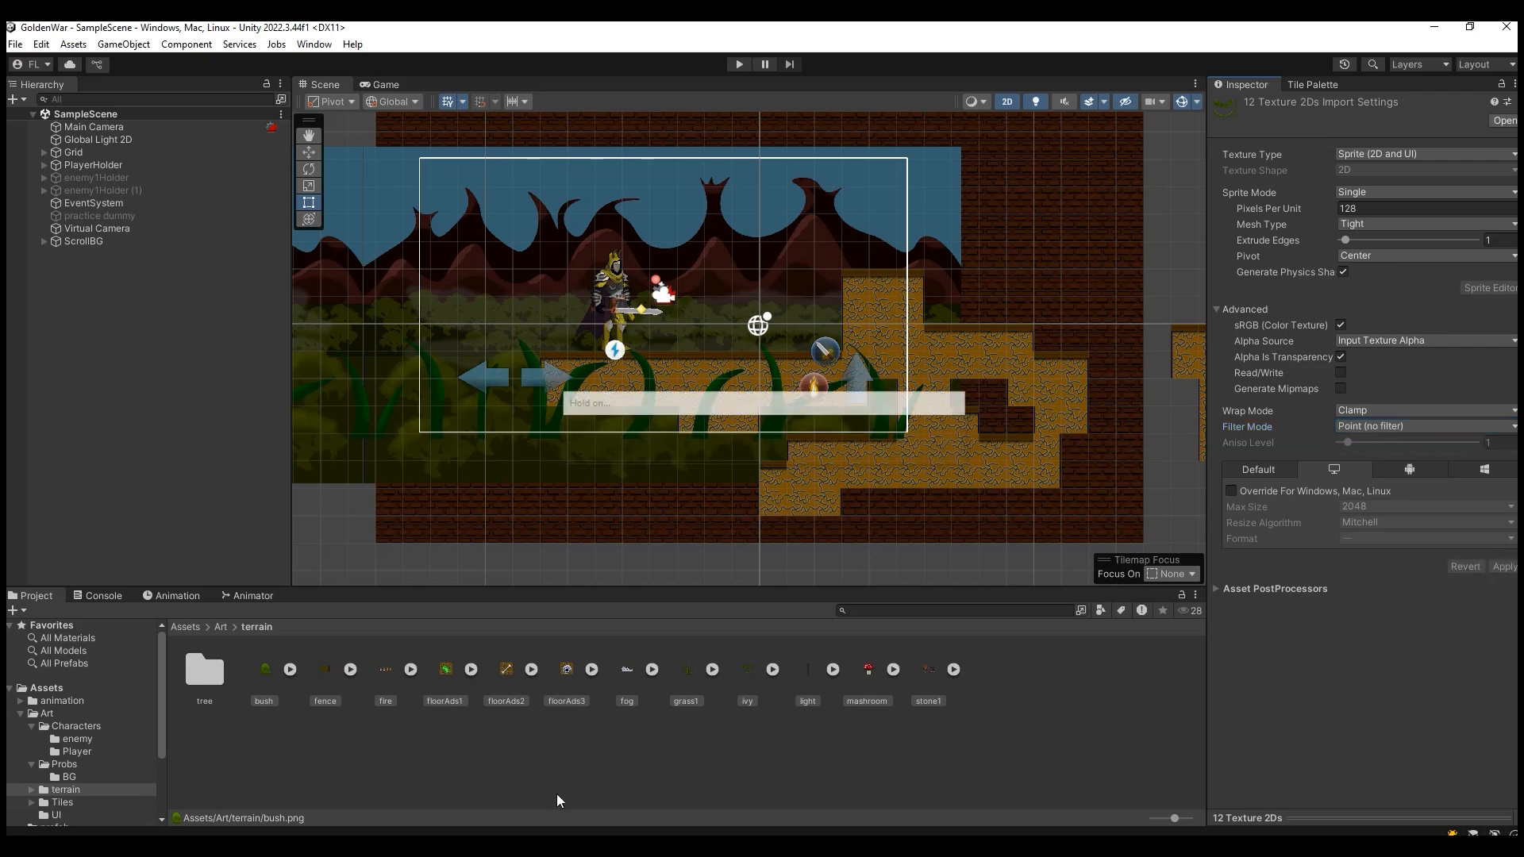
# Set textures 1 to 5 and main in the terrain/tree folder to 128 pixels per unit with Point (no filter) filtering and apply.
pyautogui.doubleClick(199, 673)
pyautogui.click(212, 676)
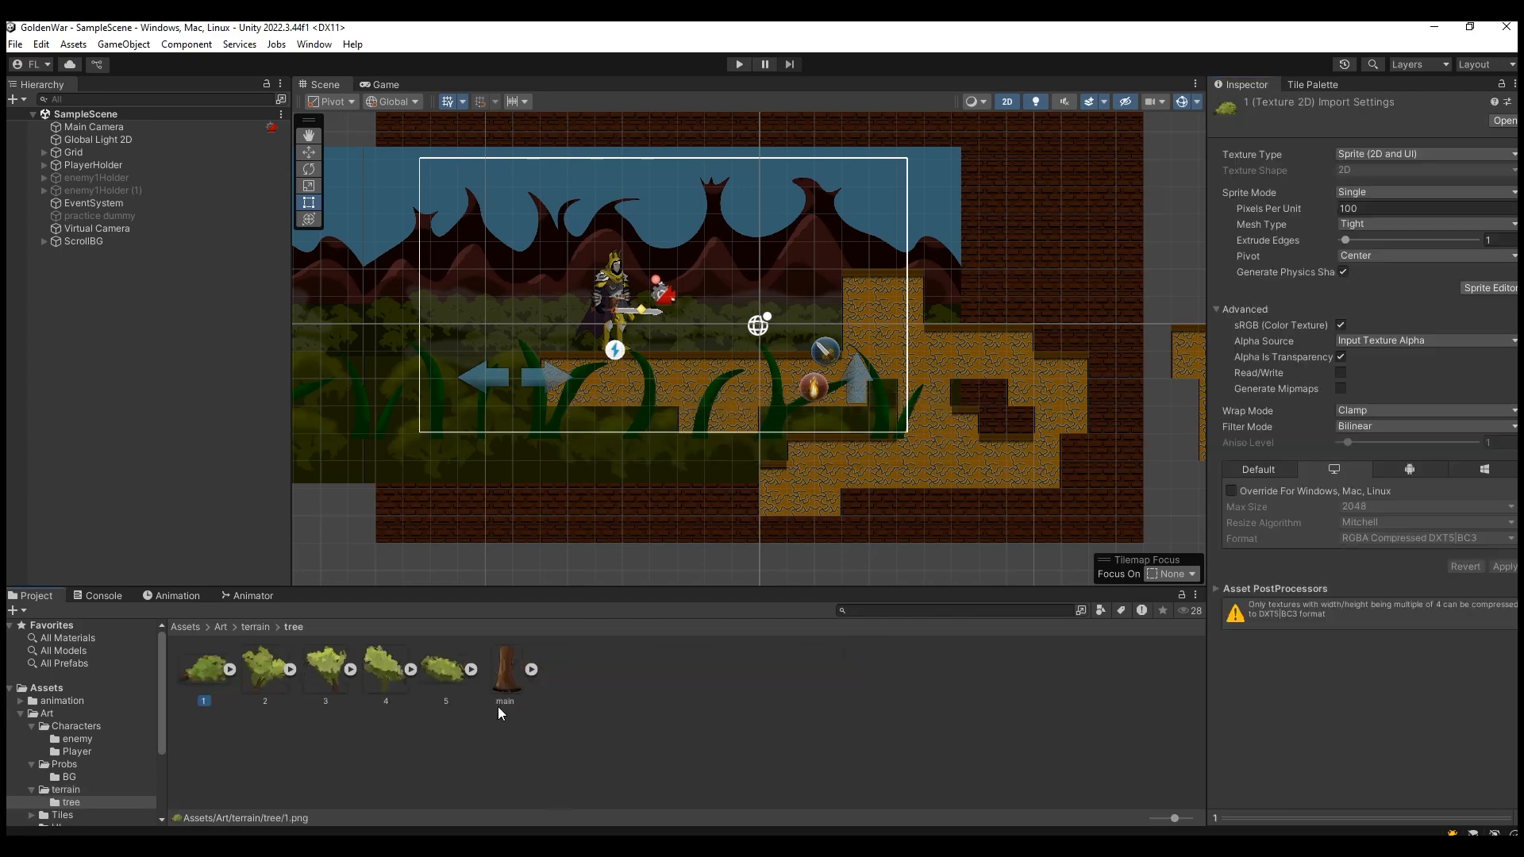
pyautogui.keyDown('shift'); pyautogui.click(514, 680); pyautogui.keyUp('shift')
pyautogui.click(1365, 207)
pyautogui.write('12')
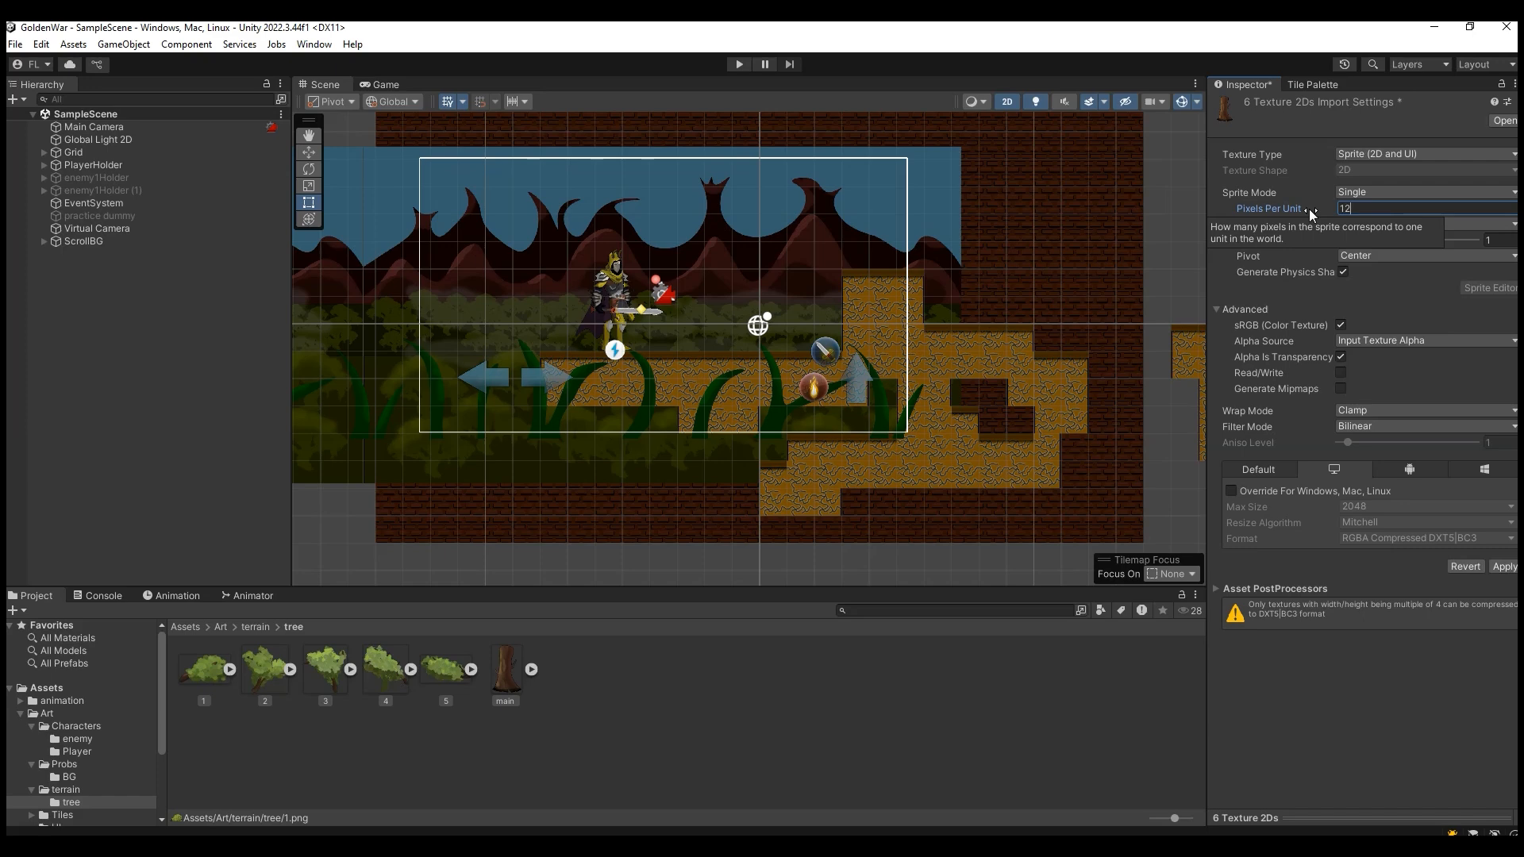
pyautogui.write('8')
pyautogui.click(1364, 430)
pyautogui.click(1367, 442)
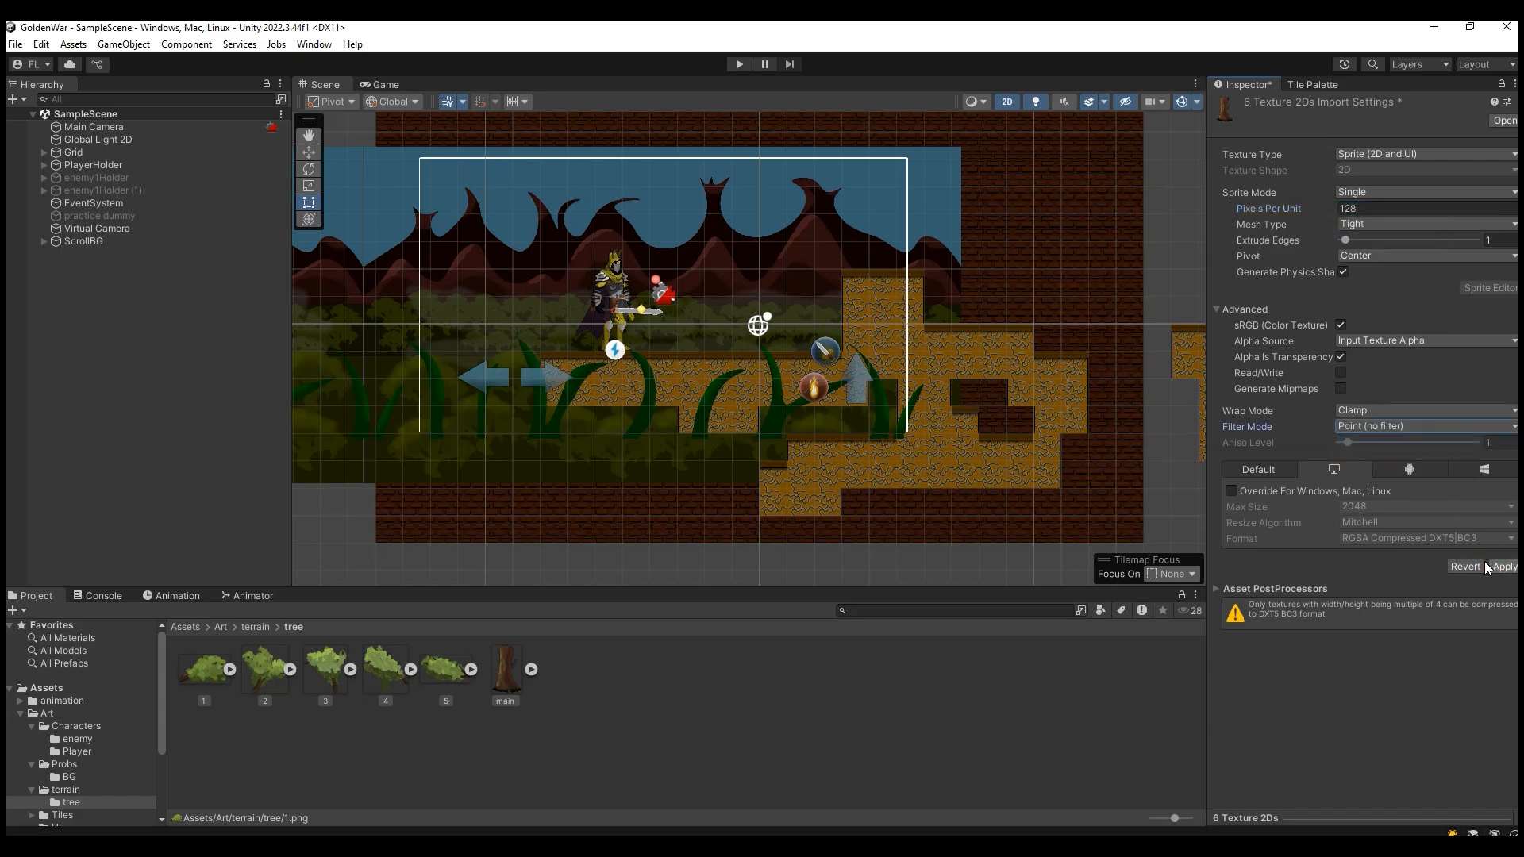
pyautogui.click(1494, 565)
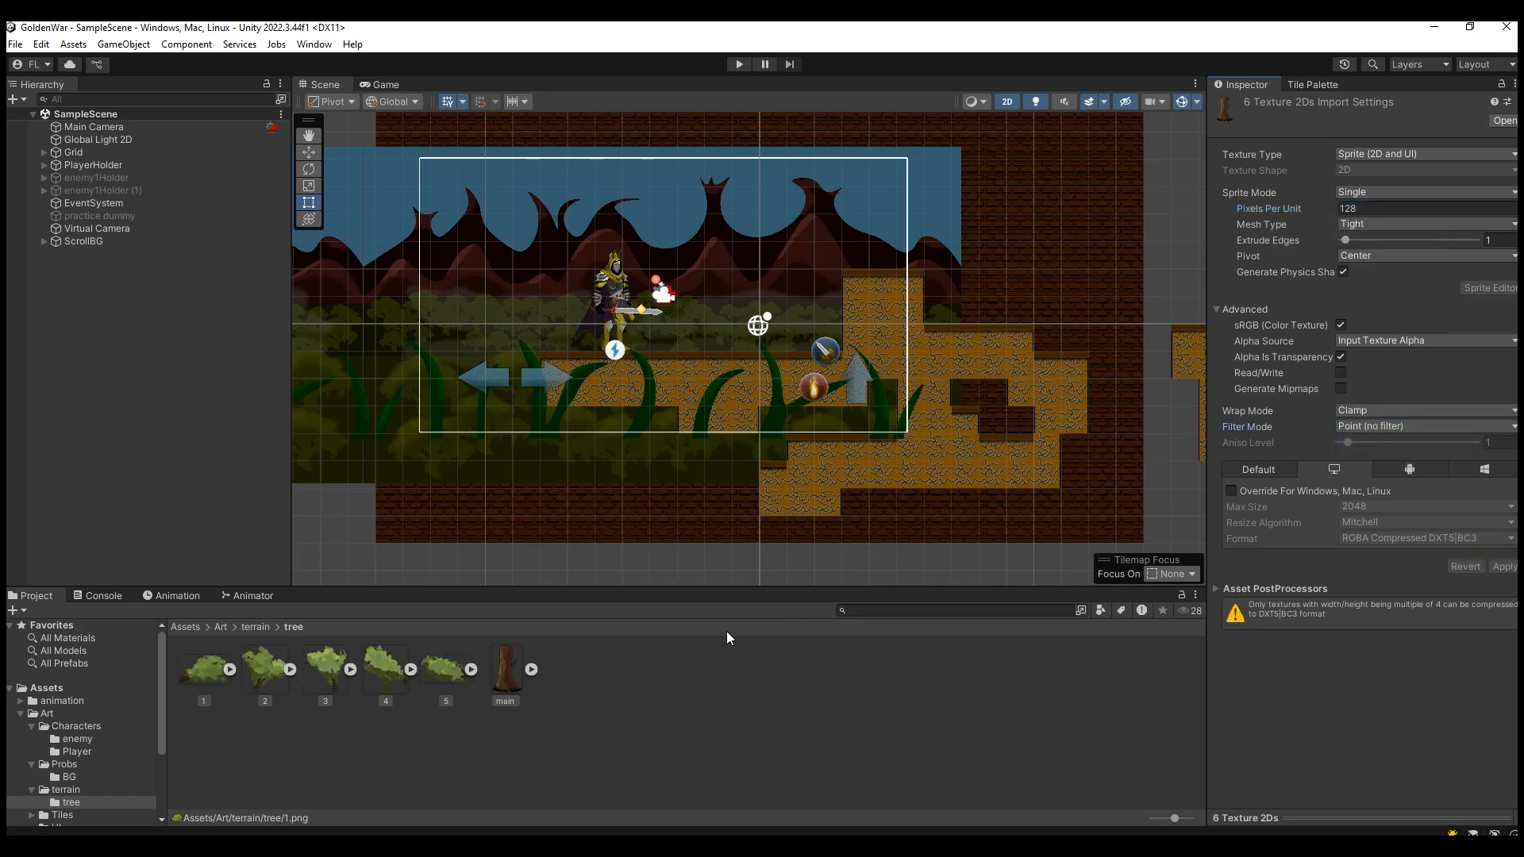
# Add the main trunk sprite from the terrain/tree folder to SampleScene and select it for moving.
pyautogui.click(256, 627)
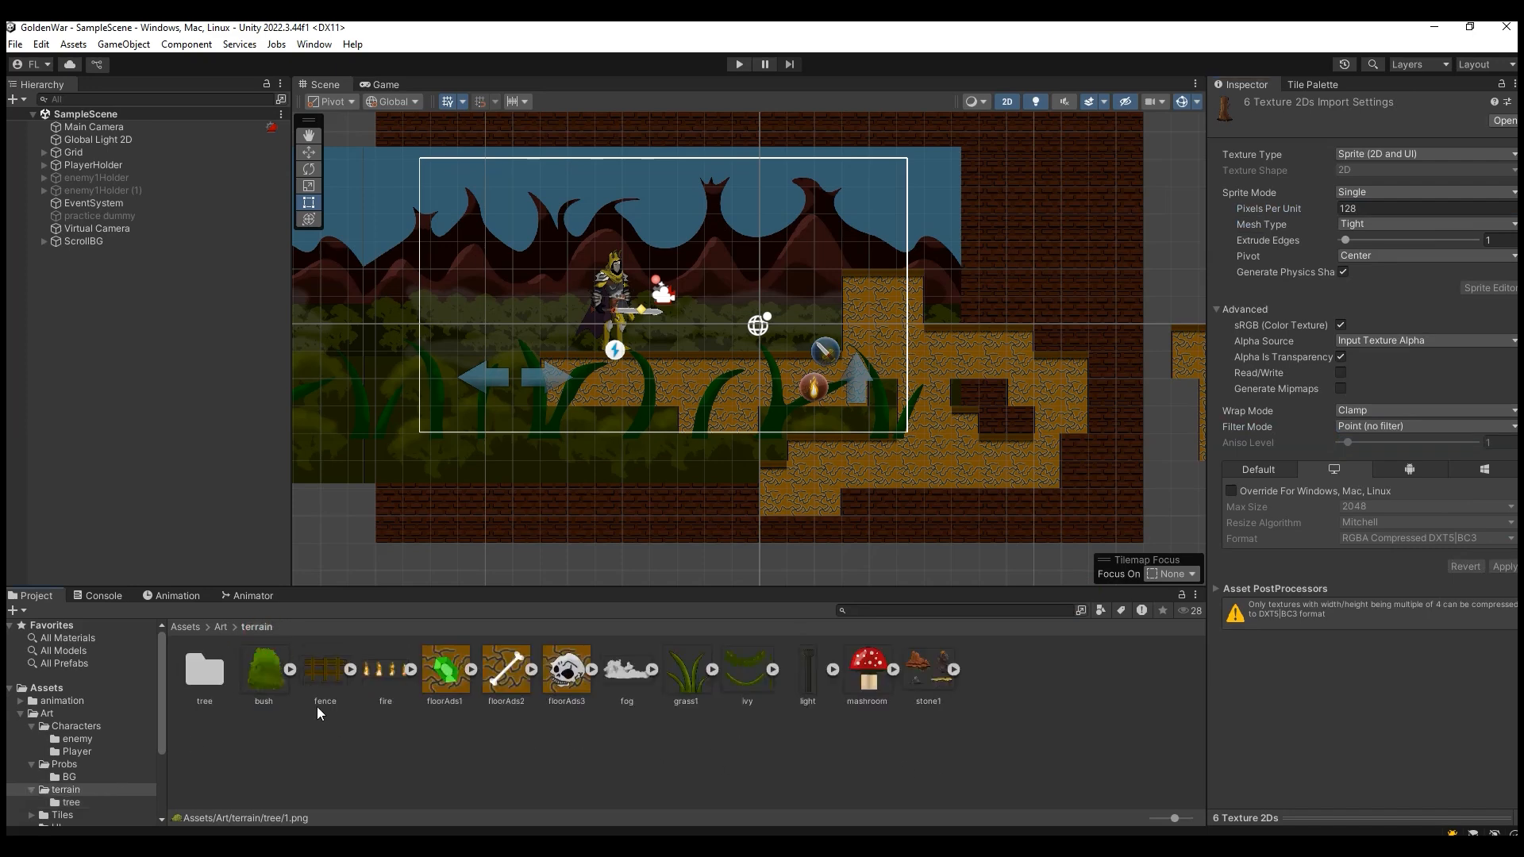
pyautogui.doubleClick(195, 681)
pyautogui.moveTo(502, 687); pyautogui.dragTo(202, 393)
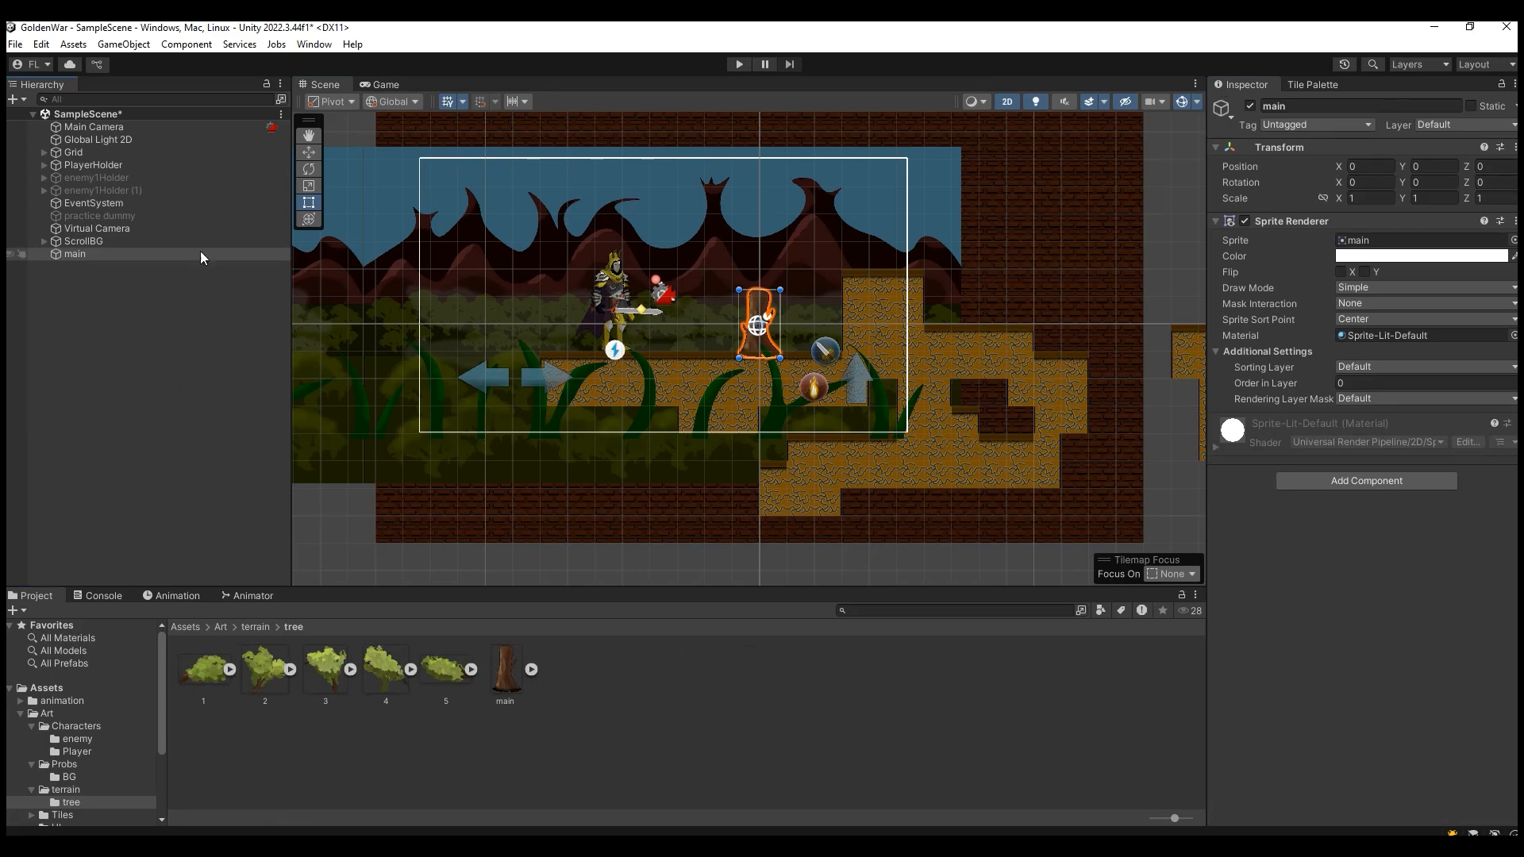
pyautogui.scroll(3, 683, 382)
pyautogui.click(111, 345)
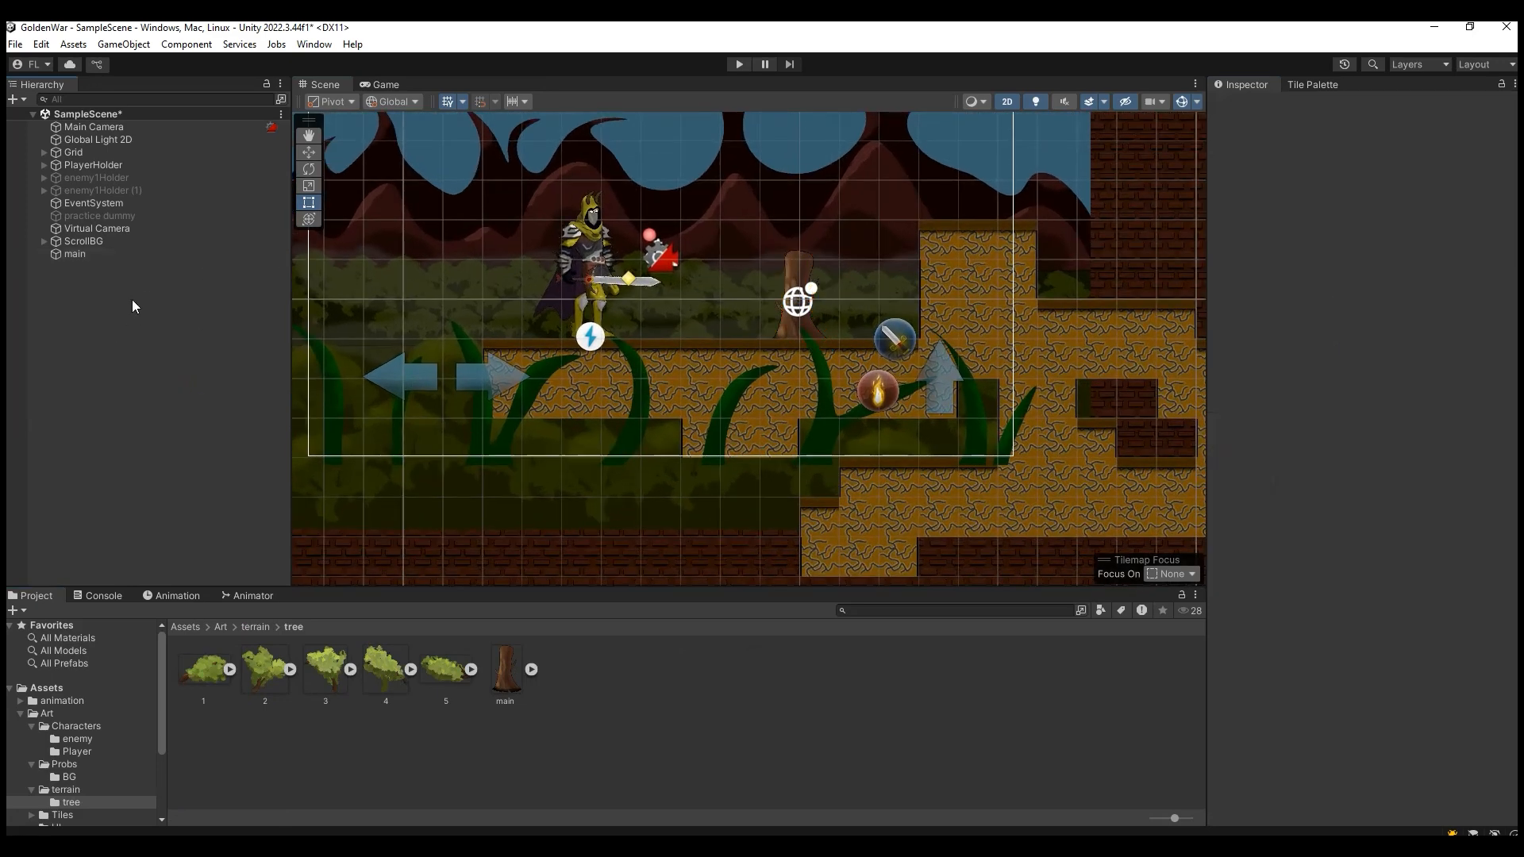
pyautogui.click(83, 257)
pyautogui.click(309, 152)
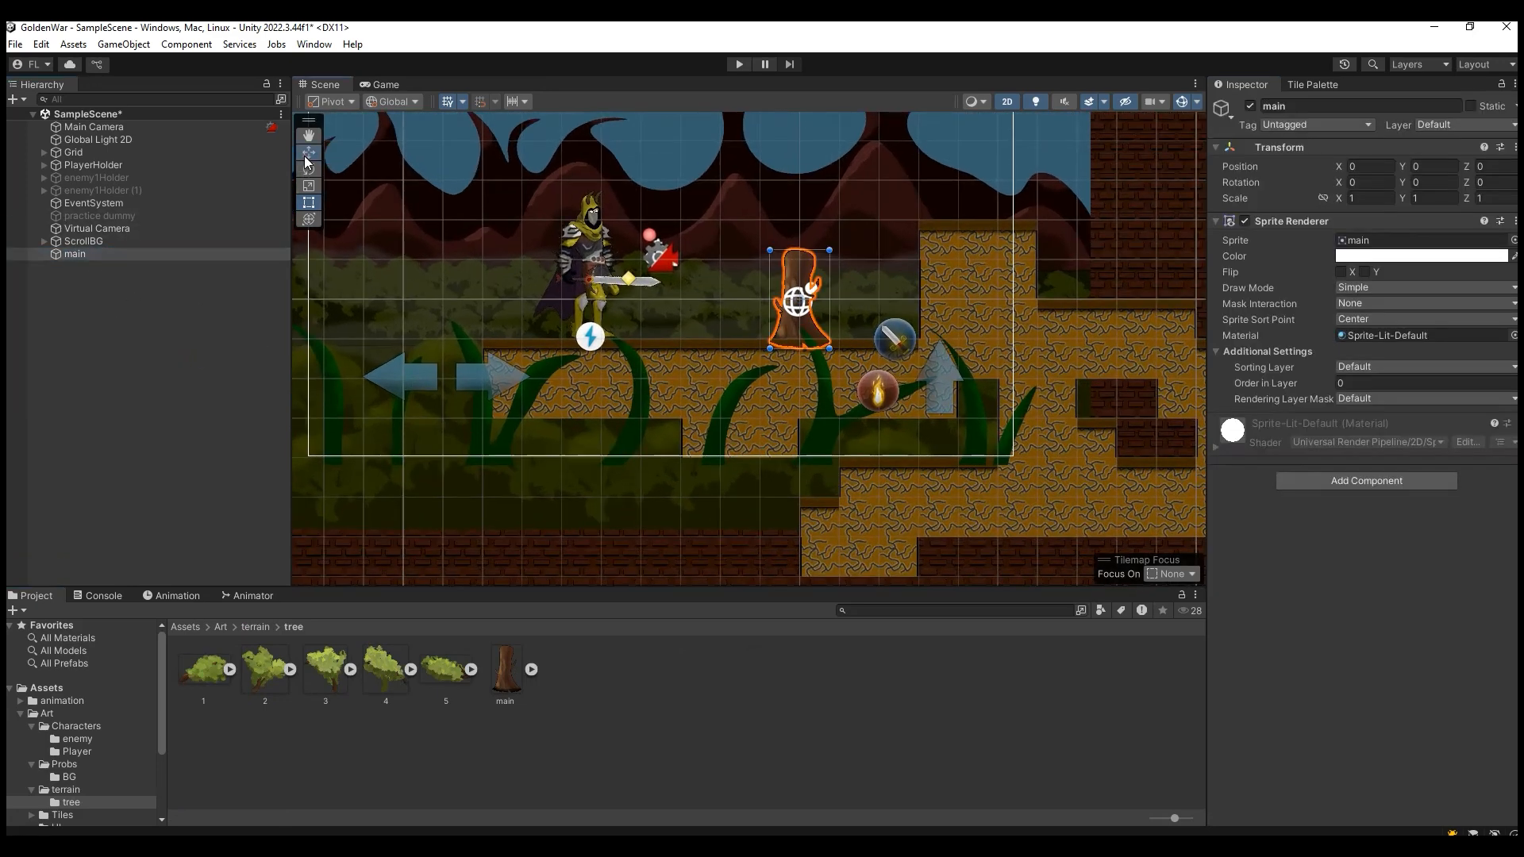
# Create an empty object named tree and move it to the base of the trunk, at about X -0.08, Y -1.
pyautogui.rightClick(125, 358)
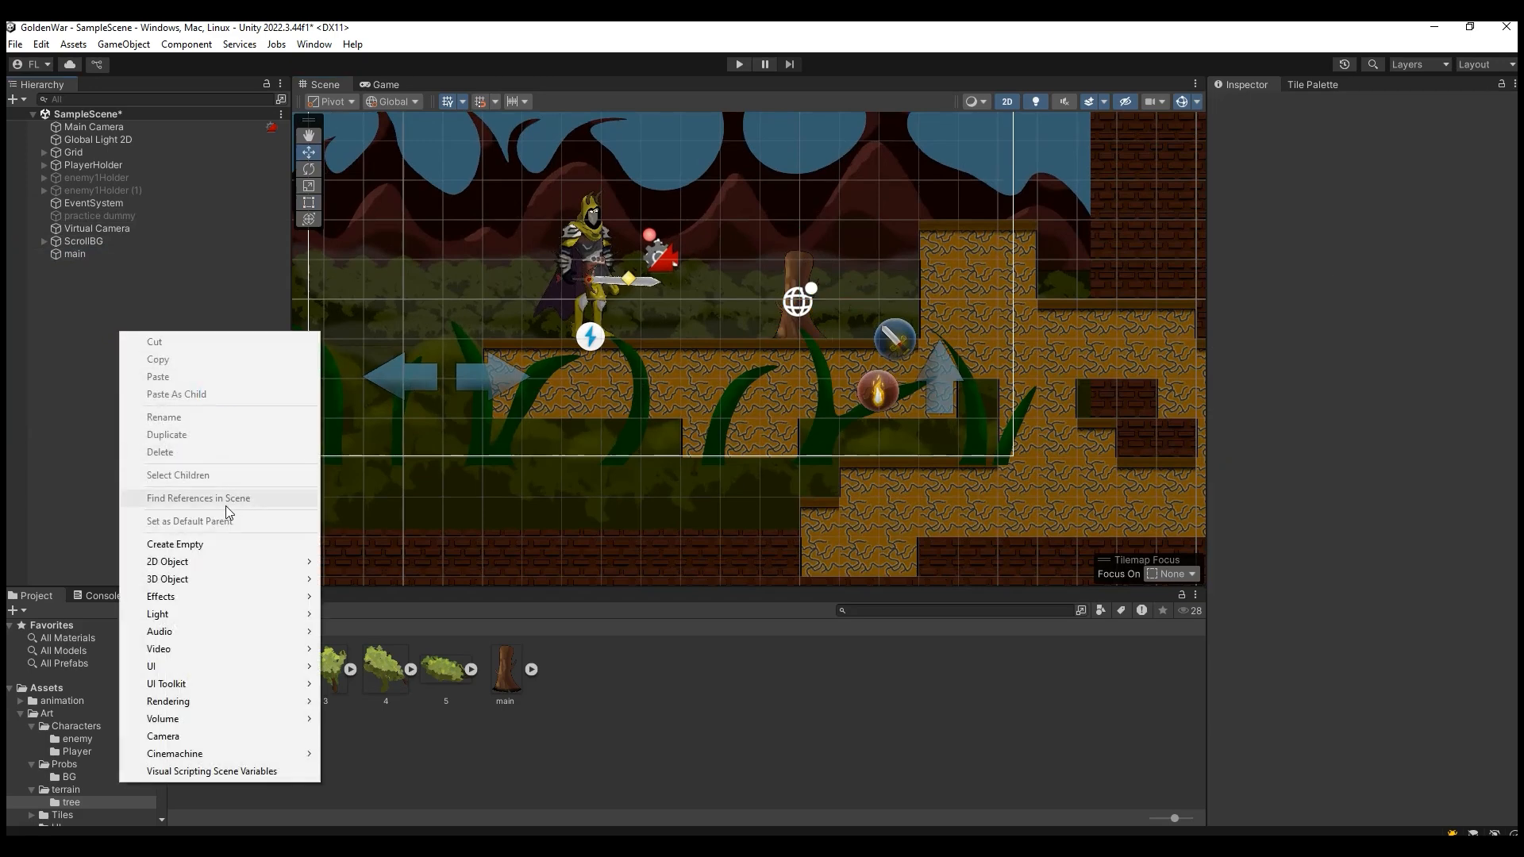
pyautogui.click(235, 544)
pyautogui.write('tree')
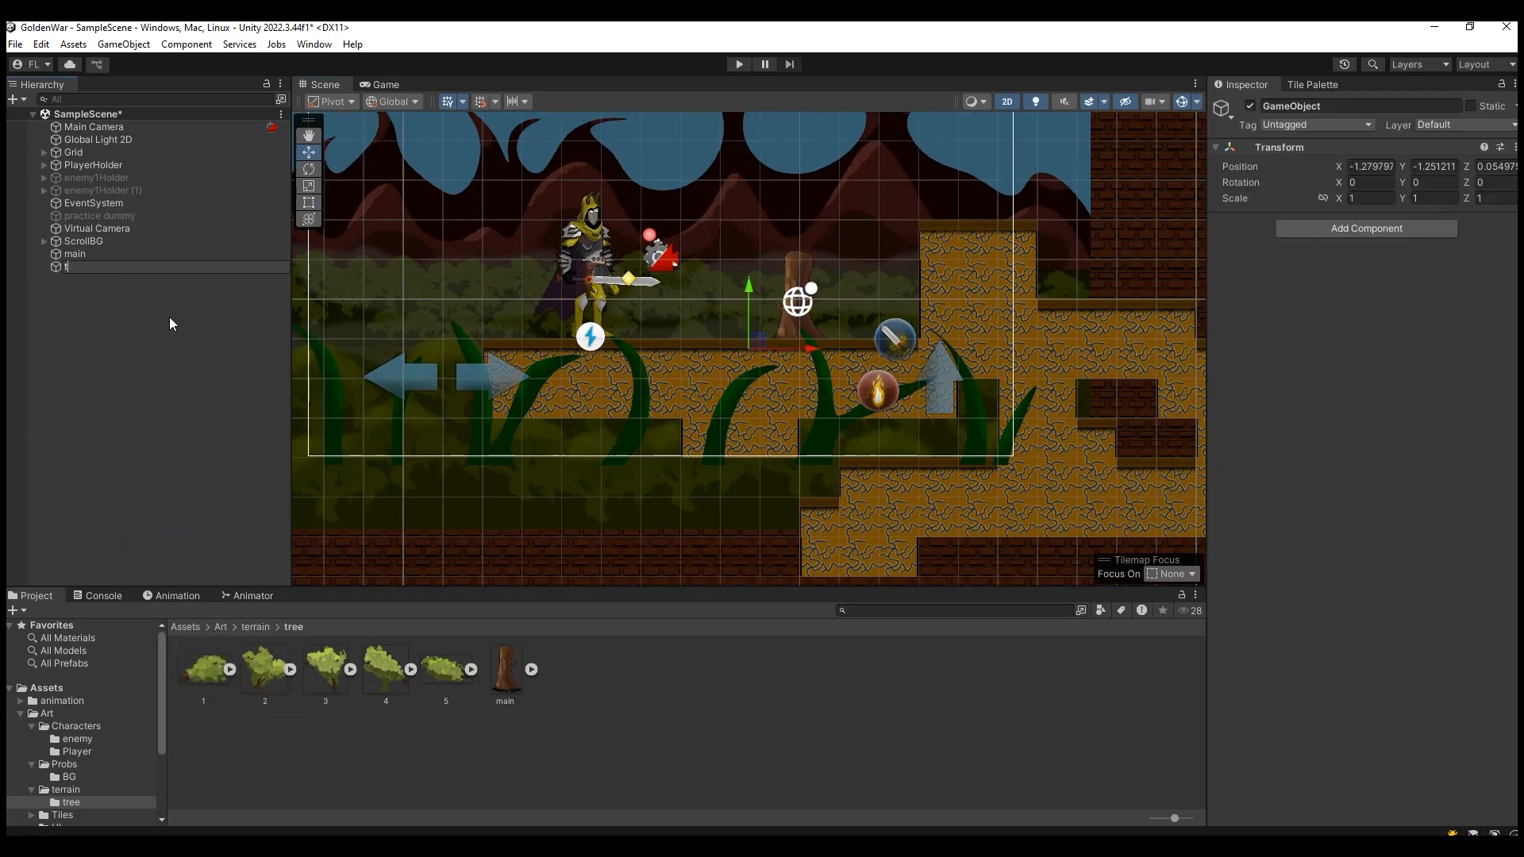
pyautogui.click(93, 298)
pyautogui.click(95, 254)
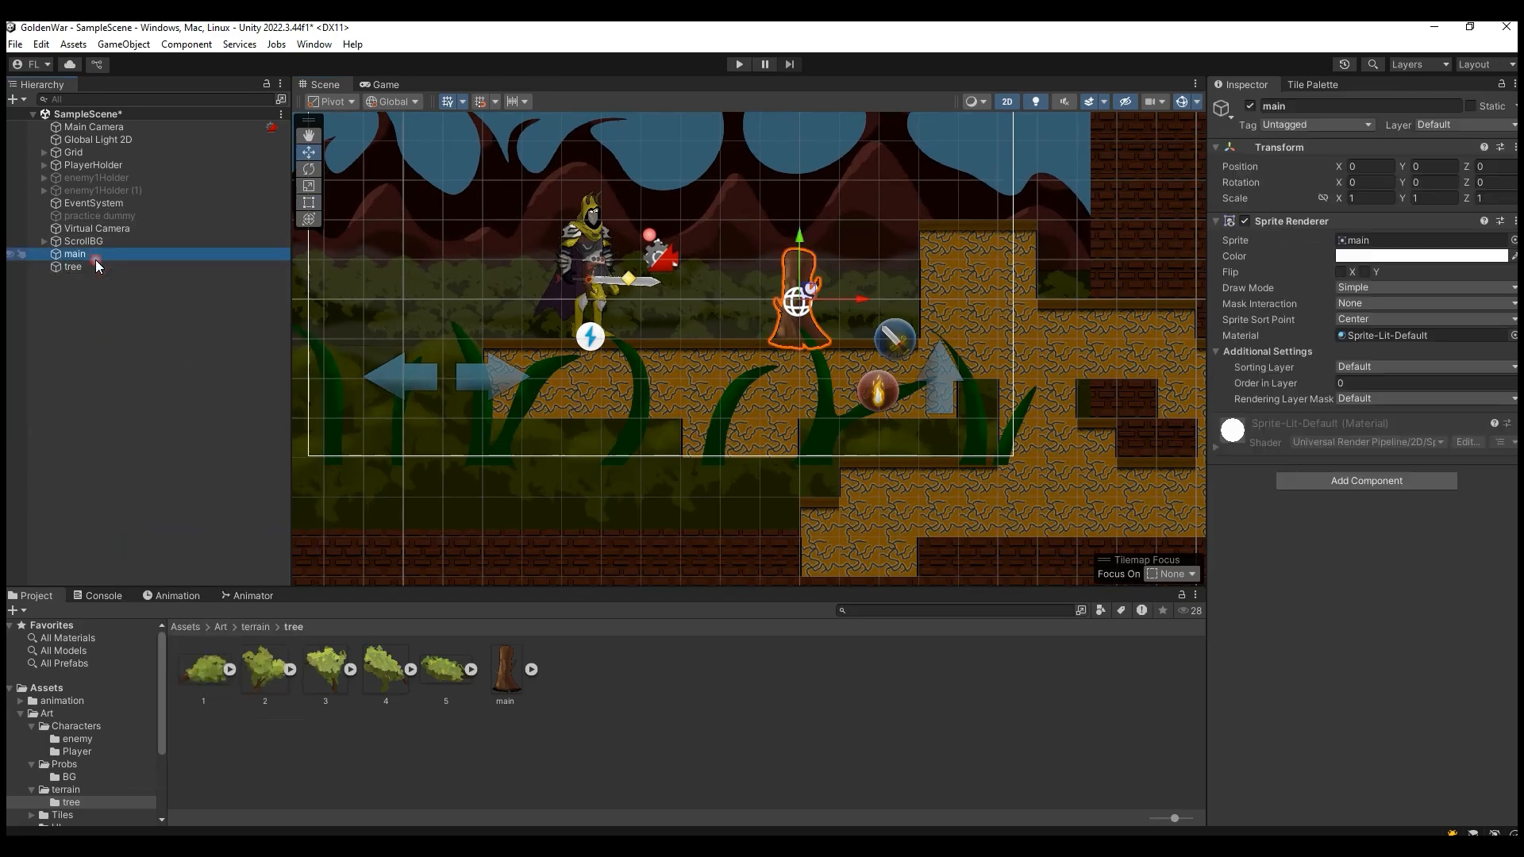
pyautogui.click(97, 267)
pyautogui.moveTo(811, 350); pyautogui.dragTo(858, 346)
pyautogui.moveTo(796, 287); pyautogui.dragTo(796, 274)
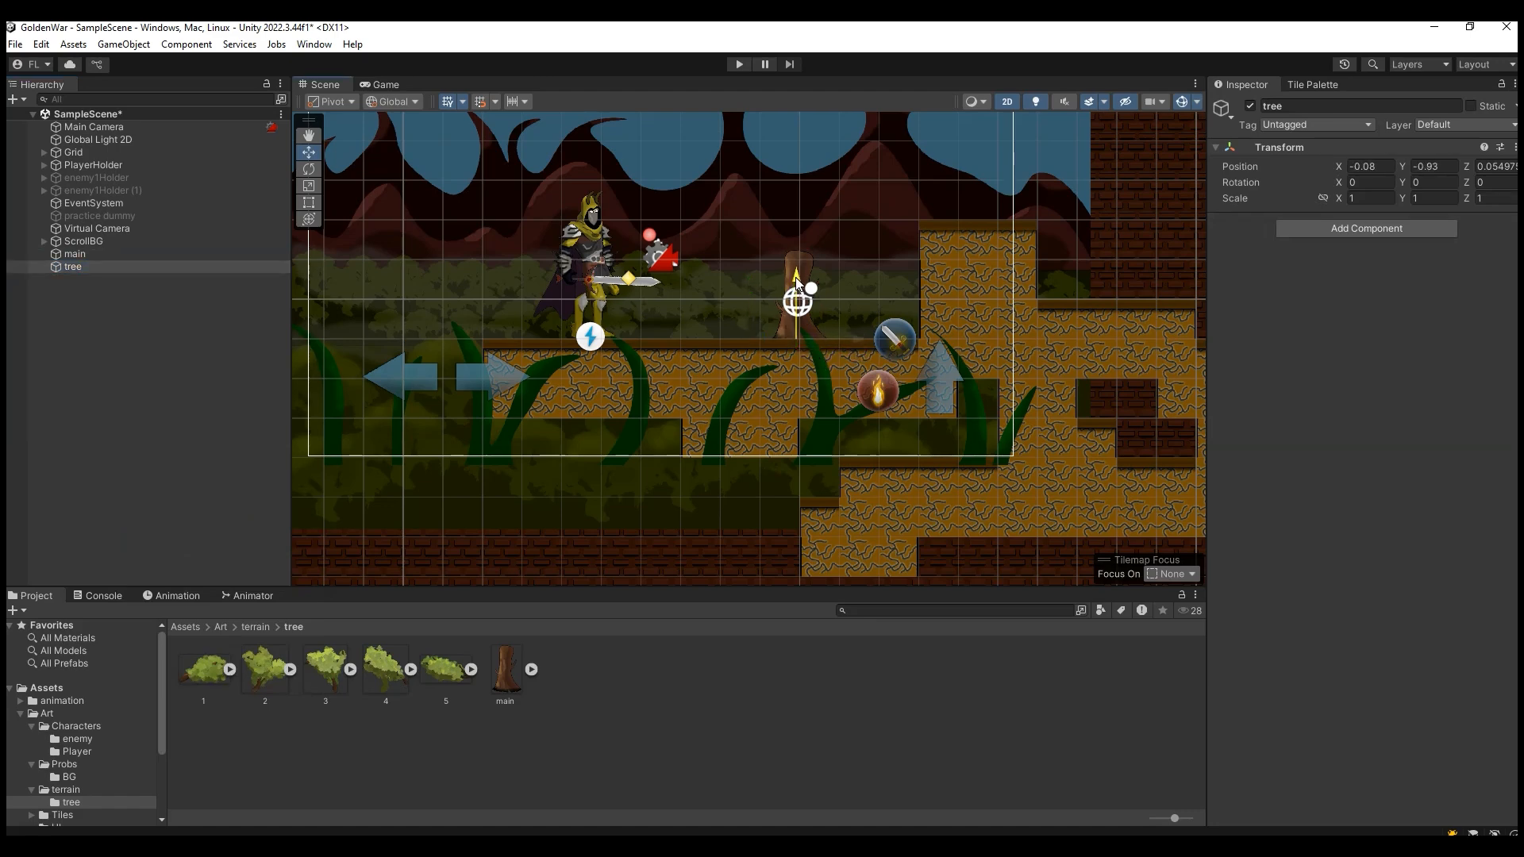
# Make the main trunk sprite a child of the tree object.
pyautogui.click(95, 255)
pyautogui.moveTo(83, 256); pyautogui.dragTo(88, 269)
pyautogui.click(89, 259)
pyautogui.click(91, 267)
# Move branch texture 1's pivot to the cut end of its branch, about X 0.02, Y 0.09, and apply it.
pyautogui.click(205, 669)
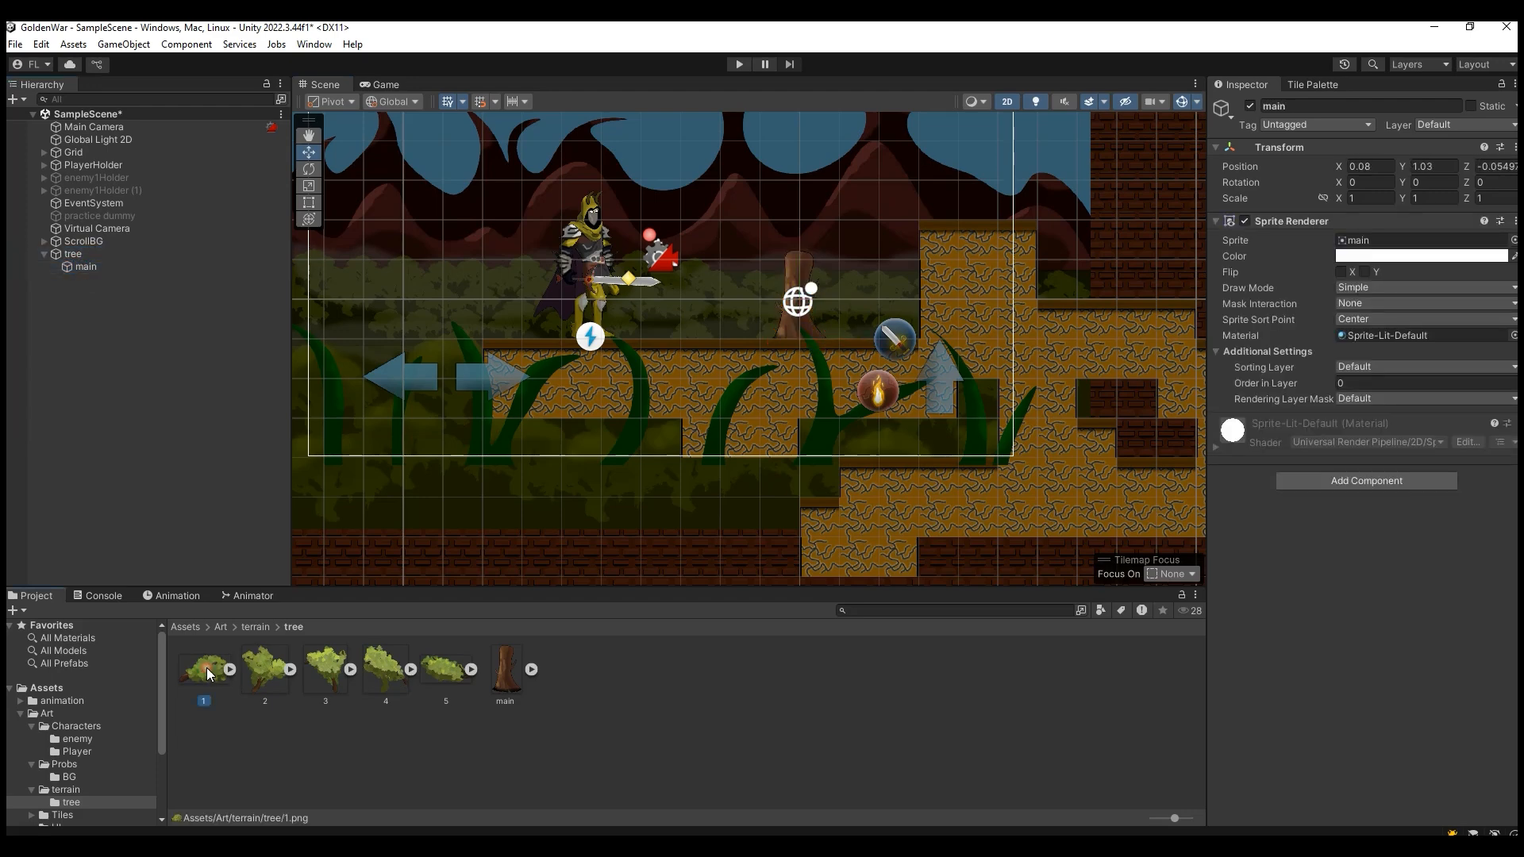
pyautogui.click(1483, 287)
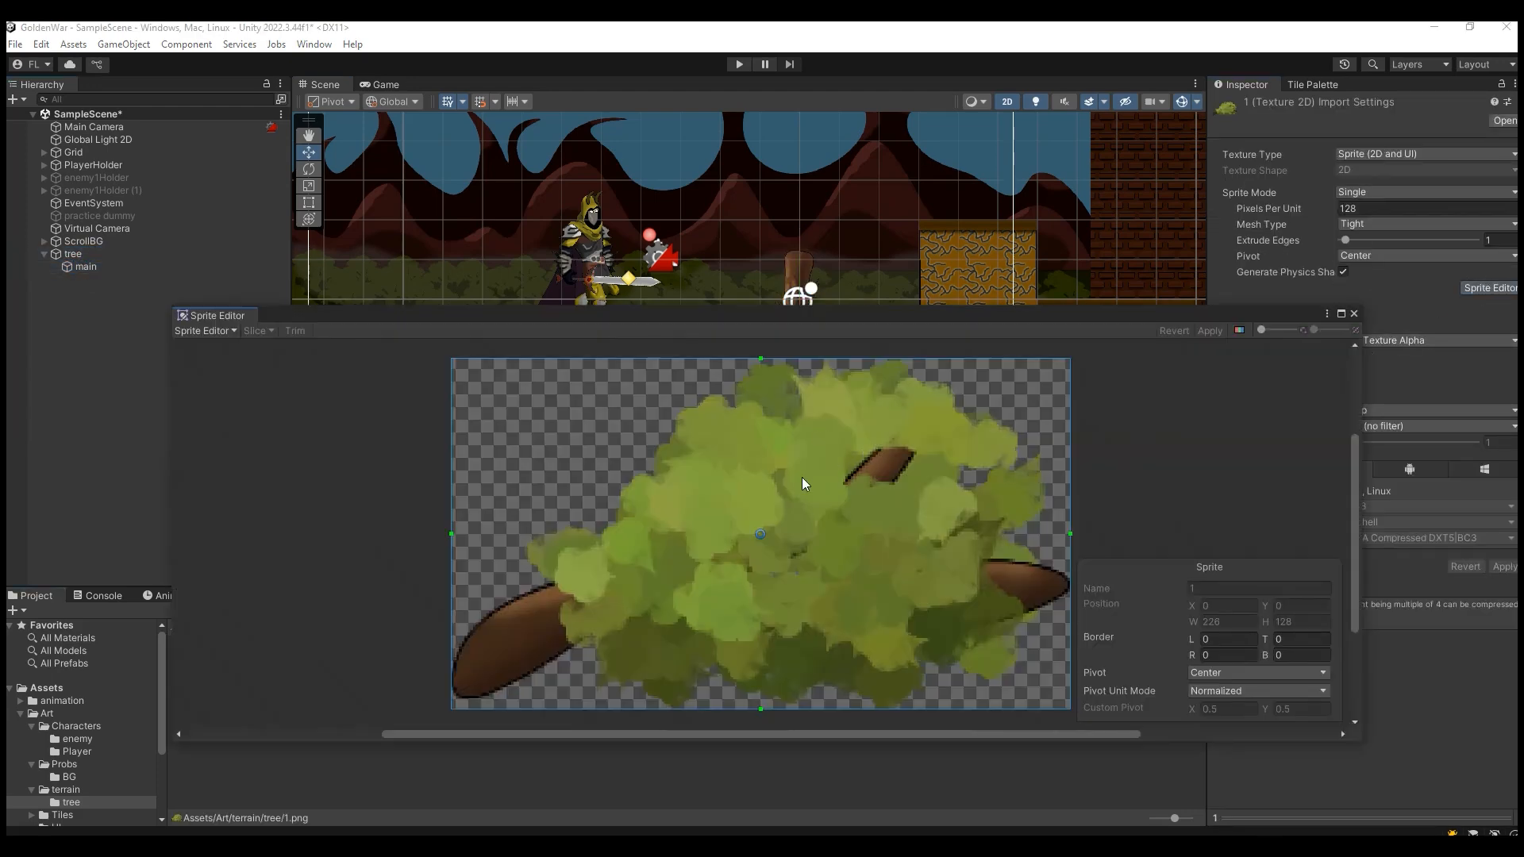
pyautogui.moveTo(760, 536); pyautogui.dragTo(465, 680)
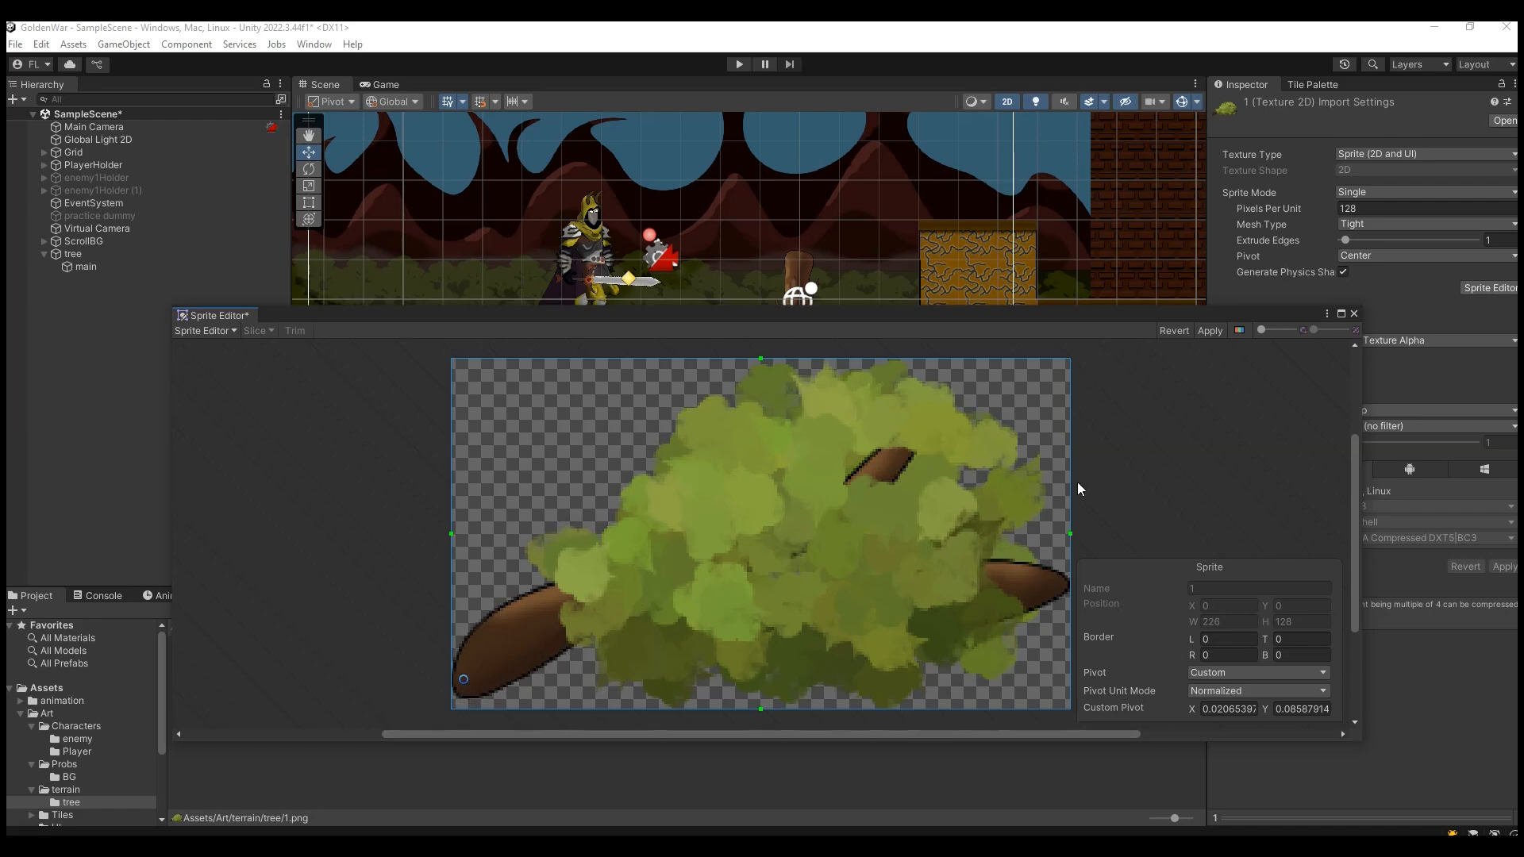
pyautogui.click(1207, 331)
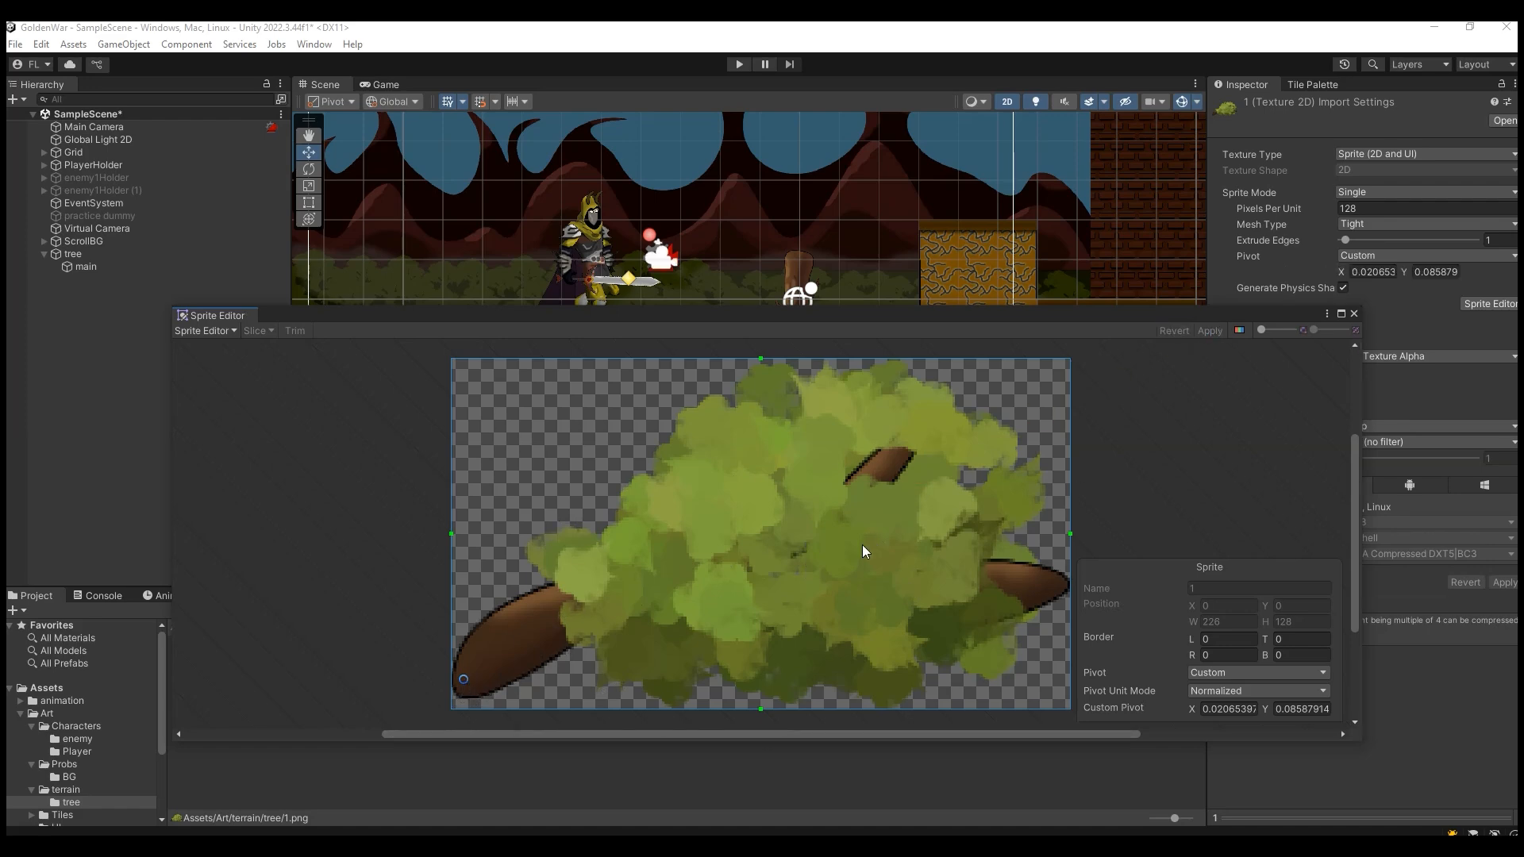
pyautogui.click(1354, 315)
# Move branch texture 2's pivot to the bottom end of its branch, about X 0.28, Y 0.05, and apply it.
pyautogui.click(289, 671)
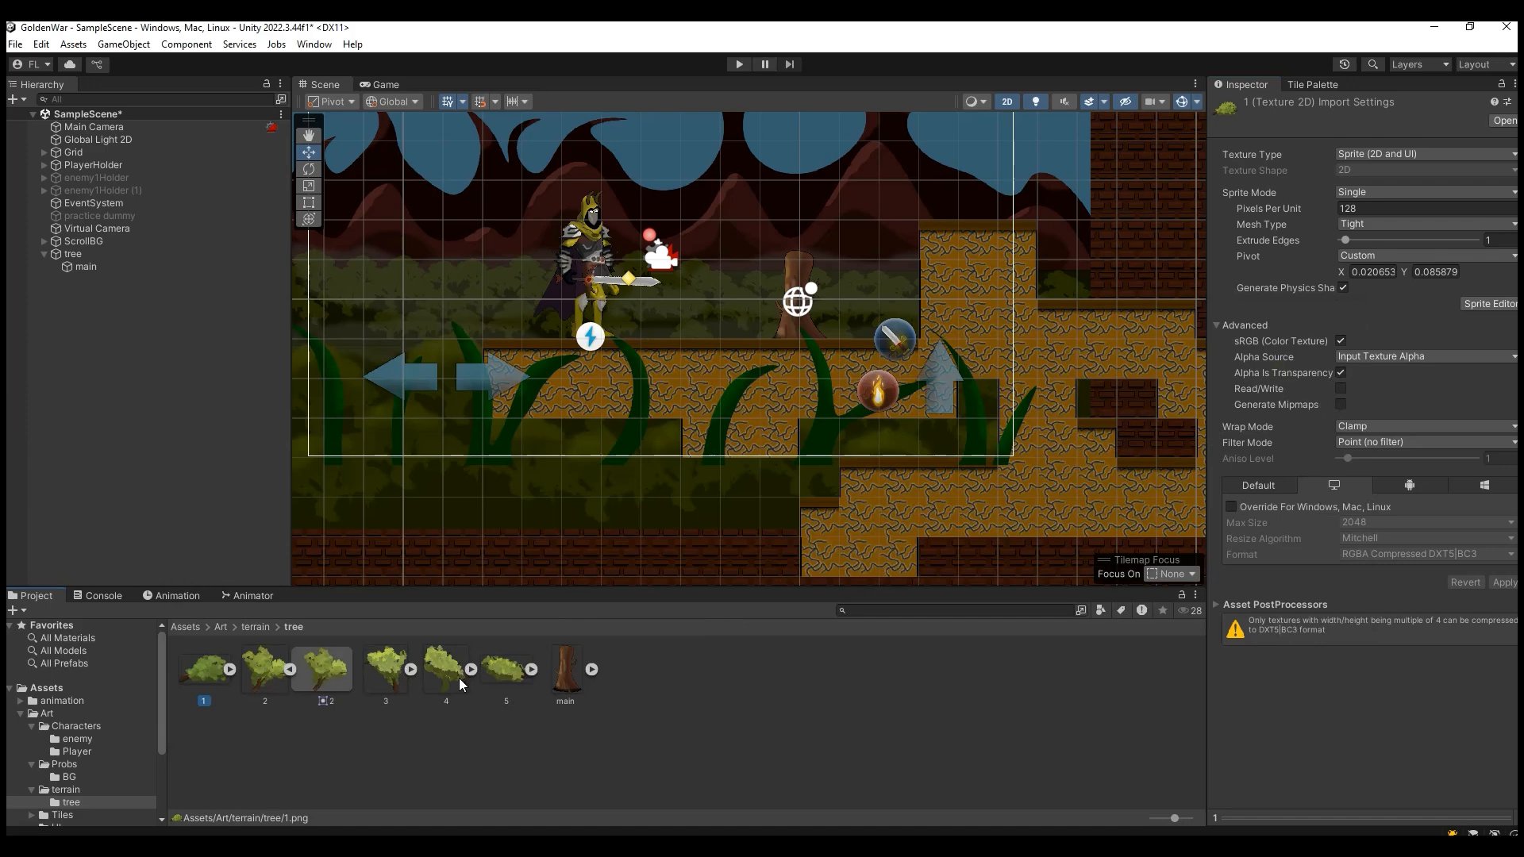
pyautogui.click(289, 672)
pyautogui.click(265, 671)
pyautogui.click(1489, 288)
pyautogui.moveTo(761, 534); pyautogui.dragTo(687, 695)
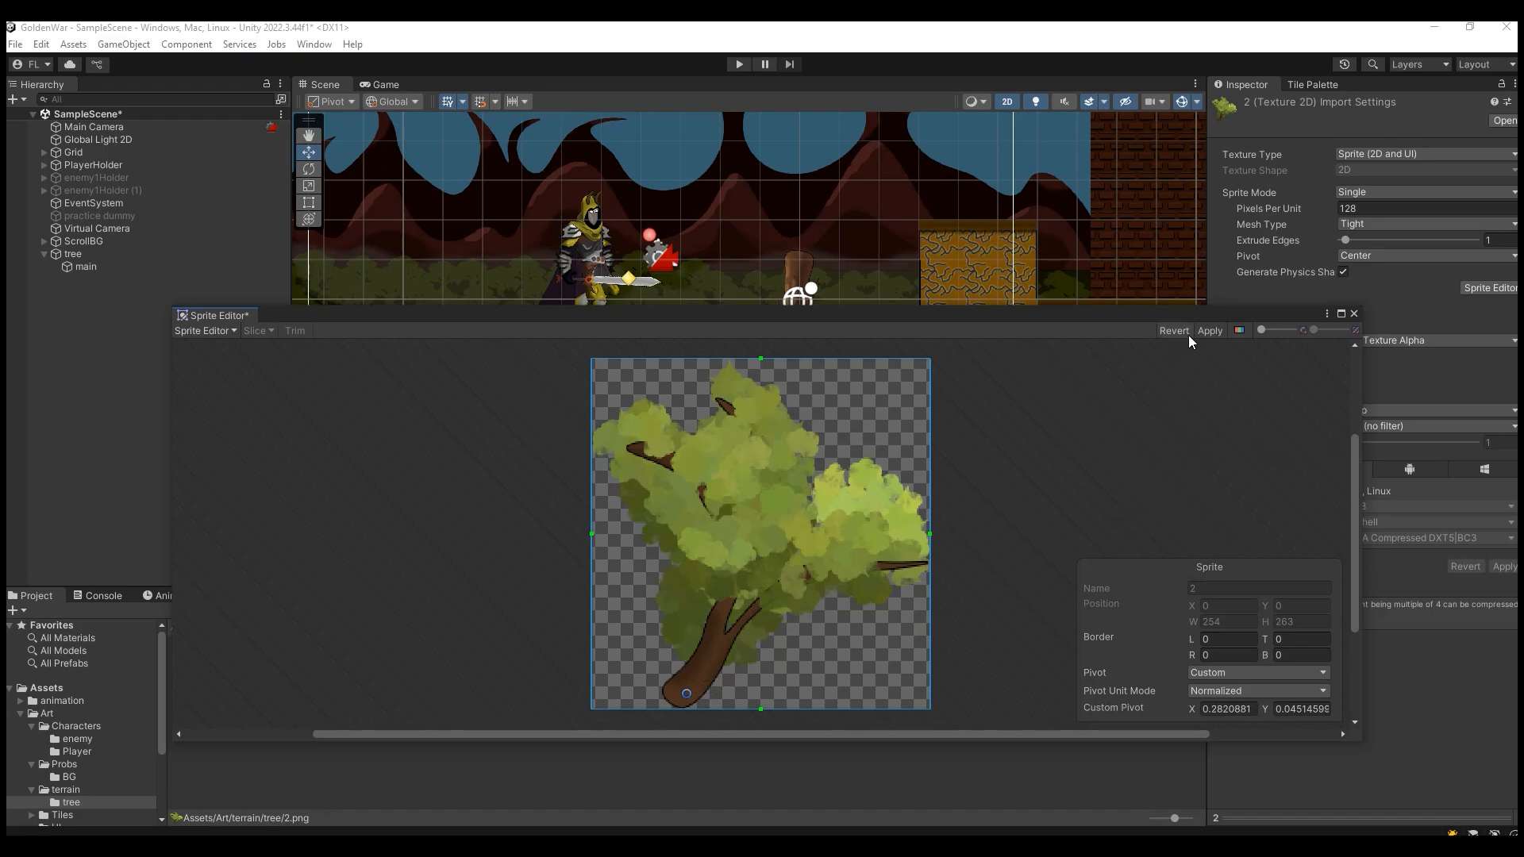
pyautogui.click(1210, 330)
pyautogui.click(1354, 315)
# Move branch texture 3's pivot to the bottom end of its branch, about X 0.73, Y 0.06, and apply it.
pyautogui.click(331, 671)
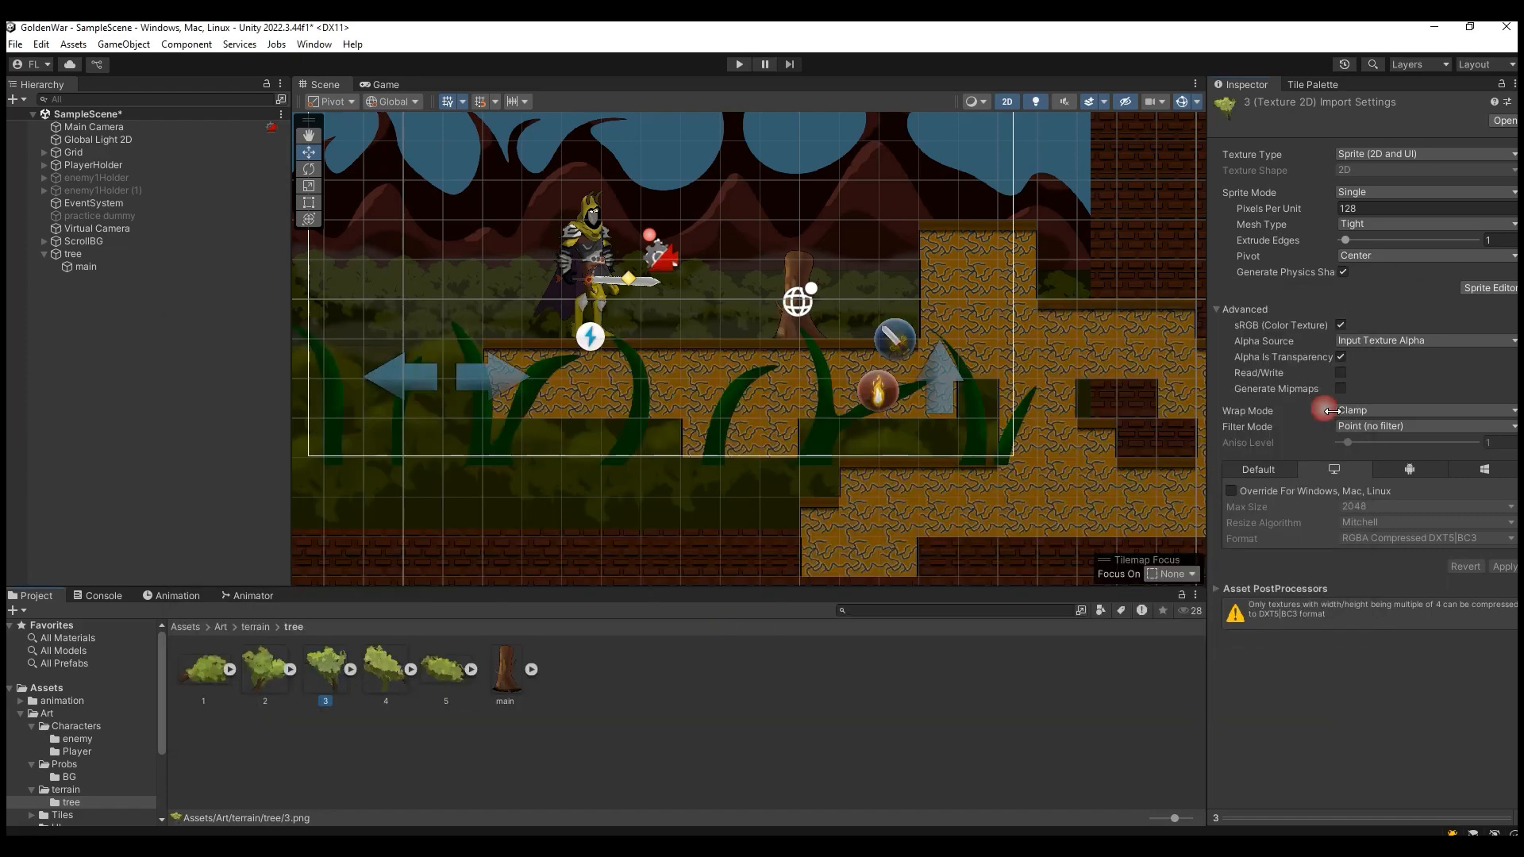
pyautogui.click(1490, 288)
pyautogui.moveTo(761, 535); pyautogui.dragTo(832, 689)
pyautogui.click(1209, 330)
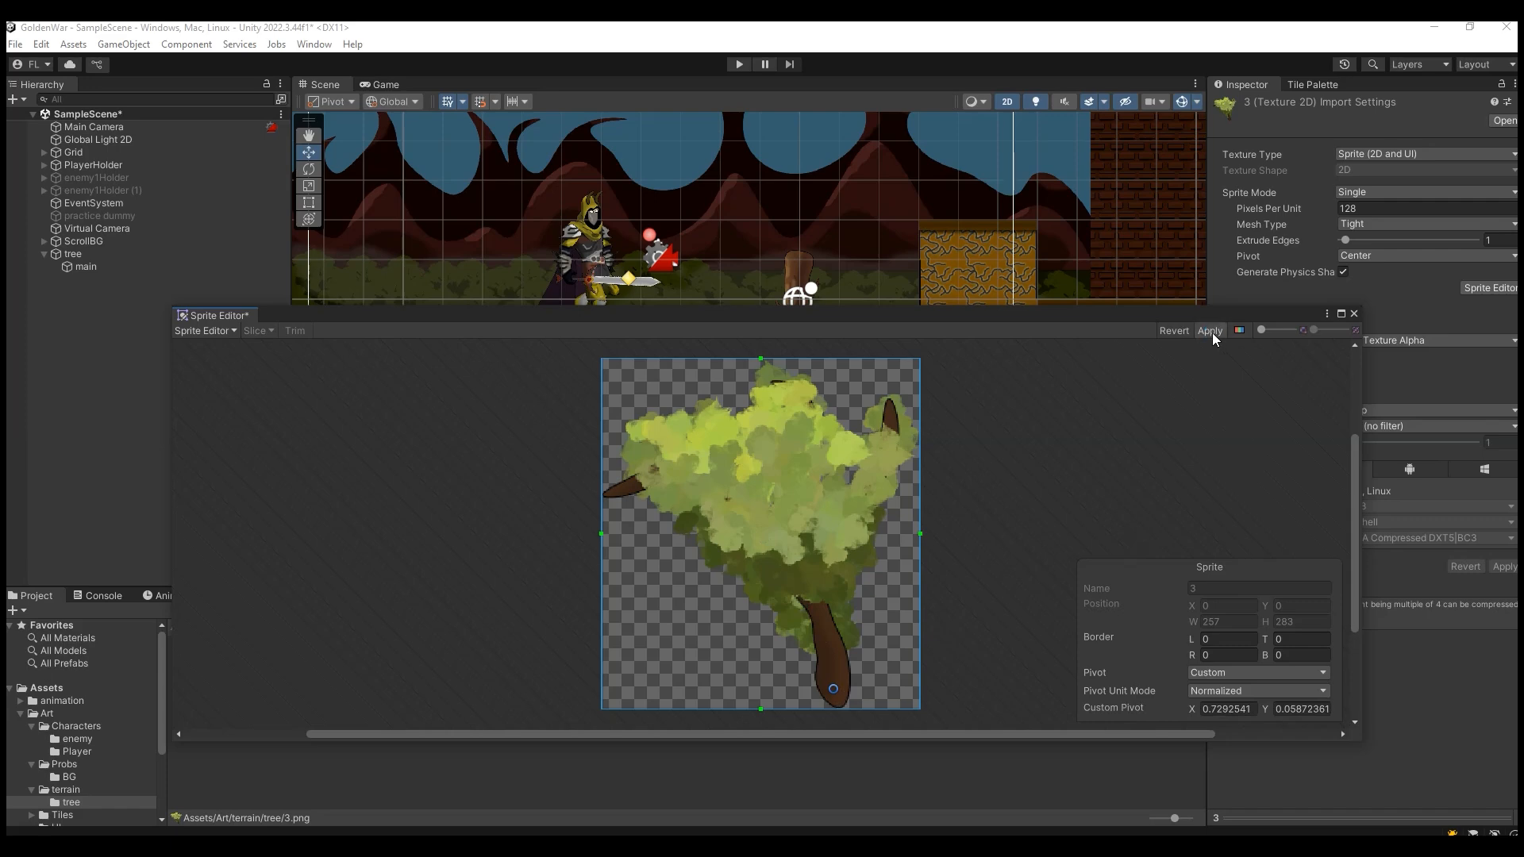
pyautogui.click(1354, 314)
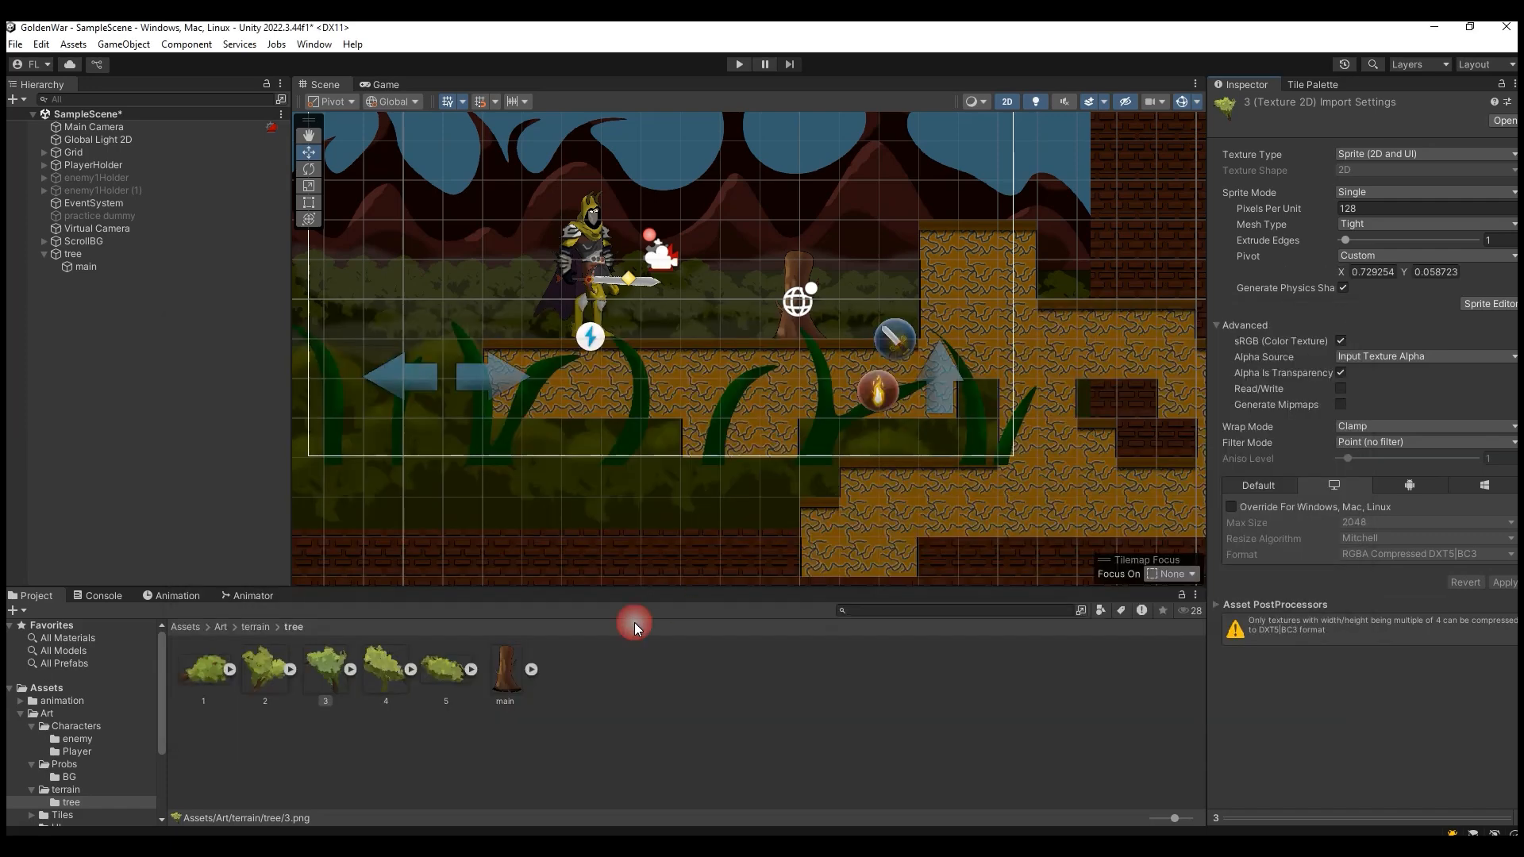
# Move branch texture 4's pivot to the brown branch end, about X 0.94, Y 0.21, and apply it.
pyautogui.click(386, 670)
pyautogui.click(1479, 284)
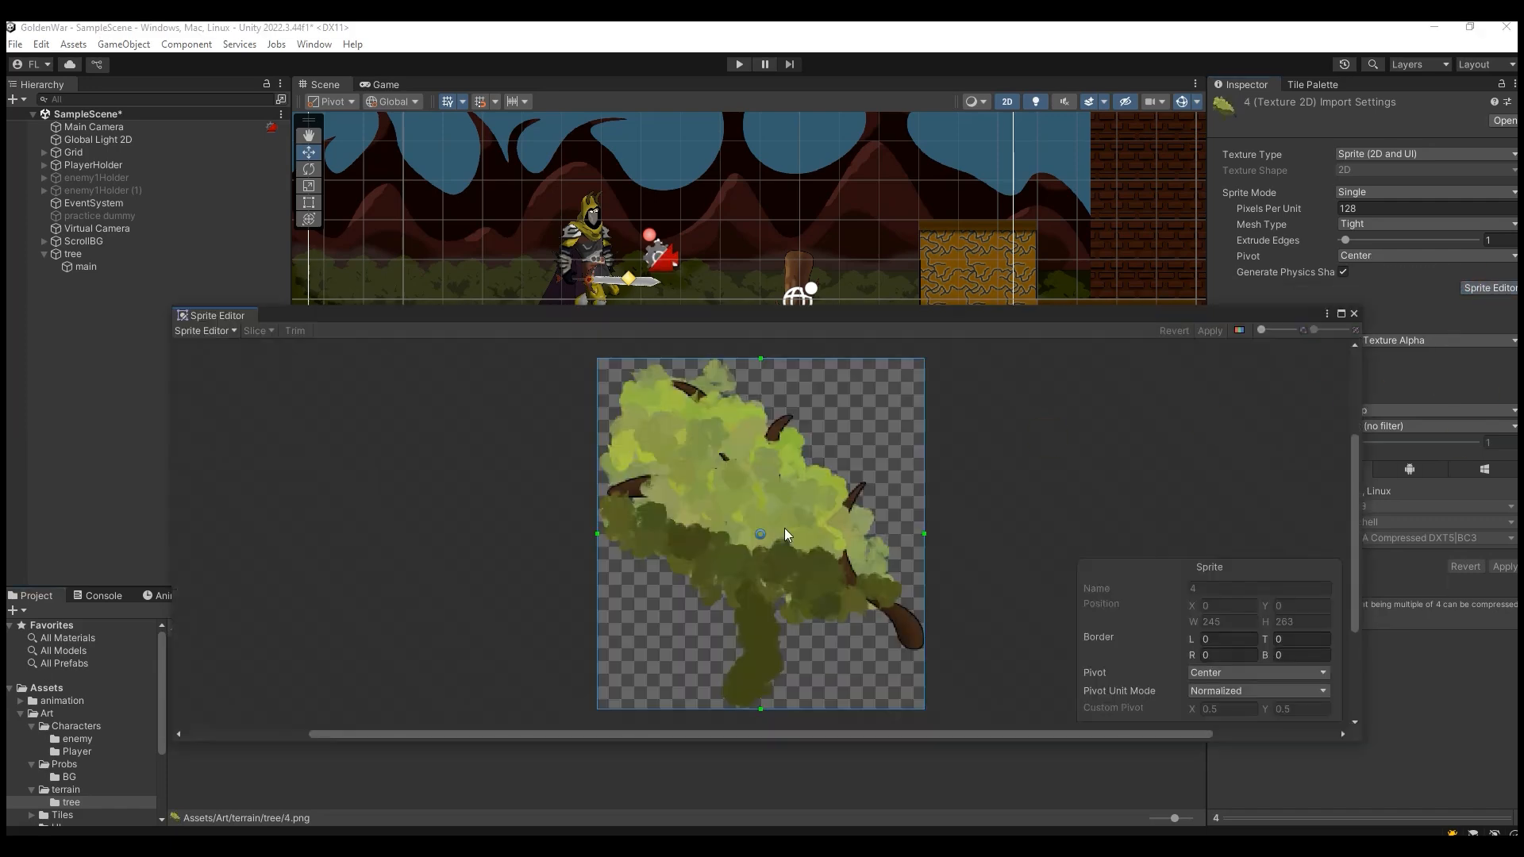
pyautogui.moveTo(761, 536); pyautogui.dragTo(905, 633)
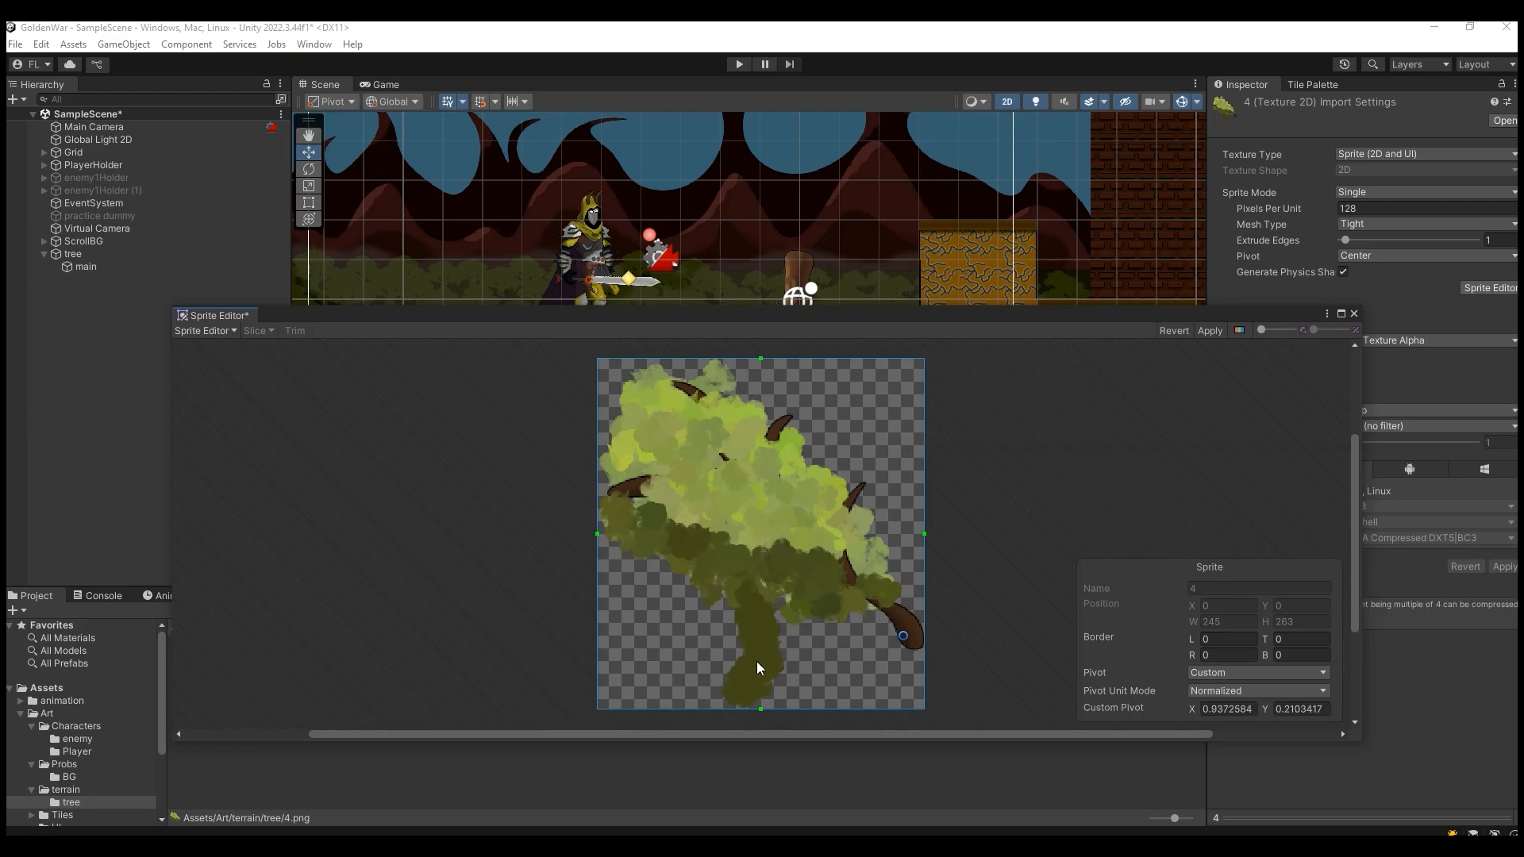
pyautogui.click(1206, 335)
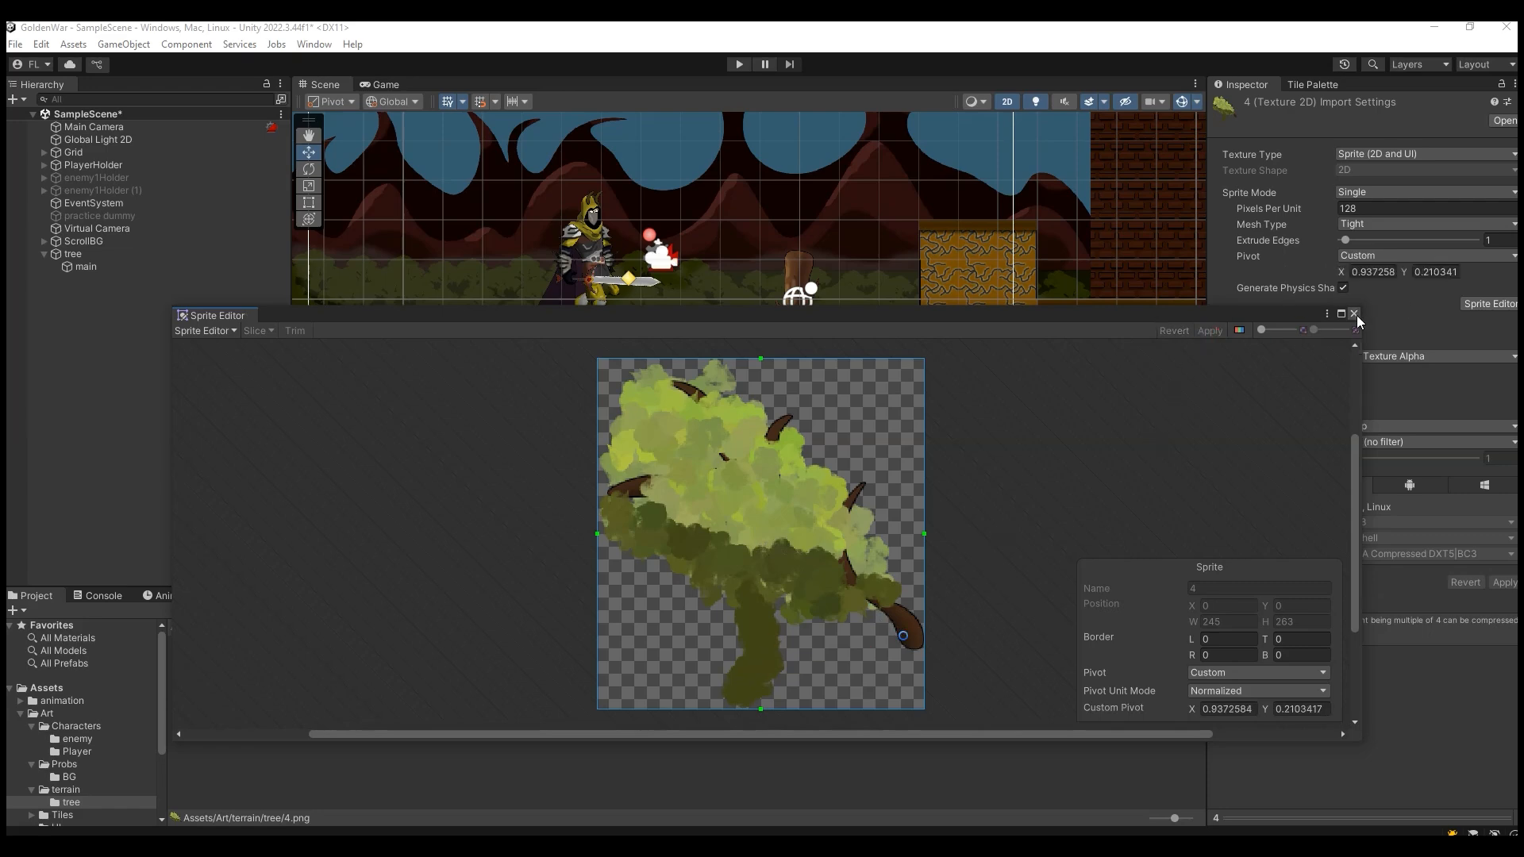
pyautogui.click(1354, 314)
# Move branch texture 5's pivot to the thick end of its branch, about X 0.96, Y 0.24, and apply it.
pyautogui.click(446, 673)
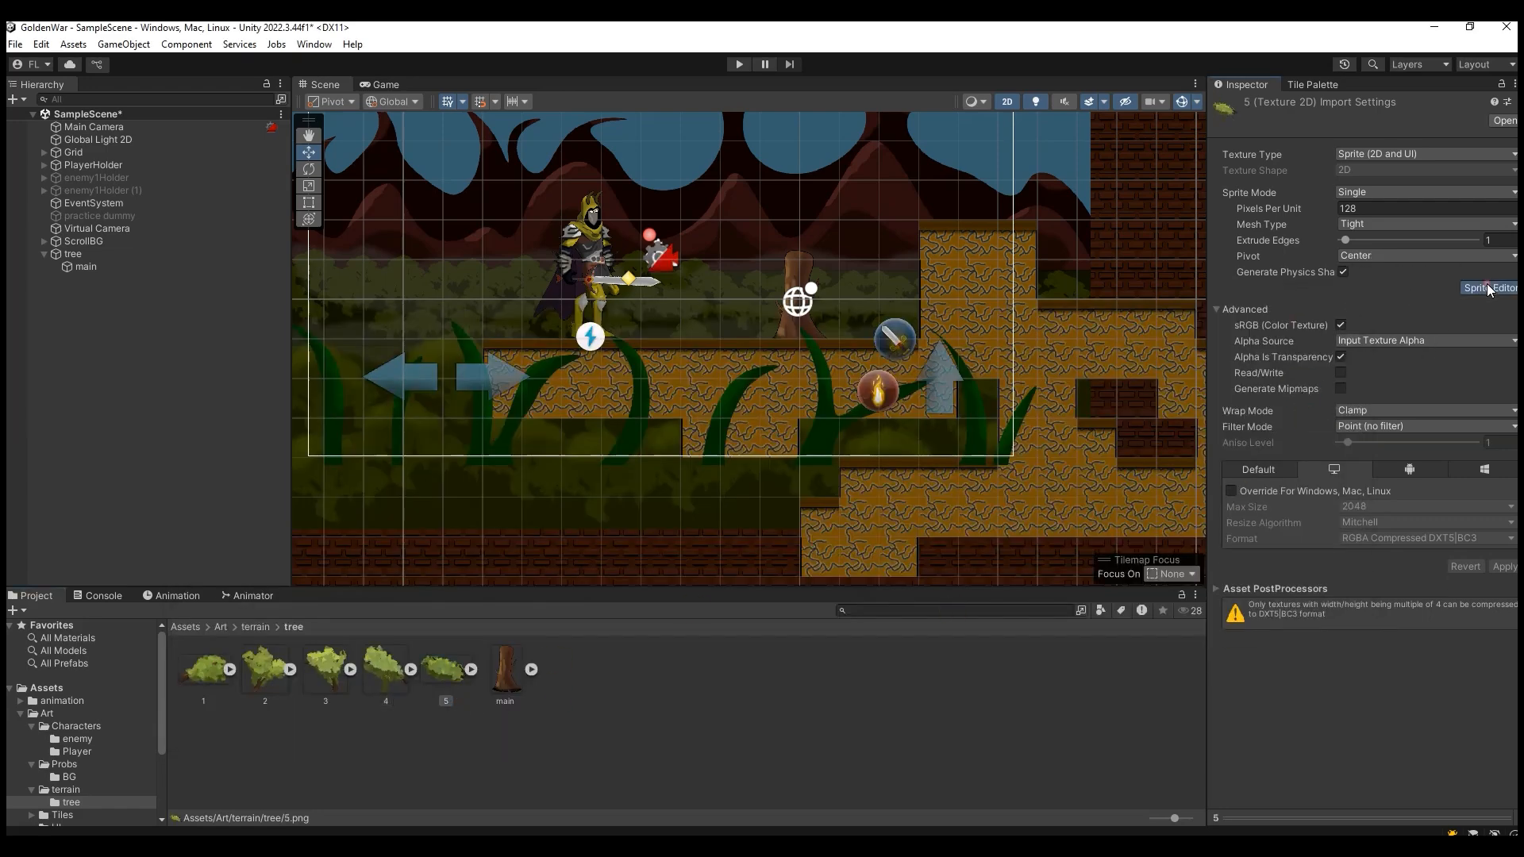
pyautogui.click(1479, 288)
pyautogui.moveTo(760, 536); pyautogui.dragTo(1062, 624)
pyautogui.moveTo(1092, 318); pyautogui.dragTo(973, 239)
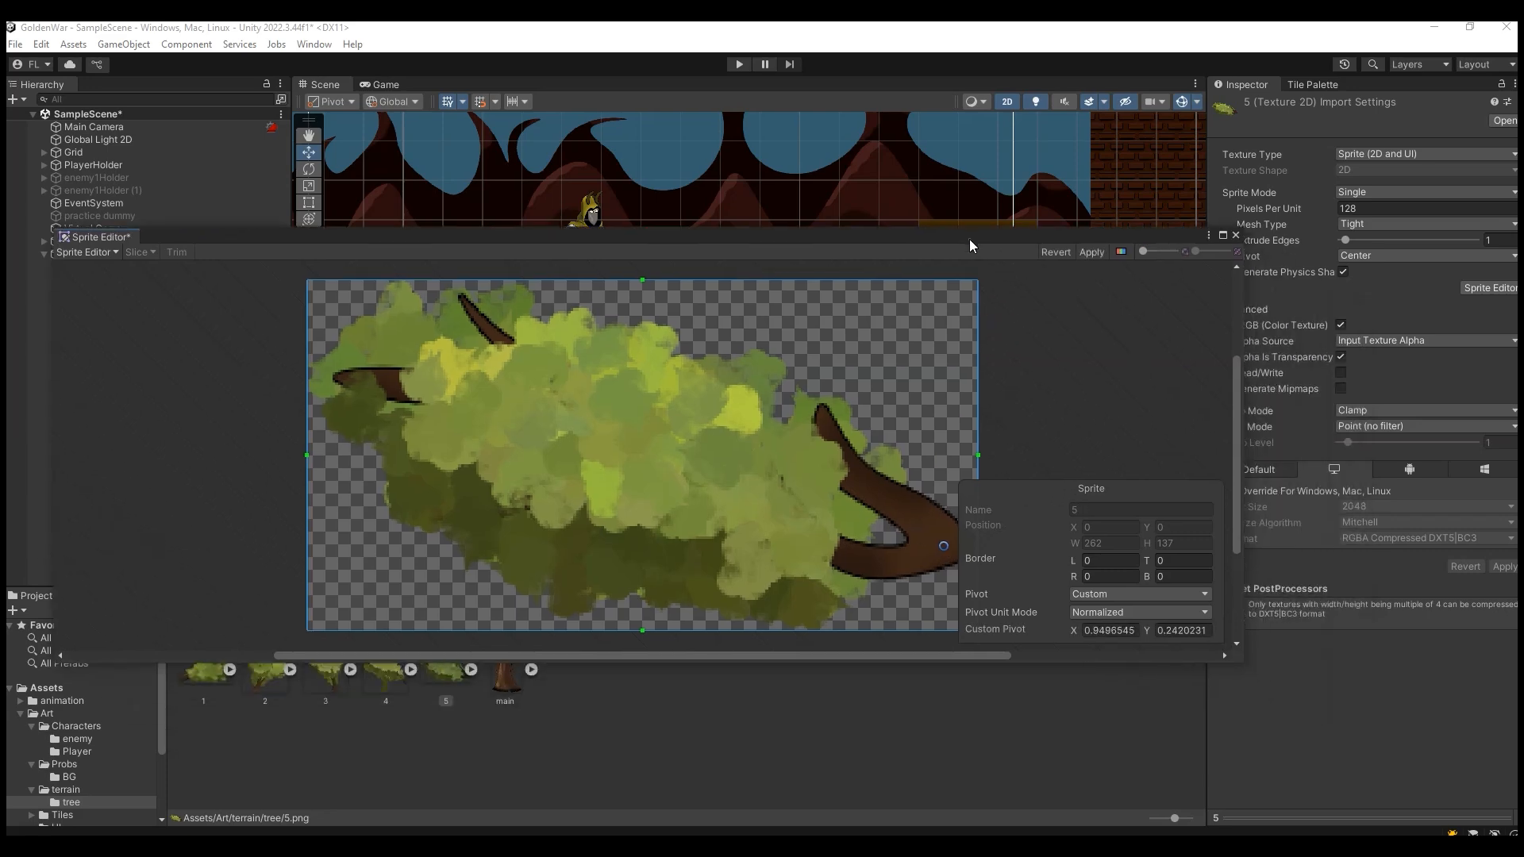
pyautogui.moveTo(945, 545); pyautogui.dragTo(951, 546)
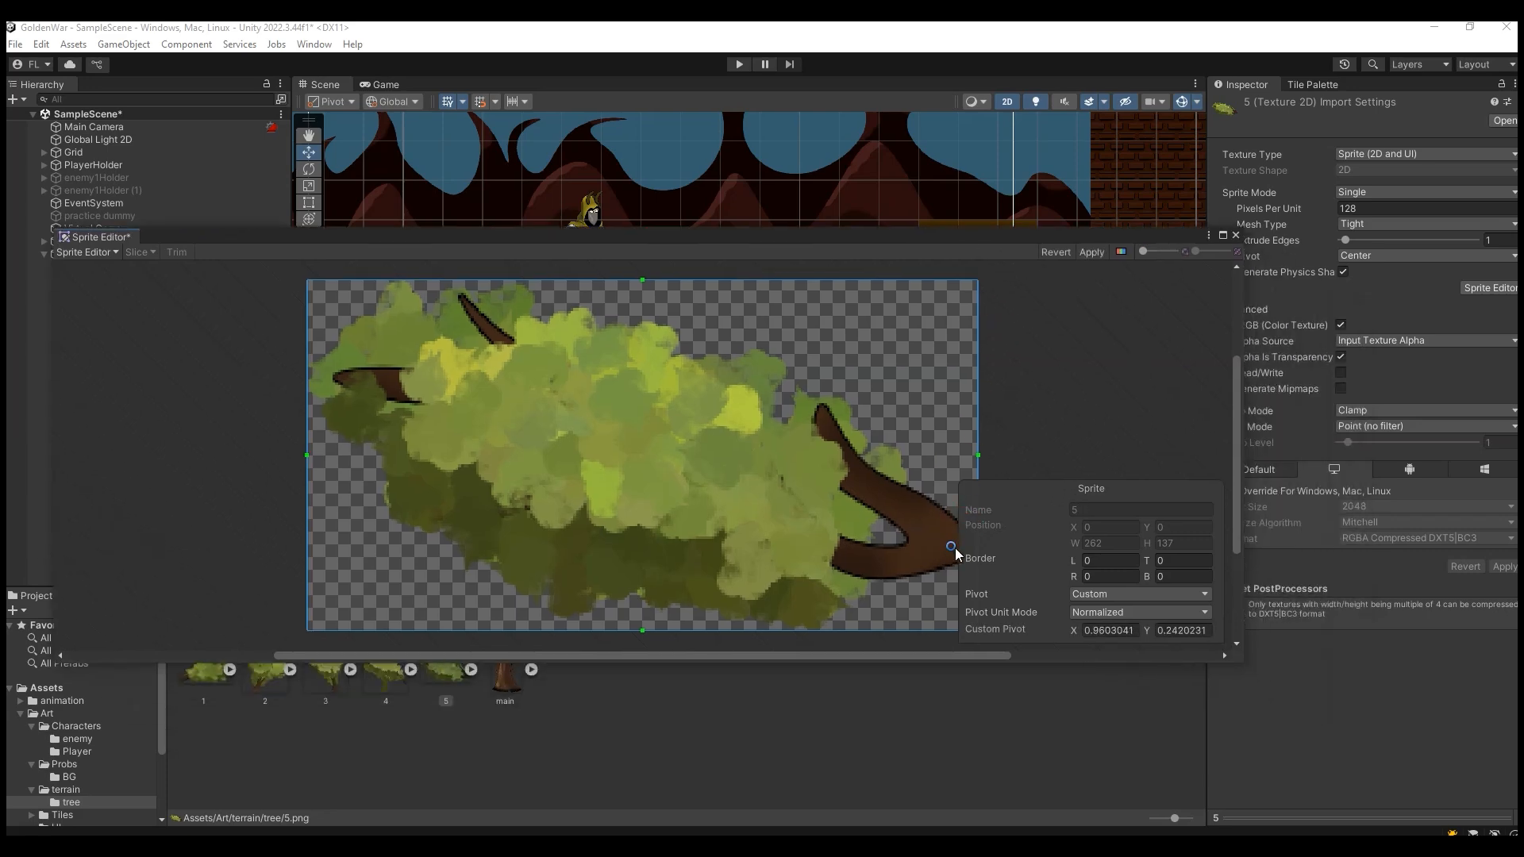
pyautogui.click(1092, 252)
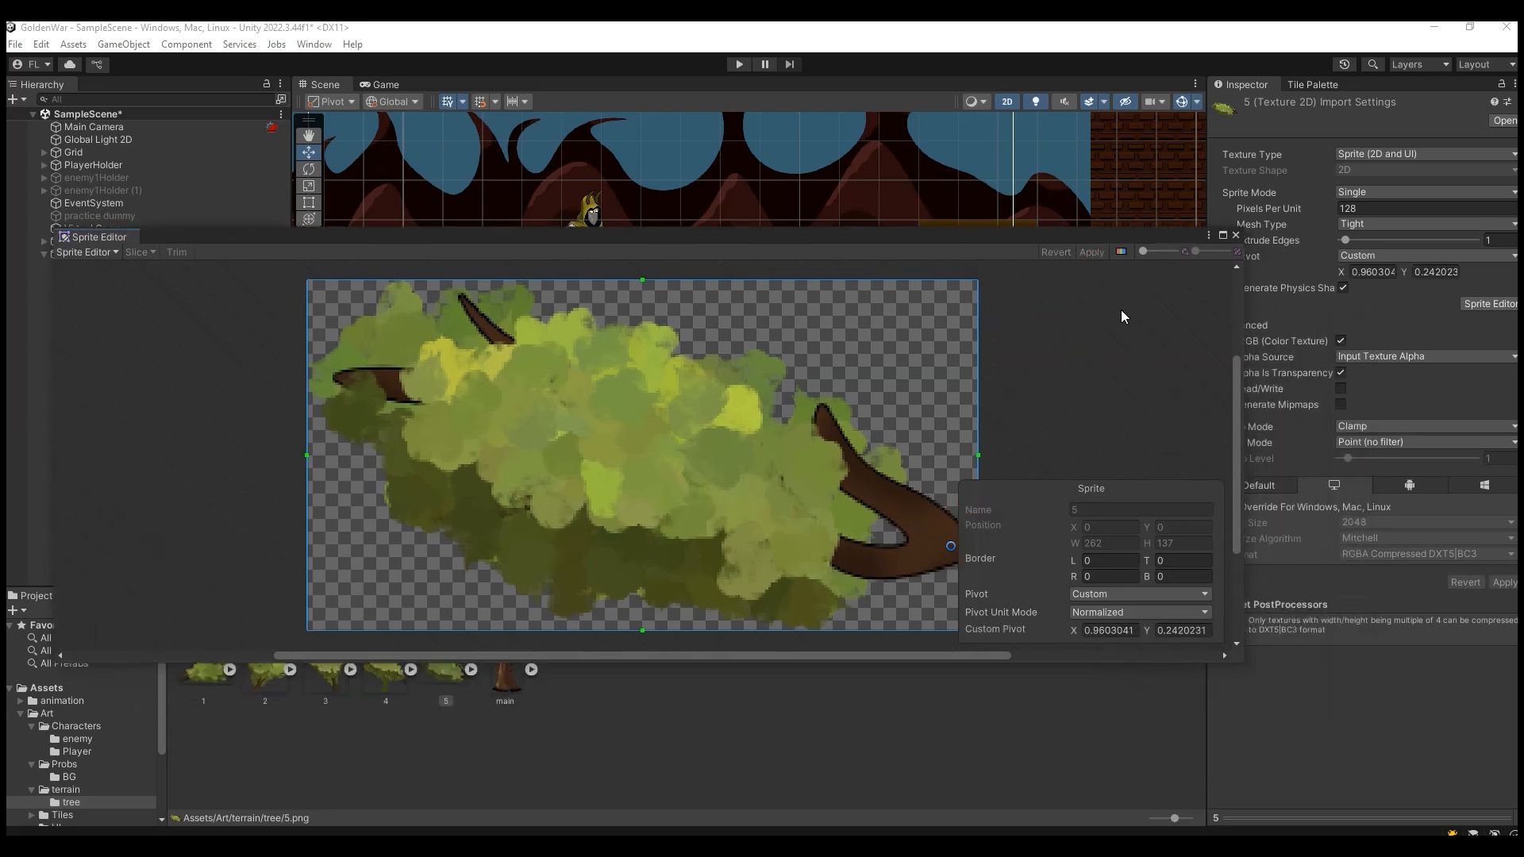
pyautogui.click(1232, 236)
# Add branch sprite 1 as a child of tree and place it beside the trunk's top, at about X 0.38, Y 1.99.
pyautogui.click(512, 684)
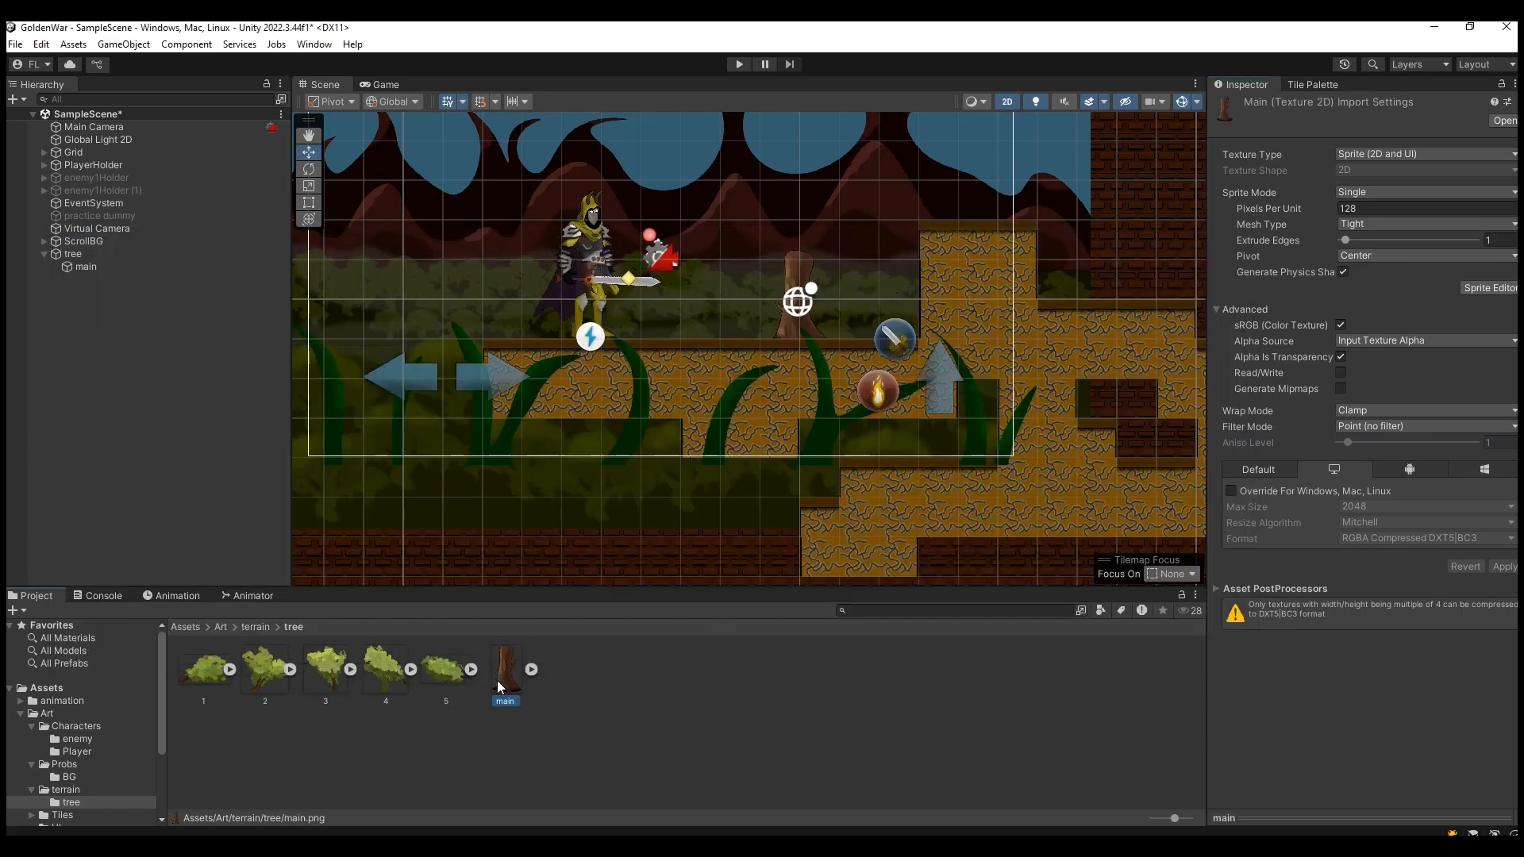
pyautogui.moveTo(220, 676); pyautogui.dragTo(78, 255)
pyautogui.moveTo(802, 240); pyautogui.dragTo(808, 200)
pyautogui.moveTo(868, 255); pyautogui.dragTo(872, 256)
pyautogui.click(765, 755)
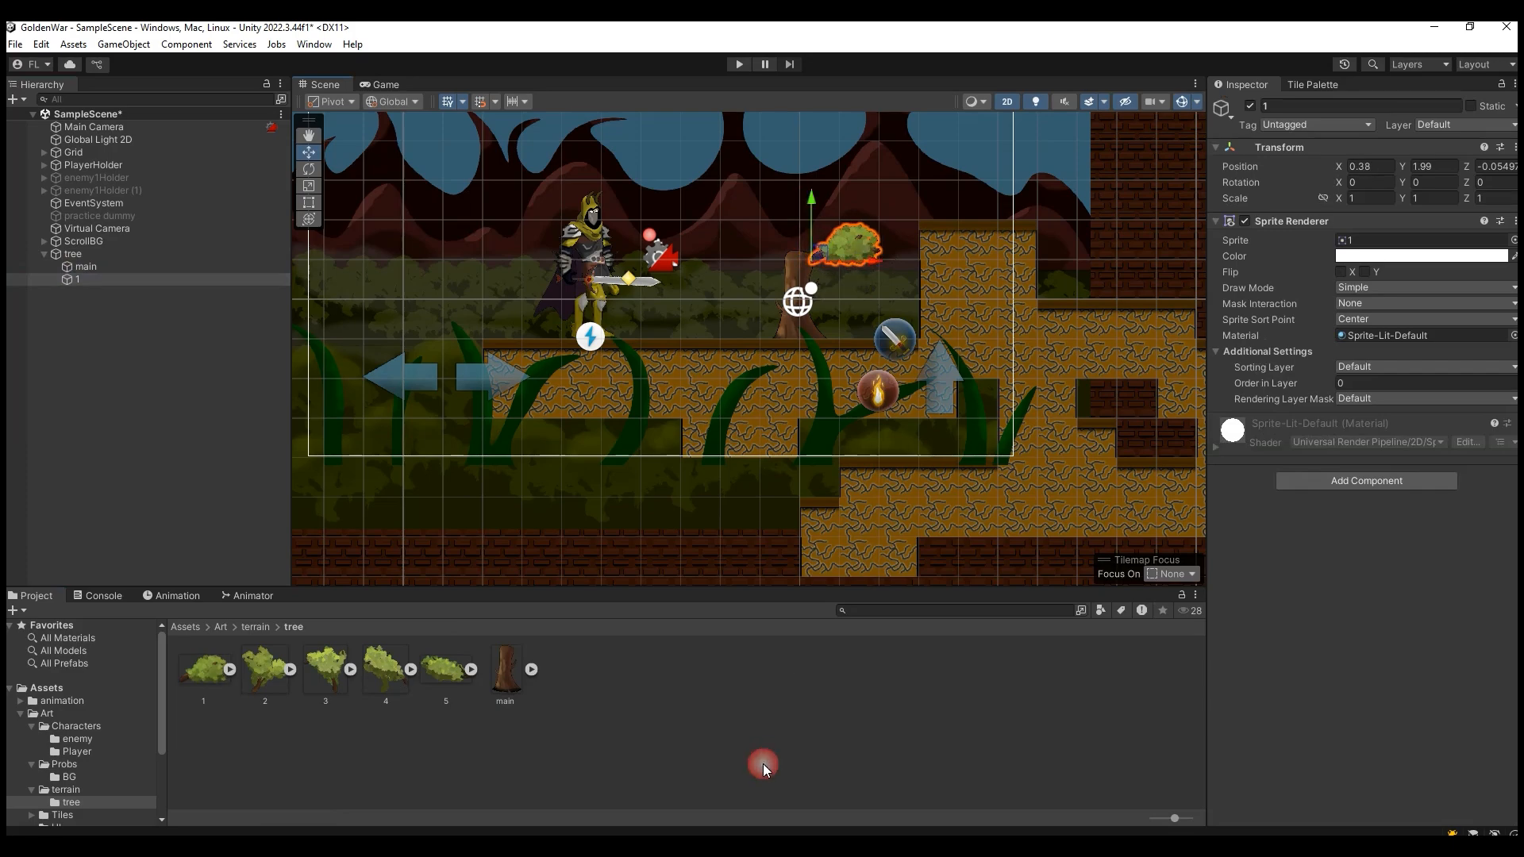
# Check the Photoshop tree, add branch sprite 2 as a child of tree and place it above the trunk at about X 0.18, Y 2.21.
pyautogui.hotkey('alt', 'Tab')
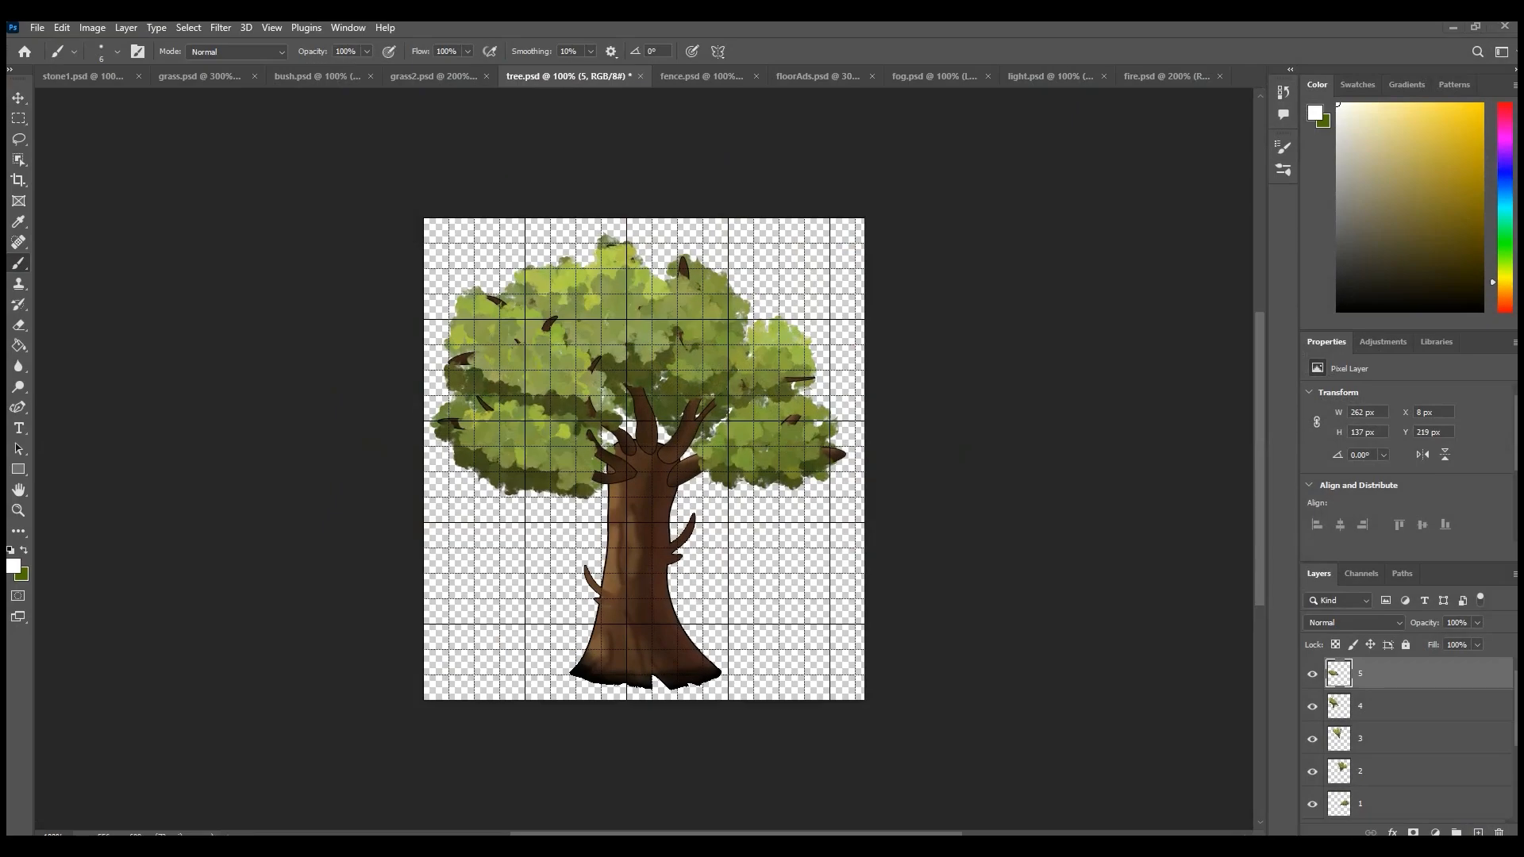
pyautogui.hotkey('alt', 'Tab')
pyautogui.moveTo(265, 669); pyautogui.dragTo(97, 255)
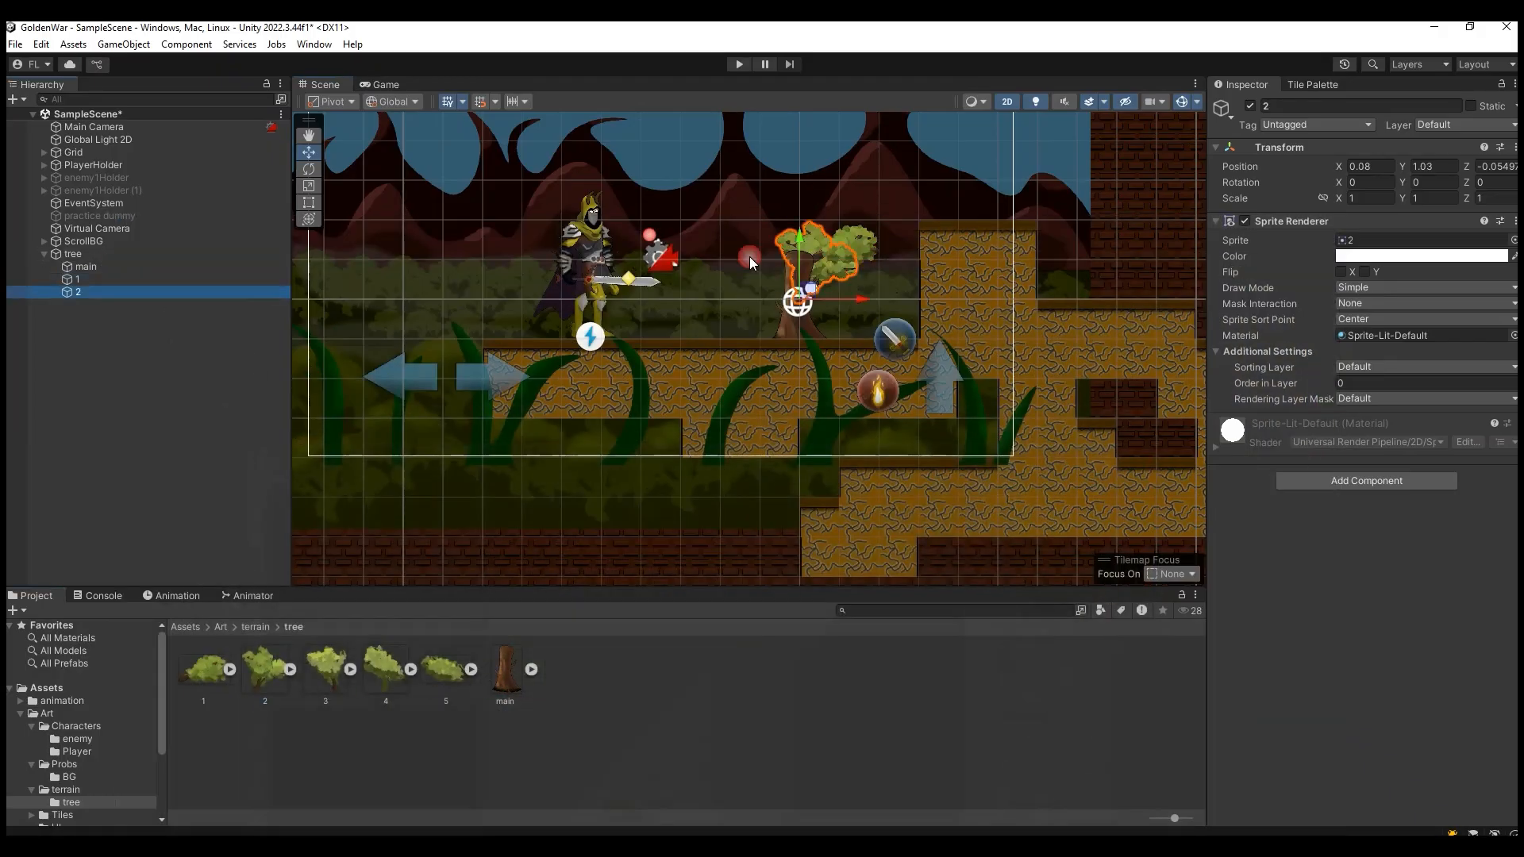
pyautogui.moveTo(801, 236); pyautogui.dragTo(803, 189)
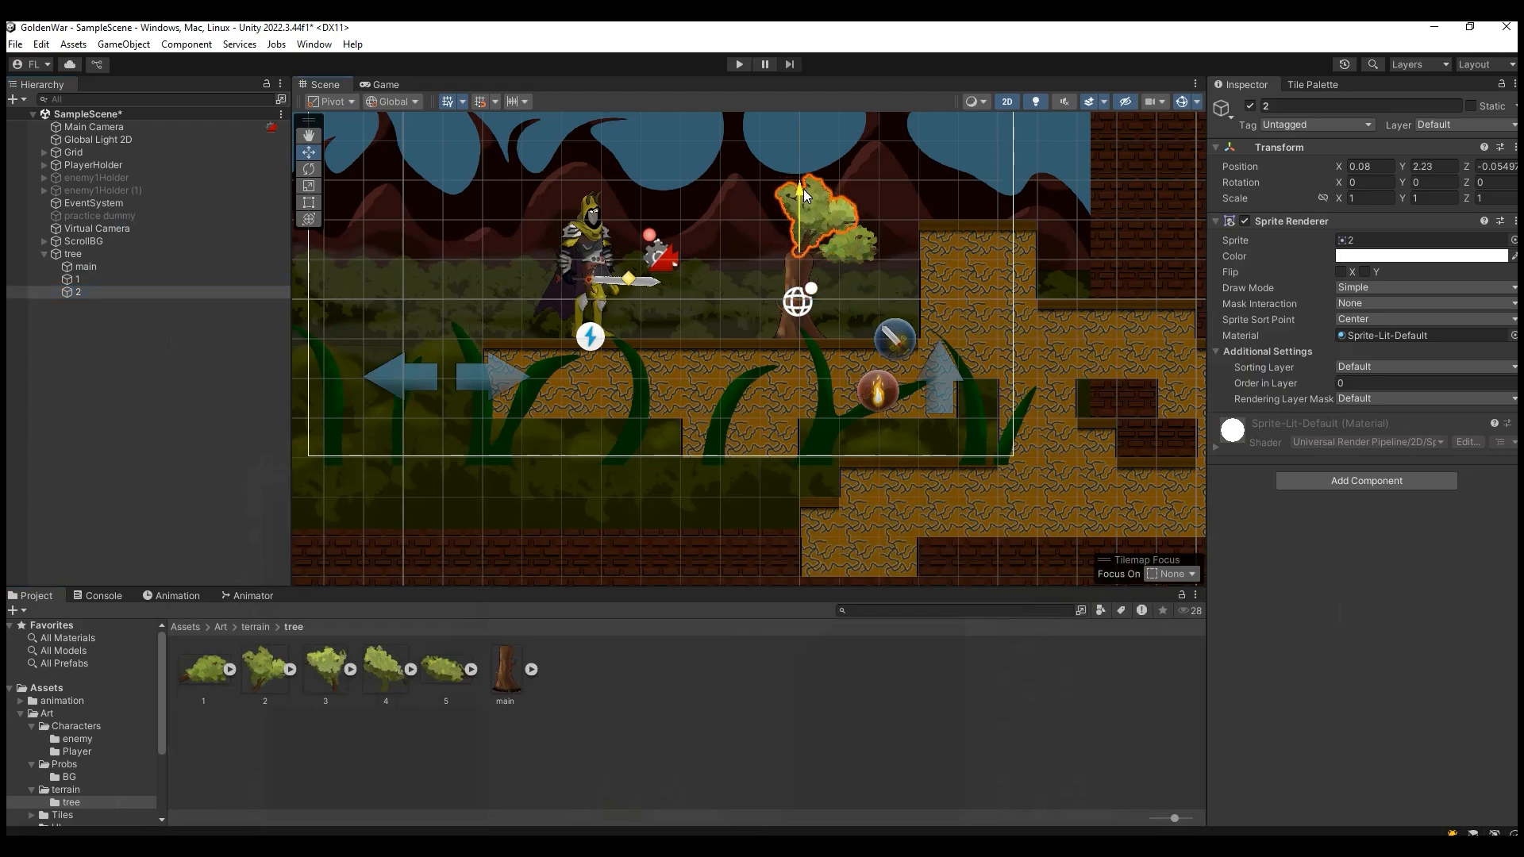
pyautogui.moveTo(855, 245); pyautogui.dragTo(862, 251)
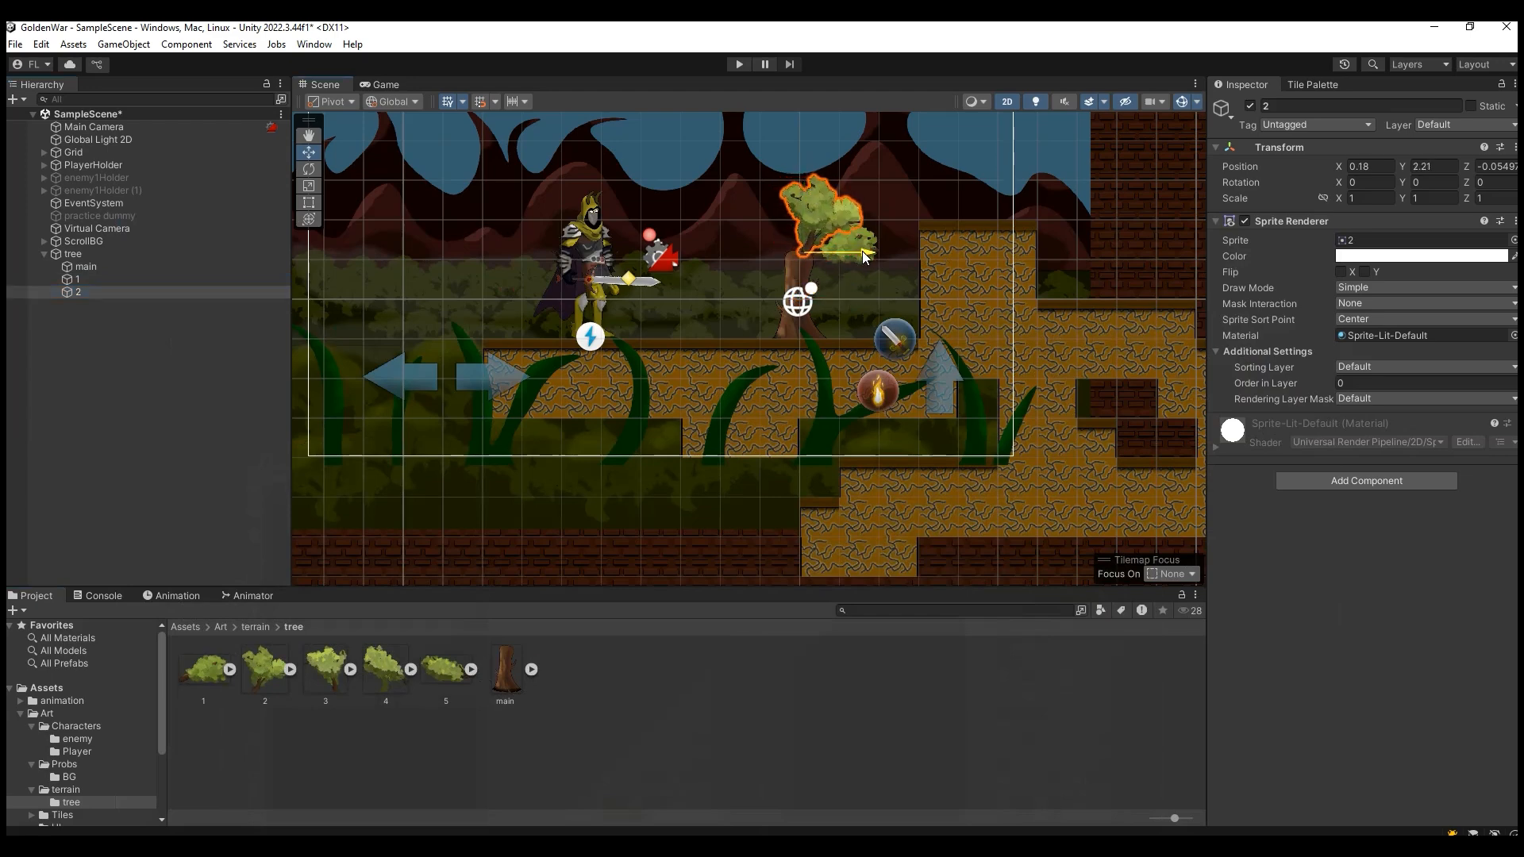
# Add branch sprite 3 as a child of tree and place it on the trunk's top at about X -0.14, Y 2.19.
pyautogui.click(103, 254)
pyautogui.moveTo(327, 665); pyautogui.dragTo(97, 256)
pyautogui.moveTo(809, 244); pyautogui.dragTo(787, 194)
pyautogui.moveTo(868, 254); pyautogui.dragTo(845, 260)
# Add branch sprite 4 as a child of tree and place its branch end at the trunk's upper left.
pyautogui.moveTo(392, 668); pyautogui.dragTo(89, 254)
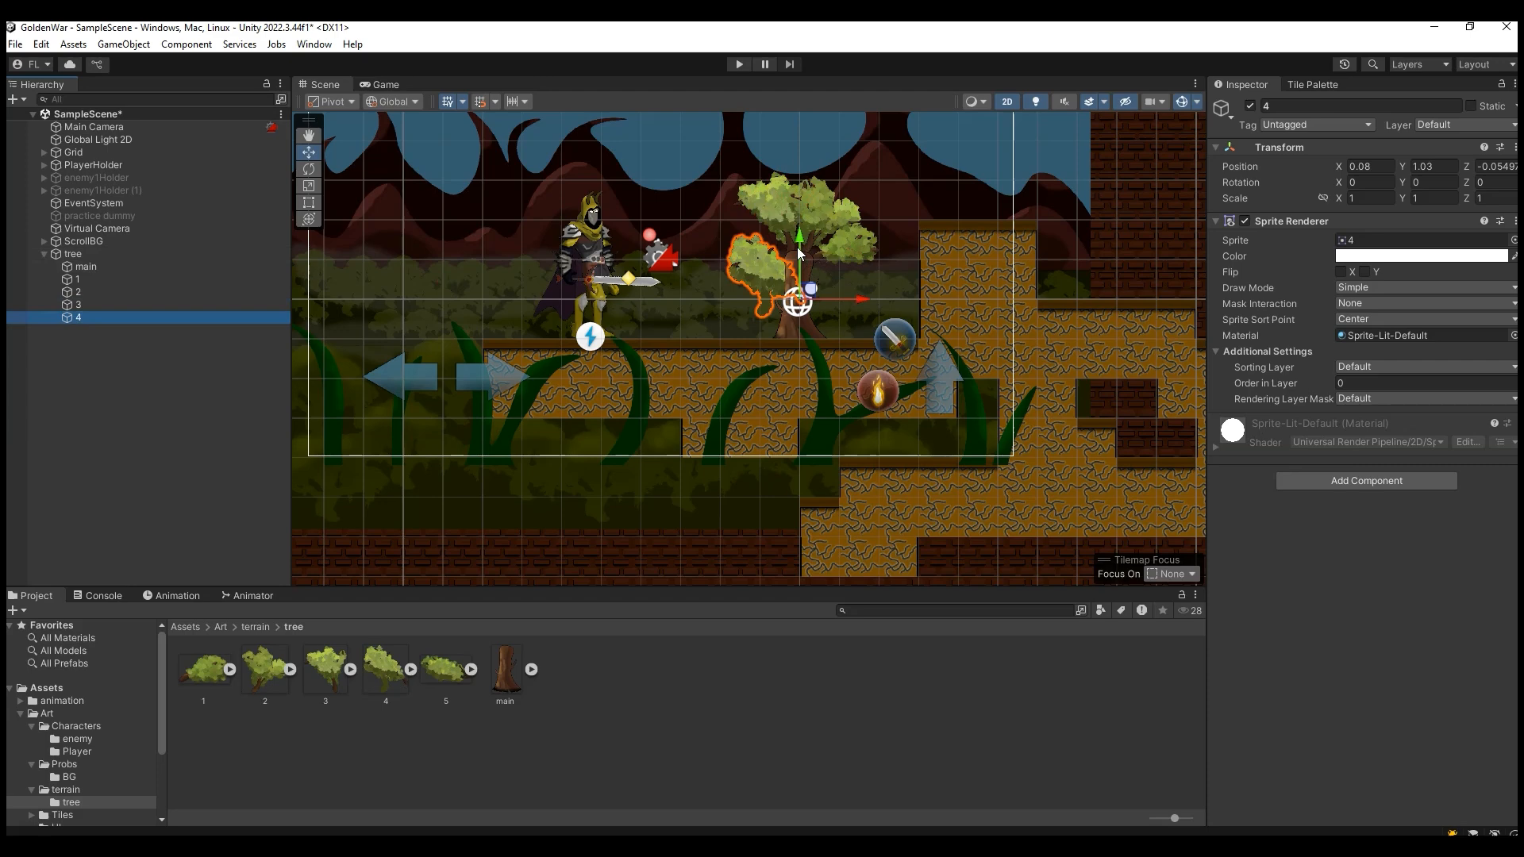
pyautogui.moveTo(797, 246); pyautogui.dragTo(793, 205)
pyautogui.moveTo(853, 260); pyautogui.dragTo(842, 259)
pyautogui.click(584, 595)
# Add branch sprite 5 as a child of tree, place it at about X -0.22, Y 2.03, and compare with the Photoshop tree.
pyautogui.moveTo(449, 672); pyautogui.dragTo(89, 250)
pyautogui.moveTo(796, 236); pyautogui.dragTo(797, 203)
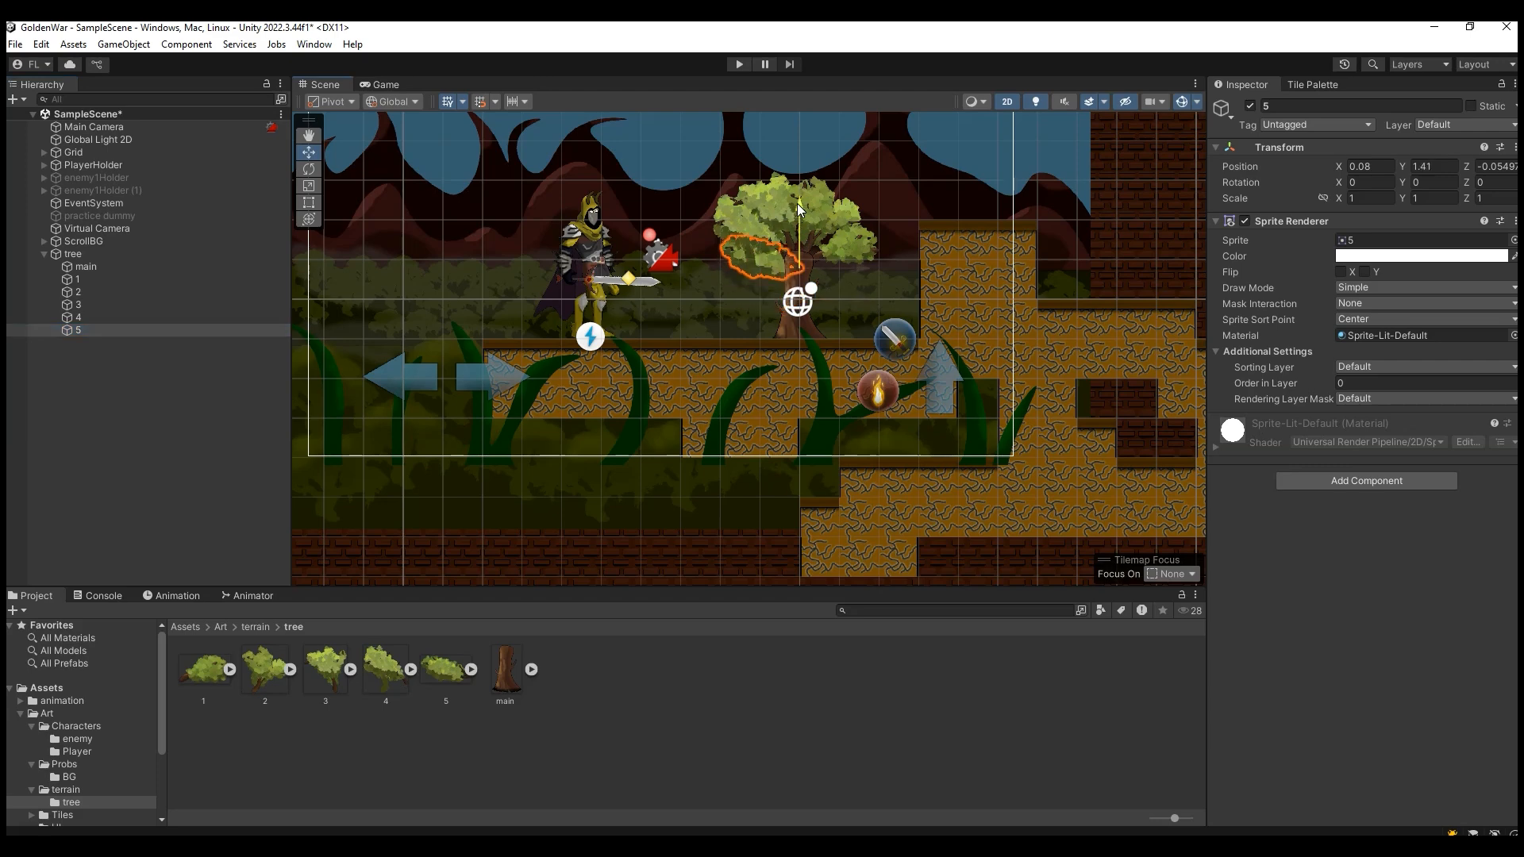
pyautogui.moveTo(853, 245); pyautogui.dragTo(849, 264)
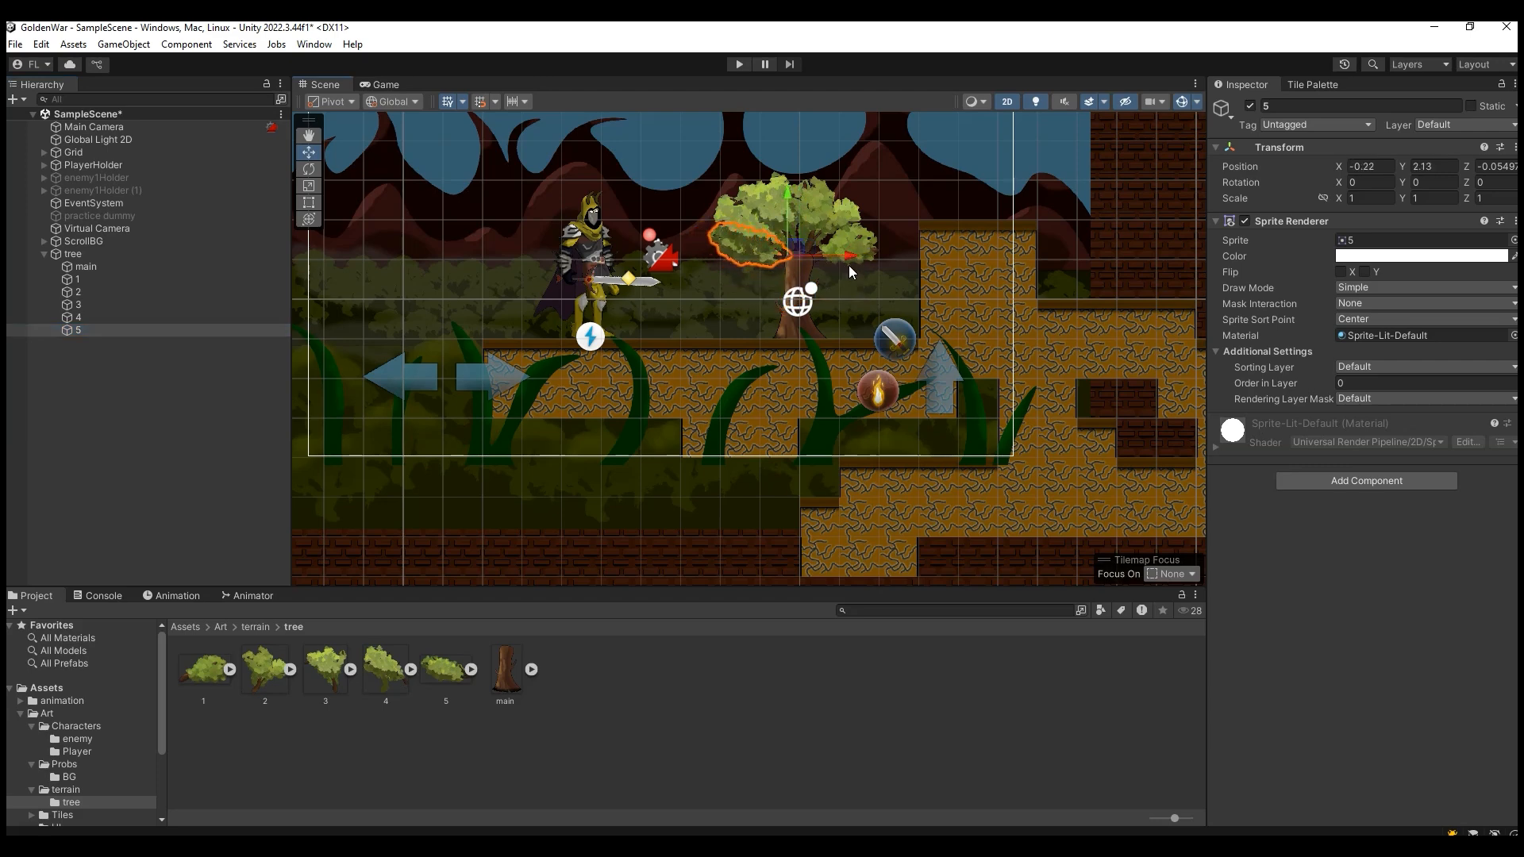
pyautogui.moveTo(790, 195); pyautogui.dragTo(789, 199)
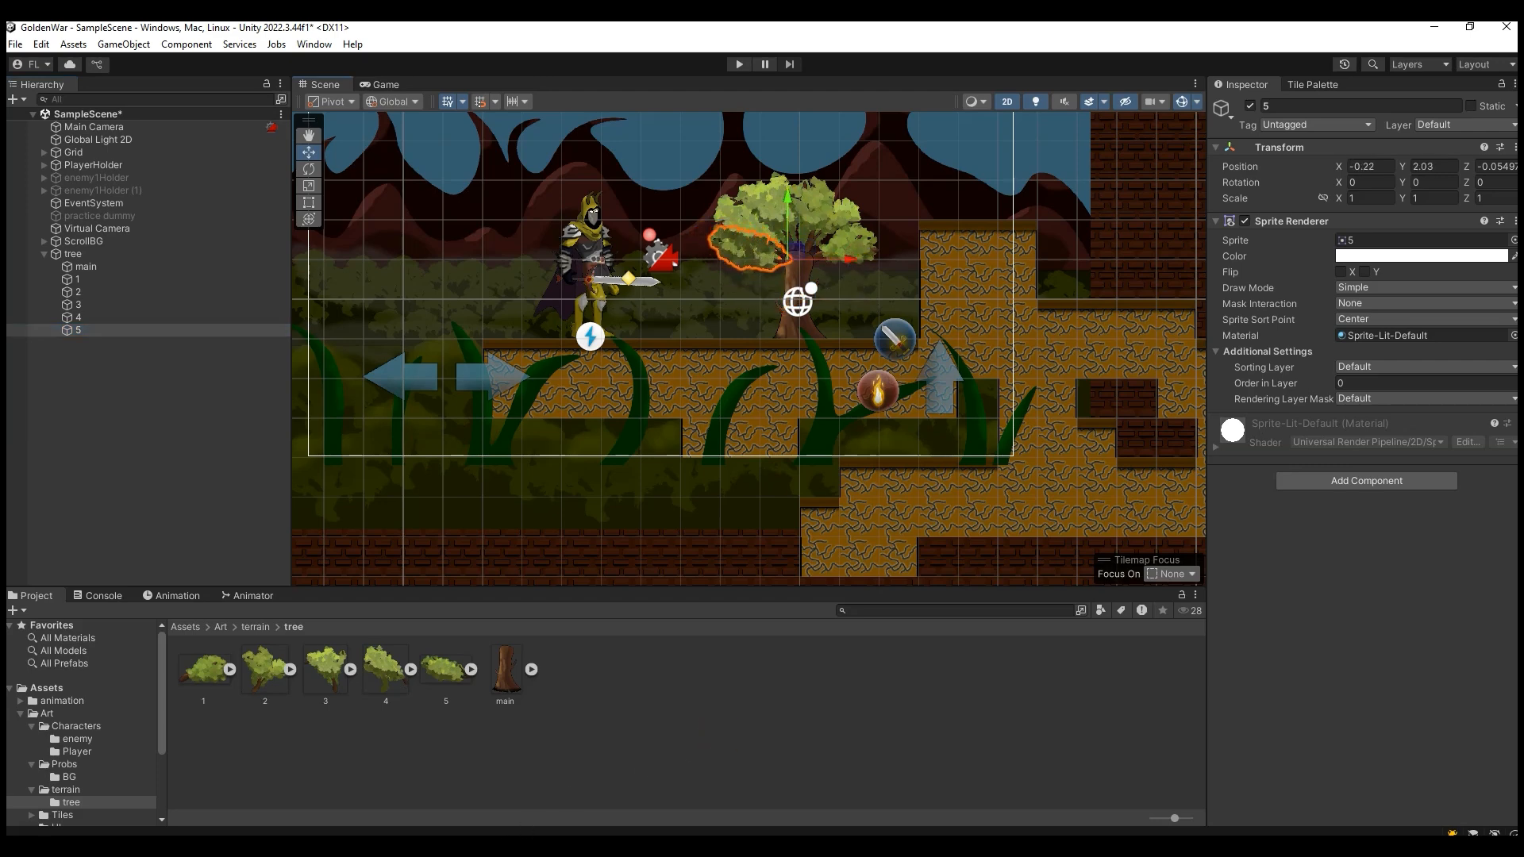
pyautogui.hotkey('alt', 'Tab')
pyautogui.hotkey('alt', 'Tab')
pyautogui.scroll(6, 777, 203)
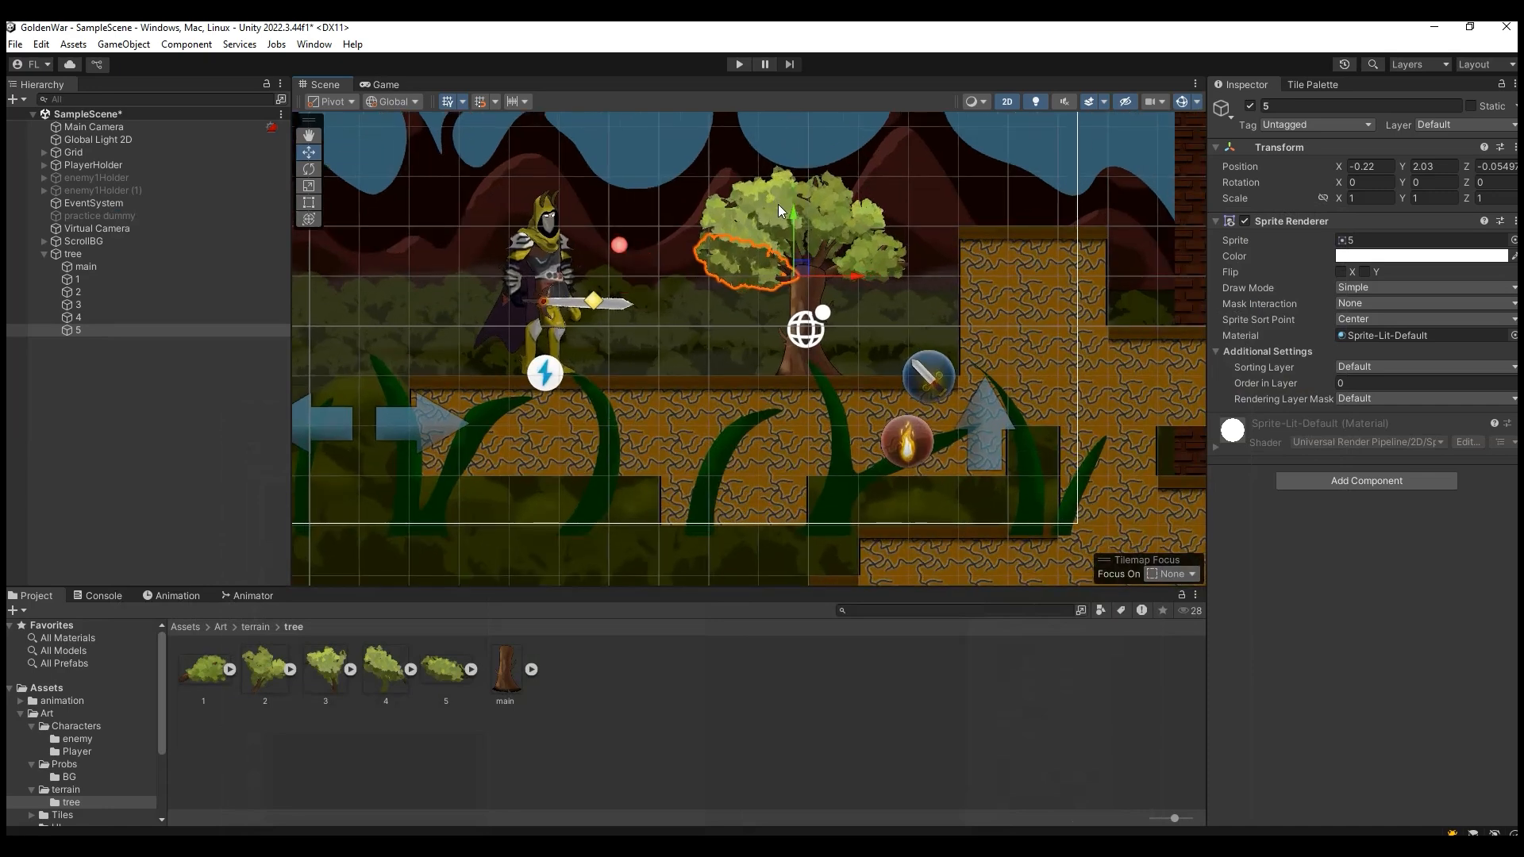
# Set the Z position of the main trunk sprite to 0 so it sits behind the branches.
pyautogui.click(313, 141)
pyautogui.click(194, 516)
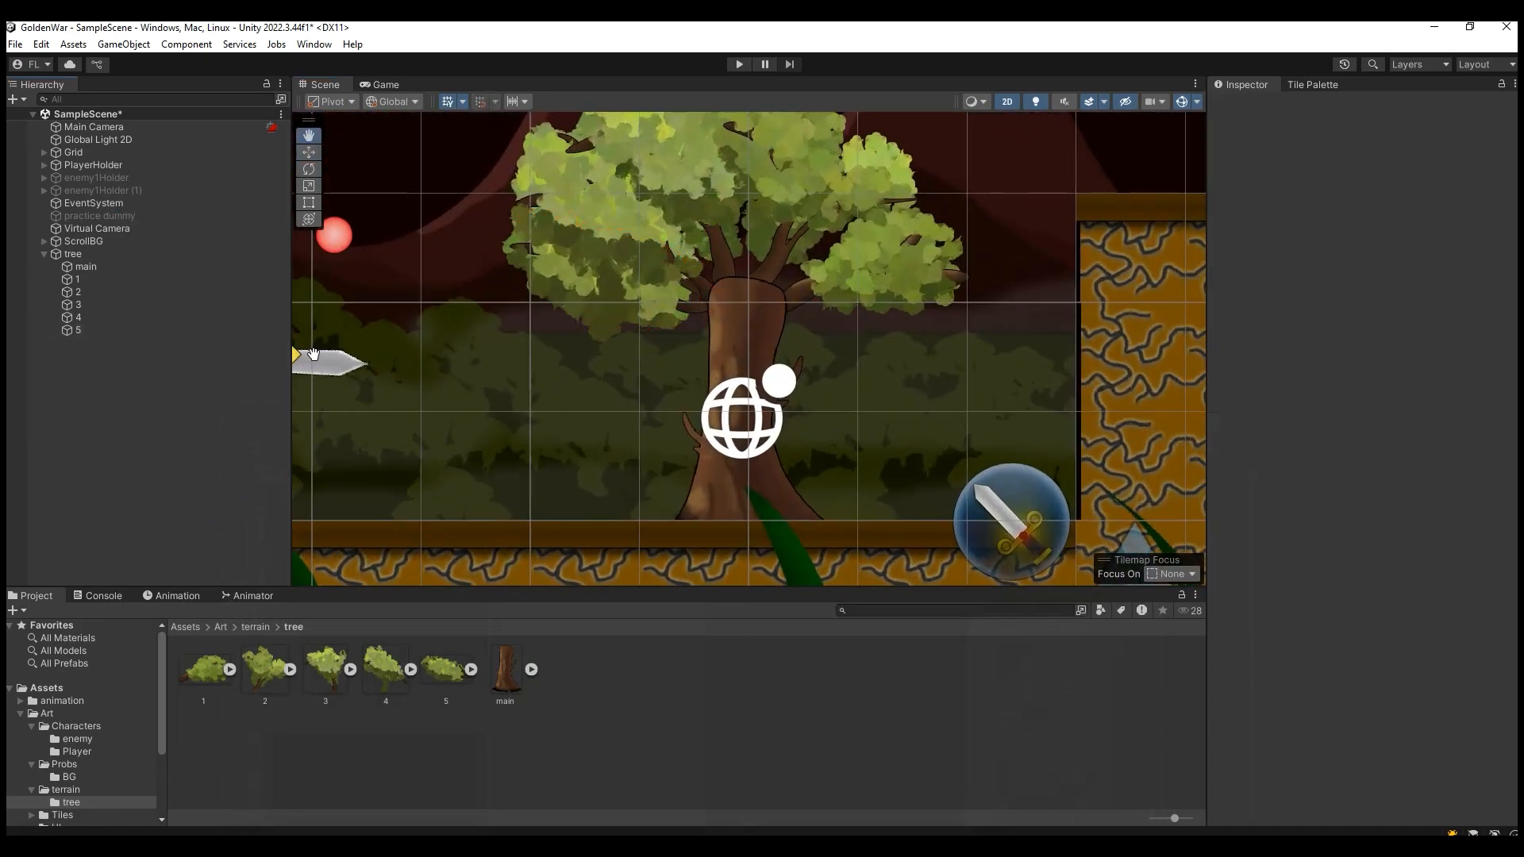
pyautogui.click(86, 268)
pyautogui.click(1492, 167)
pyautogui.write('0')
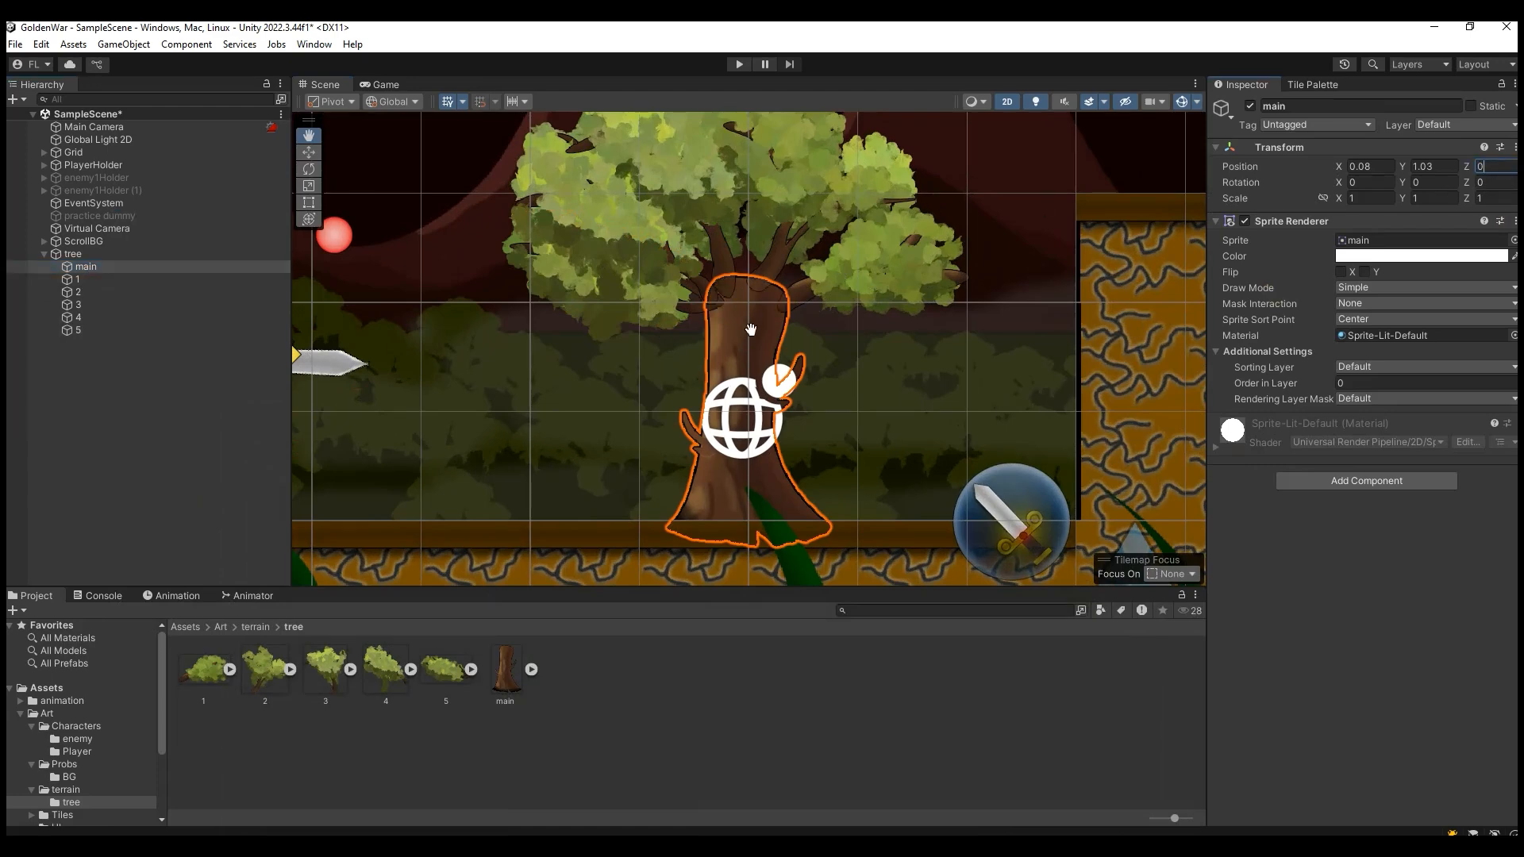
# Adjust branch 3 on the trunk's top to about X -0.075, Y 2.168.
pyautogui.click(309, 152)
pyautogui.click(235, 364)
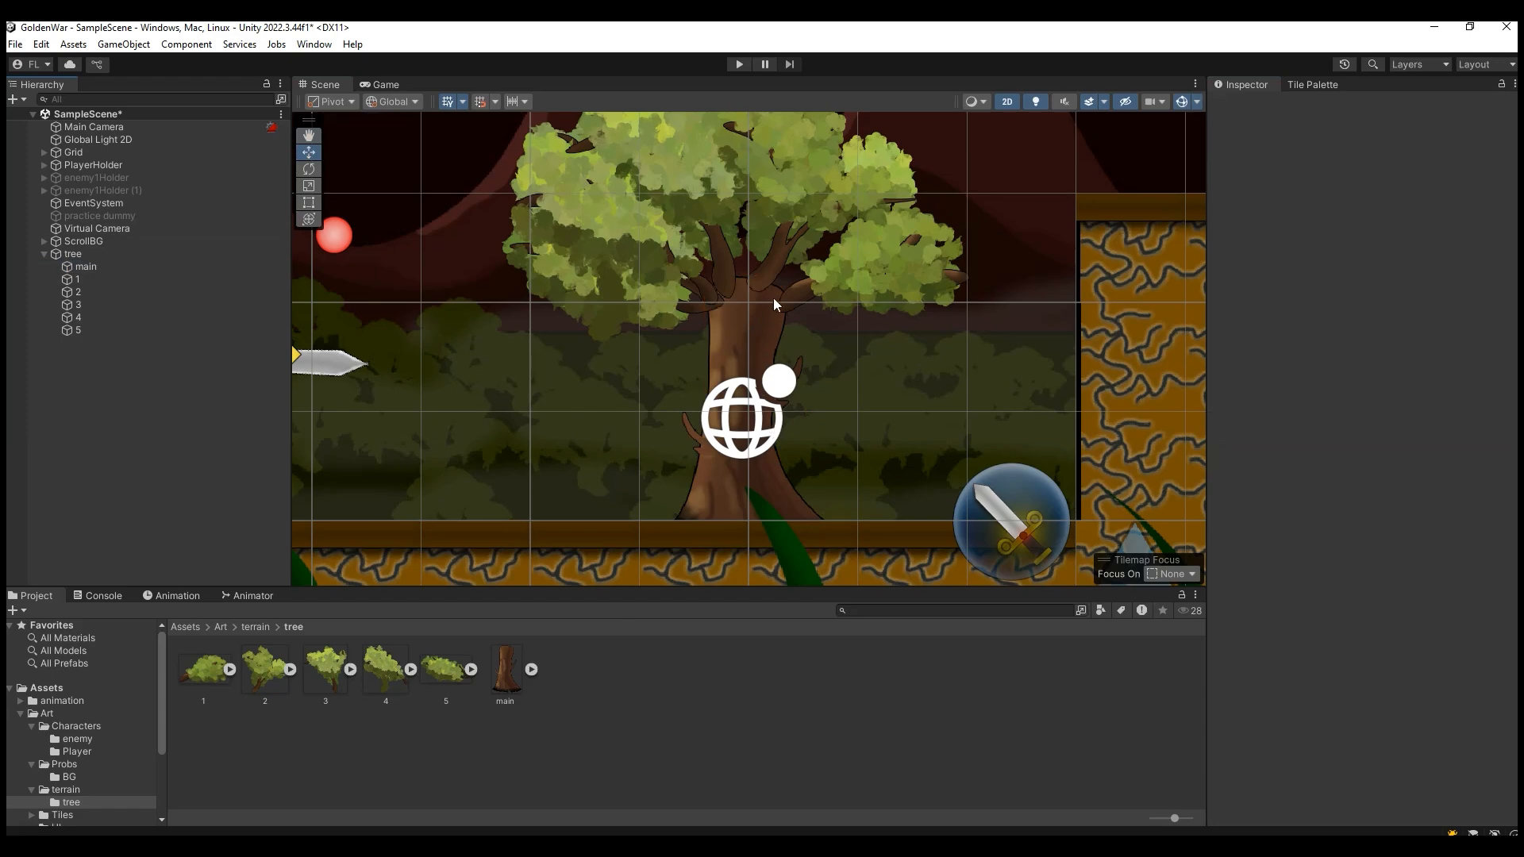
pyautogui.click(736, 292)
pyautogui.click(721, 276)
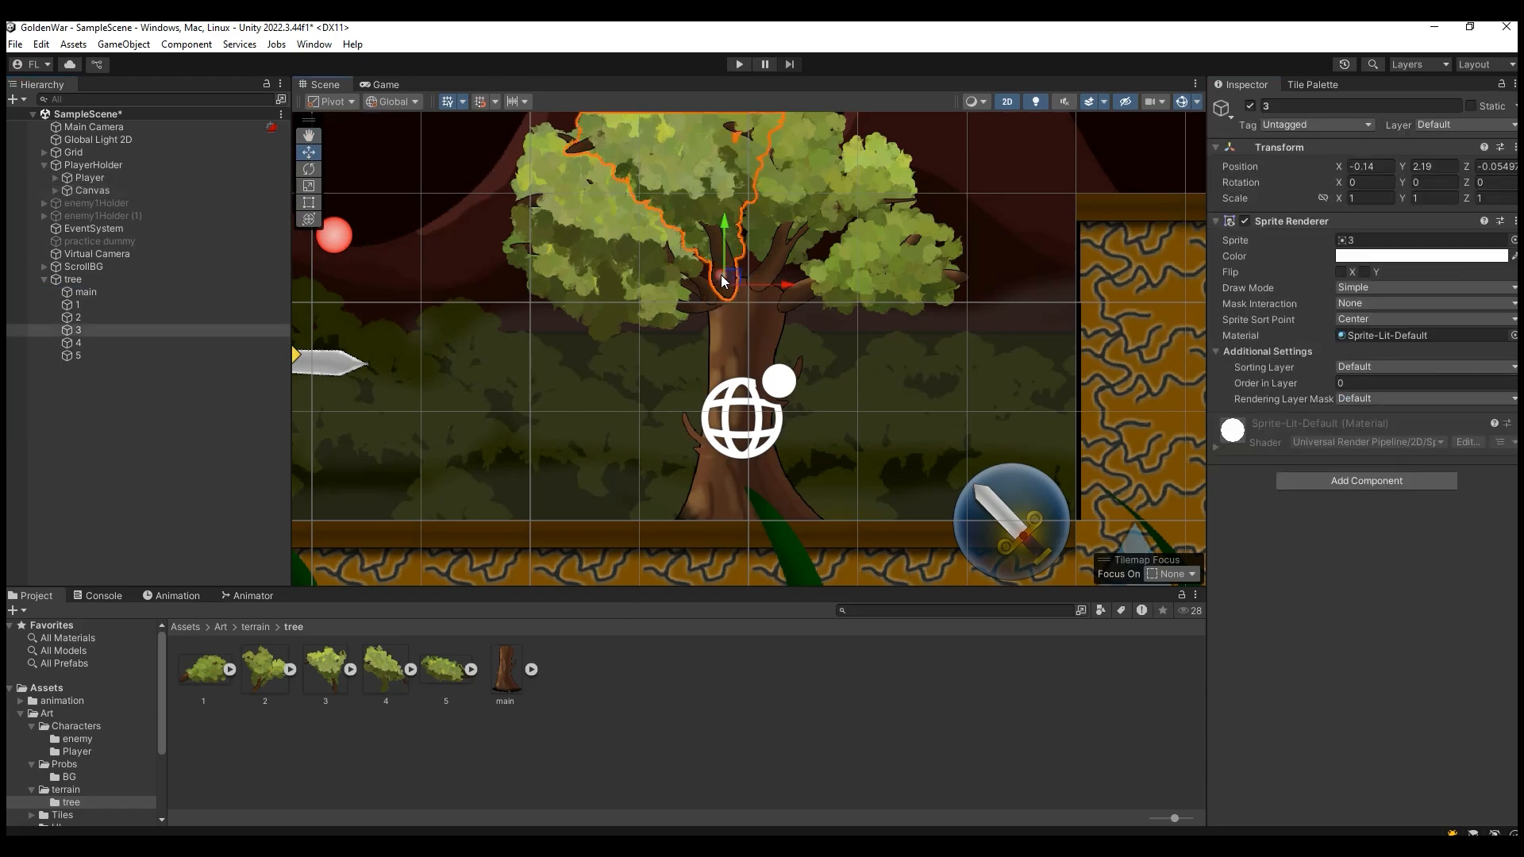
pyautogui.press('Right')
pyautogui.moveTo(682, 286); pyautogui.dragTo(686, 286)
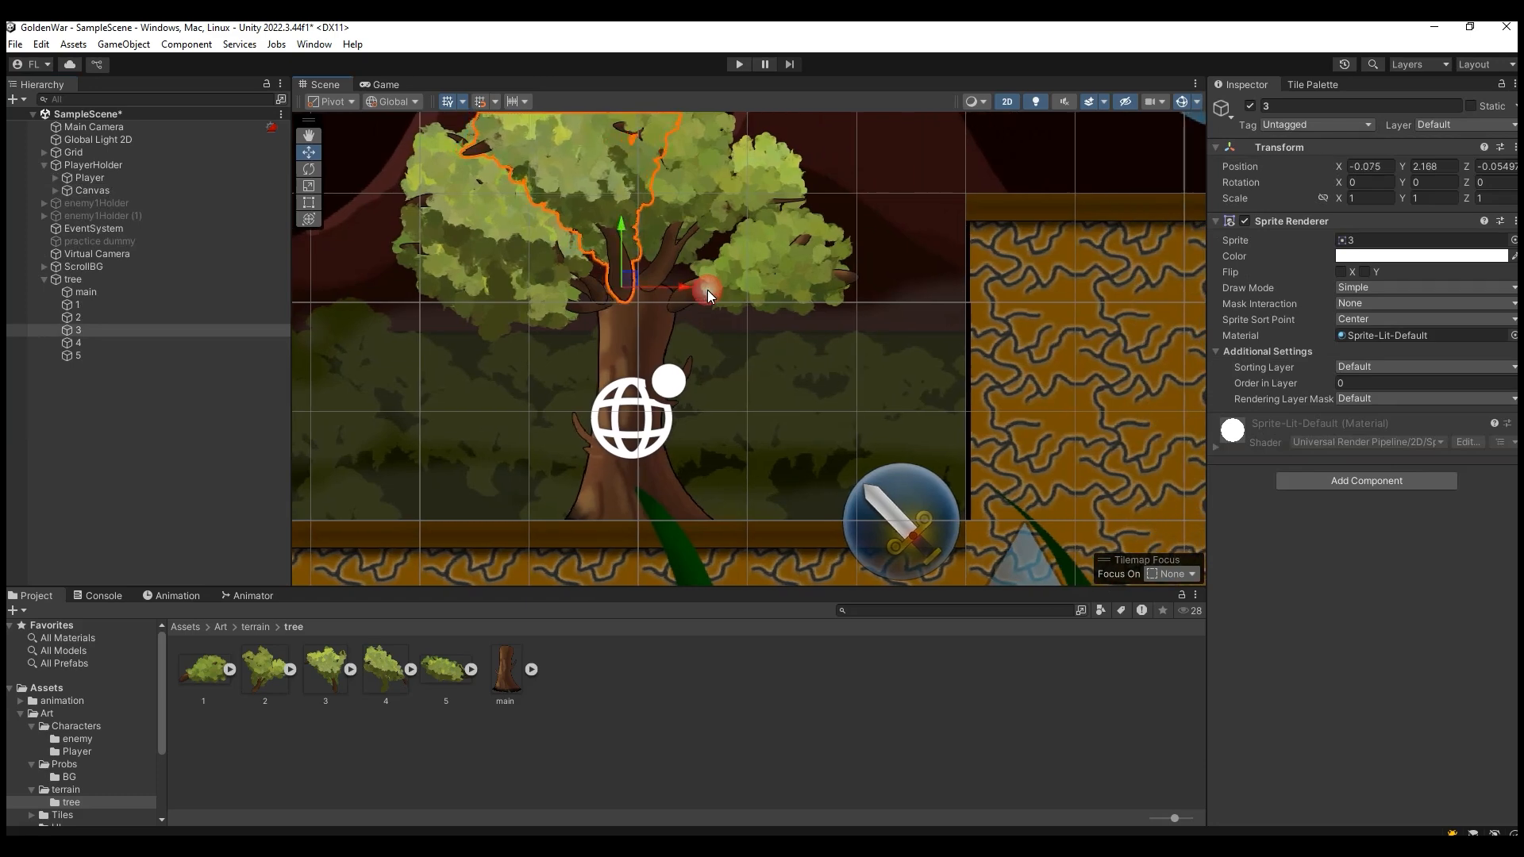
# Adjust branch 2 on the trunk's top to about X 0.2, Y 2.13.
pyautogui.click(660, 261)
pyautogui.click(660, 259)
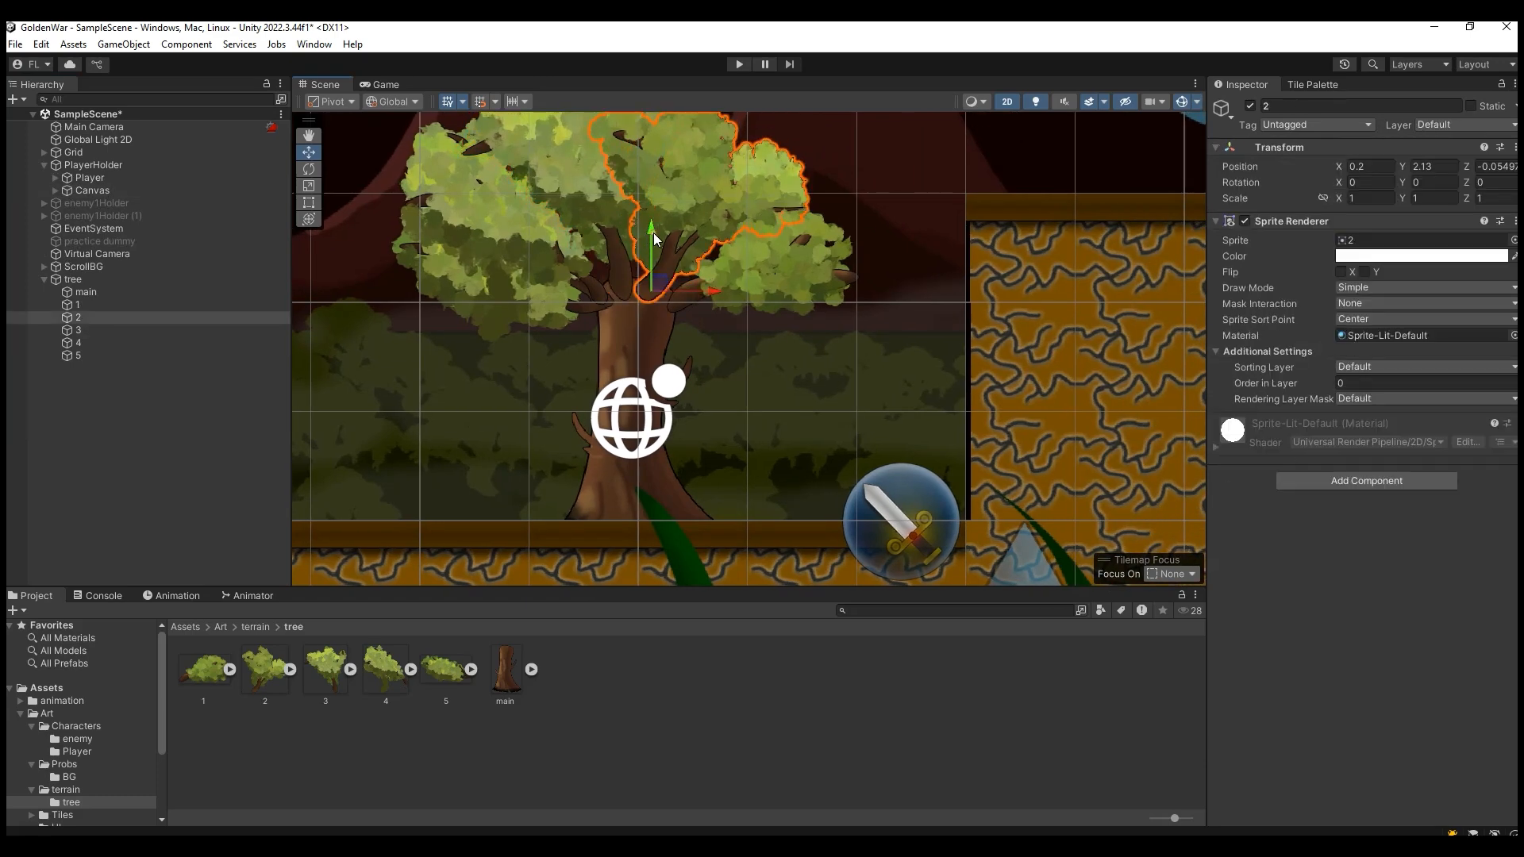
pyautogui.click(390, 392)
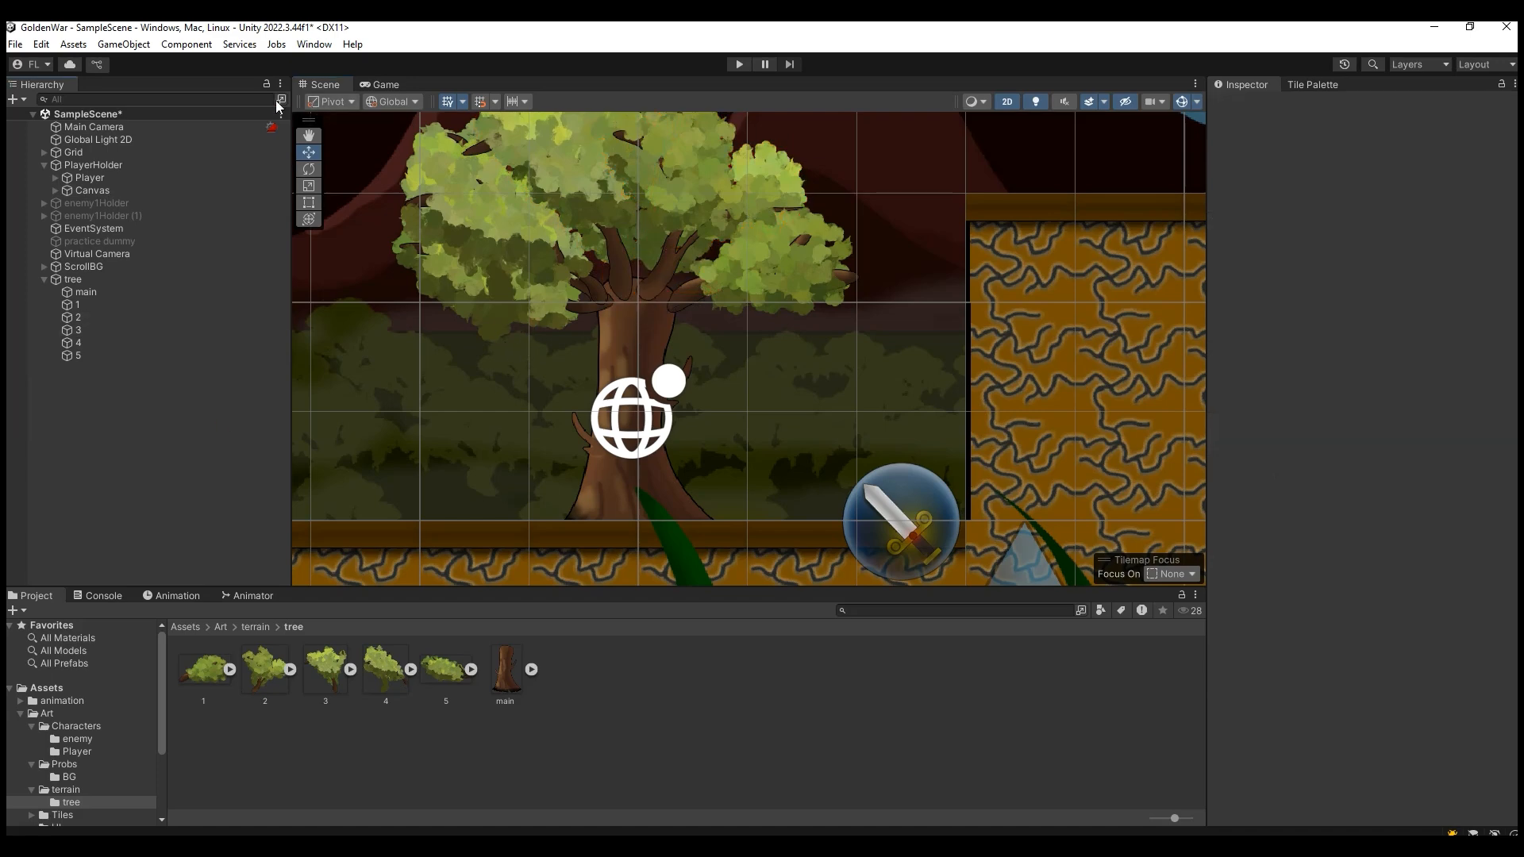
# Create an empty parent object for tree and name it treeHolder.
pyautogui.click(309, 136)
pyautogui.moveTo(696, 341); pyautogui.dragTo(831, 444)
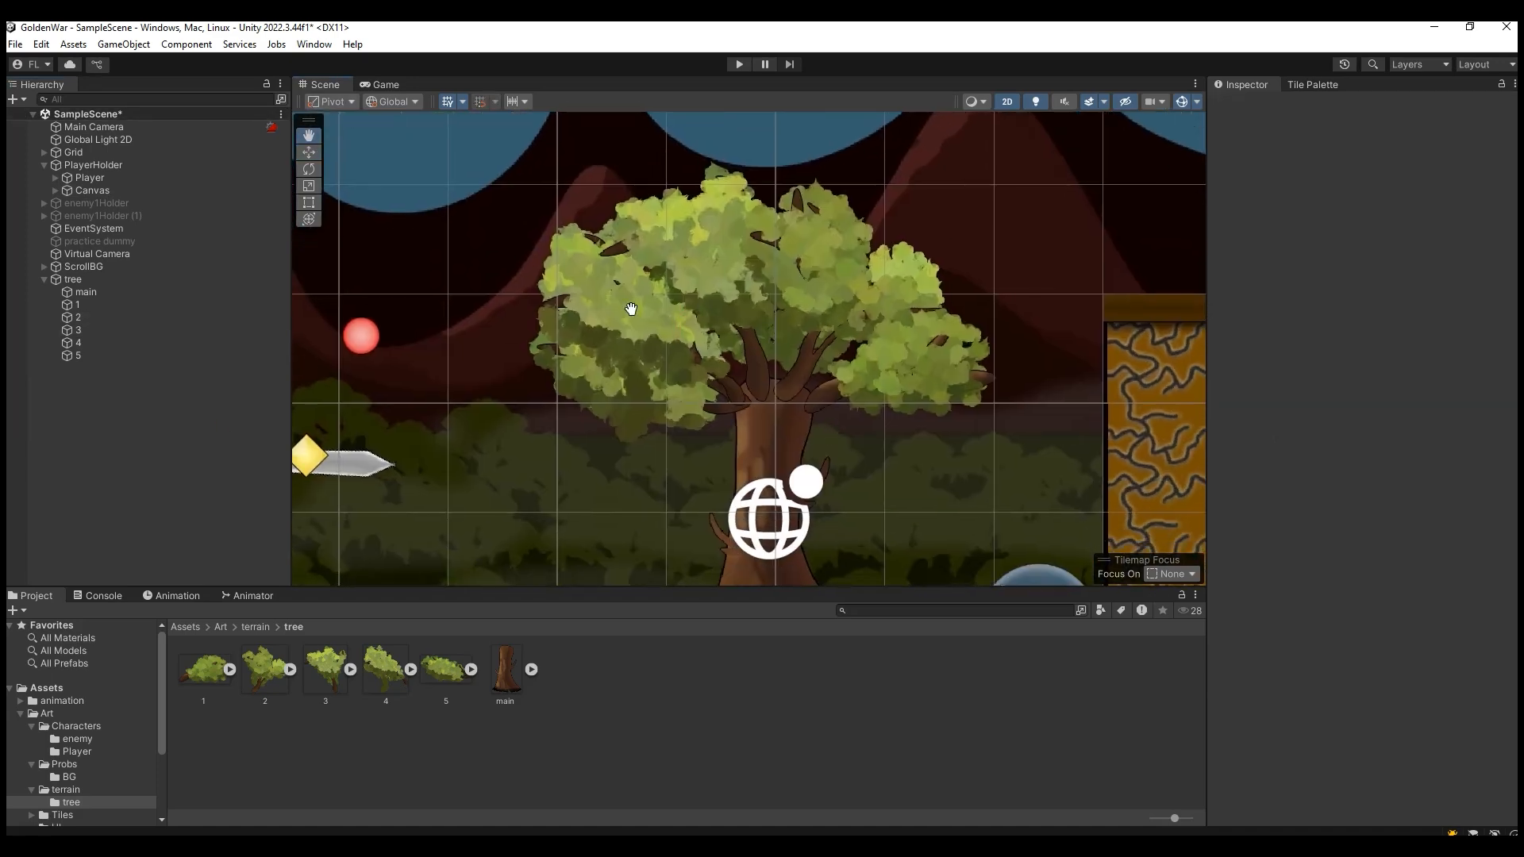
pyautogui.click(129, 284)
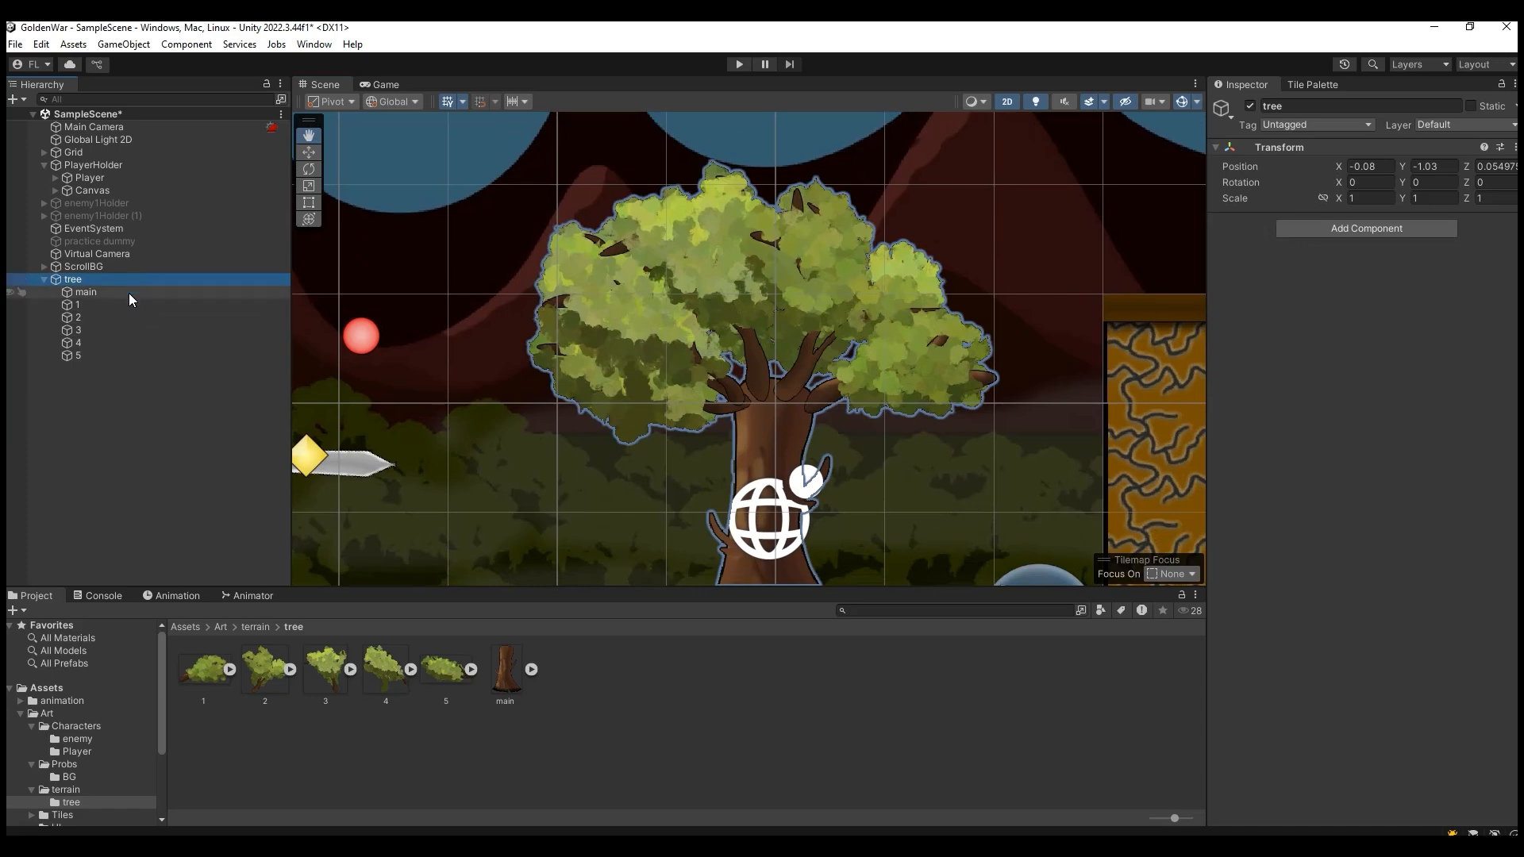
pyautogui.rightClick(93, 279)
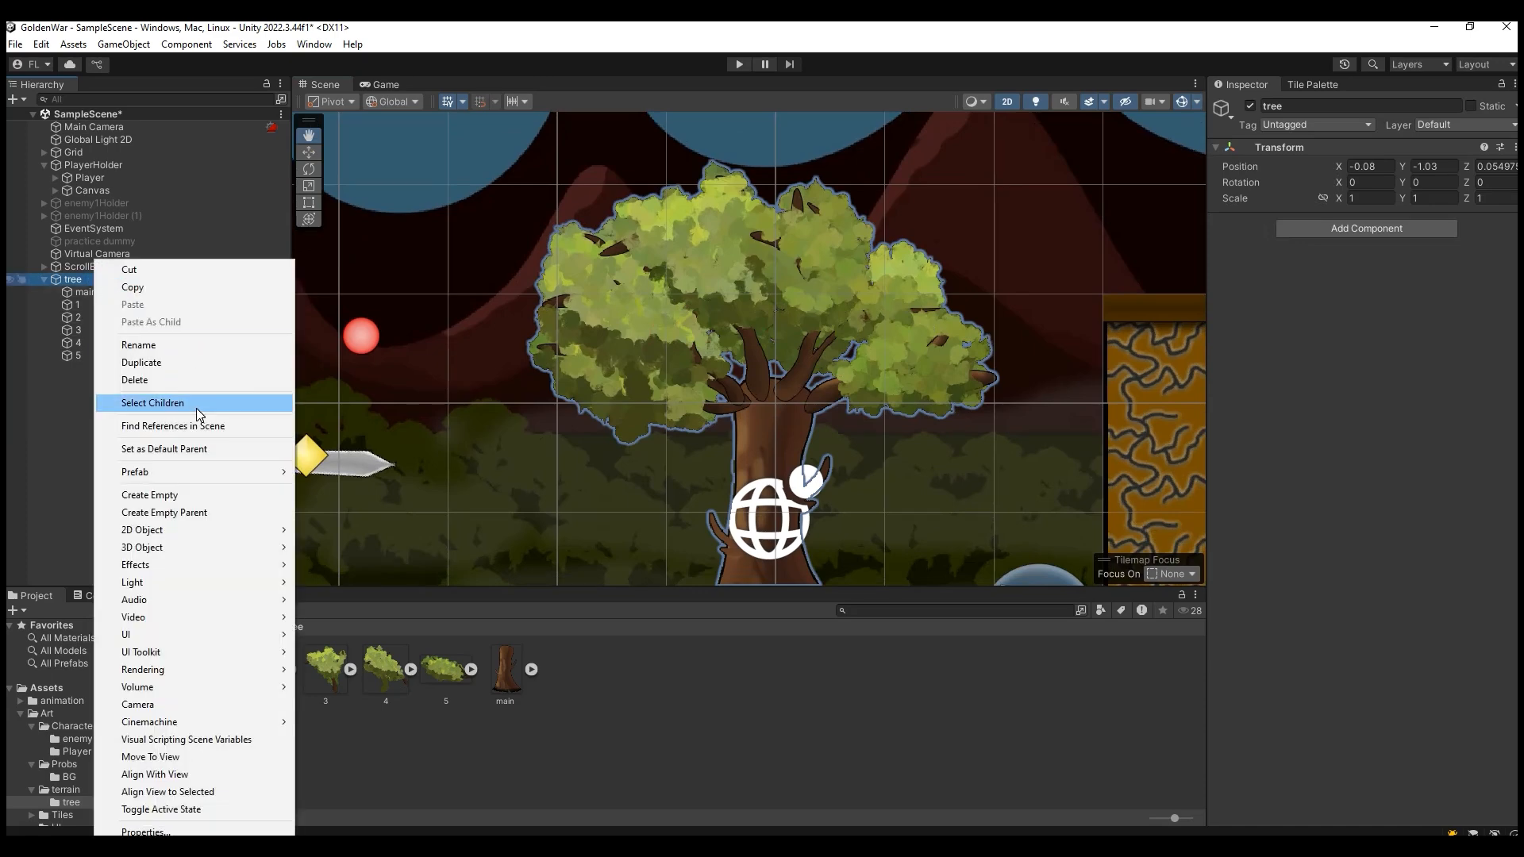
pyautogui.click(211, 511)
pyautogui.write('treeH')
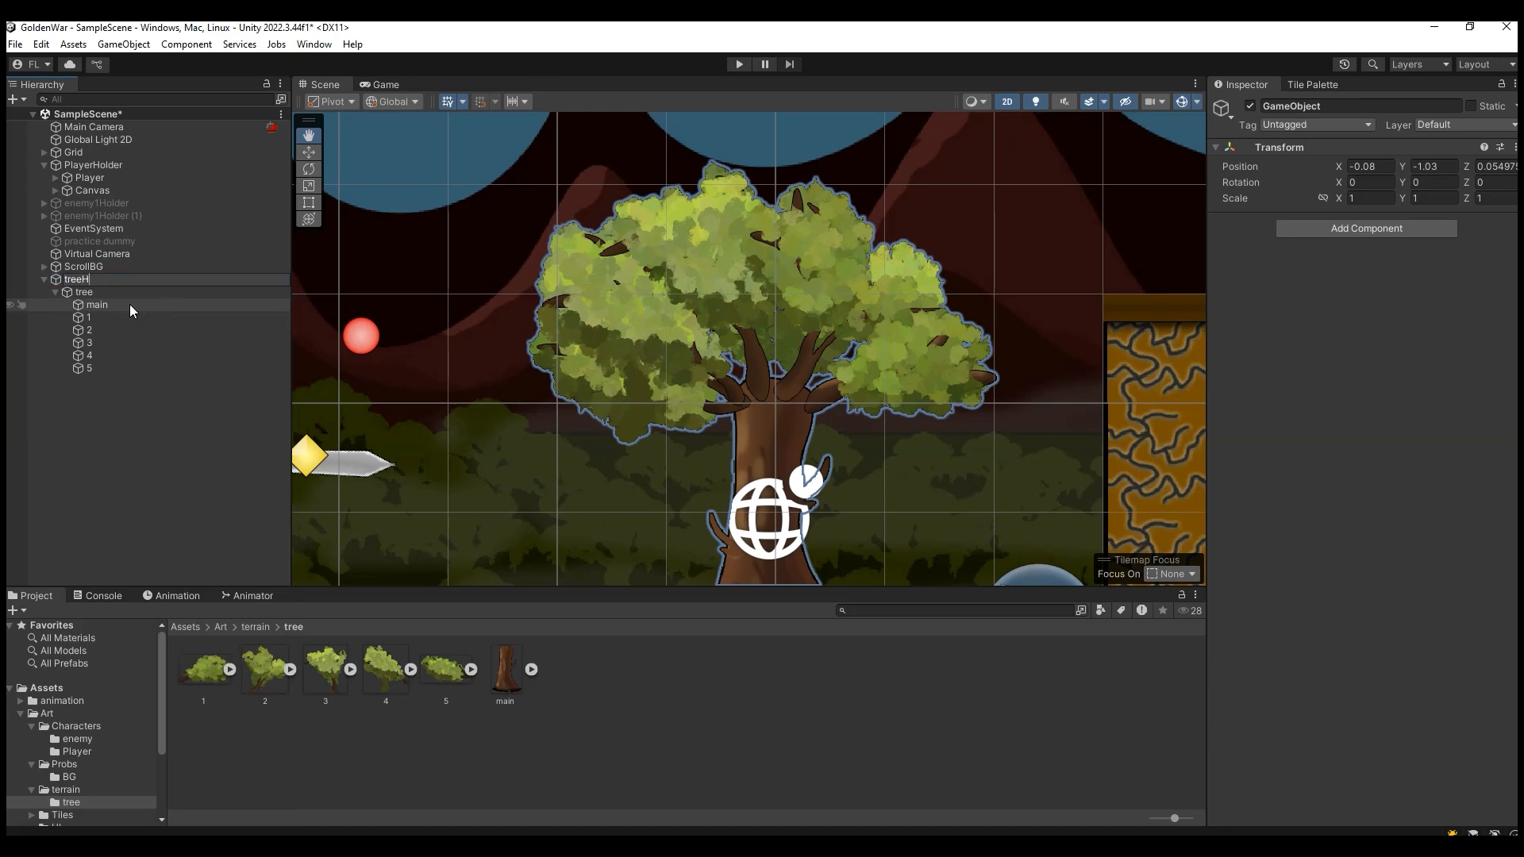
pyautogui.write('older')
pyautogui.press('Return')
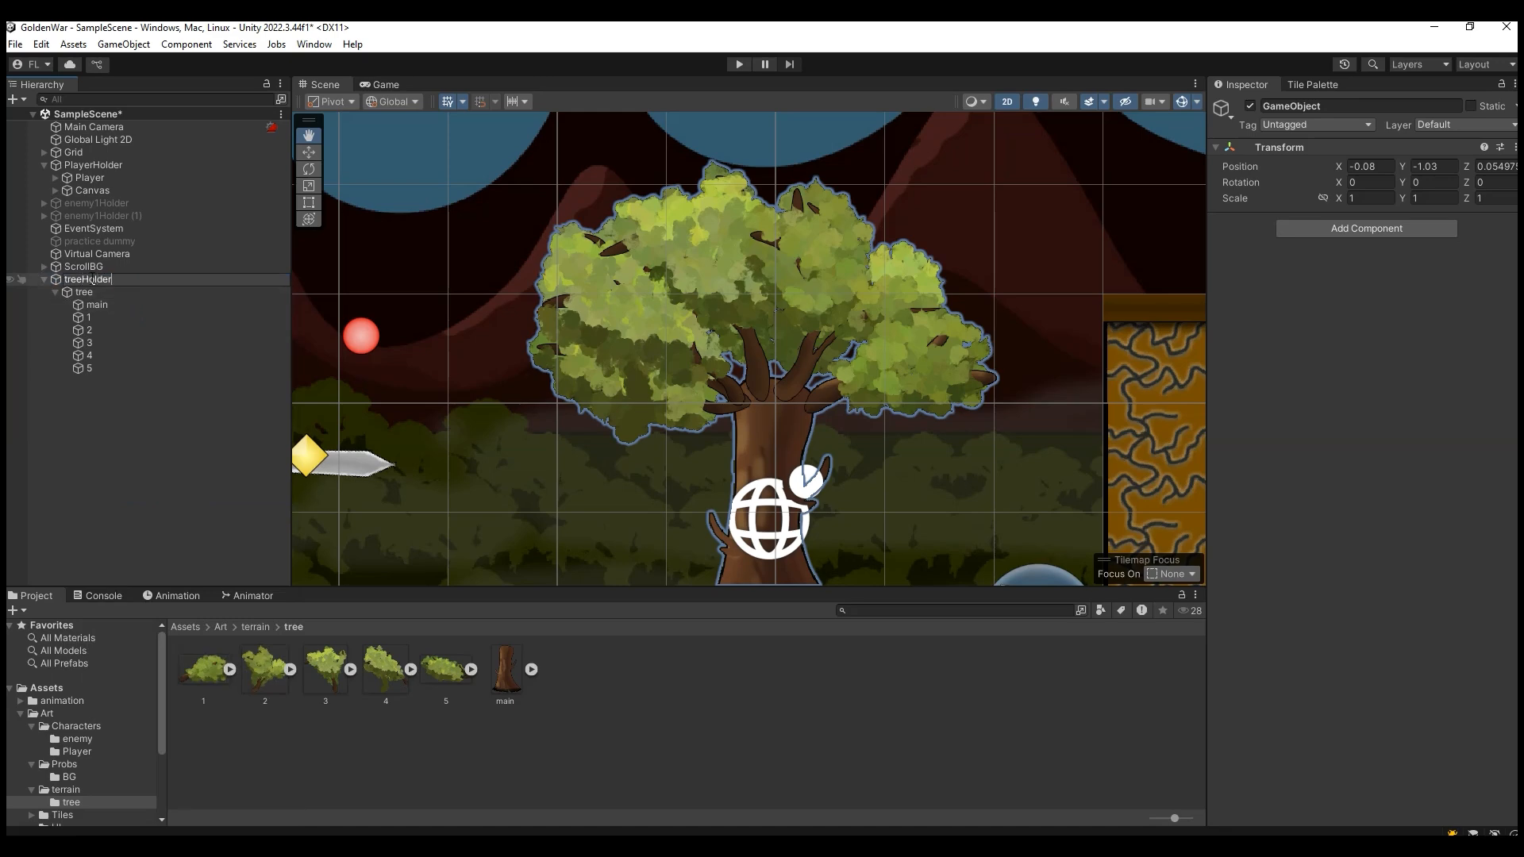
# Compare the Transform values of treeHolder, tree and main in the hierarchy.
pyautogui.click(95, 296)
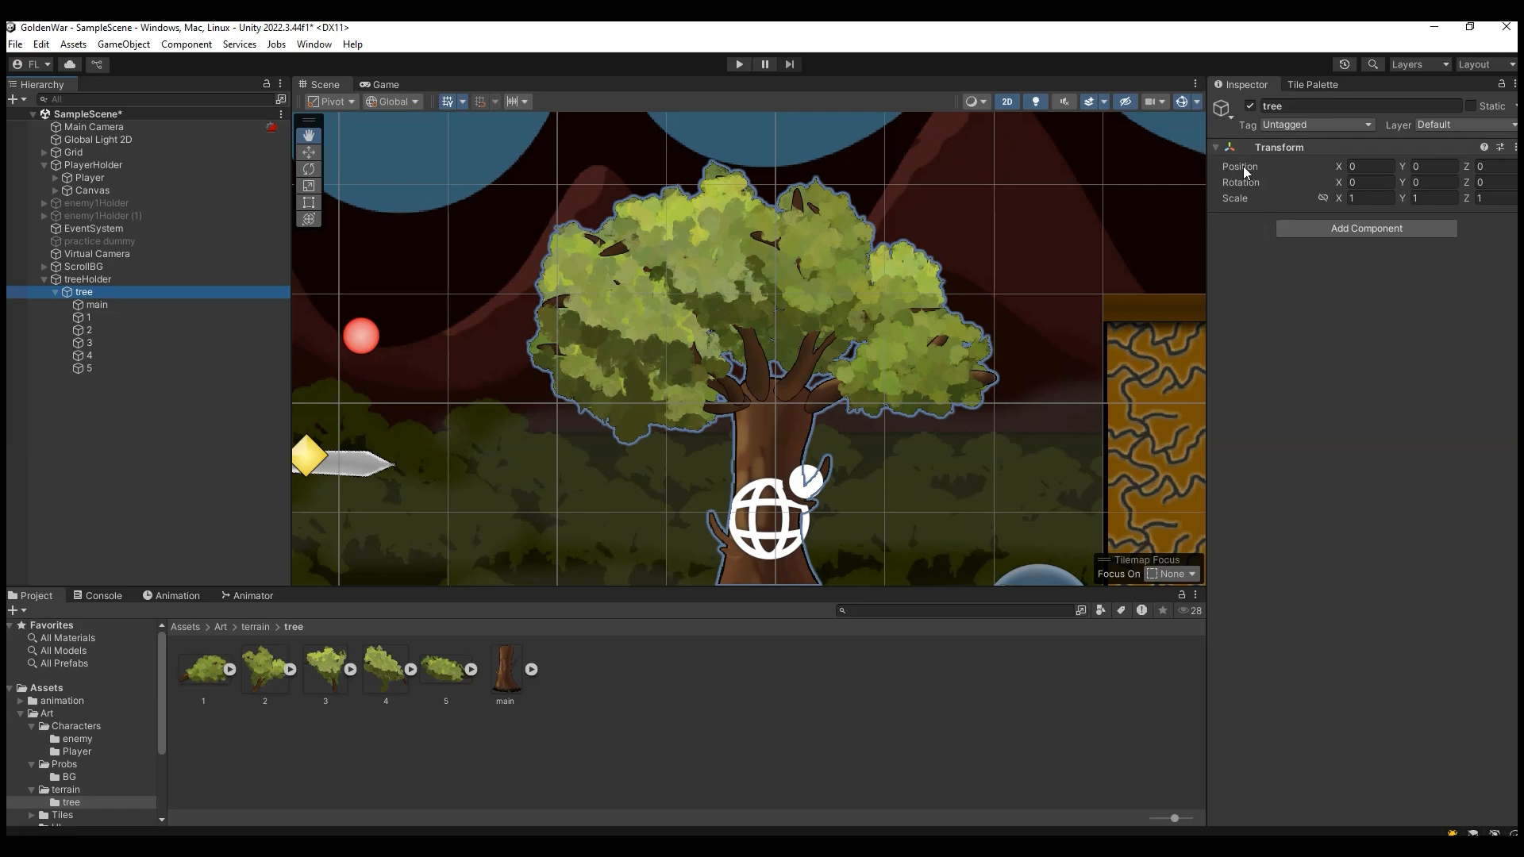
pyautogui.click(87, 281)
pyautogui.click(87, 294)
pyautogui.click(110, 279)
pyautogui.click(103, 292)
pyautogui.click(99, 305)
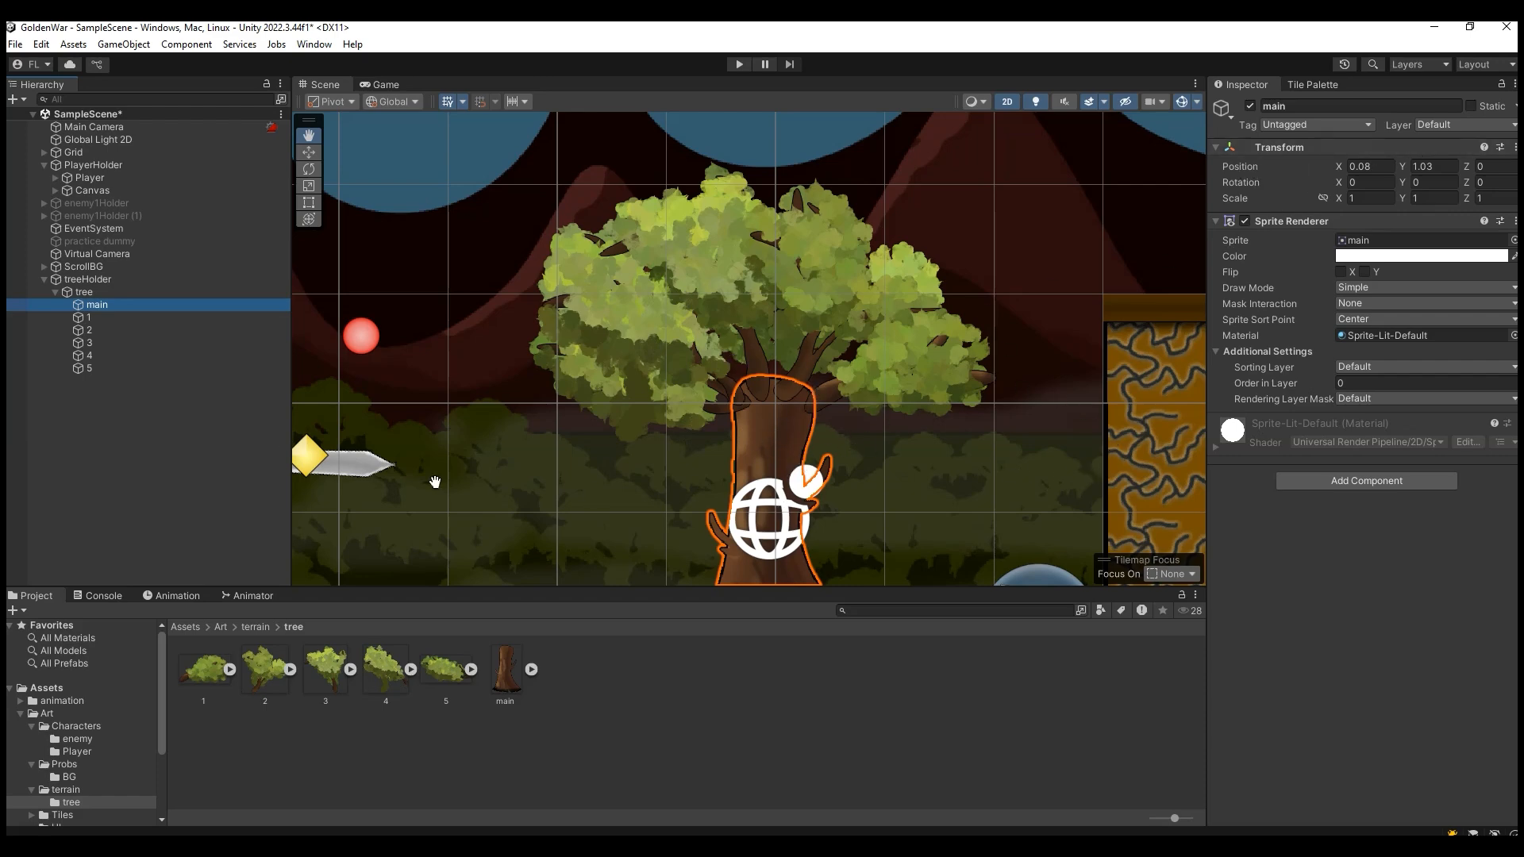
pyautogui.click(131, 280)
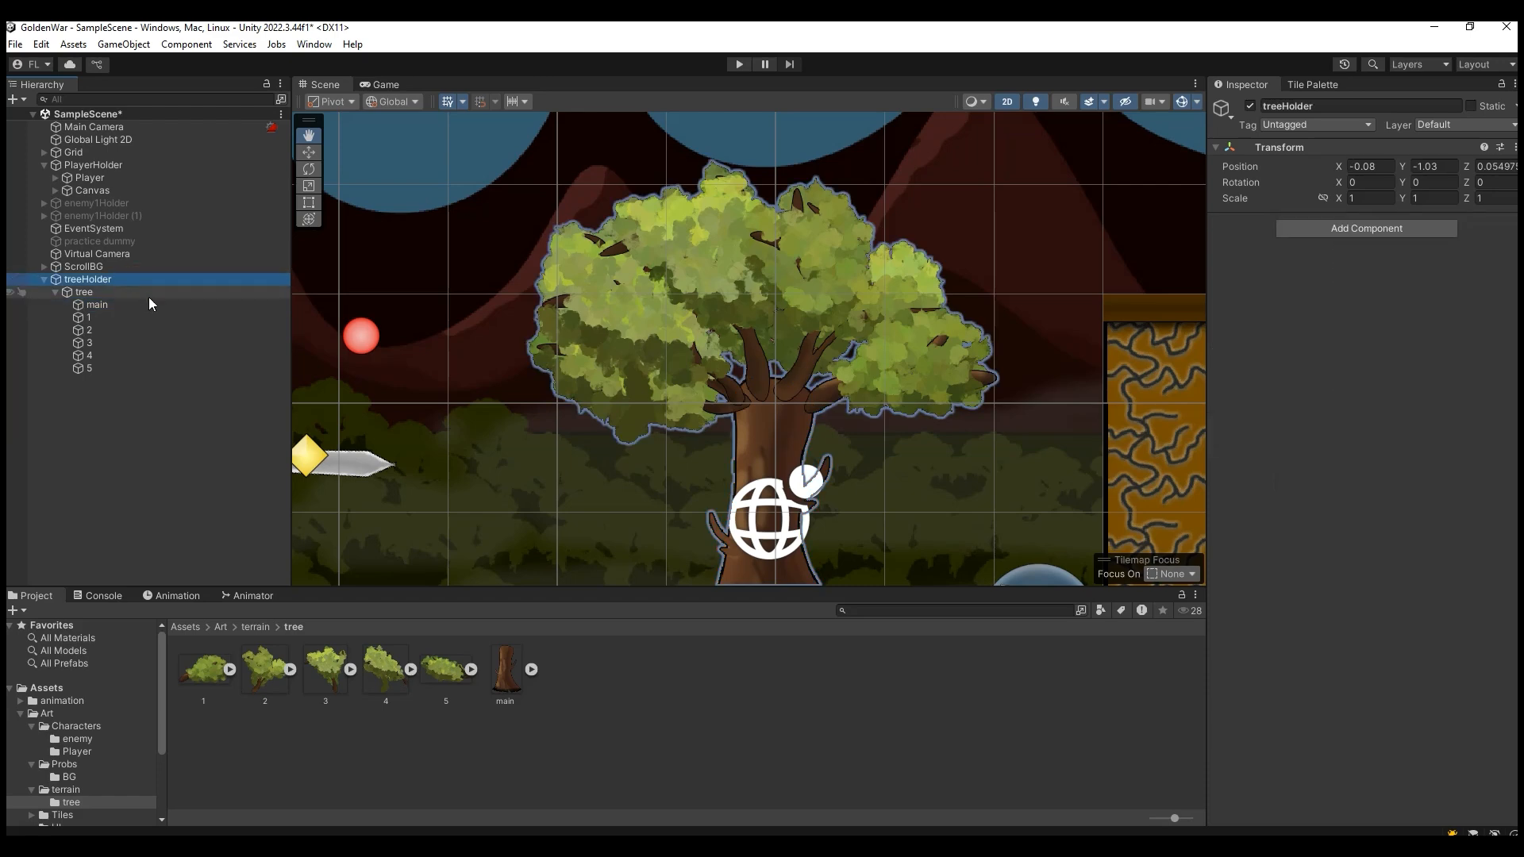
pyautogui.click(152, 293)
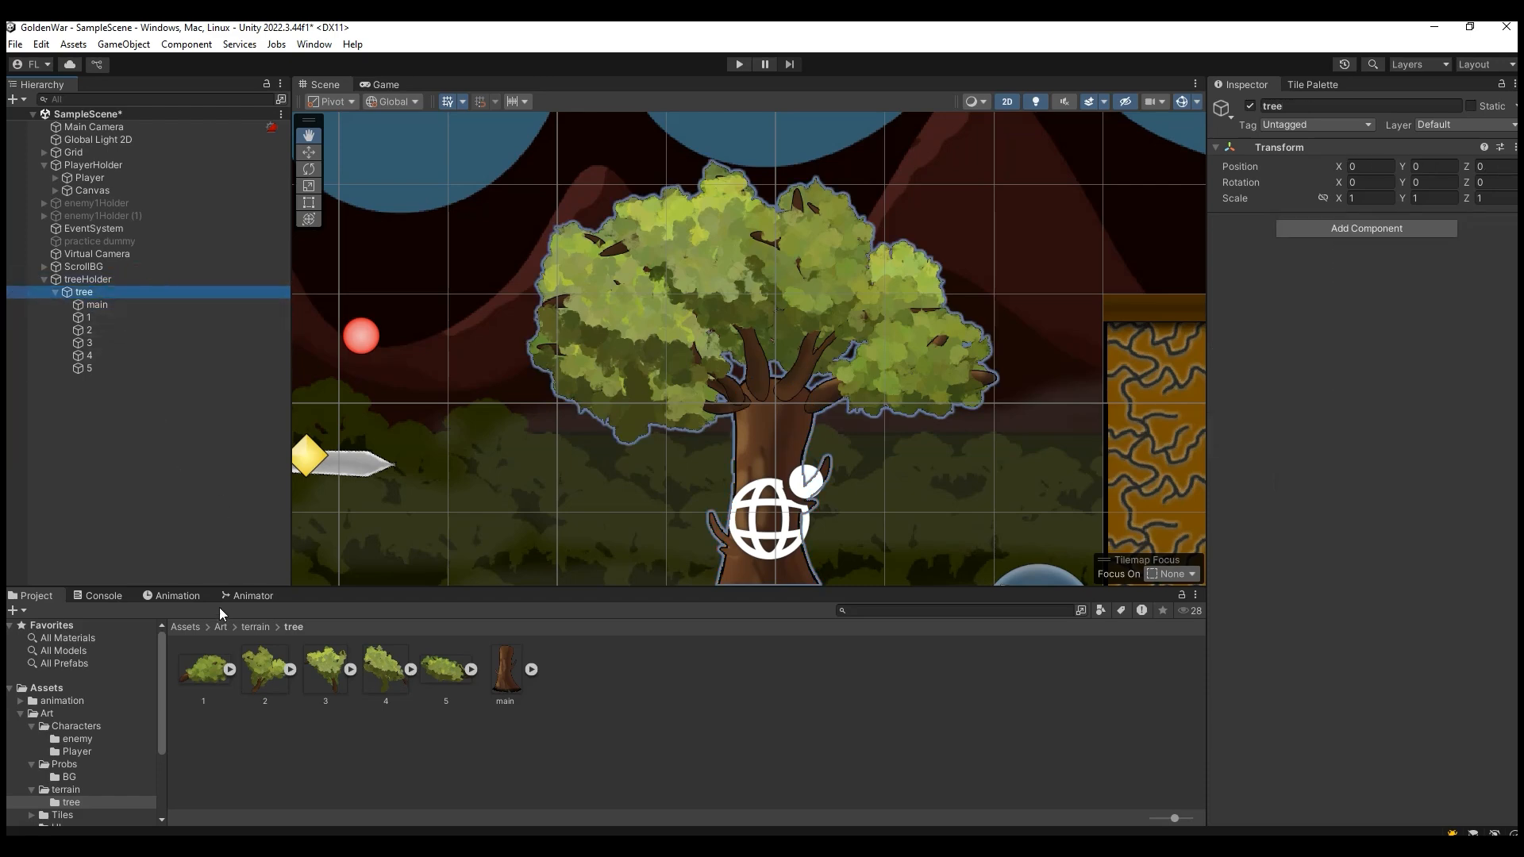
# Start a new animation clip for the tree object and create a terrain folder inside Assets/animation for it.
pyautogui.click(190, 595)
pyautogui.click(103, 282)
pyautogui.click(106, 293)
pyautogui.click(750, 743)
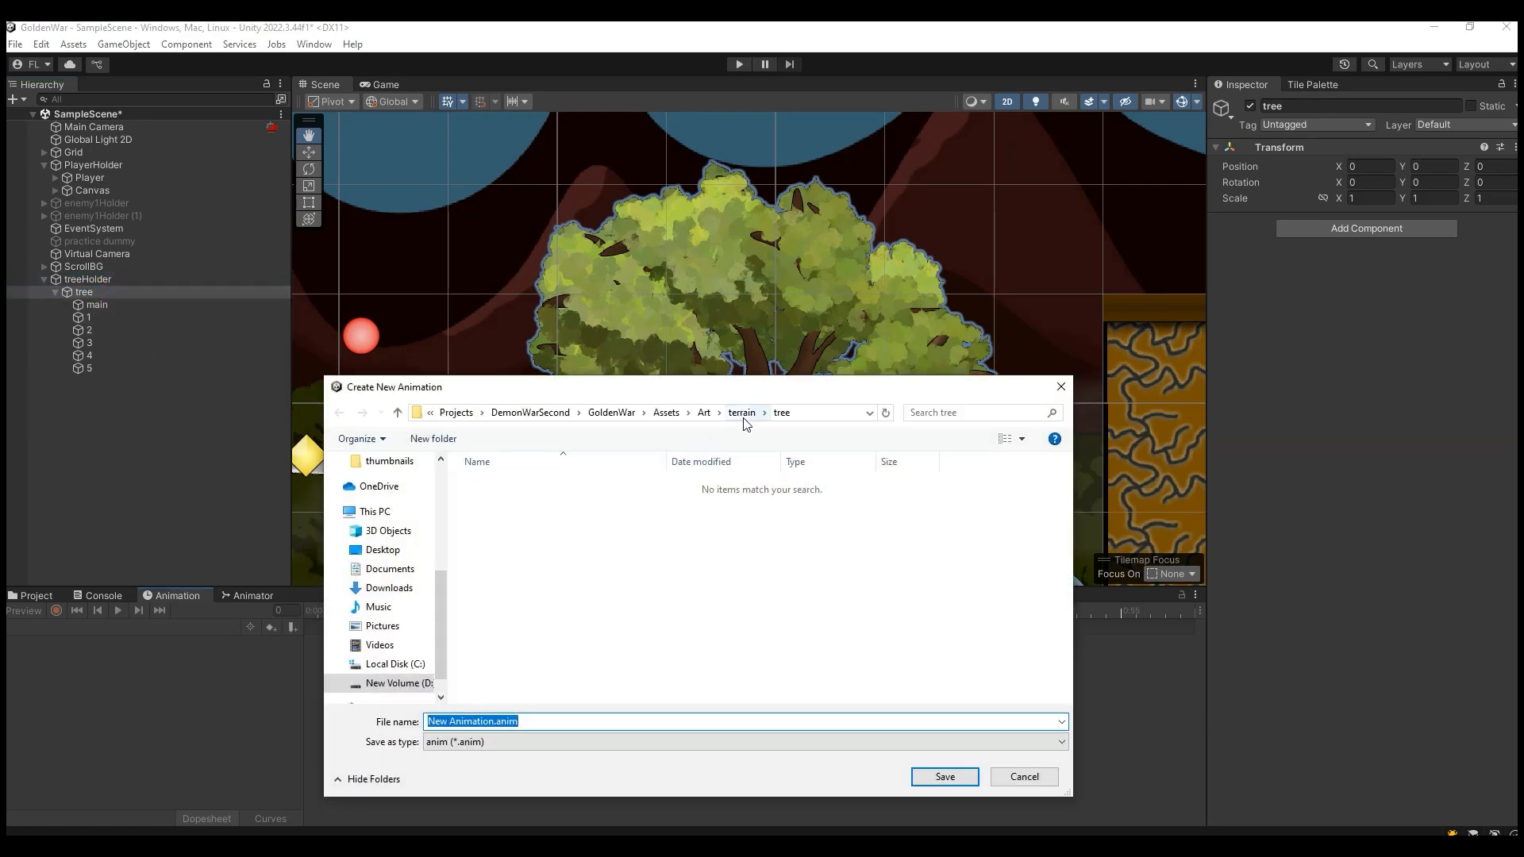
pyautogui.click(666, 412)
pyautogui.doubleClick(570, 486)
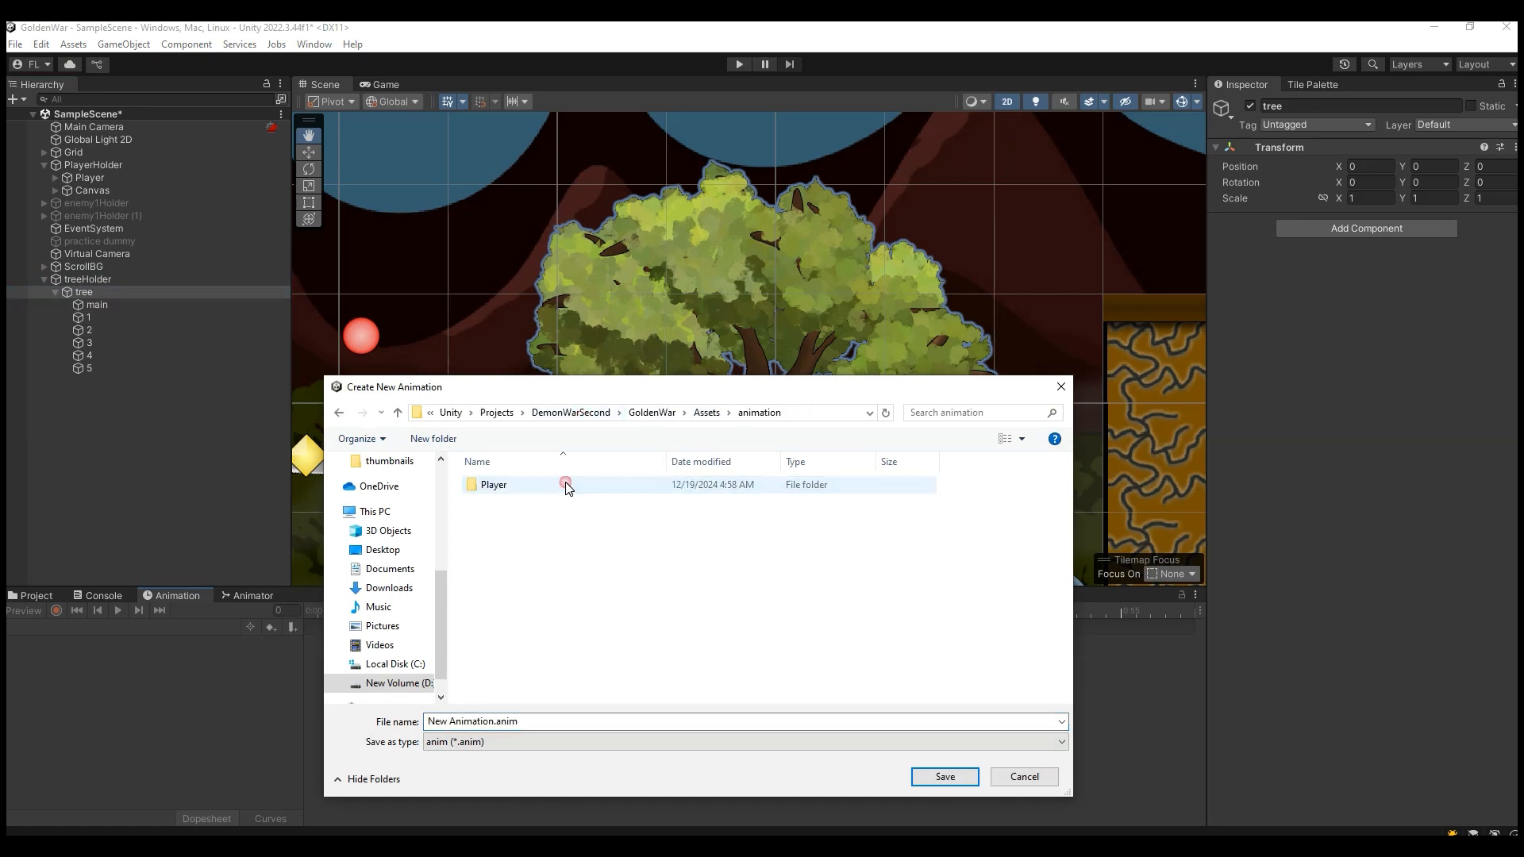
pyautogui.rightClick(578, 571)
pyautogui.moveTo(785, 772)
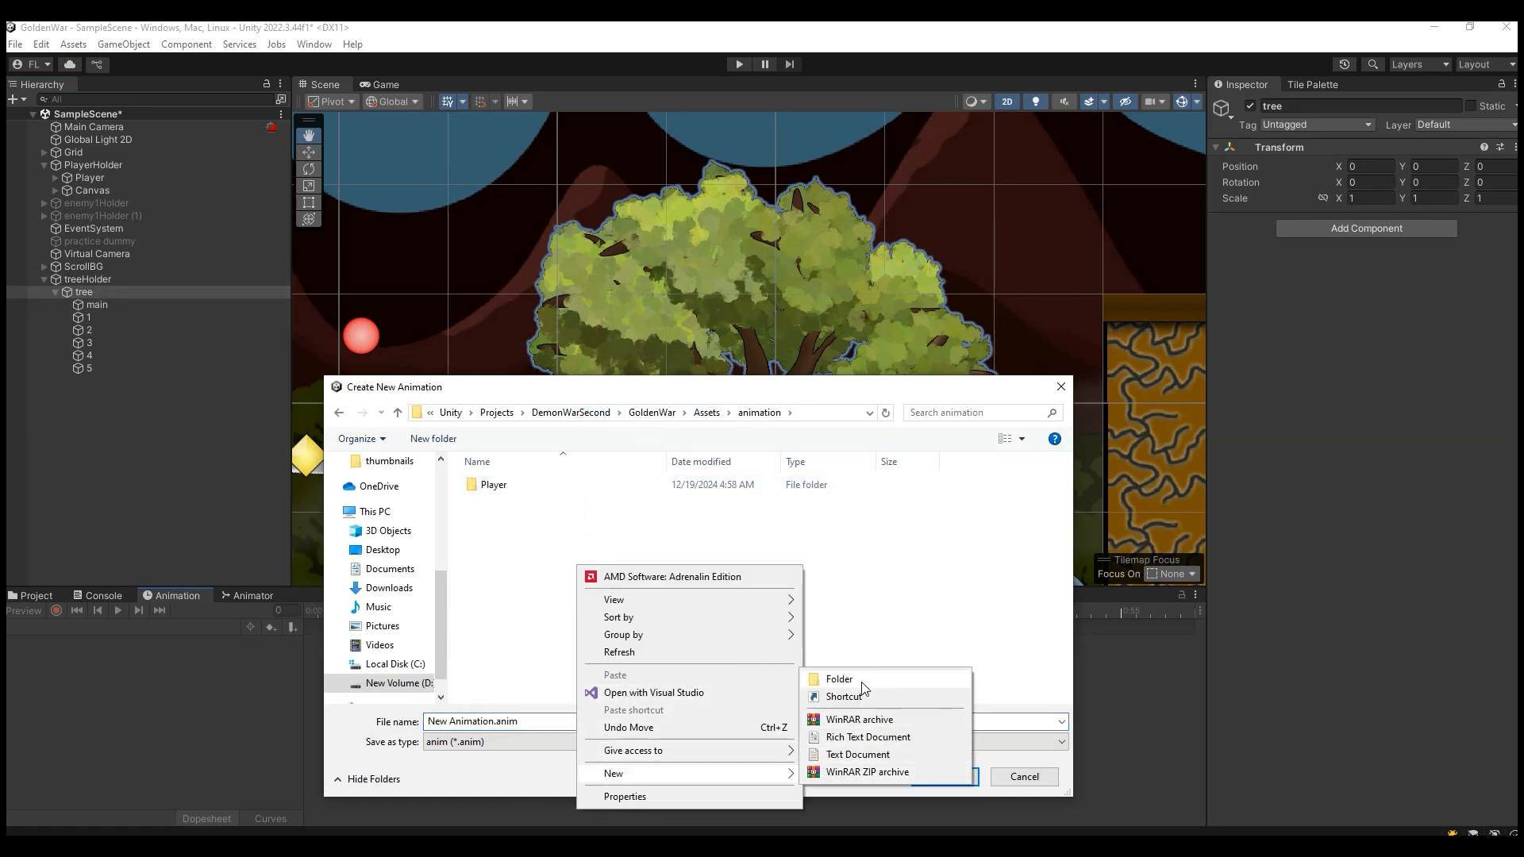
pyautogui.click(834, 679)
pyautogui.write('terrain')
pyautogui.press('Return')
# Create a folder named tree inside the animation/terrain folder.
pyautogui.doubleClick(494, 484)
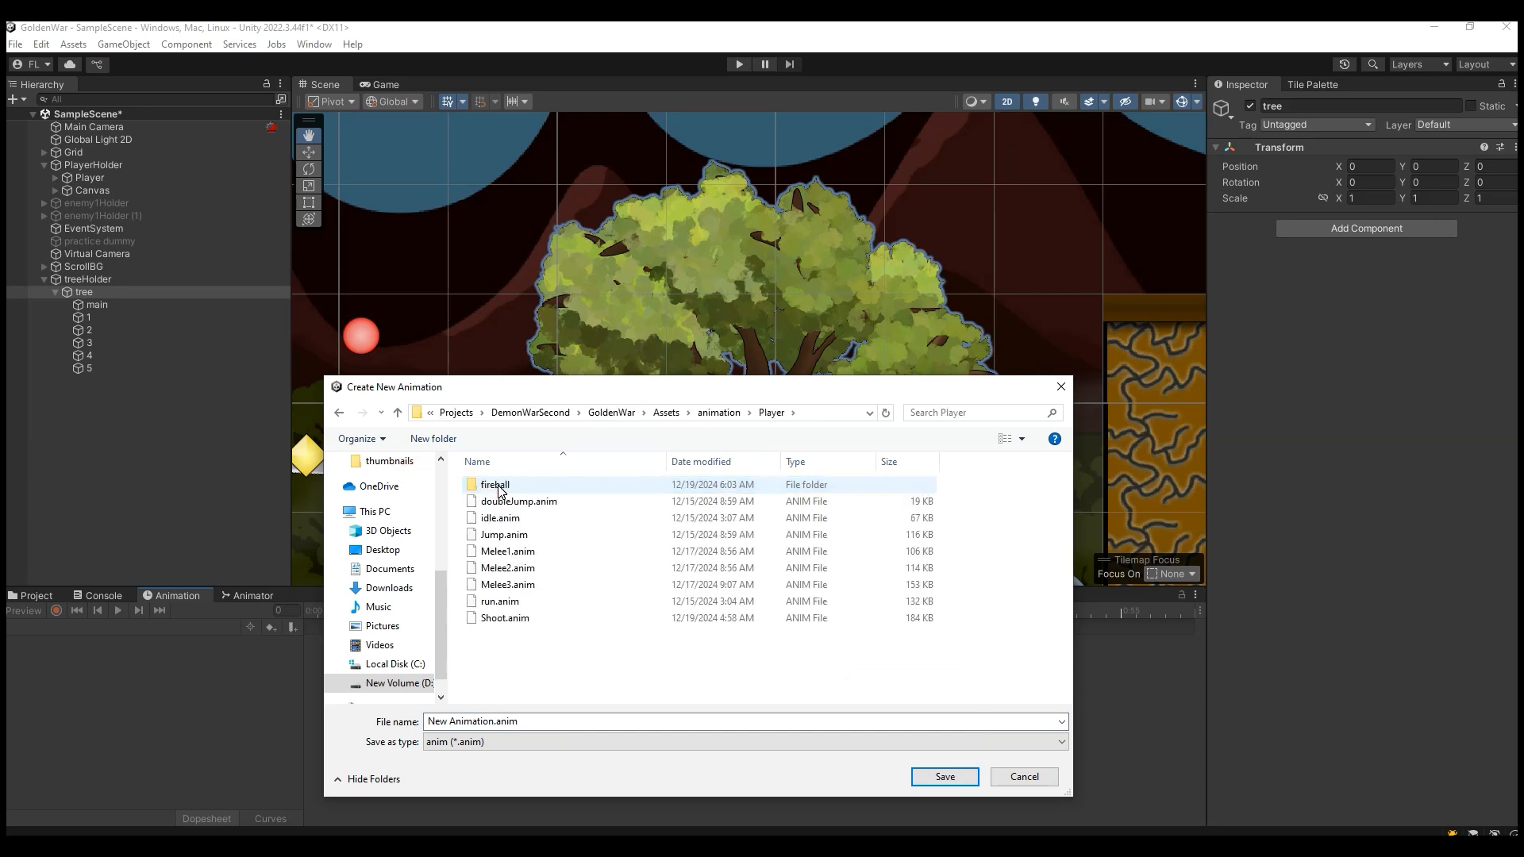
pyautogui.click(339, 416)
pyautogui.doubleClick(504, 500)
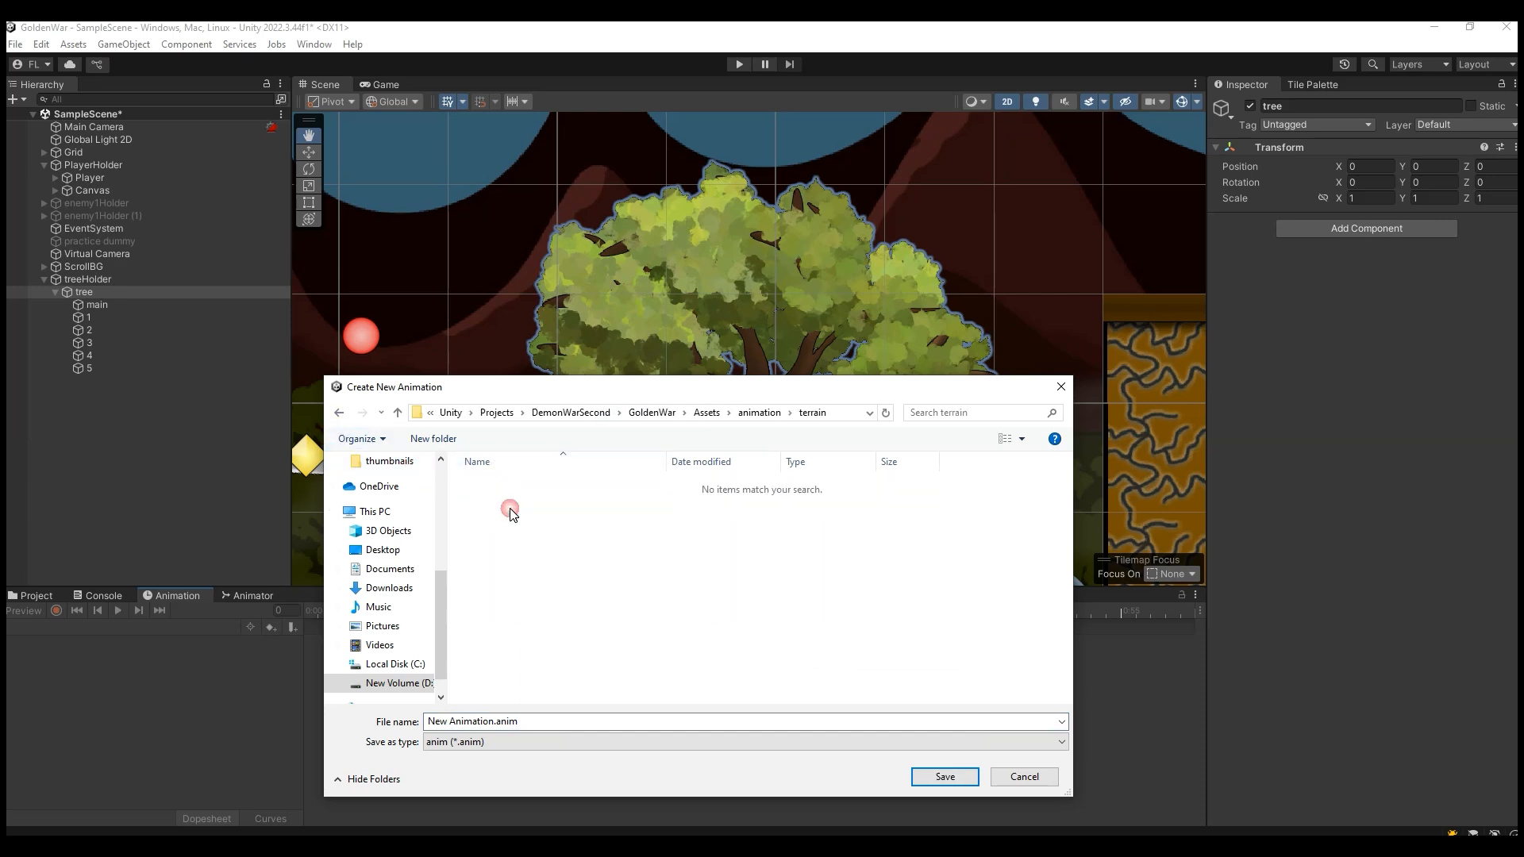
pyautogui.rightClick(514, 525)
pyautogui.moveTo(713, 733)
pyautogui.click(798, 725)
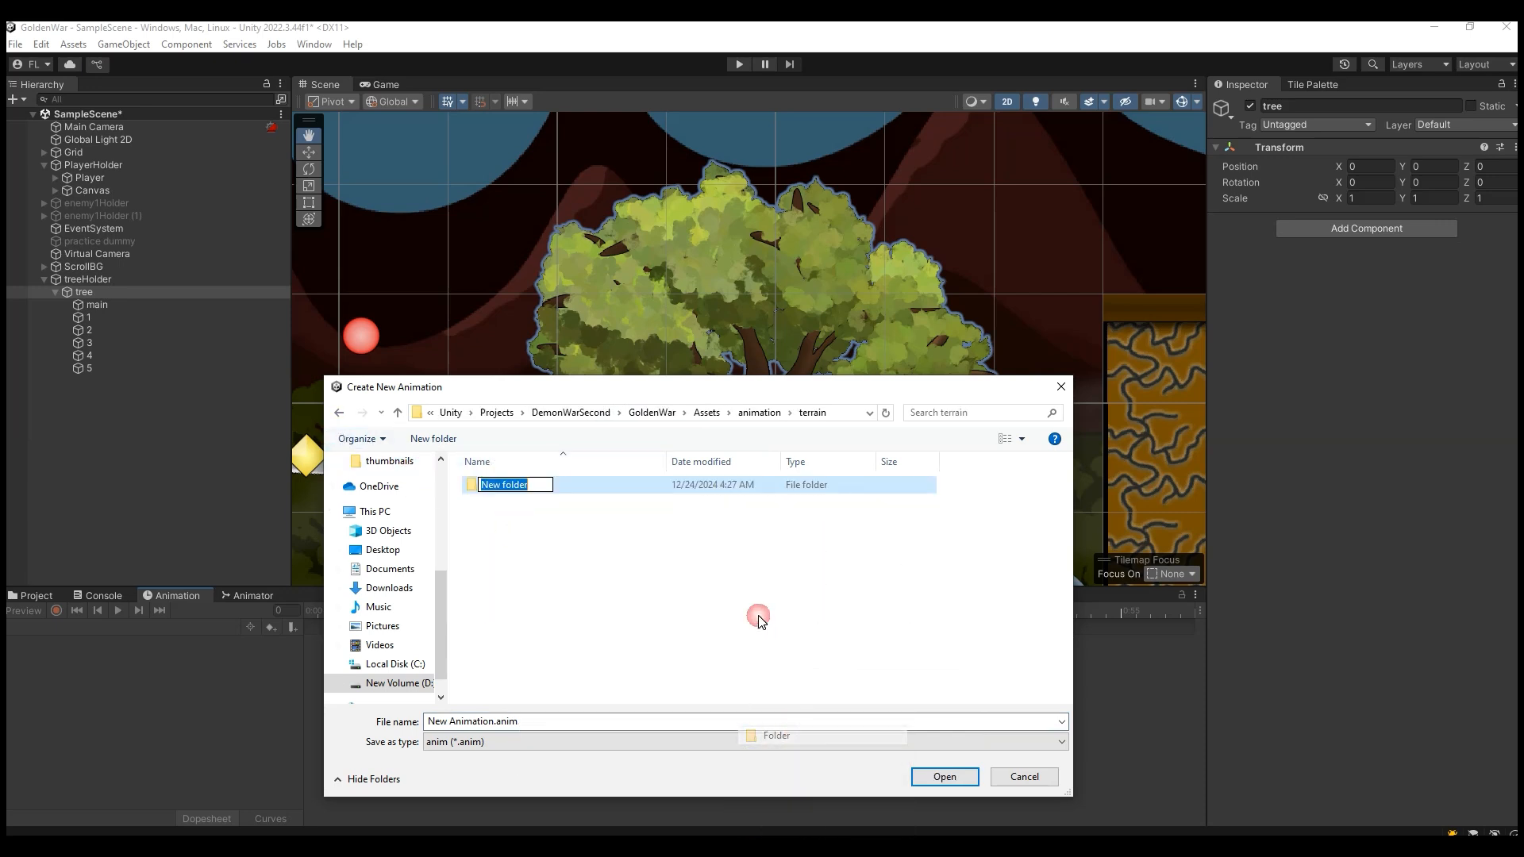
pyautogui.write('tree')
pyautogui.press('Return')
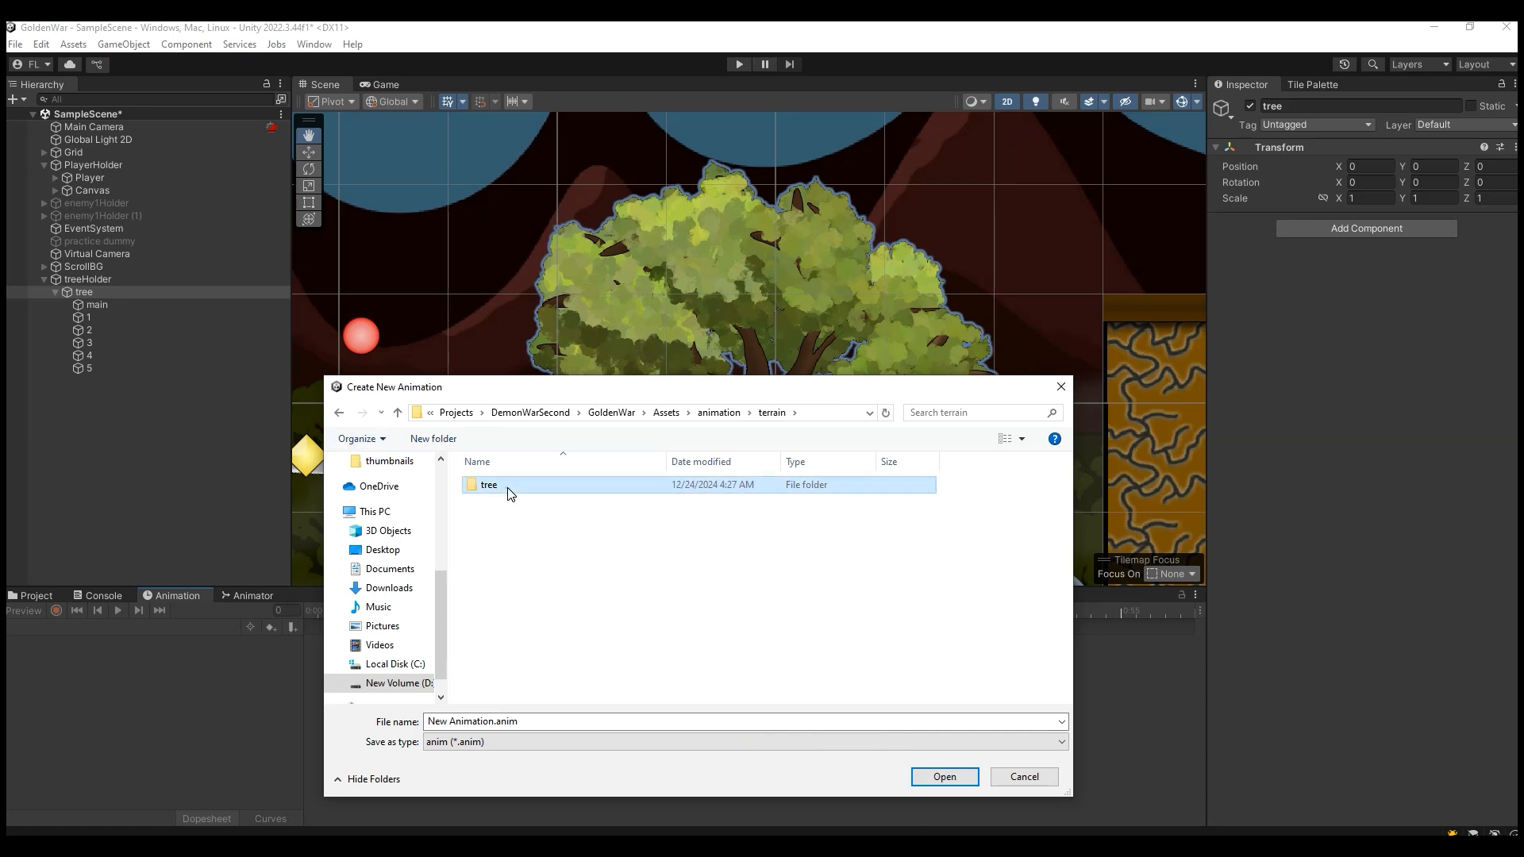
# Save the tree's animation clip as idle in the new tree folder.
pyautogui.doubleClick(508, 486)
pyautogui.tripleClick(560, 722)
pyautogui.write('o')
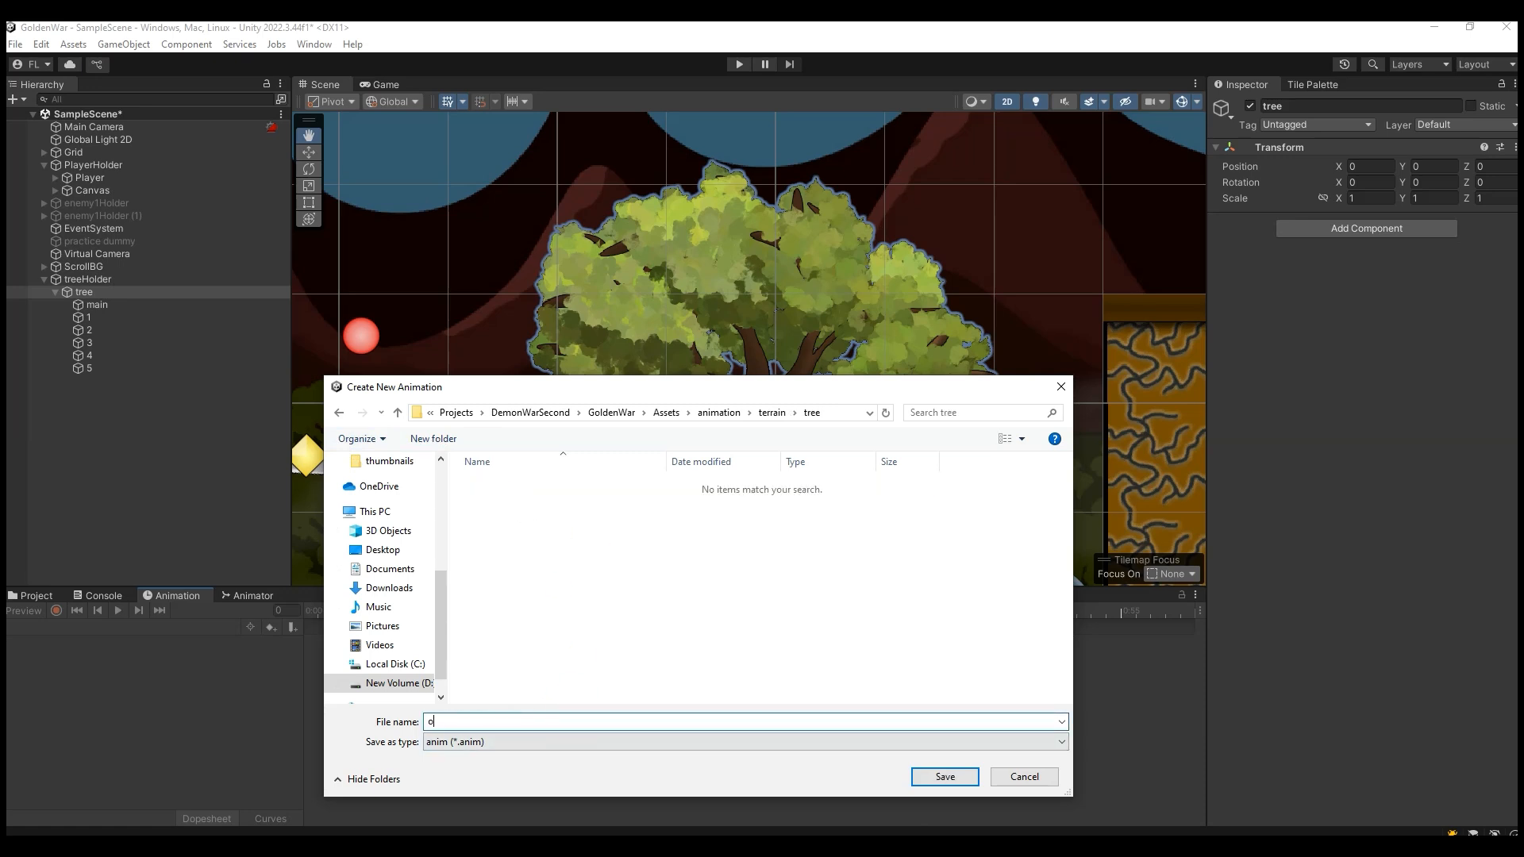
pyautogui.write('dle')
pyautogui.click(924, 778)
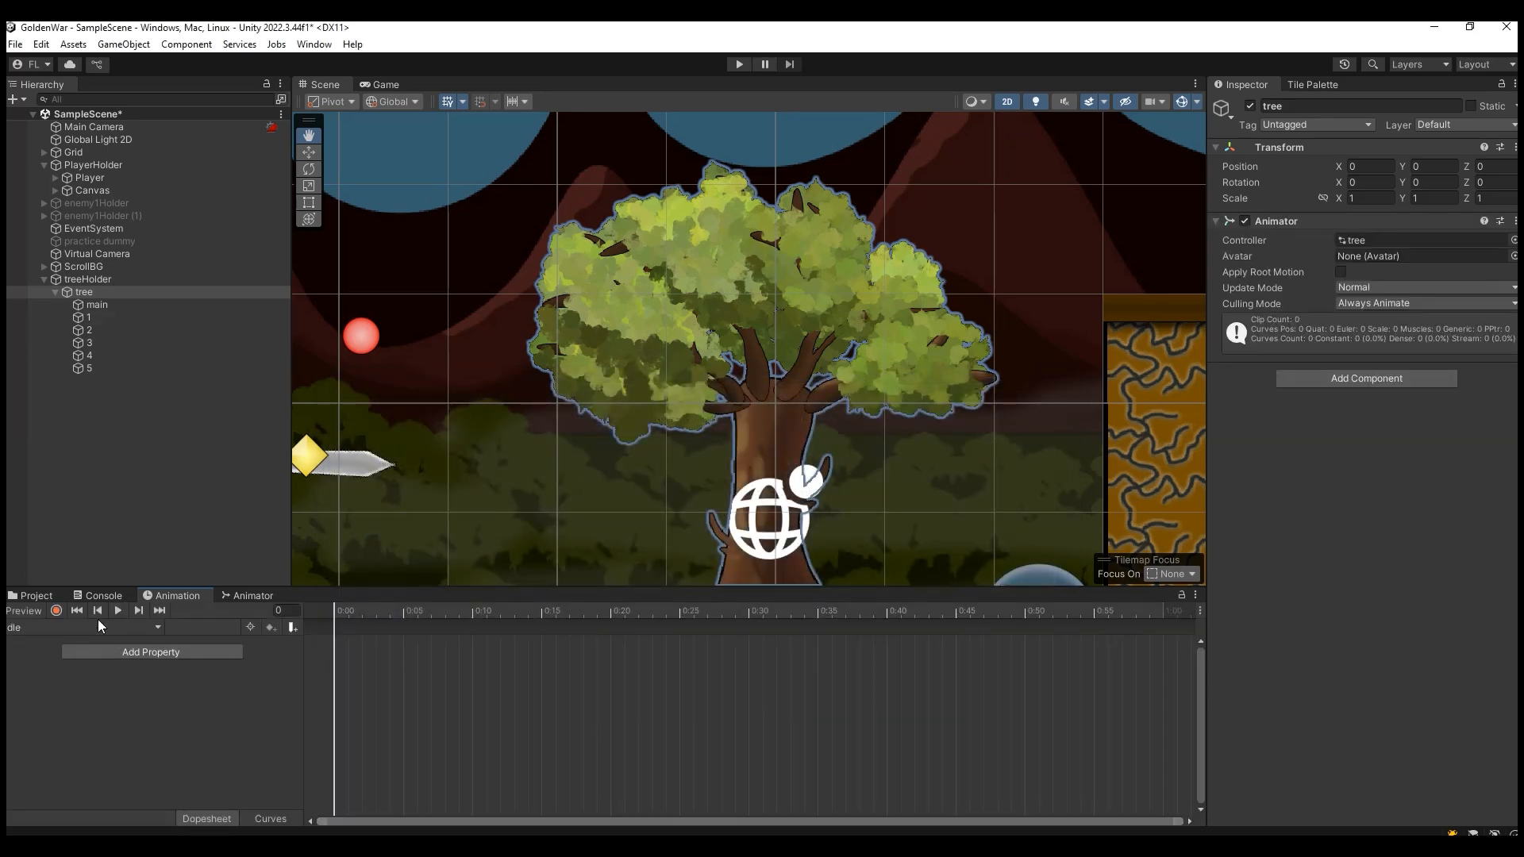
# Record position and rotation keyframes at frame 0 for branches 1 to 5, with Z rotation about -0.145.
pyautogui.click(153, 316)
pyautogui.keyDown('shift'); pyautogui.click(159, 369); pyautogui.keyUp('shift')
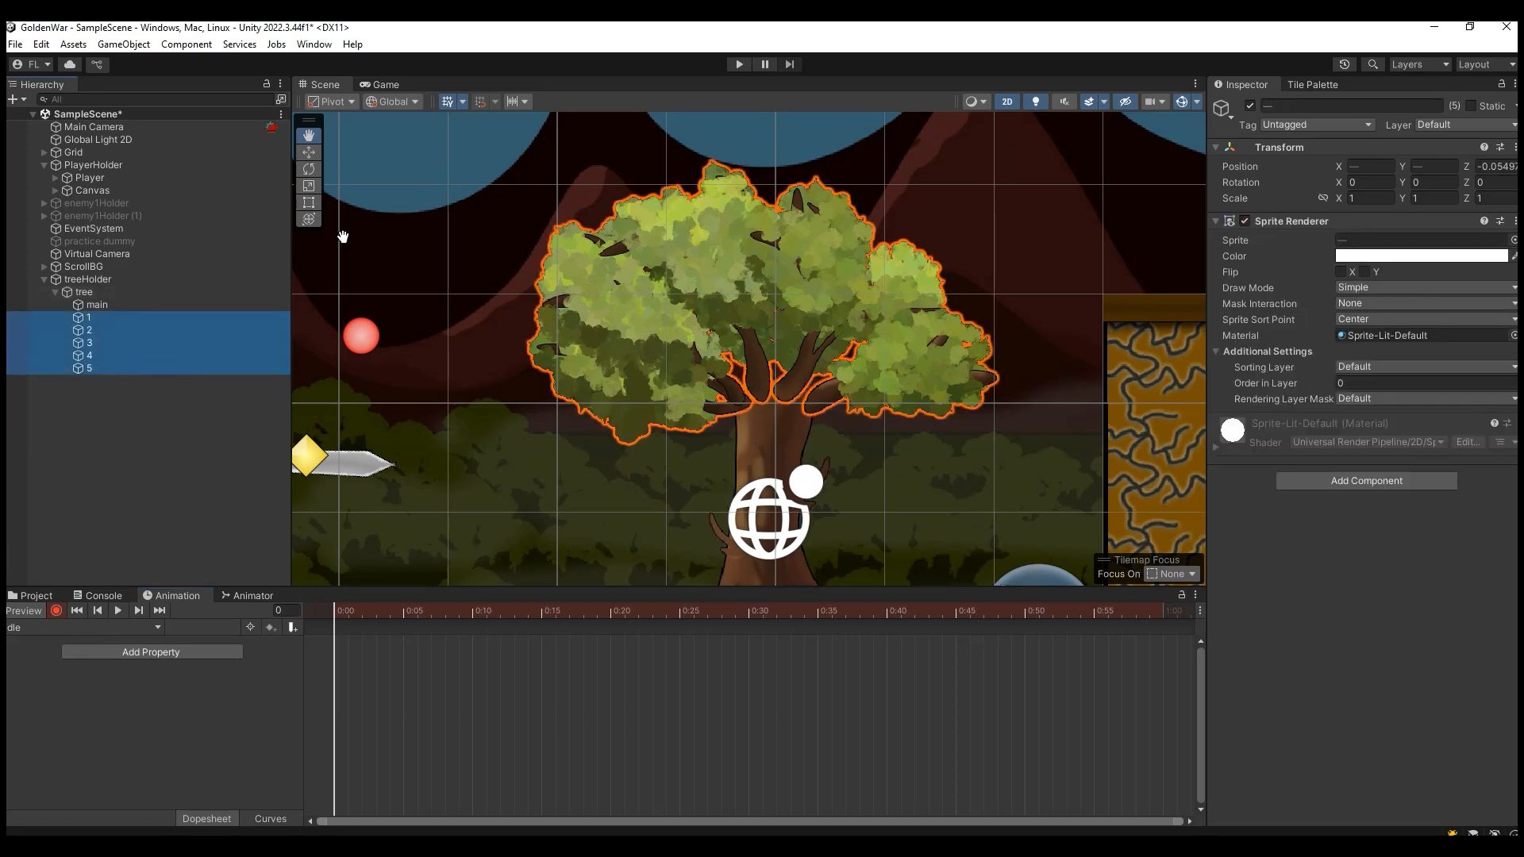
pyautogui.click(308, 153)
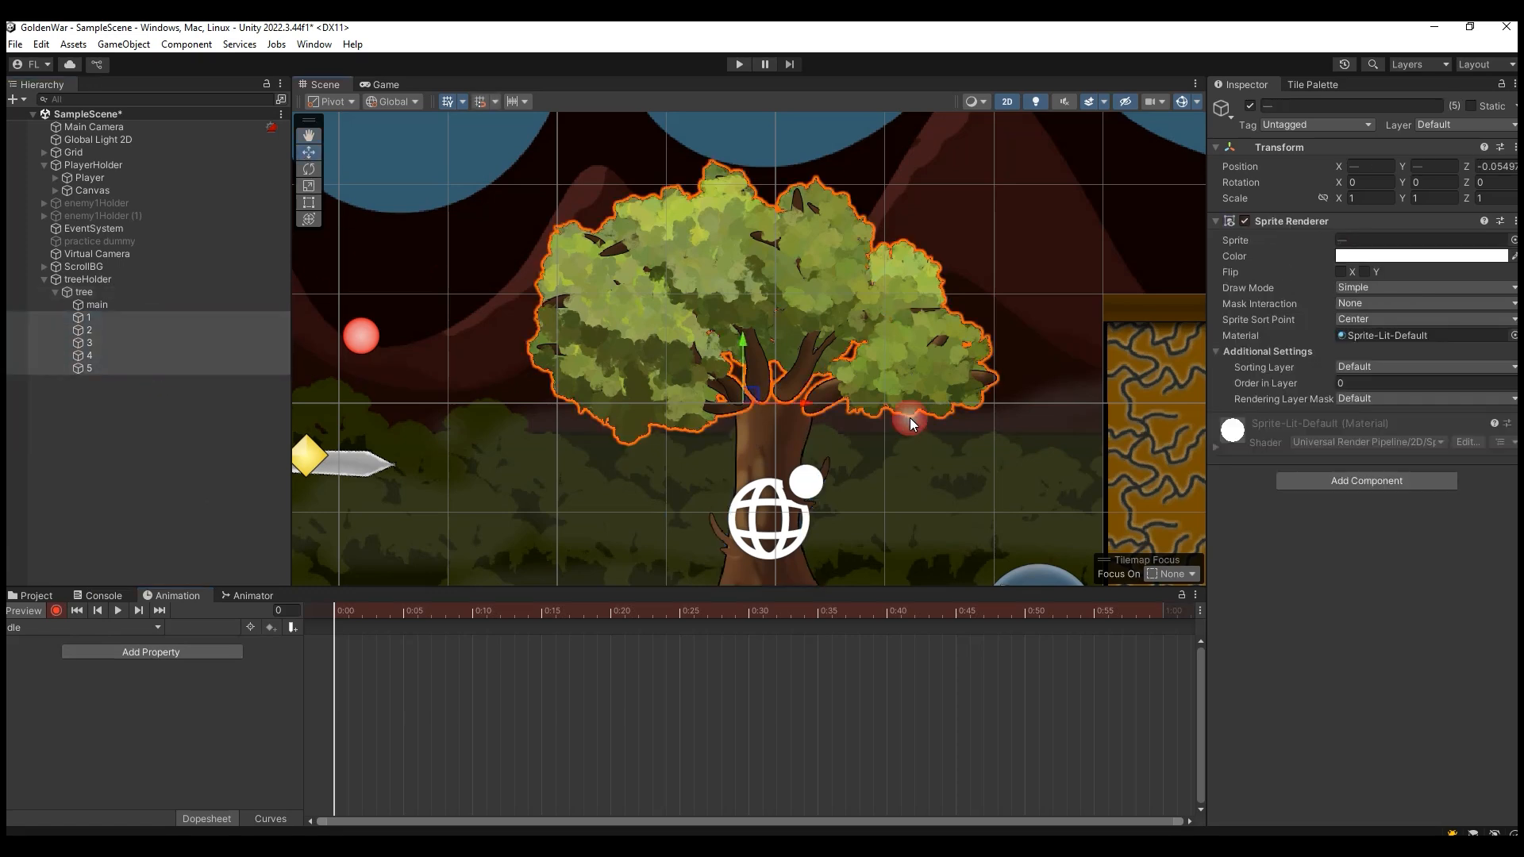
pyautogui.click(747, 341)
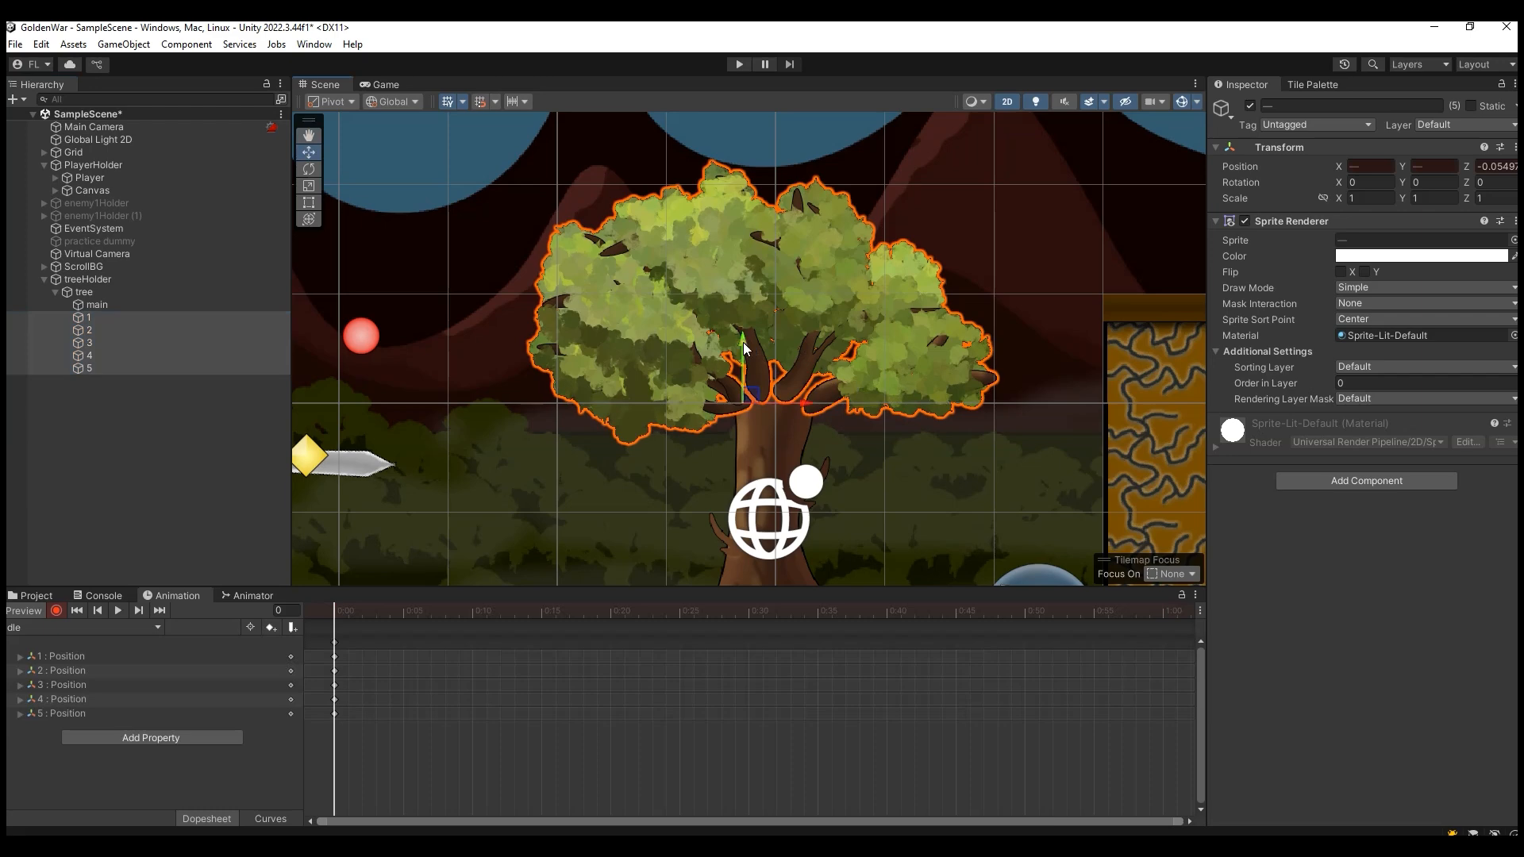
pyautogui.click(309, 169)
pyautogui.click(801, 434)
pyautogui.moveTo(802, 434); pyautogui.dragTo(802, 435)
# Add a rotation keyframe at frame 20 for branches 1 to 5, with Z rotation about 2.24.
pyautogui.moveTo(349, 620); pyautogui.dragTo(606, 661)
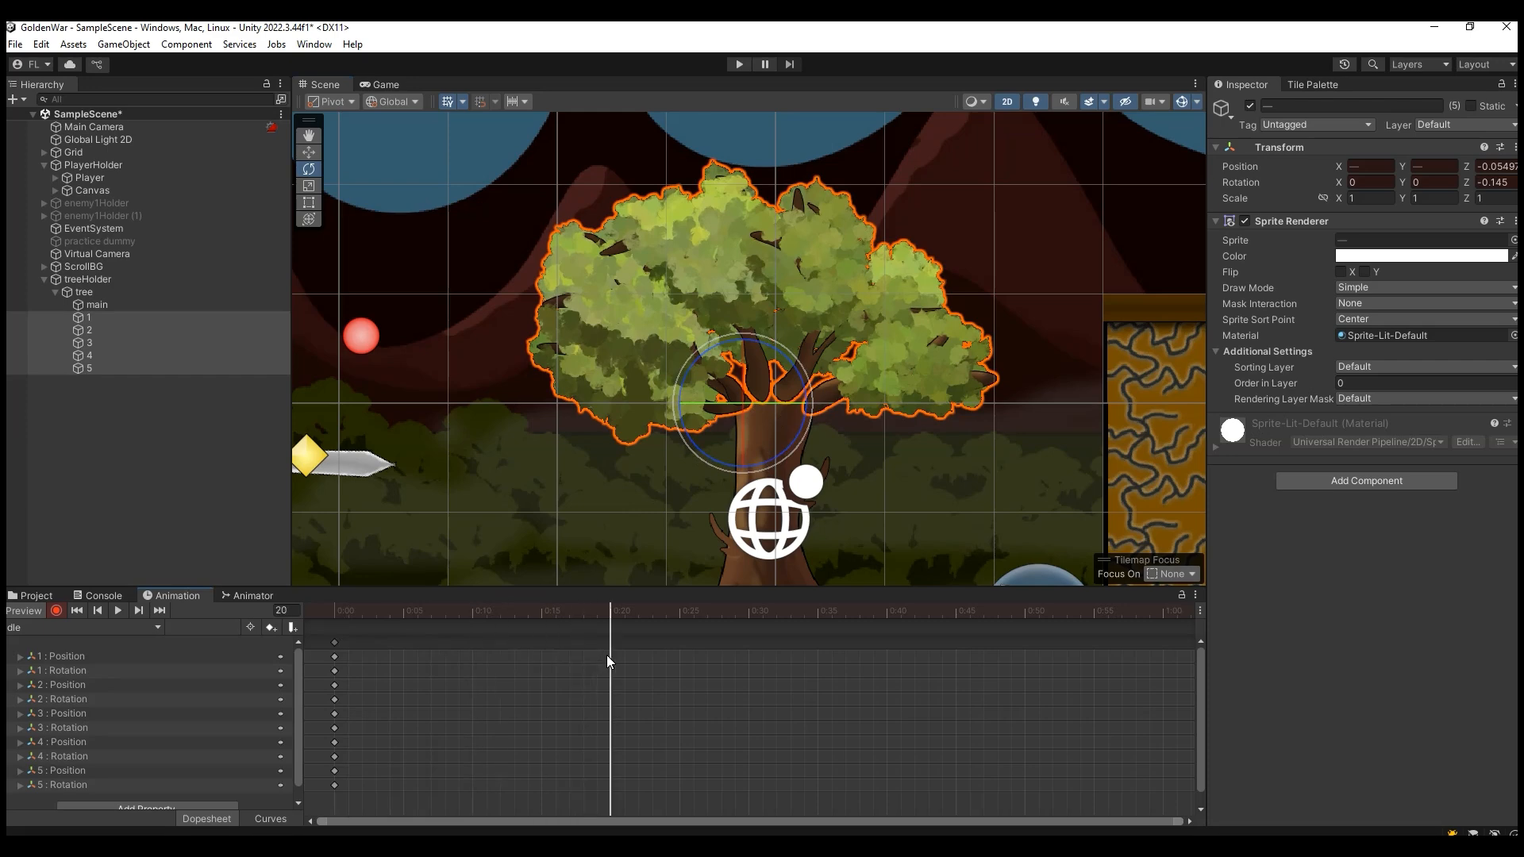
pyautogui.click(160, 321)
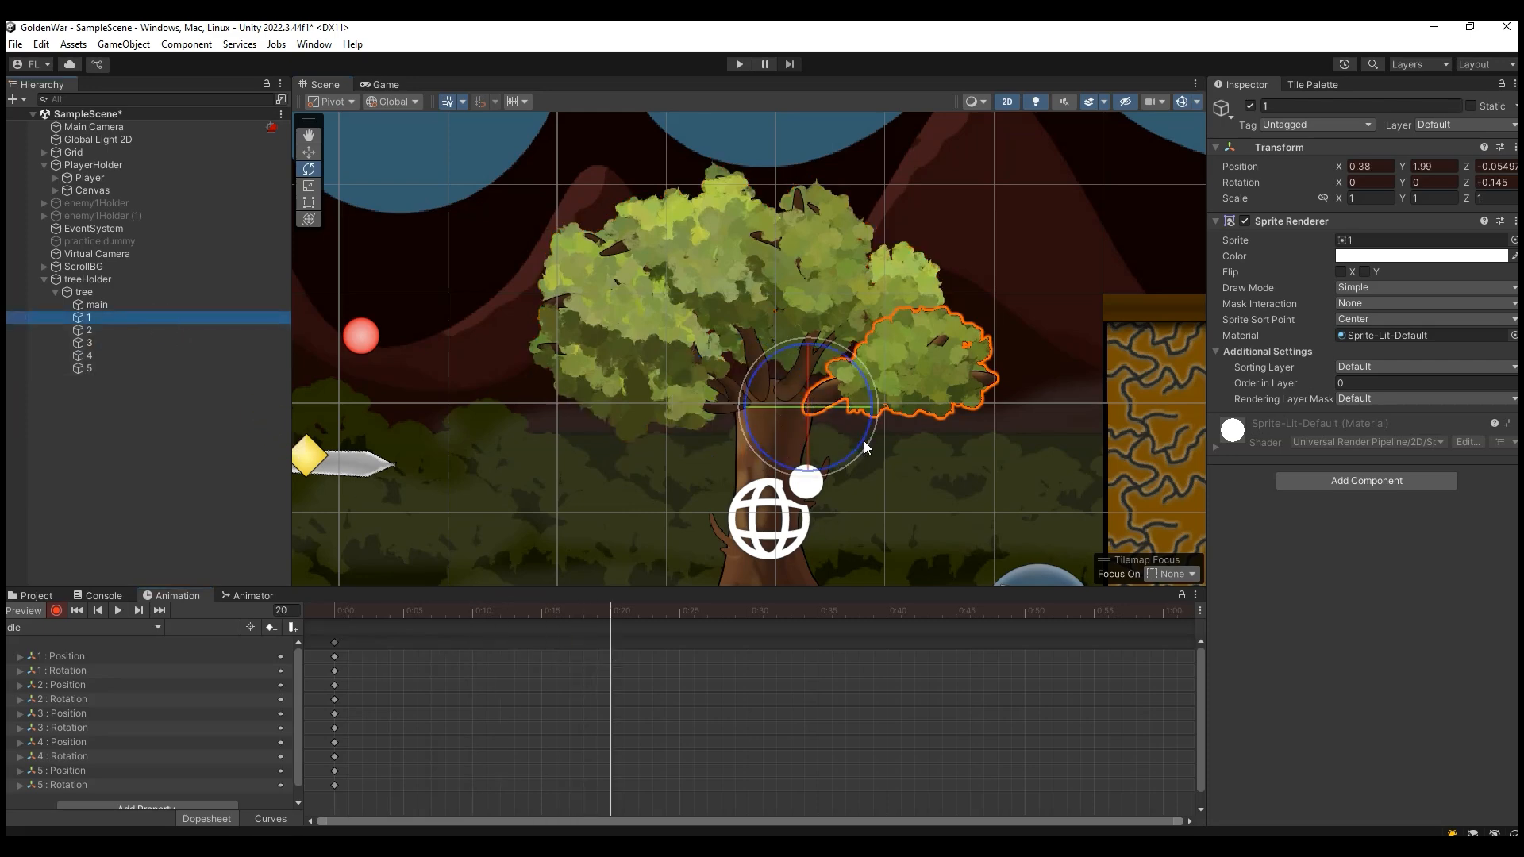
pyautogui.keyDown('shift'); pyautogui.click(108, 367); pyautogui.keyUp('shift')
pyautogui.moveTo(799, 435); pyautogui.dragTo(790, 414)
pyautogui.moveTo(623, 609); pyautogui.dragTo(527, 615)
pyautogui.click(609, 671)
# Key the Z rotation of branches 1 to 5 at about 1.07 on frame 24 and -6.93 on frame 40, and preview the motion.
pyautogui.moveTo(607, 665); pyautogui.dragTo(665, 668)
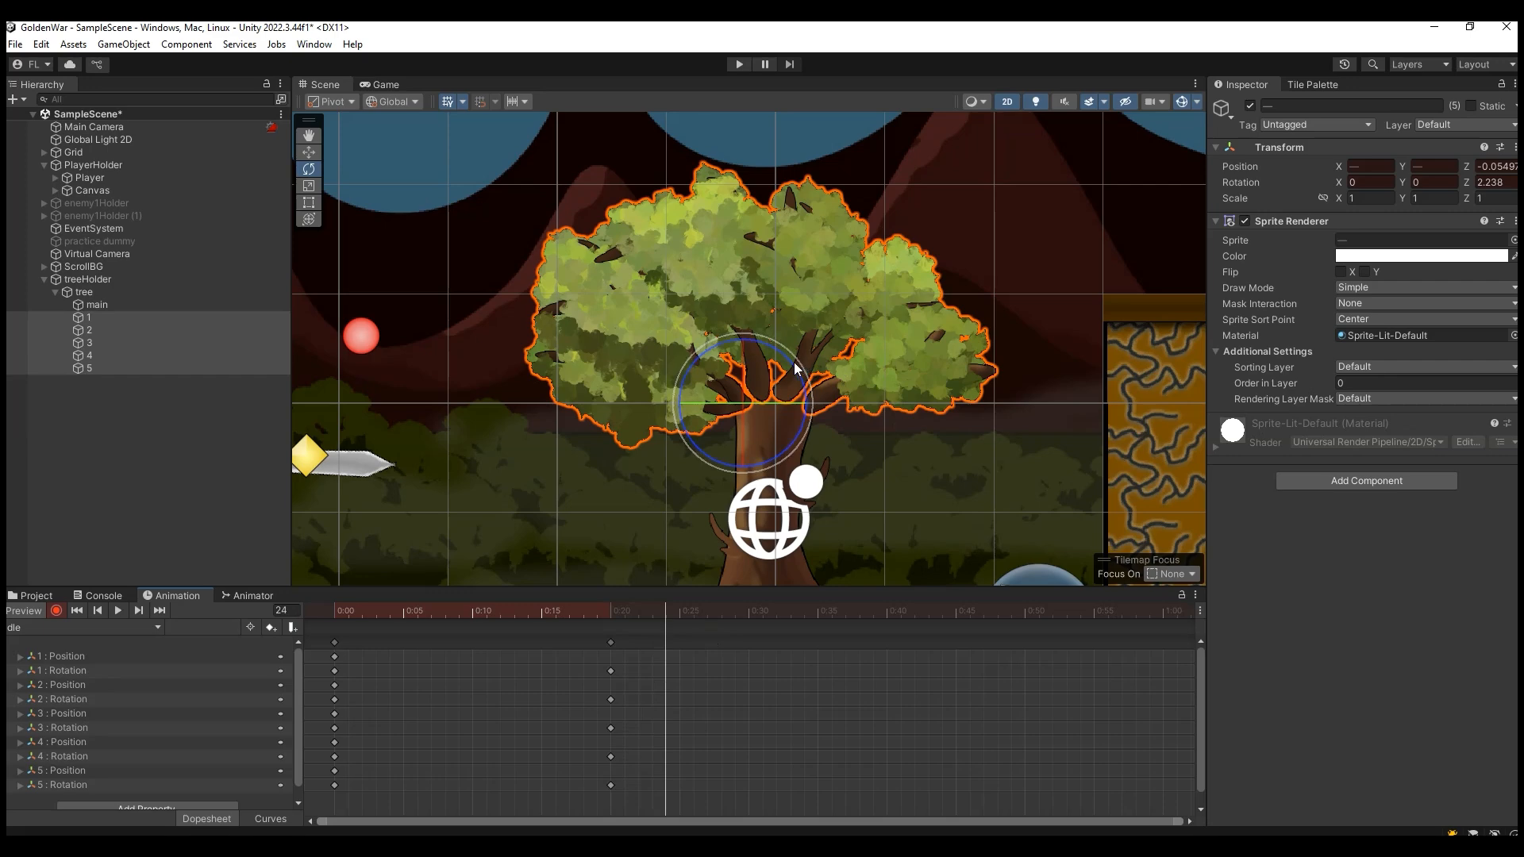
pyautogui.moveTo(801, 371); pyautogui.dragTo(794, 399)
pyautogui.moveTo(665, 617); pyautogui.dragTo(880, 635)
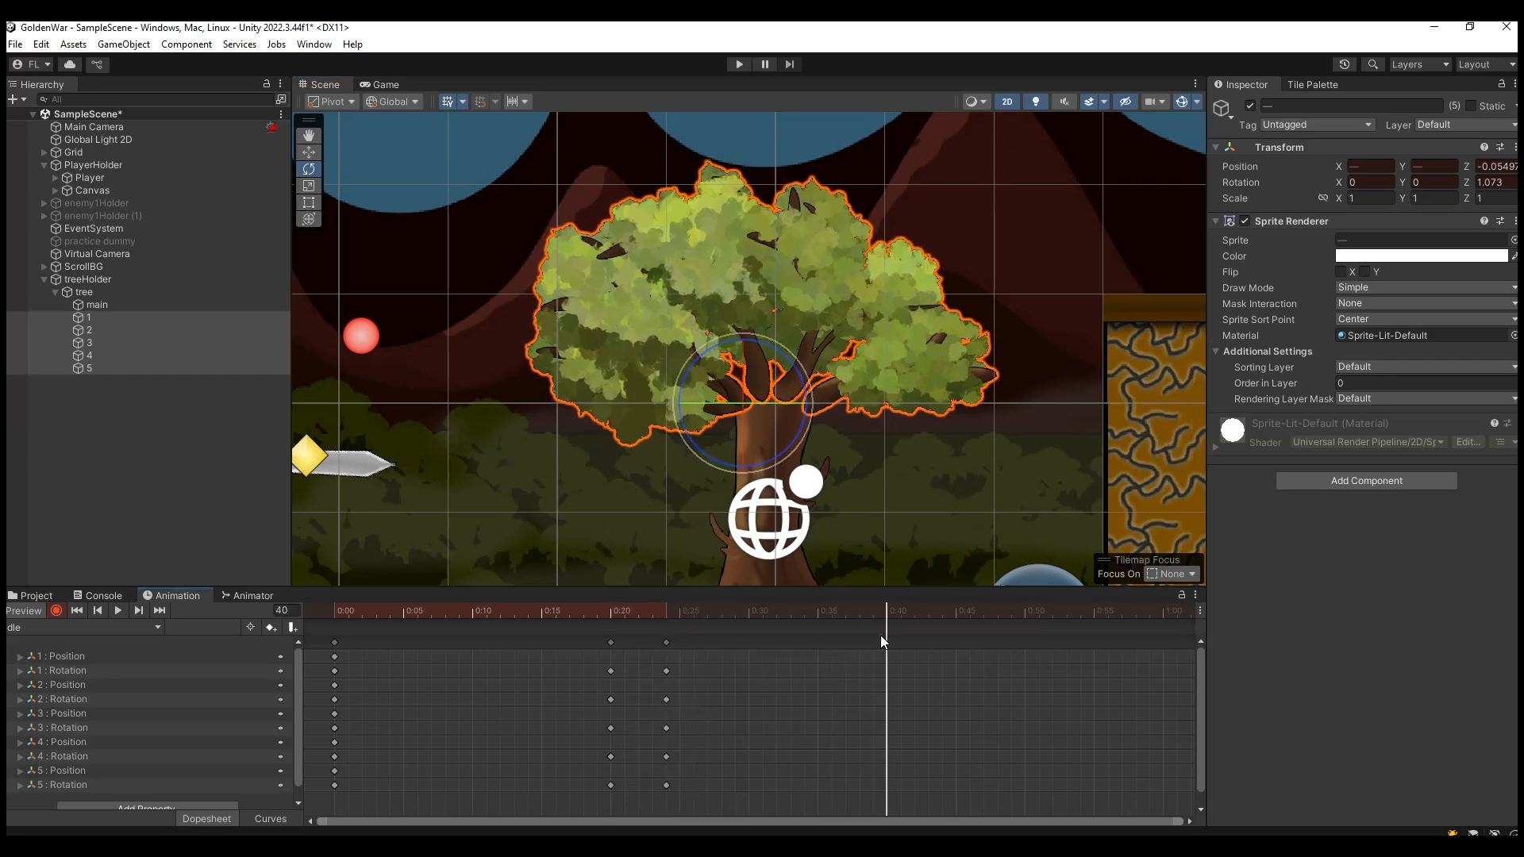
pyautogui.moveTo(788, 352); pyautogui.dragTo(799, 364)
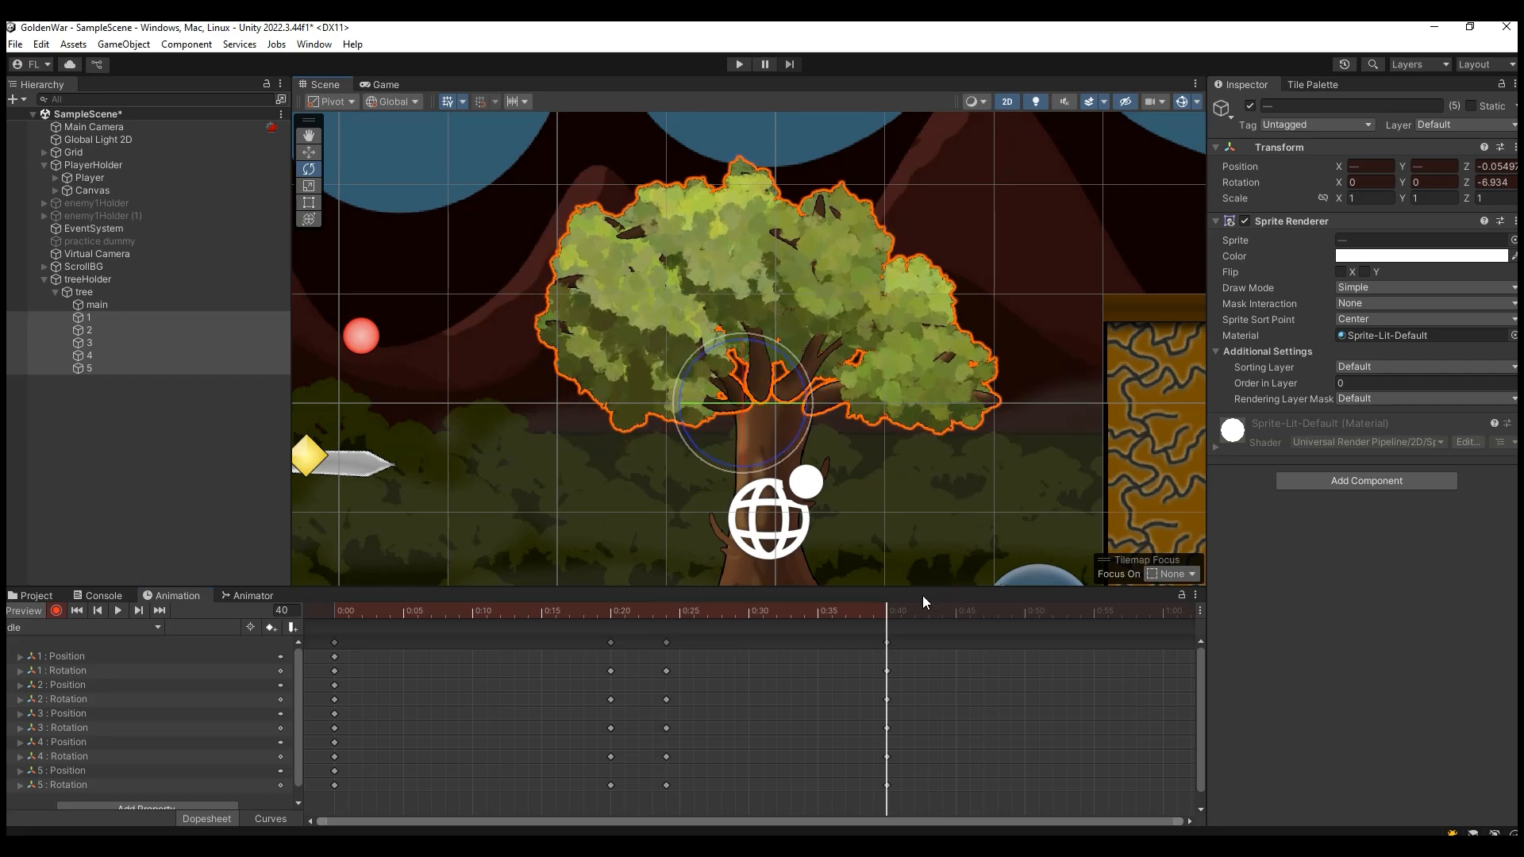
pyautogui.moveTo(878, 616); pyautogui.dragTo(327, 636)
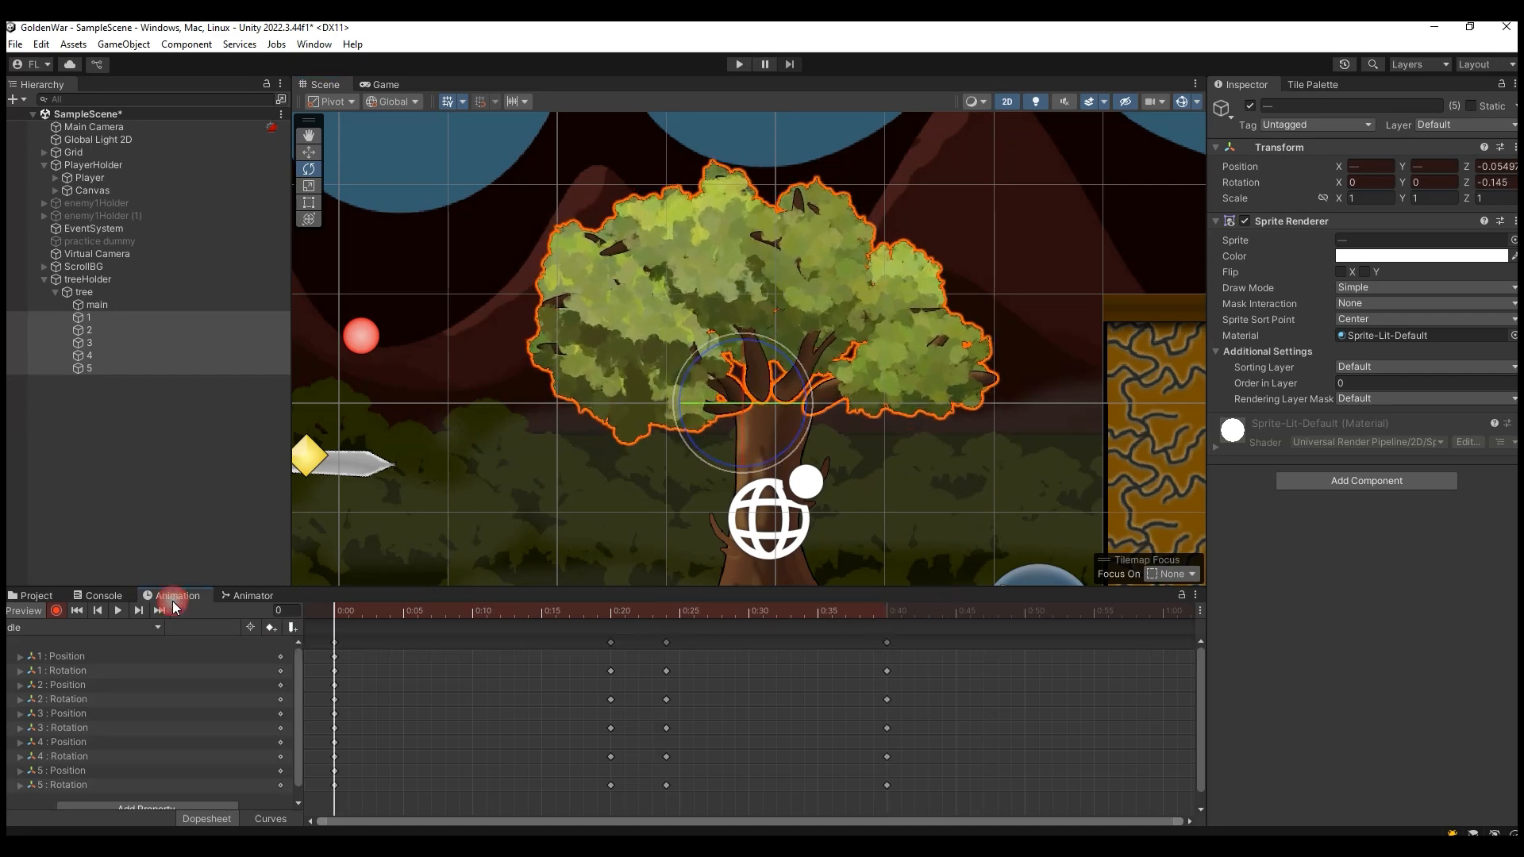
pyautogui.click(126, 612)
pyautogui.click(126, 611)
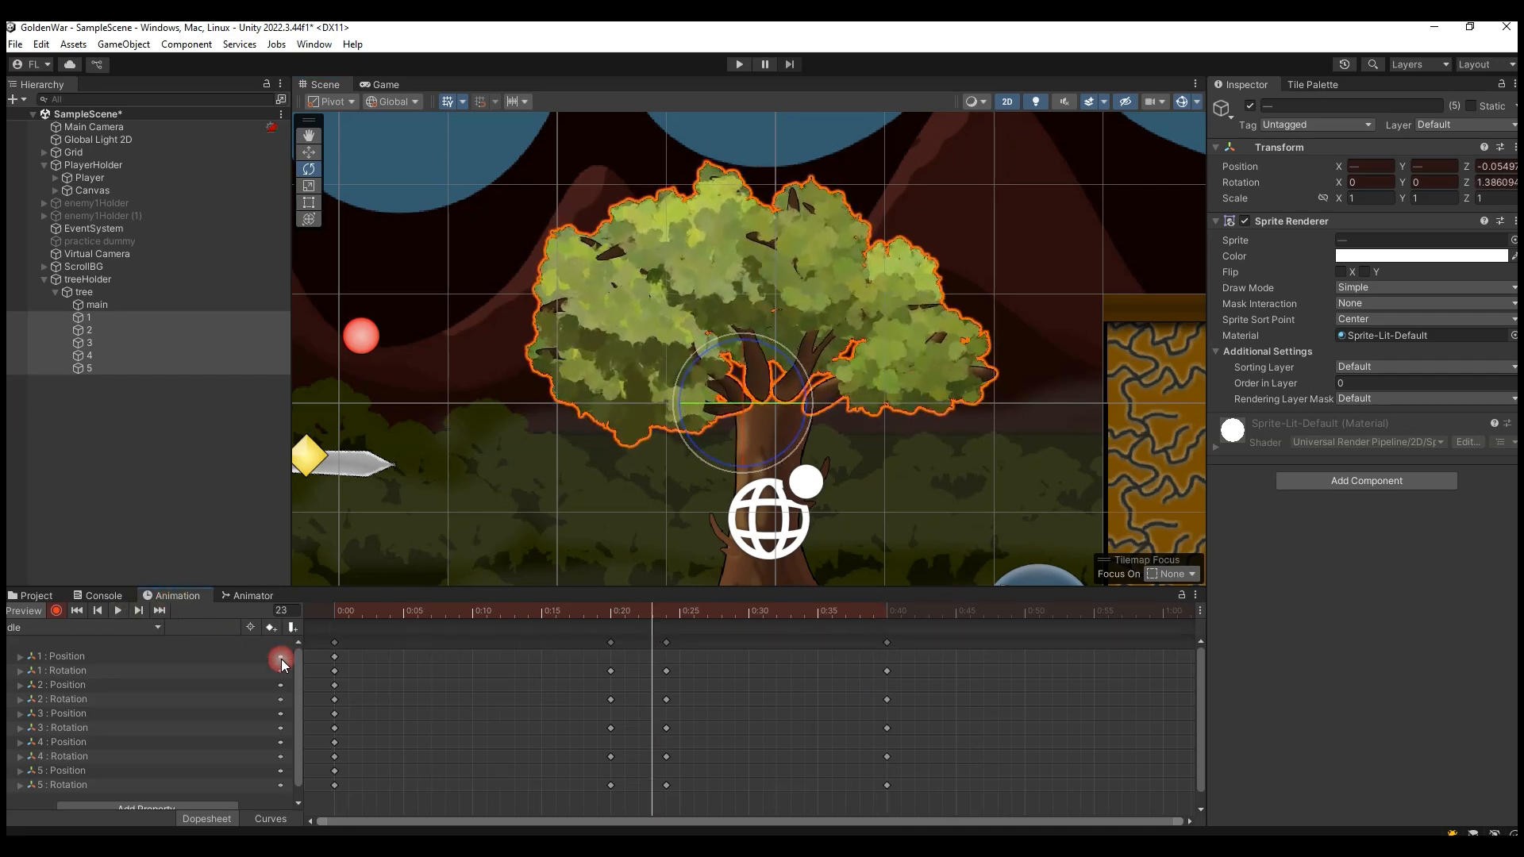
# Copy the starting keyframes of all branches to frame 55 and play the idle clip.
pyautogui.moveTo(355, 646); pyautogui.dragTo(330, 799)
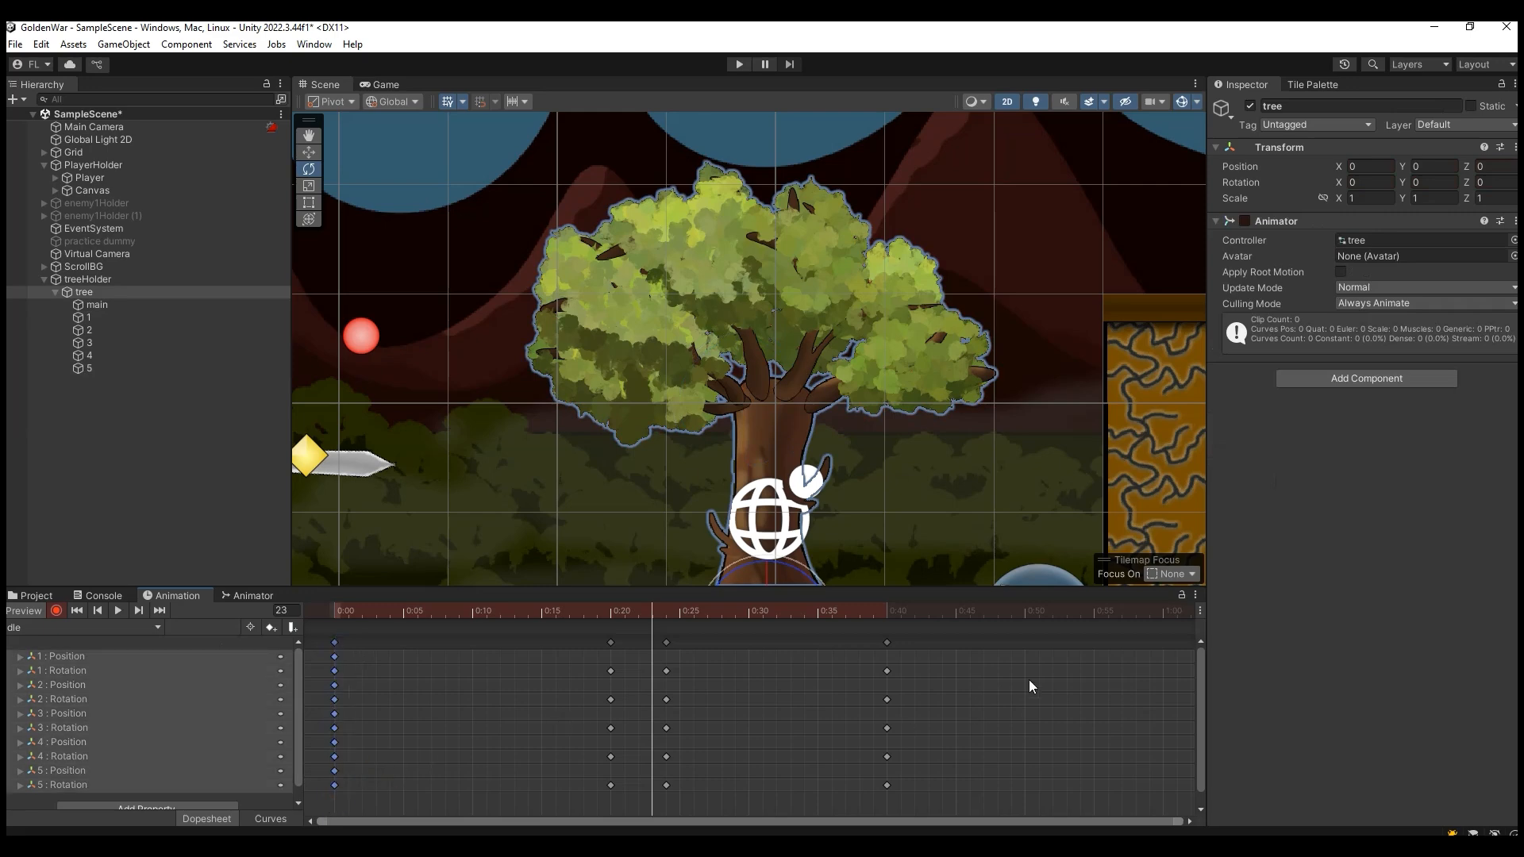
pyautogui.click(1091, 617)
pyautogui.hotkey('ctrl', 'v')
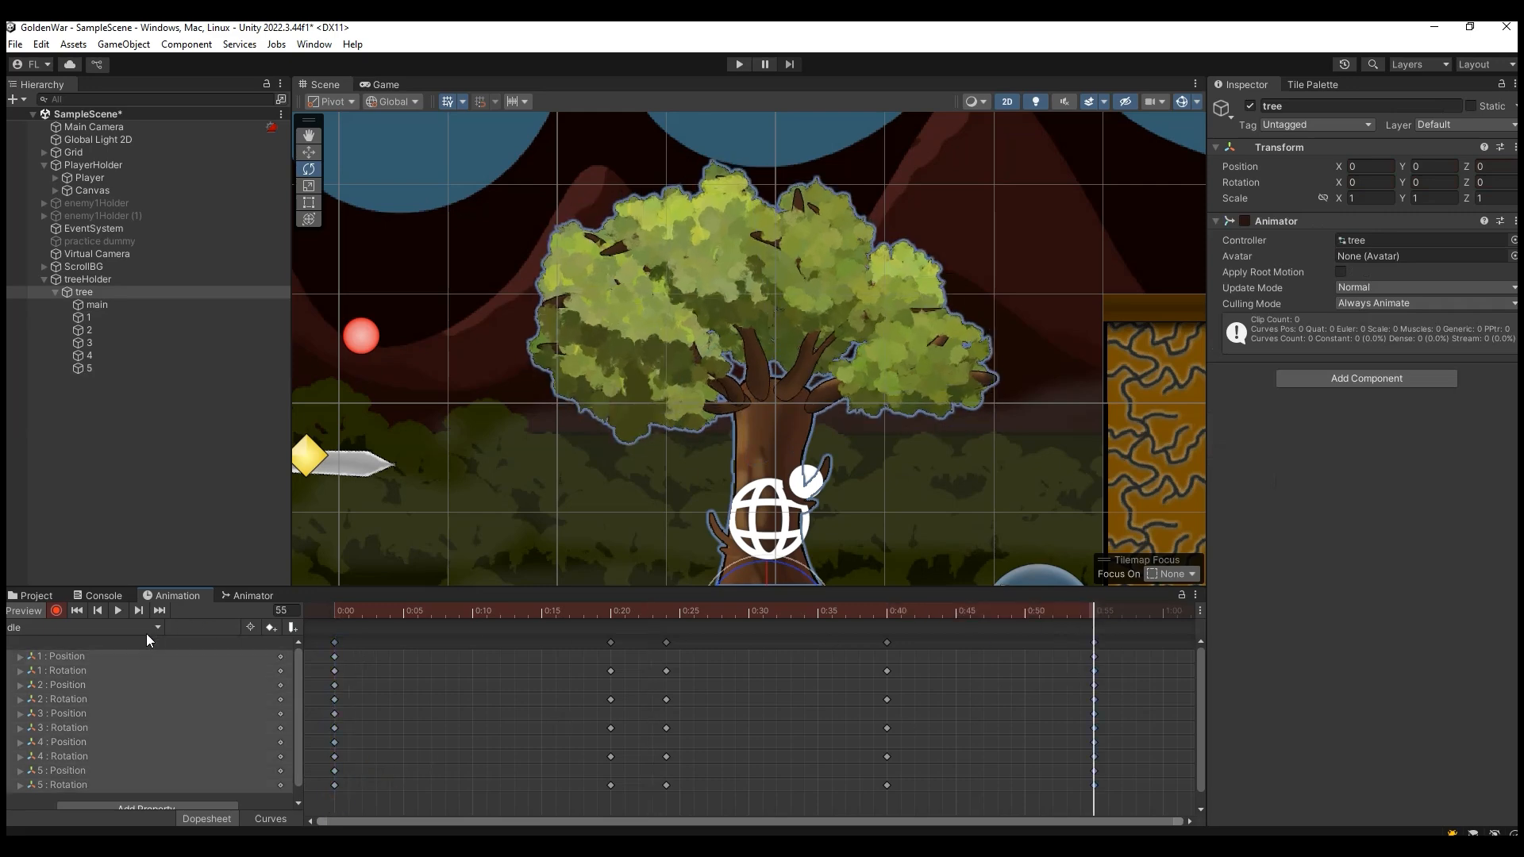
pyautogui.click(118, 610)
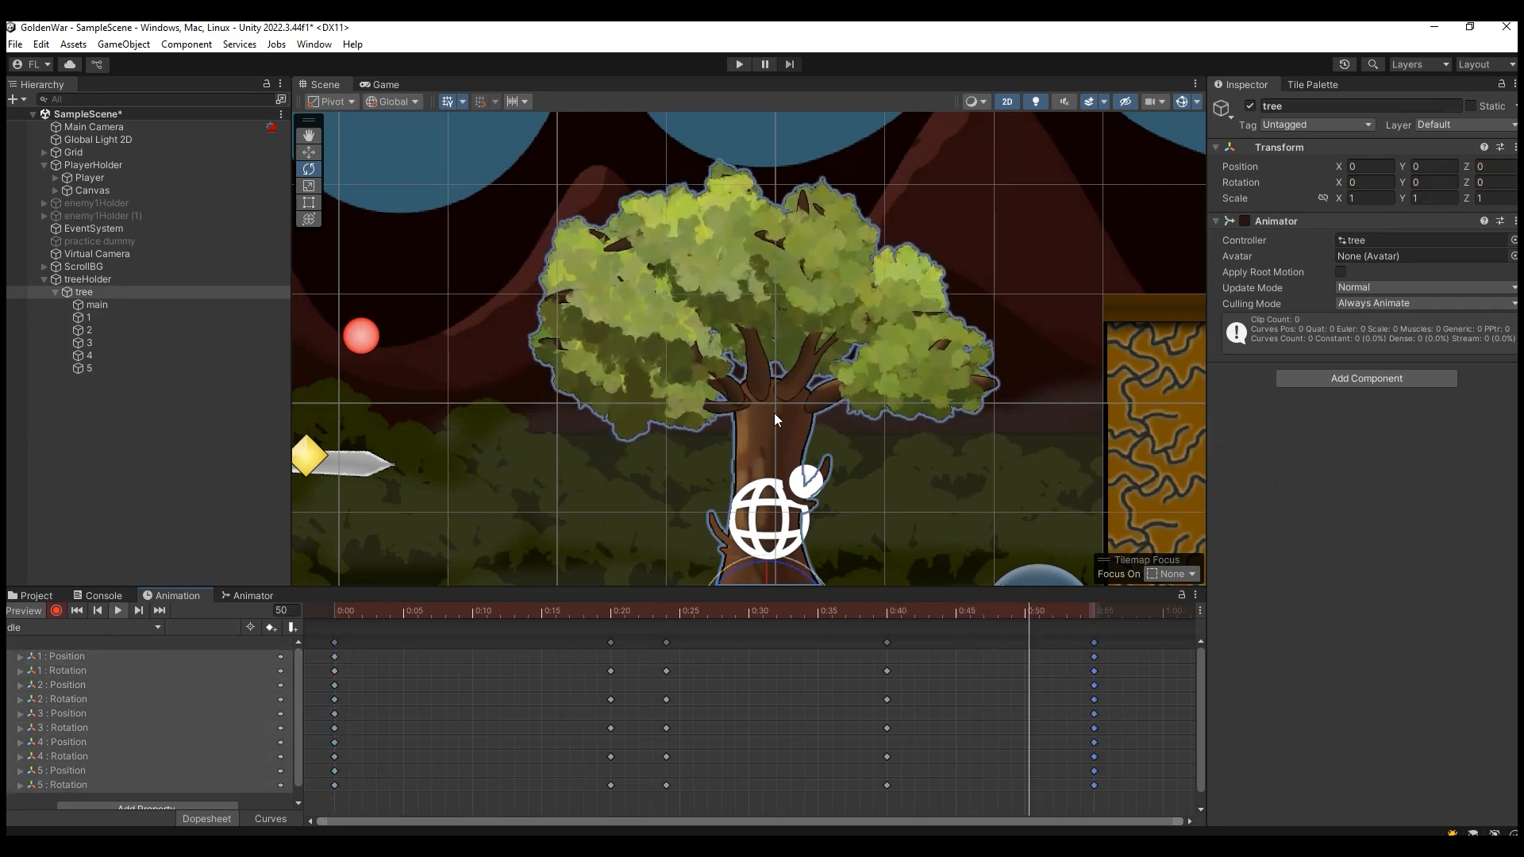
# Slow the idle clip by stretching all its keyframes to end just past 2:20, checking the sway in the Game view.
pyautogui.scroll(-5, 541, 653)
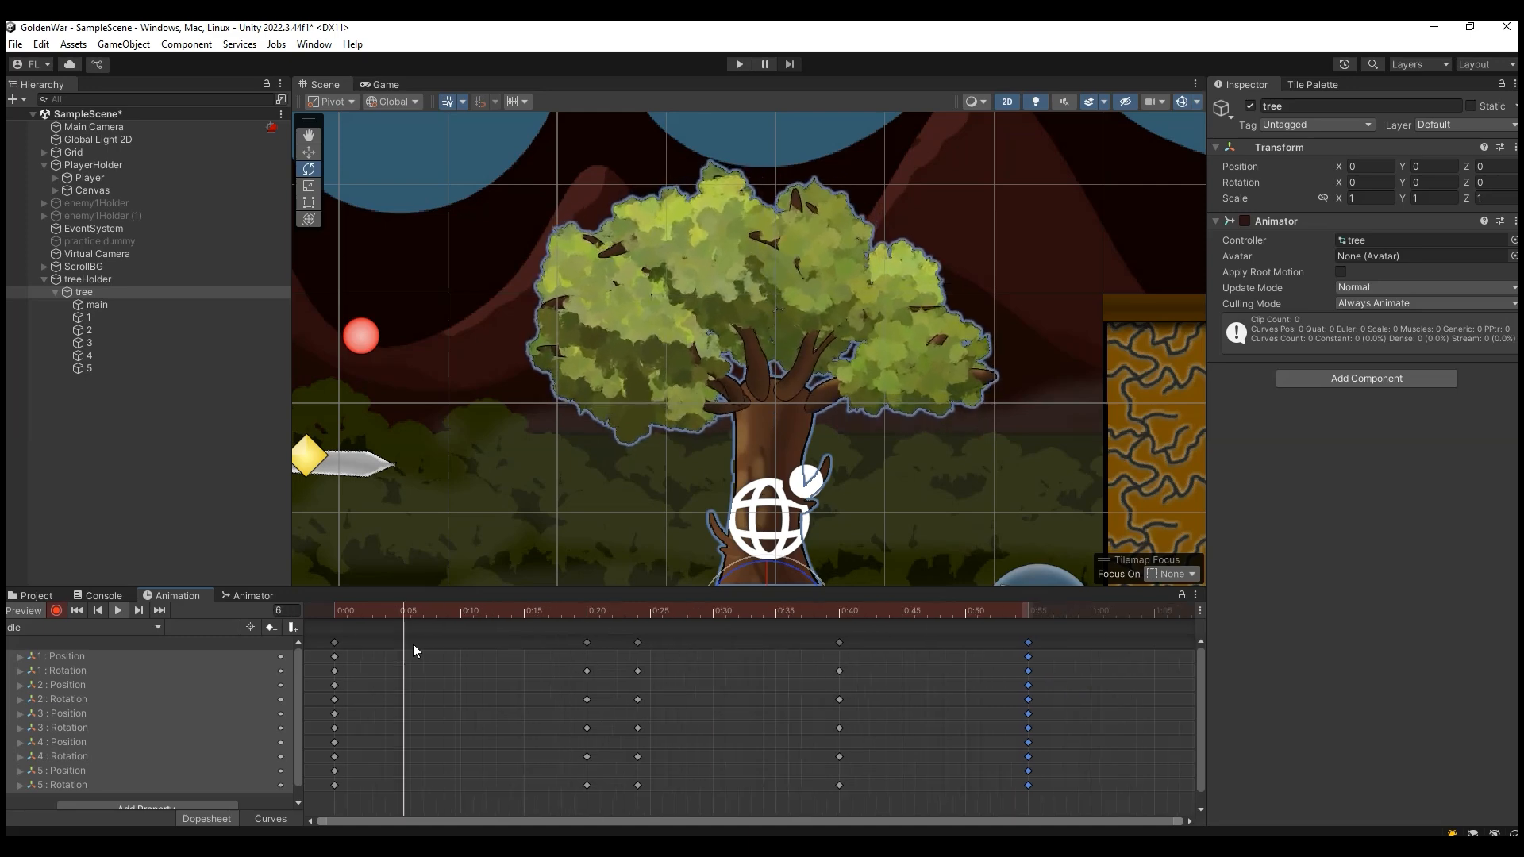
pyautogui.scroll(-4, 554, 665)
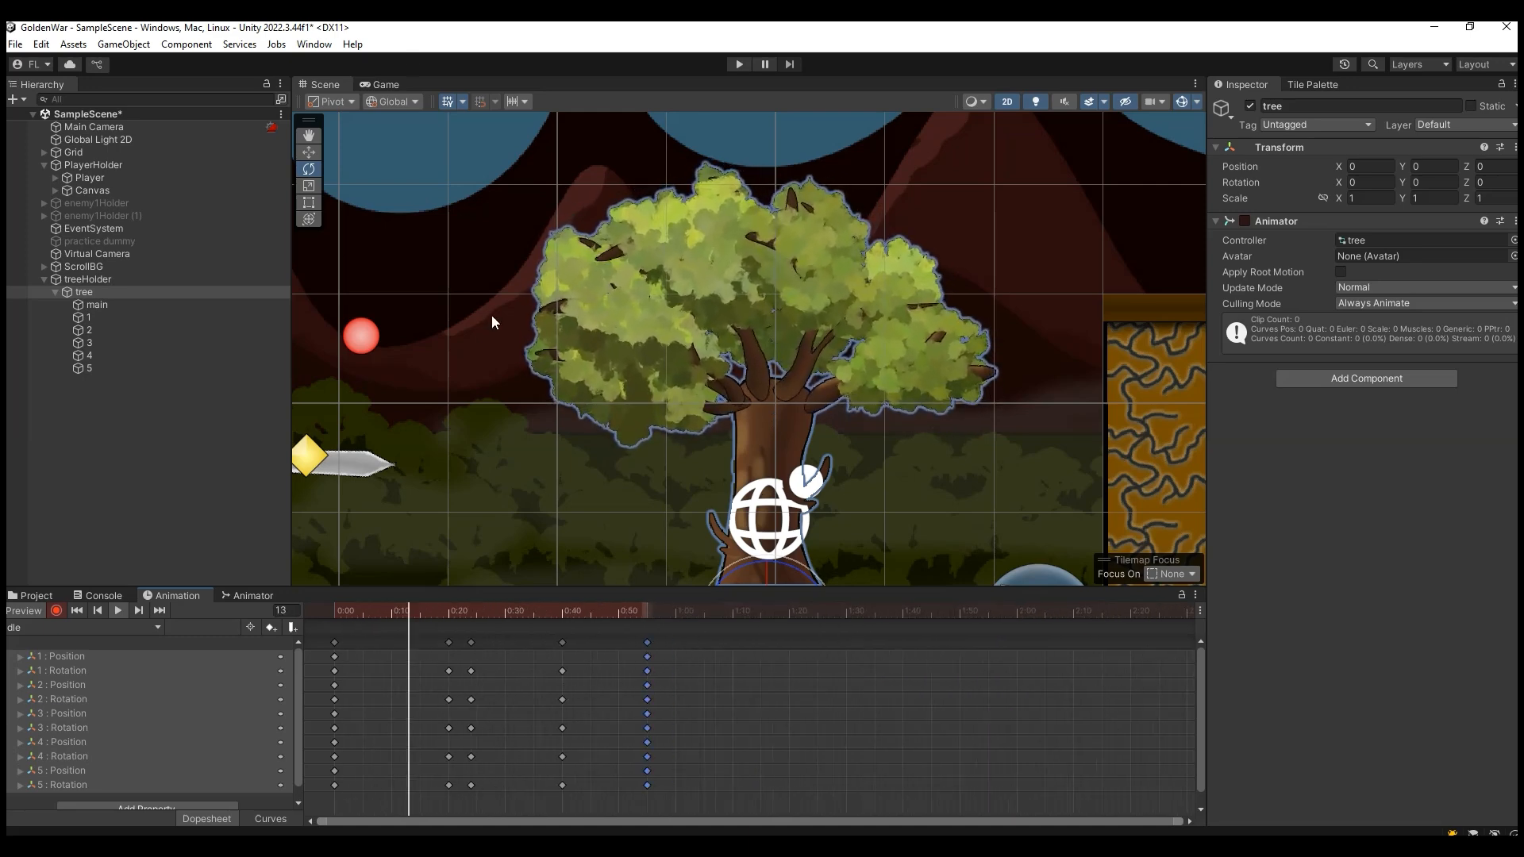
pyautogui.click(382, 84)
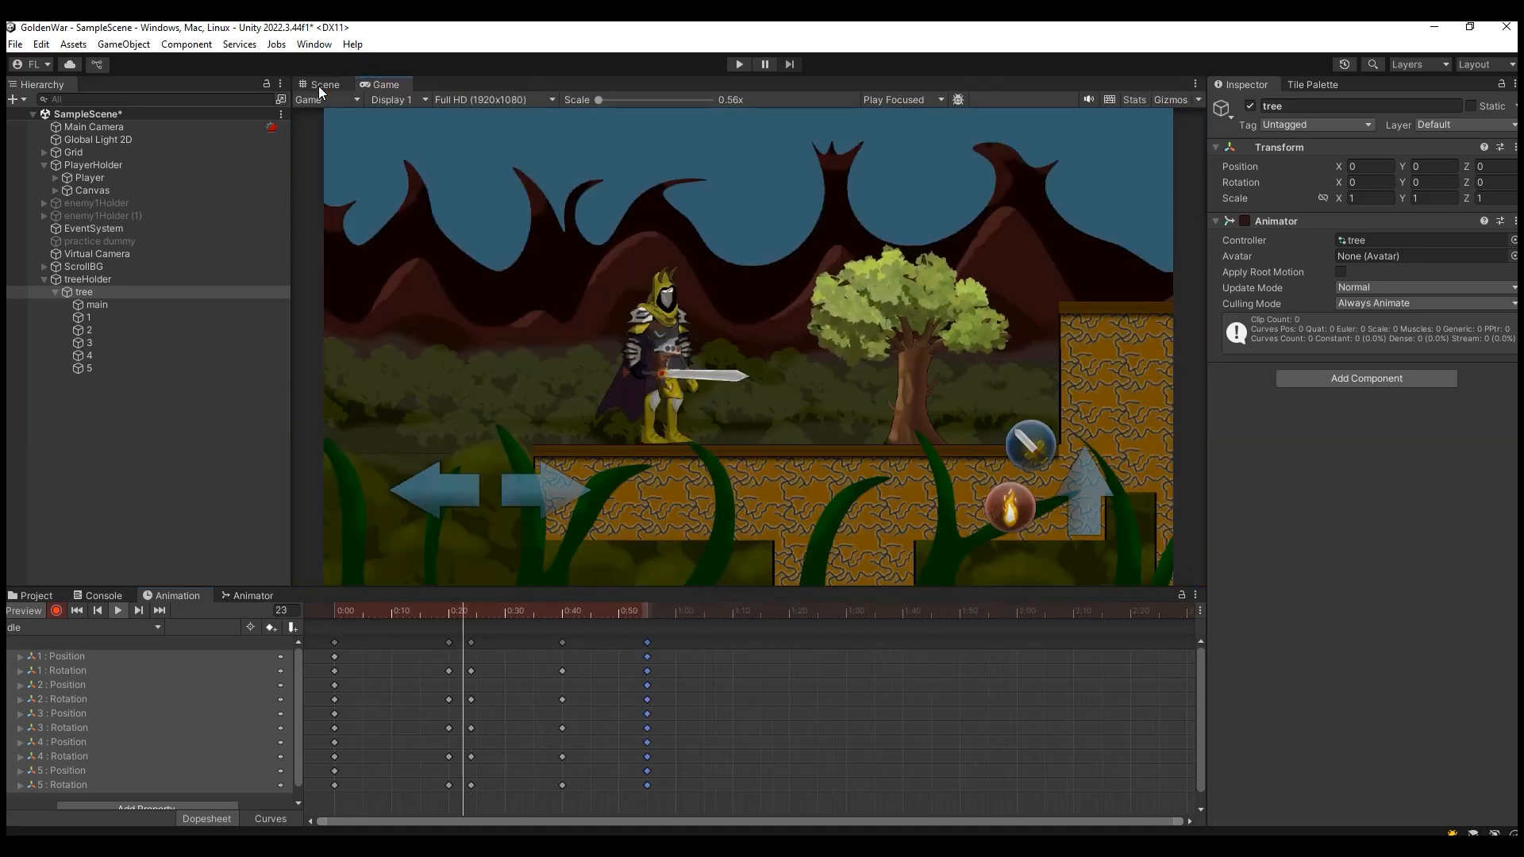
pyautogui.click(318, 84)
pyautogui.scroll(-4, 588, 694)
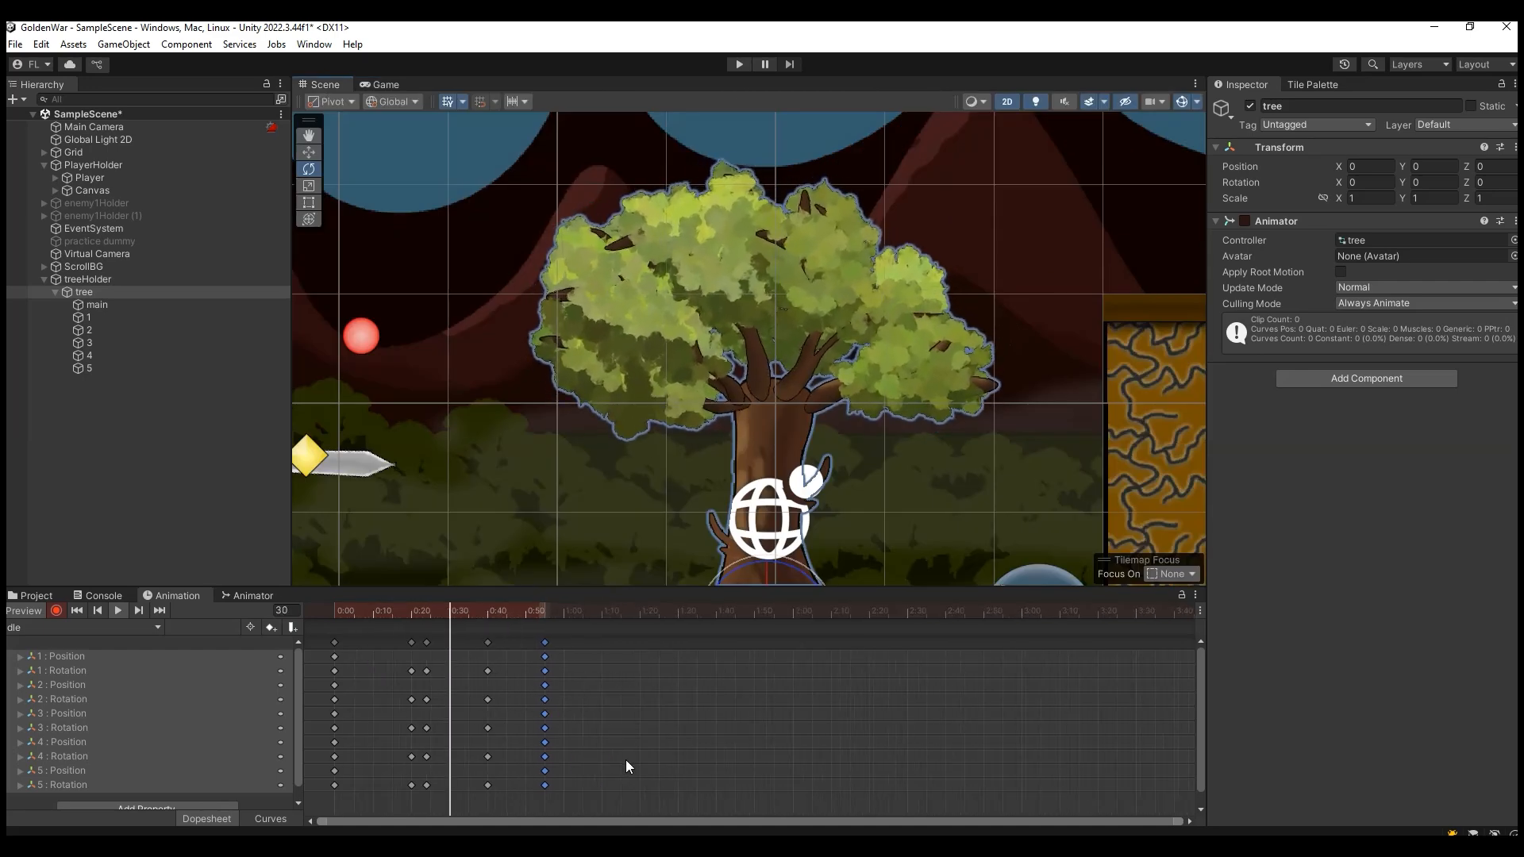
pyautogui.moveTo(589, 797); pyautogui.dragTo(327, 647)
pyautogui.moveTo(558, 713); pyautogui.dragTo(903, 713)
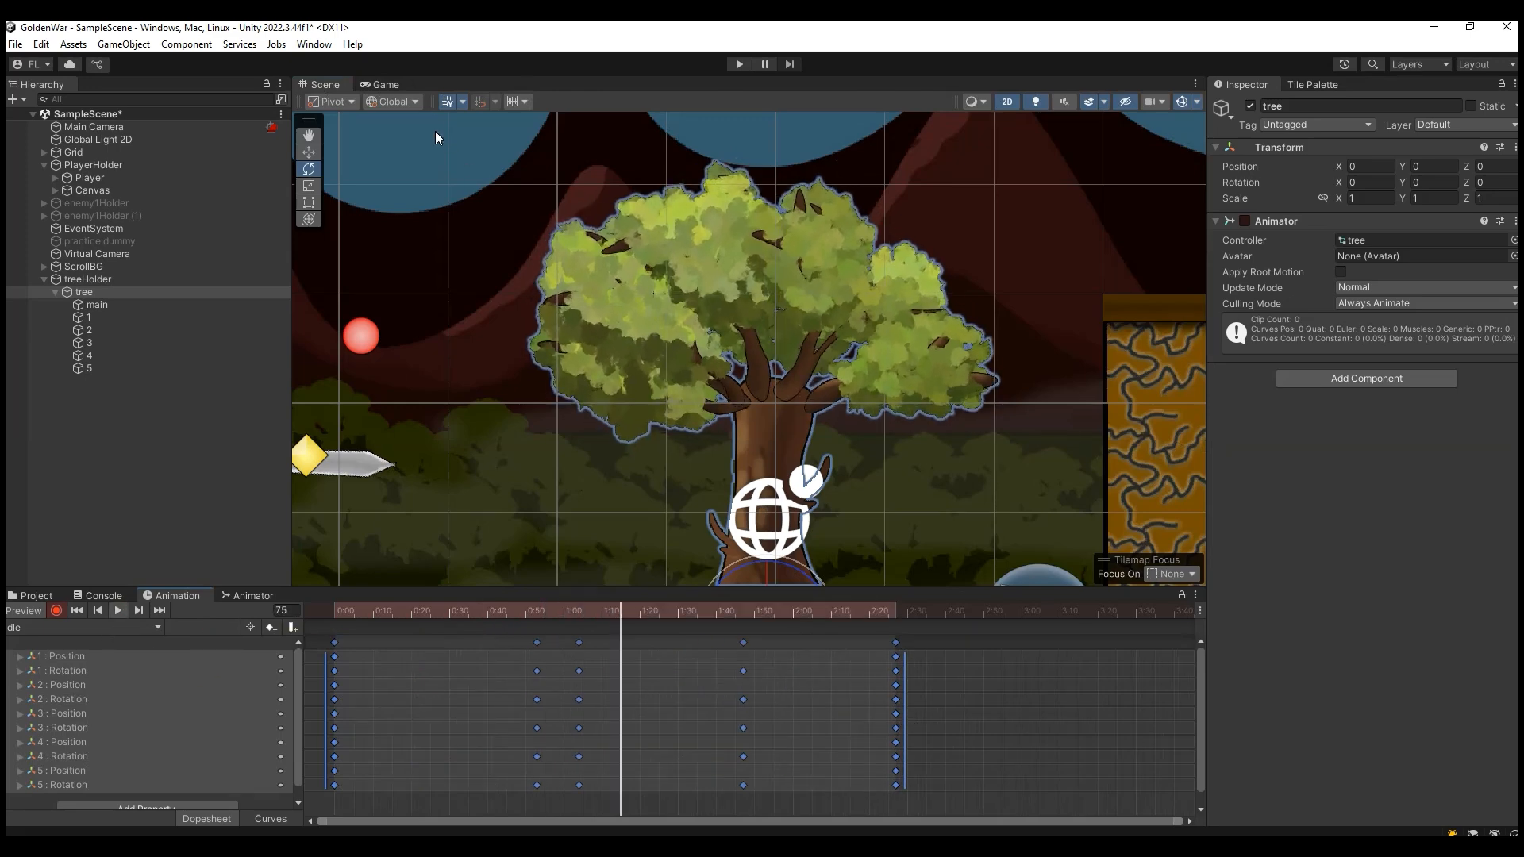
pyautogui.click(392, 84)
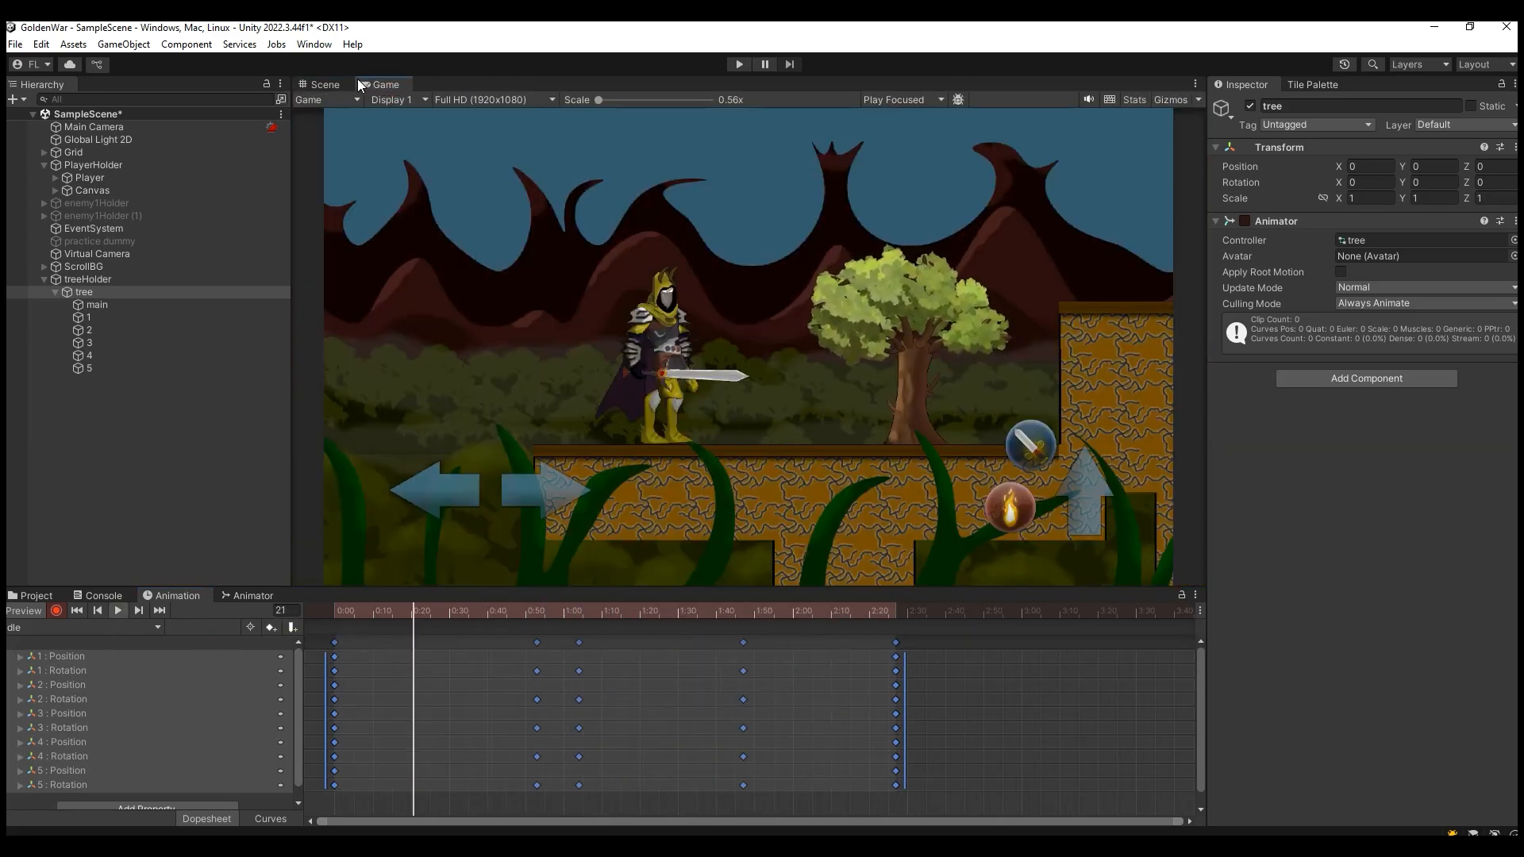
pyautogui.click(327, 84)
# Set the tangents of all the idle clip's keyframes to Free Smooth and review the playback in the Scene and Game views.
pyautogui.rightClick(635, 663)
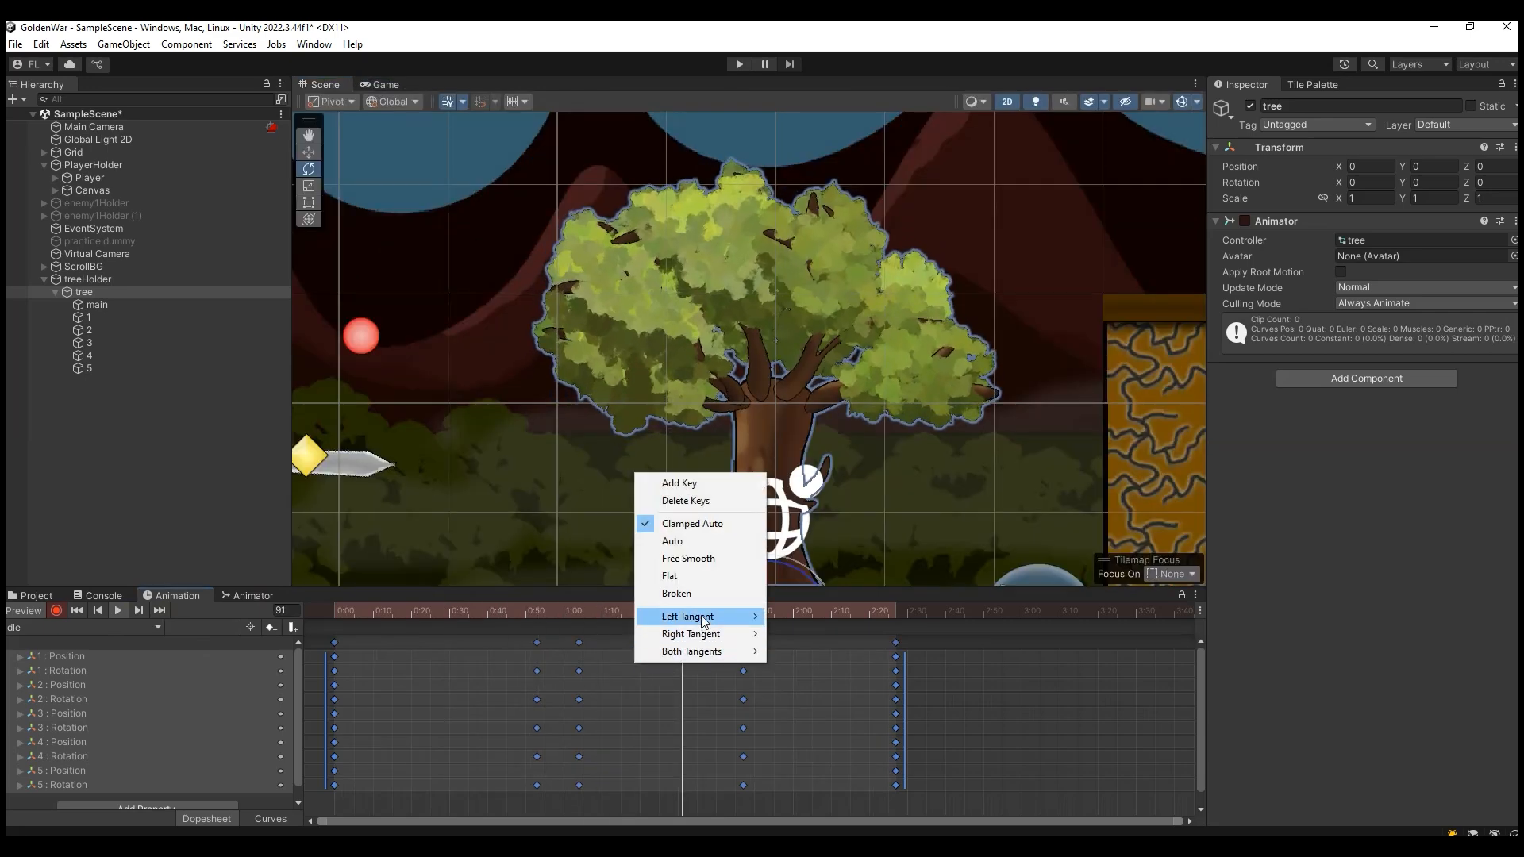
pyautogui.click(717, 559)
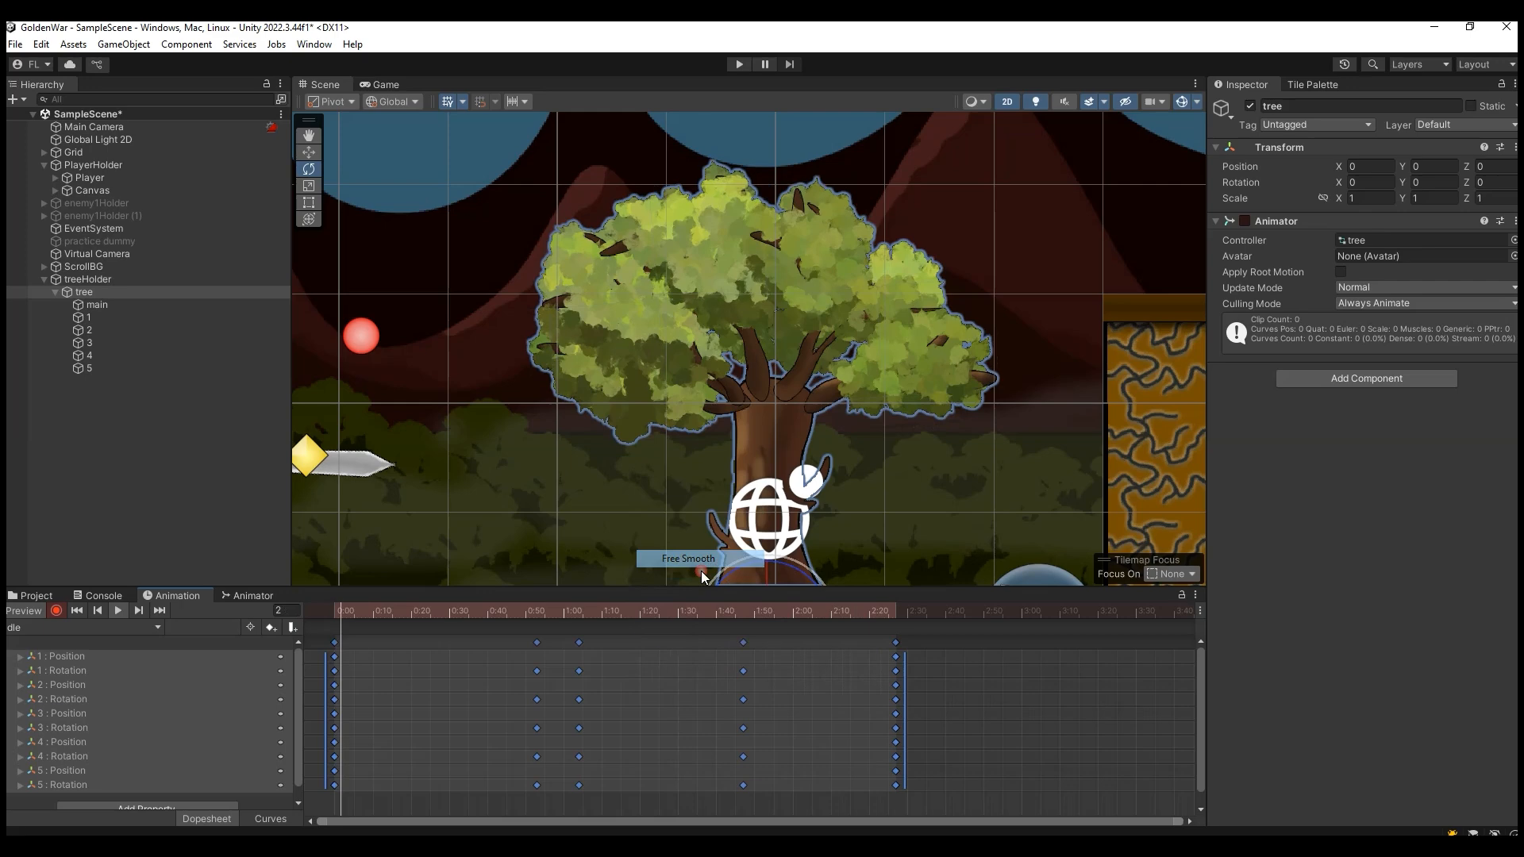
pyautogui.press('space')
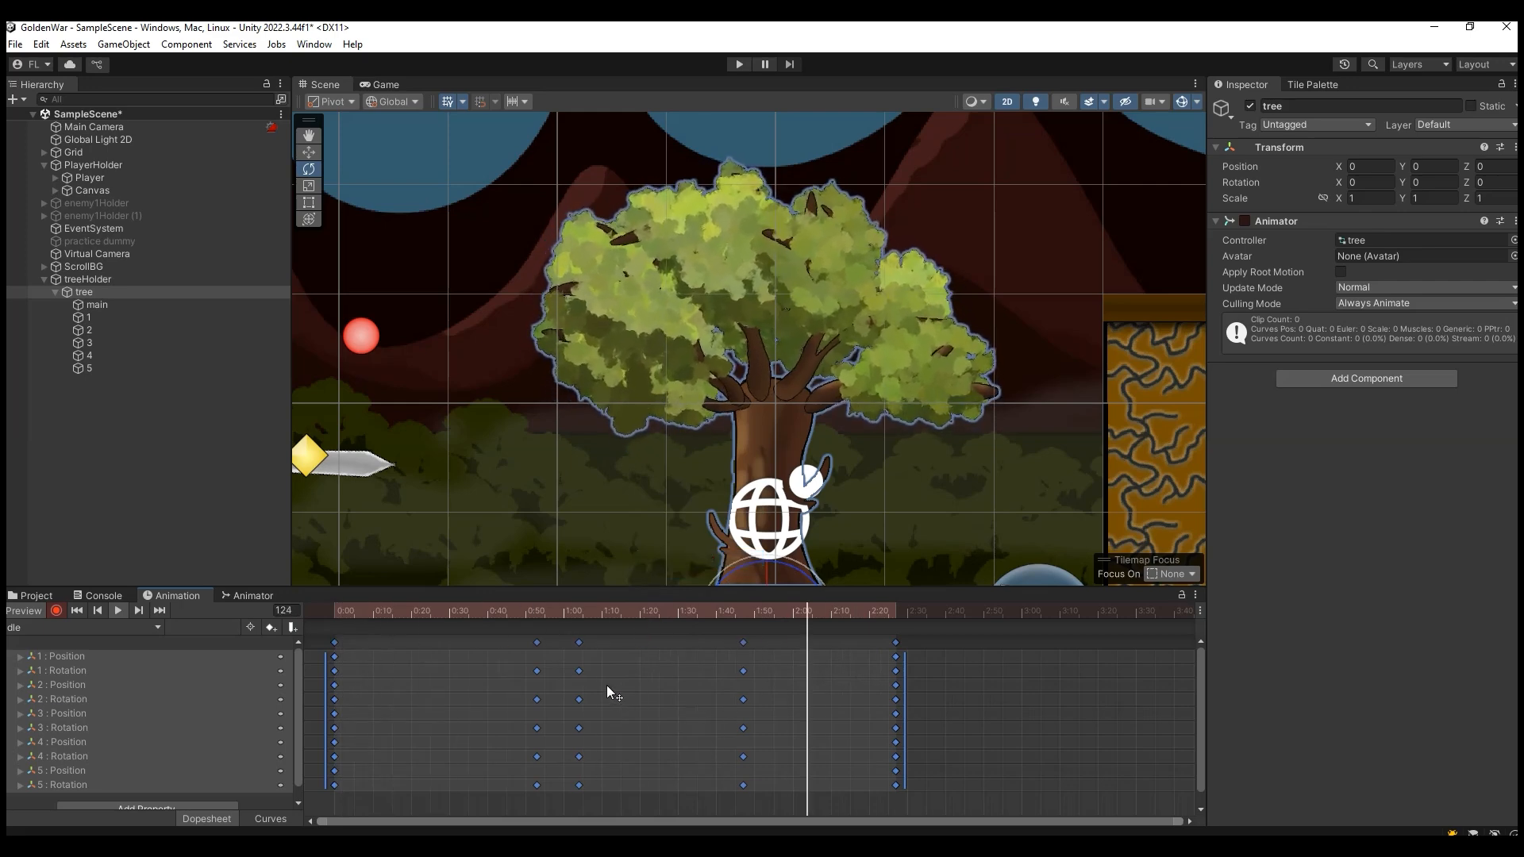
pyautogui.click(366, 85)
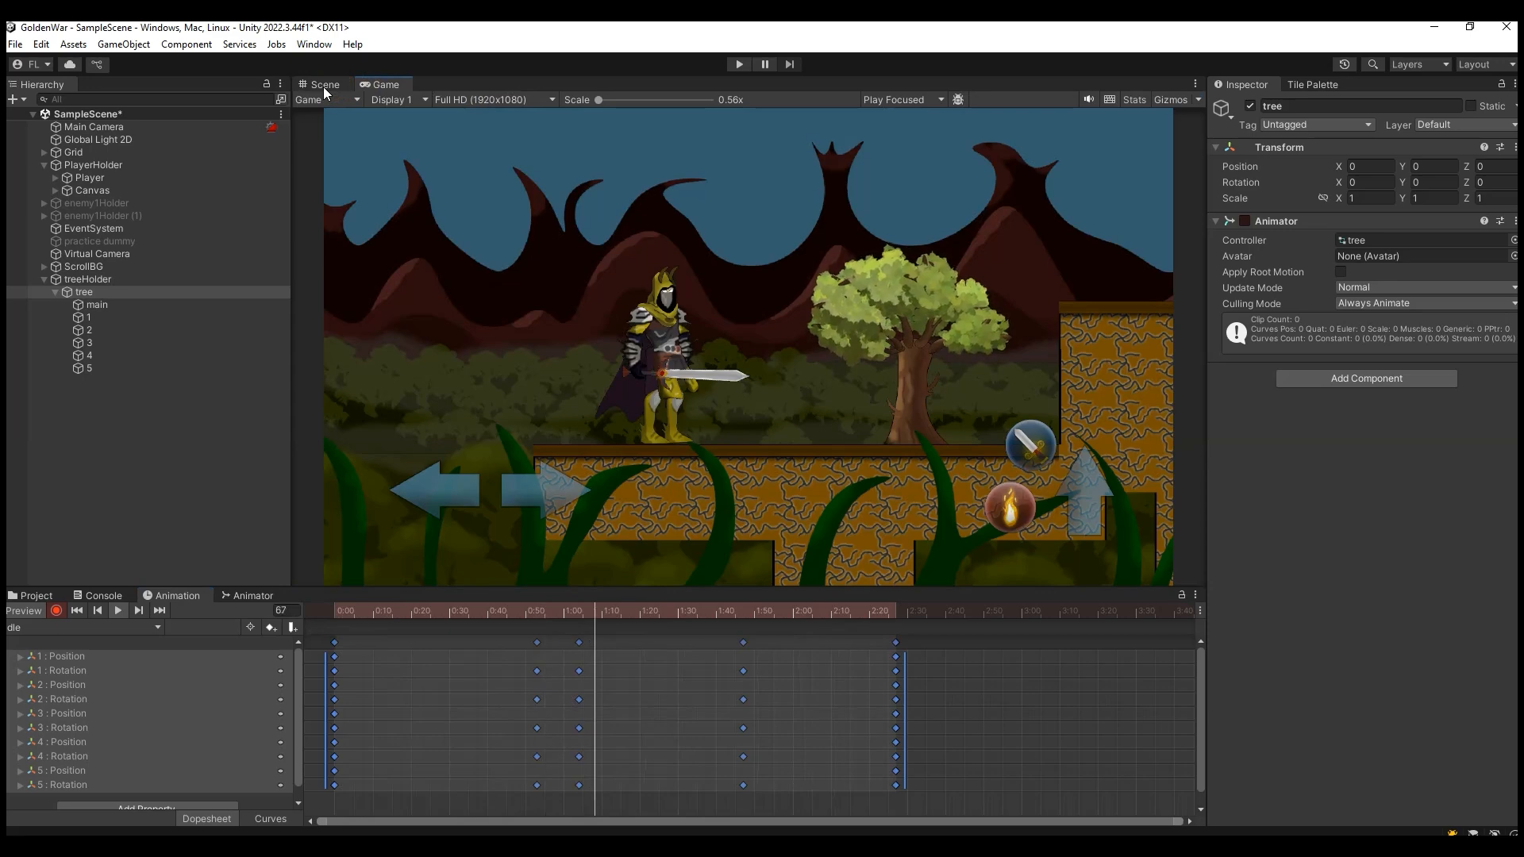
pyautogui.click(323, 87)
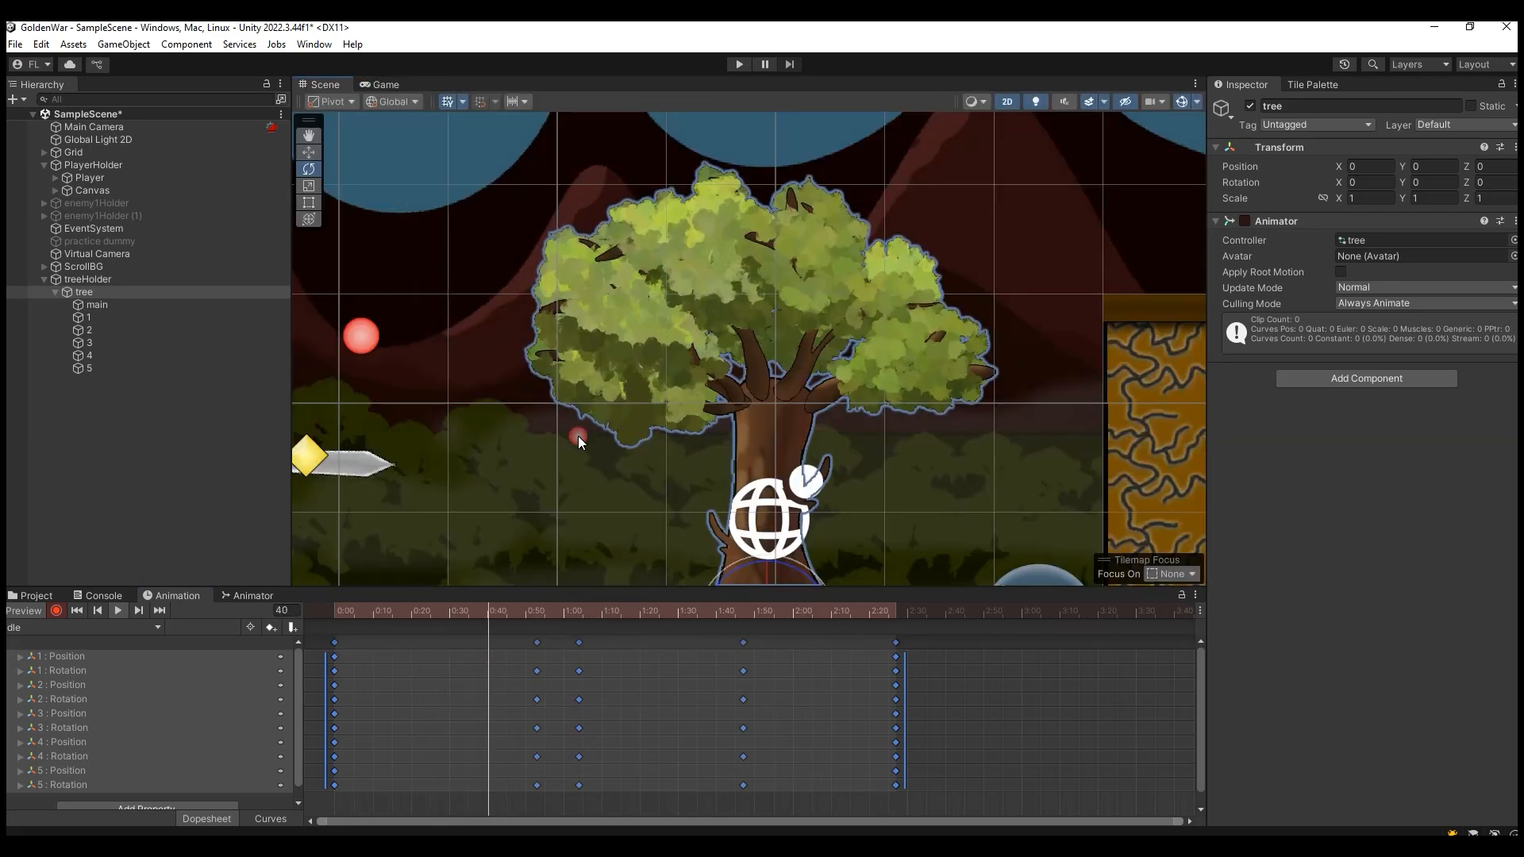
# Stop recording the idle clip, collapse the tree object in the hierarchy and select treeHolder.
pyautogui.moveTo(587, 607); pyautogui.dragTo(376, 608)
pyautogui.click(58, 611)
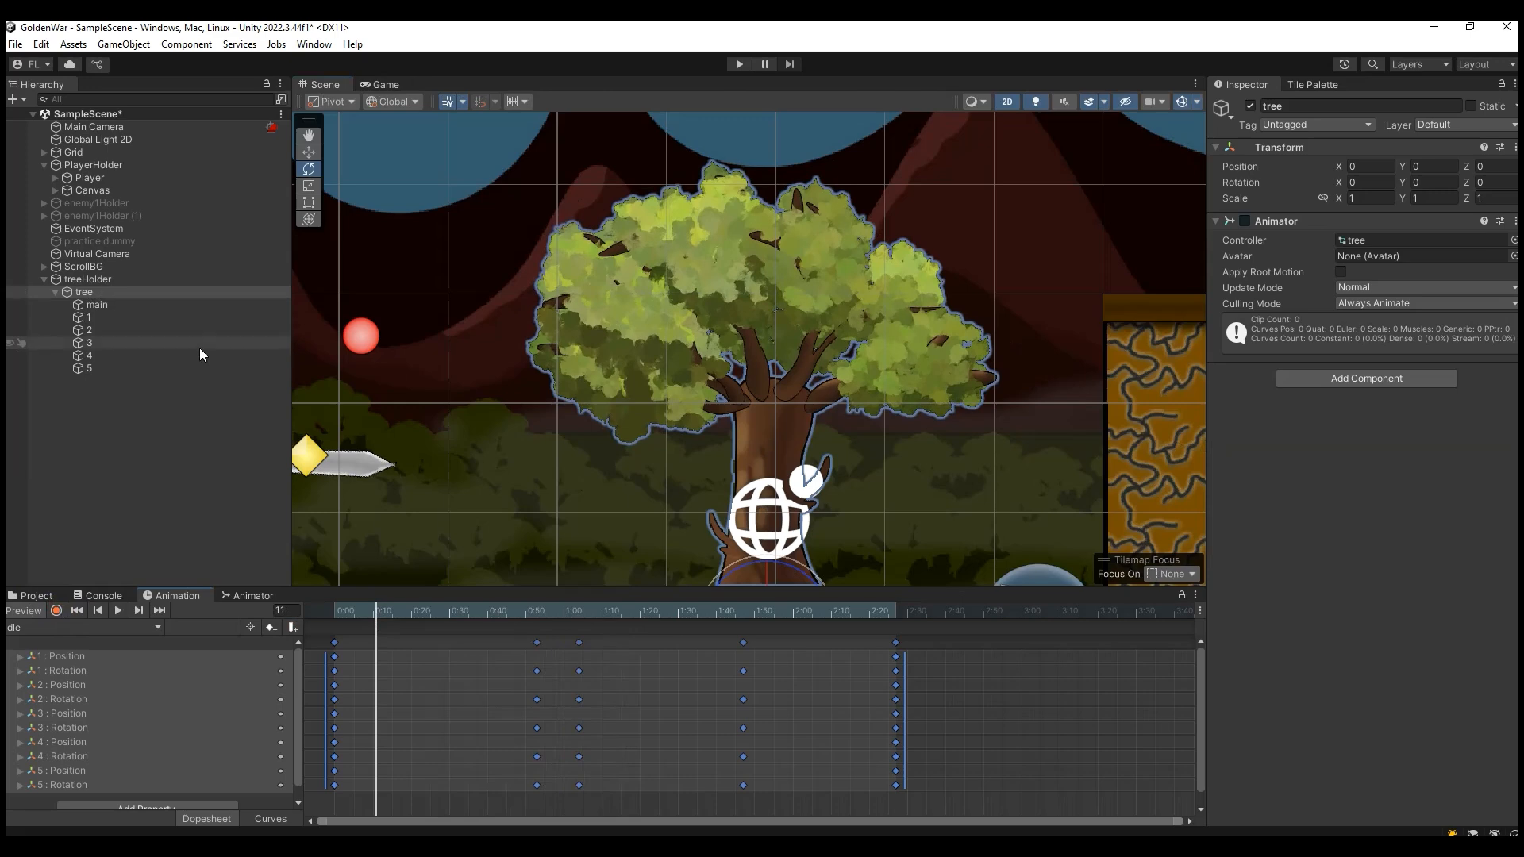
pyautogui.click(138, 292)
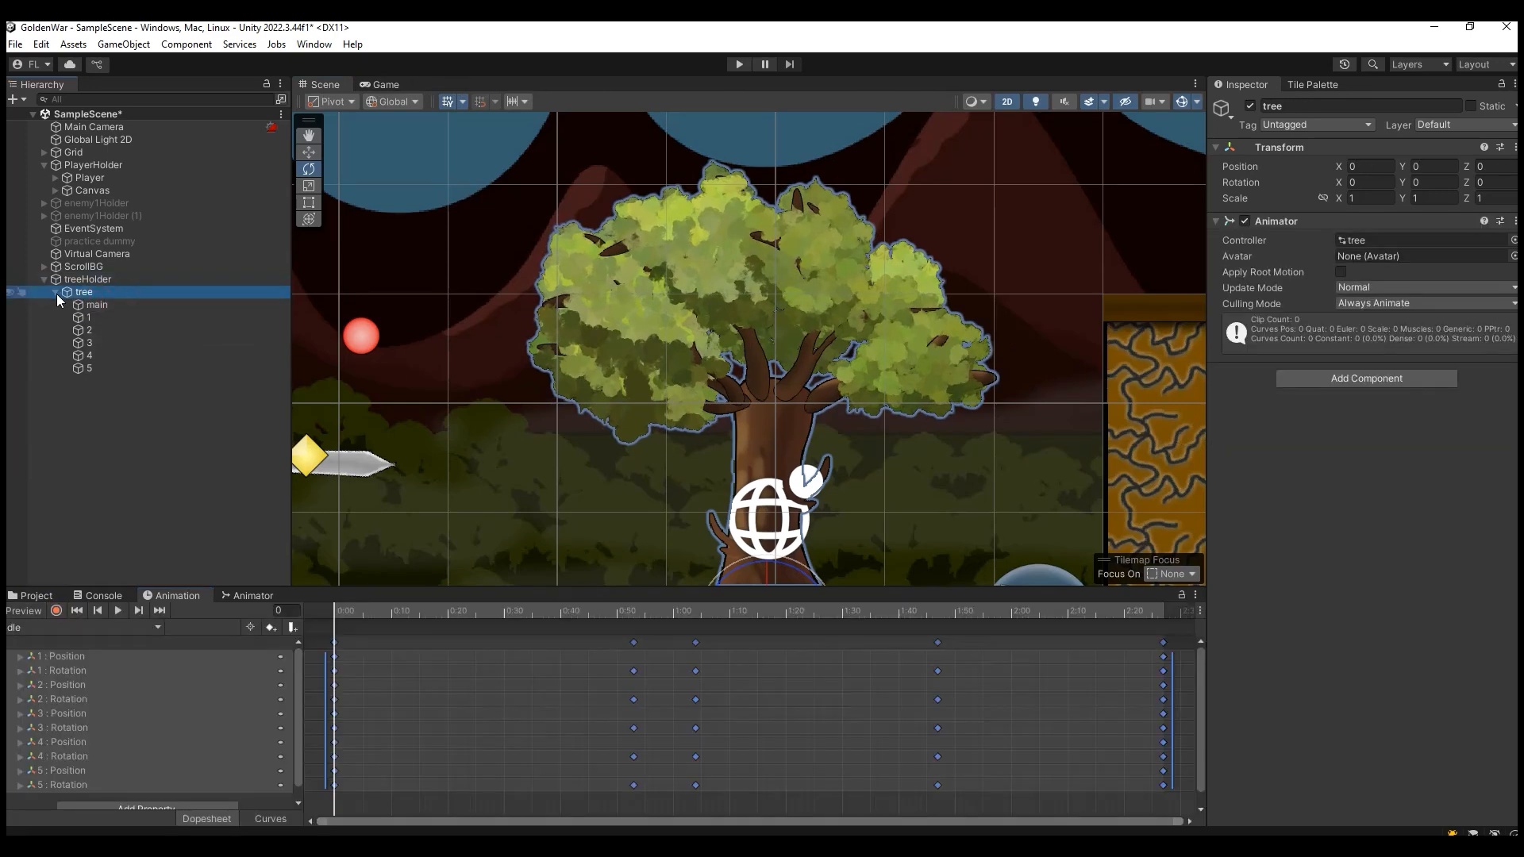
pyautogui.click(54, 292)
pyautogui.click(130, 279)
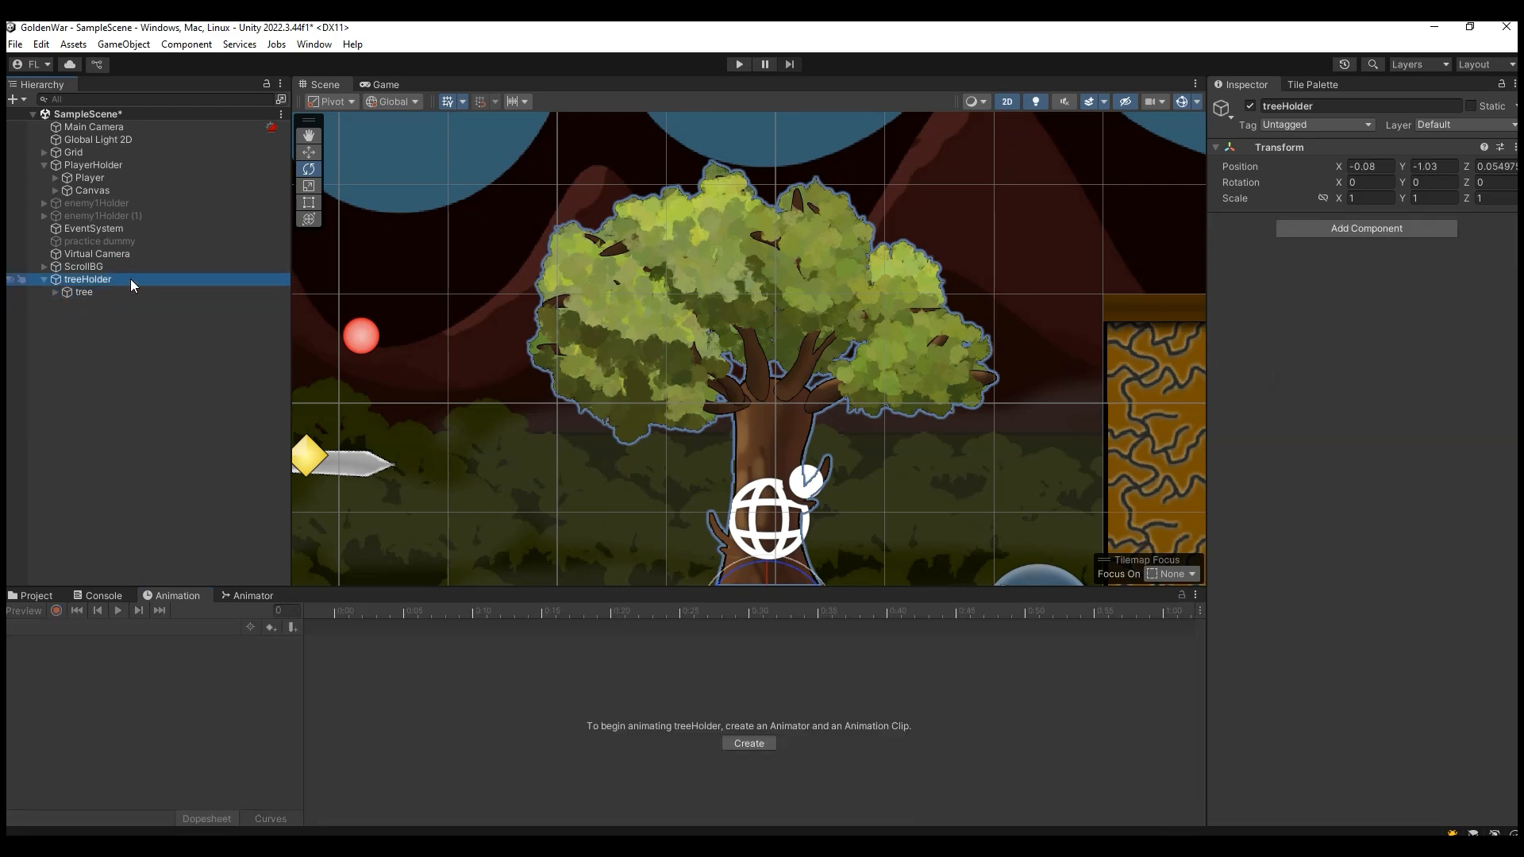
# Create a folder named Player inside Assets/prefab and move the fireball prefab into it.
pyautogui.click(33, 595)
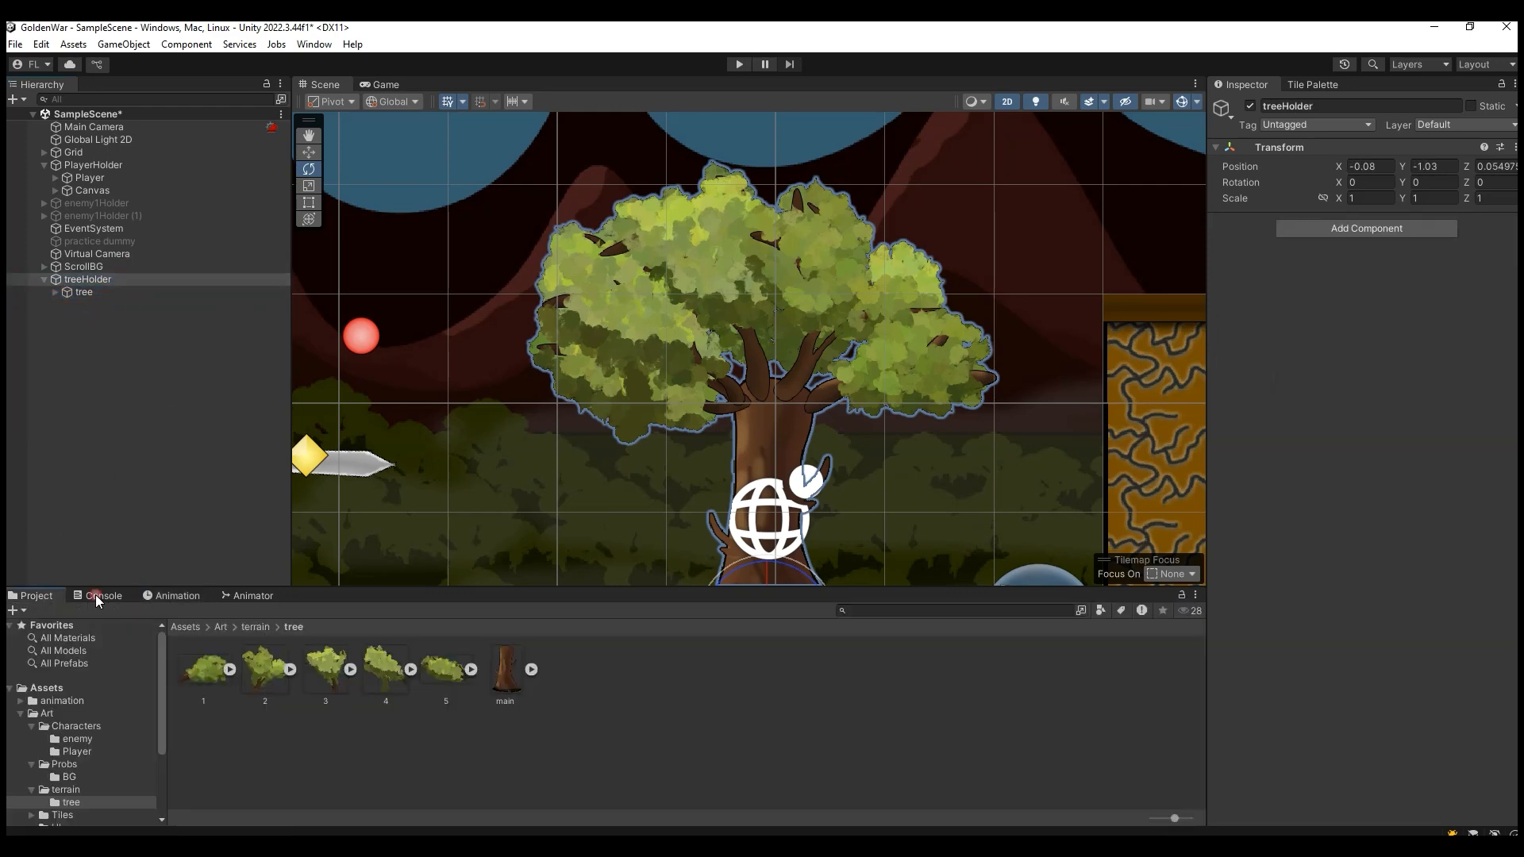
pyautogui.click(21, 714)
pyautogui.click(55, 726)
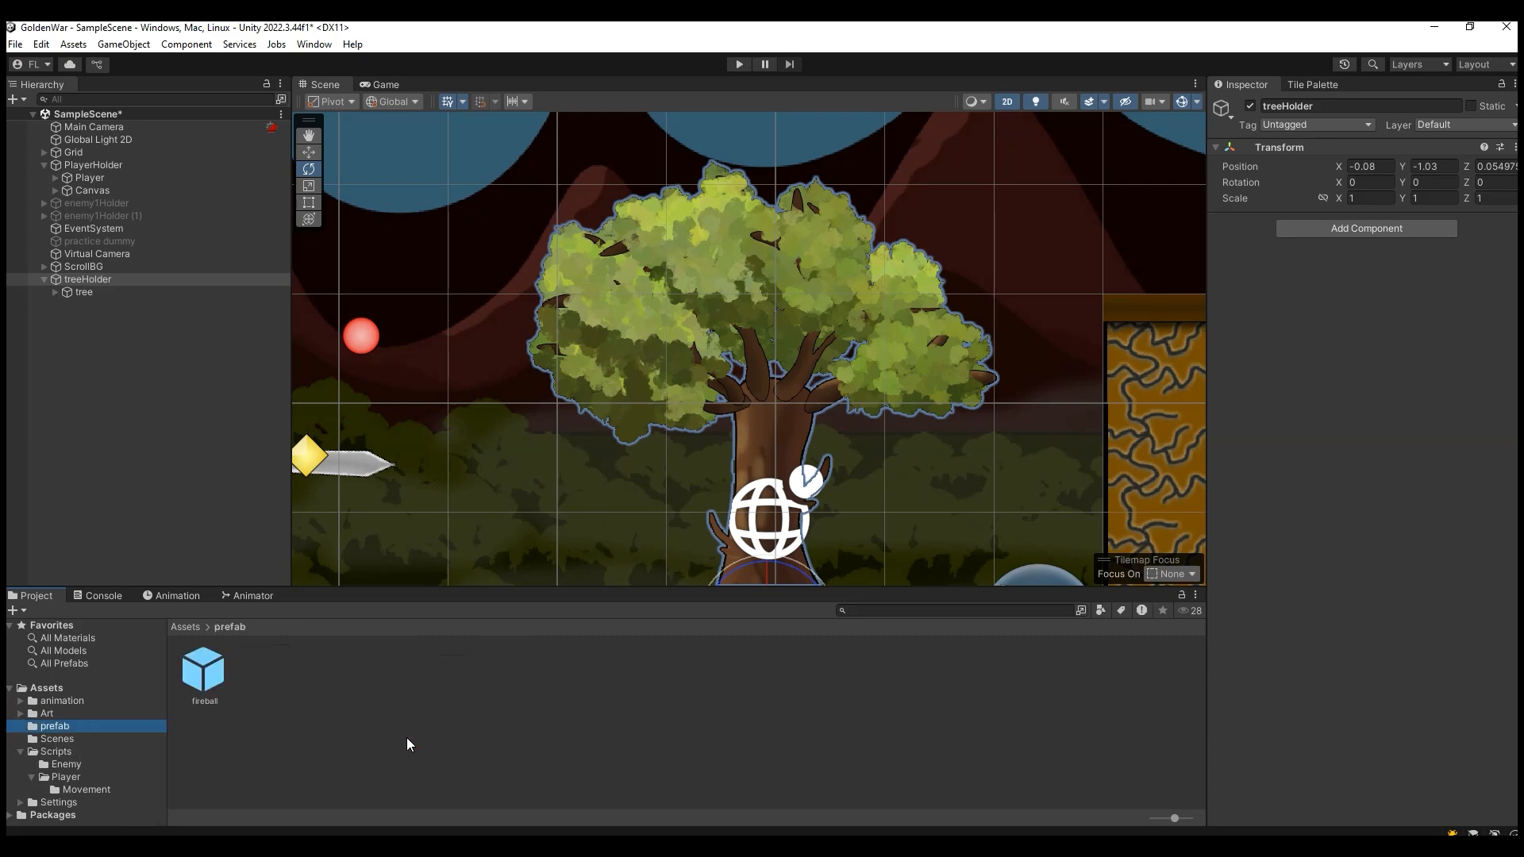
pyautogui.rightClick(406, 736)
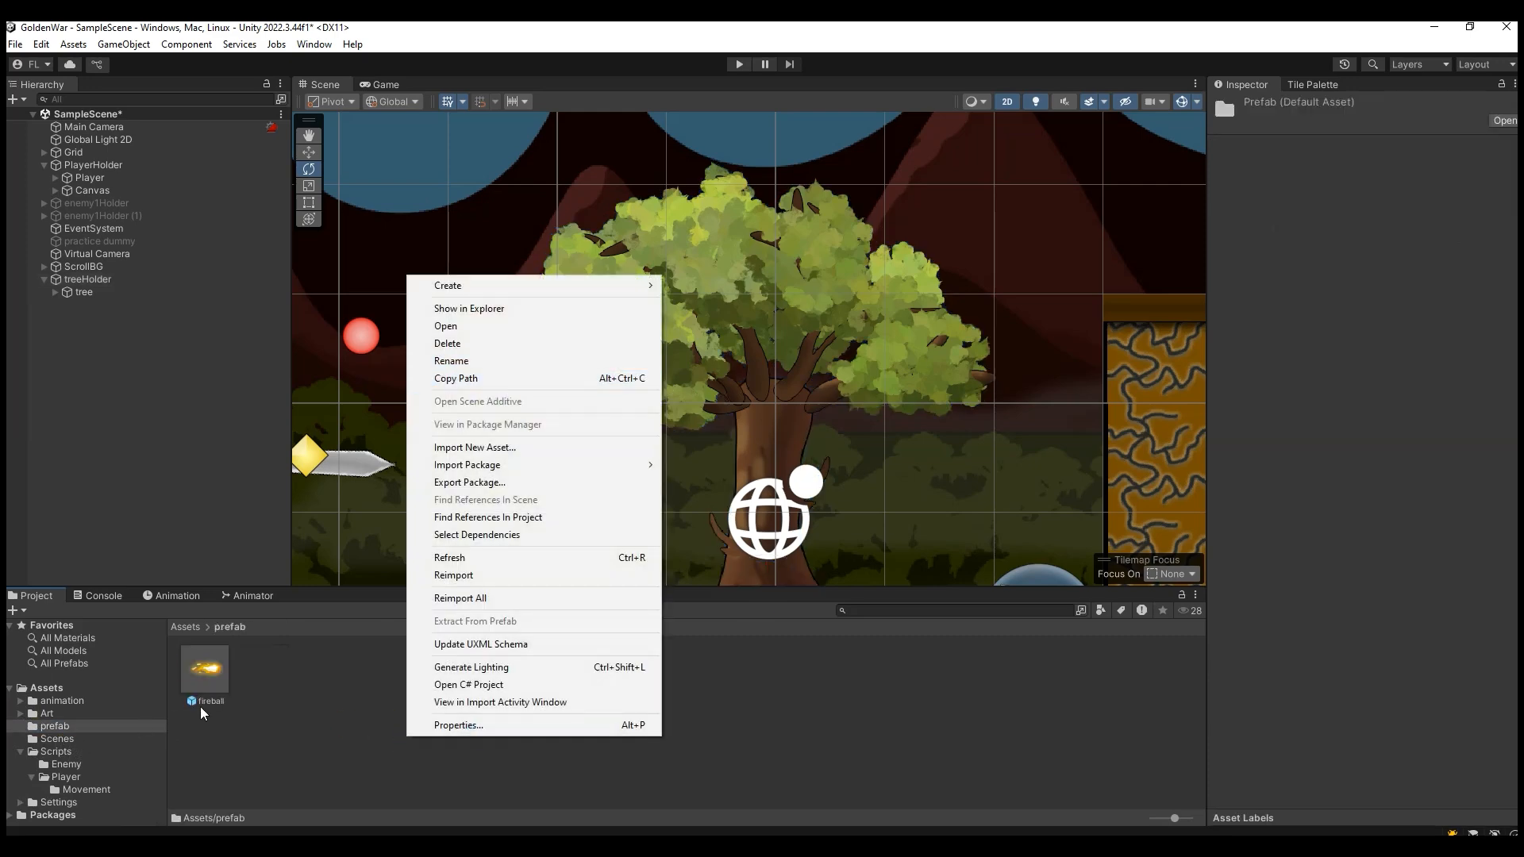
pyautogui.moveTo(622, 286)
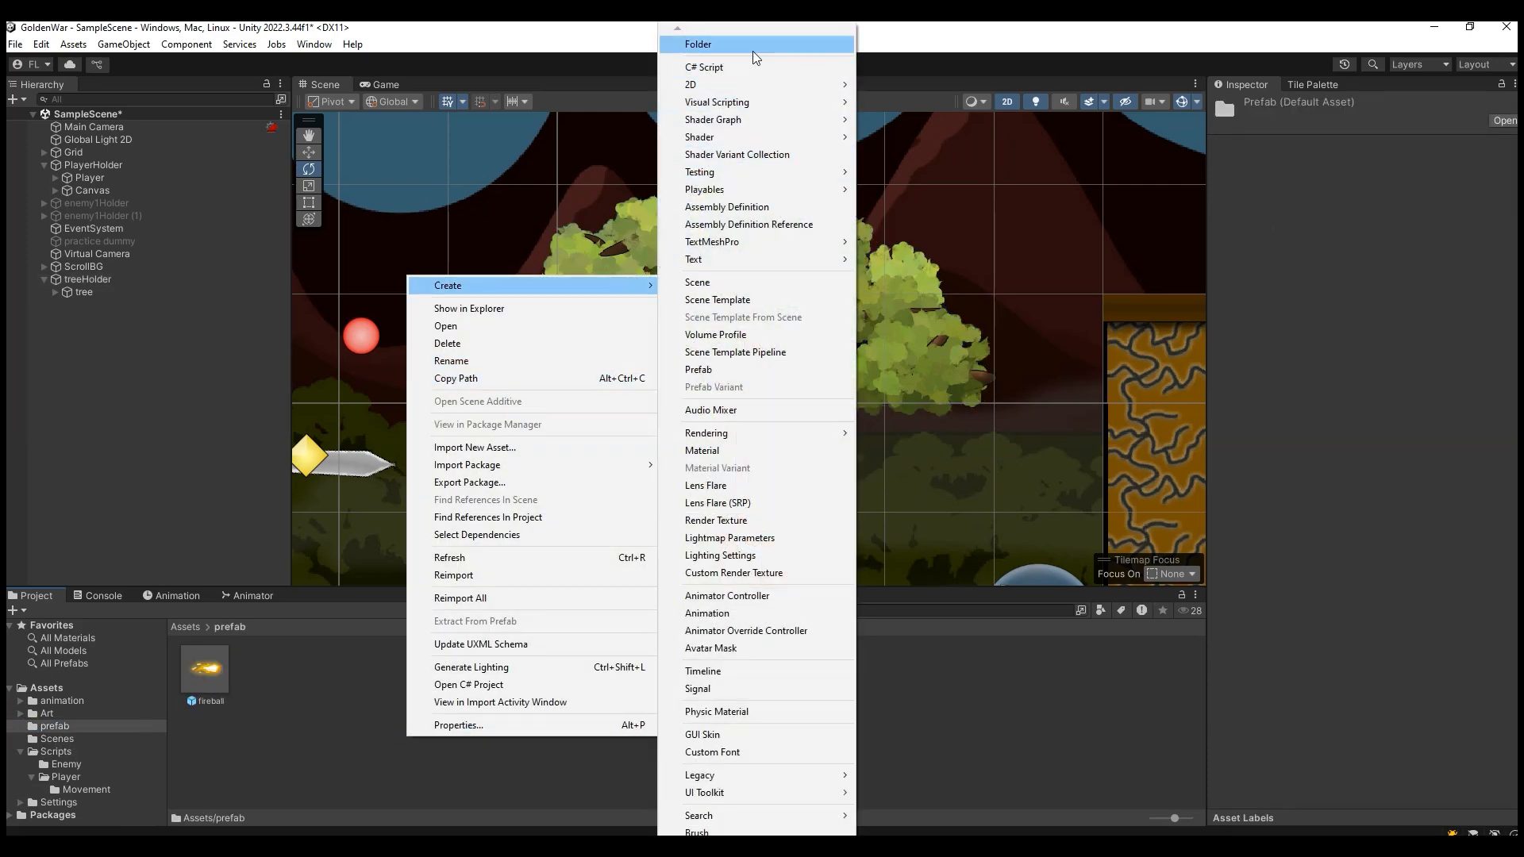
pyautogui.click(752, 43)
pyautogui.write('Player')
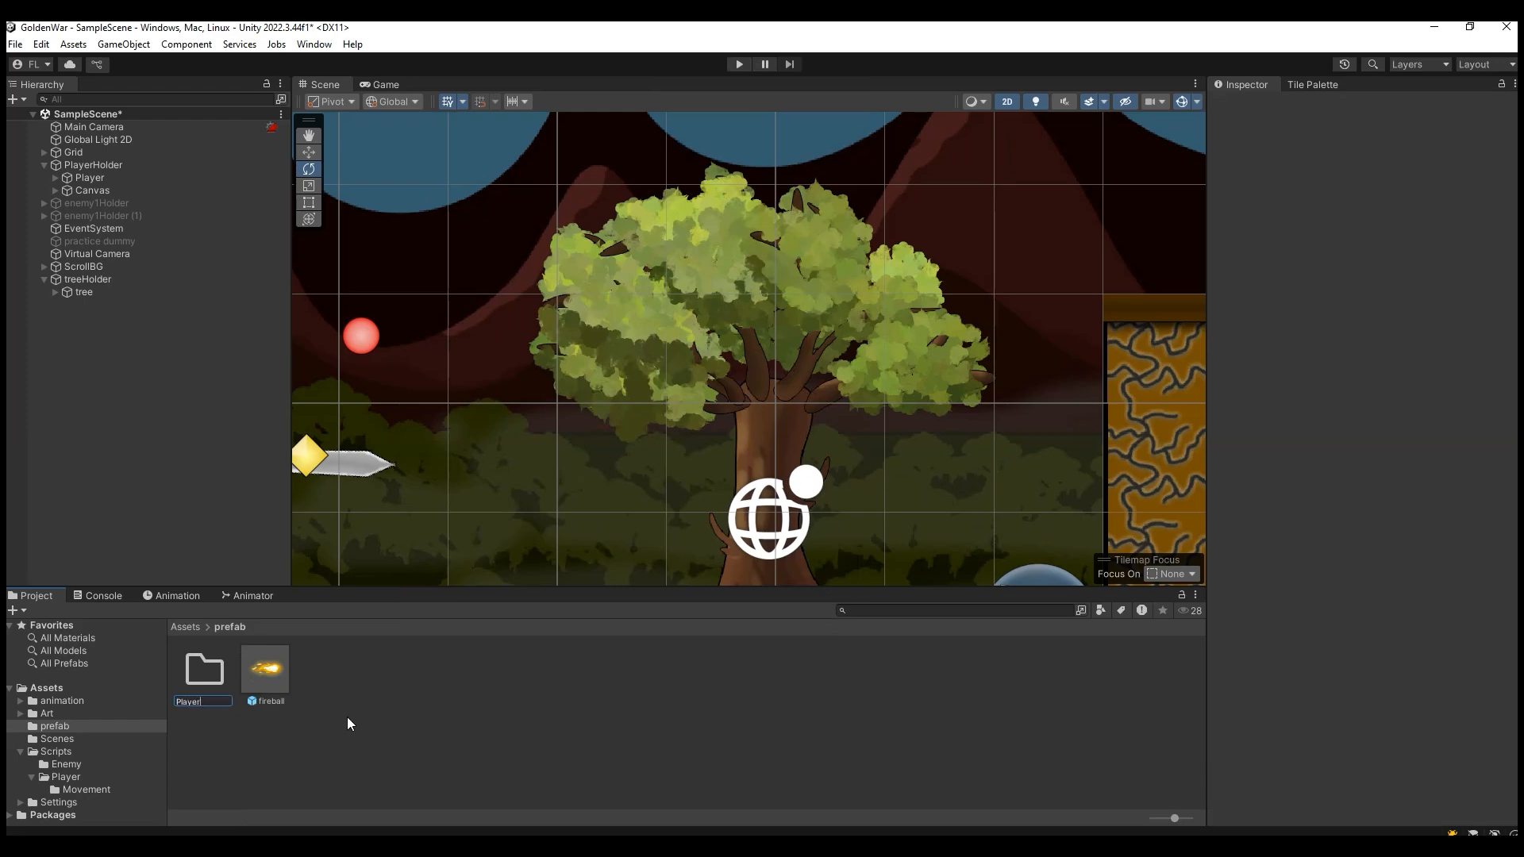
pyautogui.press('Return')
pyautogui.moveTo(273, 677); pyautogui.dragTo(222, 689)
# Create a folder named terrain inside Assets/prefab.
pyautogui.rightClick(308, 703)
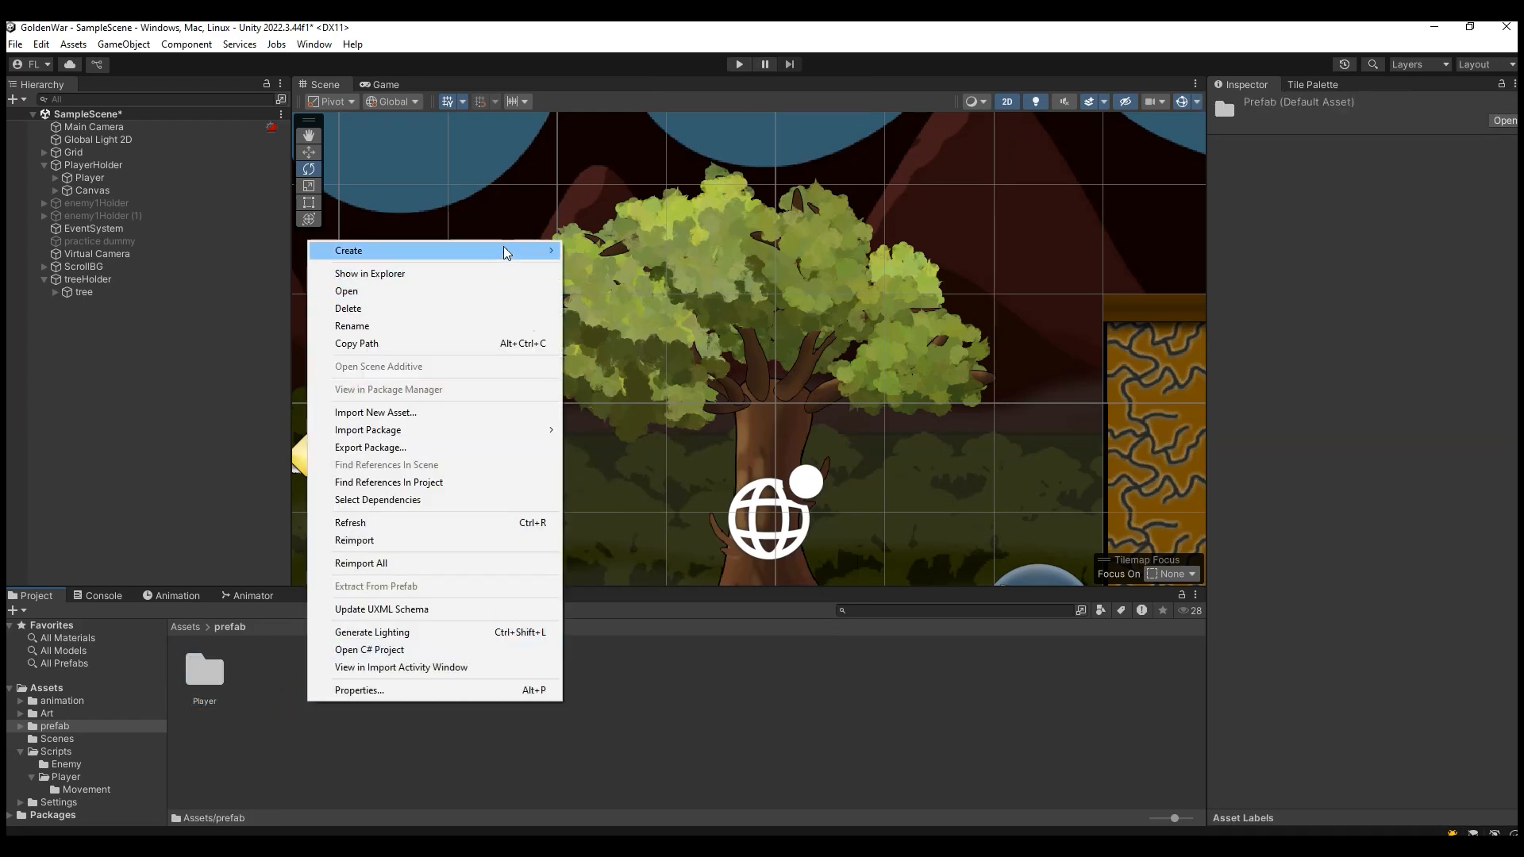
pyautogui.moveTo(357, 250)
pyautogui.click(649, 50)
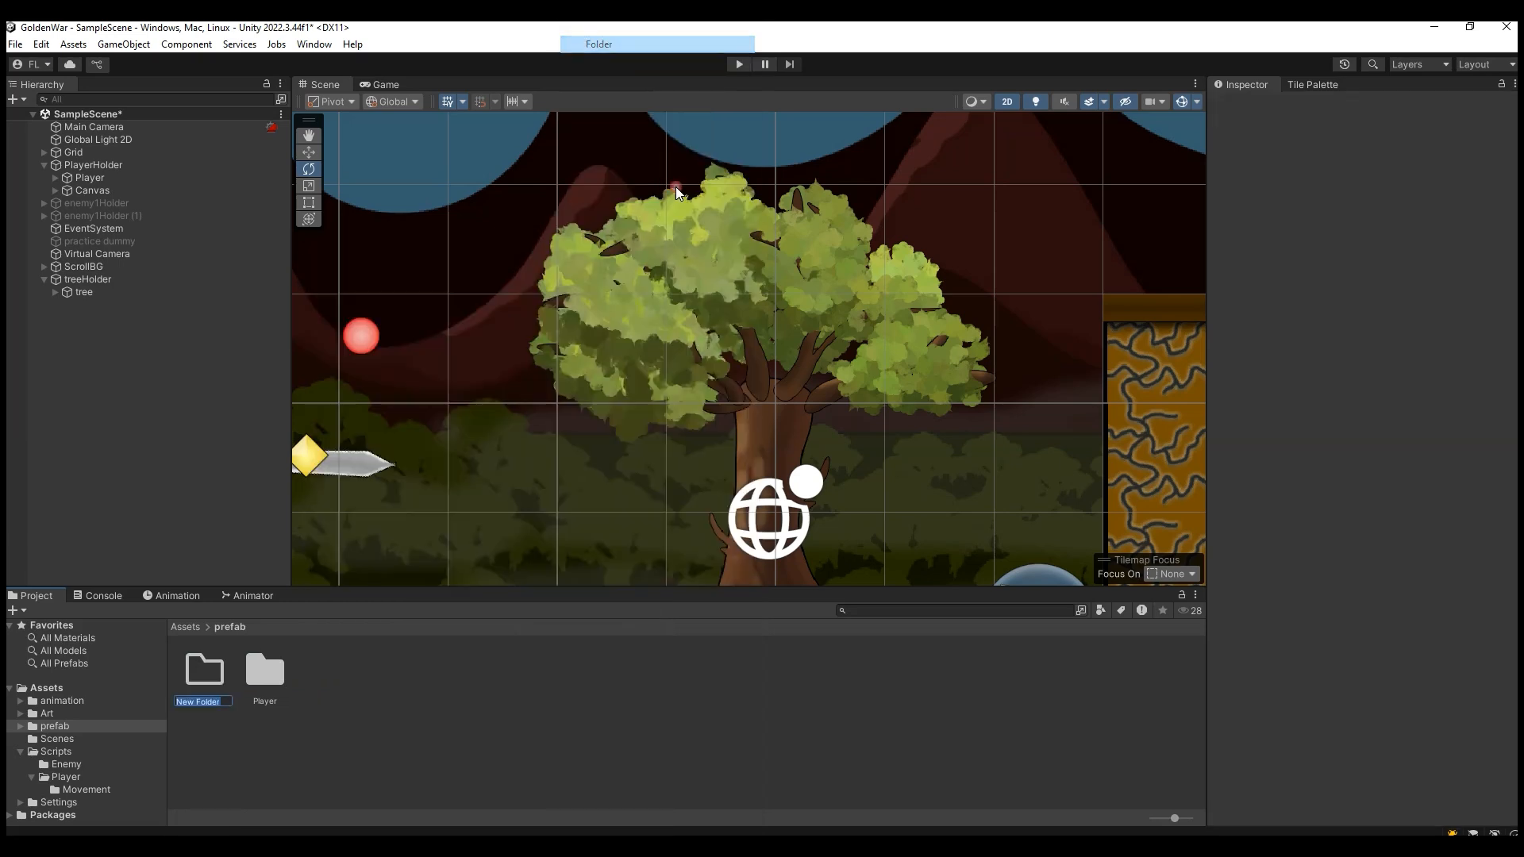
pyautogui.write('t')
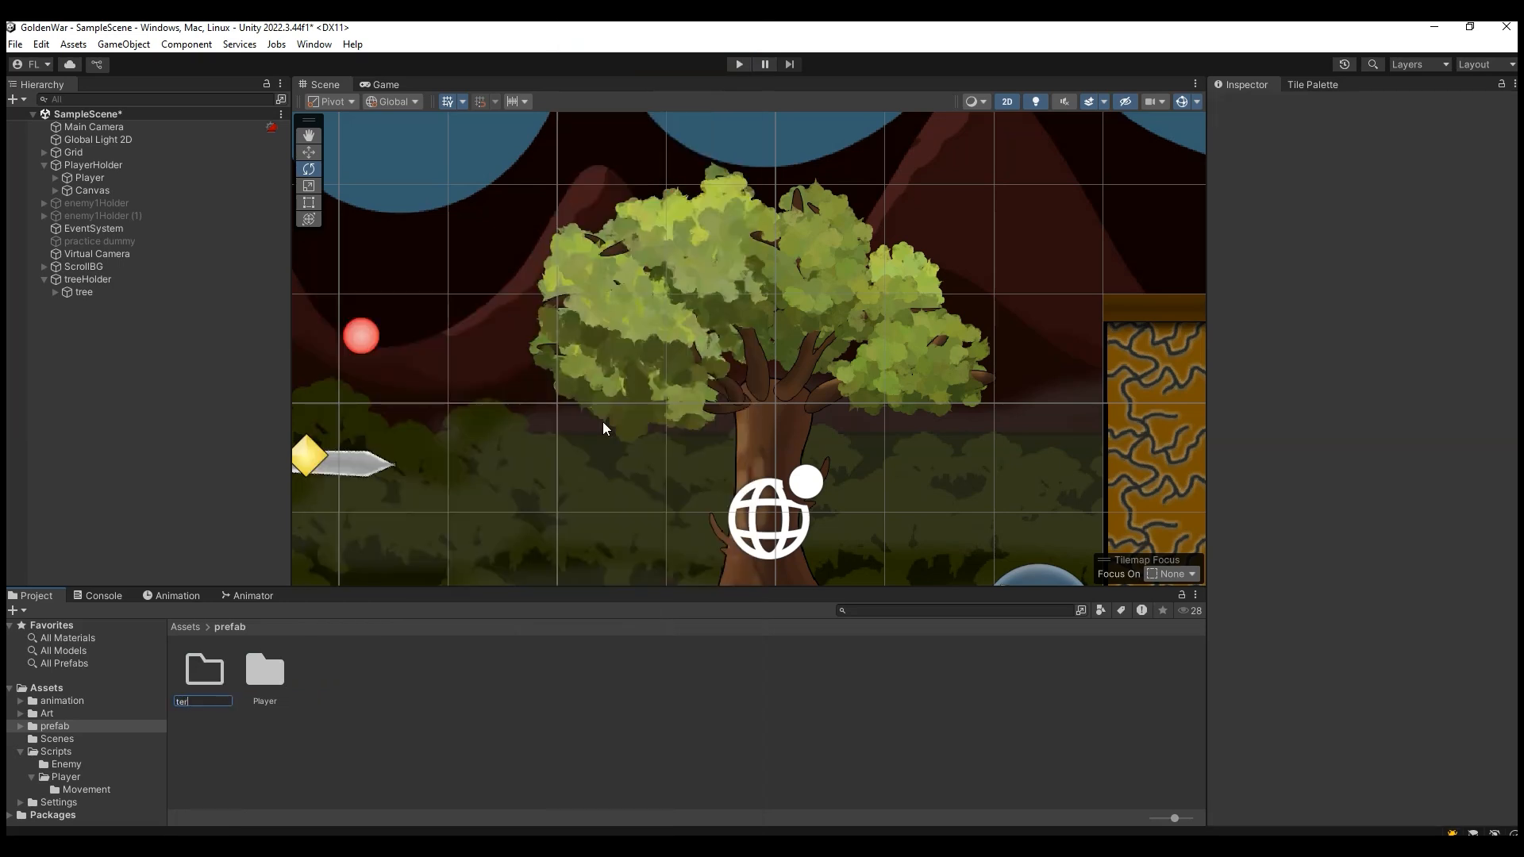
pyautogui.click(368, 741)
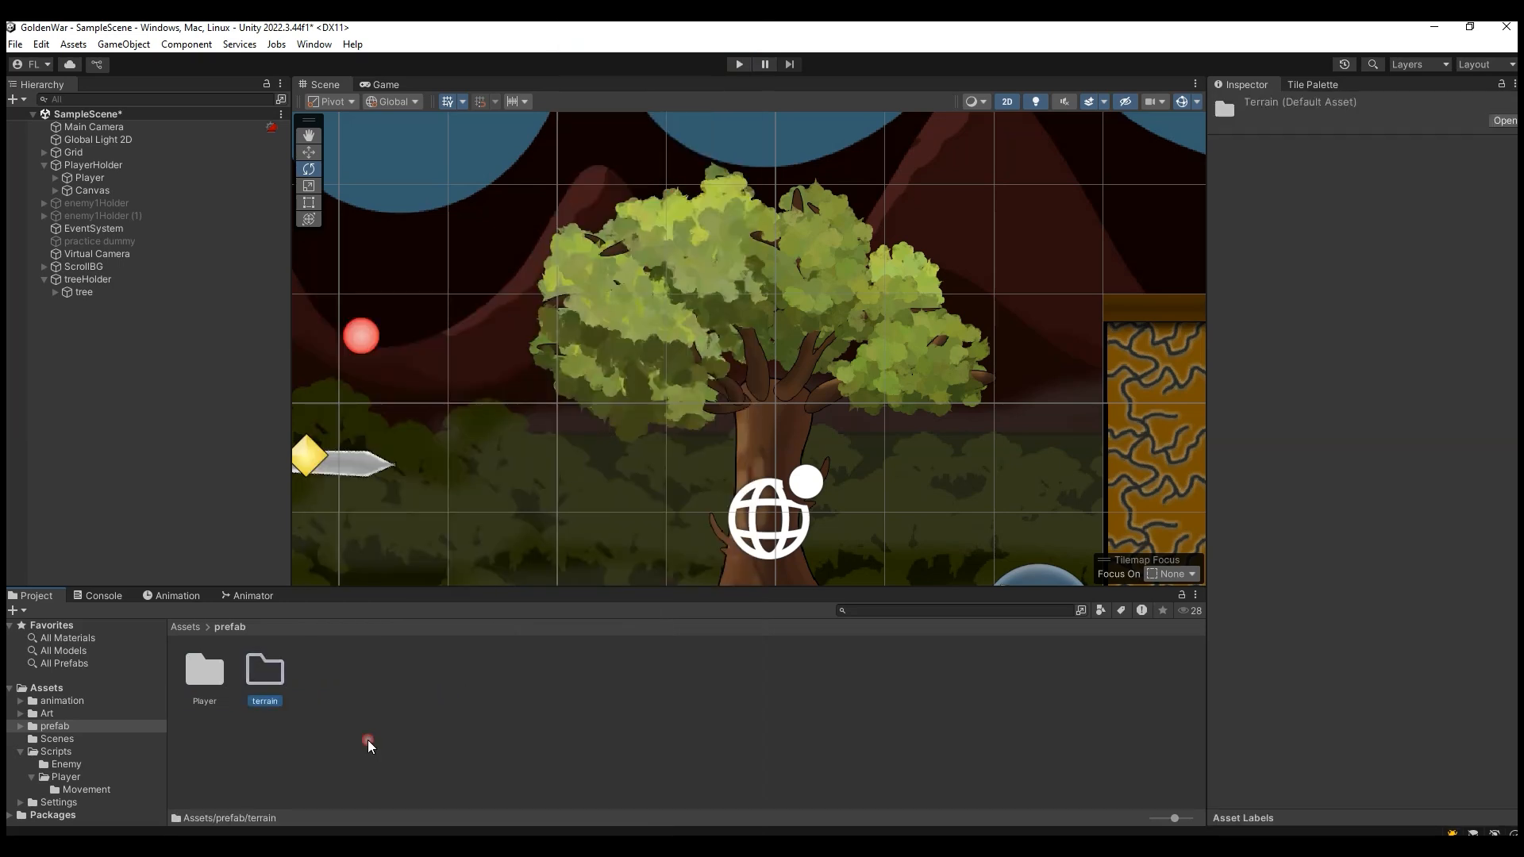
# Save treeHolder as a prefab in Assets/prefab/terrain and delete its instance from the scene.
pyautogui.doubleClick(250, 684)
pyautogui.moveTo(89, 278); pyautogui.dragTo(469, 714)
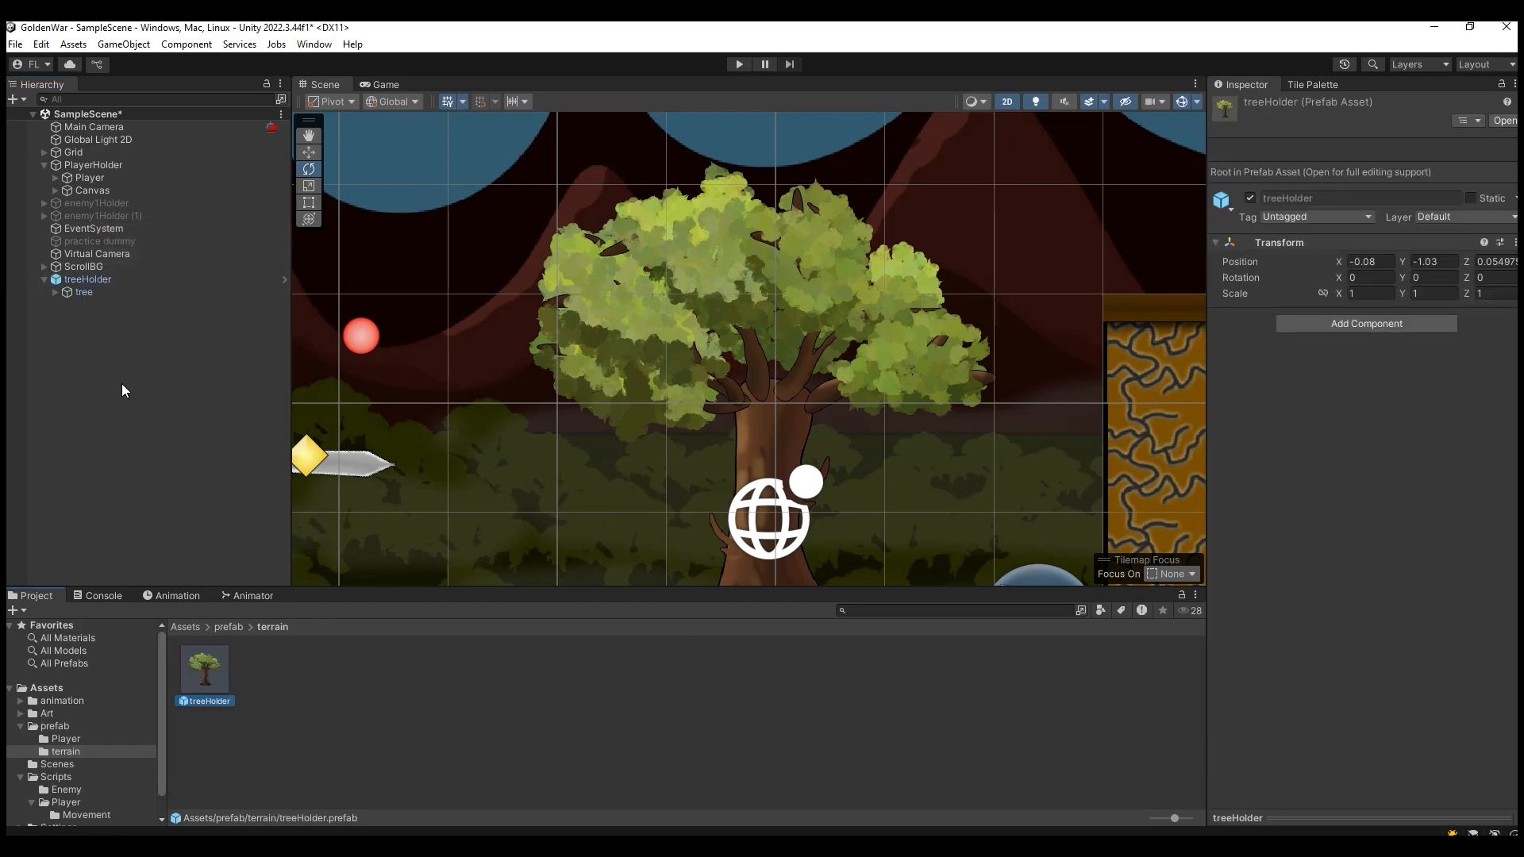
pyautogui.scroll(-2, 484, 374)
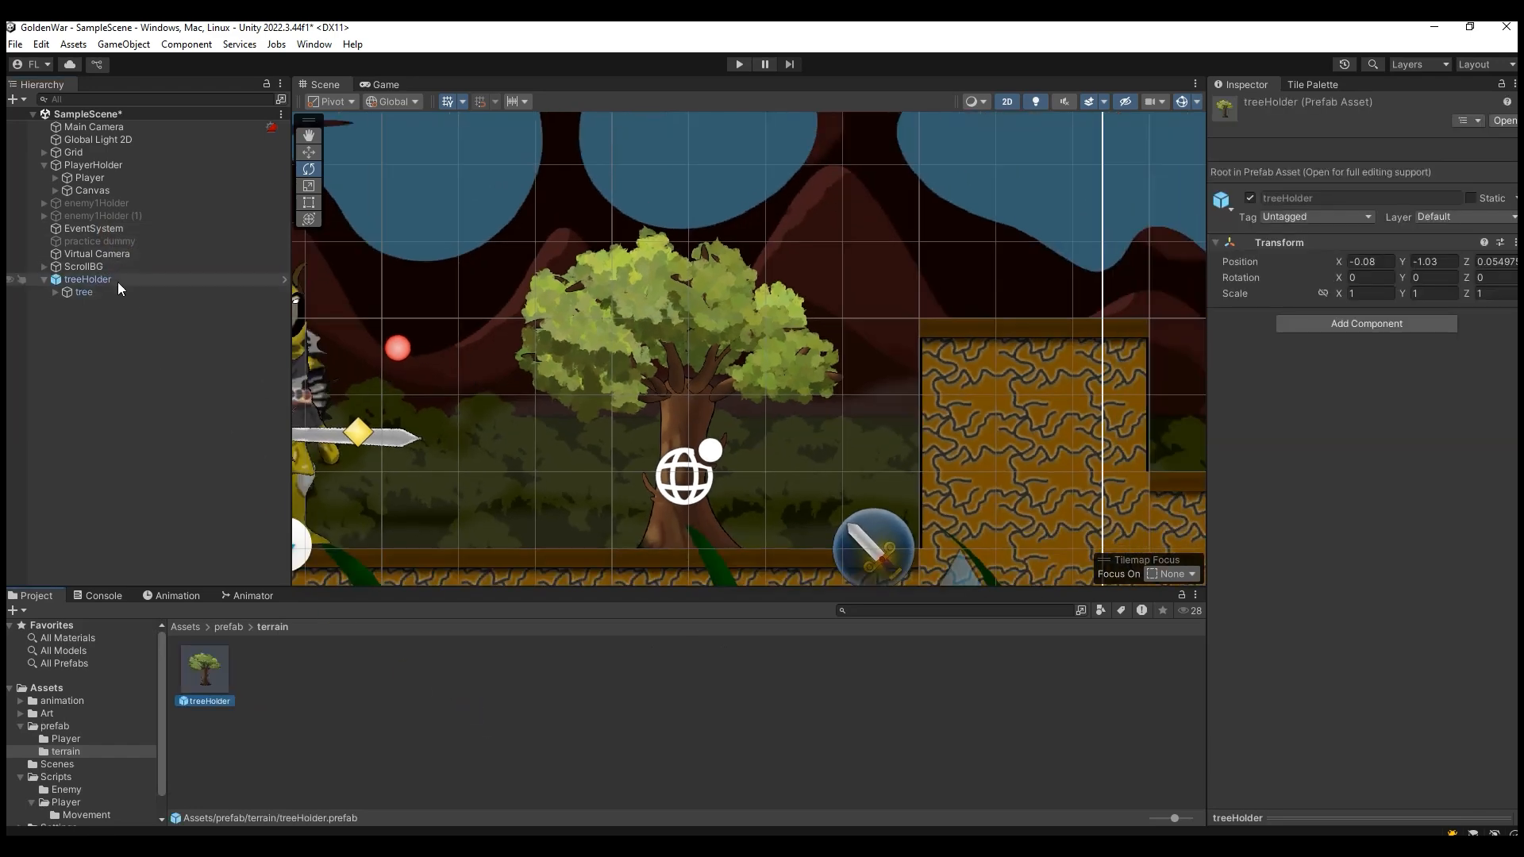
pyautogui.click(103, 279)
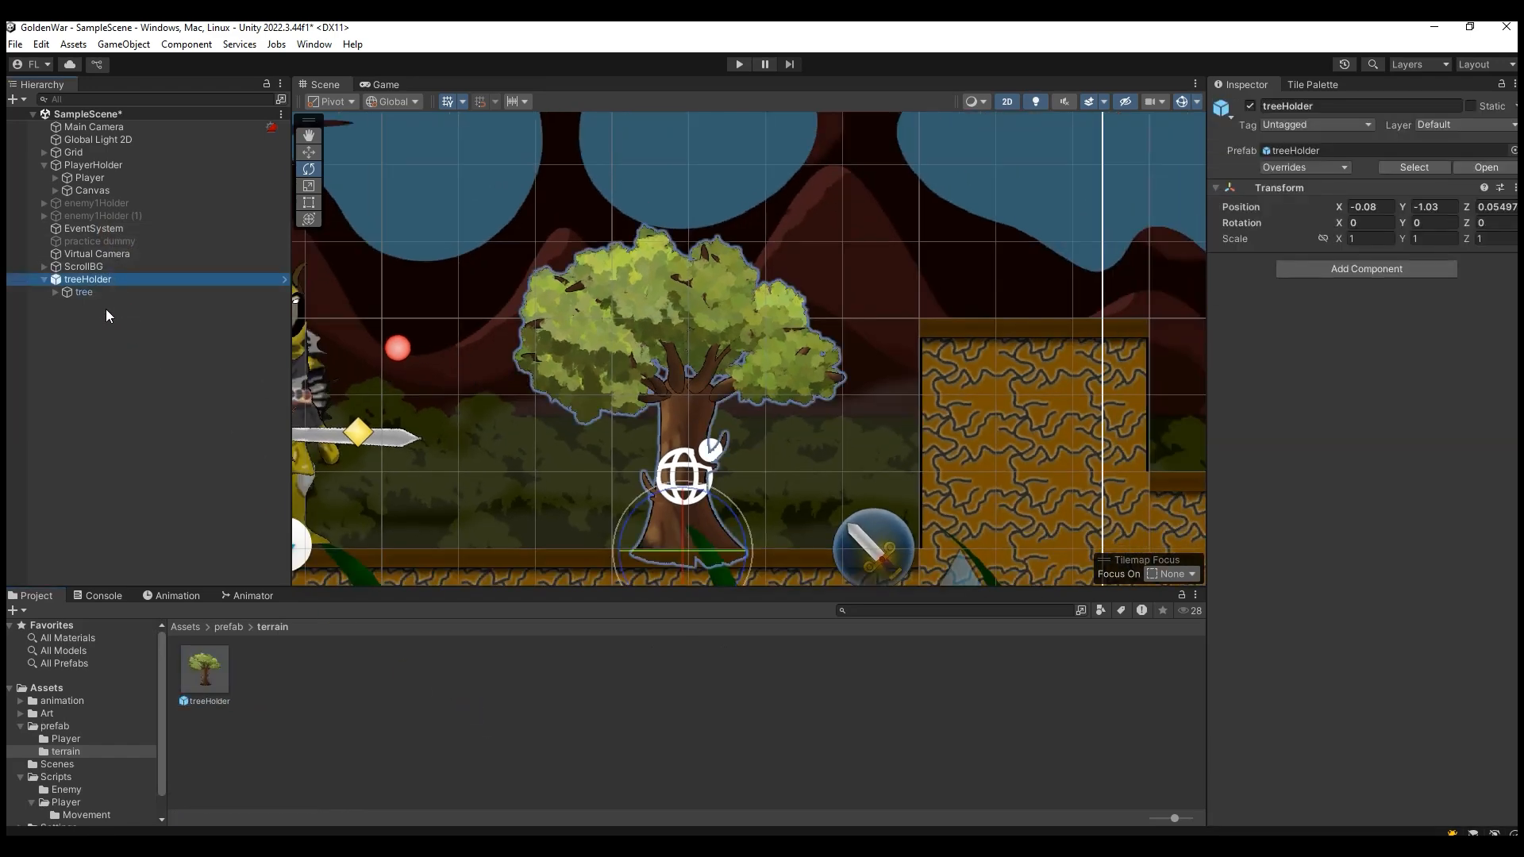
pyautogui.press('Delete')
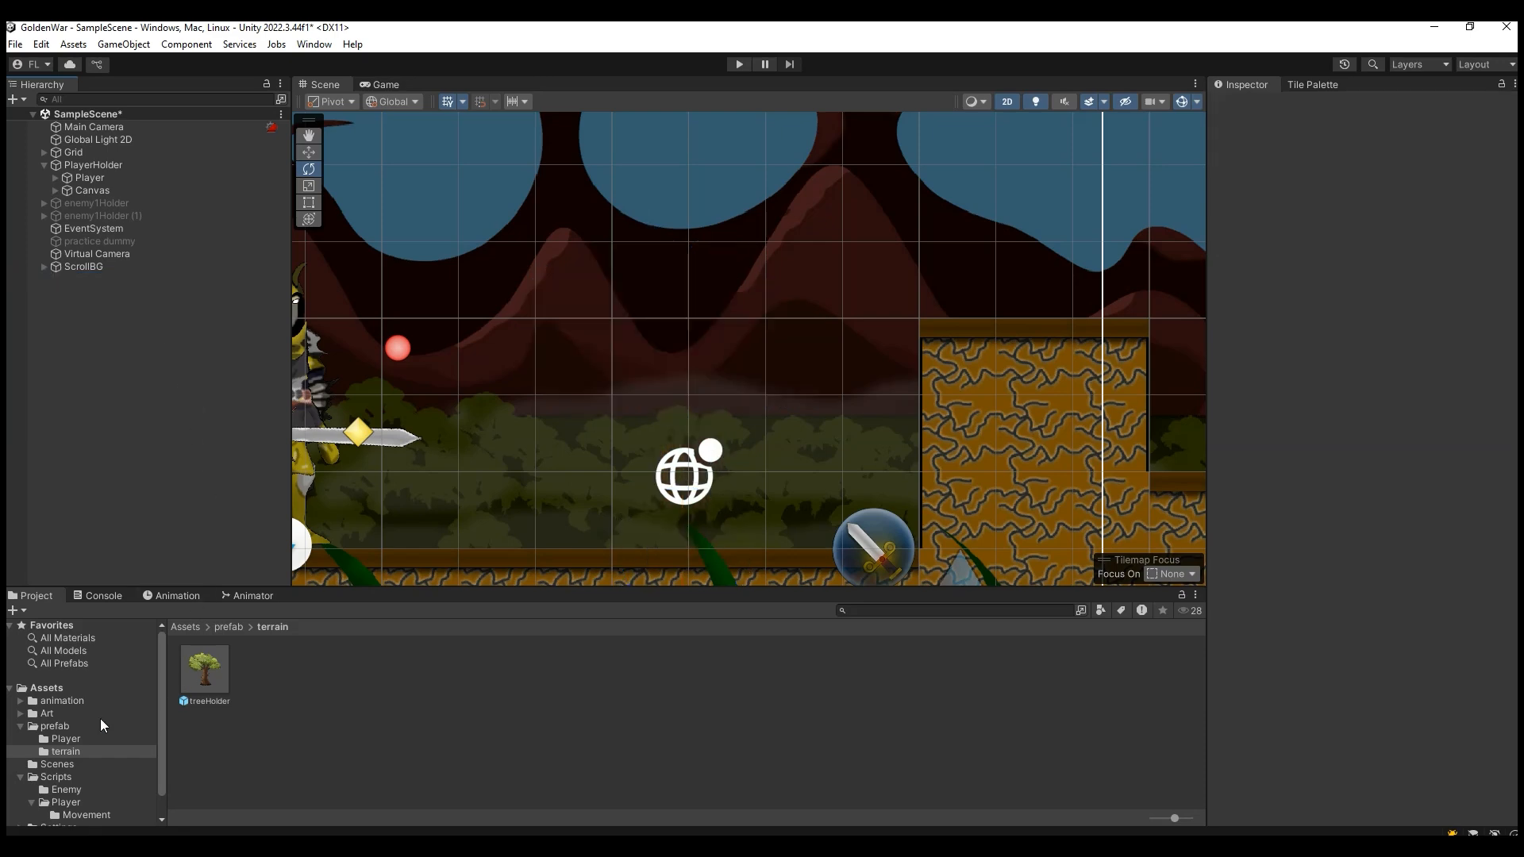
# Place the bush sprite from Assets/Art/terrain on the ground beside the player, at about X -1.61, Y -0.21, and check it in the Game view.
pyautogui.click(68, 714)
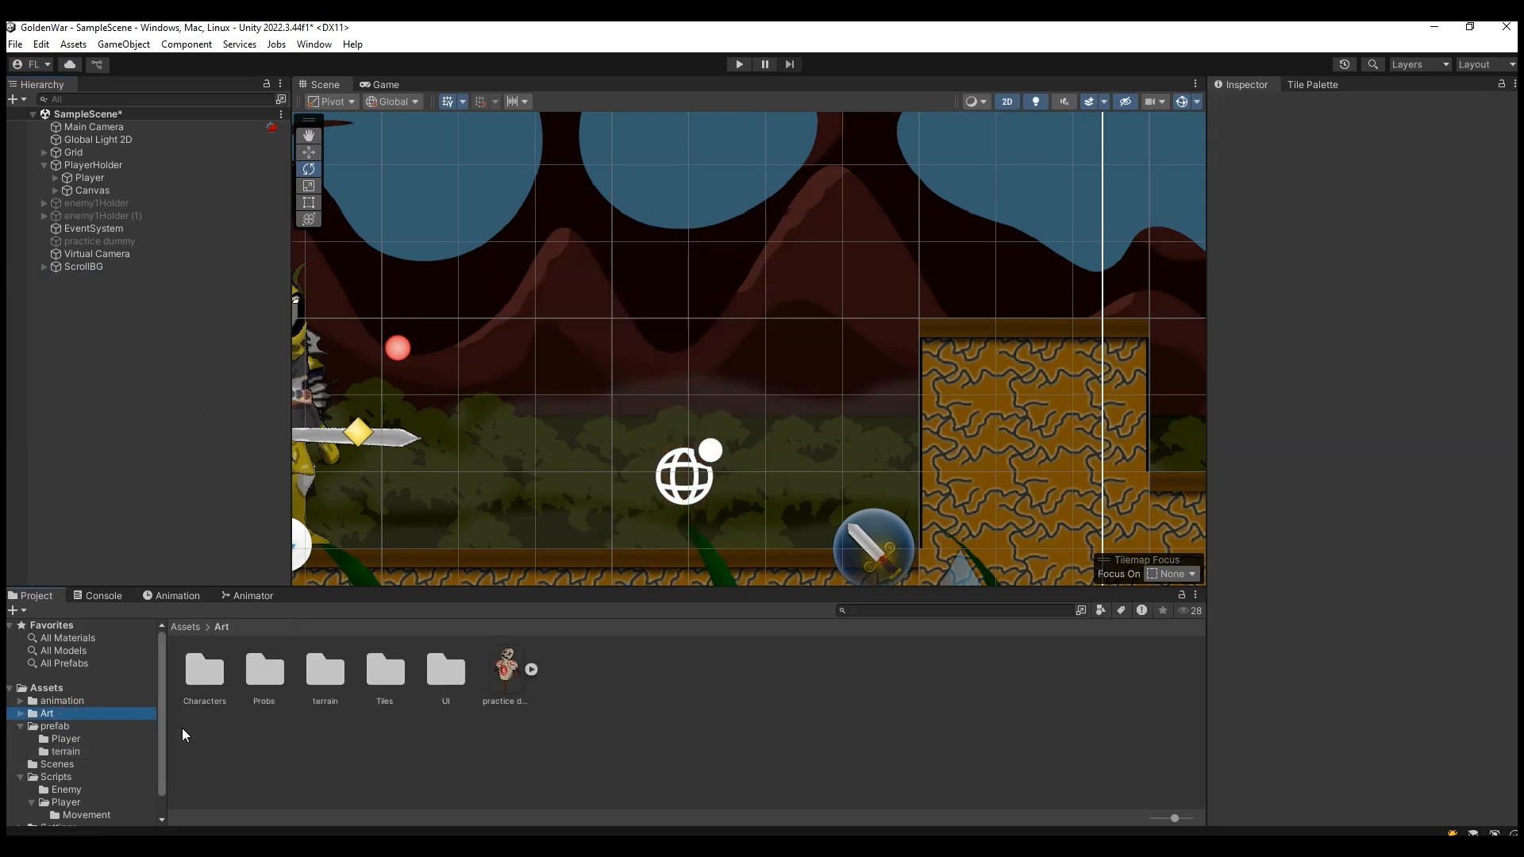
pyautogui.doubleClick(325, 684)
pyautogui.moveTo(248, 677); pyautogui.dragTo(565, 488)
pyautogui.click(373, 85)
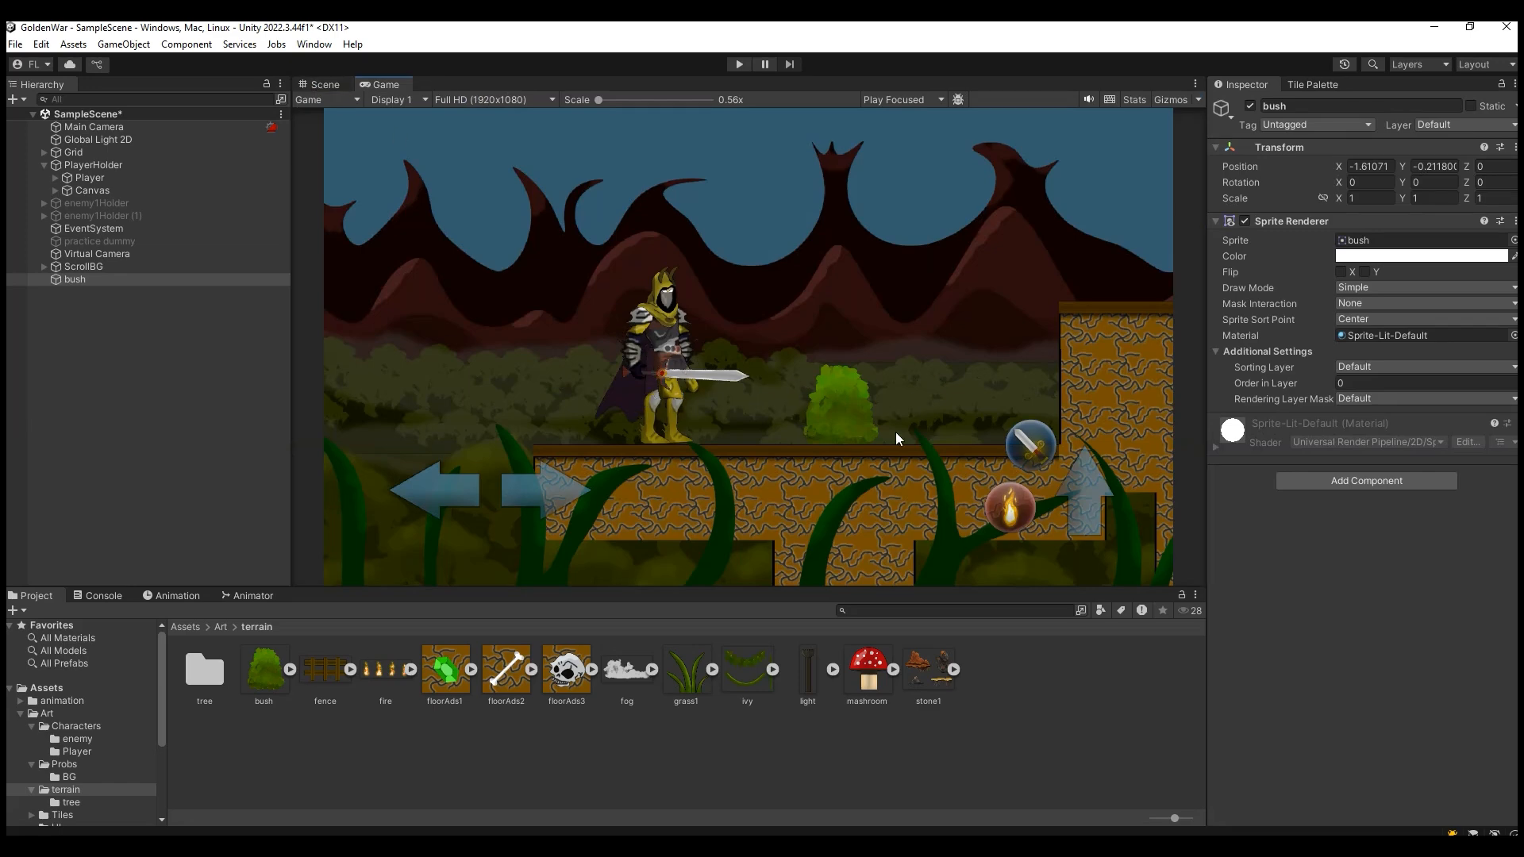
pyautogui.click(322, 88)
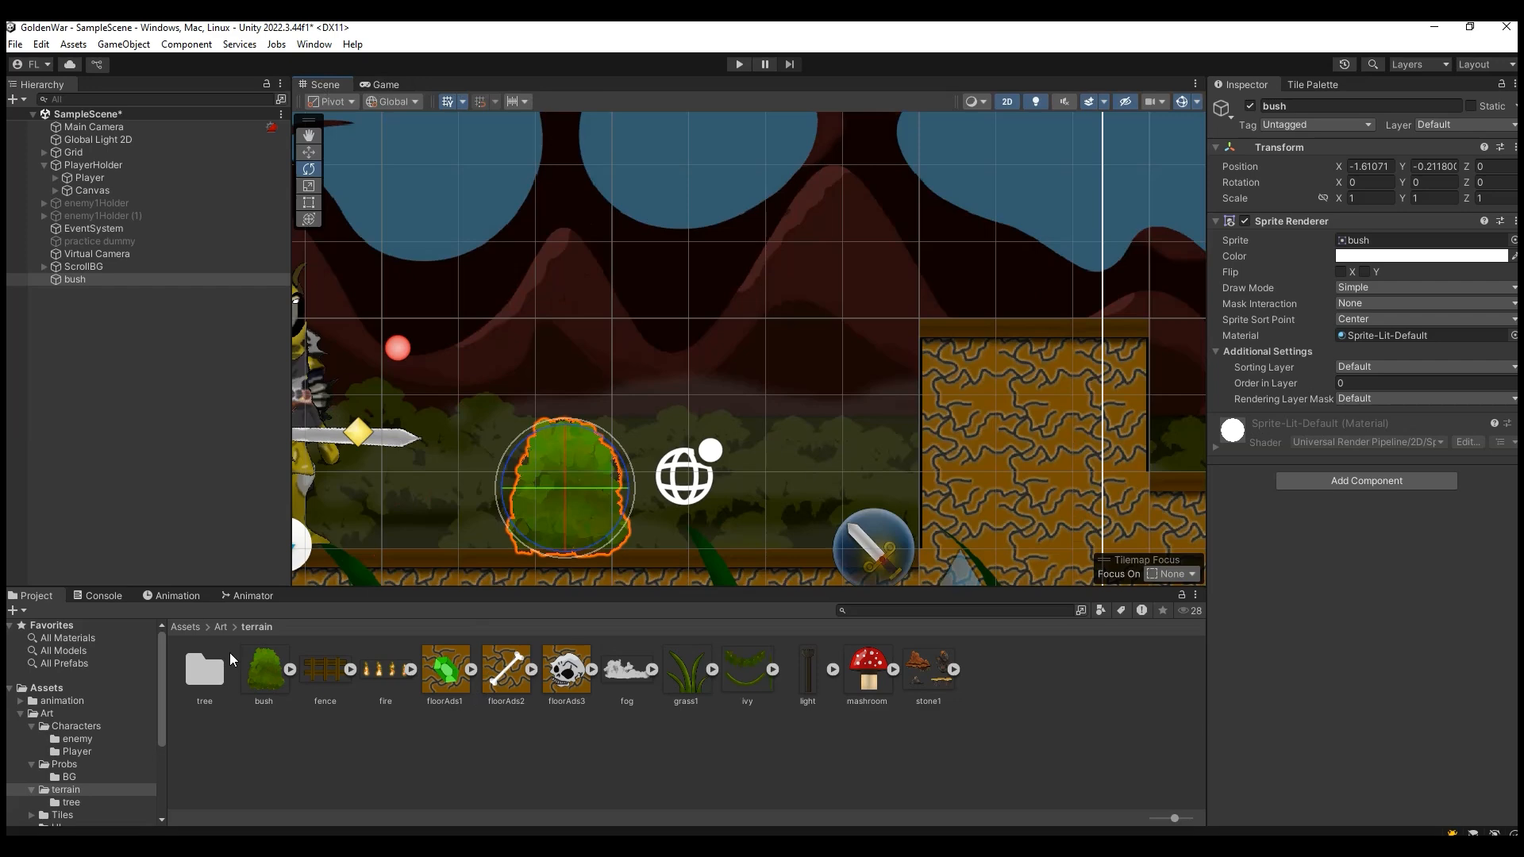
# Place the fence sprite on the ground between the bush and the raised block, at about X 0.88, Y -0.20, and check the Game view.
pyautogui.moveTo(321, 678); pyautogui.dragTo(759, 481)
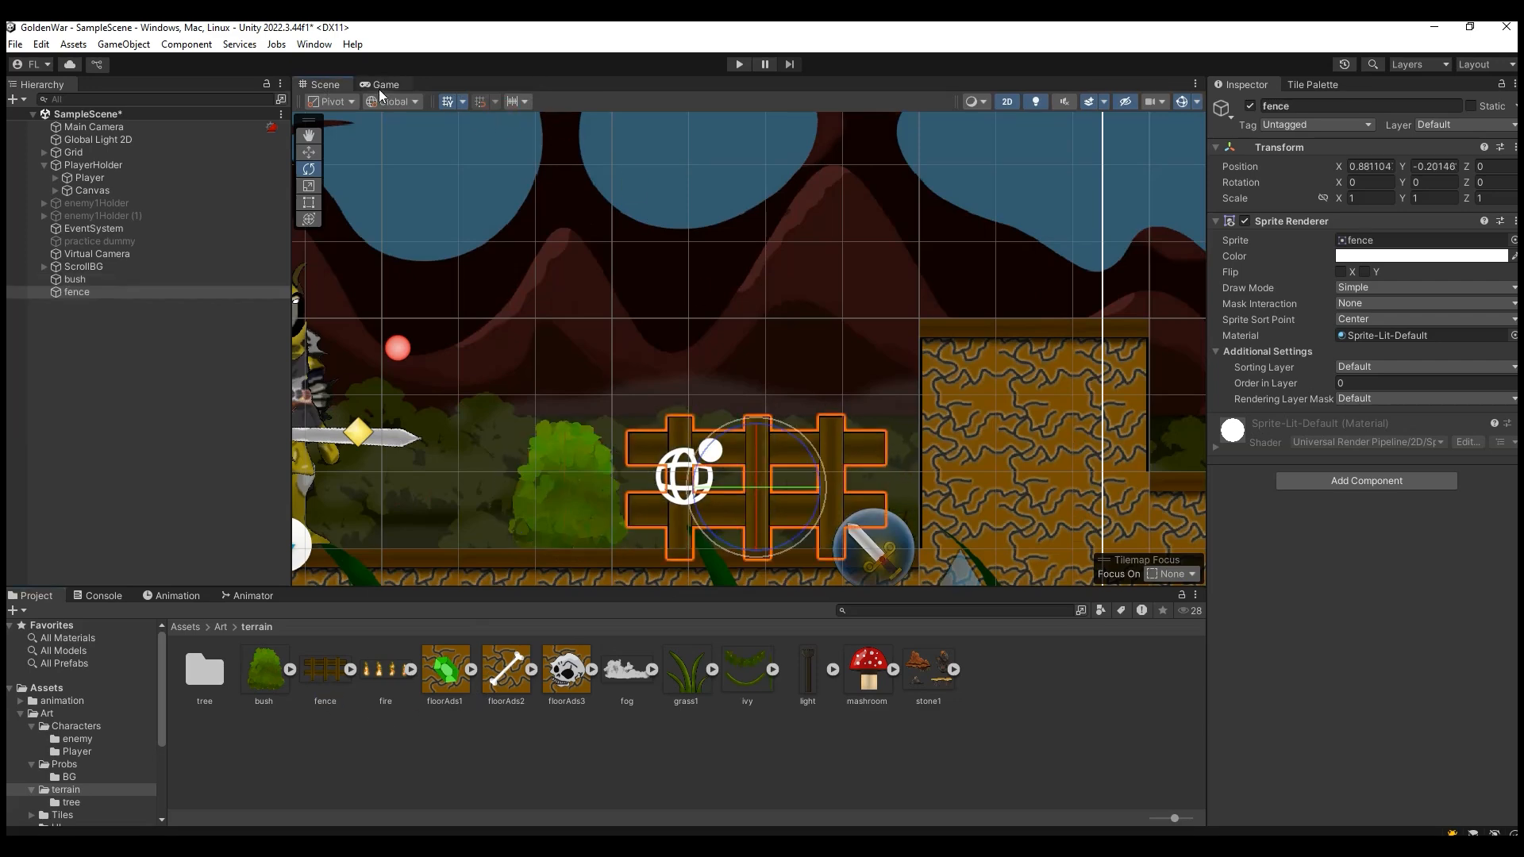
pyautogui.click(380, 85)
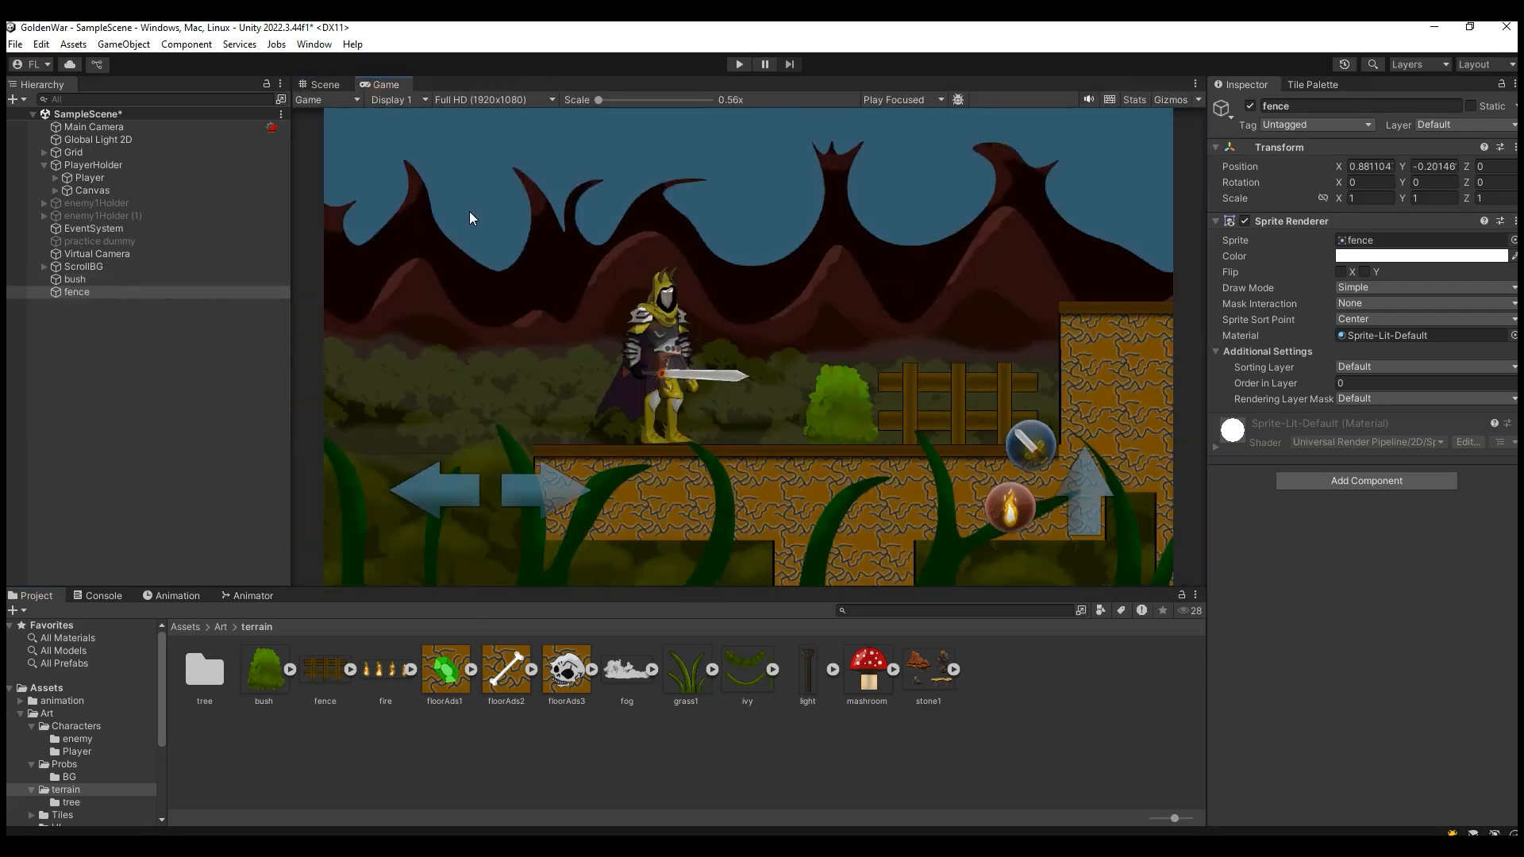
pyautogui.click(319, 86)
# Duplicate the fence and move the copy behind the bush to about X -1.98, extending the fence line toward the player.
pyautogui.press('w')
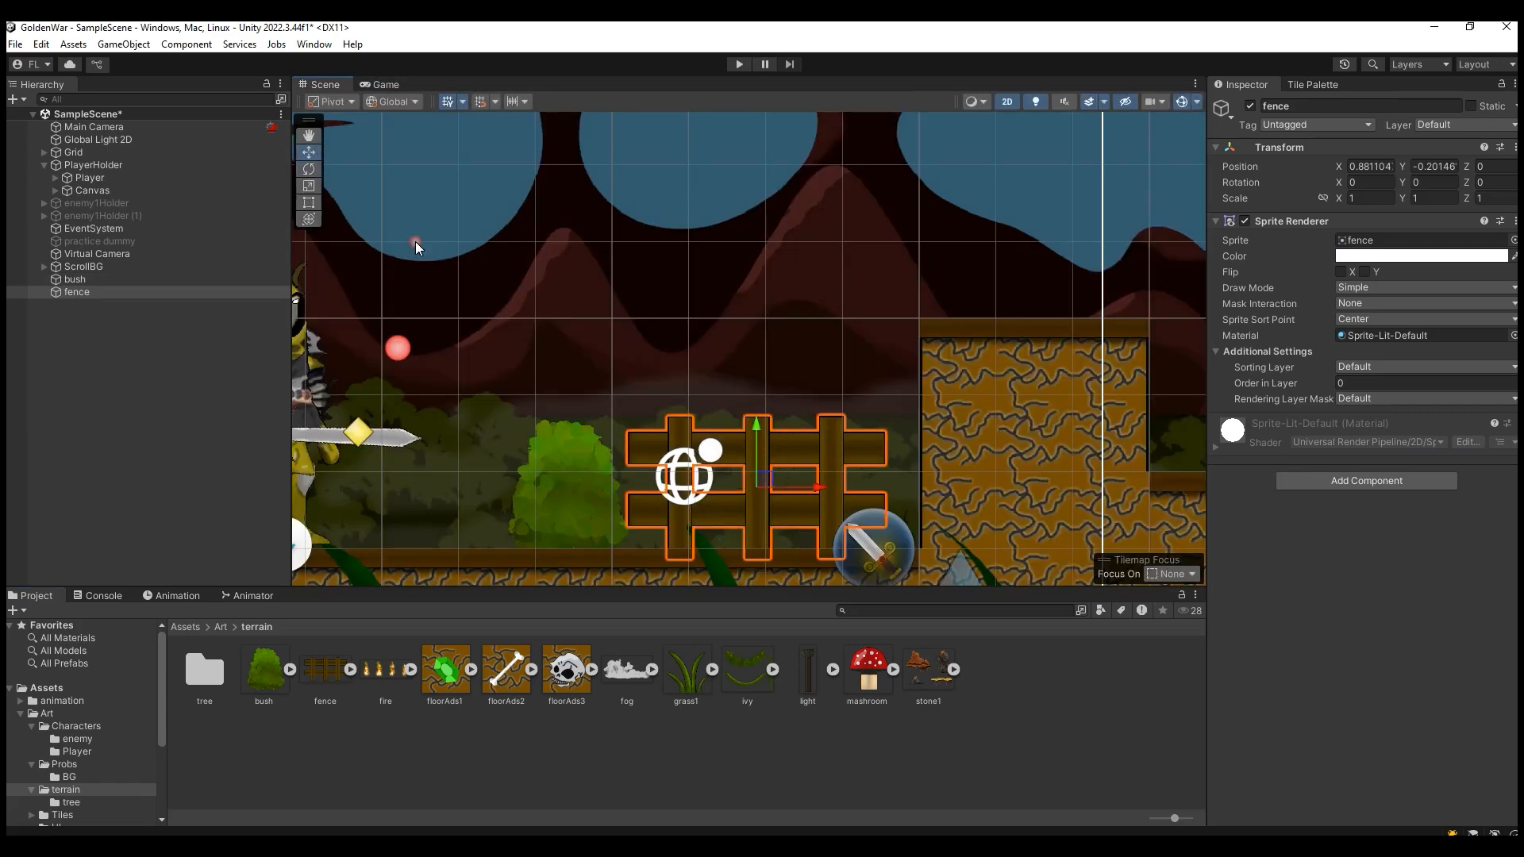
pyautogui.hotkey('ctrl', 'd')
pyautogui.moveTo(816, 487); pyautogui.dragTo(597, 492)
pyautogui.click(384, 84)
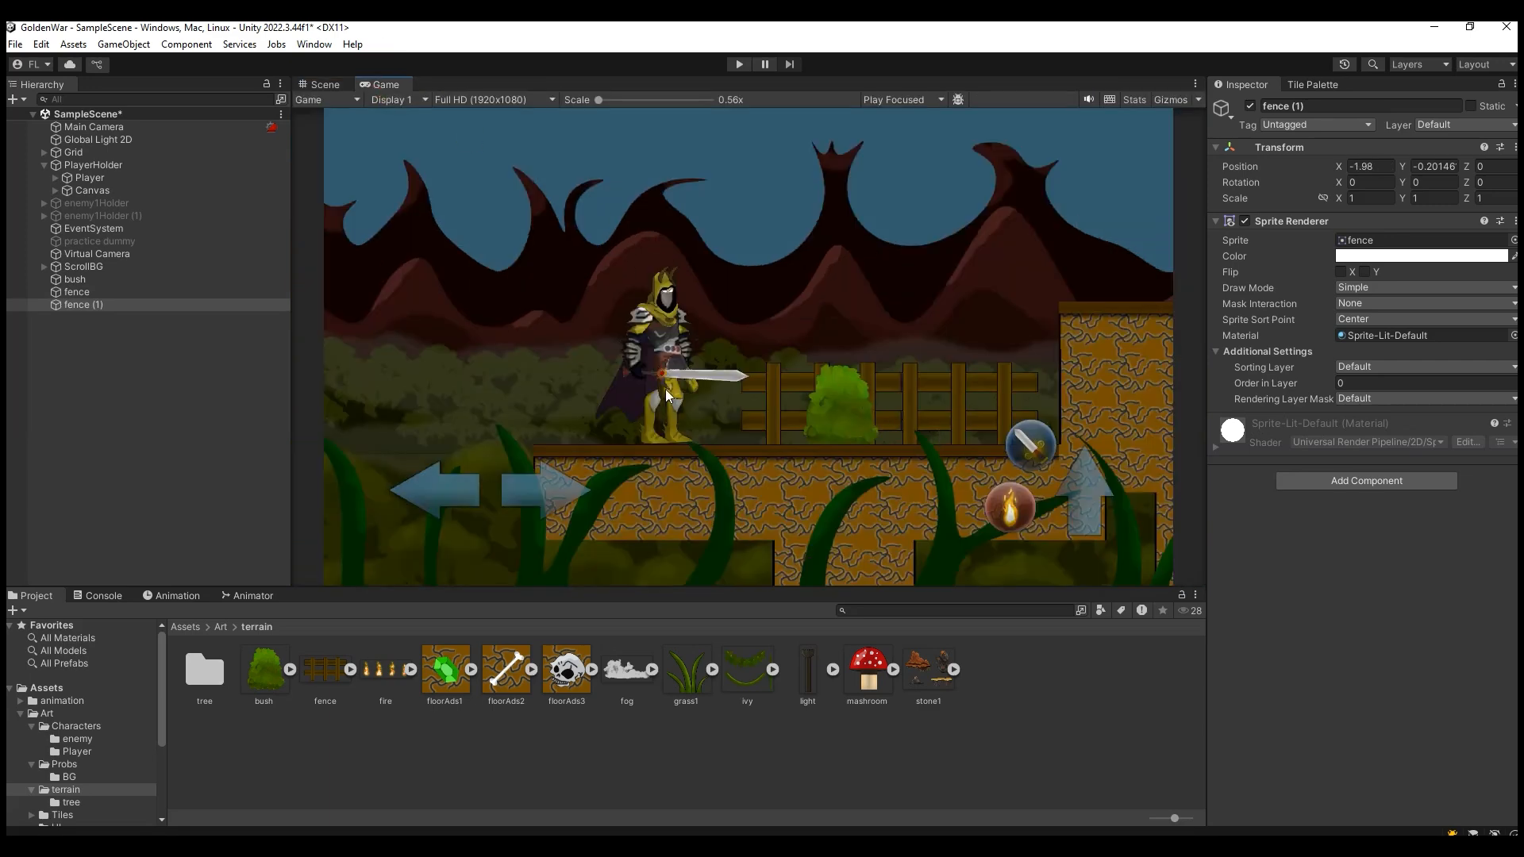
# Group the two fence objects under a new empty parent named fences.
pyautogui.keyDown('shift'); pyautogui.click(113, 305); pyautogui.keyUp('shift')
pyautogui.rightClick(112, 308)
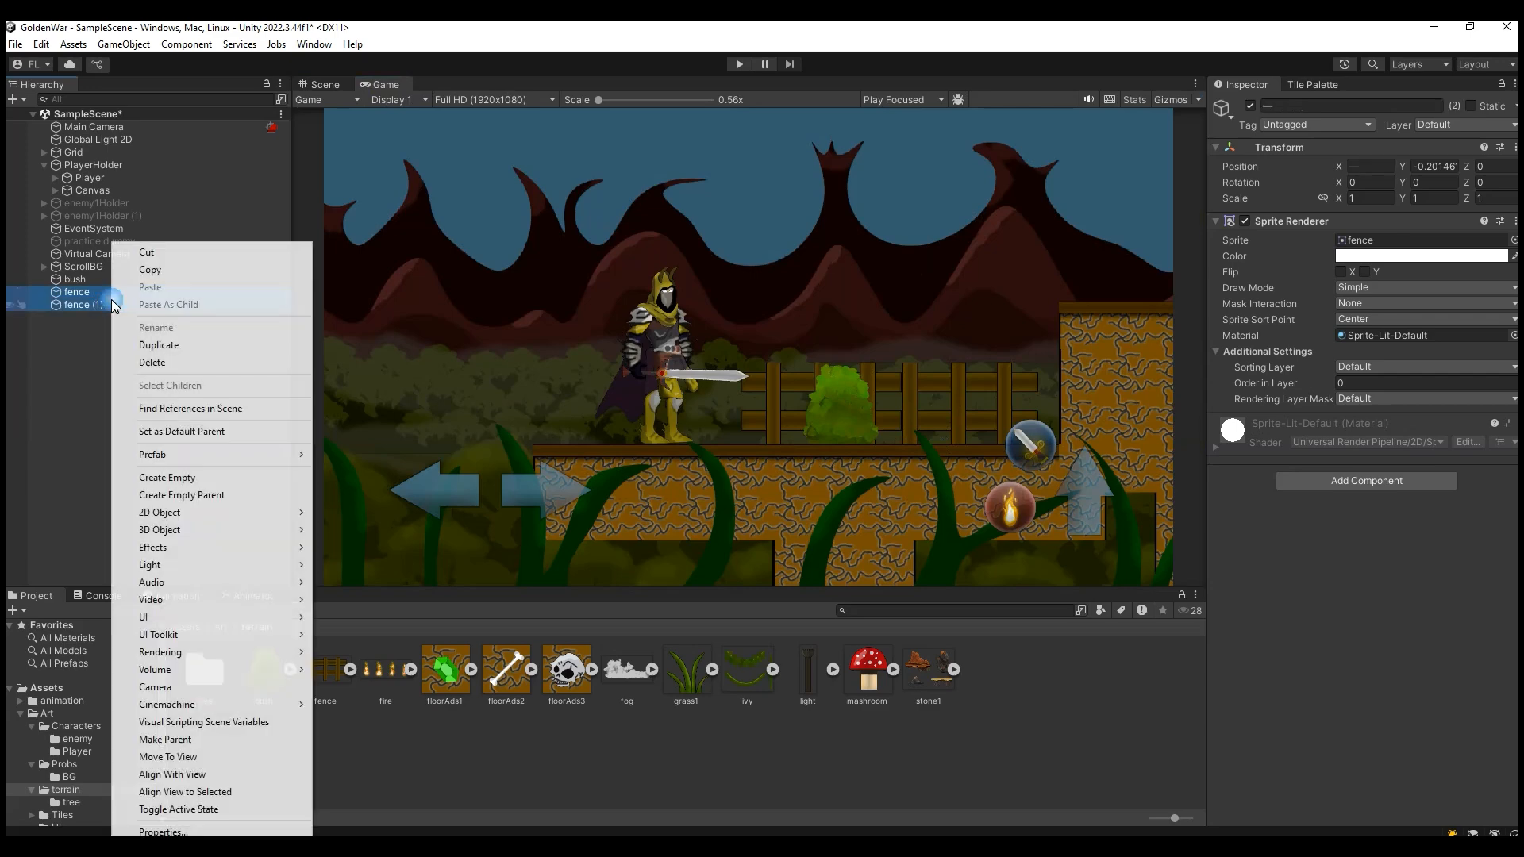
pyautogui.click(208, 492)
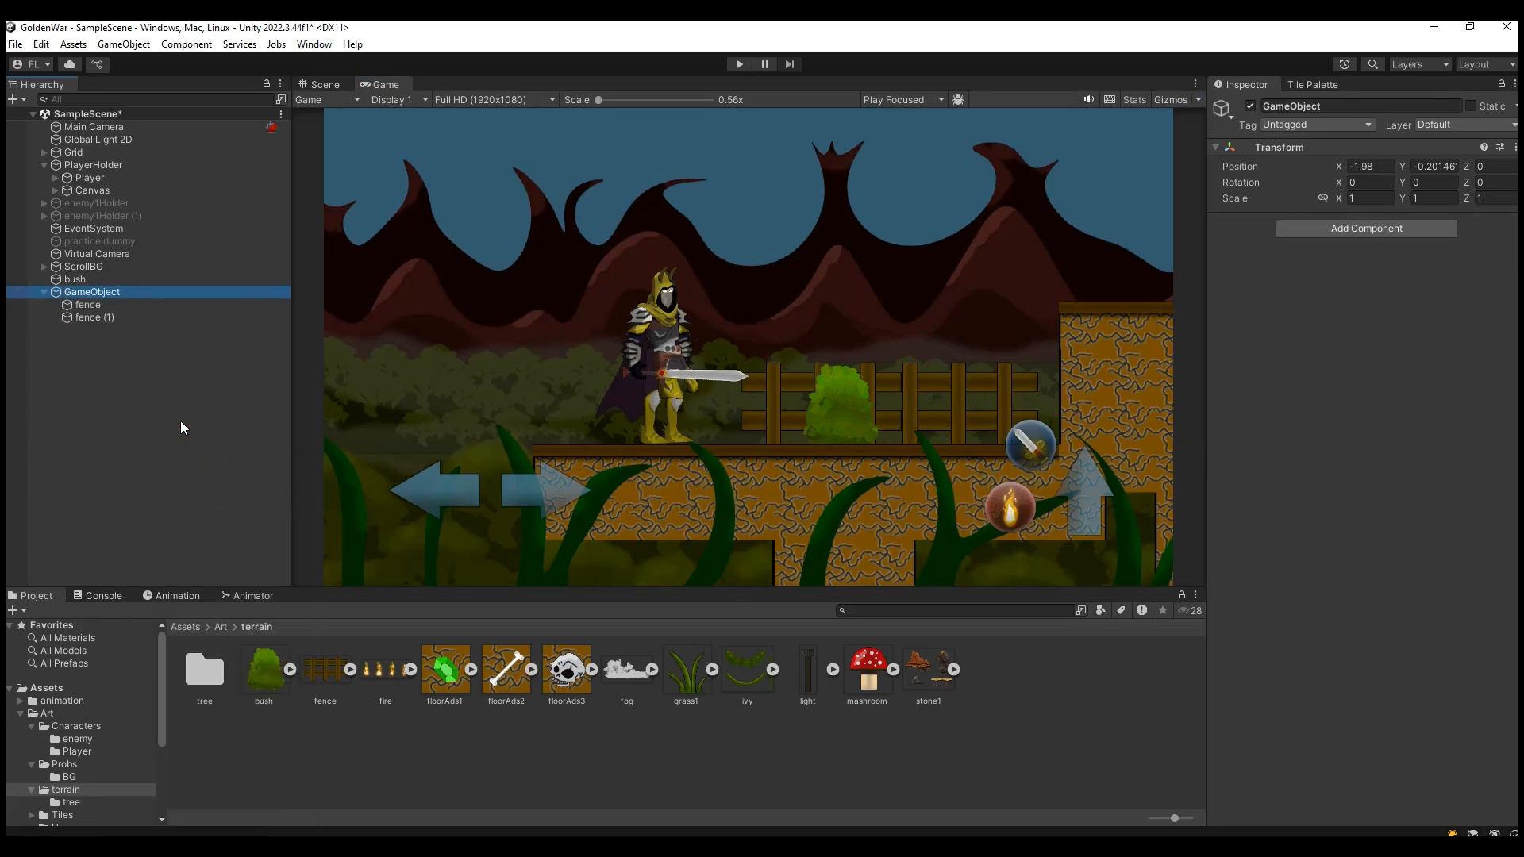
pyautogui.click(98, 293)
pyautogui.write('fences')
pyautogui.press('Return')
# Save the bush and fences objects as prefabs in Assets/prefab/terrain.
pyautogui.click(19, 714)
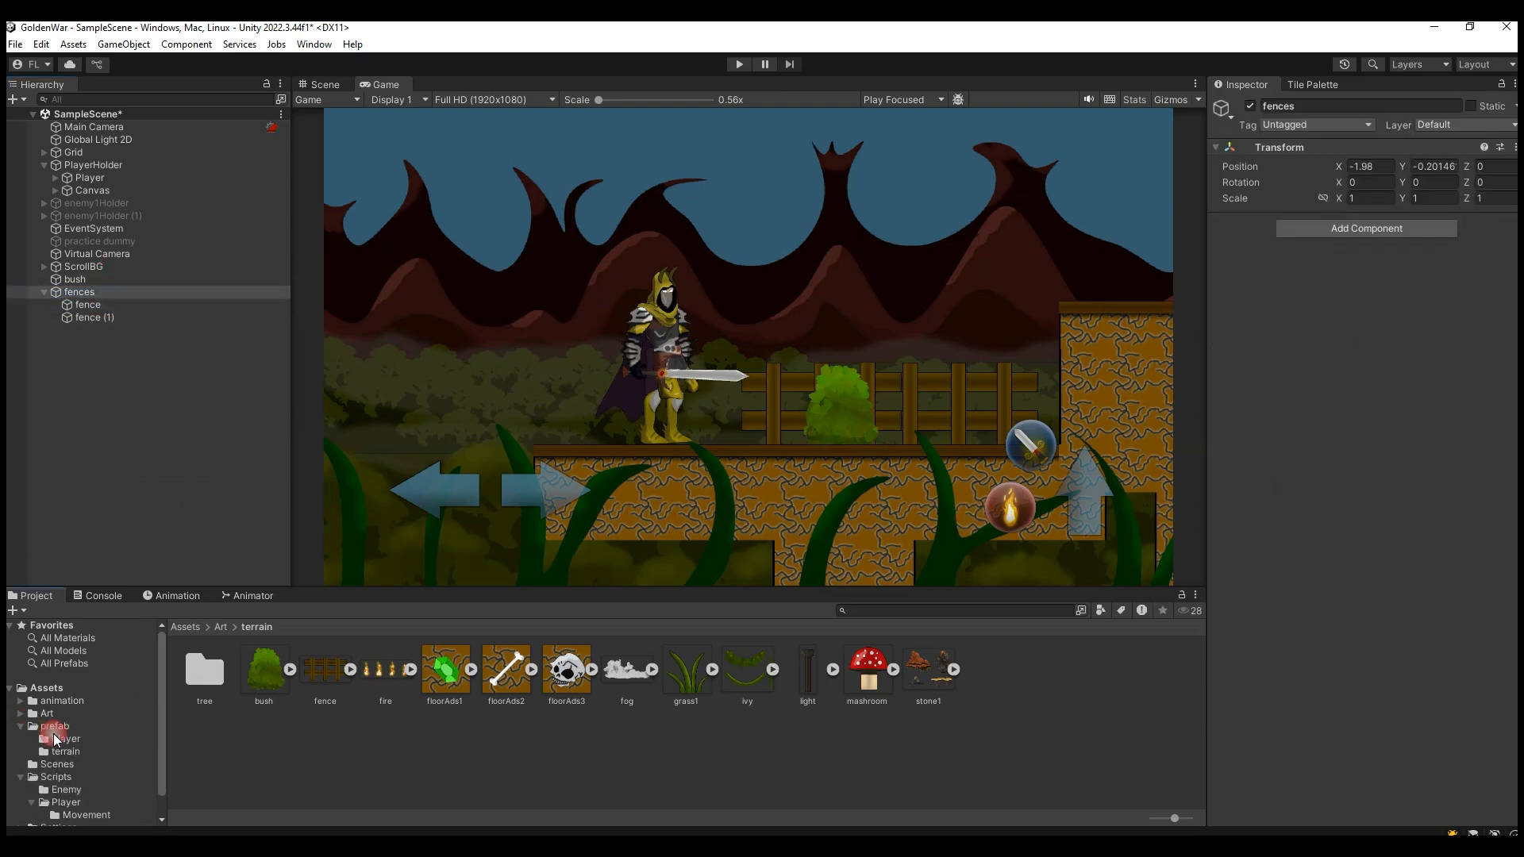
pyautogui.click(32, 727)
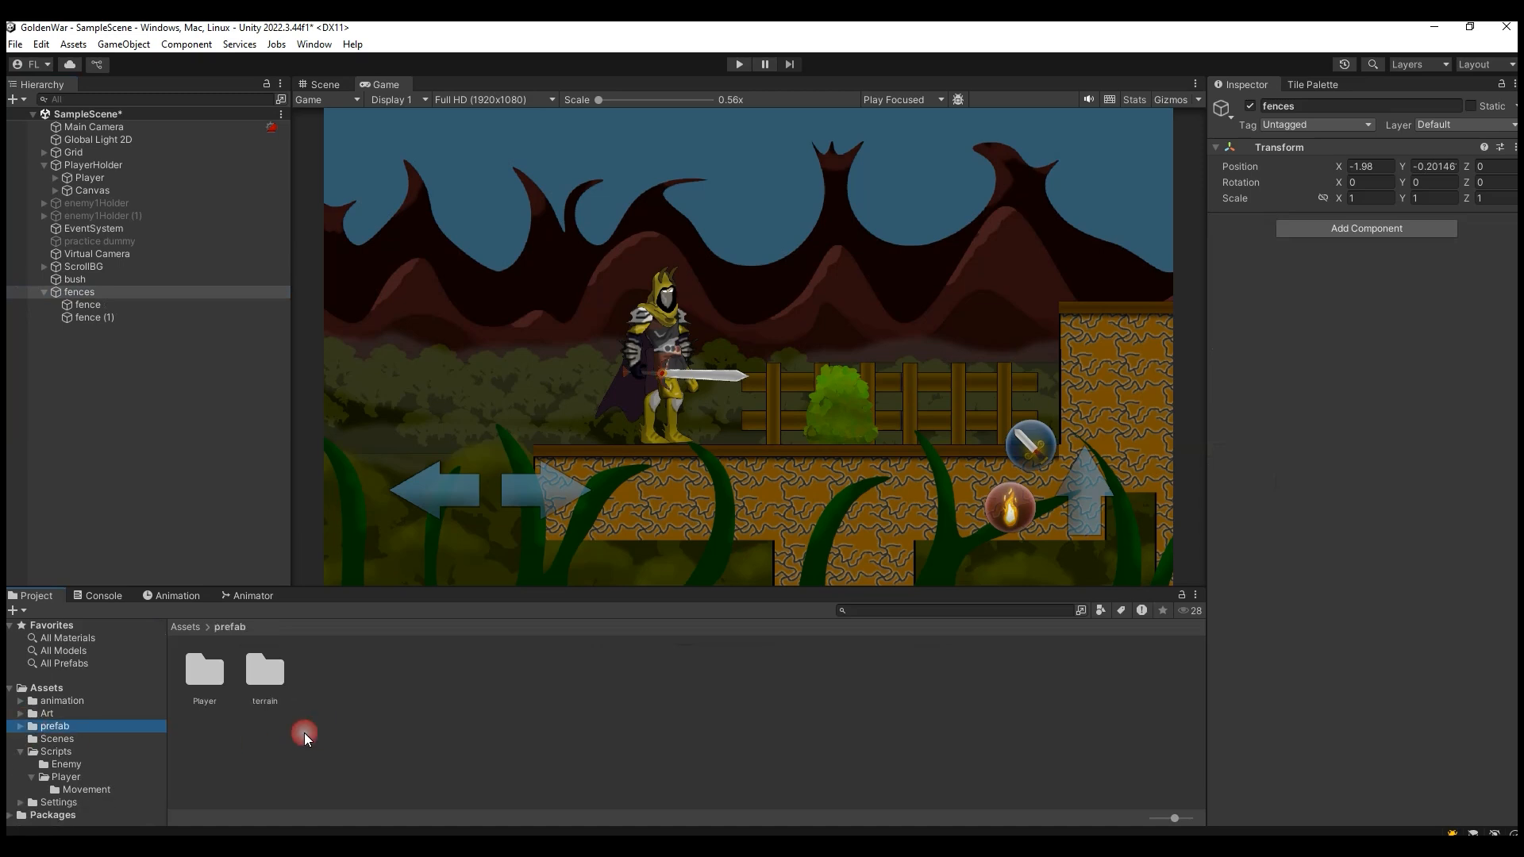
pyautogui.doubleClick(258, 669)
pyautogui.moveTo(75, 279); pyautogui.dragTo(324, 723)
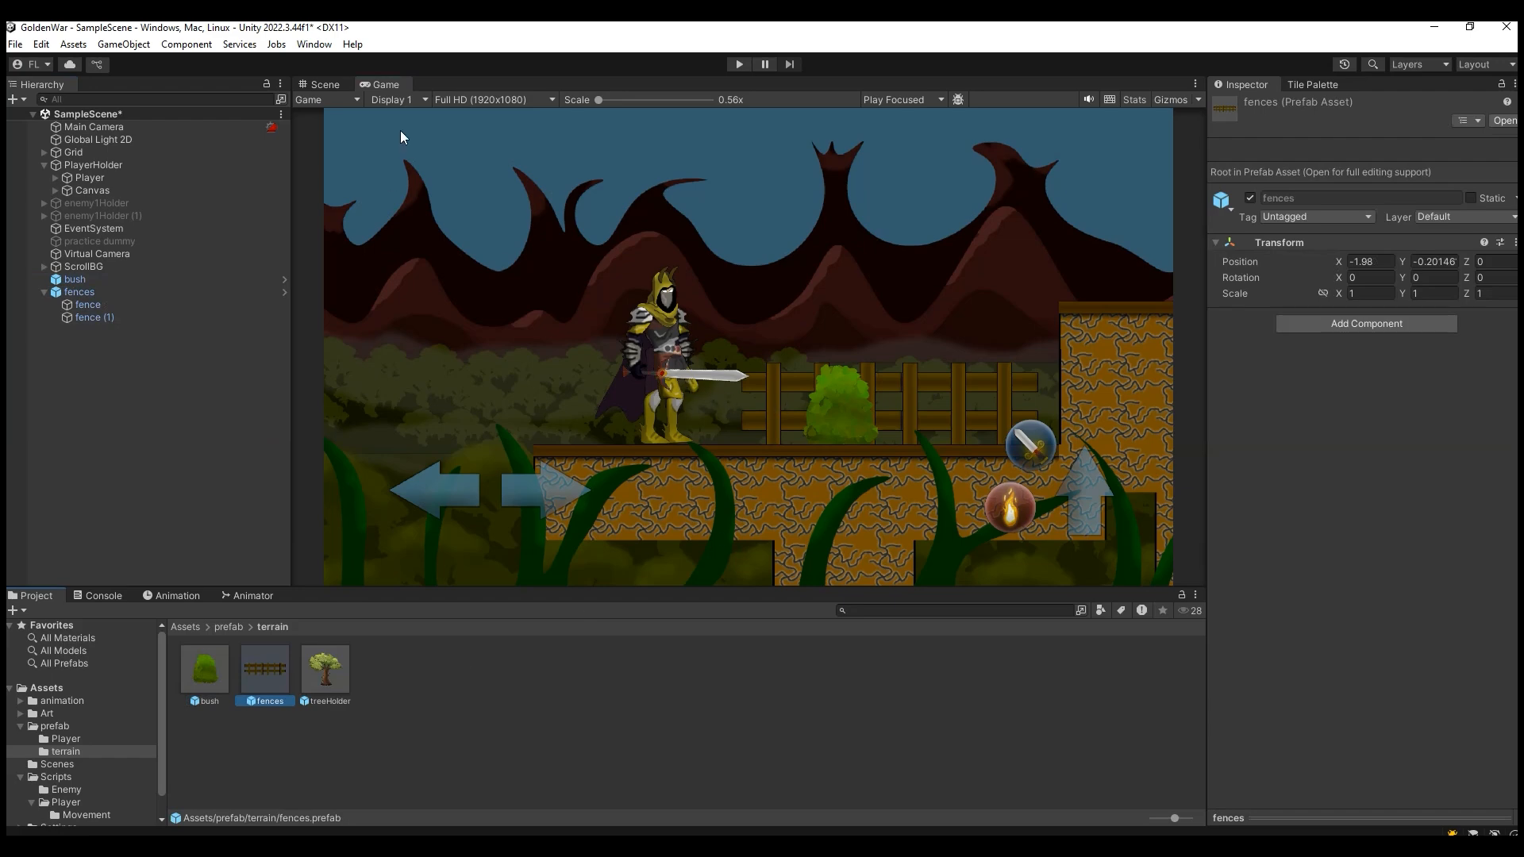
# Add a sorting layer named Nature and move it between BG and Default in the sorting order.
pyautogui.click(322, 84)
pyautogui.scroll(-3, 553, 435)
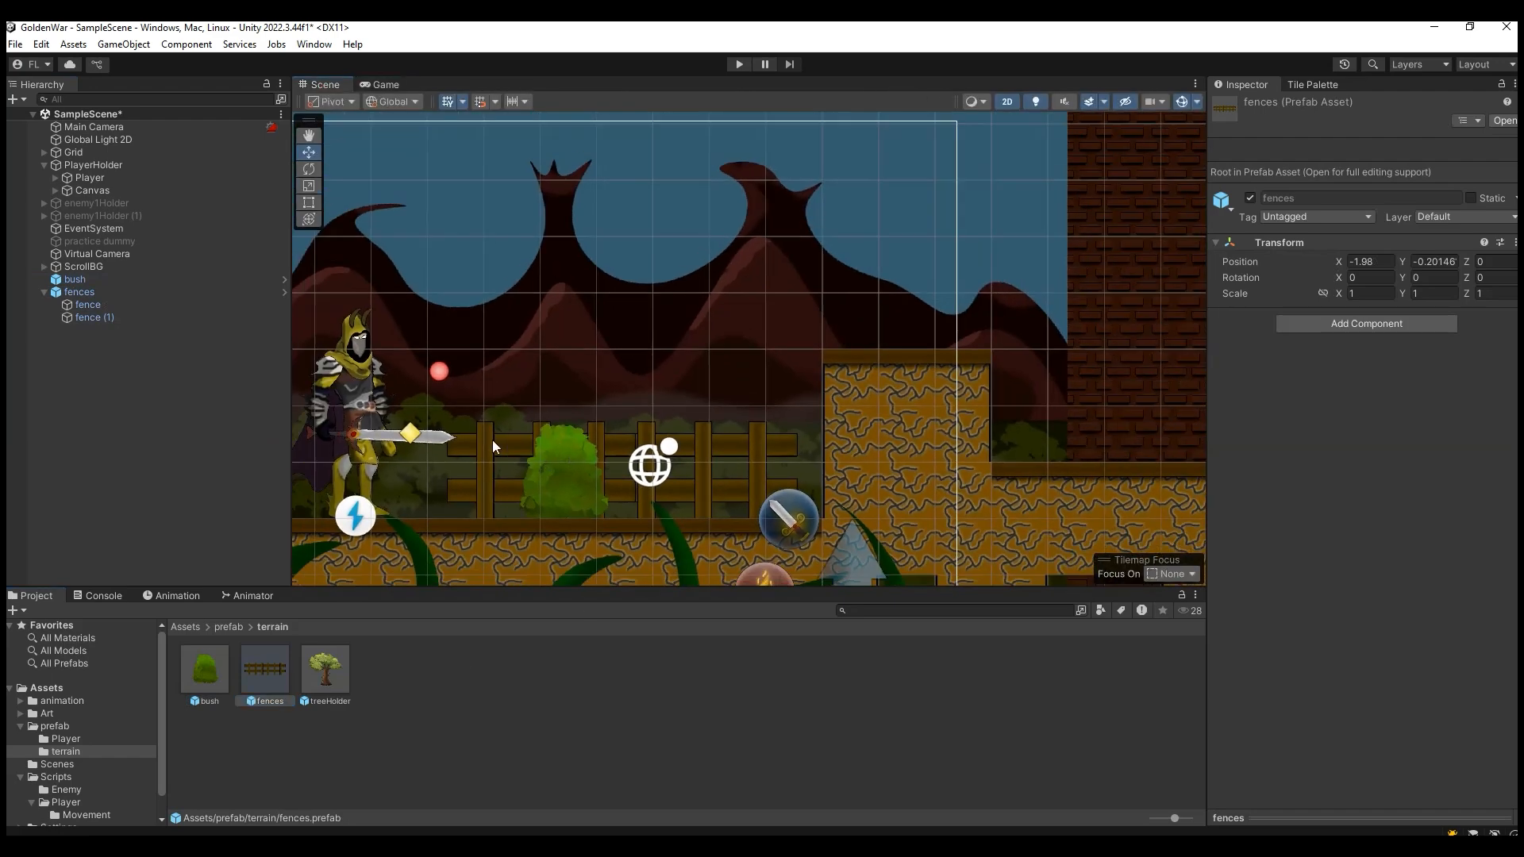
pyautogui.click(125, 292)
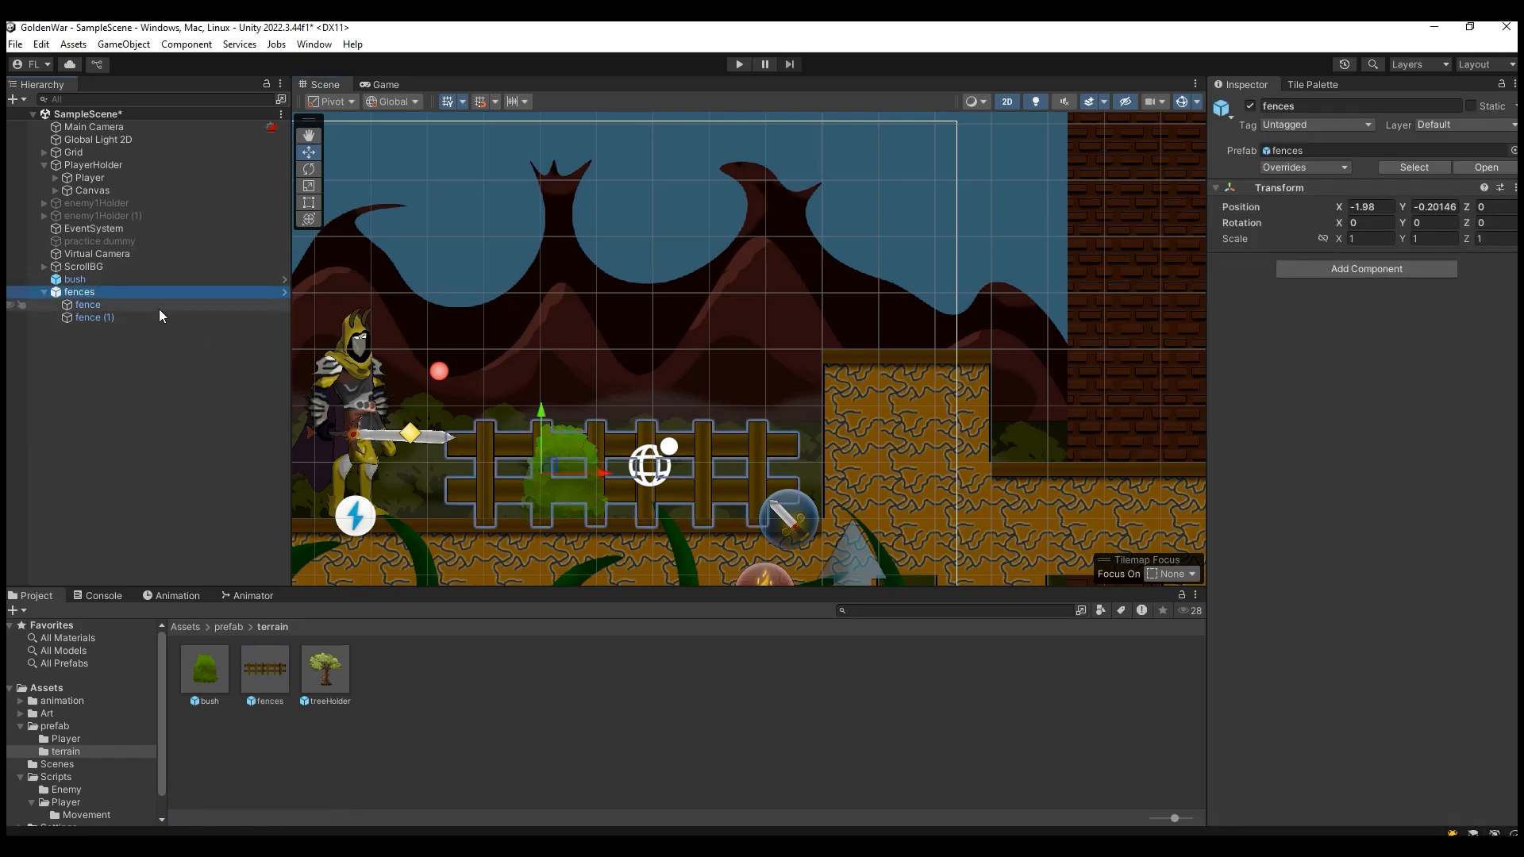
pyautogui.click(161, 305)
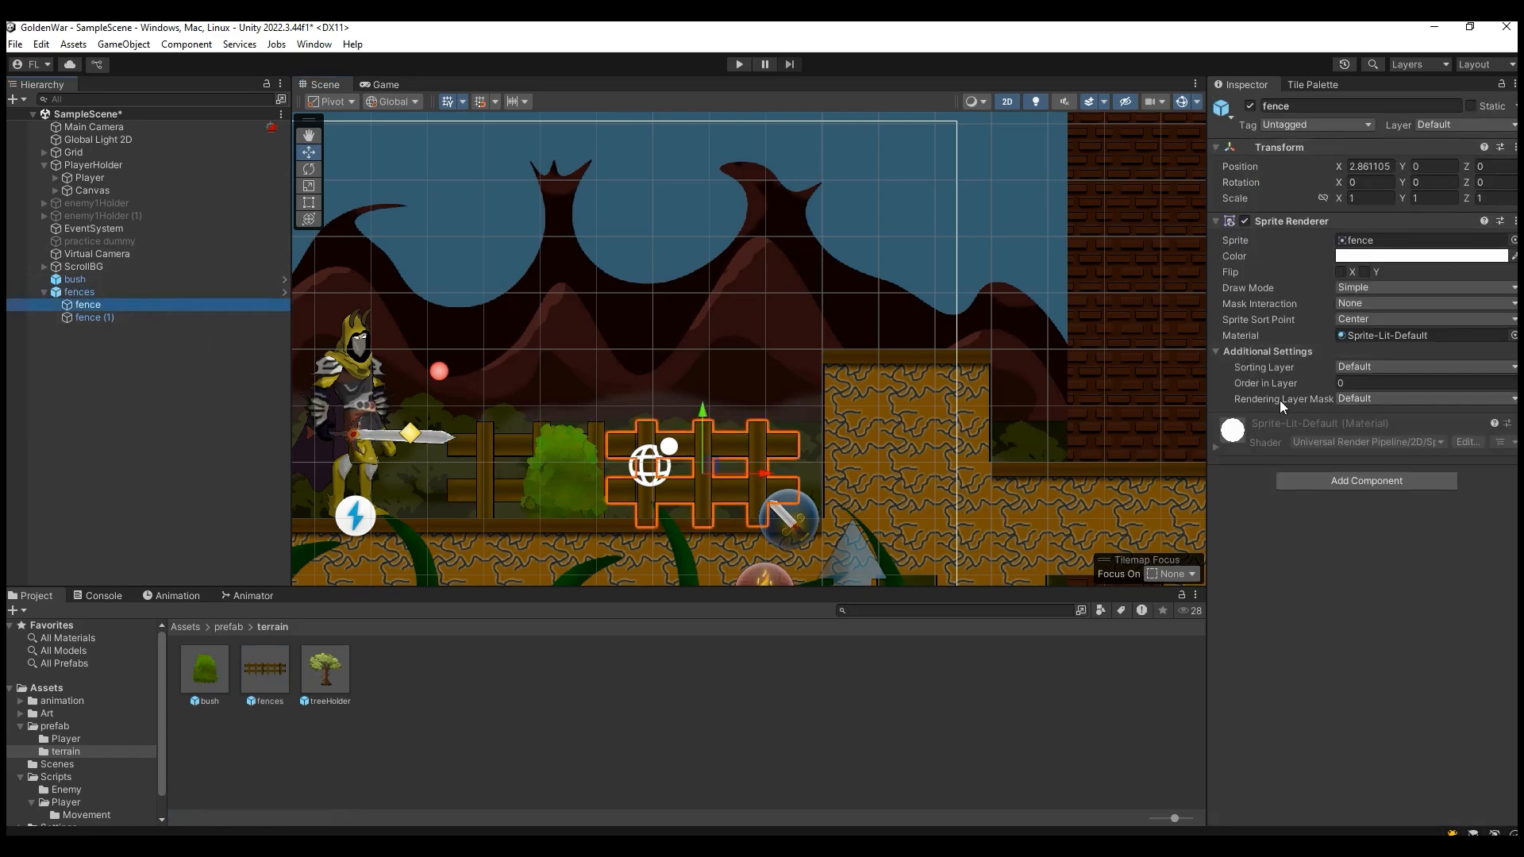
pyautogui.click(1378, 364)
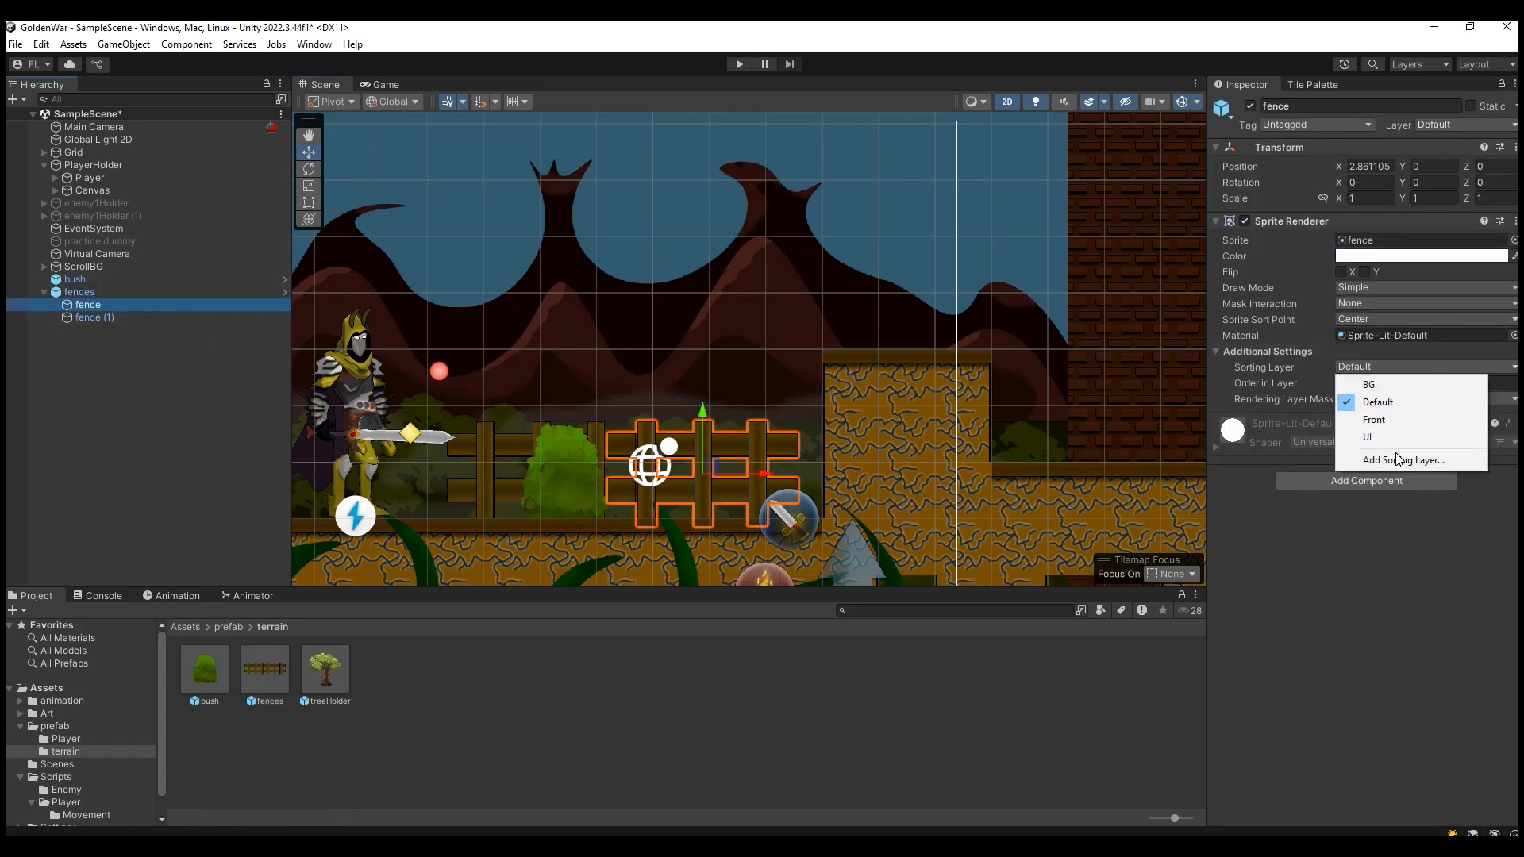
pyautogui.click(1393, 459)
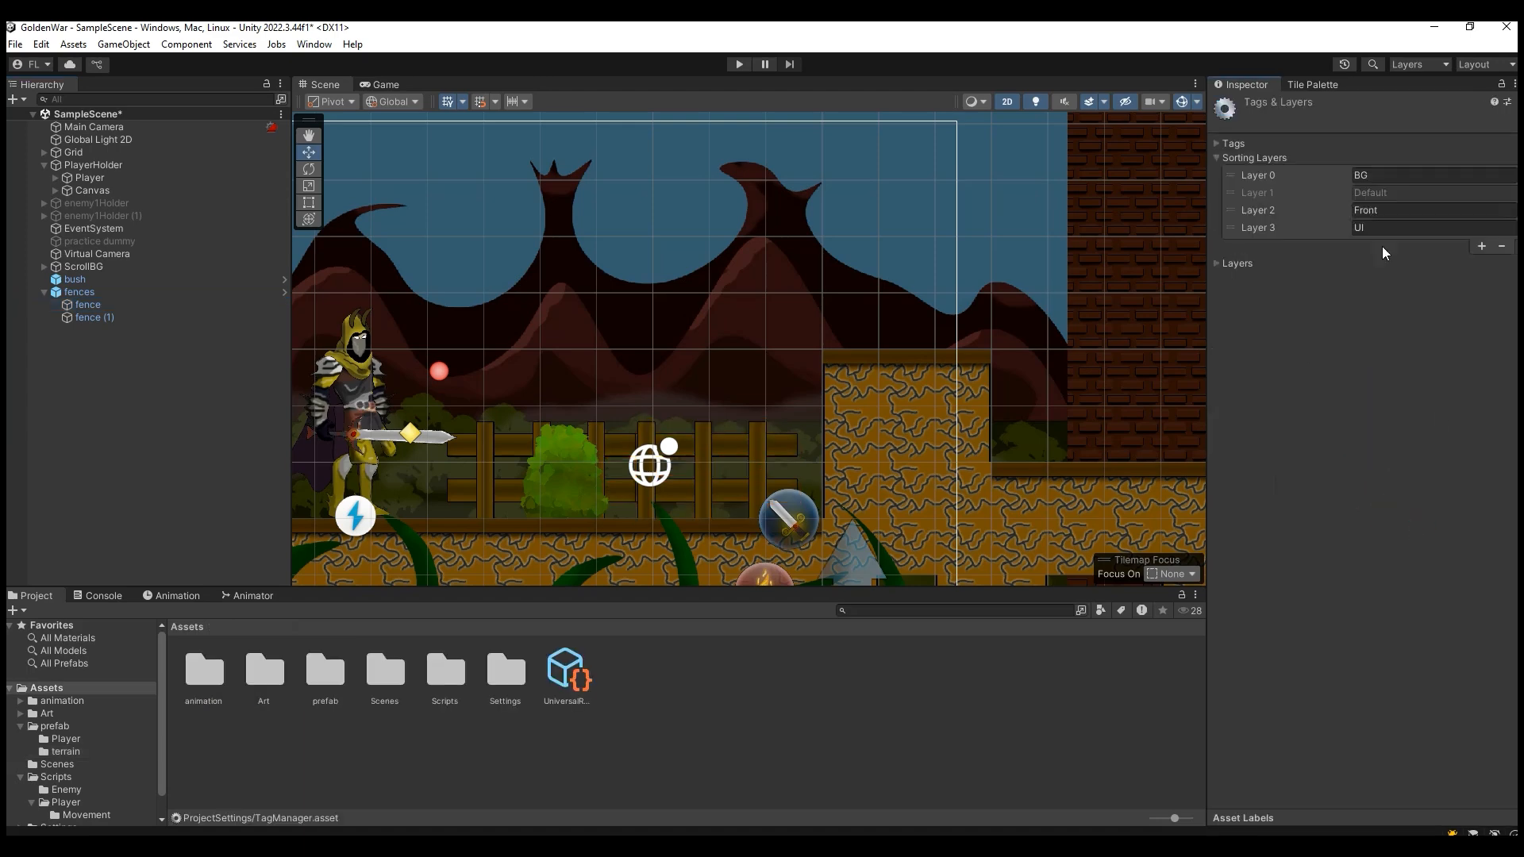
pyautogui.click(1481, 246)
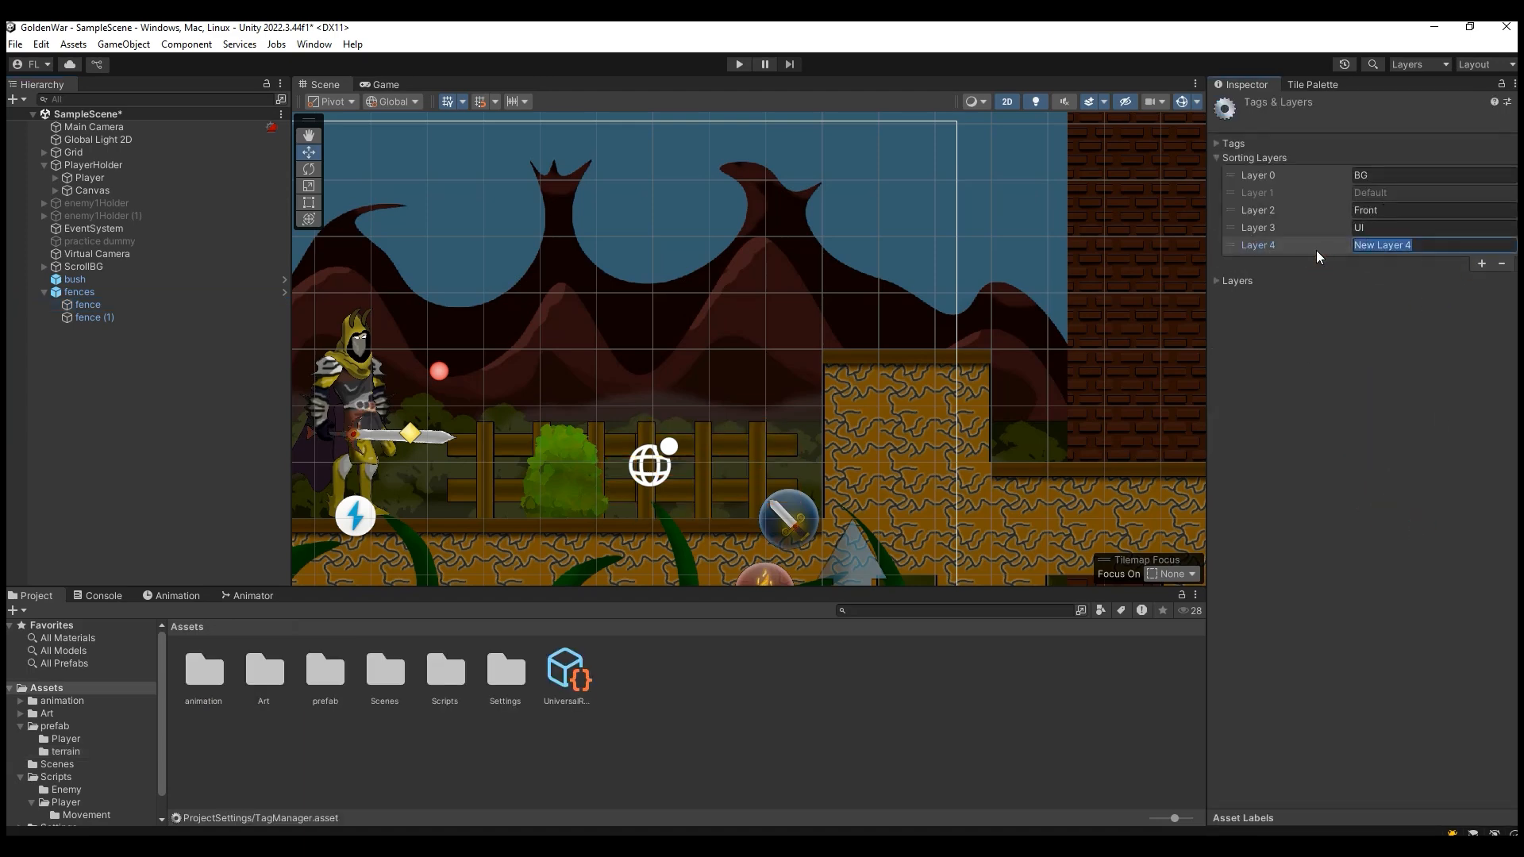
pyautogui.write('Nature')
pyautogui.press('Return')
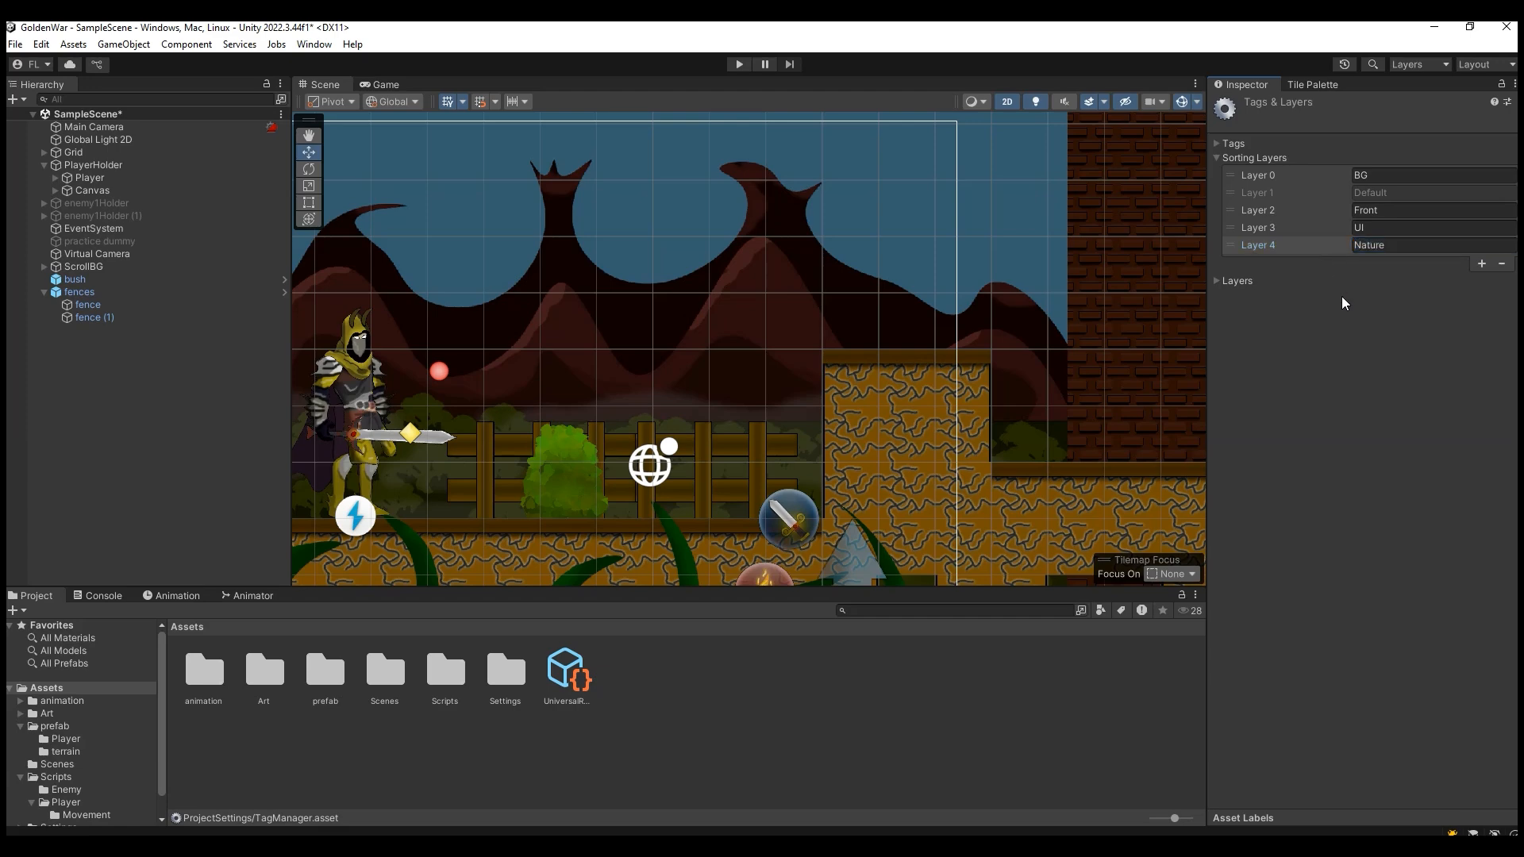
pyautogui.moveTo(1268, 248); pyautogui.dragTo(1289, 196)
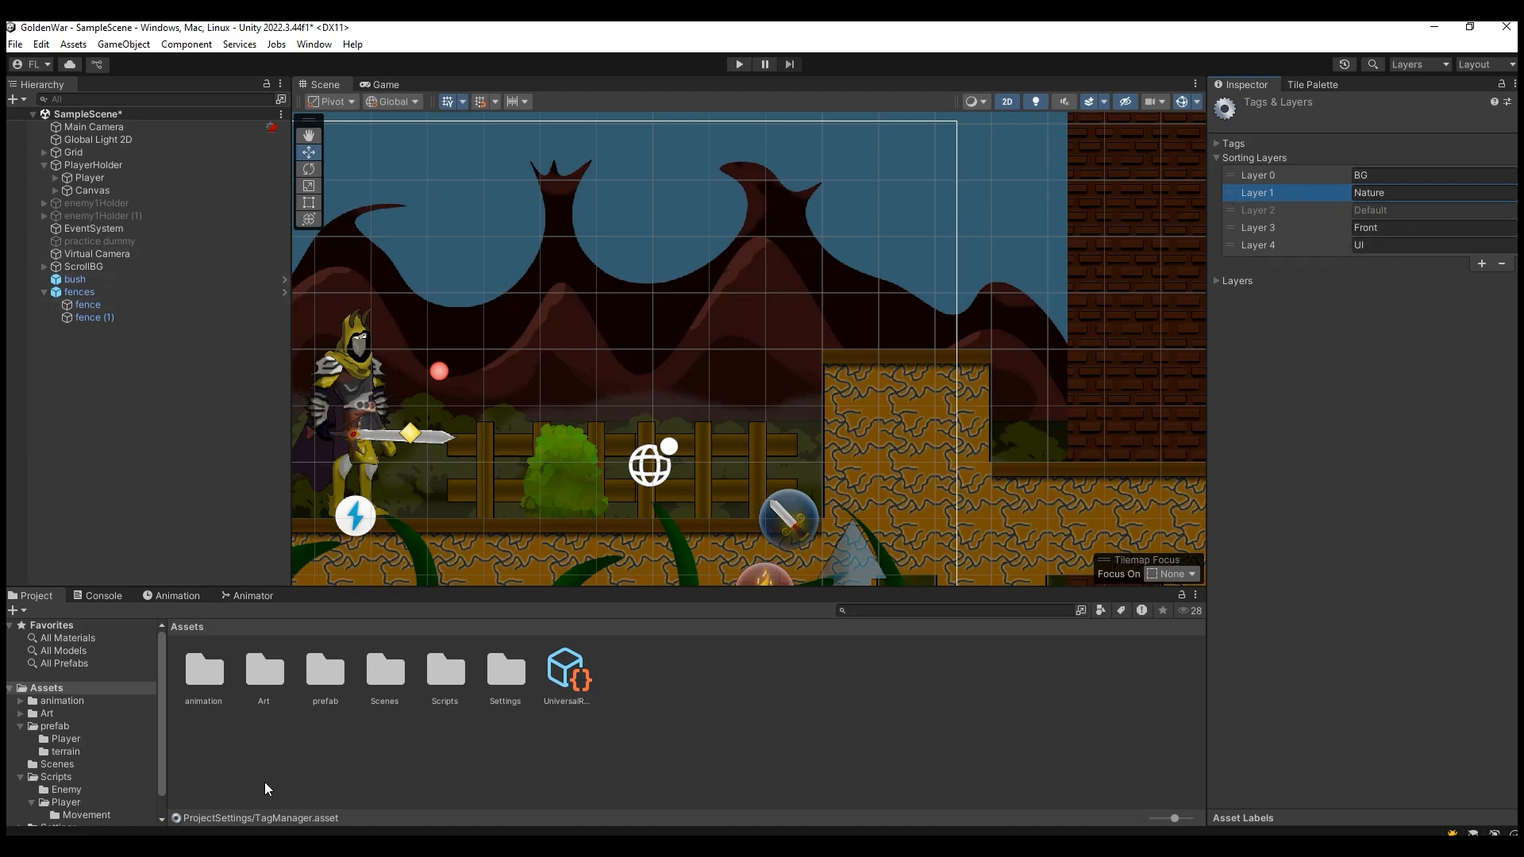
# Set the sorting layer of the bush prefab in Assets/prefab/terrain to Nature.
pyautogui.click(20, 730)
pyautogui.click(20, 752)
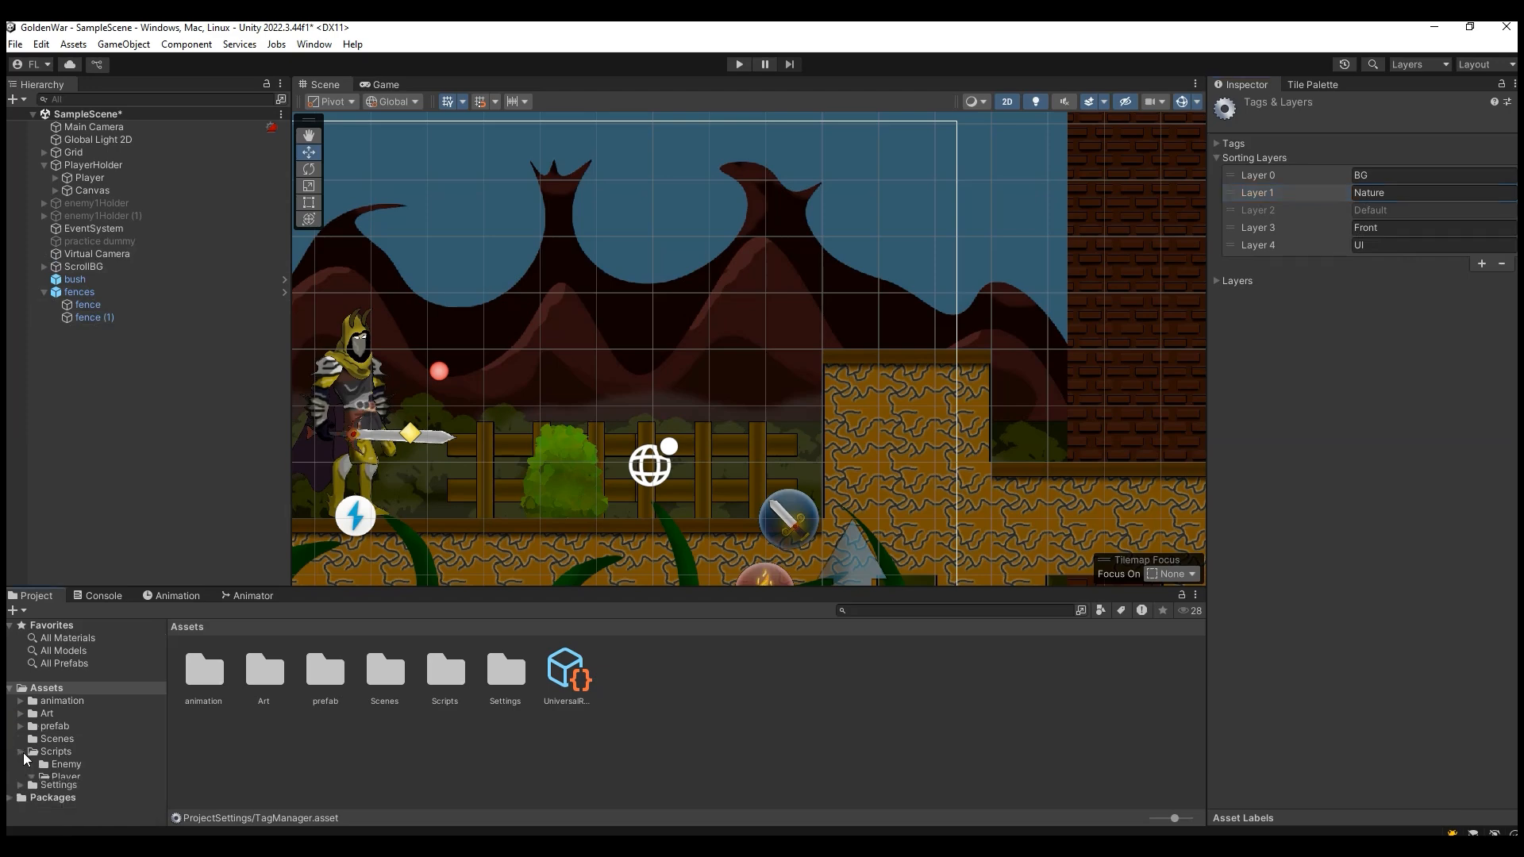
pyautogui.click(127, 305)
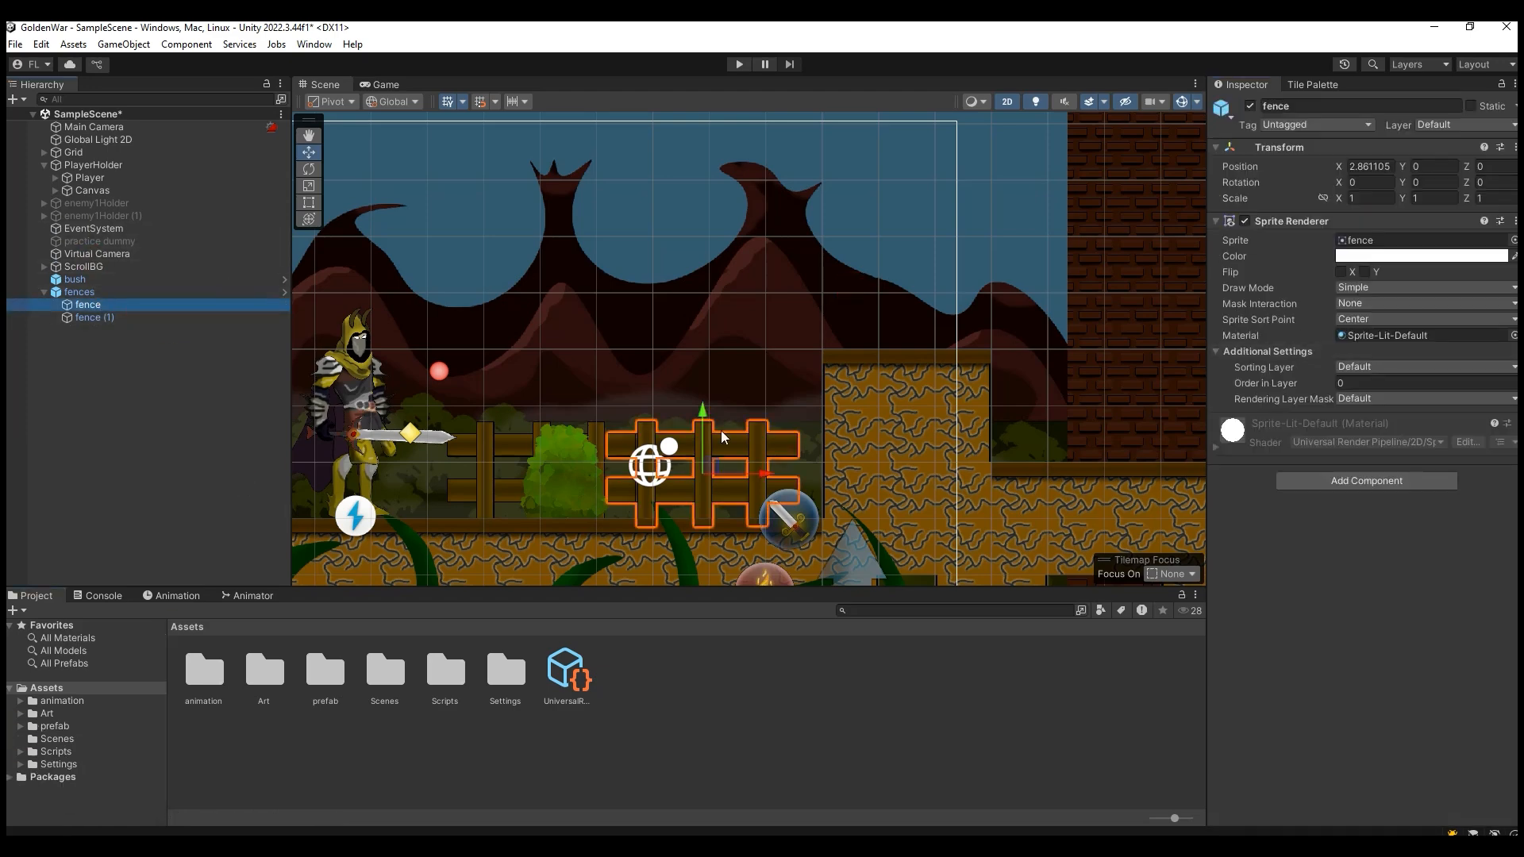
pyautogui.doubleClick(79, 728)
pyautogui.doubleClick(274, 674)
pyautogui.click(216, 673)
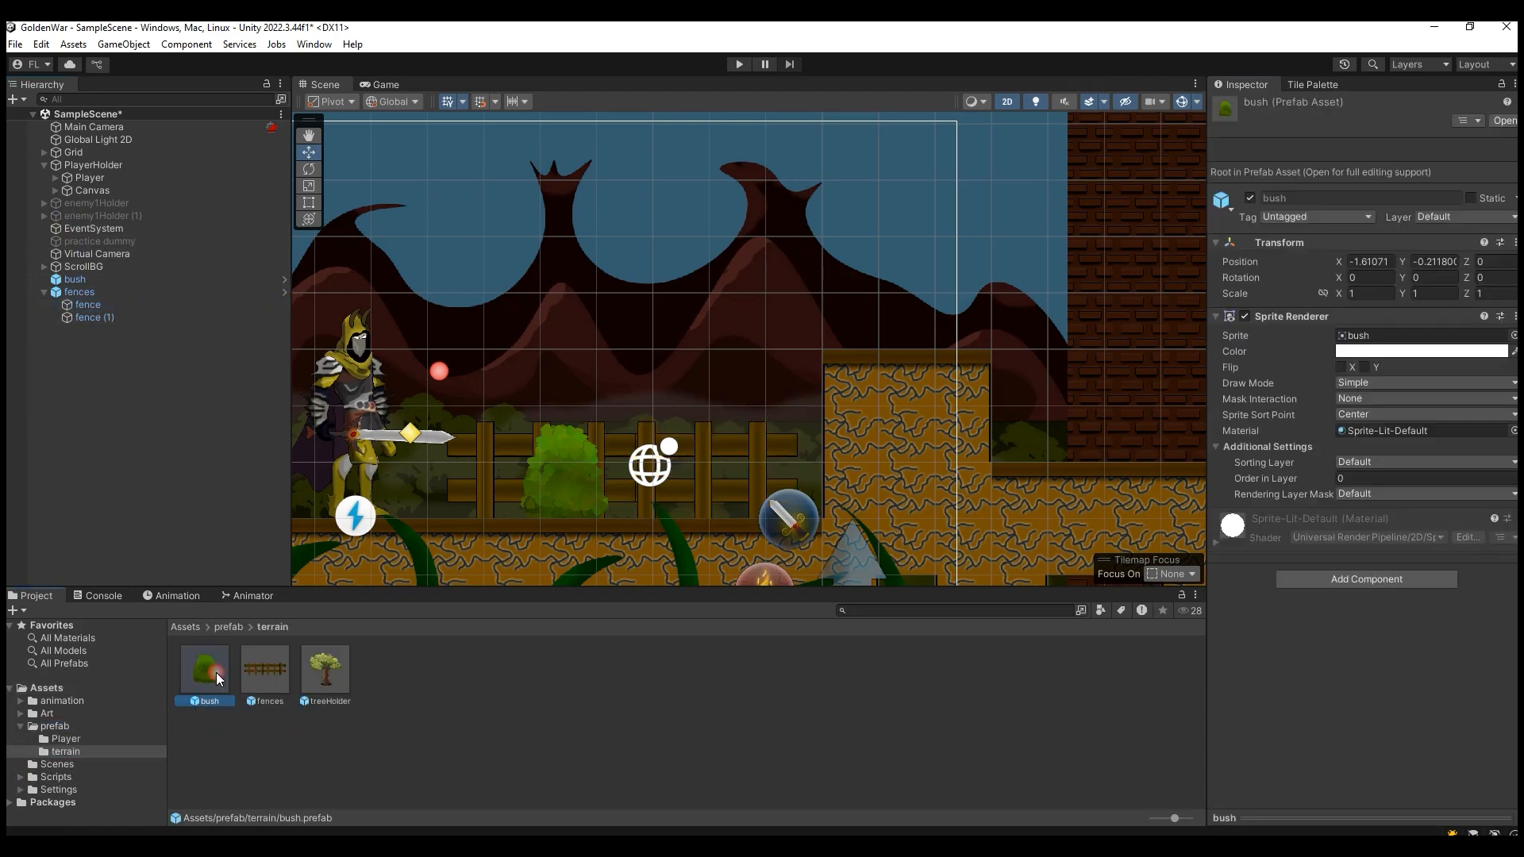
pyautogui.click(1420, 462)
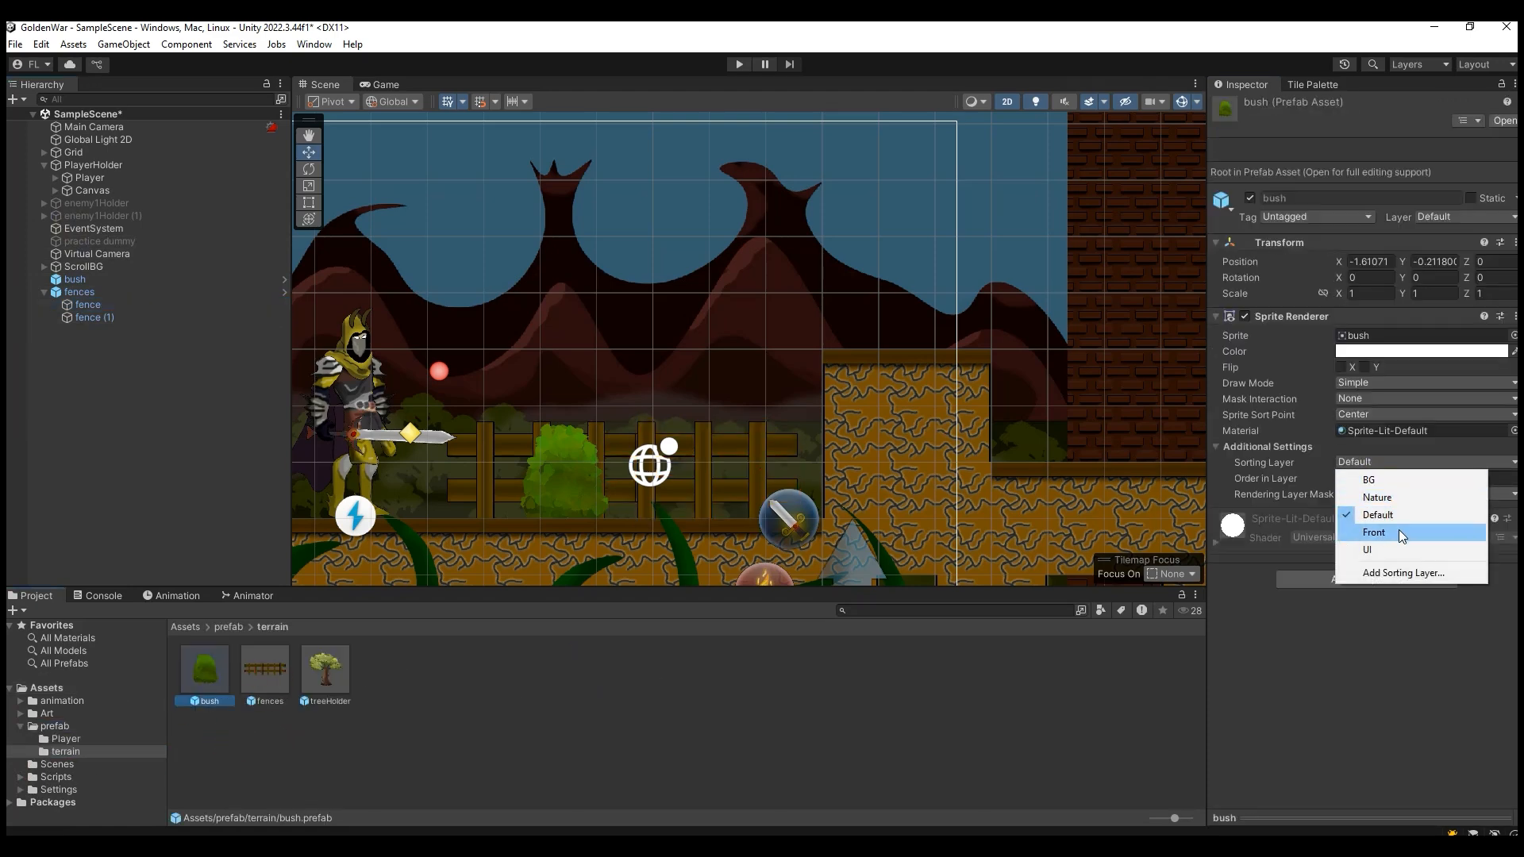
pyautogui.click(1403, 498)
# Set the sorting layer of both fence objects inside the fences prefab to Nature.
pyautogui.click(255, 679)
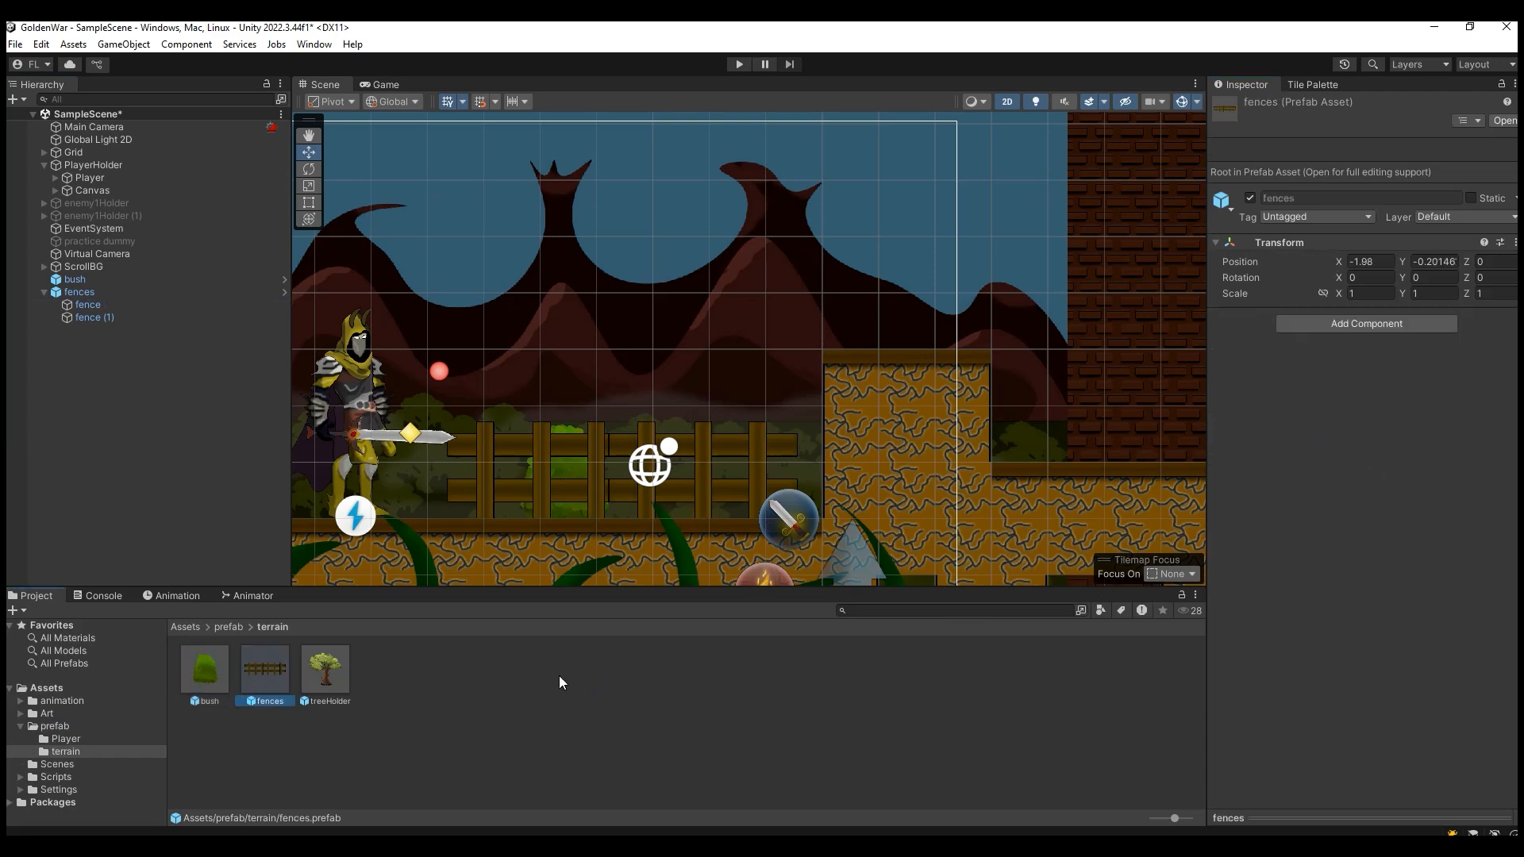
pyautogui.doubleClick(259, 670)
pyautogui.click(89, 147)
pyautogui.keyDown('shift'); pyautogui.click(98, 159); pyautogui.keyUp('shift')
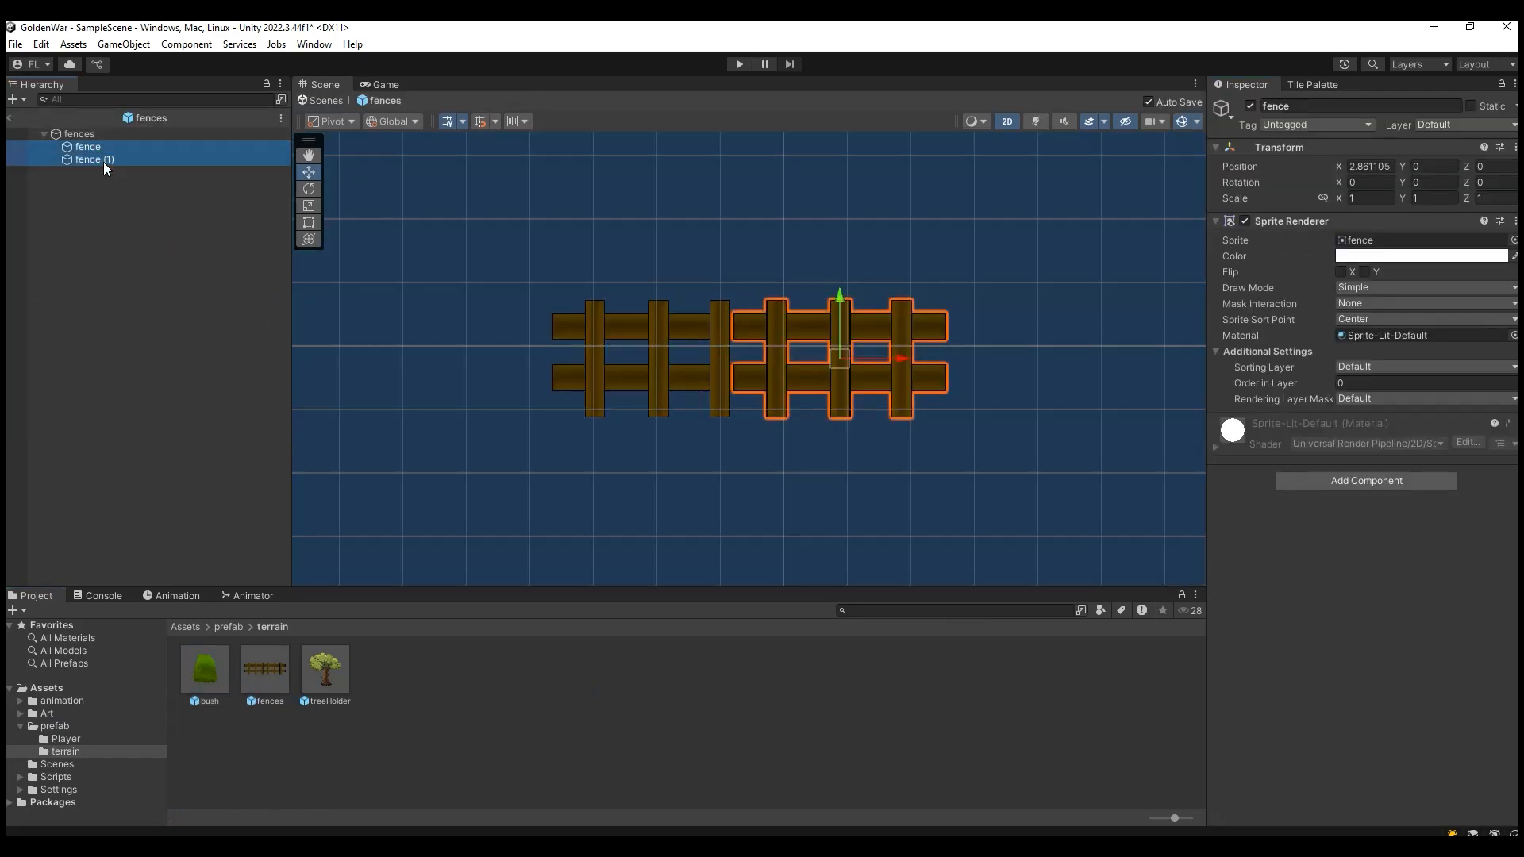
pyautogui.click(1367, 370)
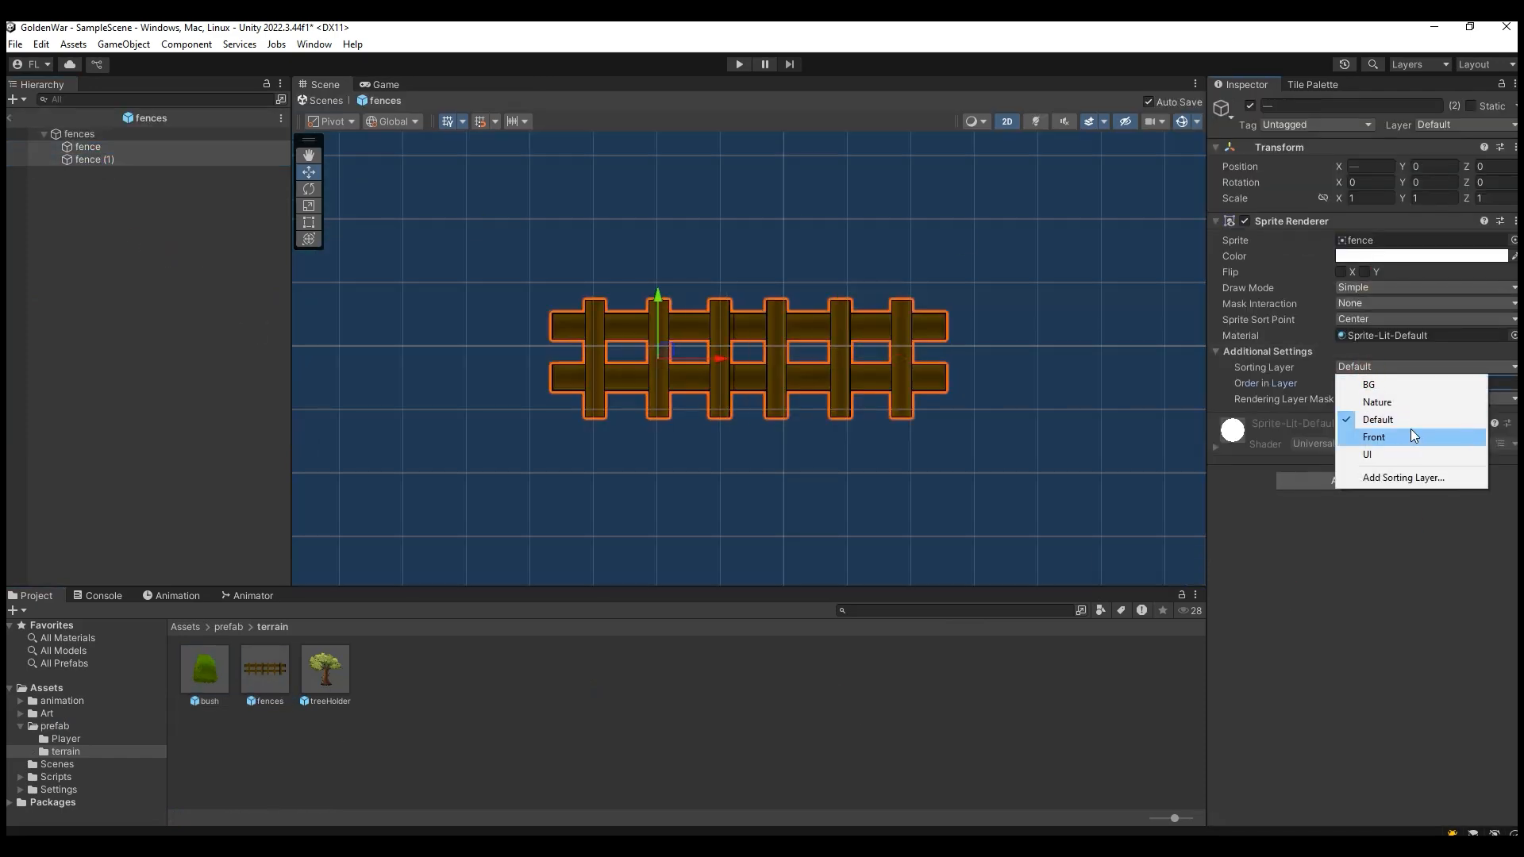
pyautogui.click(1412, 406)
# Set the bush prefab's order in layer to 1.
pyautogui.click(206, 684)
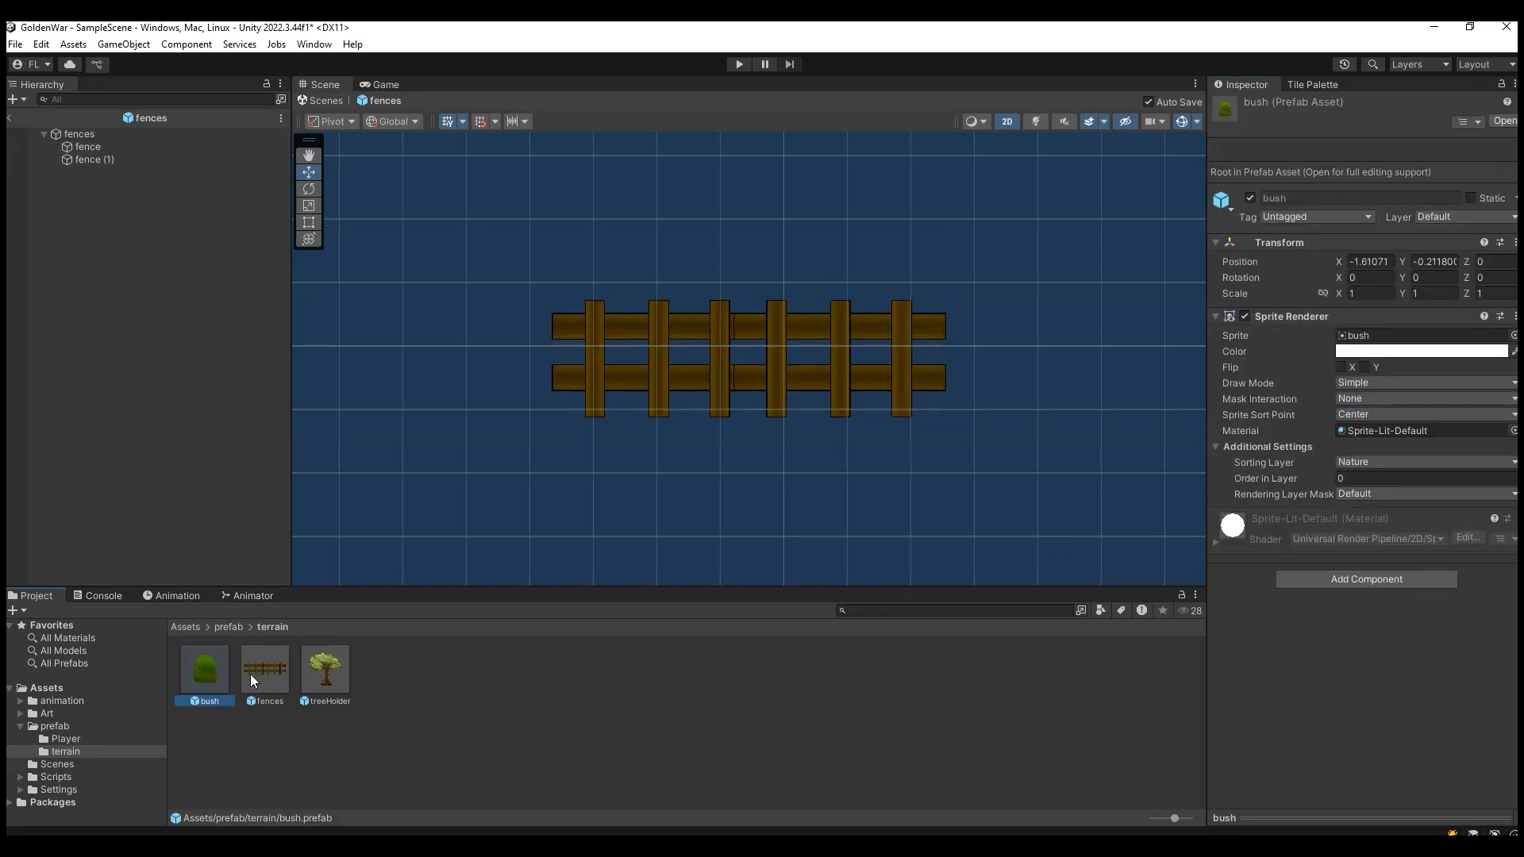
pyautogui.click(250, 674)
pyautogui.click(211, 673)
pyautogui.click(1334, 479)
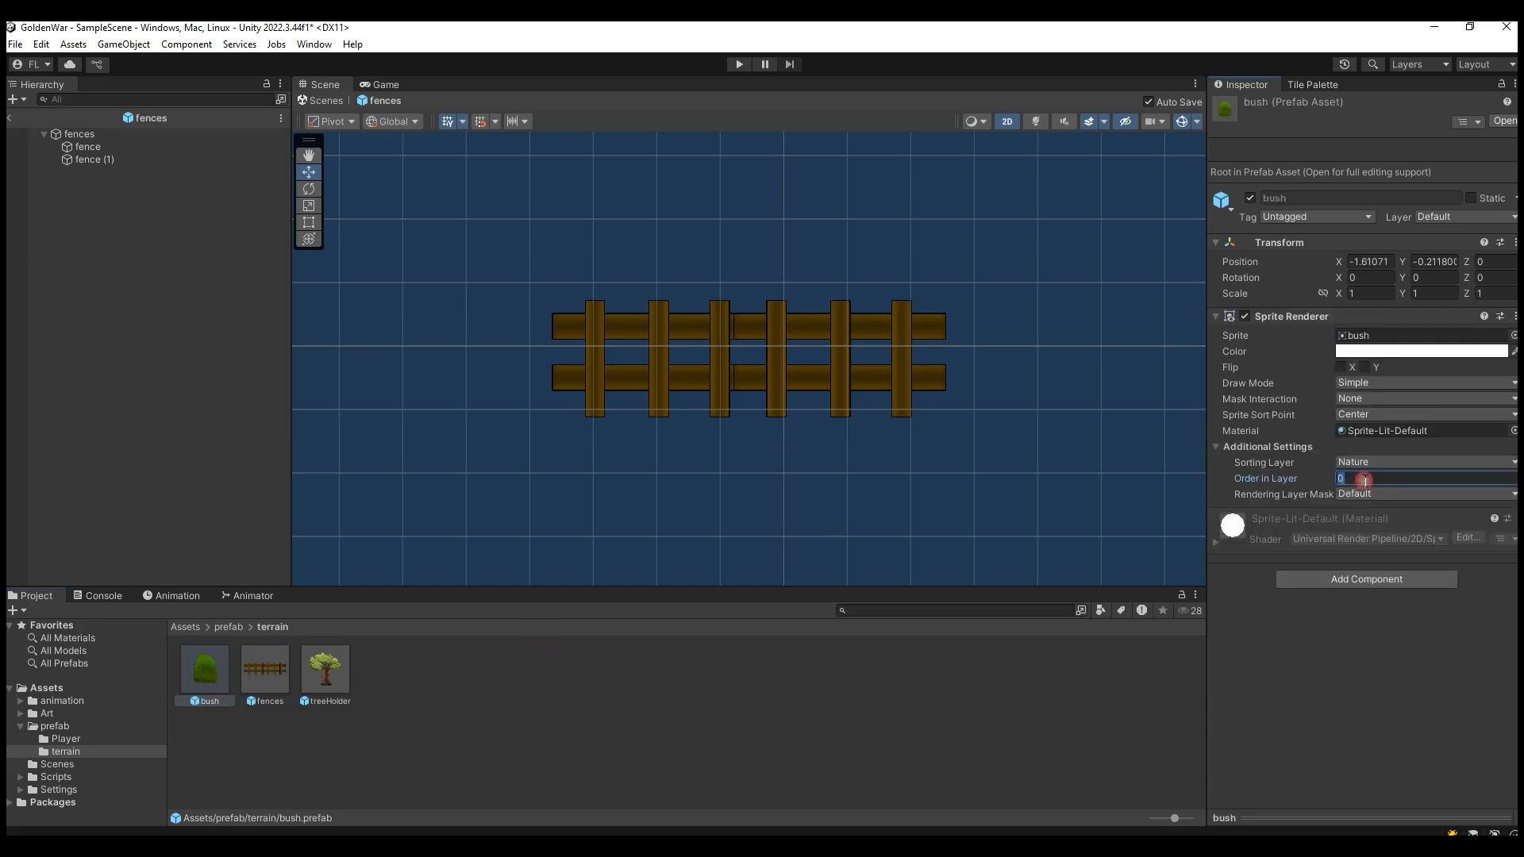
pyautogui.write('1')
pyautogui.click(223, 674)
pyautogui.click(1350, 478)
# Set all six tree sprites inside the treeHolder prefab to the Nature sorting layer with order in layer 1, and return to the scene.
pyautogui.click(325, 670)
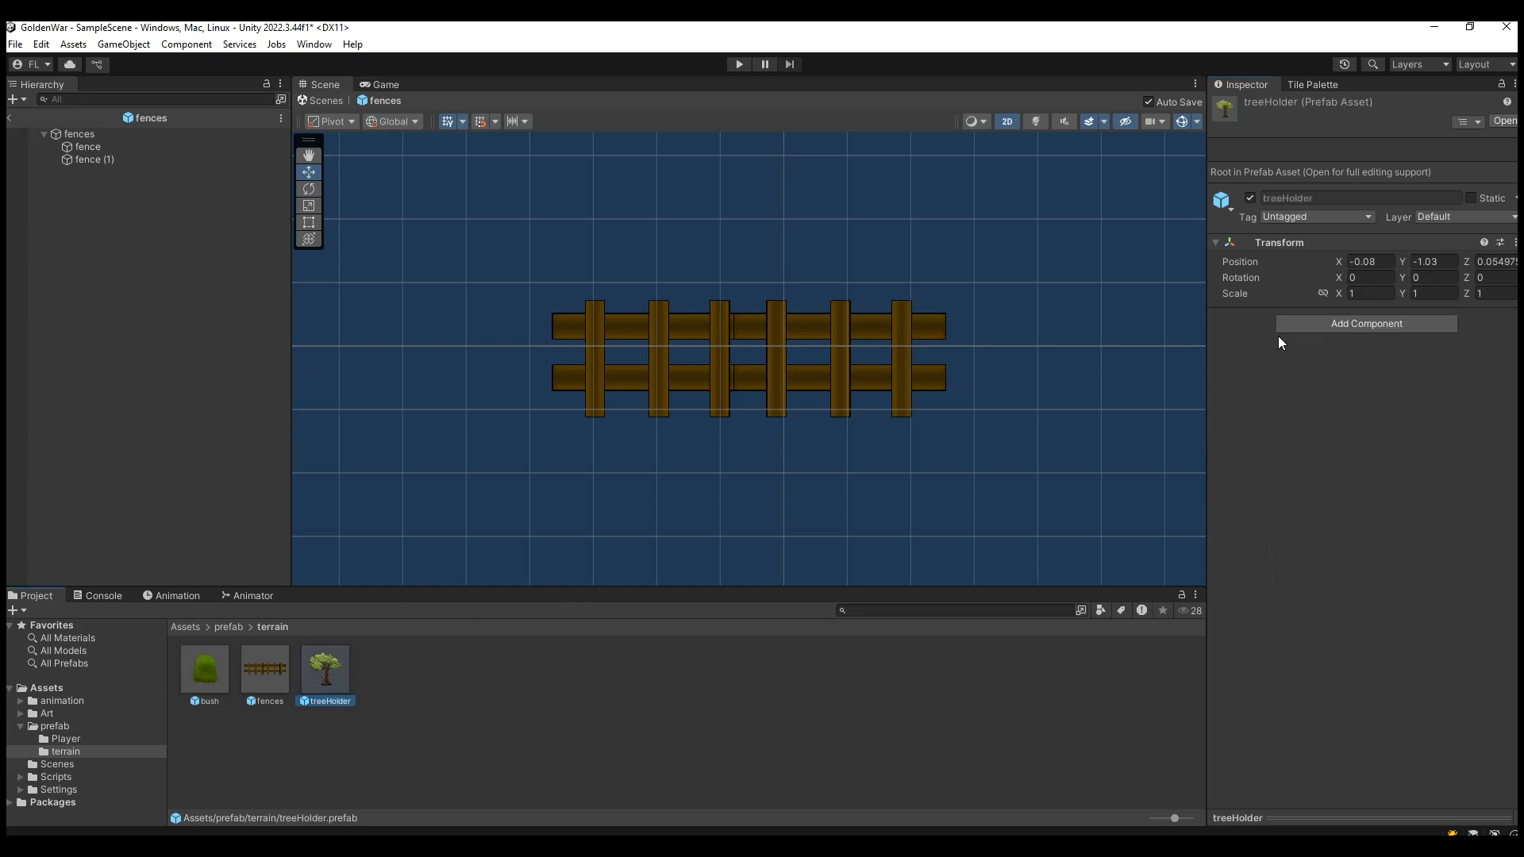
pyautogui.doubleClick(336, 698)
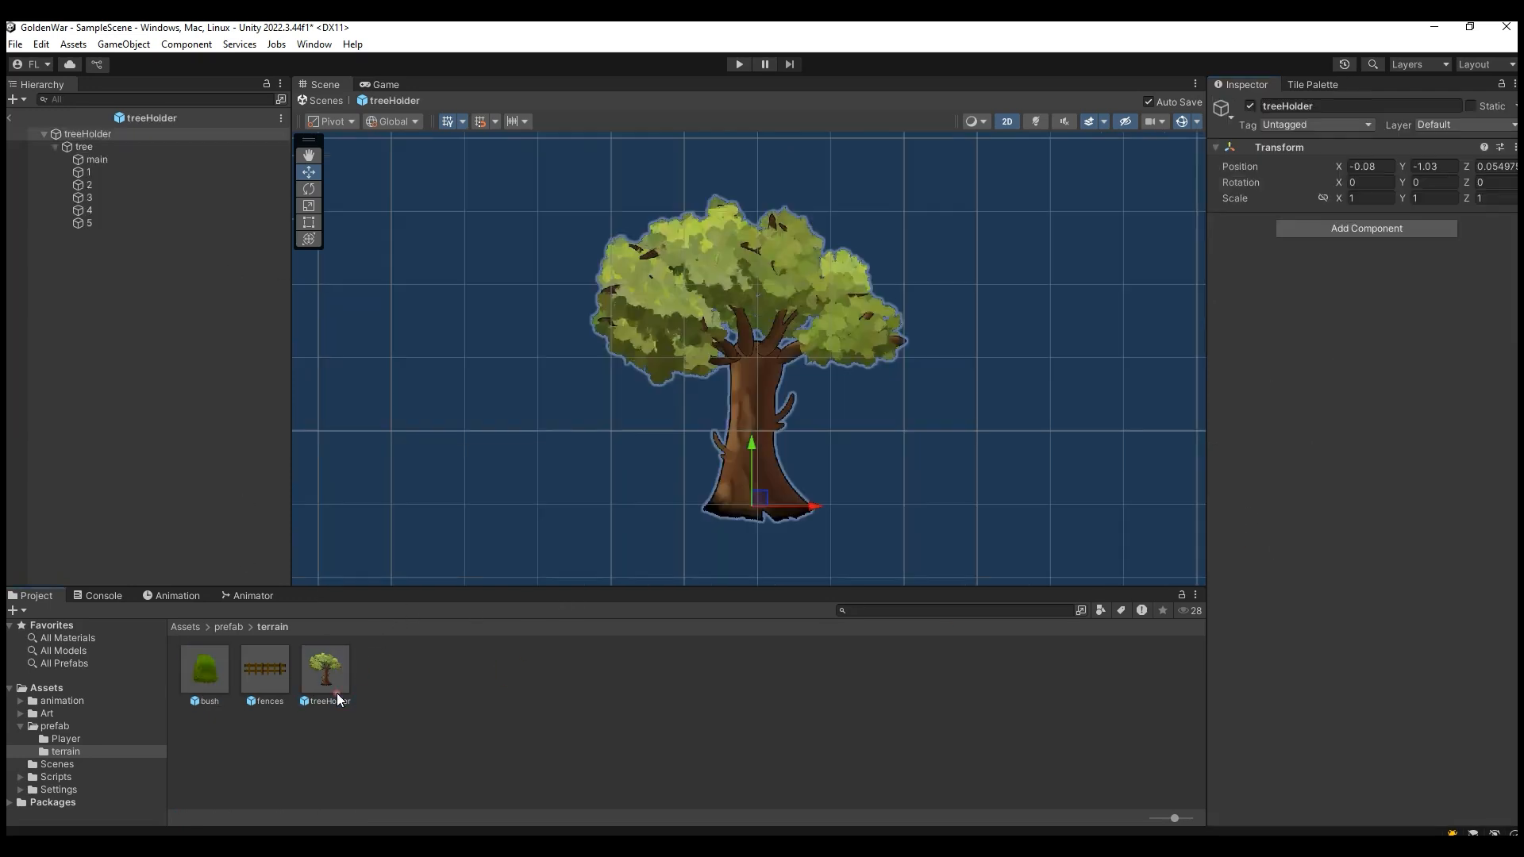
pyautogui.click(125, 159)
pyautogui.keyDown('shift'); pyautogui.click(119, 222); pyautogui.keyUp('shift')
pyautogui.click(1373, 367)
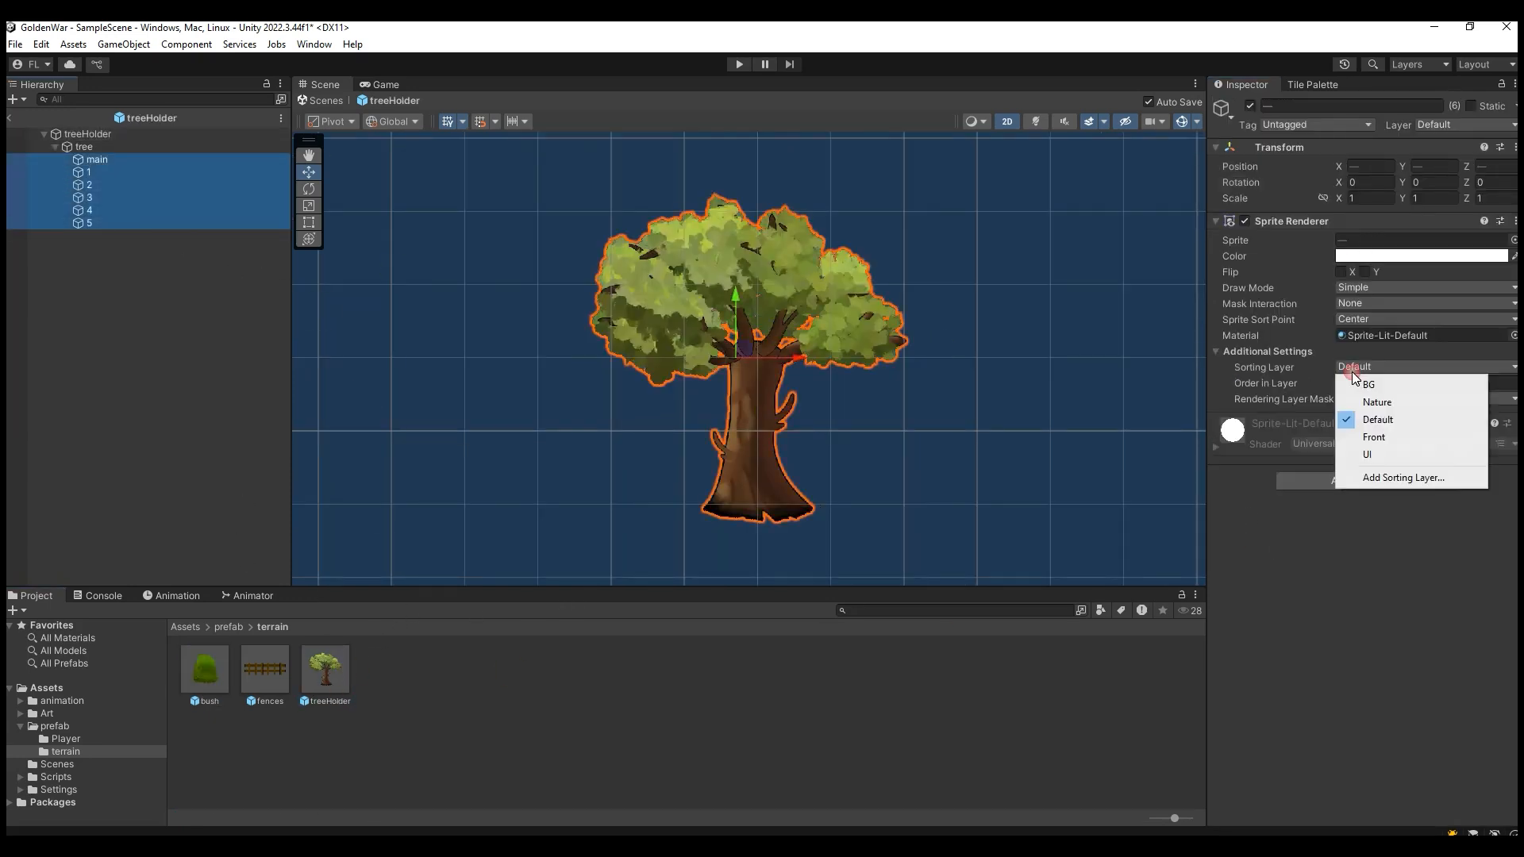
pyautogui.click(1388, 402)
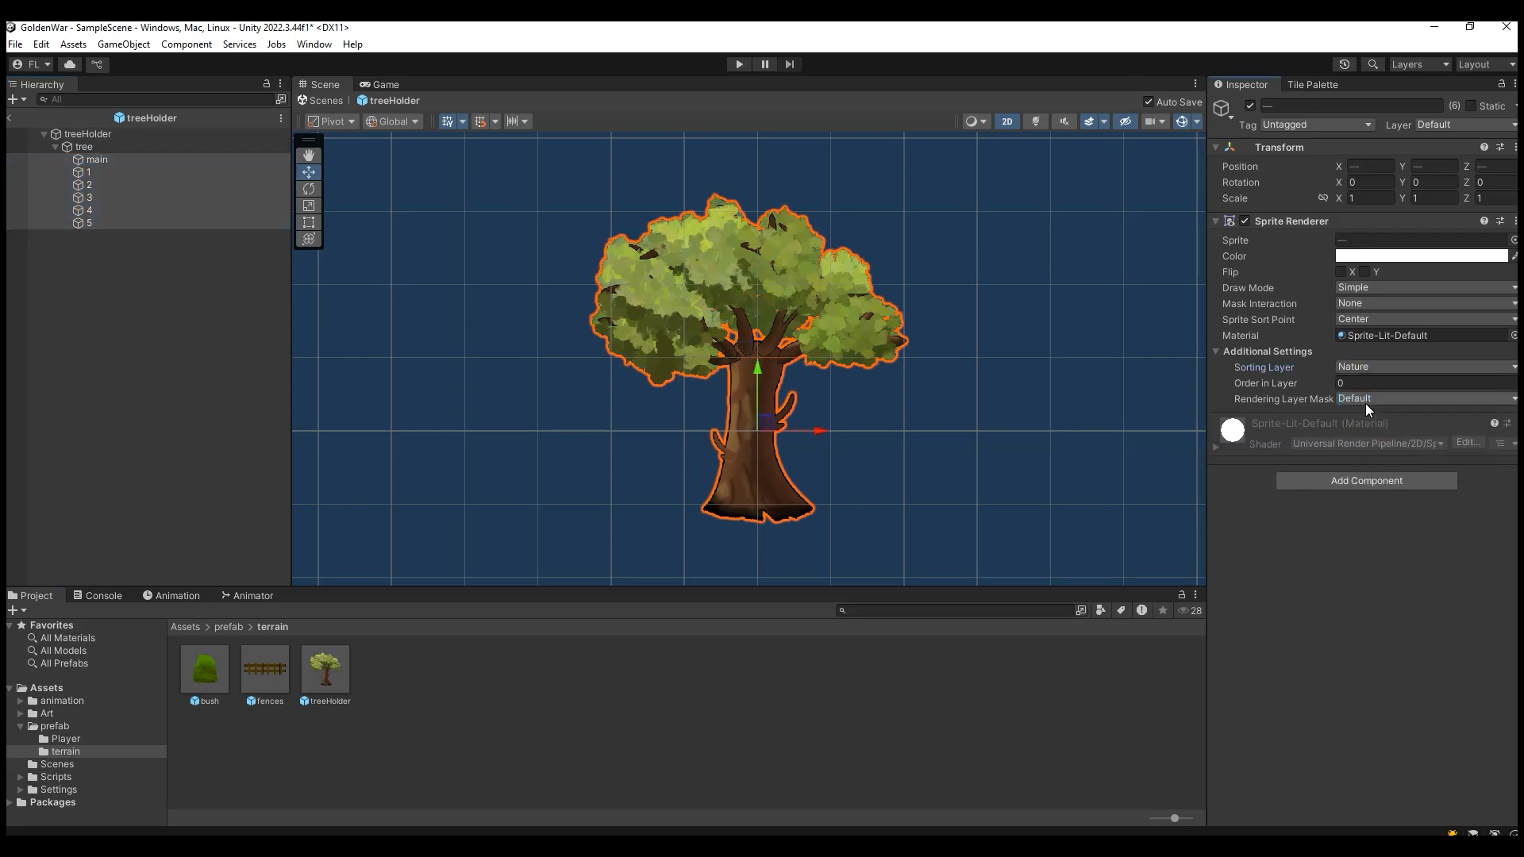
pyautogui.press('BackSpace')
pyautogui.write('1')
pyautogui.click(265, 702)
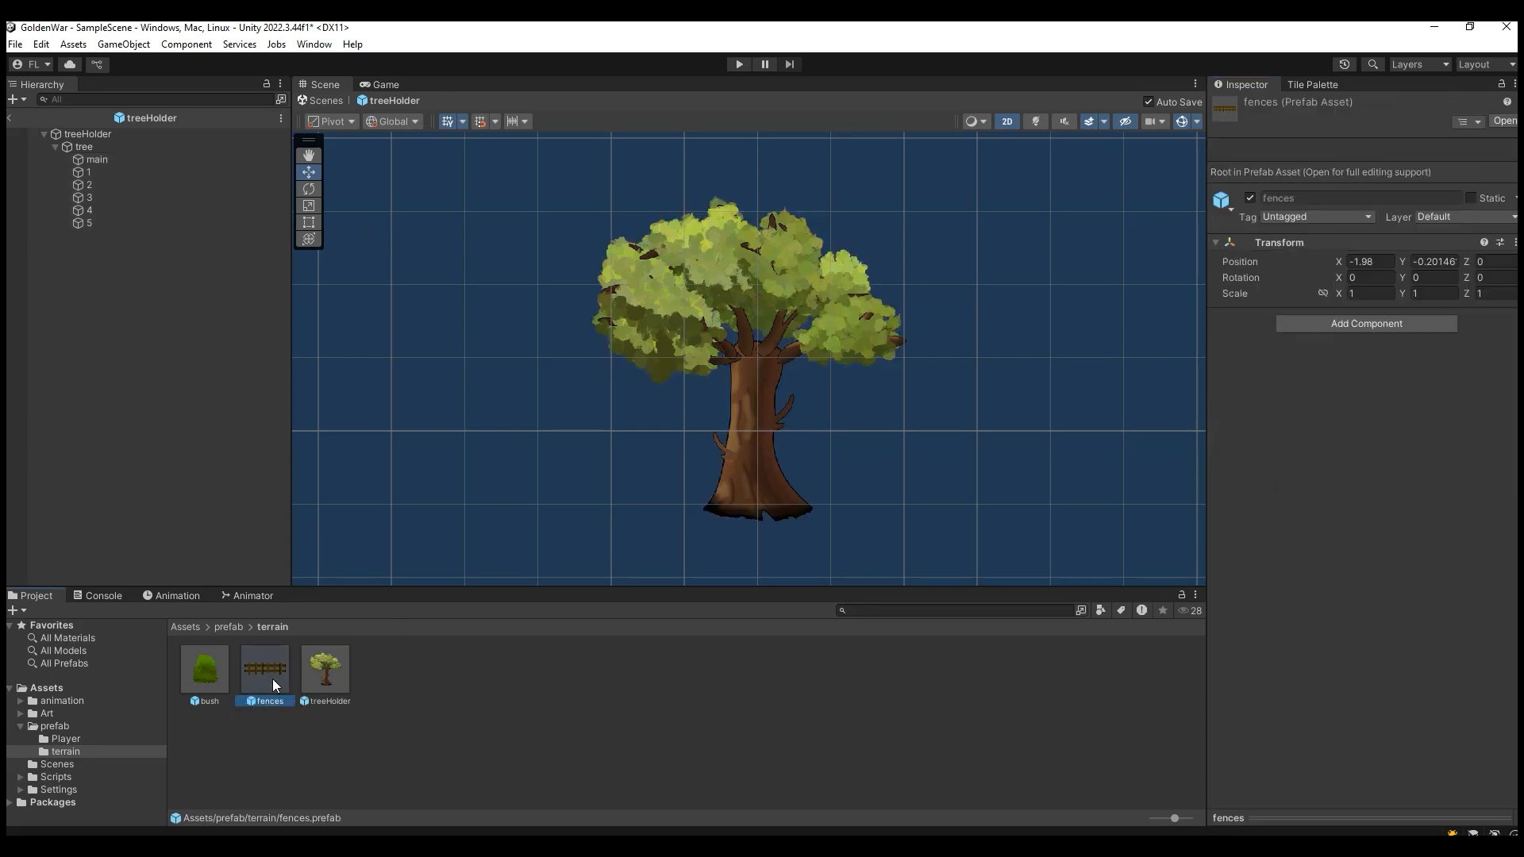
pyautogui.click(10, 119)
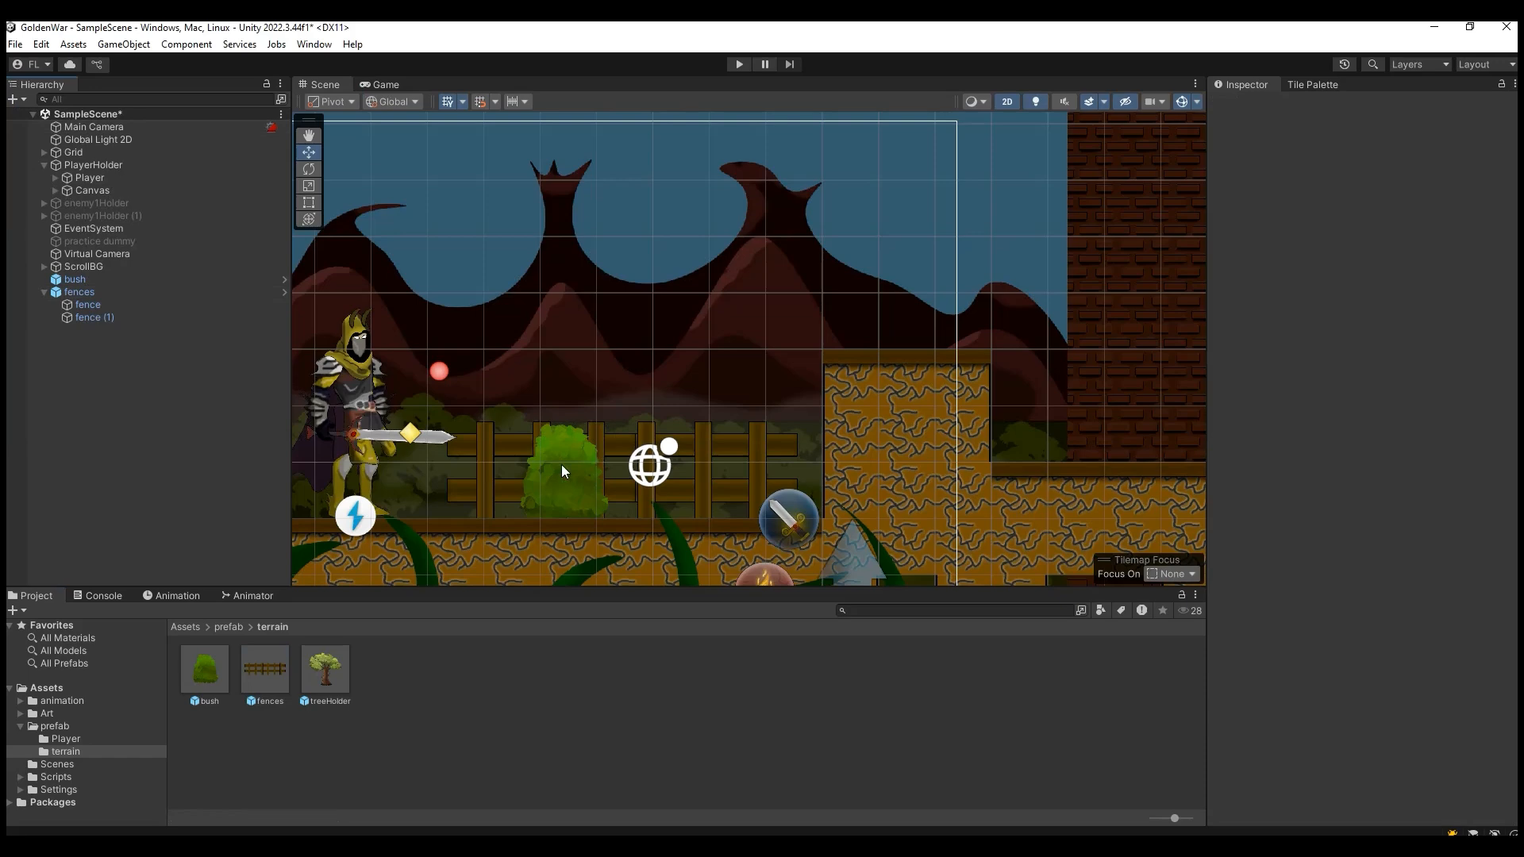
# Delete the bush and fences objects from the scene.
pyautogui.click(127, 282)
pyautogui.click(92, 290)
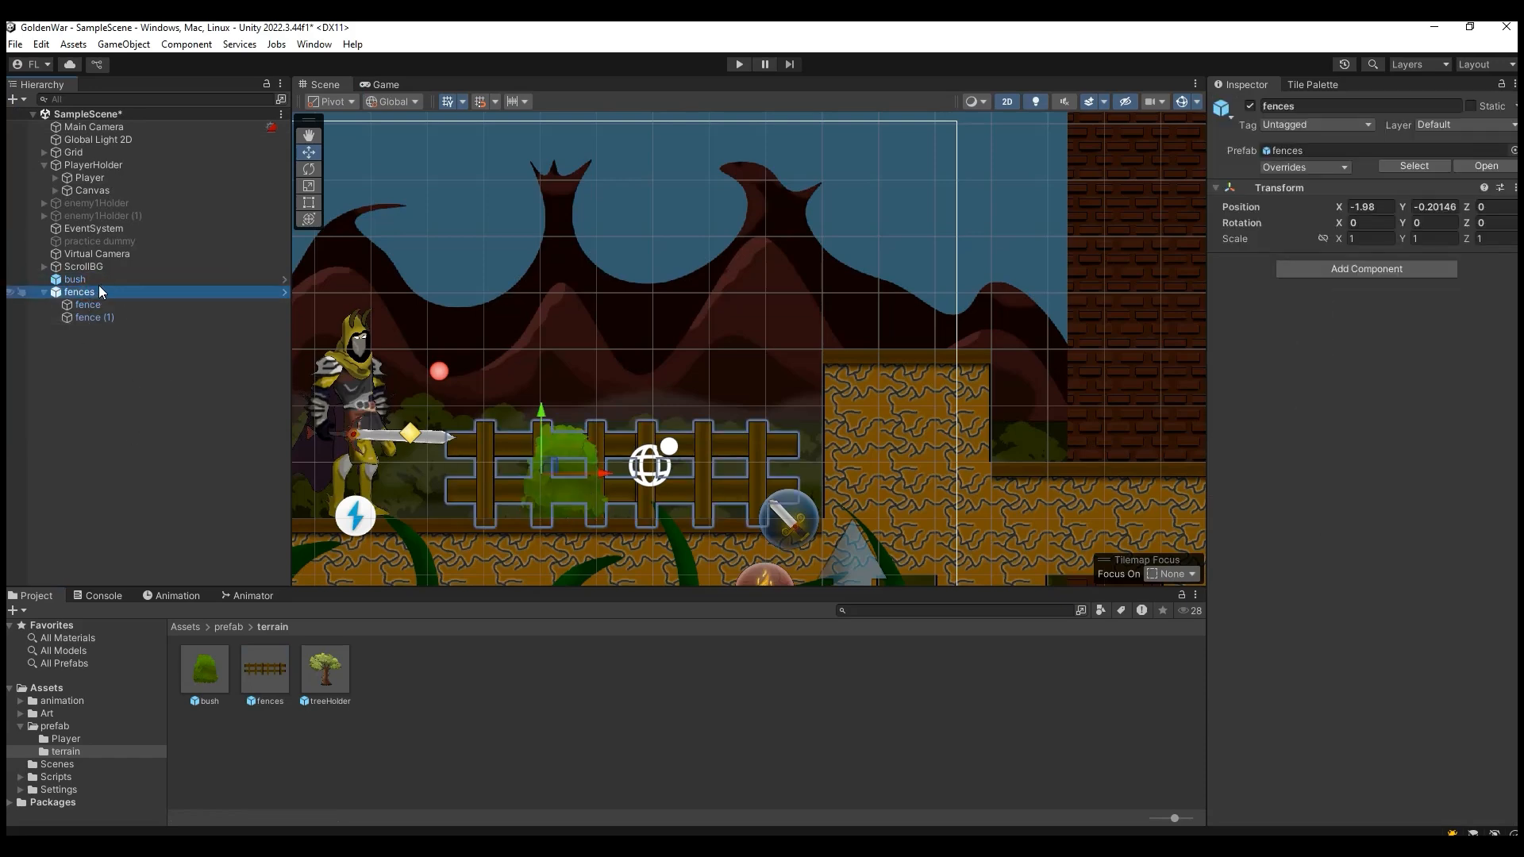
pyautogui.click(98, 282)
pyautogui.keyDown('ctrl'); pyautogui.click(103, 293); pyautogui.keyUp('ctrl')
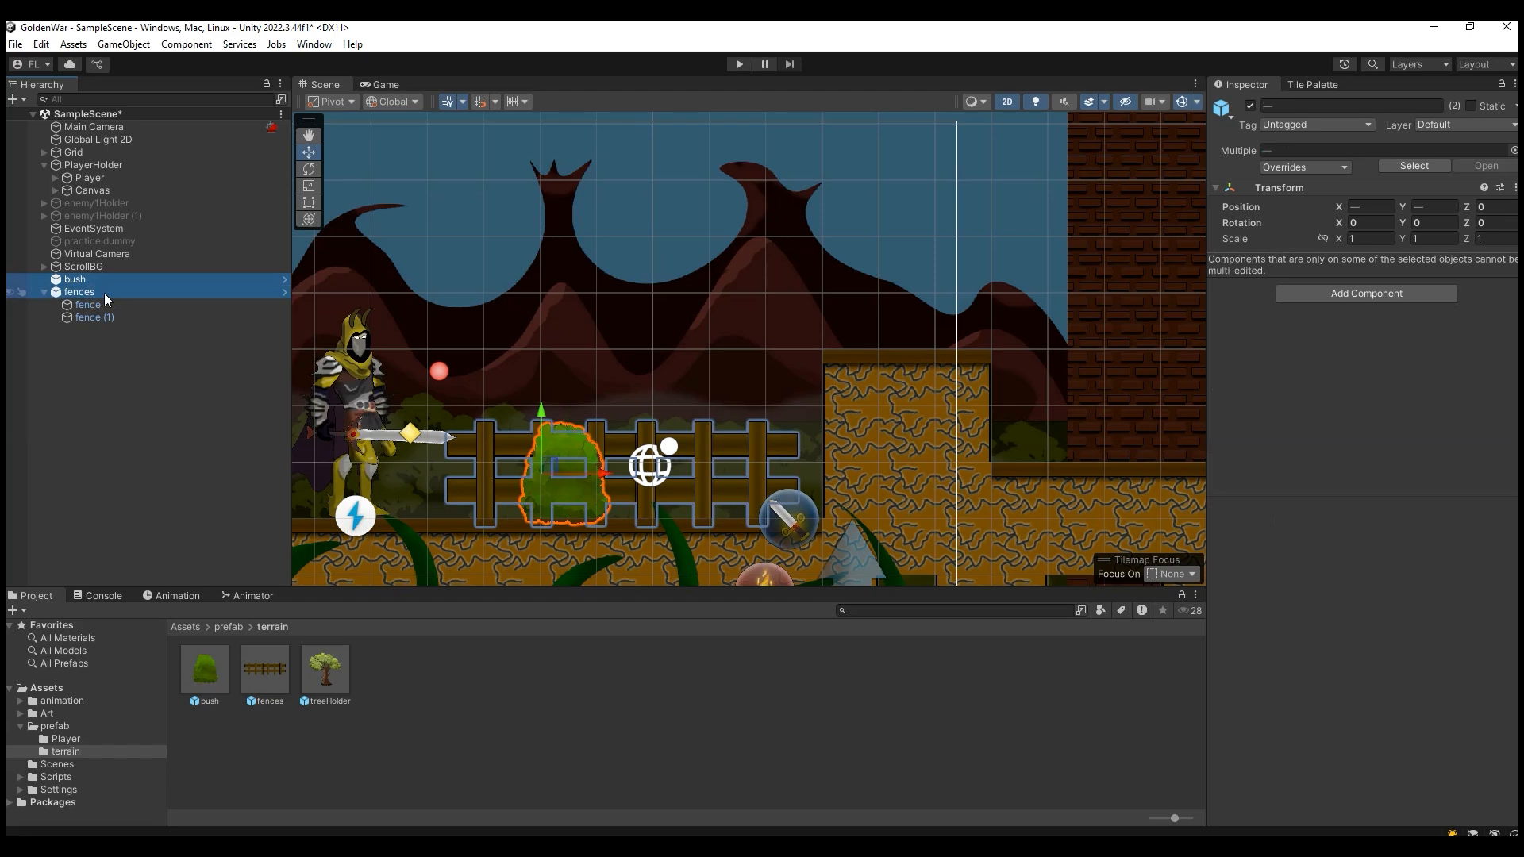
pyautogui.press('Delete')
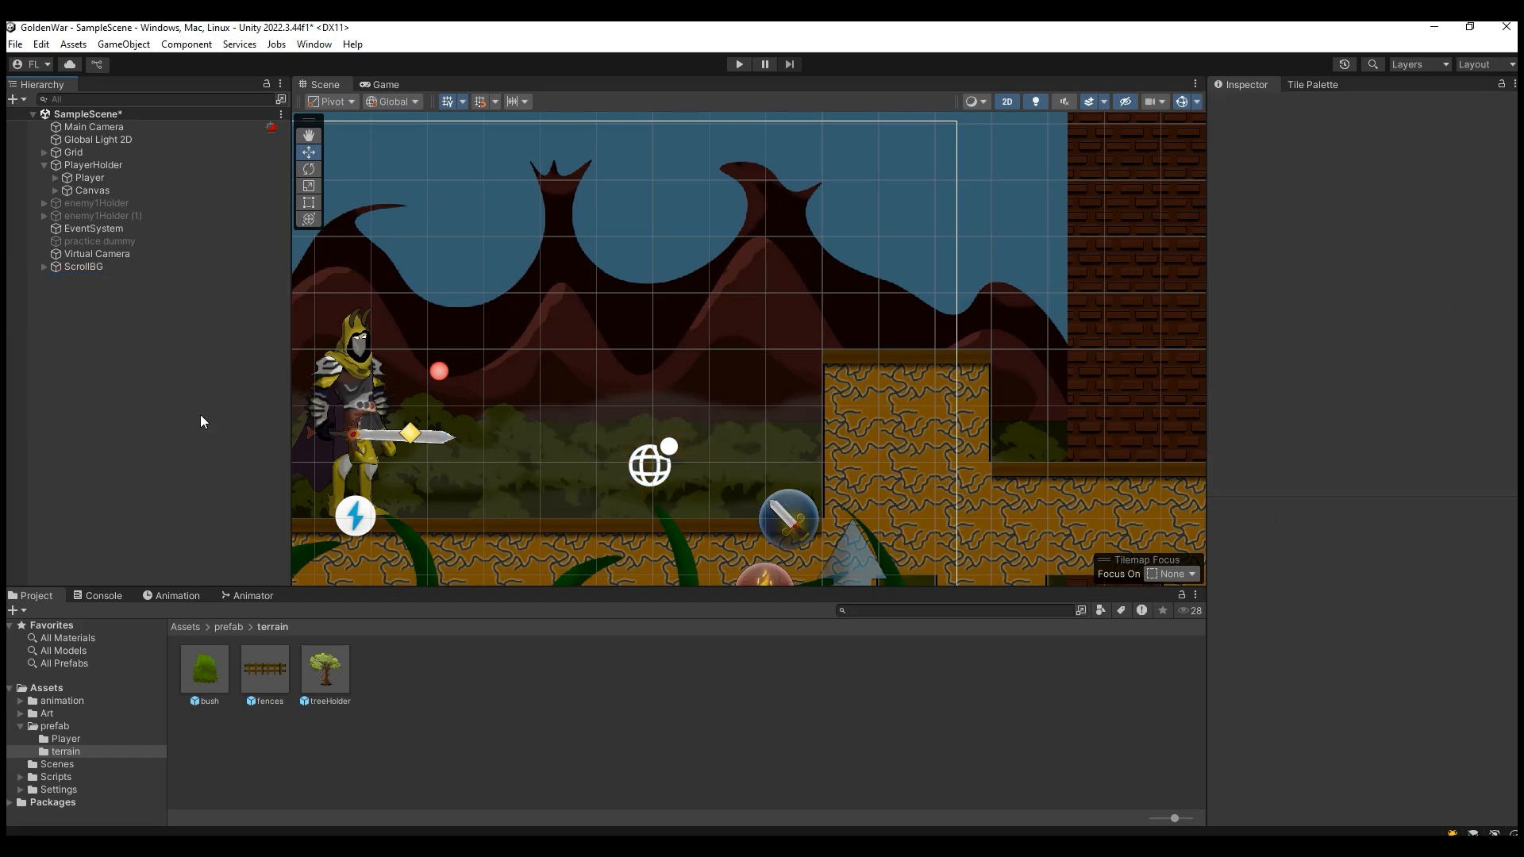
# Set the sprite mode of the stone1 texture in Assets/Art/terrain to Multiple, apply it and open the texture in the Sprite Editor.
pyautogui.click(47, 712)
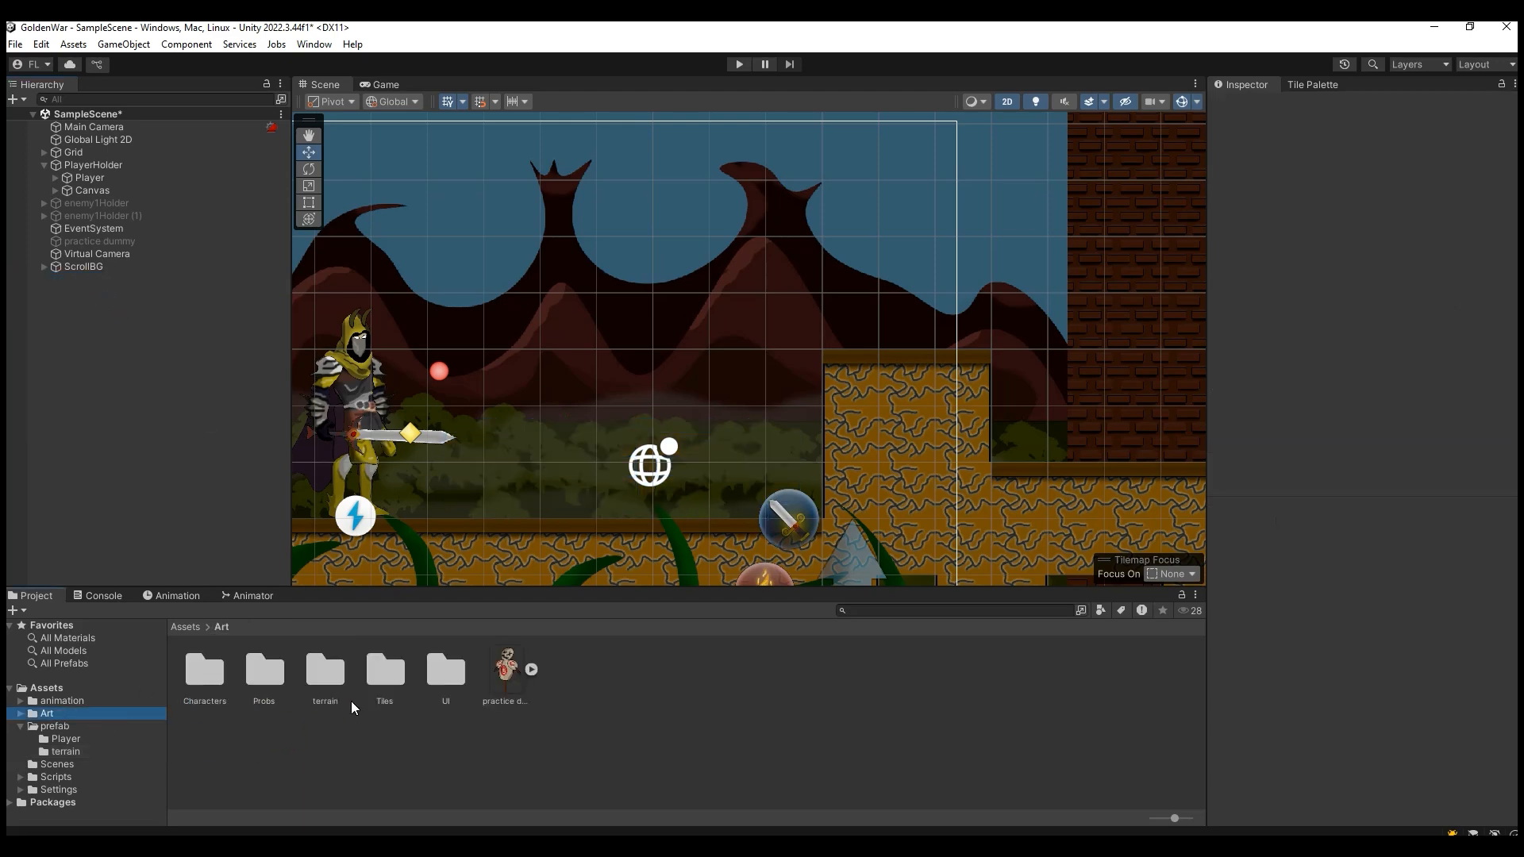
pyautogui.doubleClick(317, 673)
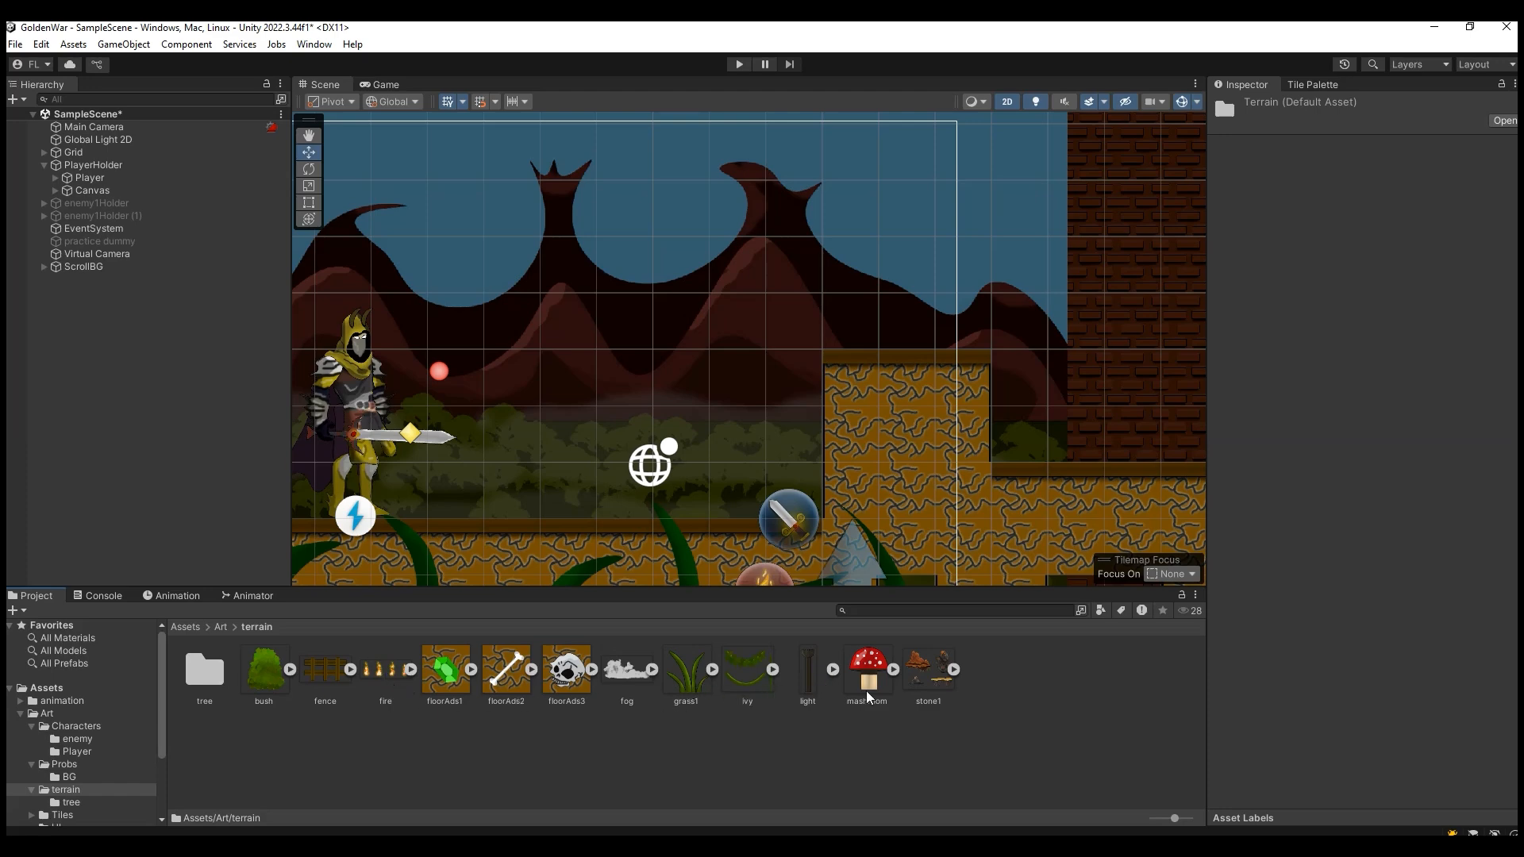
pyautogui.click(943, 677)
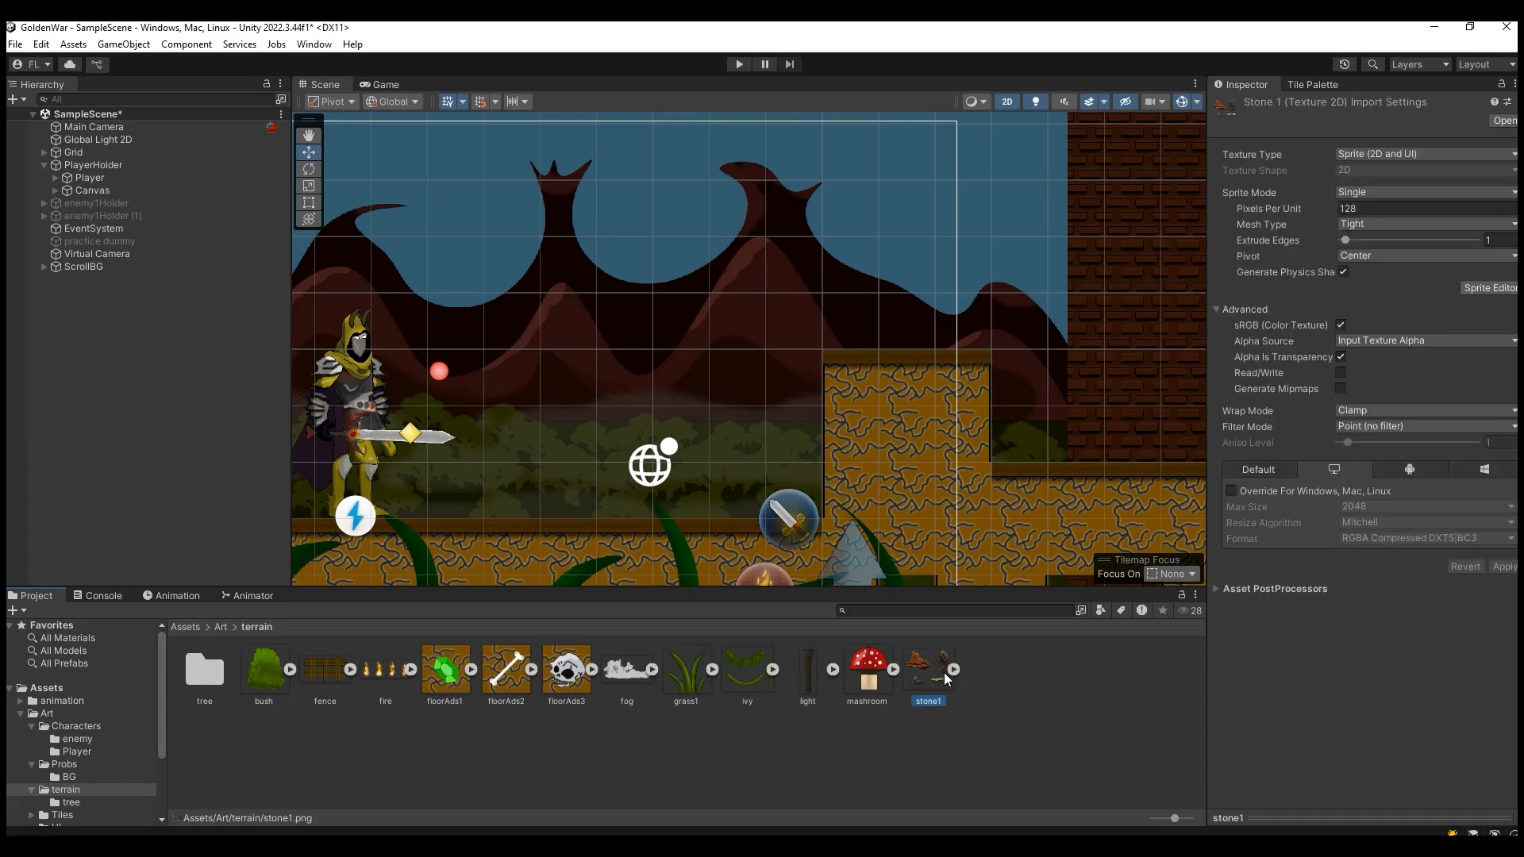
pyautogui.click(1371, 194)
pyautogui.click(1380, 228)
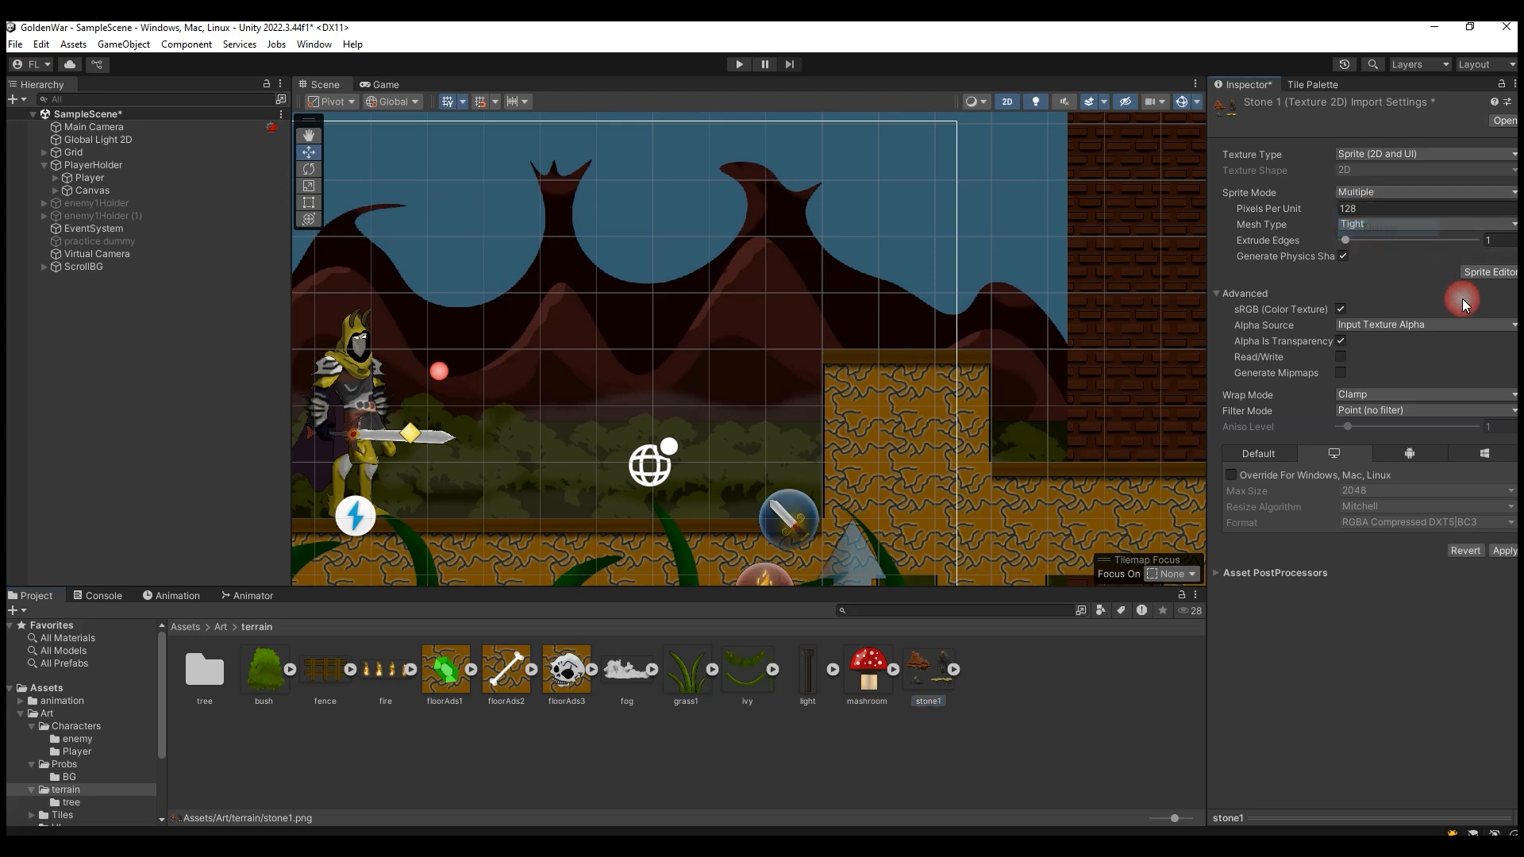
pyautogui.click(1489, 271)
pyautogui.click(808, 470)
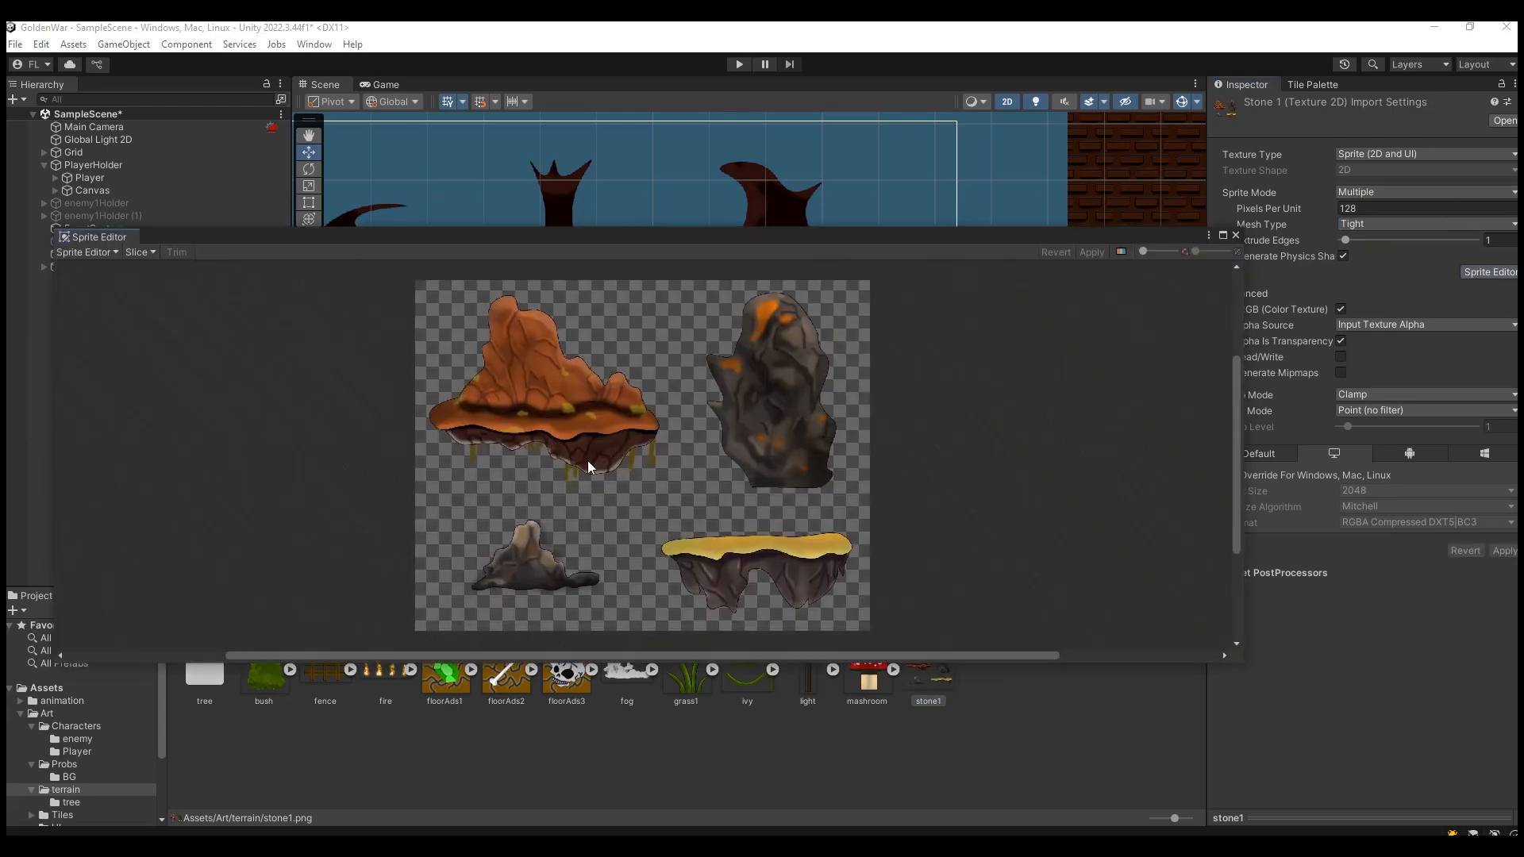
# Draw a separate sprite rectangle around each of the four rocks on the stone1 sheet.
pyautogui.moveTo(420, 284); pyautogui.dragTo(667, 490)
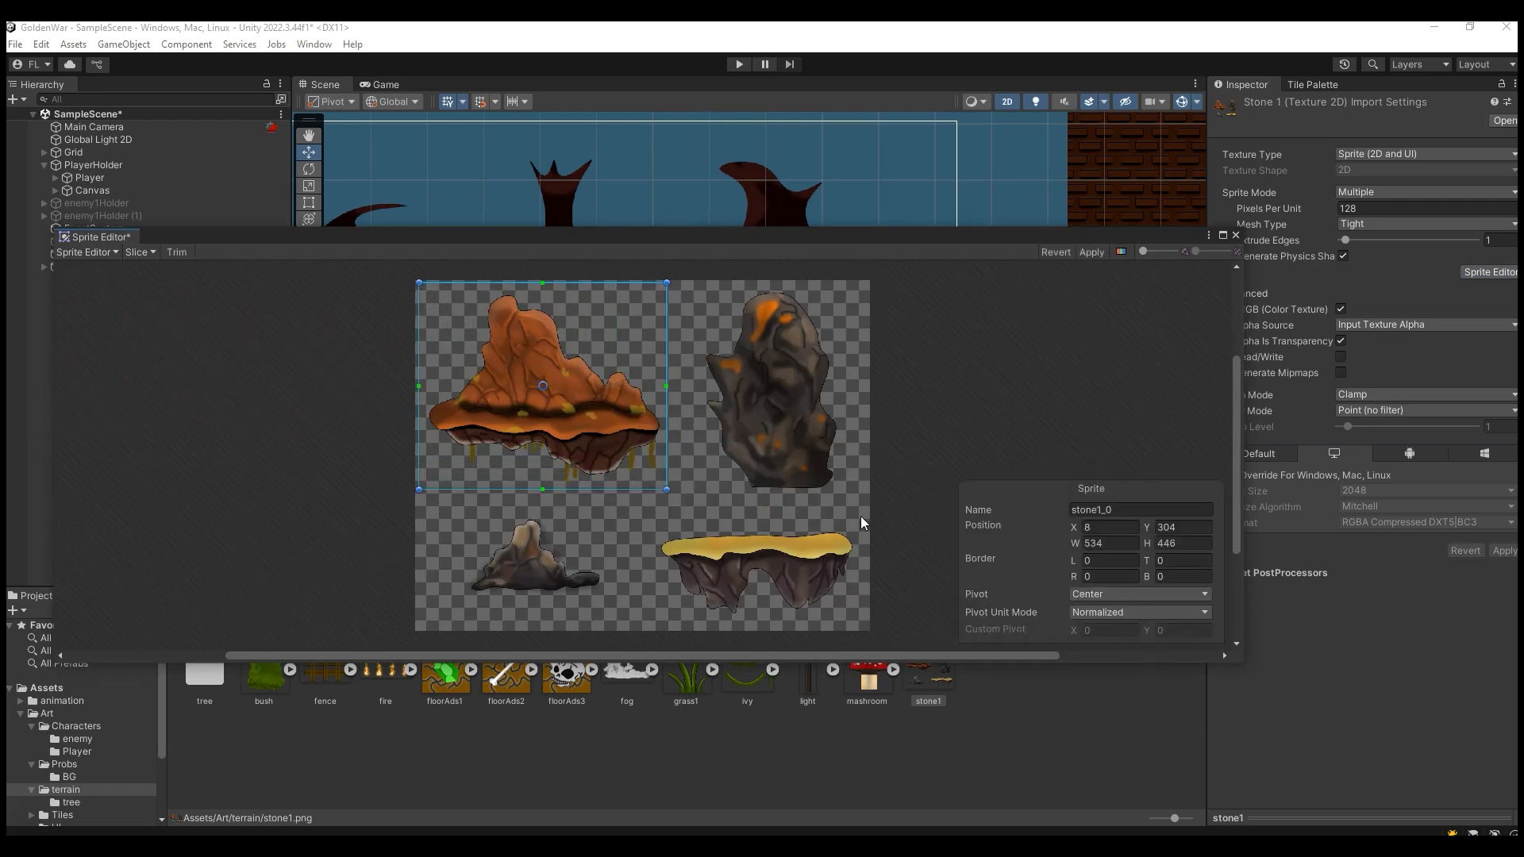
pyautogui.moveTo(844, 496); pyautogui.dragTo(698, 288)
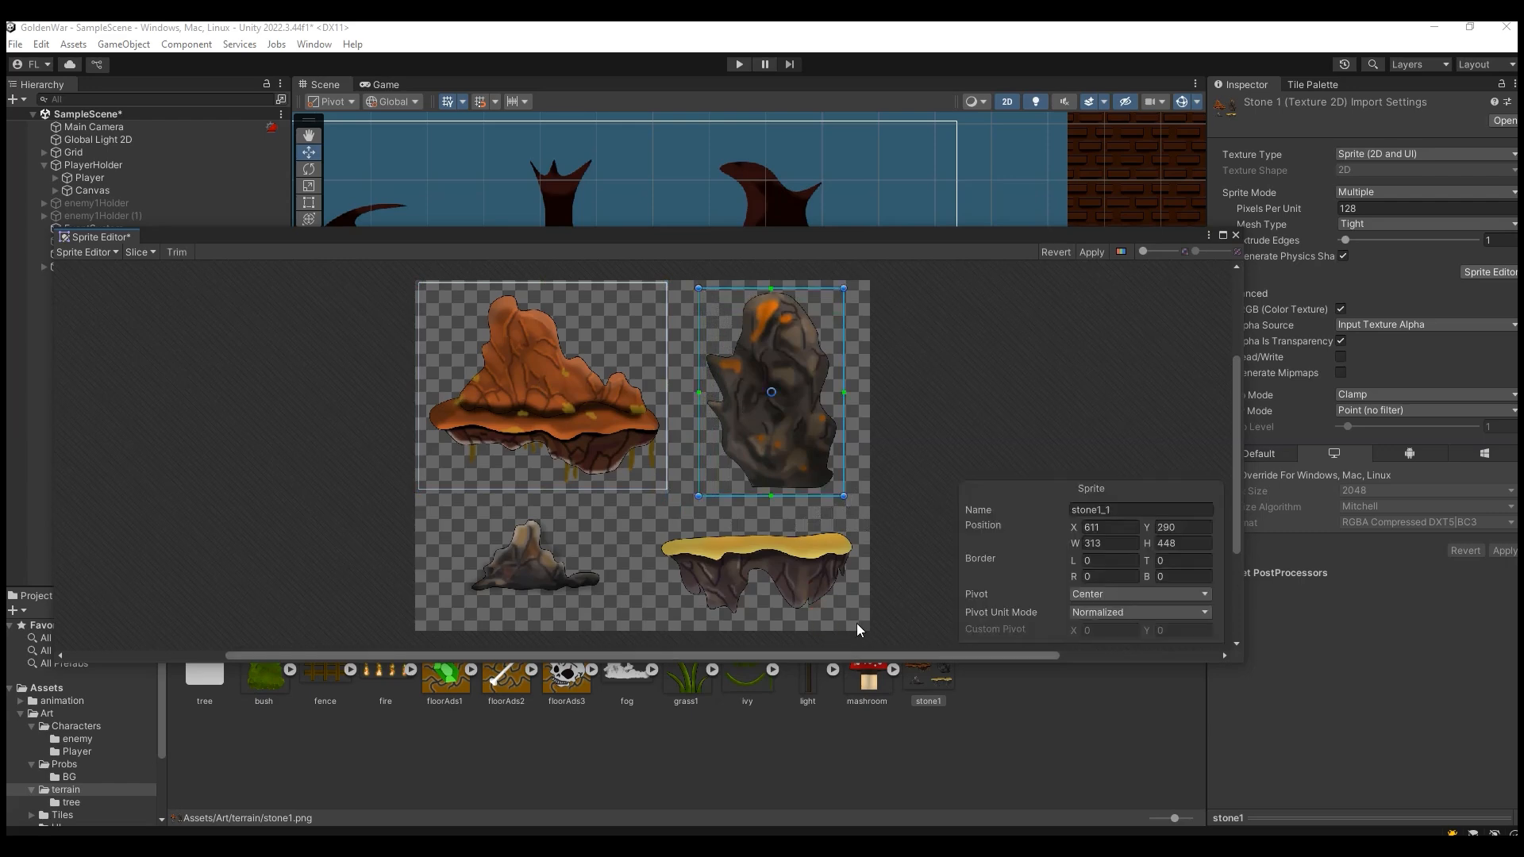
pyautogui.moveTo(854, 617); pyautogui.dragTo(657, 522)
pyautogui.click(849, 575)
pyautogui.moveTo(851, 575); pyautogui.dragTo(859, 577)
pyautogui.moveTo(454, 508); pyautogui.dragTo(605, 593)
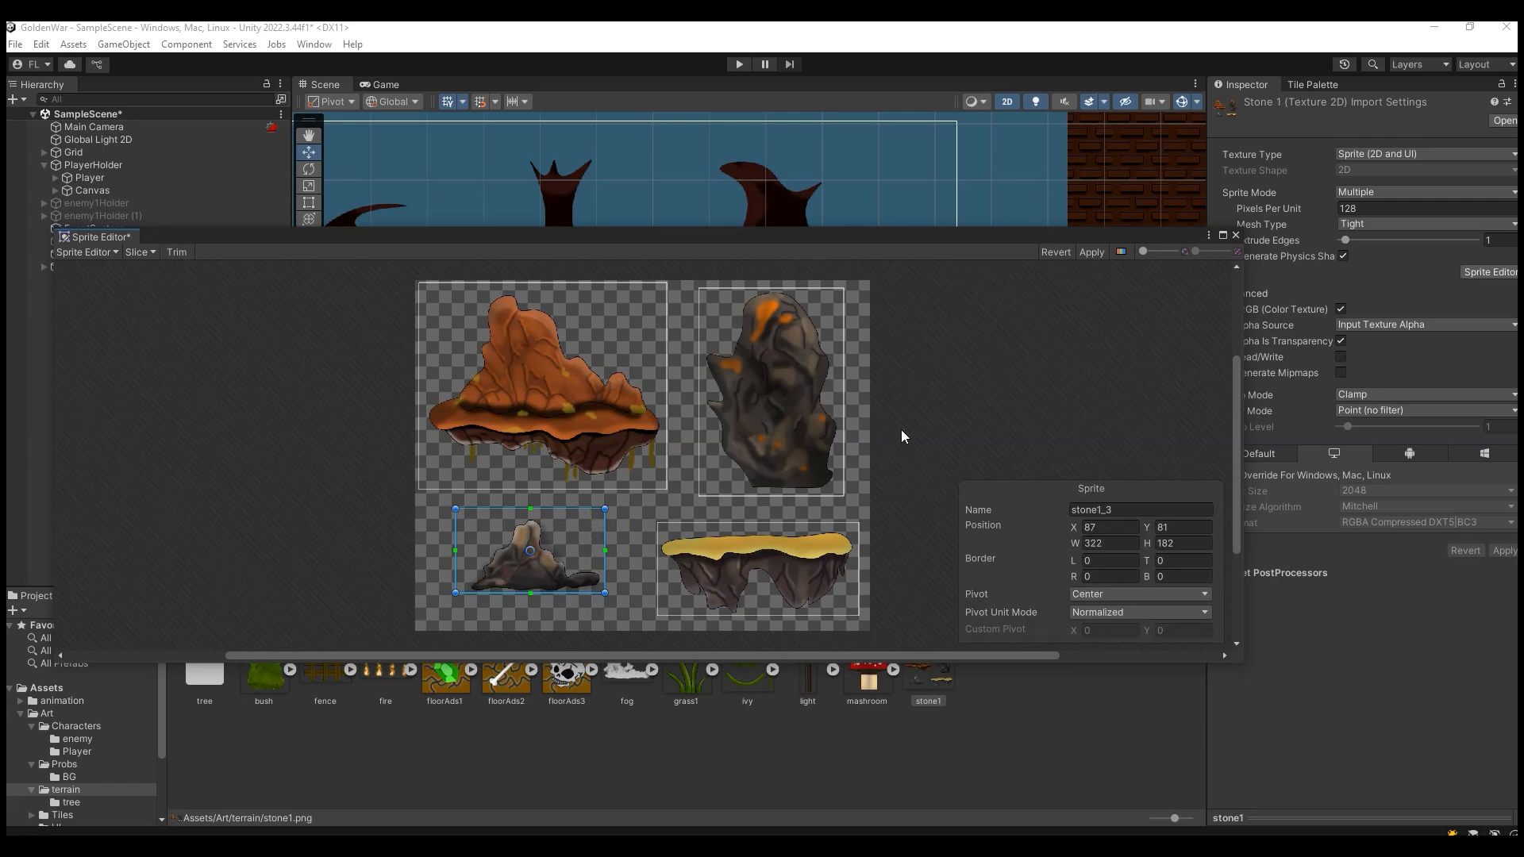
# Shorten the tall dark rock's sprite rectangle to about 313 by 438 pixels, apply the slicing and close the Sprite Editor.
pyautogui.click(789, 491)
pyautogui.moveTo(793, 495); pyautogui.dragTo(792, 492)
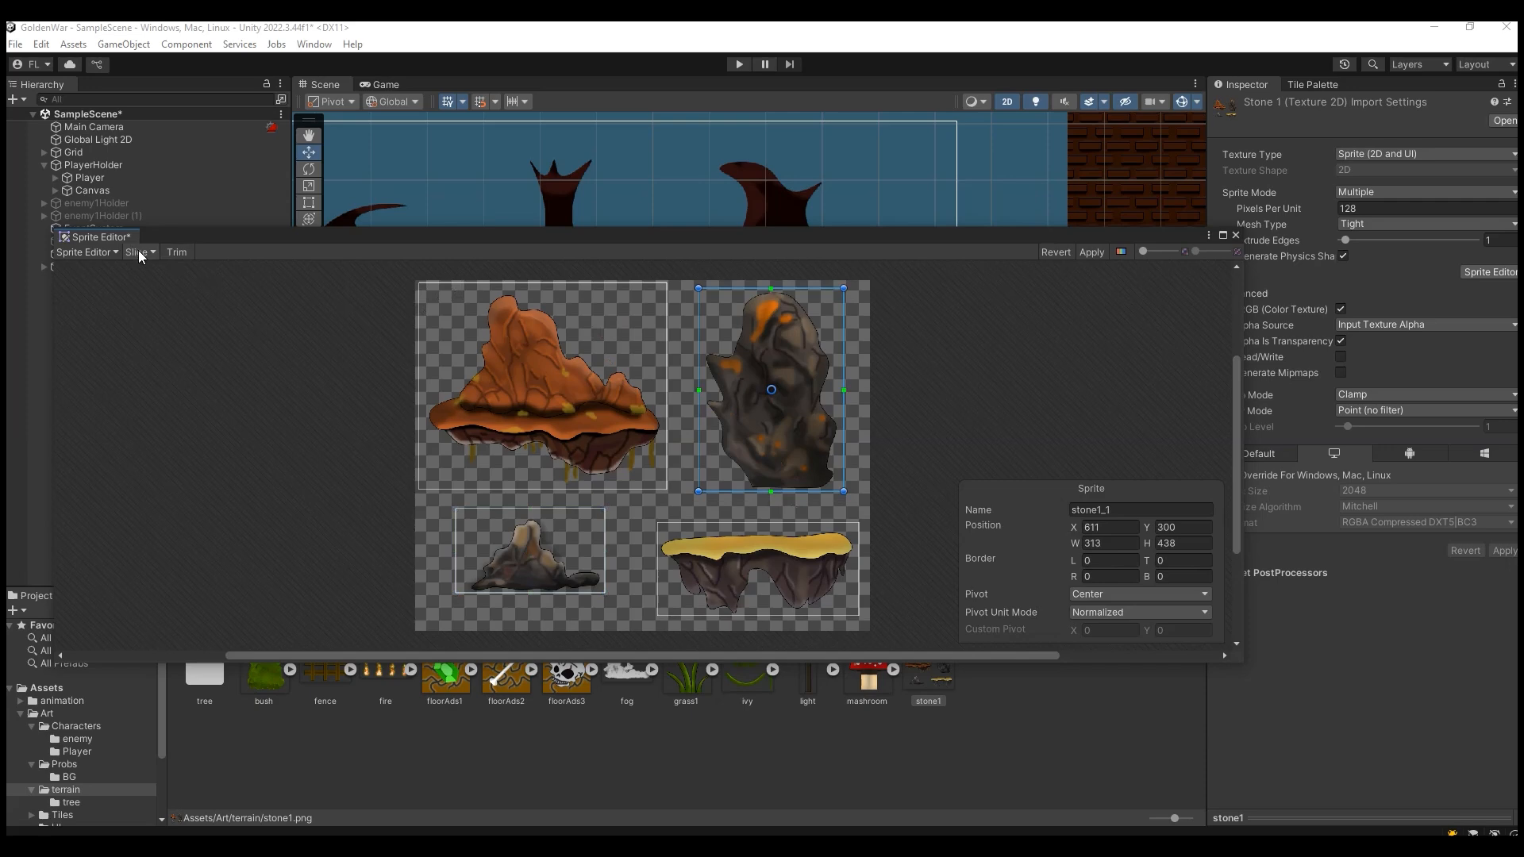
pyautogui.click(1091, 252)
pyautogui.click(1235, 235)
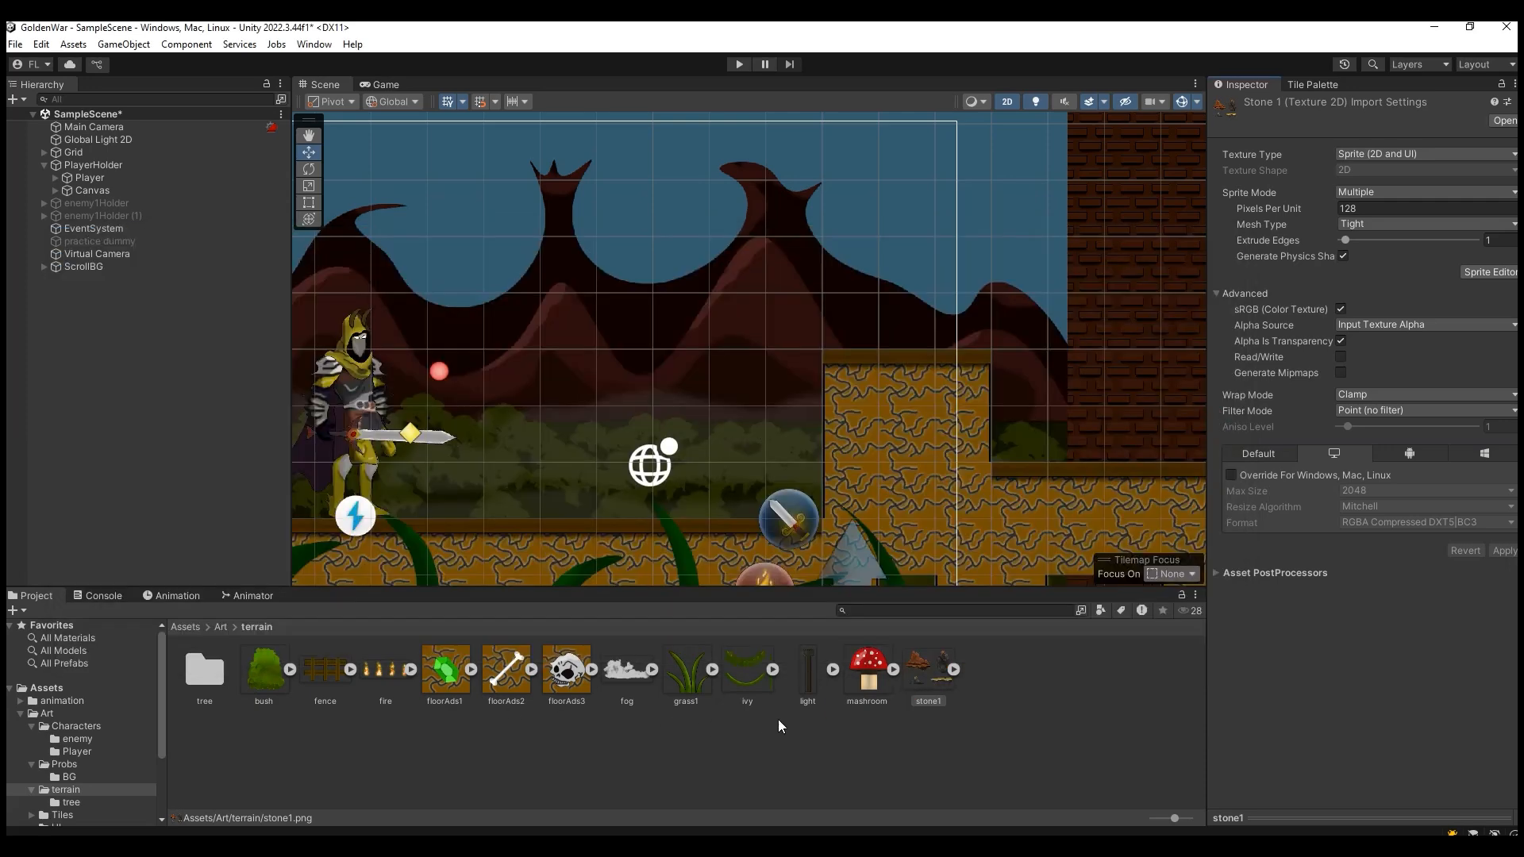
# Place the stone1_0 sprite in the scene and move it to about X 12.42, Y 2.03, above the T-shaped ground.
pyautogui.click(954, 670)
pyautogui.moveTo(1044, 677); pyautogui.dragTo(591, 308)
pyautogui.scroll(-2, 729, 366)
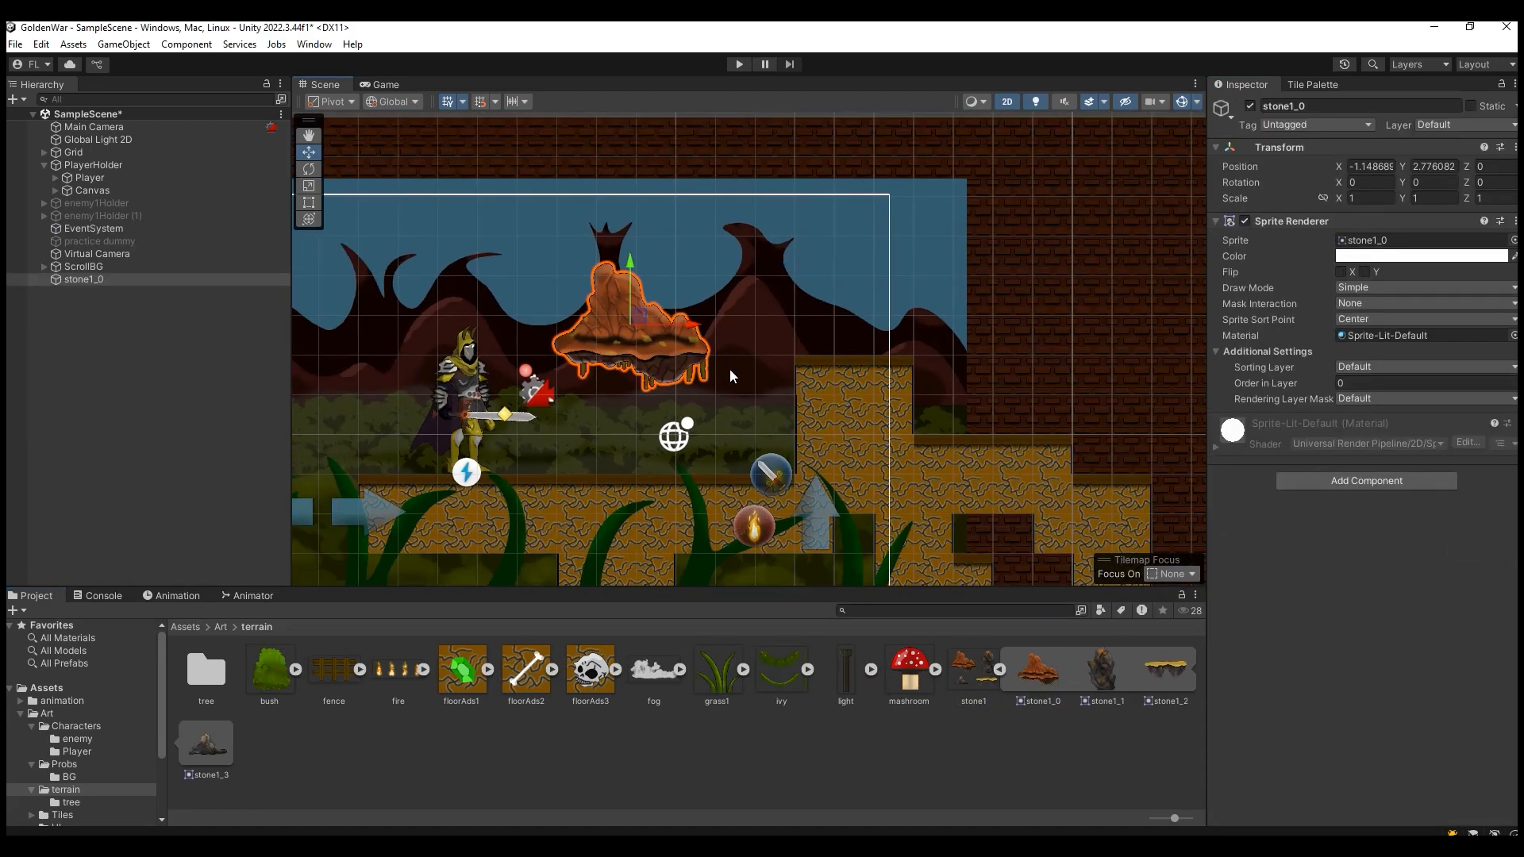
pyautogui.scroll(-3, 728, 370)
pyautogui.moveTo(726, 365); pyautogui.dragTo(1045, 365)
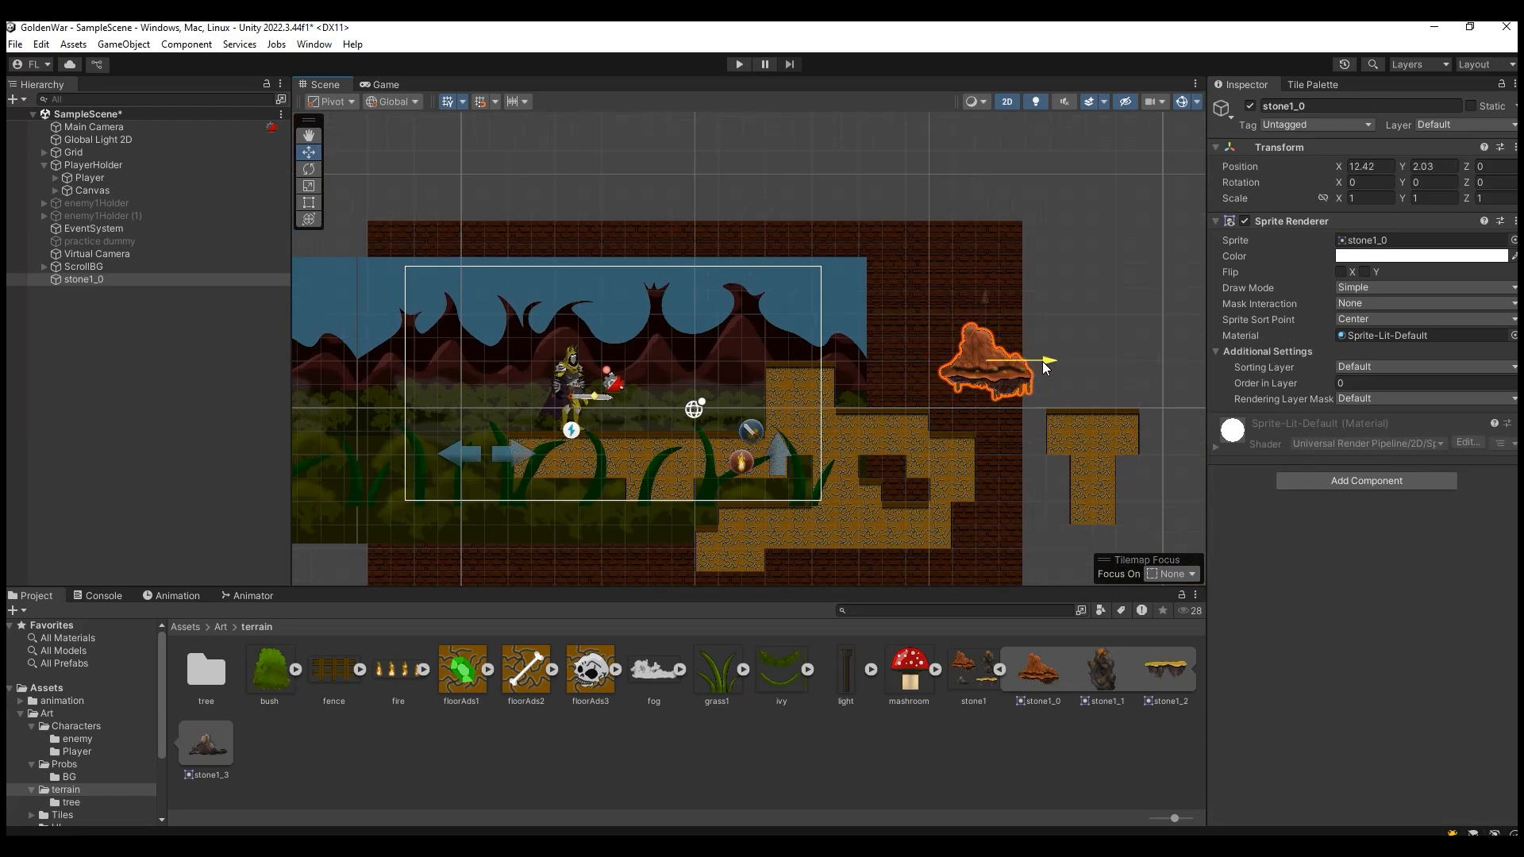
# Place the stone1_1 rock on the ground in front of the player and check it in the Game view.
pyautogui.moveTo(1101, 671); pyautogui.dragTo(661, 408)
pyautogui.click(386, 84)
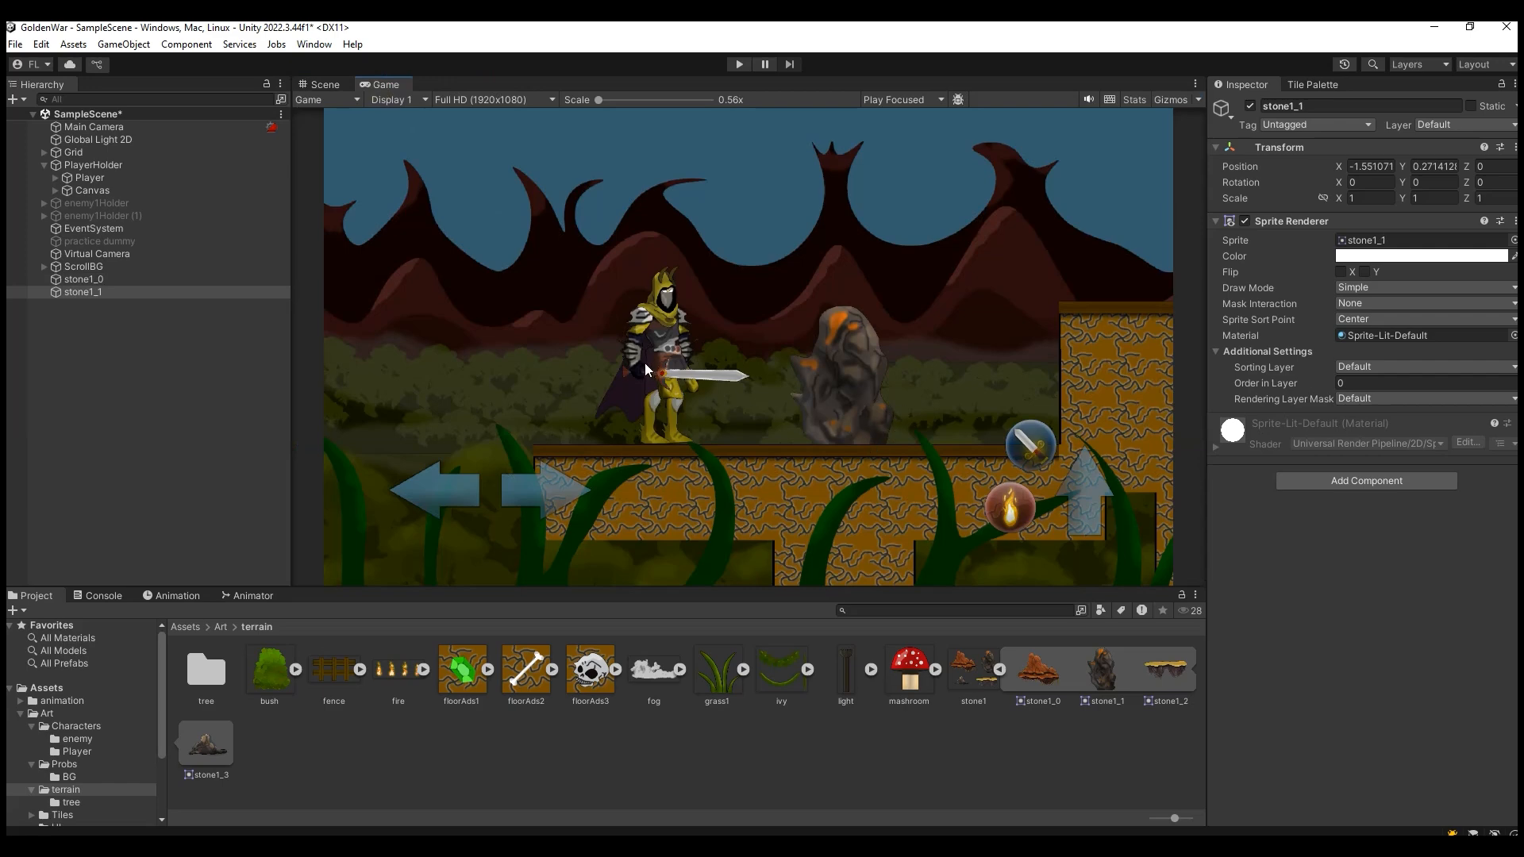
pyautogui.click(323, 85)
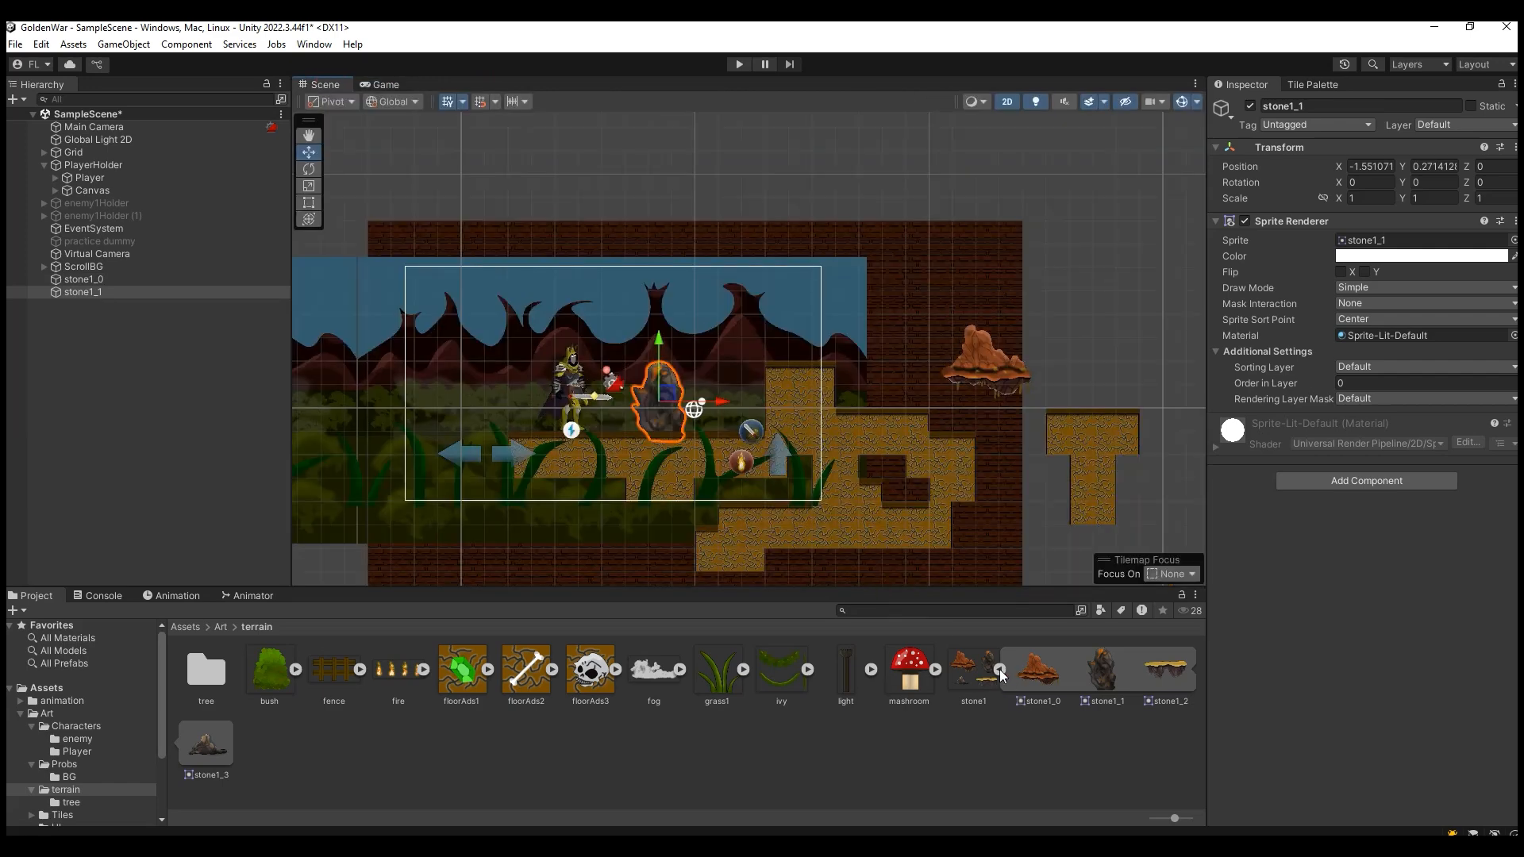
# Place stone1_2 above the raised ground block and stone1_3 on the ground behind the player, and check both in the Game view.
pyautogui.click(998, 669)
pyautogui.click(945, 669)
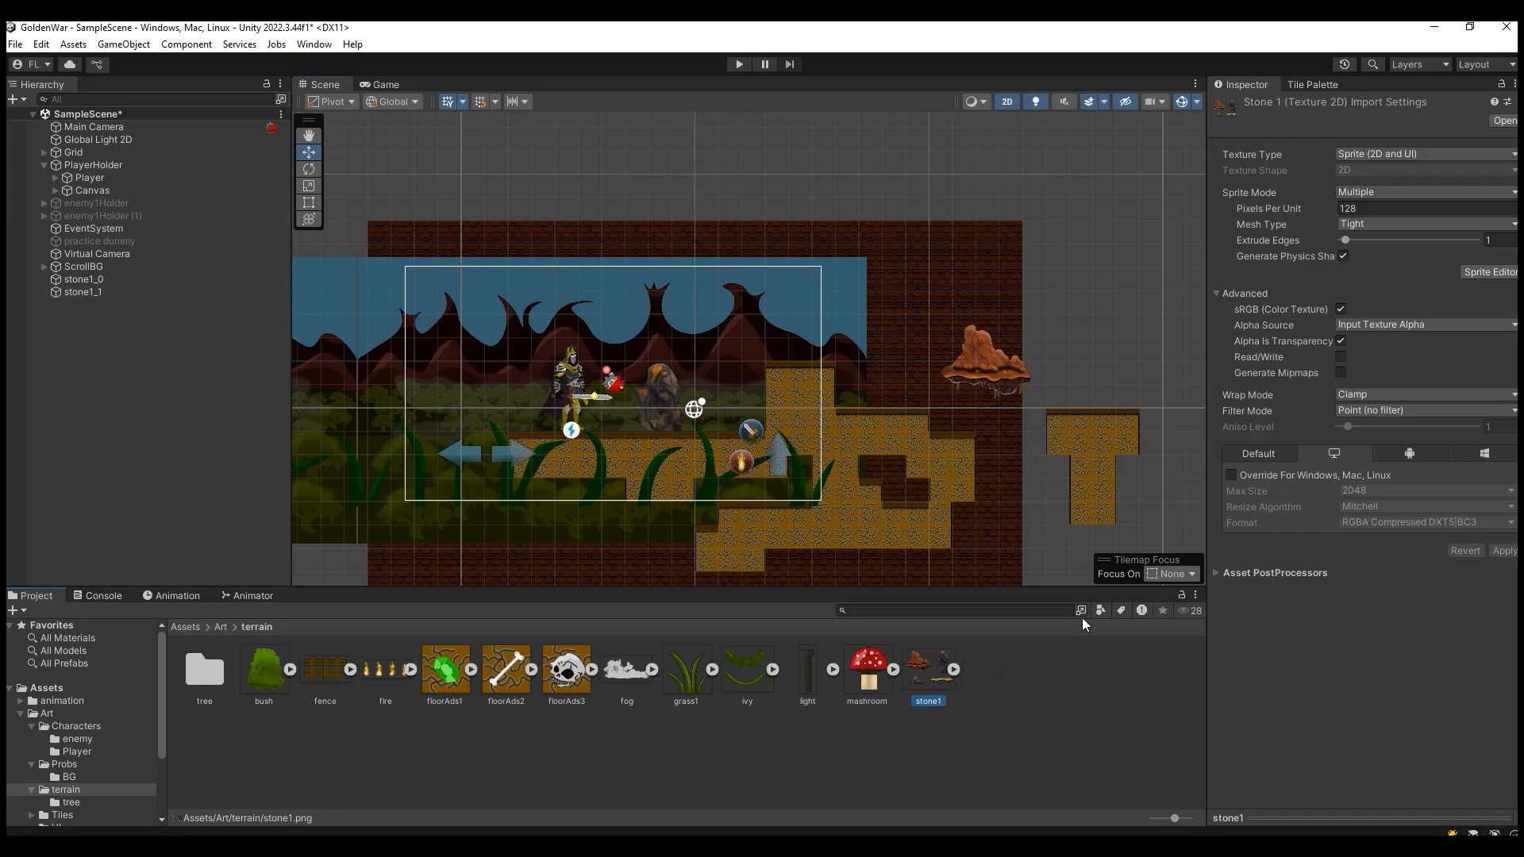
pyautogui.click(956, 669)
pyautogui.moveTo(1157, 672); pyautogui.dragTo(841, 338)
pyautogui.moveTo(208, 743); pyautogui.dragTo(531, 422)
pyautogui.click(384, 84)
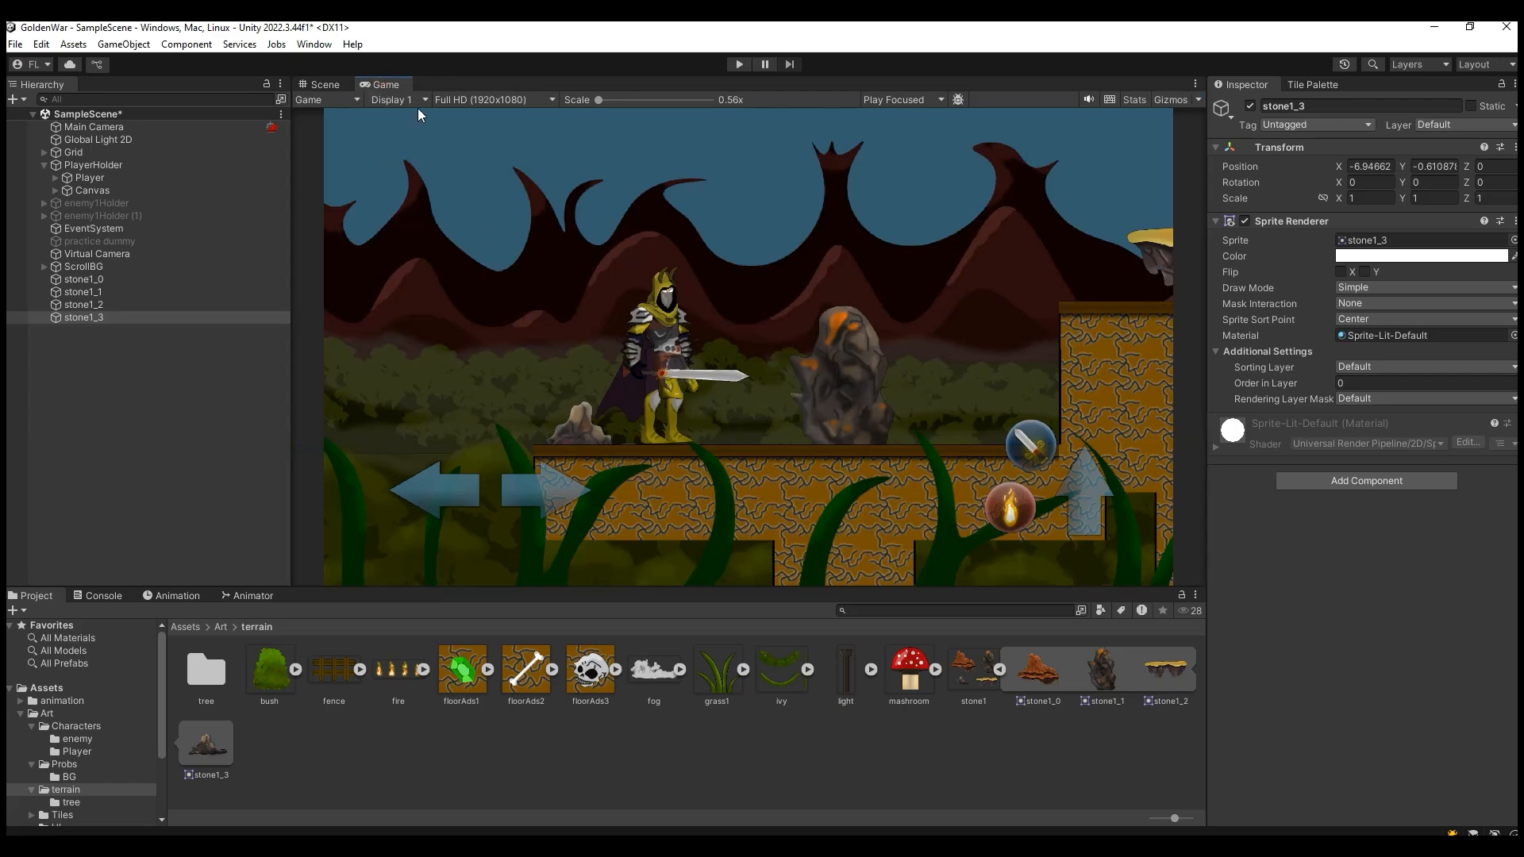
pyautogui.click(321, 88)
# Assign the stone1_1 and stone1_3 rocks to the Nature sorting layer.
pyautogui.click(114, 304)
pyautogui.click(116, 292)
pyautogui.click(117, 279)
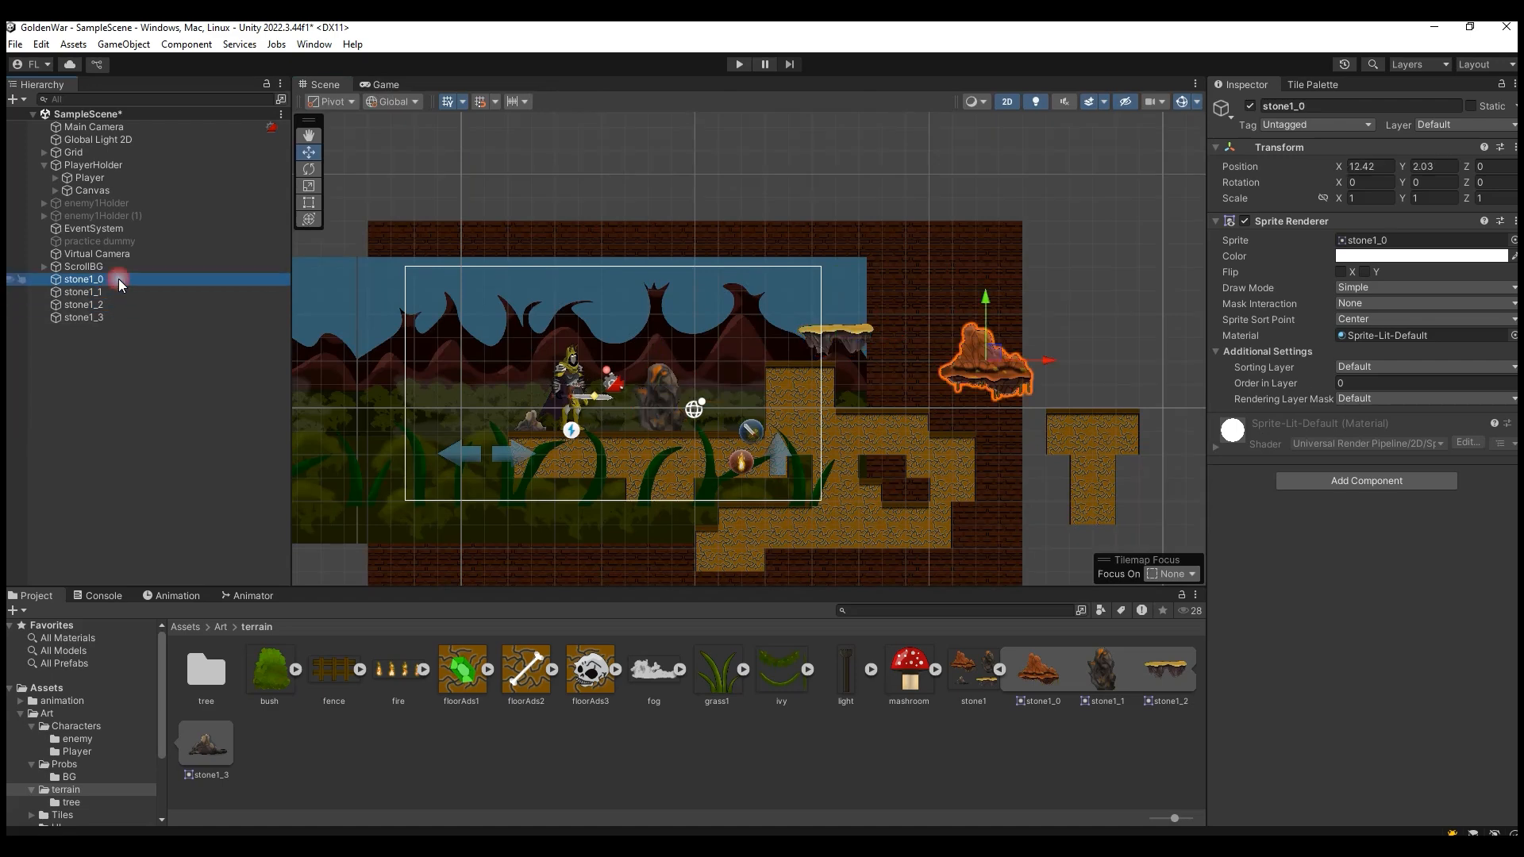
pyautogui.click(117, 291)
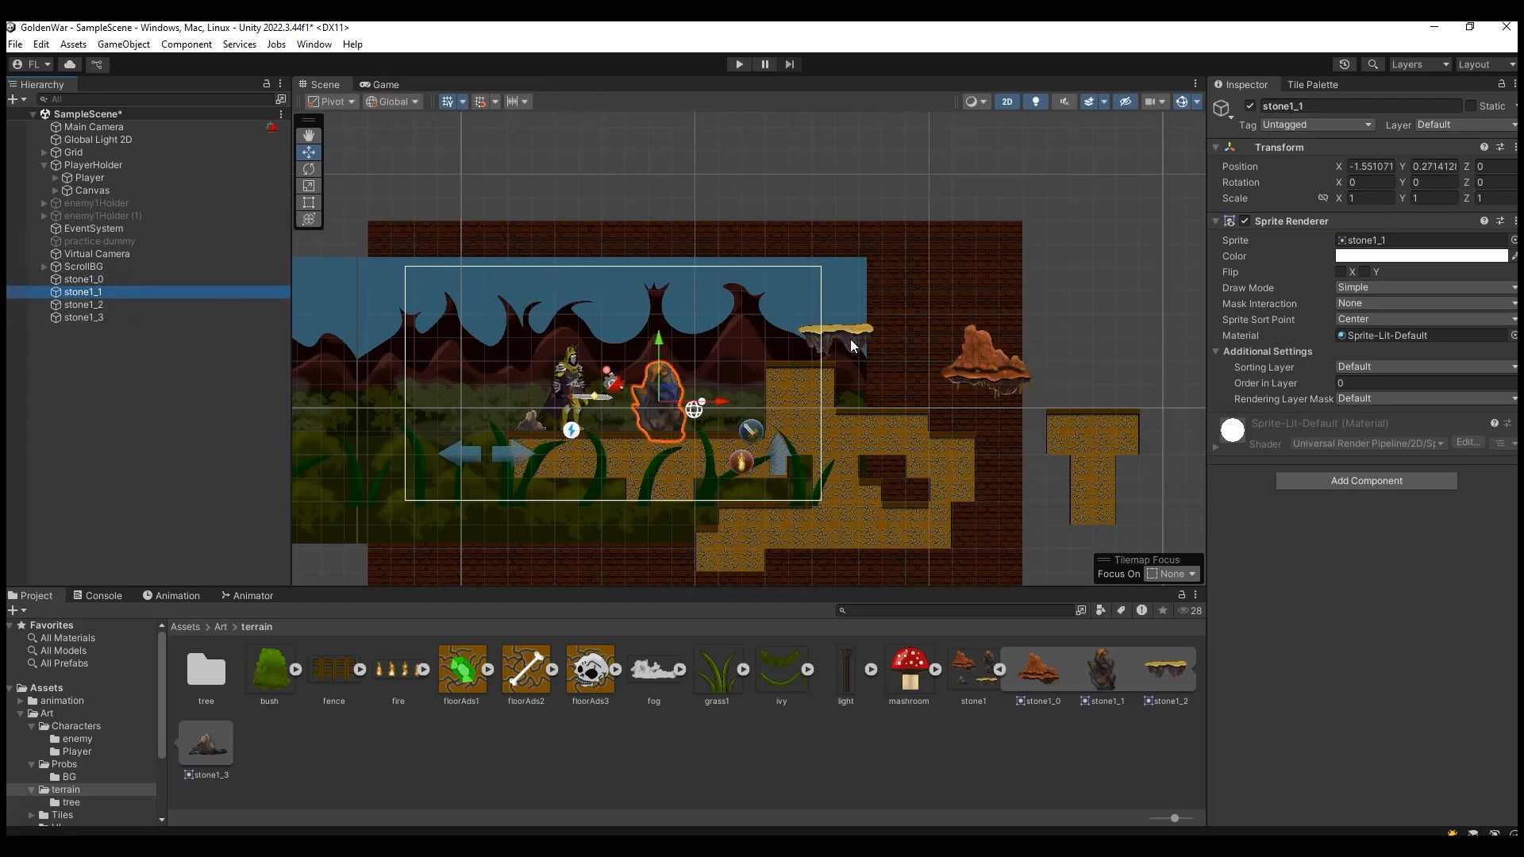
pyautogui.click(130, 307)
pyautogui.click(135, 279)
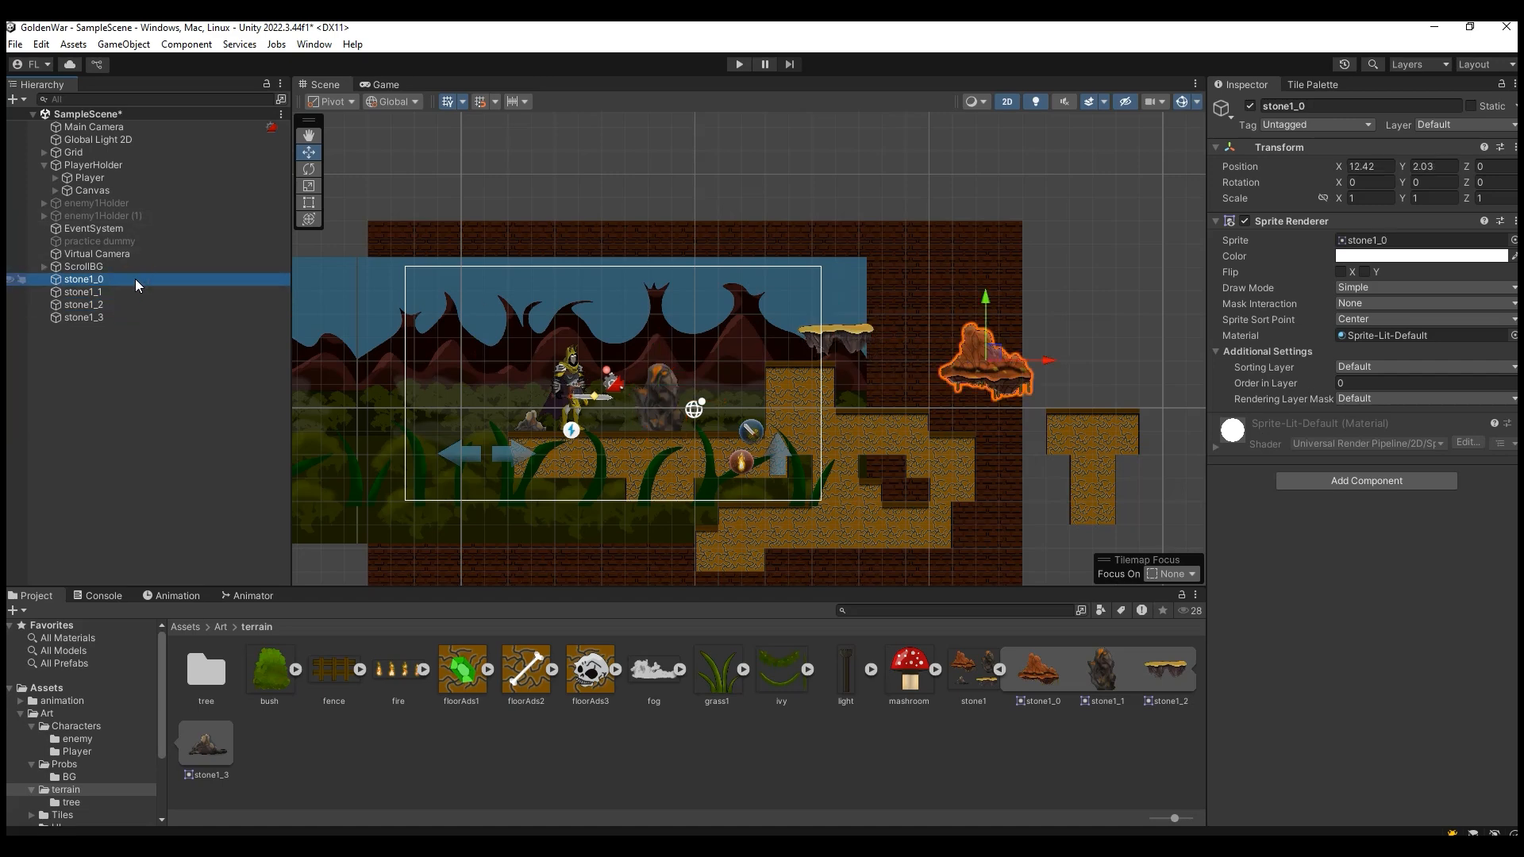
pyautogui.click(124, 318)
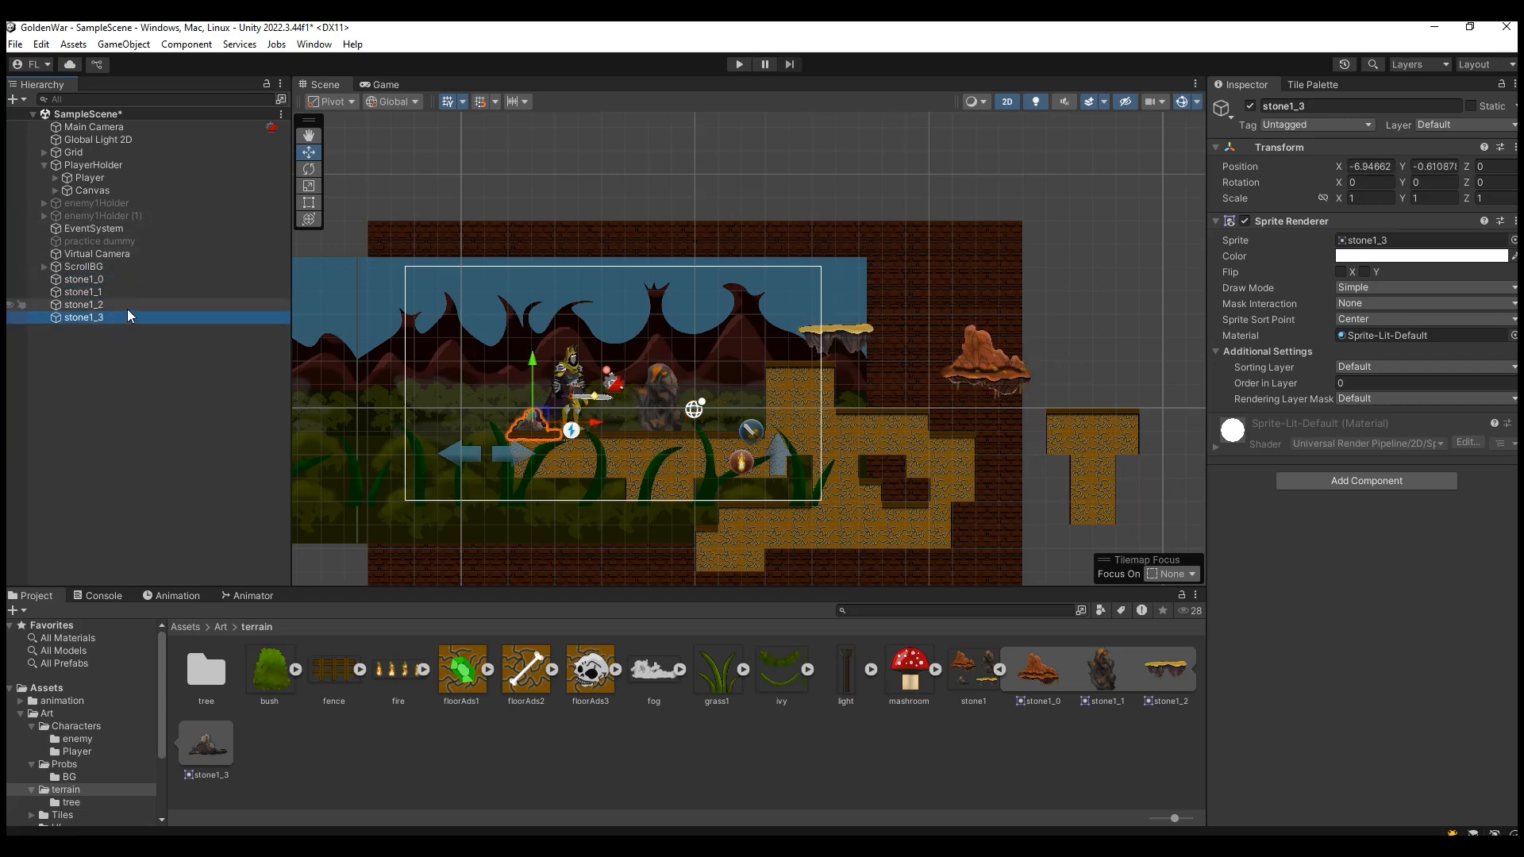
pyautogui.keyDown('ctrl'); pyautogui.click(97, 294); pyautogui.keyUp('ctrl')
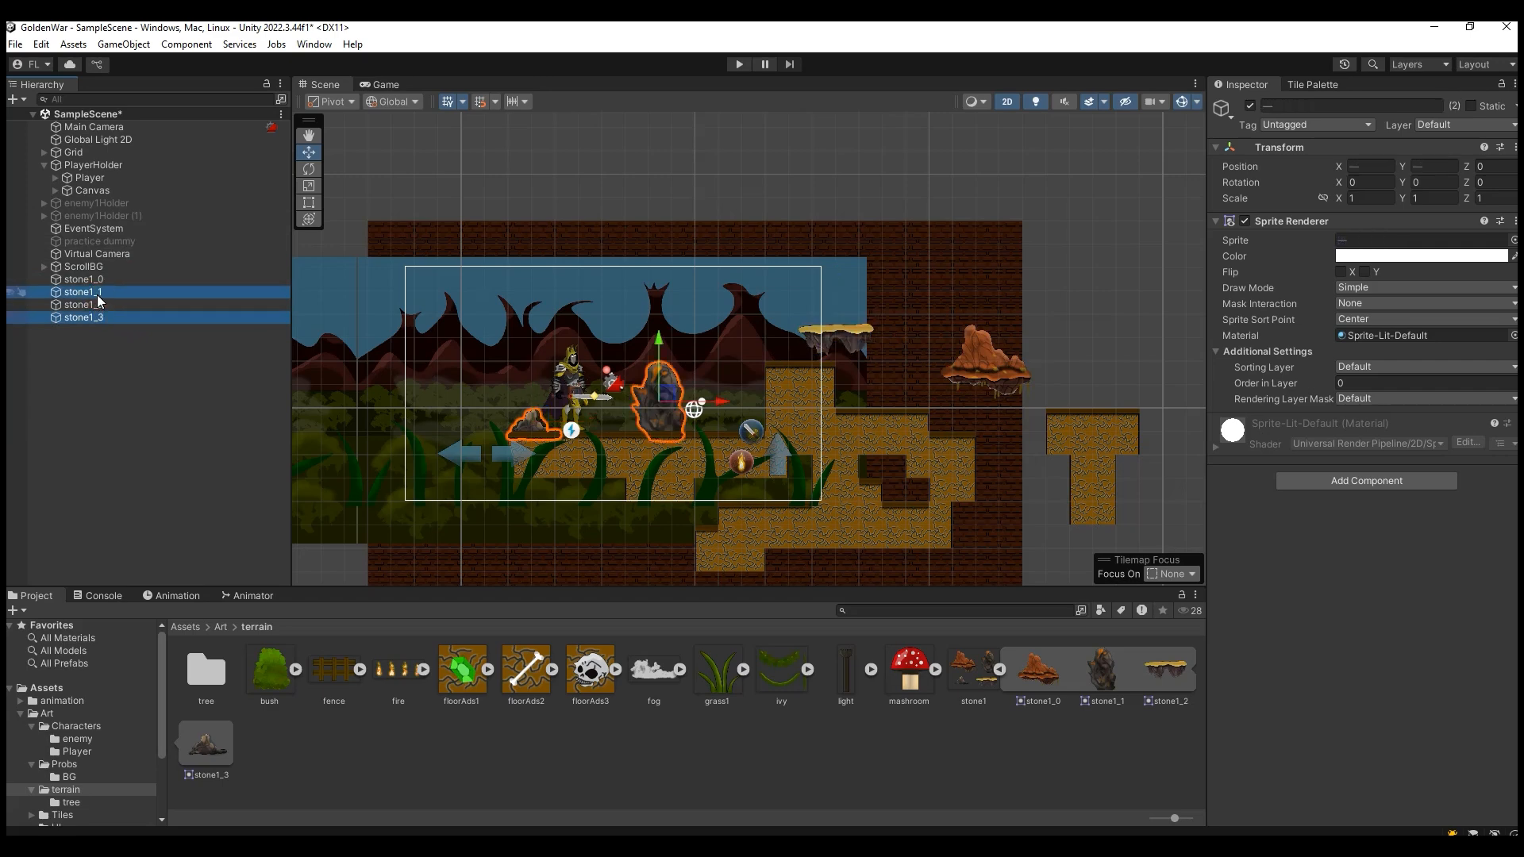
pyautogui.click(1412, 369)
pyautogui.click(1401, 401)
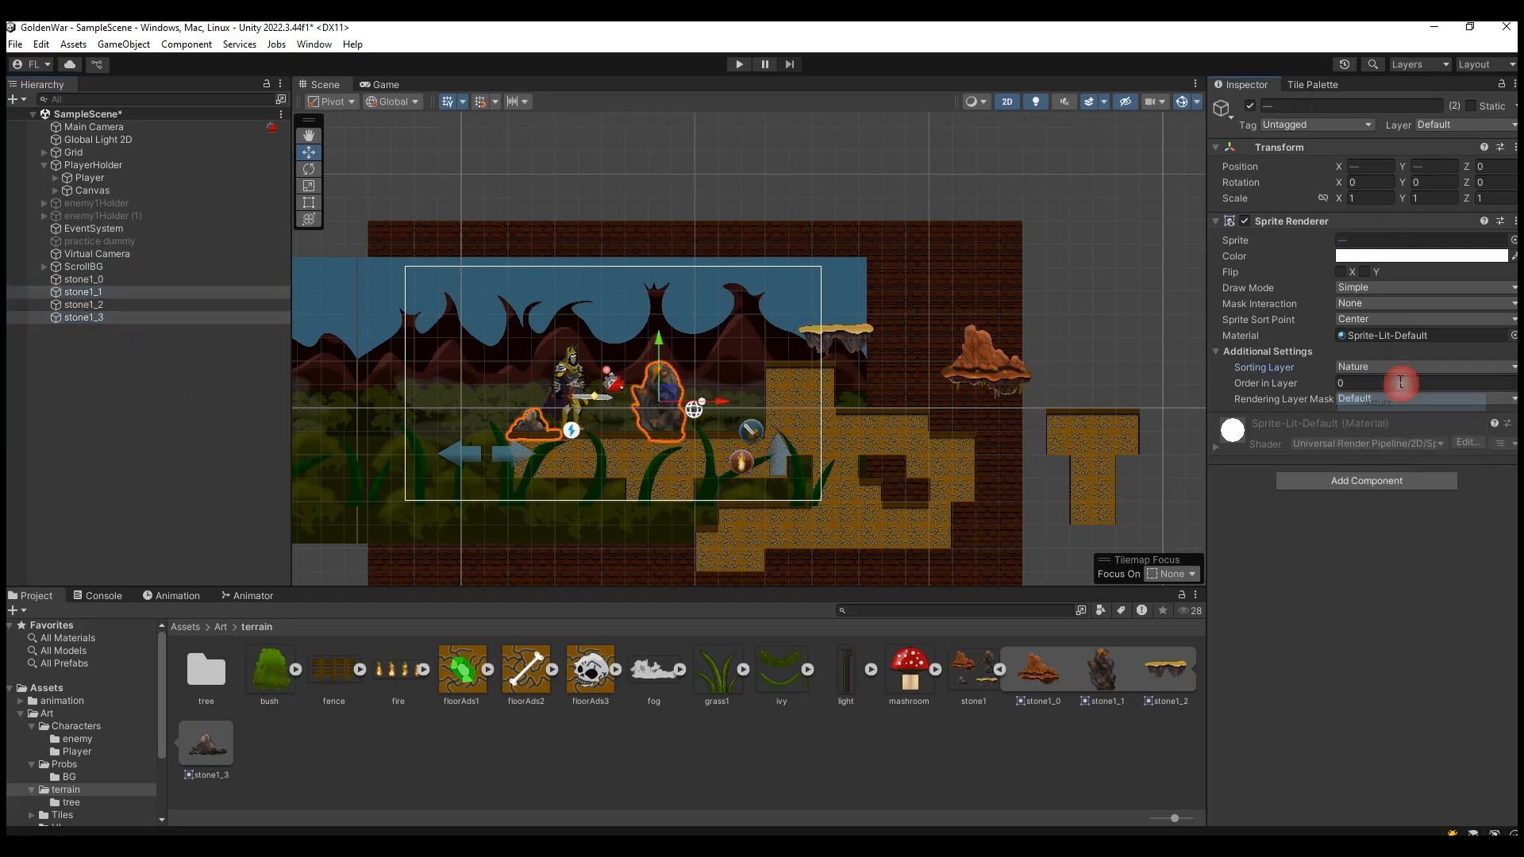
pyautogui.click(1354, 384)
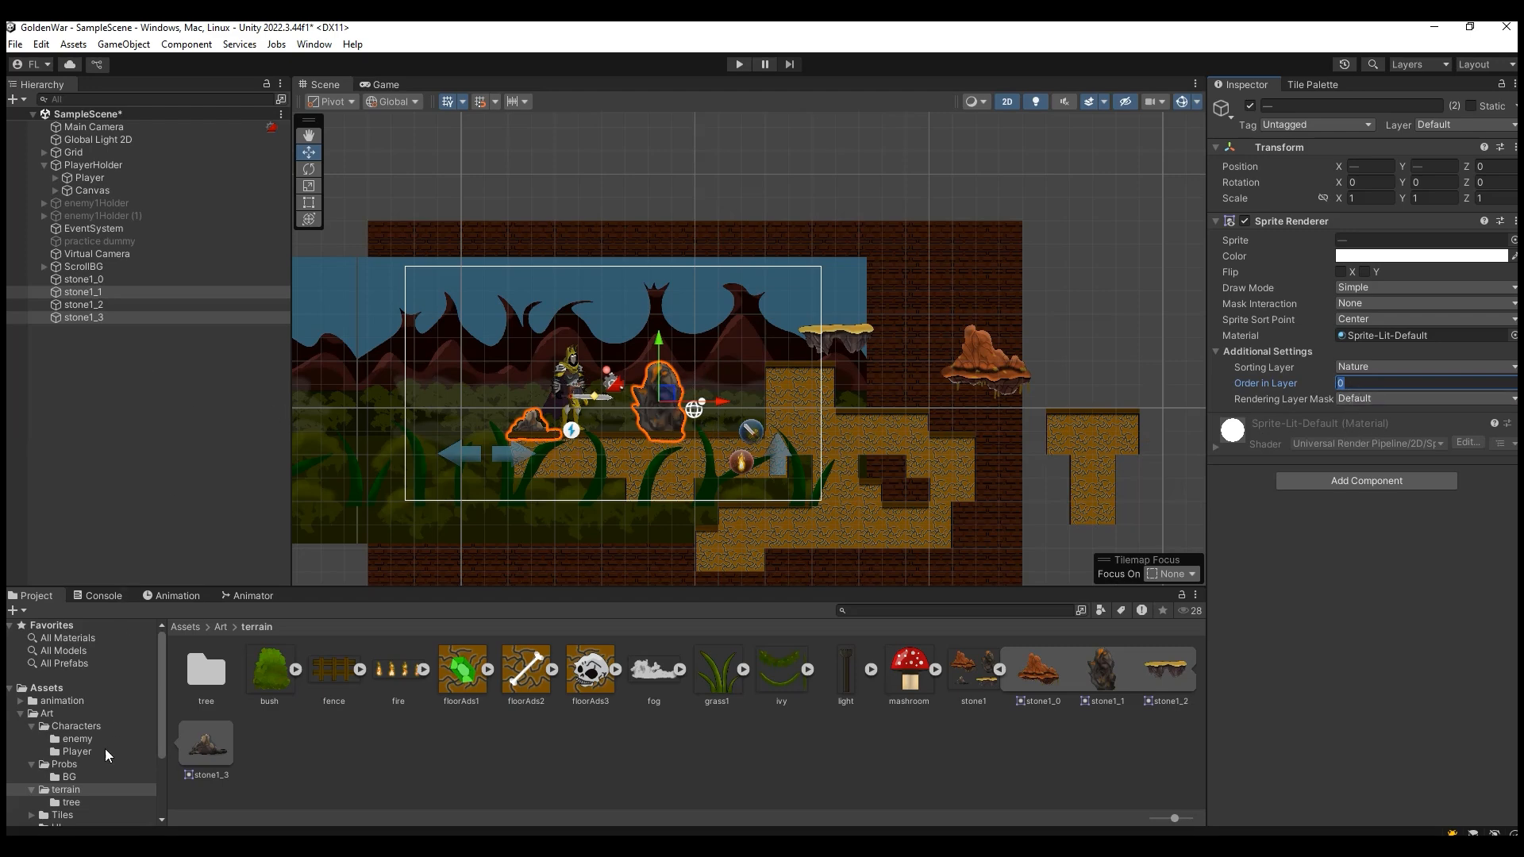
# Open the terrain folder inside the project's prefab folder.
pyautogui.scroll(-3, 74, 760)
pyautogui.click(75, 741)
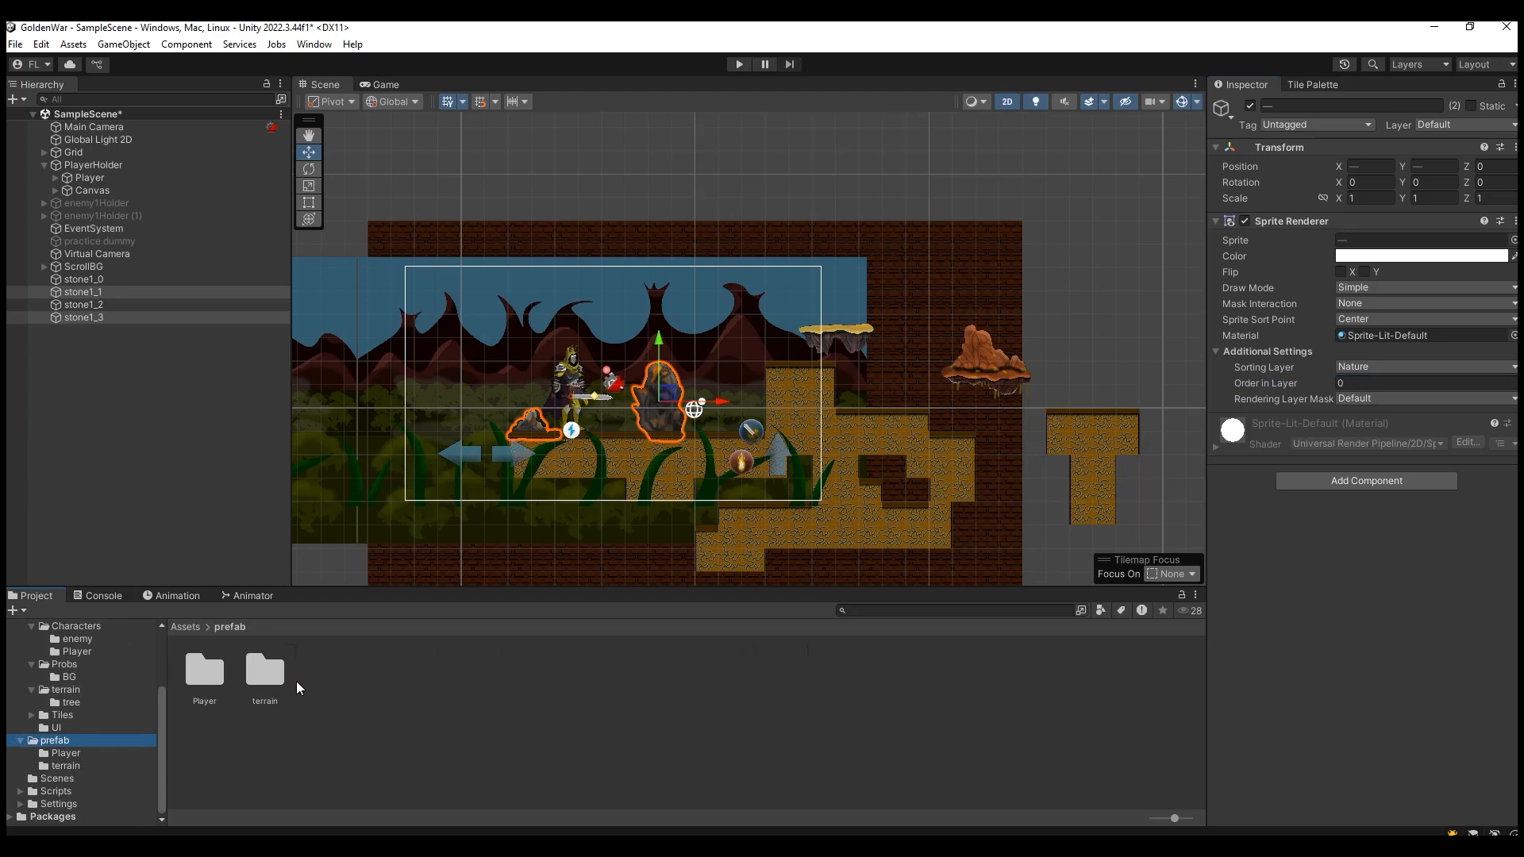
pyautogui.doubleClick(257, 671)
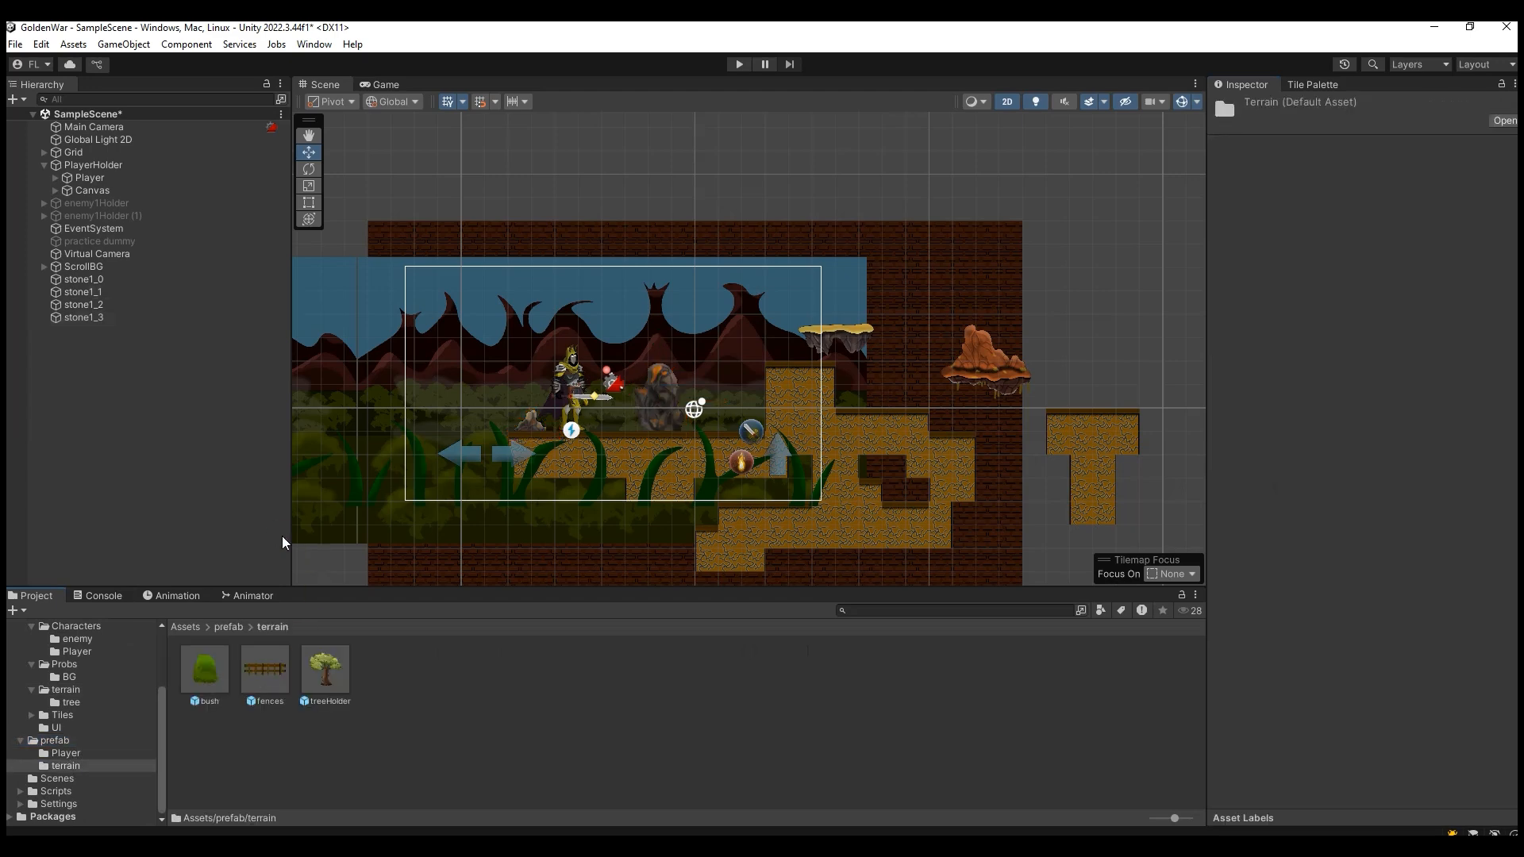
# Try scaling the stone1_1 rock down to about 0.83, check it in the Game view and undo the scaling.
pyautogui.click(116, 293)
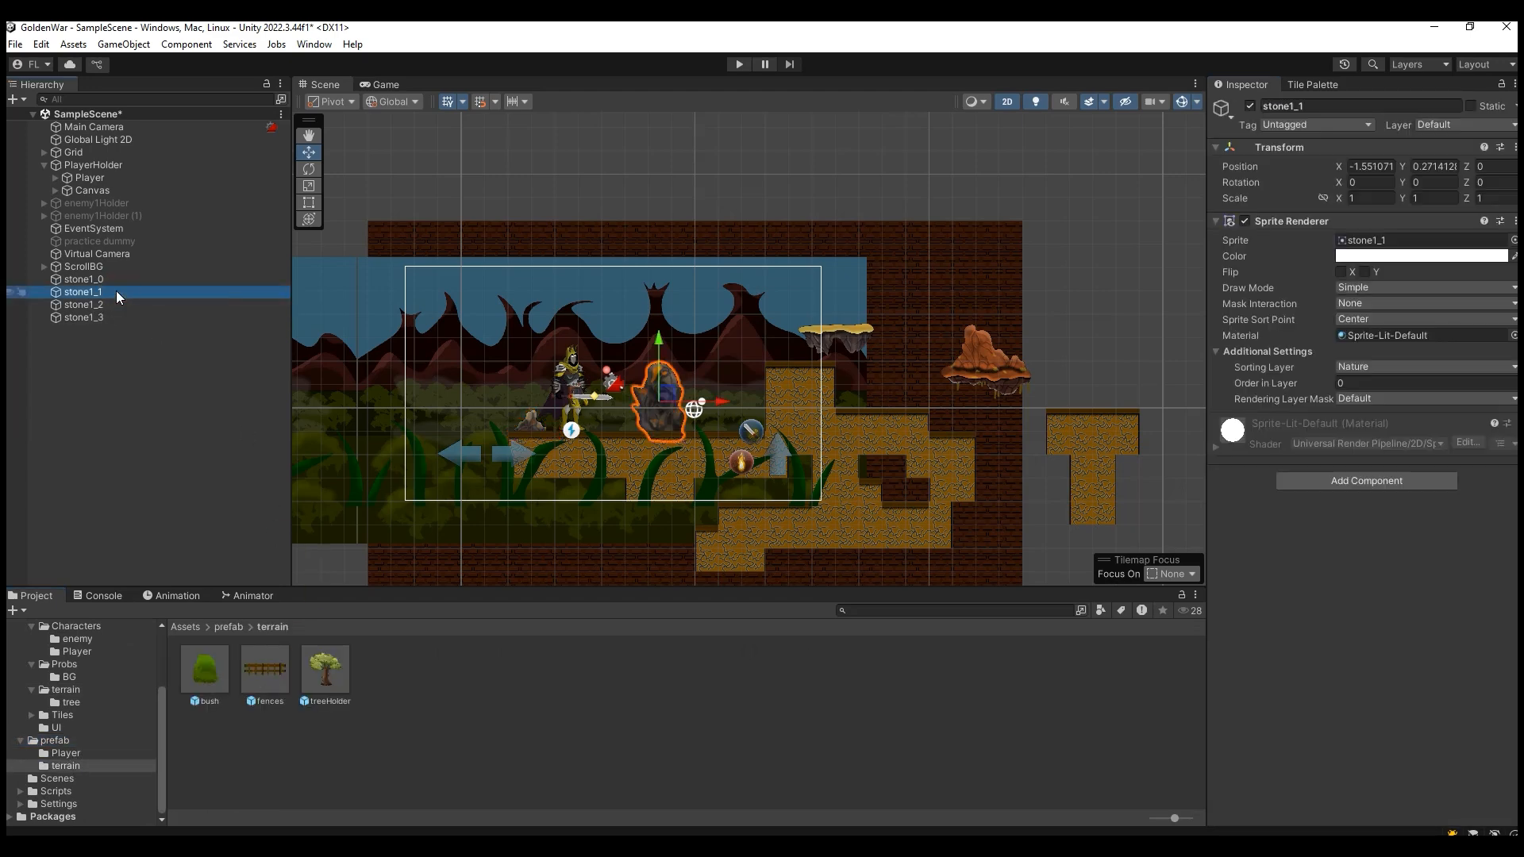
pyautogui.click(385, 84)
pyautogui.click(327, 84)
pyautogui.click(309, 191)
pyautogui.moveTo(660, 398); pyautogui.dragTo(574, 316)
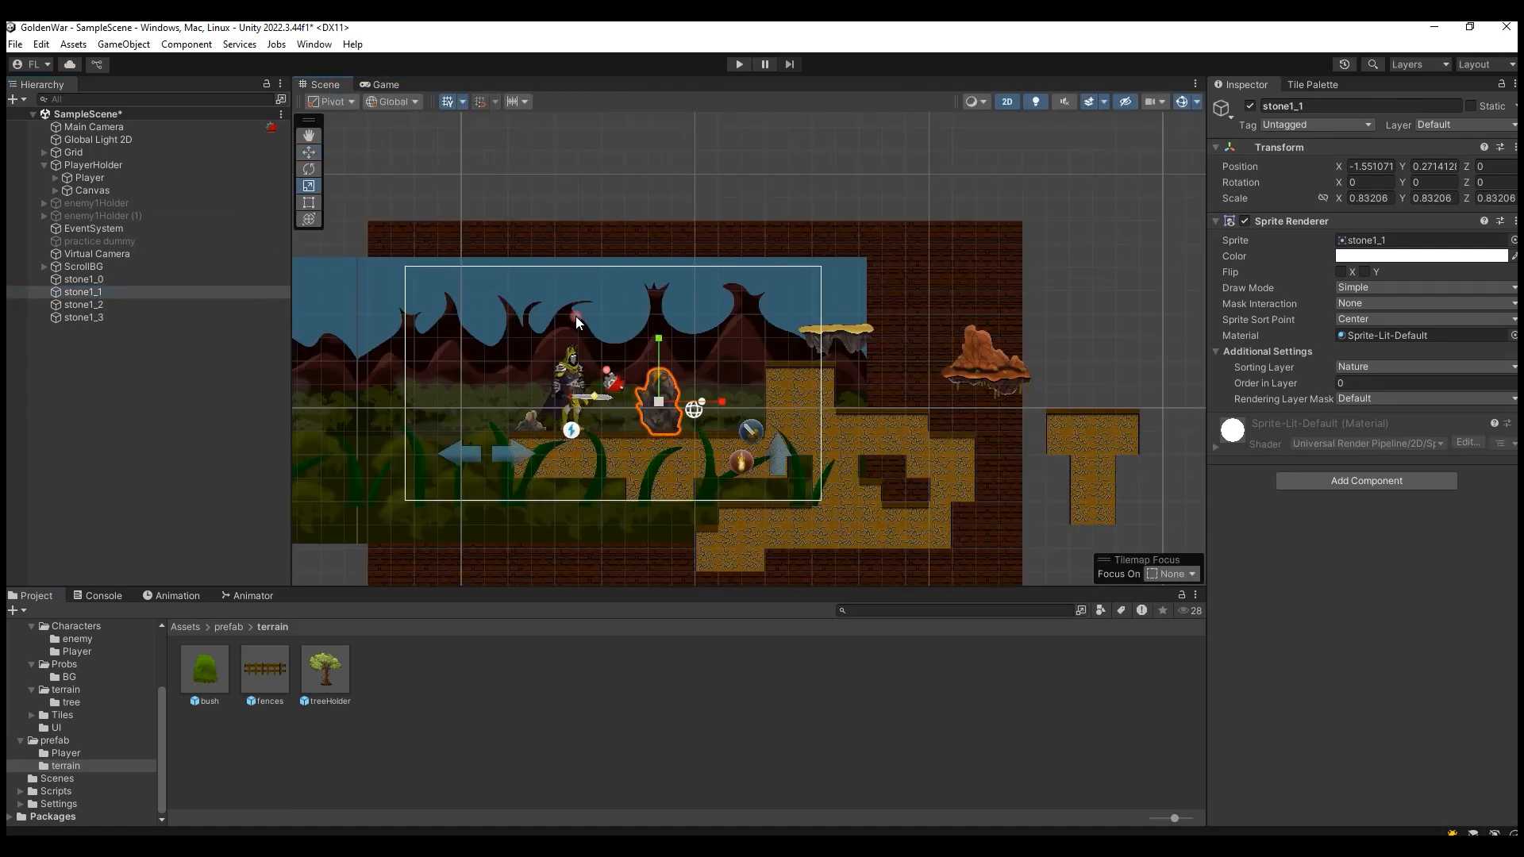
pyautogui.click(384, 85)
pyautogui.click(332, 86)
pyautogui.hotkey('ctrl', 'z')
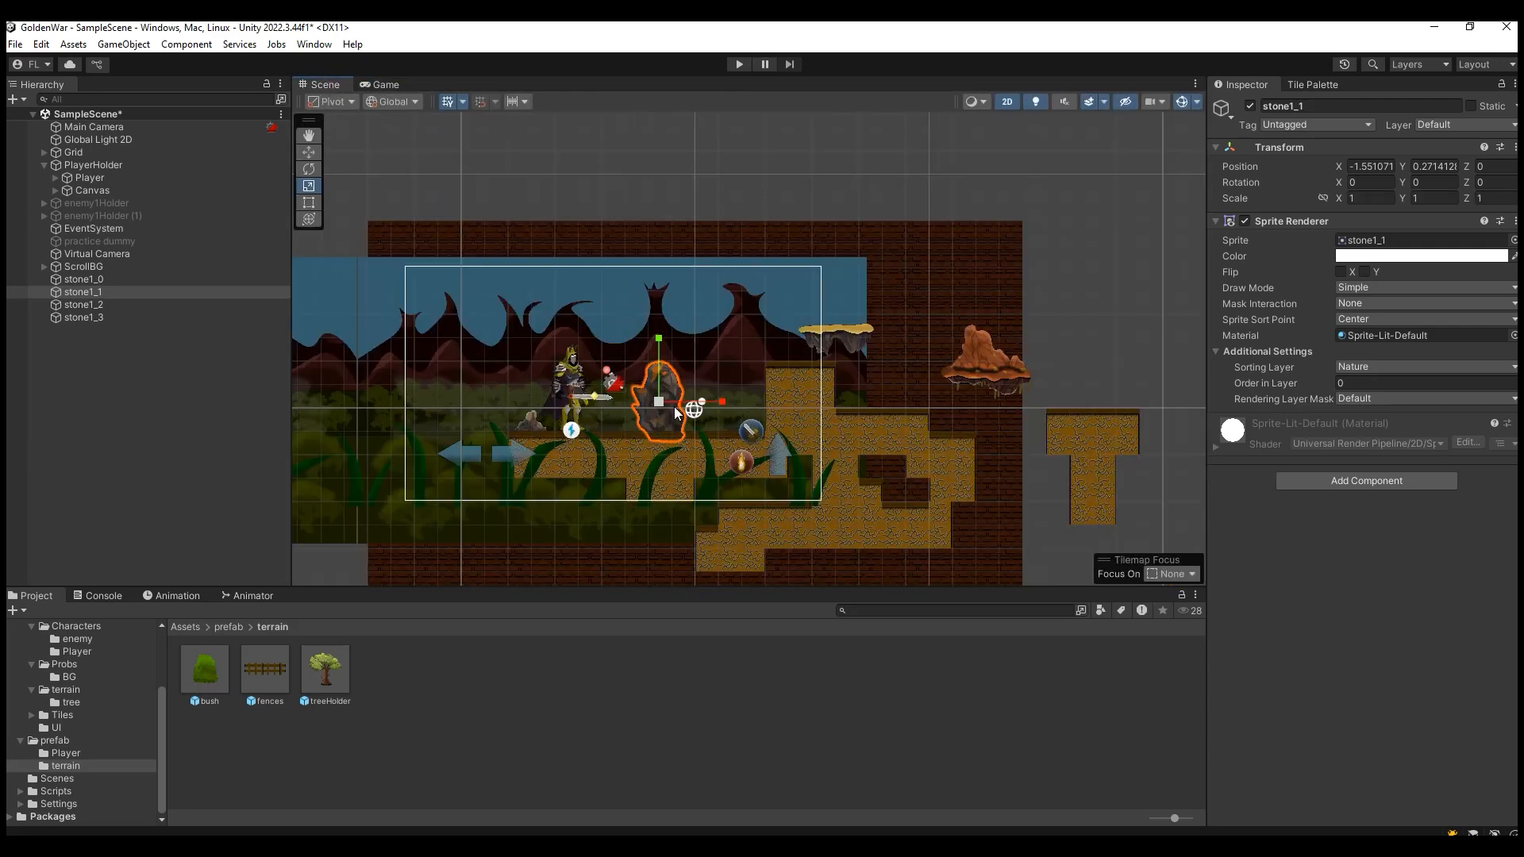
# Save stone1_1 and stone1_3 as prefabs in the terrain folder and delete both rocks from the scene.
pyautogui.scroll(2, 638, 426)
pyautogui.keyDown('ctrl'); pyautogui.click(136, 317); pyautogui.keyUp('ctrl')
pyautogui.moveTo(111, 295); pyautogui.dragTo(530, 743)
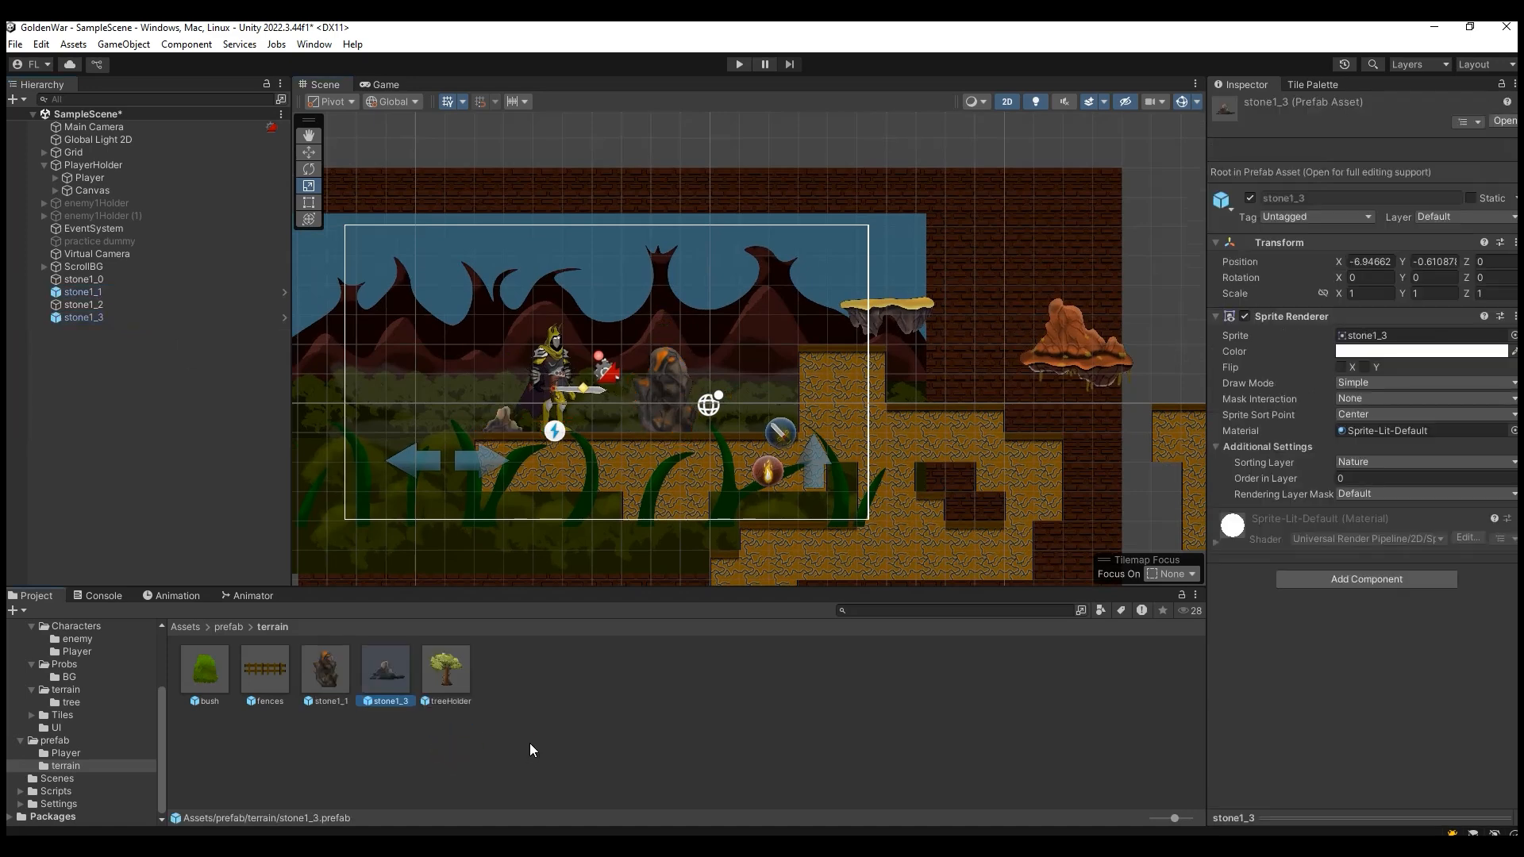
pyautogui.click(117, 292)
pyautogui.keyDown('ctrl'); pyautogui.click(114, 316); pyautogui.keyUp('ctrl')
pyautogui.press('Delete')
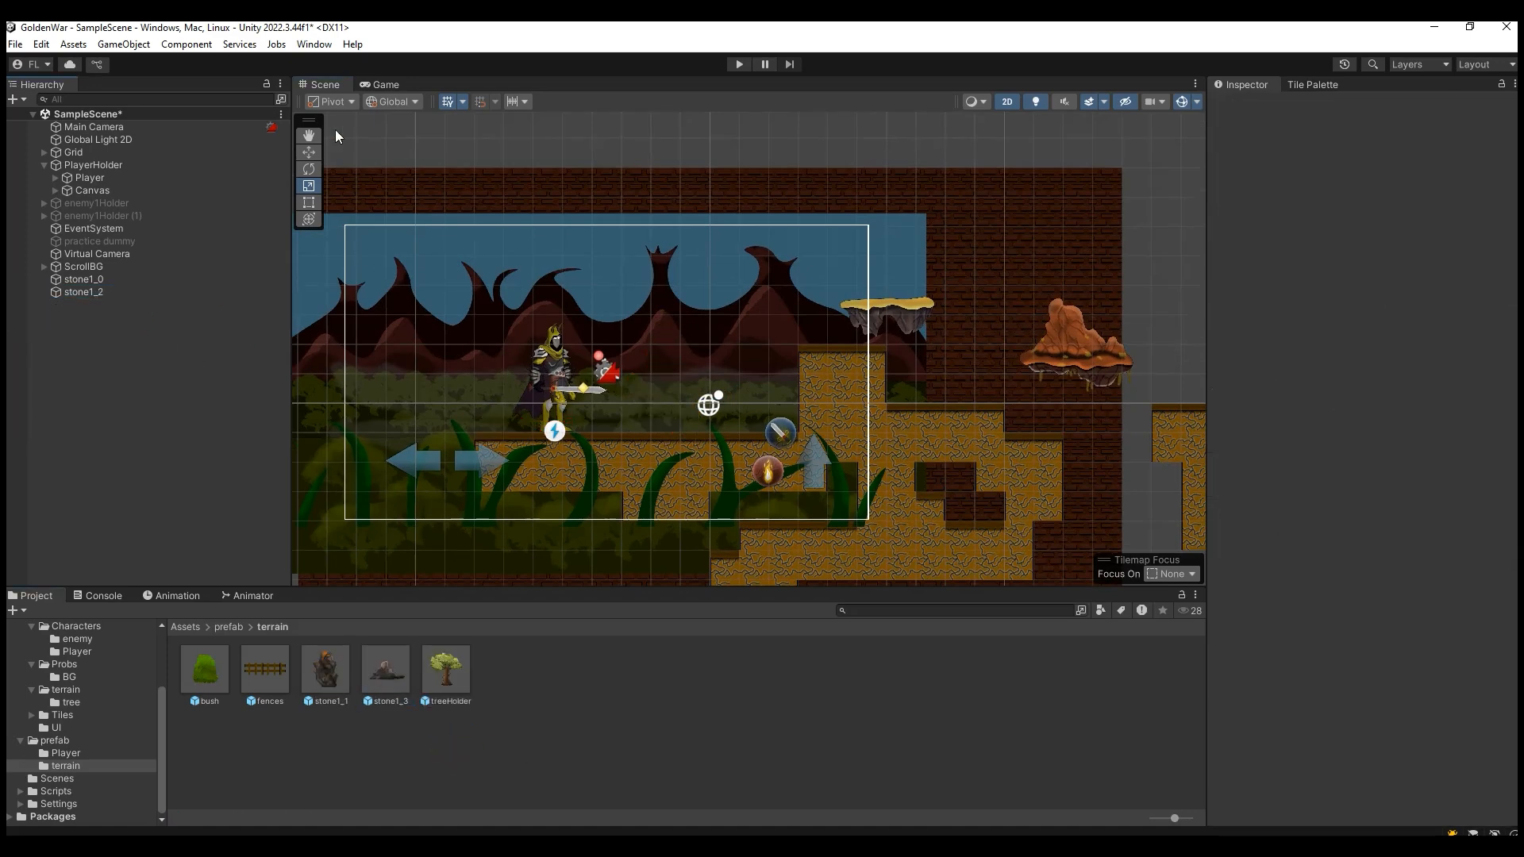
# Add a Box Collider 2D component to the stone1_2 floating platform.
pyautogui.click(308, 135)
pyautogui.moveTo(904, 315); pyautogui.dragTo(701, 371)
pyautogui.scroll(5, 702, 371)
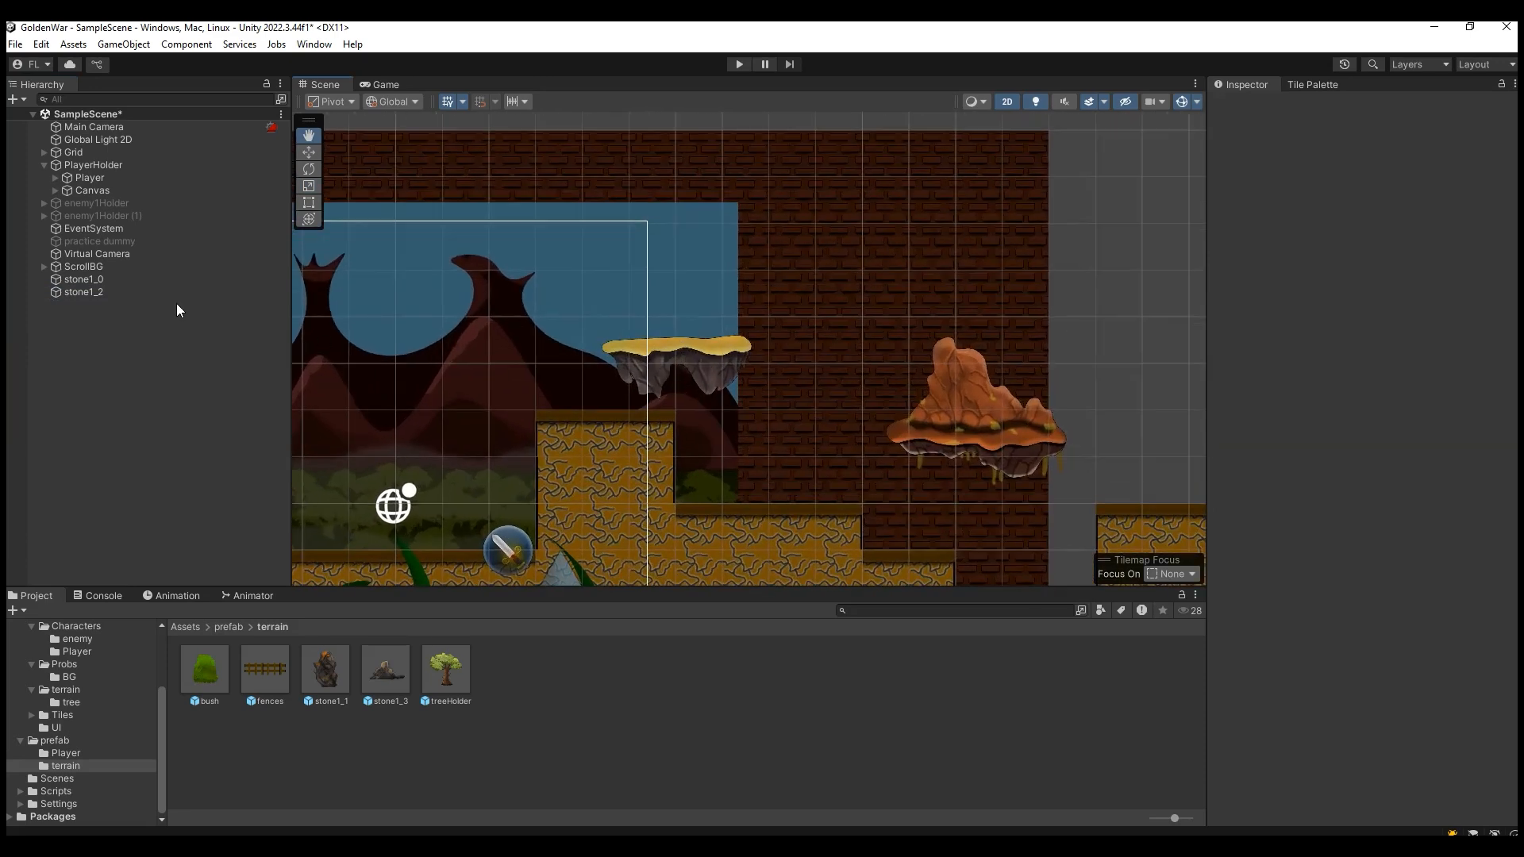
pyautogui.click(139, 282)
pyautogui.keyDown('ctrl'); pyautogui.click(140, 294); pyautogui.keyUp('ctrl')
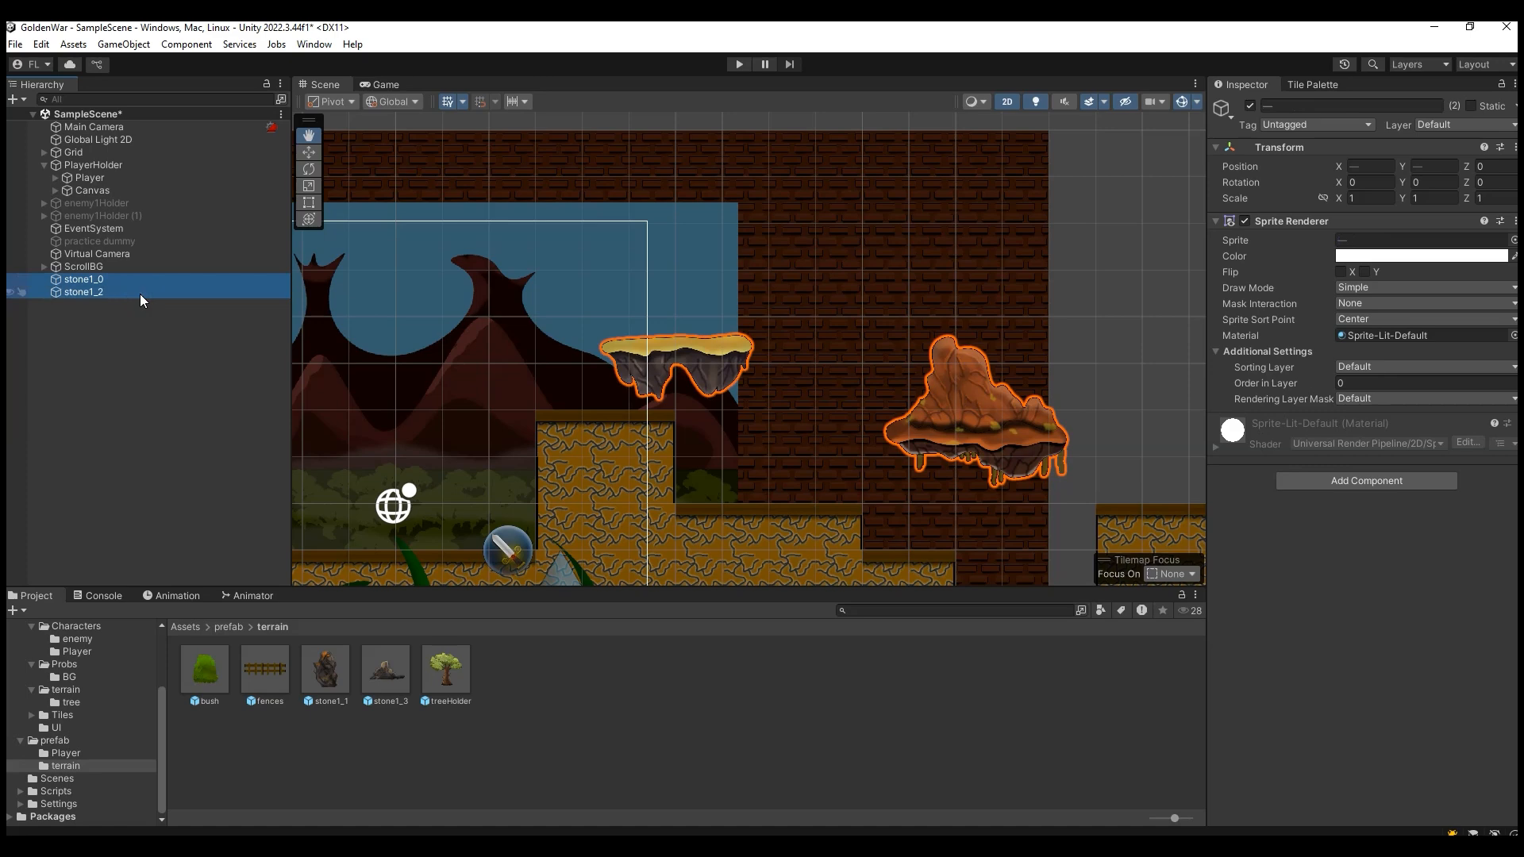
pyautogui.click(134, 327)
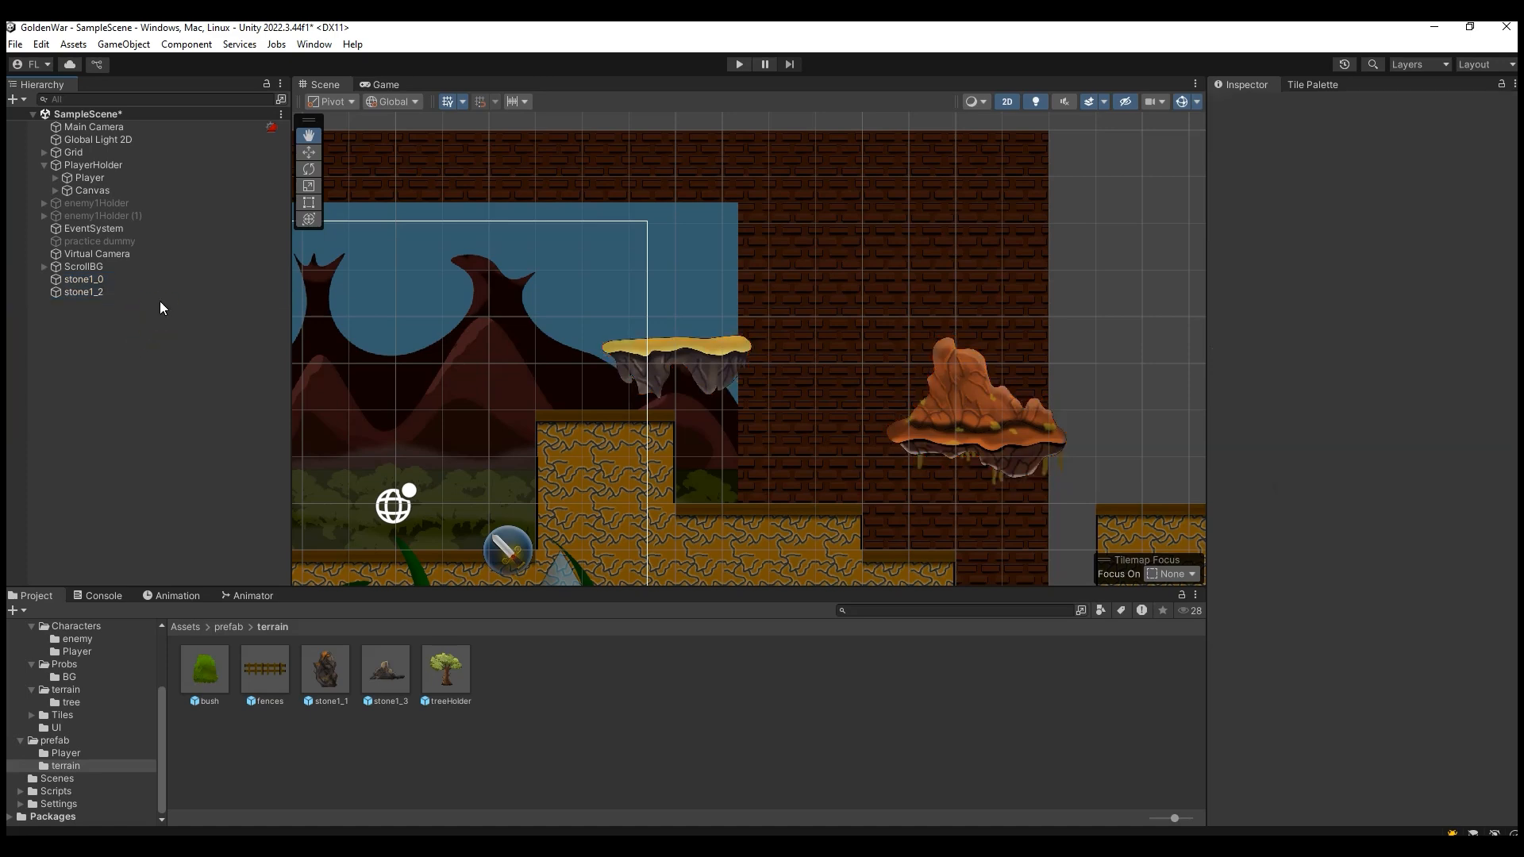
pyautogui.click(141, 282)
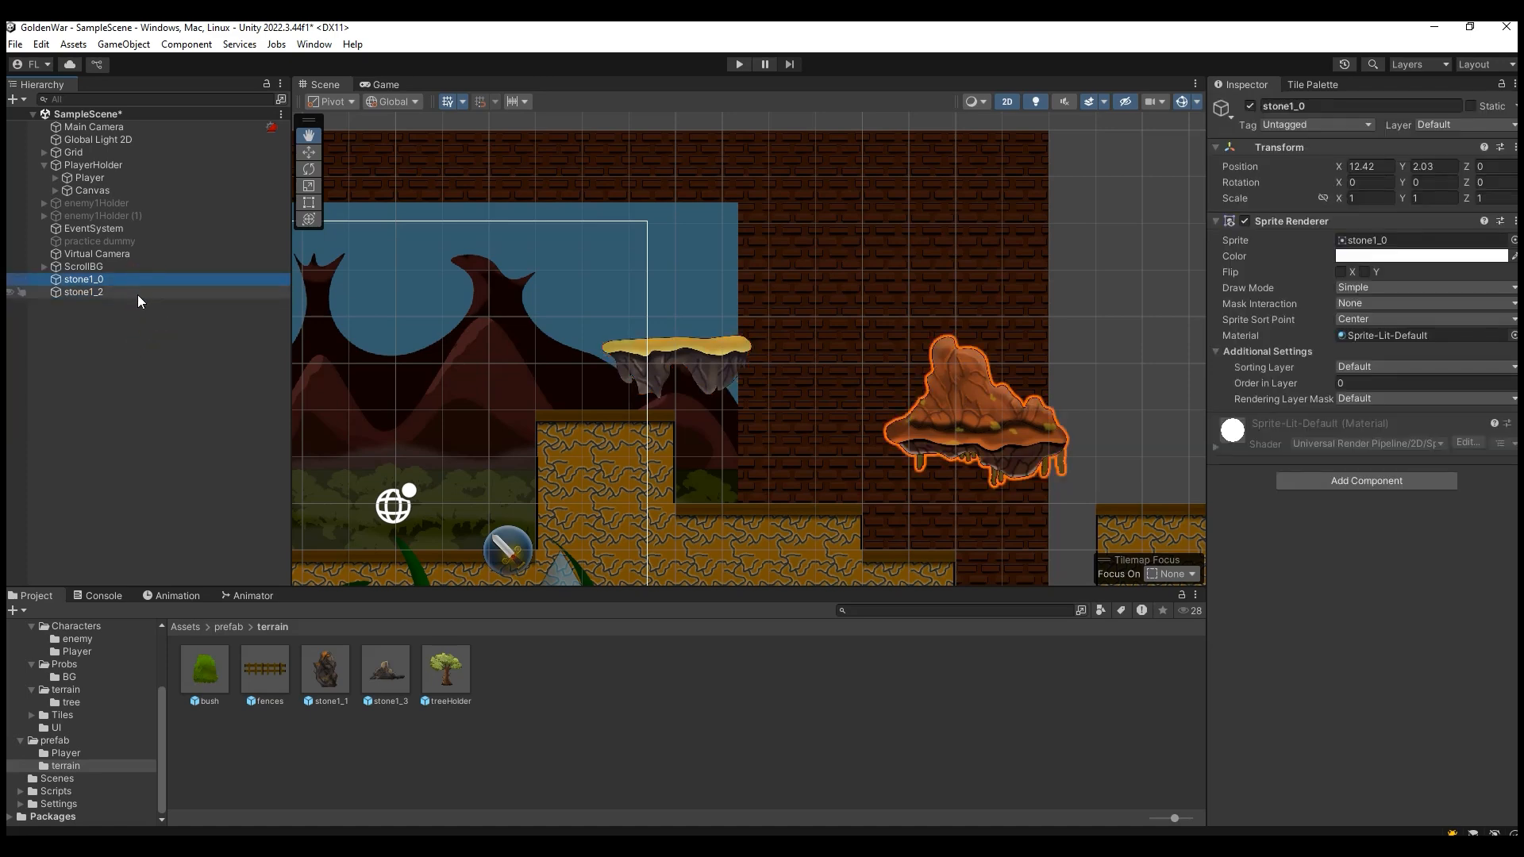
pyautogui.click(308, 152)
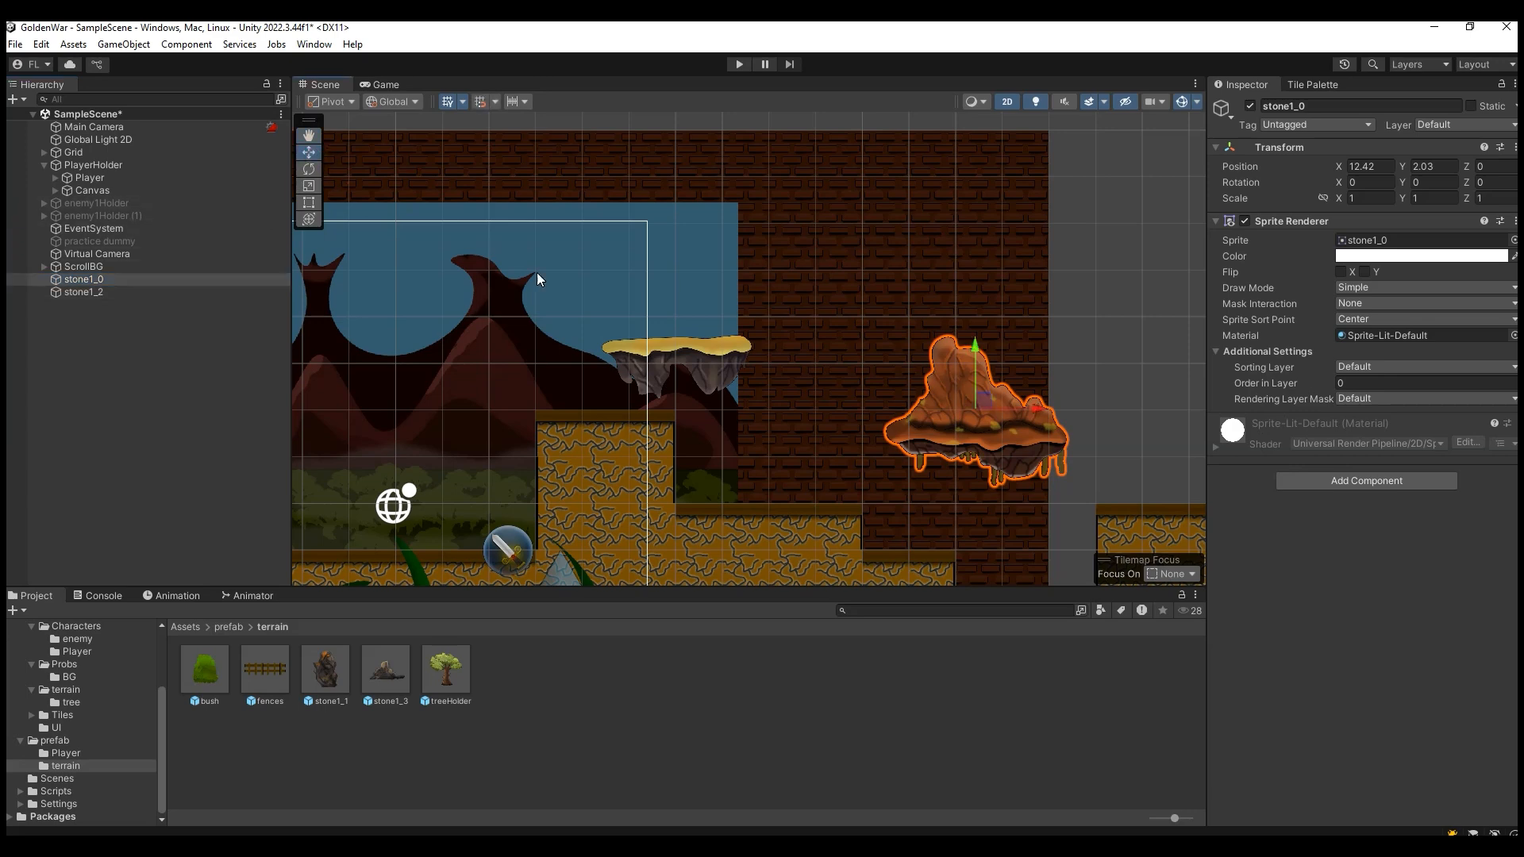
pyautogui.click(107, 293)
pyautogui.click(1355, 506)
pyautogui.write('bo')
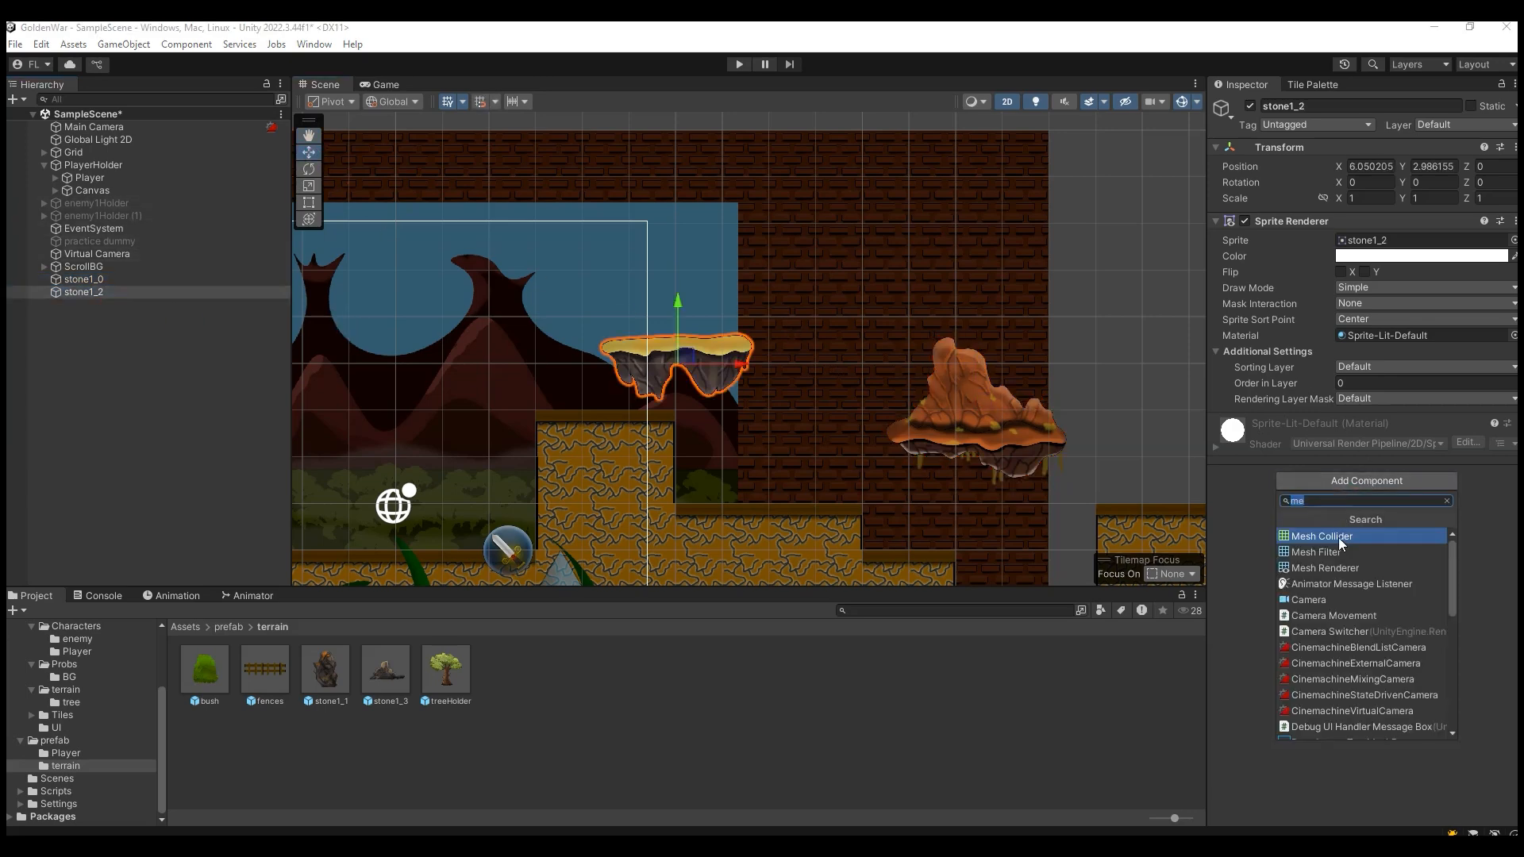
pyautogui.click(1341, 553)
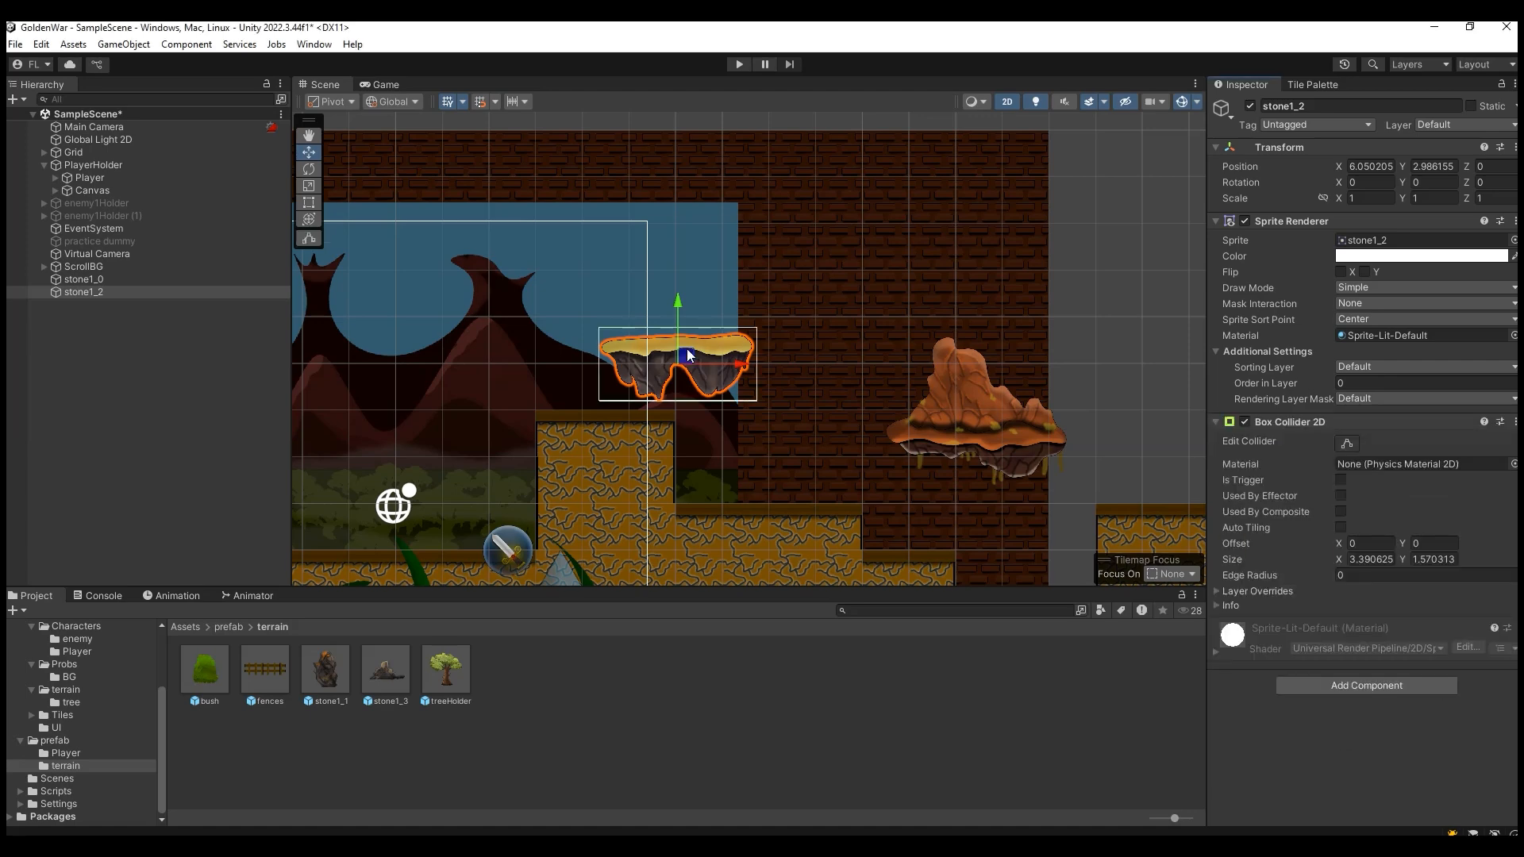
# Shrink stone1_2's box collider to a strip of about 3.09 by 0.25 along the platform's yellow top.
pyautogui.scroll(2, 706, 351)
pyautogui.click(1346, 445)
pyautogui.scroll(2, 706, 420)
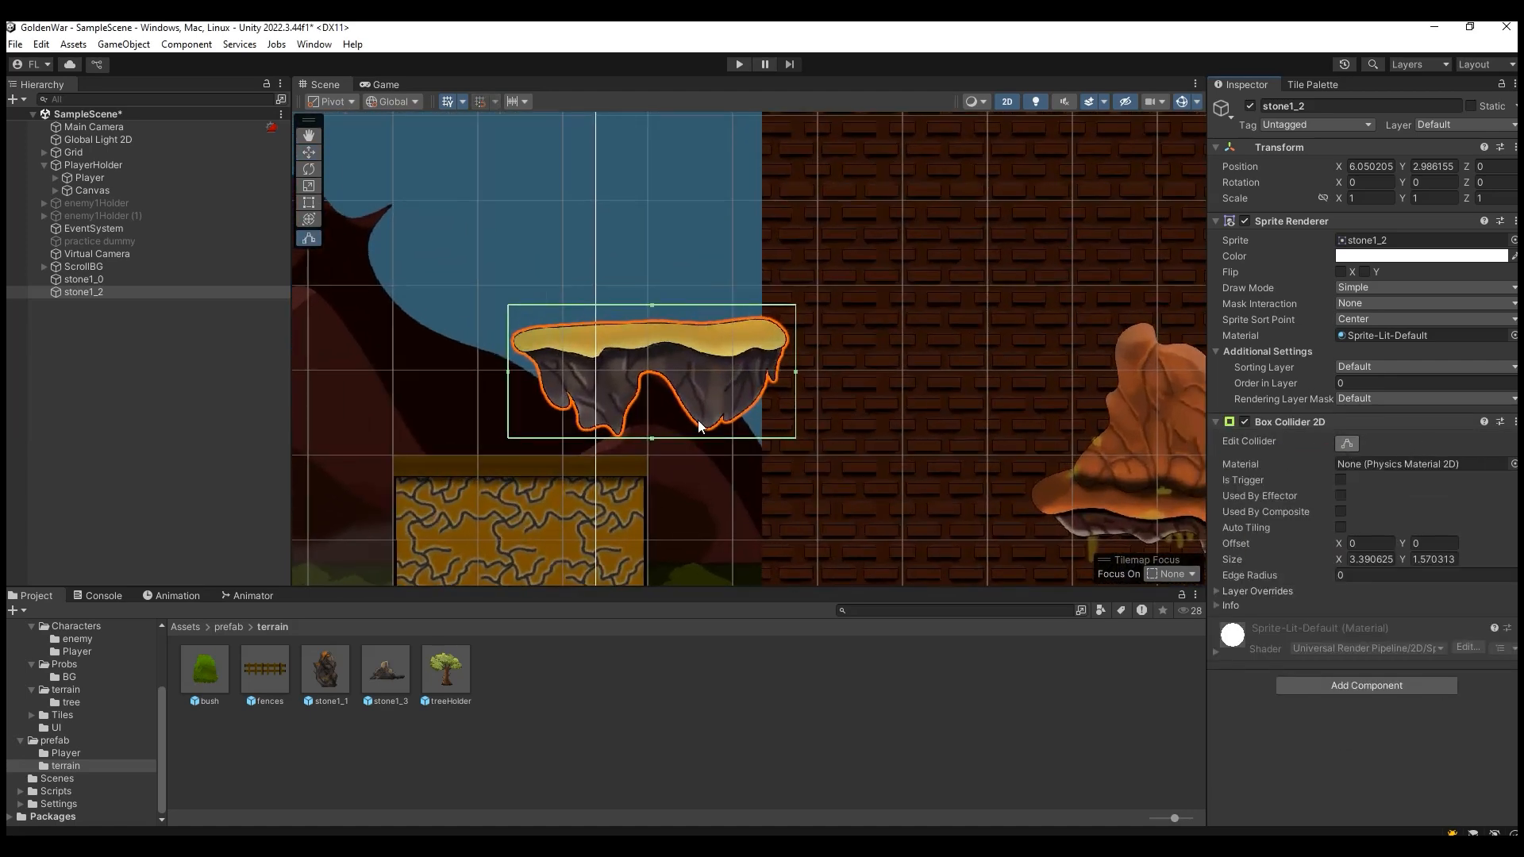
pyautogui.moveTo(653, 438); pyautogui.dragTo(659, 358)
pyautogui.moveTo(650, 305); pyautogui.dragTo(651, 324)
pyautogui.moveTo(515, 342); pyautogui.dragTo(522, 341)
pyautogui.moveTo(795, 340); pyautogui.dragTo(783, 340)
pyautogui.moveTo(658, 358); pyautogui.dragTo(654, 330)
pyautogui.scroll(-2, 635, 357)
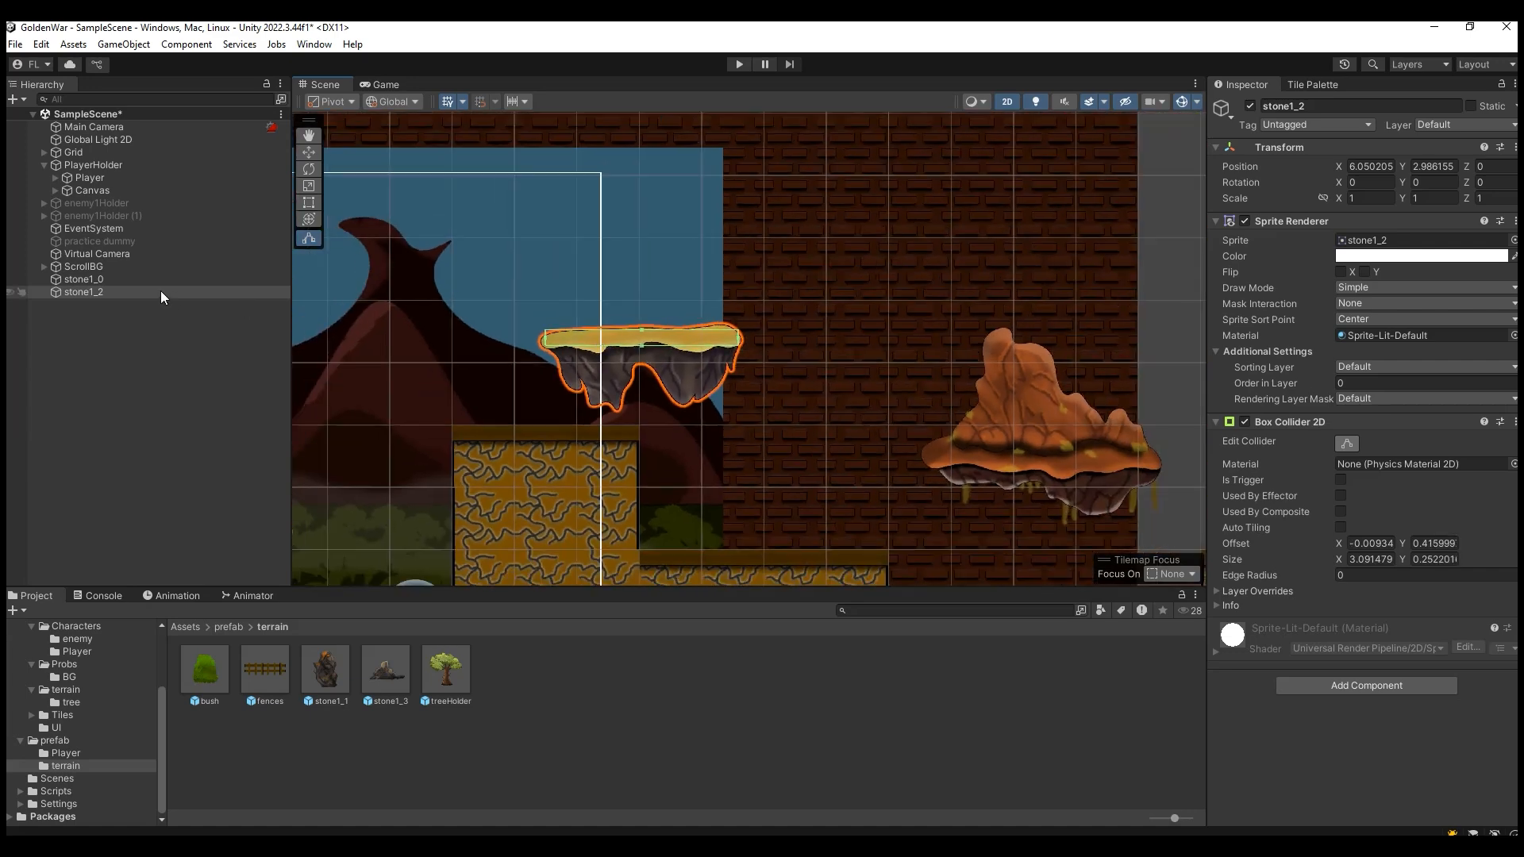
# Add a Box Collider 2D component to the stone1_0 floating rock.
pyautogui.click(140, 282)
pyautogui.click(314, 138)
pyautogui.moveTo(995, 268); pyautogui.dragTo(674, 208)
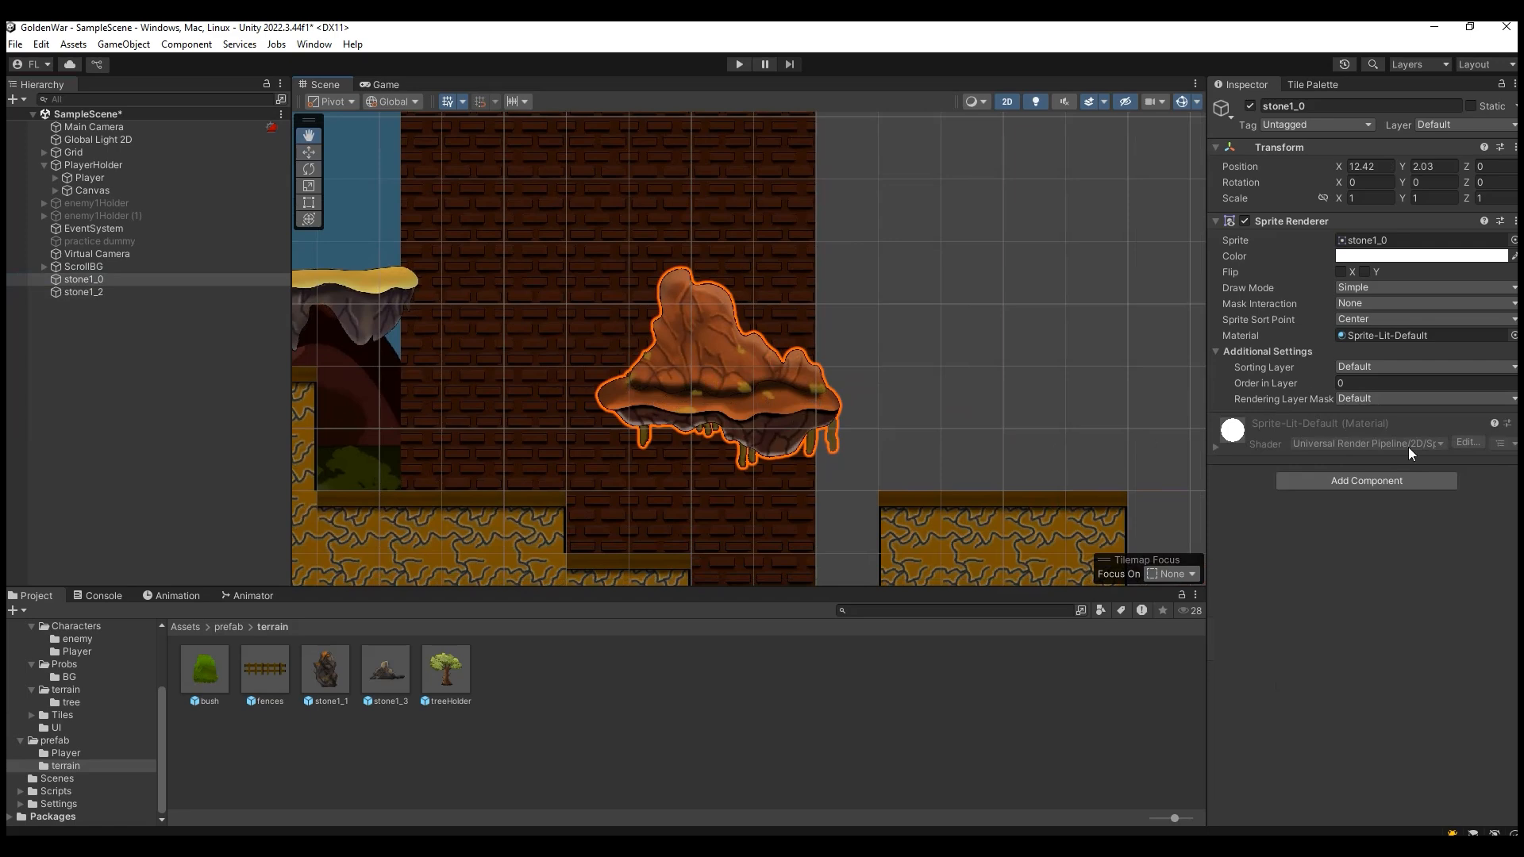
pyautogui.click(1362, 480)
pyautogui.click(1338, 538)
# Lower the upper edge of stone1_0's box collider to the rock's ledge, making the collider about 1.40 high.
pyautogui.scroll(2, 742, 399)
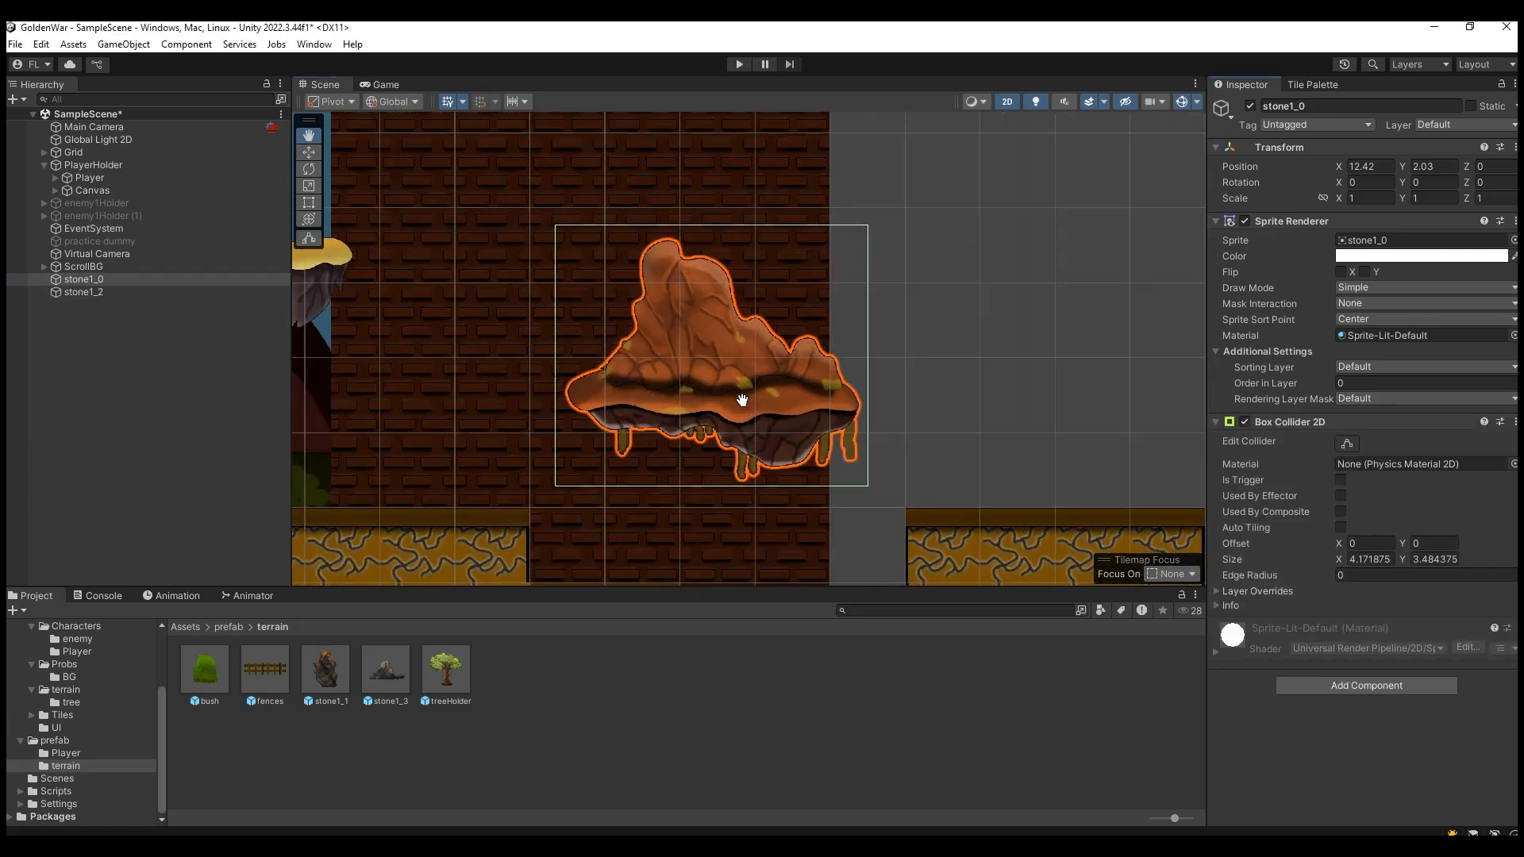
pyautogui.scroll(1, 742, 399)
pyautogui.click(1352, 443)
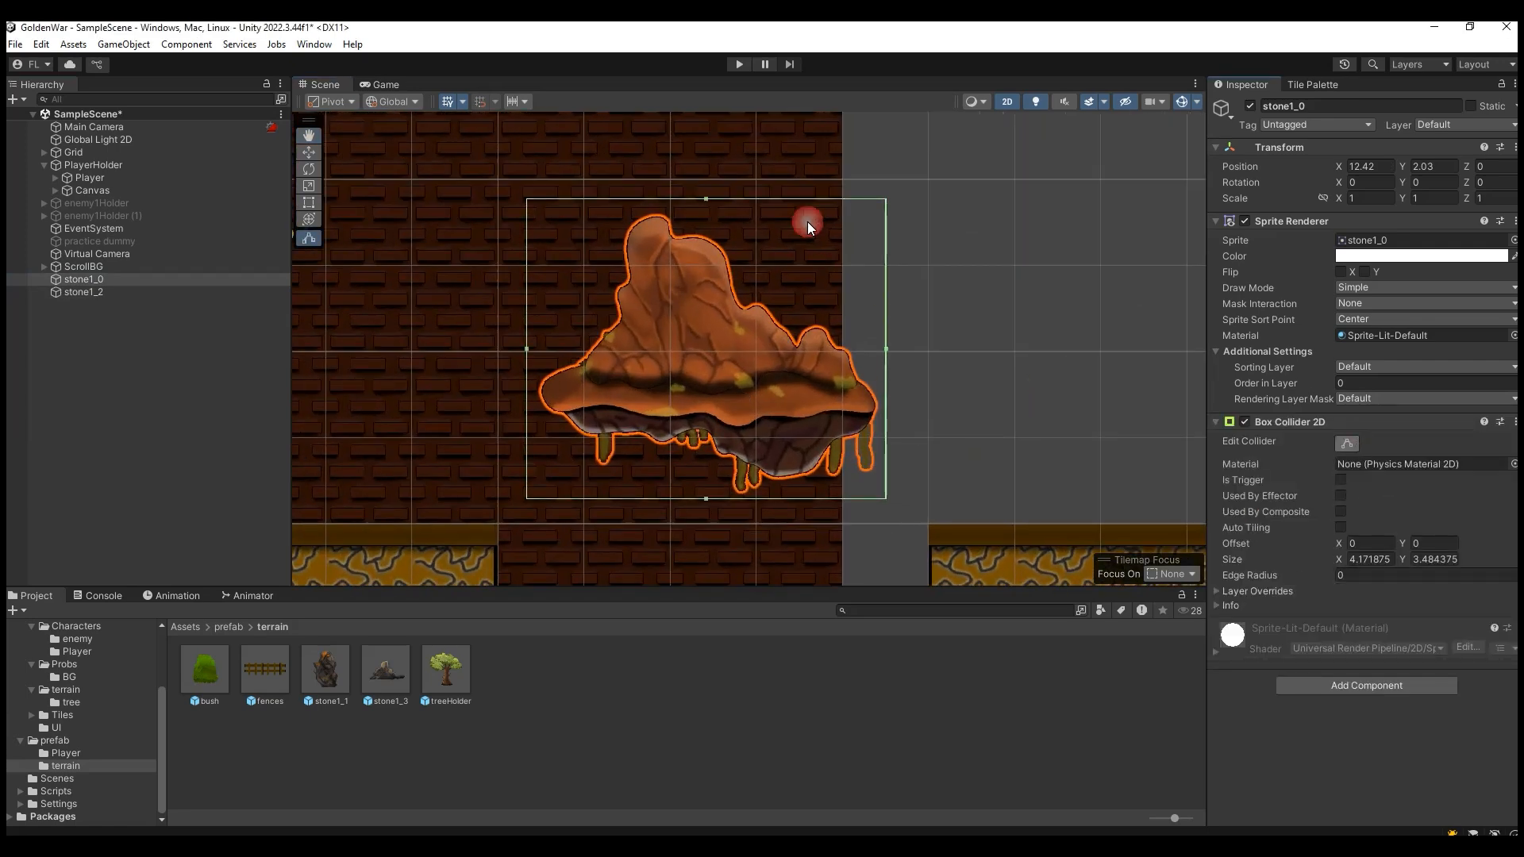
pyautogui.moveTo(705, 203); pyautogui.dragTo(719, 379)
pyautogui.click(537, 433)
pyautogui.click(695, 359)
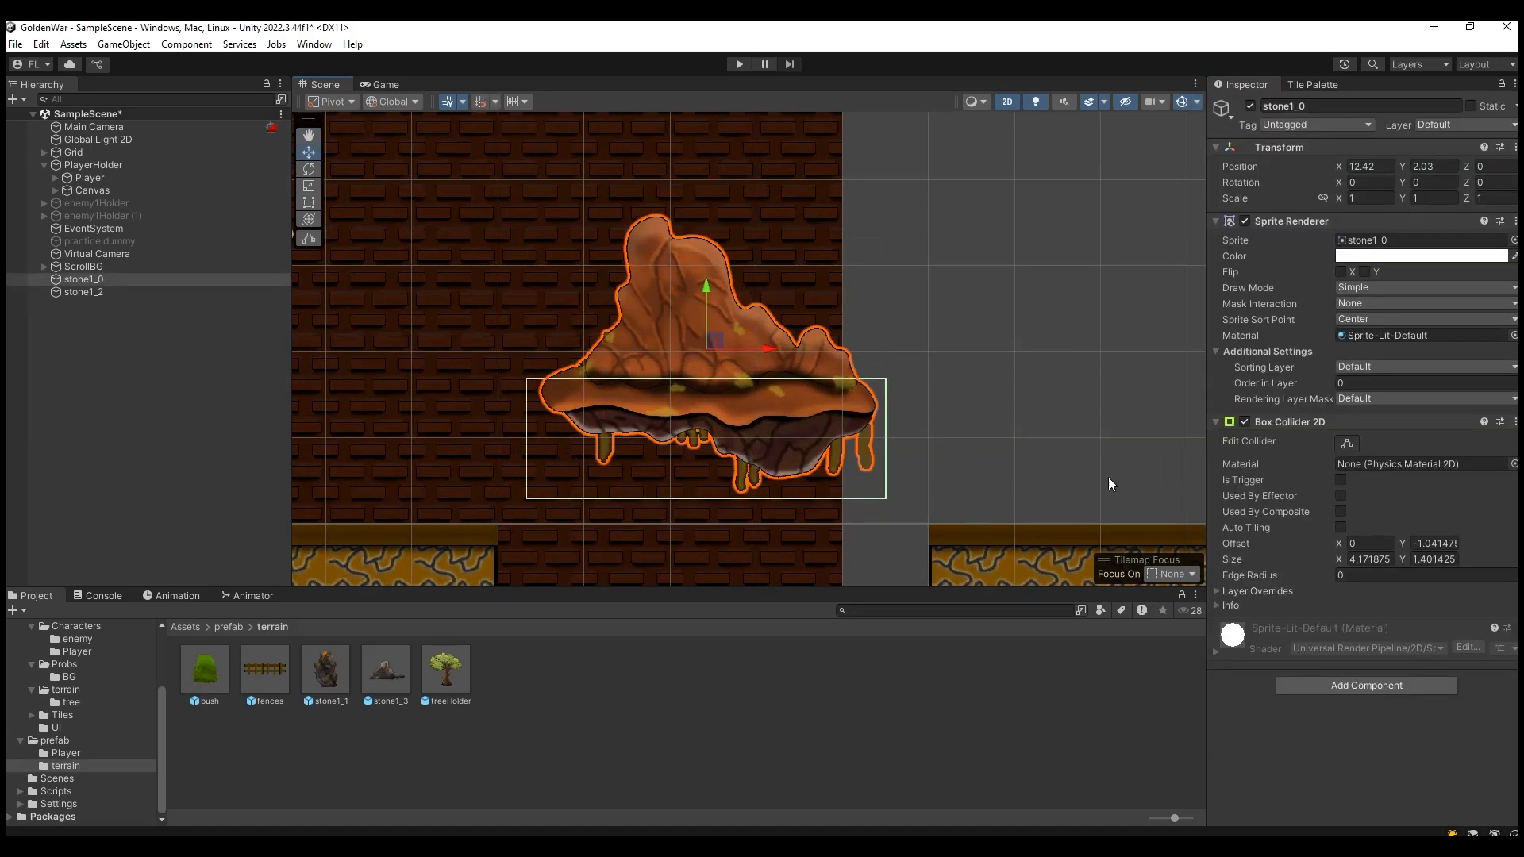
# Pull in the sides and raise the lower edge of stone1_0's box collider to about 3.66 by 0.42 along the ledge.
pyautogui.click(1345, 446)
pyautogui.click(1349, 443)
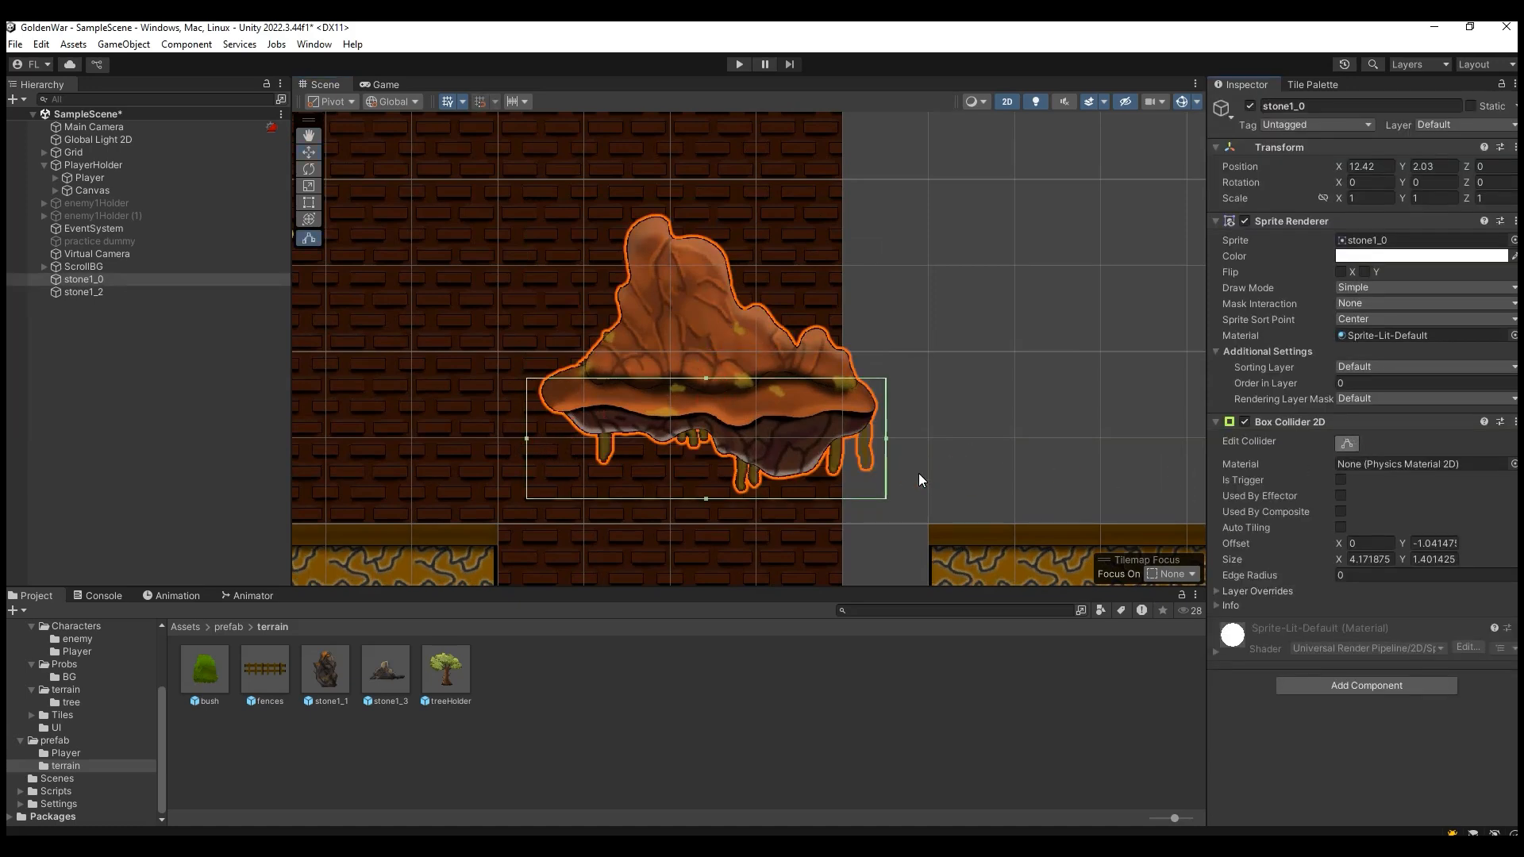
pyautogui.moveTo(887, 438); pyautogui.dragTo(865, 436)
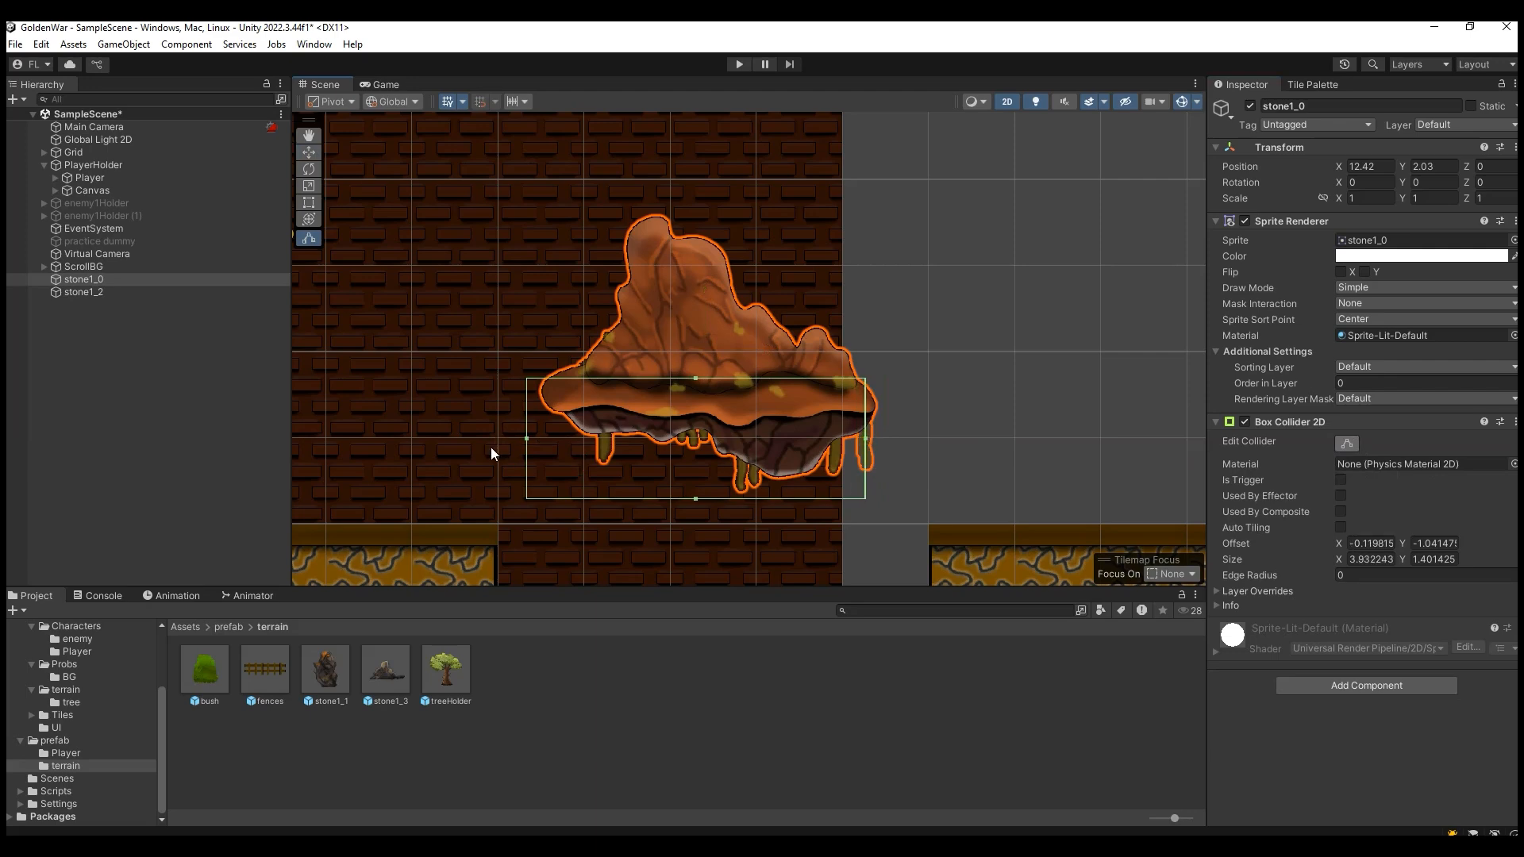
pyautogui.moveTo(524, 440); pyautogui.dragTo(549, 446)
pyautogui.moveTo(707, 503); pyautogui.dragTo(715, 414)
pyautogui.scroll(-3, 722, 405)
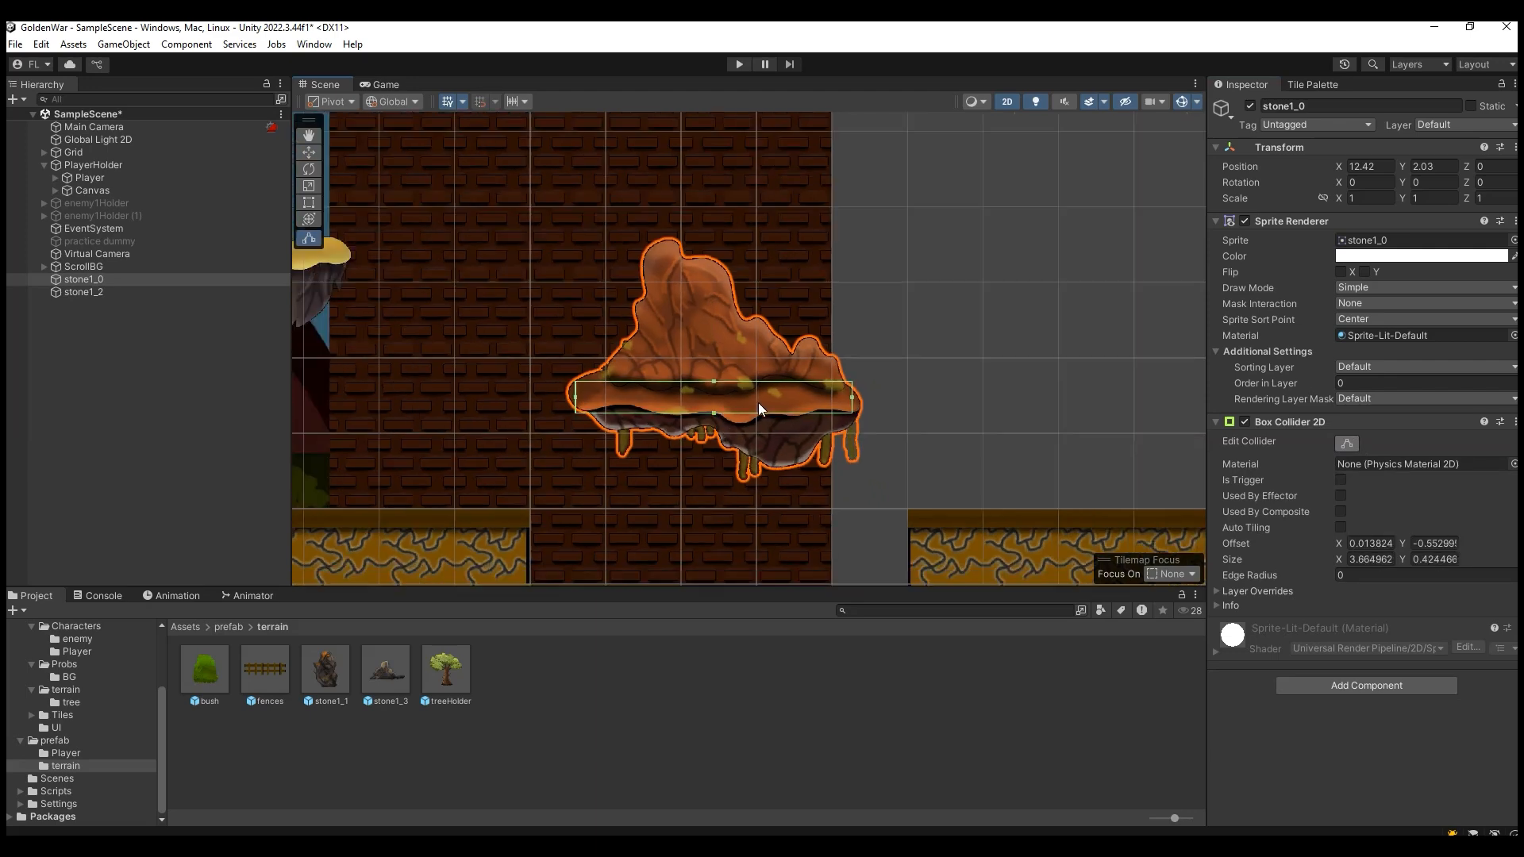
pyautogui.scroll(-2, 677, 383)
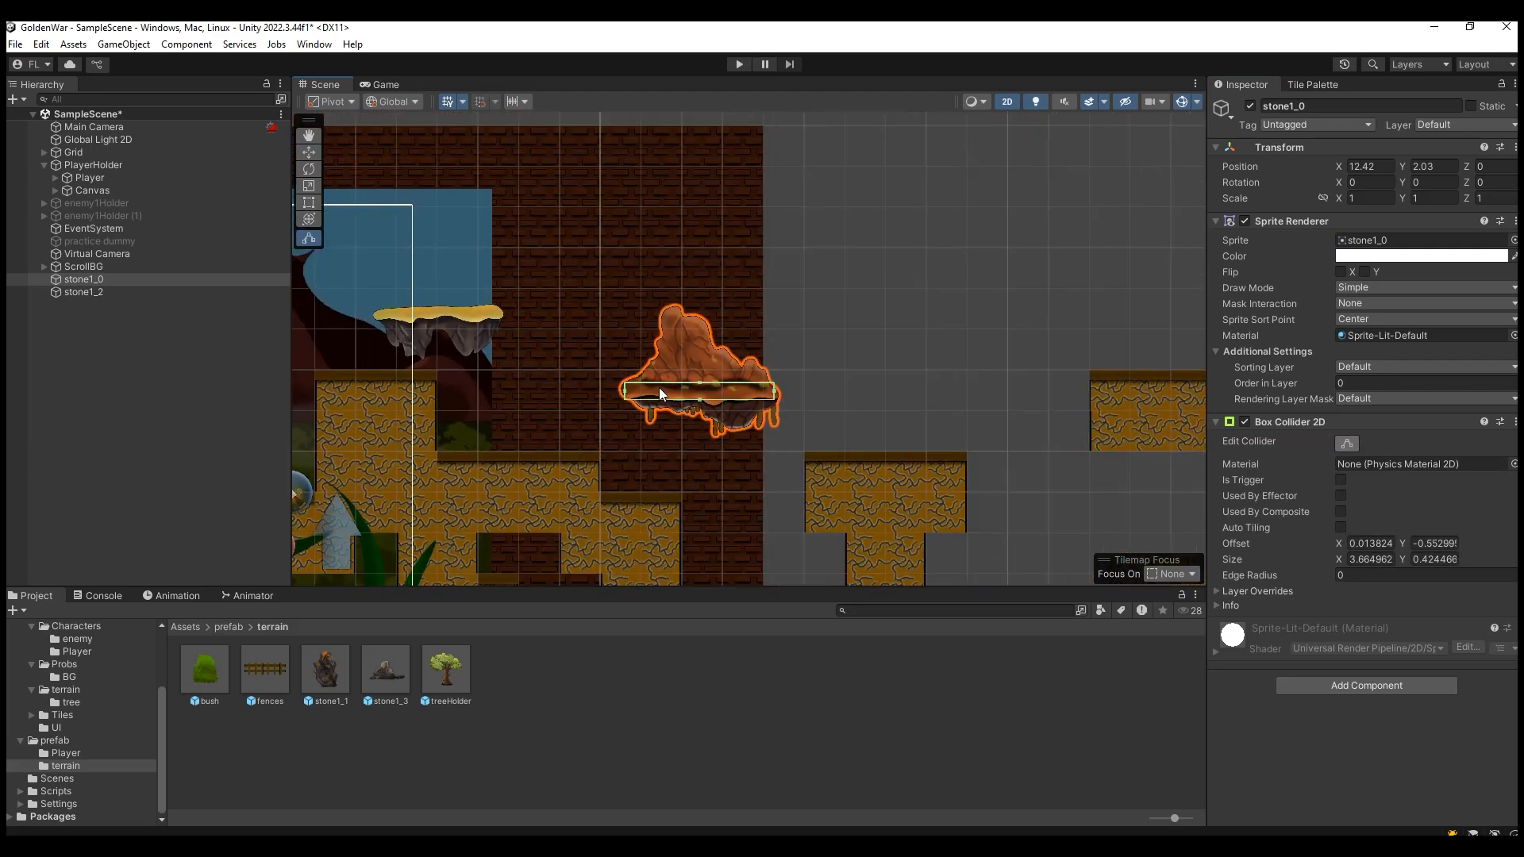
# Play-test the level by running and jumping the knight onto the yellow-topped floating platform stone1_2.
pyautogui.click(125, 291)
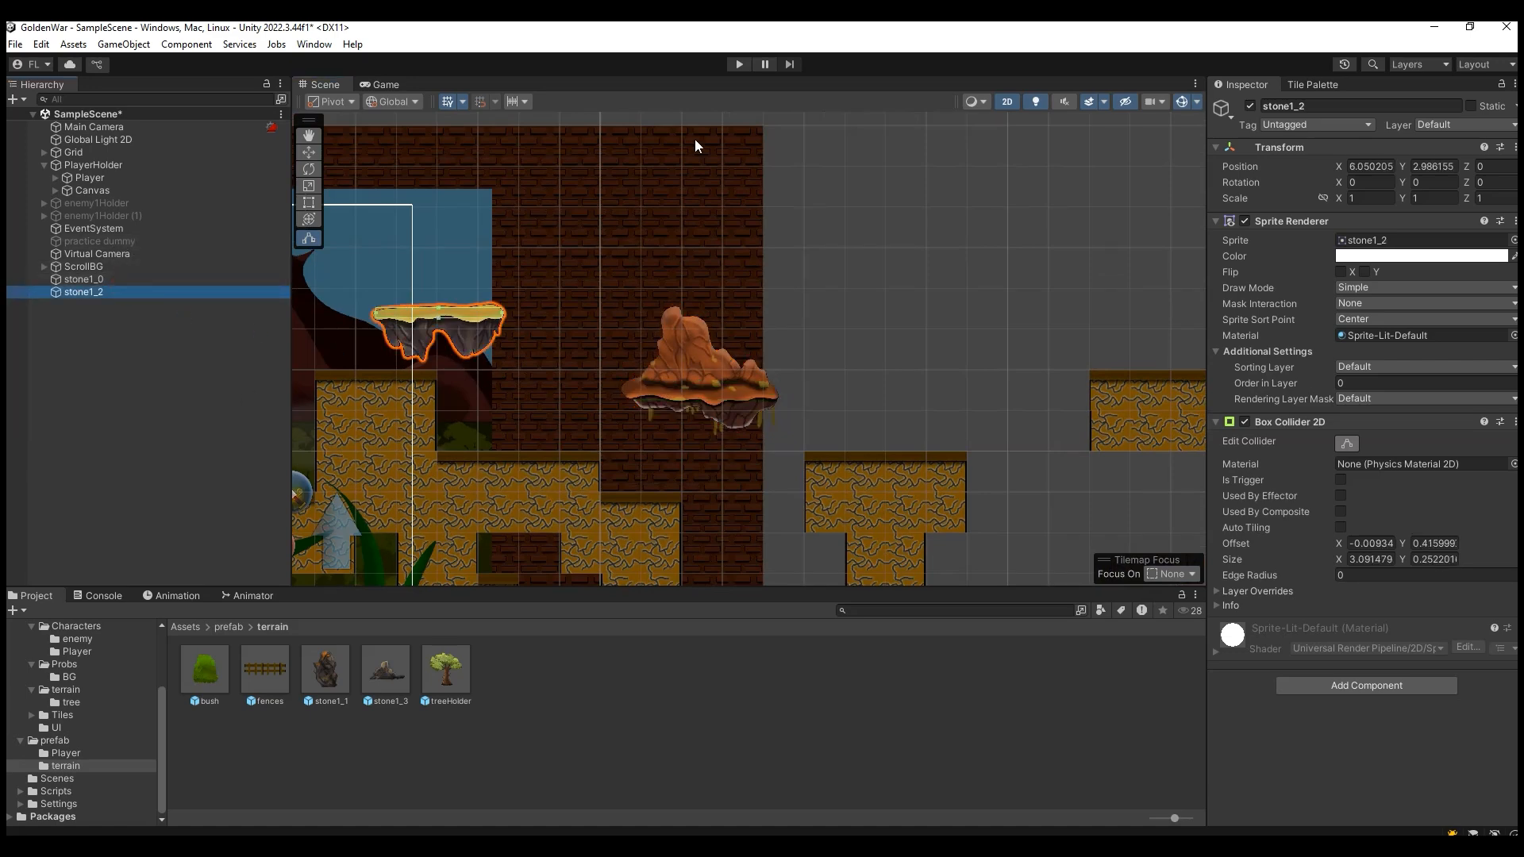
pyautogui.click(738, 65)
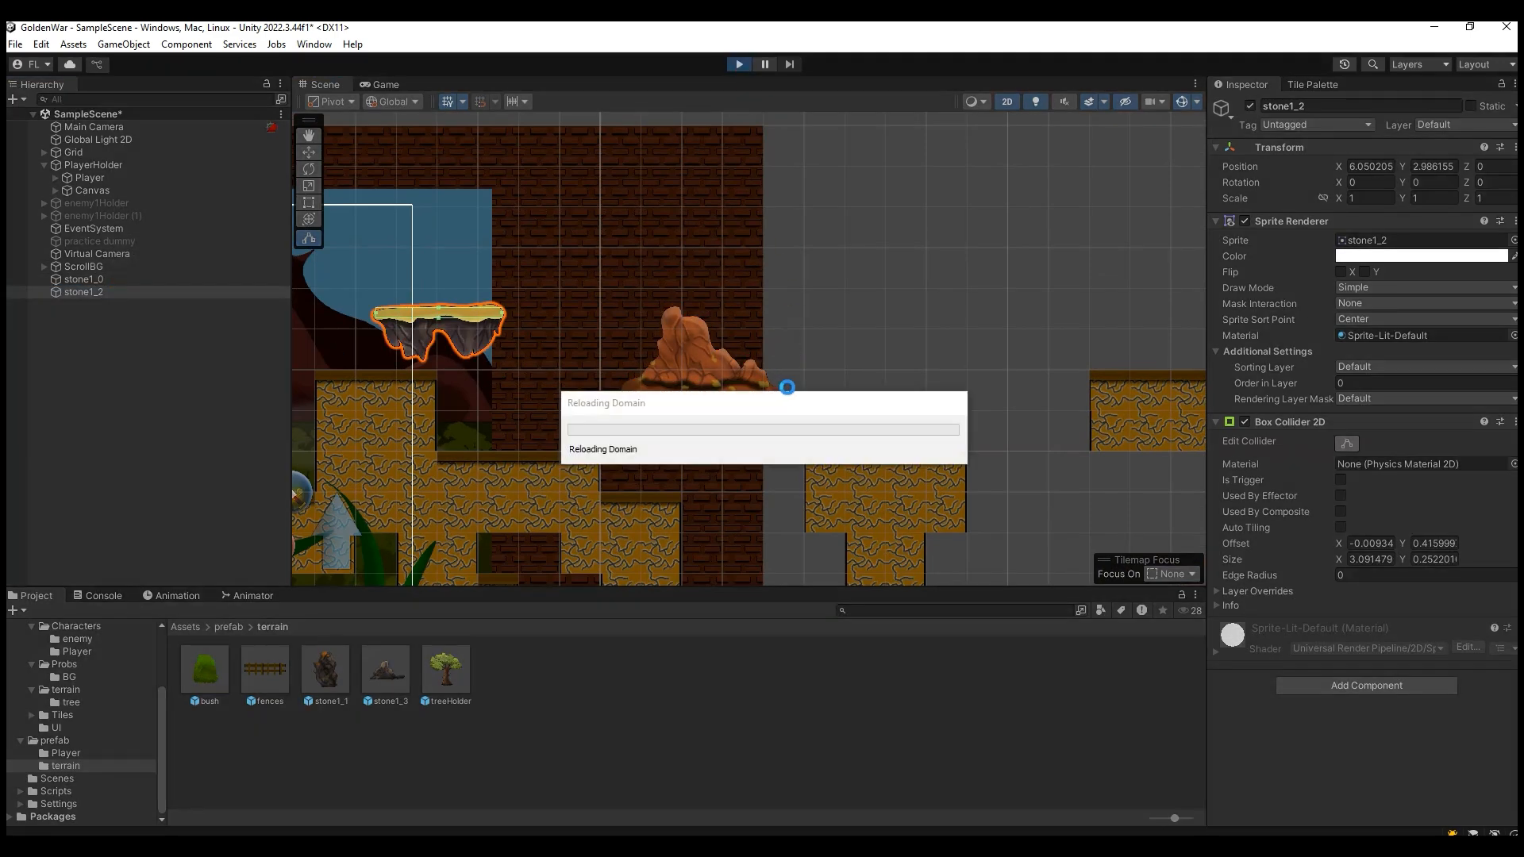
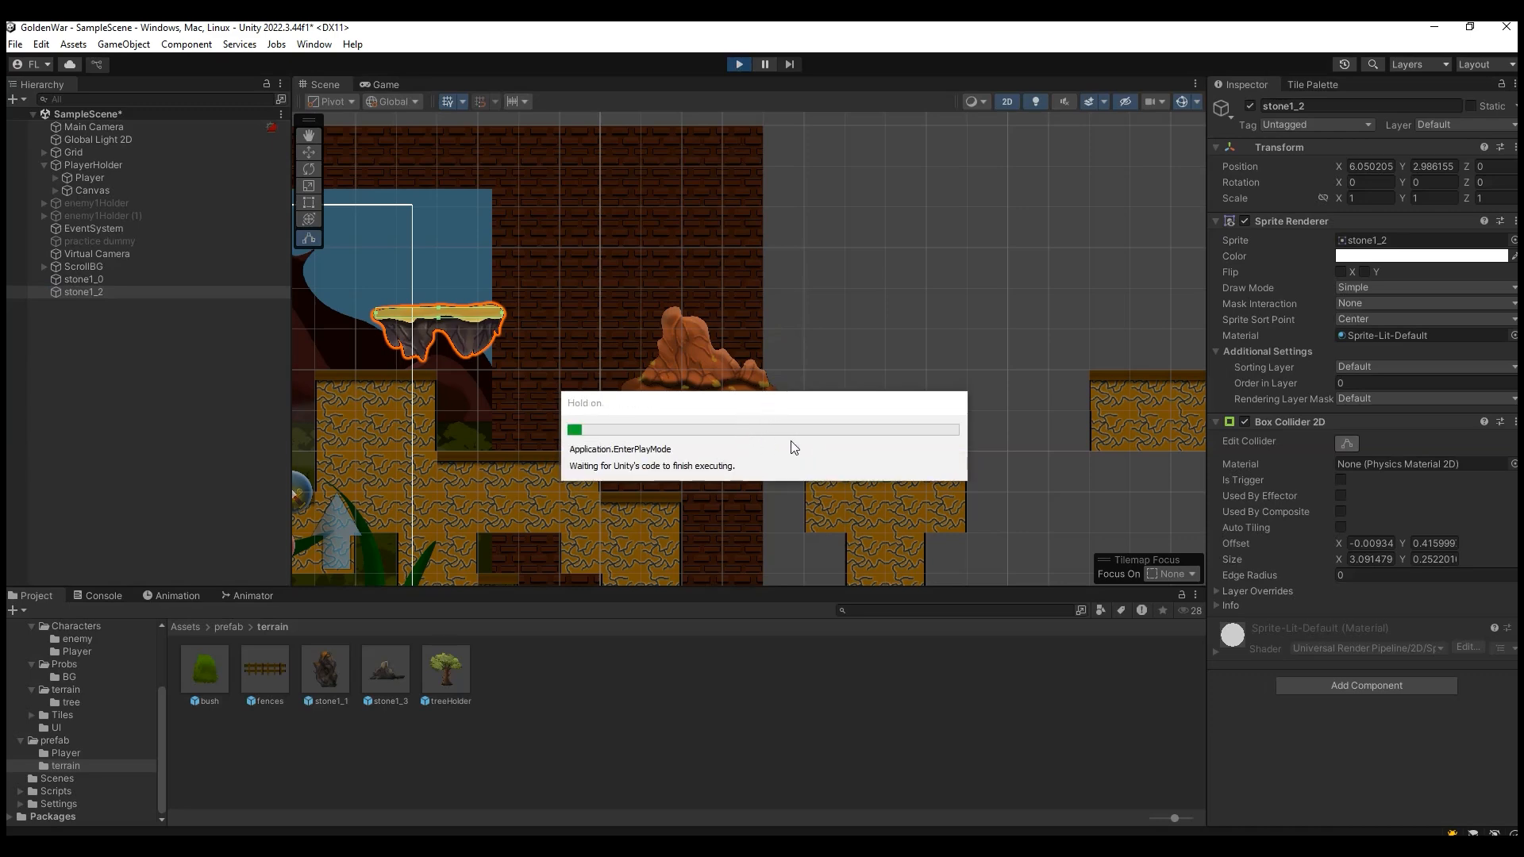
pyautogui.press('d')
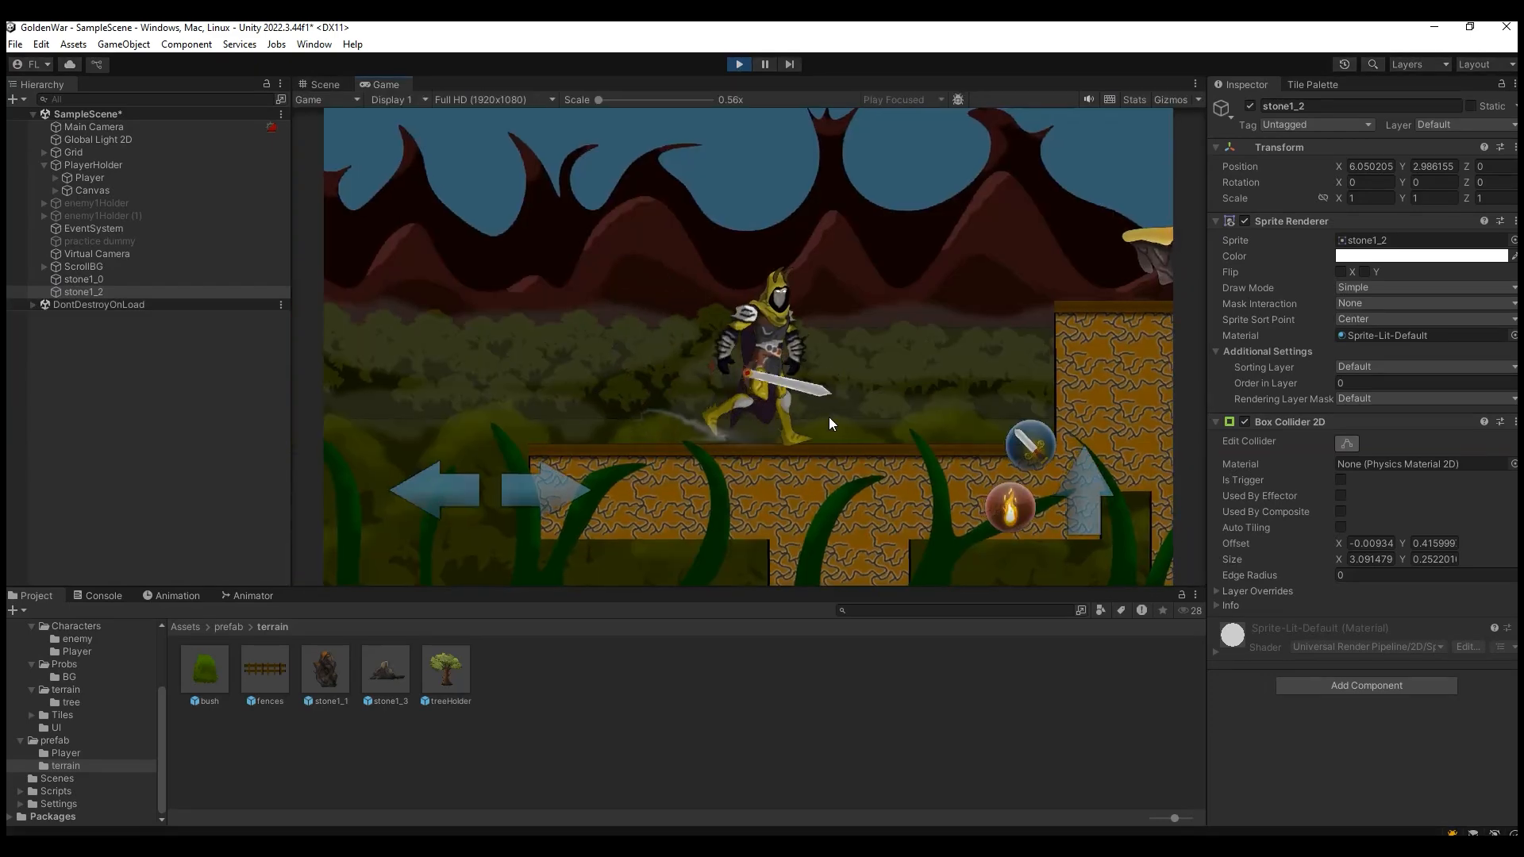
pyautogui.press('space')
pyautogui.press('space')
pyautogui.press('space')
pyautogui.press('d')
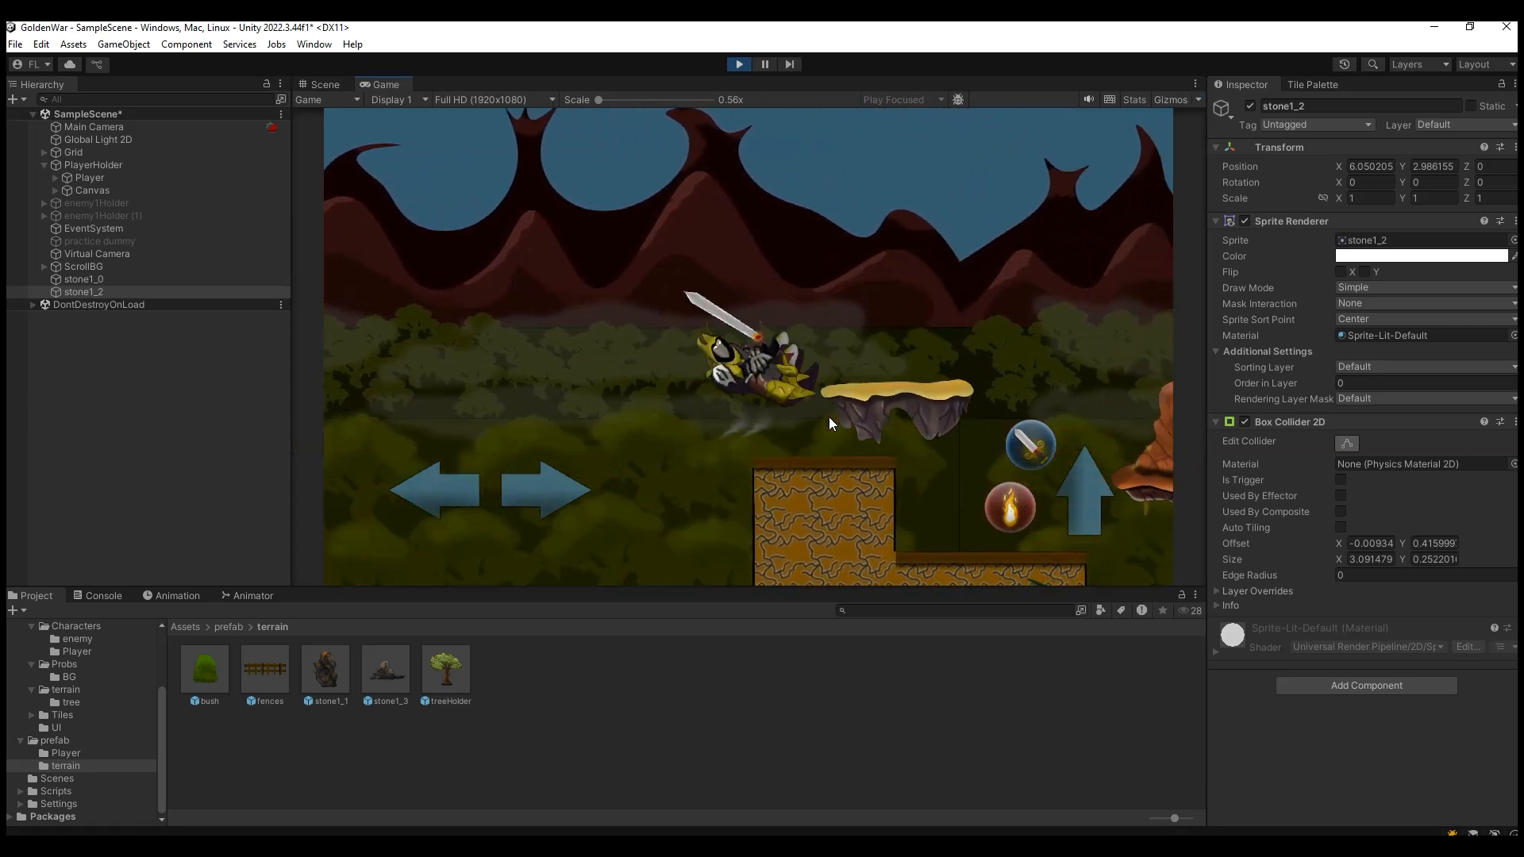
pyautogui.press('space')
pyautogui.press('d')
pyautogui.press('d')
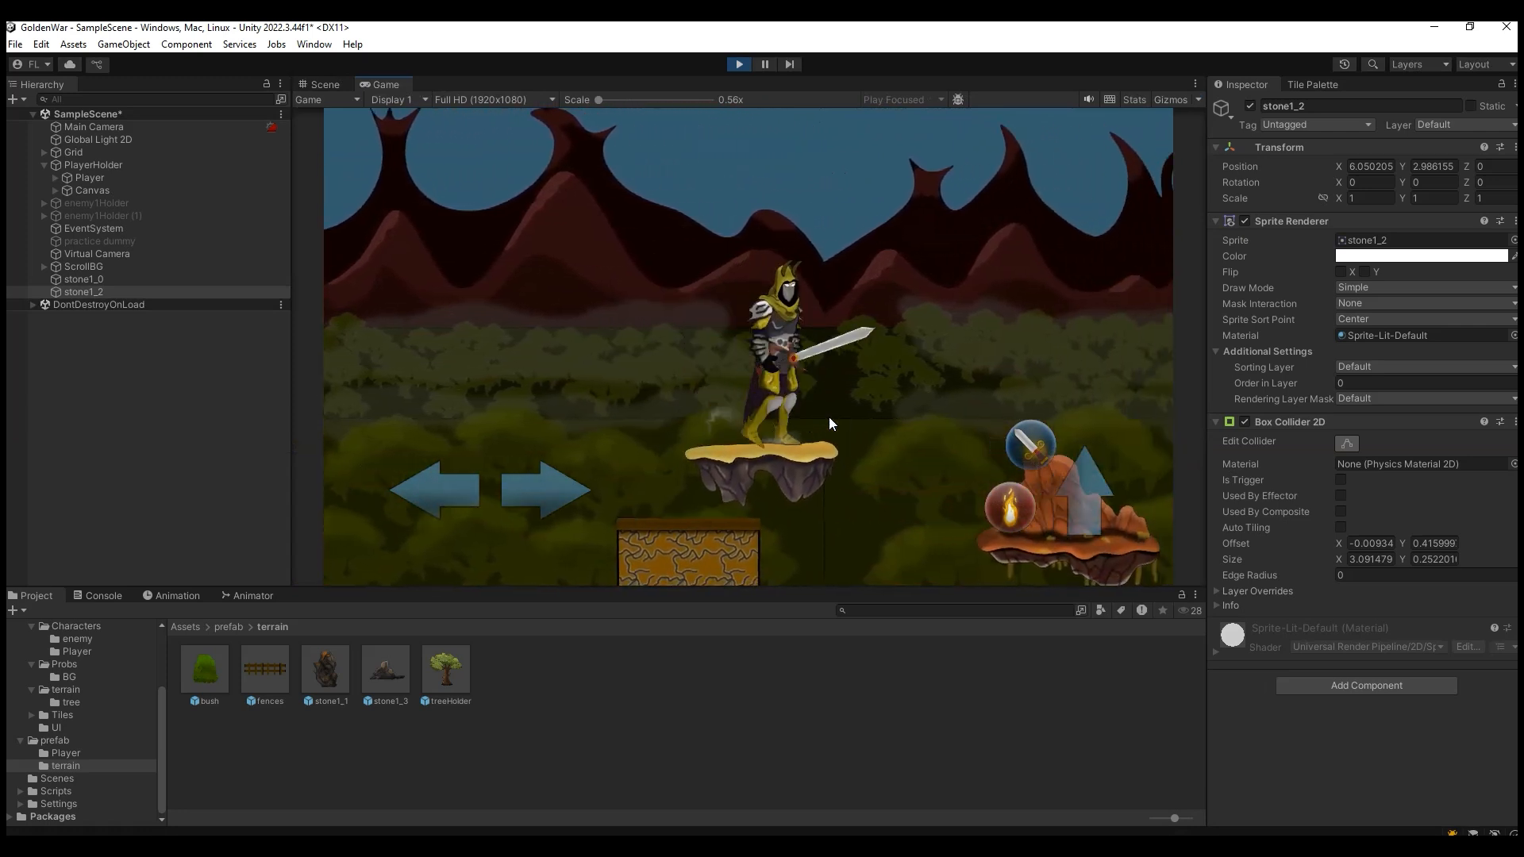
# Jump the knight onto the stone1_0 rock, walk it back and forth to check its footing, and end the play test.
pyautogui.press('space')
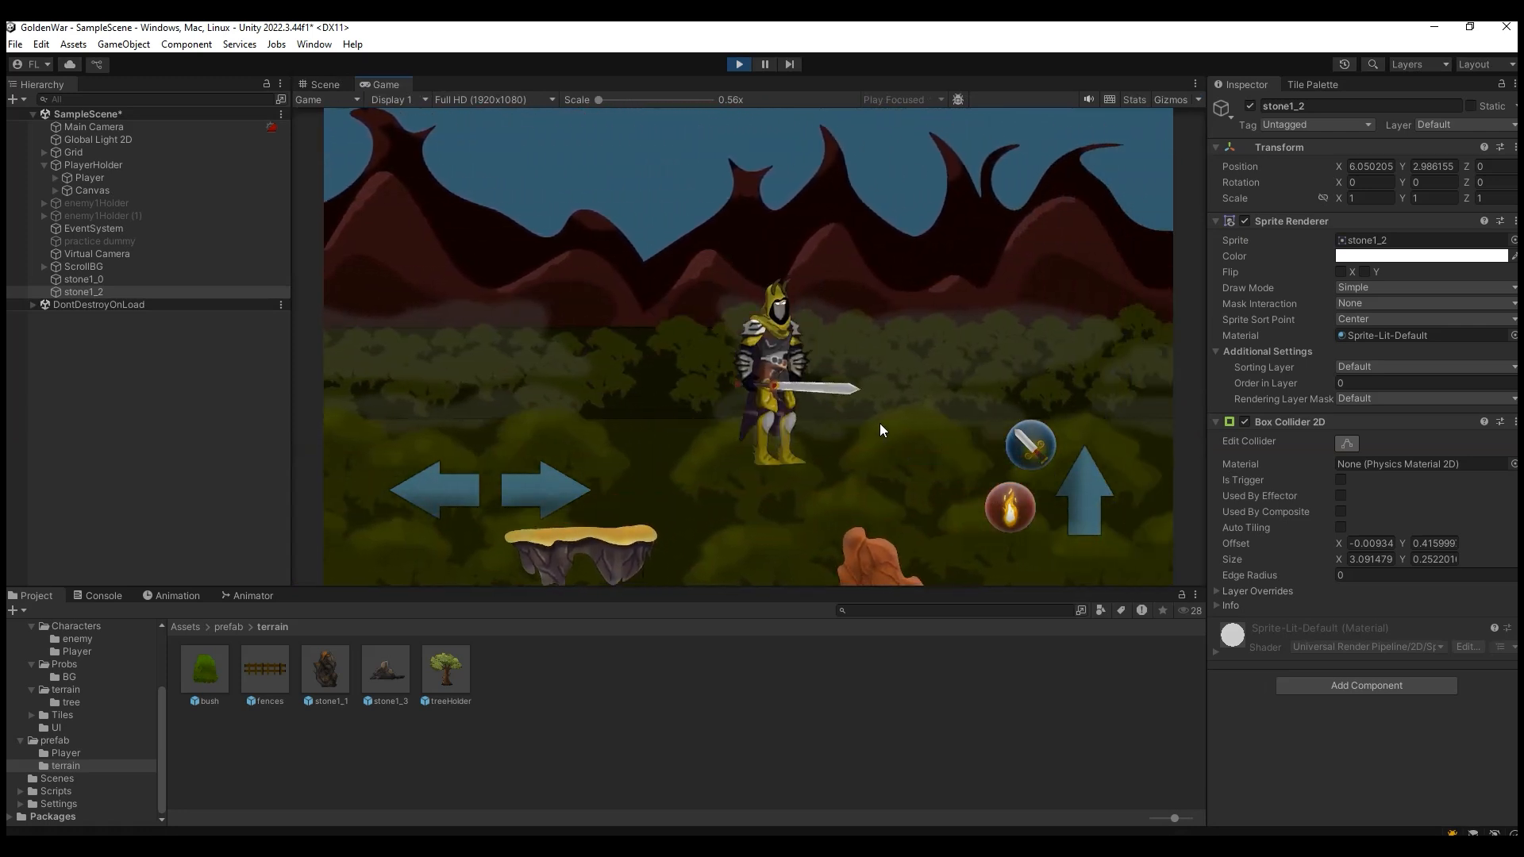
pyautogui.press('d')
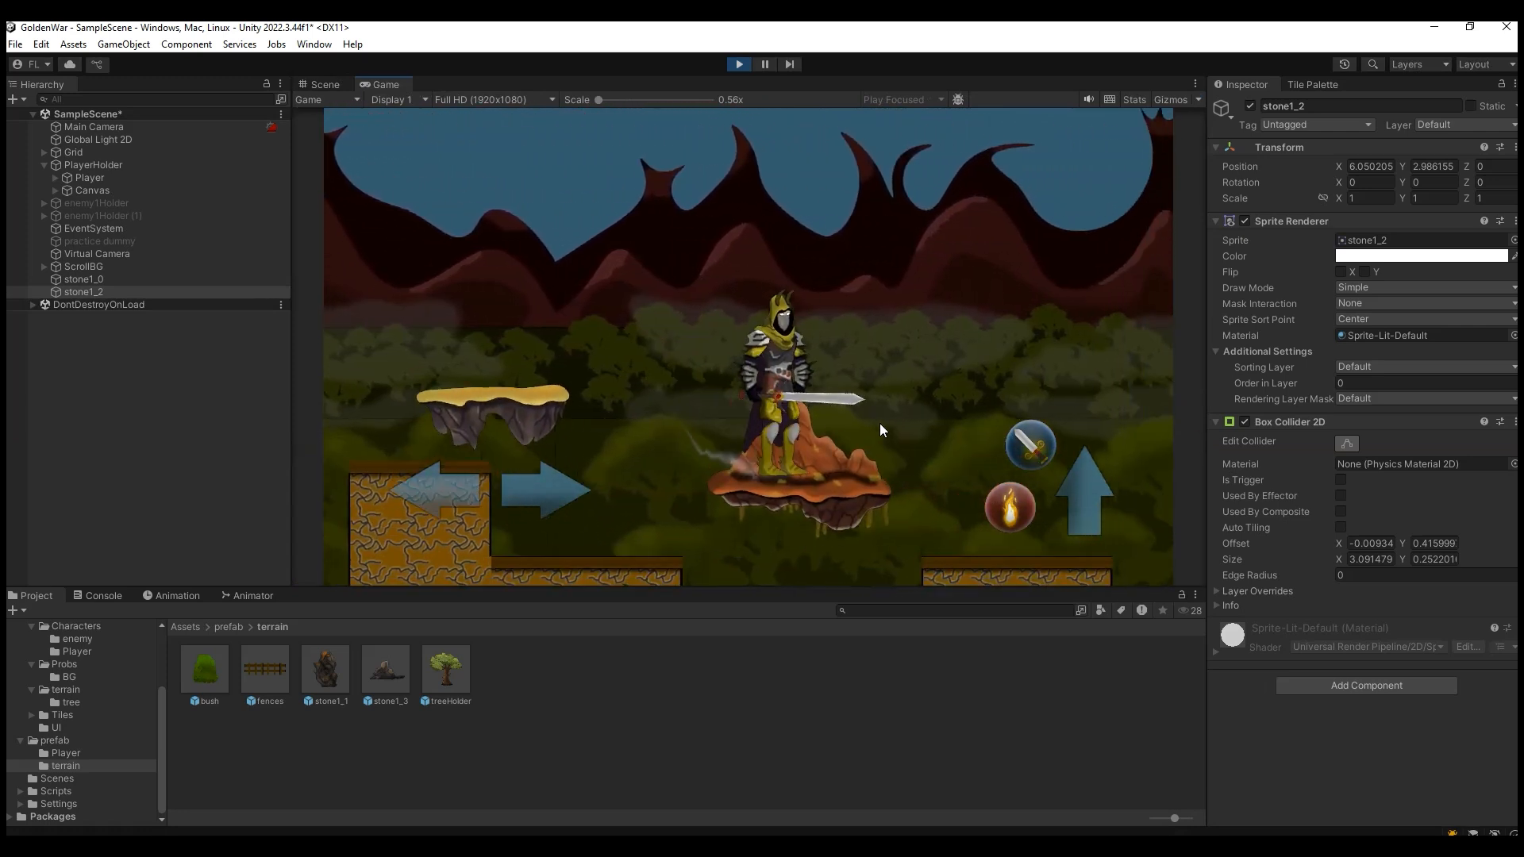
pyautogui.press('d')
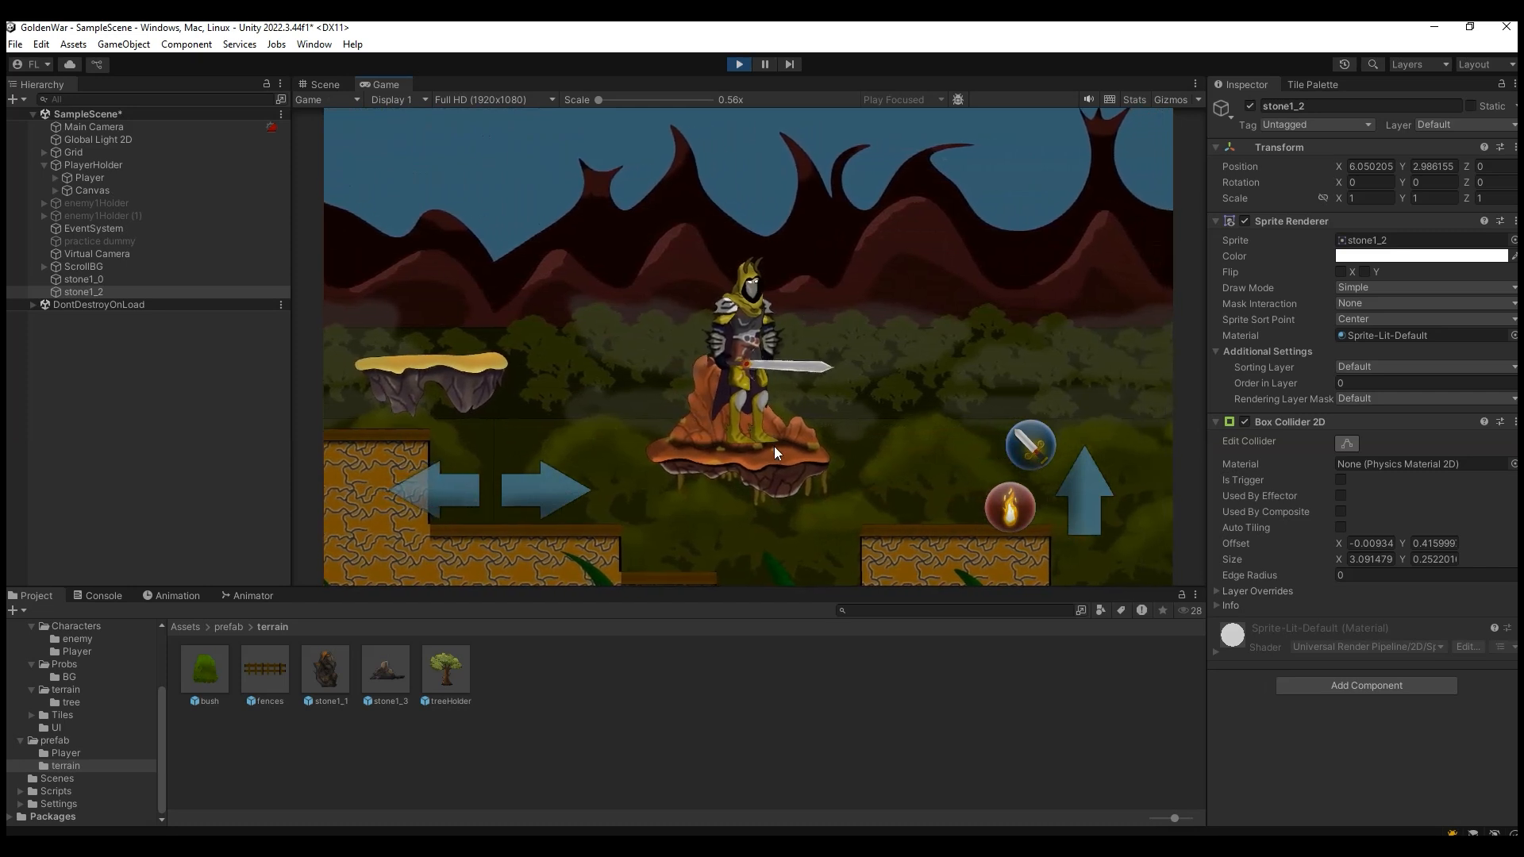
pyautogui.press('d')
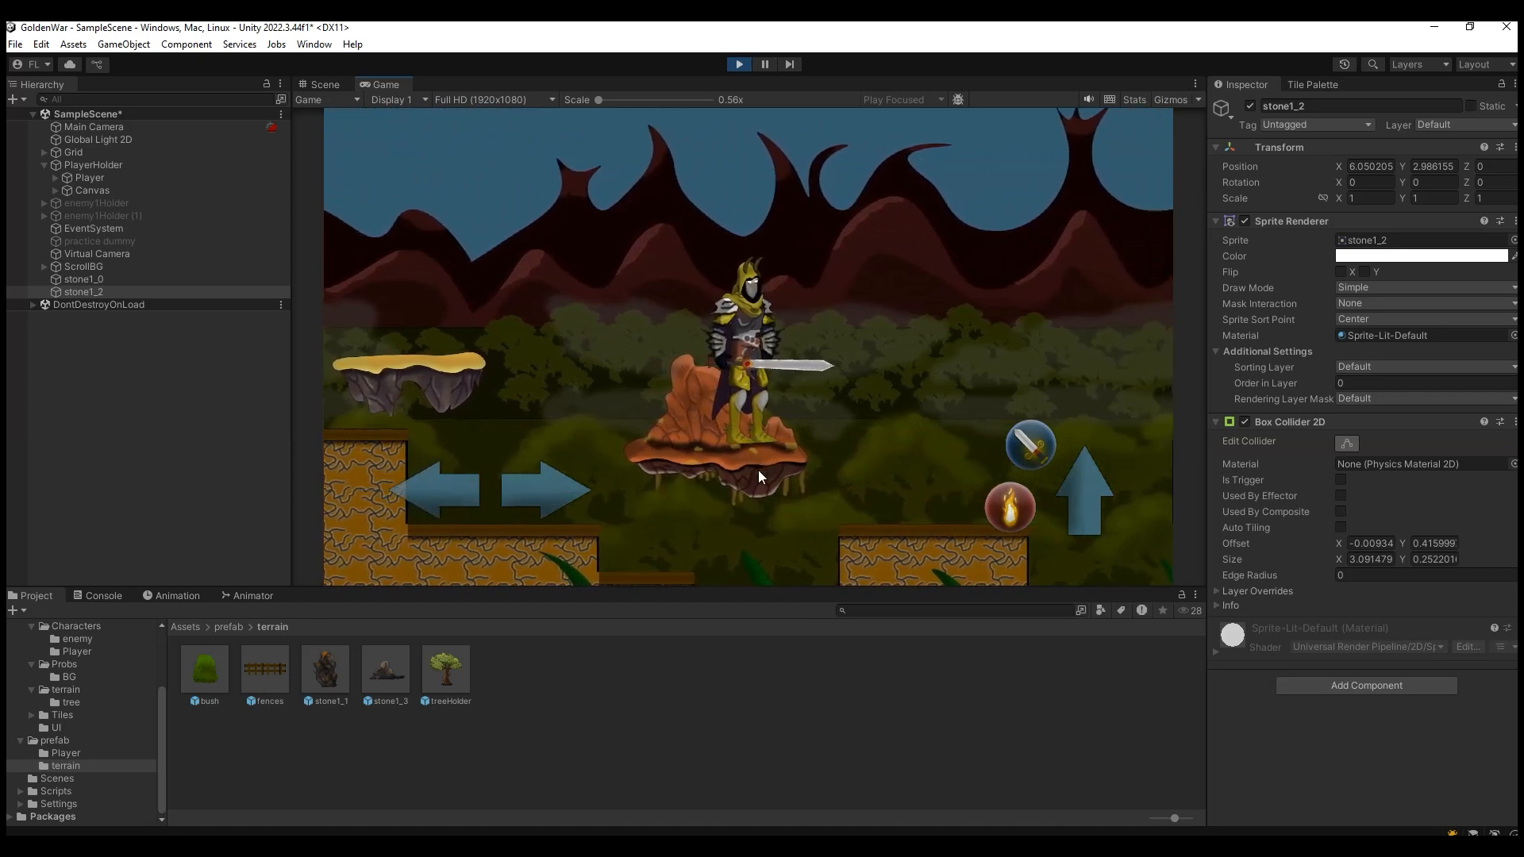
pyautogui.press('a')
pyautogui.press('d')
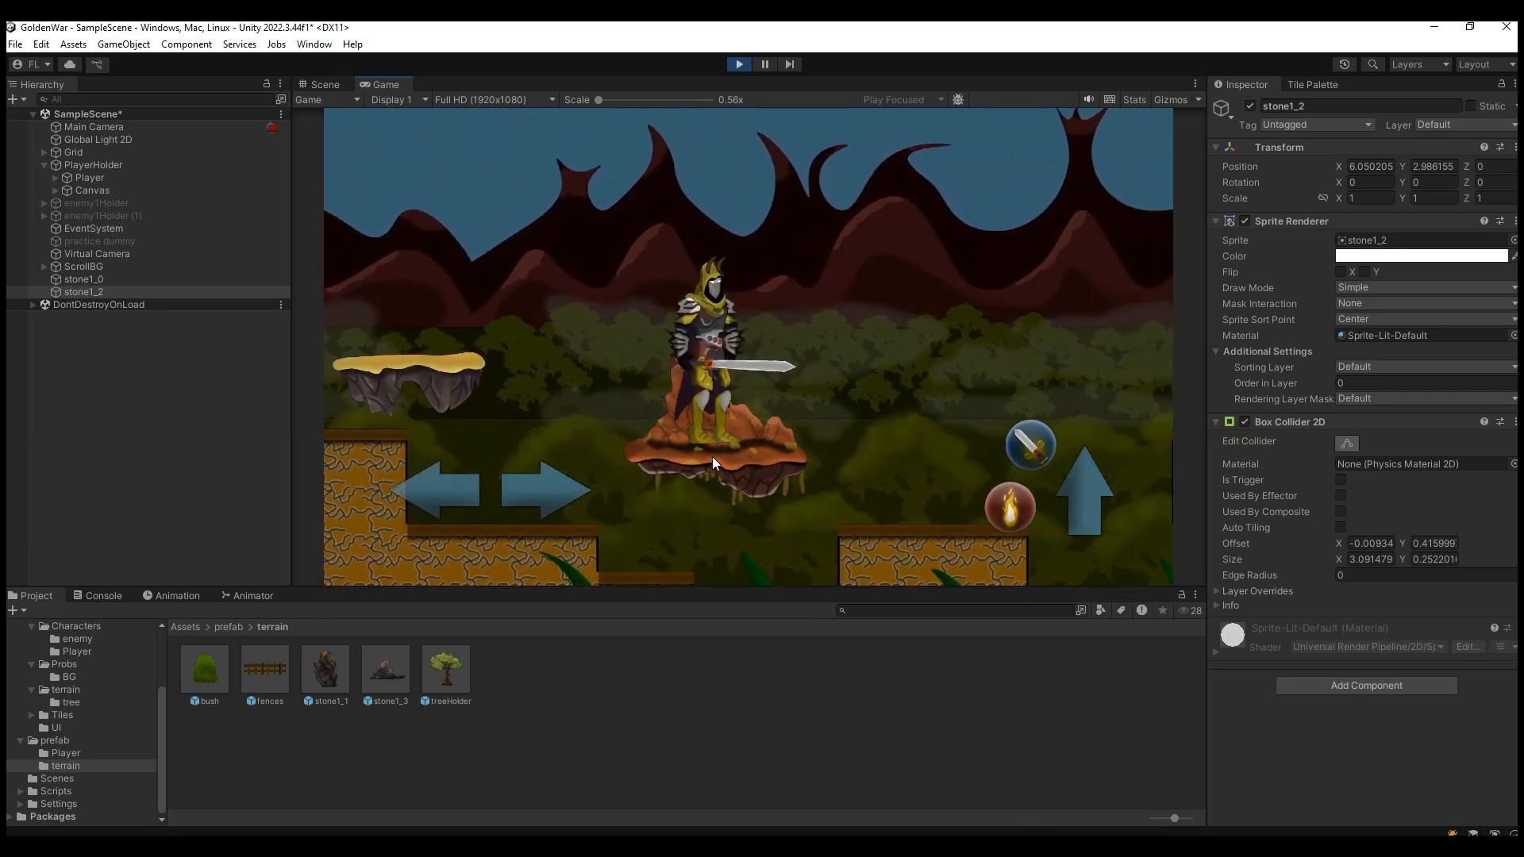
pyautogui.press('a')
pyautogui.press('d')
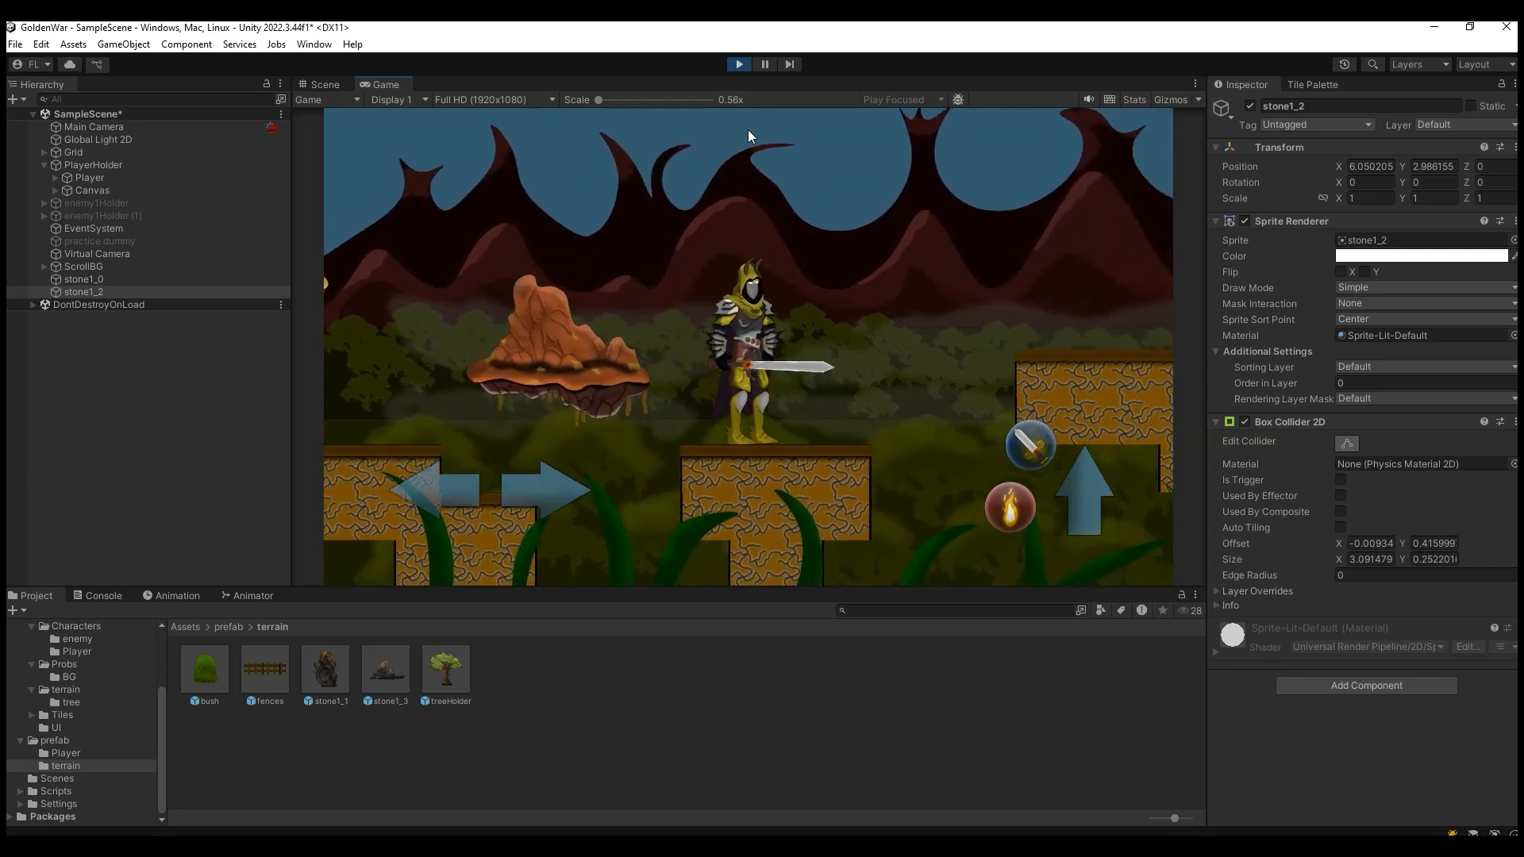
pyautogui.click(738, 65)
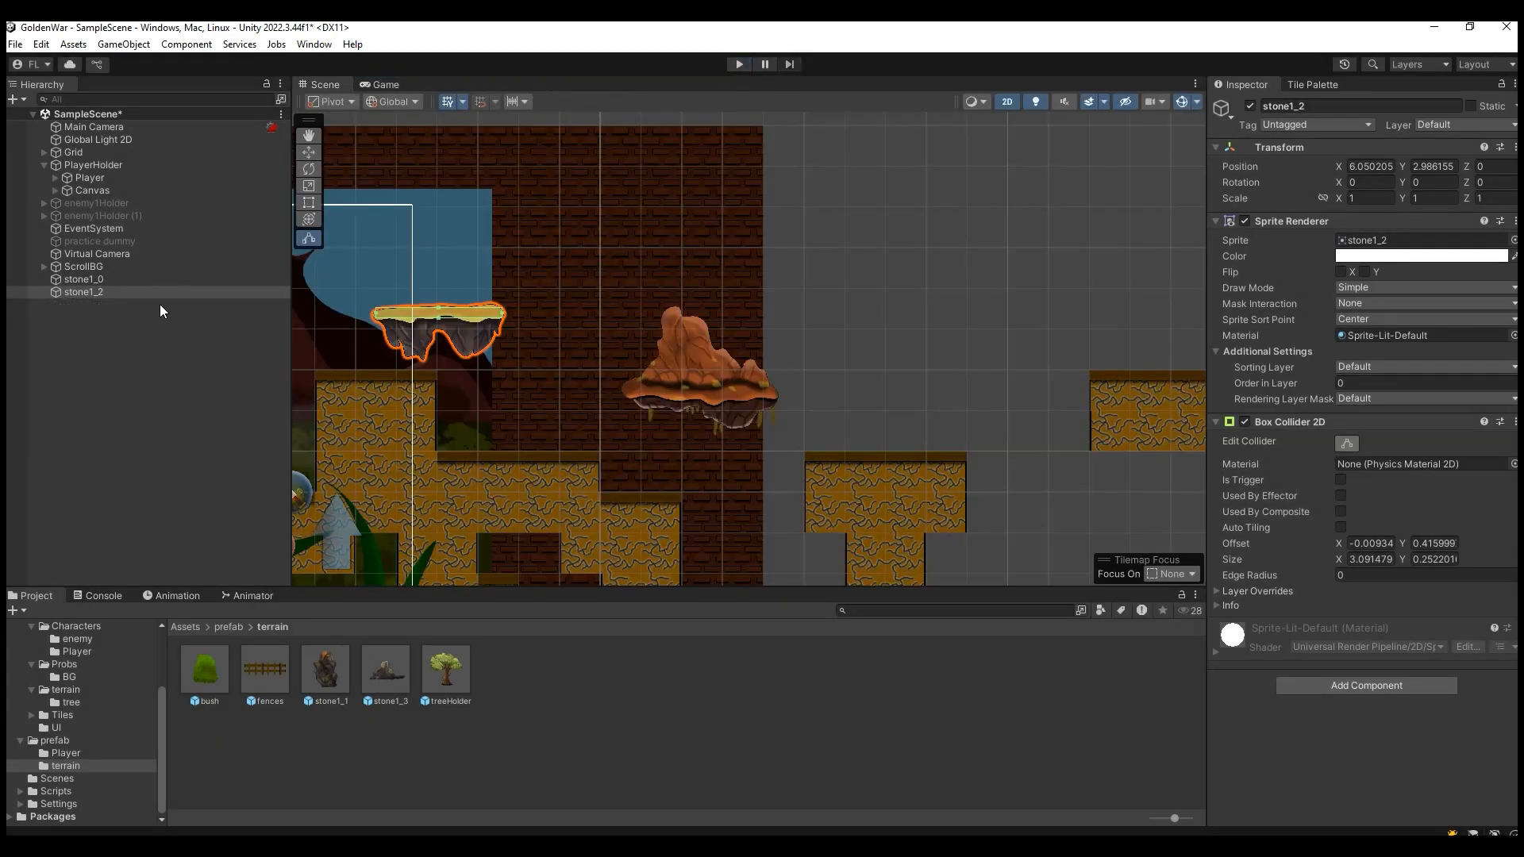
# Lower the upper edge of stone1_0's box collider, making the collider about 0.21 high along the ledge.
pyautogui.click(87, 280)
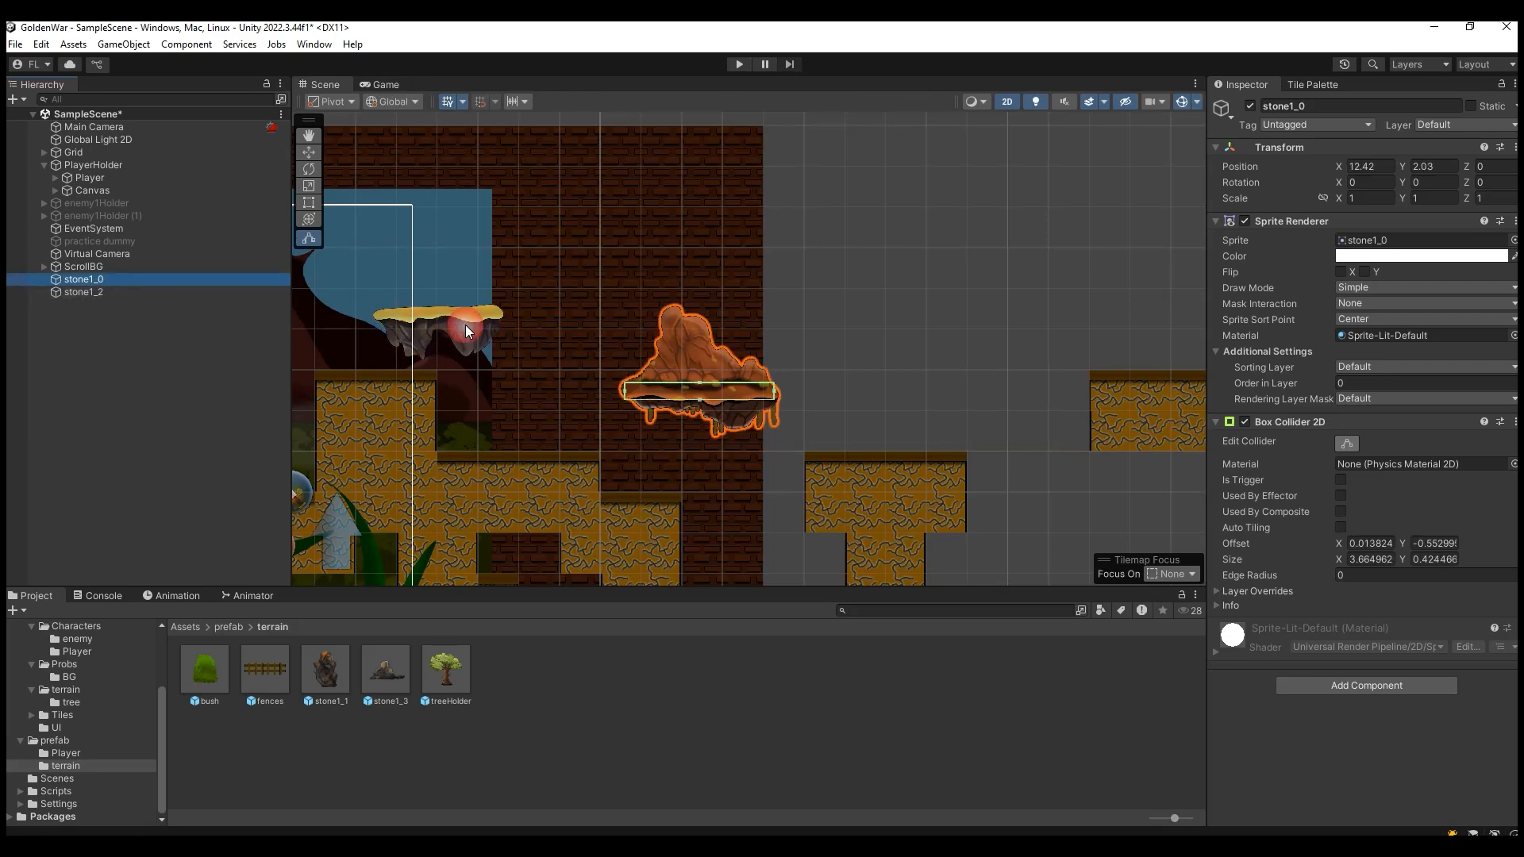
pyautogui.scroll(5, 687, 413)
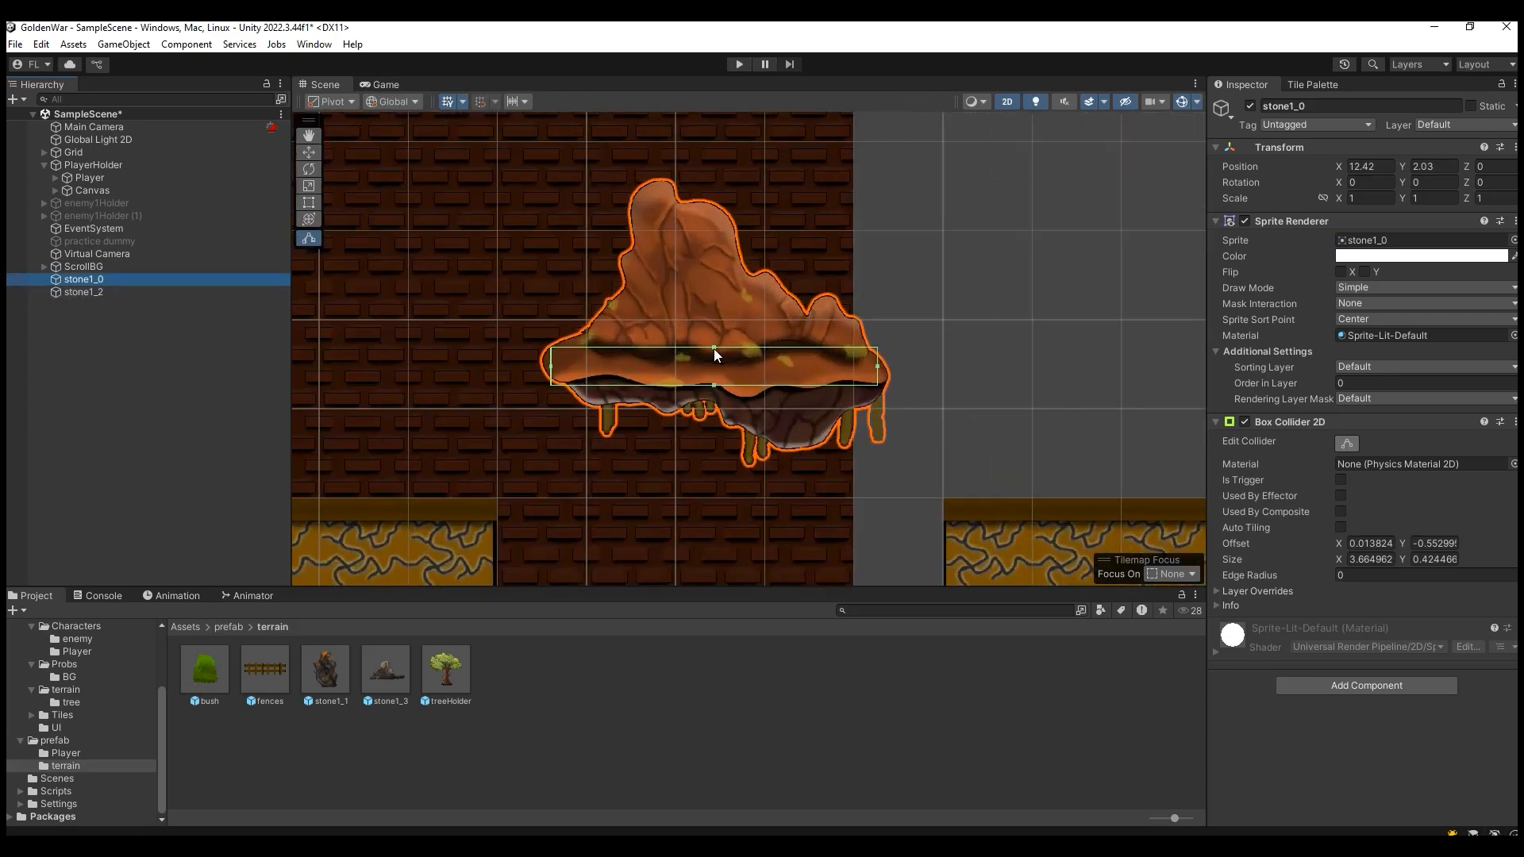
pyautogui.moveTo(715, 346); pyautogui.dragTo(712, 378)
pyautogui.scroll(-5, 617, 388)
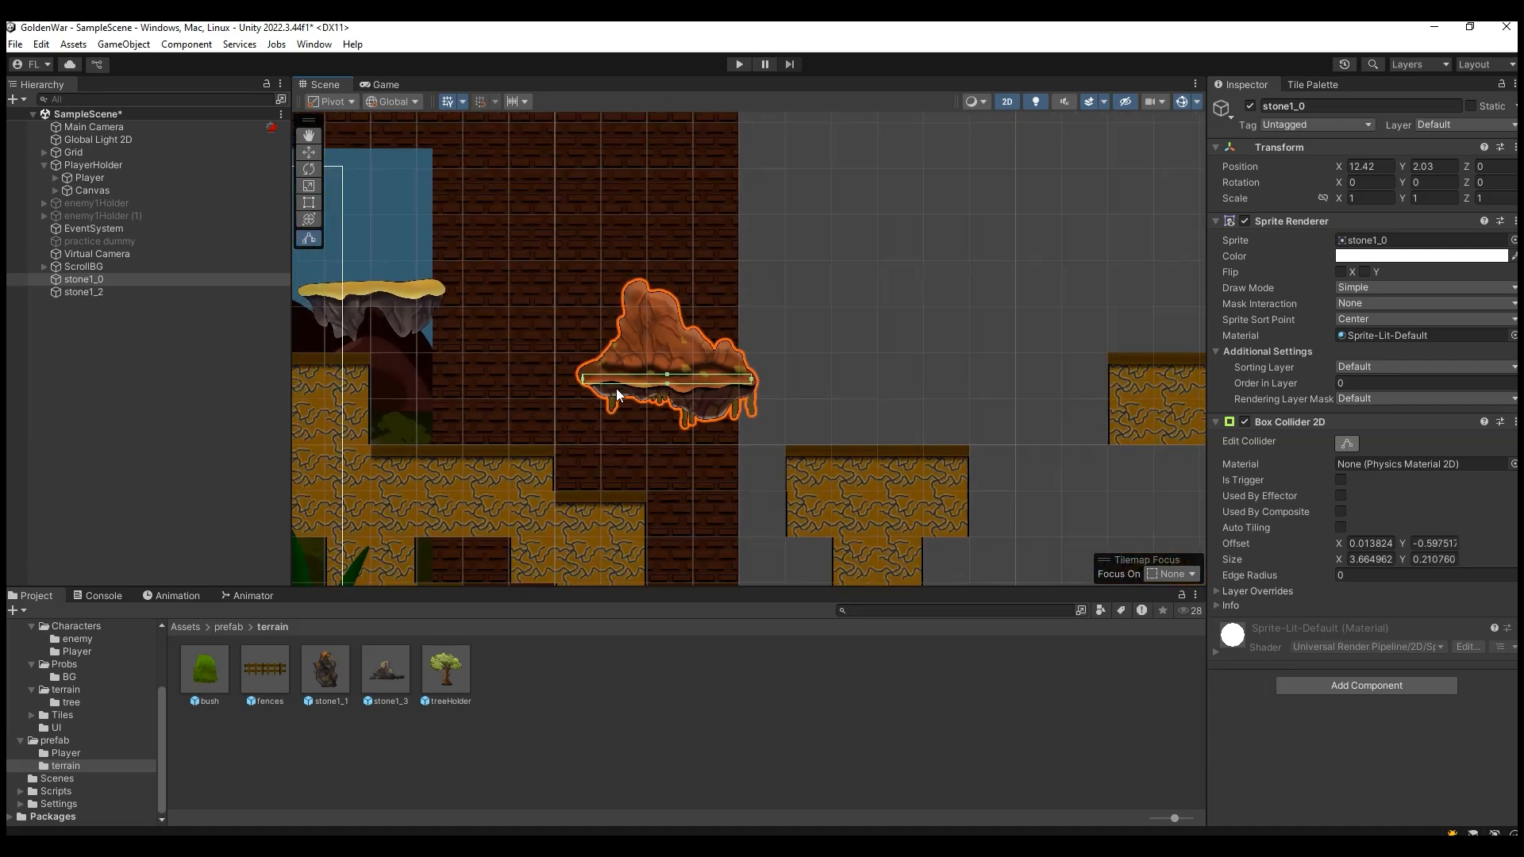
# Create a folder named Platform inside the prefab folder and open it.
pyautogui.click(89, 279)
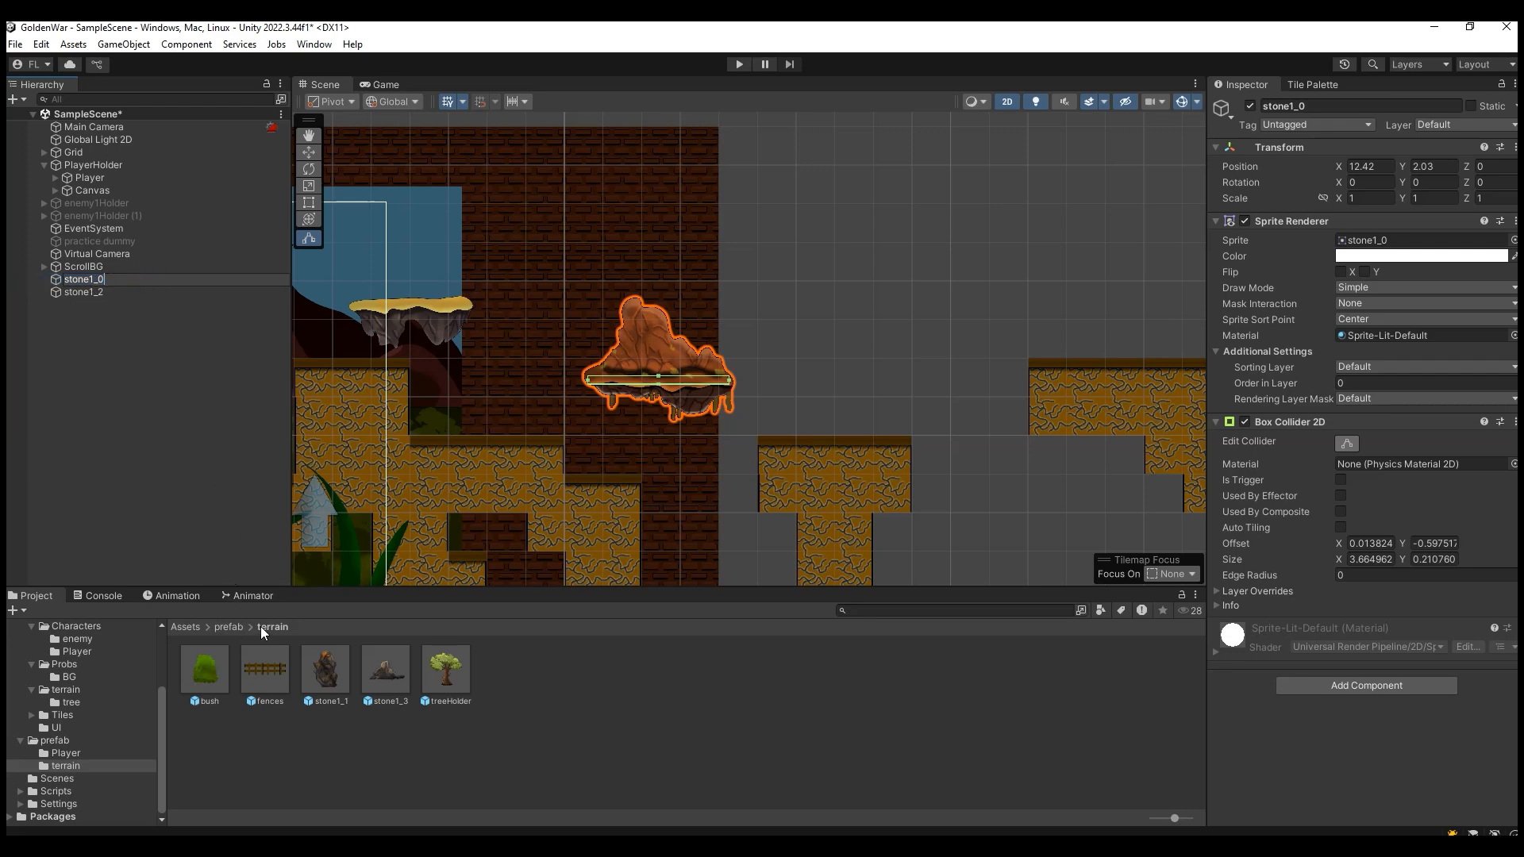
pyautogui.click(230, 627)
pyautogui.rightClick(387, 723)
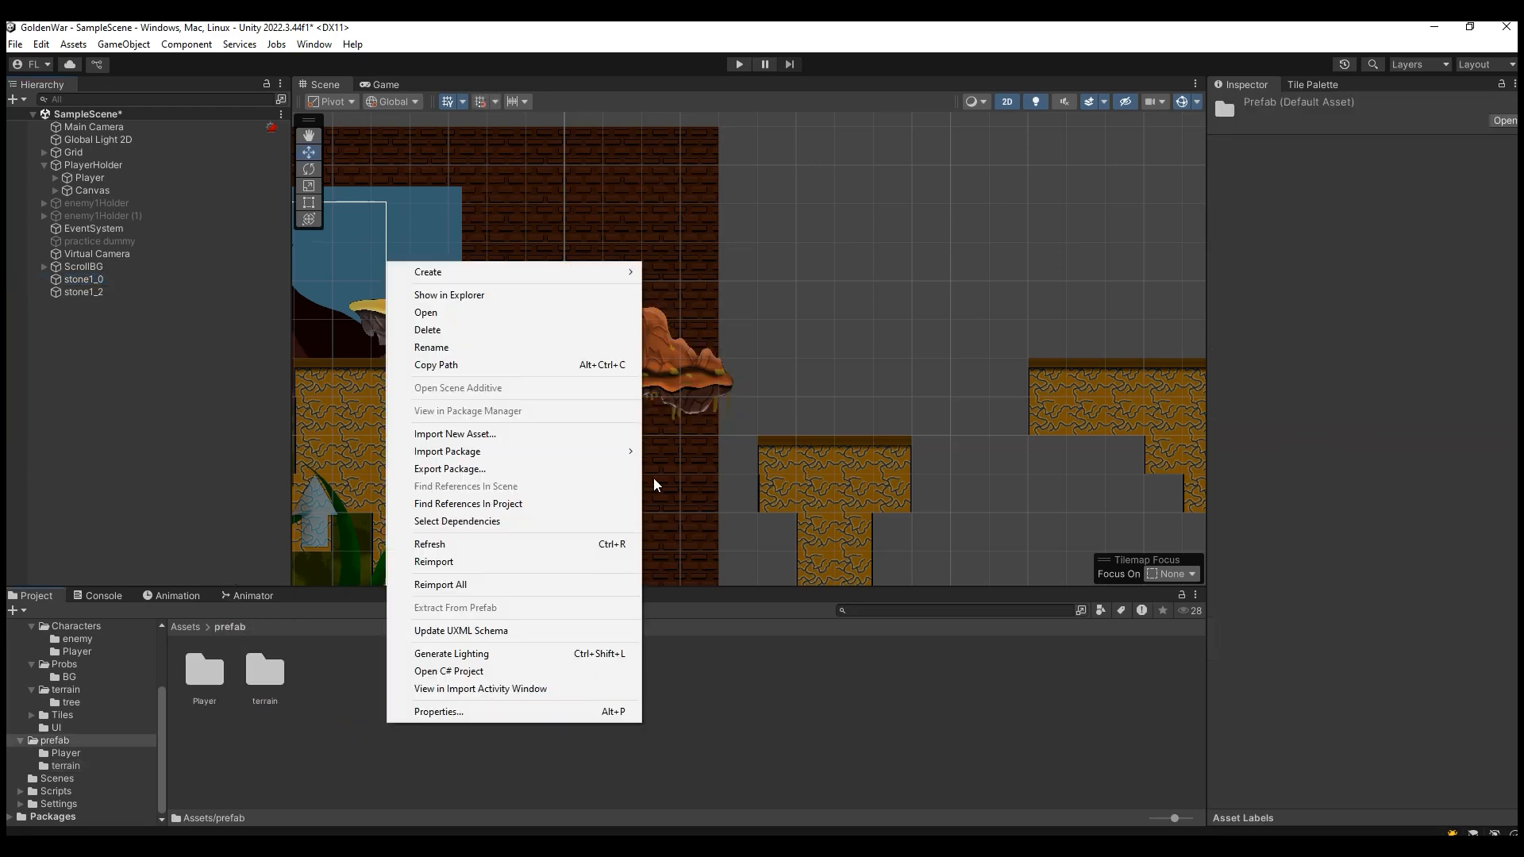
pyautogui.moveTo(555, 271)
pyautogui.click(723, 45)
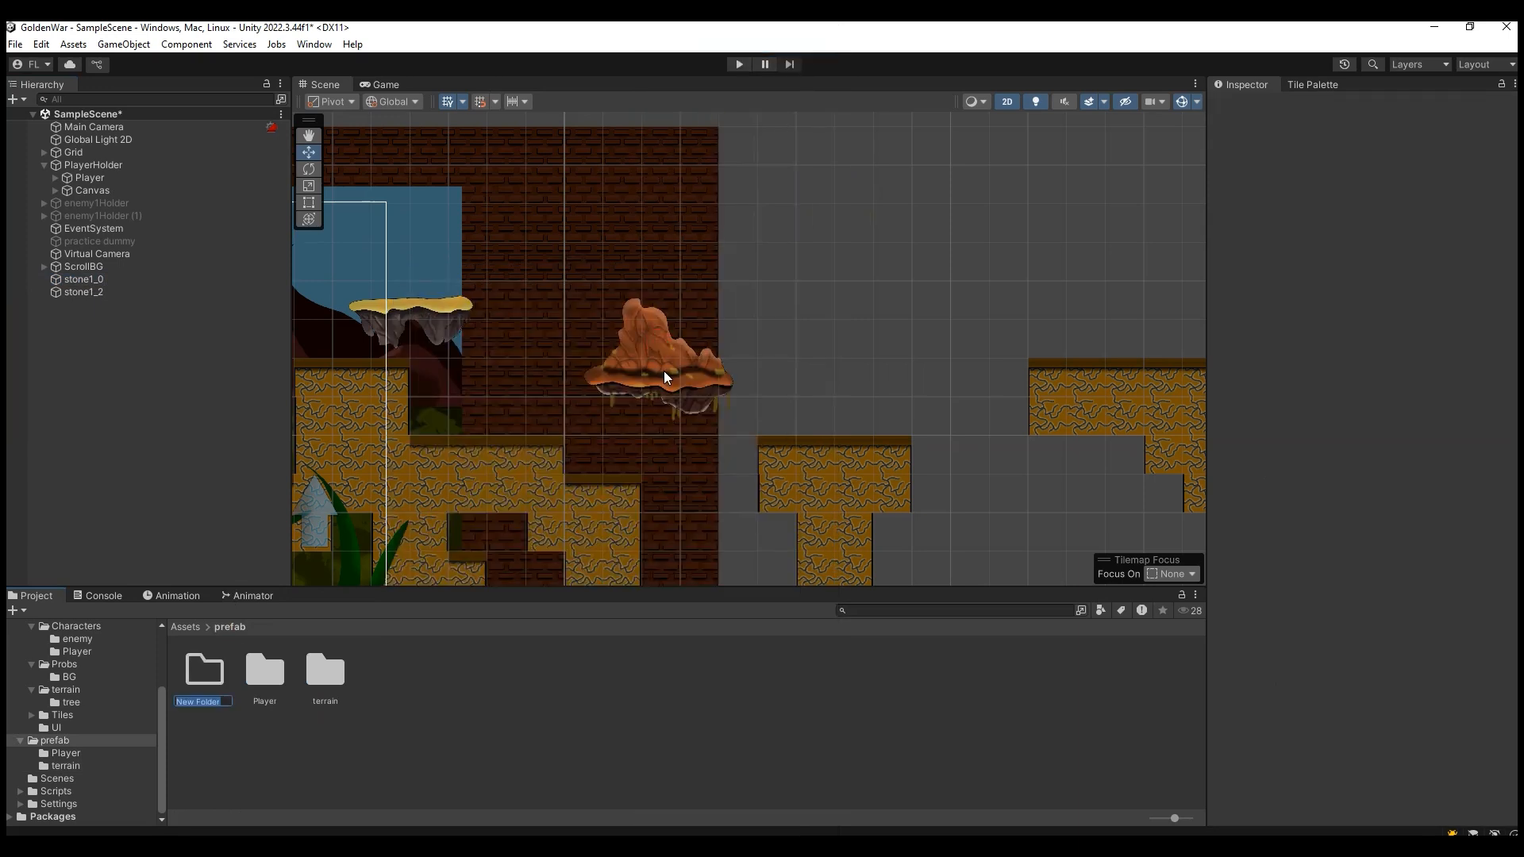
pyautogui.write('Platform')
pyautogui.click(208, 676)
pyautogui.doubleClick(208, 676)
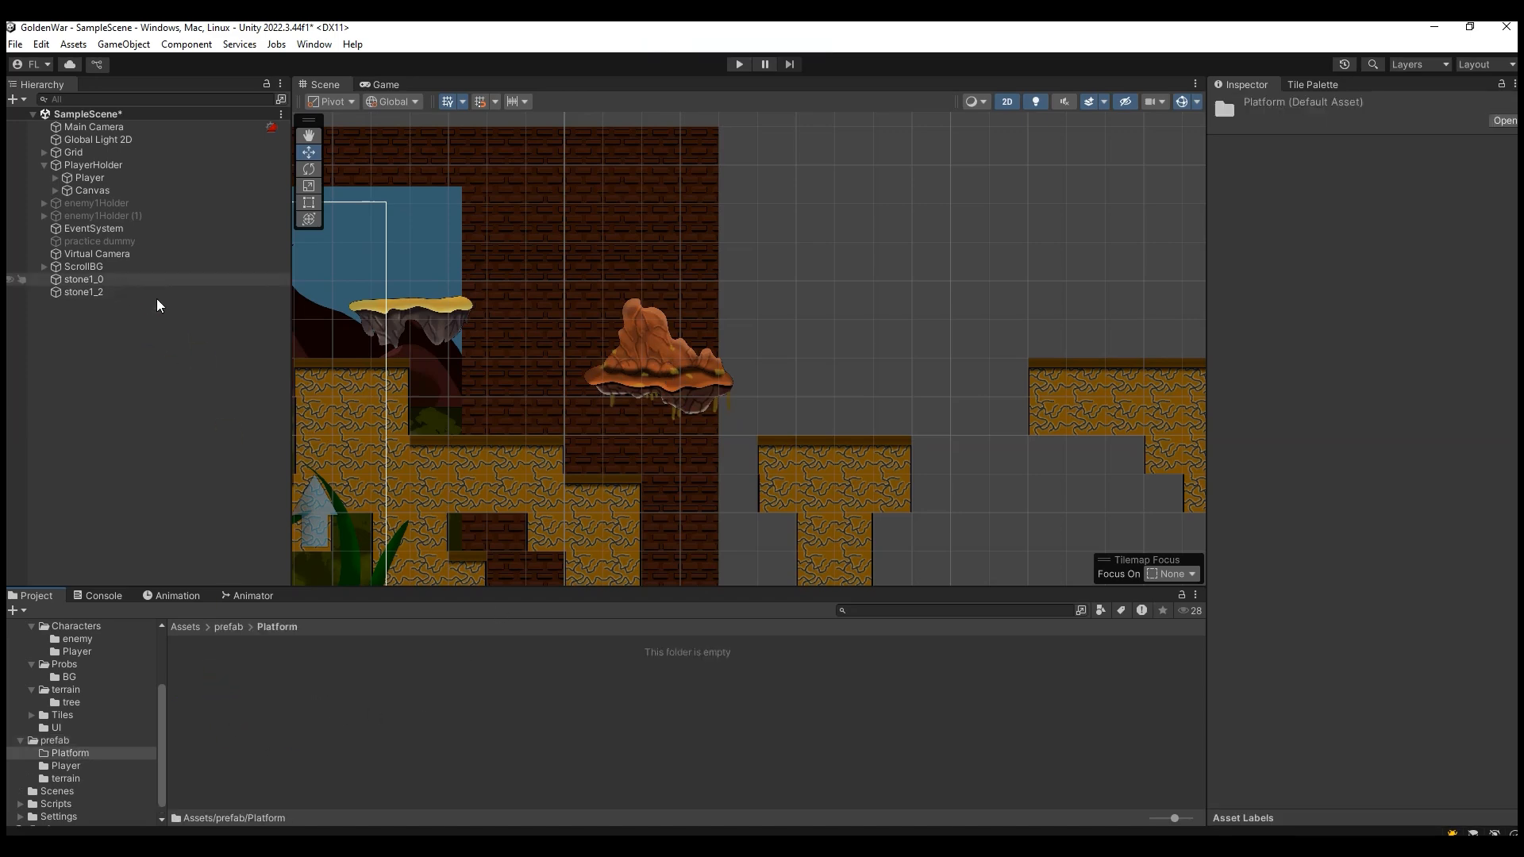
# Save stone1_0 and stone1_2 as prefabs in the Platform folder and delete both stones from the scene.
pyautogui.click(125, 280)
pyautogui.keyDown('shift'); pyautogui.click(115, 292); pyautogui.keyUp('shift')
pyautogui.moveTo(116, 292); pyautogui.dragTo(289, 698)
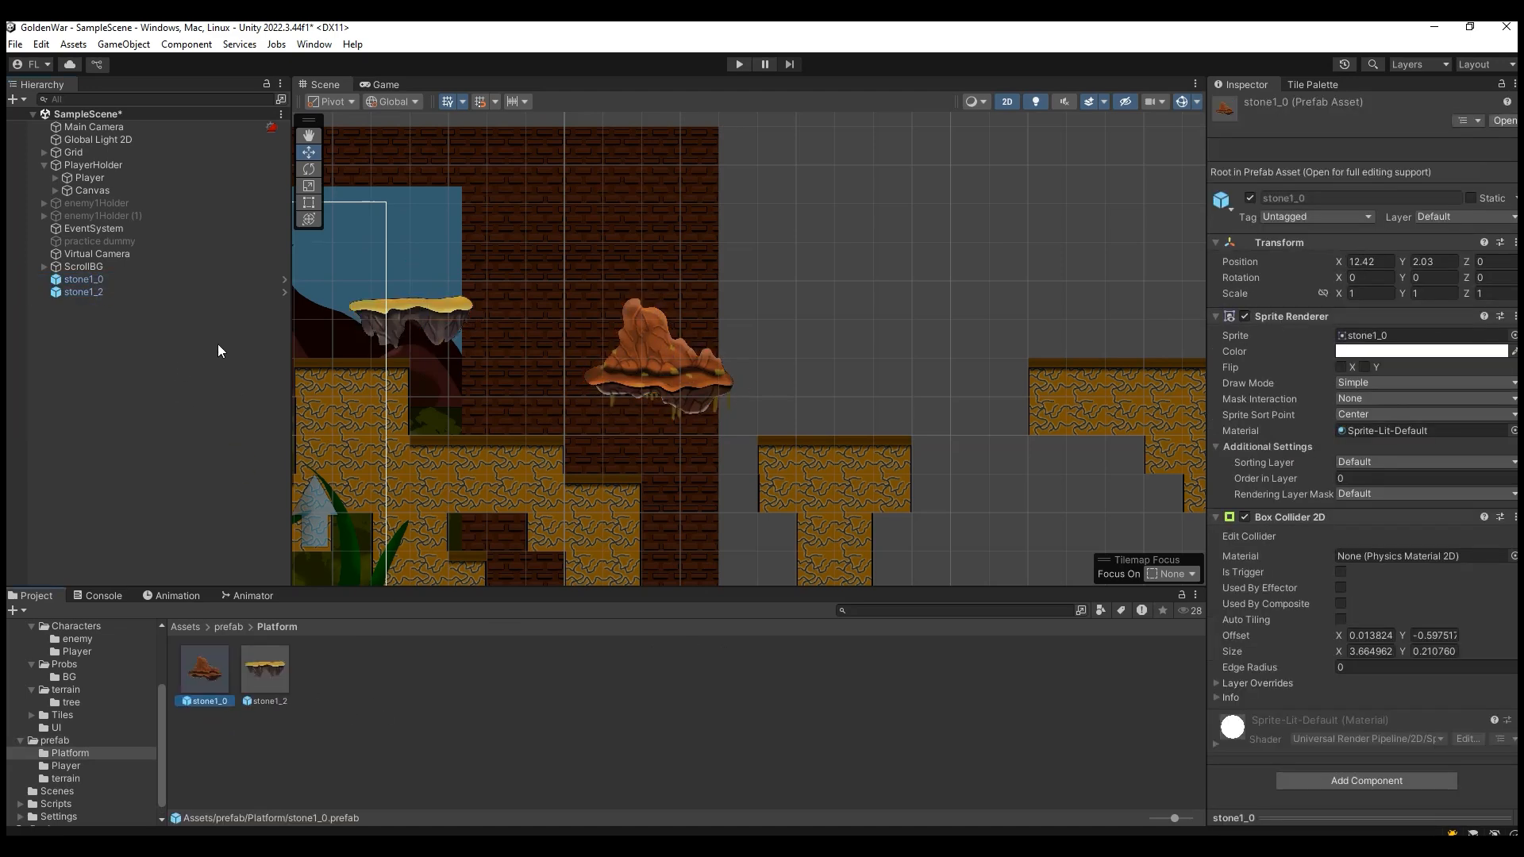
pyautogui.click(120, 280)
pyautogui.keyDown('shift'); pyautogui.click(110, 292); pyautogui.keyUp('shift')
pyautogui.press('Delete')
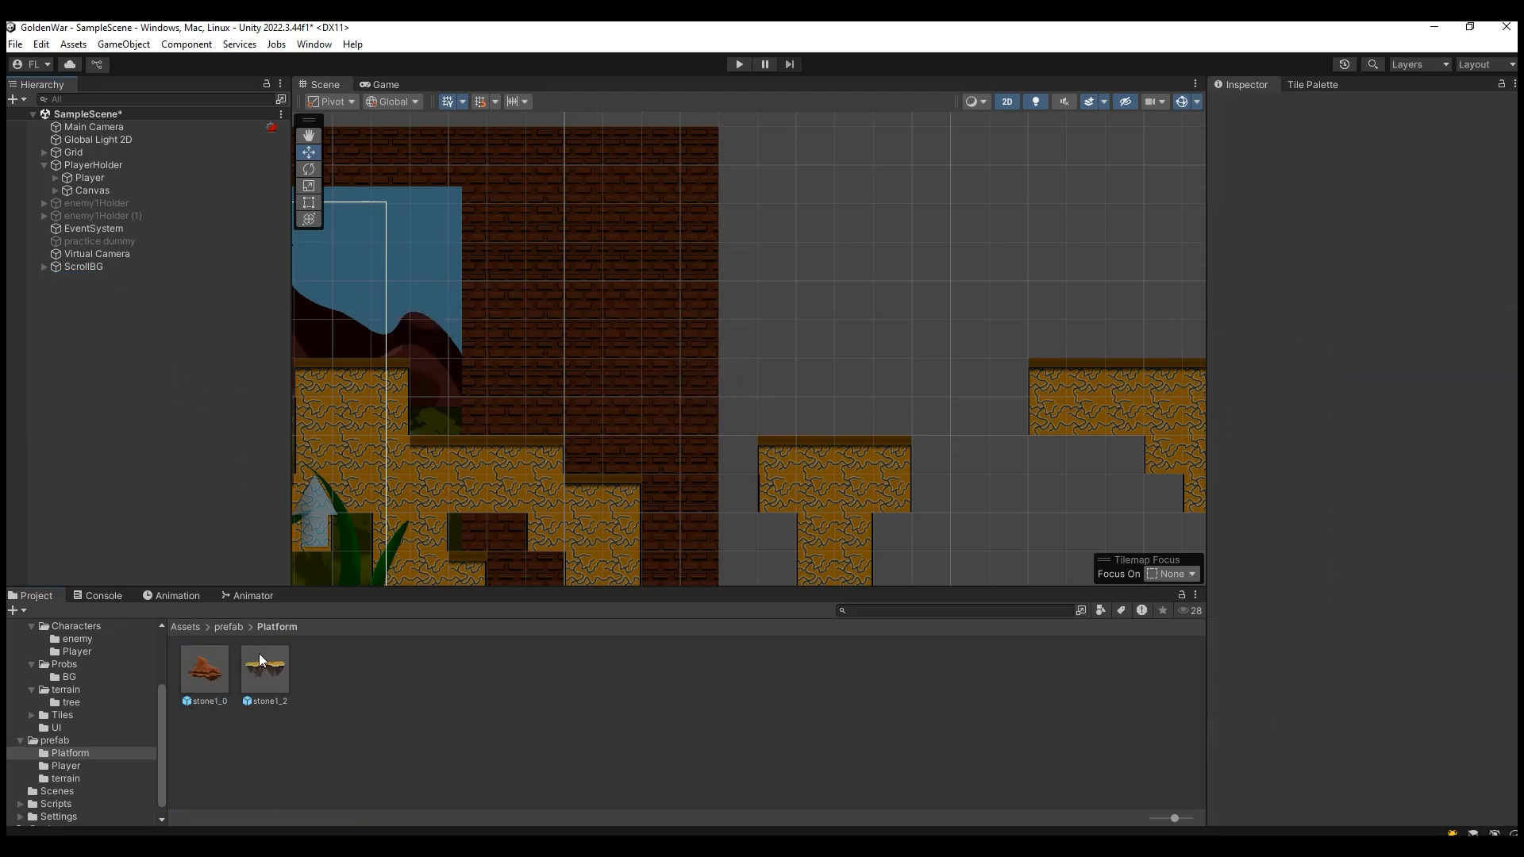
# Open the Art/terrain folder and collapse the sliced sprites of the stone1 texture.
pyautogui.scroll(3, 79, 721)
pyautogui.click(48, 714)
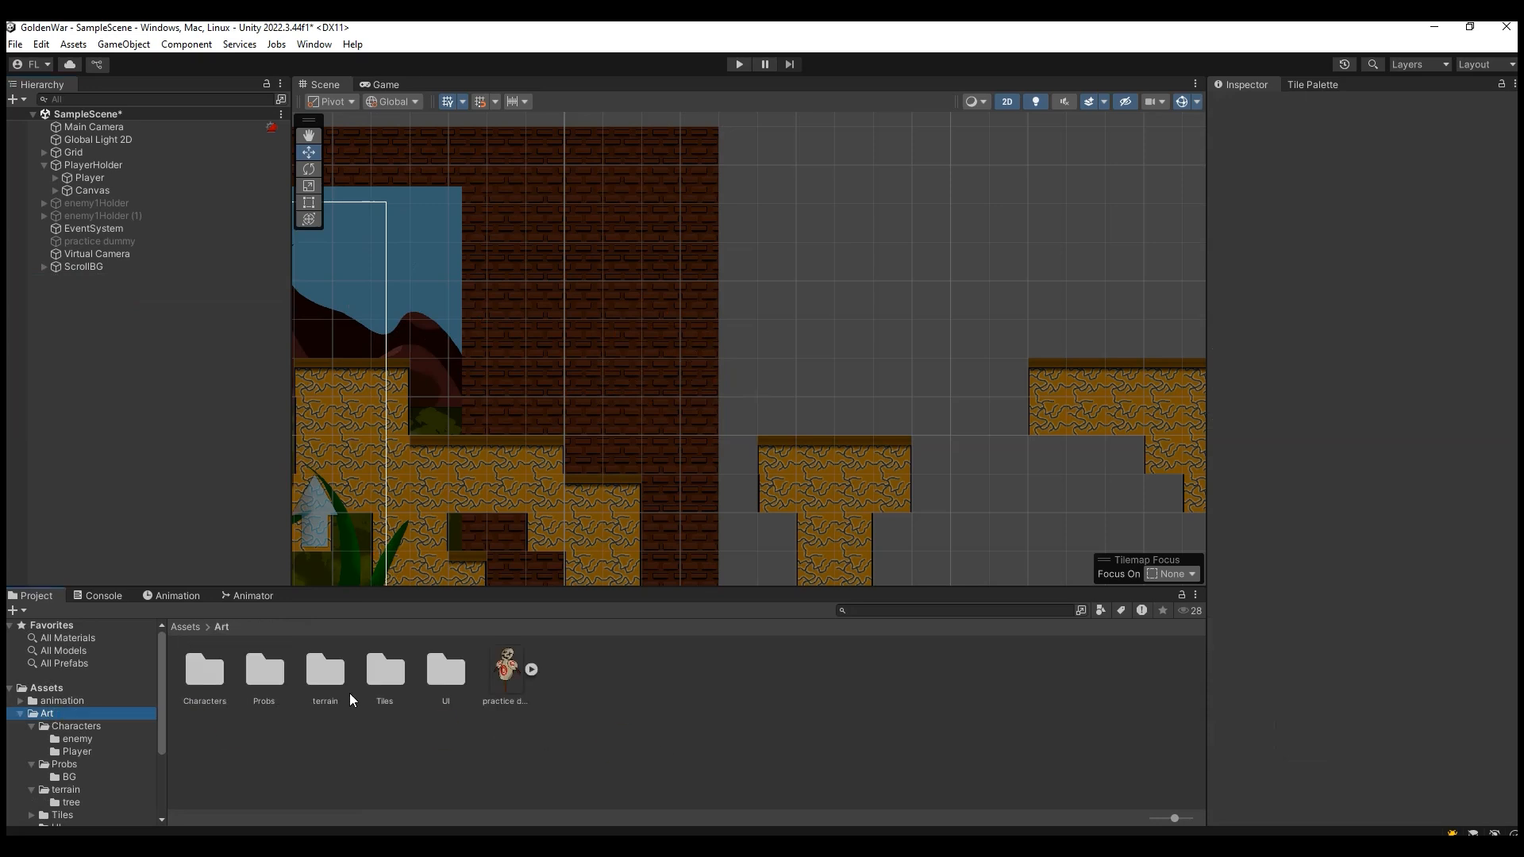
pyautogui.doubleClick(325, 675)
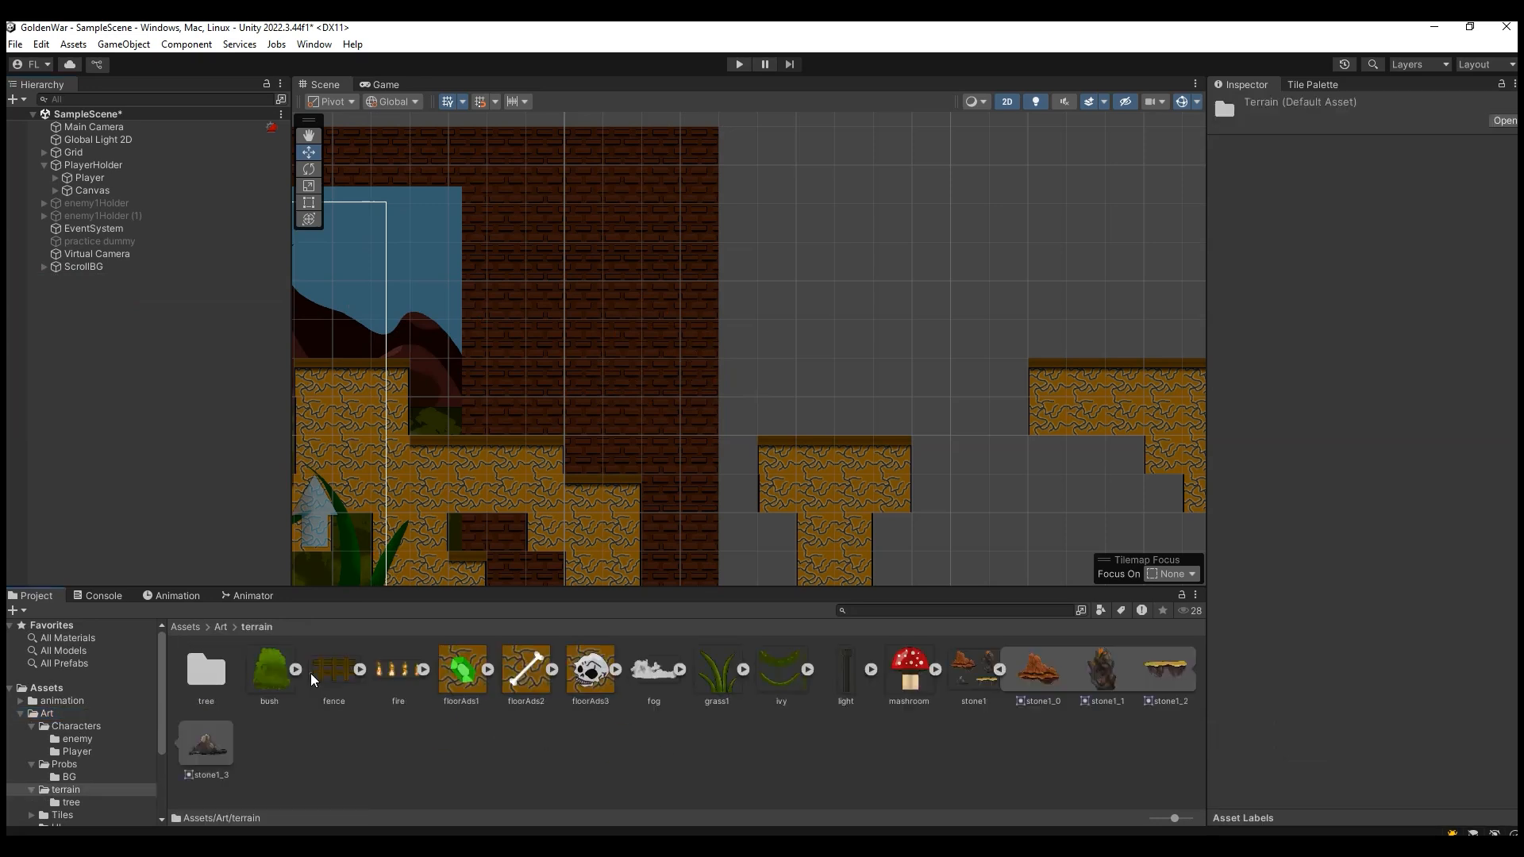
pyautogui.click(999, 671)
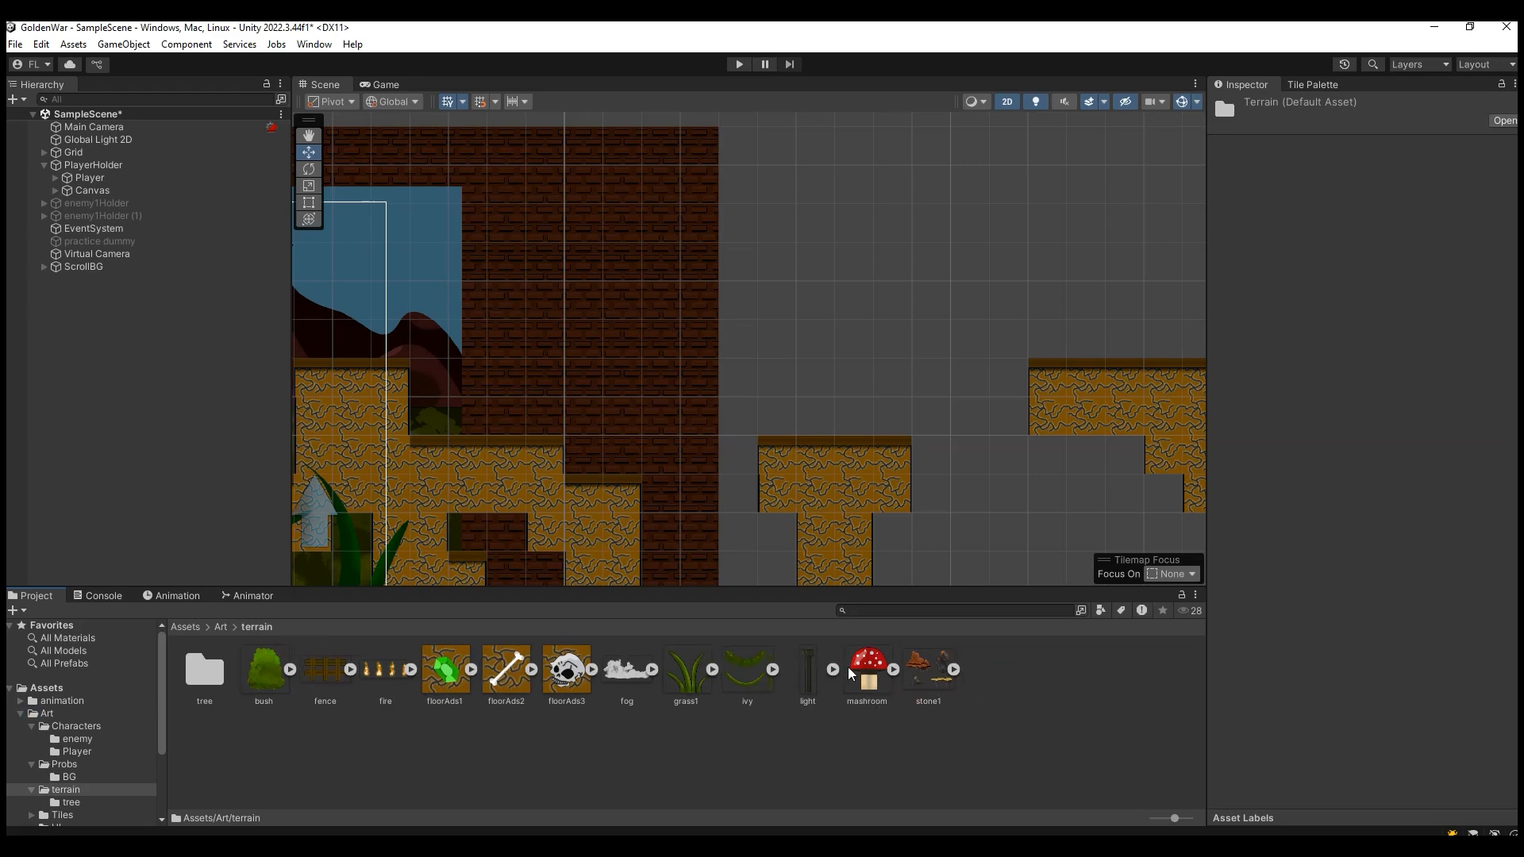
# Set the ivy texture's Sprite Mode to Multiple, apply the import settings and open it in the Sprite Editor.
pyautogui.click(759, 673)
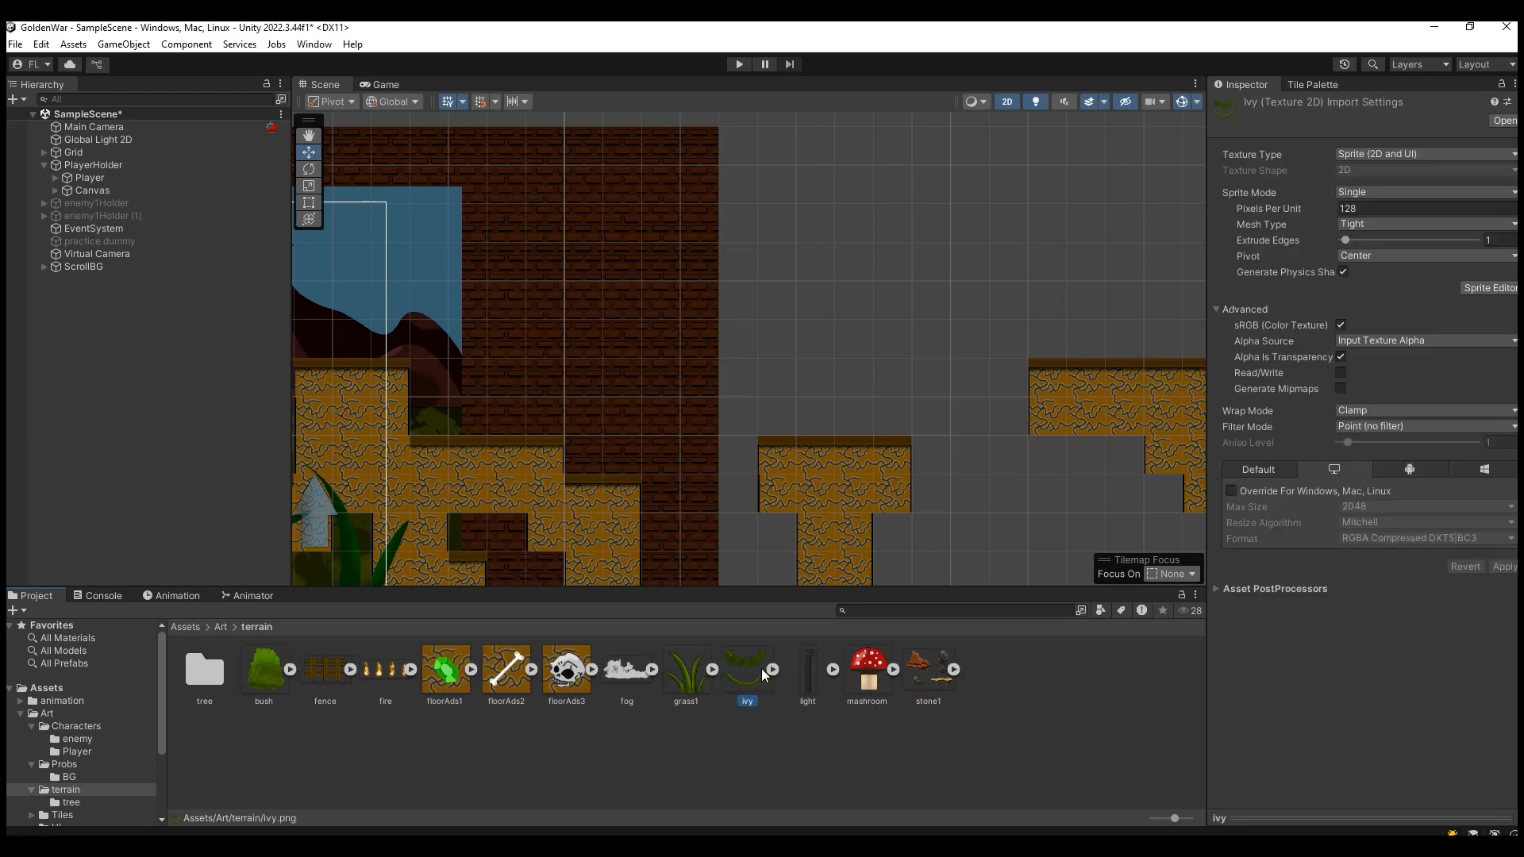
pyautogui.click(1373, 259)
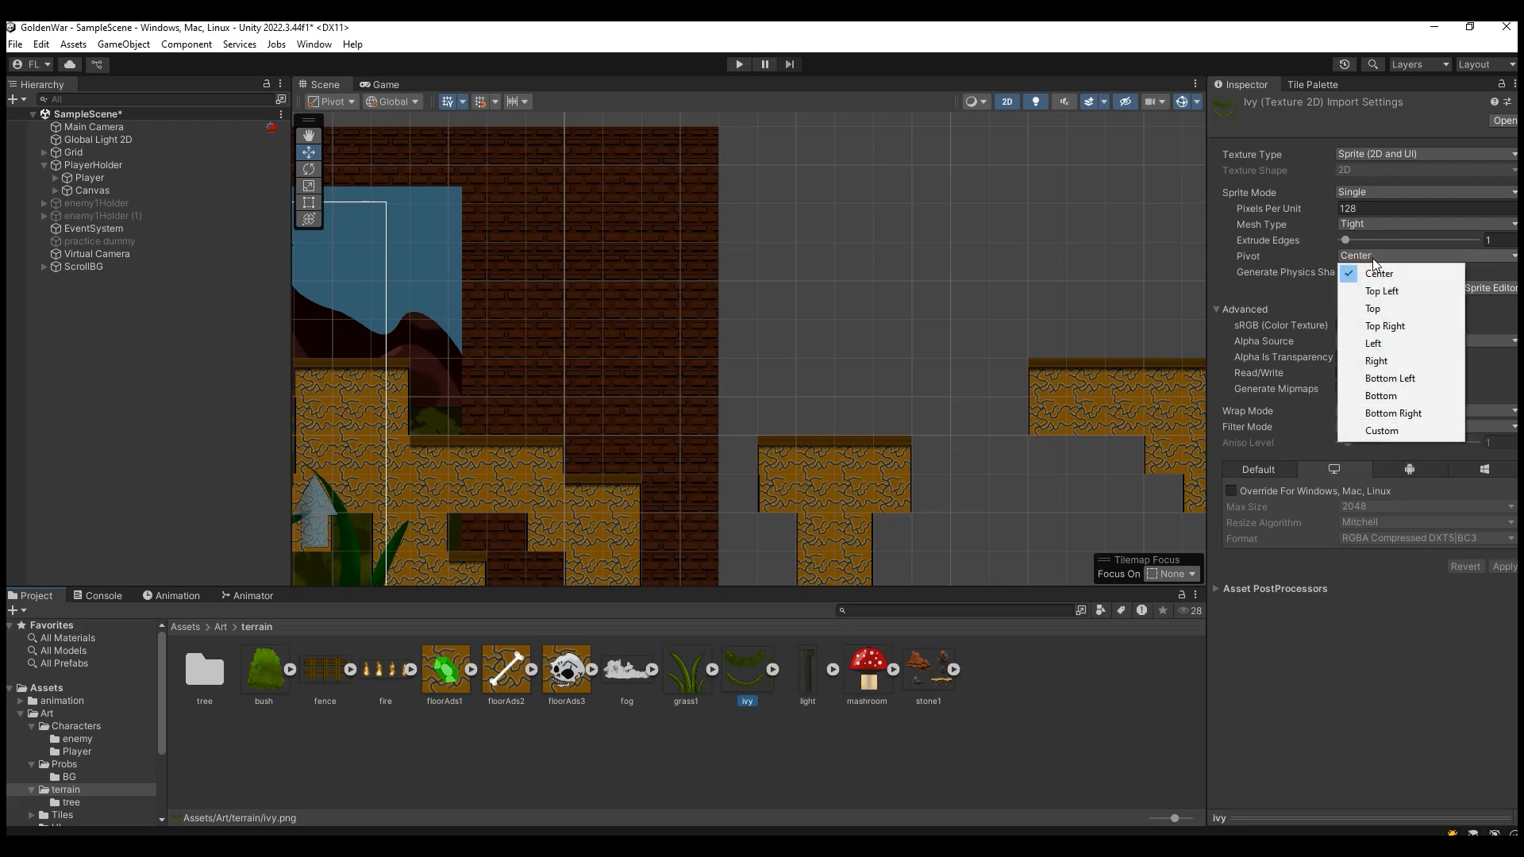
pyautogui.click(1373, 194)
pyautogui.click(1385, 218)
pyautogui.click(1474, 274)
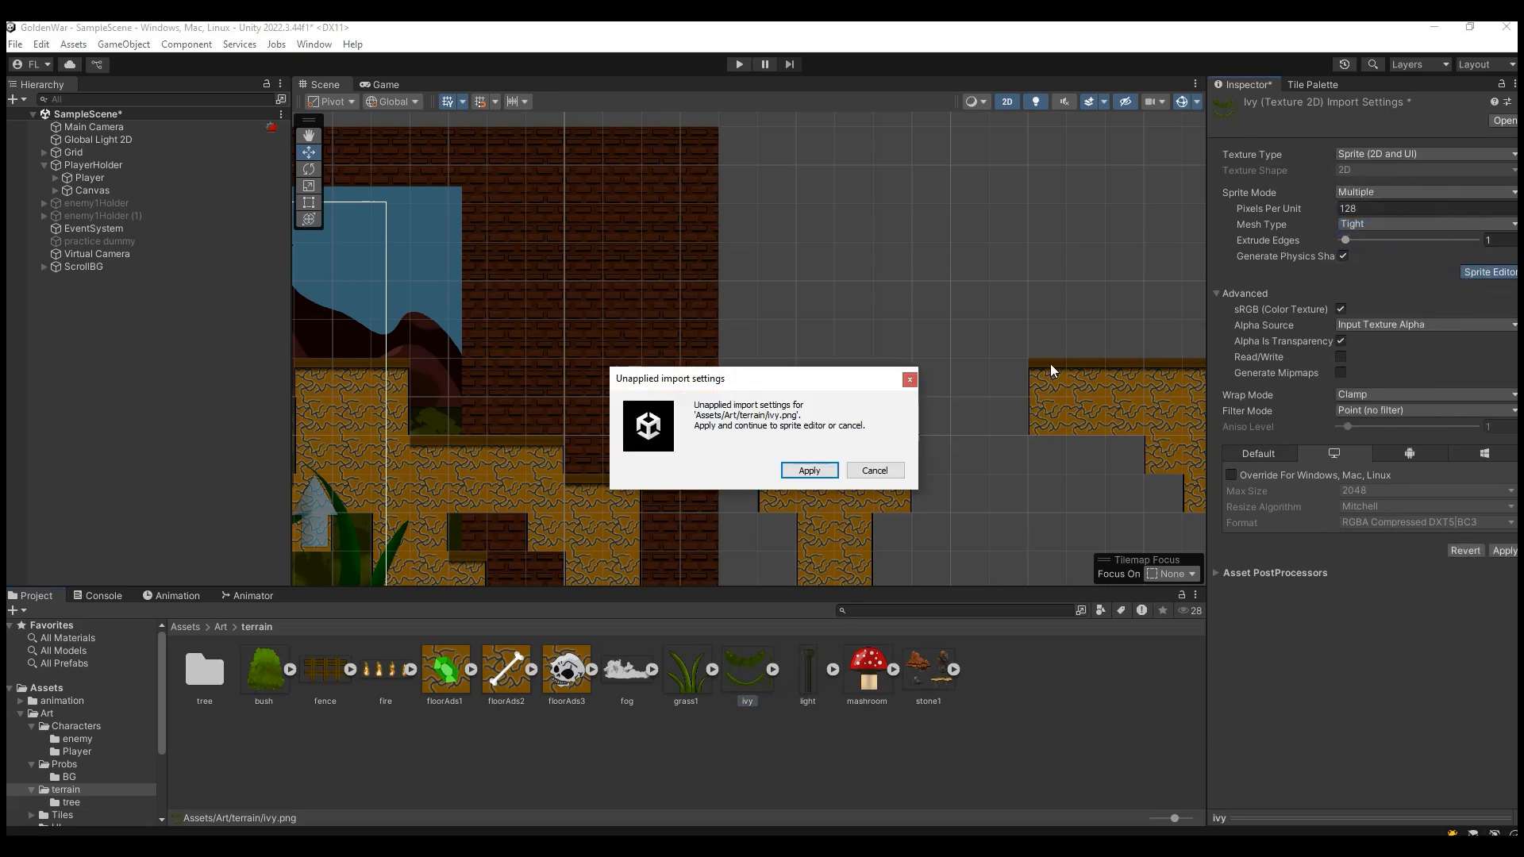
pyautogui.click(809, 471)
# Draw slices around the leafy ivy, the vertical vine (about 19 by 194) and the bare curved vine (about 219 by 86).
pyautogui.moveTo(454, 291); pyautogui.dragTo(793, 450)
pyautogui.moveTo(810, 325); pyautogui.dragTo(838, 627)
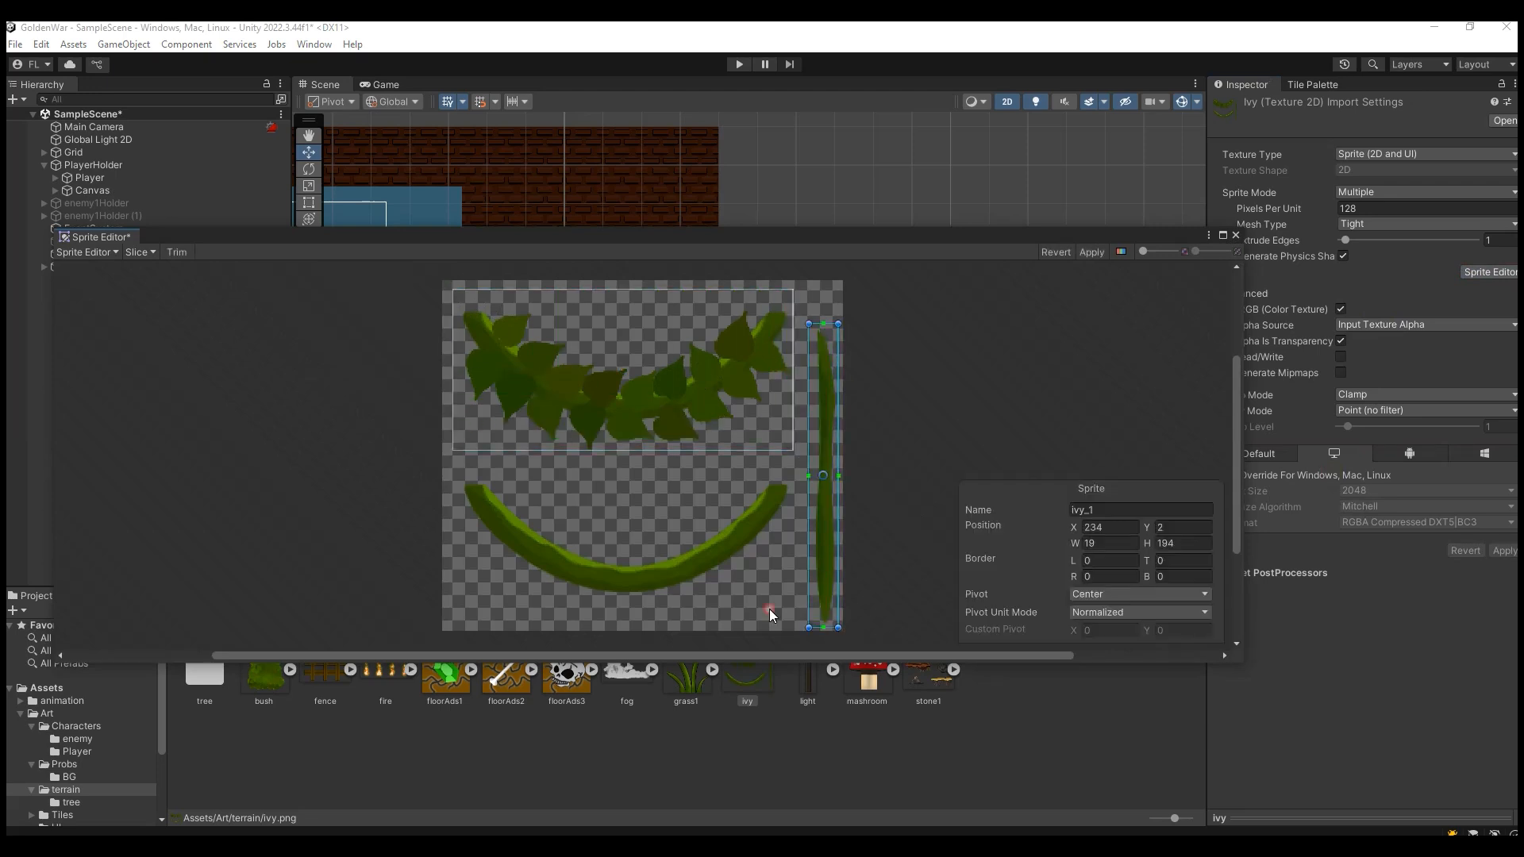
pyautogui.moveTo(449, 469); pyautogui.dragTo(792, 602)
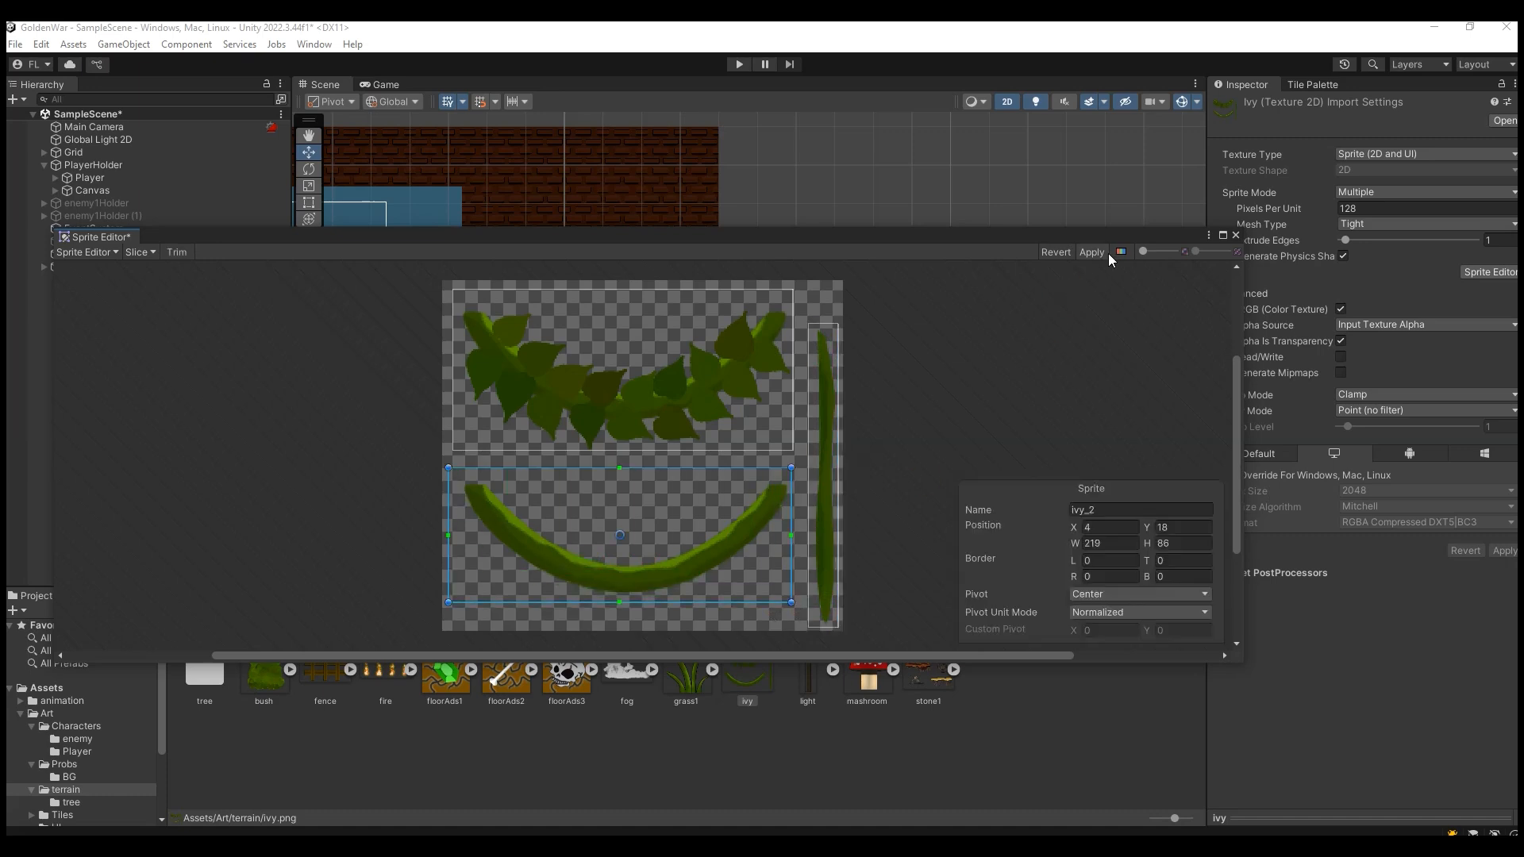
# Tighten the curved vine's slice, the leafy ivy's to about 217 by 89 and the vertical vine's to about 15 by 189, and apply the slicing.
pyautogui.moveTo(640, 469); pyautogui.dragTo(643, 481)
pyautogui.click(661, 316)
pyautogui.moveTo(687, 291); pyautogui.dragTo(687, 310)
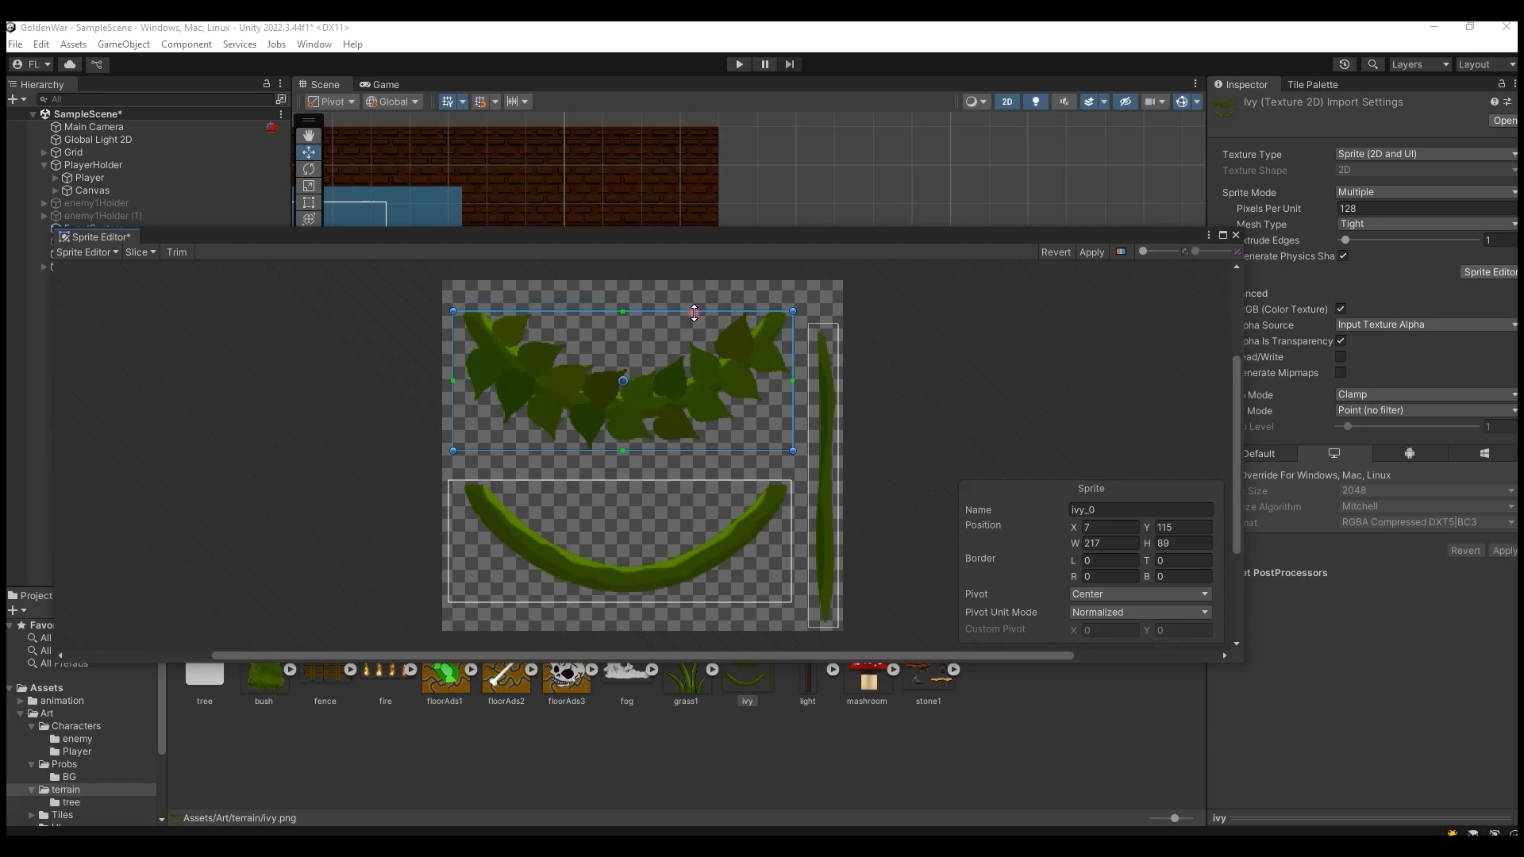
pyautogui.click(832, 331)
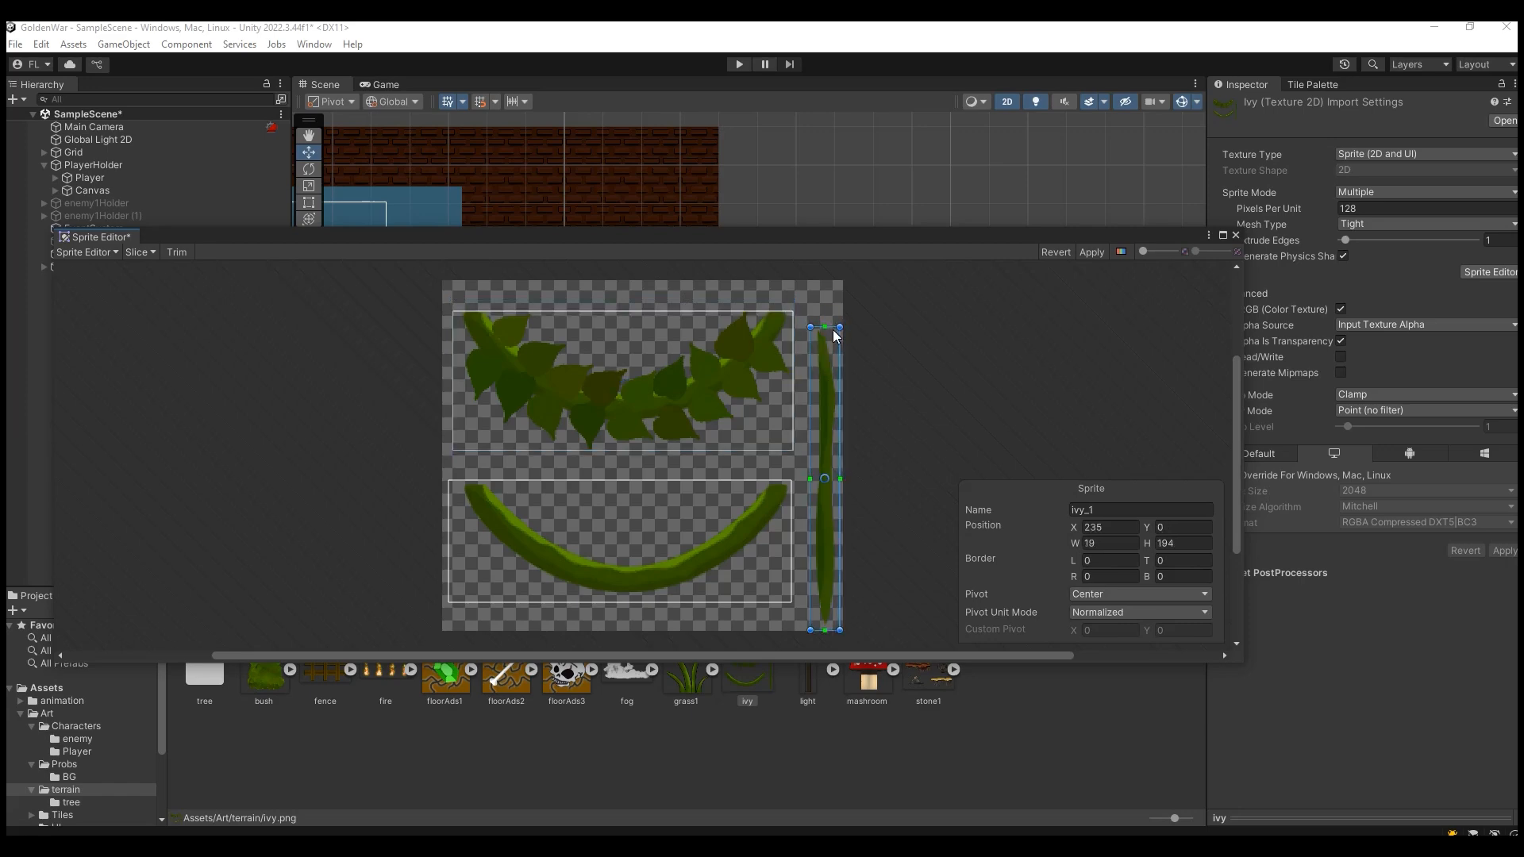
pyautogui.moveTo(826, 630); pyautogui.dragTo(826, 623)
pyautogui.moveTo(807, 451); pyautogui.dragTo(812, 450)
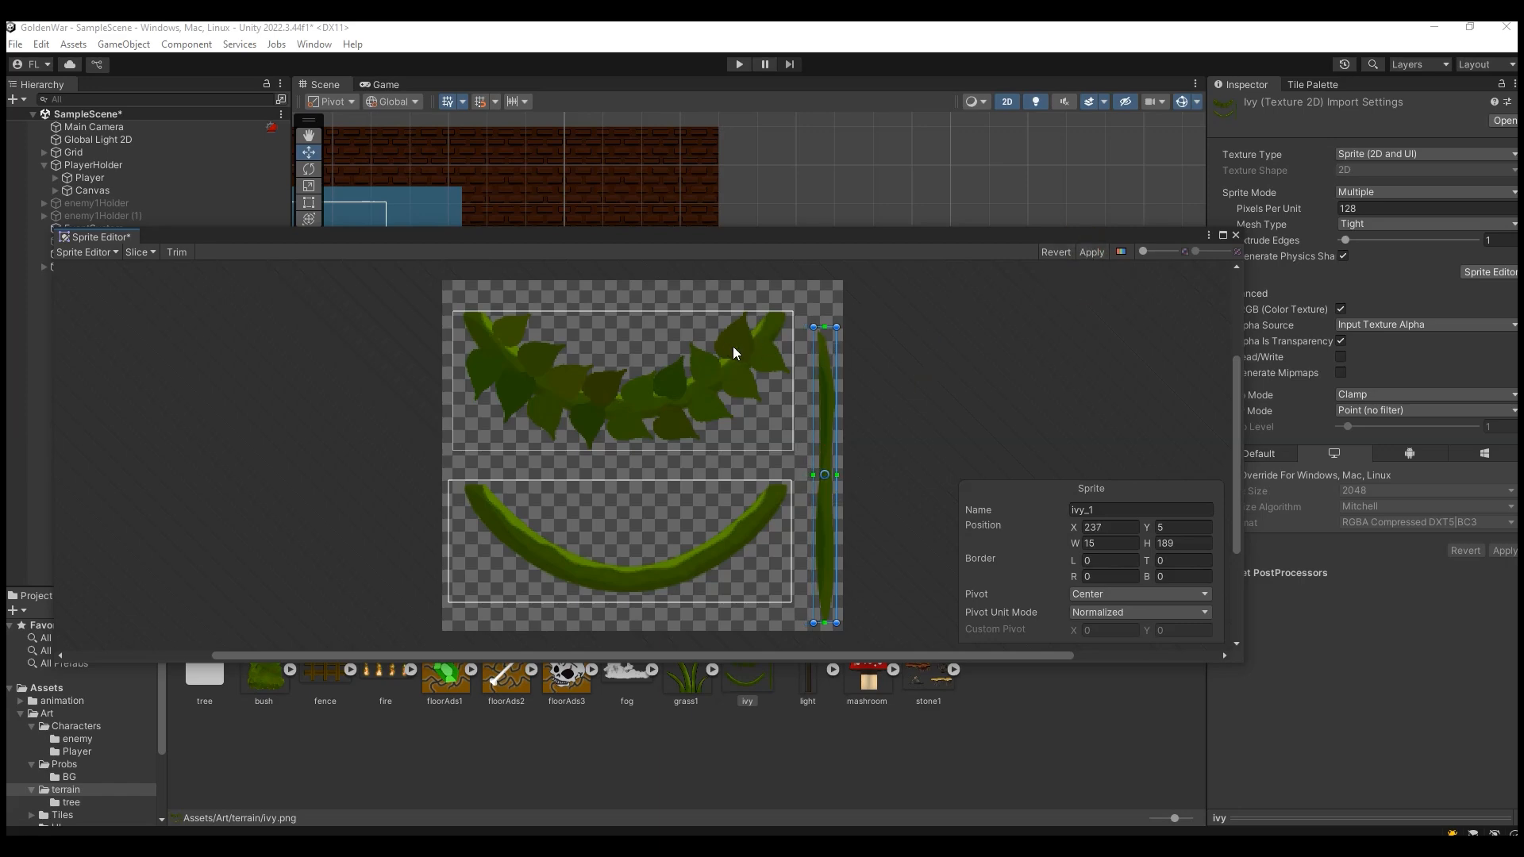
pyautogui.click(1092, 252)
pyautogui.click(703, 376)
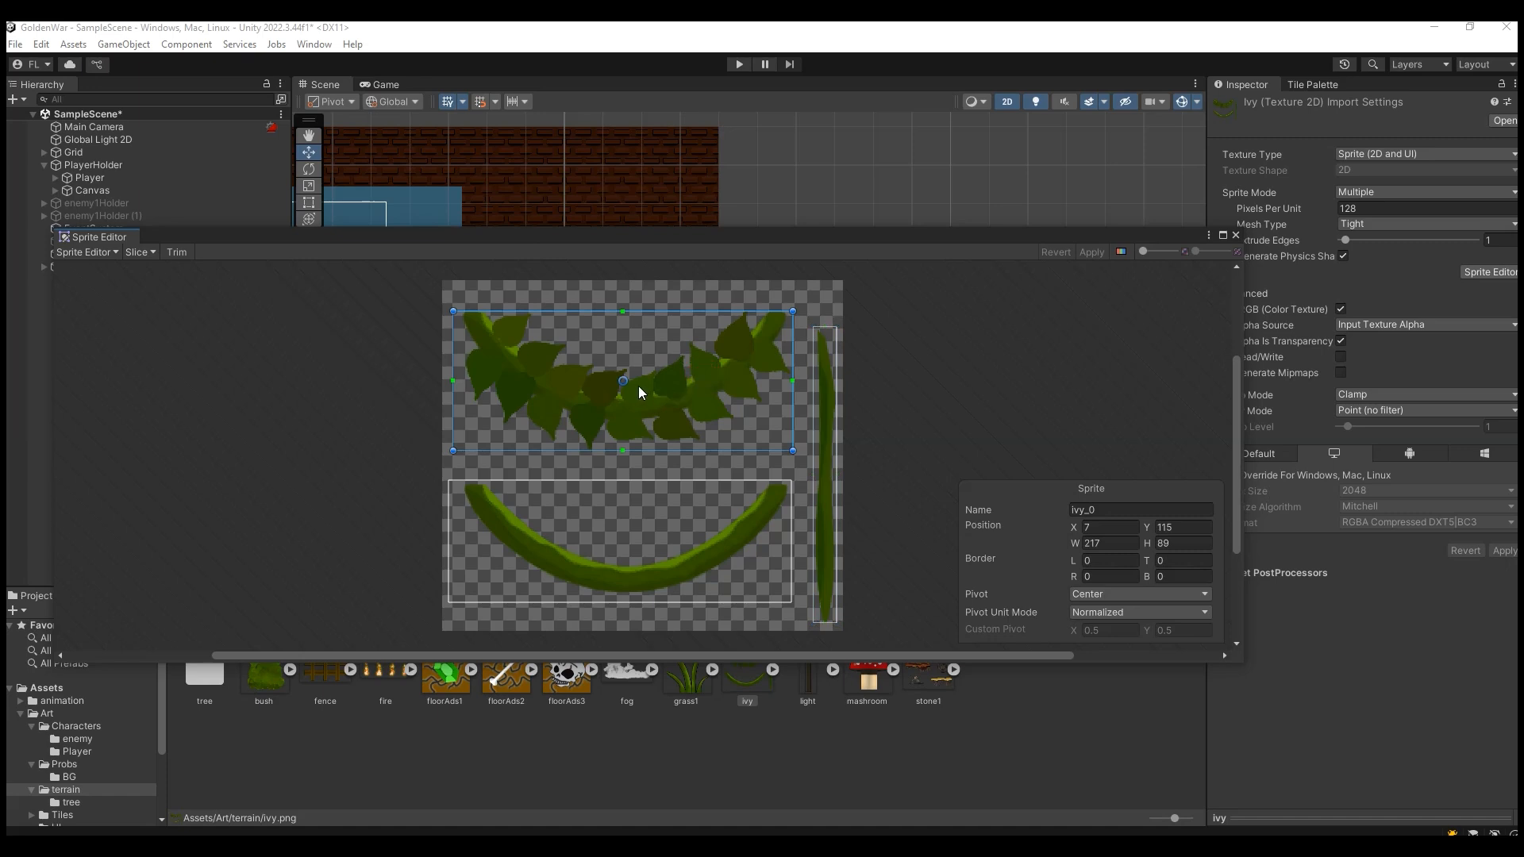
pyautogui.click(828, 407)
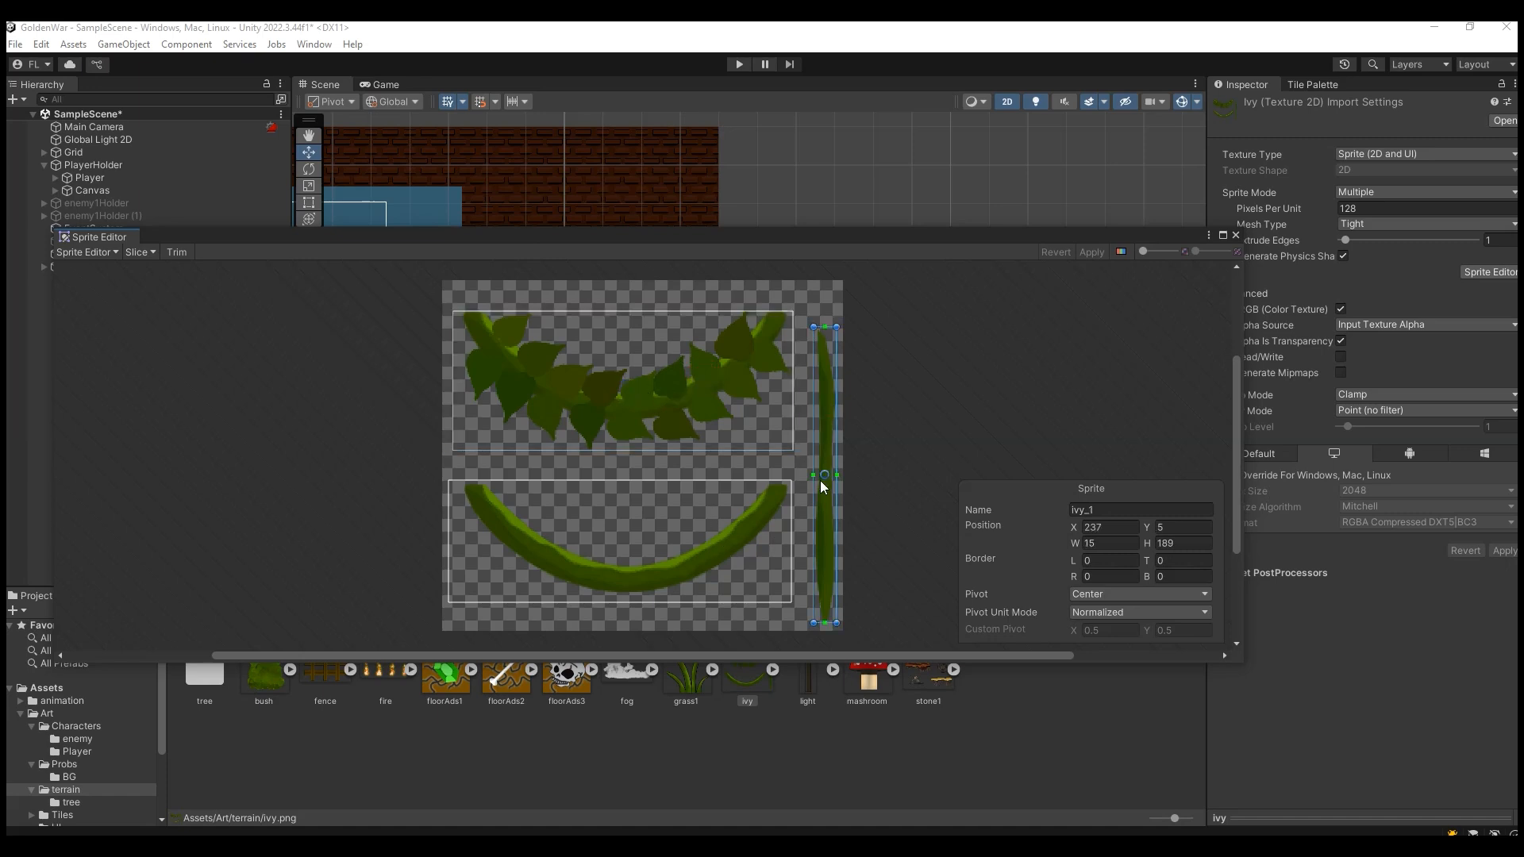
# Move the vertical vine sprite's pivot up to the vine's upper end and close the Sprite Editor.
pyautogui.moveTo(823, 474); pyautogui.dragTo(824, 340)
pyautogui.click(1236, 235)
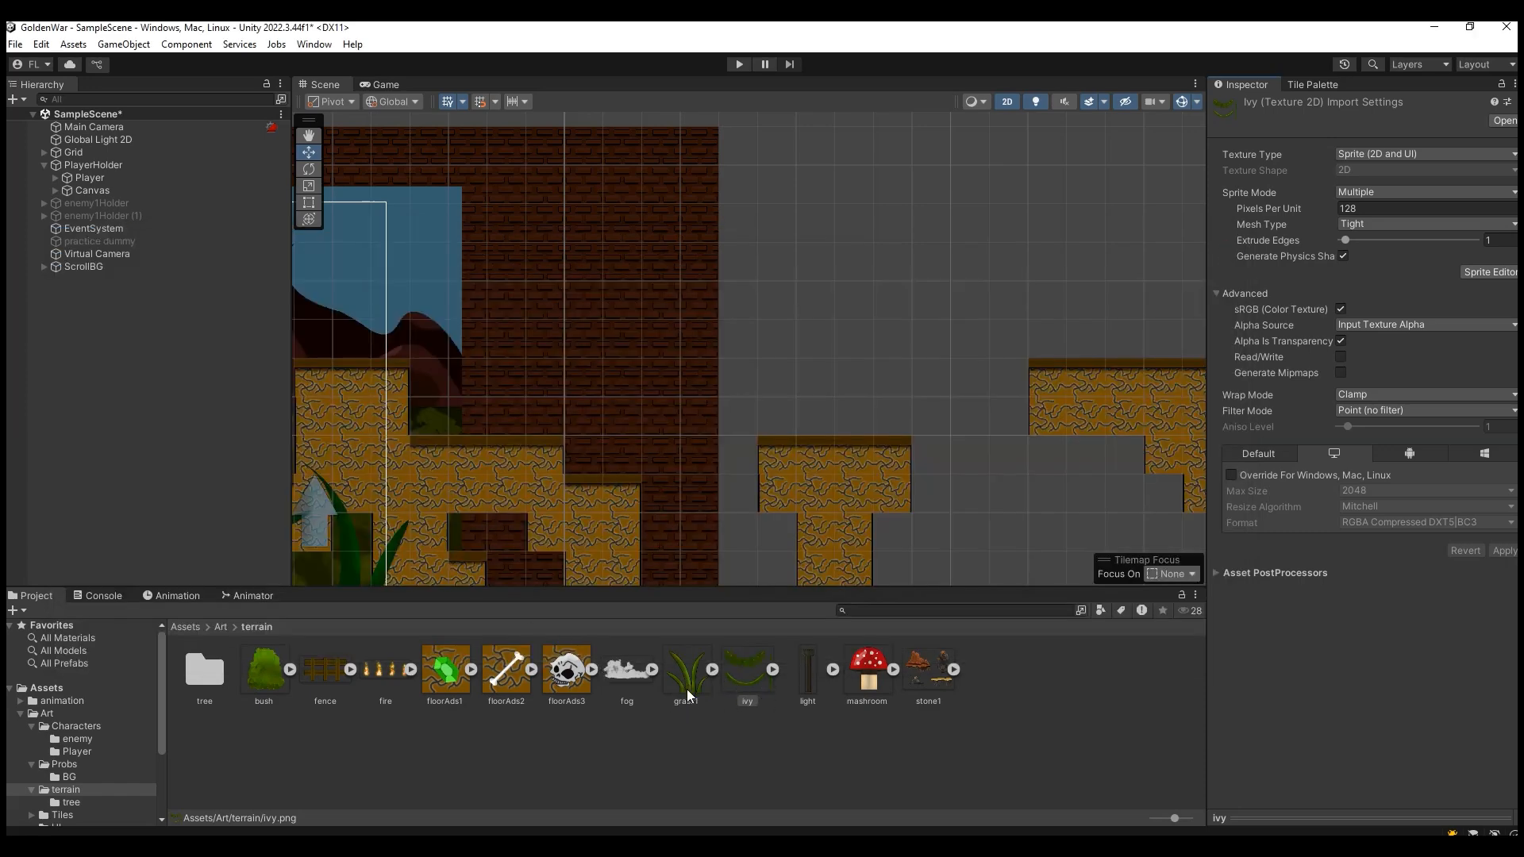
# Expand the ivy texture and add its ivy_0 and ivy_1 sprites to the scene as separate objects.
pyautogui.click(717, 670)
pyautogui.click(773, 670)
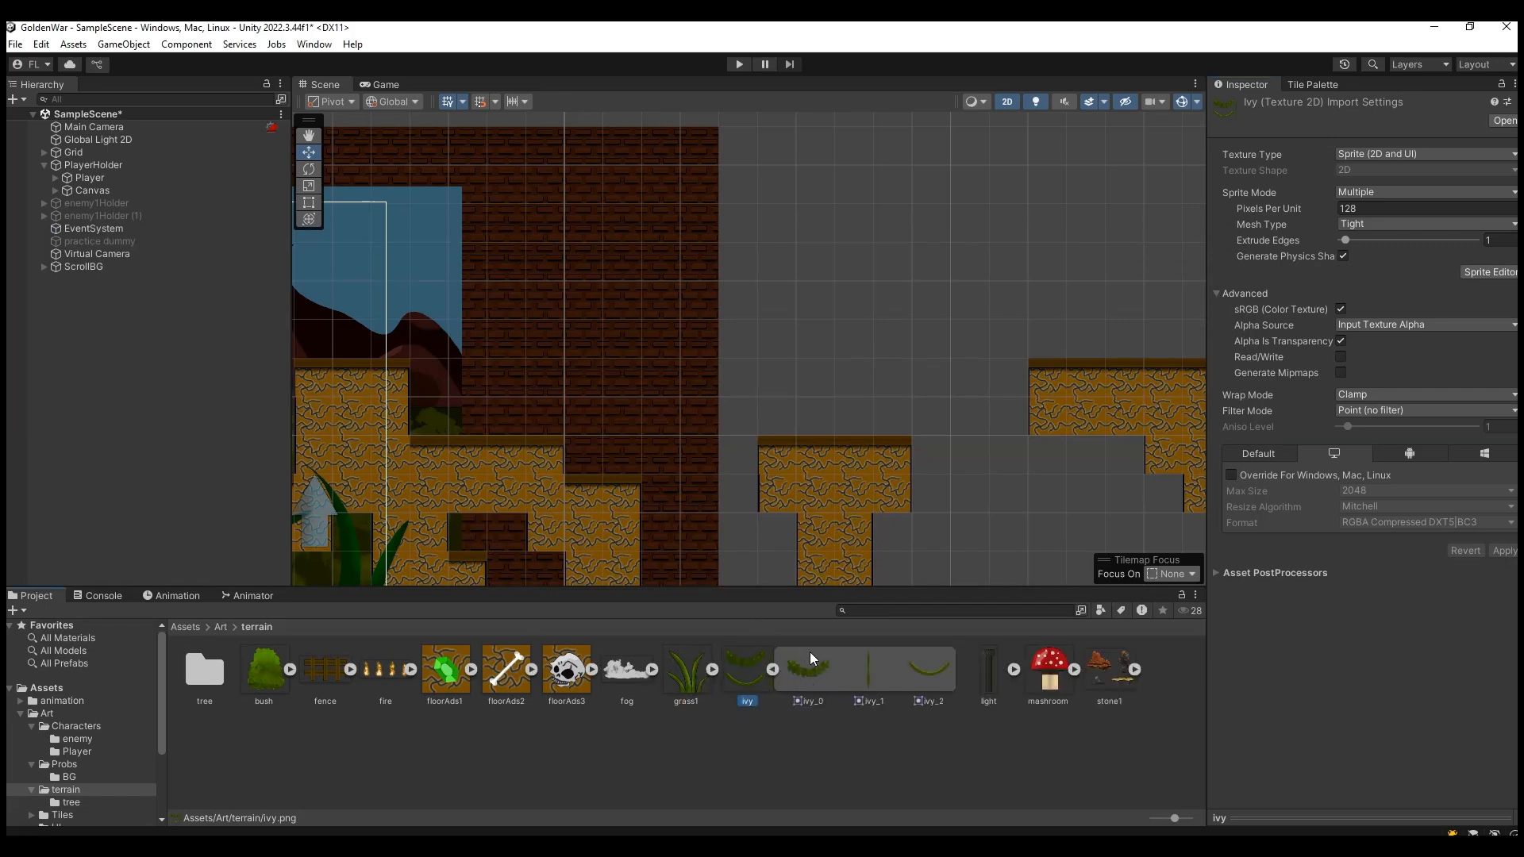
pyautogui.moveTo(811, 674); pyautogui.dragTo(89, 393)
pyautogui.click(864, 679)
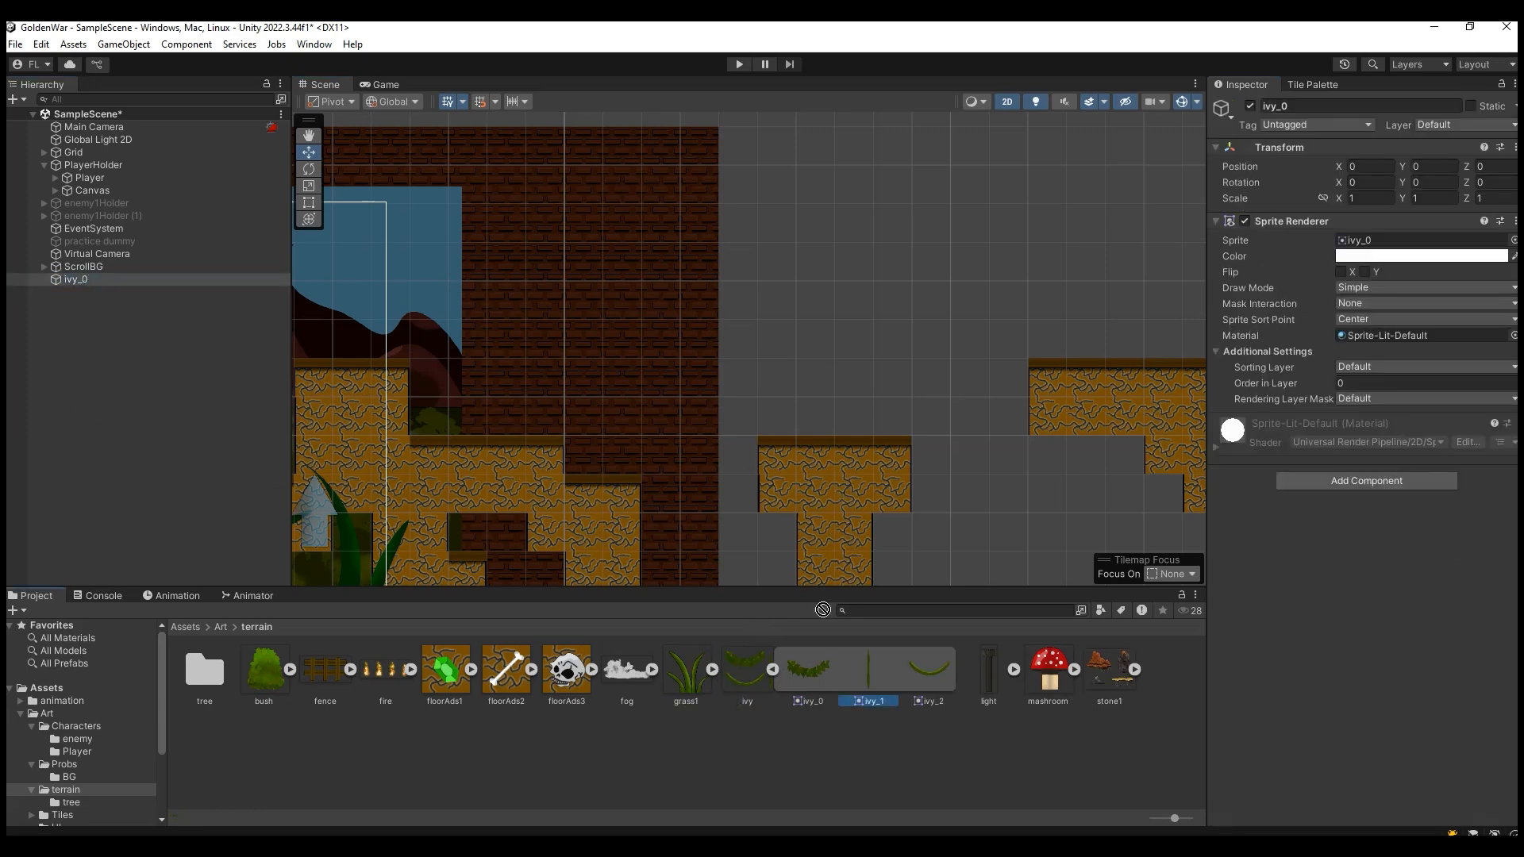
pyautogui.moveTo(865, 678); pyautogui.dragTo(117, 349)
# Group the ivy_0 and ivy_1 objects under a new empty parent named ivy.
pyautogui.click(113, 280)
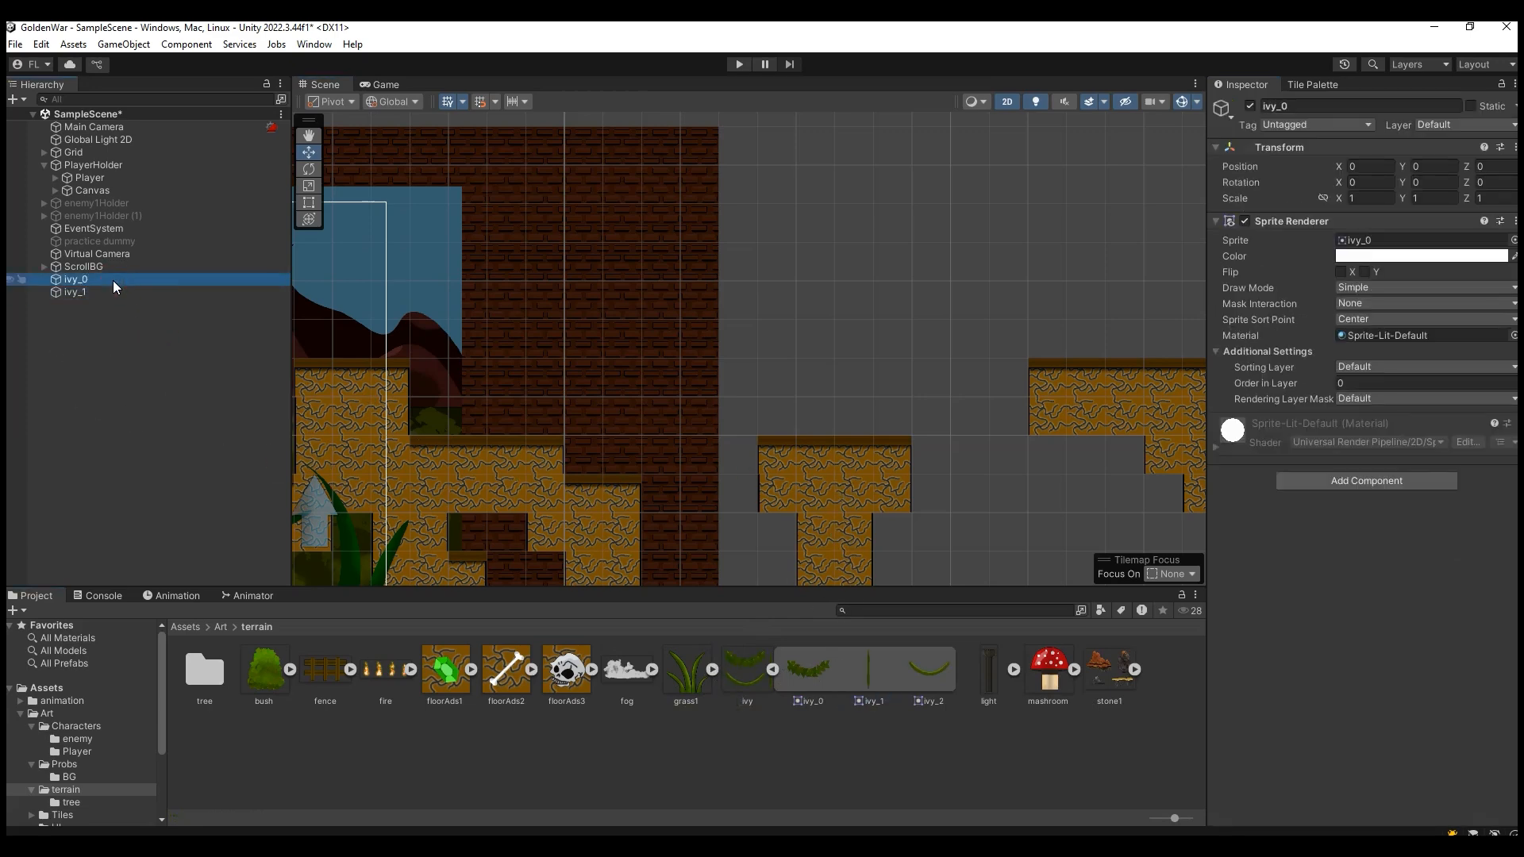
pyautogui.keyDown('ctrl'); pyautogui.click(112, 290); pyautogui.keyUp('ctrl')
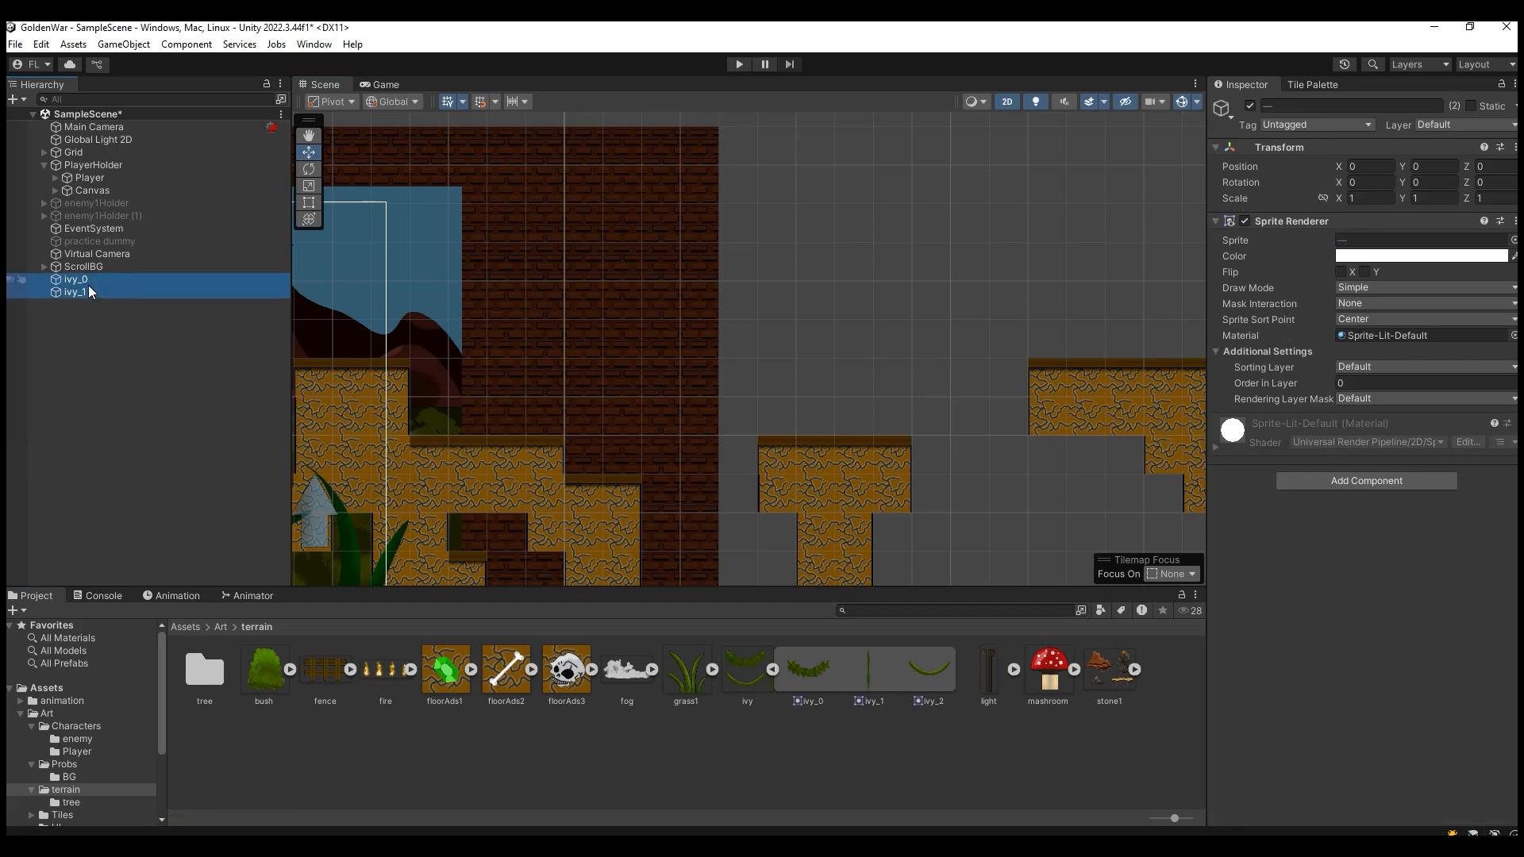
pyautogui.rightClick(89, 286)
pyautogui.click(197, 495)
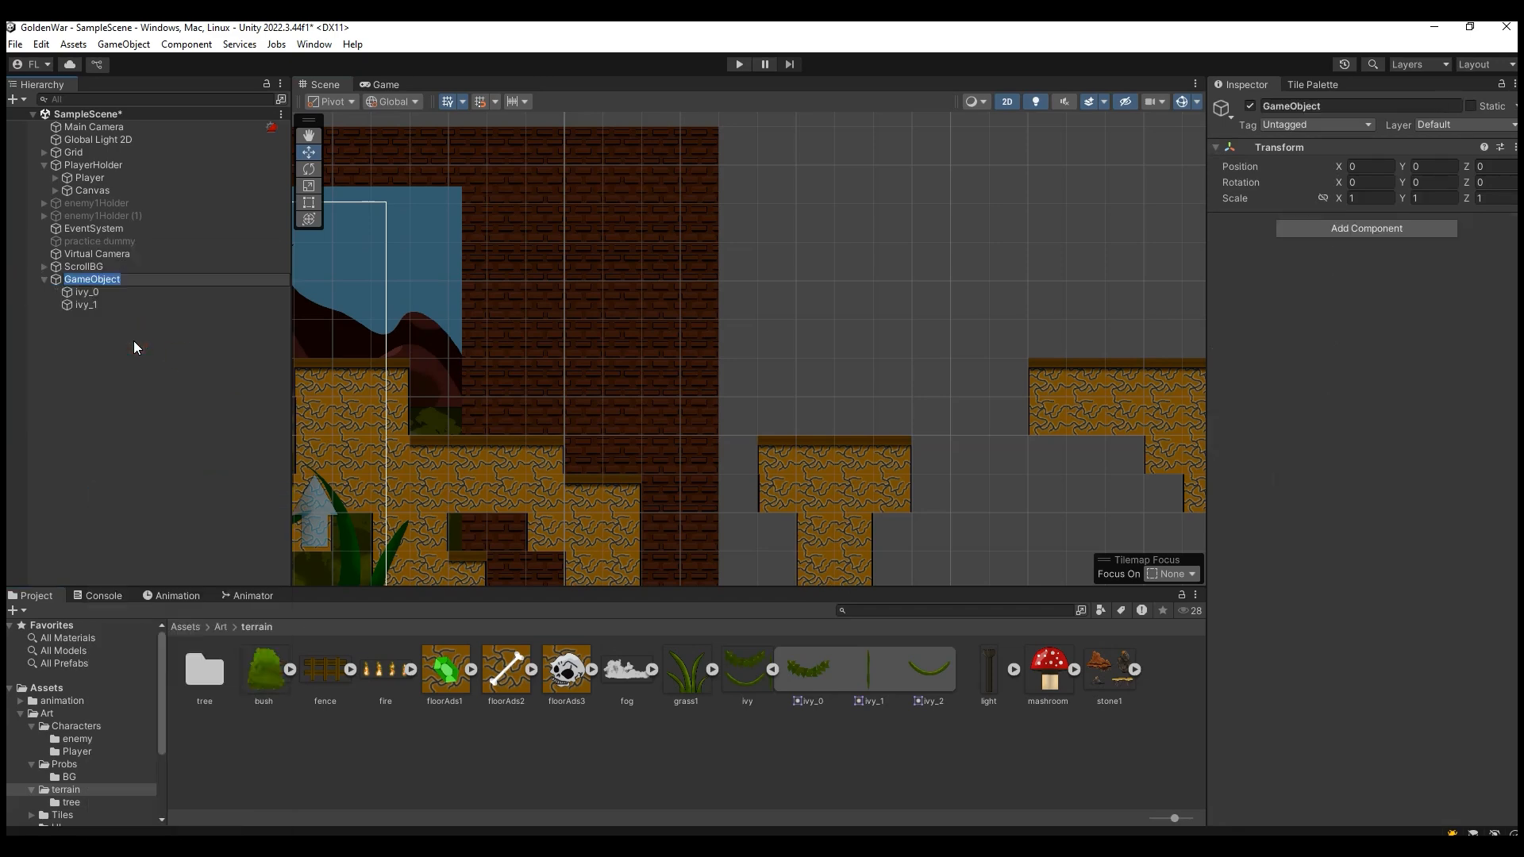
pyautogui.write('ivy')
pyautogui.press('Return')
# Wrap the ivy group in another empty parent named IvyHolder.
pyautogui.rightClick(111, 277)
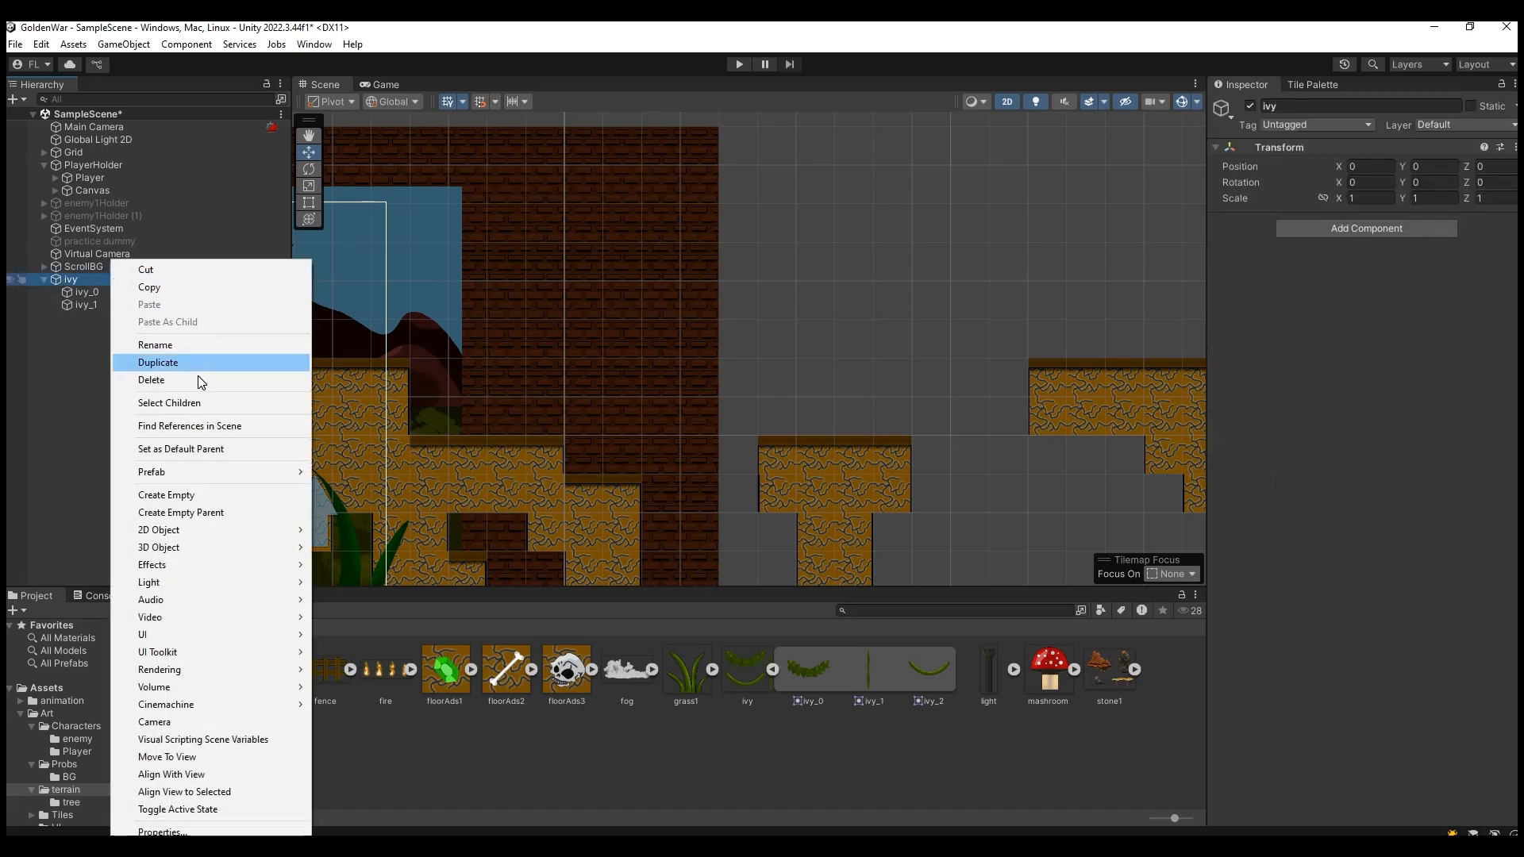
pyautogui.click(207, 508)
pyautogui.write('I')
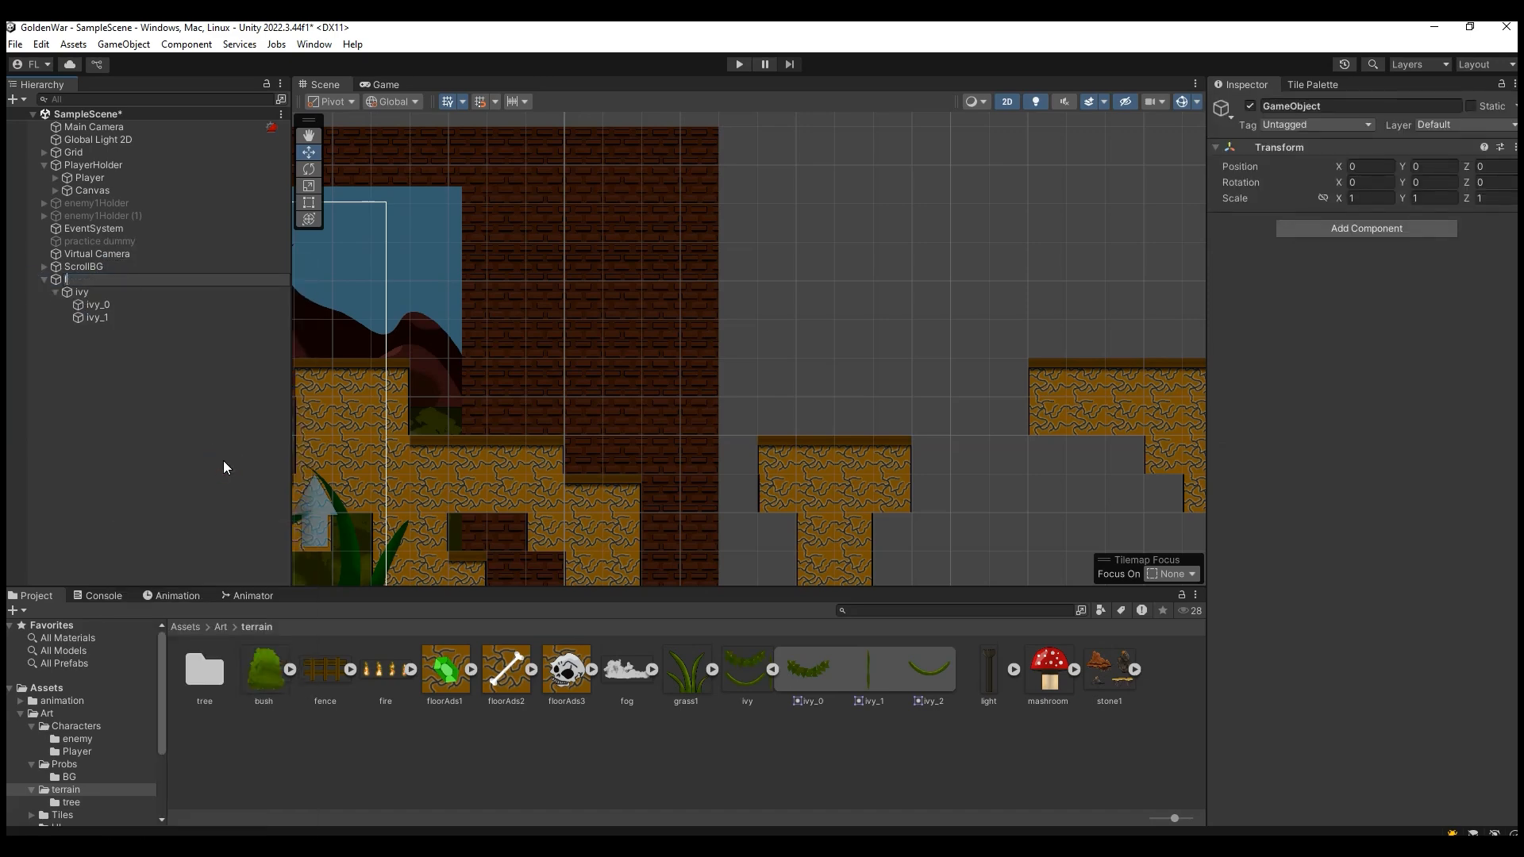
pyautogui.write('vyHolder')
pyautogui.press('Return')
# Move the vertical vine ivy_1 to the right end of the leafy ivy, at about X 0.77, Y 0.275.
pyautogui.click(116, 291)
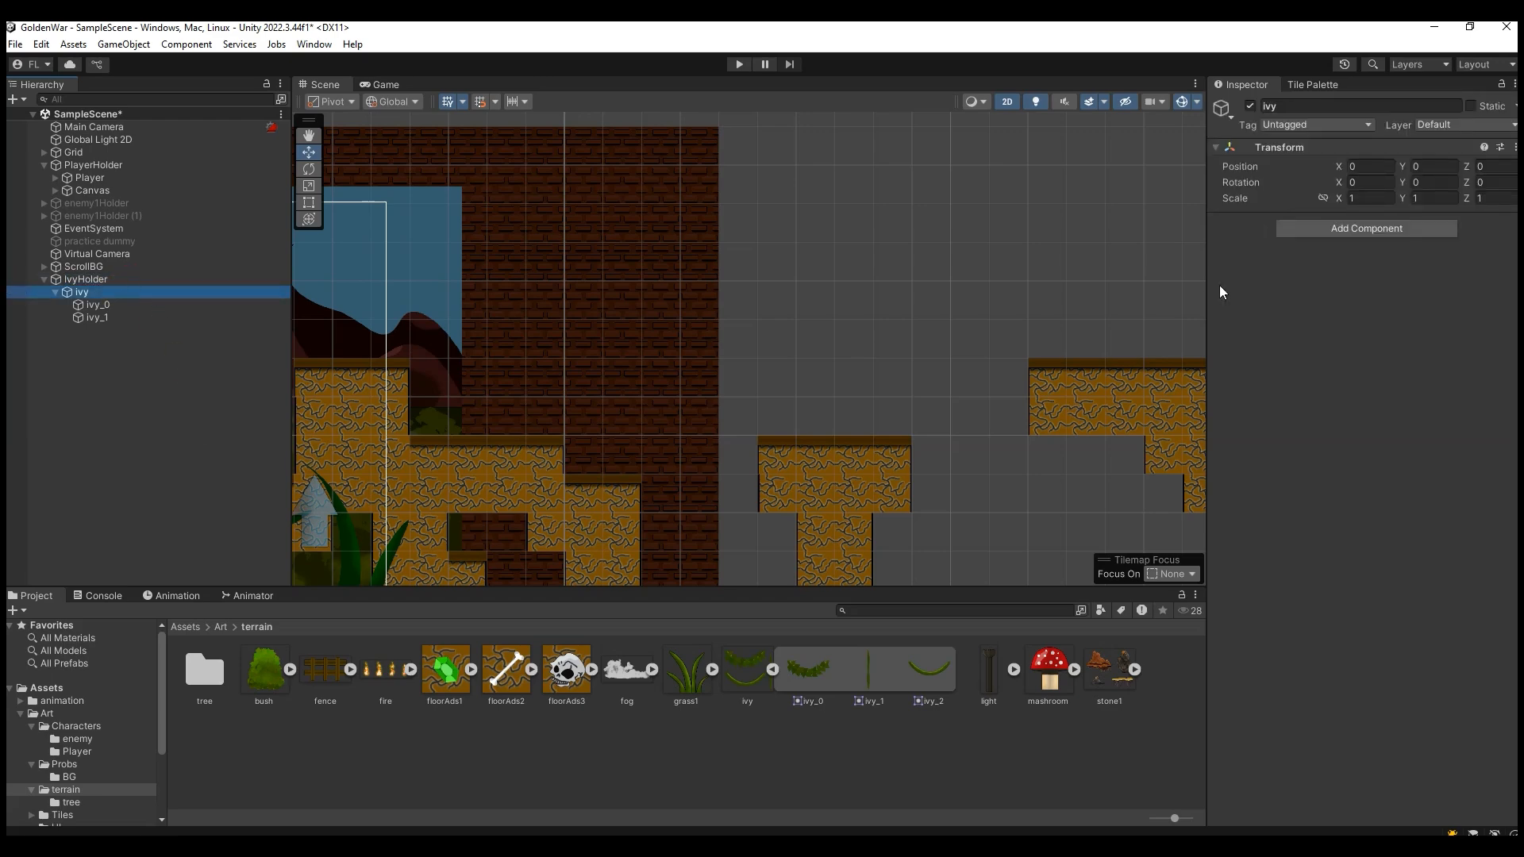
pyautogui.doubleClick(133, 304)
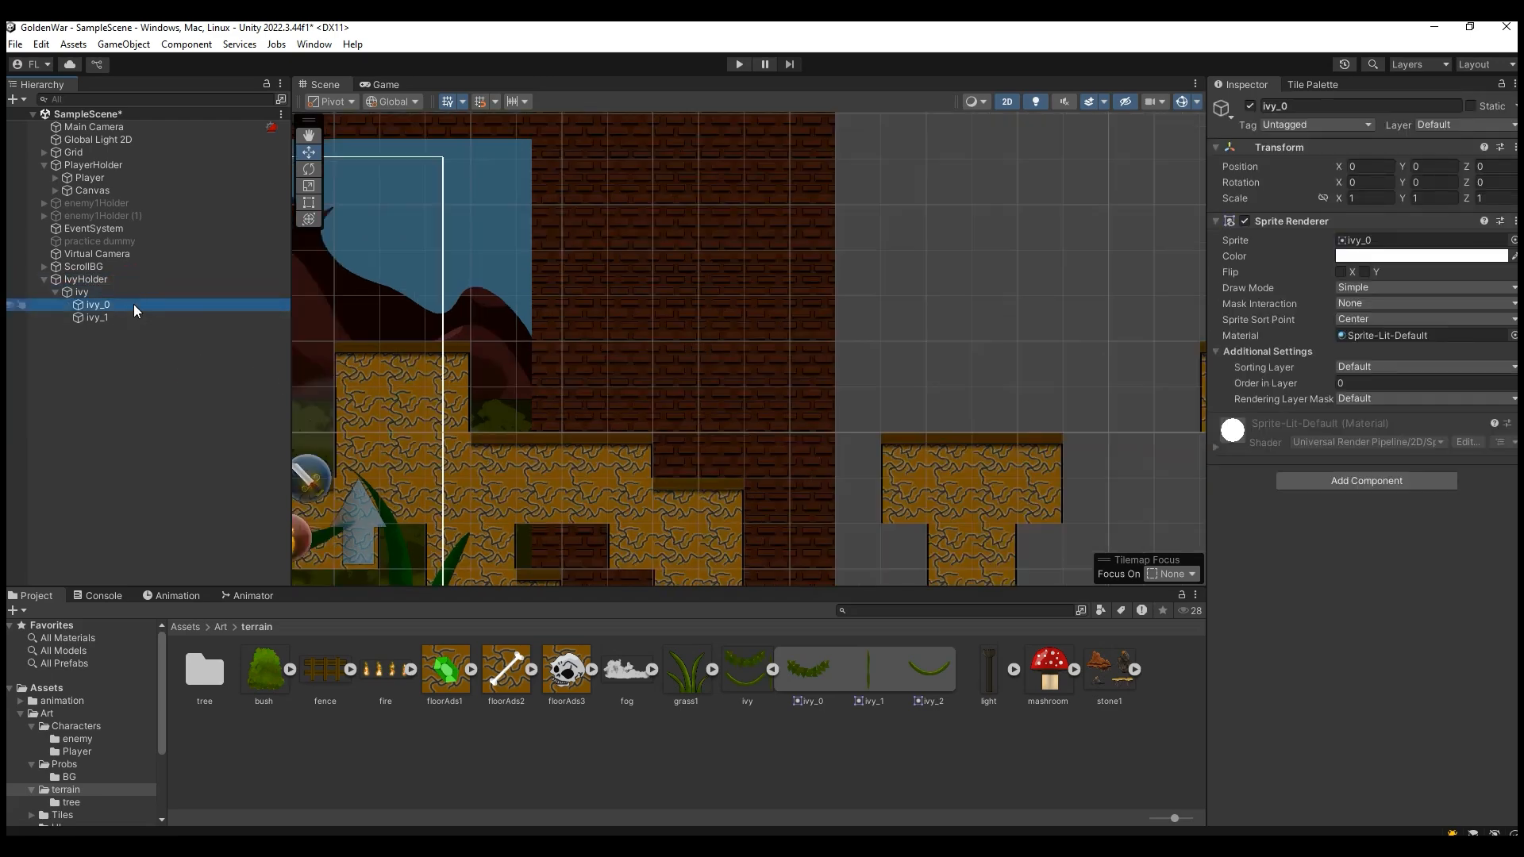
pyautogui.scroll(-3, 790, 356)
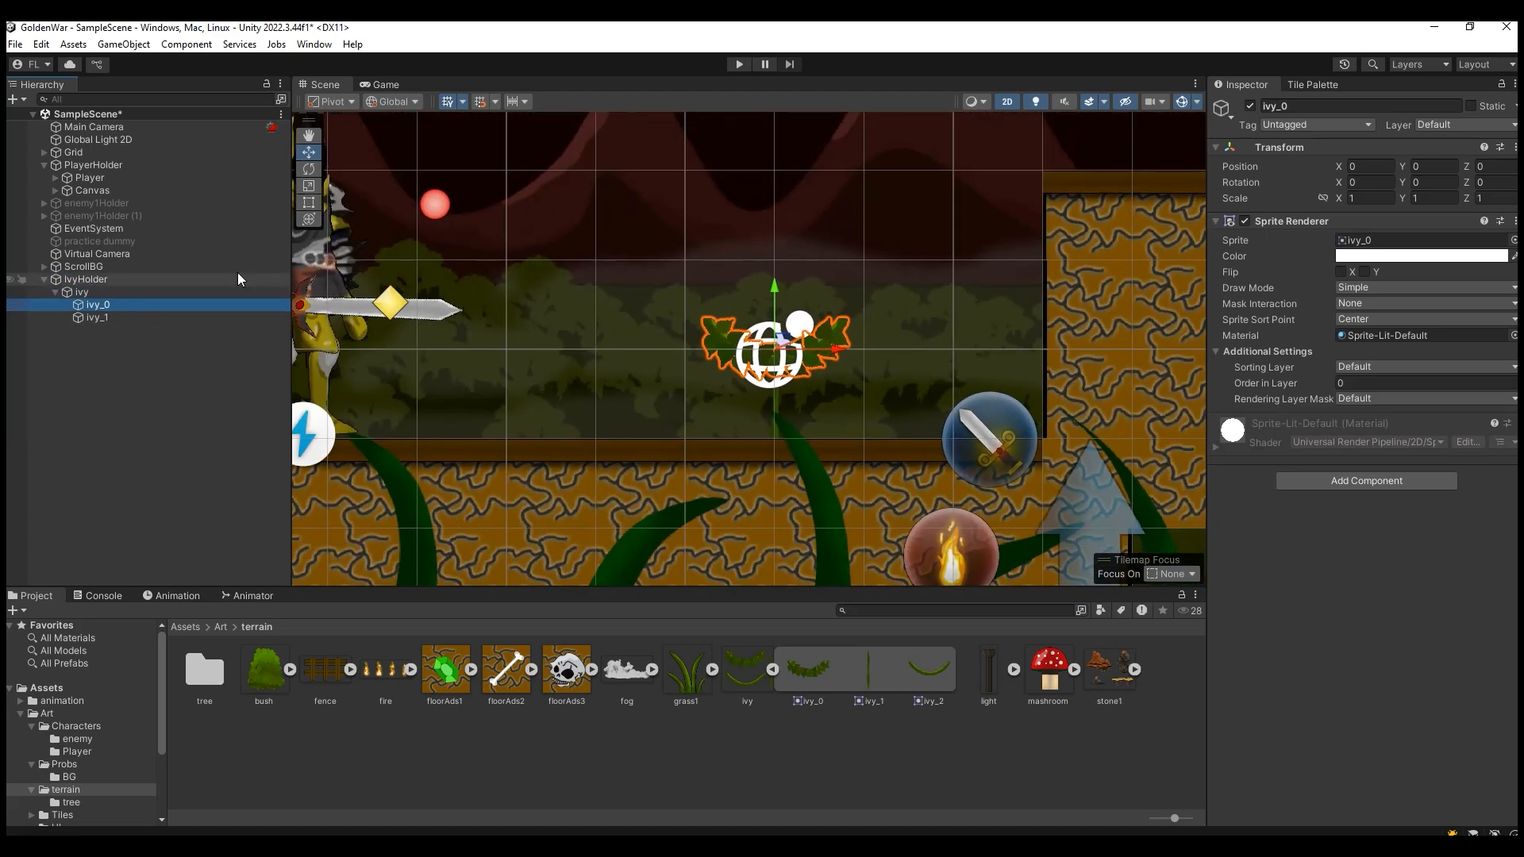
pyautogui.click(159, 292)
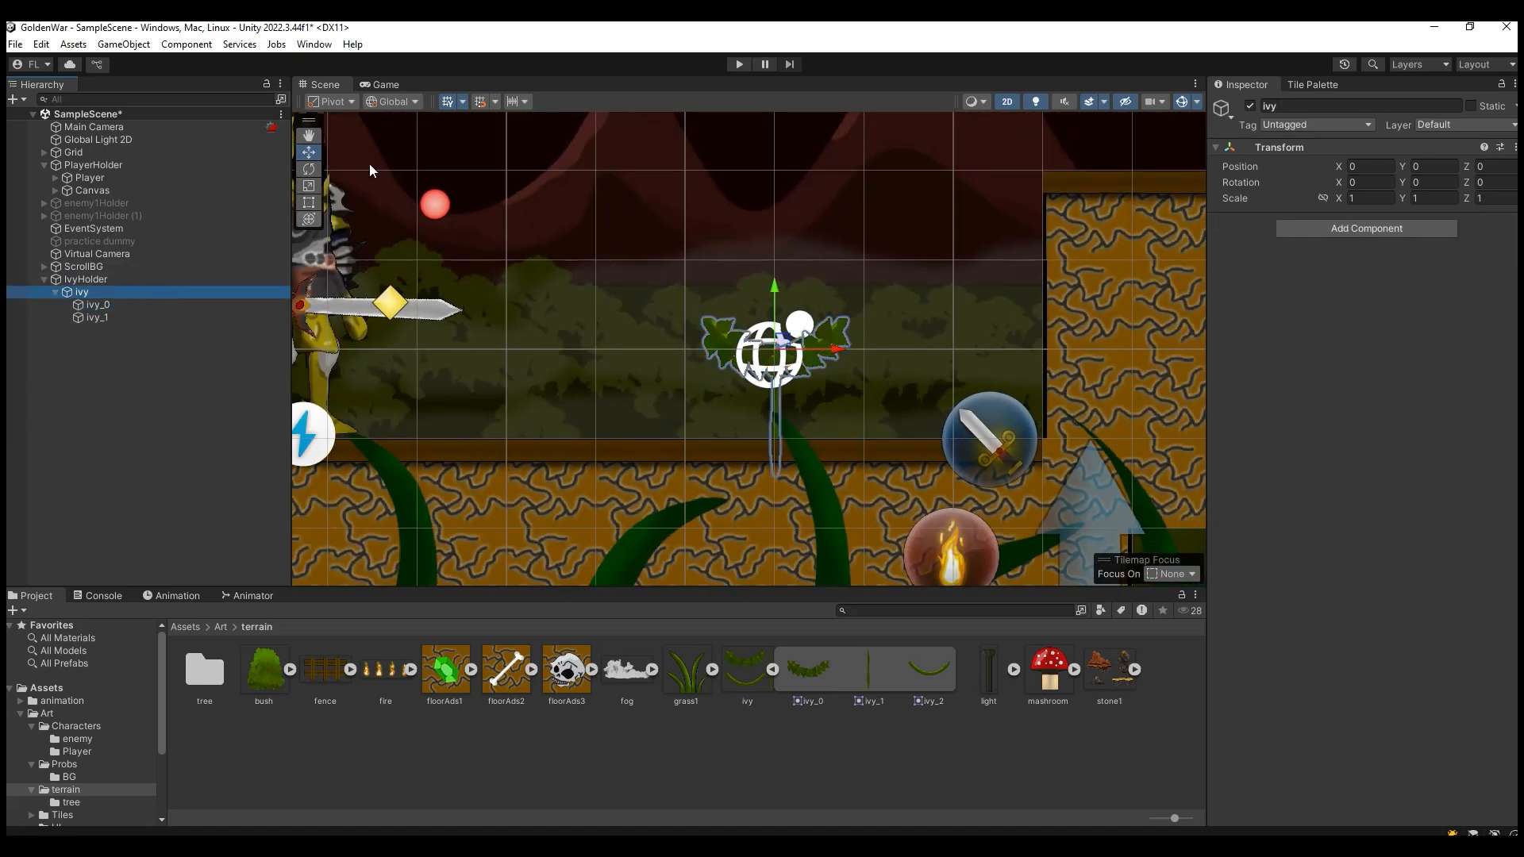
pyautogui.click(121, 281)
pyautogui.click(117, 291)
pyautogui.click(114, 299)
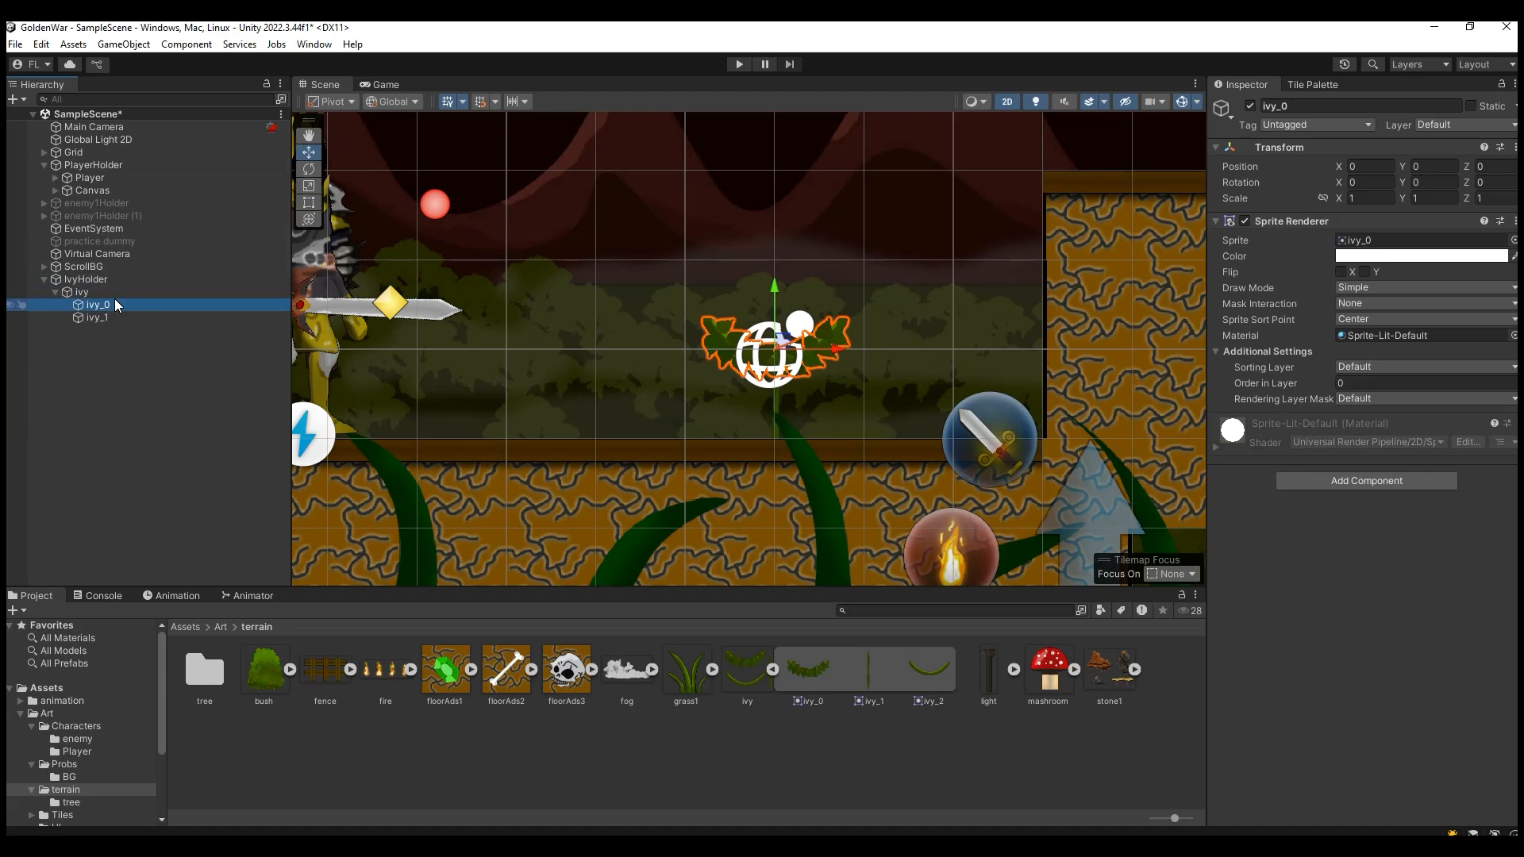
pyautogui.click(117, 316)
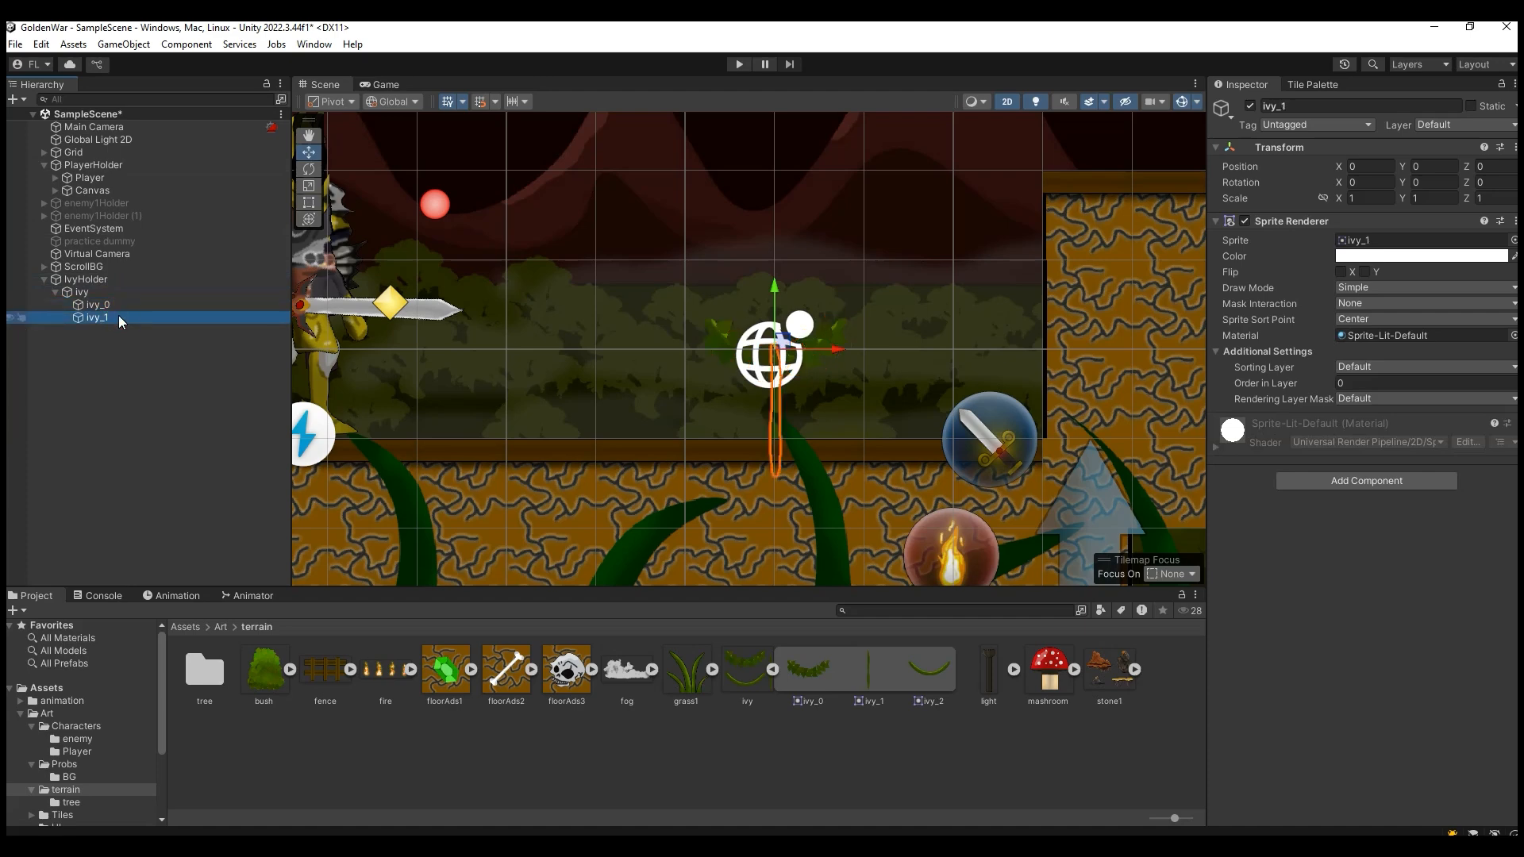
pyautogui.moveTo(830, 348); pyautogui.dragTo(908, 349)
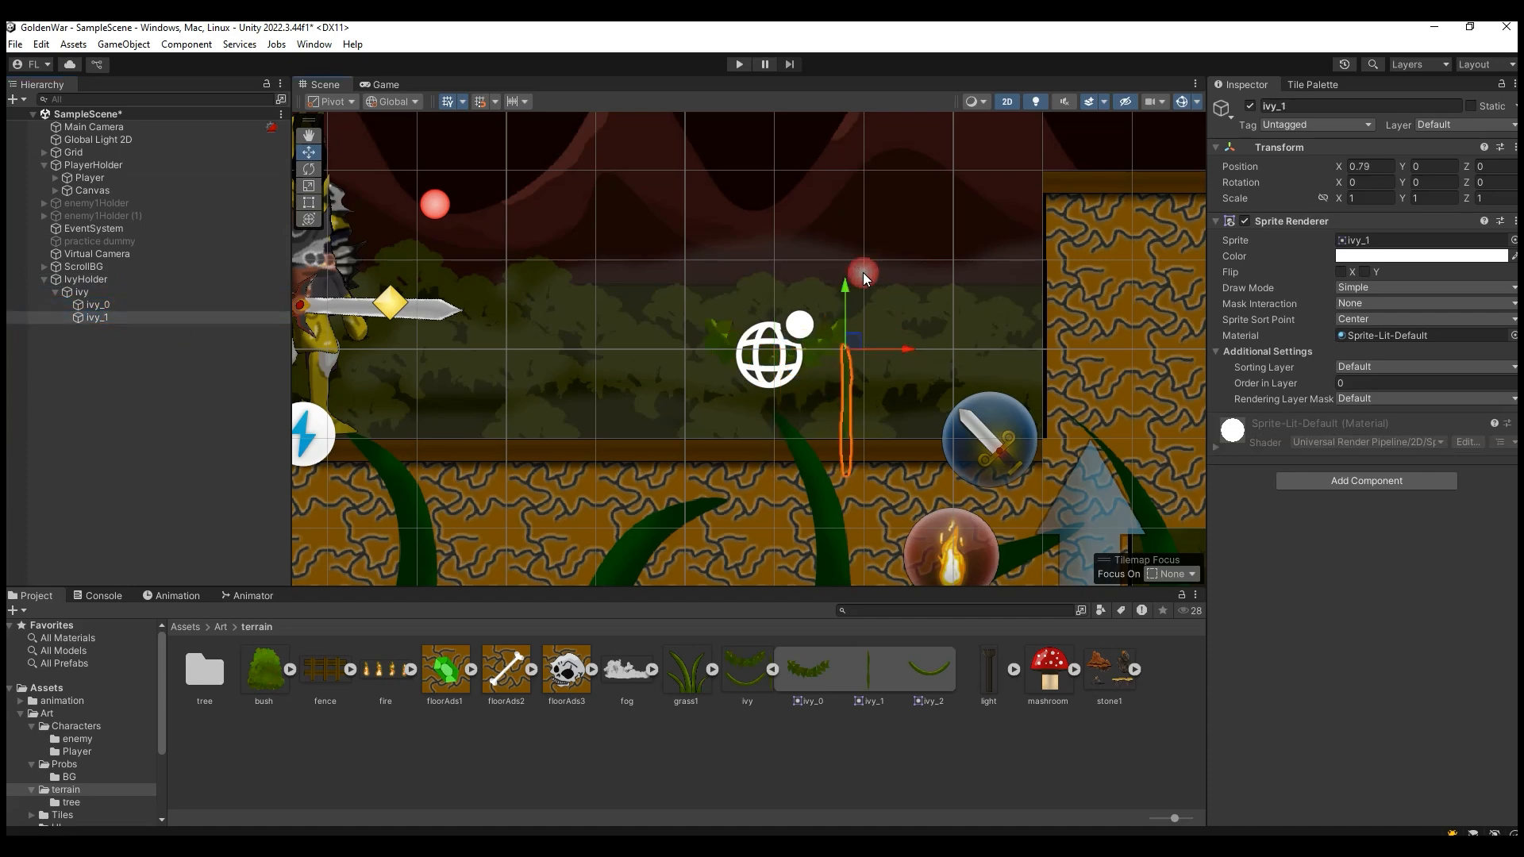
pyautogui.moveTo(846, 283)
pyautogui.mouseDown()
pyautogui.moveTo(850, 257)
pyautogui.moveTo(836, 289)
pyautogui.mouseUp()
pyautogui.scroll(6, 913, 381)
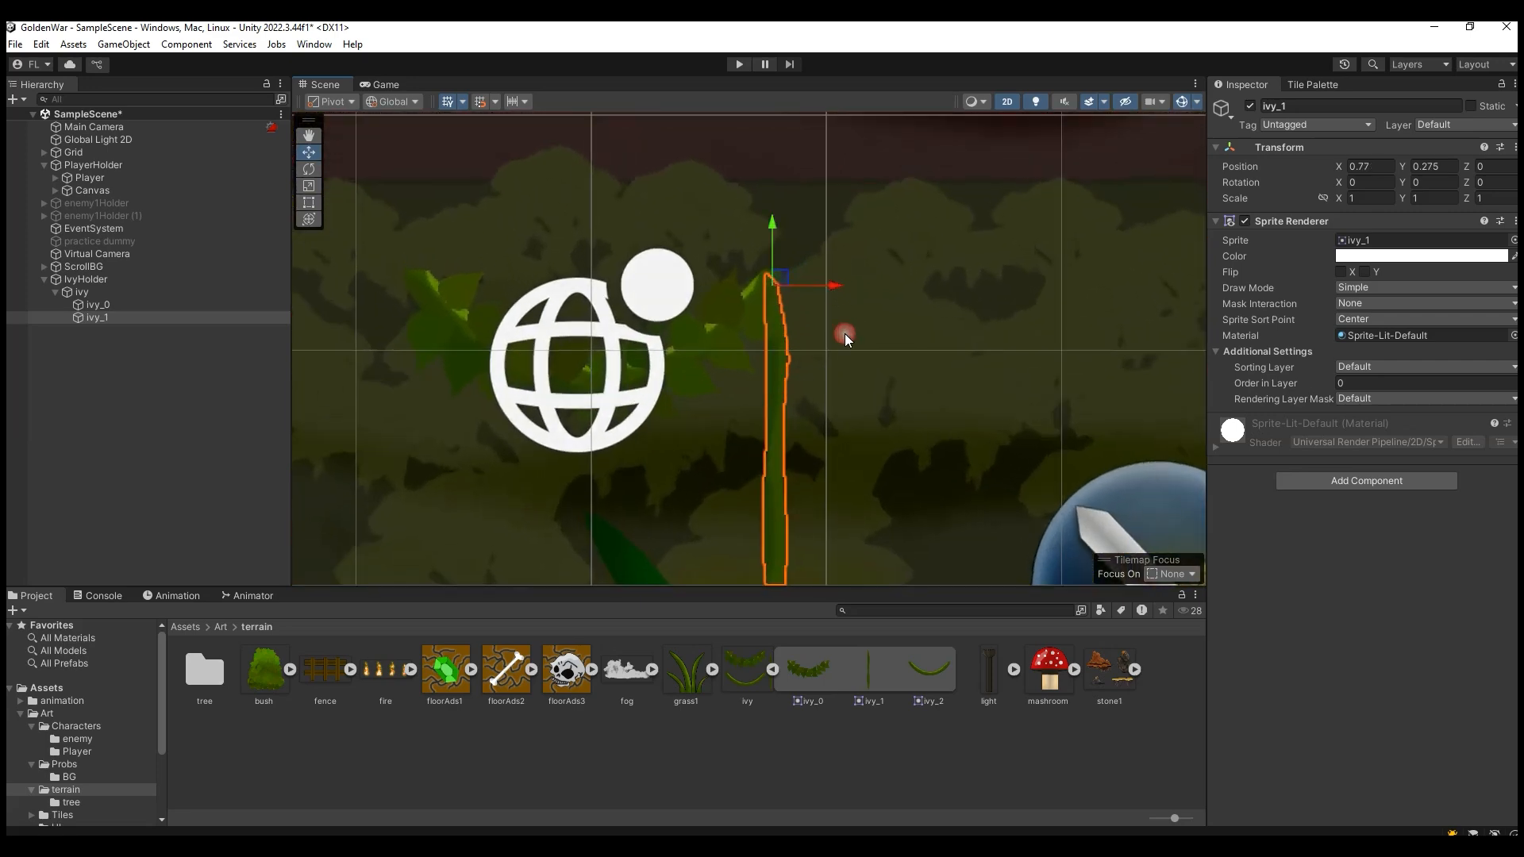
pyautogui.scroll(-4, 837, 333)
pyautogui.scroll(-3, 829, 328)
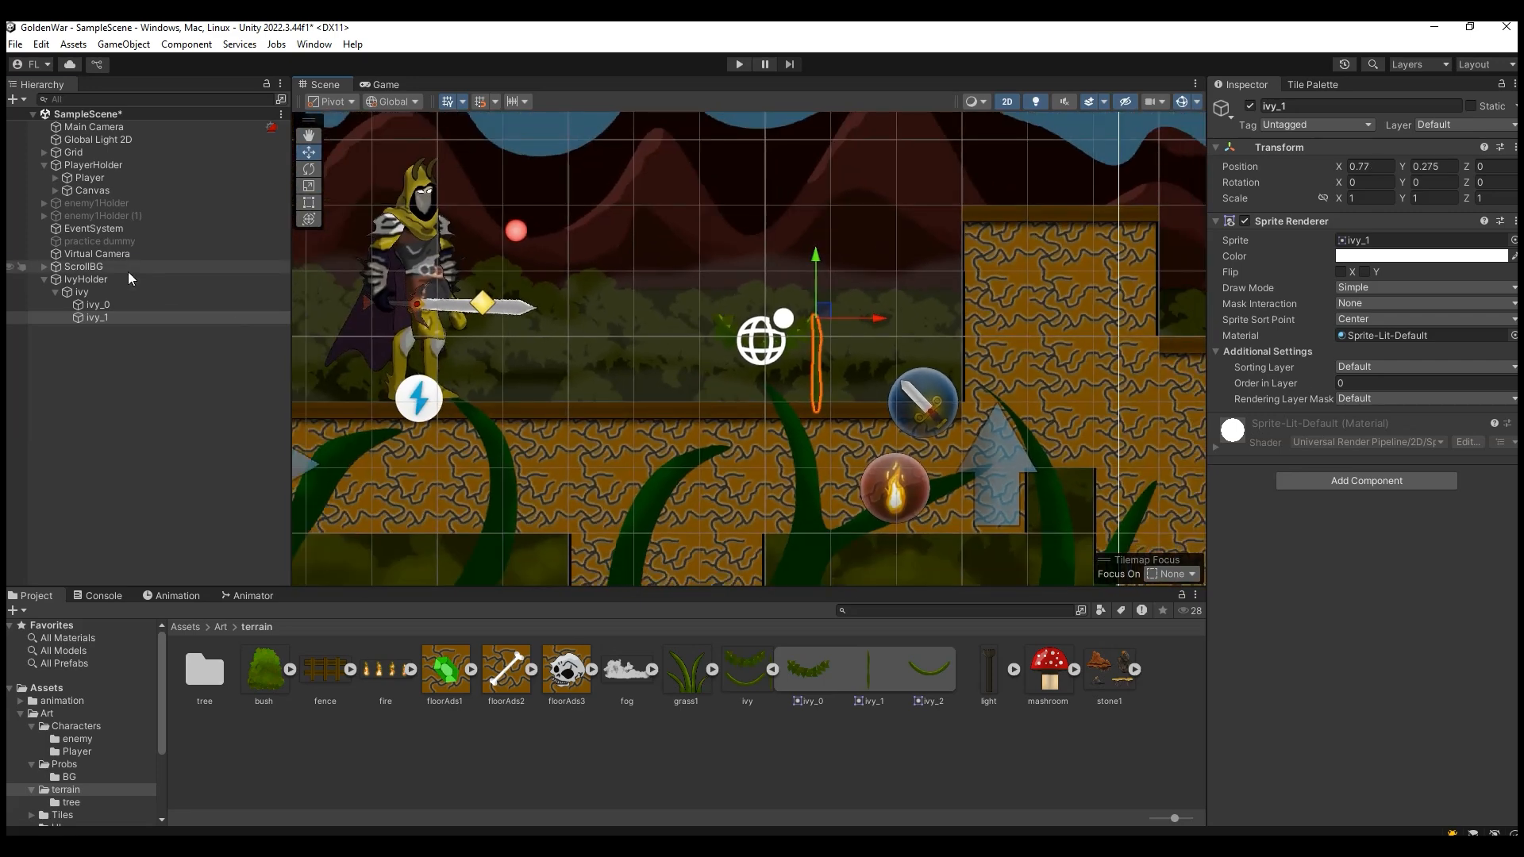
# Move IvyHolder horizontally onto the raised stone terrain block, to about X 4.42.
pyautogui.click(127, 268)
pyautogui.click(125, 279)
pyautogui.moveTo(822, 338); pyautogui.dragTo(1113, 337)
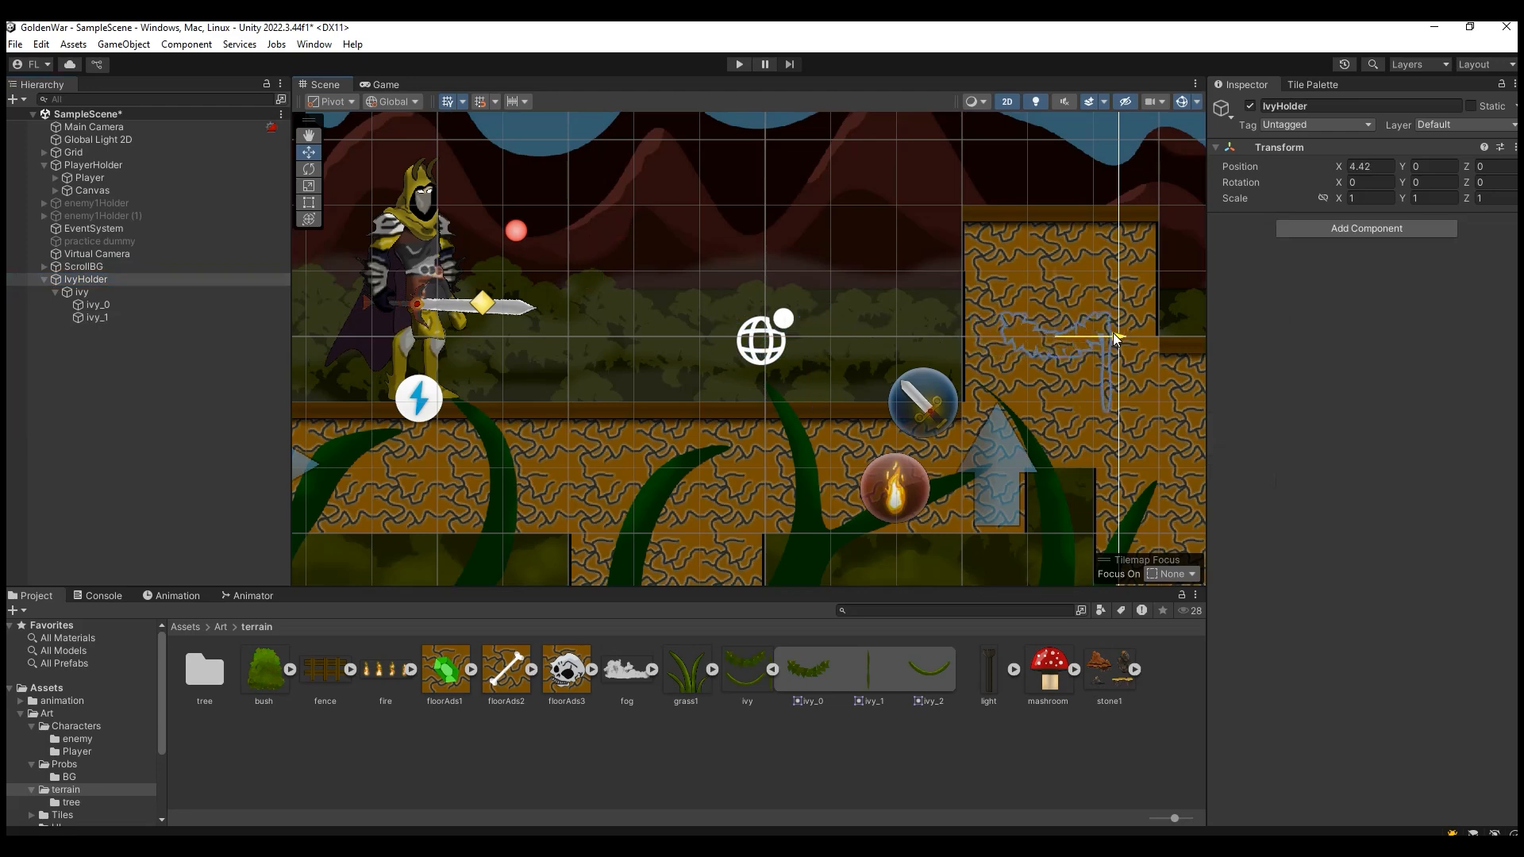
# Open the sorting layer settings from ivy_0's Sprite Renderer and review the existing sorting and user layers.
pyautogui.click(245, 342)
pyautogui.click(261, 305)
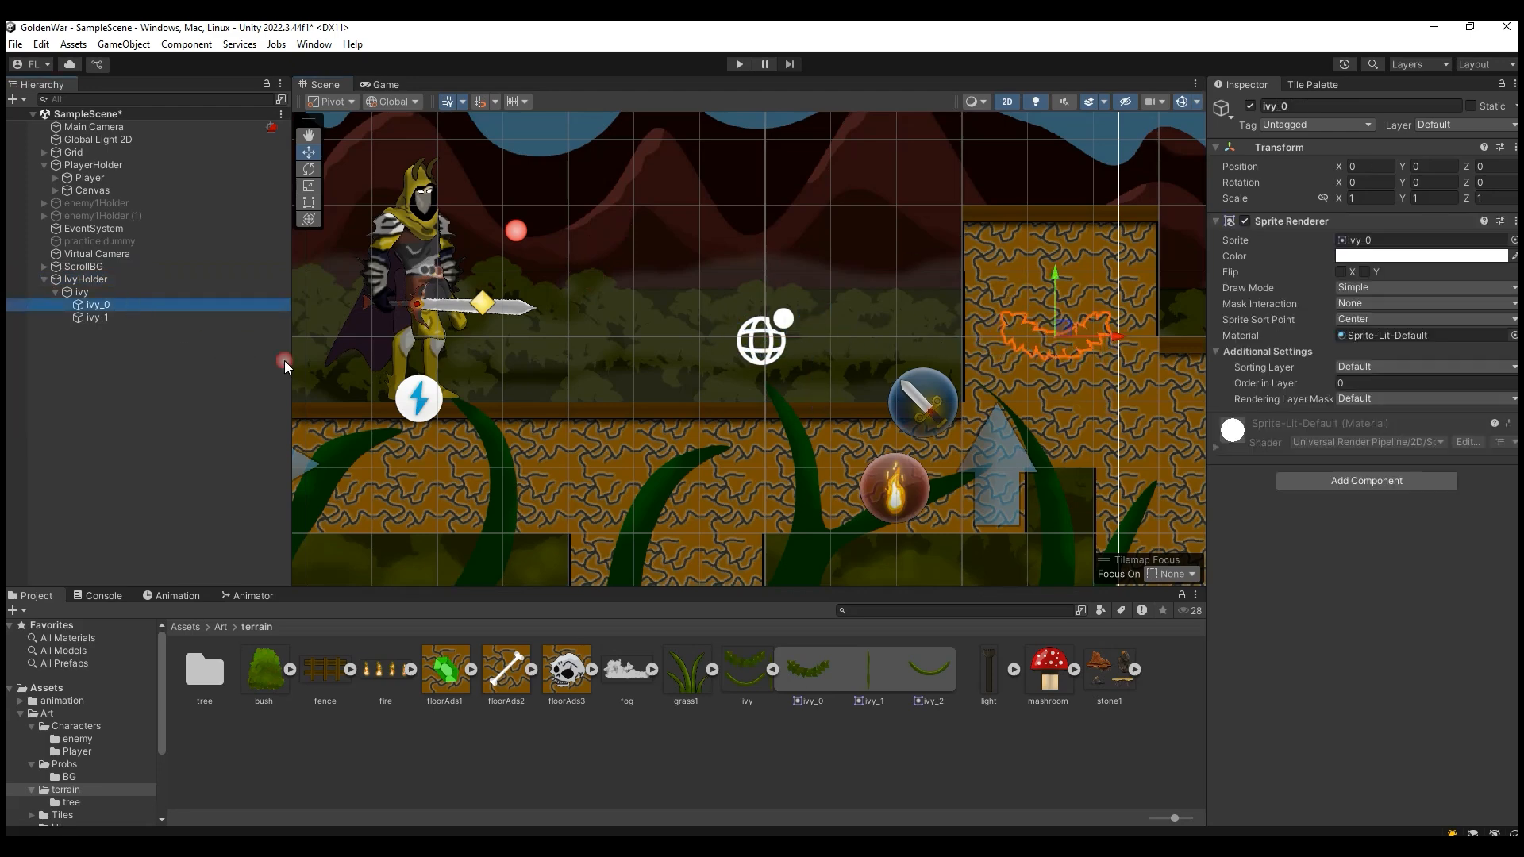
pyautogui.click(1377, 367)
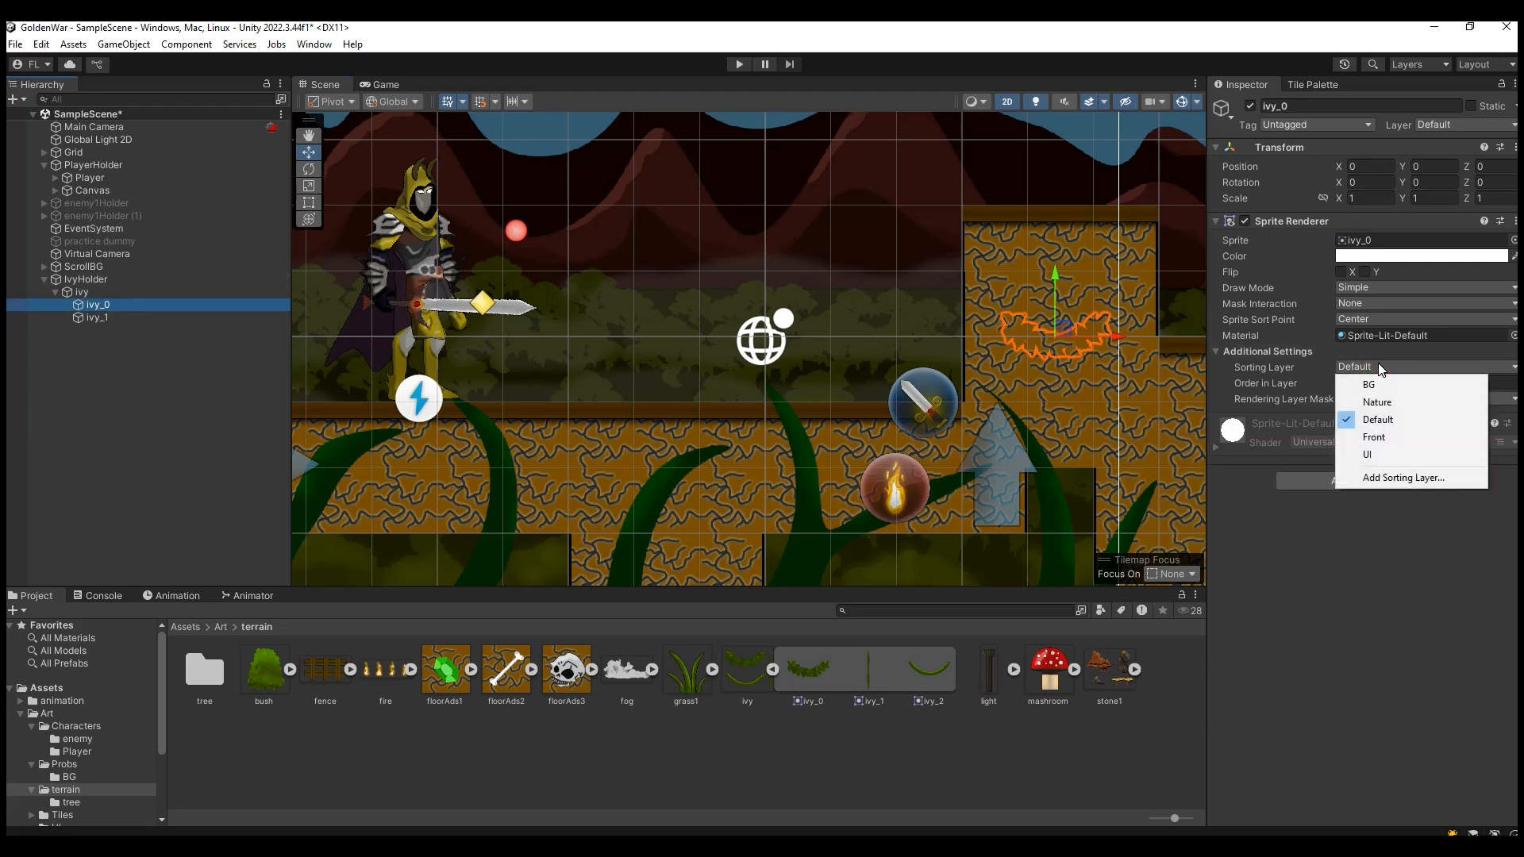
pyautogui.click(1413, 478)
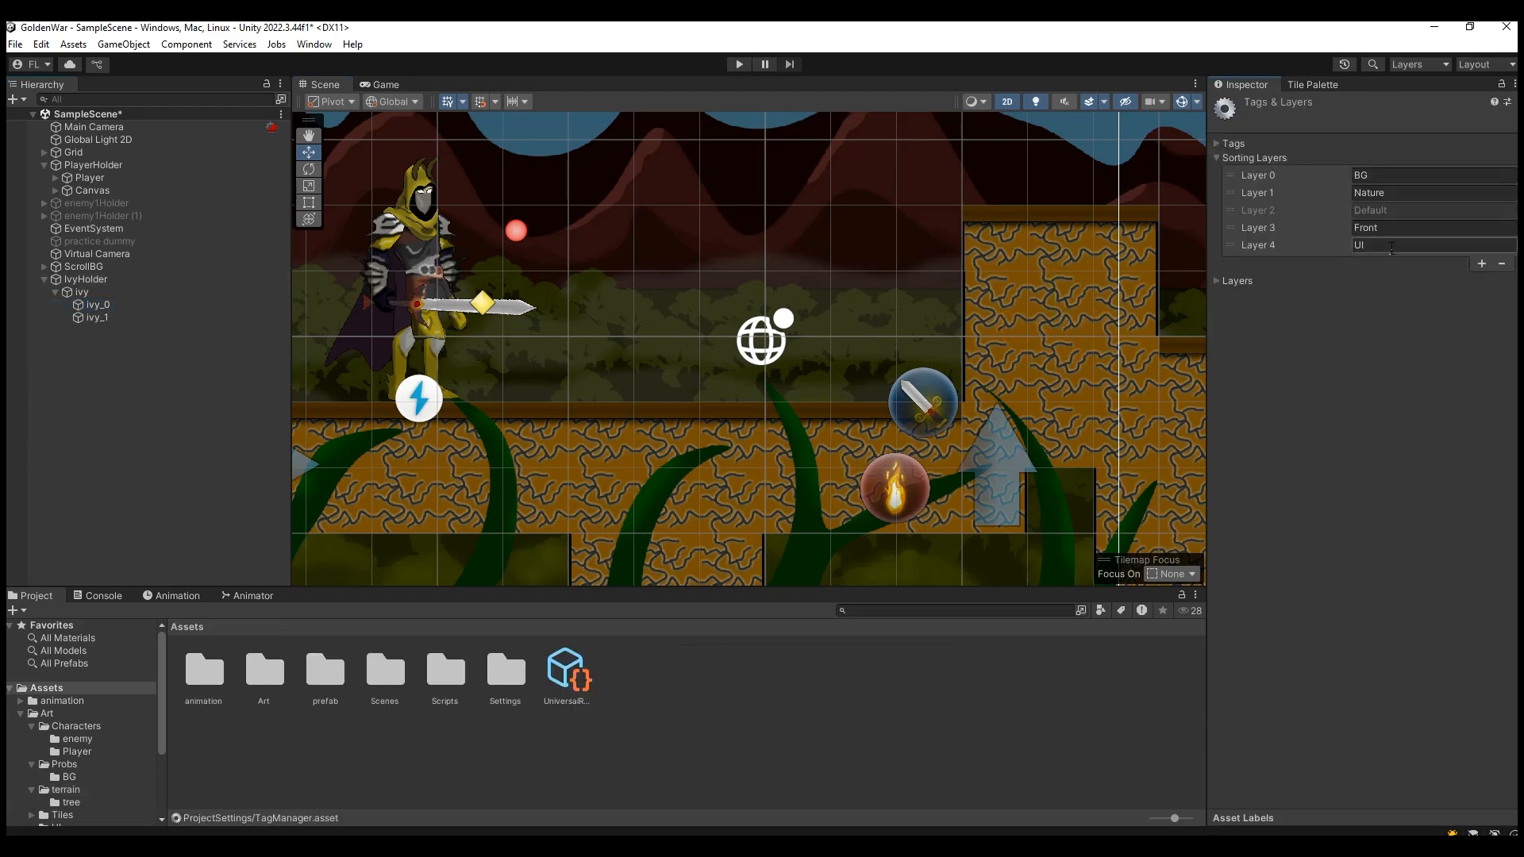
pyautogui.click(1398, 228)
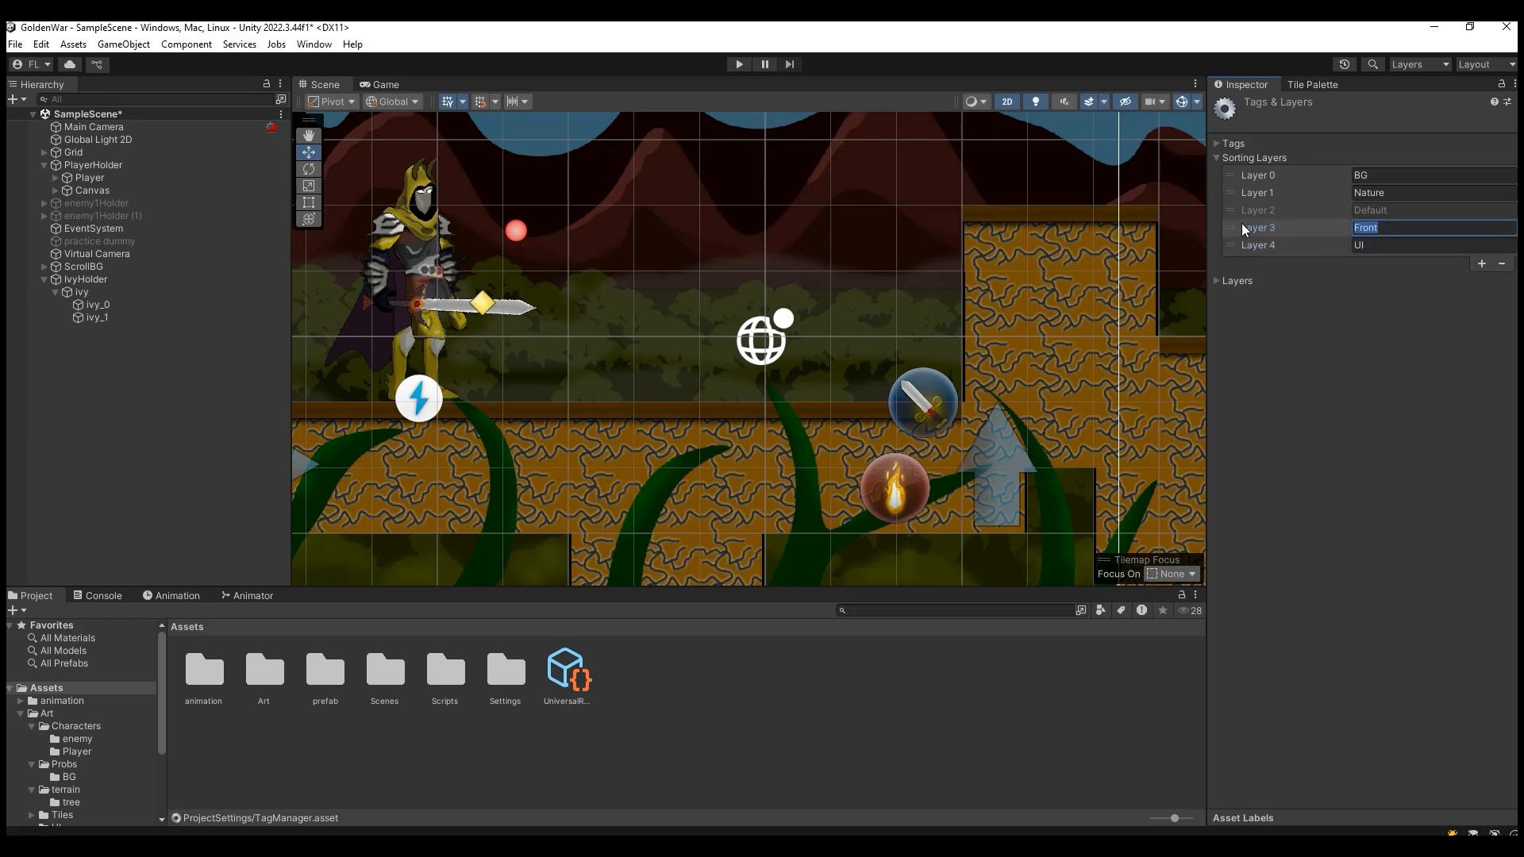
pyautogui.scroll(-2, 619, 445)
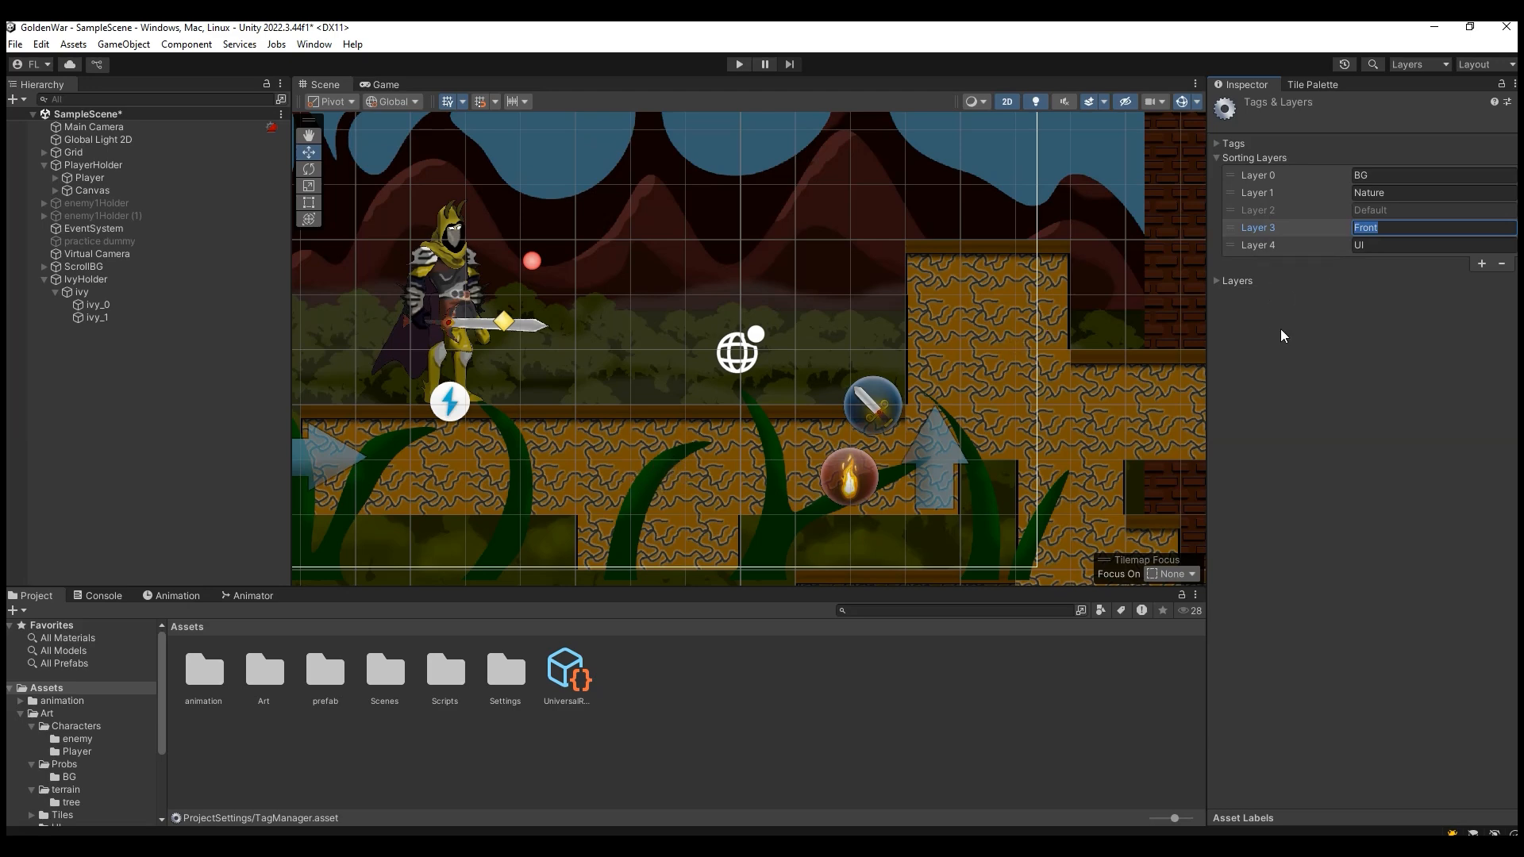
pyautogui.click(1421, 278)
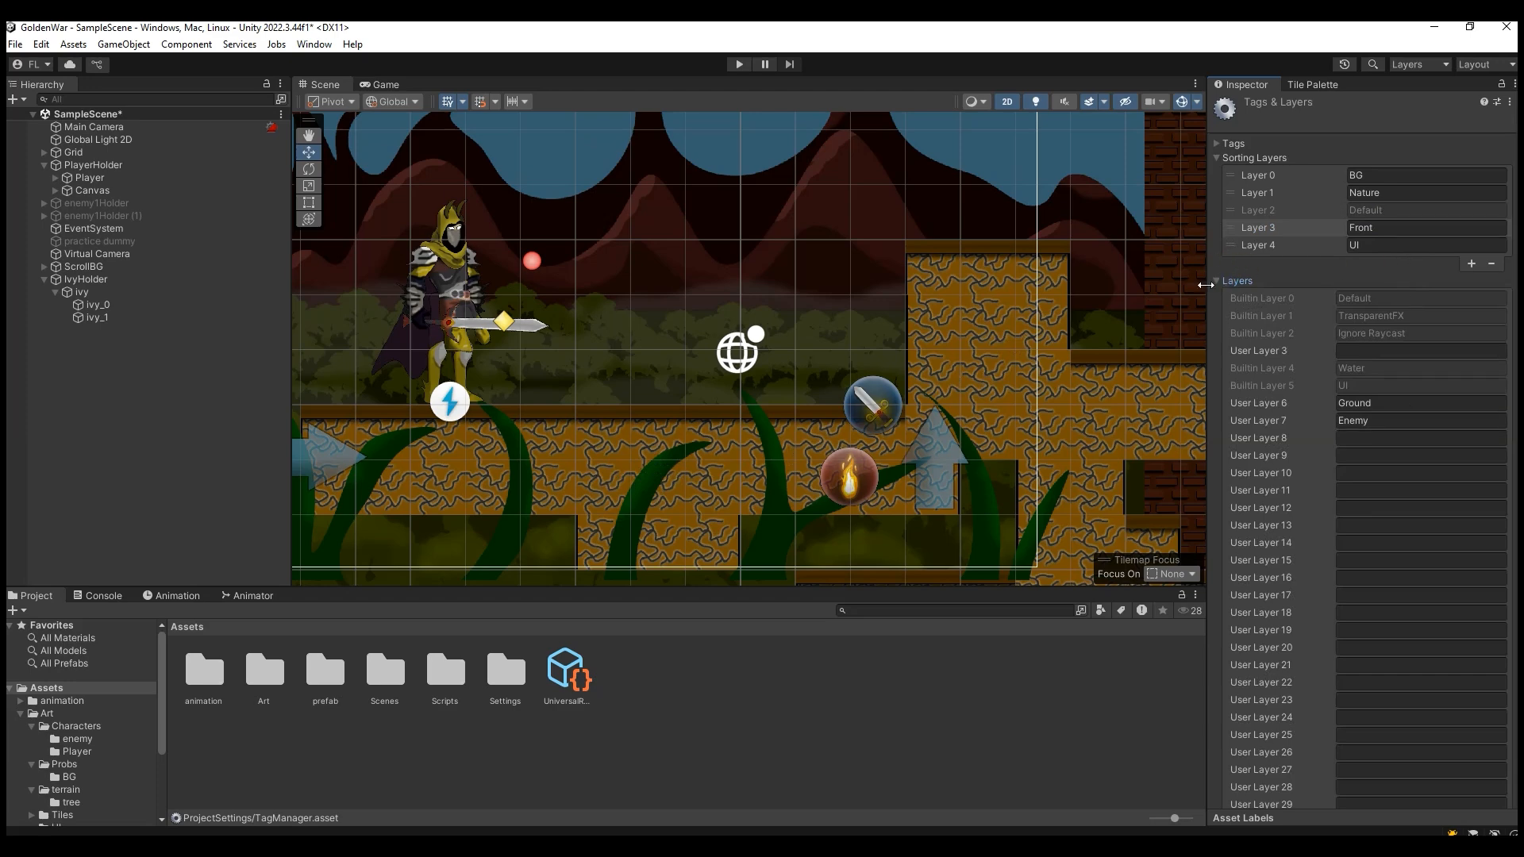
pyautogui.click(1219, 282)
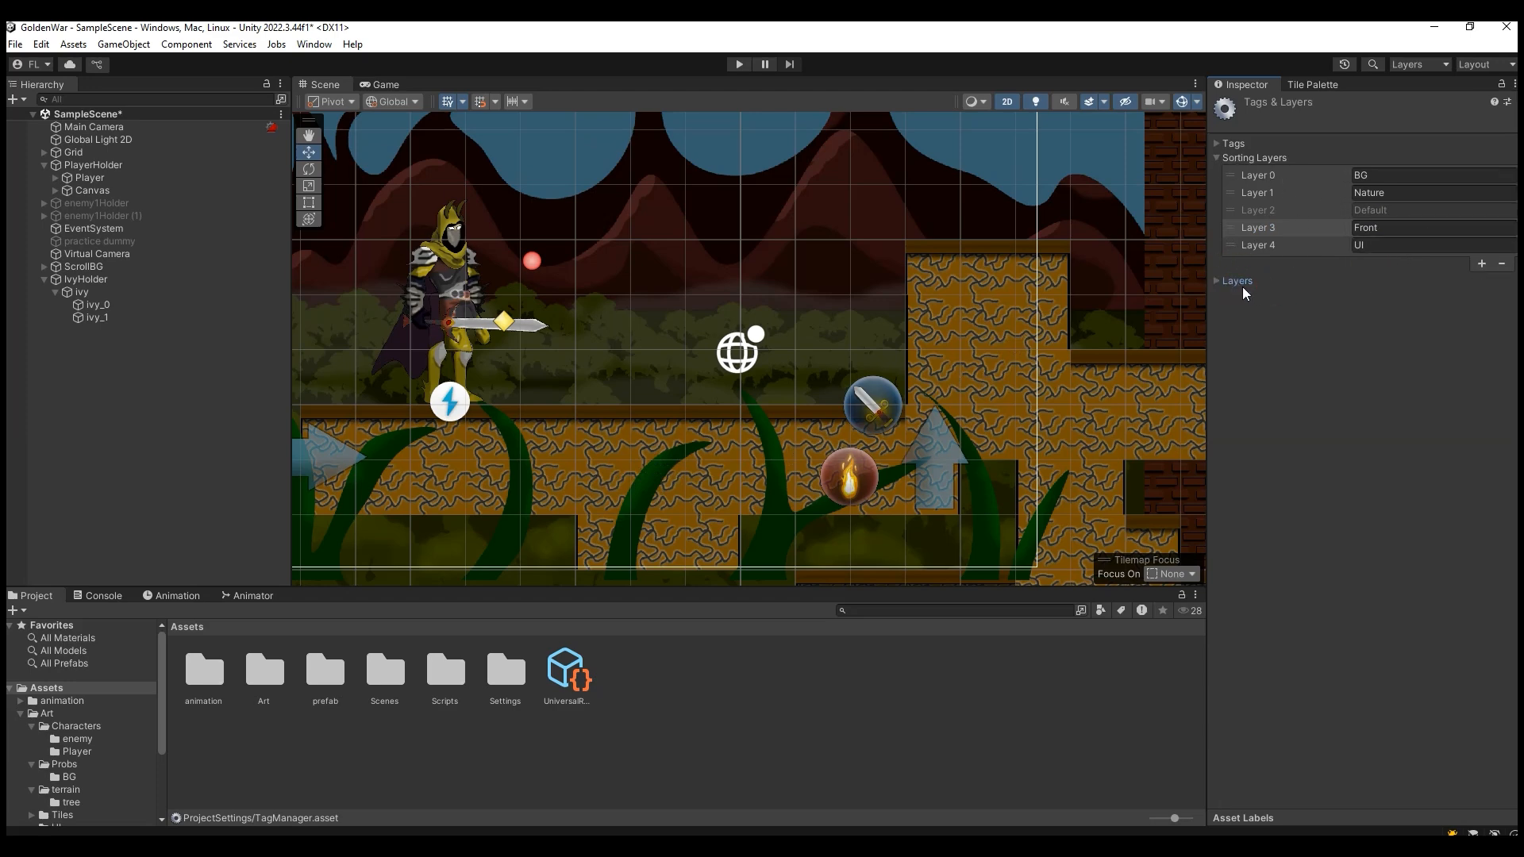
# Add a sorting layer named FrontNature and place it between Default and Front.
pyautogui.click(1477, 264)
pyautogui.click(1405, 263)
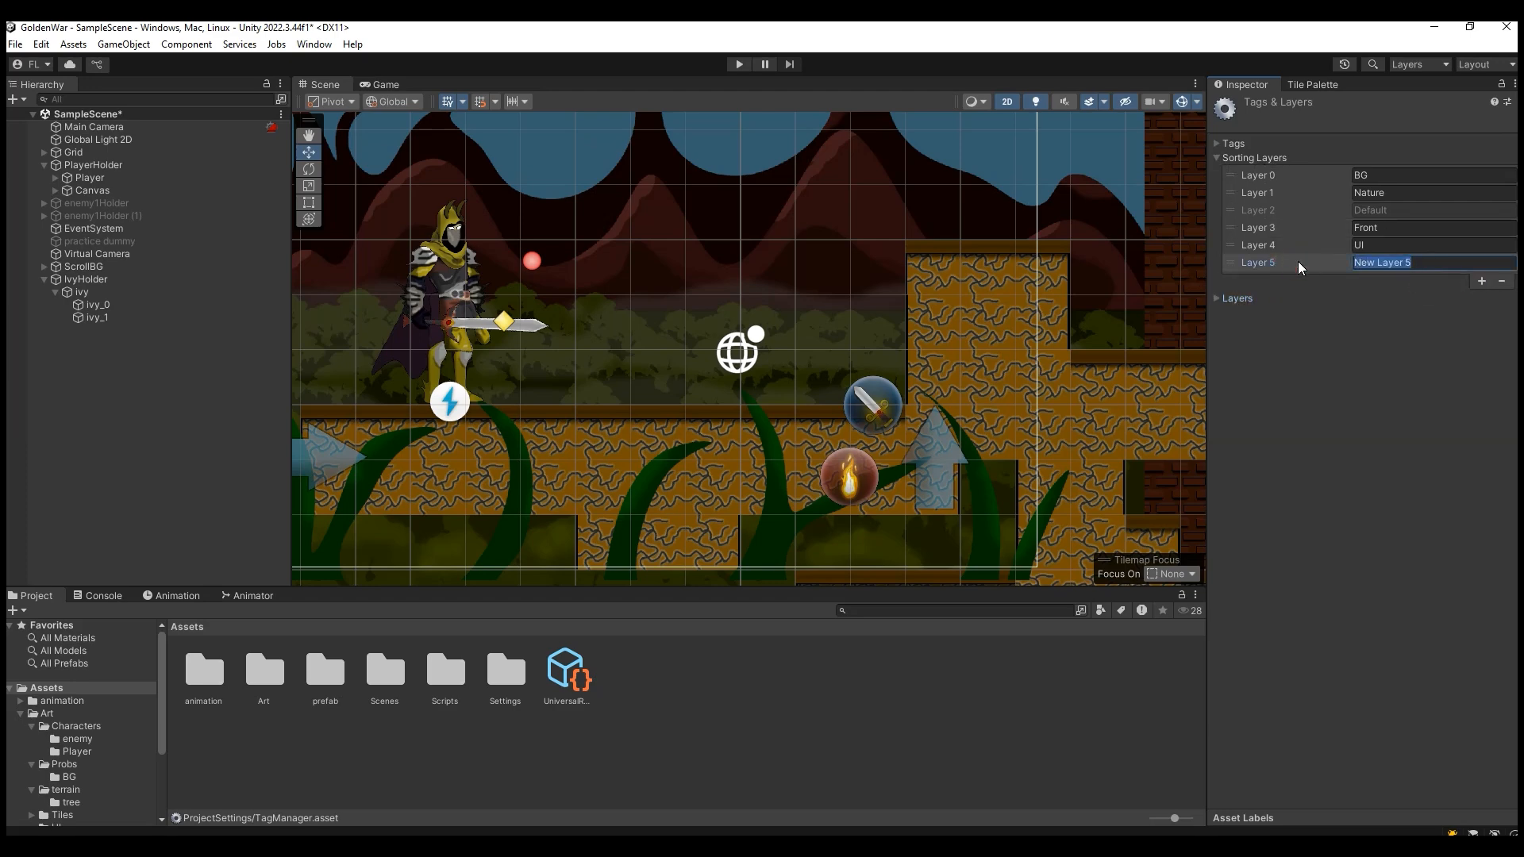
pyautogui.write('FrontNatu')
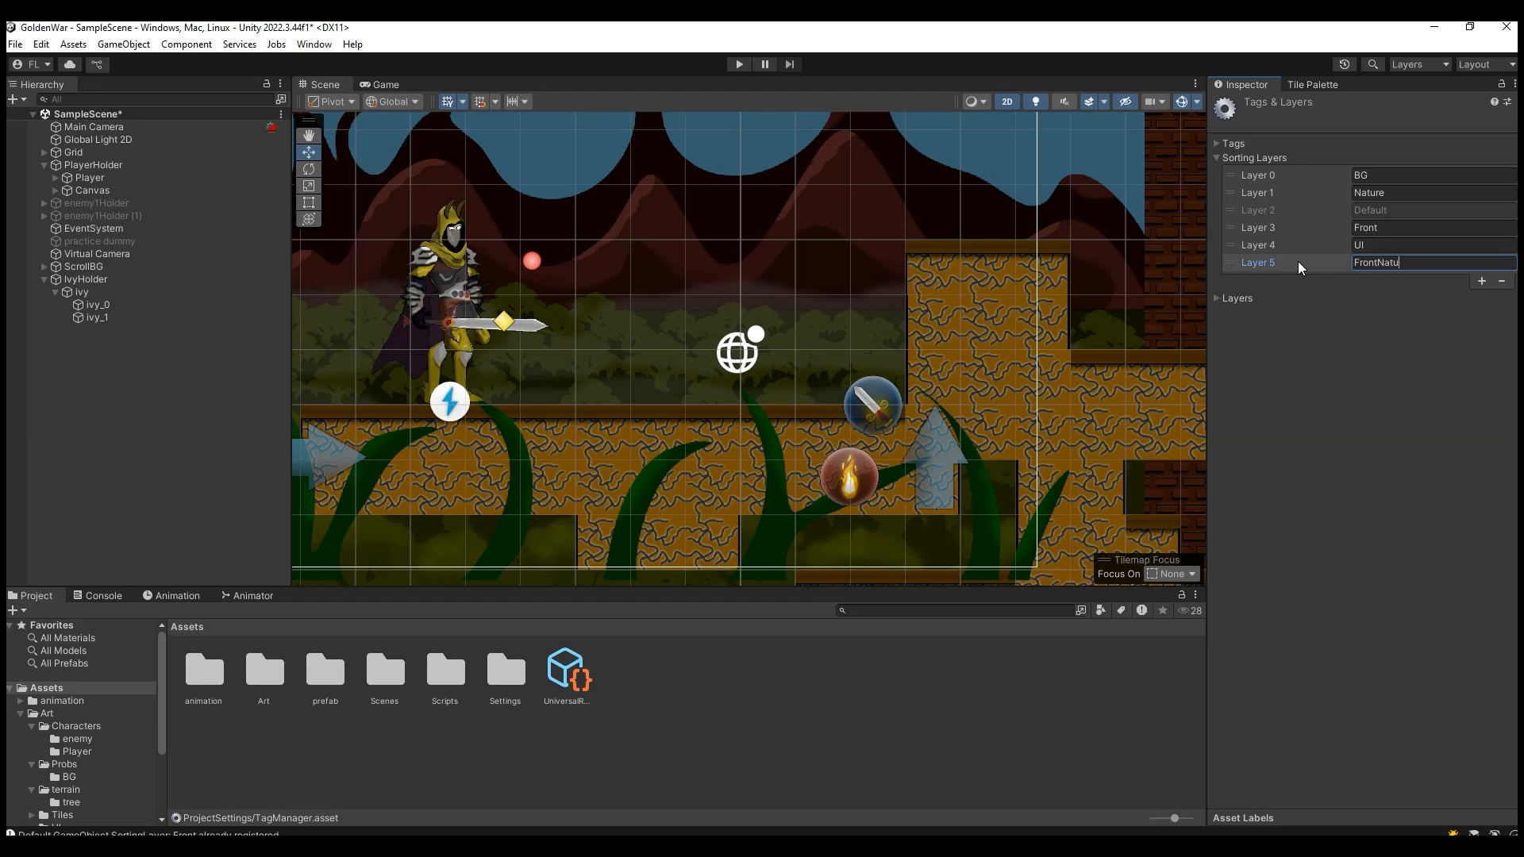
pyautogui.moveTo(1270, 266); pyautogui.dragTo(1270, 228)
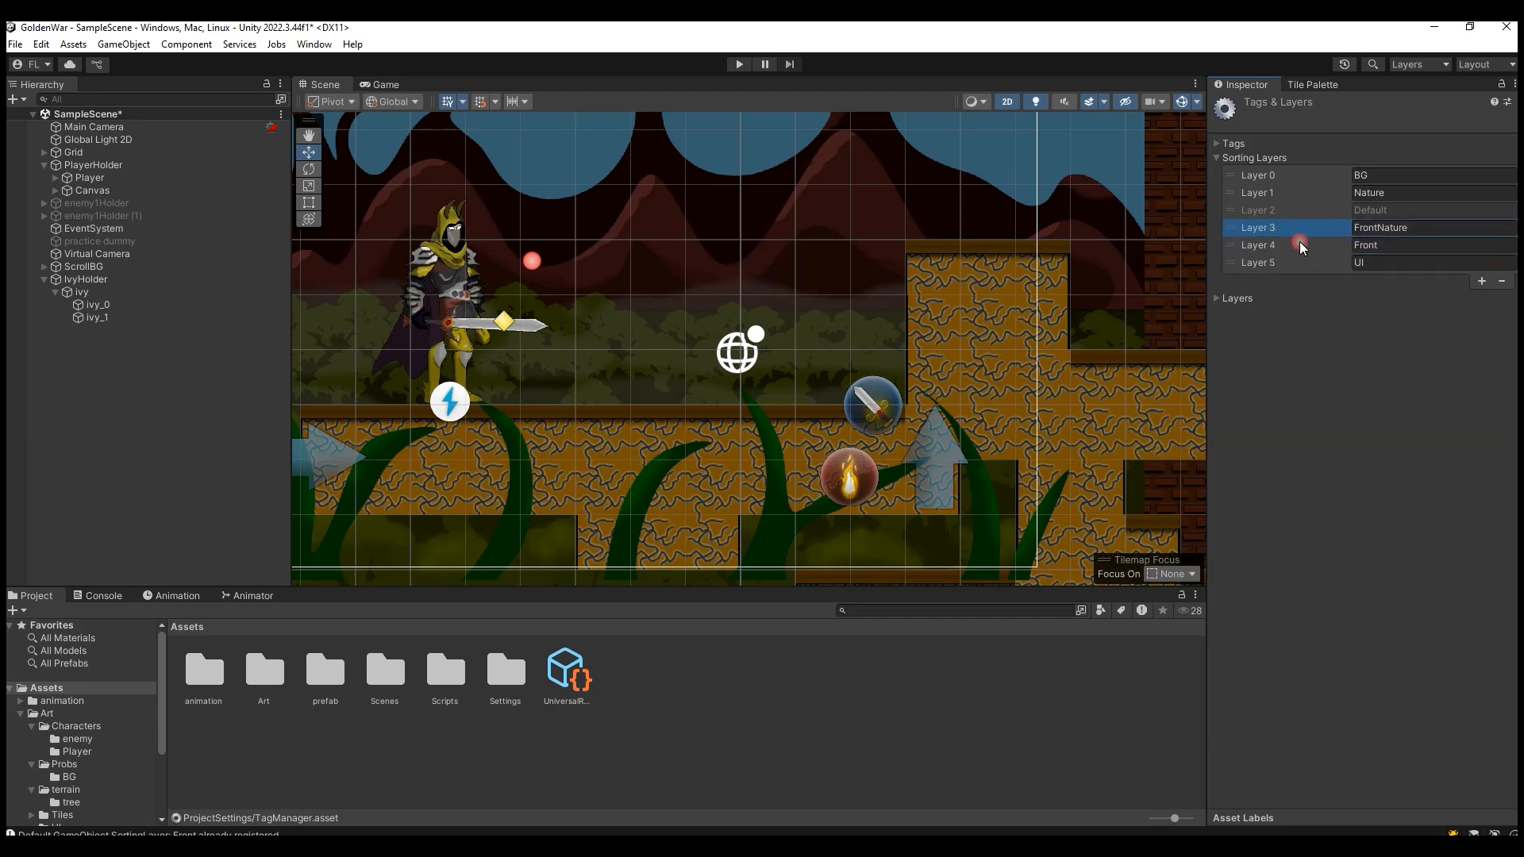
# Assign both ivy_0 and ivy_1 to the FrontNature sorting layer.
pyautogui.click(103, 305)
pyautogui.keyDown('shift'); pyautogui.click(183, 317); pyautogui.keyUp('shift')
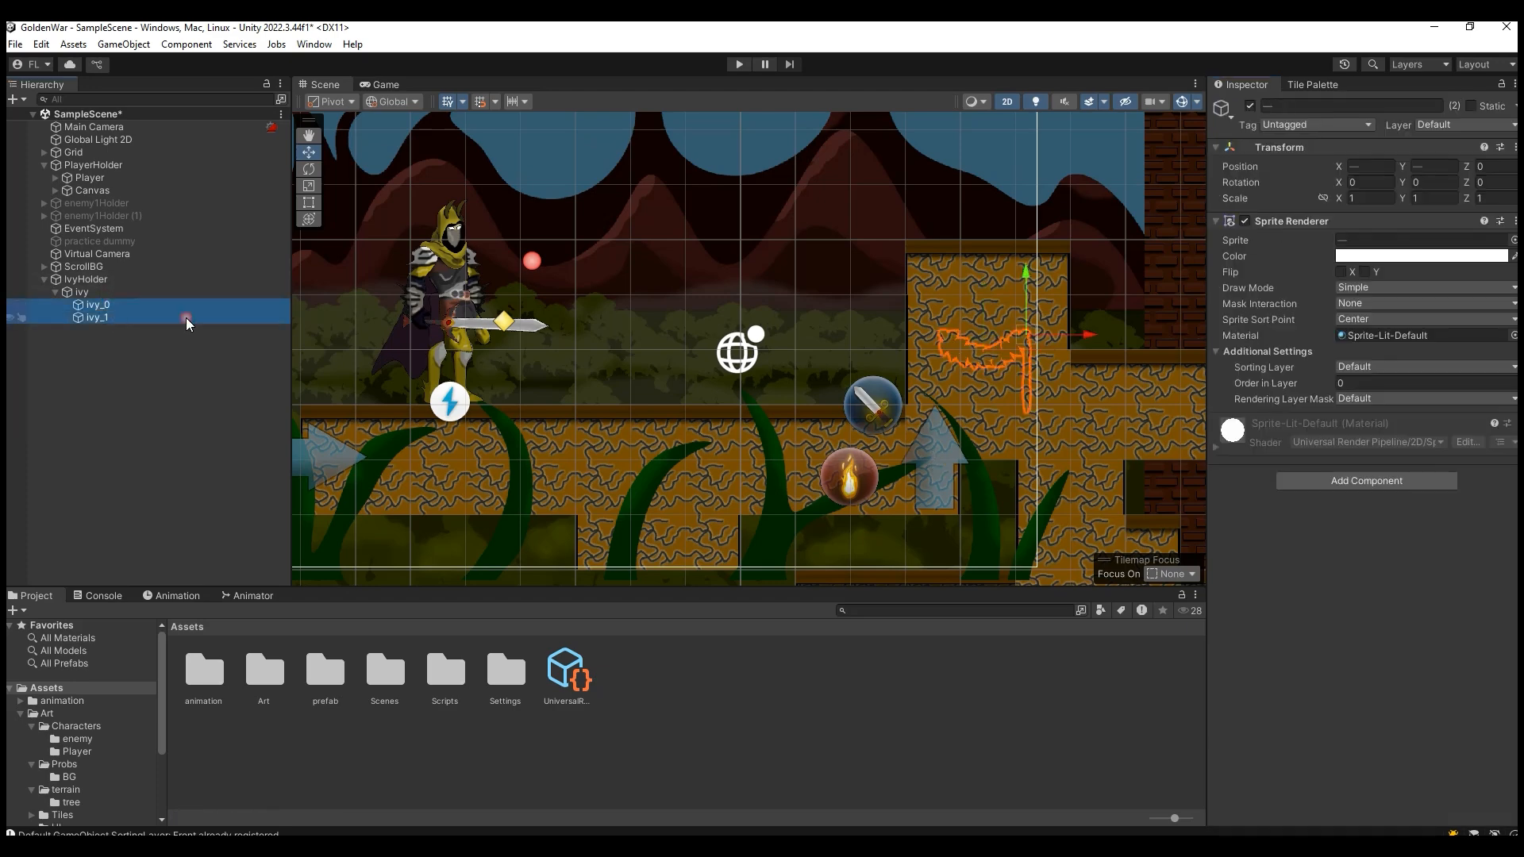
pyautogui.click(1397, 366)
pyautogui.click(1408, 439)
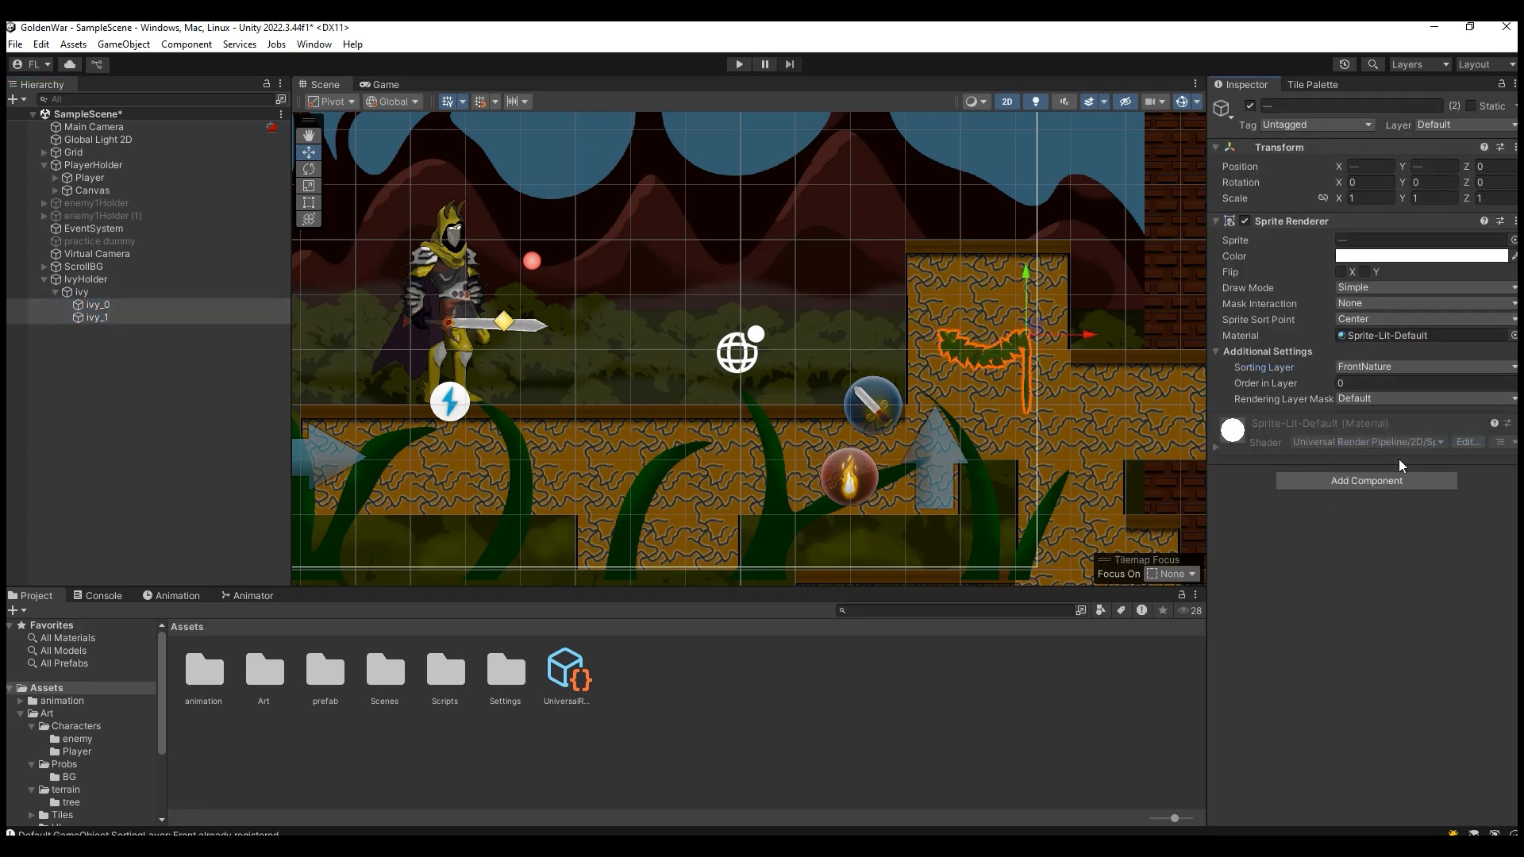
# Move both ivy sprites up and slightly left to just below the raised block's top edge, and check them in the Game view.
pyautogui.moveTo(1032, 285); pyautogui.dragTo(1038, 210)
pyautogui.moveTo(1077, 266); pyautogui.dragTo(1055, 265)
pyautogui.click(383, 84)
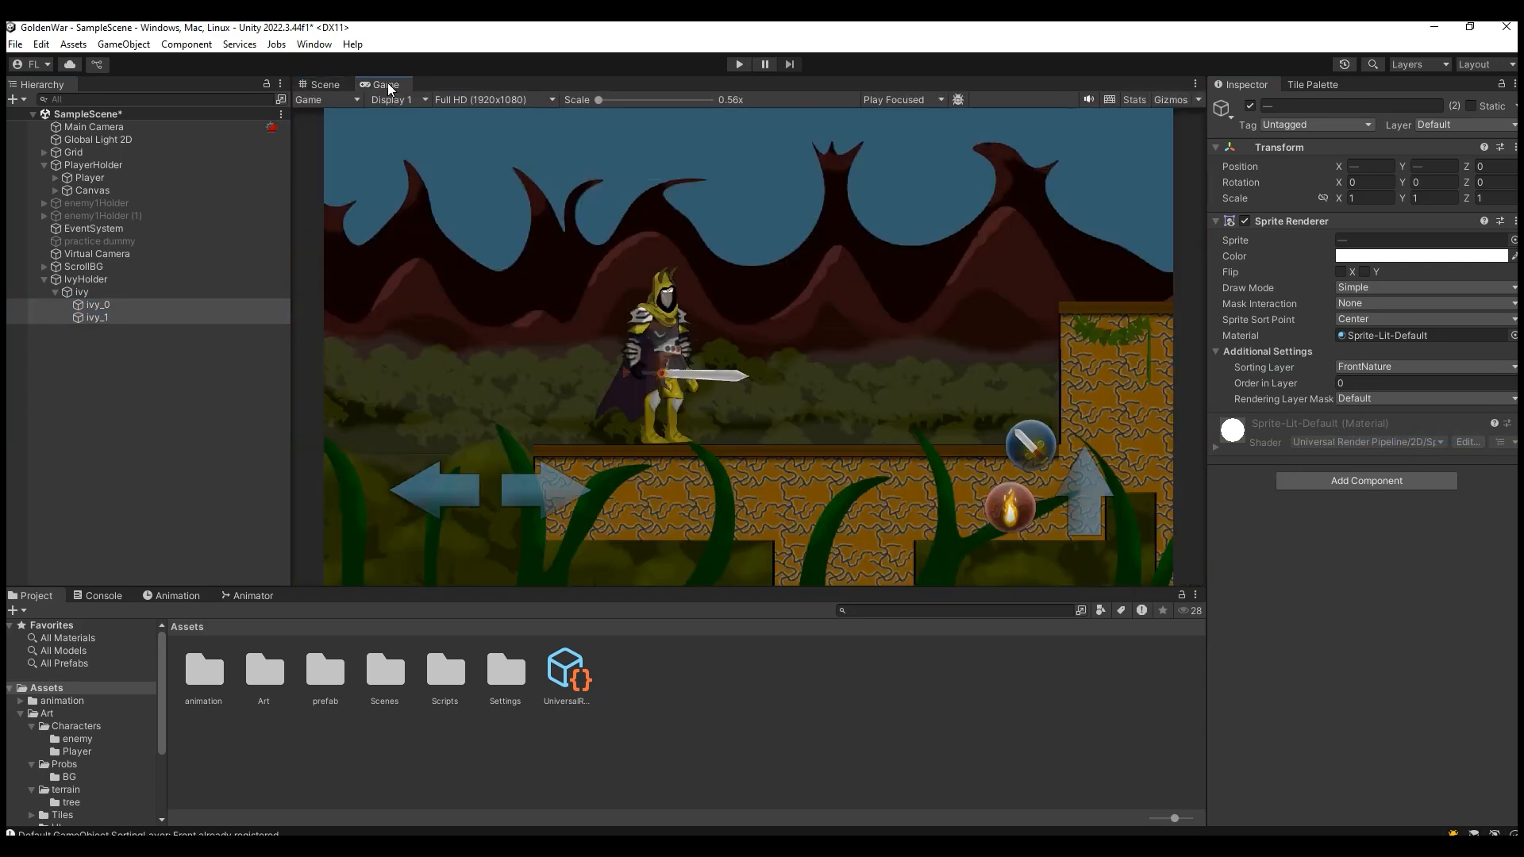
pyautogui.click(327, 85)
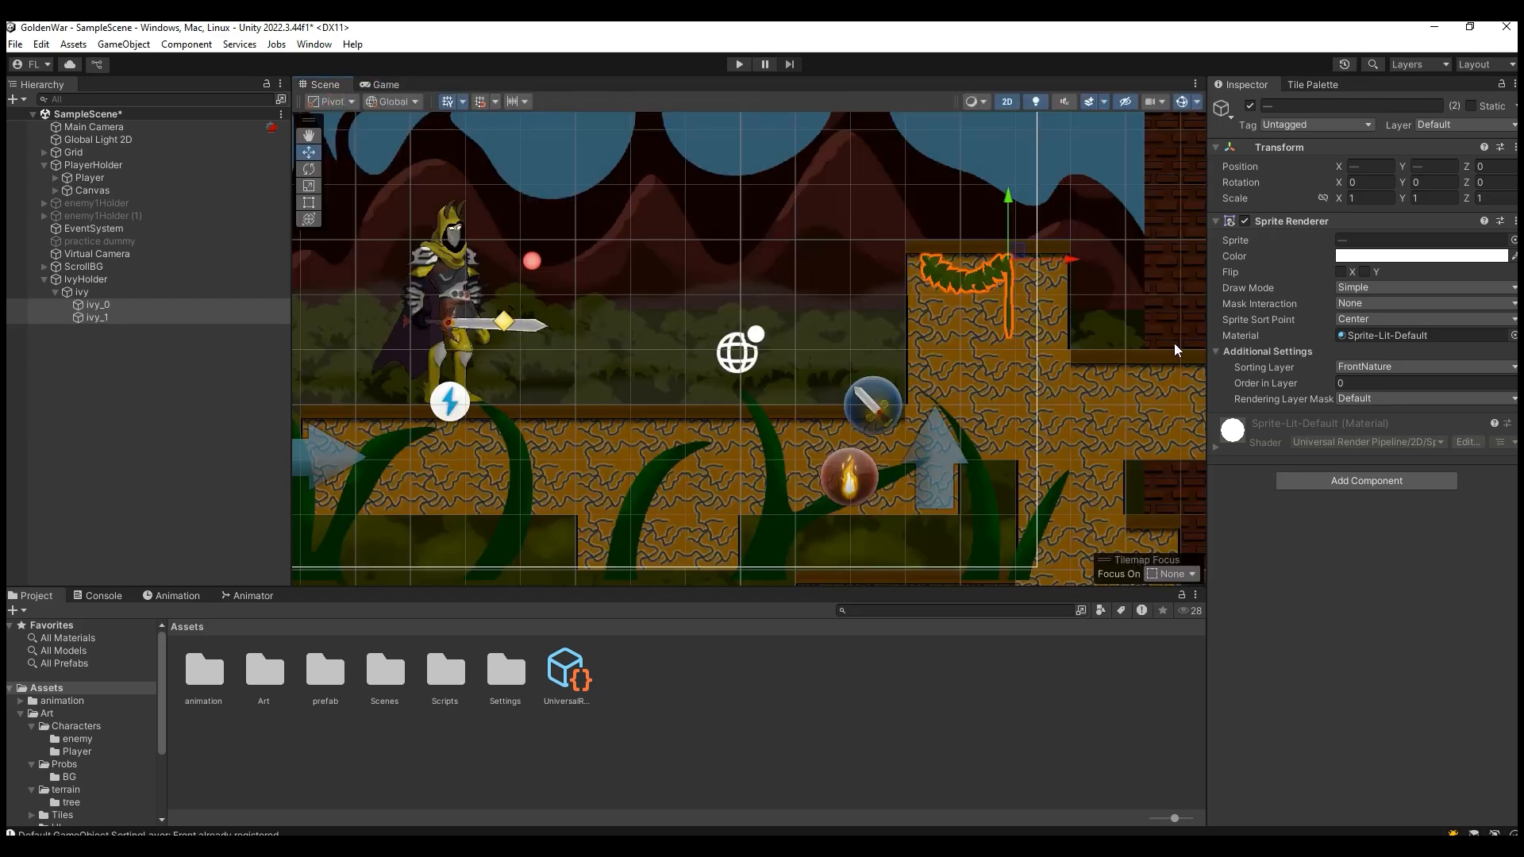
# Try to scale both ivy sprites up uniformly to about 1.16.
pyautogui.click(309, 185)
pyautogui.scroll(5, 1032, 248)
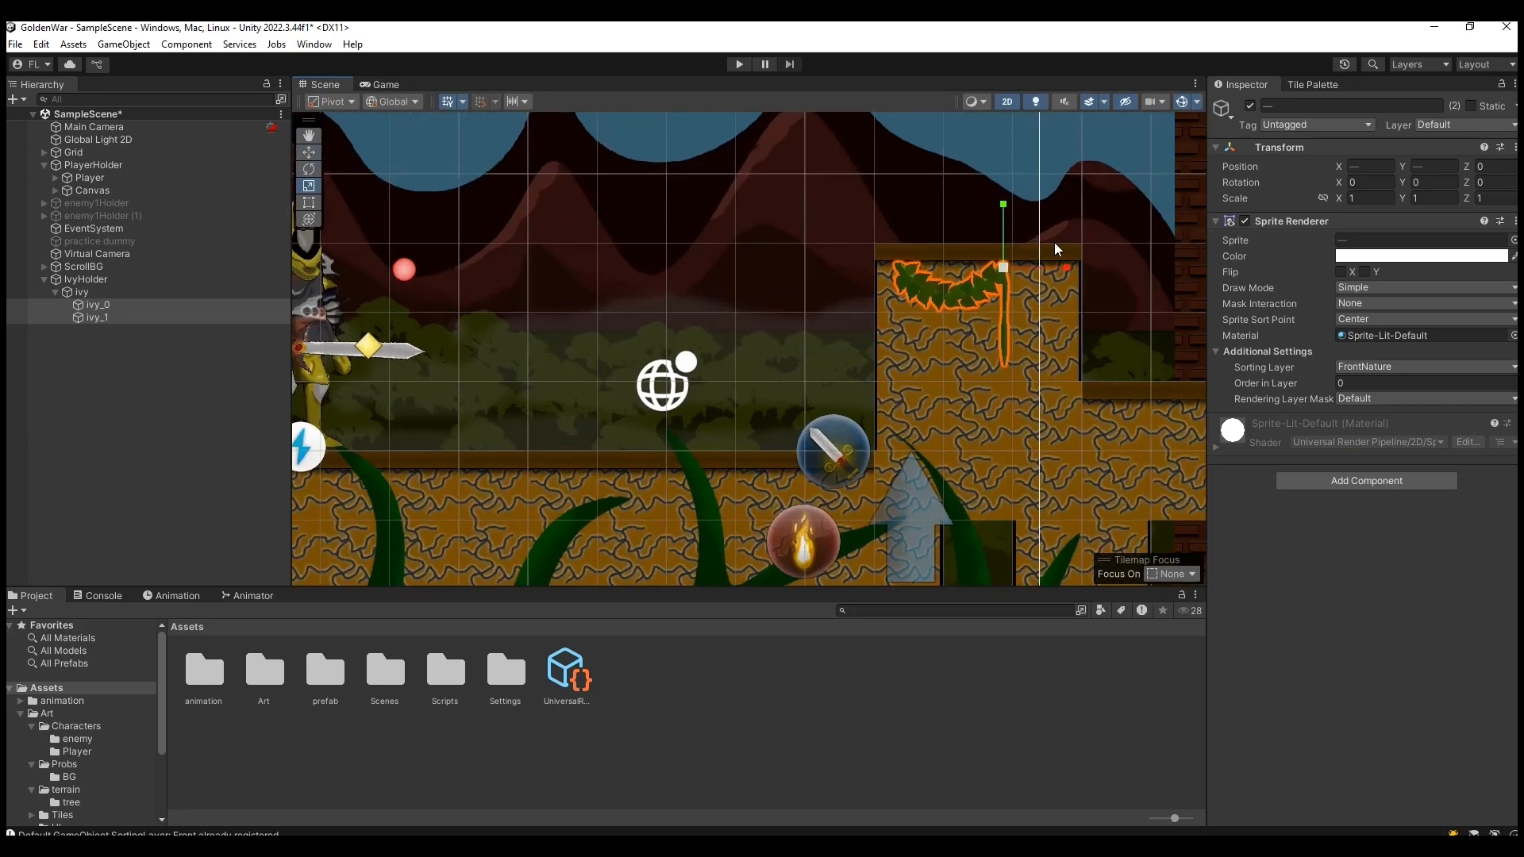
pyautogui.moveTo(978, 272); pyautogui.dragTo(994, 278)
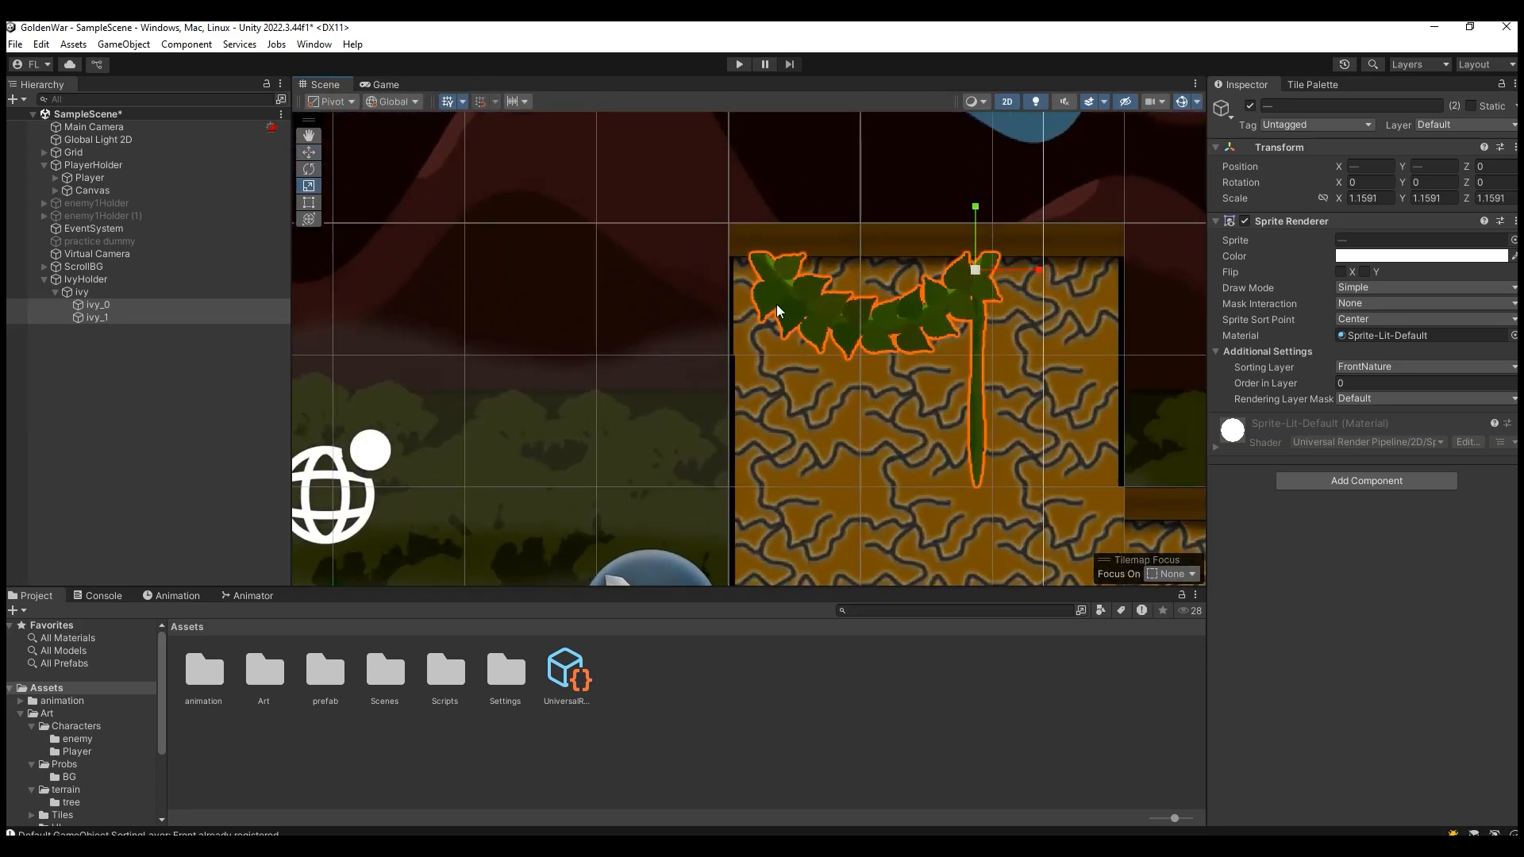
# Scale the whole IvyHolder up uniformly to about 1.3.
pyautogui.click(154, 280)
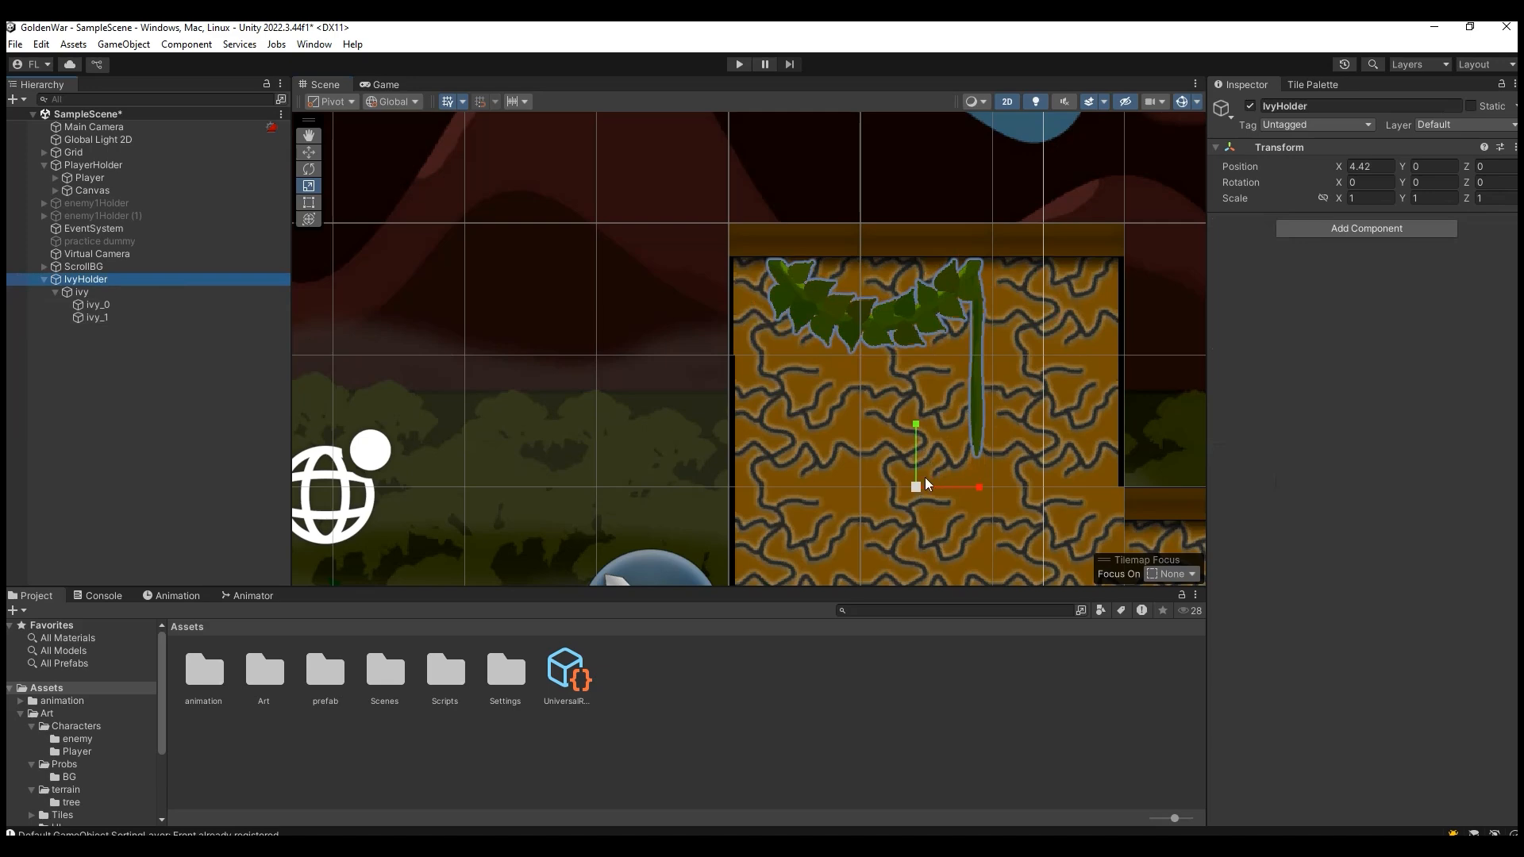
pyautogui.moveTo(924, 498); pyautogui.dragTo(952, 498)
# Switch to the Move tool and select the ivy group inside IvyHolder.
pyautogui.click(309, 153)
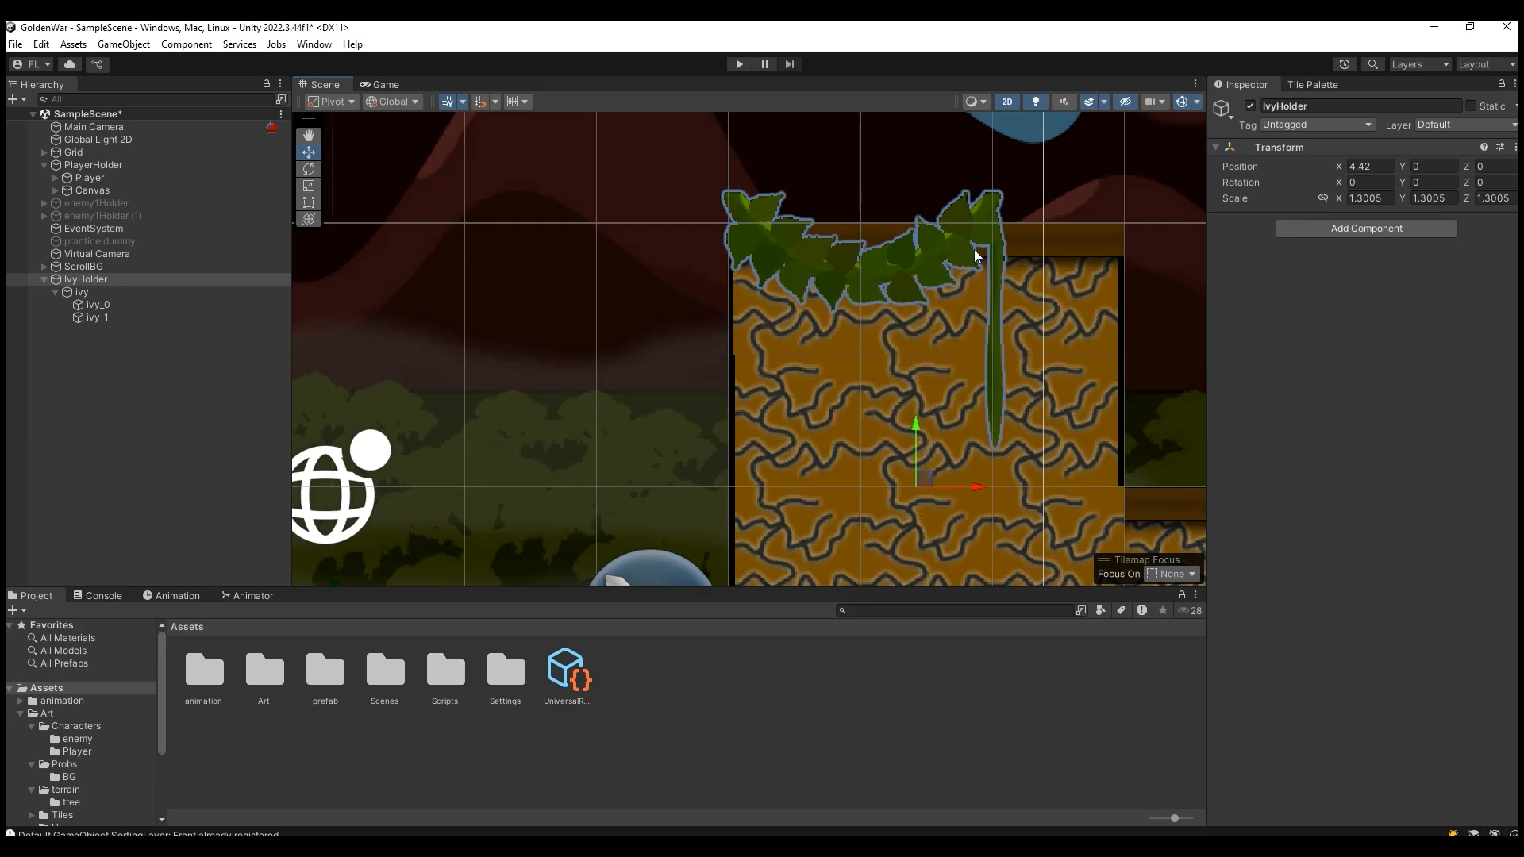
pyautogui.click(120, 293)
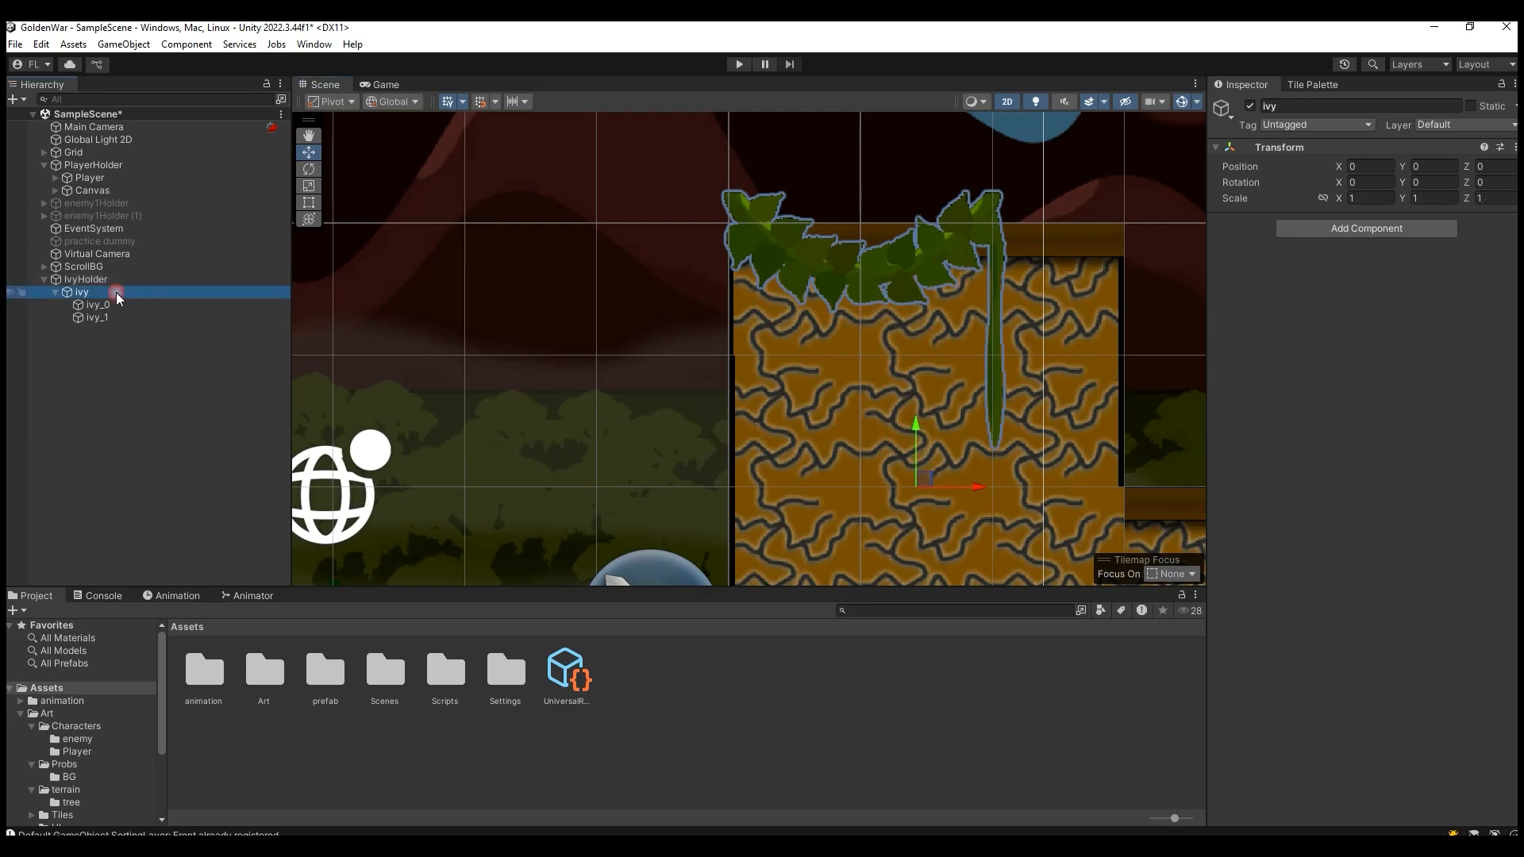
# Move the ivy object inside IvyHolder down and slightly right to about X 0.394, Y -1.226.
pyautogui.click(120, 306)
pyautogui.click(114, 293)
pyautogui.moveTo(915, 433); pyautogui.dragTo(925, 613)
pyautogui.scroll(-2, 971, 424)
pyautogui.scroll(-5, 969, 421)
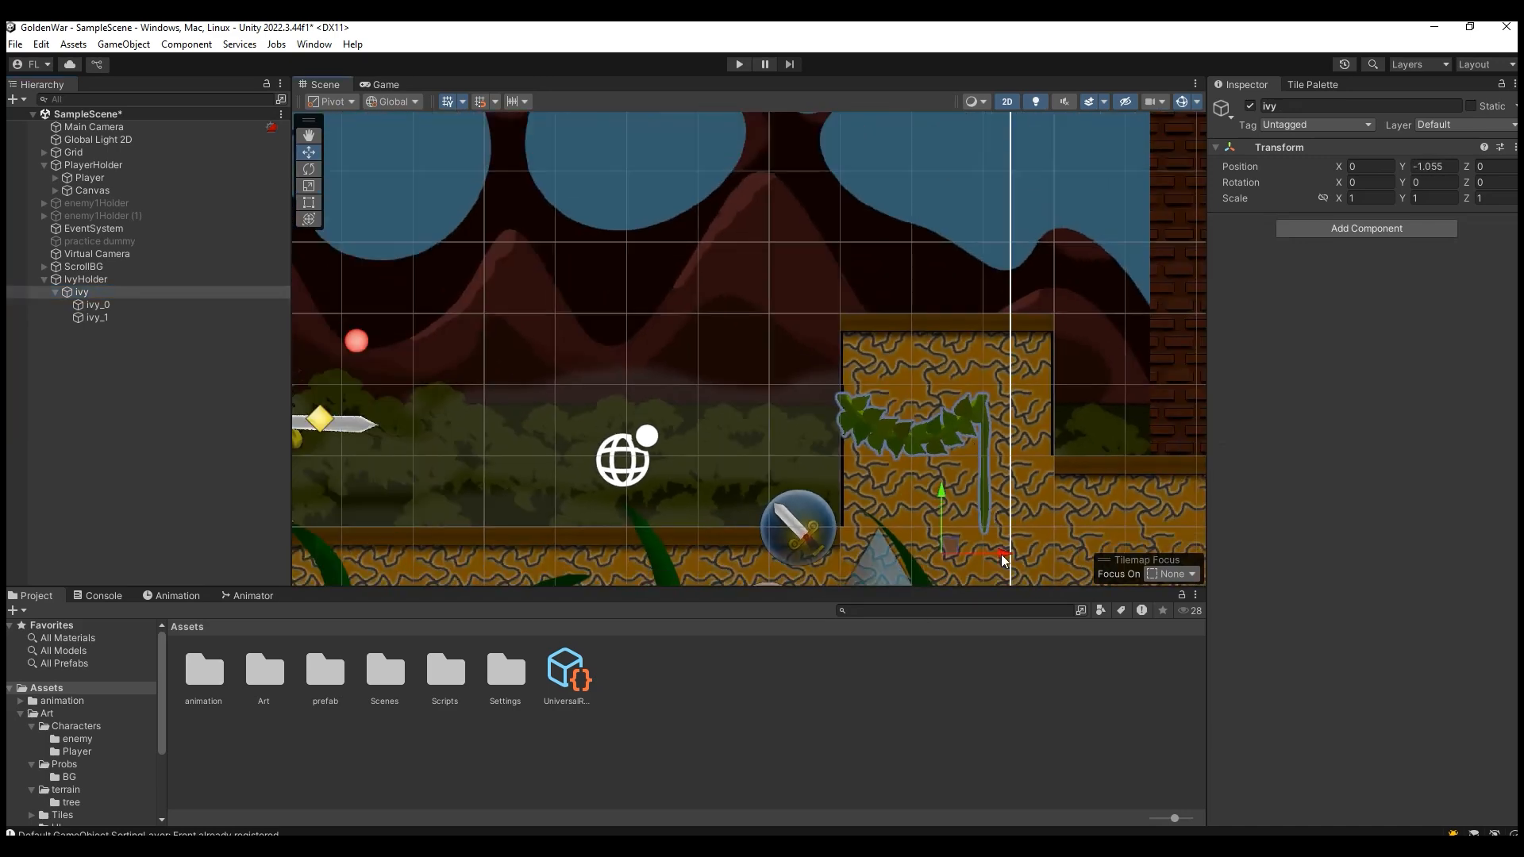
pyautogui.moveTo(1000, 552); pyautogui.dragTo(1057, 551)
pyautogui.click(131, 280)
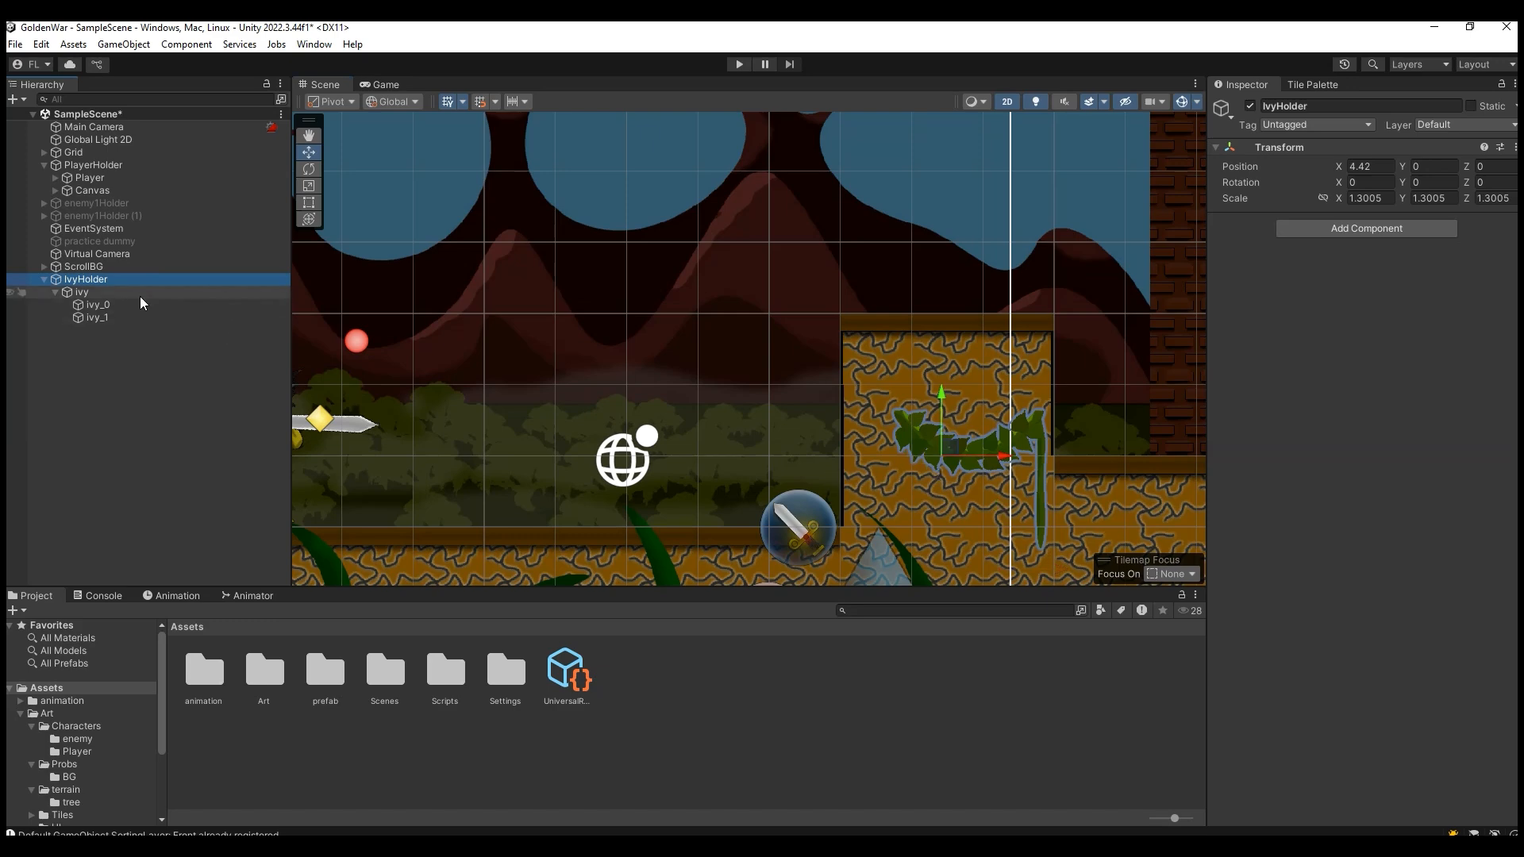
pyautogui.click(119, 292)
pyautogui.moveTo(1064, 572); pyautogui.dragTo(1033, 570)
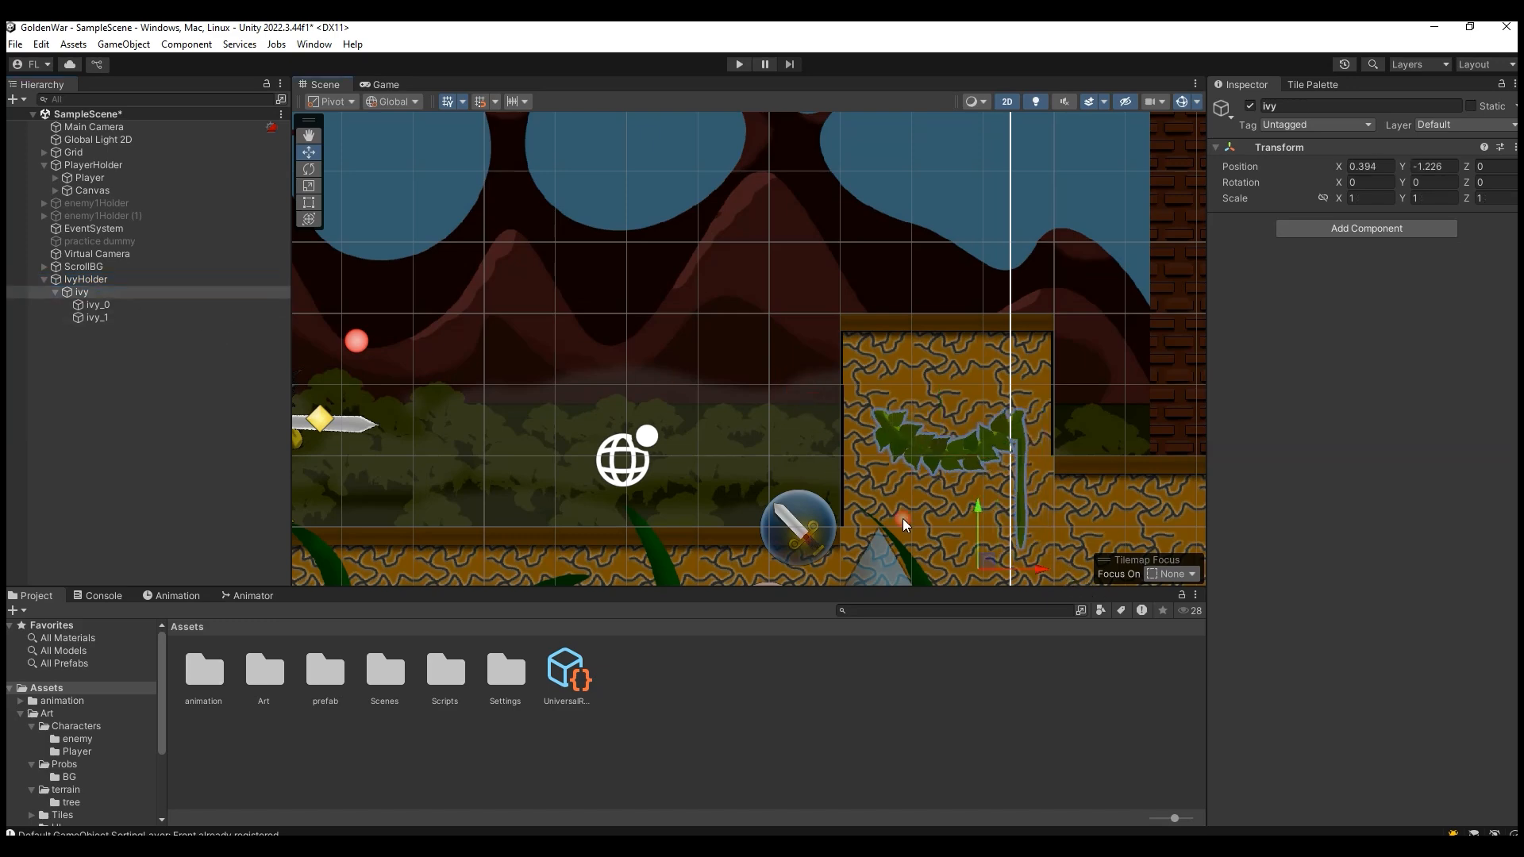
# Move the ivy_0 and ivy_1 sprites together onto their parent ivy's pivot, placing ivy_0 at about X 0.16, Y 0.213.
pyautogui.click(129, 306)
pyautogui.keyDown('ctrl'); pyautogui.click(125, 318); pyautogui.keyUp('ctrl')
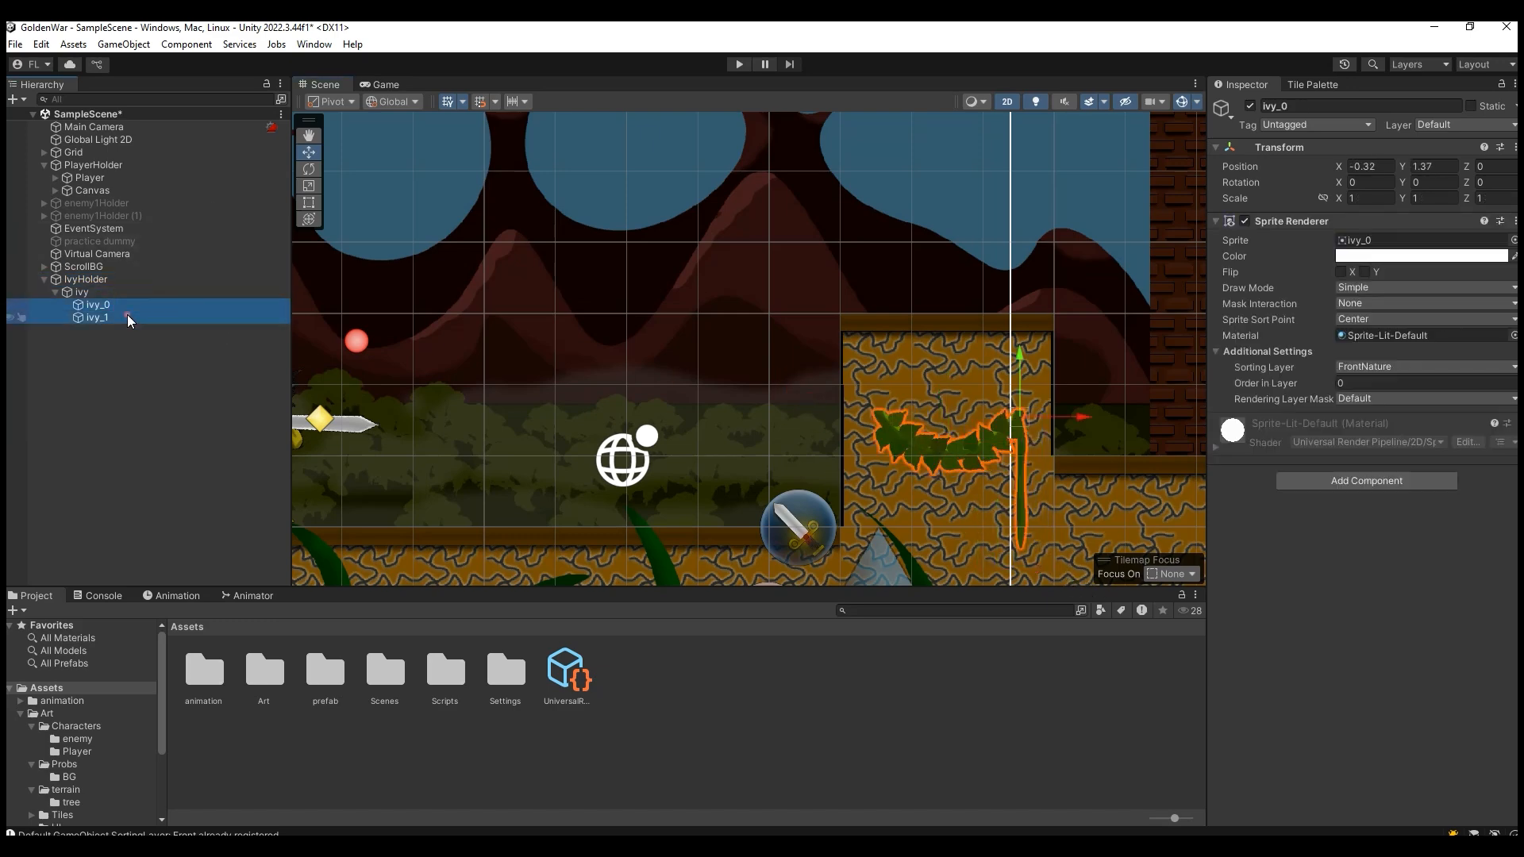
pyautogui.click(123, 295)
pyautogui.click(127, 280)
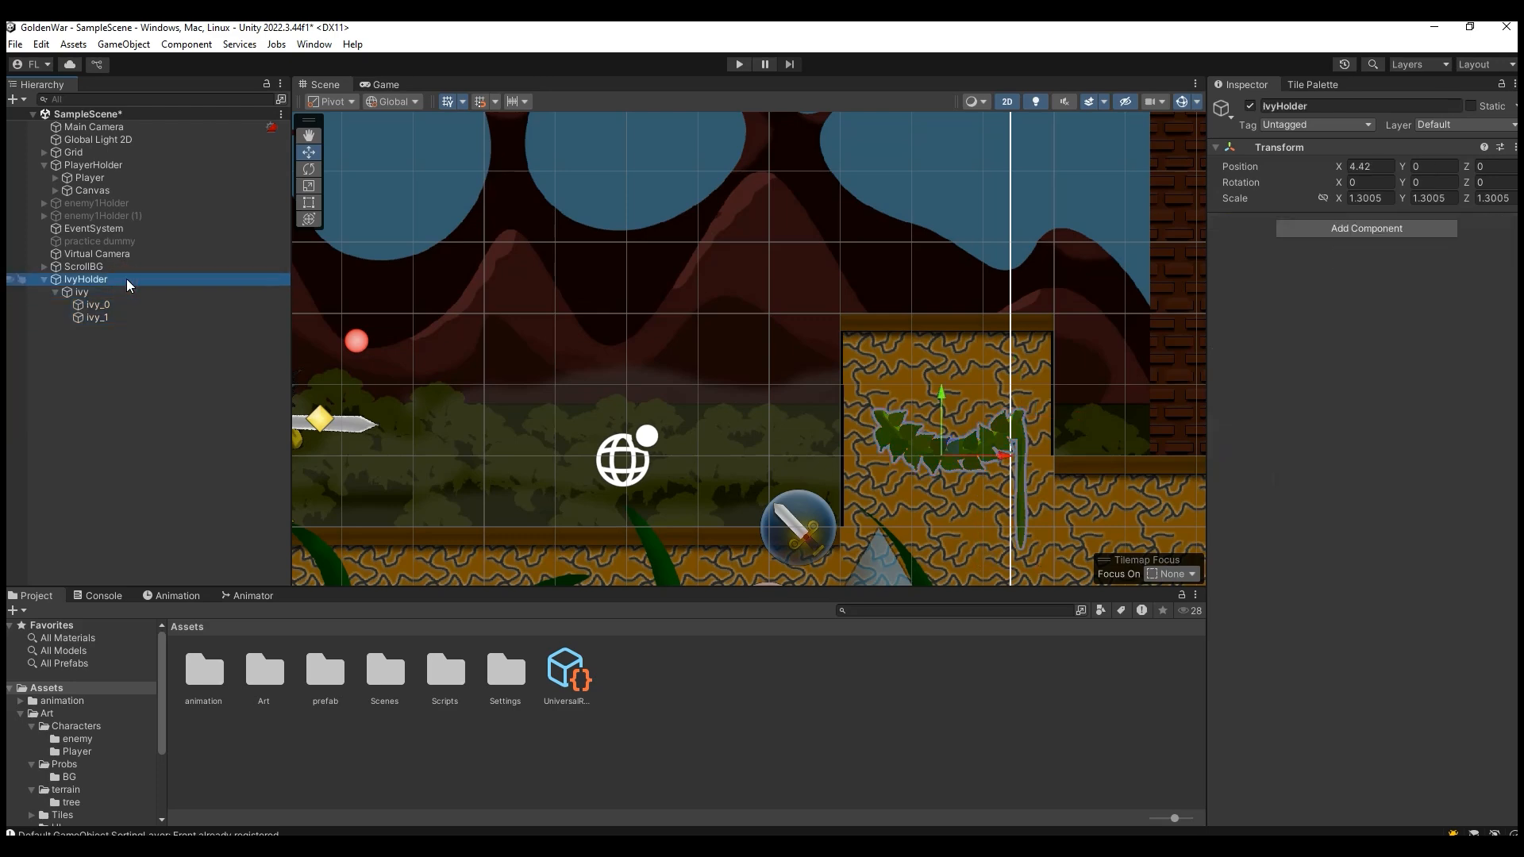
pyautogui.click(127, 293)
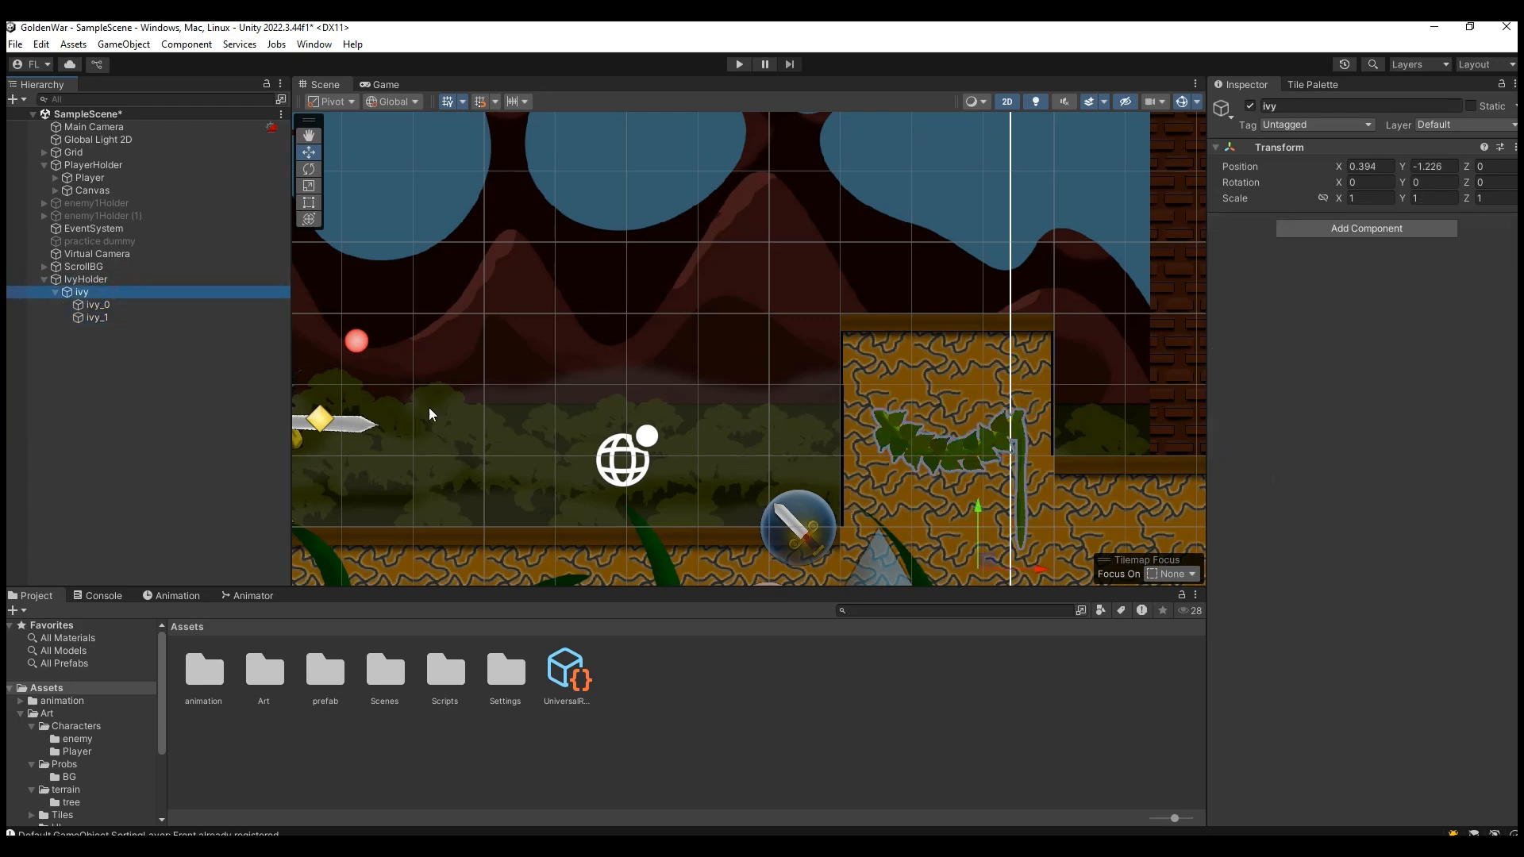
pyautogui.click(151, 308)
pyautogui.keyDown('ctrl'); pyautogui.click(150, 315); pyautogui.keyUp('ctrl')
pyautogui.moveTo(1009, 386); pyautogui.dragTo(1010, 492)
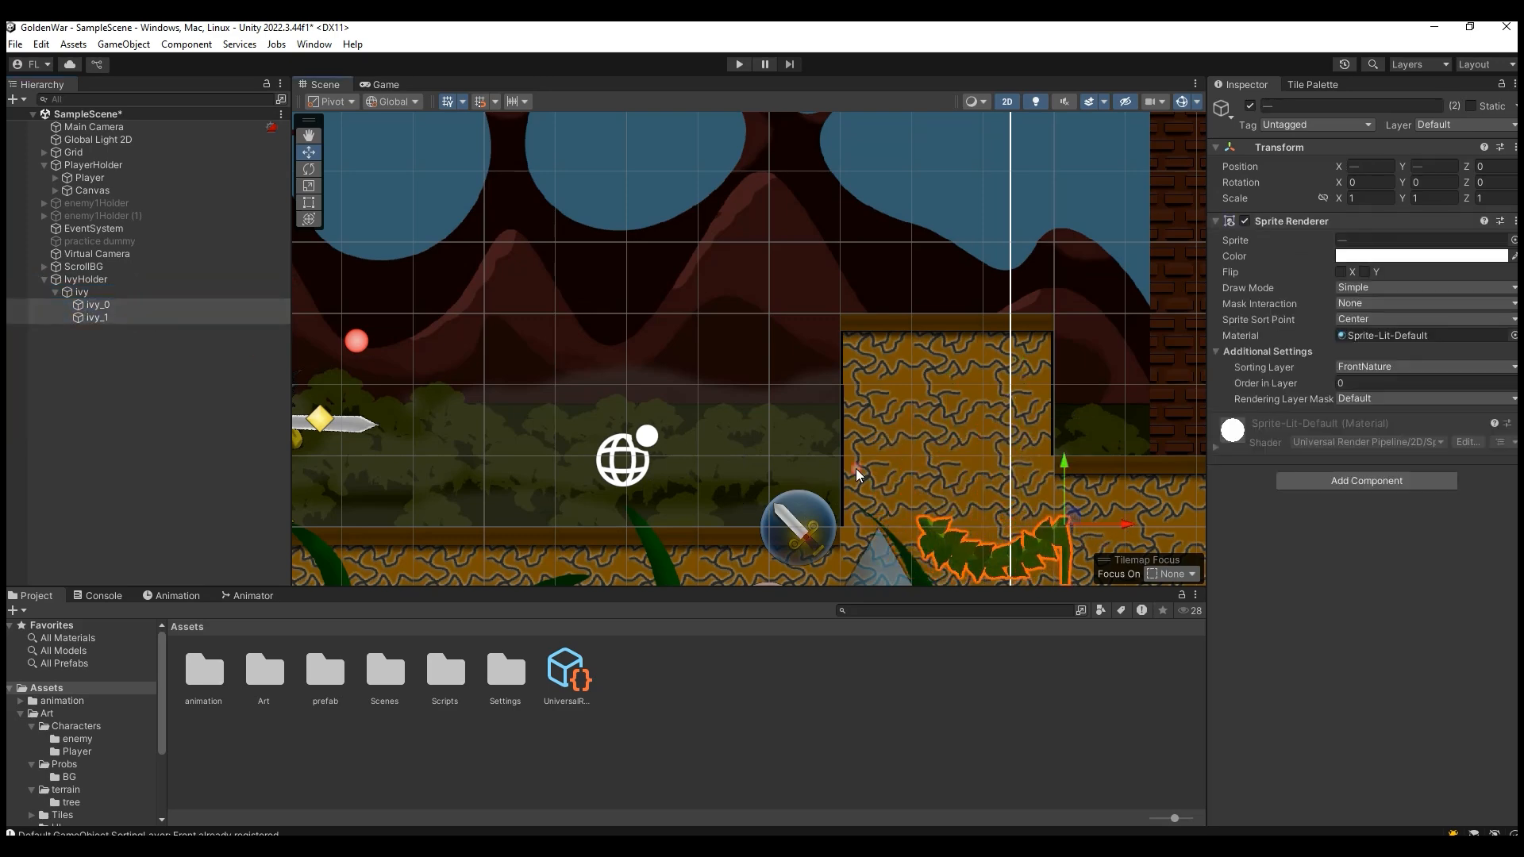
pyautogui.click(187, 293)
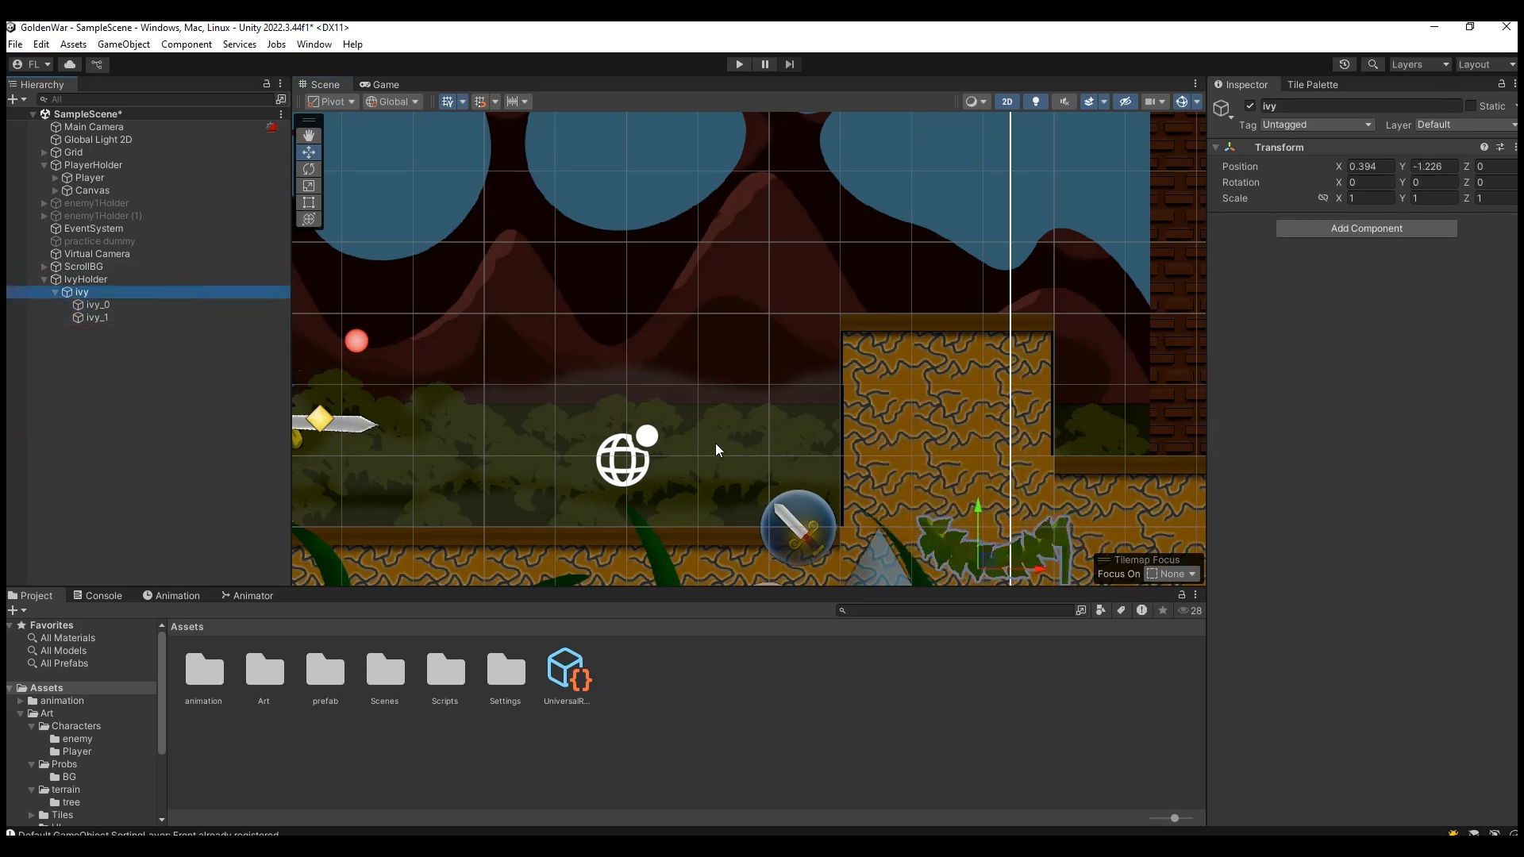
# Move ivy onto the IvyHolder pivot at about X -0.094, Y -0.044, and check the pivots of its child sprites.
pyautogui.click(107, 279)
pyautogui.click(103, 292)
pyautogui.moveTo(981, 508); pyautogui.dragTo(998, 420)
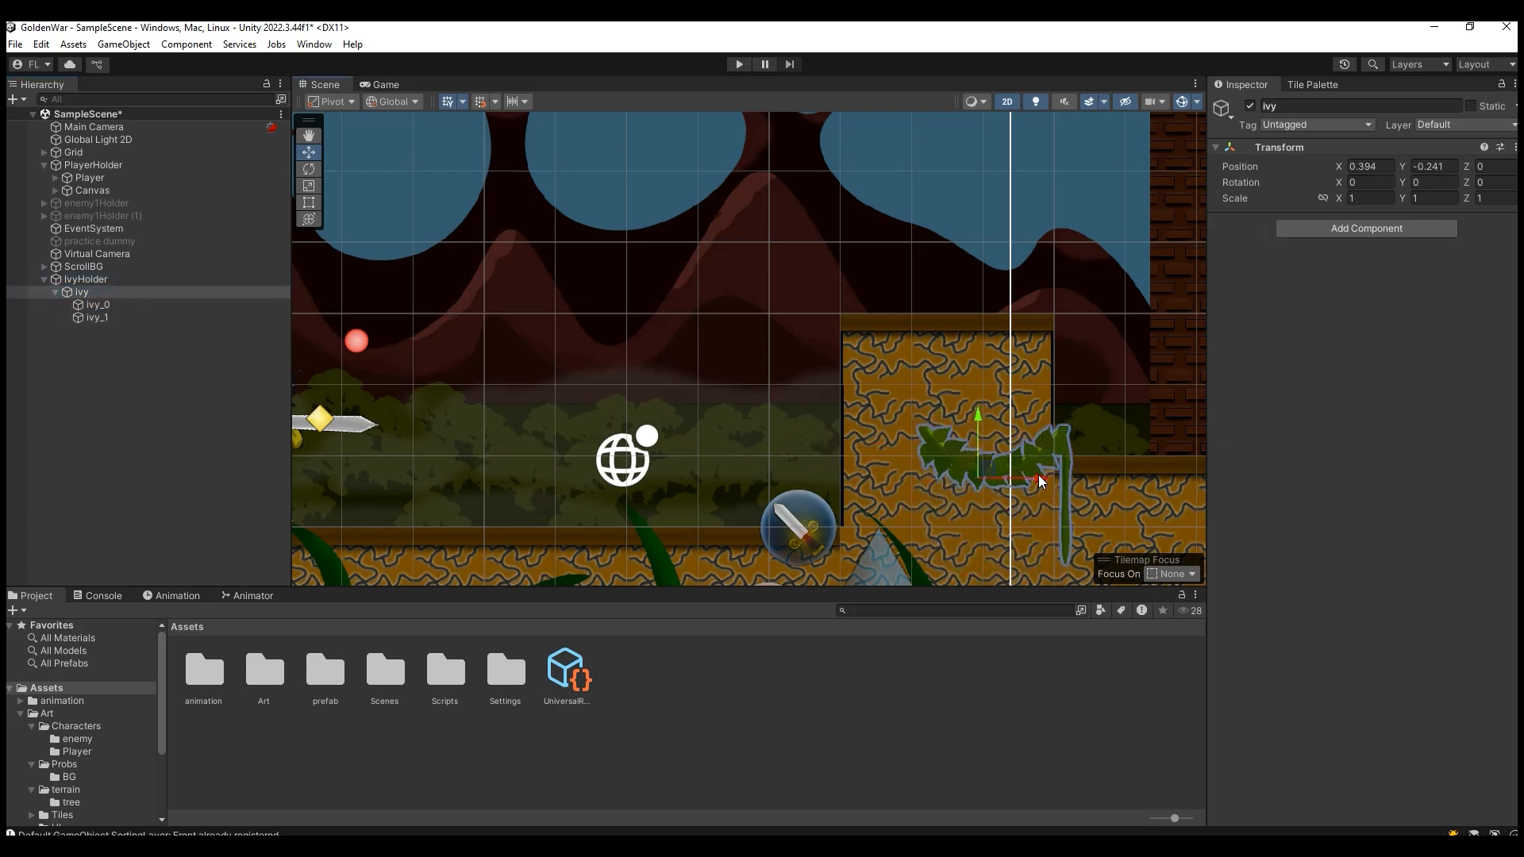
pyautogui.moveTo(1039, 480); pyautogui.dragTo(994, 478)
pyautogui.moveTo(934, 420); pyautogui.dragTo(935, 403)
pyautogui.click(133, 279)
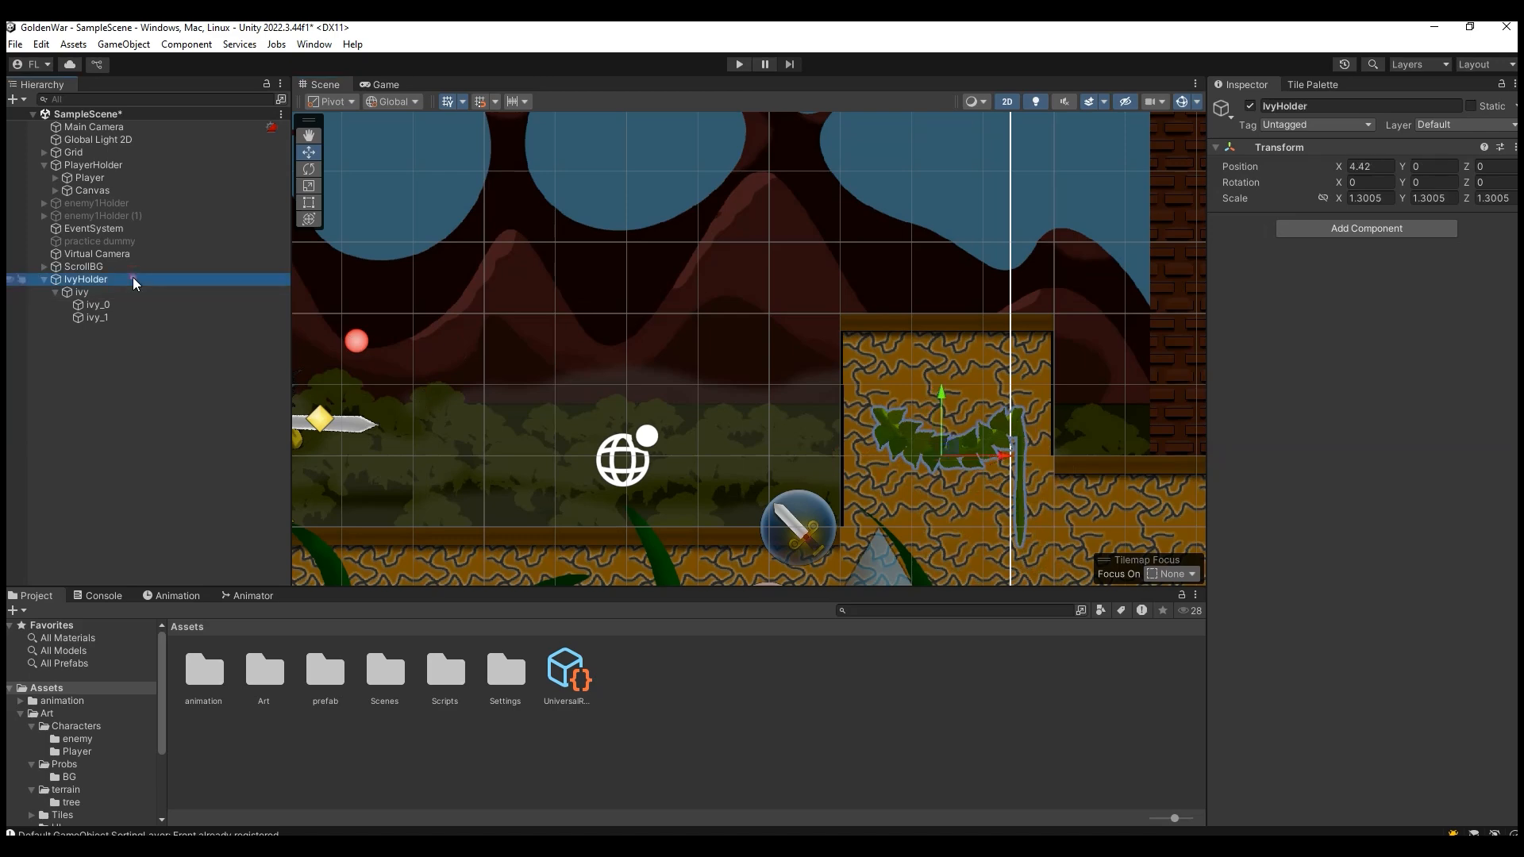
pyautogui.click(121, 293)
pyautogui.click(115, 306)
pyautogui.click(114, 316)
pyautogui.click(130, 306)
pyautogui.click(123, 293)
# Raise IvyHolder to about Y 1.075 so the ivy hangs under the top edge of the raised block.
pyautogui.click(130, 281)
pyautogui.scroll(4, 961, 435)
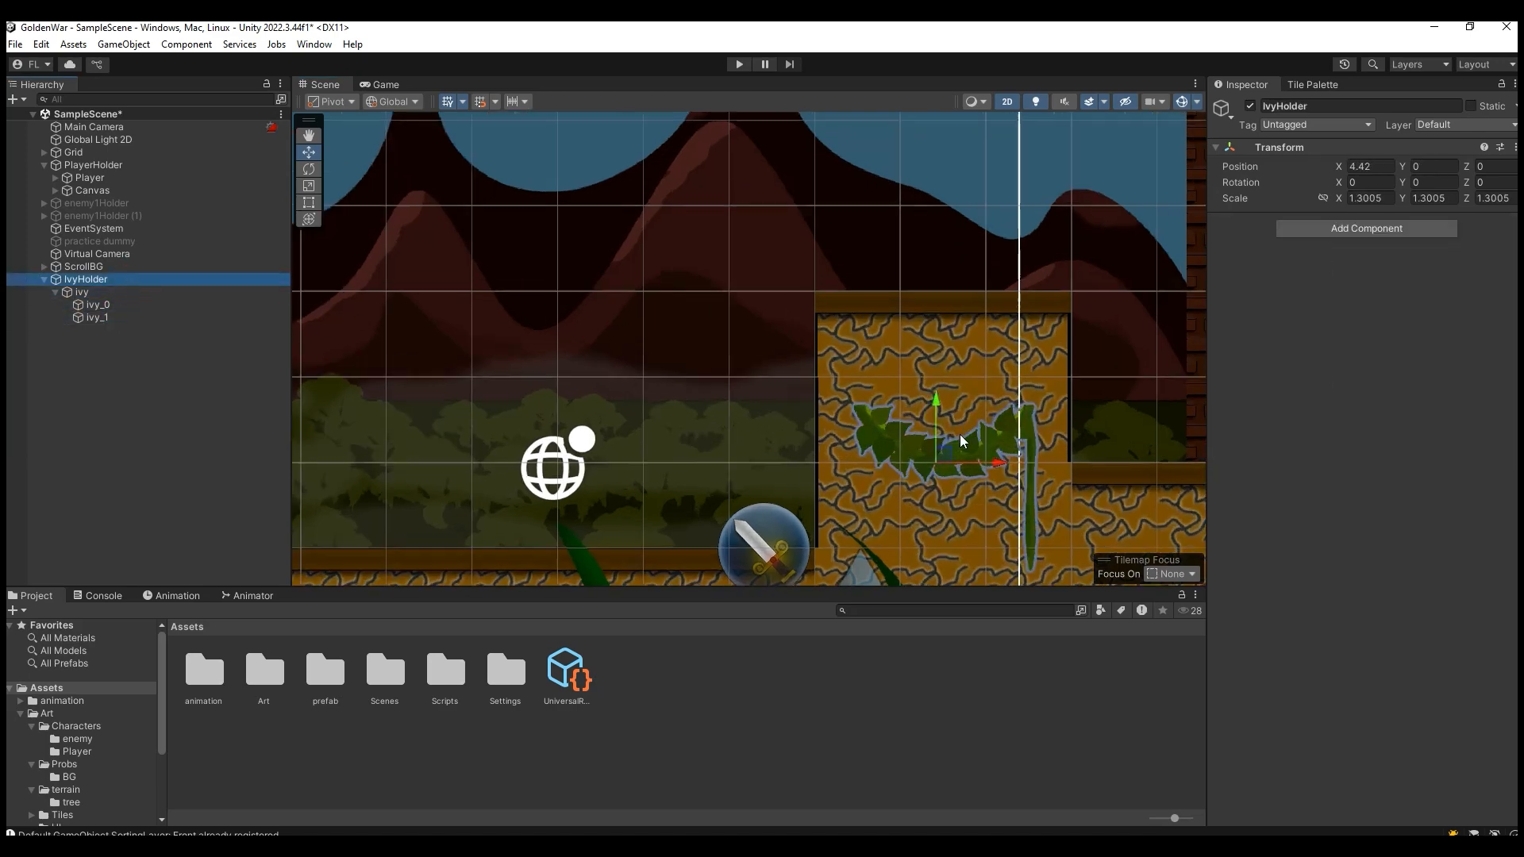
pyautogui.scroll(3, 961, 440)
pyautogui.moveTo(911, 421); pyautogui.dragTo(918, 247)
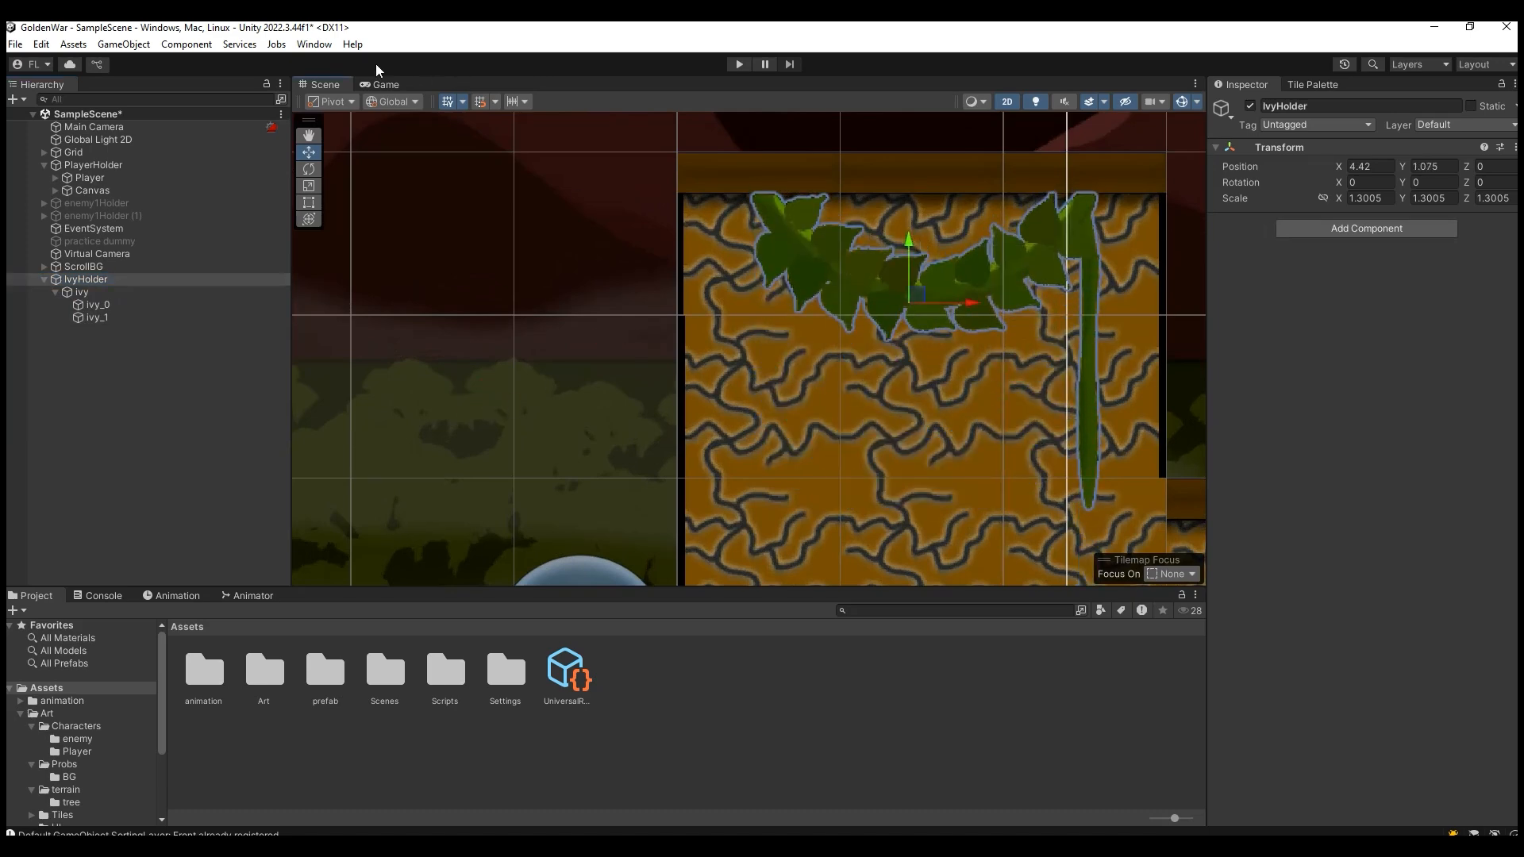
# Check the ivy in the Game view and scale IvyHolder uniformly up to about 1.427.
pyautogui.click(386, 84)
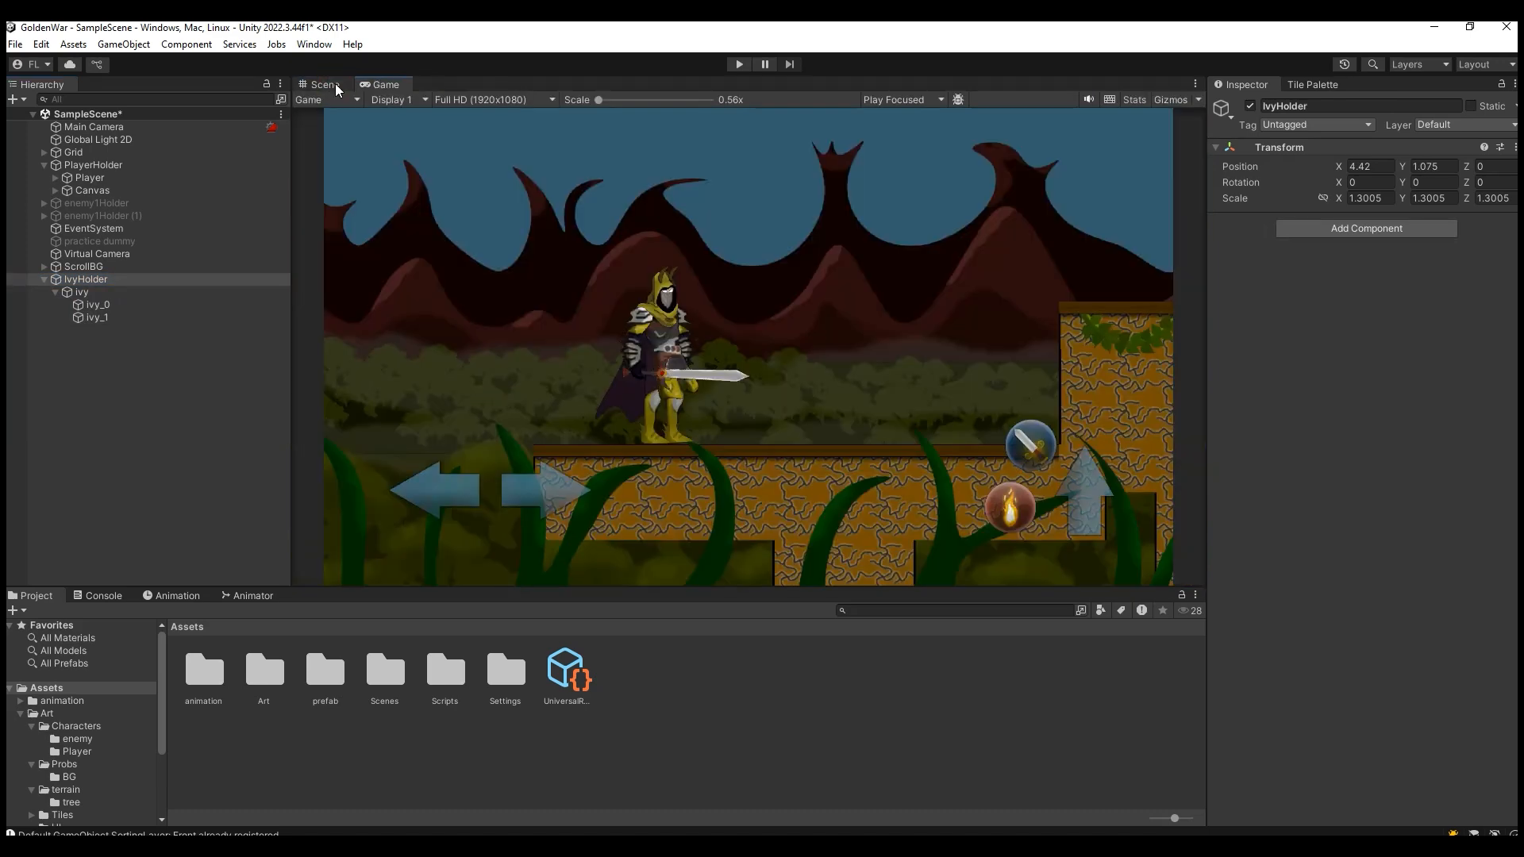
pyautogui.click(325, 84)
pyautogui.click(309, 185)
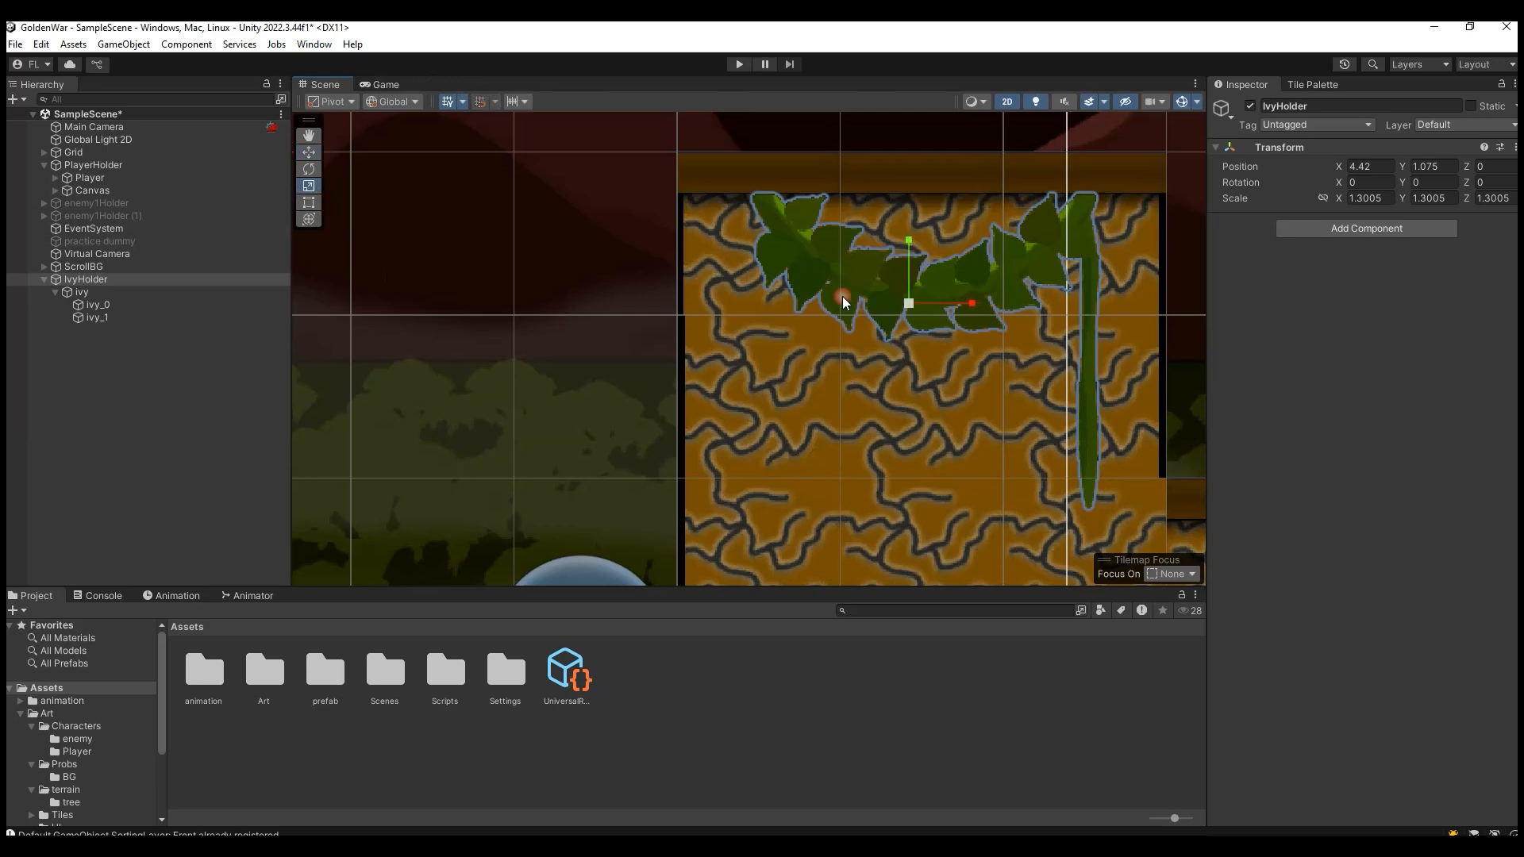
pyautogui.moveTo(908, 303); pyautogui.dragTo(916, 300)
# Lower IvyHolder to about Y 1.007, back under the block's top edge, and check it in the Game view.
pyautogui.click(309, 152)
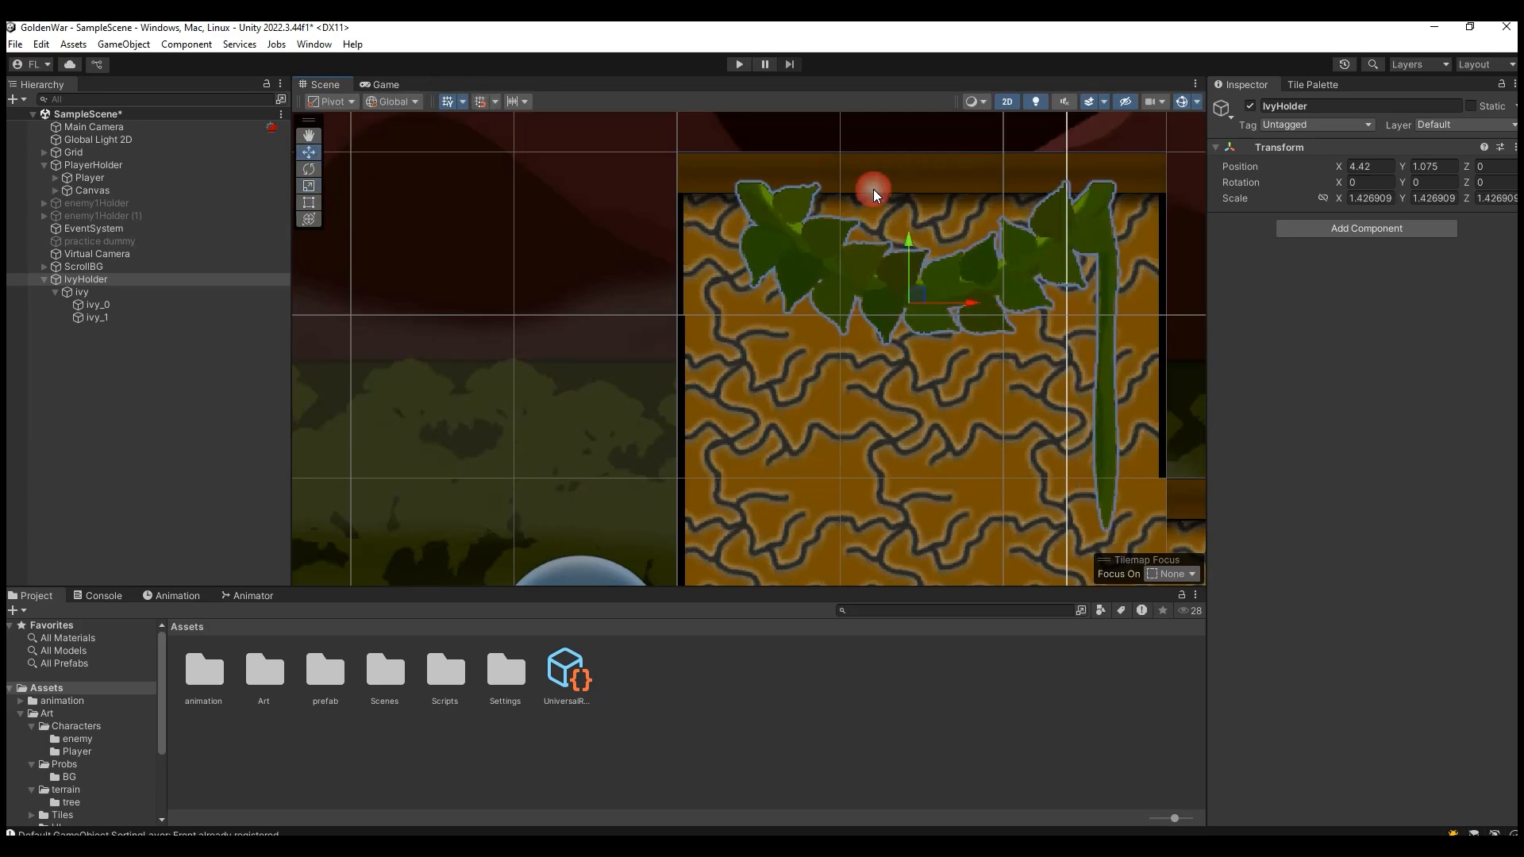
pyautogui.moveTo(912, 245); pyautogui.dragTo(911, 256)
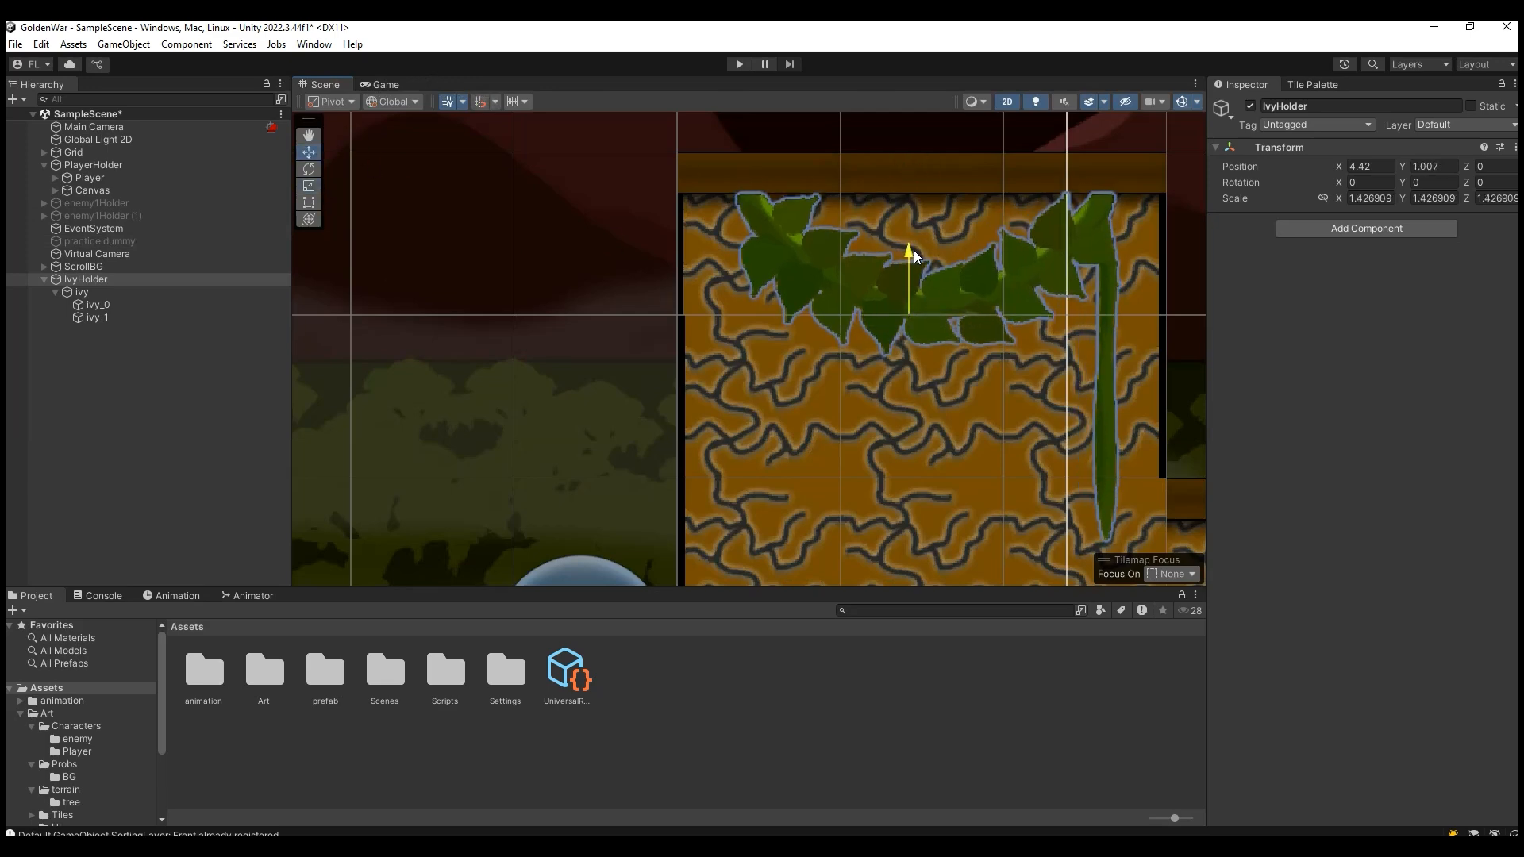
pyautogui.click(386, 84)
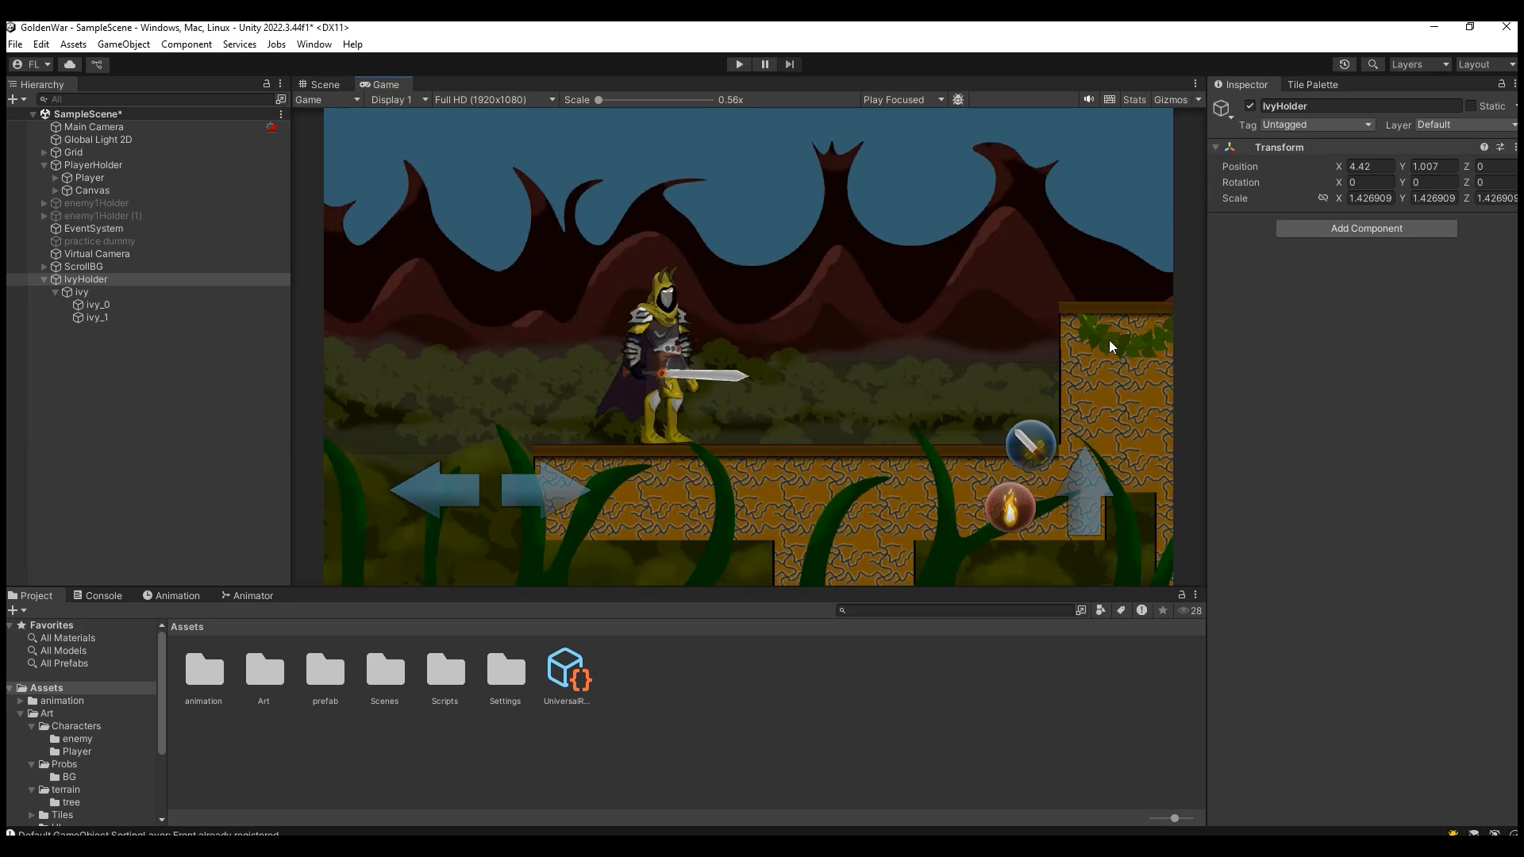
pyautogui.click(325, 86)
# Start a new animation clip for the ivy object and create a folder named ivy inside animation/terrain for it.
pyautogui.click(311, 135)
pyautogui.moveTo(999, 335); pyautogui.dragTo(765, 345)
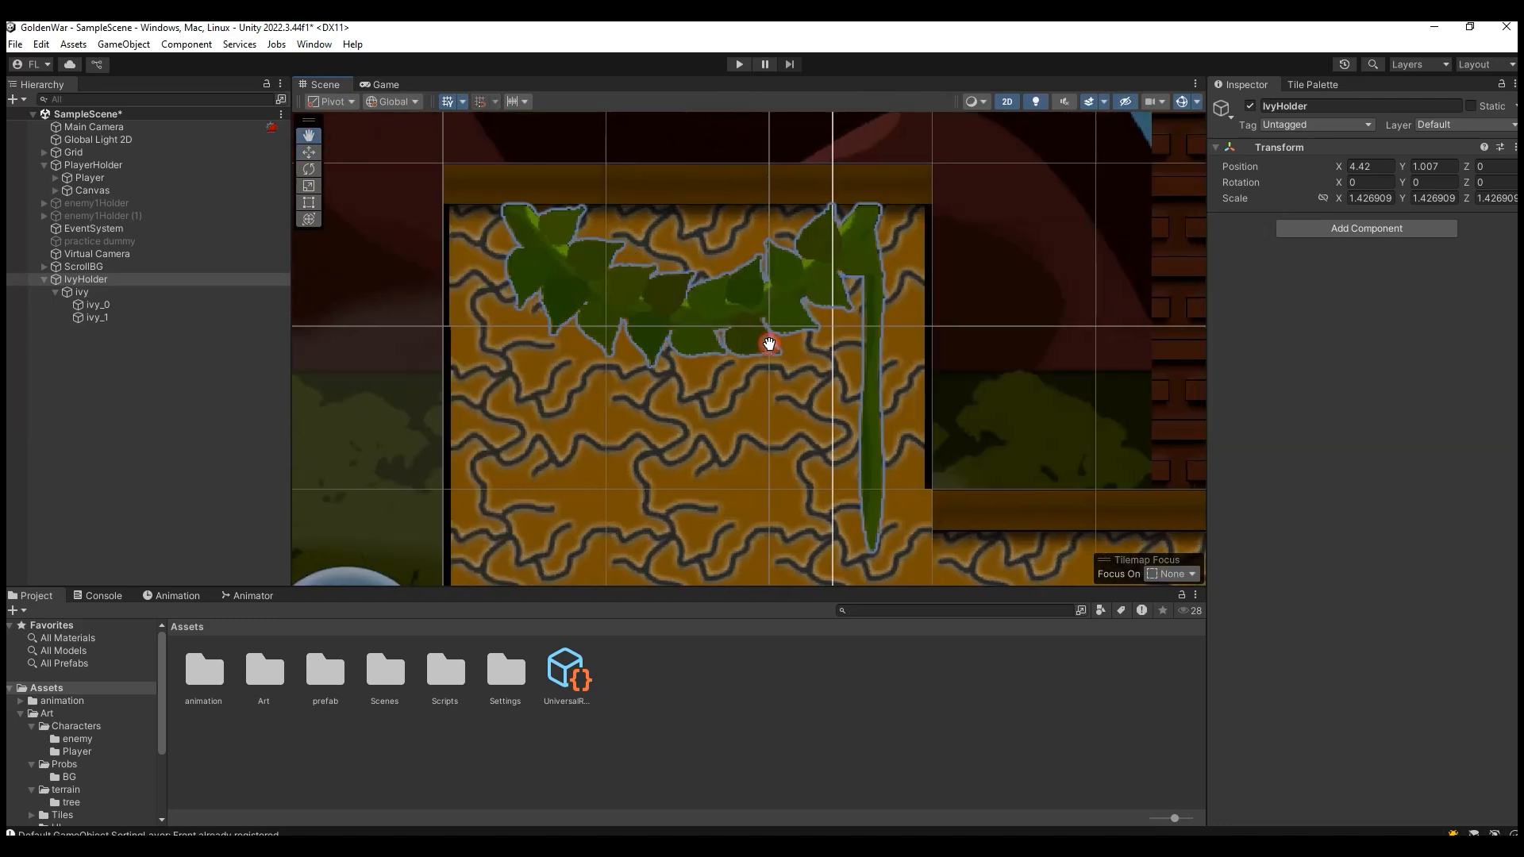
pyautogui.scroll(-8, 764, 349)
pyautogui.scroll(-3, 765, 350)
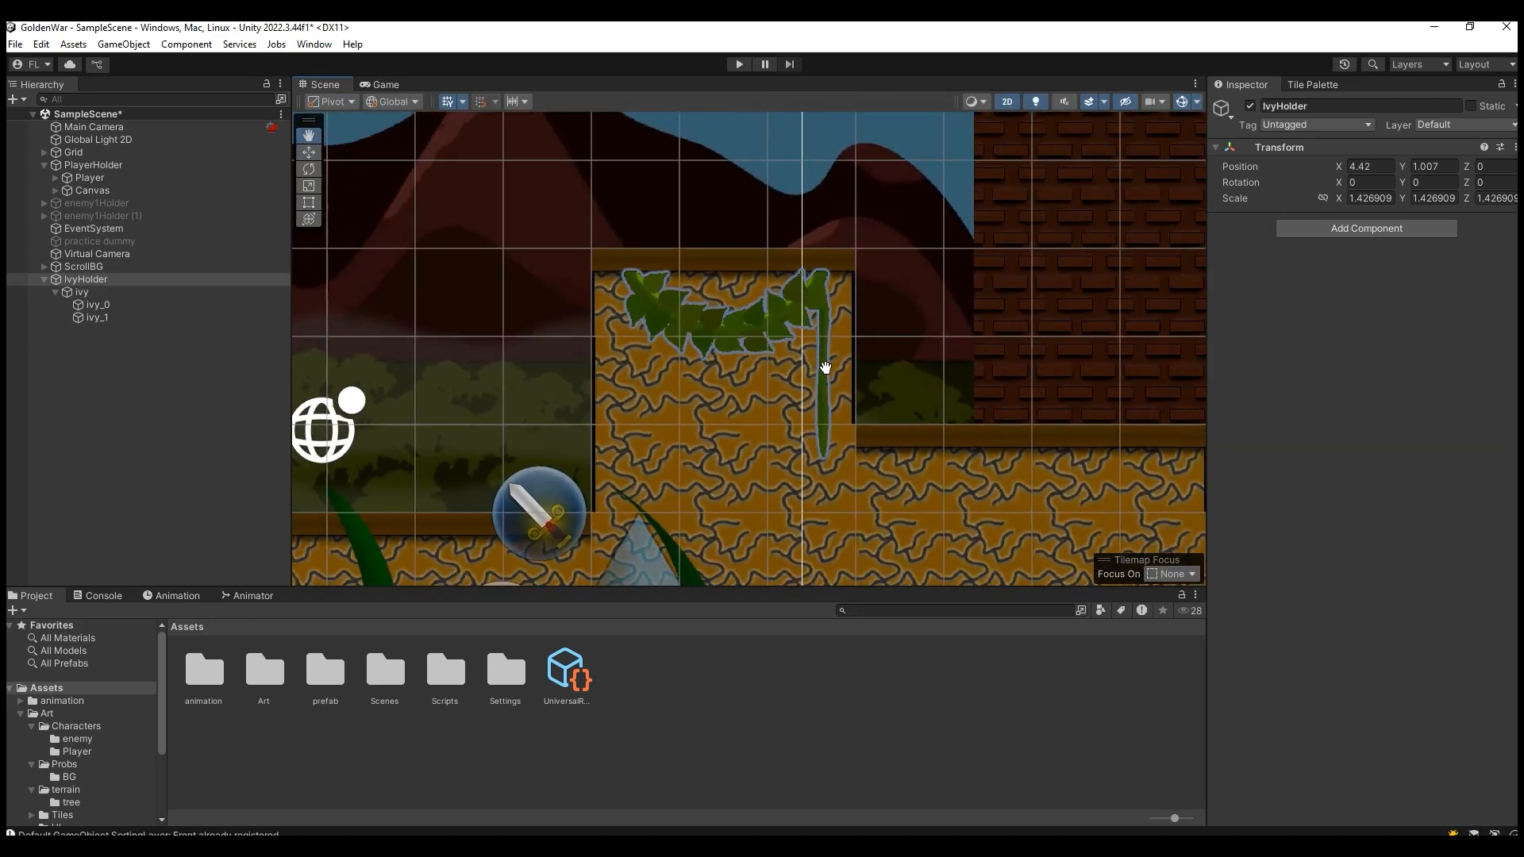
pyautogui.click(89, 293)
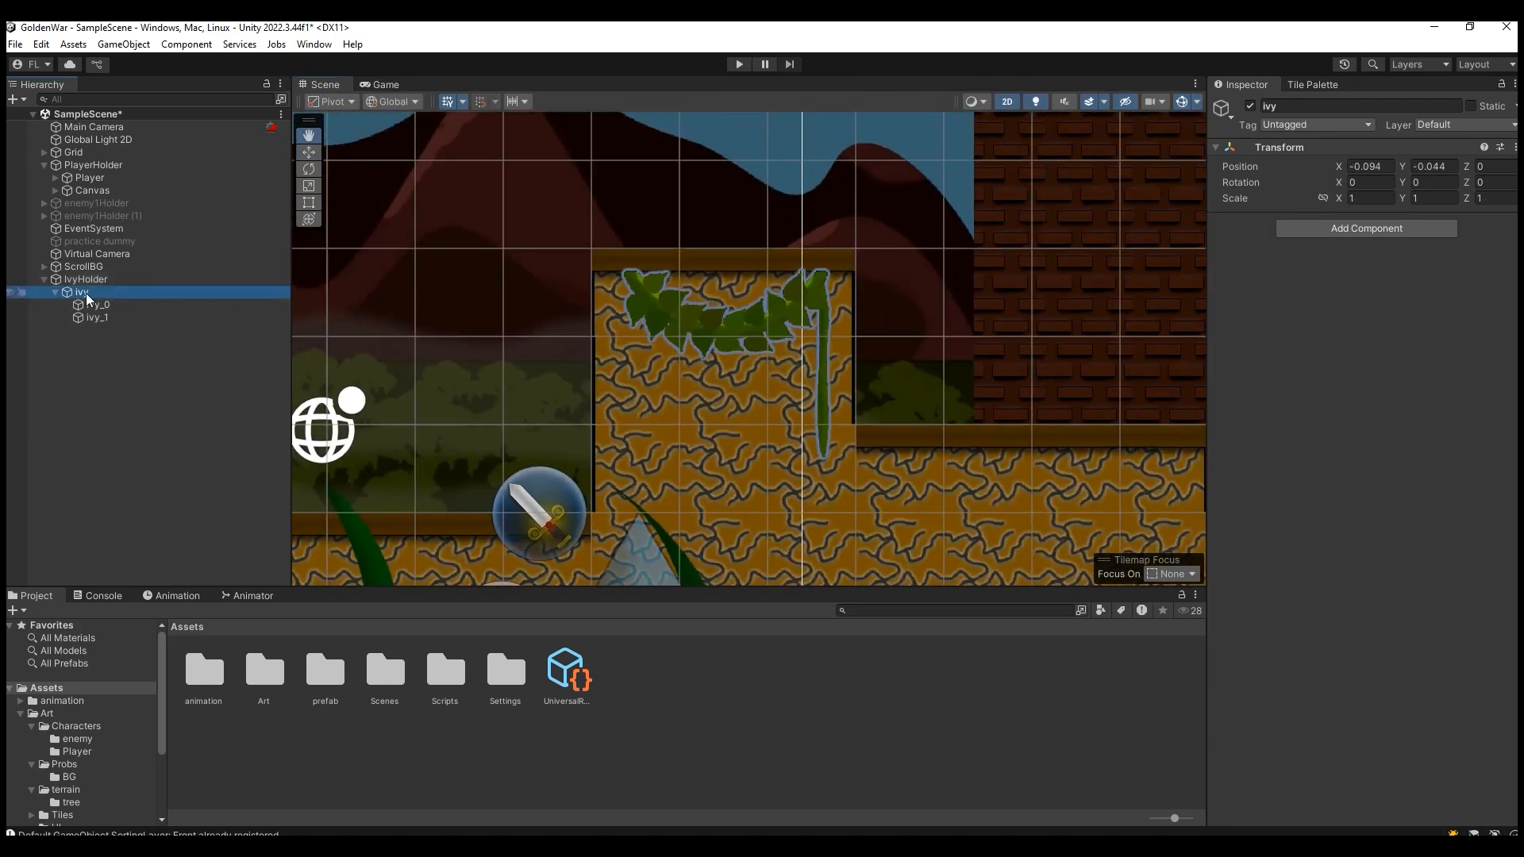
pyautogui.click(173, 595)
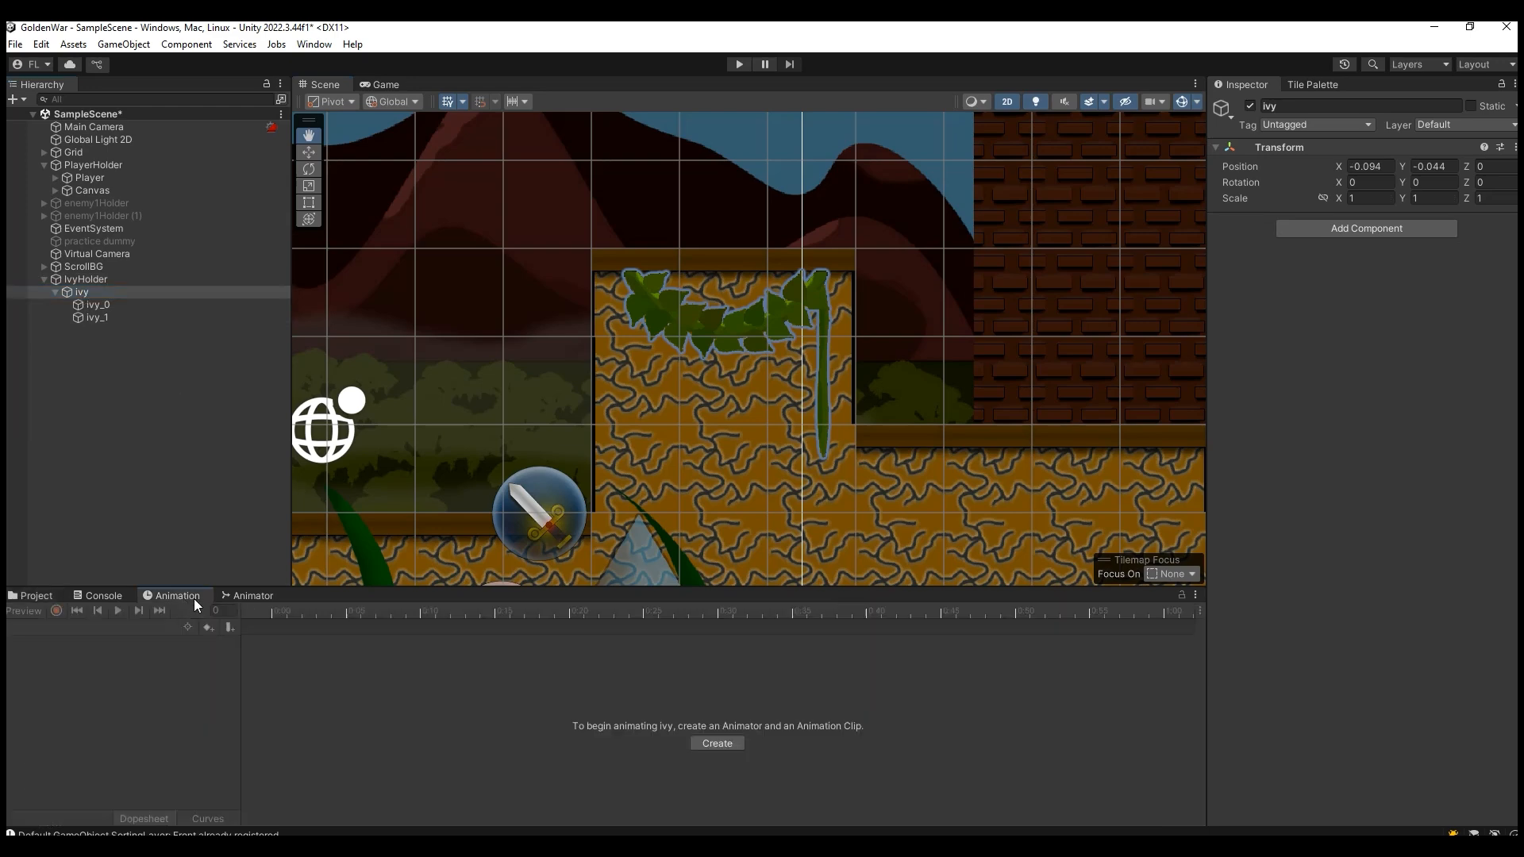
pyautogui.click(718, 744)
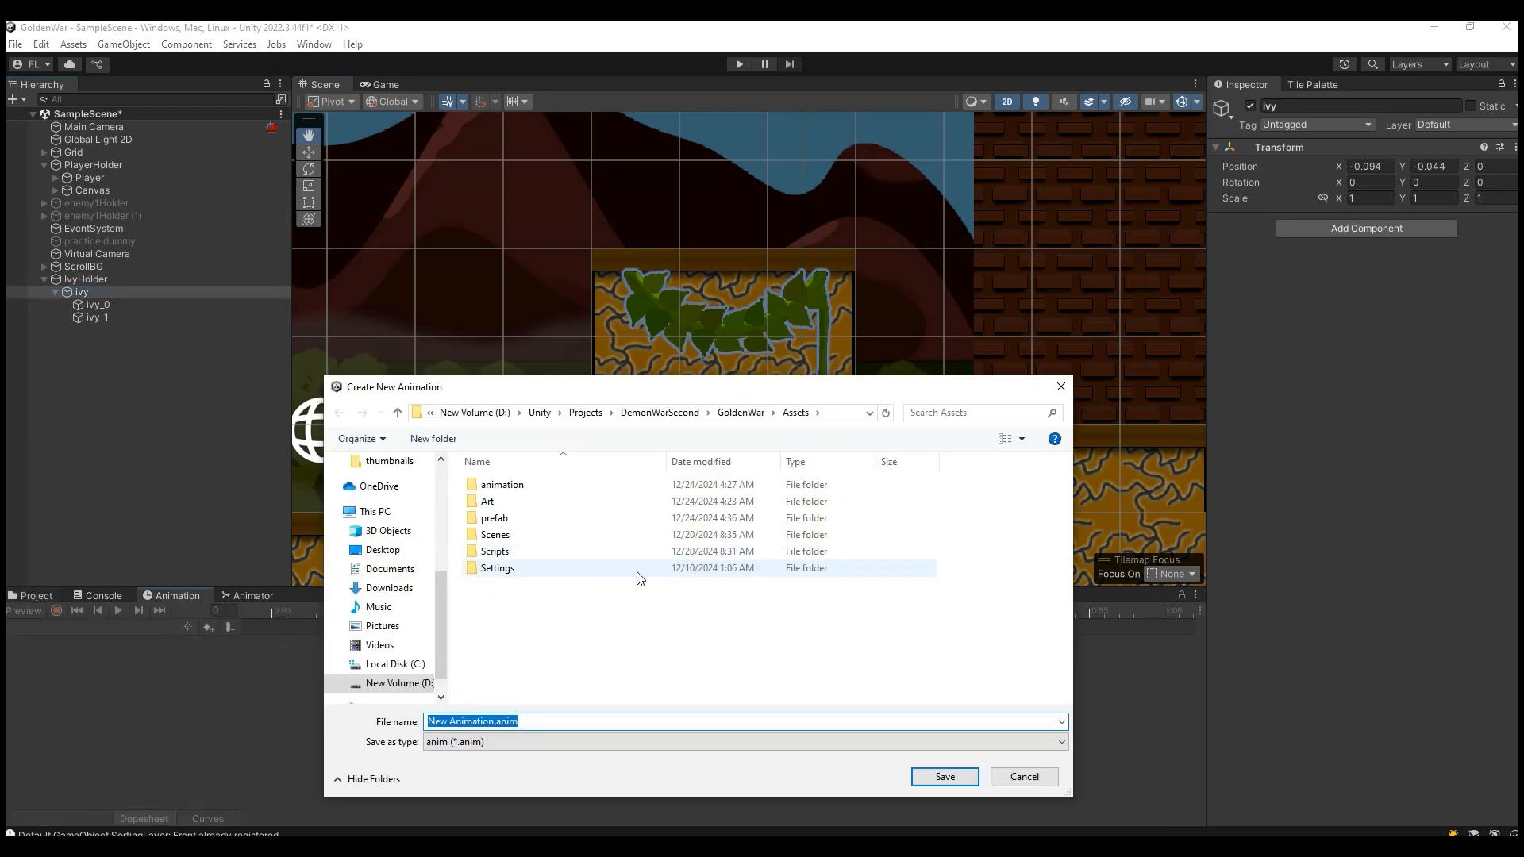
pyautogui.click(524, 485)
pyautogui.doubleClick(527, 503)
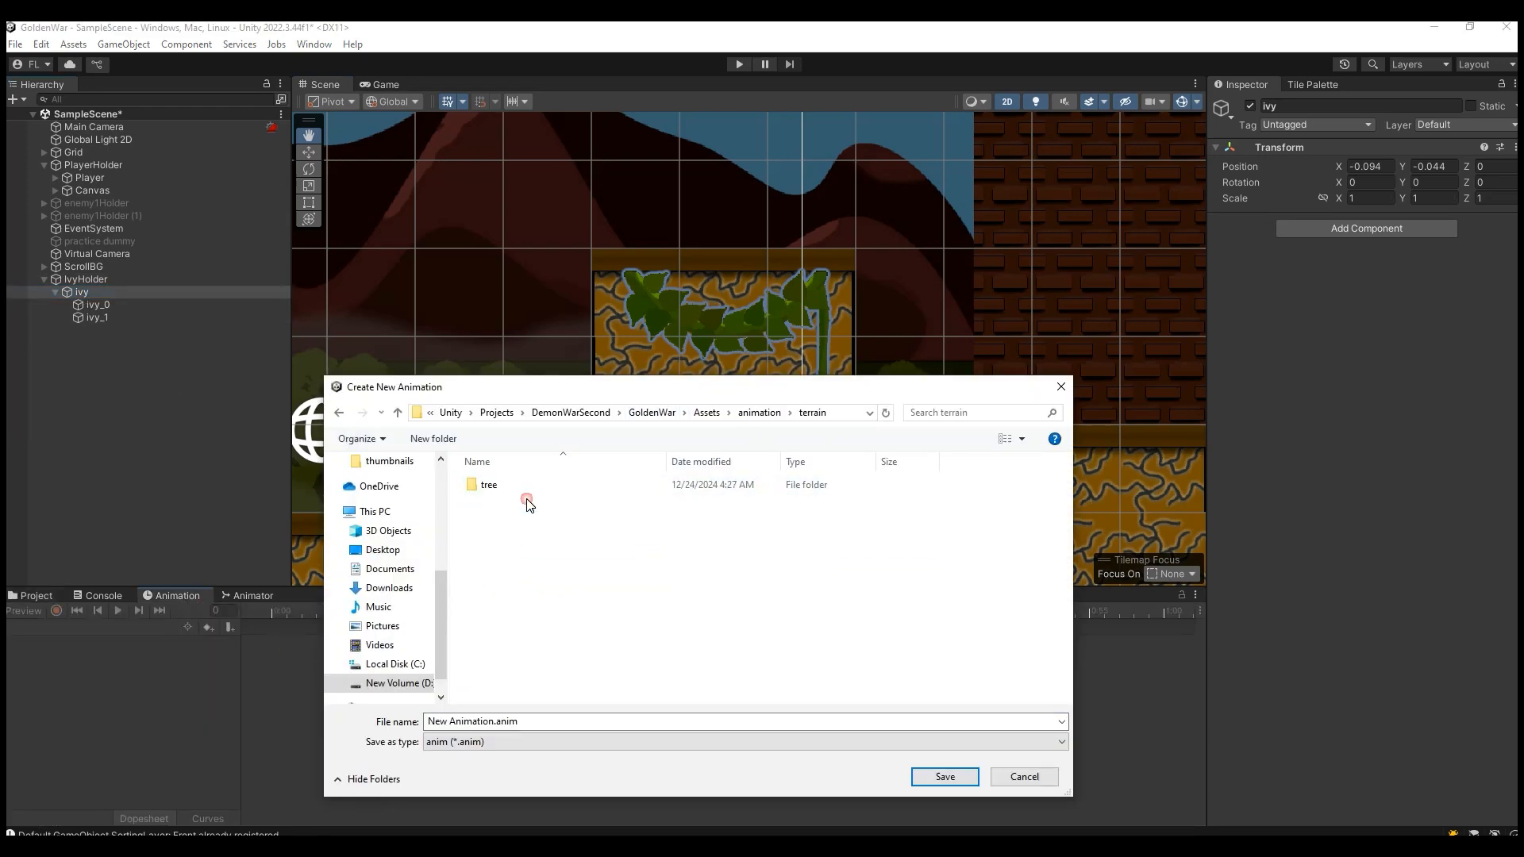
pyautogui.rightClick(517, 522)
pyautogui.moveTo(721, 727)
pyautogui.click(788, 727)
pyautogui.write('ivy')
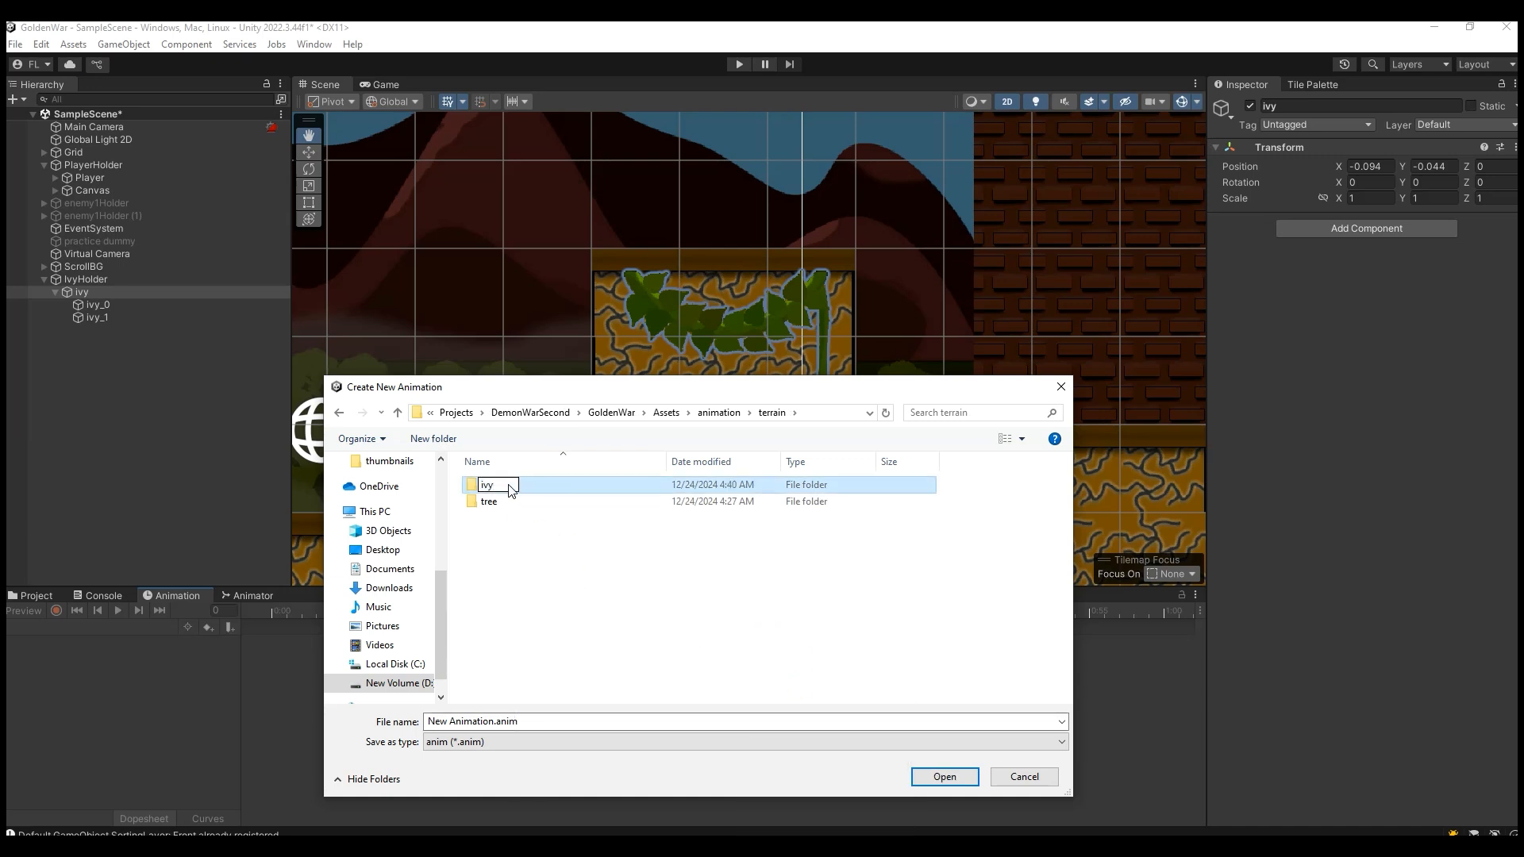
pyautogui.press('Return')
# Save the new animation clip as idle in the ivy folder.
pyautogui.doubleClick(511, 490)
pyautogui.click(568, 722)
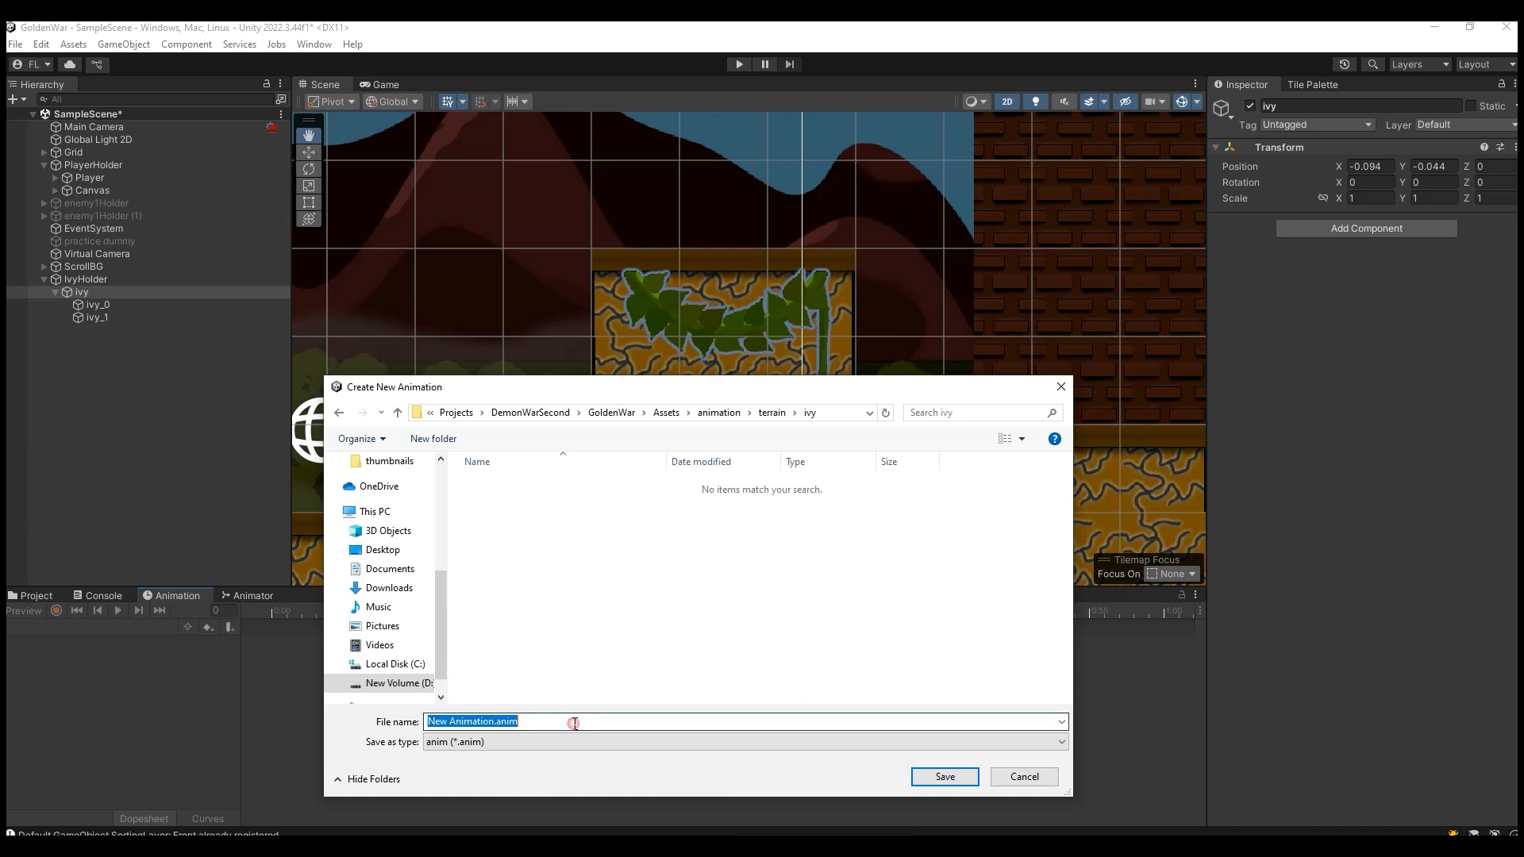
pyautogui.write('idle')
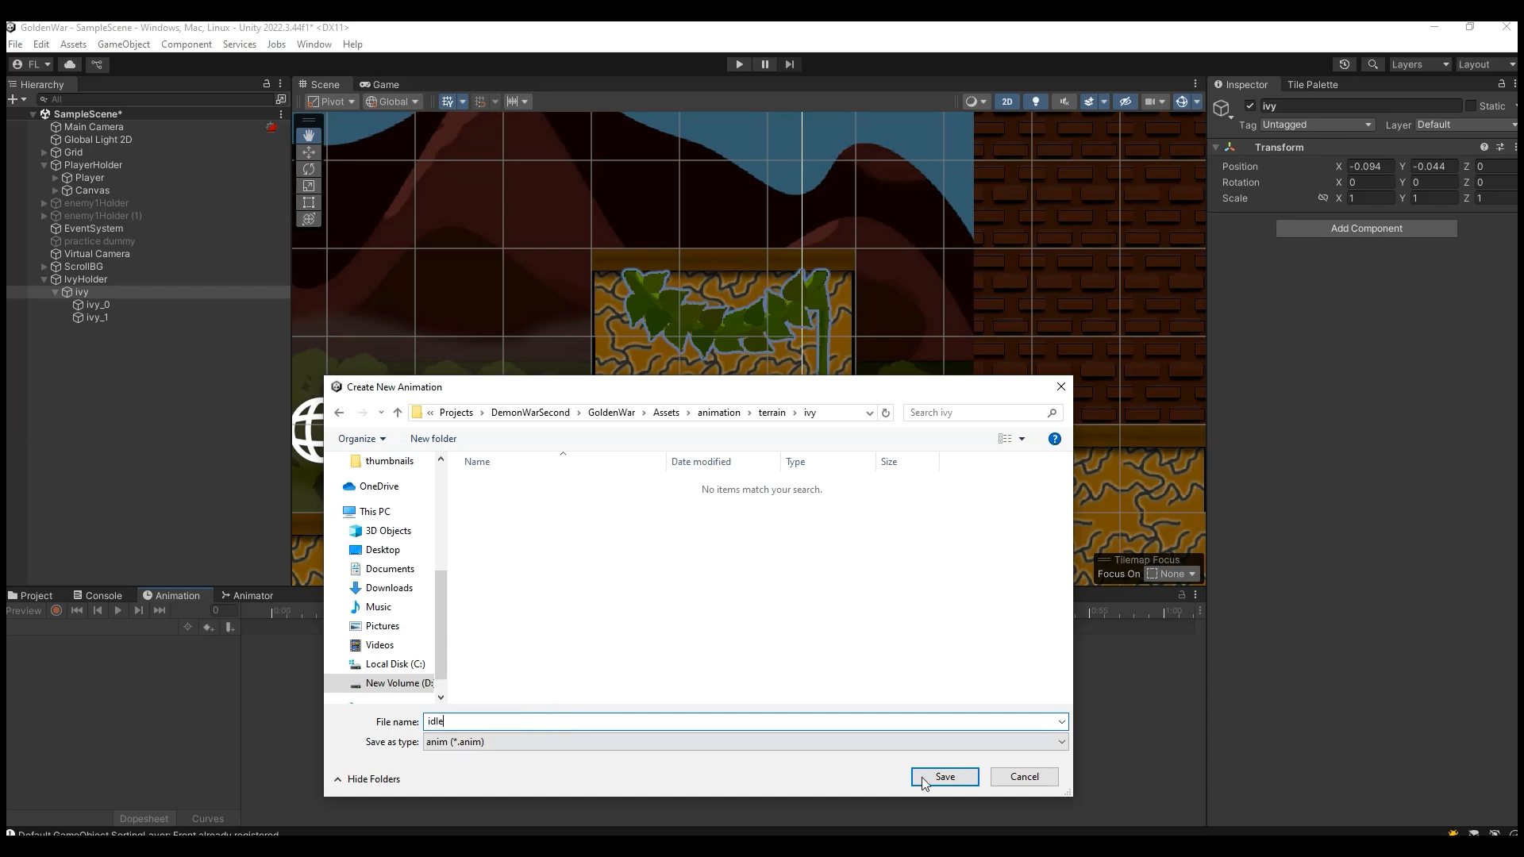
pyautogui.click(921, 778)
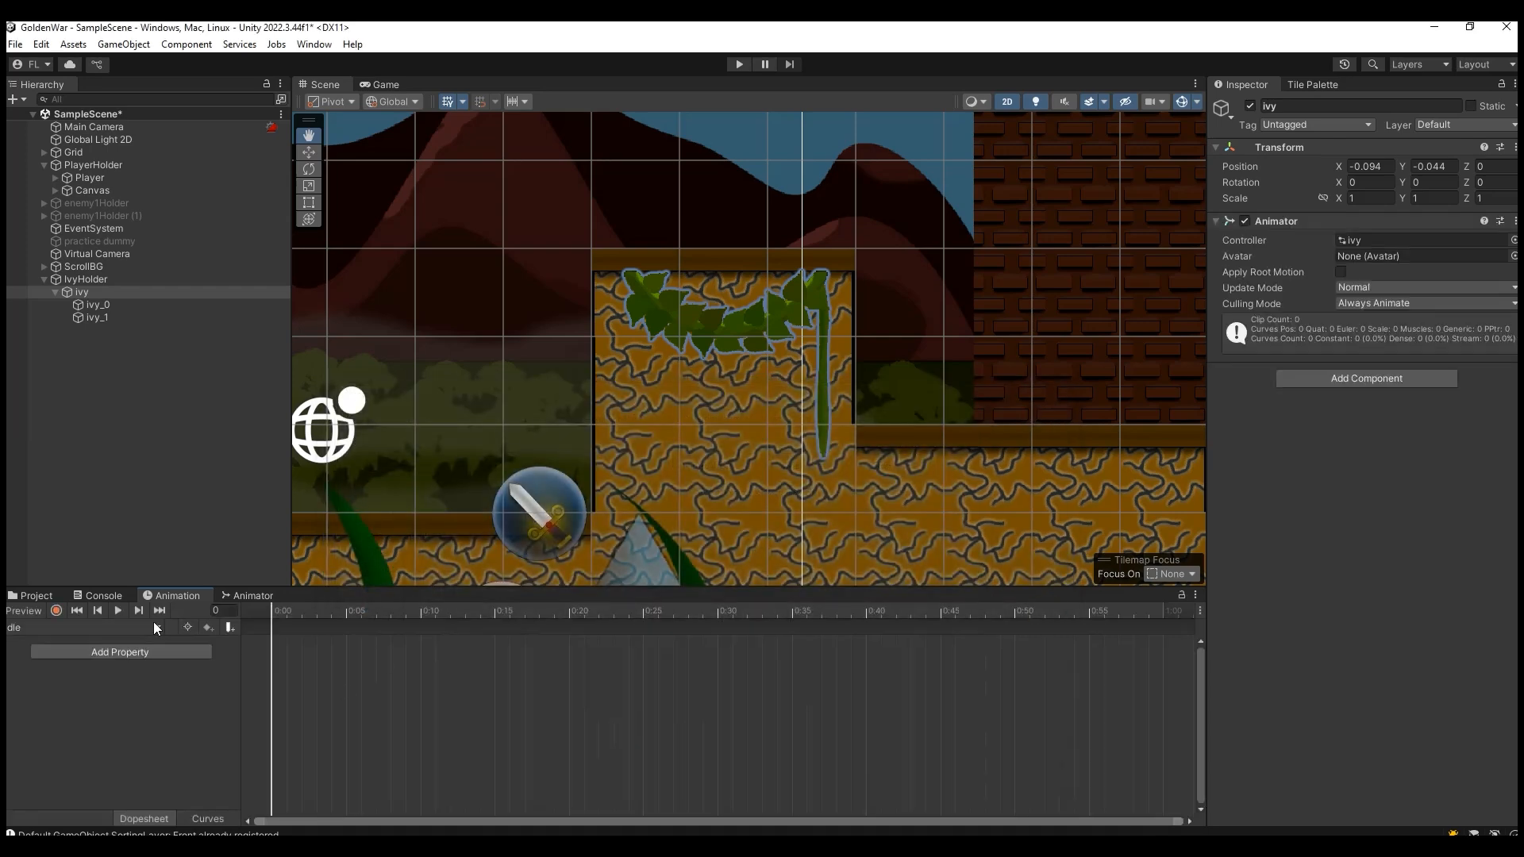
# Start recording the idle clip and key the position and rotation of ivy_0 and ivy_1 at frame 0.
pyautogui.click(112, 305)
pyautogui.keyDown('shift'); pyautogui.click(116, 318); pyautogui.keyUp('shift')
pyautogui.keyDown('ctrl'); pyautogui.click(117, 318); pyautogui.keyUp('ctrl')
pyautogui.click(56, 609)
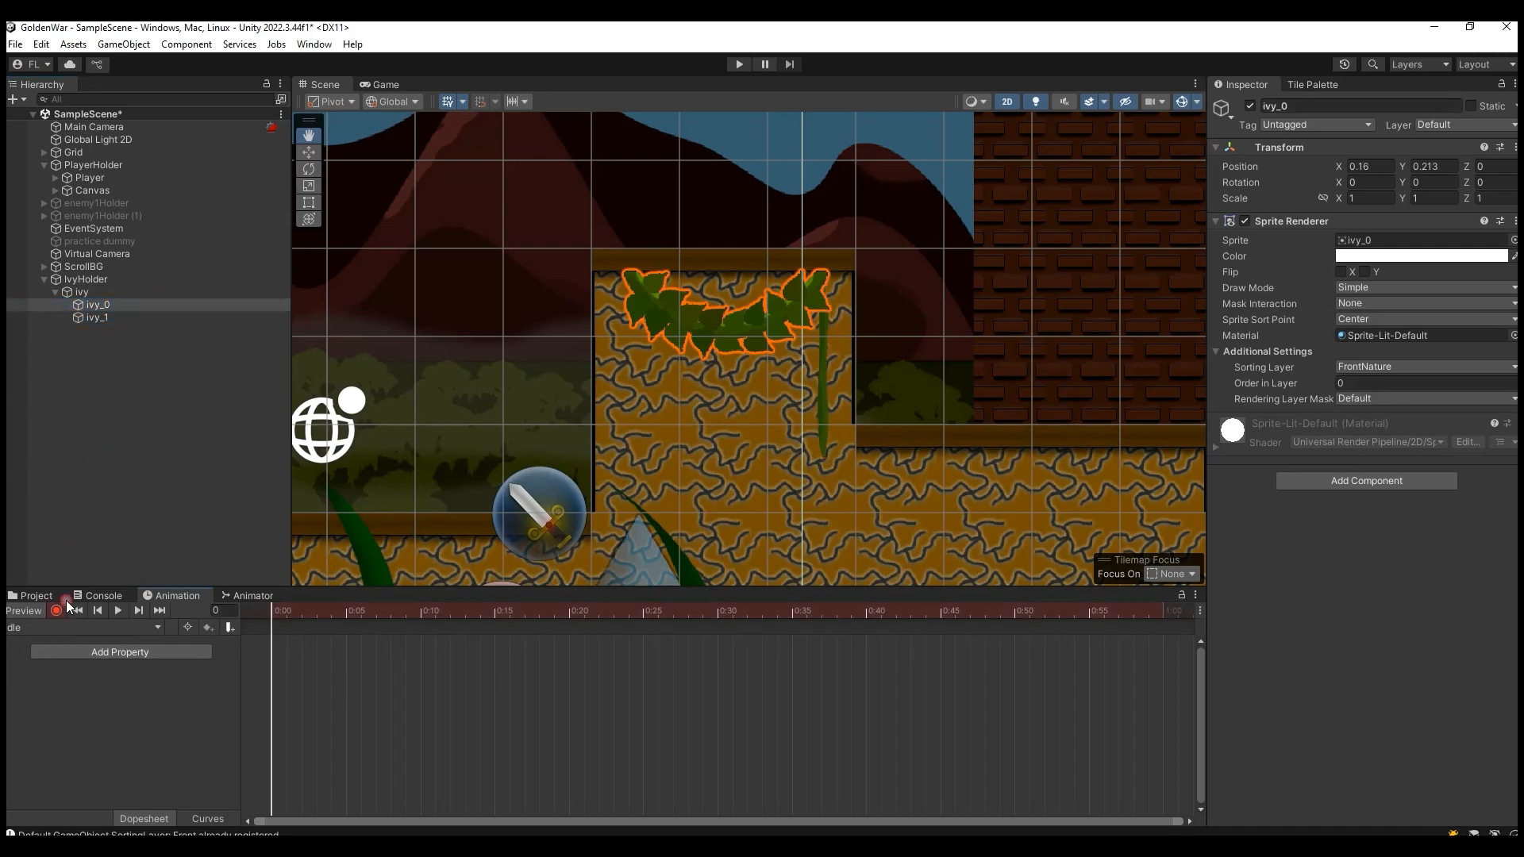
pyautogui.click(112, 305)
pyautogui.keyDown('shift'); pyautogui.click(117, 318); pyautogui.keyUp('shift')
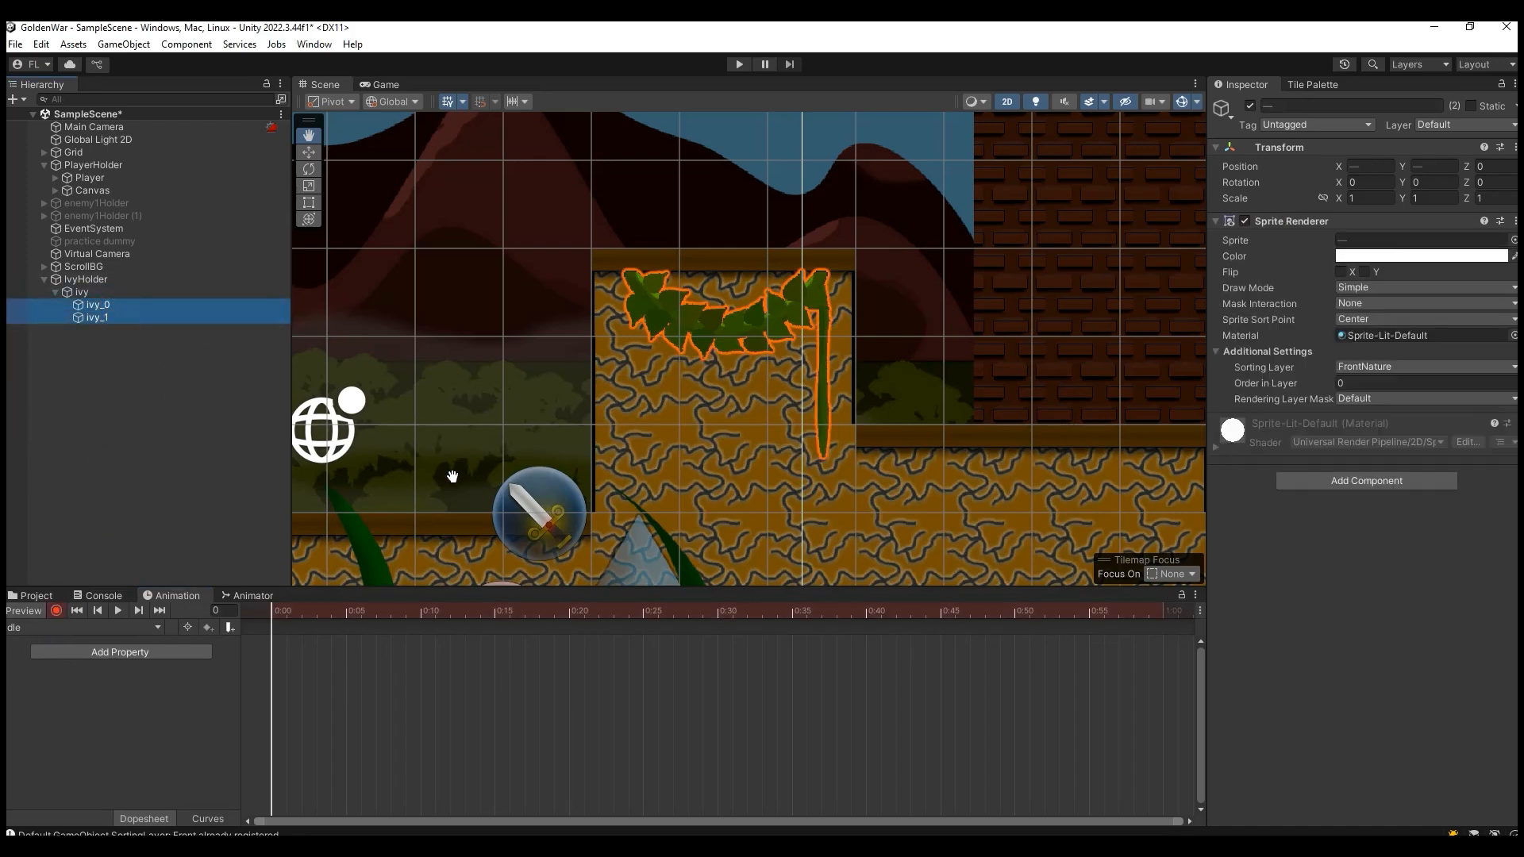
pyautogui.press('w')
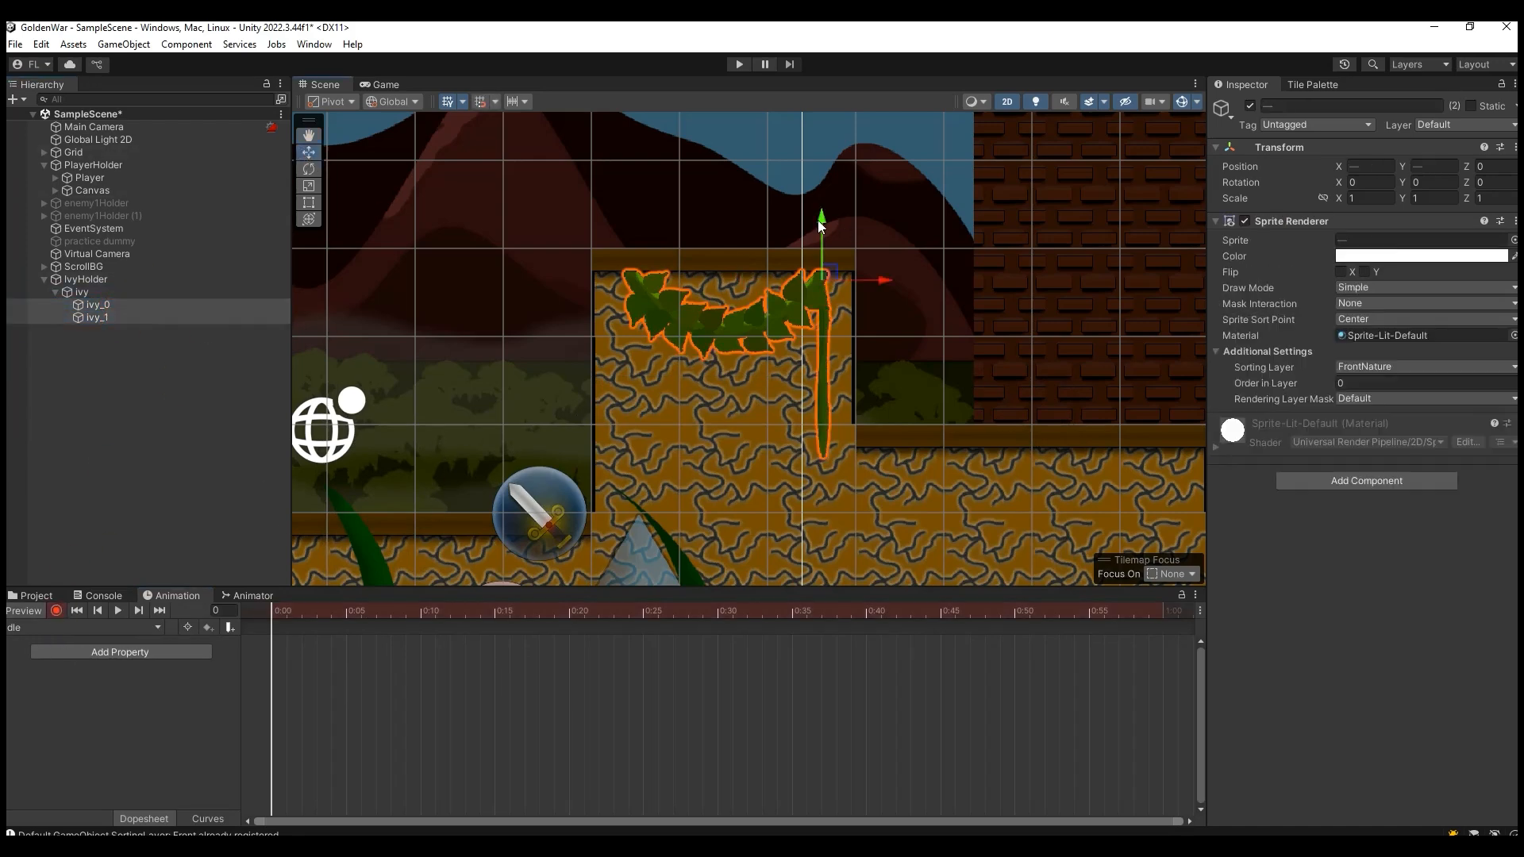
pyautogui.moveTo(822, 220); pyautogui.dragTo(822, 220)
pyautogui.press('e')
pyautogui.moveTo(820, 339); pyautogui.dragTo(814, 337)
# At frame 20, key ivy_1 swung to a Z rotation of about -6.23, and select the keyframes at frame 0.
pyautogui.moveTo(273, 612); pyautogui.dragTo(573, 649)
pyautogui.click(122, 316)
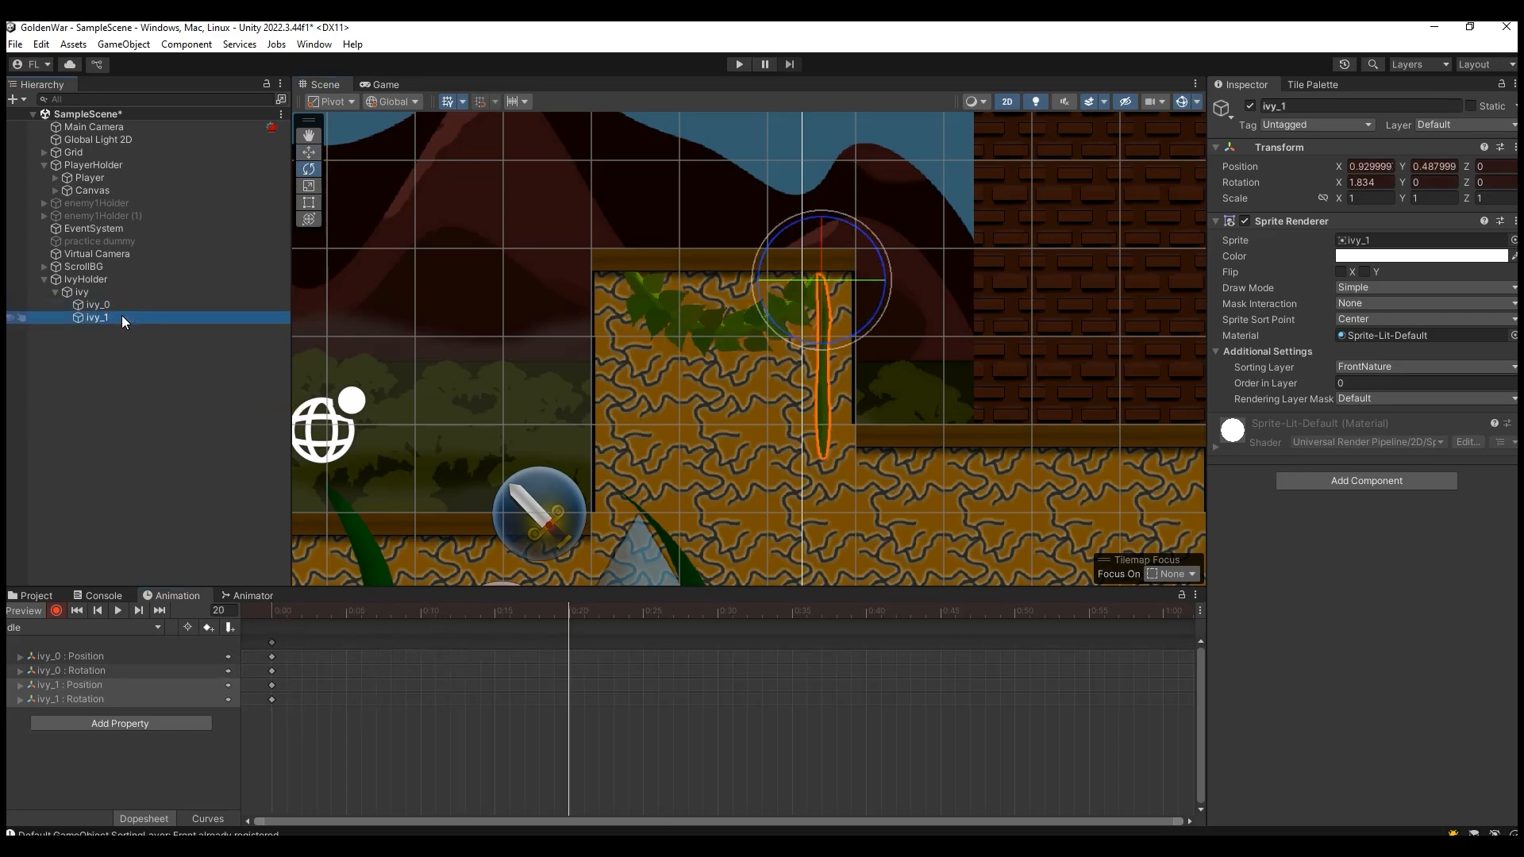
pyautogui.moveTo(839, 338); pyautogui.dragTo(827, 345)
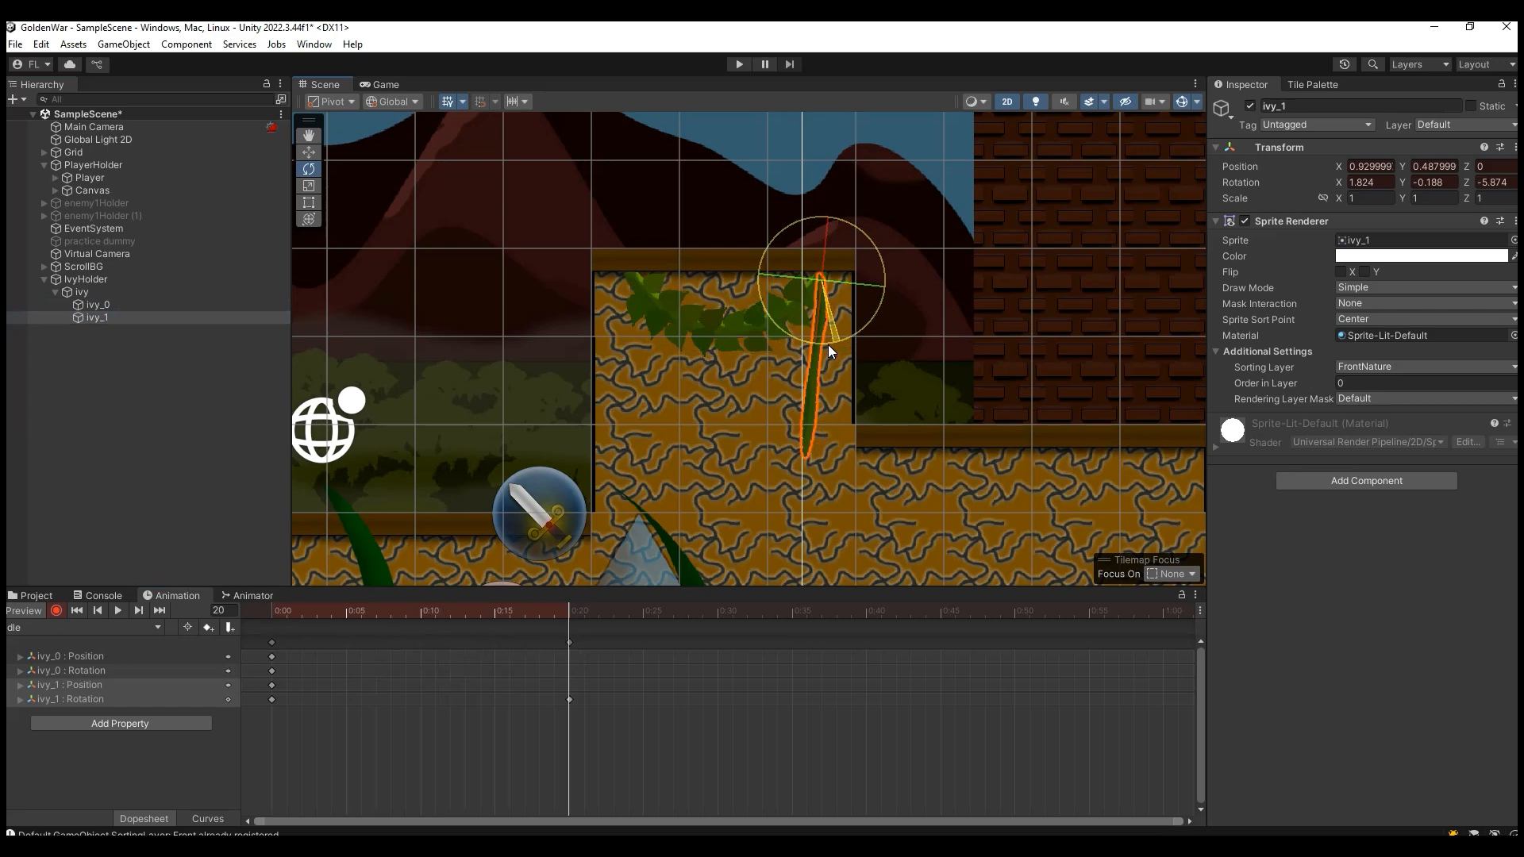
pyautogui.moveTo(285, 744); pyautogui.dragTo(261, 638)
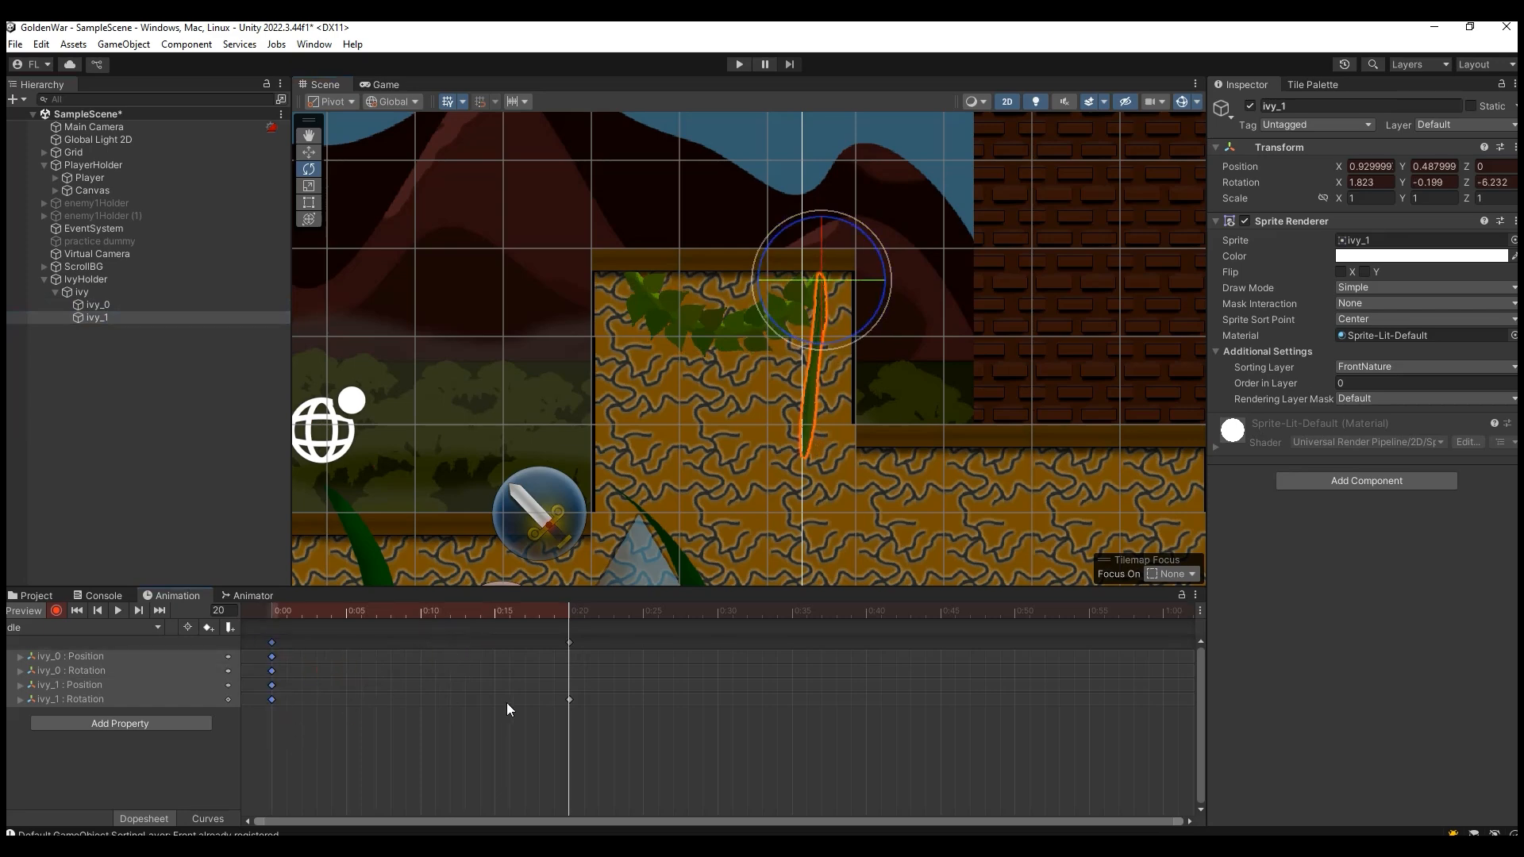
# At frame 40, key ivy_1 swung the opposite way to a Z rotation of about 8.78.
pyautogui.moveTo(578, 608); pyautogui.dragTo(583, 652)
pyautogui.moveTo(827, 341); pyautogui.dragTo(858, 341)
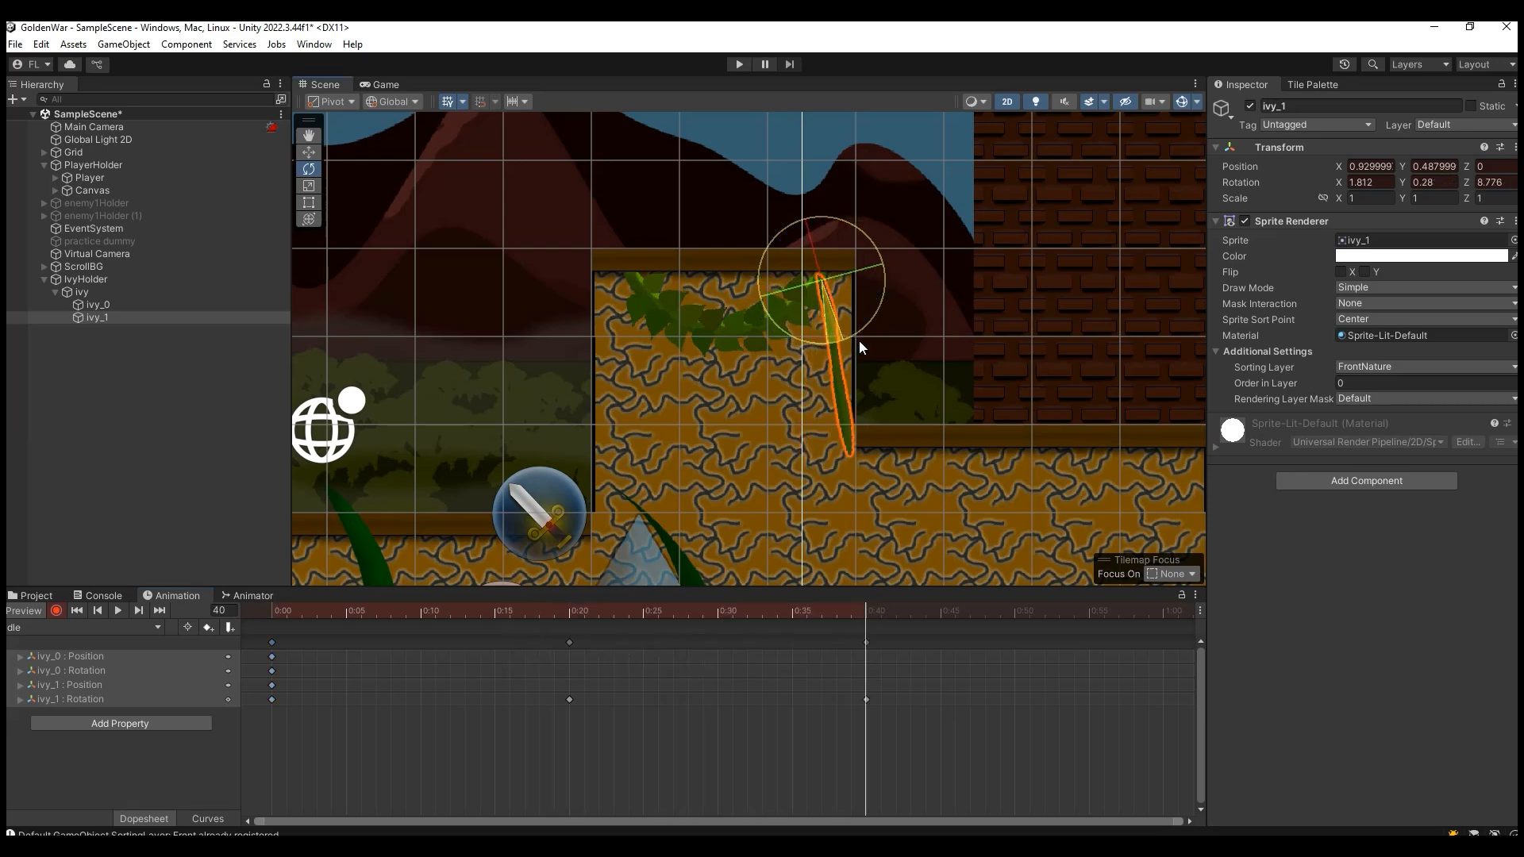
pyautogui.click(320, 668)
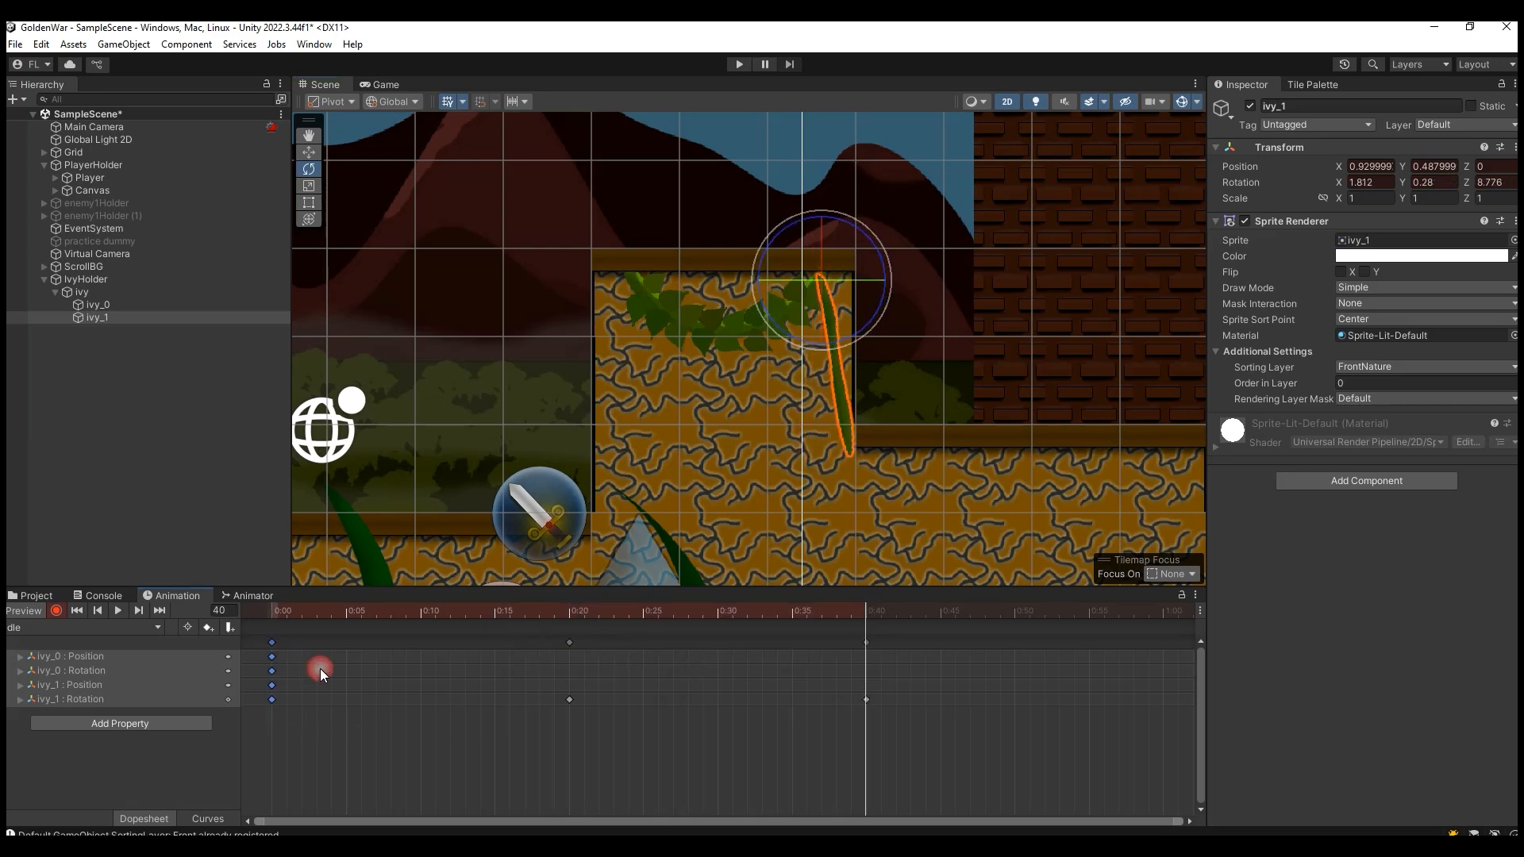
# Paste the frame 0 keyframes of ivy_0 and ivy_1 at frame 55 and preview the idle clip.
pyautogui.moveTo(862, 632); pyautogui.dragTo(1088, 638)
pyautogui.hotkey('ctrl', 'v')
pyautogui.click(121, 612)
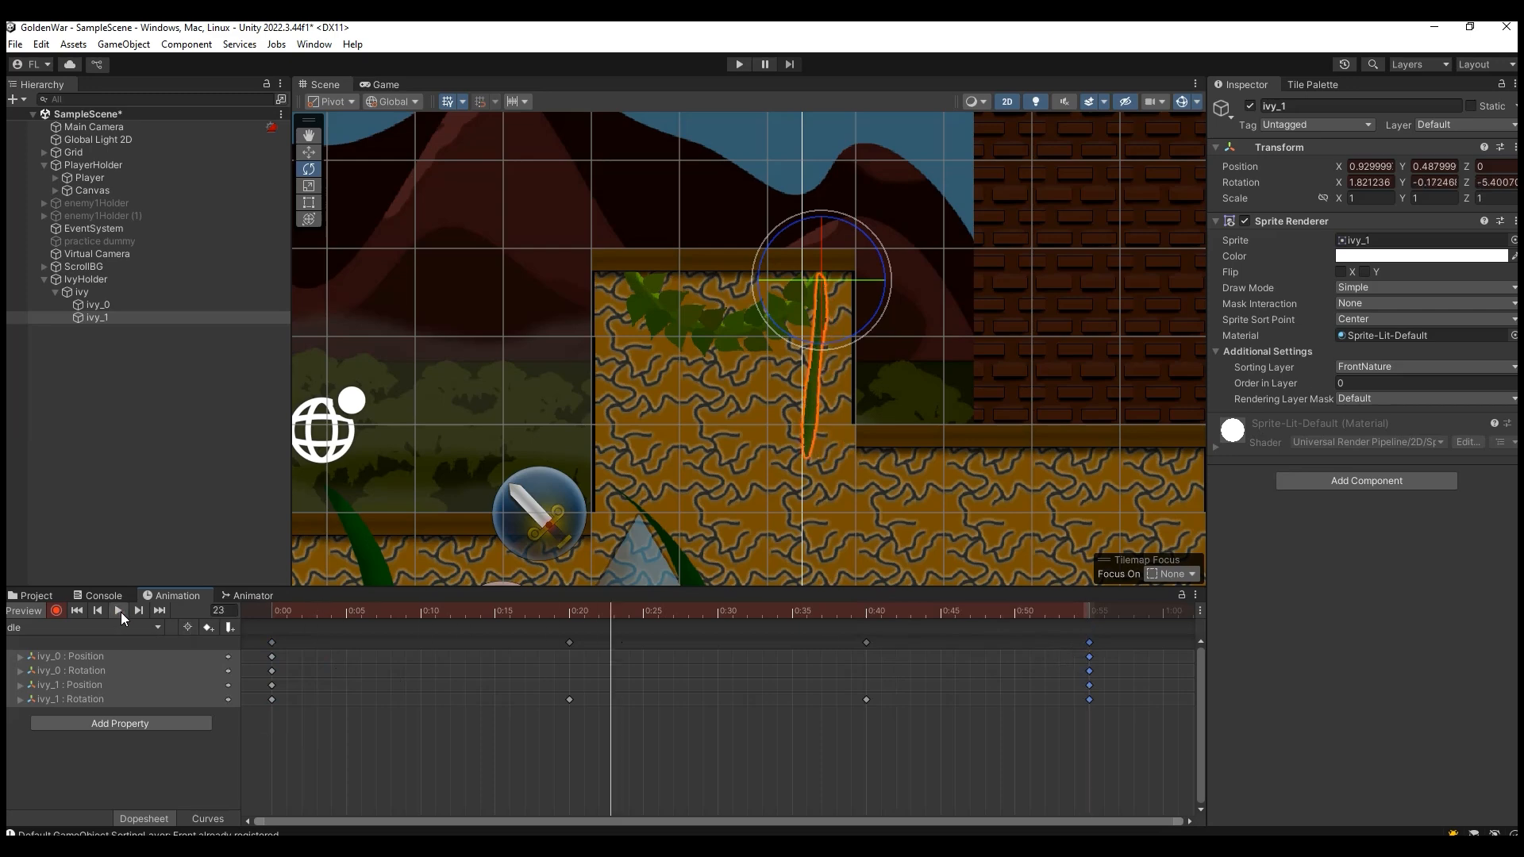
# Slow the sway by stretching all the idle keyframes so the last ones fall at about frame 98.
pyautogui.click(235, 597)
pyautogui.click(182, 596)
pyautogui.scroll(-5, 731, 711)
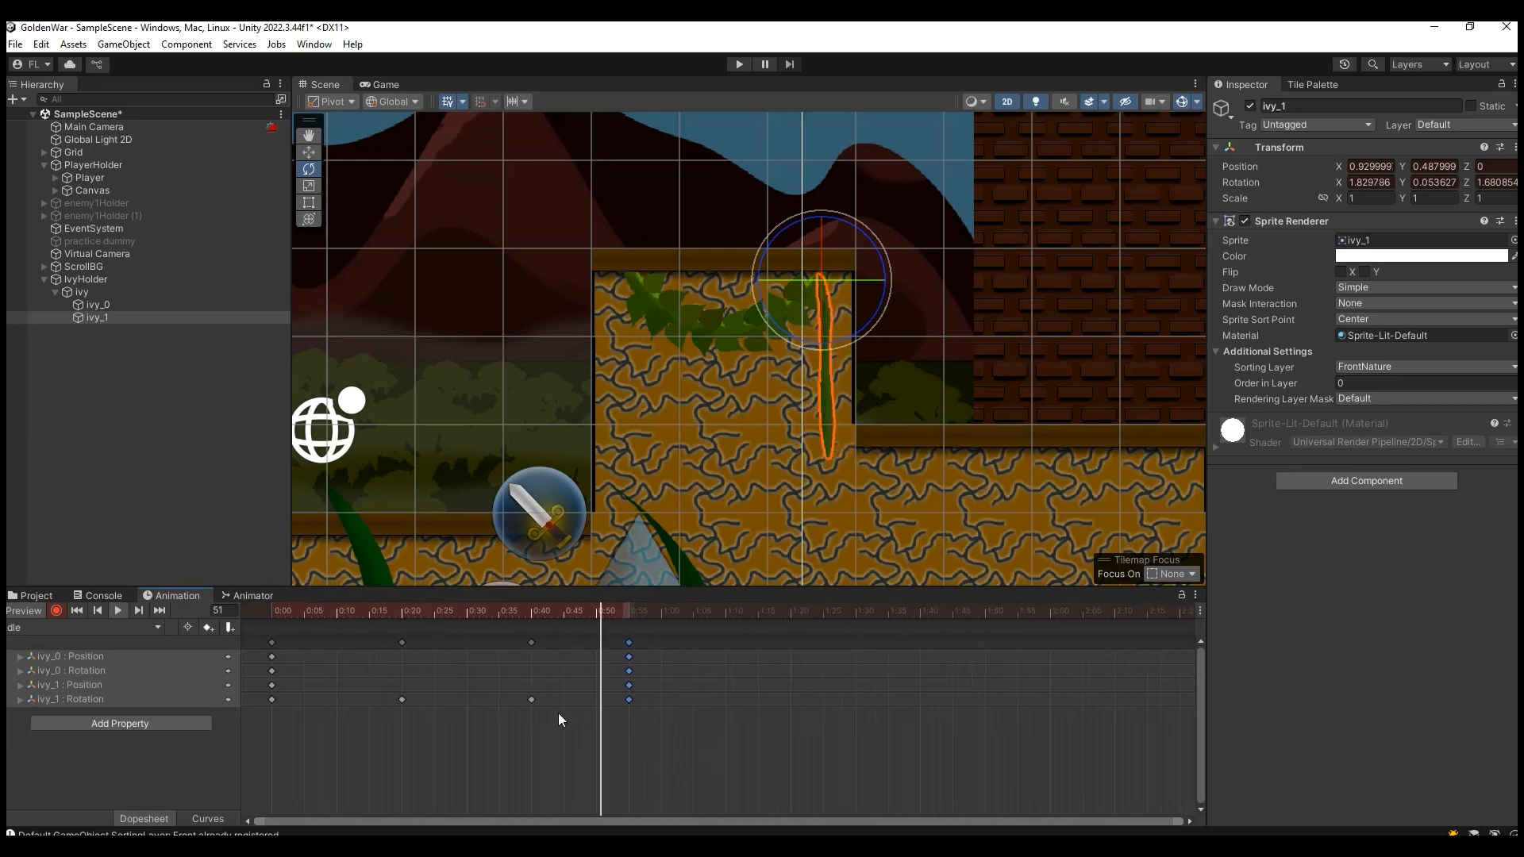
pyautogui.moveTo(674, 763); pyautogui.dragTo(250, 637)
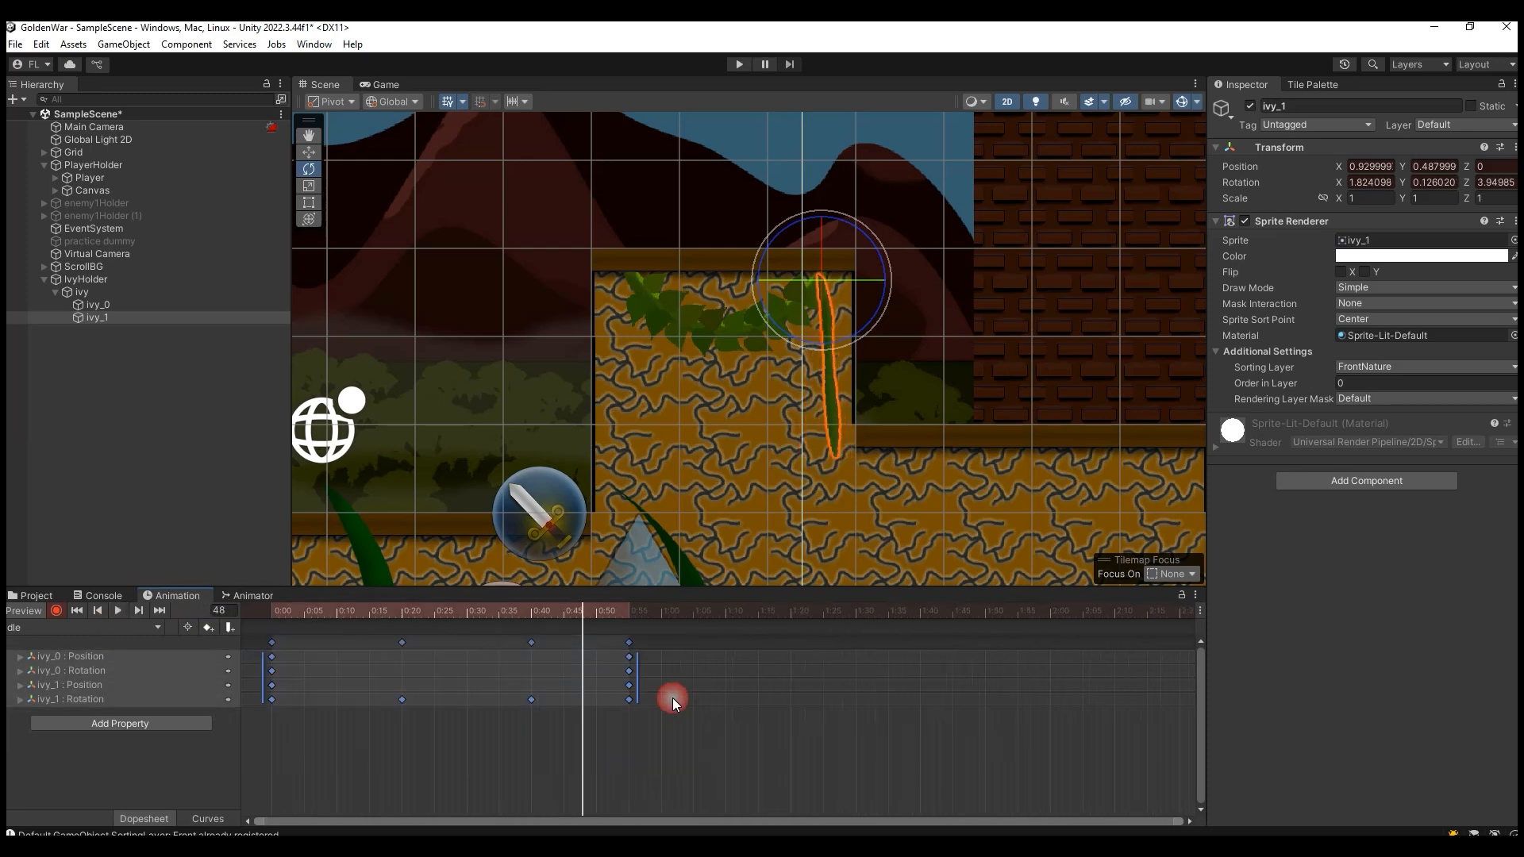
pyautogui.moveTo(640, 678); pyautogui.dragTo(917, 679)
pyautogui.click(117, 610)
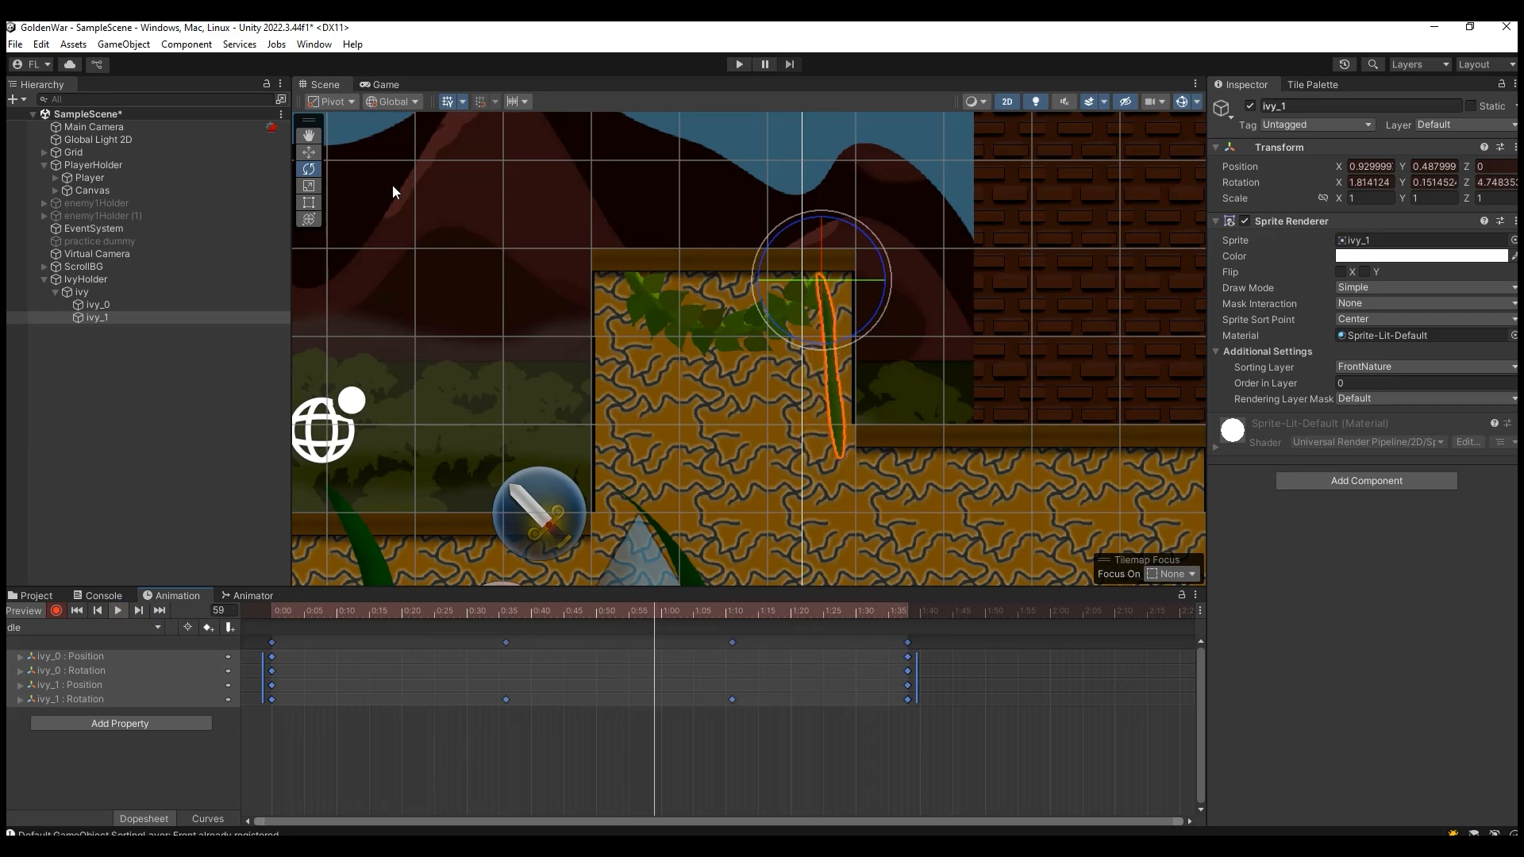
# Set the tangents of all the selected idle keyframes to Free Smooth and stop the animation preview.
pyautogui.rightClick(583, 654)
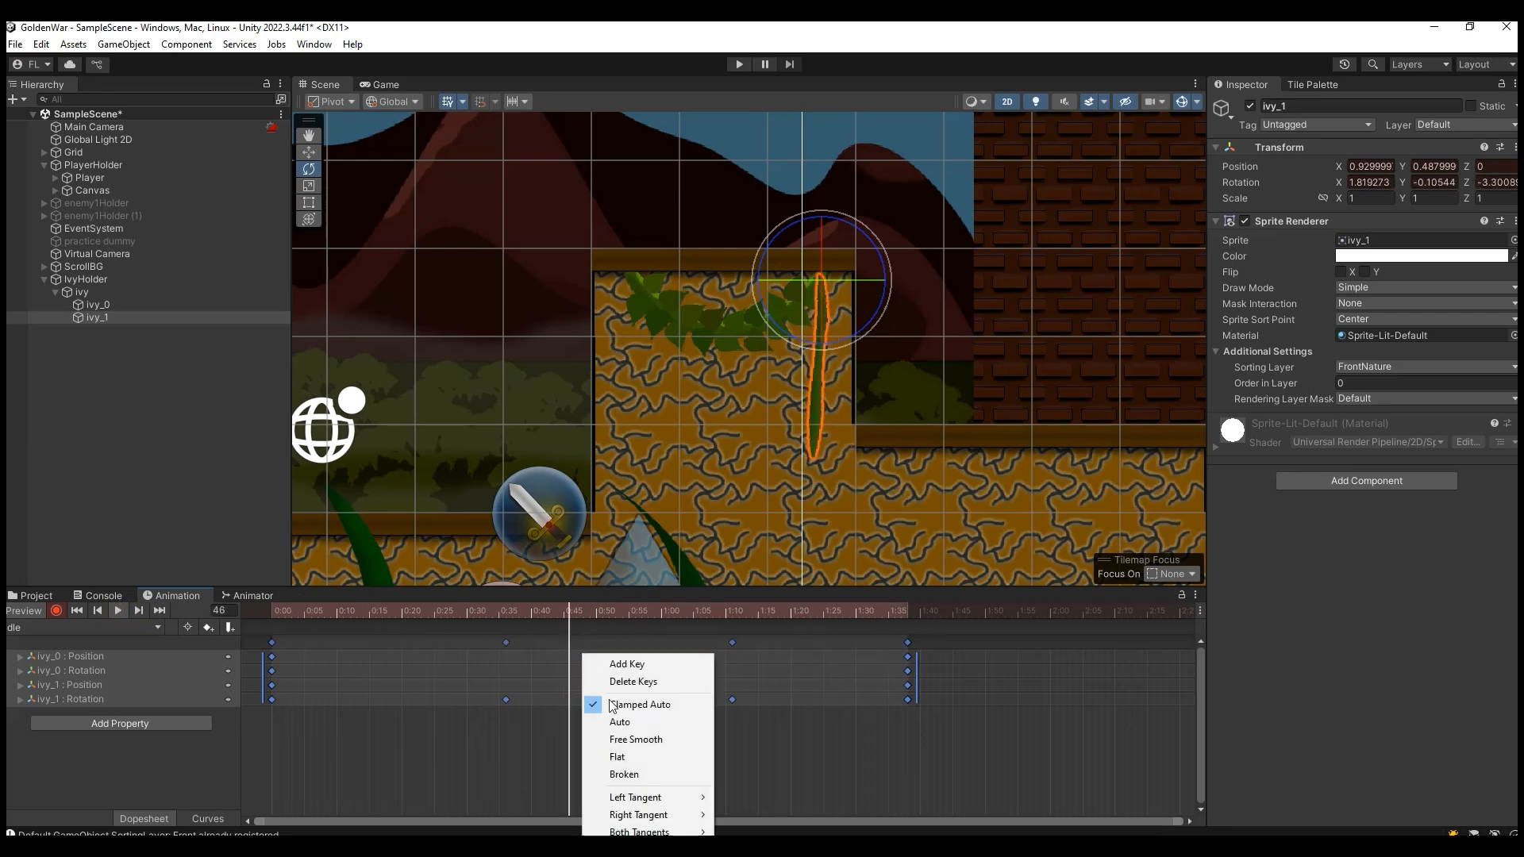
pyautogui.click(641, 740)
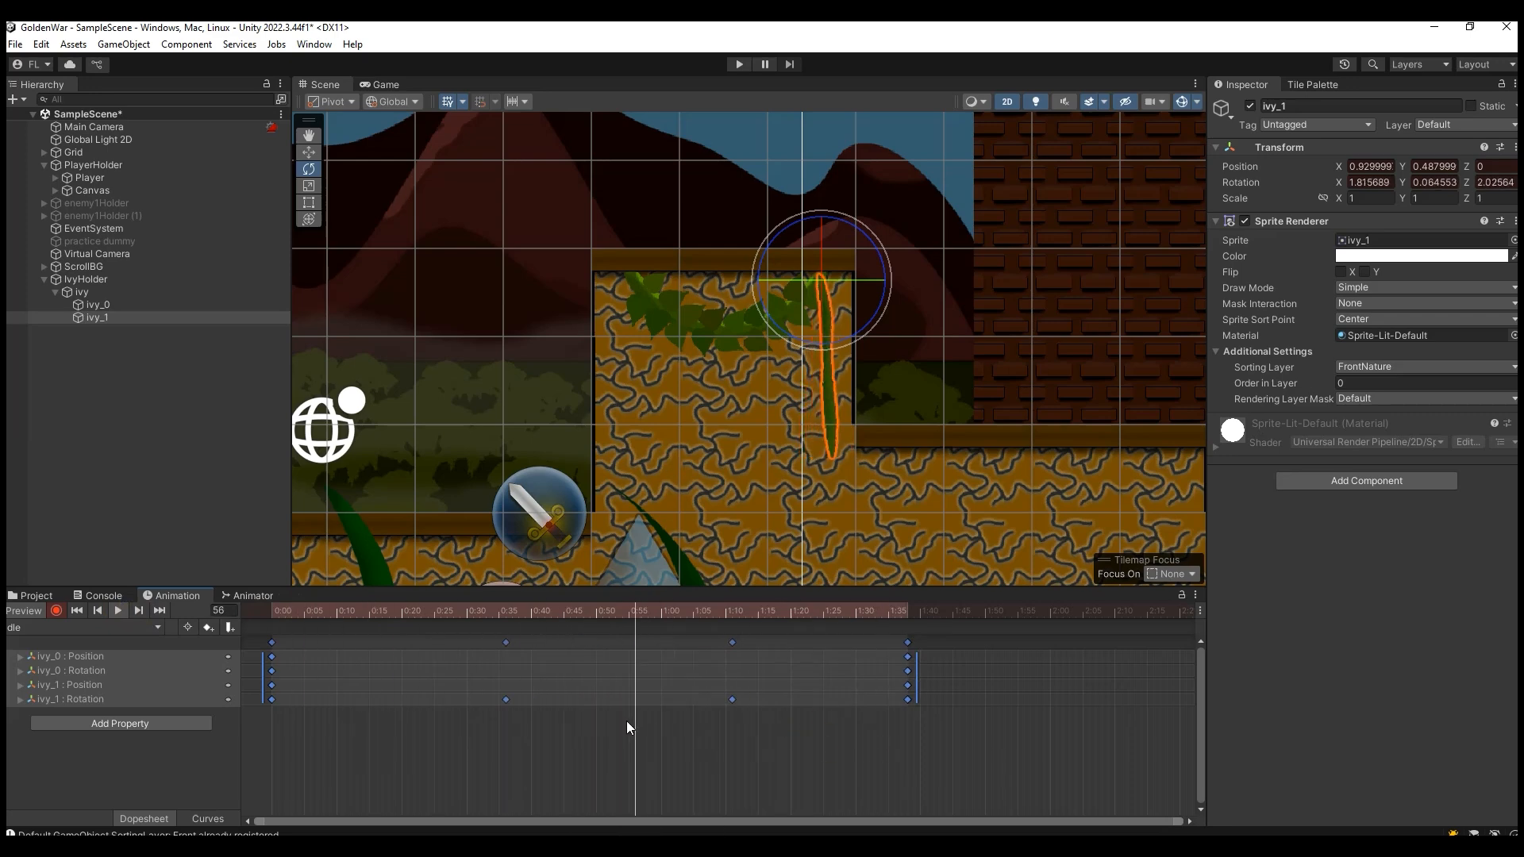
pyautogui.click(517, 722)
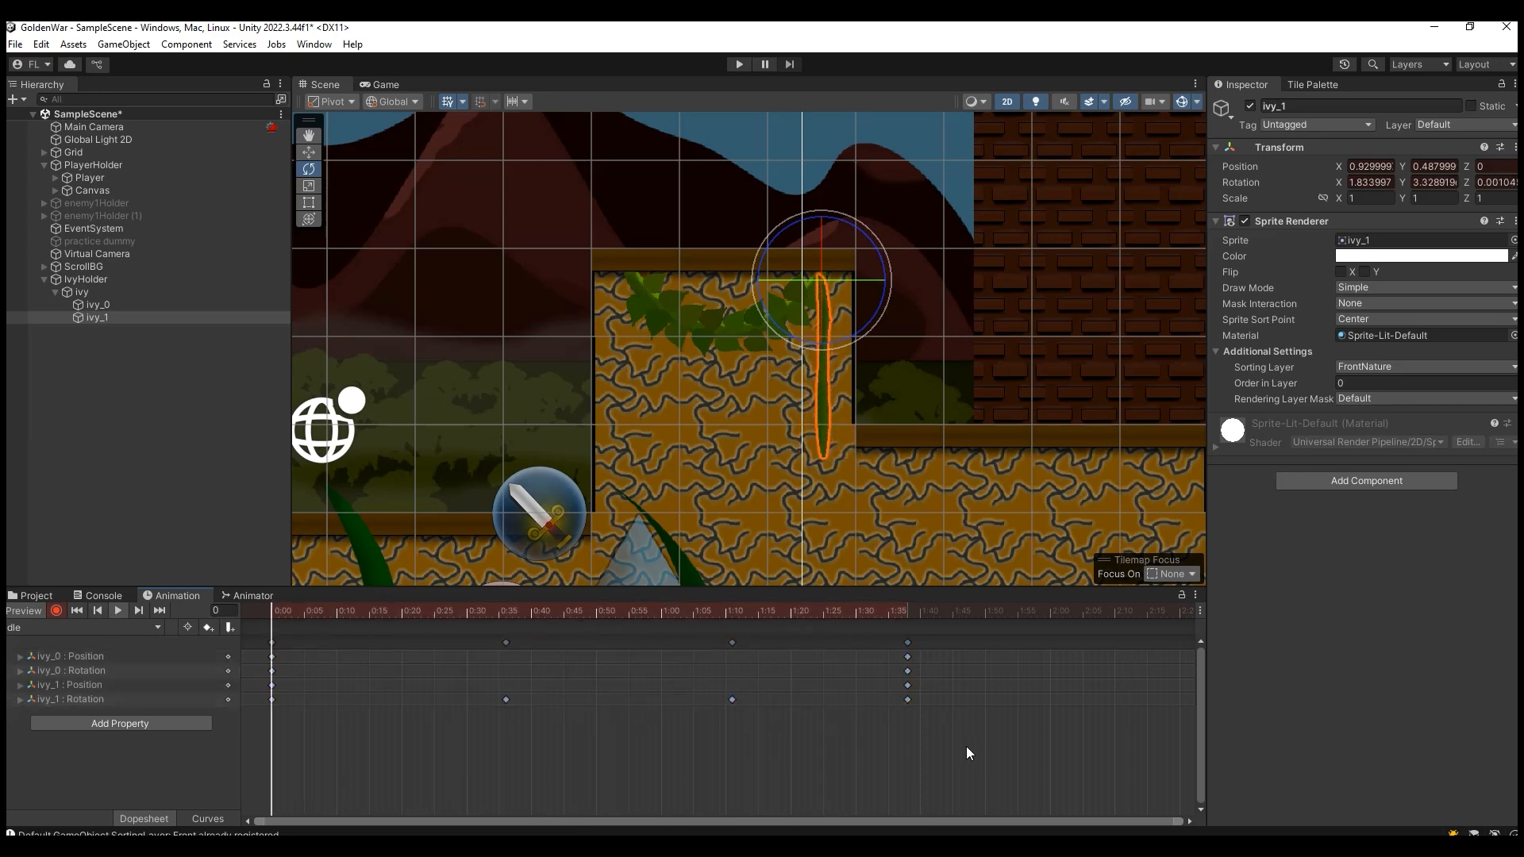
pyautogui.moveTo(949, 764); pyautogui.dragTo(268, 647)
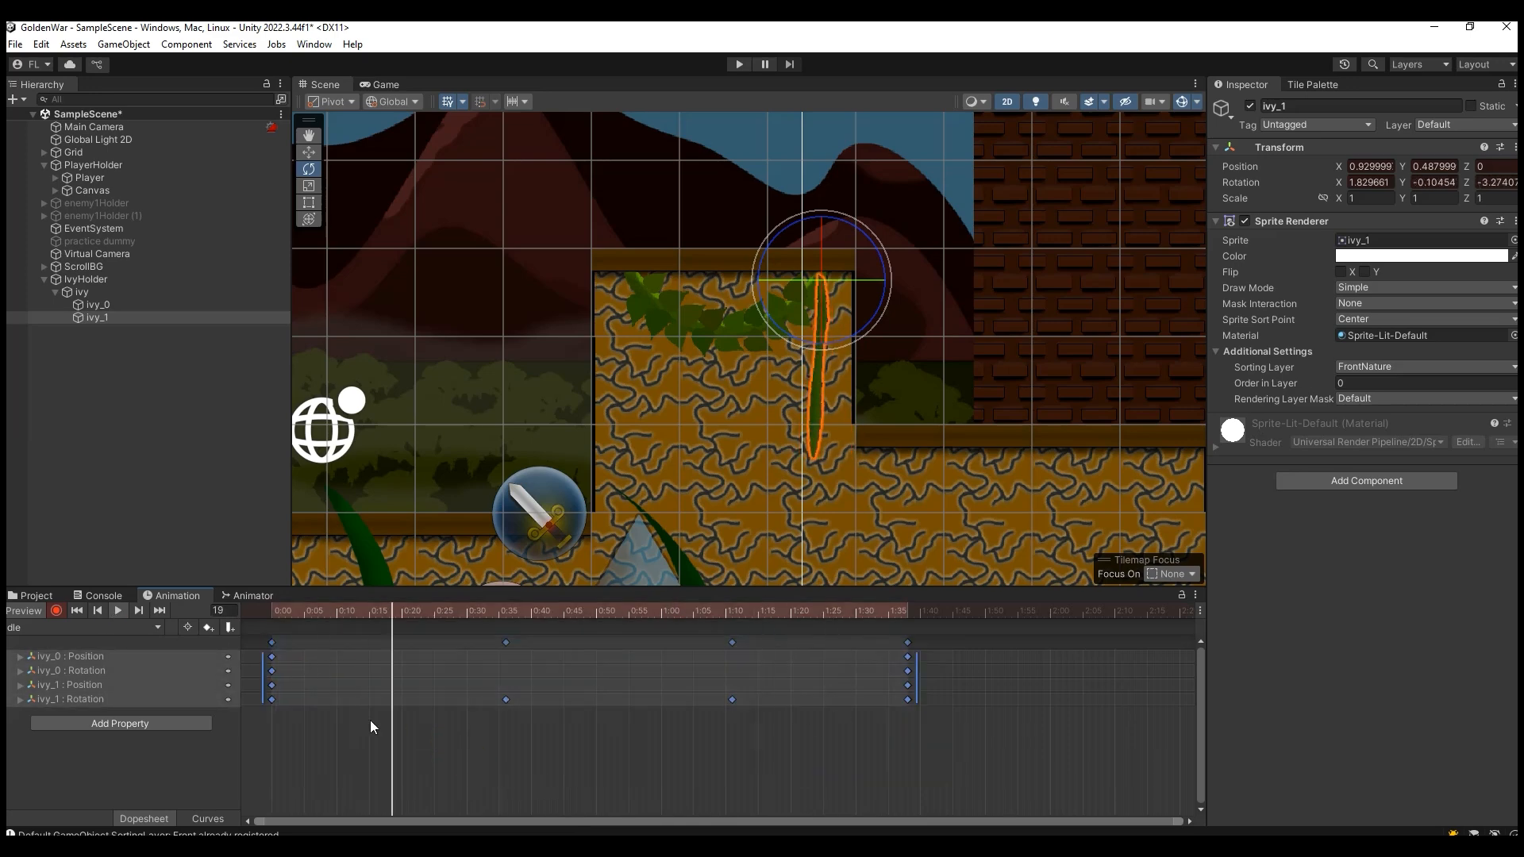
pyautogui.click(117, 612)
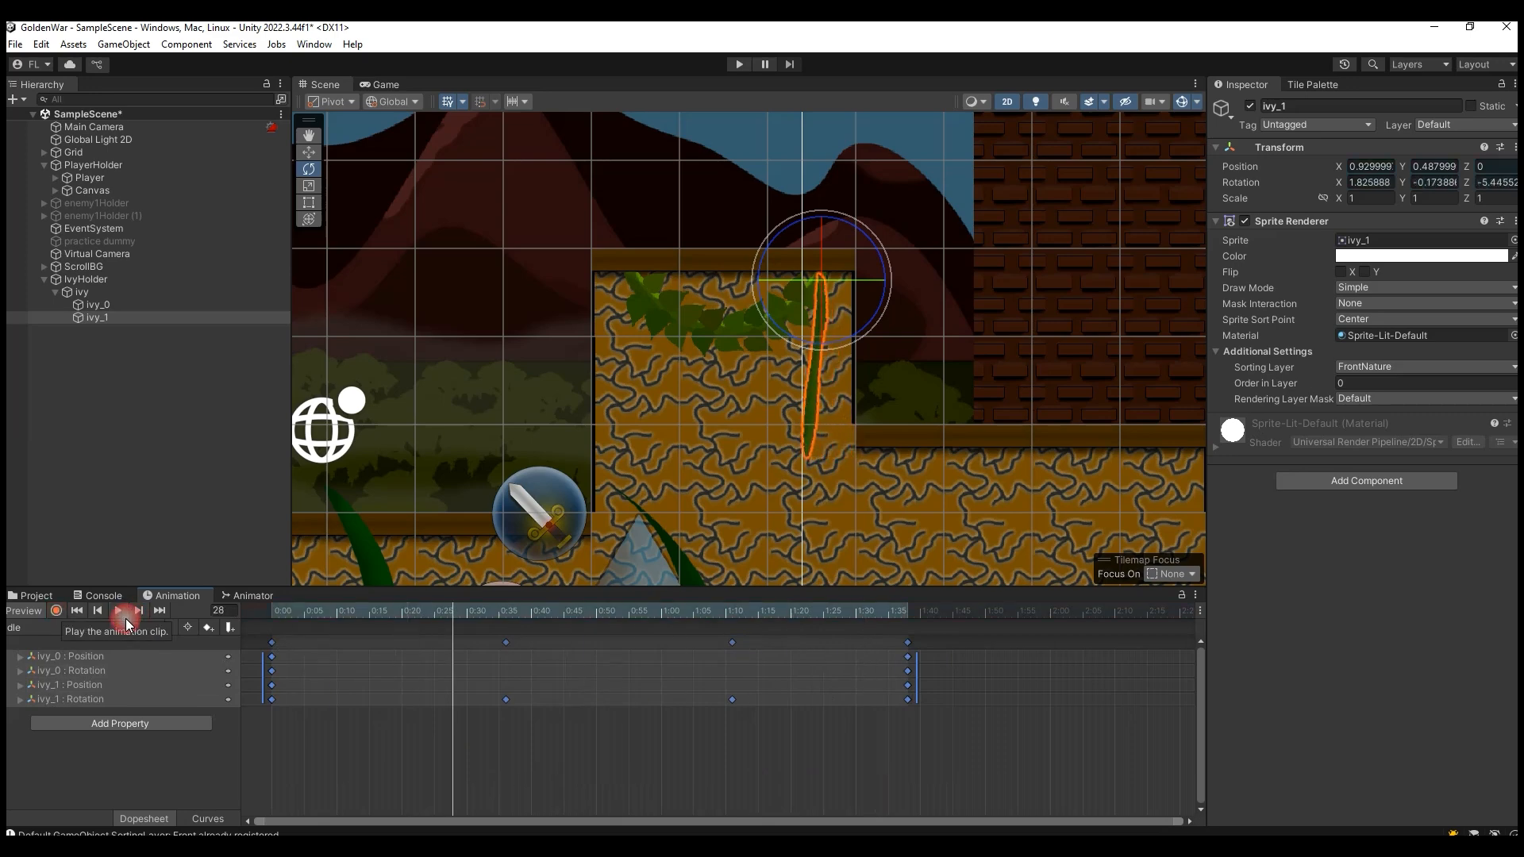
# Run the game, walk and jump the player around the ivy block to check the sway, and stop the game.
pyautogui.click(739, 64)
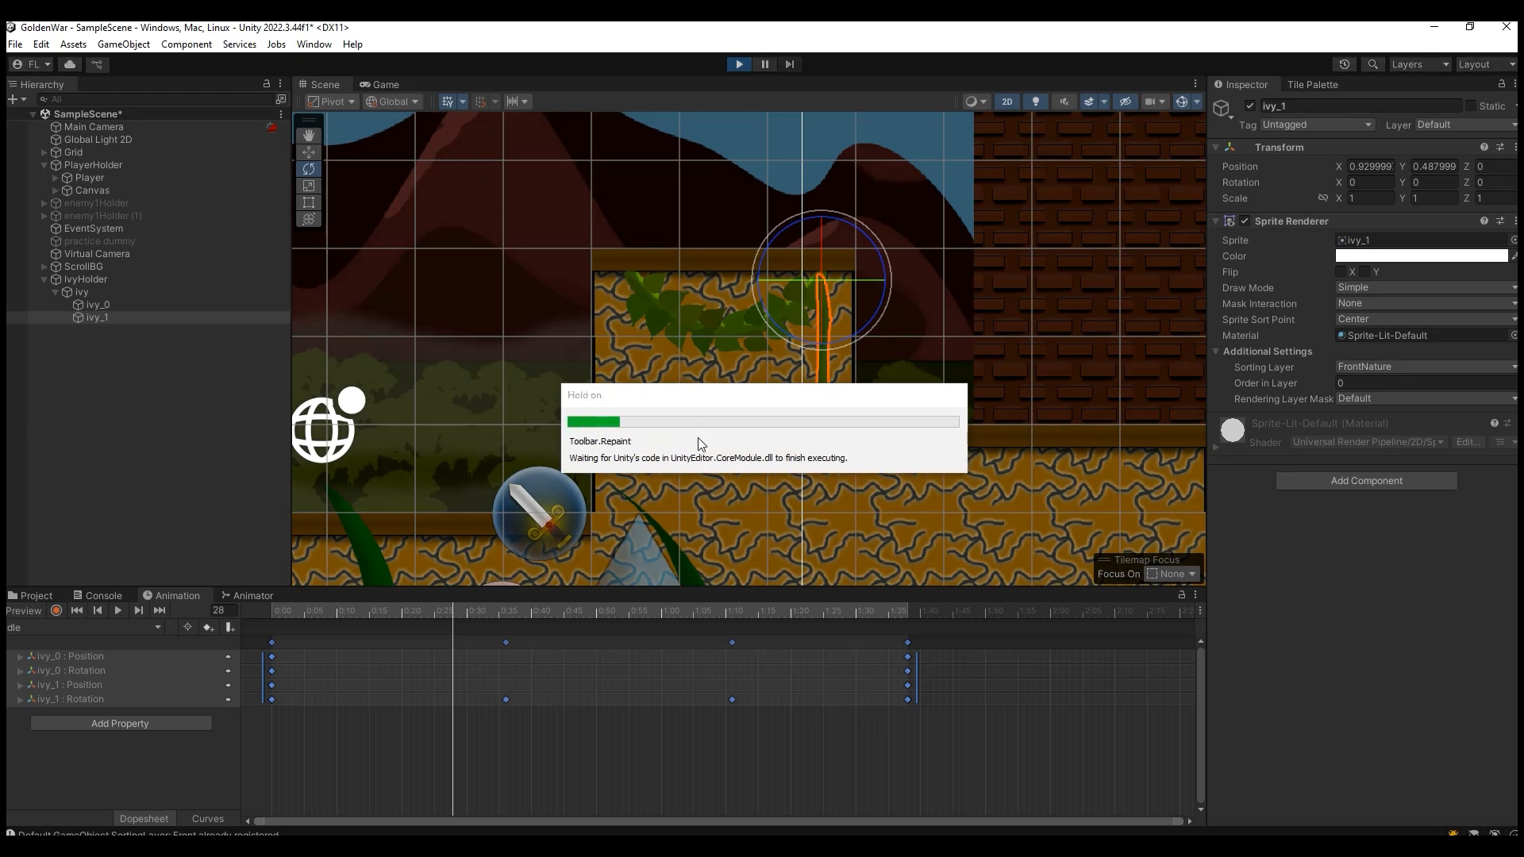
pyautogui.press('d')
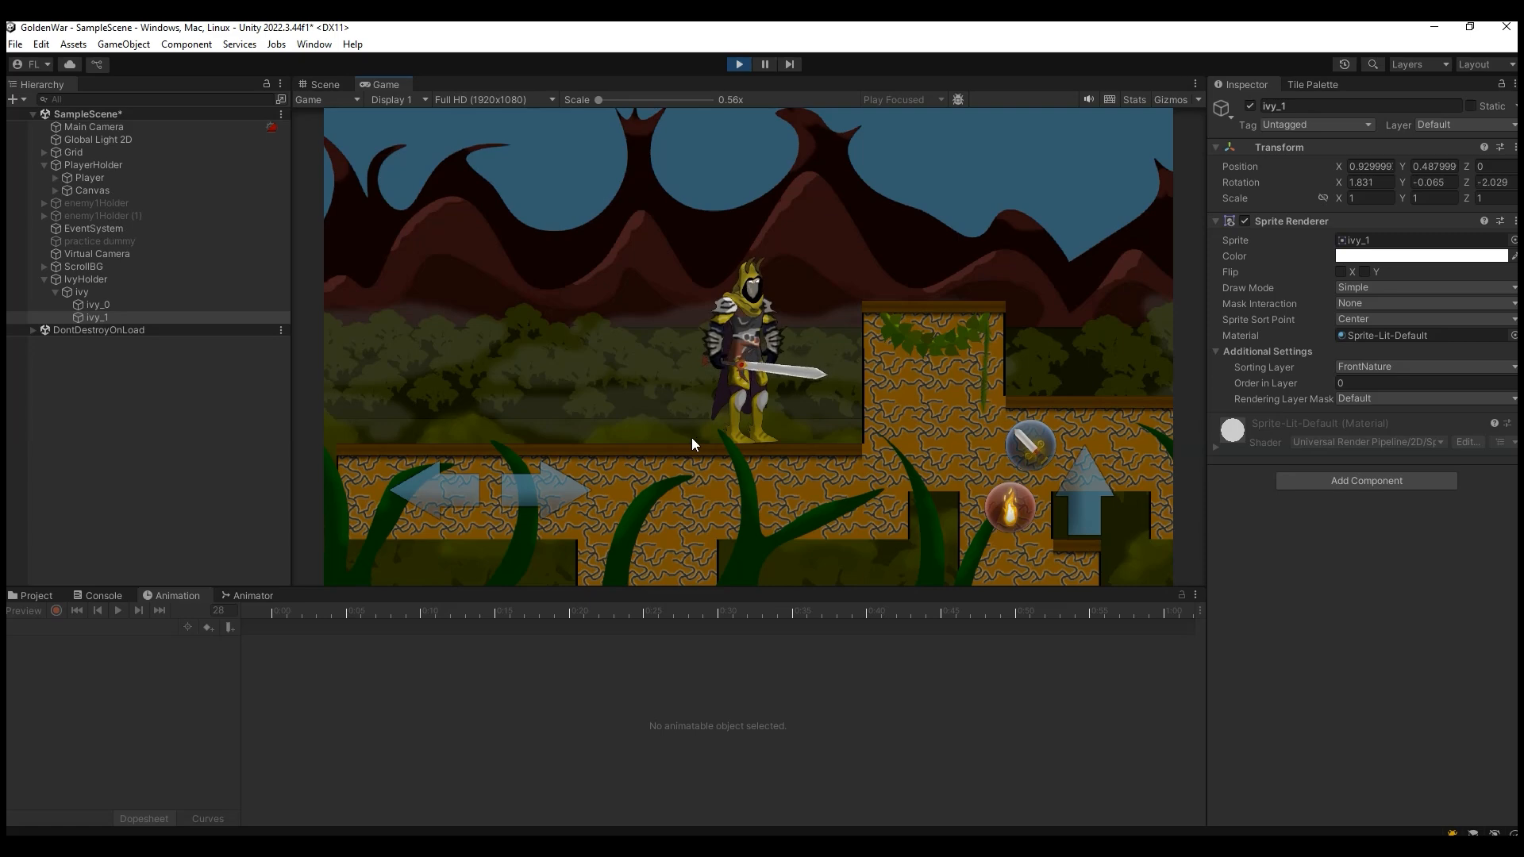
pyautogui.press('d')
pyautogui.press('space')
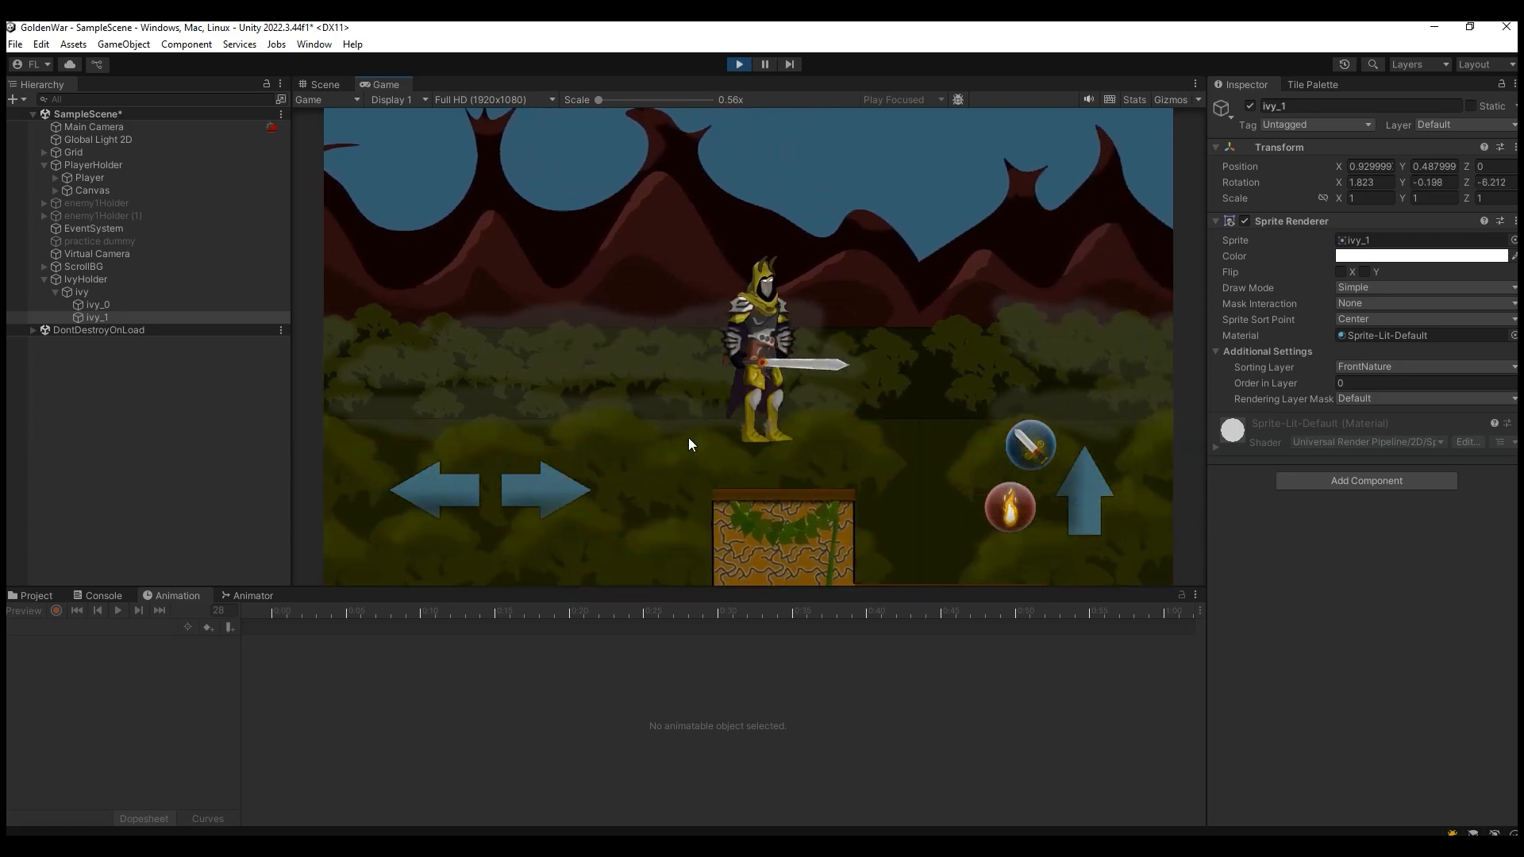
pyautogui.press('a')
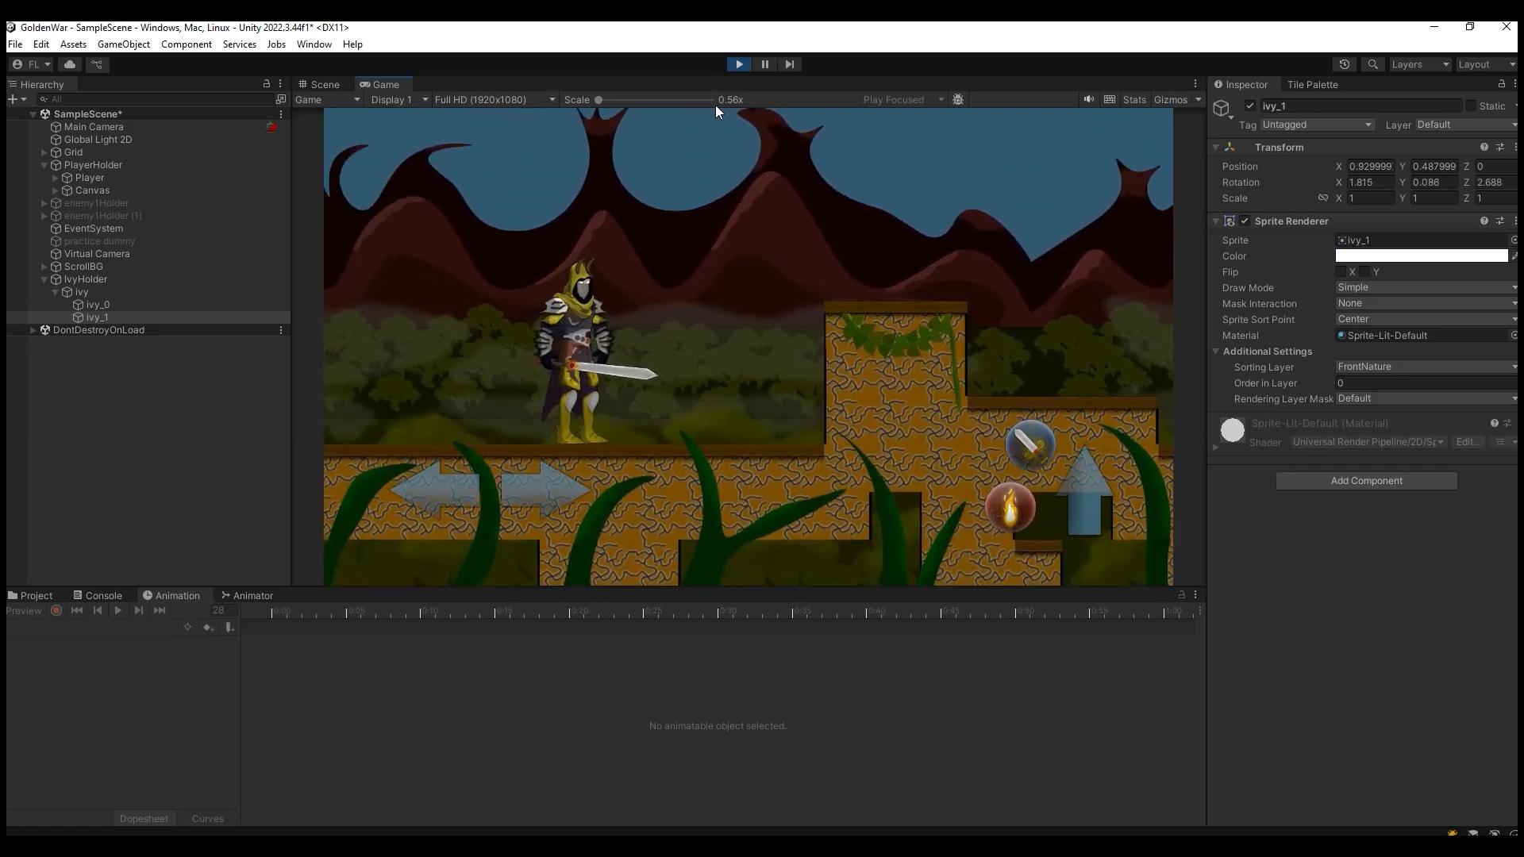
pyautogui.click(739, 64)
# Save IvyHolder as a prefab in the prefab/terrain folder and delete it from the scene.
pyautogui.click(86, 279)
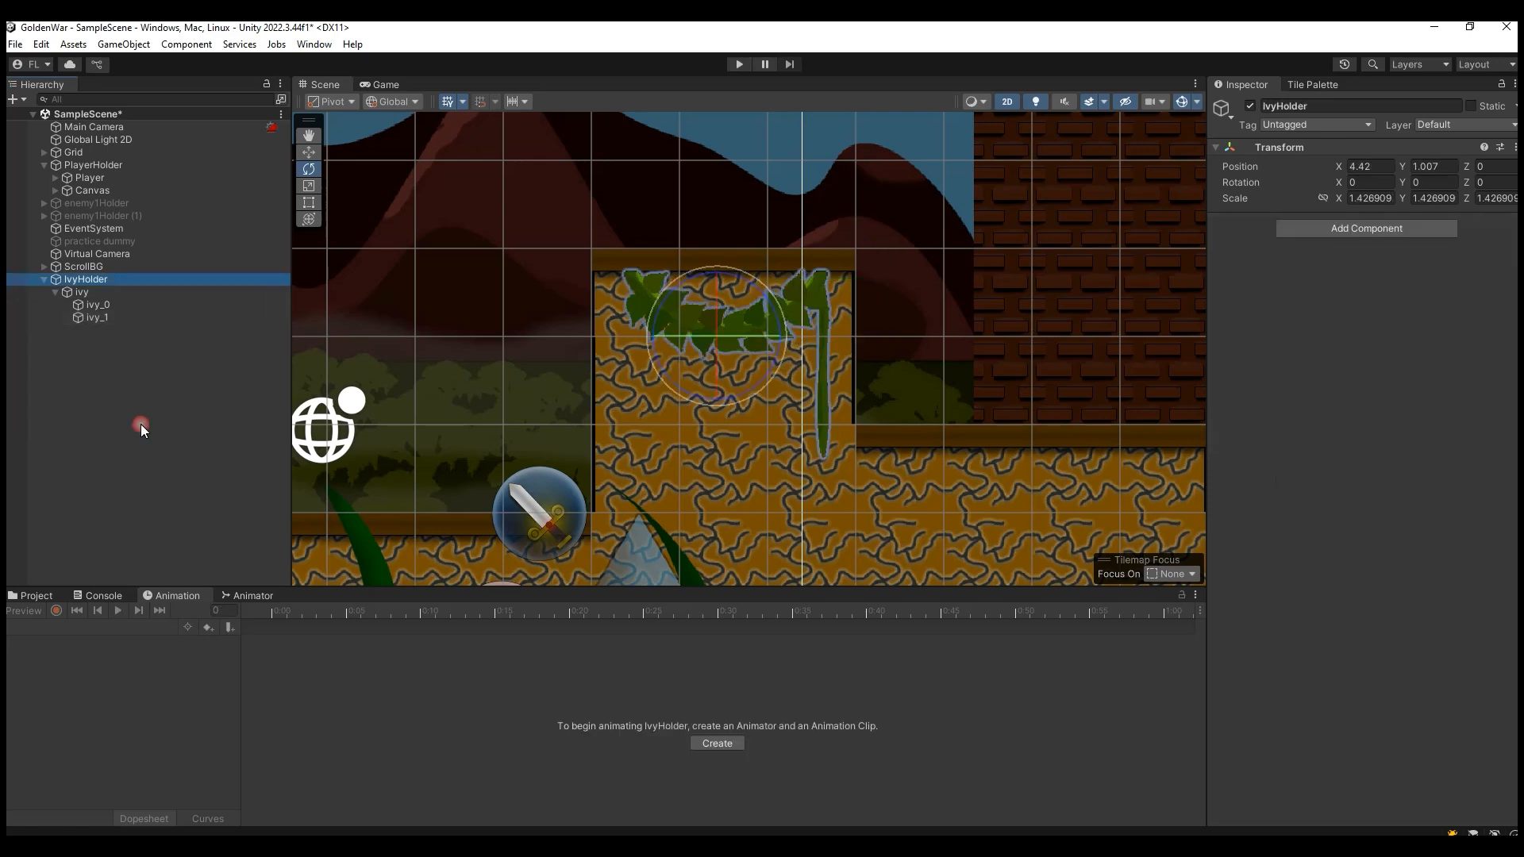
pyautogui.click(33, 596)
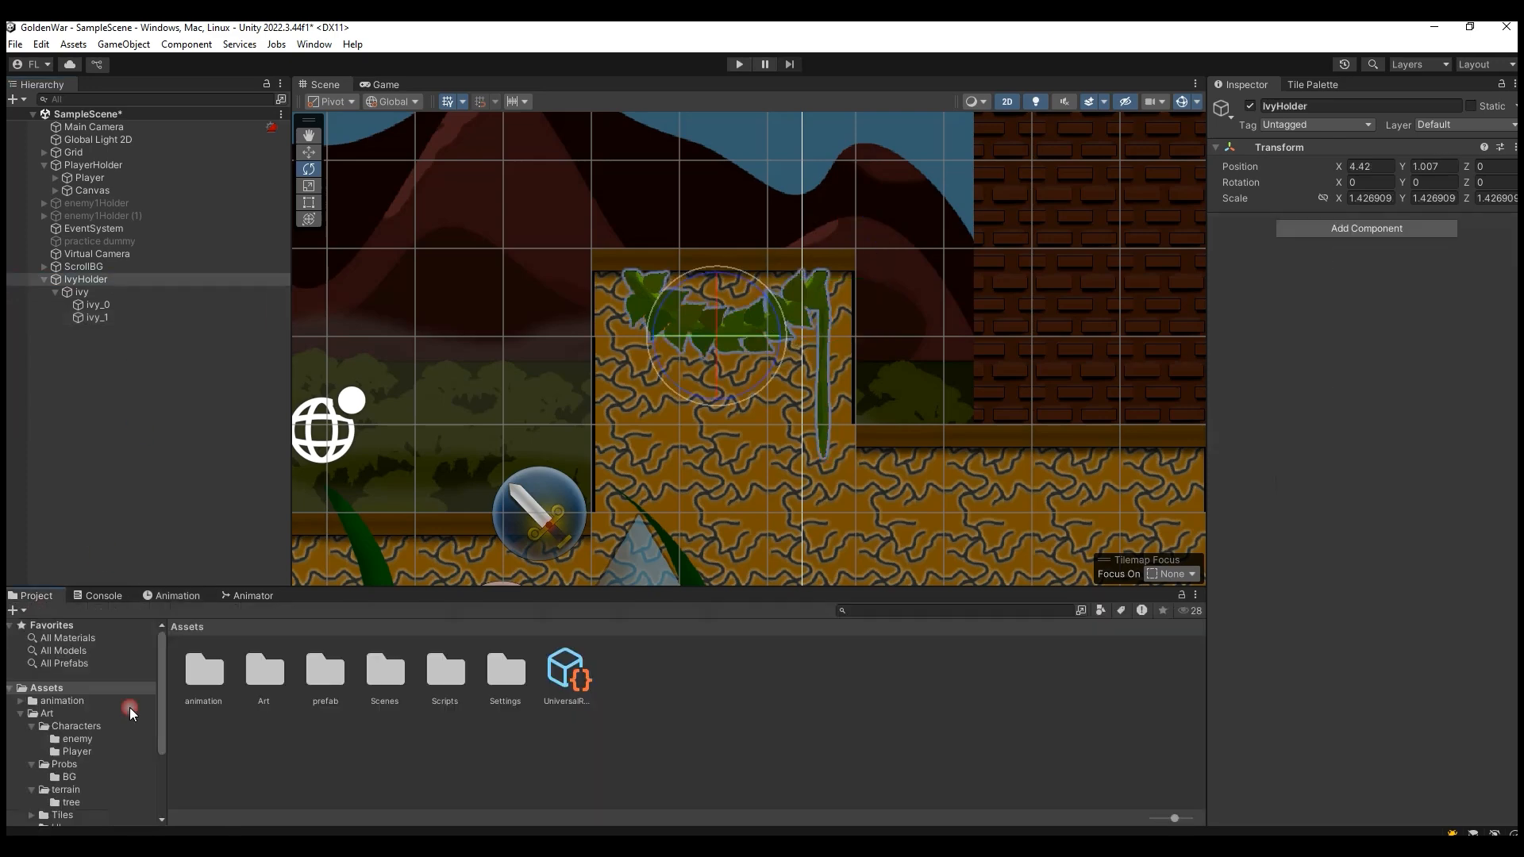
pyautogui.click(20, 726)
pyautogui.click(50, 727)
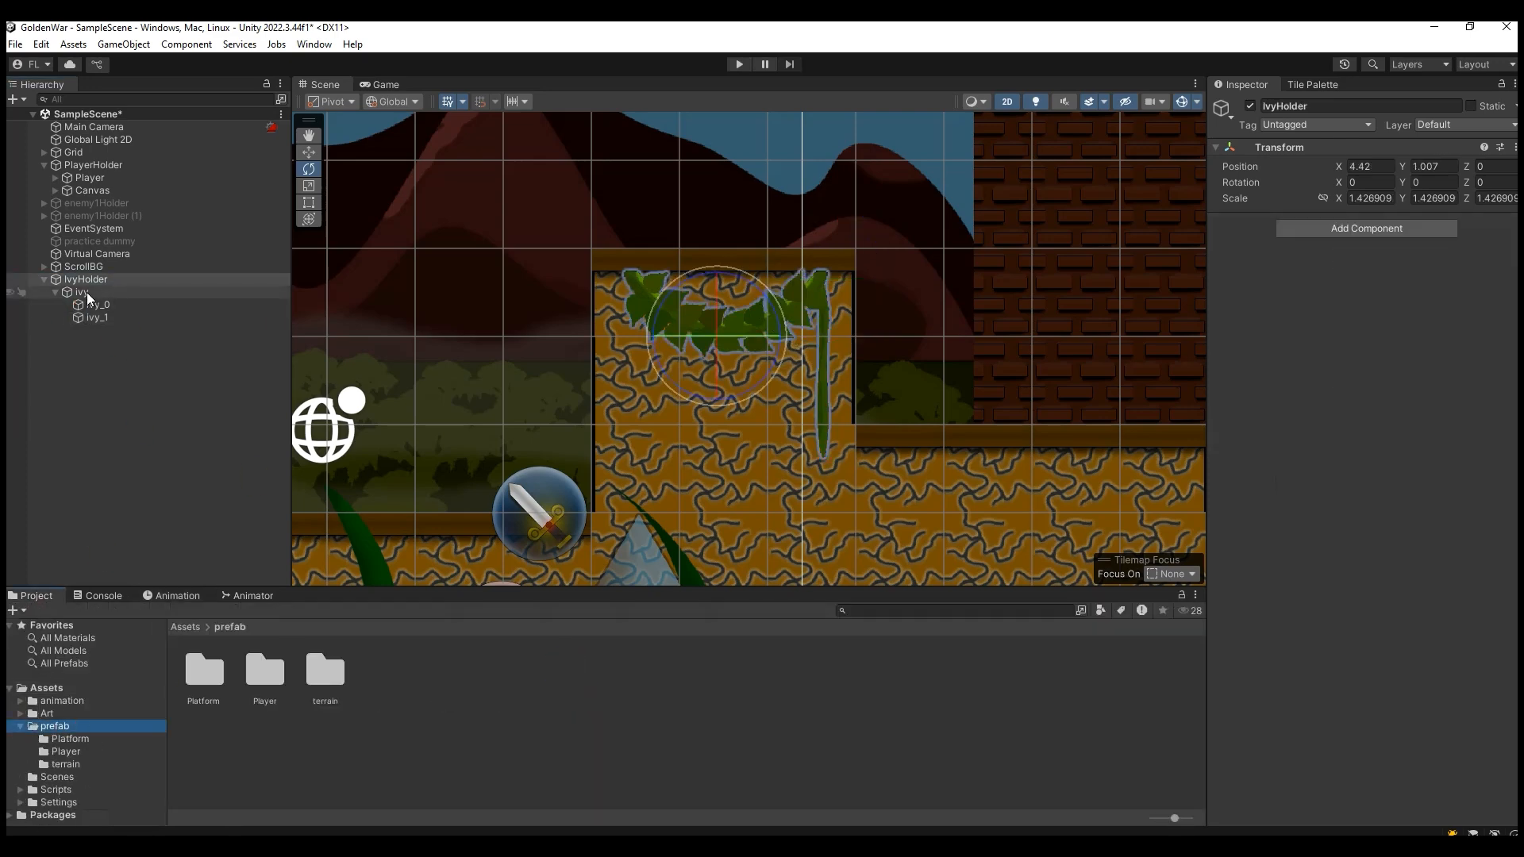
pyautogui.click(82, 284)
pyautogui.doubleClick(329, 674)
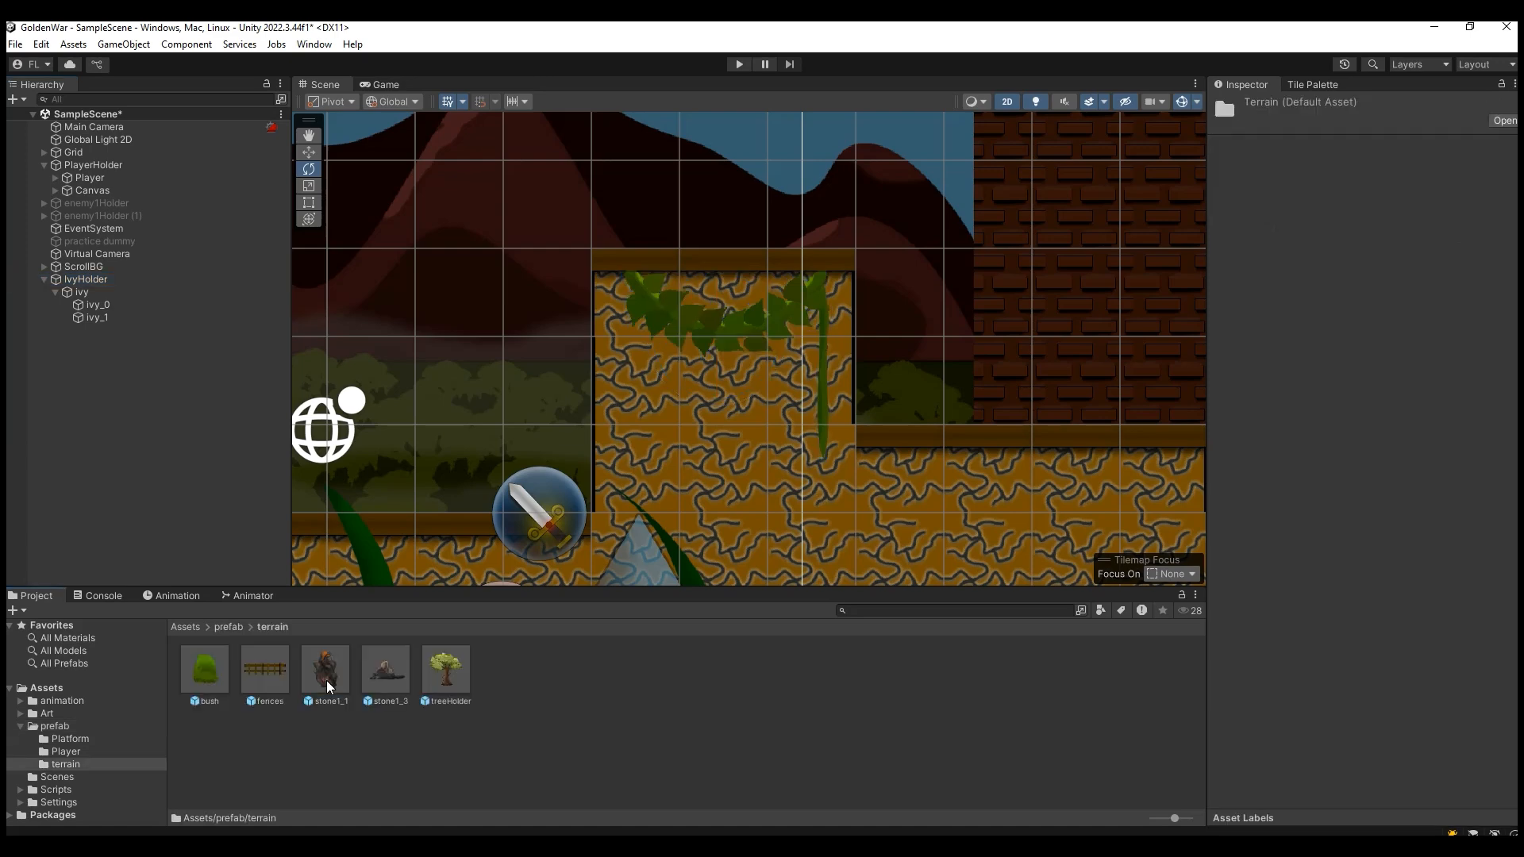
pyautogui.moveTo(97, 281); pyautogui.dragTo(687, 623)
pyautogui.moveTo(220, 364); pyautogui.dragTo(325, 675)
pyautogui.click(124, 279)
pyautogui.press('Delete')
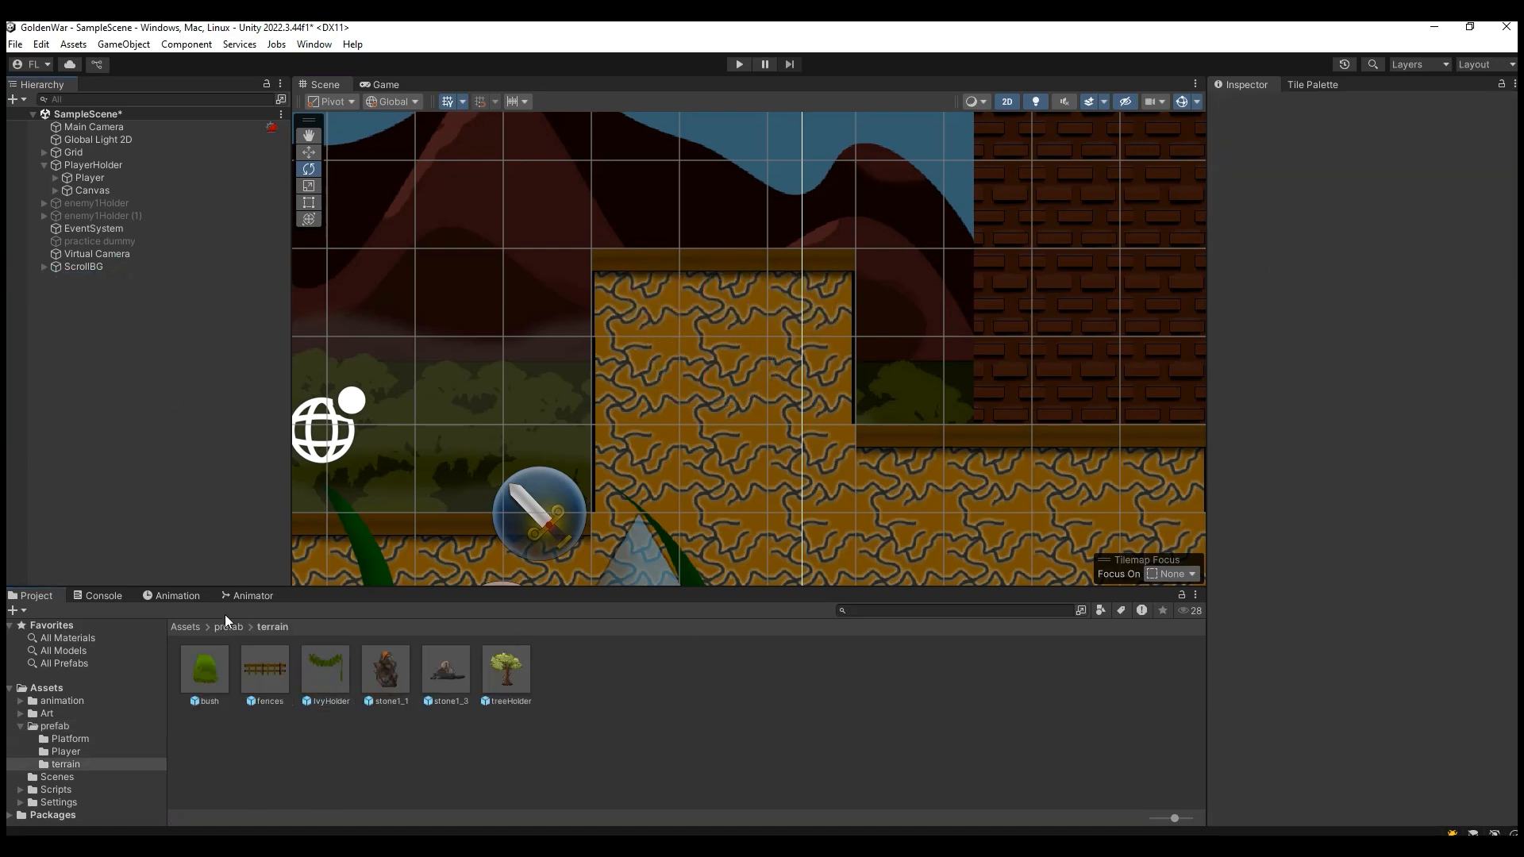
# Add the light sprite from Art/terrain to the scene and stand it on the ground at about X 1.054, Y 0.432.
pyautogui.click(68, 714)
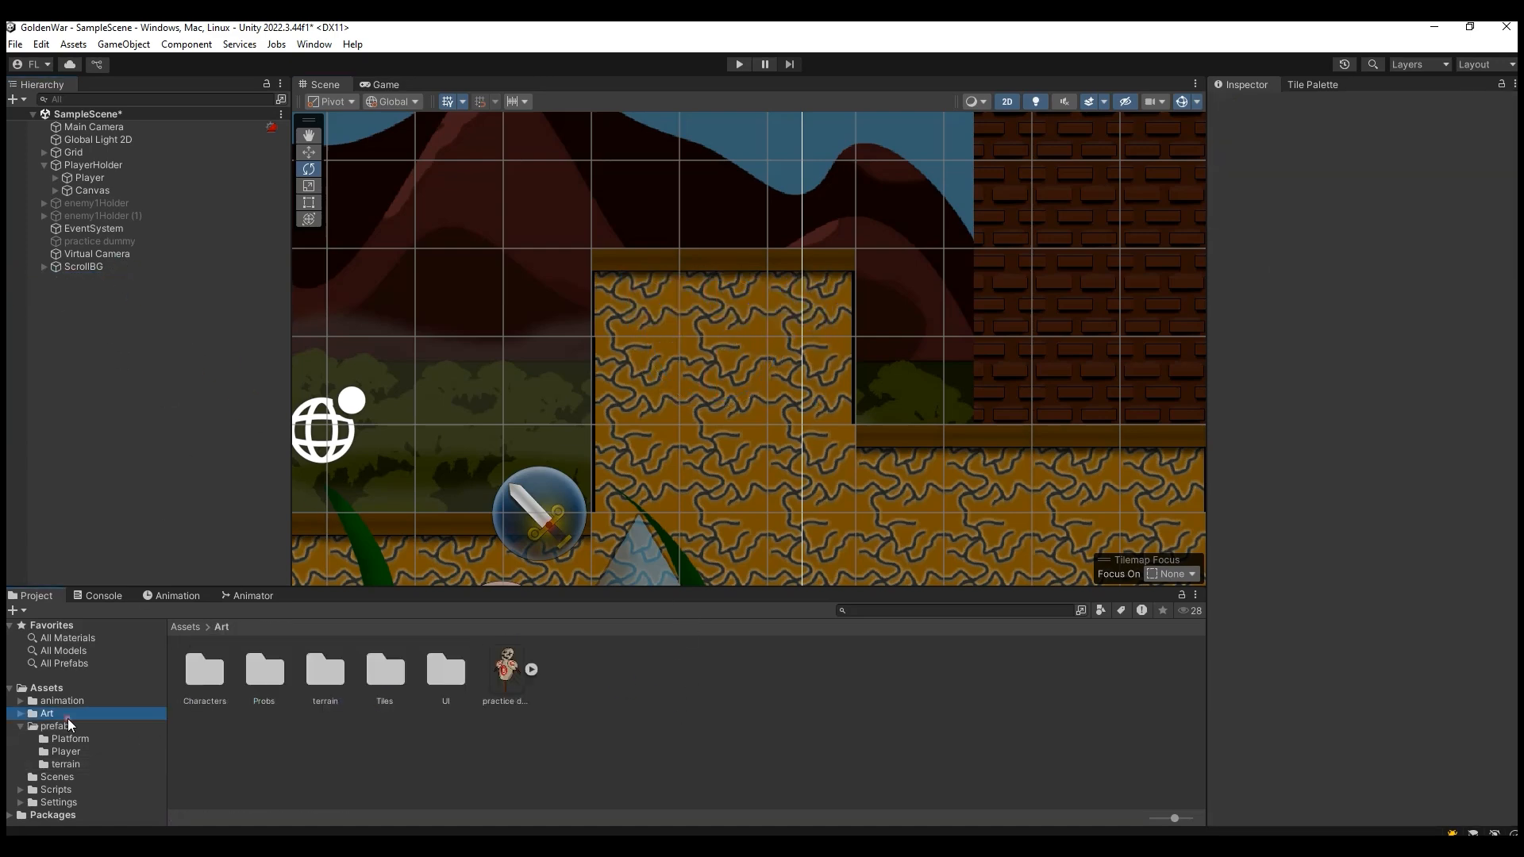
pyautogui.doubleClick(323, 670)
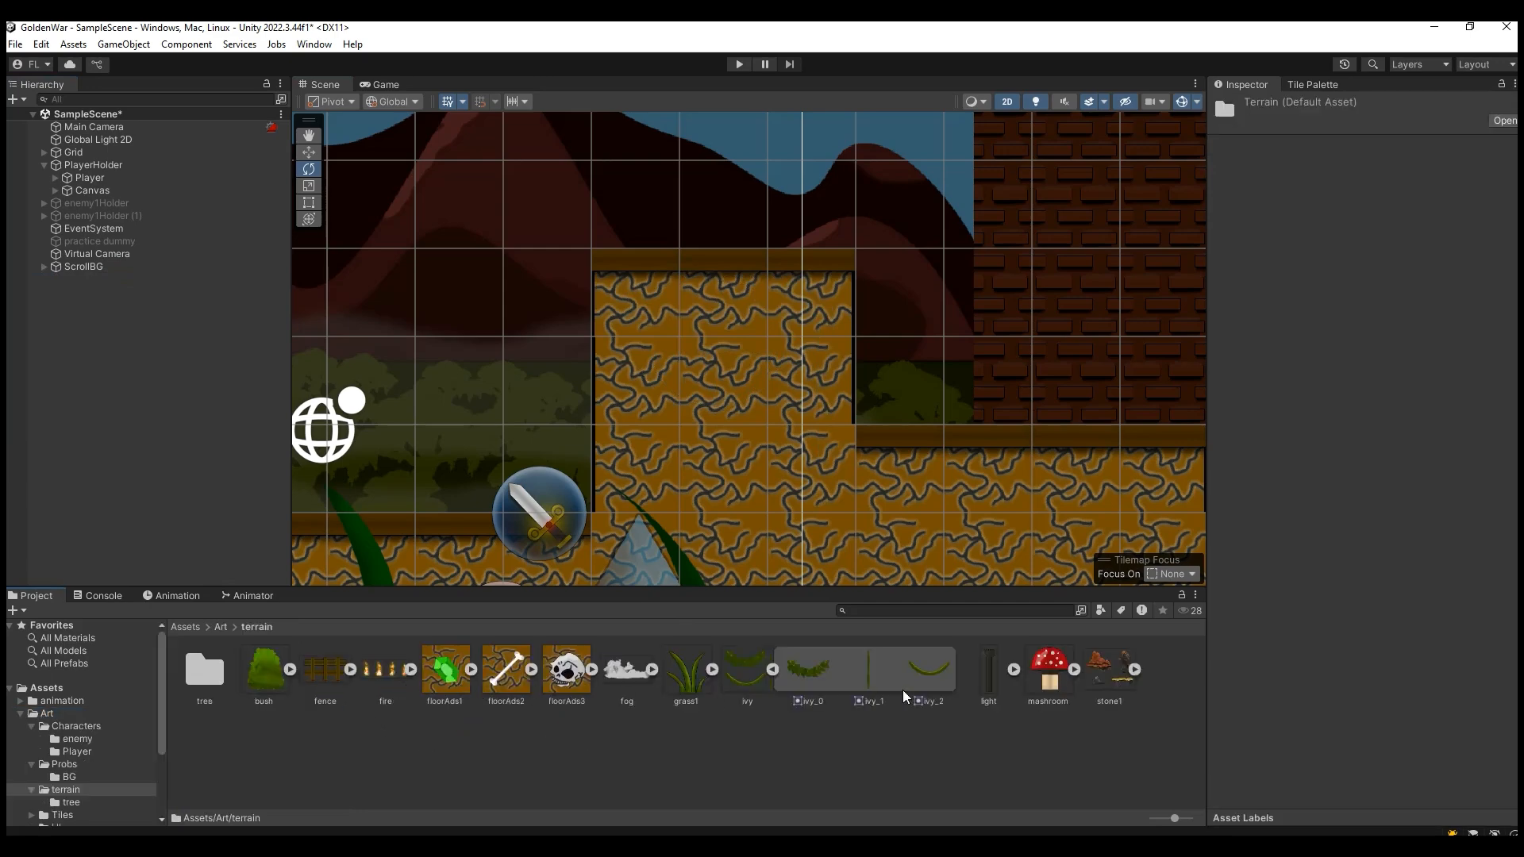
pyautogui.click(772, 670)
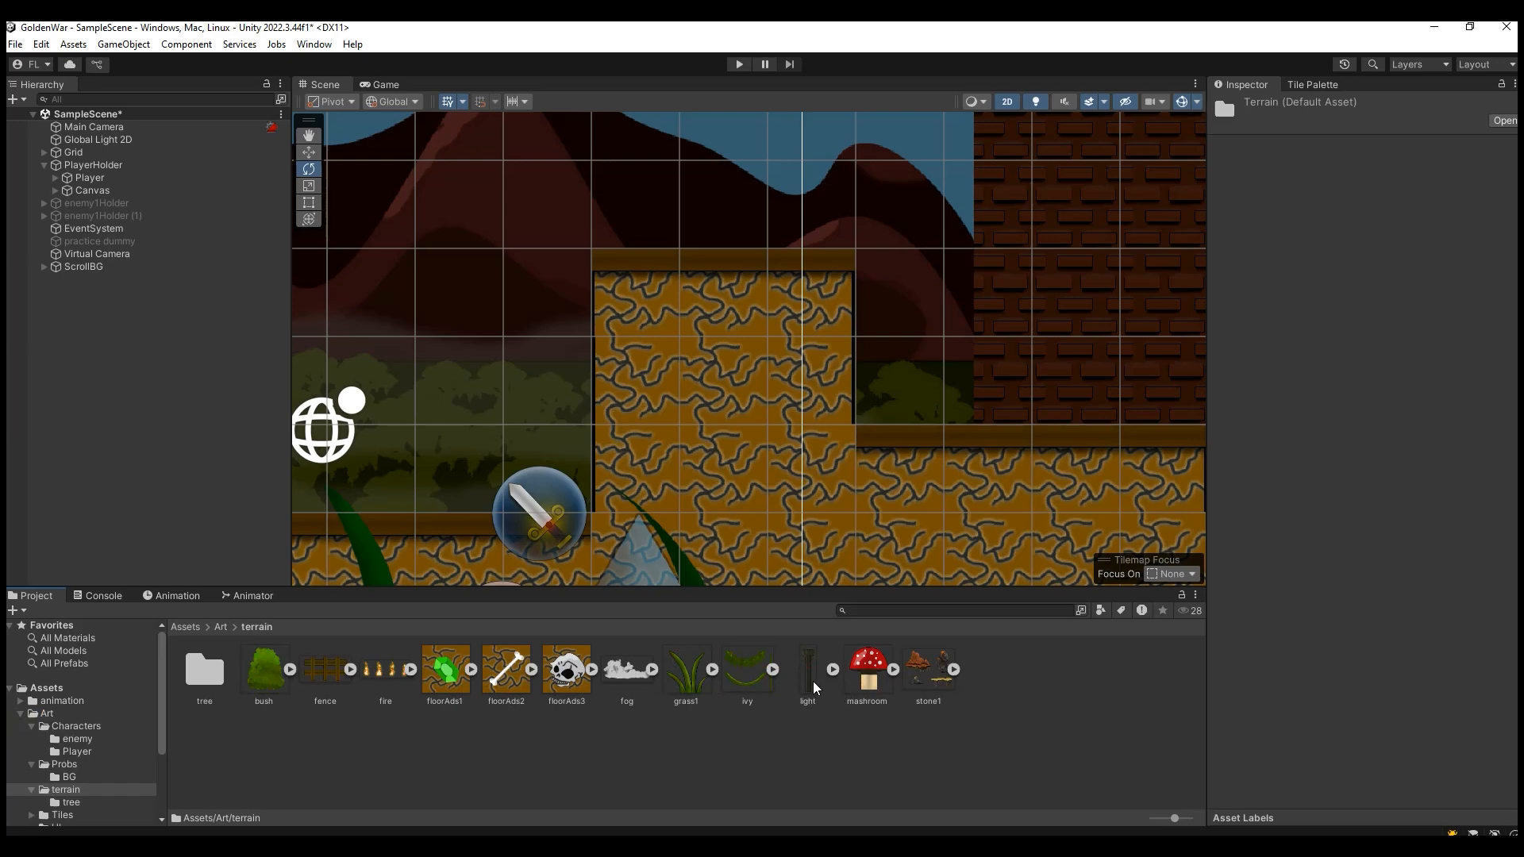
pyautogui.moveTo(808, 670); pyautogui.dragTo(141, 354)
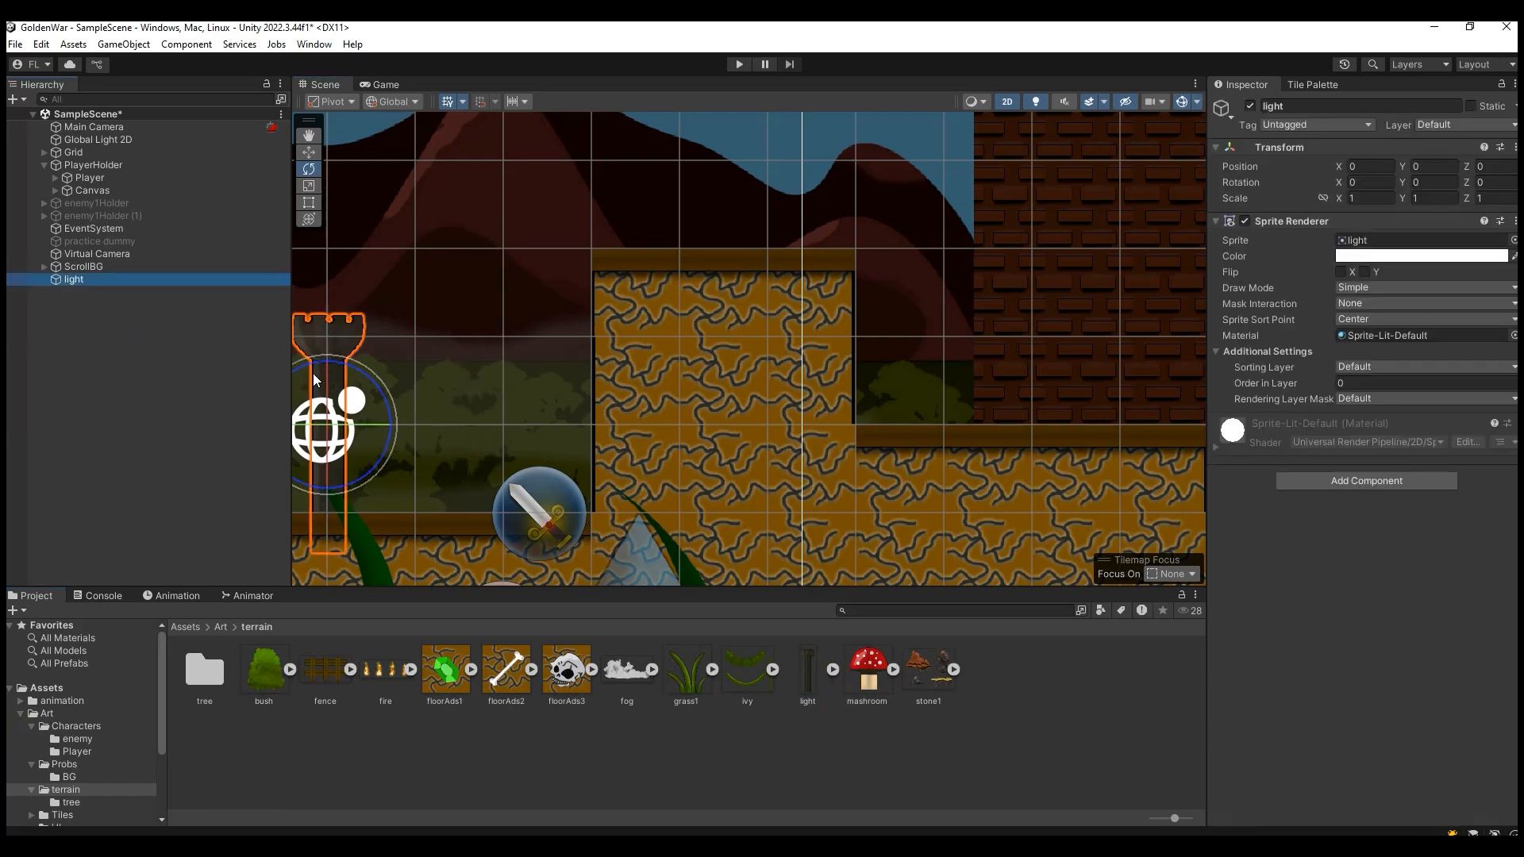
pyautogui.click(308, 152)
pyautogui.moveTo(361, 425); pyautogui.dragTo(459, 420)
pyautogui.moveTo(421, 367); pyautogui.dragTo(427, 329)
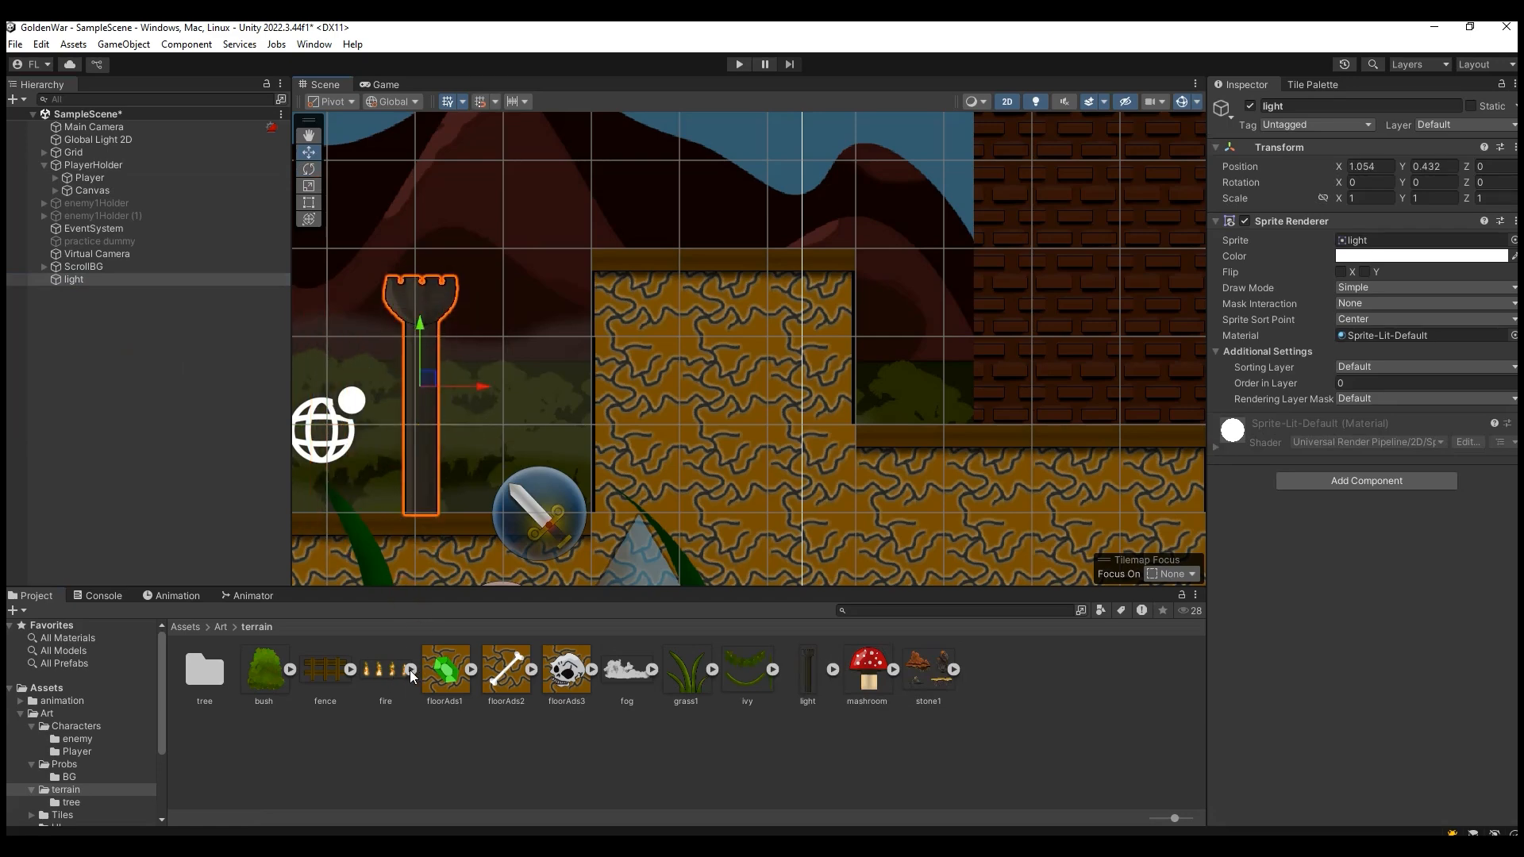
# Set the fire texture's sprite mode to Multiple and apply it while opening the Sprite Editor.
pyautogui.click(409, 669)
pyautogui.click(1393, 192)
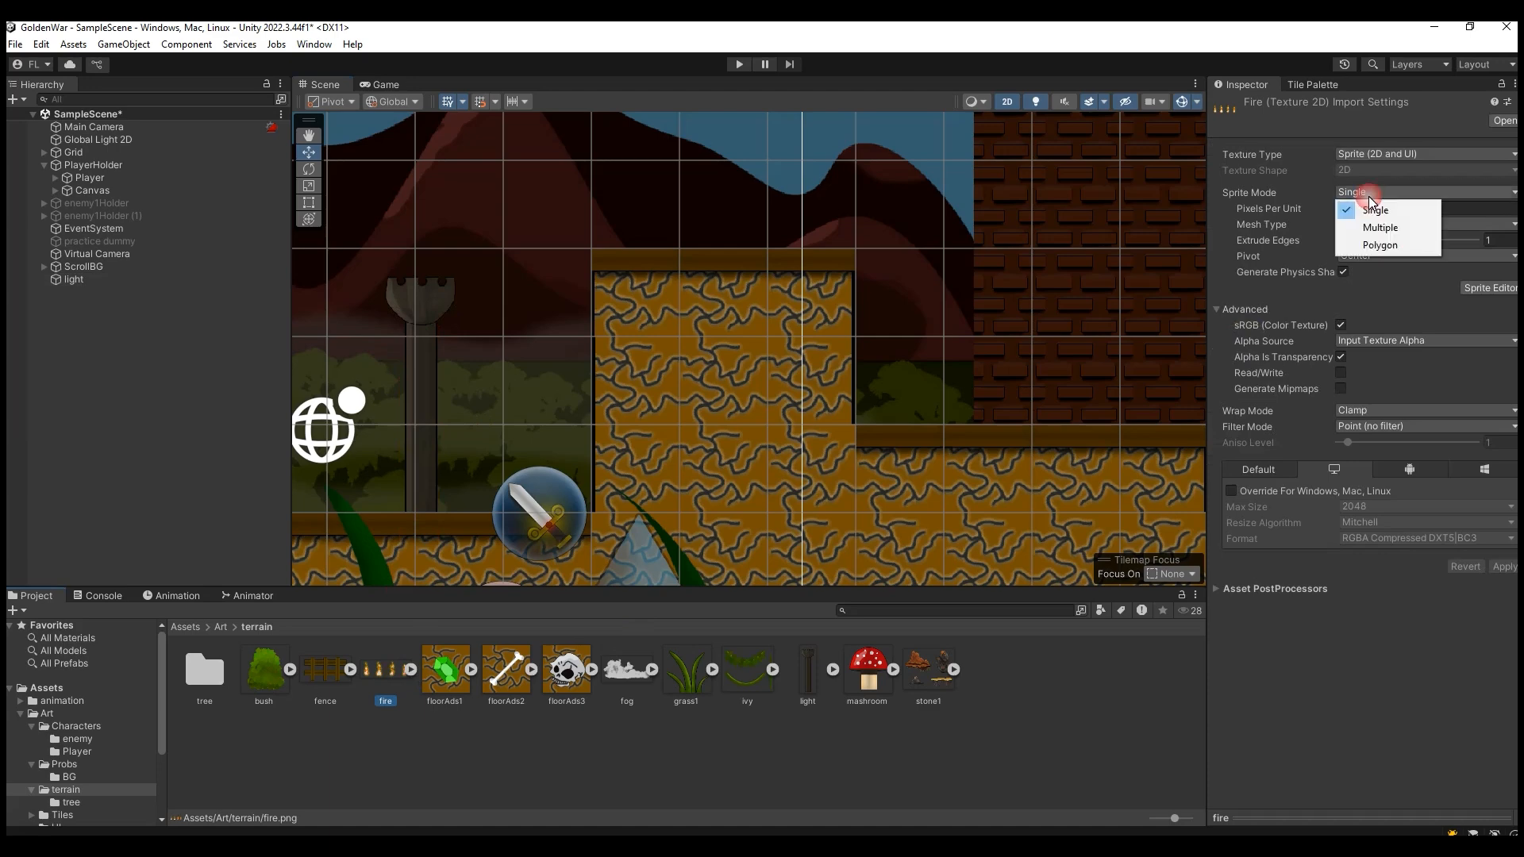
pyautogui.click(1388, 226)
pyautogui.click(1464, 271)
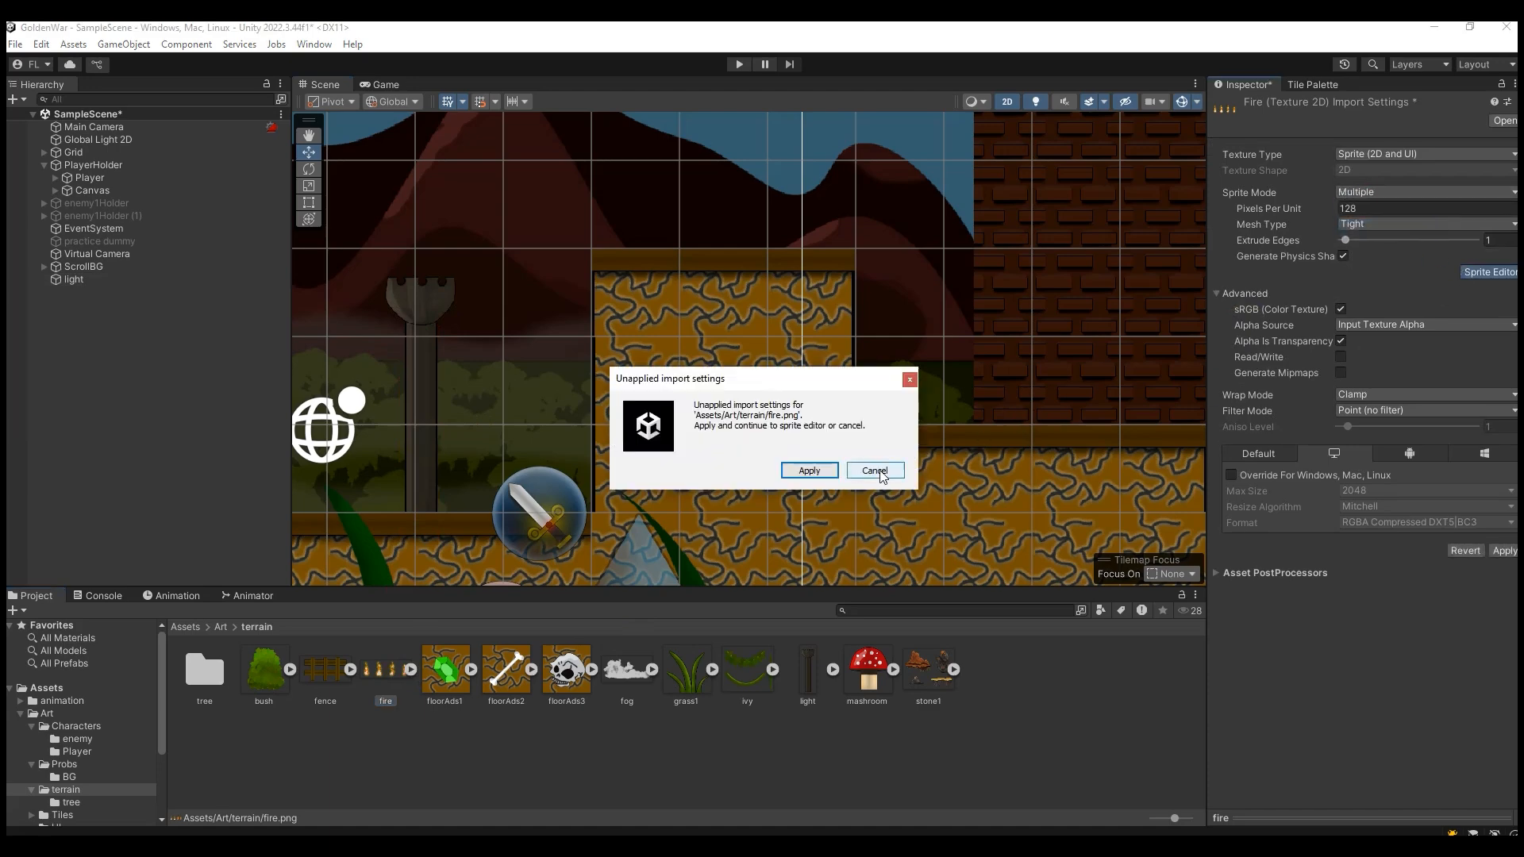
pyautogui.click(808, 470)
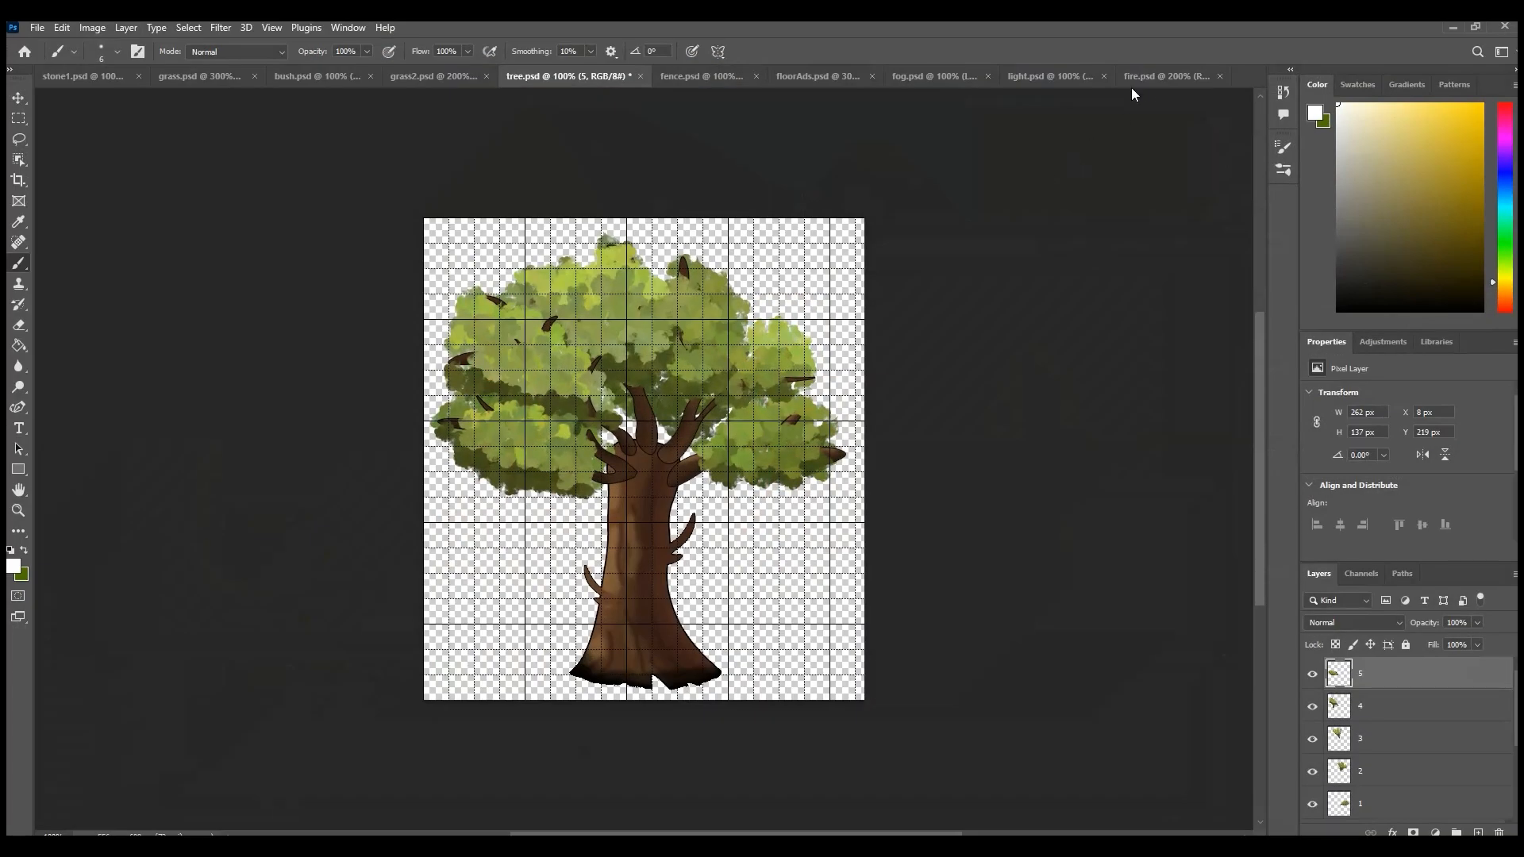
# In Photoshop, measure the size of the first flame's cell in fire.psd with a rectangular selection.
pyautogui.click(1143, 76)
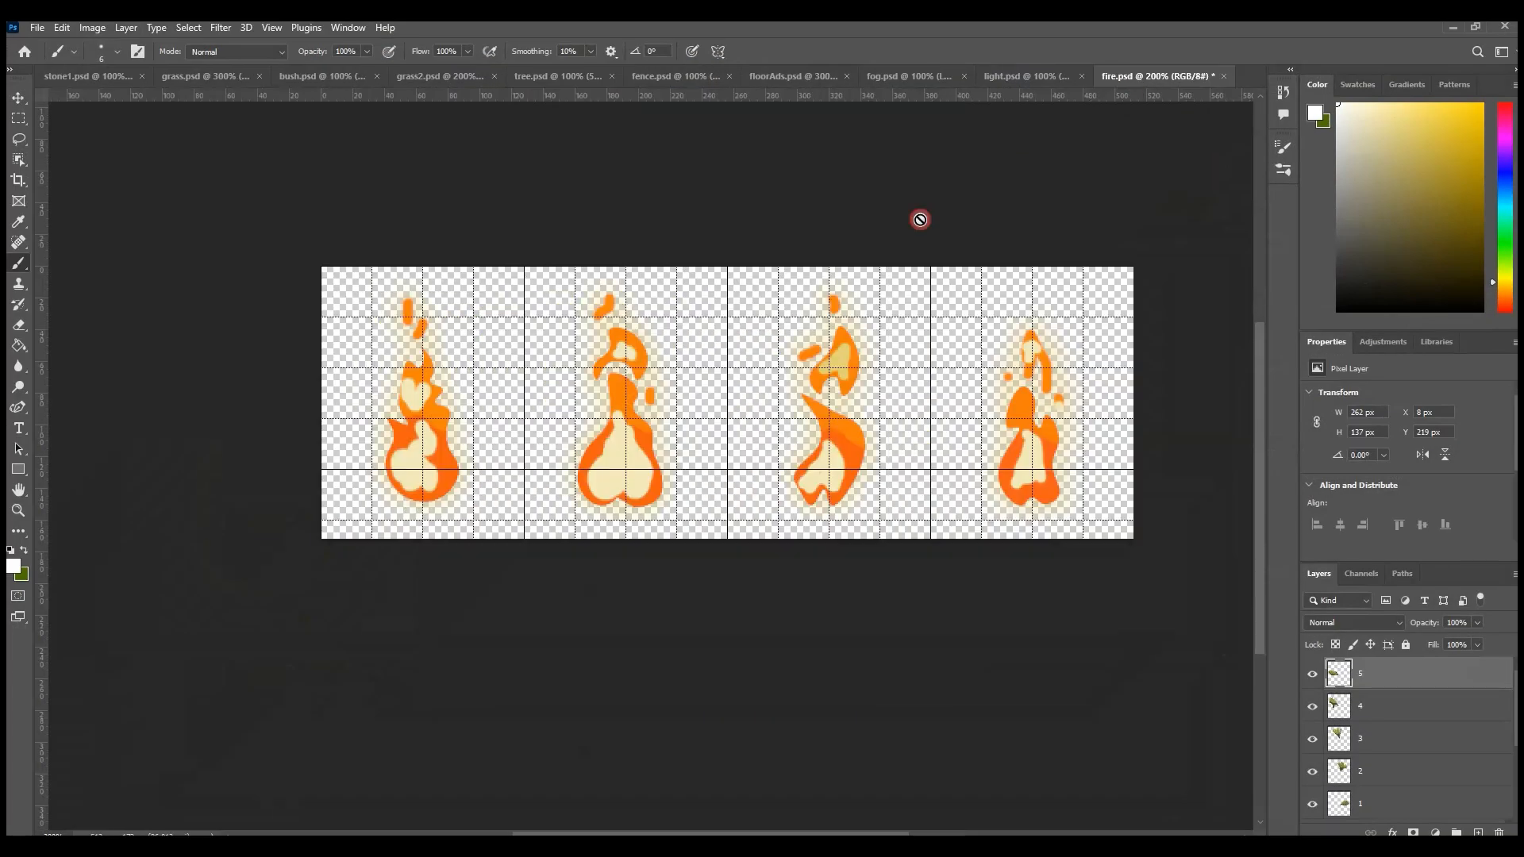
pyautogui.click(18, 118)
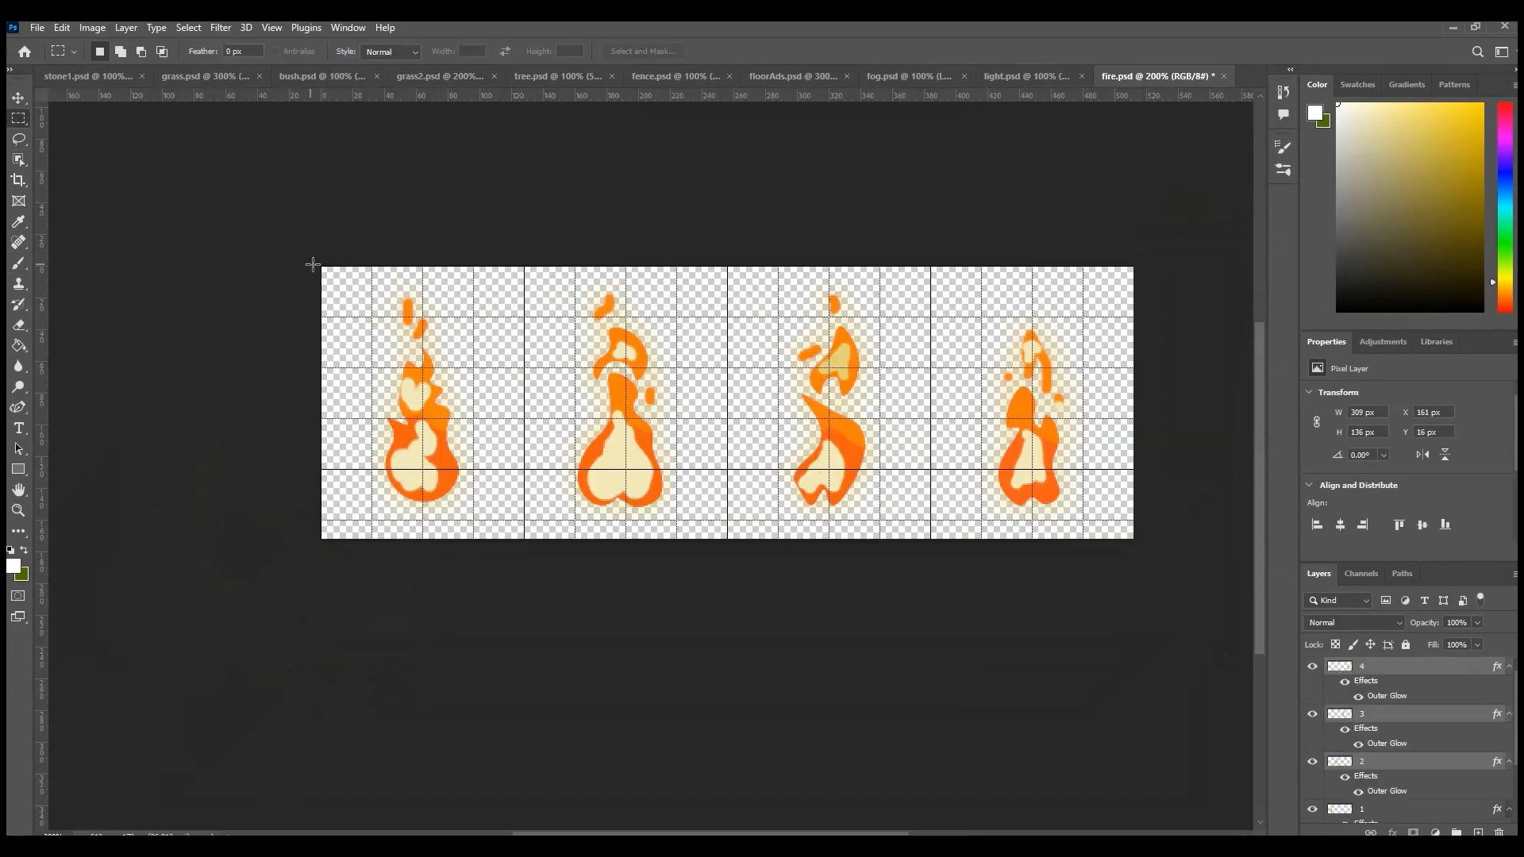
pyautogui.moveTo(321, 266); pyautogui.dragTo(528, 562)
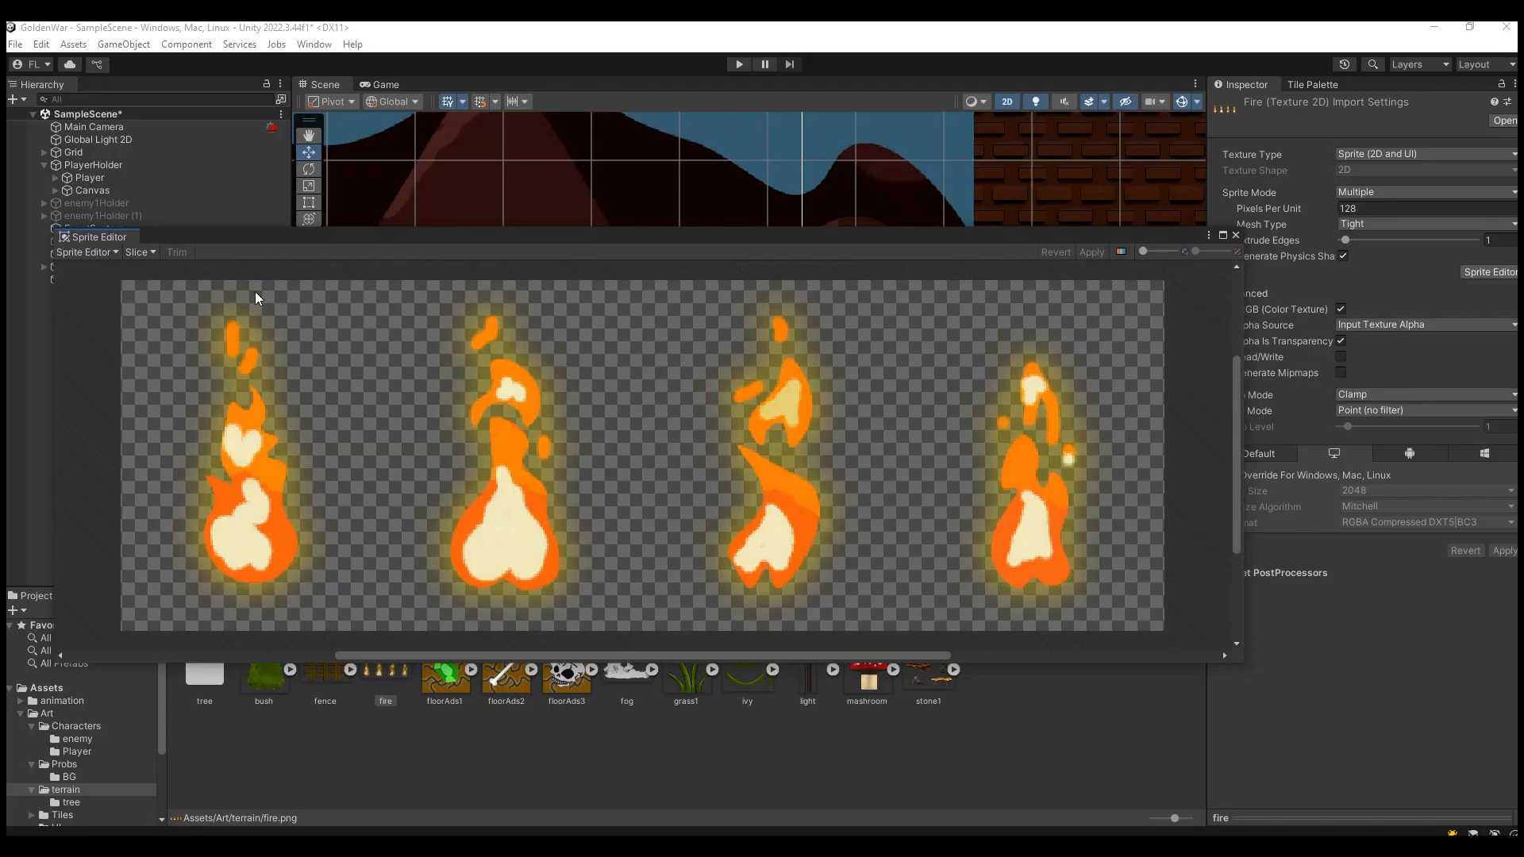
# Back in Unity, slice the fire texture by grid cell size at 128 x 172 pixels, apply it, and check the resulting sprites.
pyautogui.click(140, 252)
pyautogui.click(238, 268)
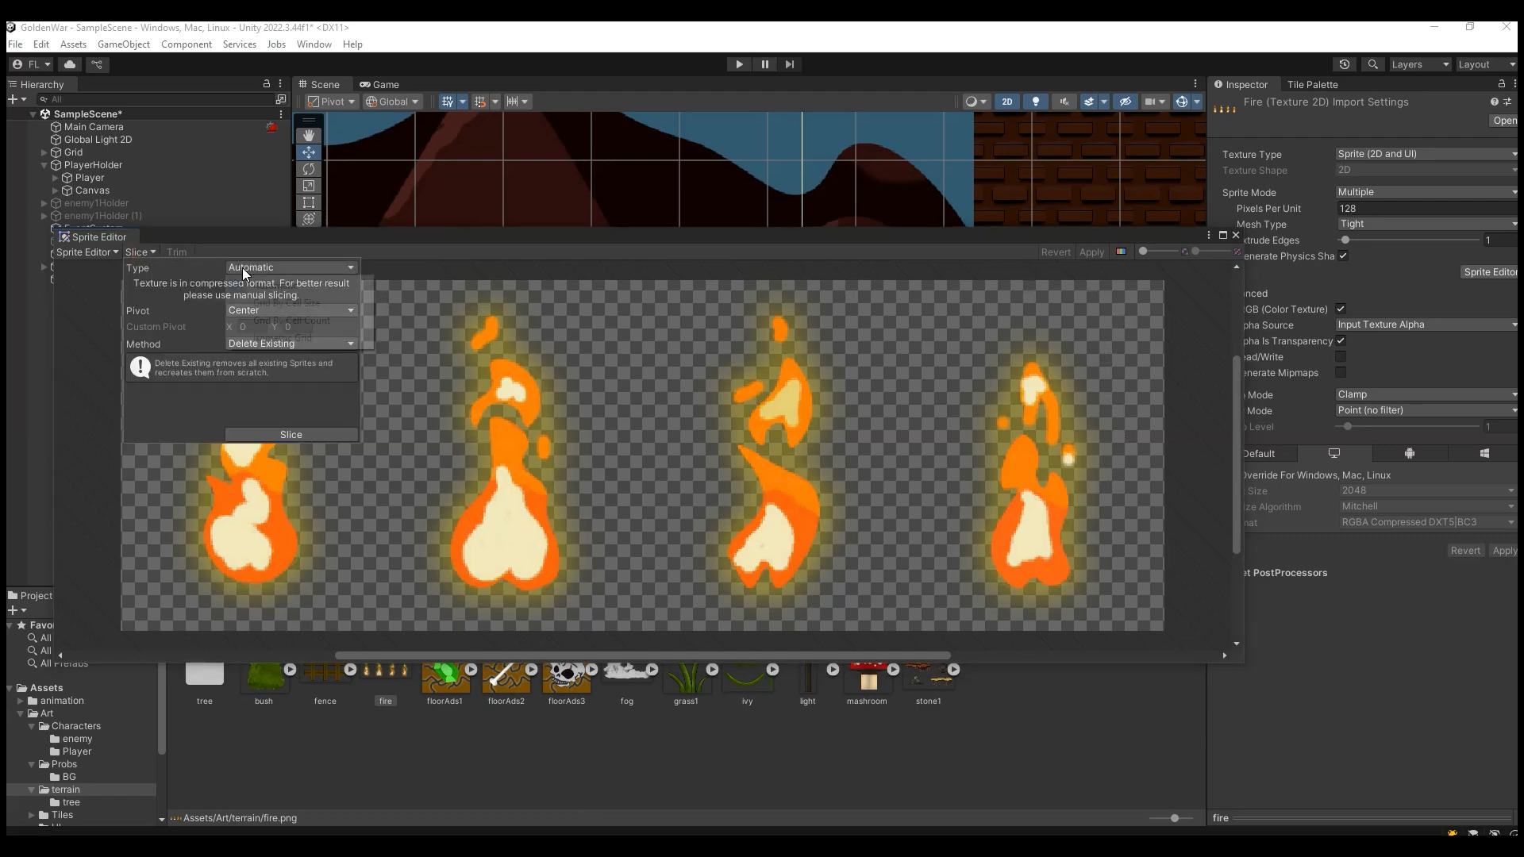
pyautogui.click(279, 303)
pyautogui.click(263, 284)
pyautogui.write('128')
pyautogui.press('Tab')
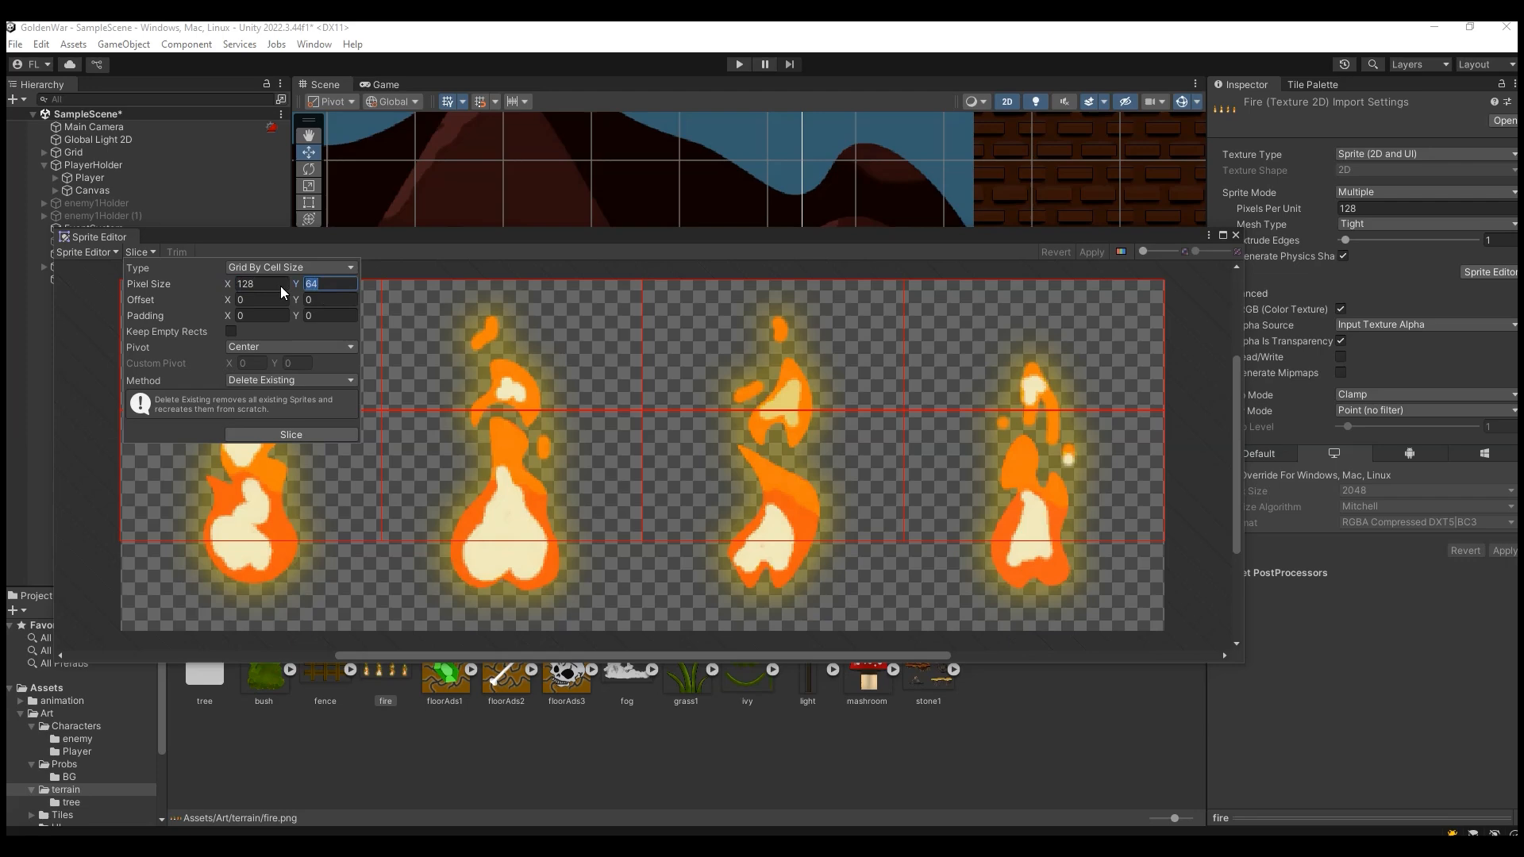
pyautogui.write('172')
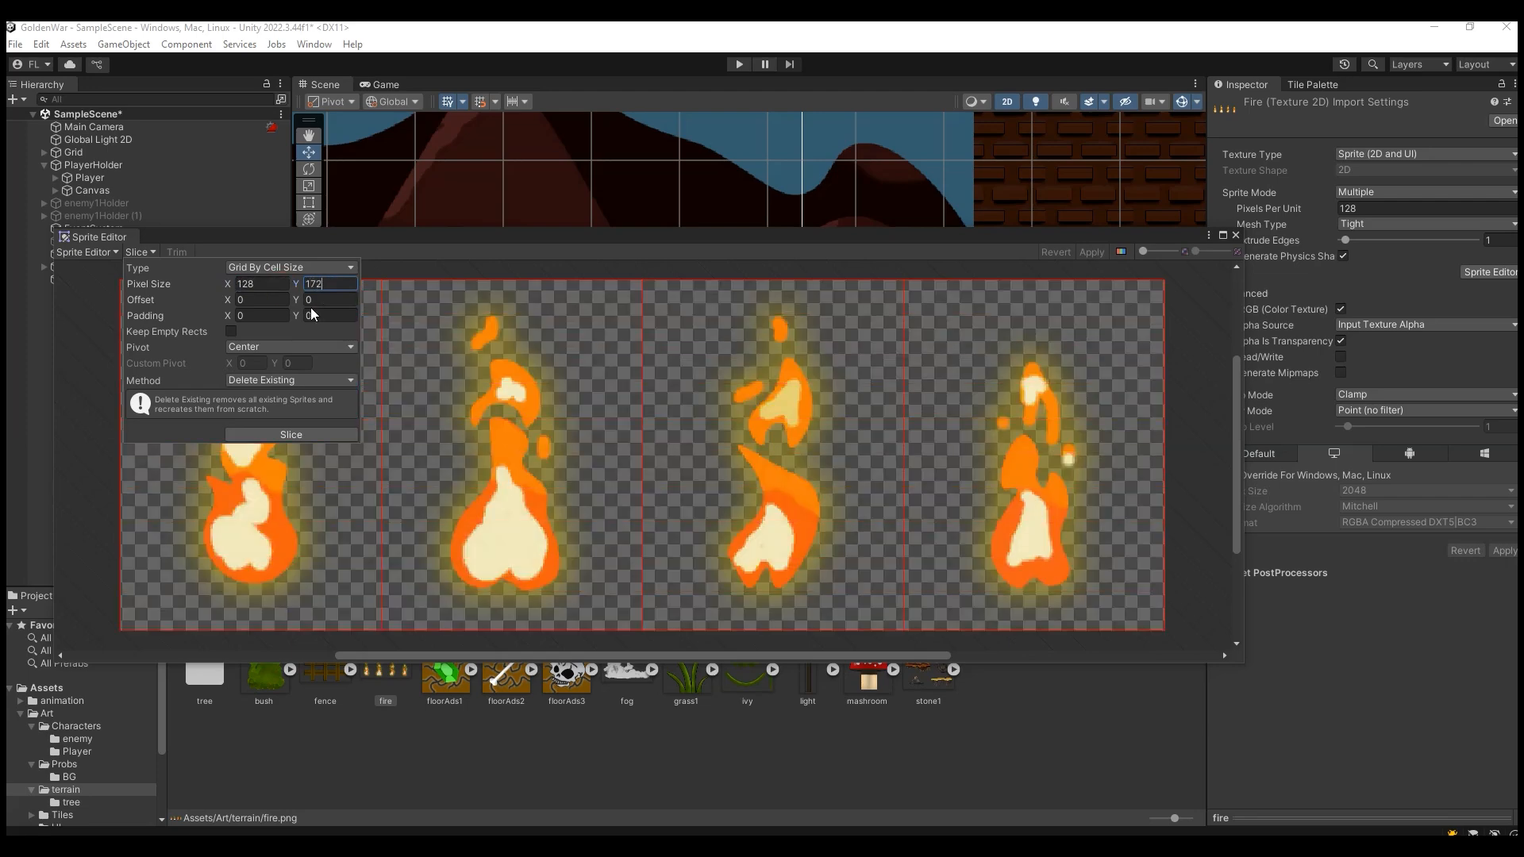
pyautogui.click(313, 434)
pyautogui.click(1081, 323)
pyautogui.click(1237, 236)
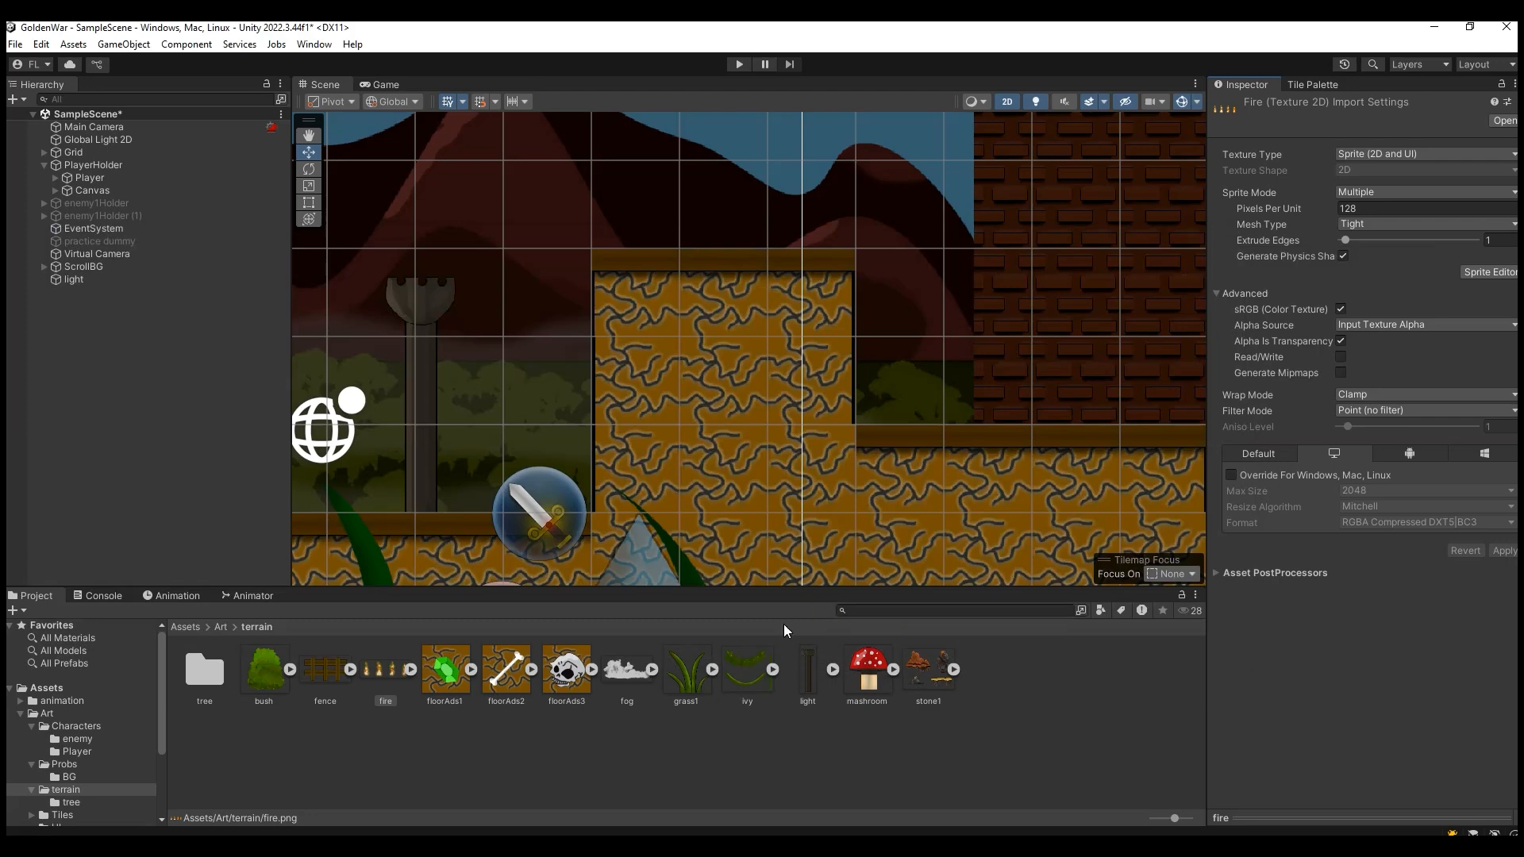
pyautogui.click(417, 668)
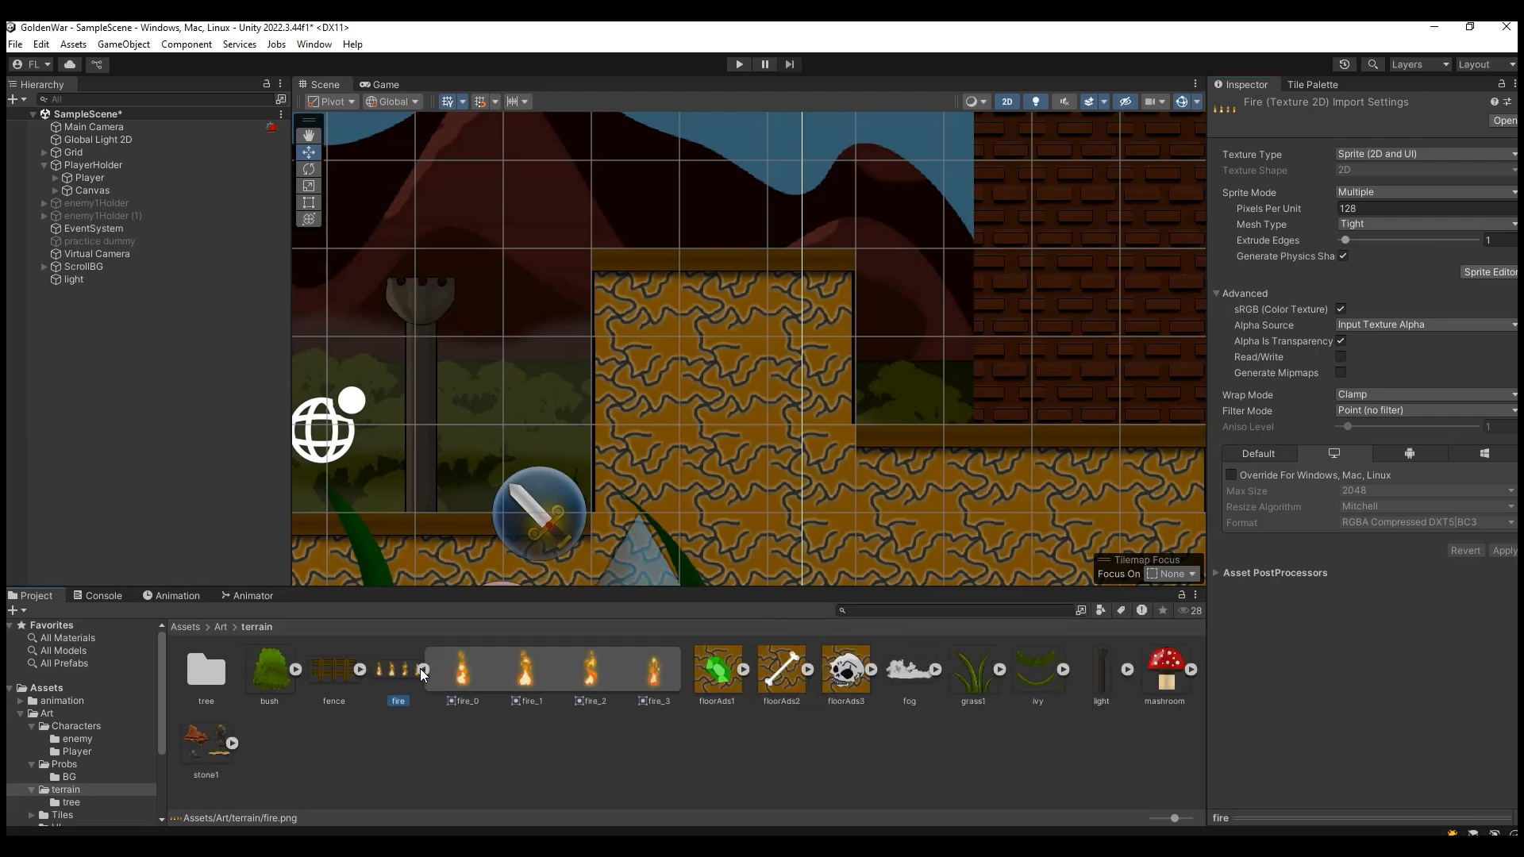
pyautogui.click(424, 670)
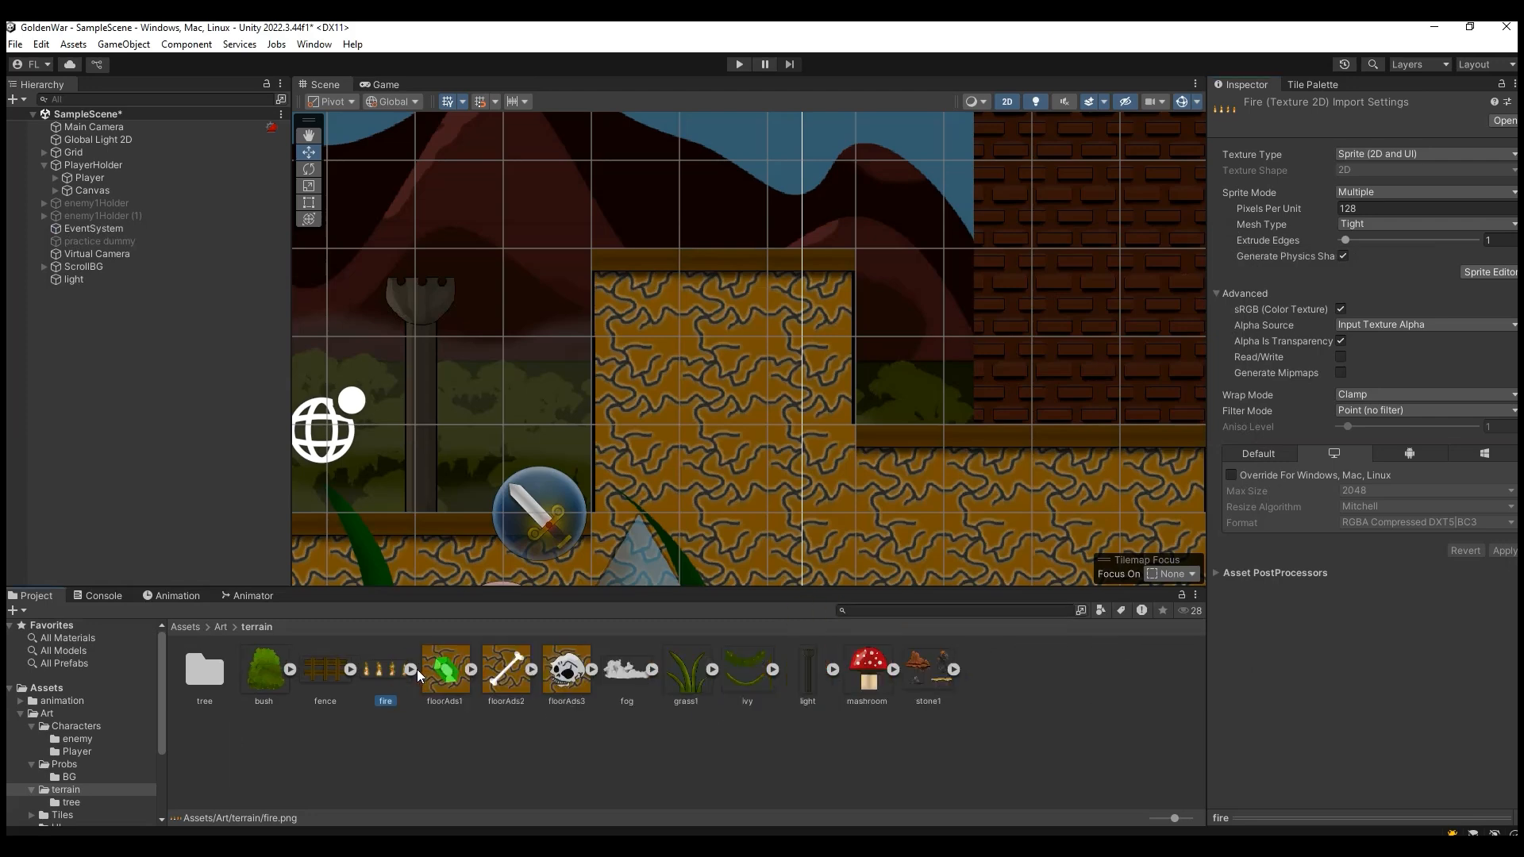
# Place the four sliced fire sprites together as an animated object above the torch head at about X 1.062, Y 2.154.
pyautogui.click(419, 670)
pyautogui.click(467, 685)
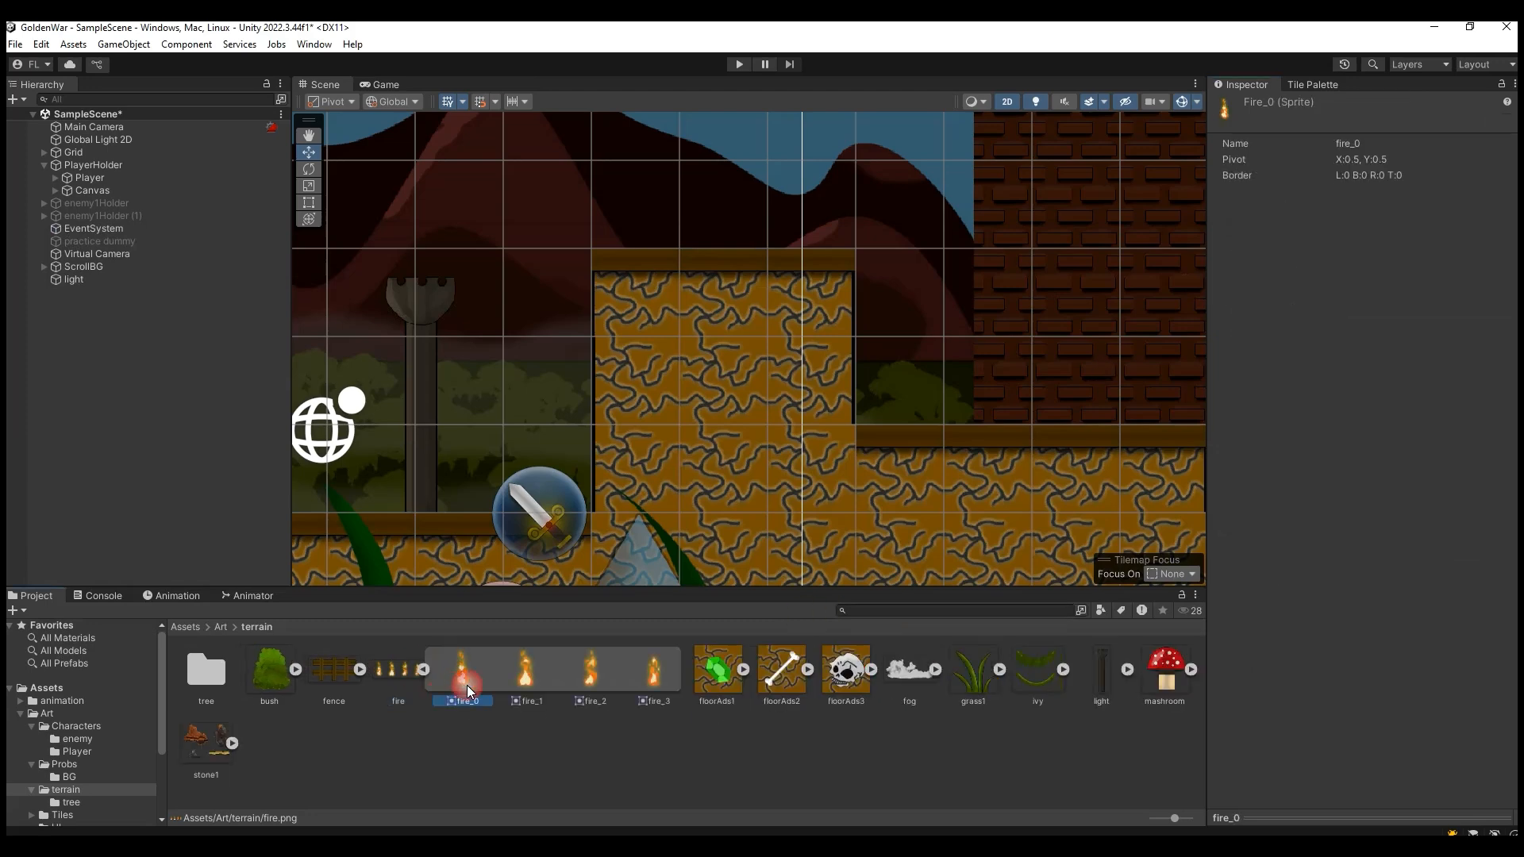
pyautogui.keyDown('ctrl'); pyautogui.click(516, 685); pyautogui.keyUp('ctrl')
pyautogui.keyDown('ctrl'); pyautogui.click(586, 669); pyautogui.keyUp('ctrl')
pyautogui.keyDown('ctrl'); pyautogui.click(646, 675); pyautogui.keyUp('ctrl')
pyautogui.moveTo(469, 674); pyautogui.dragTo(422, 236)
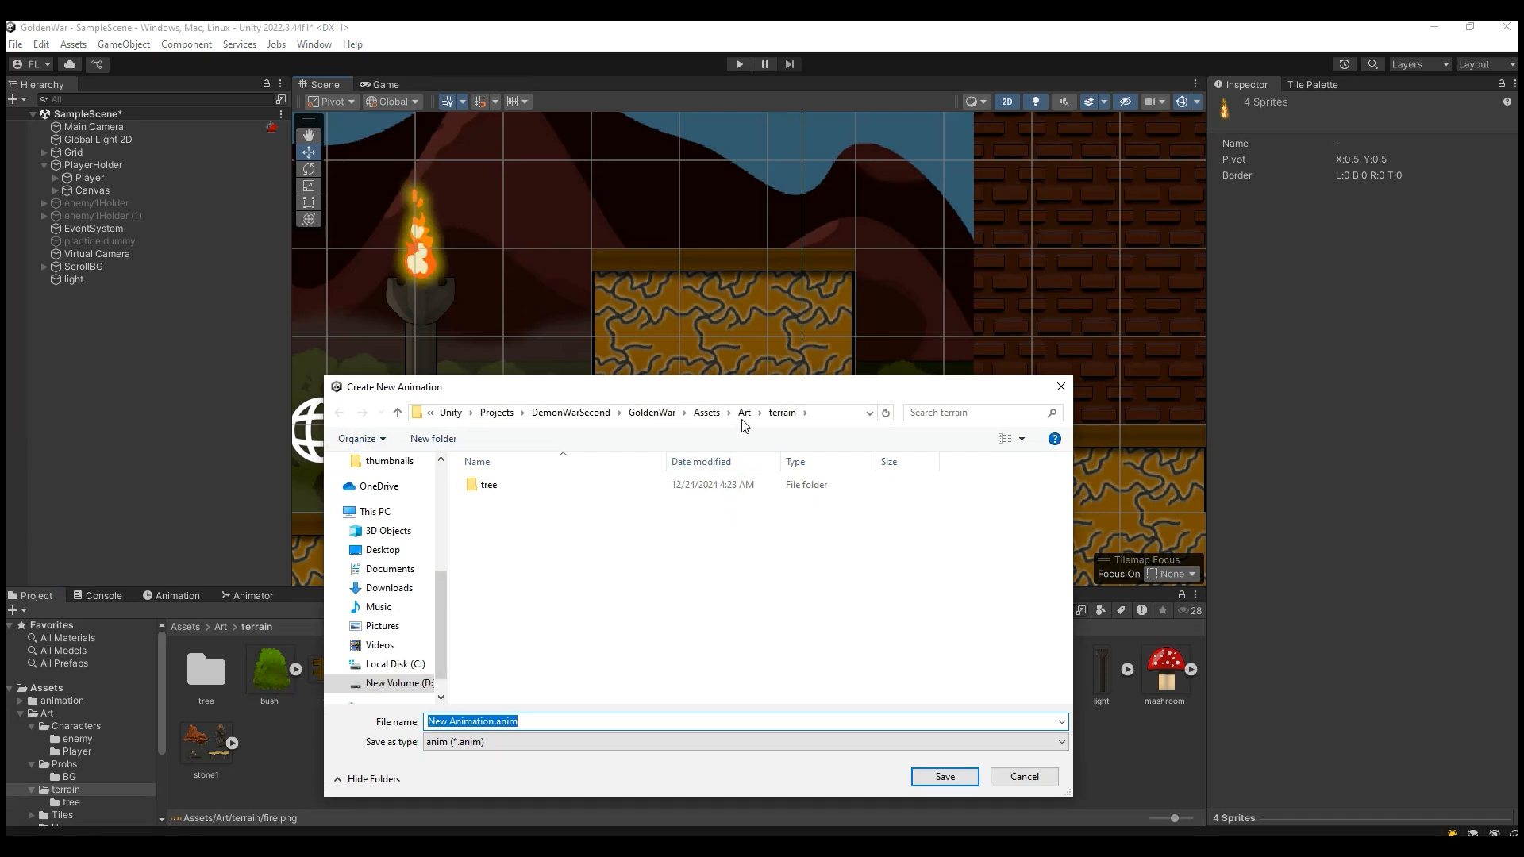
# For the new animation's save location, go to Assets/animation/terrain and create a folder named fire.
pyautogui.click(706, 412)
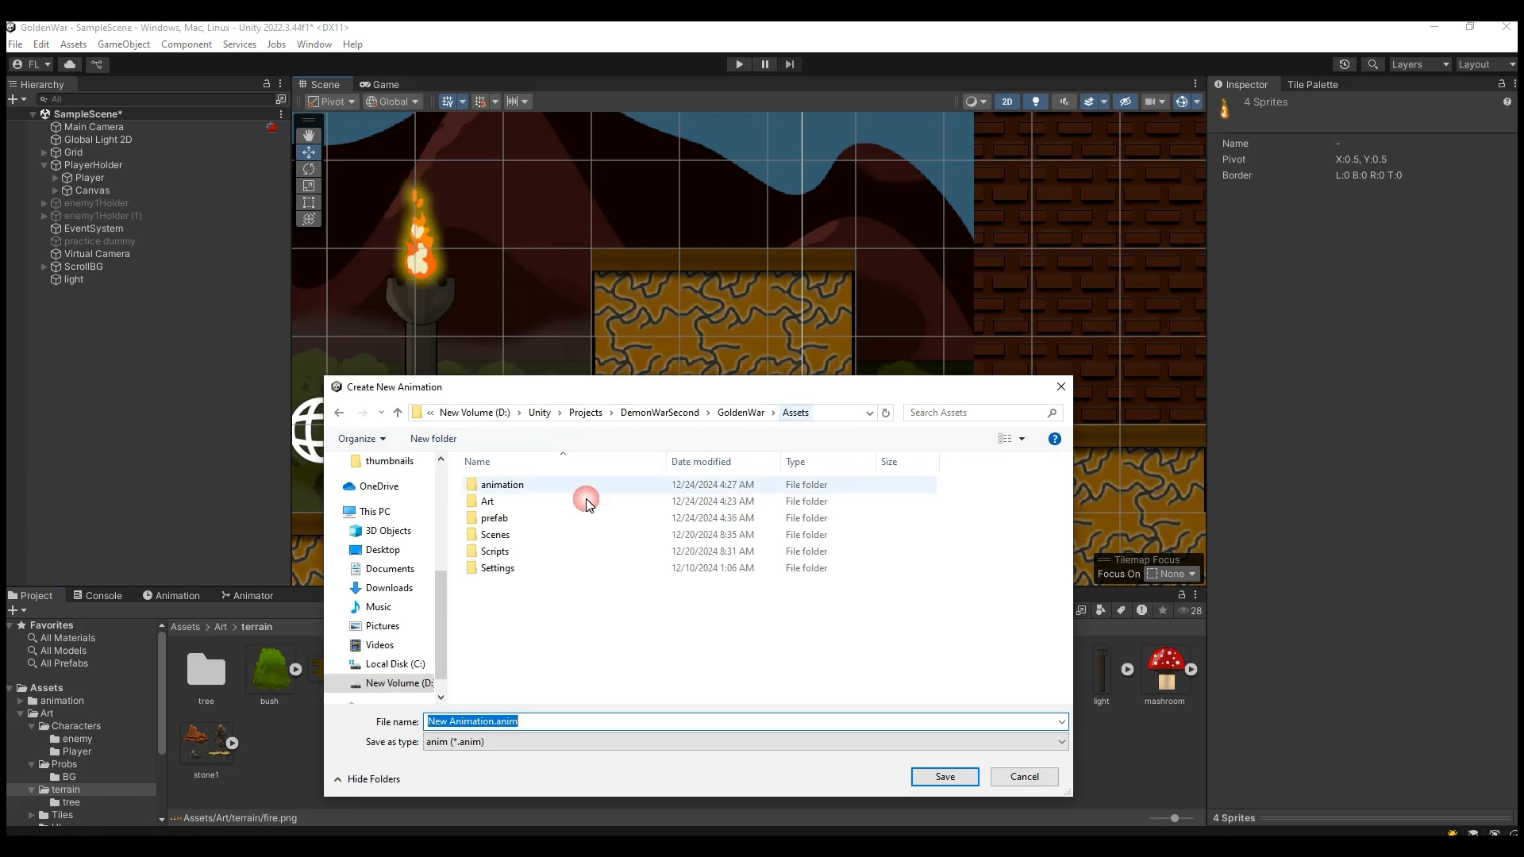
pyautogui.doubleClick(530, 487)
pyautogui.doubleClick(516, 501)
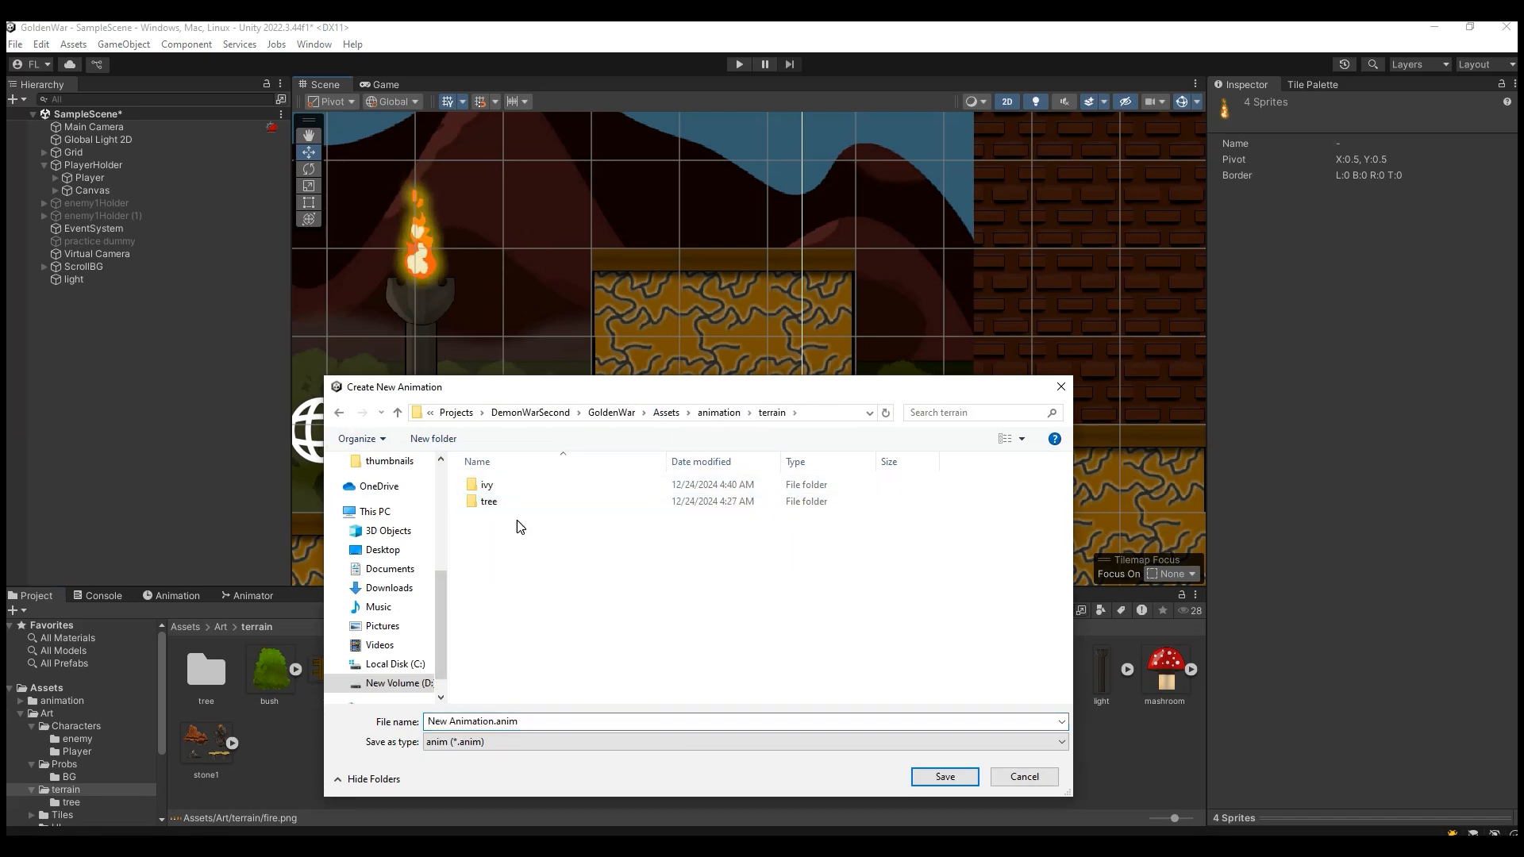
pyautogui.rightClick(517, 539)
pyautogui.moveTo(722, 752)
pyautogui.click(786, 746)
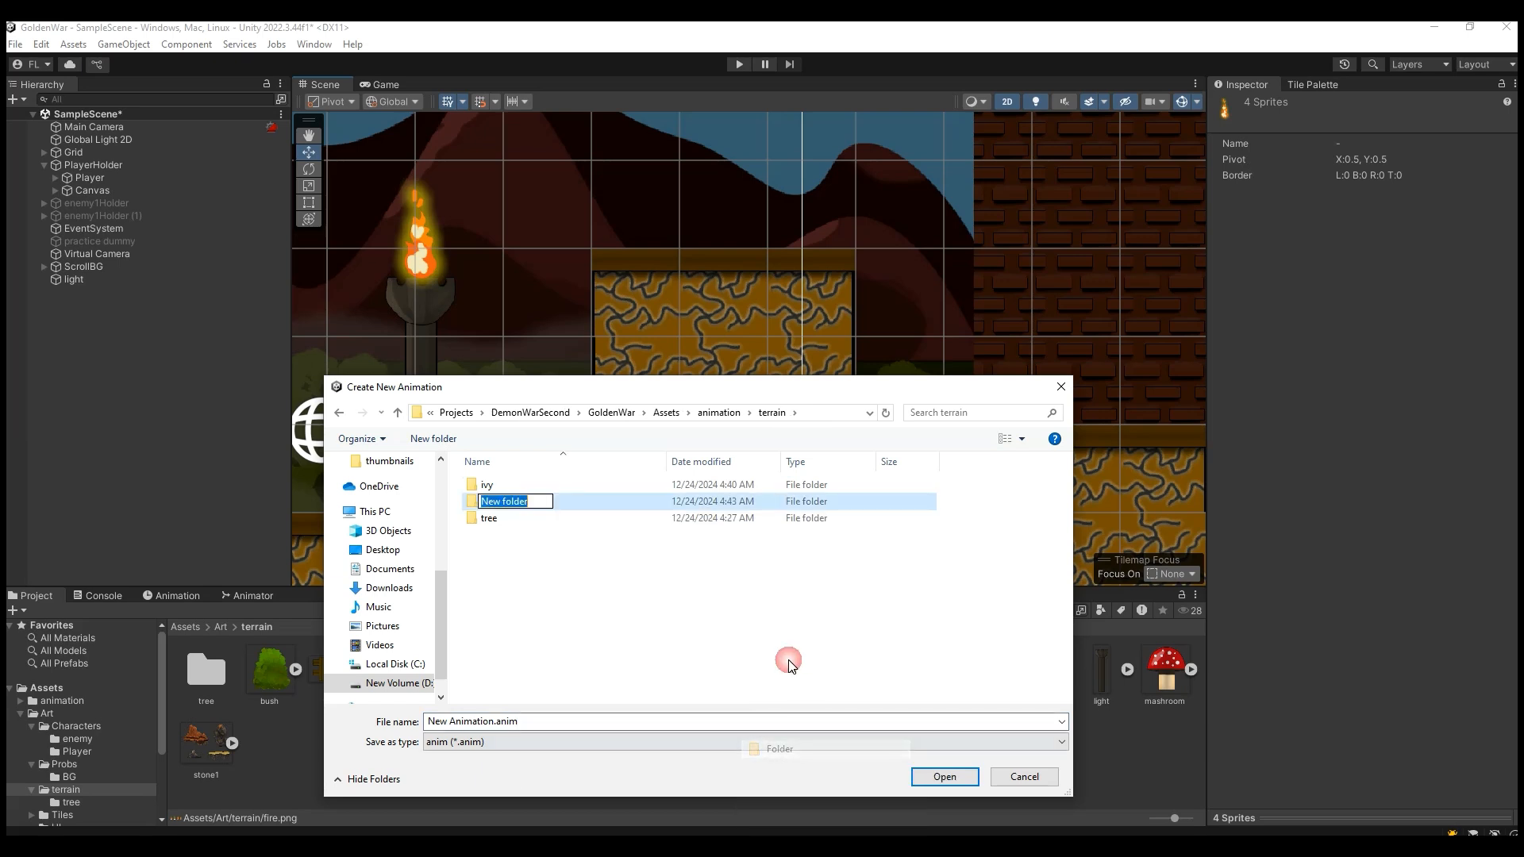
pyautogui.write('fire')
pyautogui.press('Return')
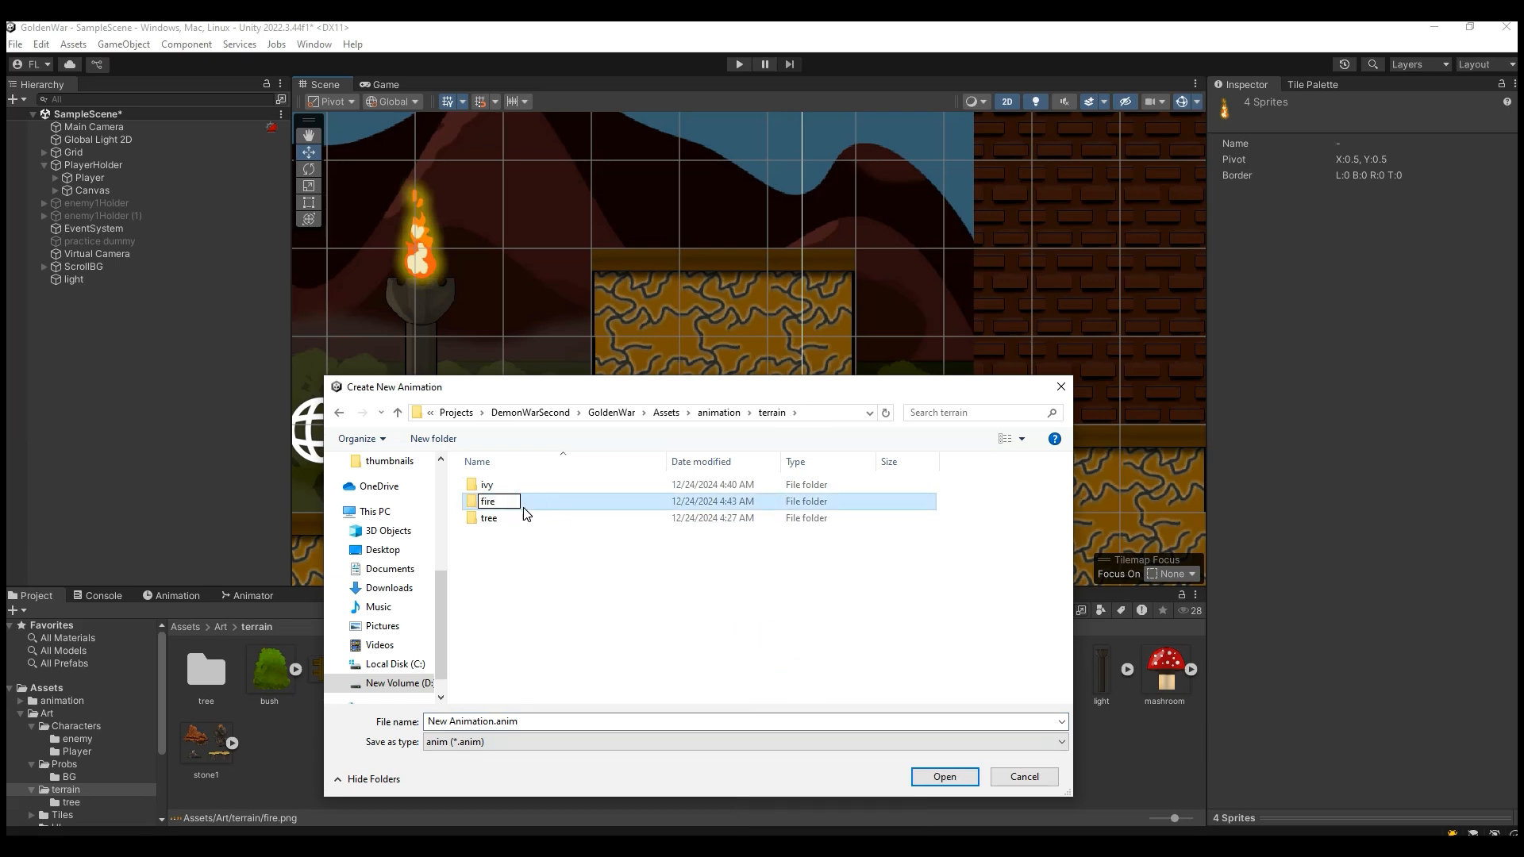
# Save the flame's animation clip as idle inside the new fire folder.
pyautogui.doubleClick(516, 501)
pyautogui.click(339, 412)
pyautogui.doubleClick(498, 489)
pyautogui.tripleClick(523, 721)
pyautogui.write('idle')
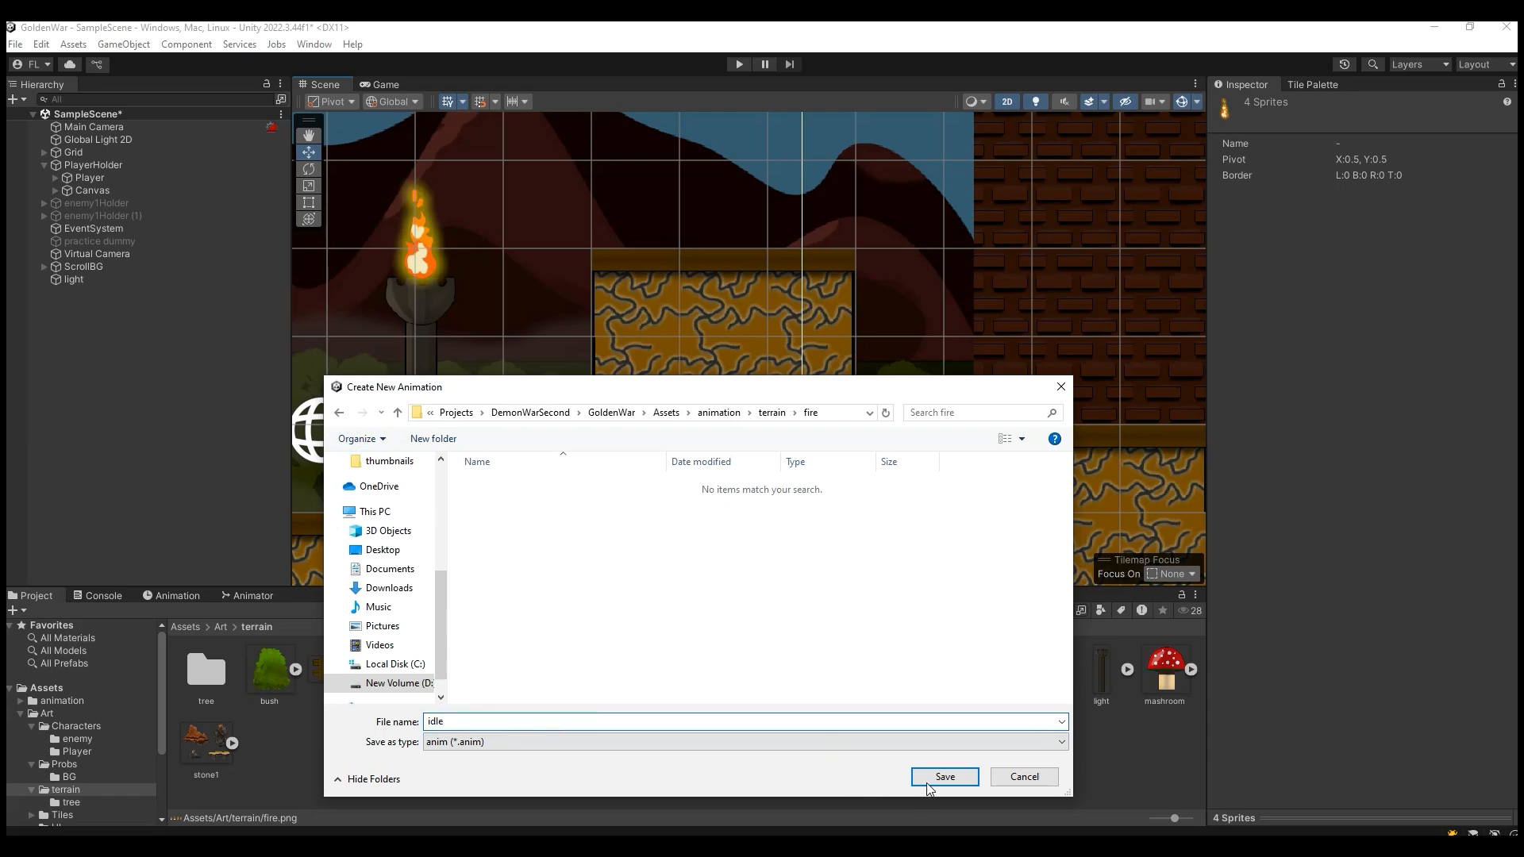
pyautogui.click(928, 782)
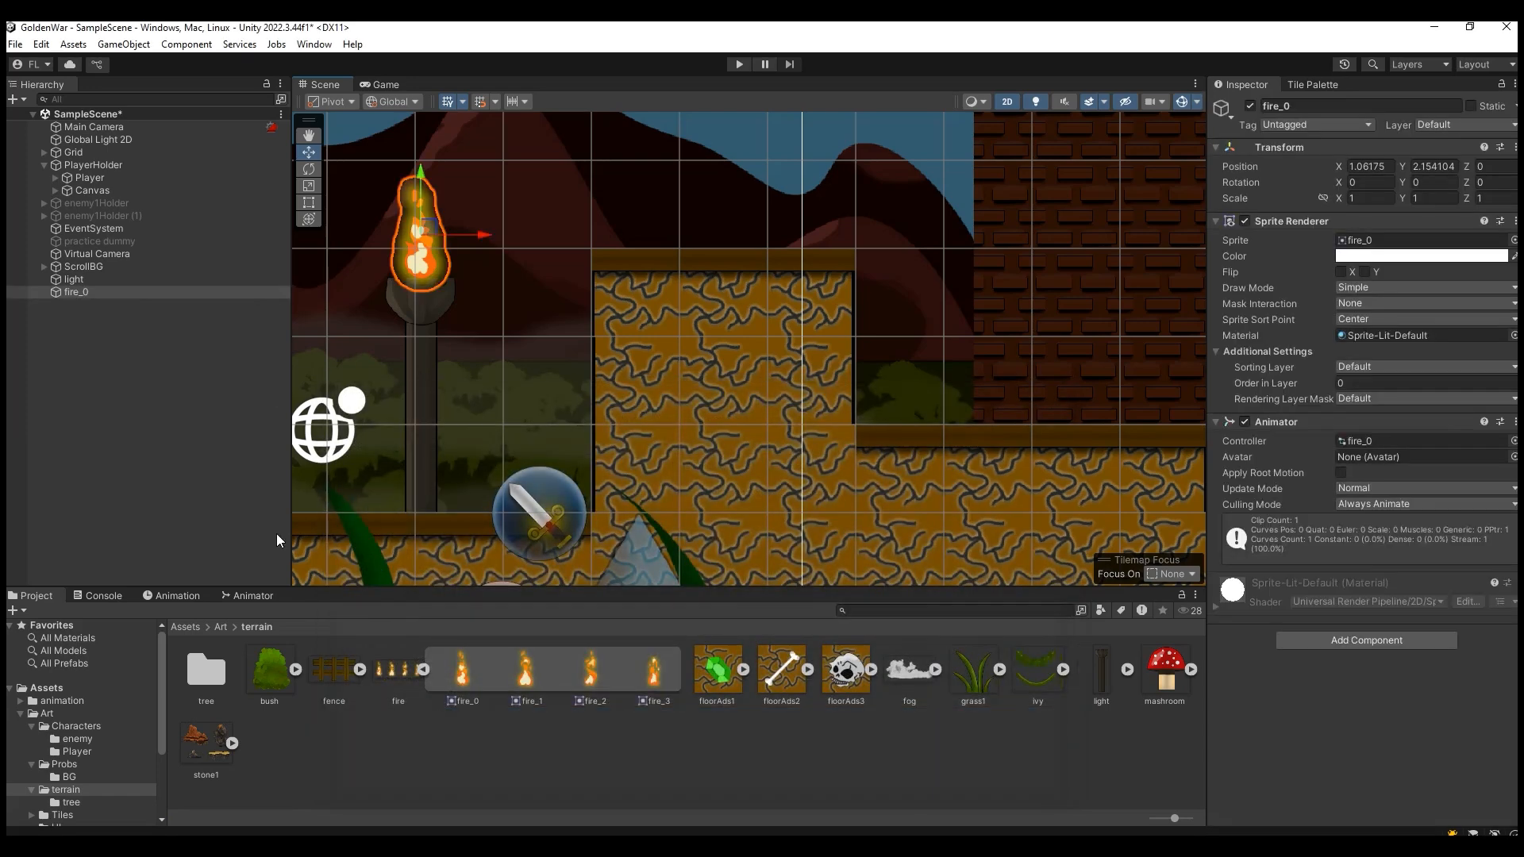
# Check the fire_0 object's animator states and preview its idle clip on the torch.
pyautogui.click(245, 593)
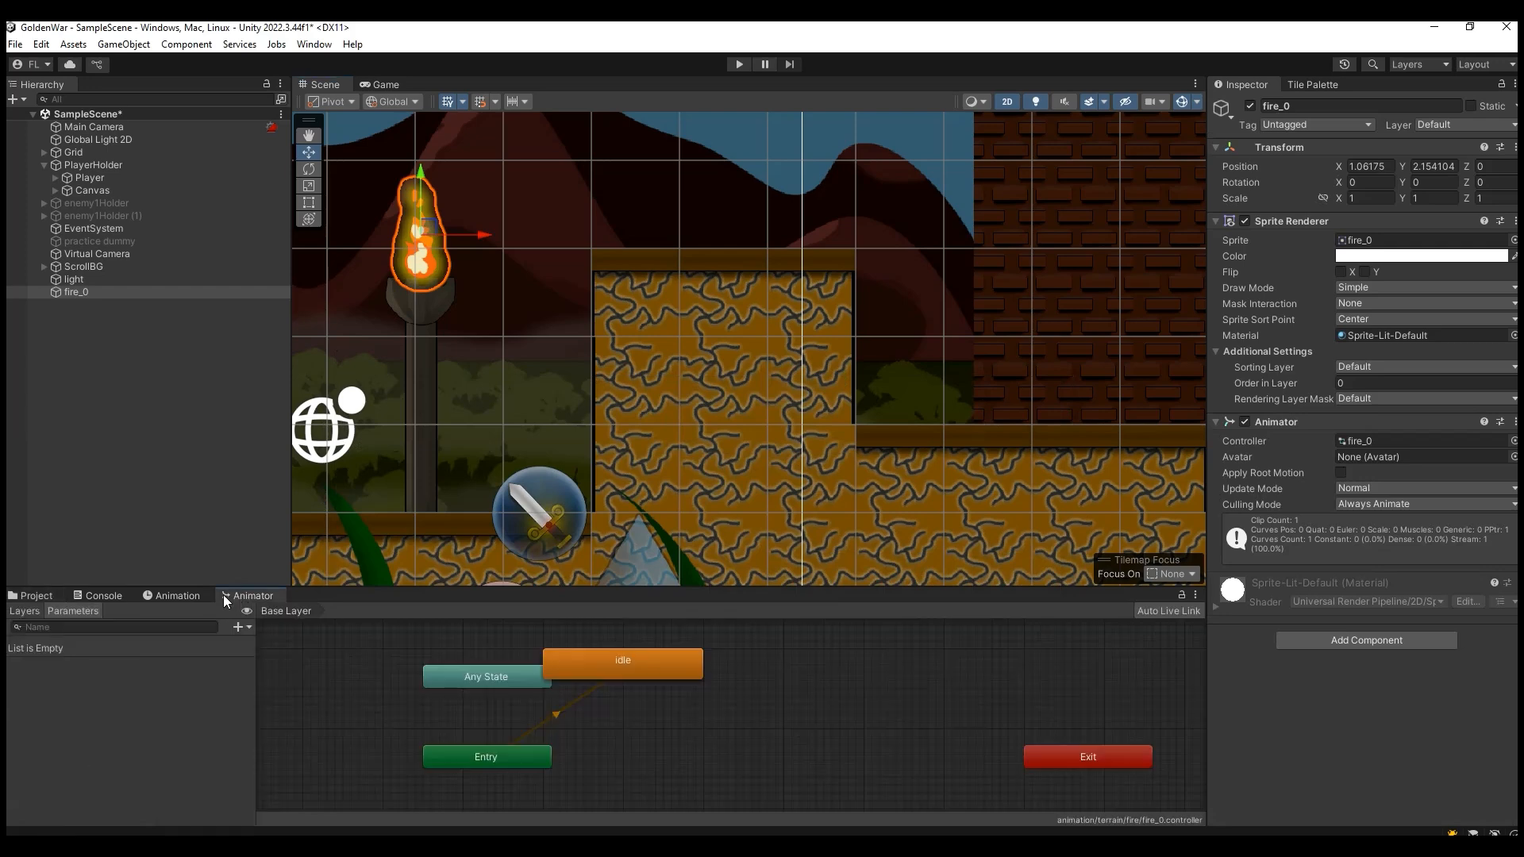
pyautogui.click(197, 597)
pyautogui.click(125, 612)
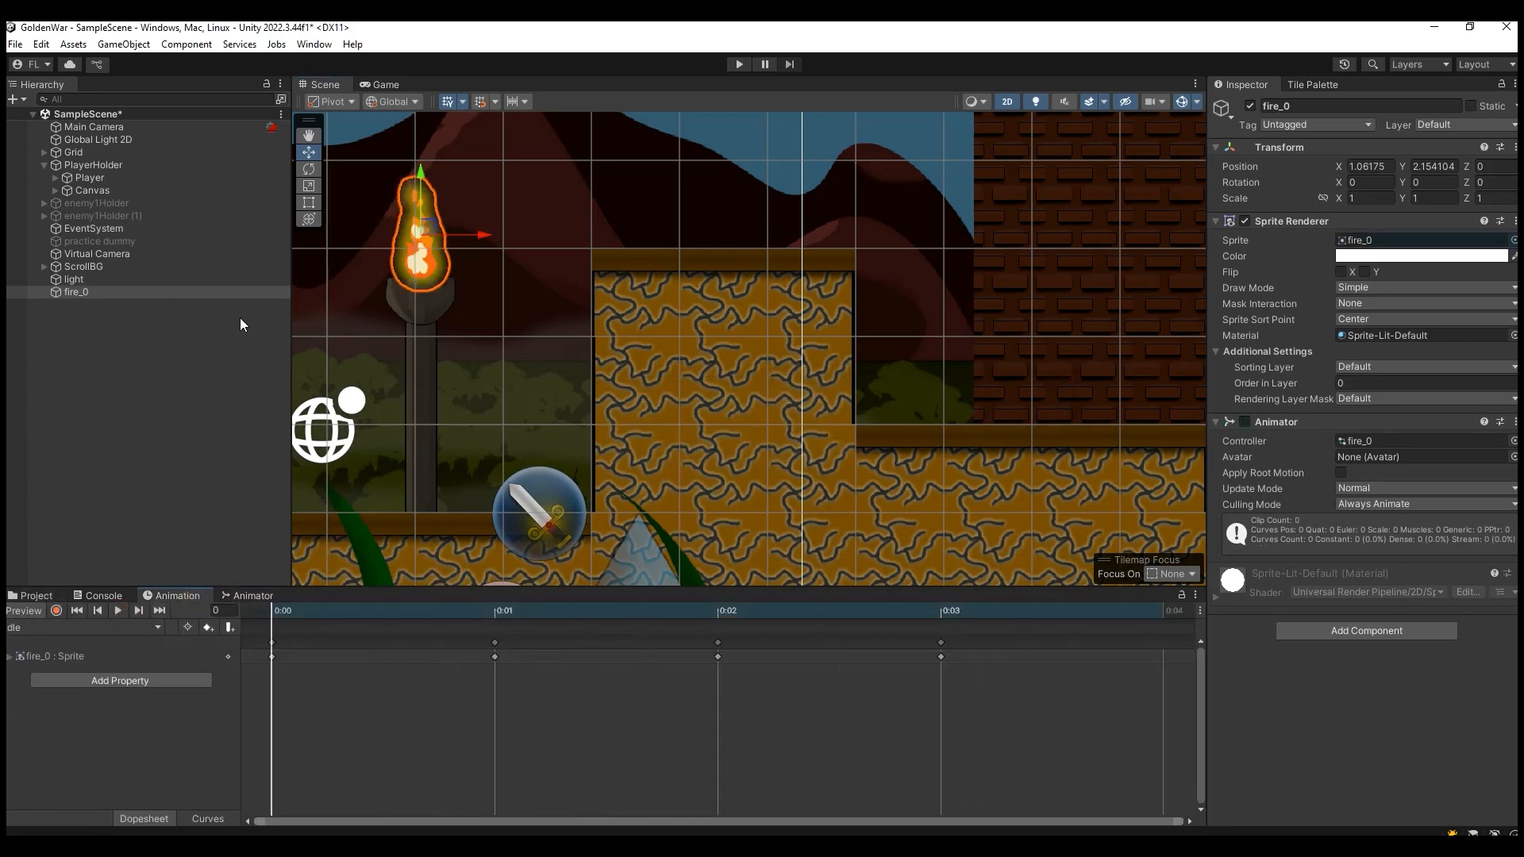
pyautogui.click(309, 134)
pyautogui.moveTo(476, 187); pyautogui.dragTo(609, 230)
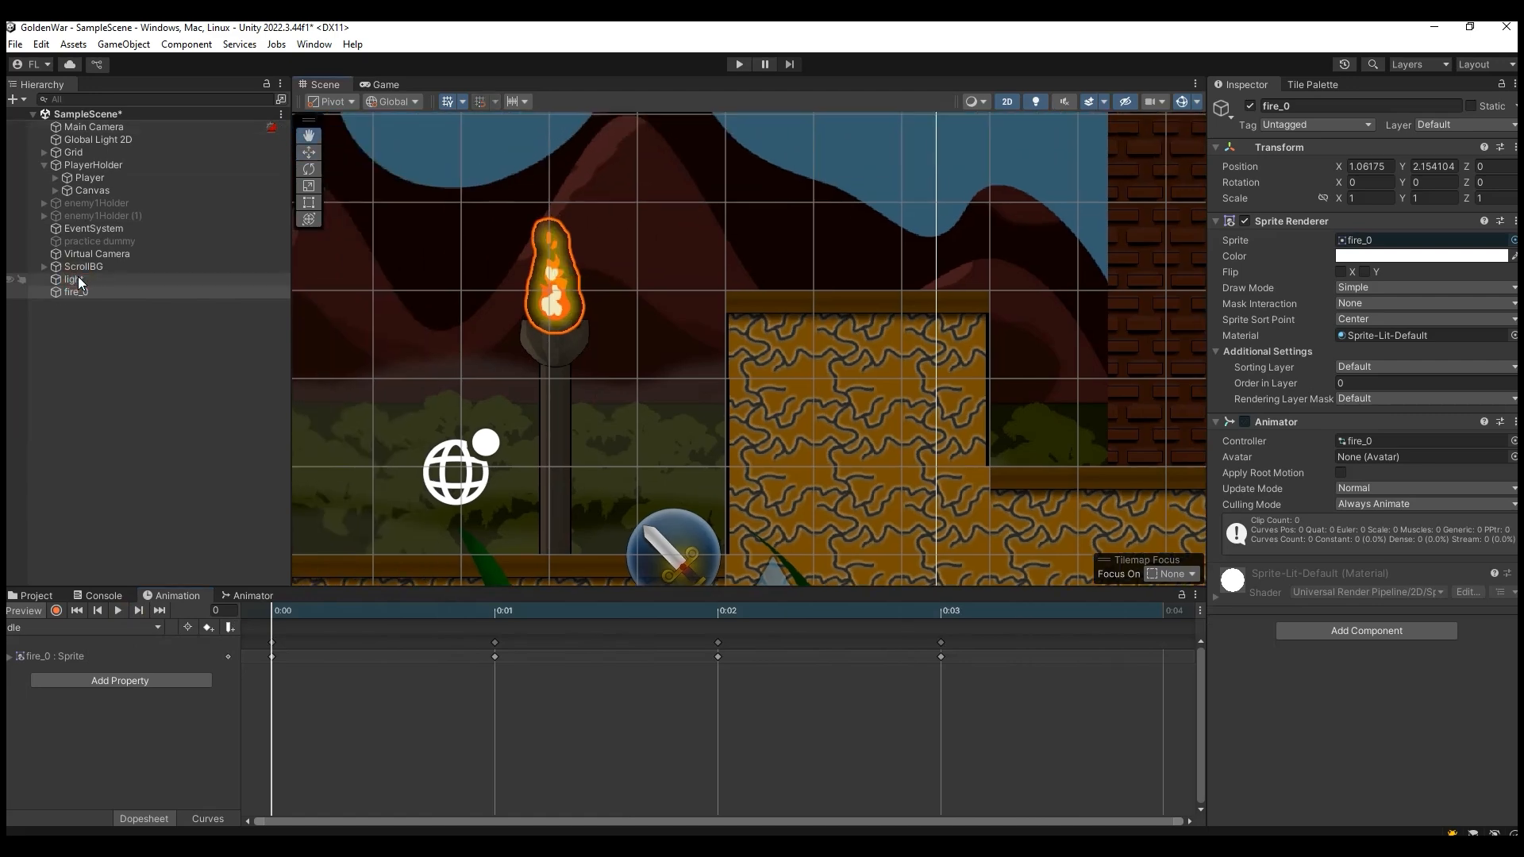
# Set the sorting layer of both the light and fire_0 sprites to Nature.
pyautogui.click(78, 280)
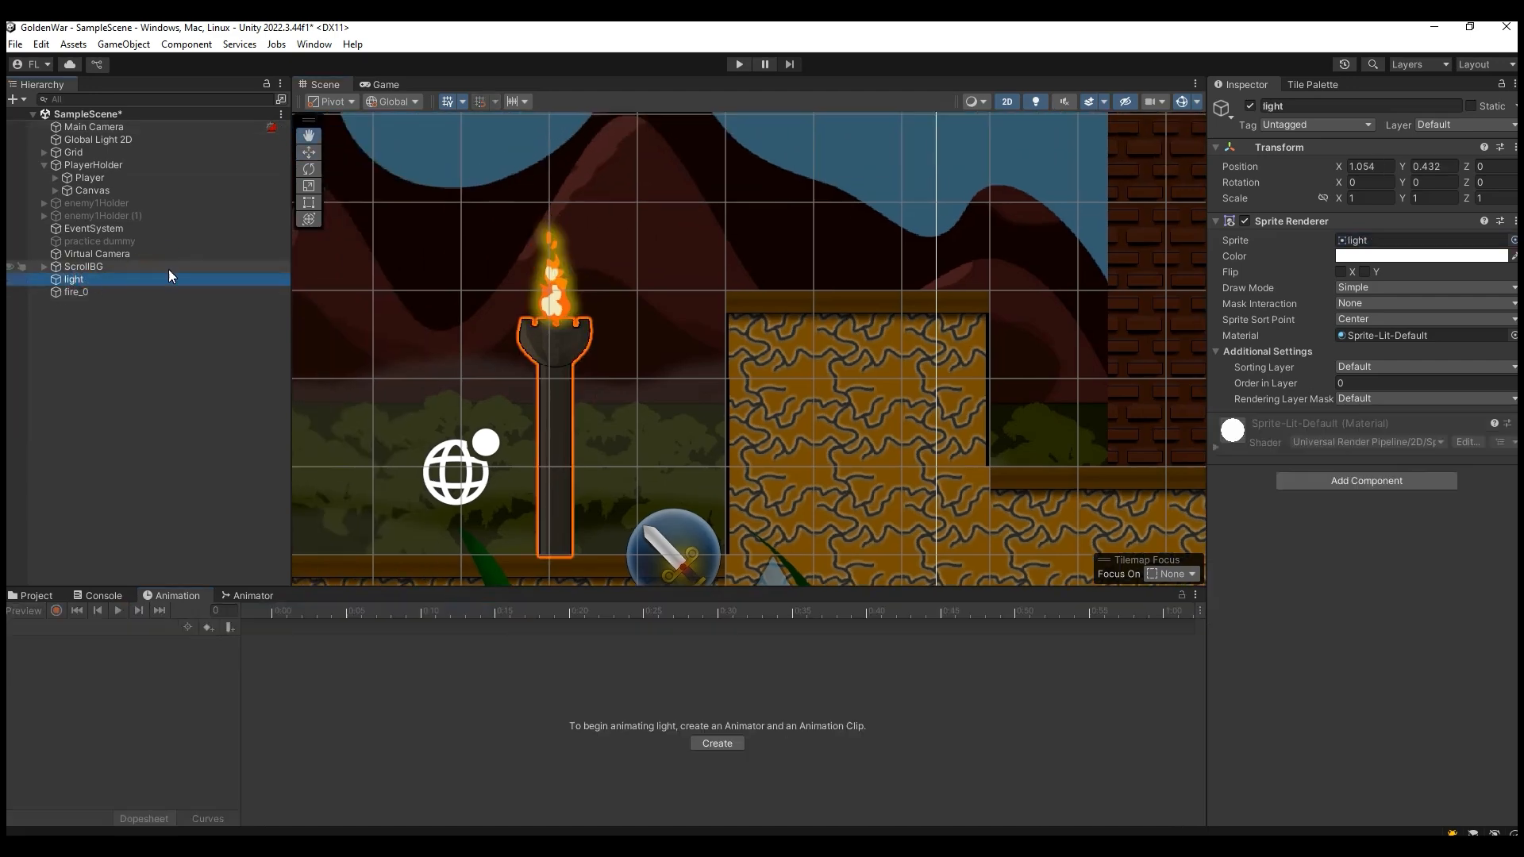
pyautogui.click(1373, 368)
pyautogui.click(1389, 403)
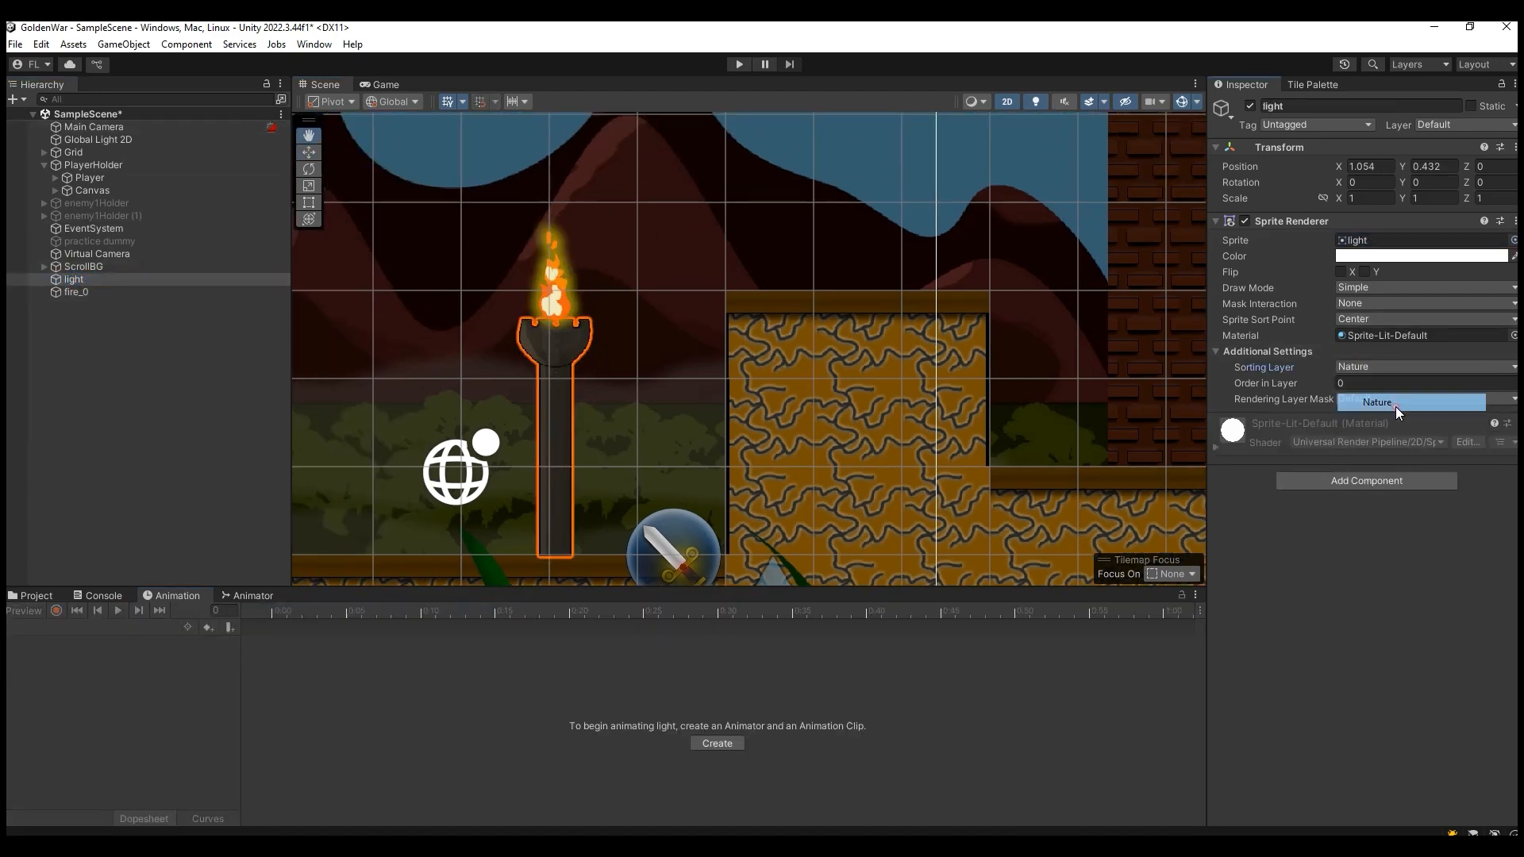
pyautogui.click(115, 293)
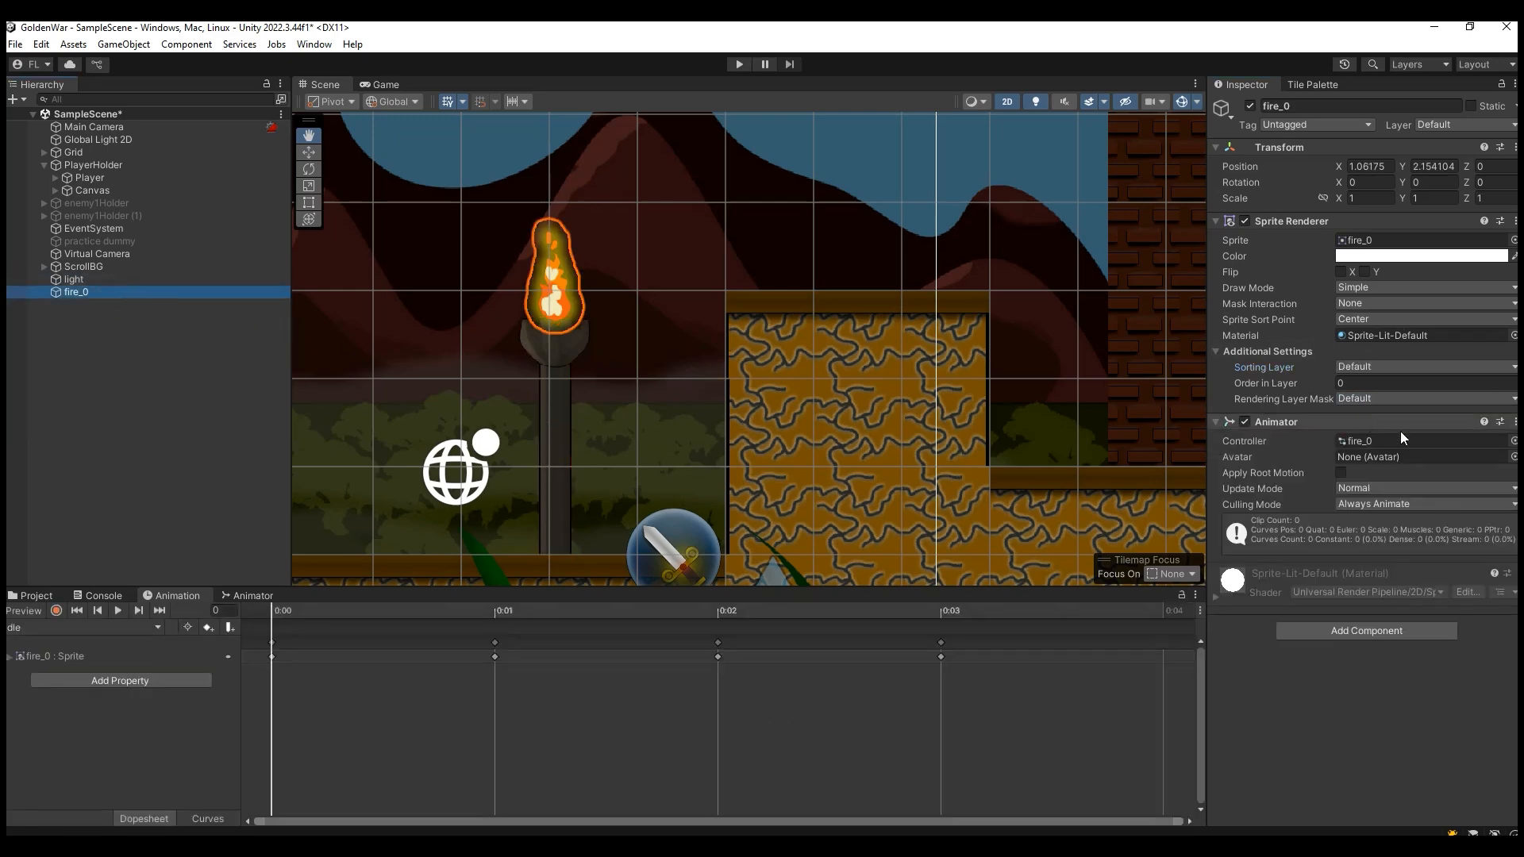
pyautogui.click(1397, 387)
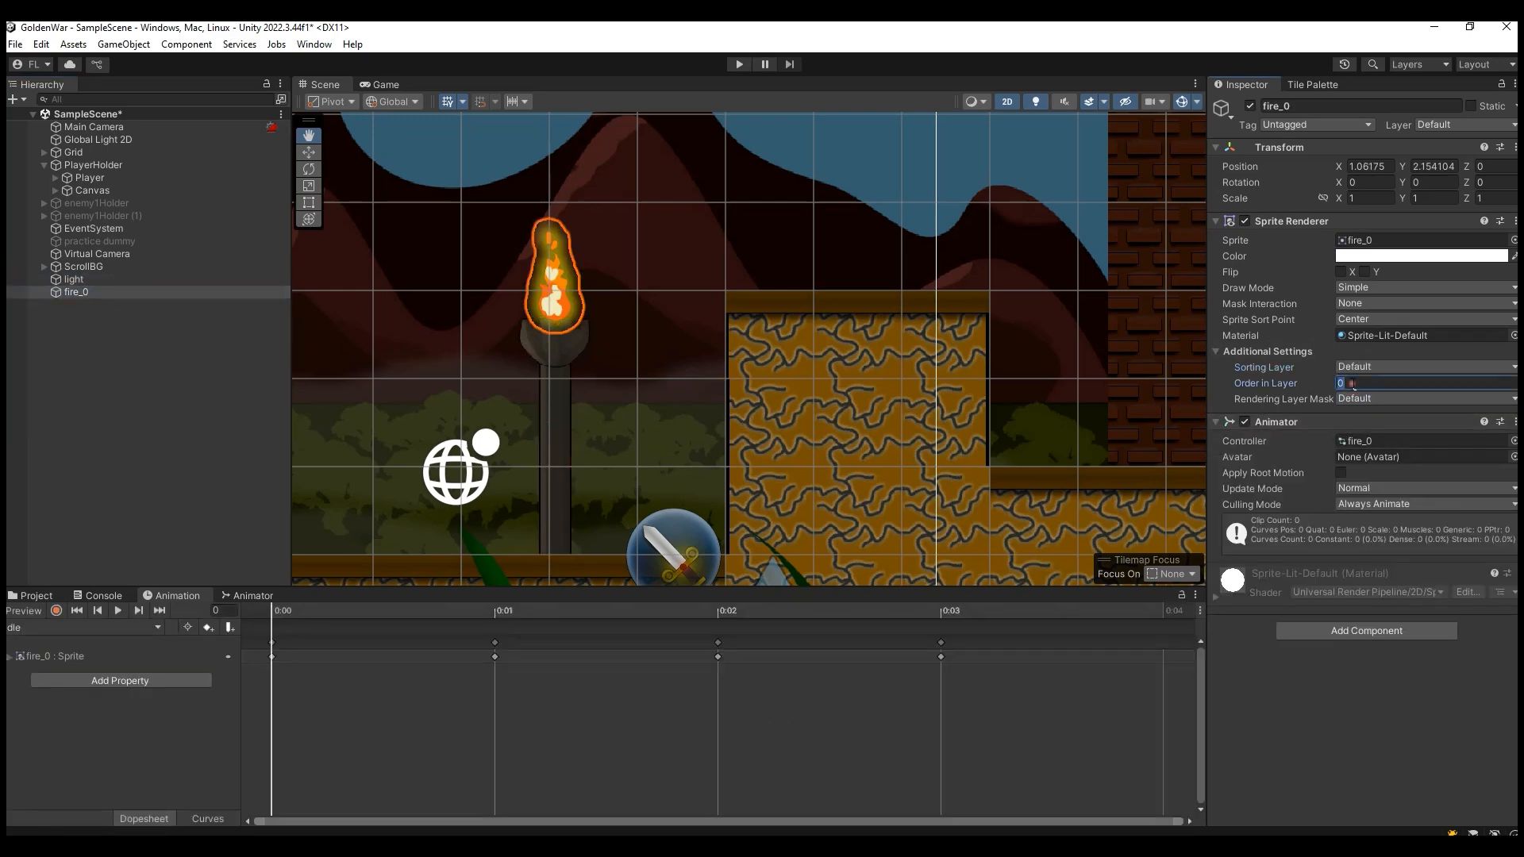
pyautogui.click(1376, 367)
pyautogui.click(1377, 402)
# Try order in layer 1 on fire_0, and settle on -1 to put the flame behind the torch head.
pyautogui.click(1354, 382)
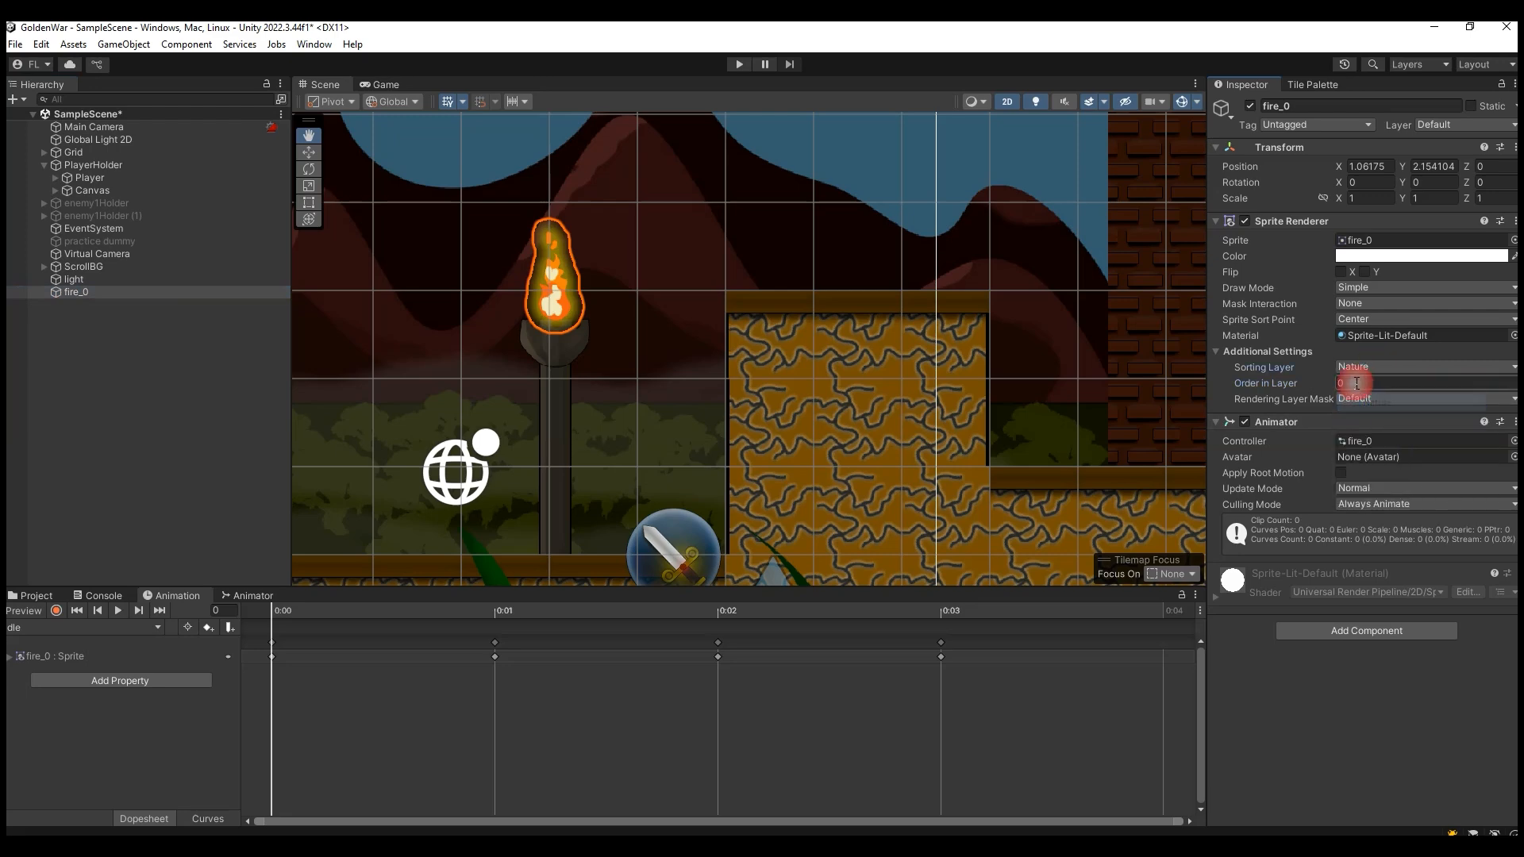
pyautogui.write('1')
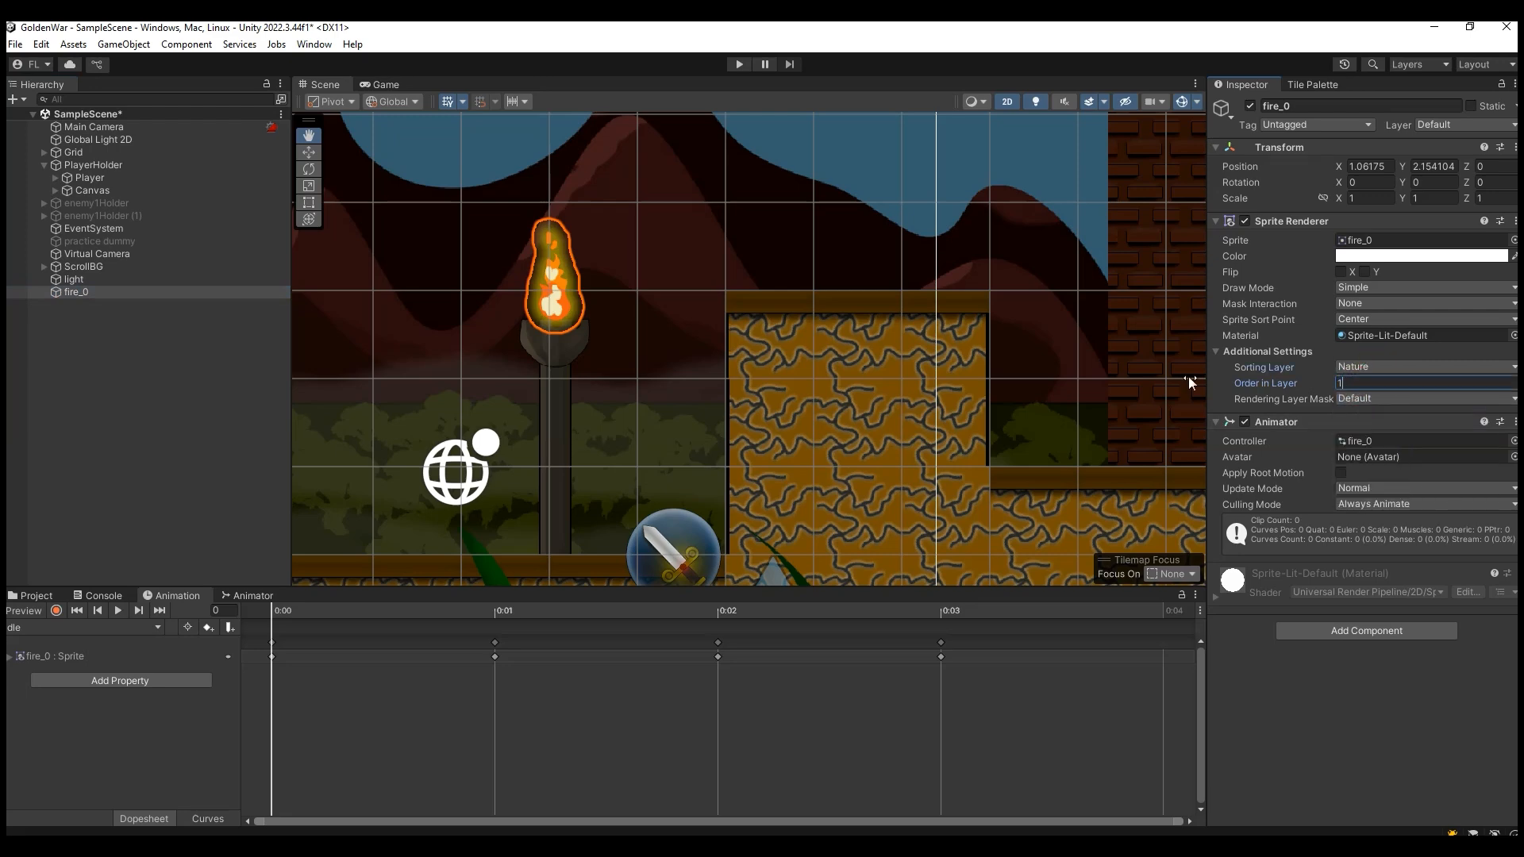
pyautogui.scroll(5, 562, 342)
pyautogui.scroll(4, 587, 359)
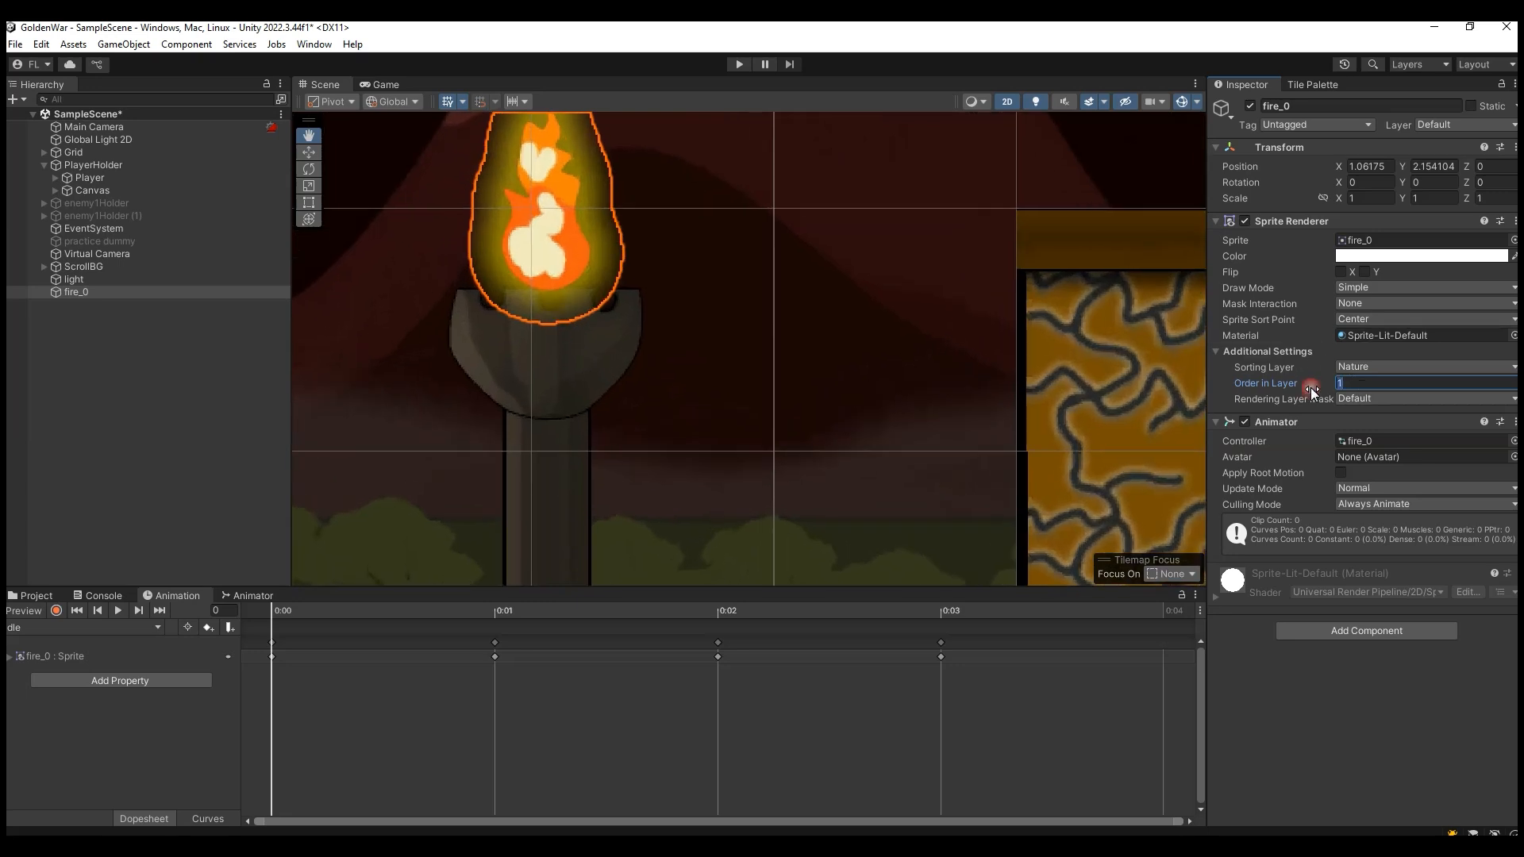
pyautogui.write('-1')
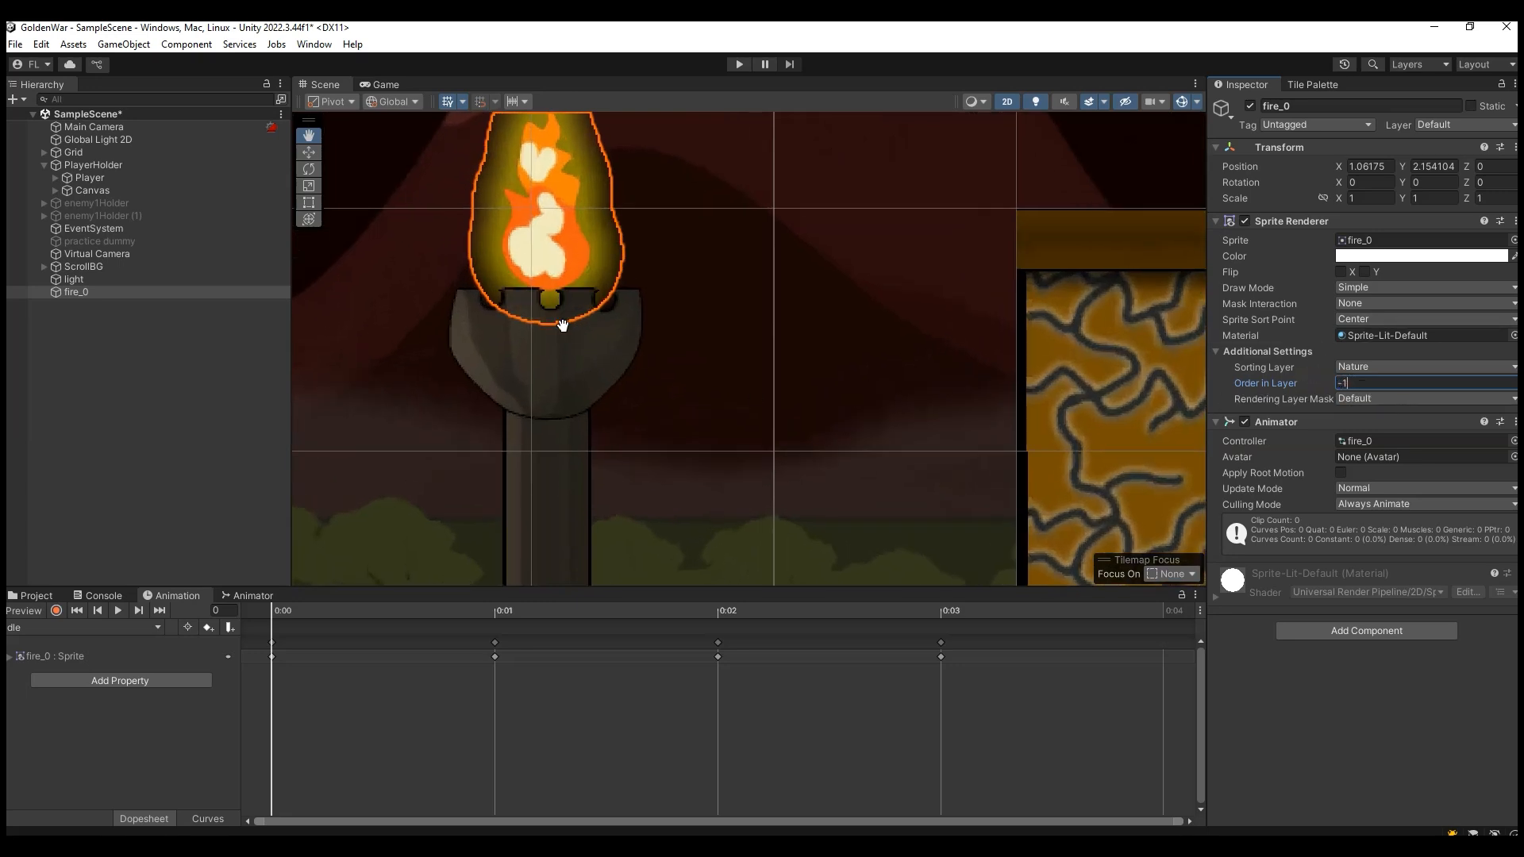
pyautogui.click(596, 317)
pyautogui.scroll(-8, 595, 317)
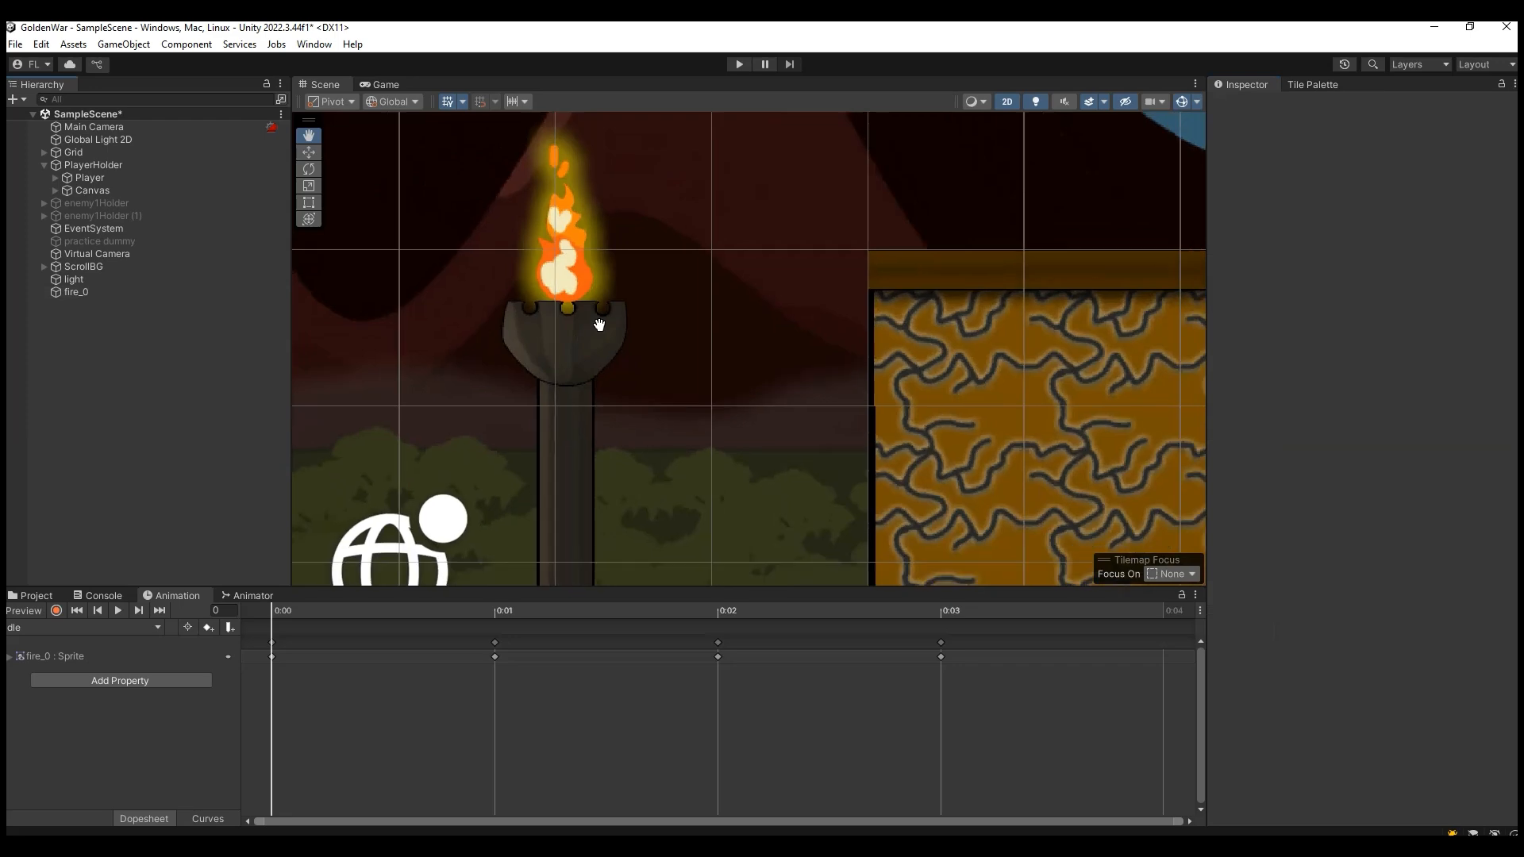
pyautogui.scroll(-2, 559, 345)
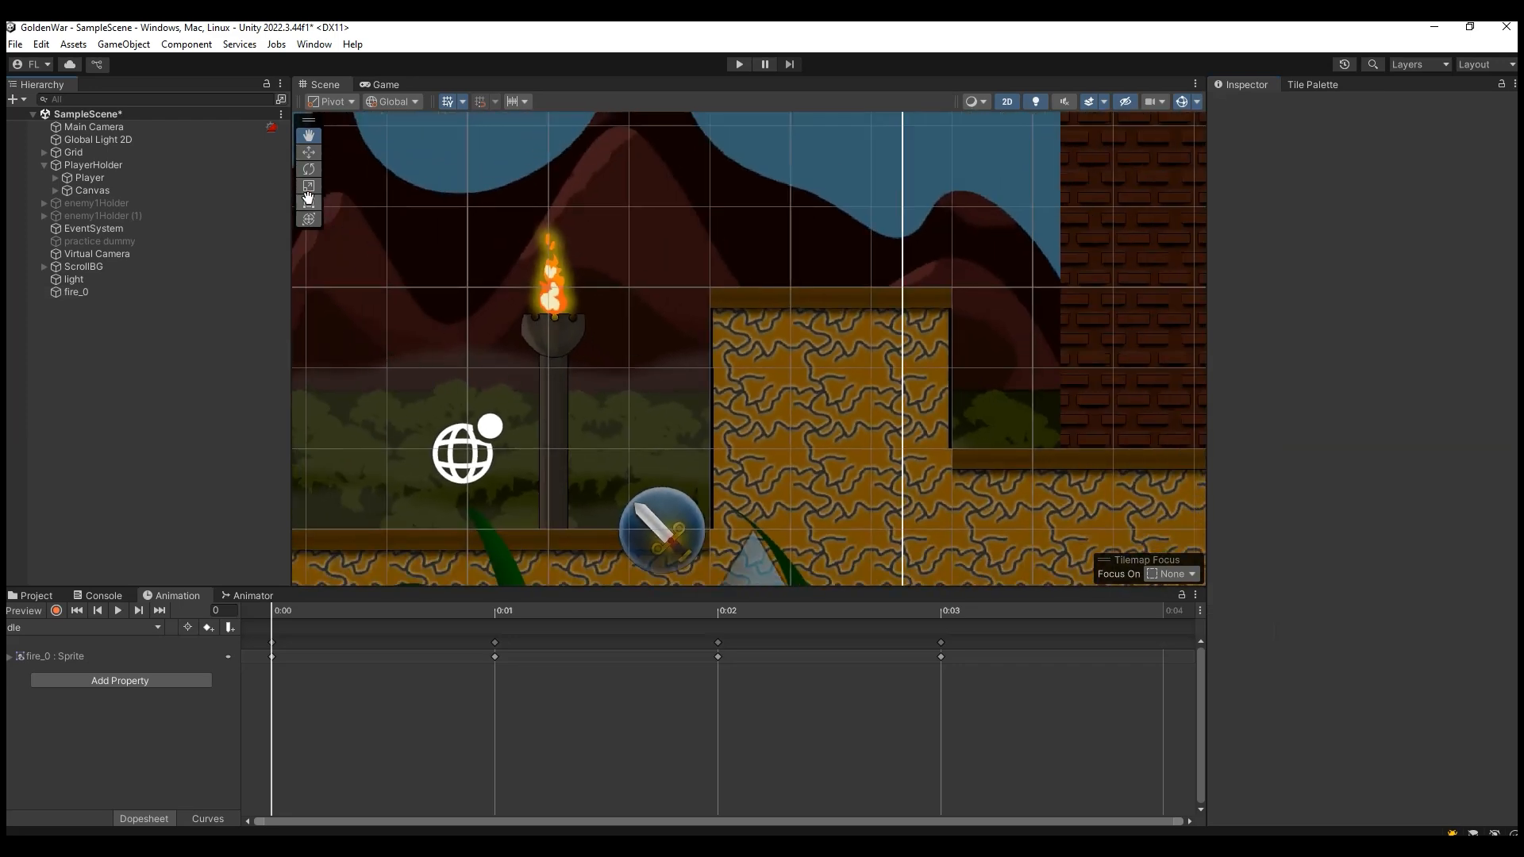
# Play the fire_0 idle animation and check how the torch looks in the Game view.
pyautogui.click(86, 294)
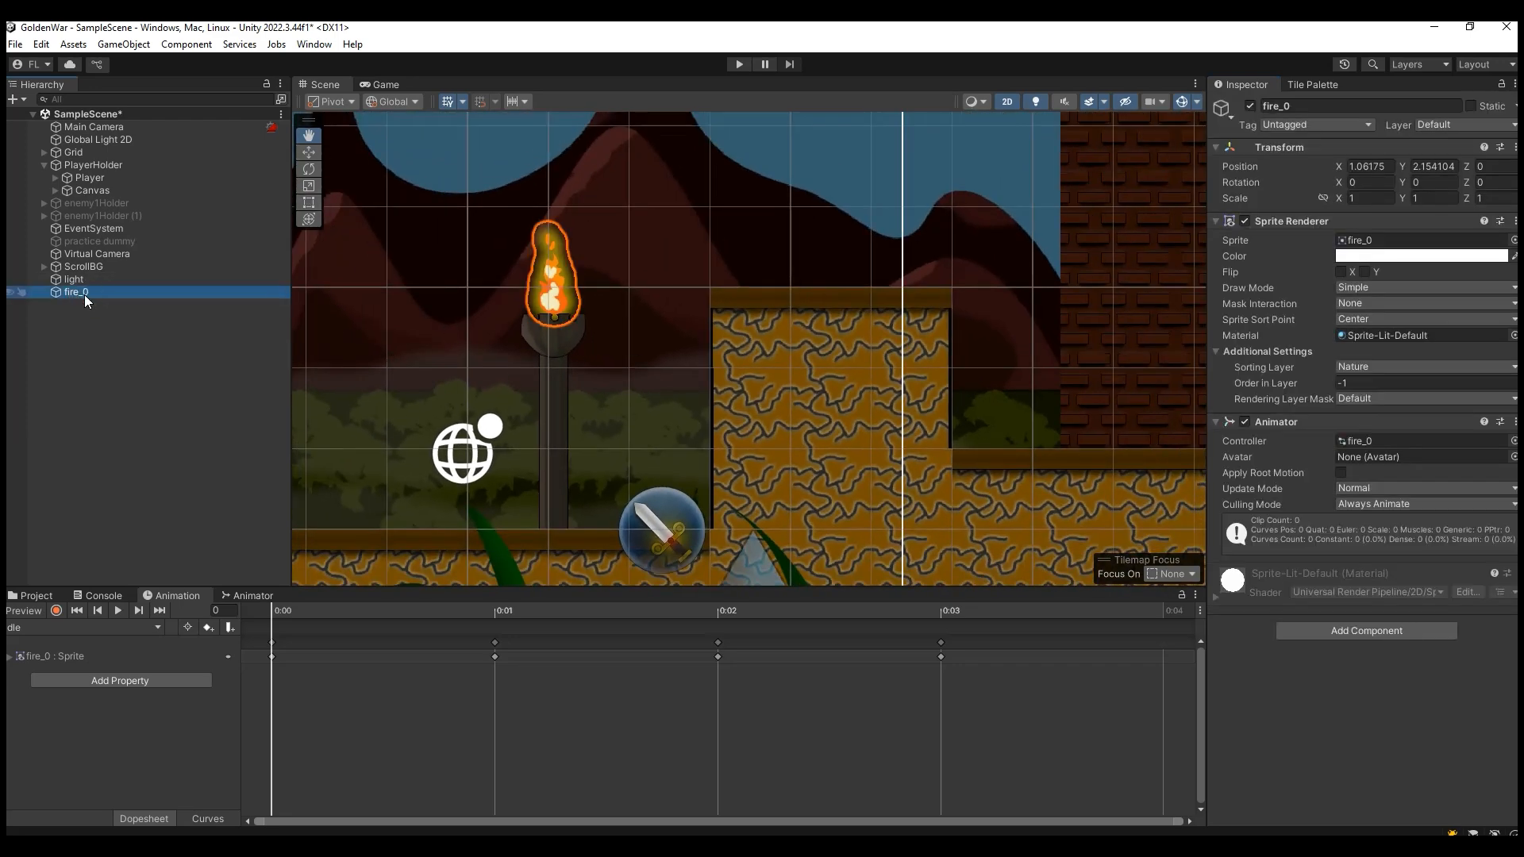
pyautogui.click(118, 610)
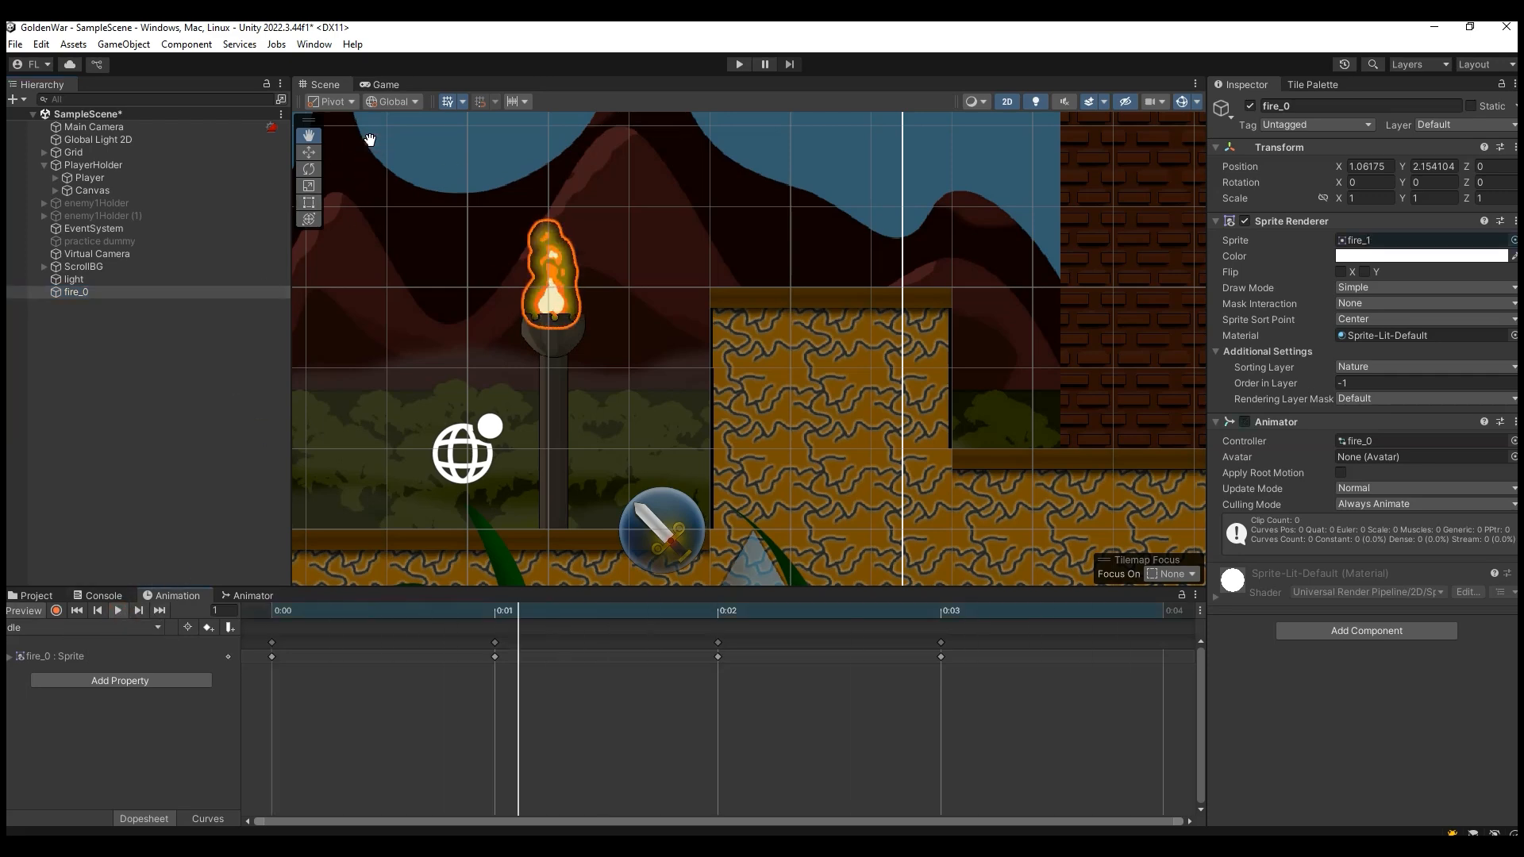
pyautogui.click(384, 85)
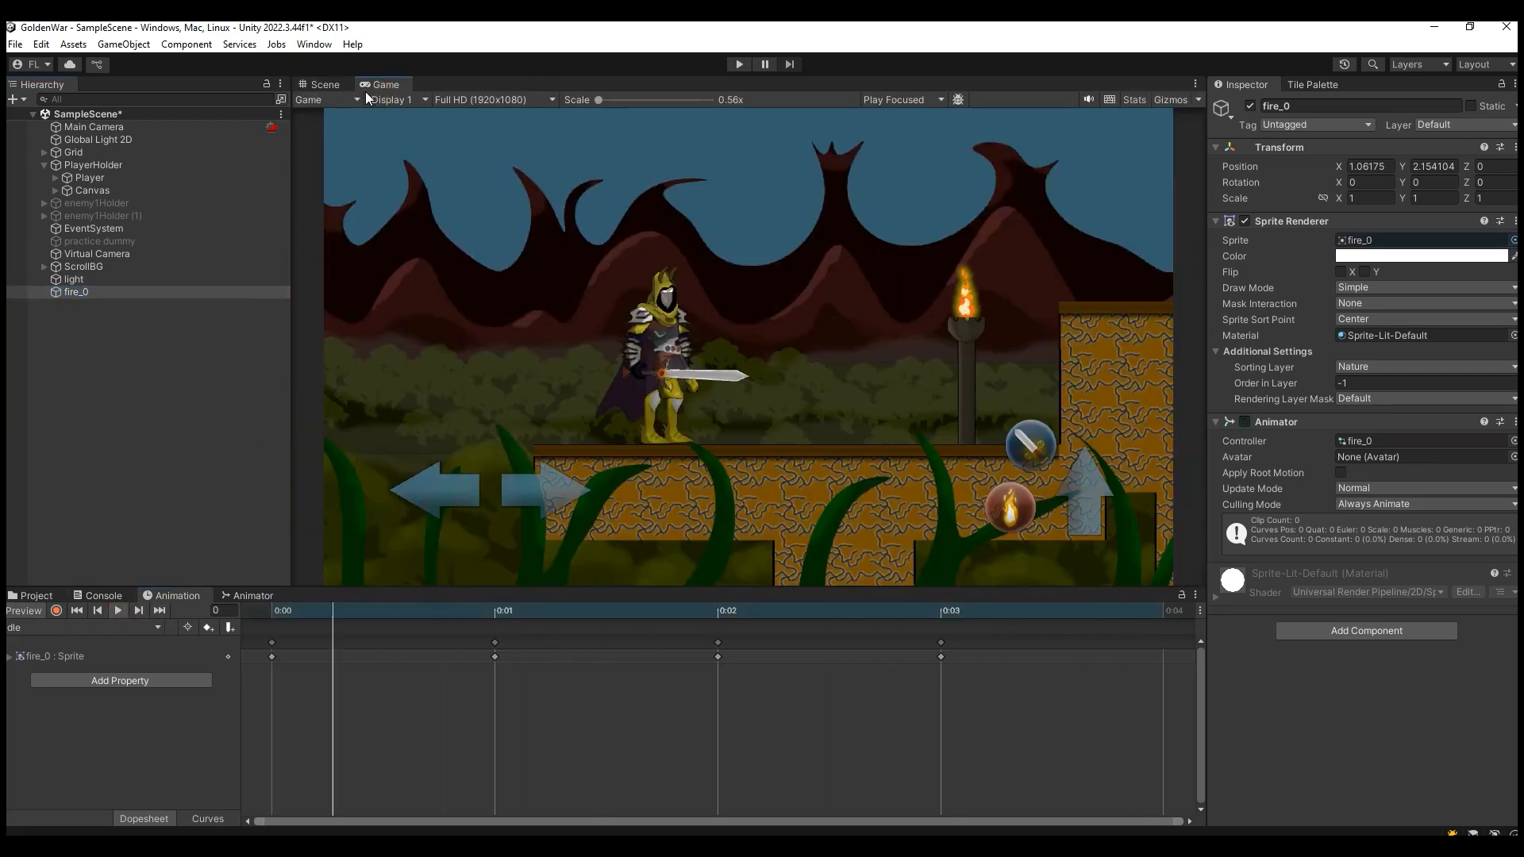
pyautogui.click(322, 83)
# Group the light and fire_0 objects under a new empty parent named torch.
pyautogui.click(87, 278)
pyautogui.click(92, 293)
pyautogui.click(82, 280)
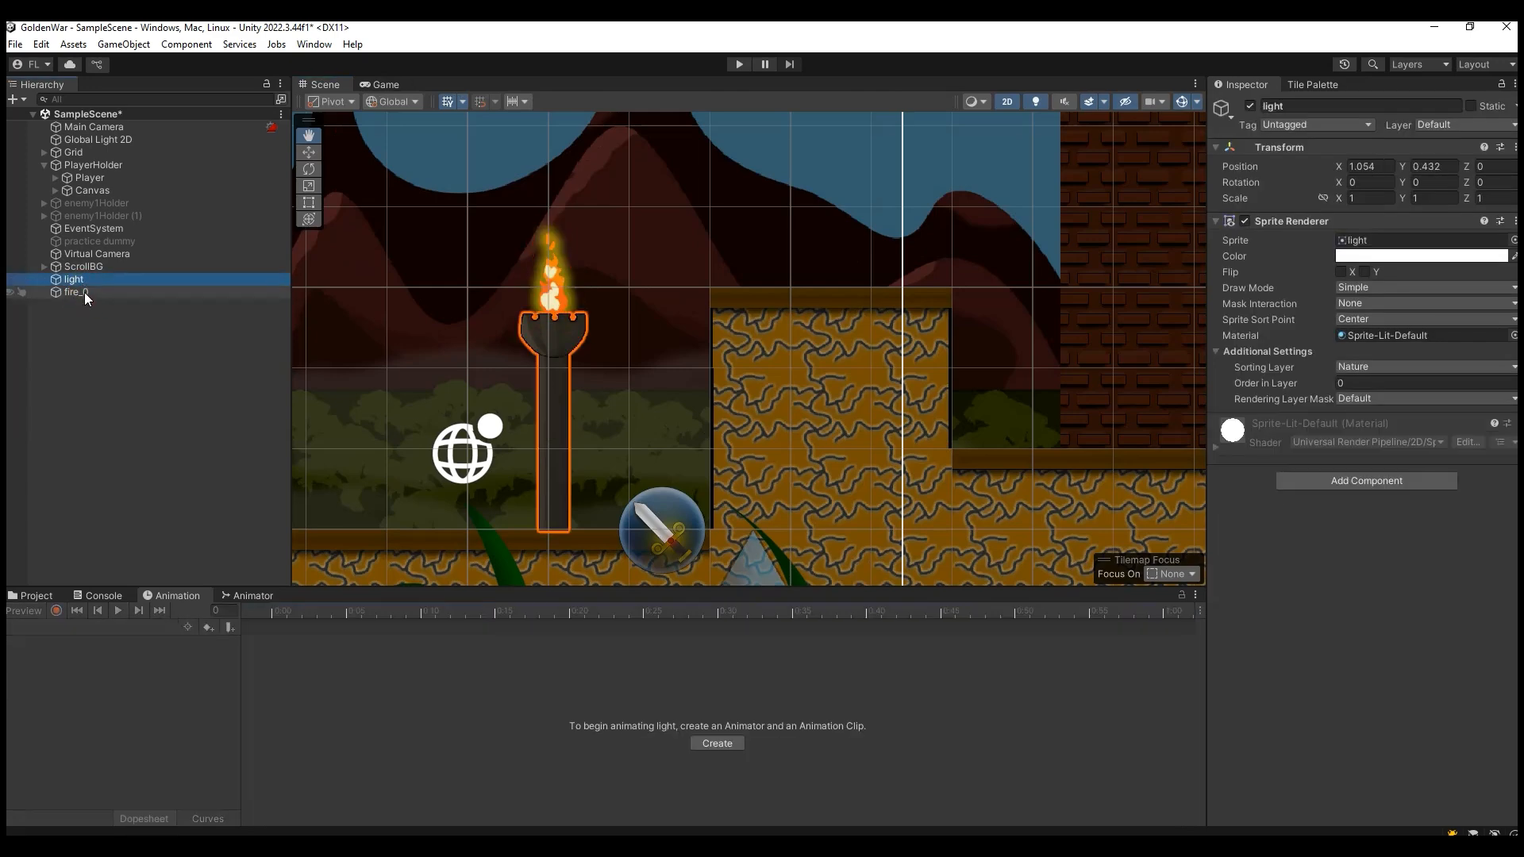
pyautogui.keyDown('ctrl'); pyautogui.click(84, 293); pyautogui.keyUp('ctrl')
pyautogui.rightClick(97, 291)
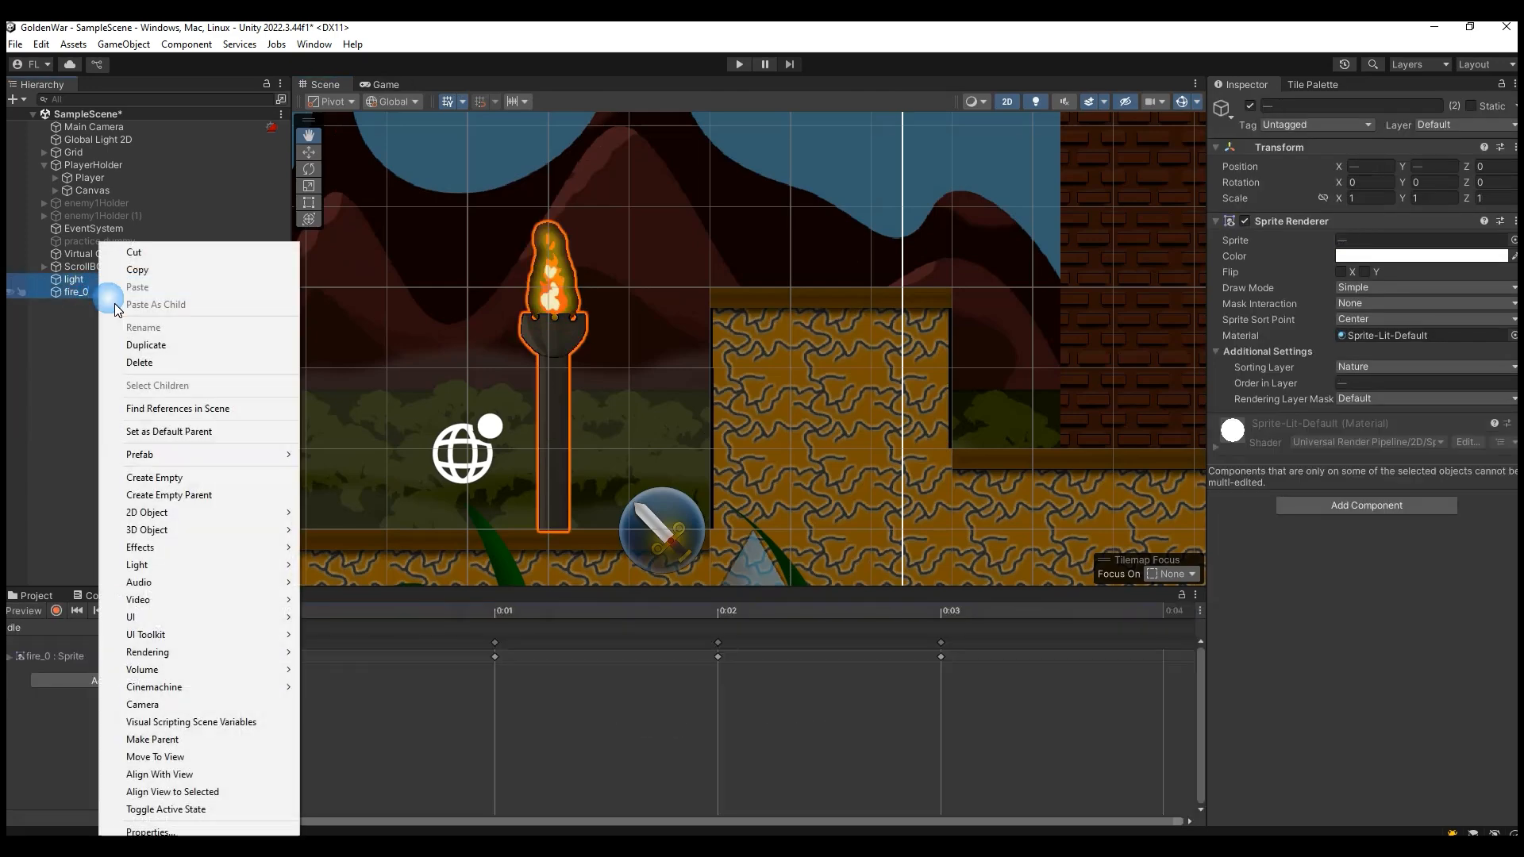
pyautogui.click(221, 497)
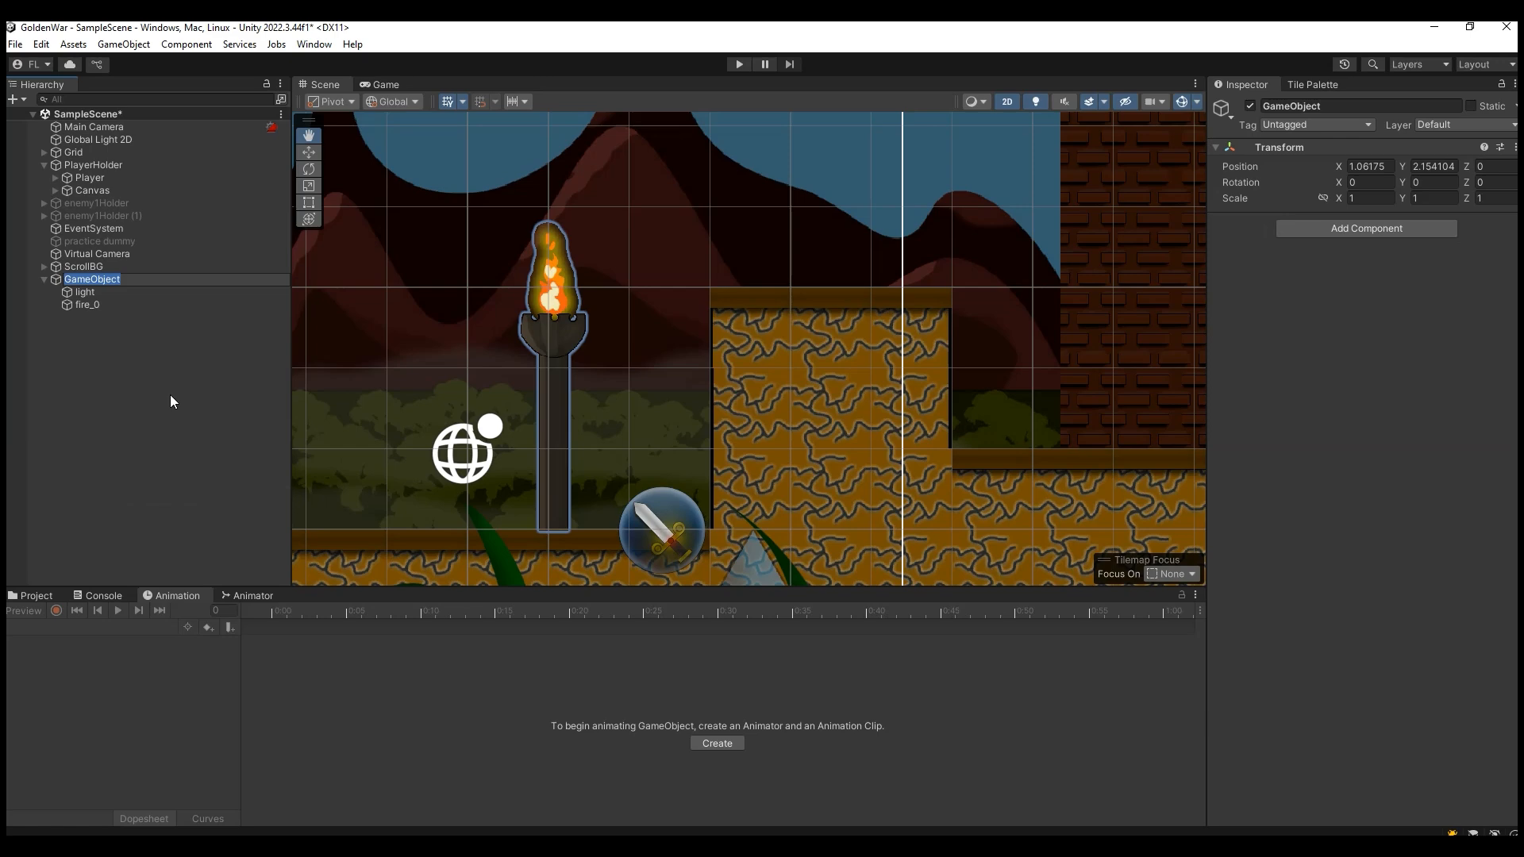
pyautogui.write('torch')
pyautogui.click(117, 370)
# Save the torch as a prefab in prefab/terrain and delete its instance from the scene.
pyautogui.click(125, 281)
pyautogui.click(40, 597)
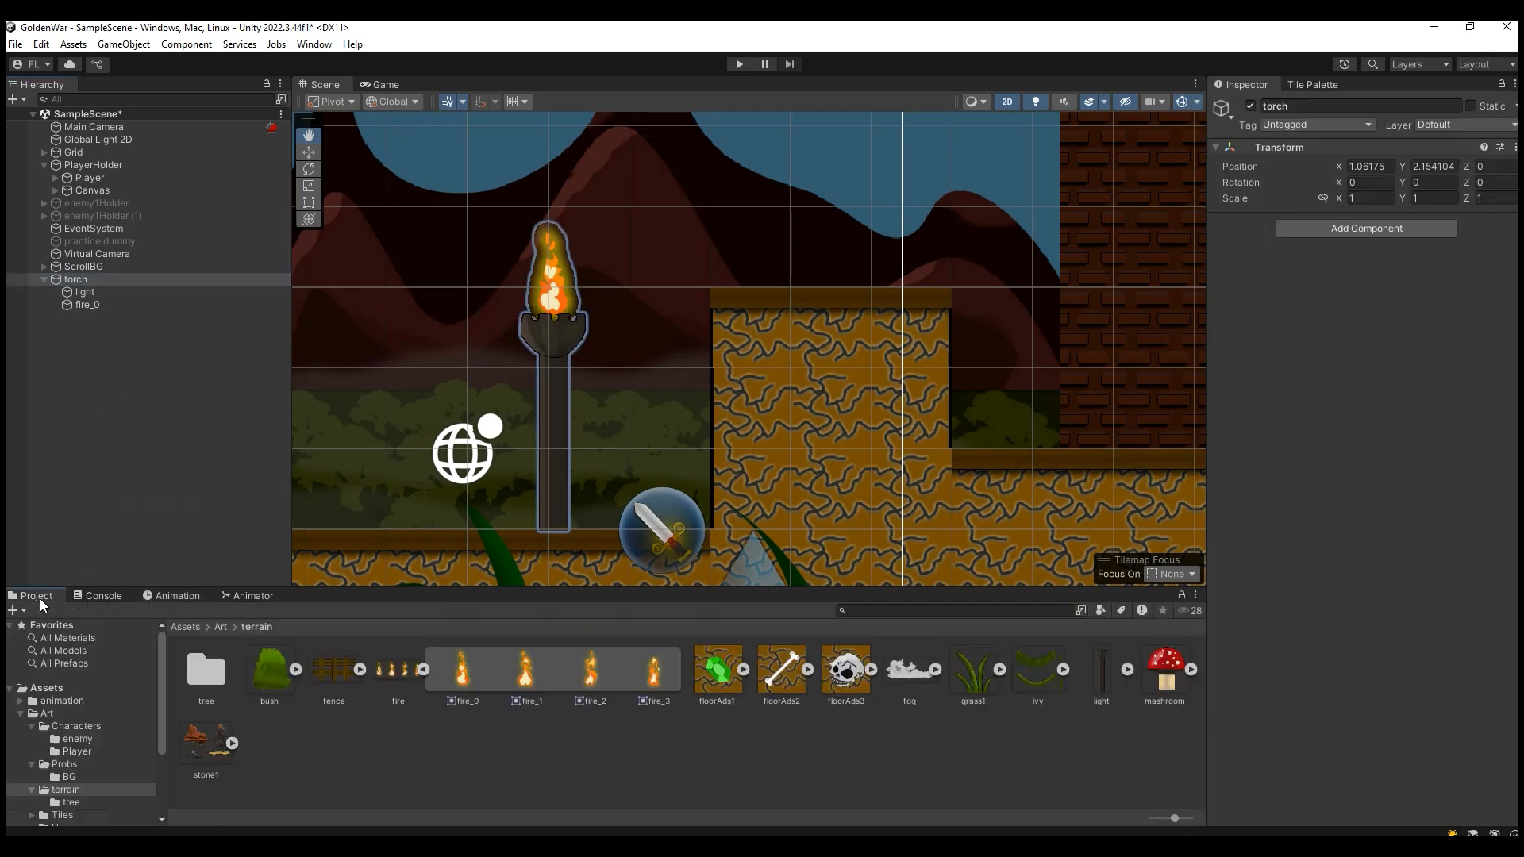
pyautogui.click(21, 714)
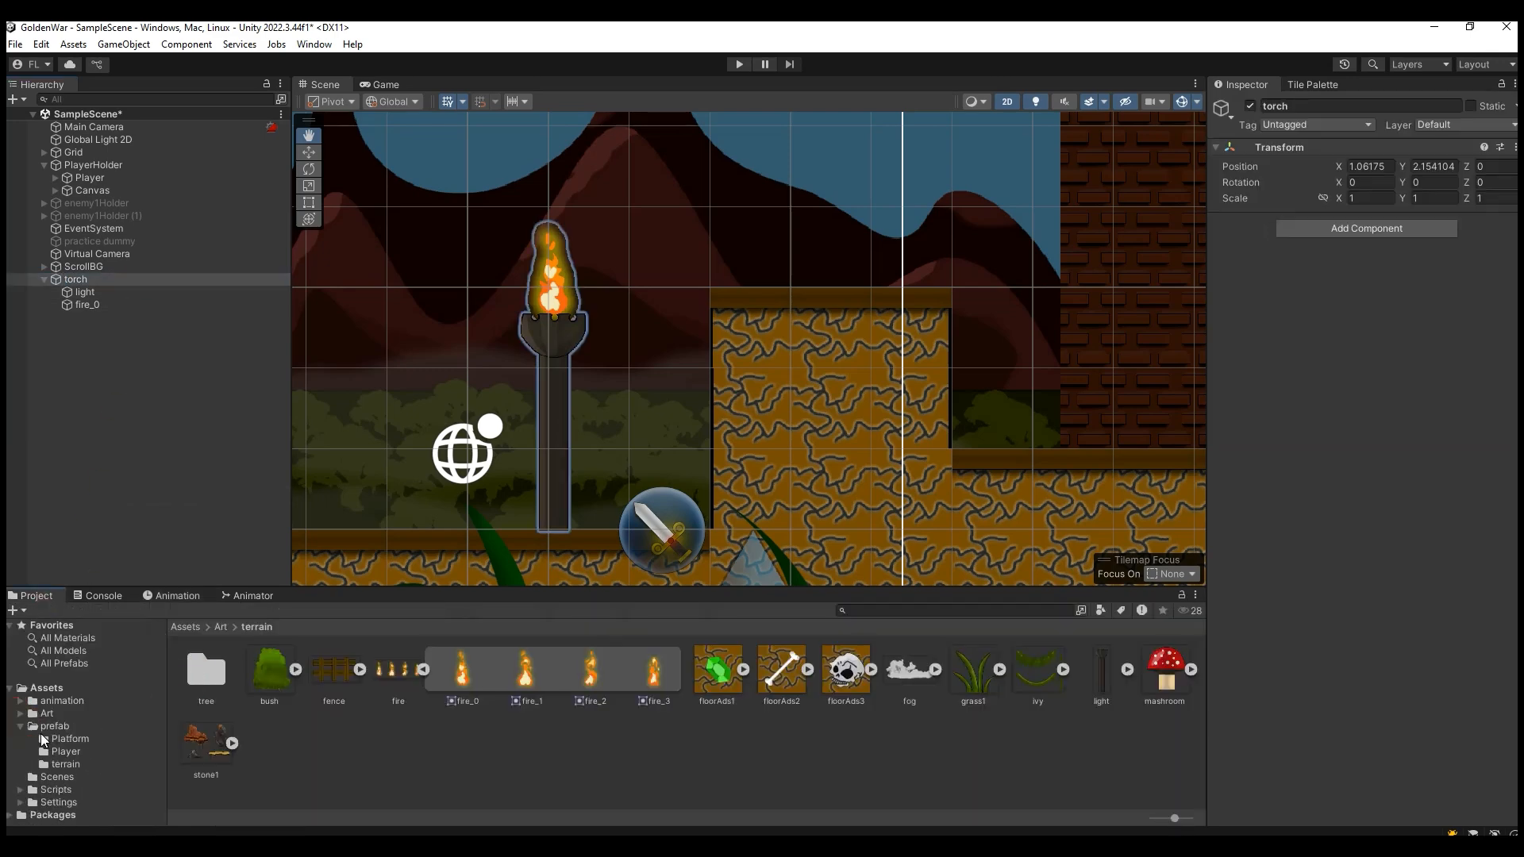
pyautogui.click(63, 727)
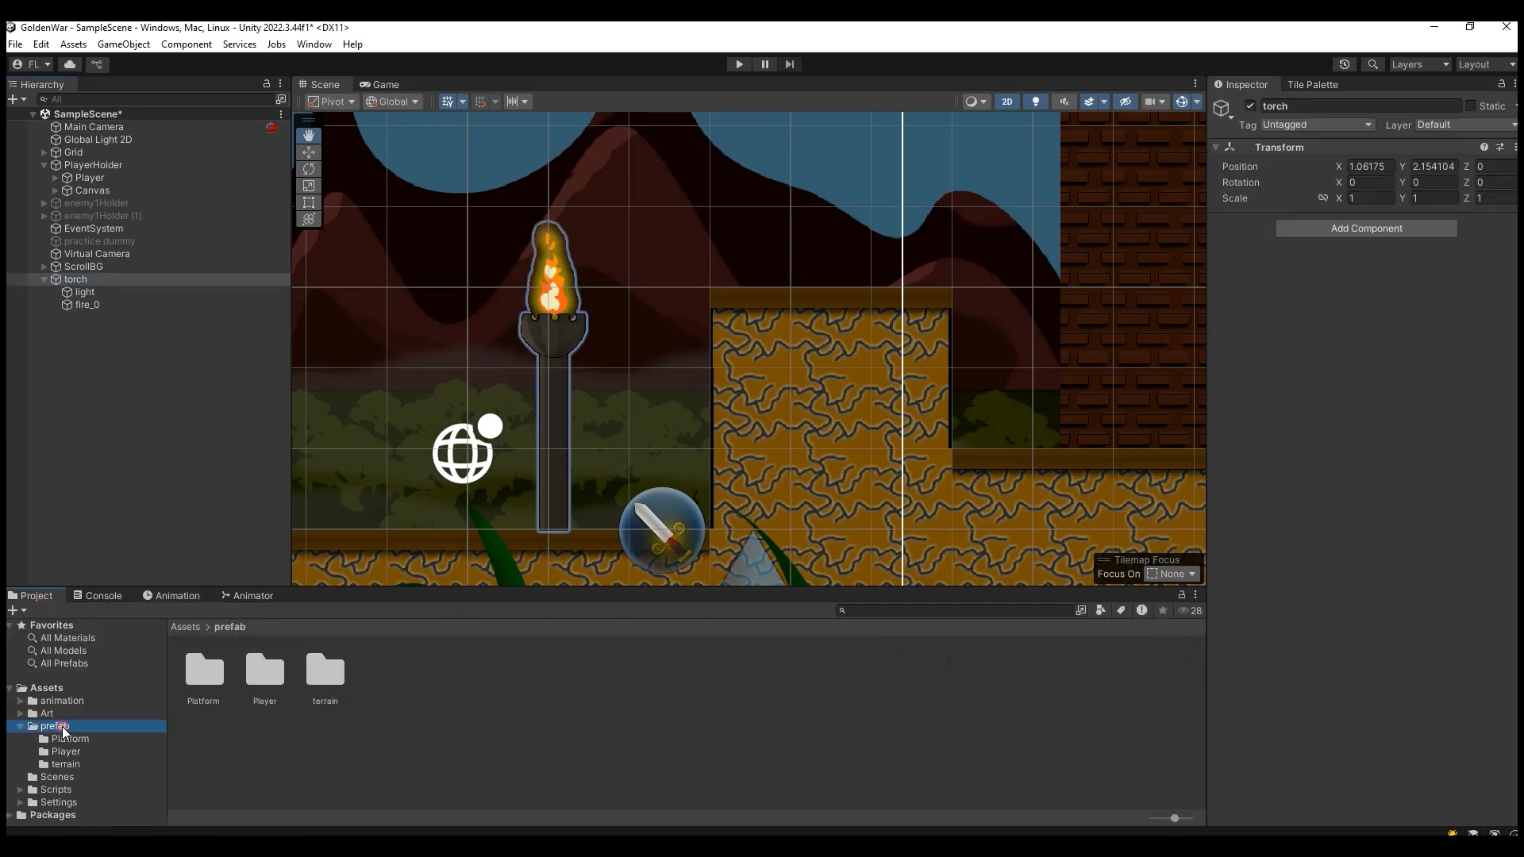
pyautogui.doubleClick(322, 682)
pyautogui.moveTo(96, 280); pyautogui.dragTo(644, 673)
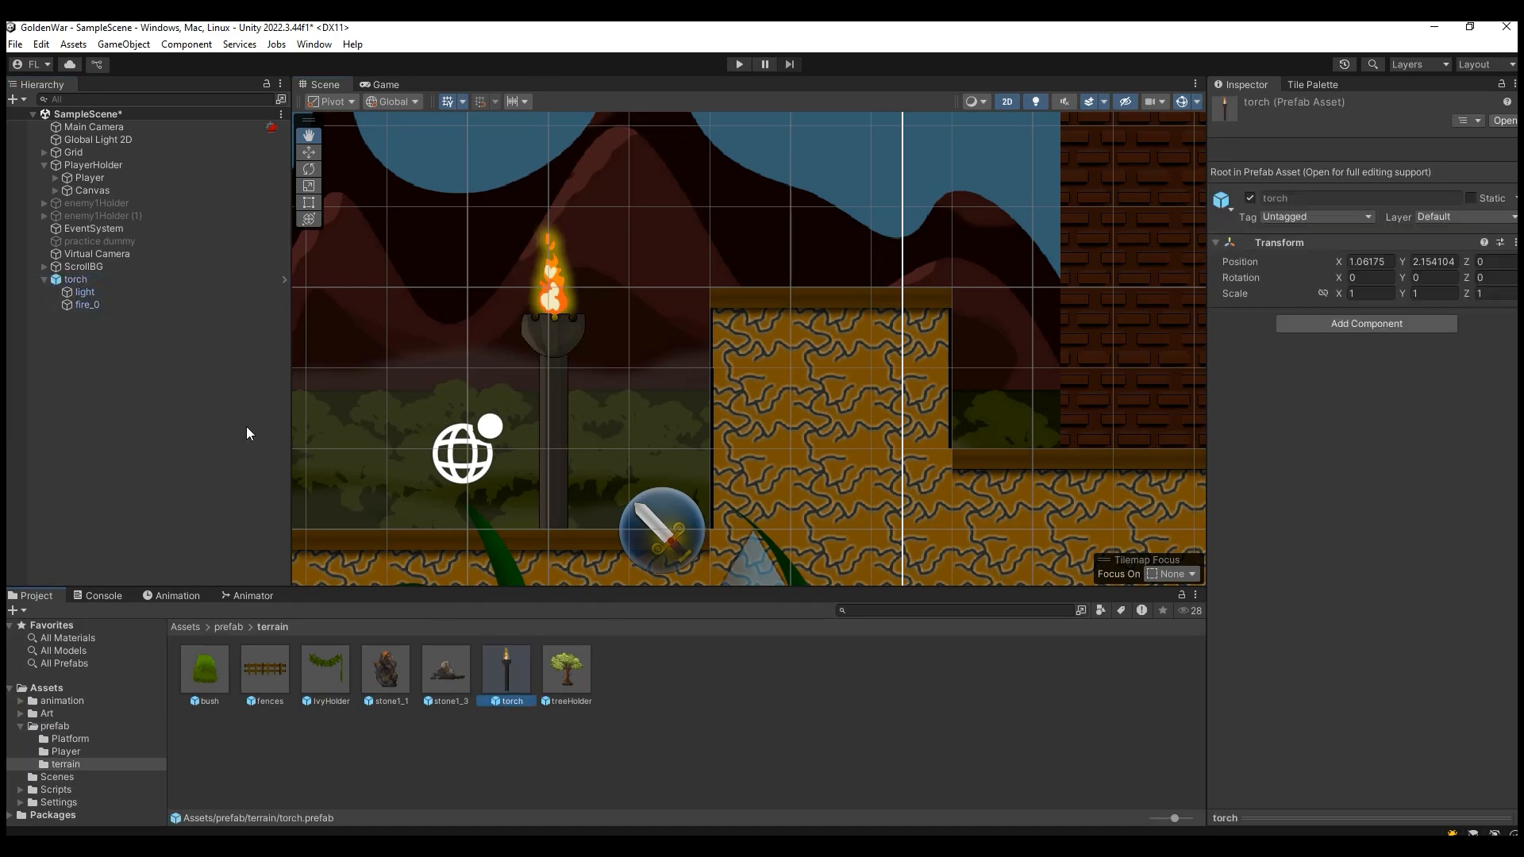
pyautogui.click(102, 282)
pyautogui.press('Delete')
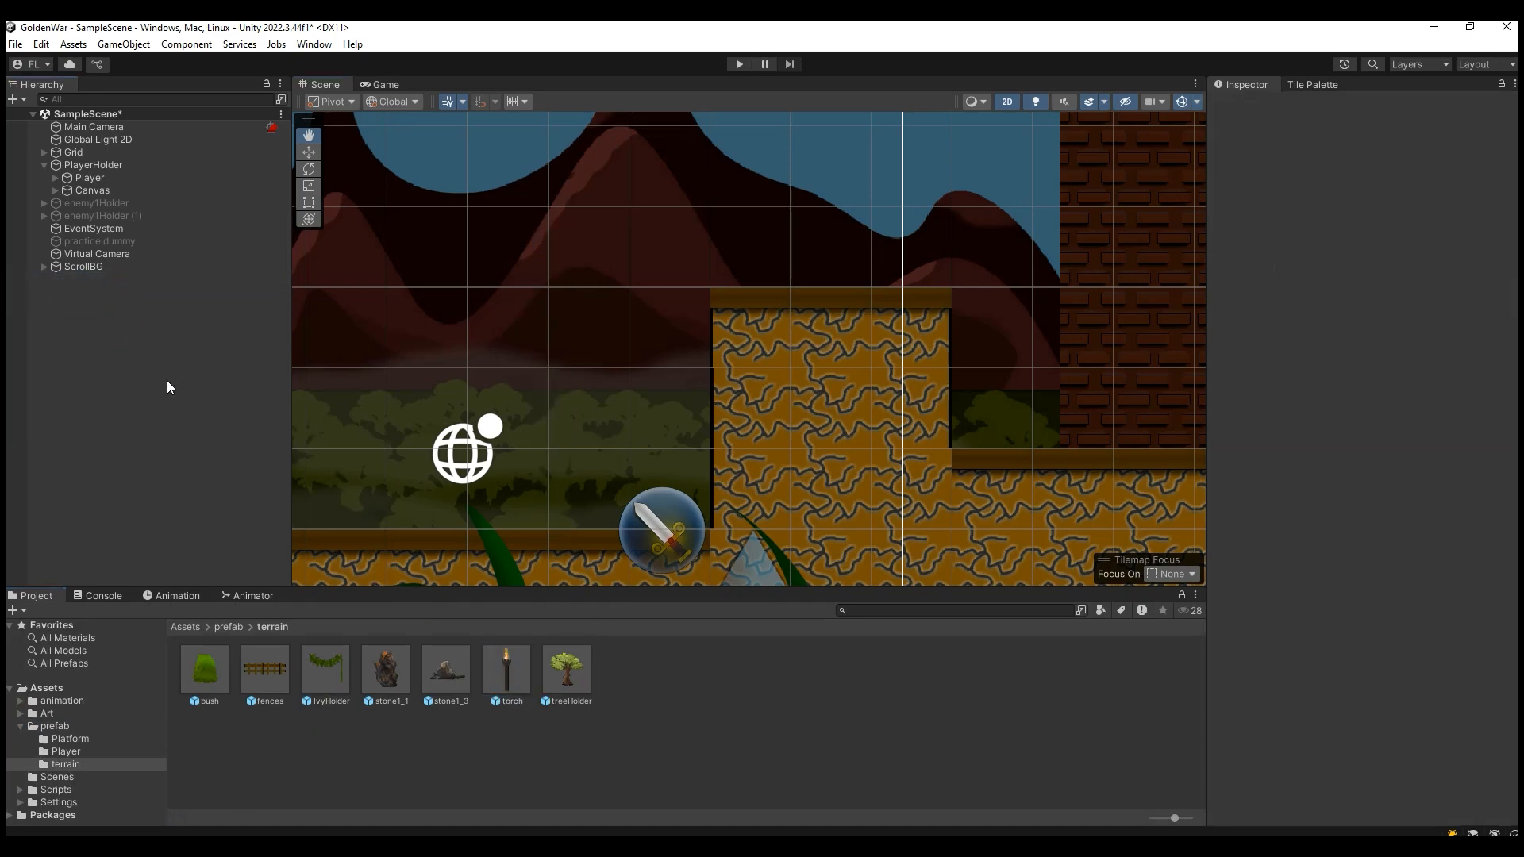
# Return to the Art/terrain folder and collapse the fire texture's list of sprites.
pyautogui.click(47, 713)
pyautogui.doubleClick(323, 671)
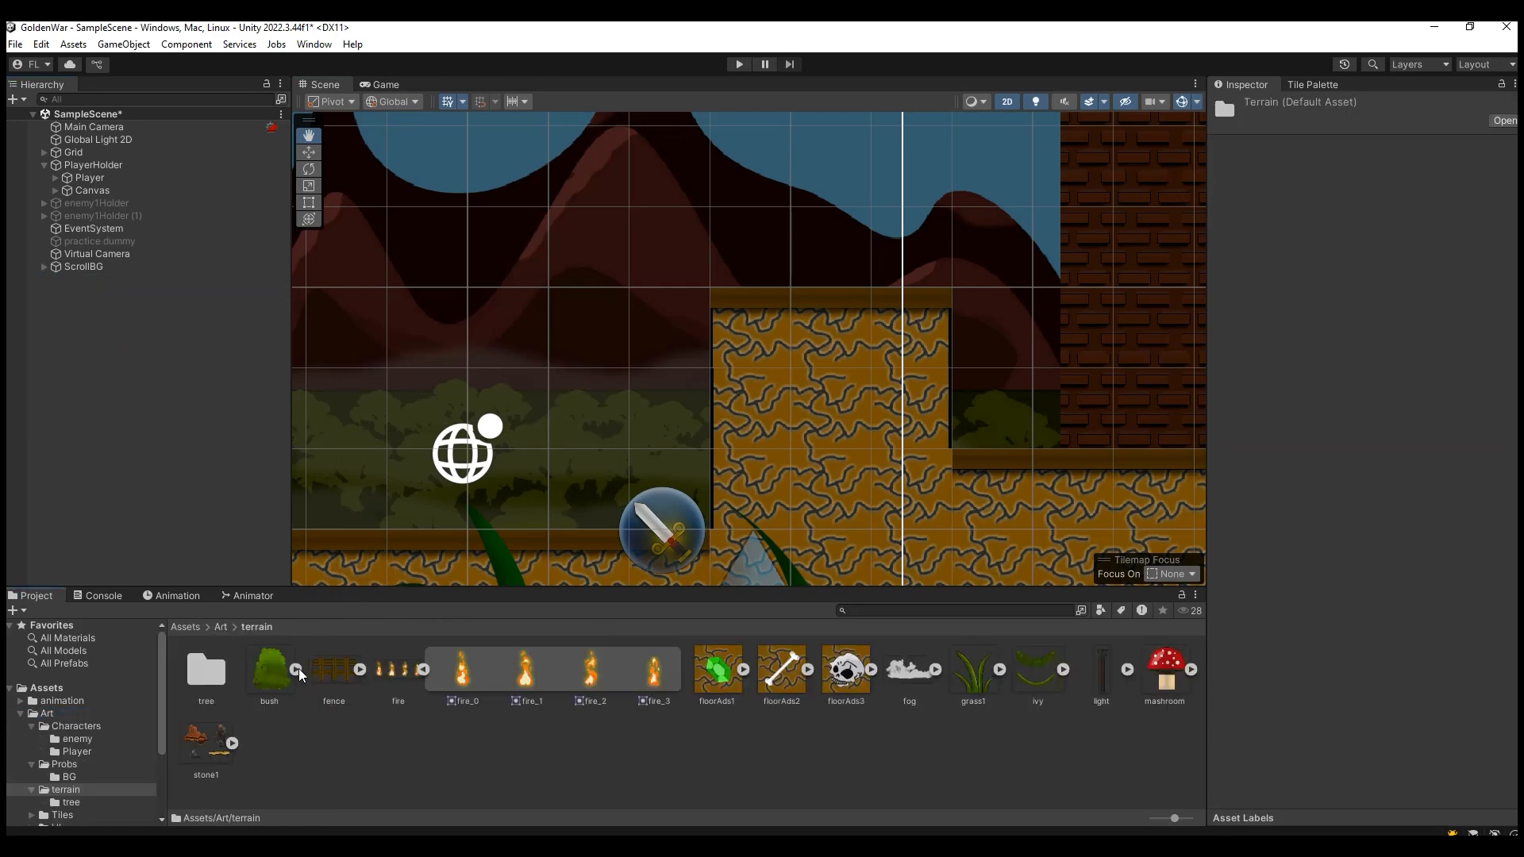
pyautogui.click(359, 670)
pyautogui.click(360, 670)
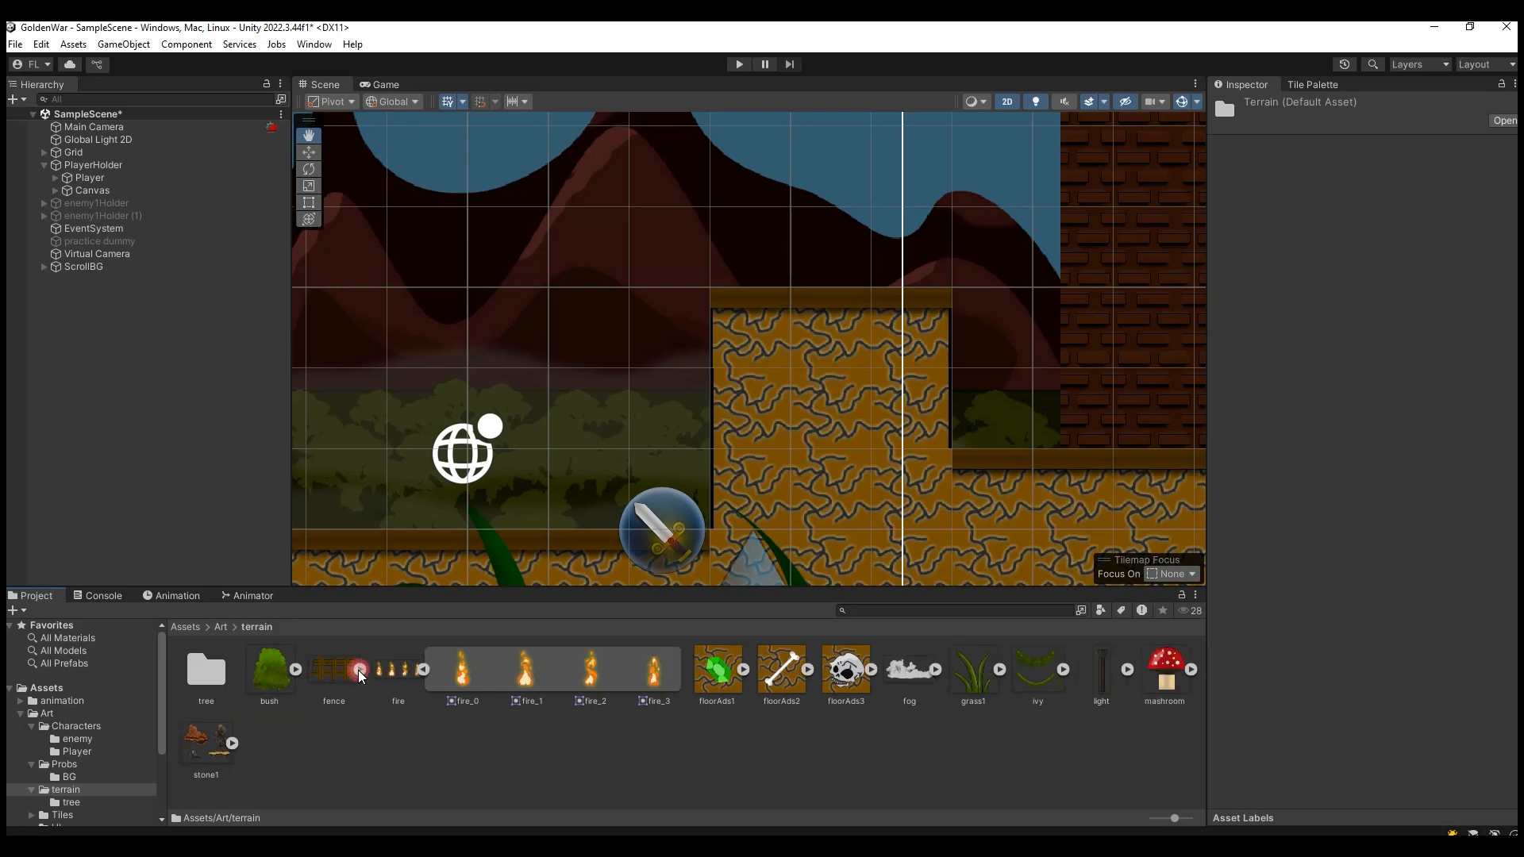
pyautogui.click(423, 671)
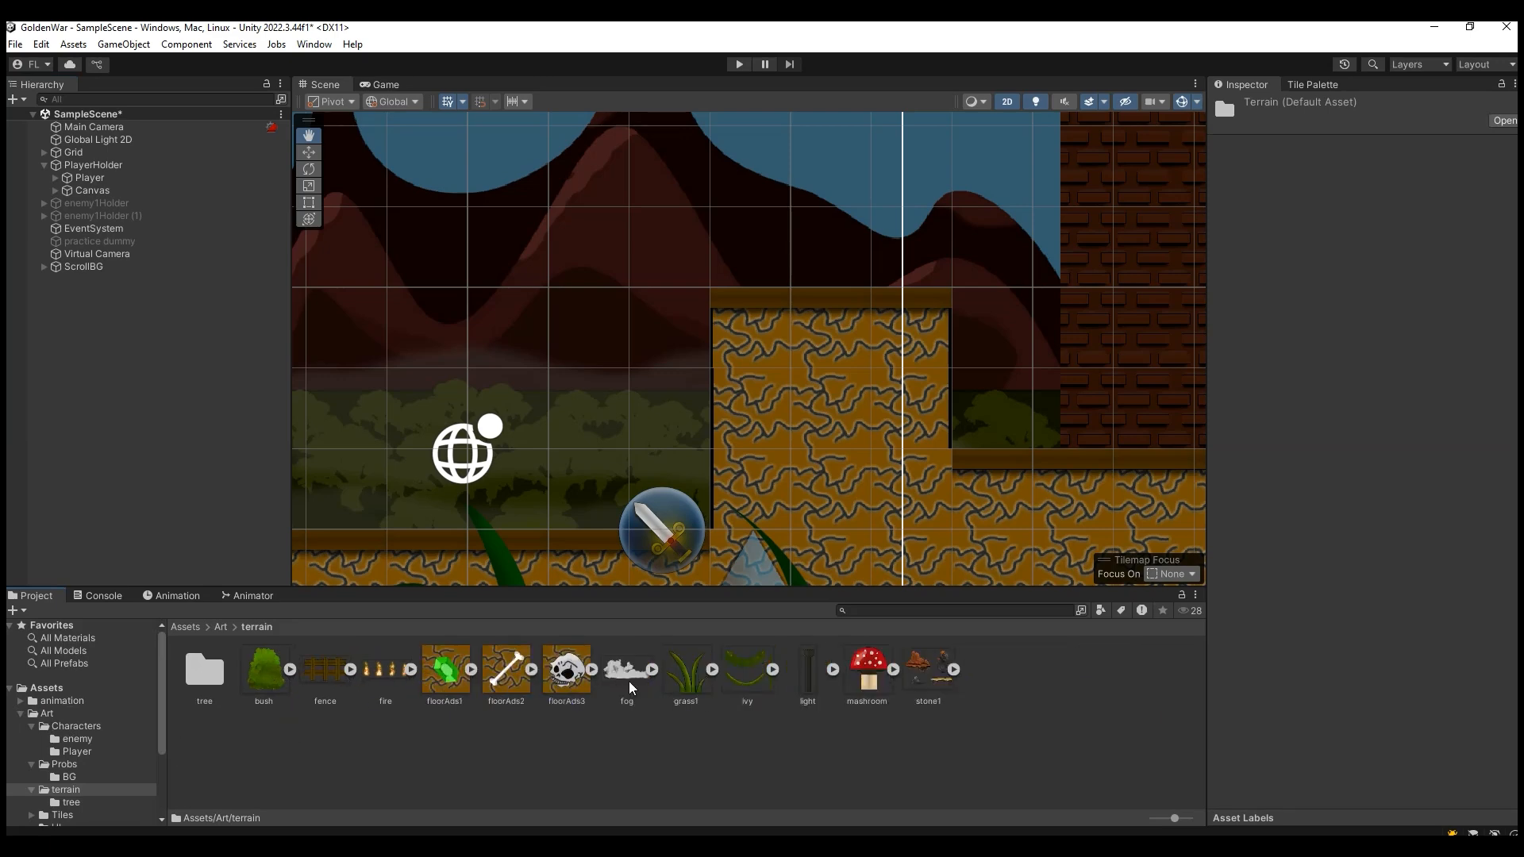
# Add the fog sprite to the scene and move it up to about Y 1.83.
pyautogui.moveTo(643, 683); pyautogui.dragTo(159, 412)
pyautogui.scroll(-5, 476, 436)
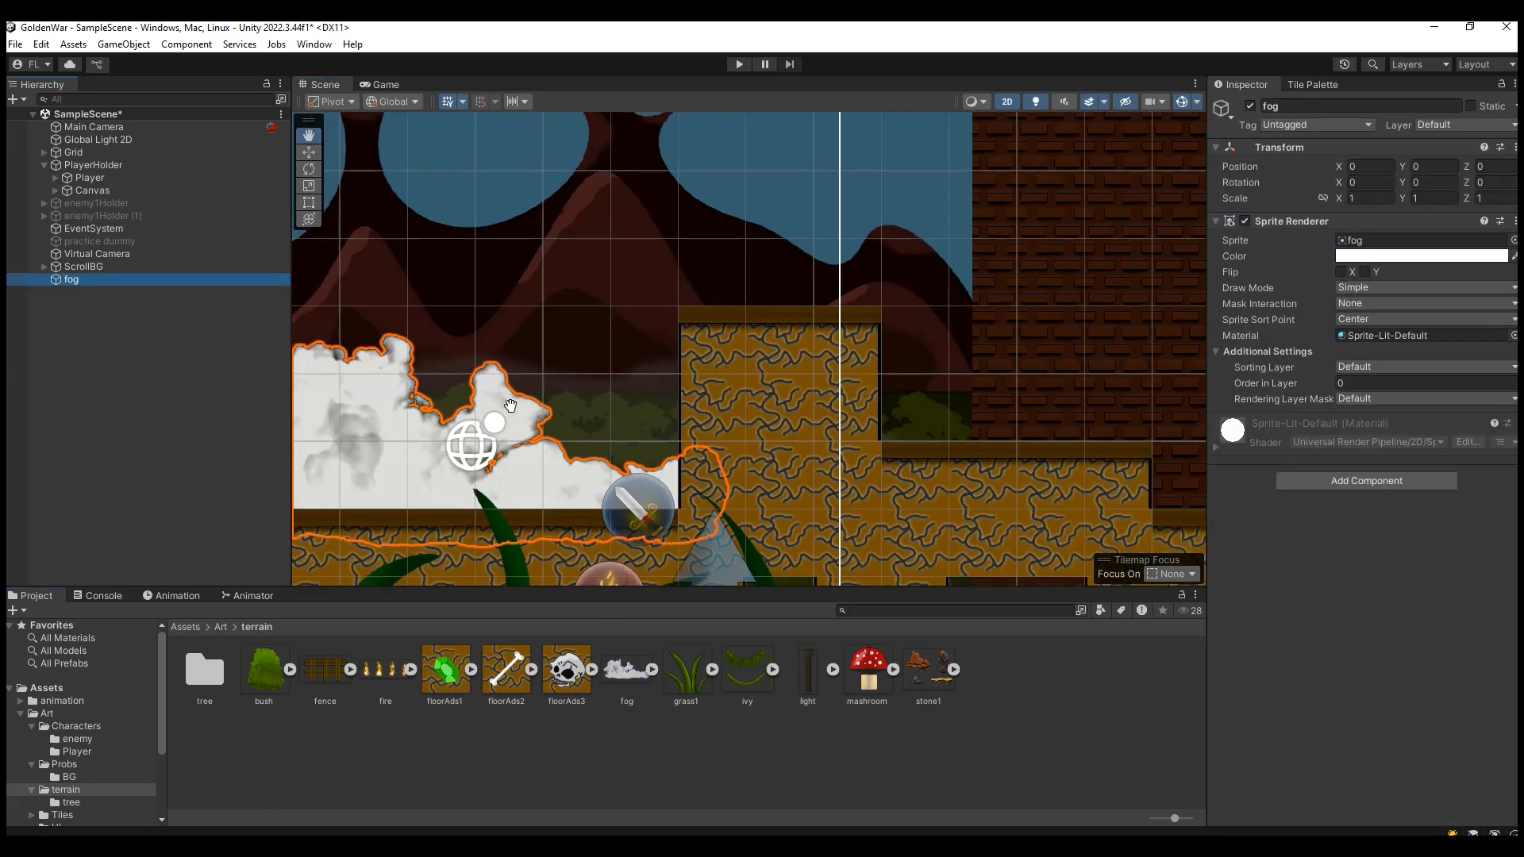
pyautogui.click(310, 152)
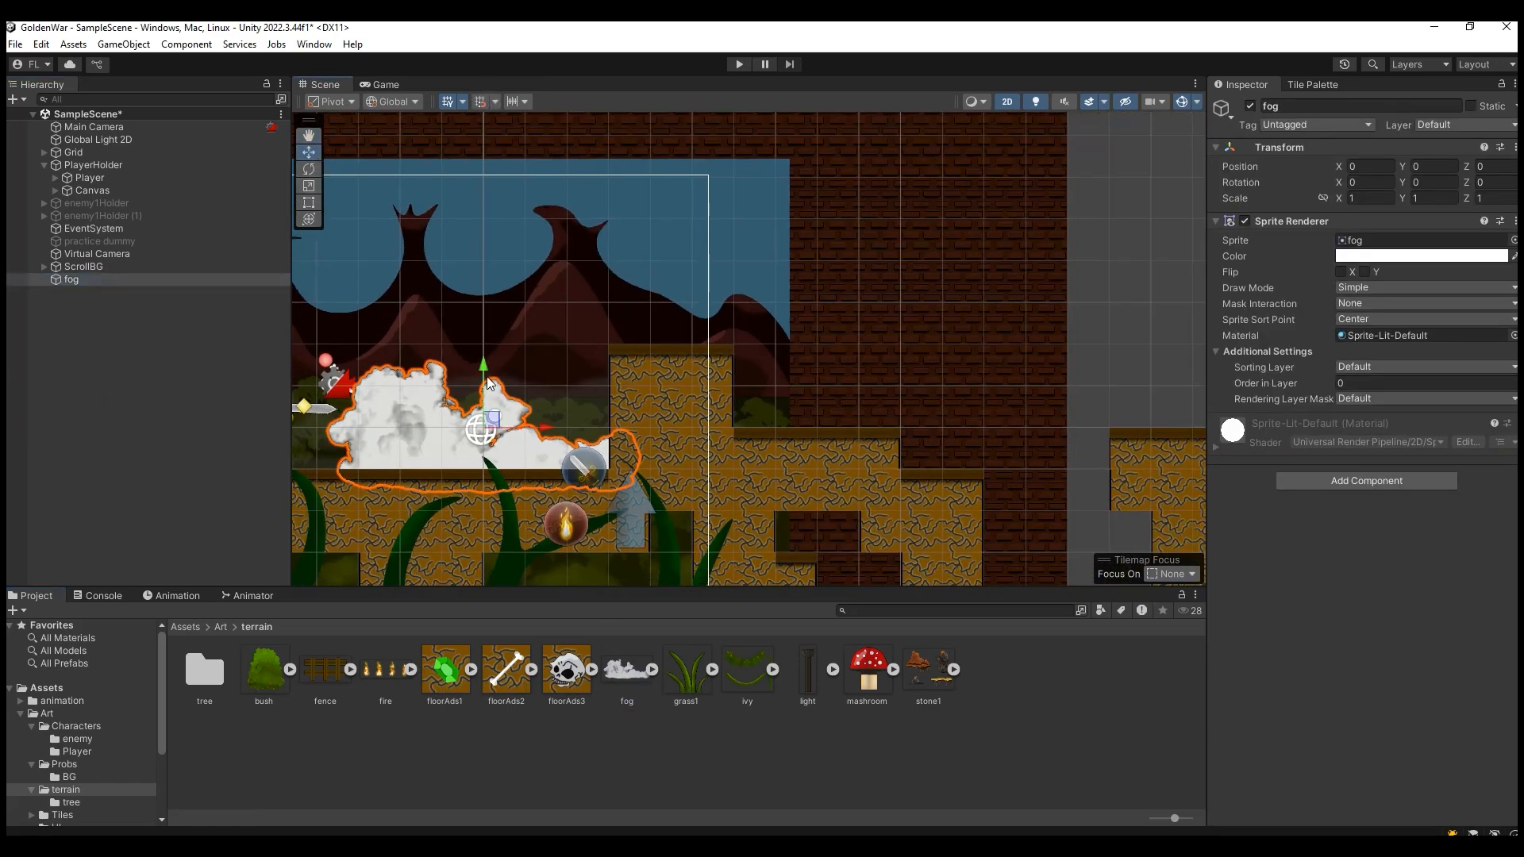
pyautogui.moveTo(476, 362); pyautogui.dragTo(473, 307)
pyautogui.scroll(-2, 523, 385)
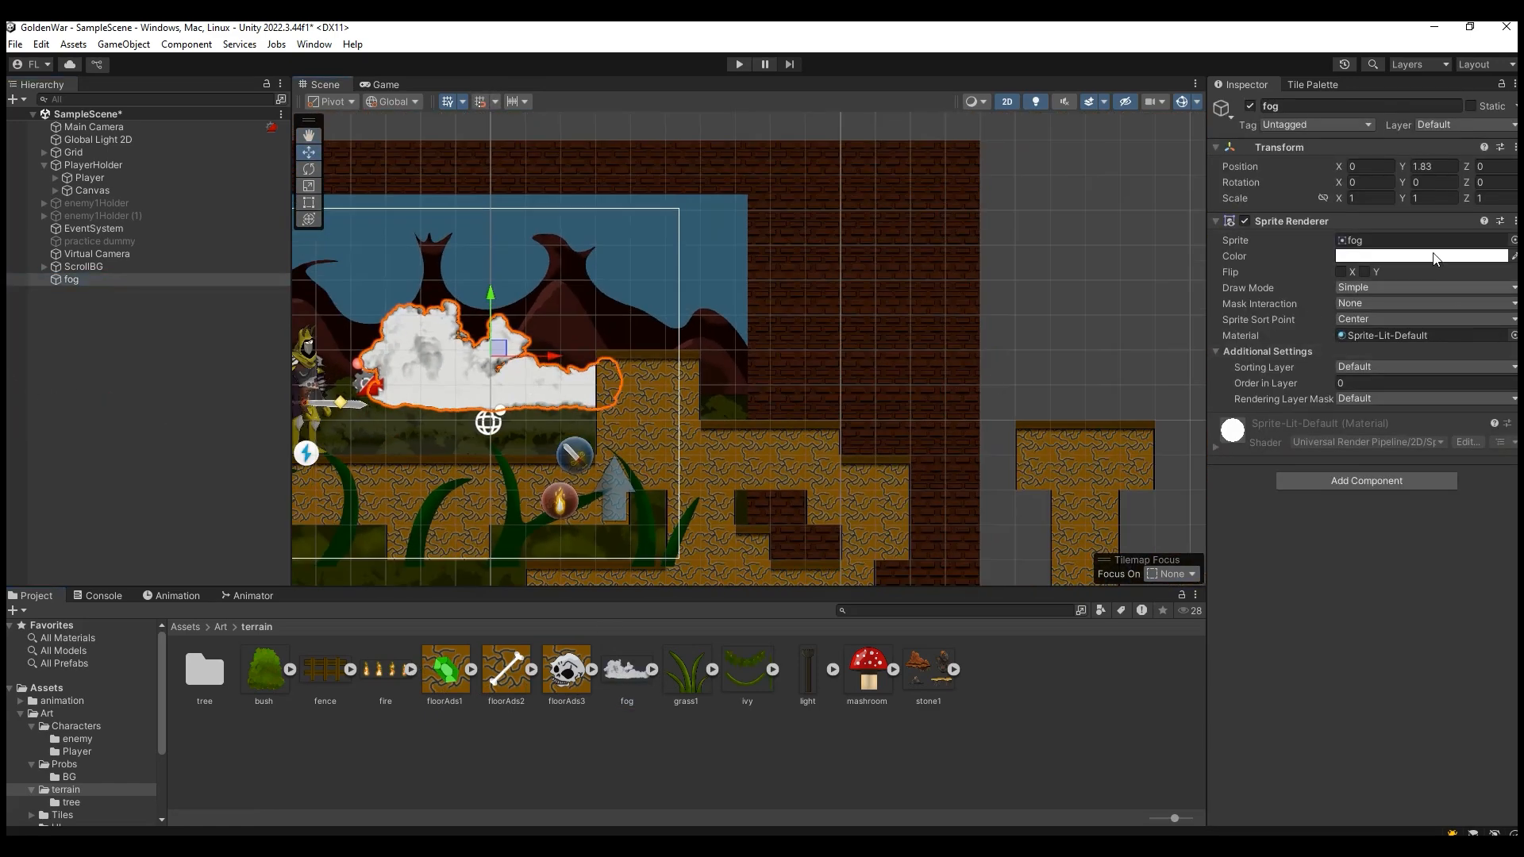
# Lower the fog sprite's color alpha to about 9, checking its transparency in the Game view after each adjustment.
pyautogui.click(1384, 256)
pyautogui.moveTo(1438, 565); pyautogui.dragTo(1371, 569)
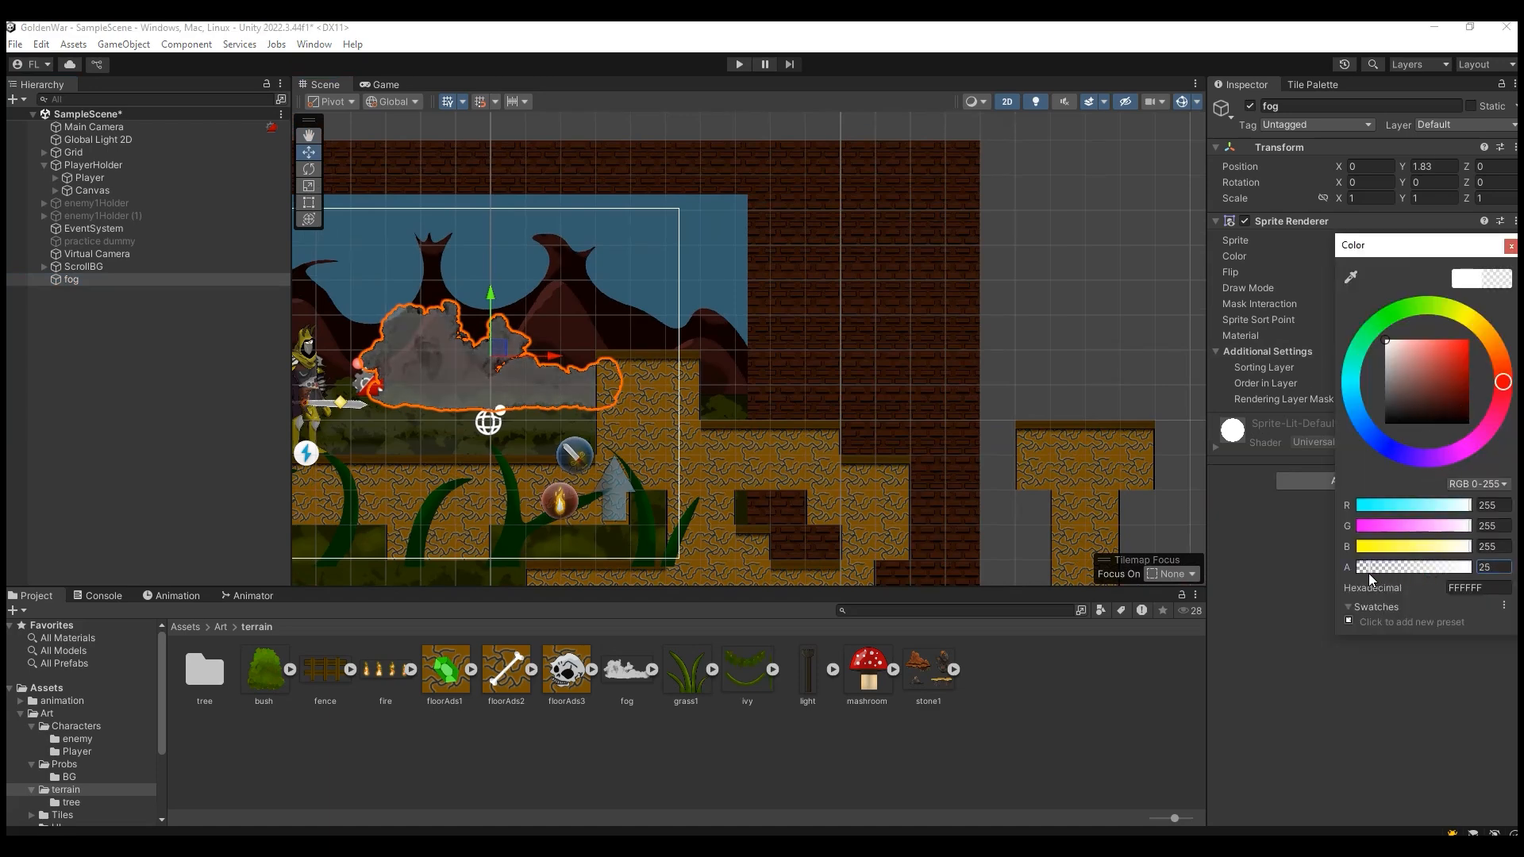
pyautogui.click(384, 84)
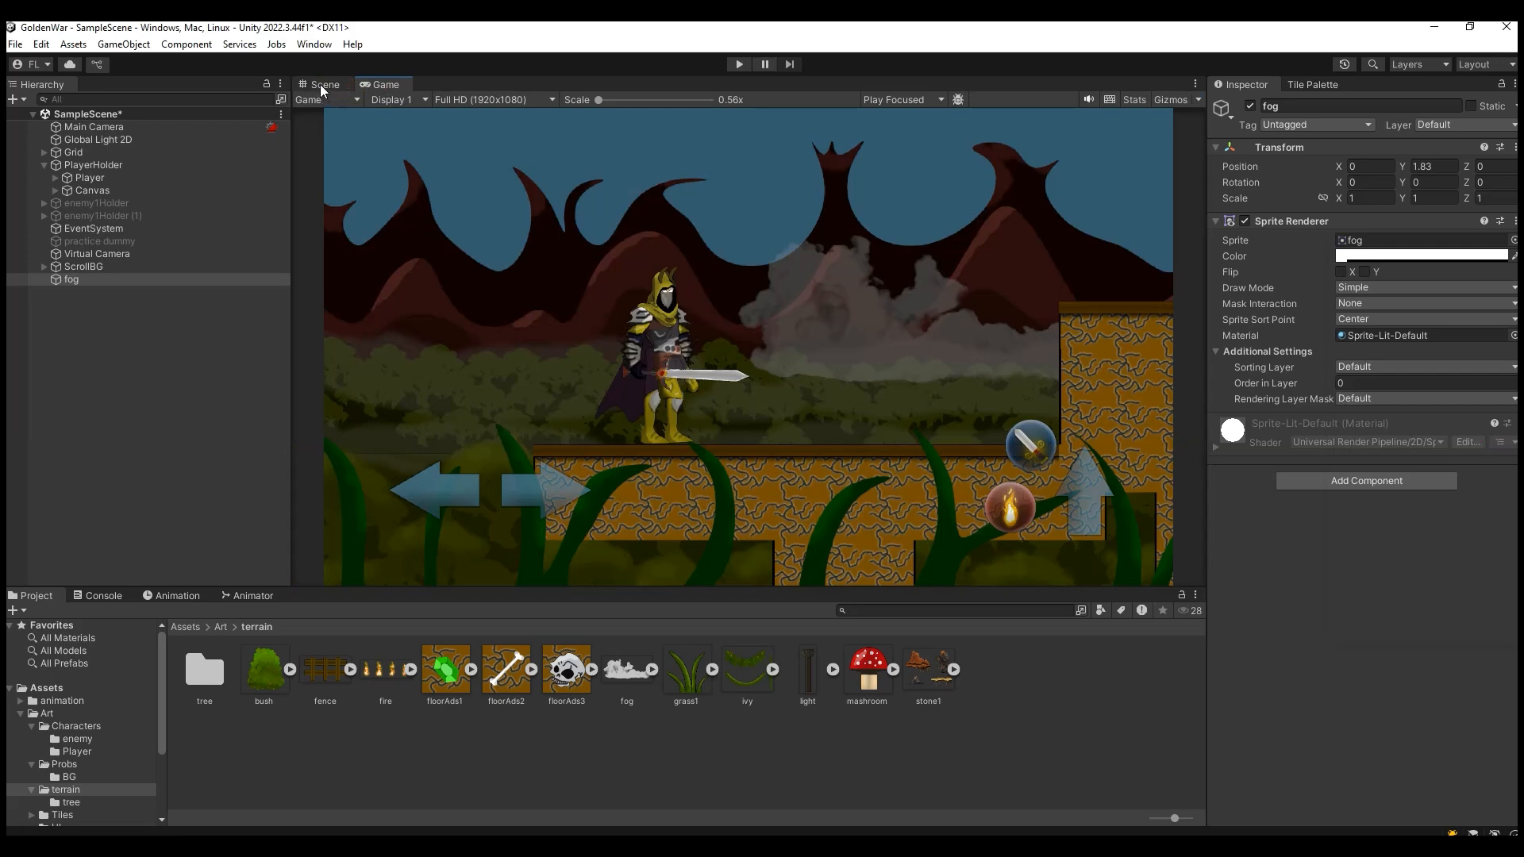
pyautogui.click(324, 85)
pyautogui.click(1377, 257)
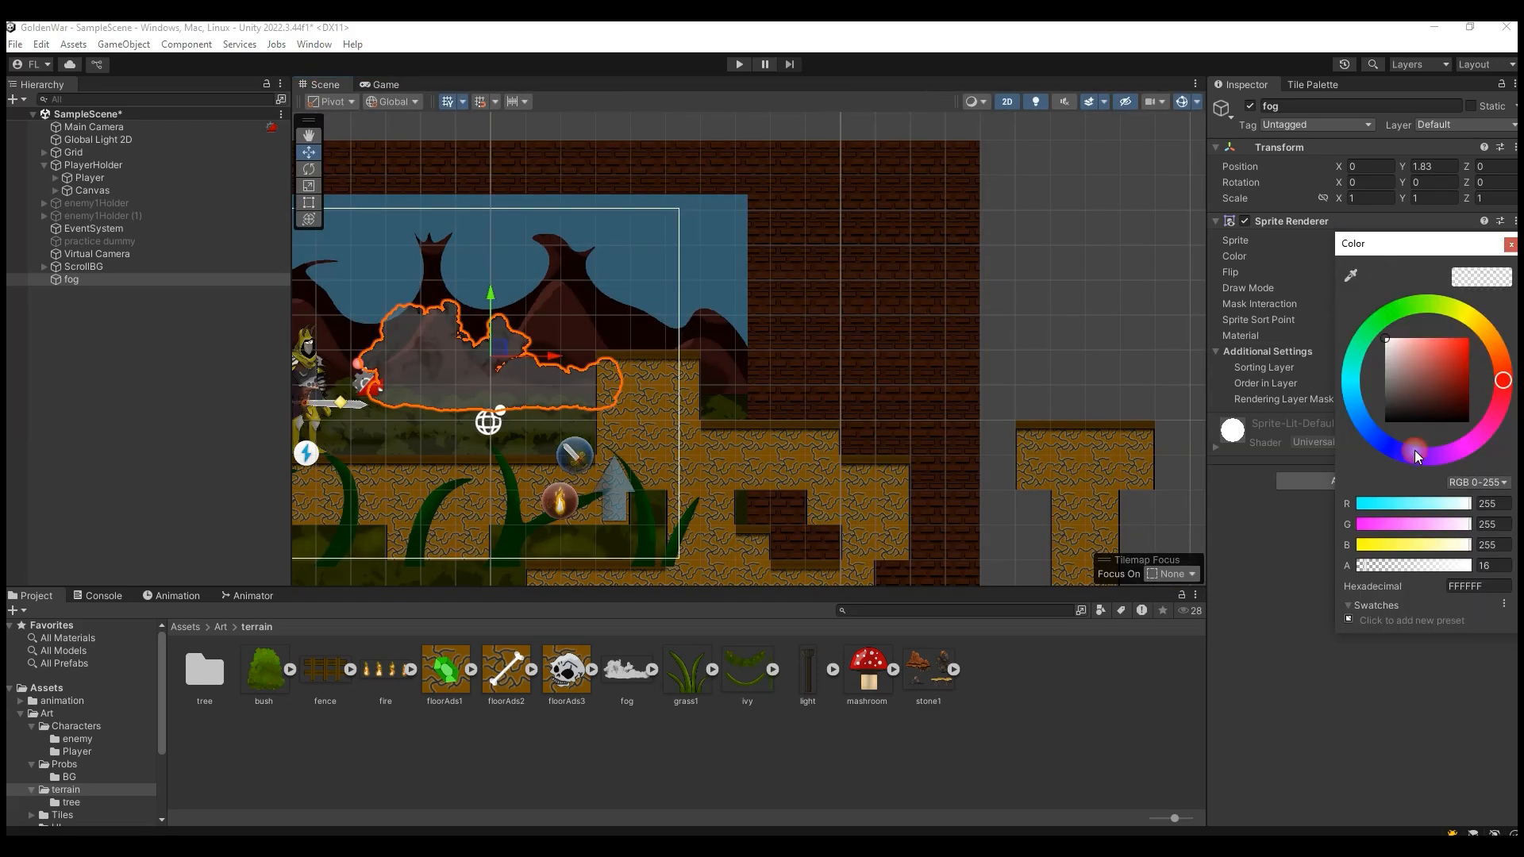
pyautogui.moveTo(1362, 566); pyautogui.dragTo(1361, 567)
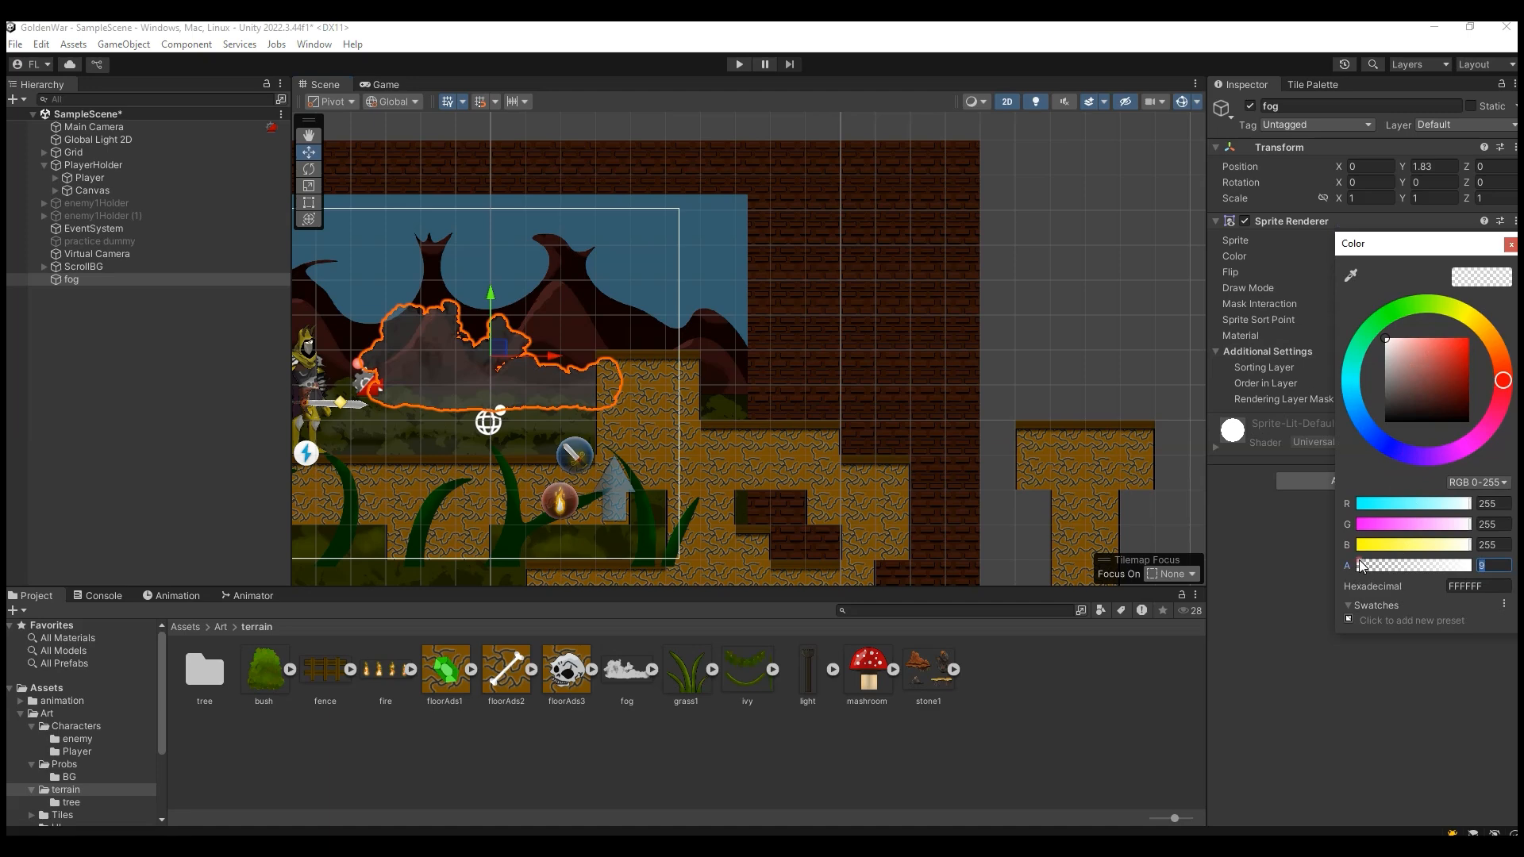
pyautogui.click(383, 83)
pyautogui.click(334, 83)
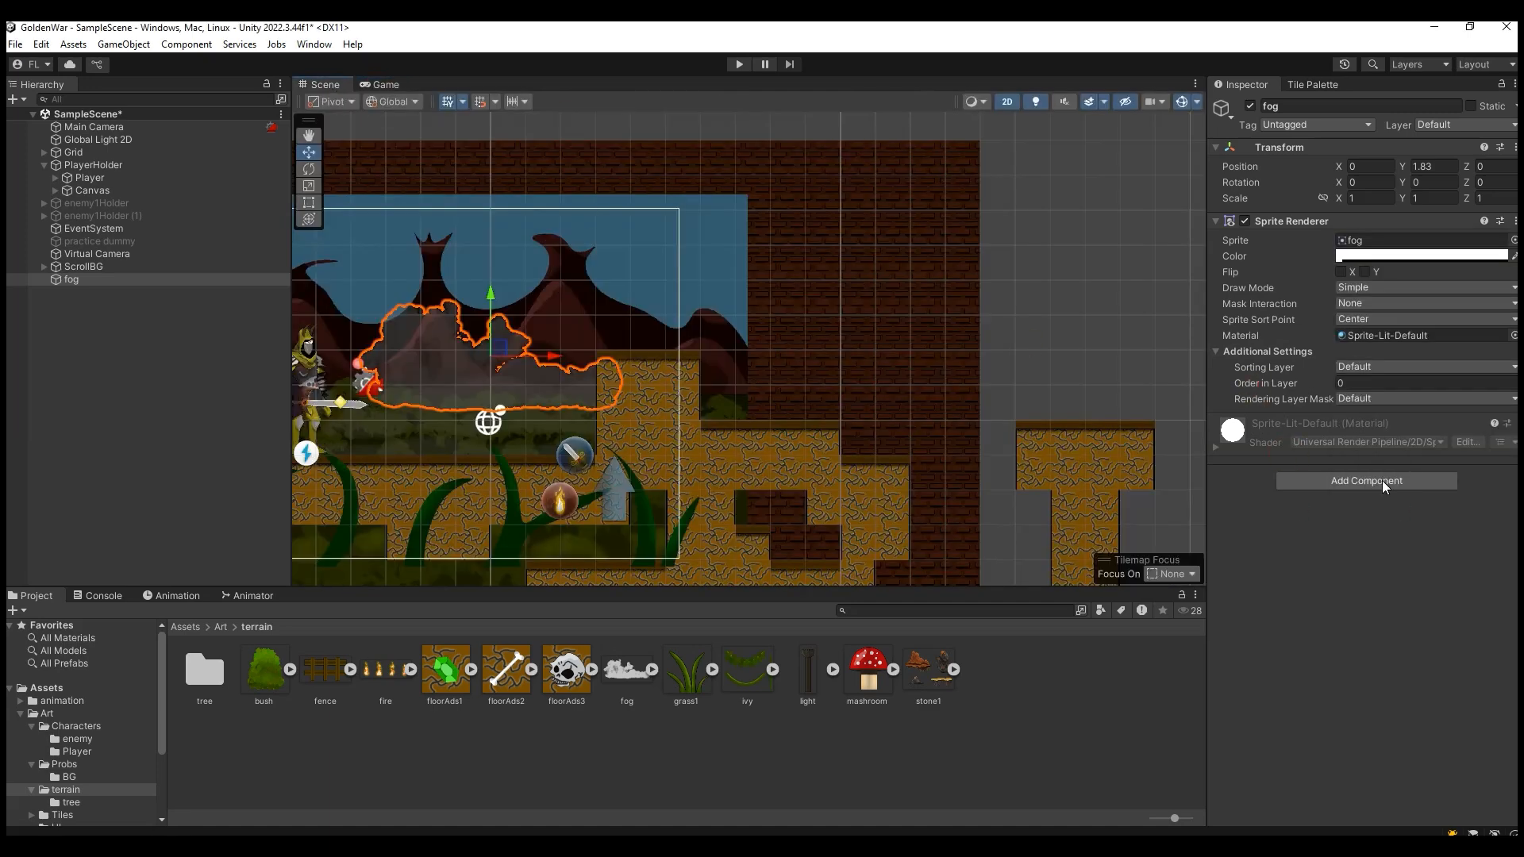
pyautogui.click(1377, 257)
pyautogui.moveTo(1364, 569); pyautogui.dragTo(1362, 569)
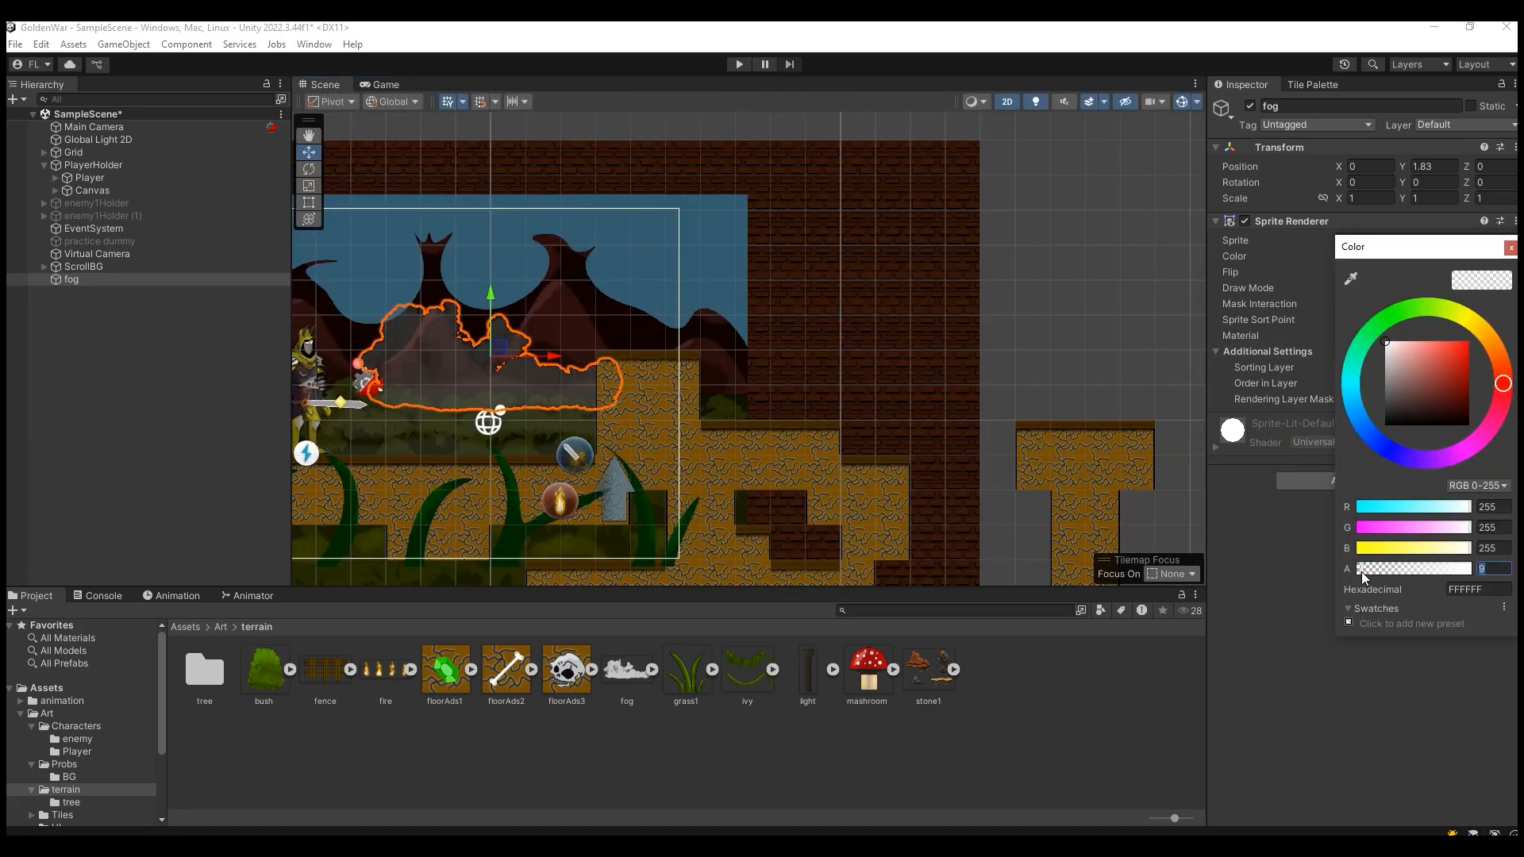
pyautogui.click(382, 84)
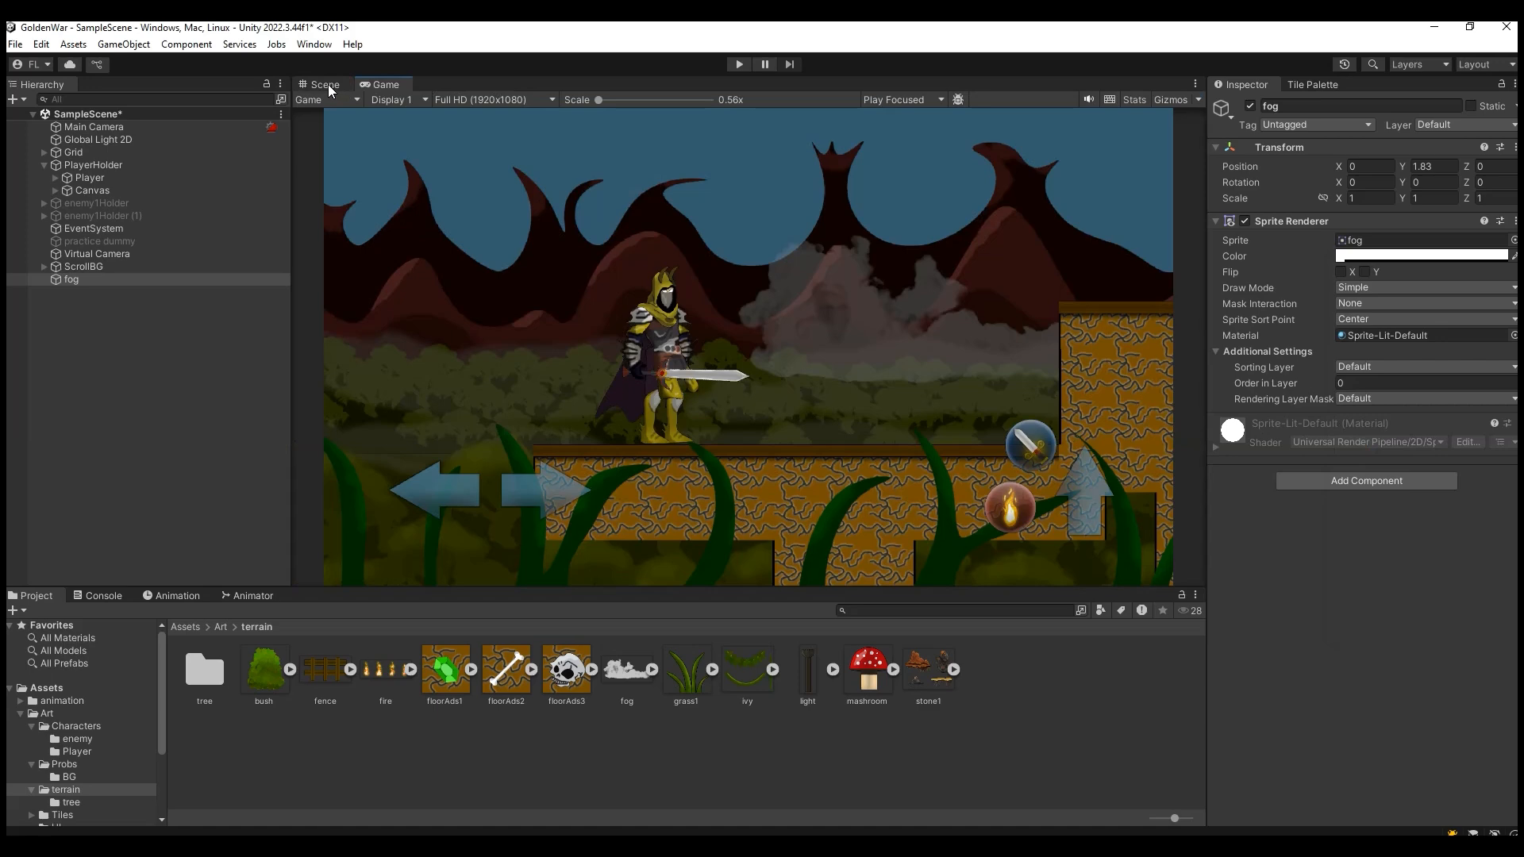
pyautogui.click(329, 85)
# Create an empty parent for the fog object.
pyautogui.click(87, 282)
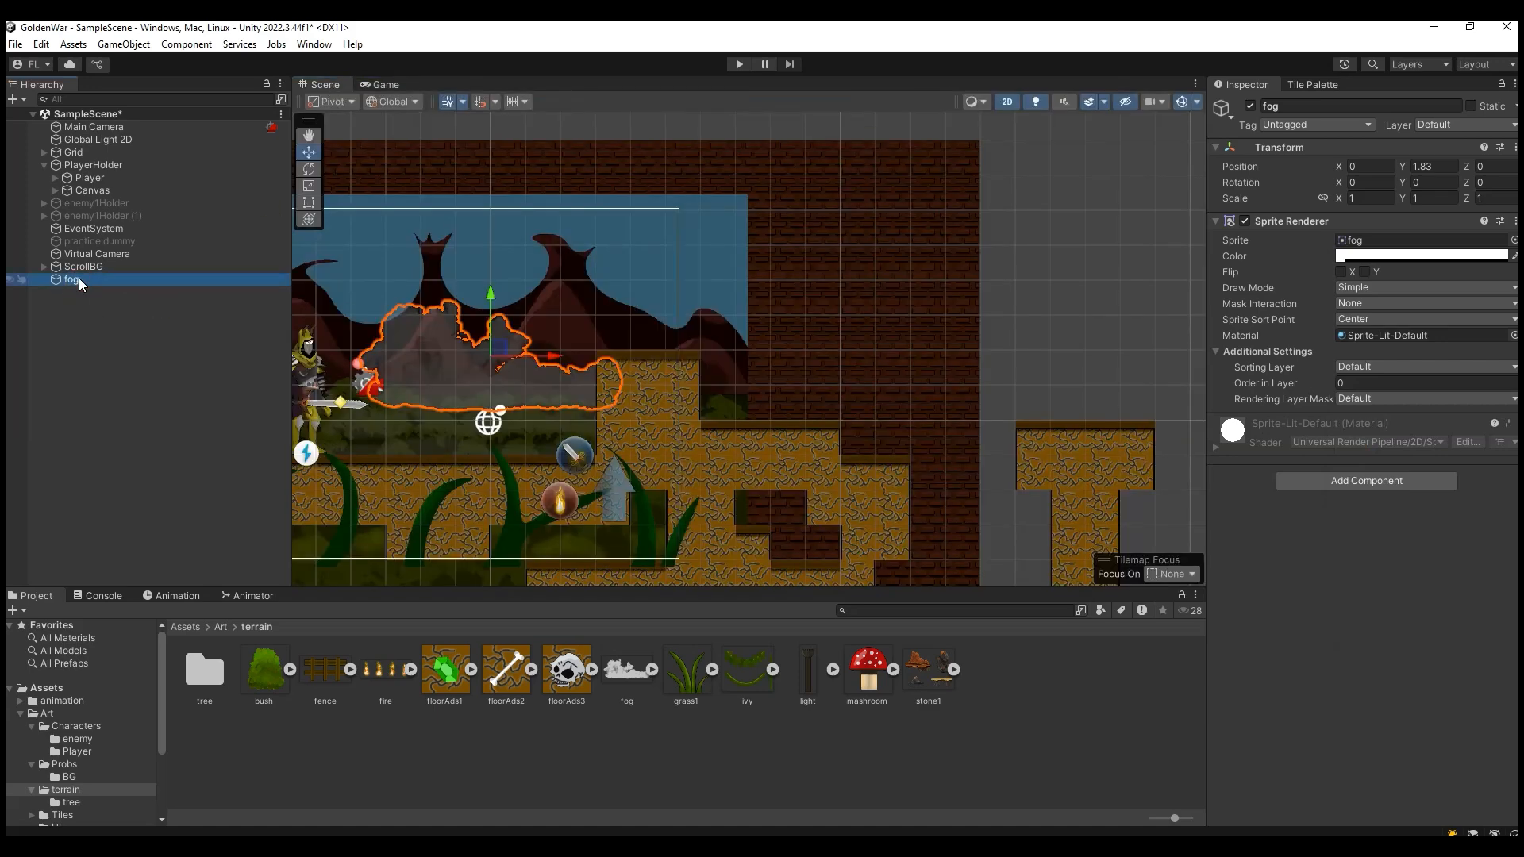
pyautogui.rightClick(78, 279)
pyautogui.click(187, 510)
pyautogui.click(103, 292)
pyautogui.doubleClick(102, 279)
pyautogui.click(88, 279)
pyautogui.click(95, 295)
# Wrap the fog's empty parent in another empty parent named fogHolder.
pyautogui.rightClick(79, 279)
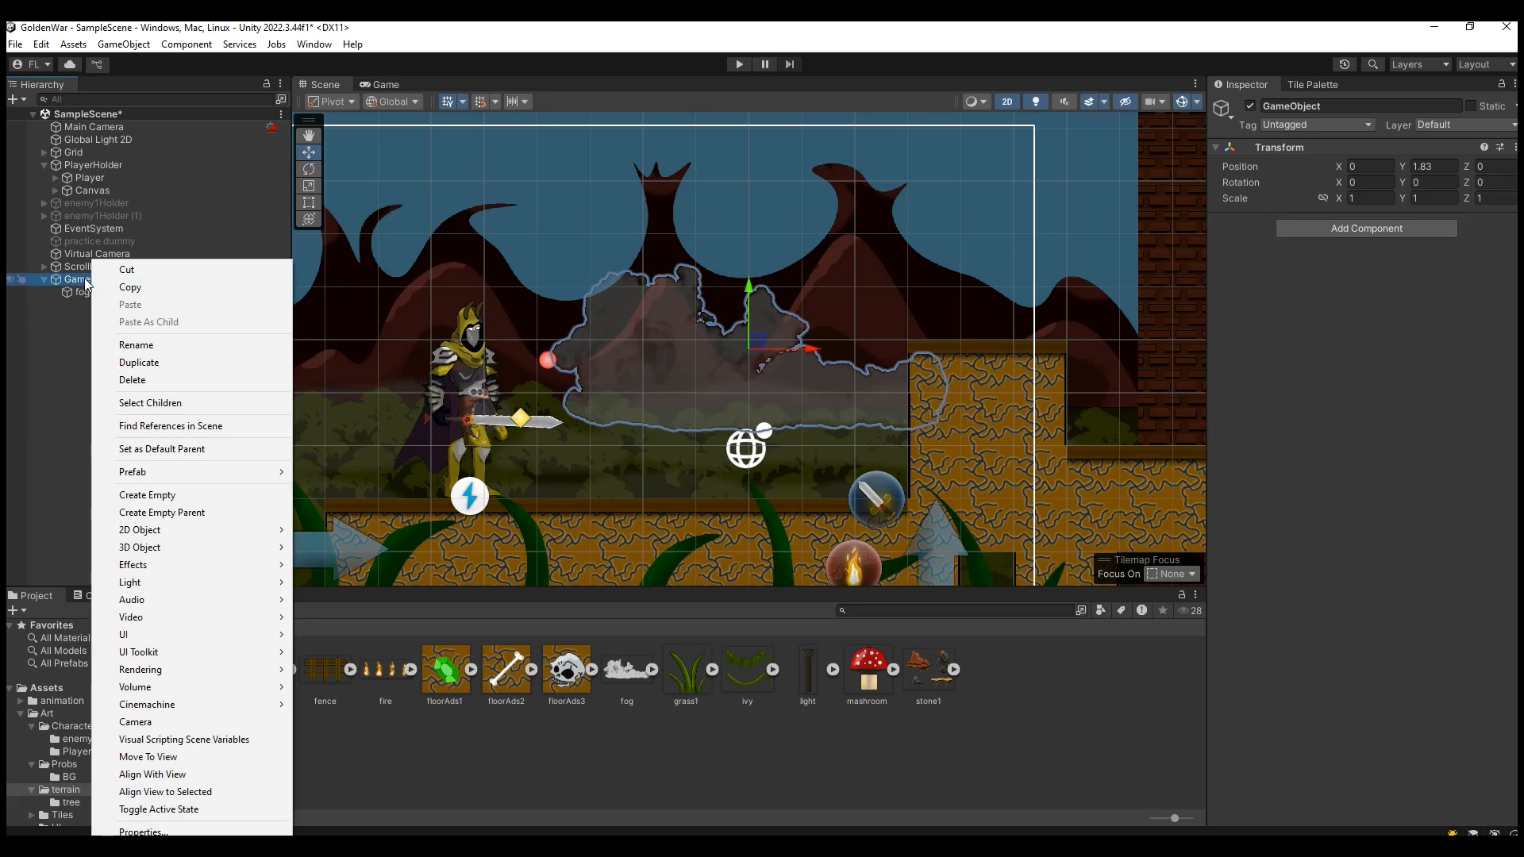
pyautogui.click(198, 512)
pyautogui.write('fo')
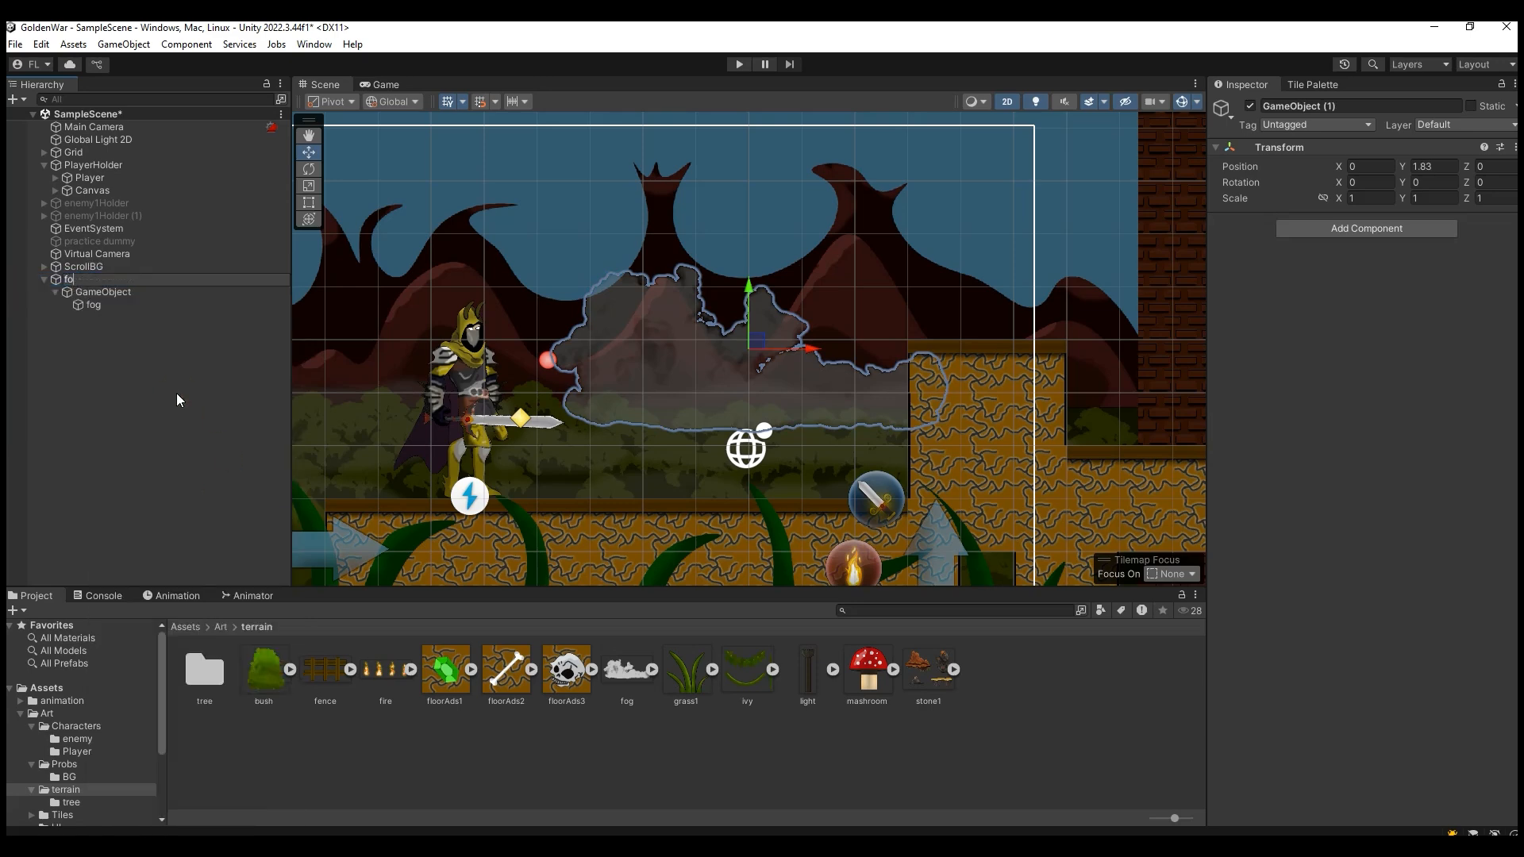
pyautogui.write('gHolder')
# Rename the empty object between fogHolder and the fog sprite as fog.
pyautogui.click(146, 292)
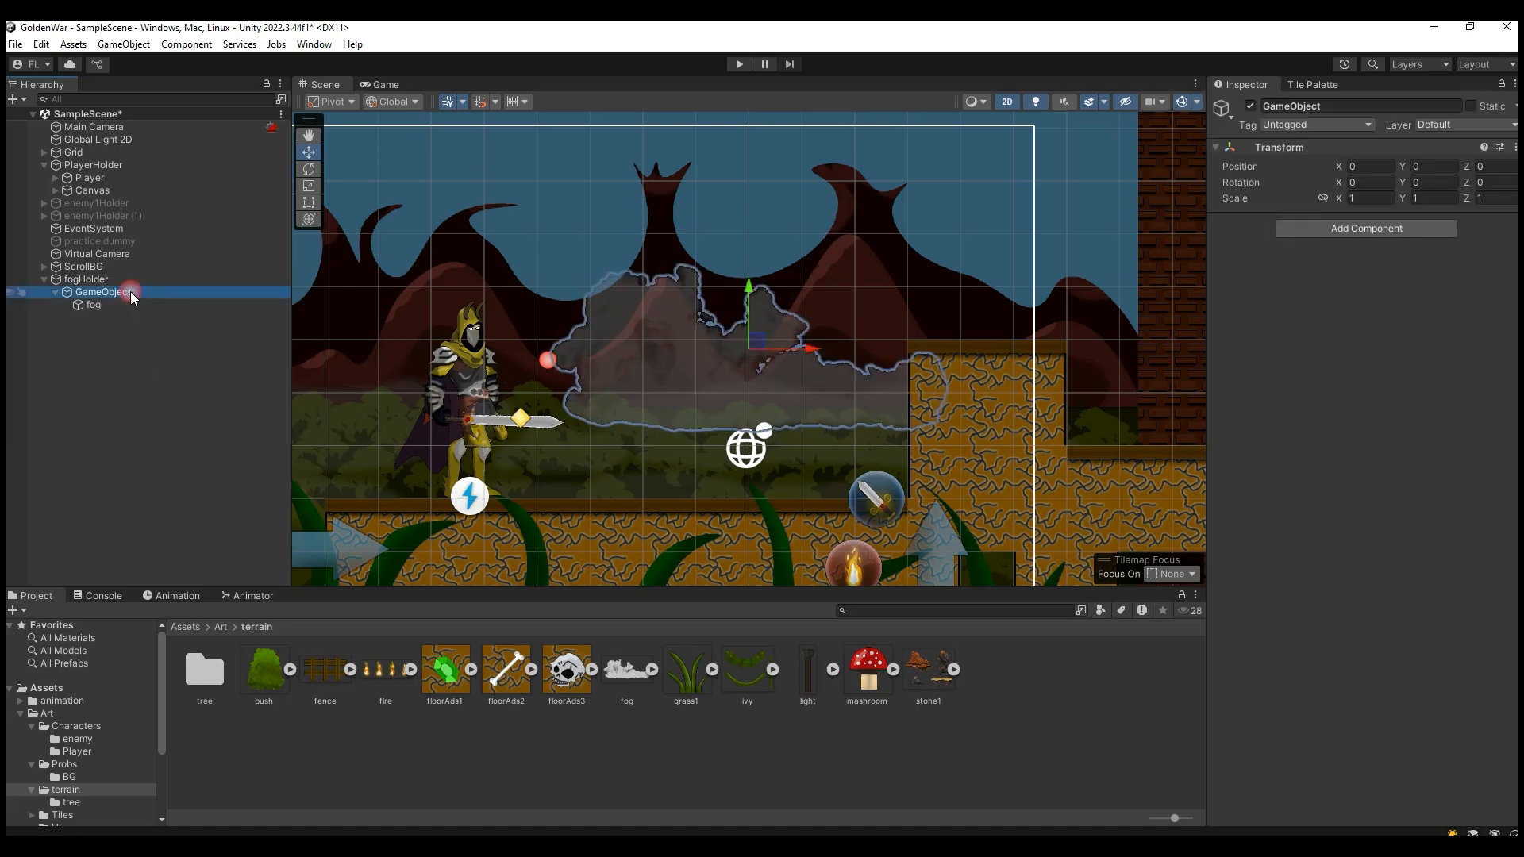
pyautogui.click(131, 292)
pyautogui.write('fog')
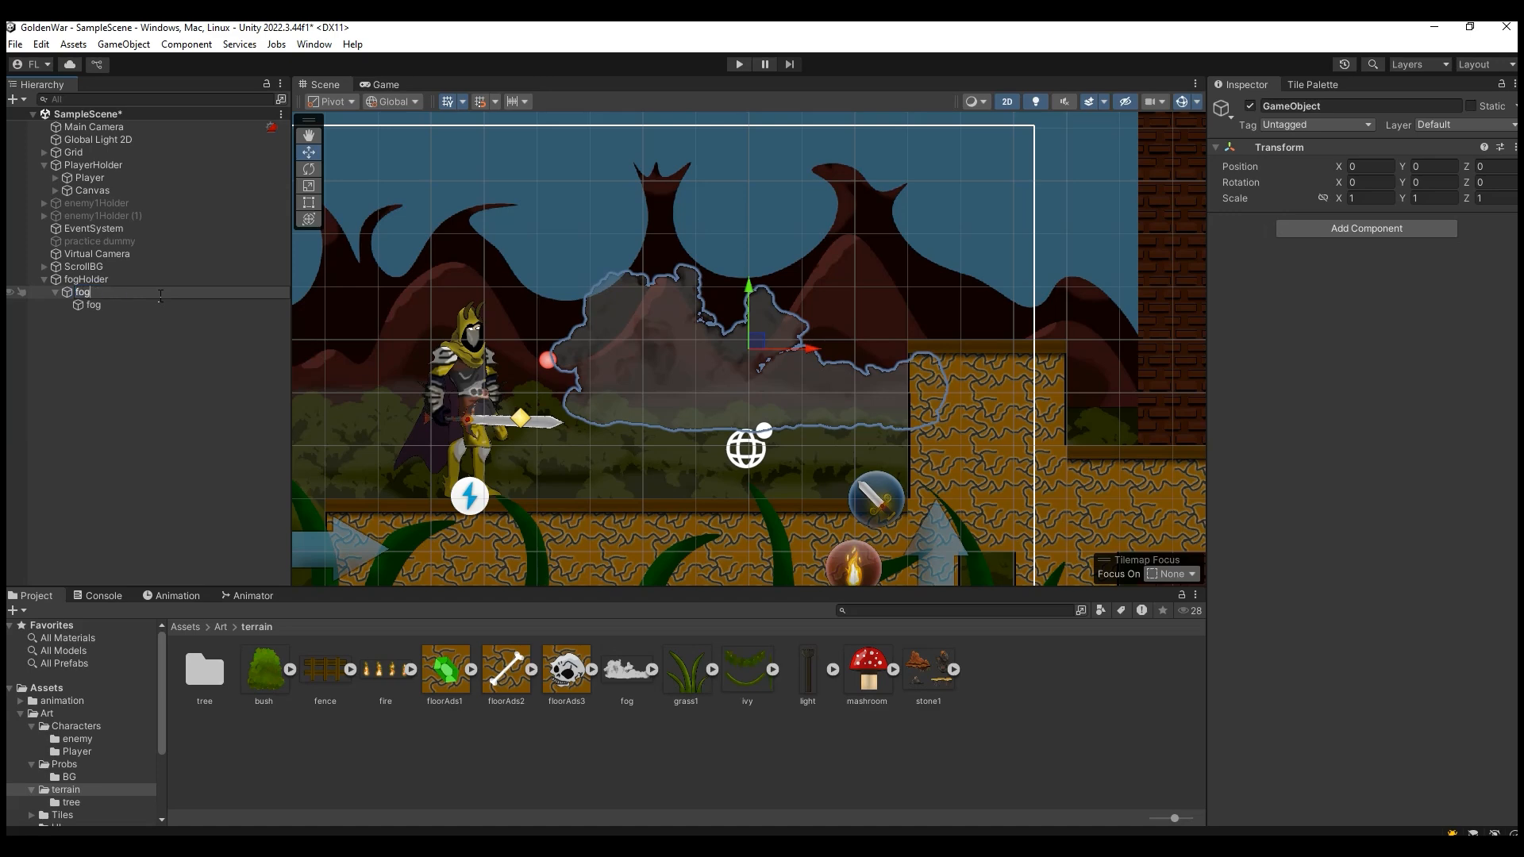
pyautogui.click(127, 340)
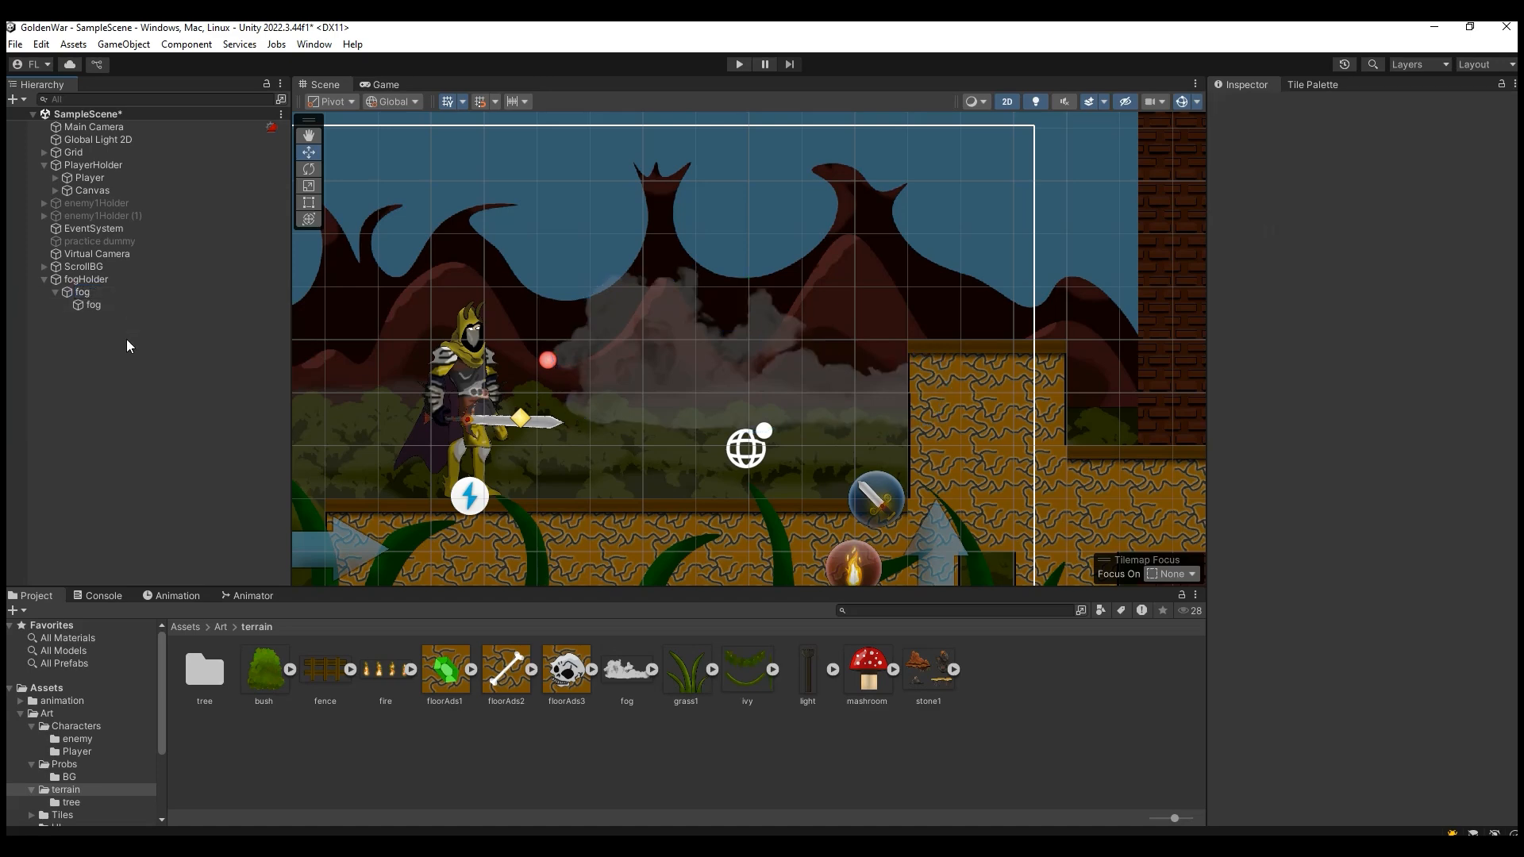
# Begin creating an animation clip for the middle fog object and add a folder named fog under animation/terrain.
pyautogui.click(122, 295)
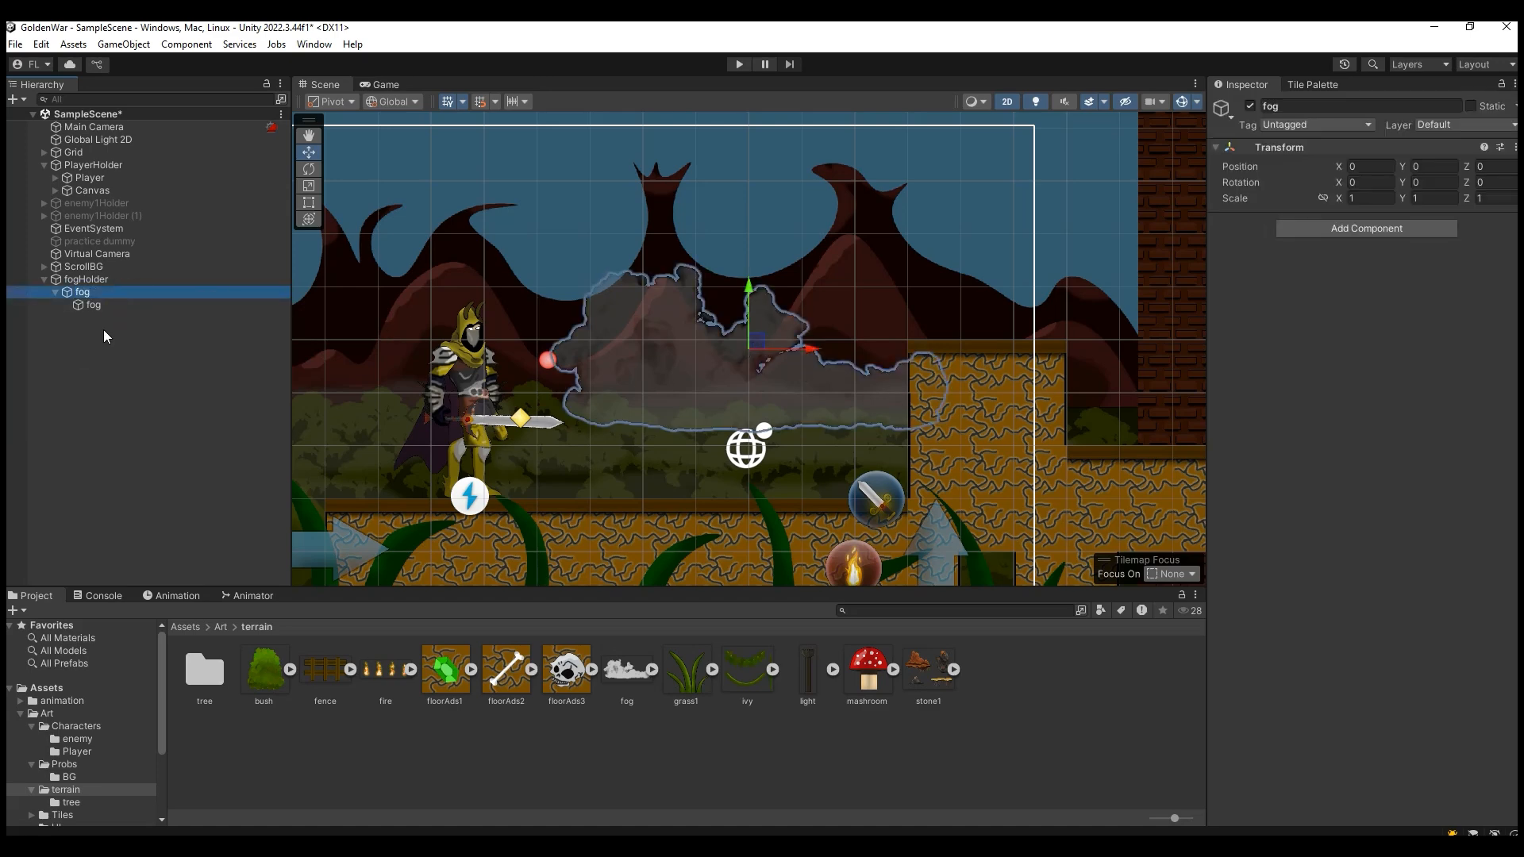
pyautogui.click(172, 596)
pyautogui.click(716, 744)
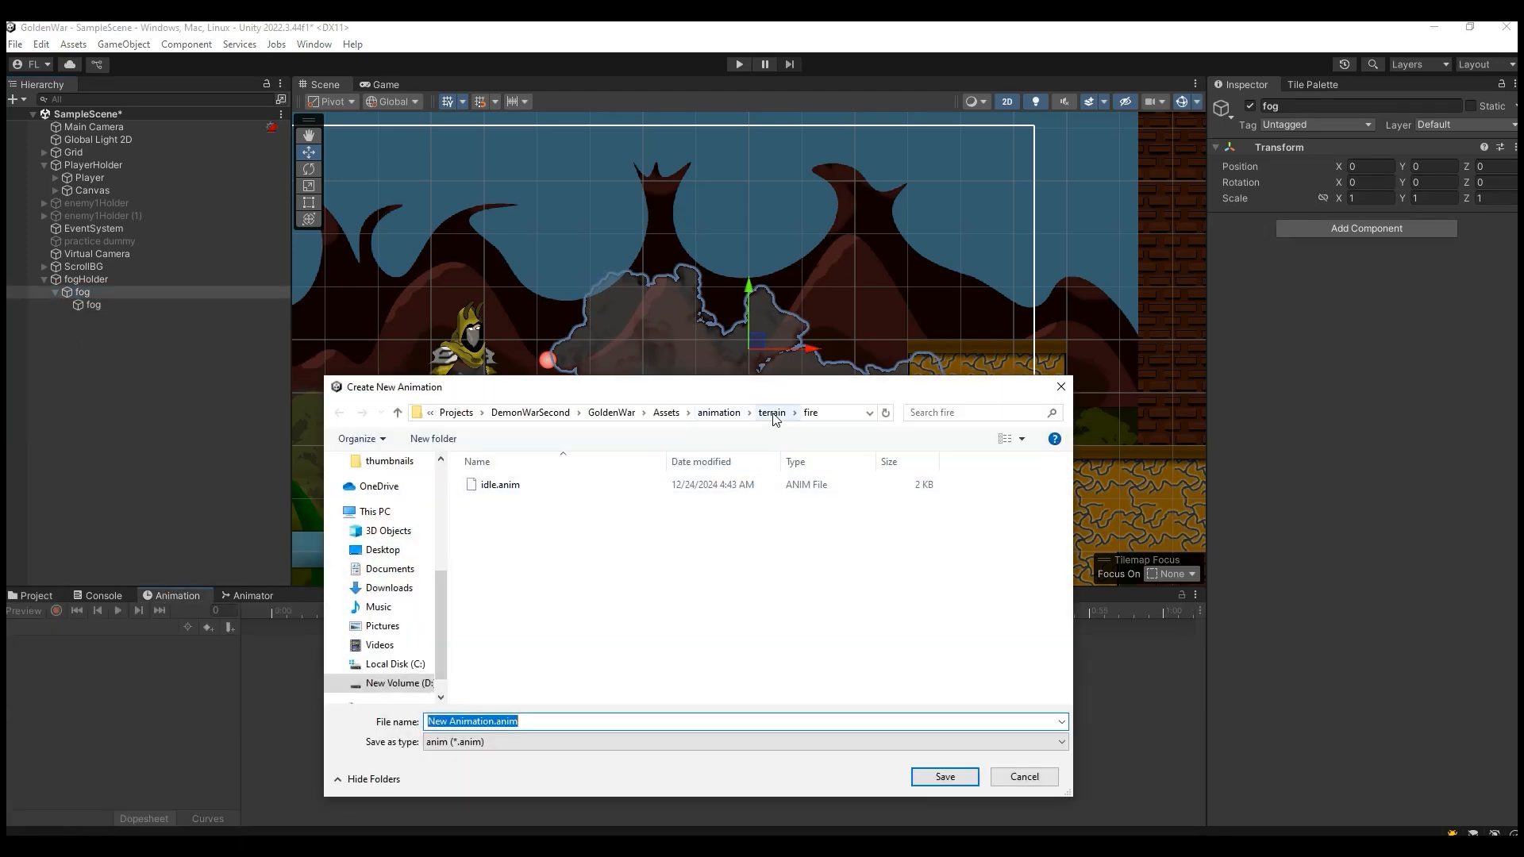
pyautogui.click(771, 413)
pyautogui.rightClick(617, 580)
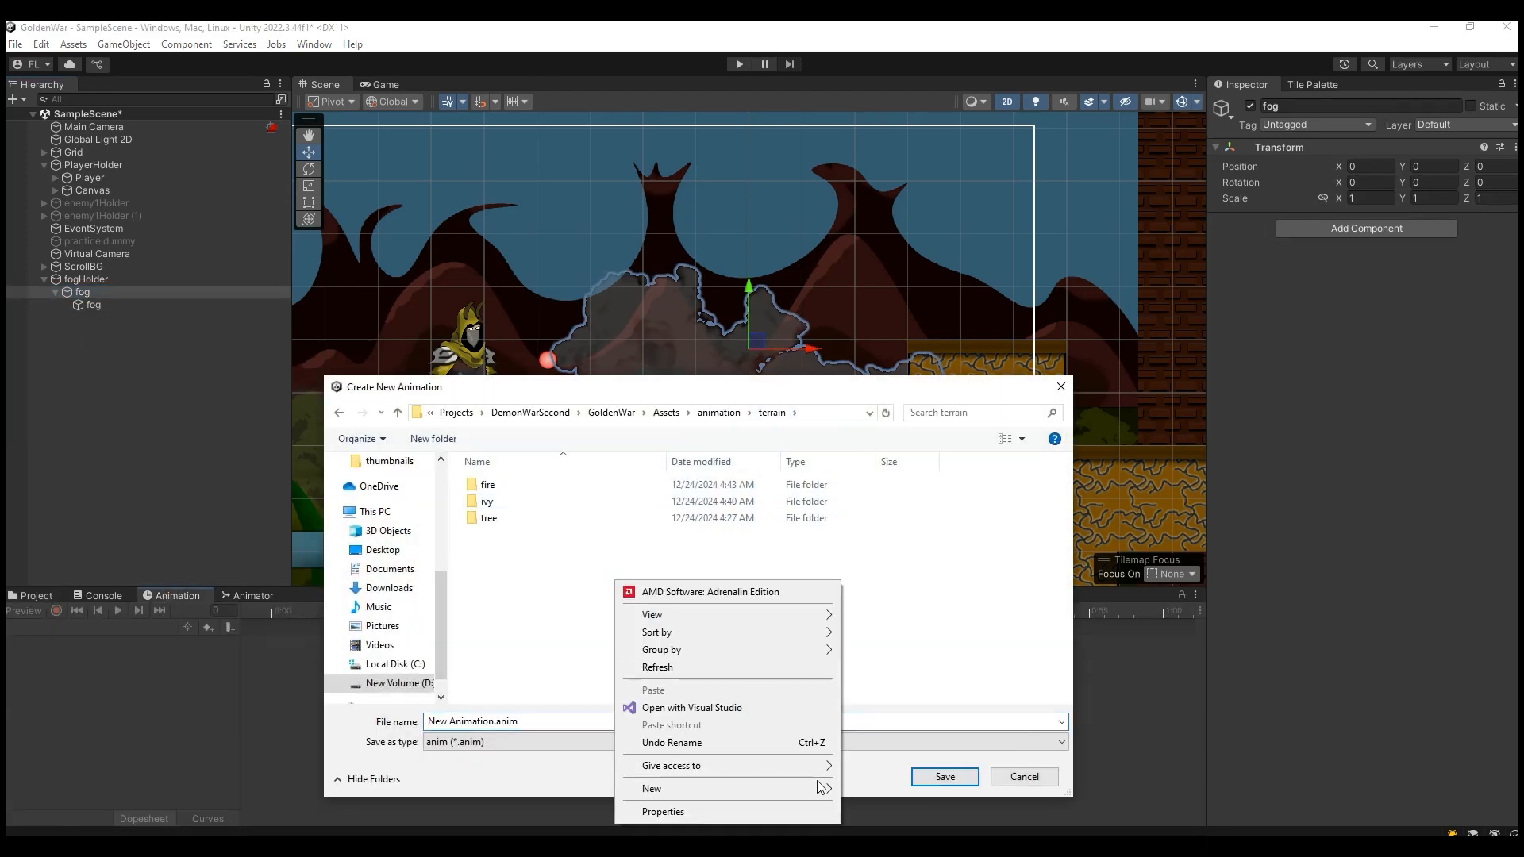
pyautogui.moveTo(817, 788)
pyautogui.click(877, 694)
pyautogui.write('fog')
pyautogui.press('Return')
# Save the new animation clip as idle in the animation/terrain/fog folder.
pyautogui.doubleClick(488, 501)
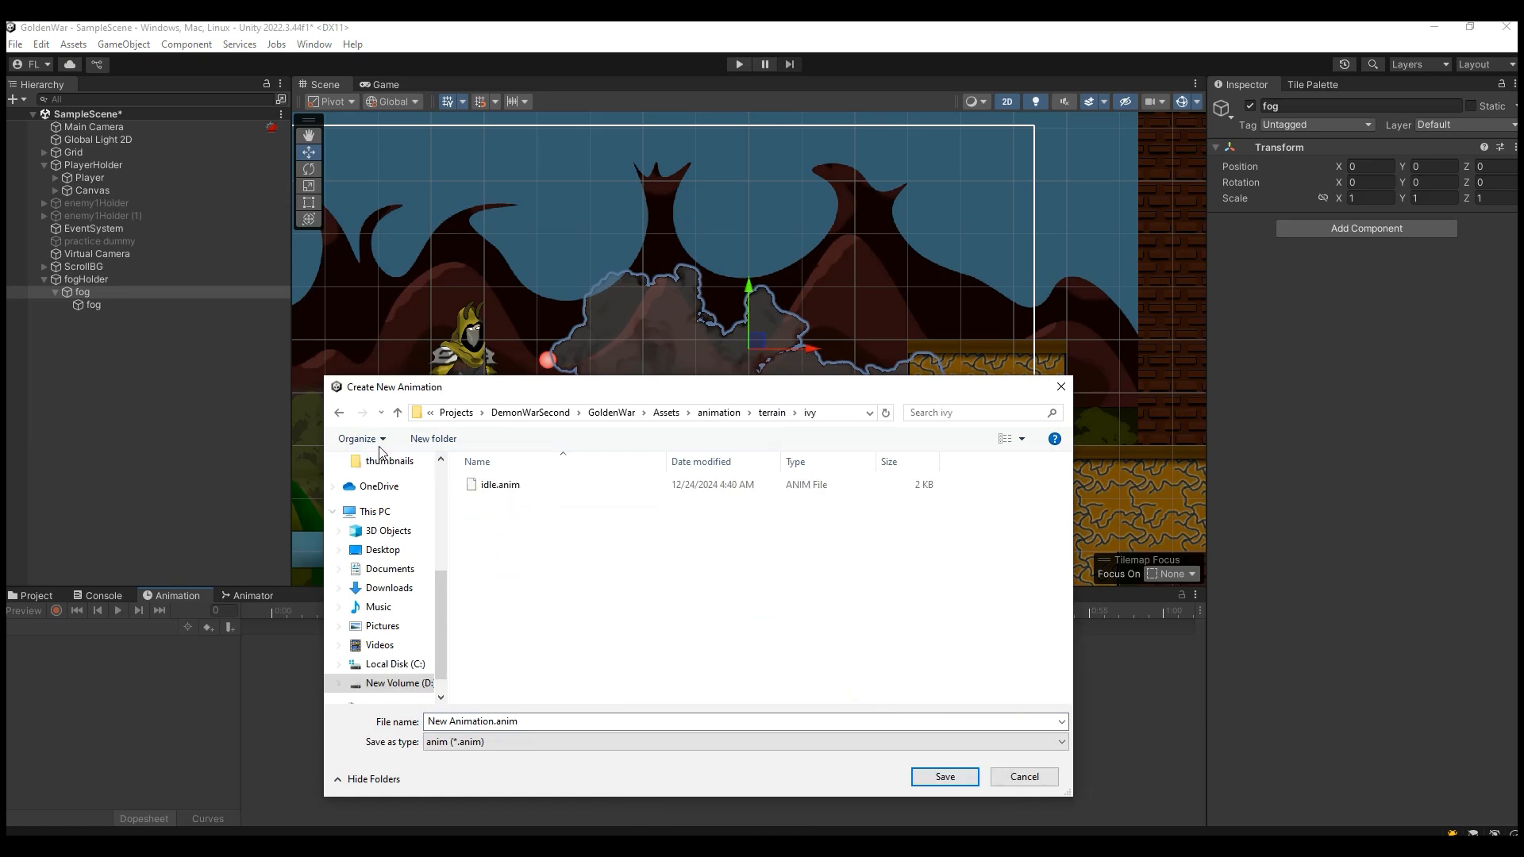
pyautogui.click(339, 414)
pyautogui.doubleClick(492, 502)
pyautogui.click(561, 721)
pyautogui.write('idle')
pyautogui.click(930, 776)
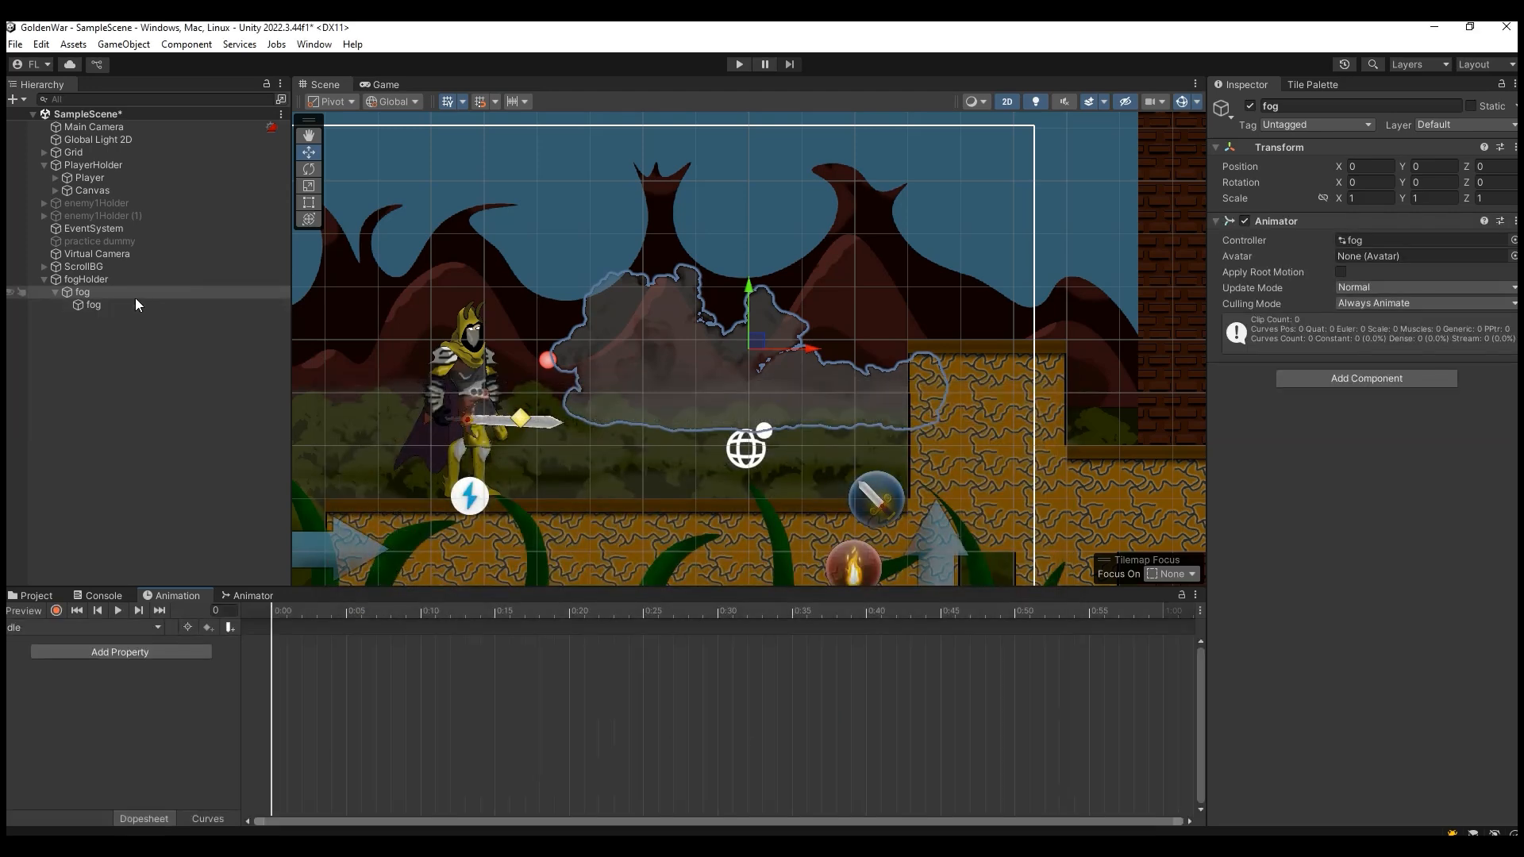
# Record fog sprite position keyframes at 0:00, 0:30 and 0:56, shifting it right, then to about X 0.32, Y 0.54.
pyautogui.click(59, 610)
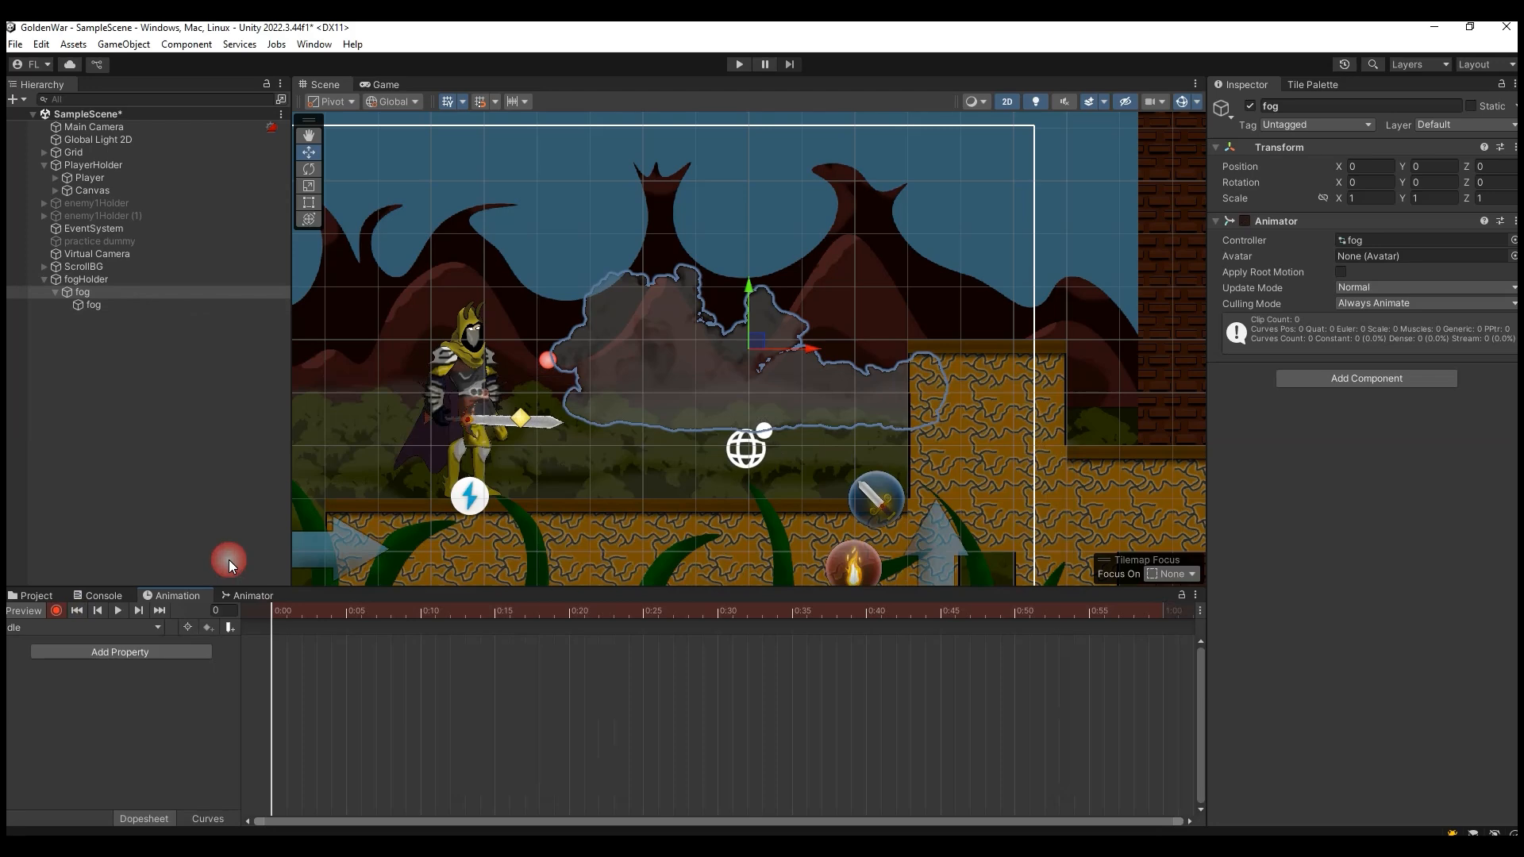
pyautogui.click(136, 306)
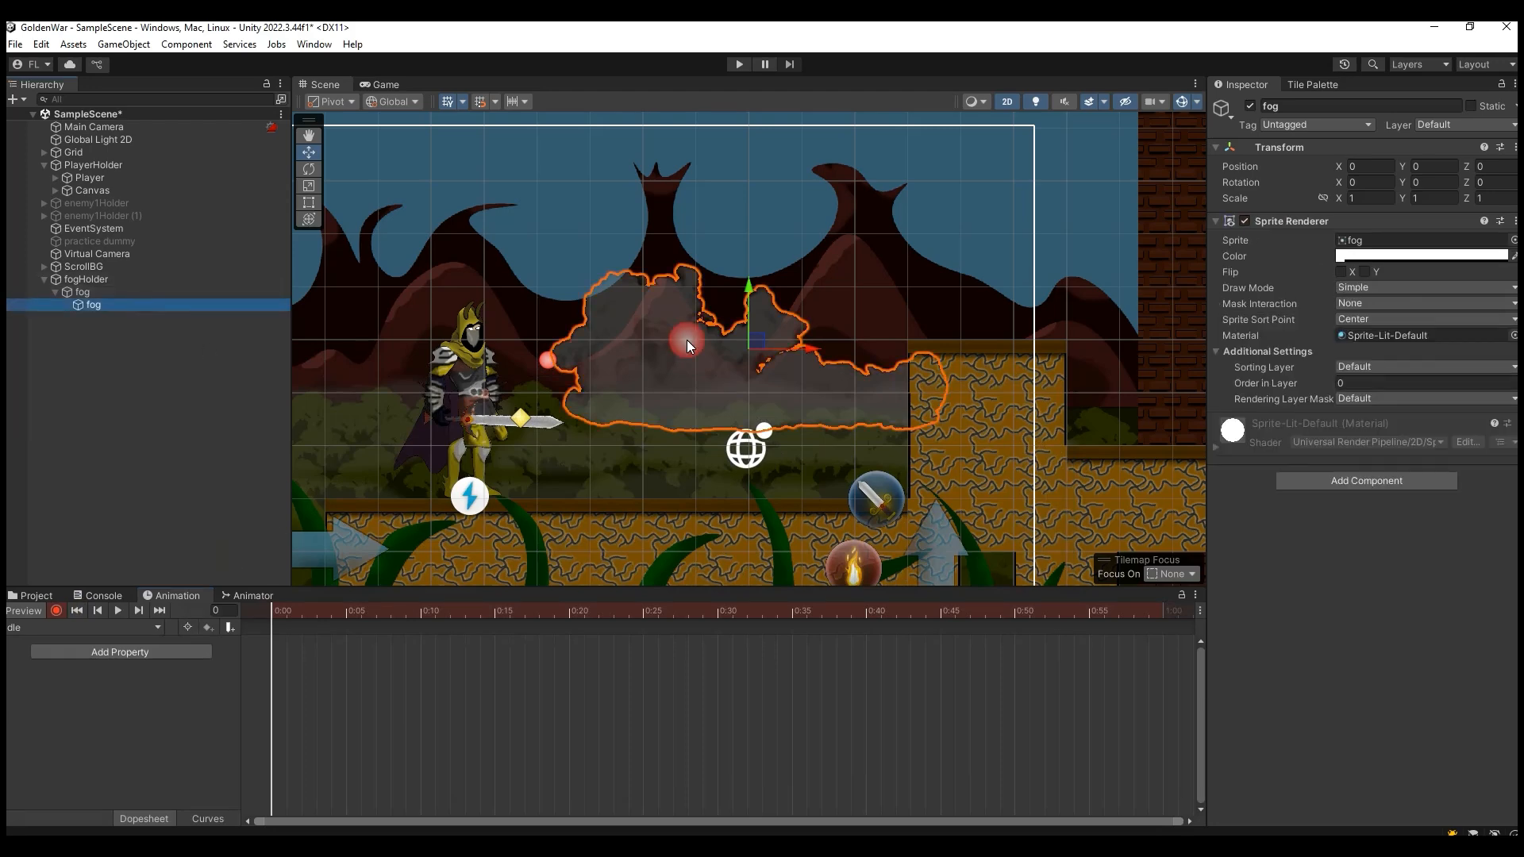
pyautogui.moveTo(803, 347); pyautogui.dragTo(812, 349)
pyautogui.click(716, 612)
pyautogui.moveTo(809, 366); pyautogui.dragTo(865, 360)
pyautogui.scroll(-2, 621, 710)
pyautogui.moveTo(592, 611); pyautogui.dragTo(848, 609)
pyautogui.moveTo(806, 322)
pyautogui.mouseDown()
pyautogui.moveTo(835, 293)
pyautogui.moveTo(827, 327)
pyautogui.mouseUp()
pyautogui.moveTo(850, 612); pyautogui.dragTo(859, 654)
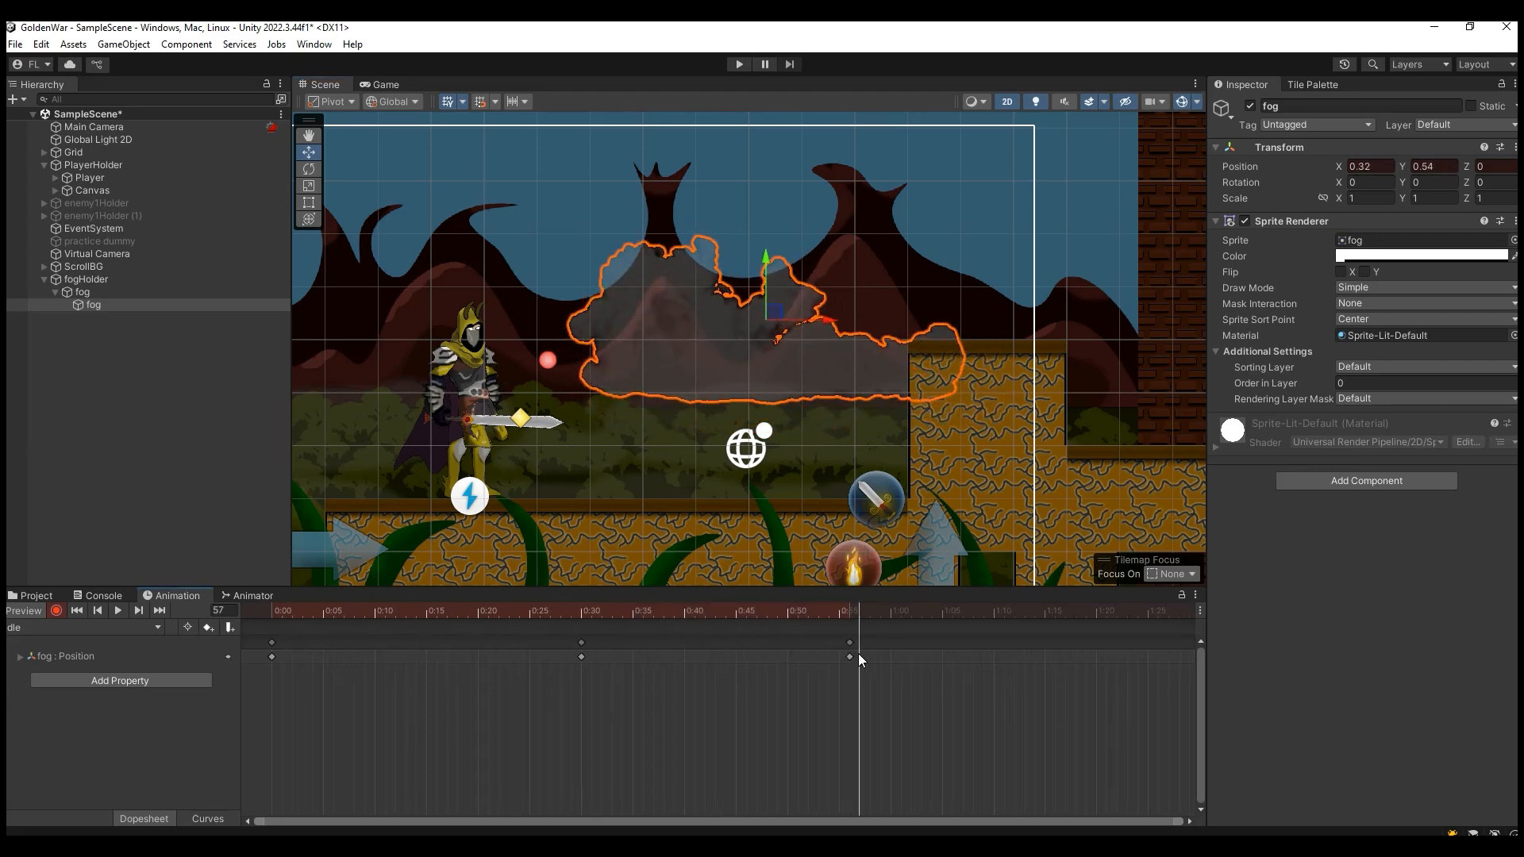
# Copy the first position keyframe to frame 79 so the fog movement loops.
pyautogui.moveTo(262, 639); pyautogui.dragTo(264, 640)
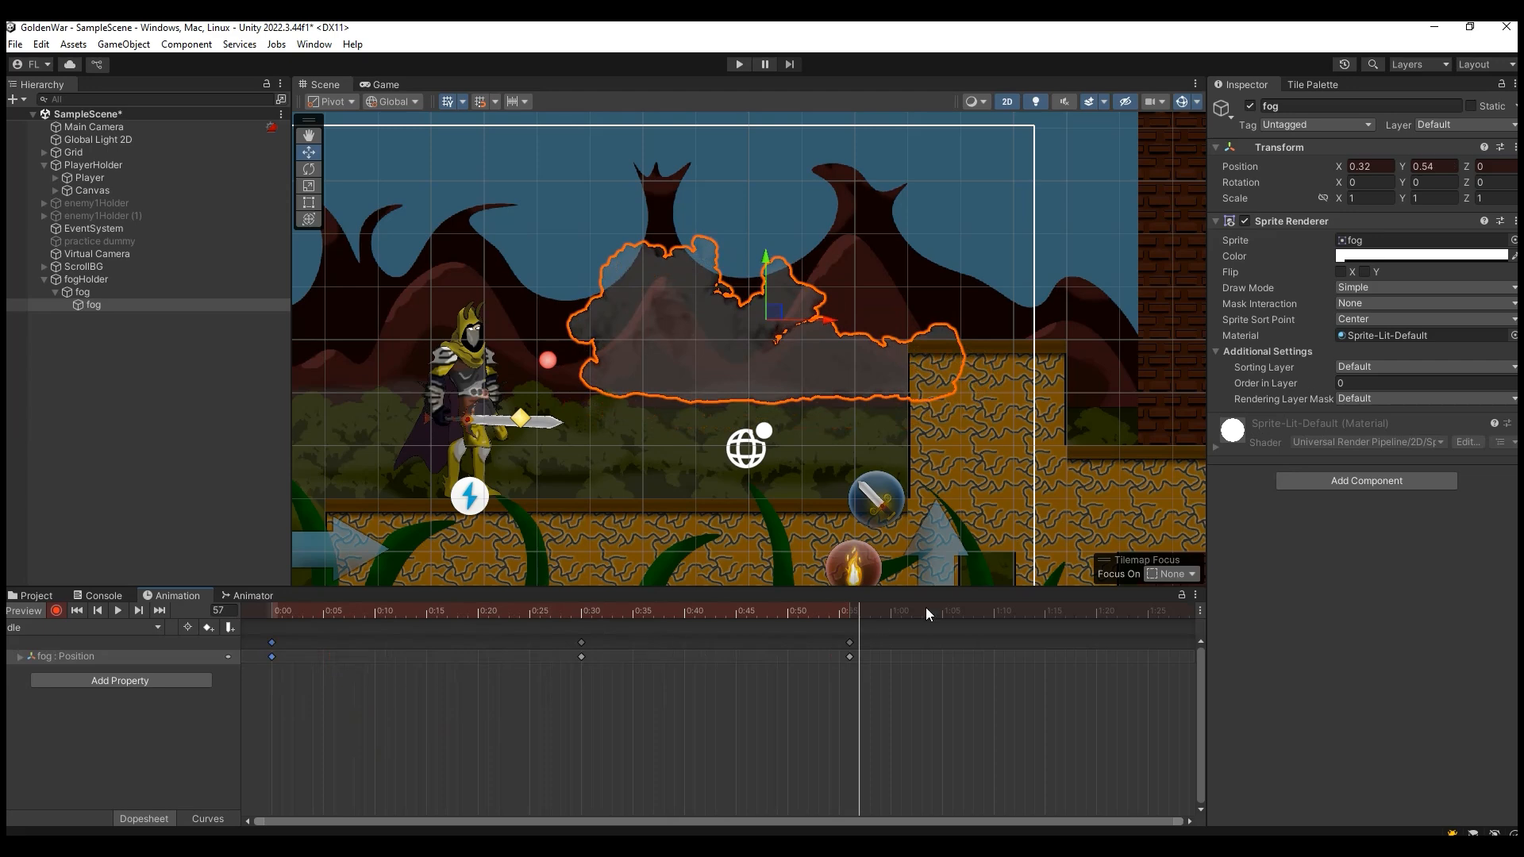
pyautogui.click(1089, 613)
pyautogui.hotkey('ctrl', 'v')
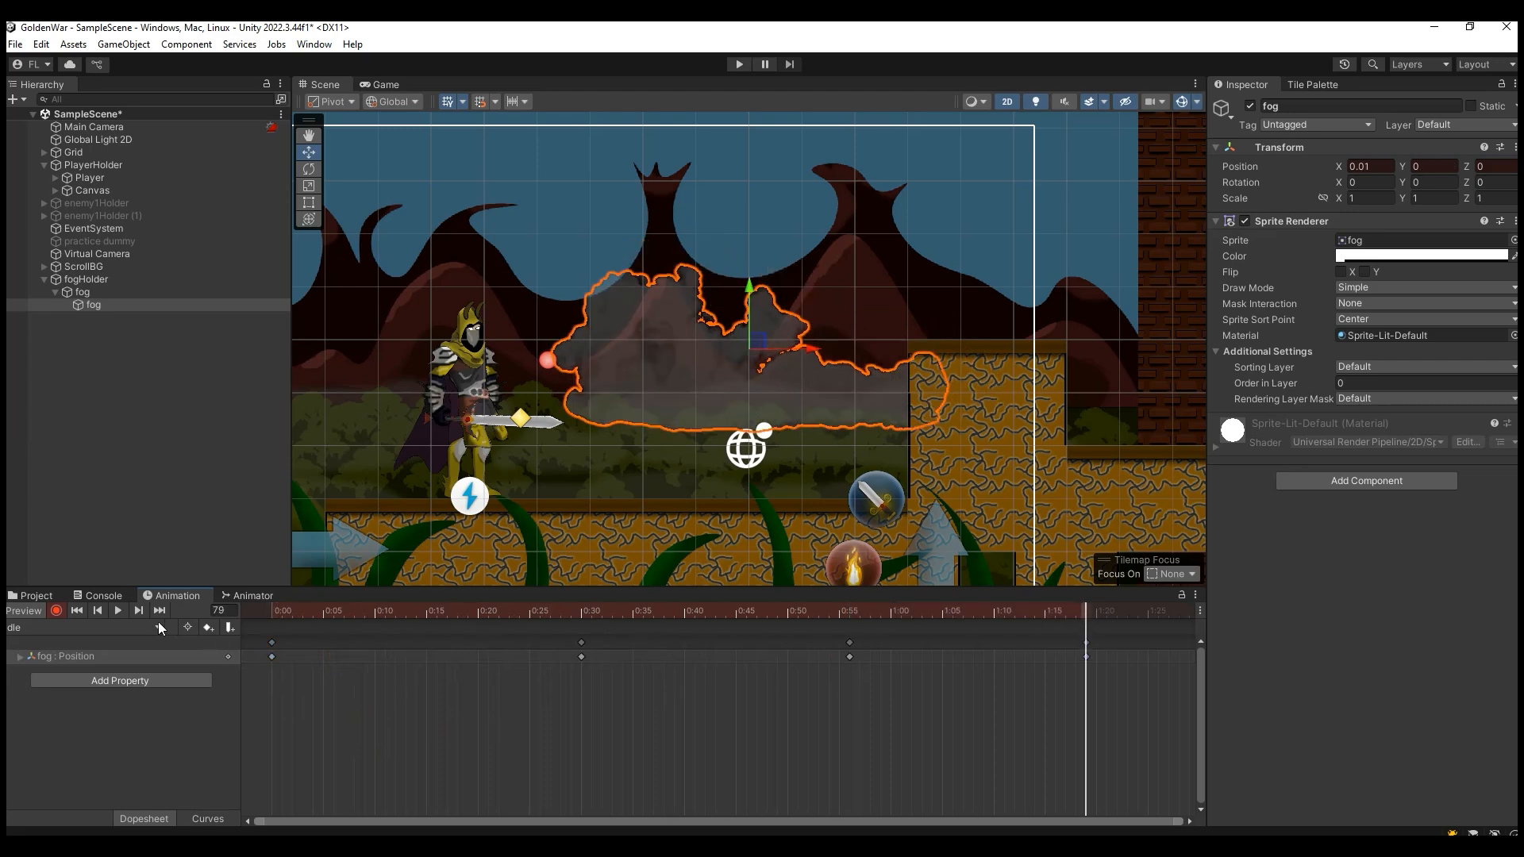
# Play the fog's idle animation and check its speed in the Game and Scene views.
pyautogui.click(118, 610)
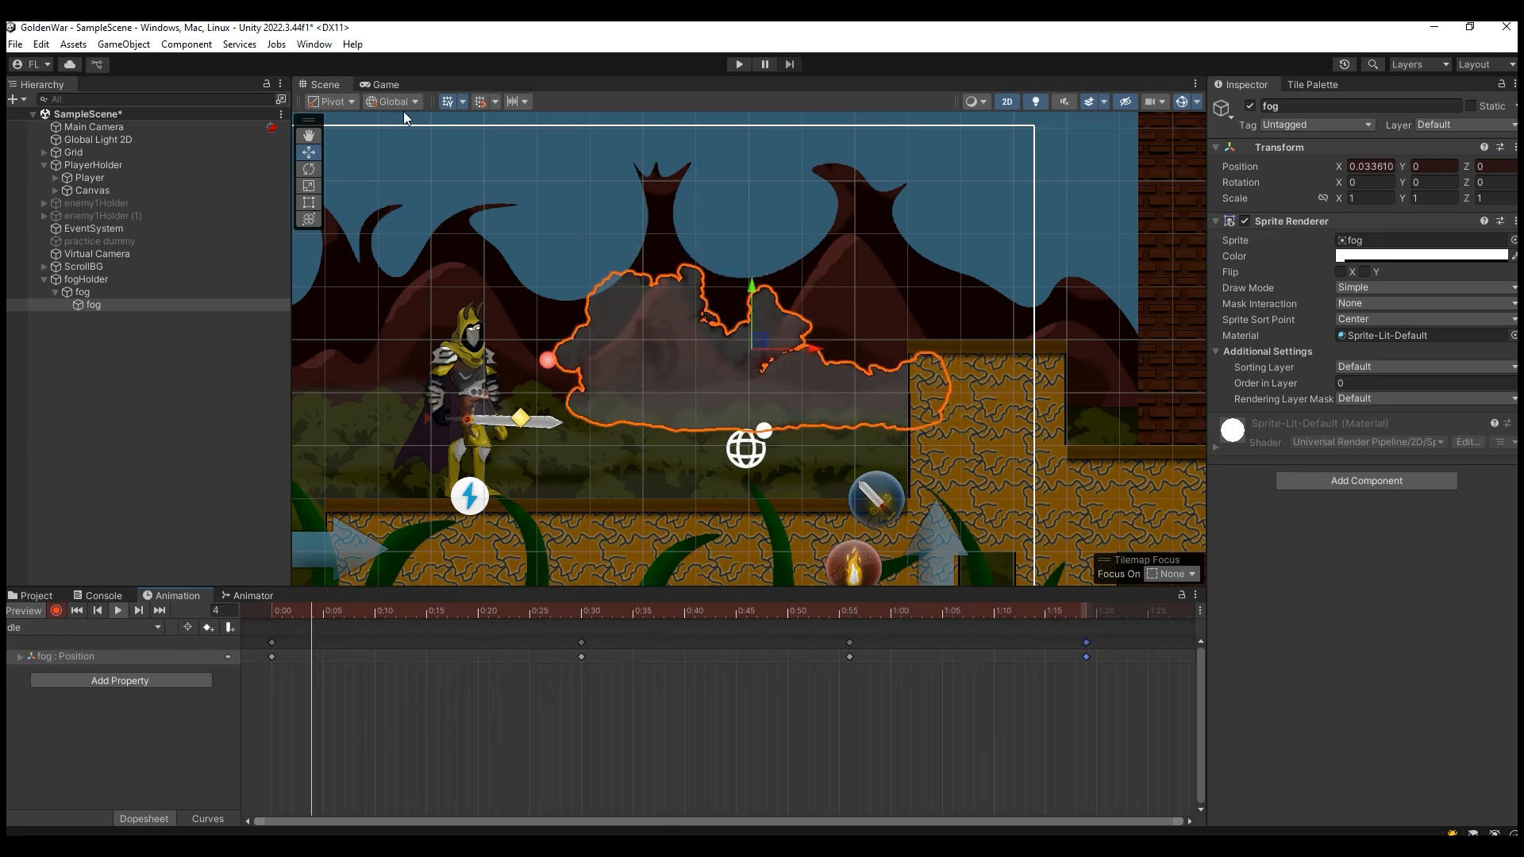
pyautogui.click(386, 85)
pyautogui.click(329, 86)
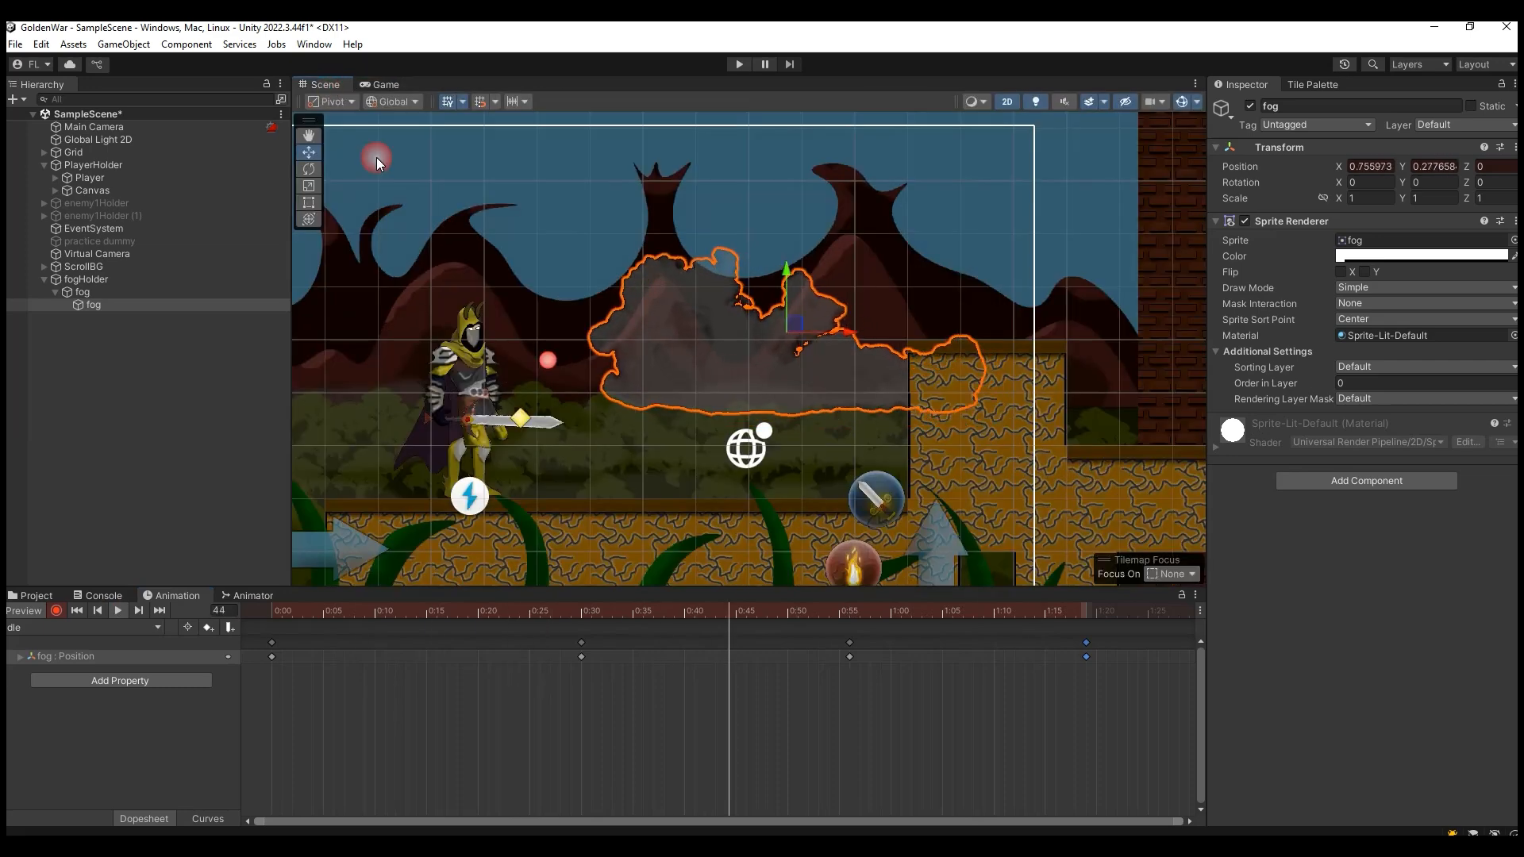
pyautogui.click(119, 610)
pyautogui.moveTo(546, 618); pyautogui.dragTo(632, 645)
# Slow the fog animation by stretching all its position keyframes until the last sits at about 4:15.
pyautogui.moveTo(1095, 722); pyautogui.dragTo(269, 627)
pyautogui.press('f')
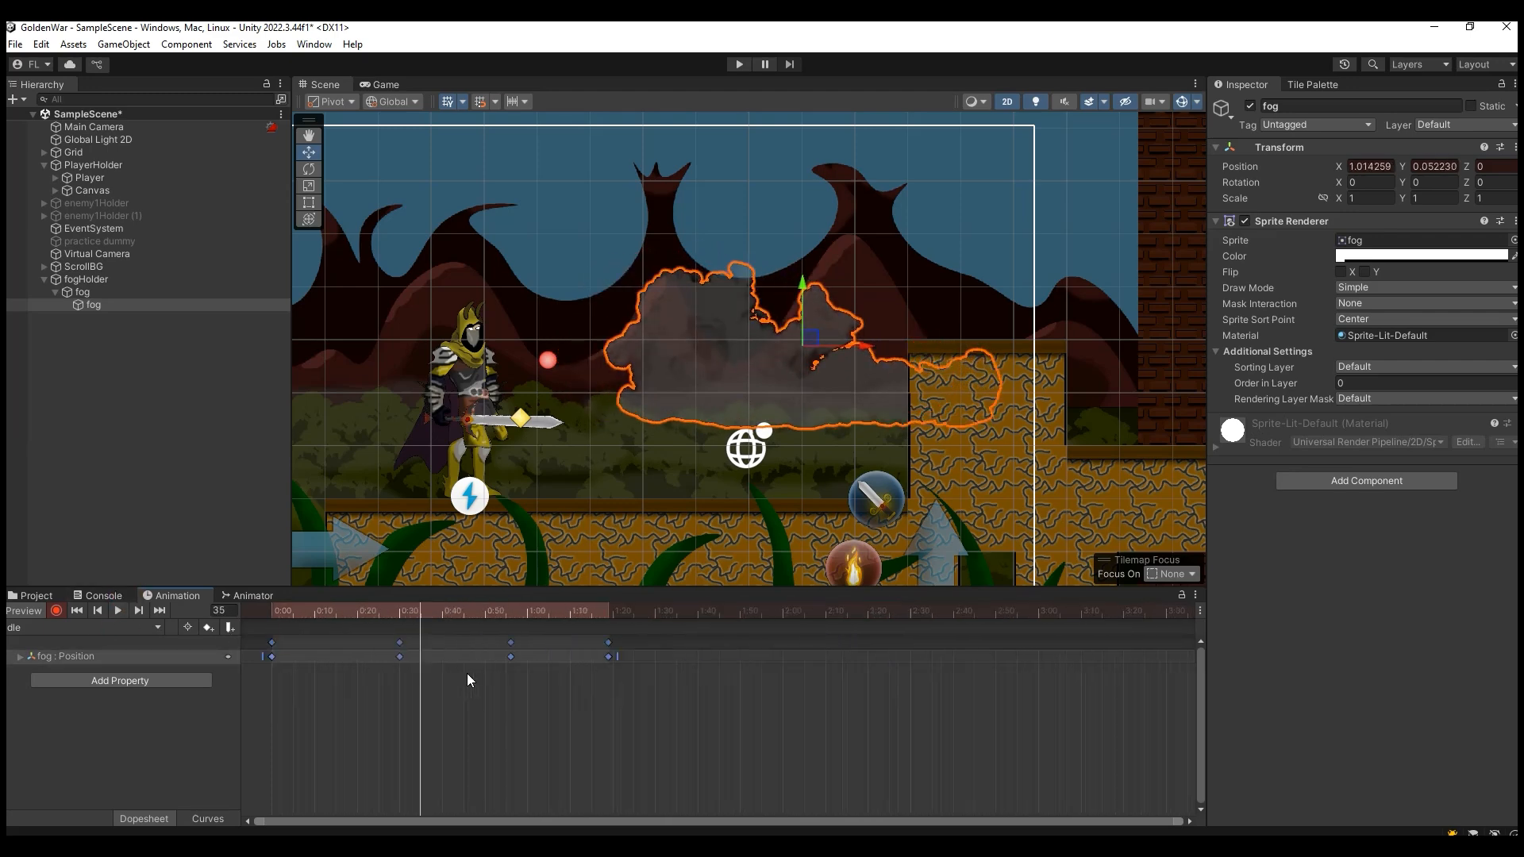
pyautogui.moveTo(492, 655); pyautogui.dragTo(946, 654)
# Play the slowed fog animation, check it in the Game view and scrub through its timeline.
pyautogui.click(117, 610)
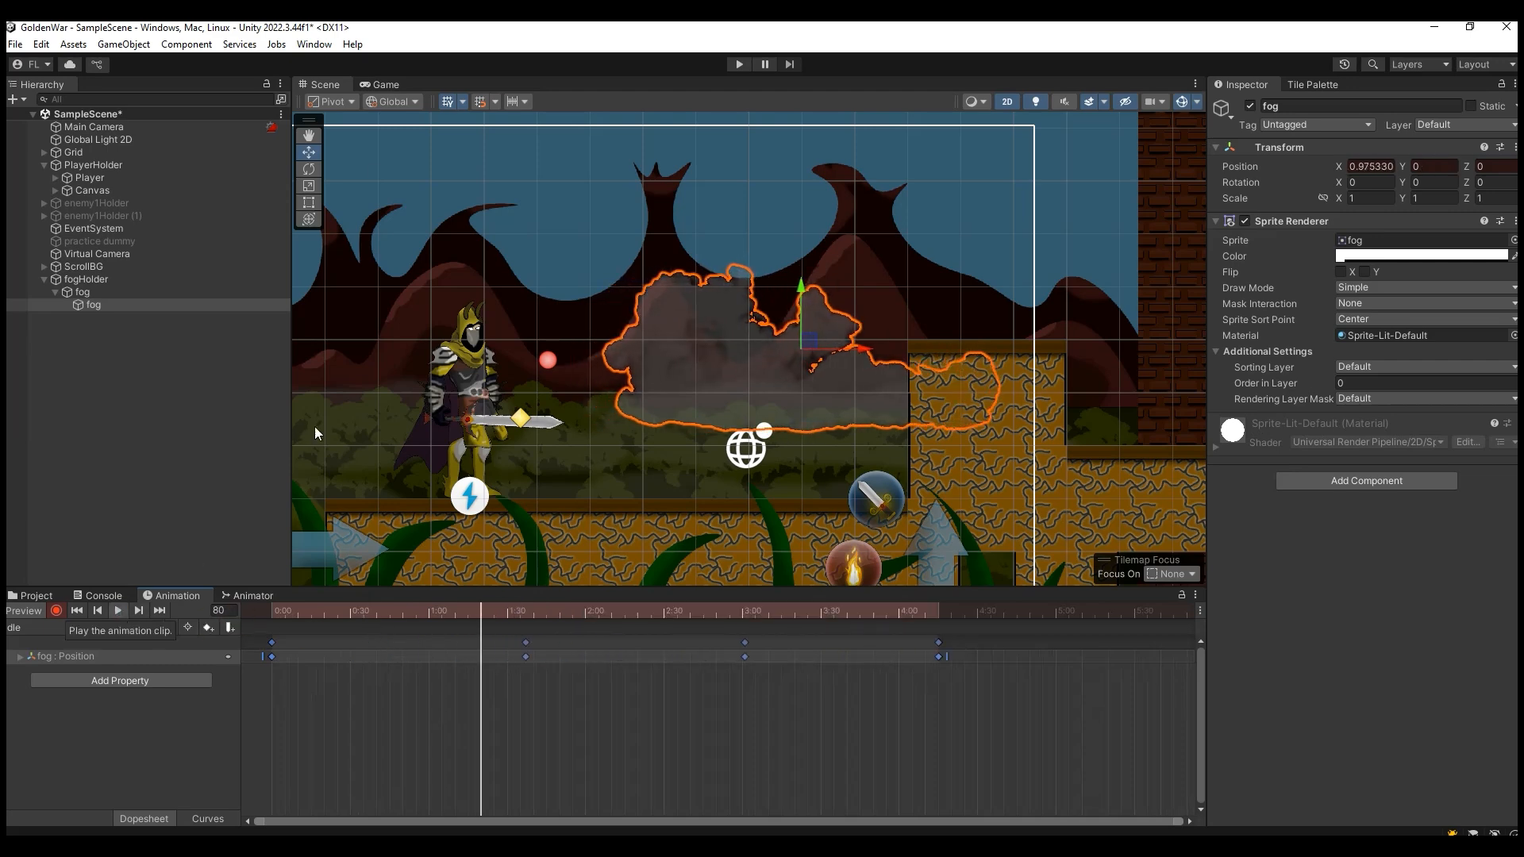
pyautogui.click(380, 86)
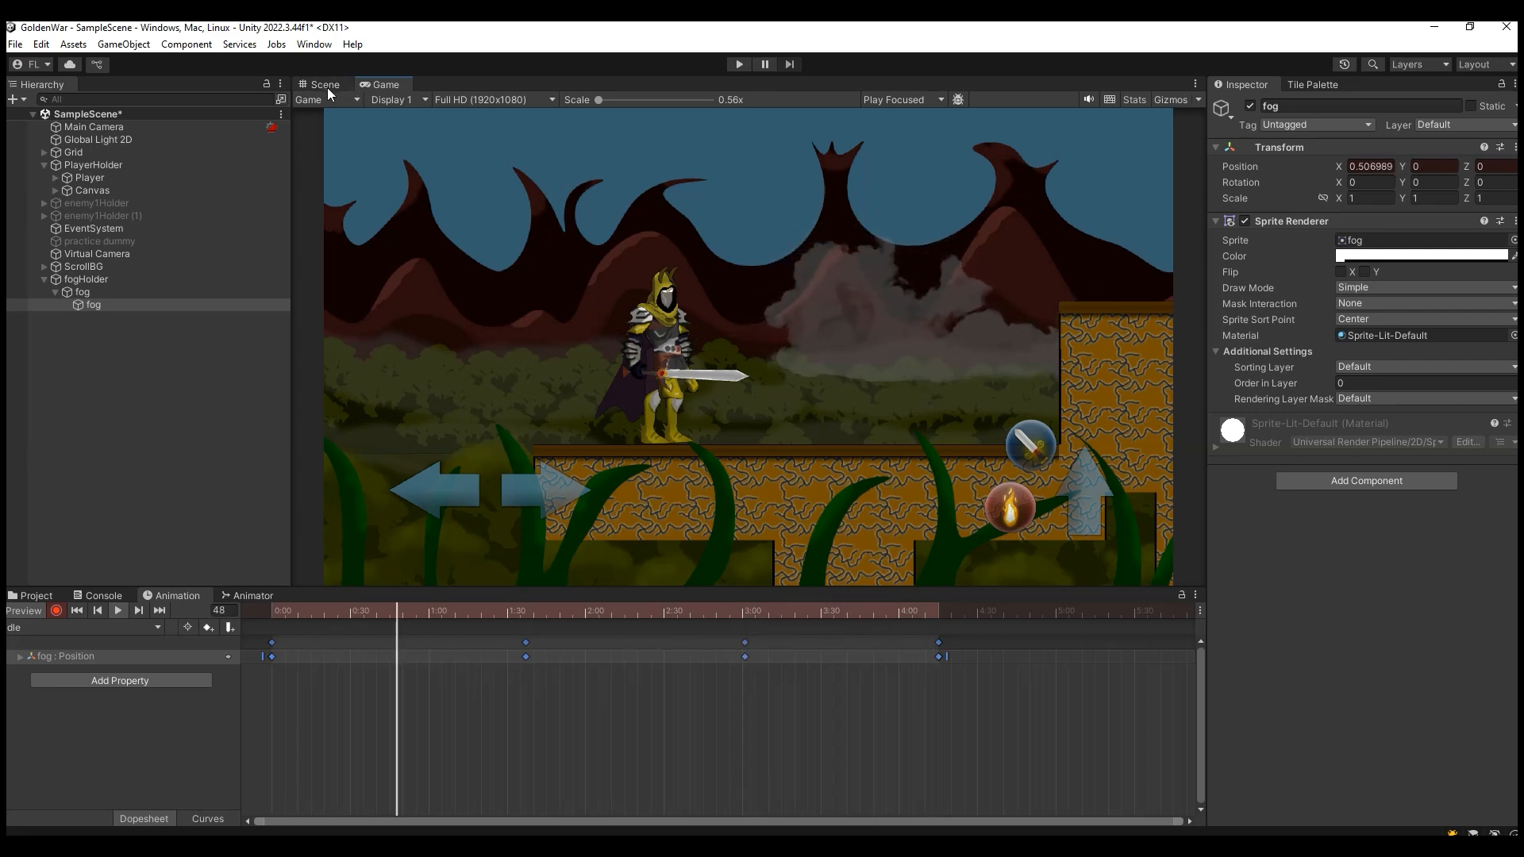
pyautogui.click(327, 88)
pyautogui.click(467, 610)
pyautogui.moveTo(467, 608); pyautogui.dragTo(655, 635)
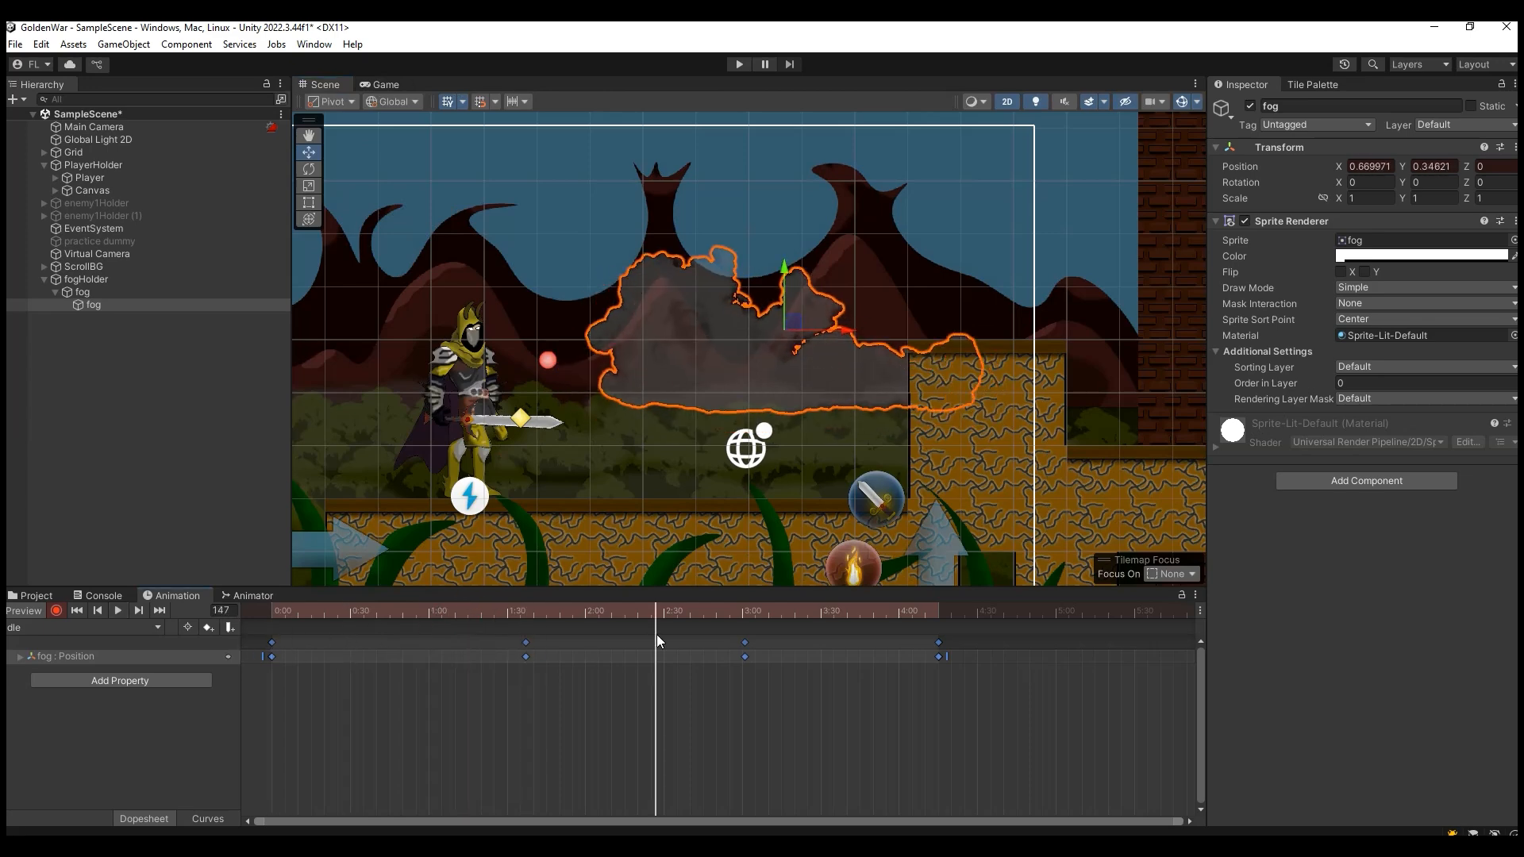
# Stop recording the fog animation and open the prefab/terrain folder in the project.
pyautogui.click(57, 612)
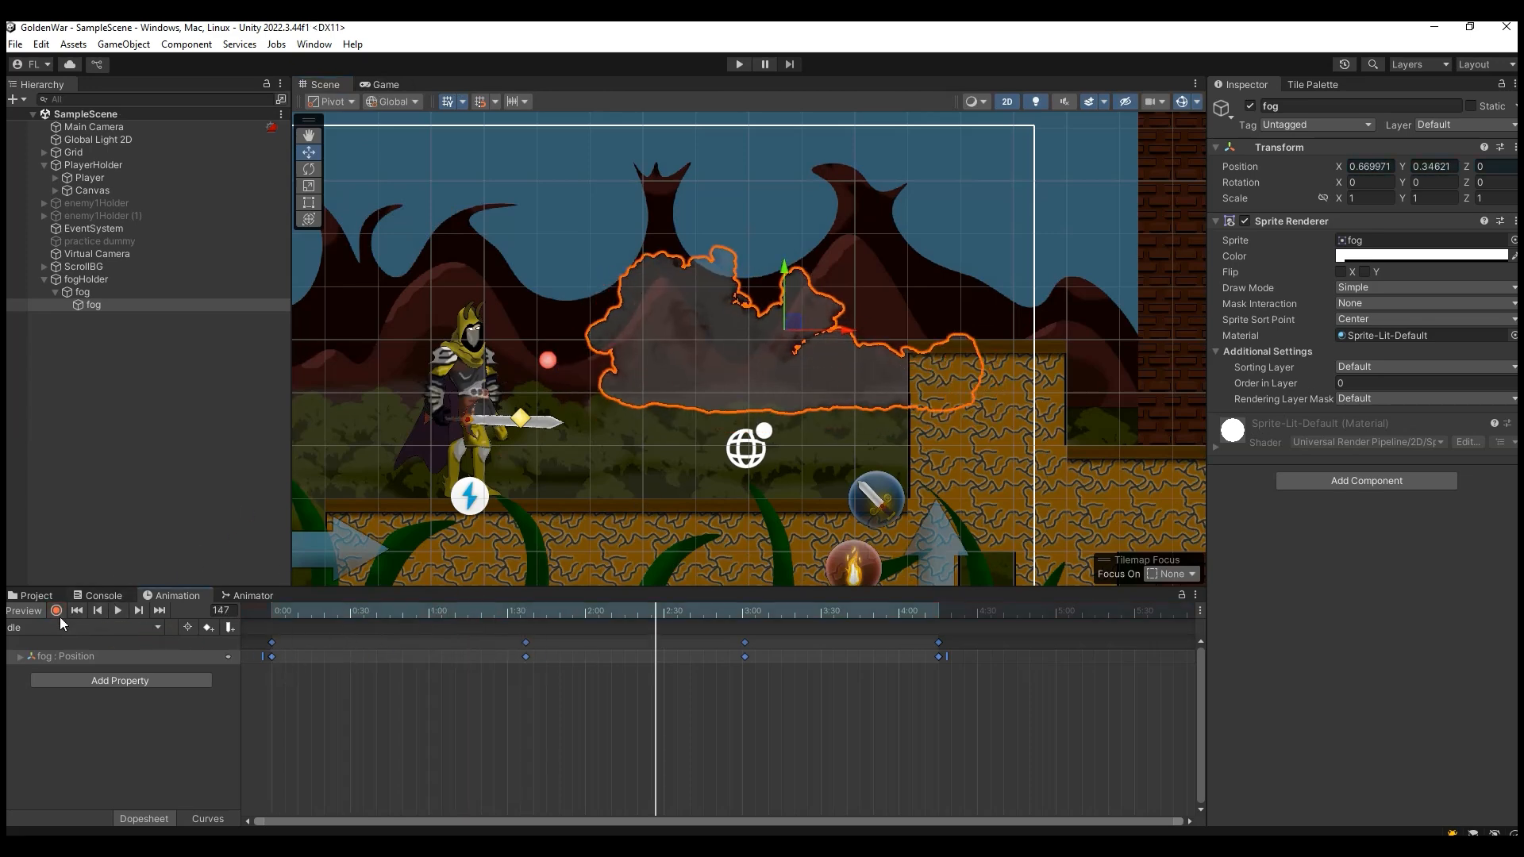
pyautogui.click(31, 595)
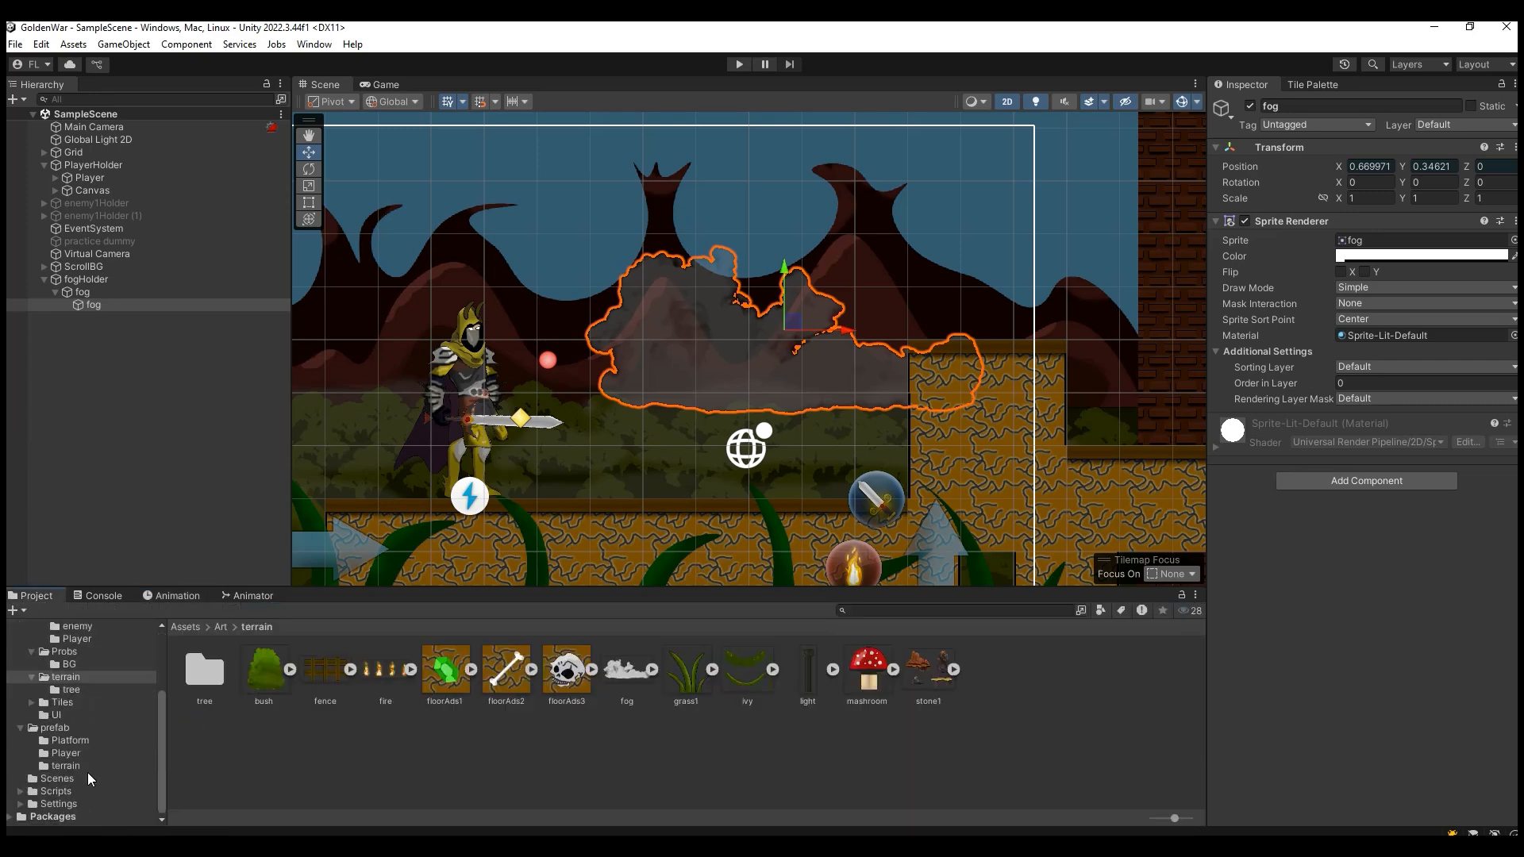
pyautogui.click(78, 724)
pyautogui.doubleClick(318, 687)
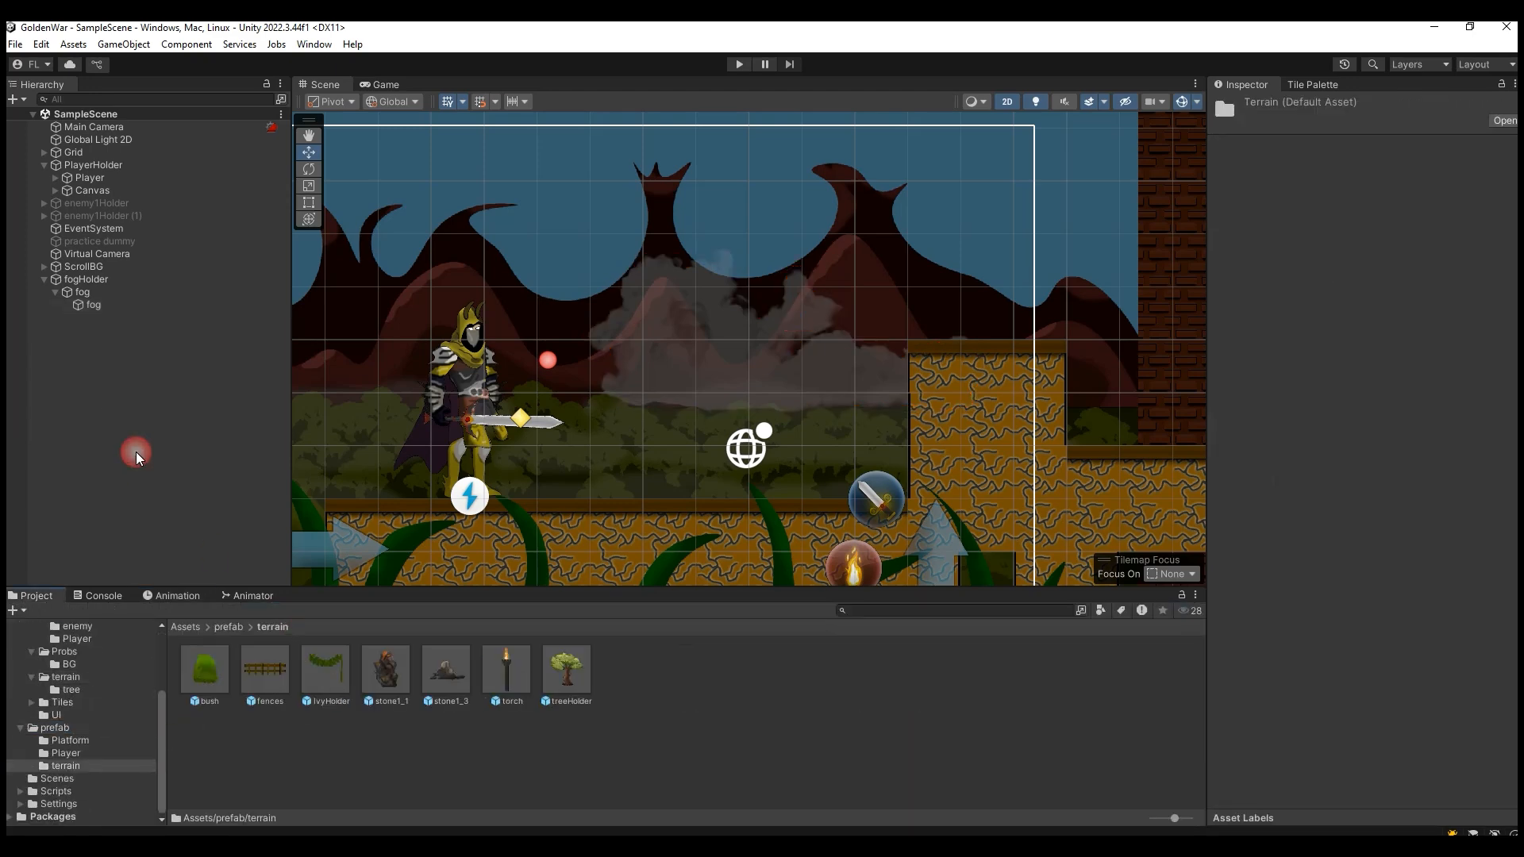
# Save fogHolder as a prefab in the prefab/terrain folder and delete it from the scene.
pyautogui.moveTo(80, 279); pyautogui.dragTo(214, 580)
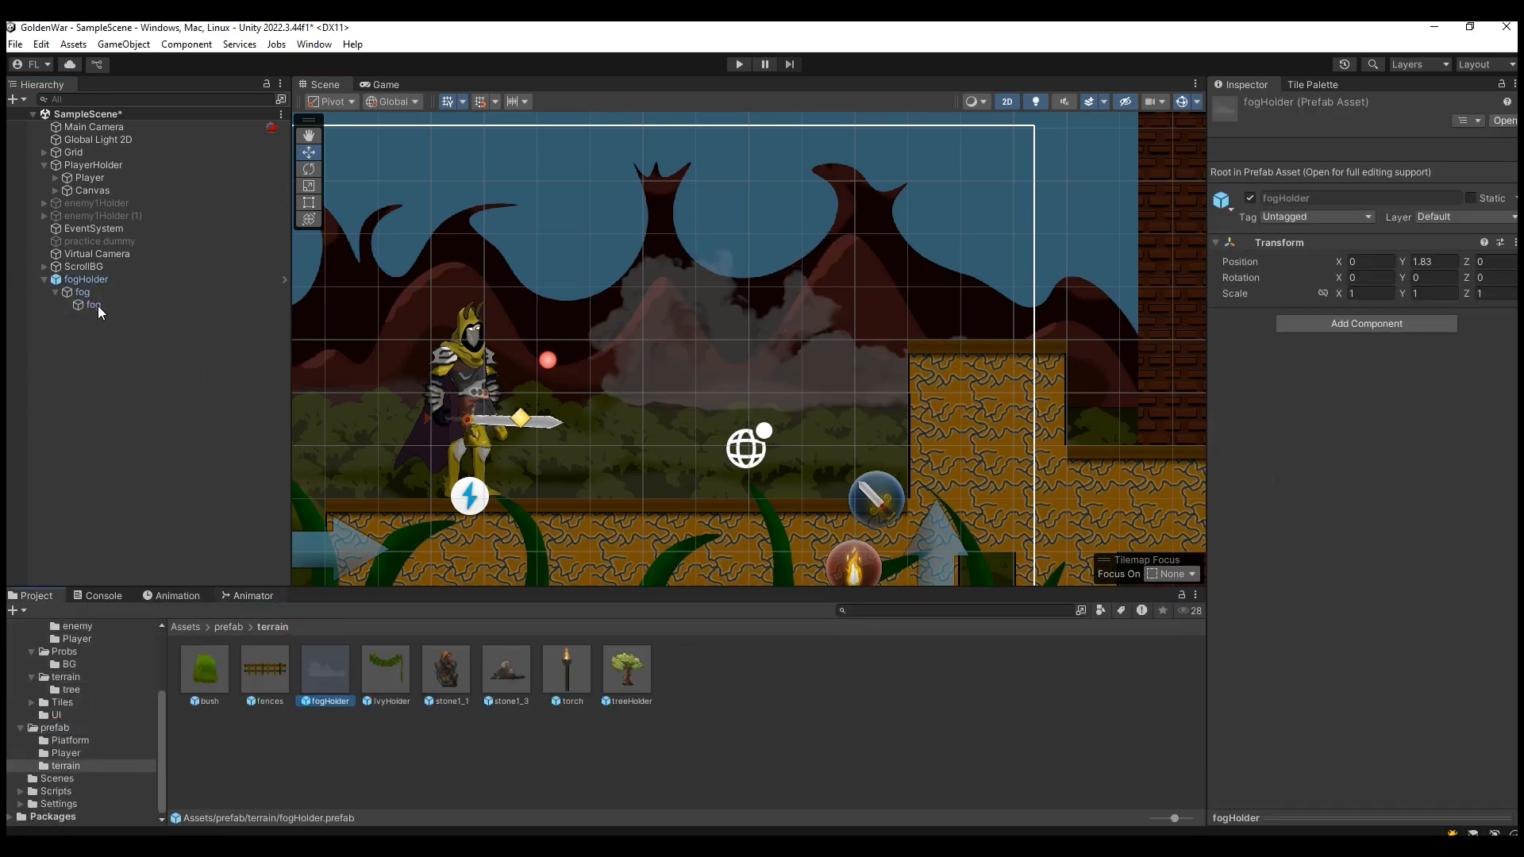
pyautogui.click(85, 279)
pyautogui.press('Delete')
# Open the Art/terrain folder and check which tilemaps the Tile Palette can paint on.
pyautogui.scroll(3, 59, 738)
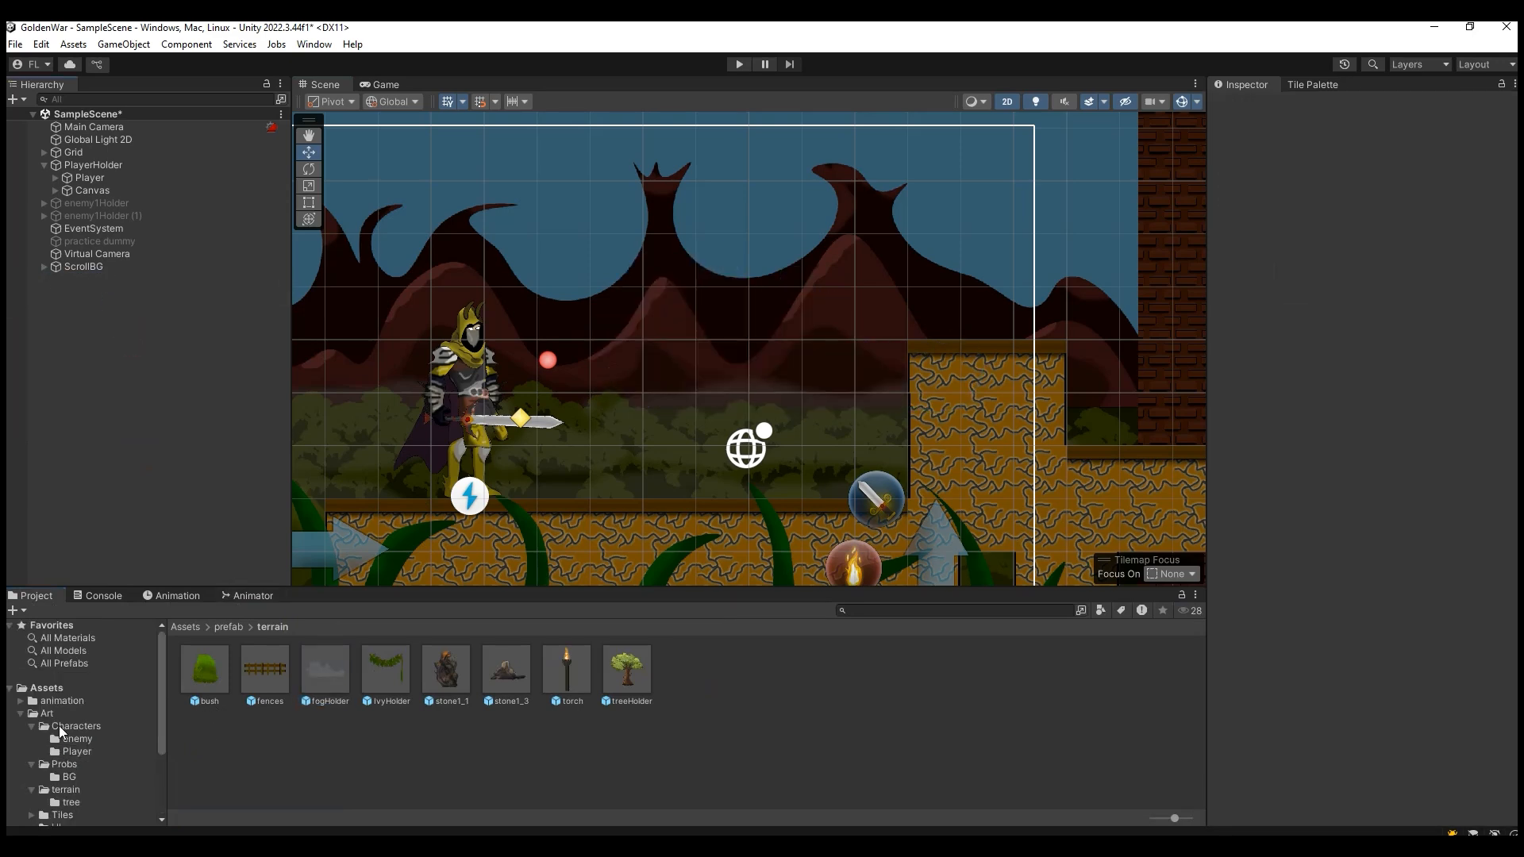
pyautogui.click(74, 711)
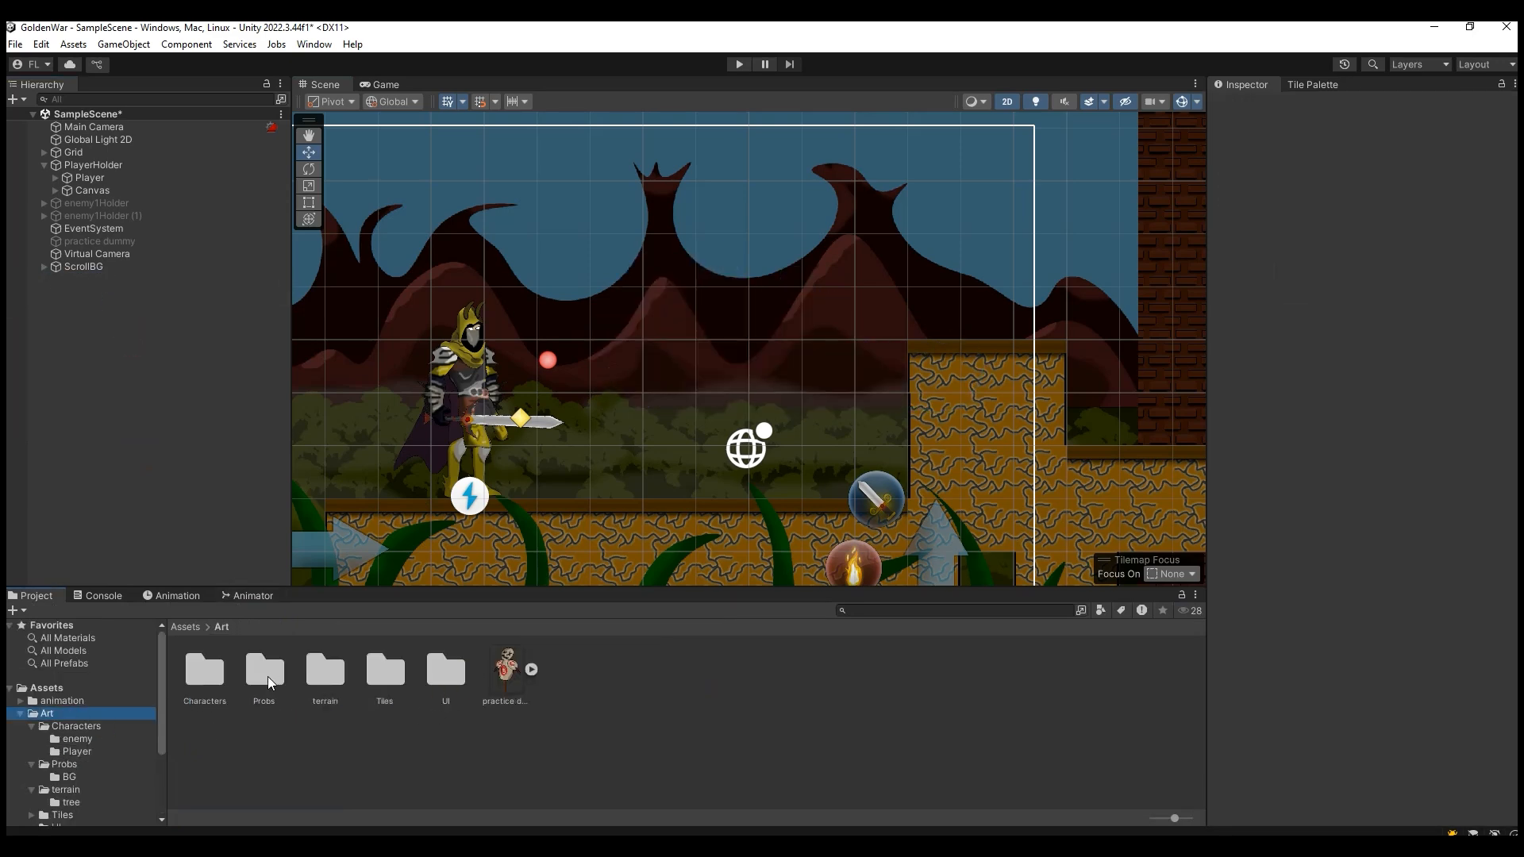
pyautogui.doubleClick(326, 671)
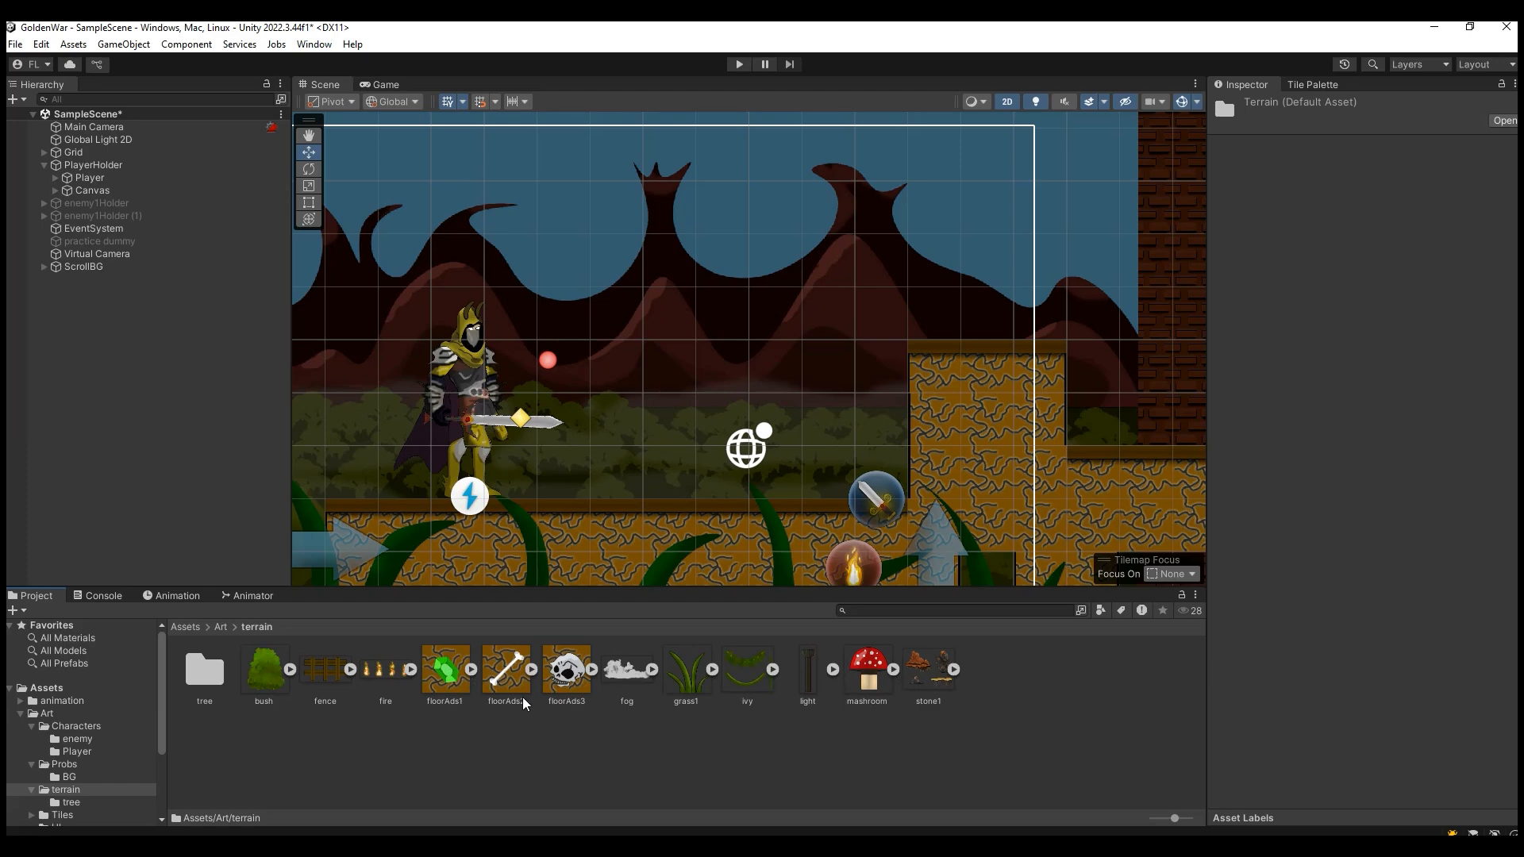
pyautogui.click(1317, 87)
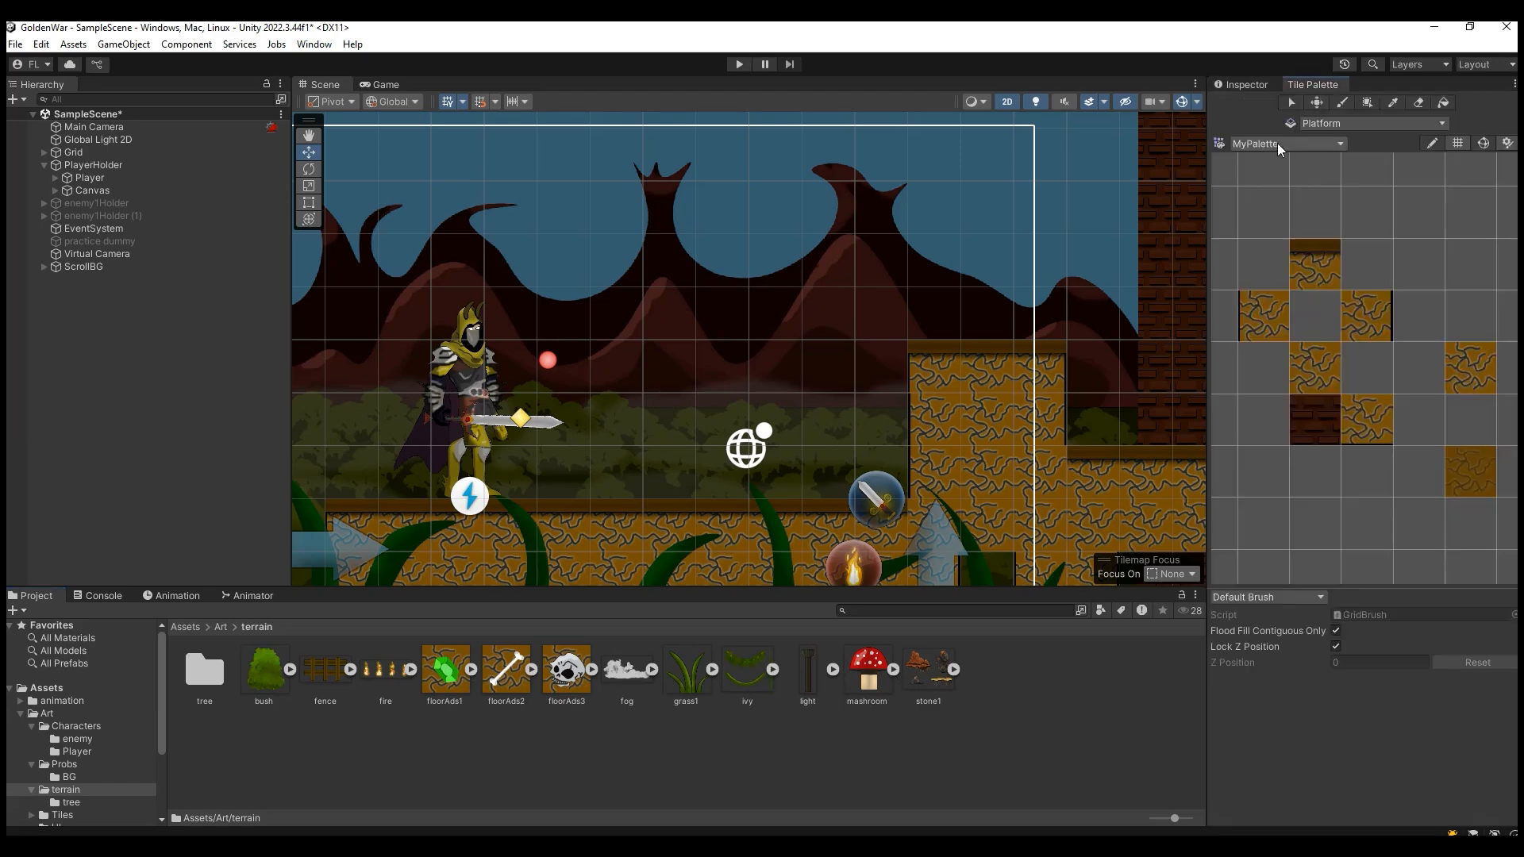
pyautogui.click(1328, 124)
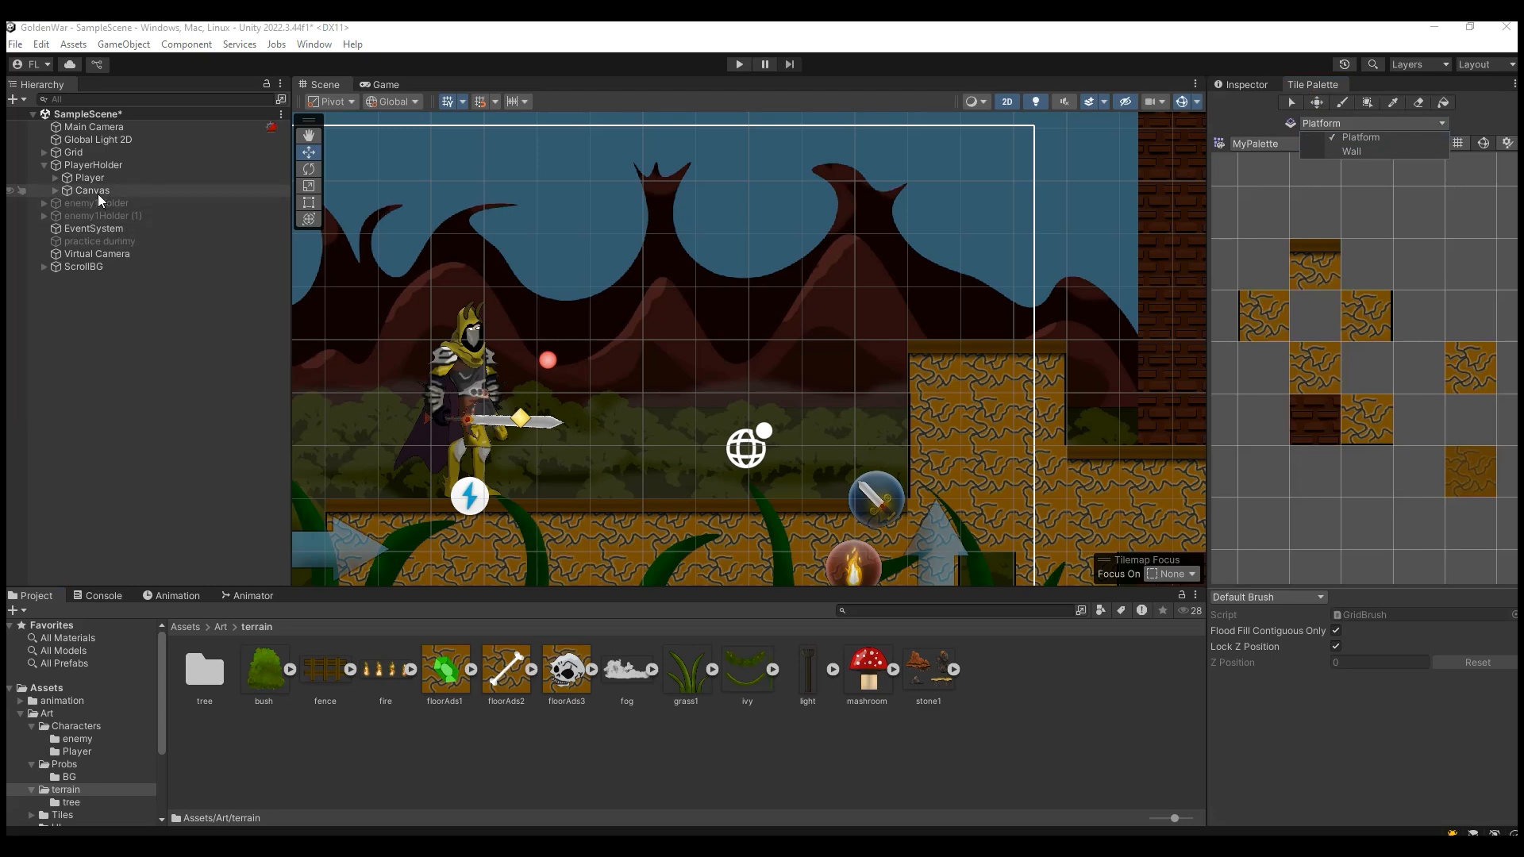
# Add a rectangular tilemap named frontNature under Grid.
pyautogui.click(44, 153)
pyautogui.rightClick(91, 153)
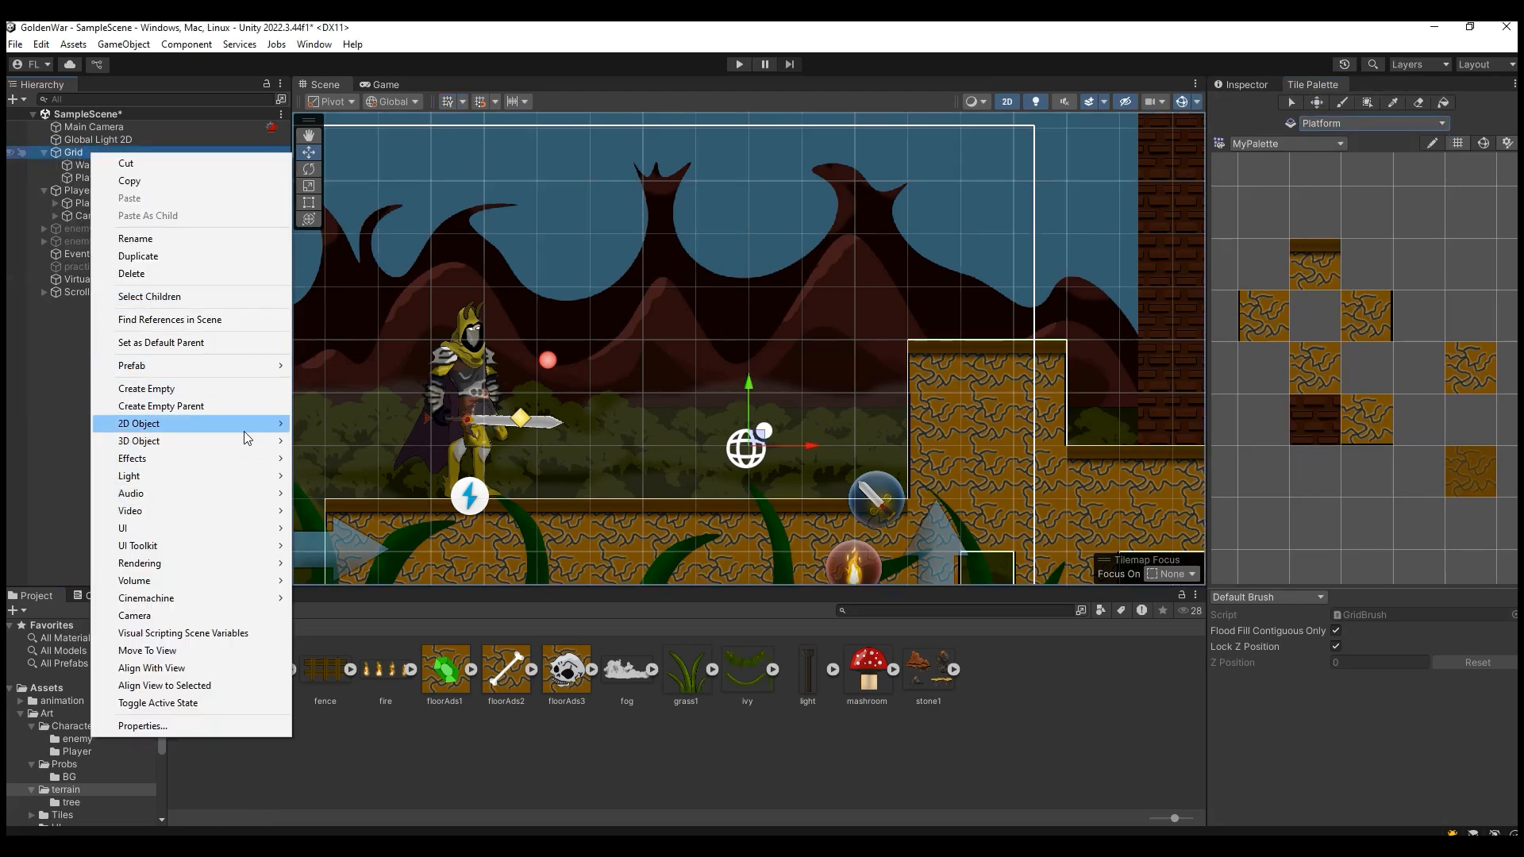
pyautogui.moveTo(243, 436)
pyautogui.moveTo(393, 457)
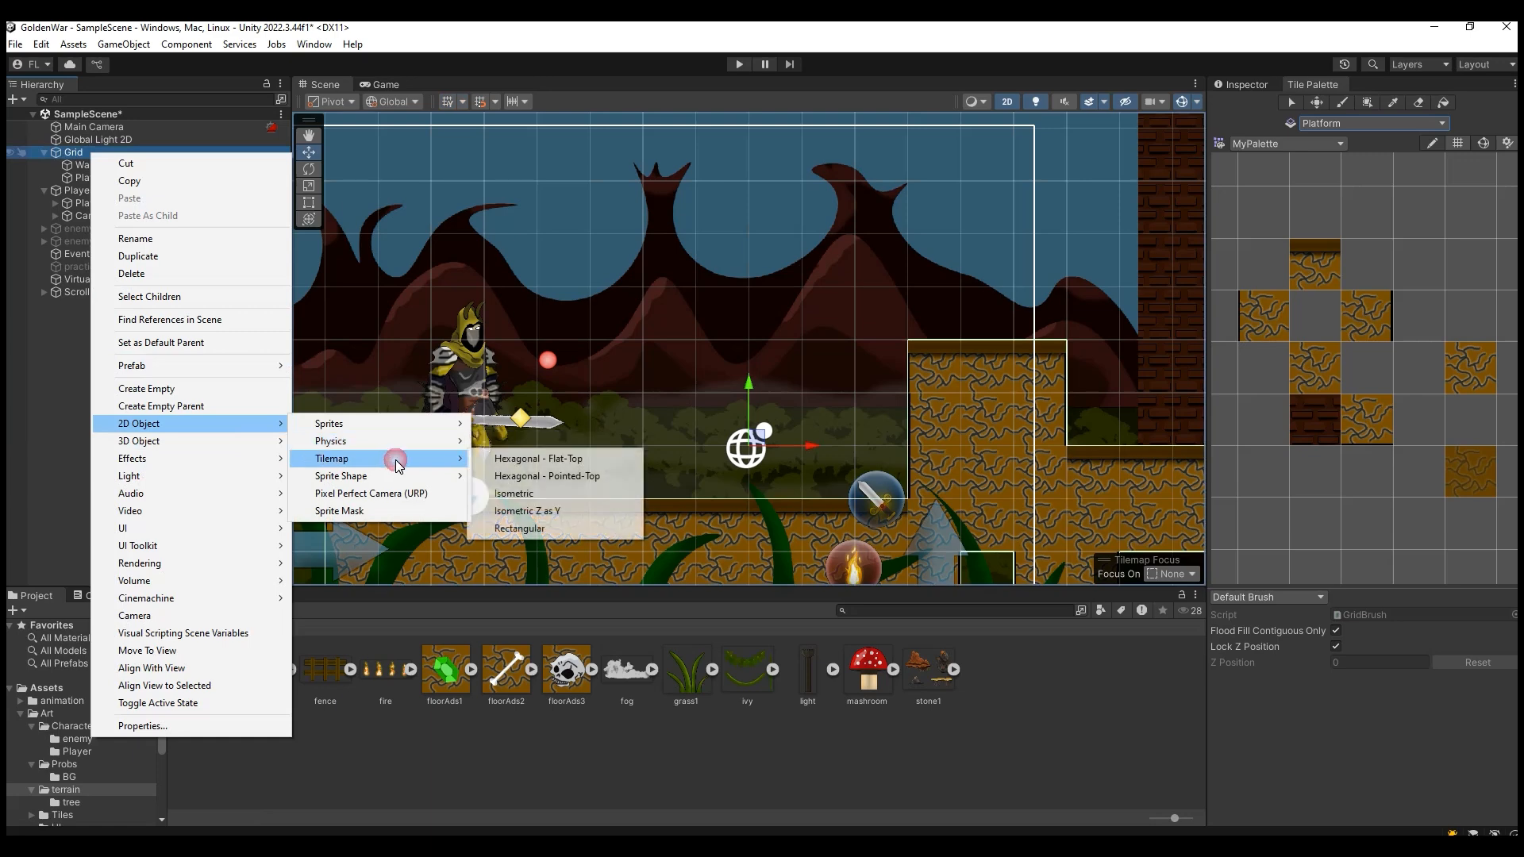
pyautogui.click(535, 511)
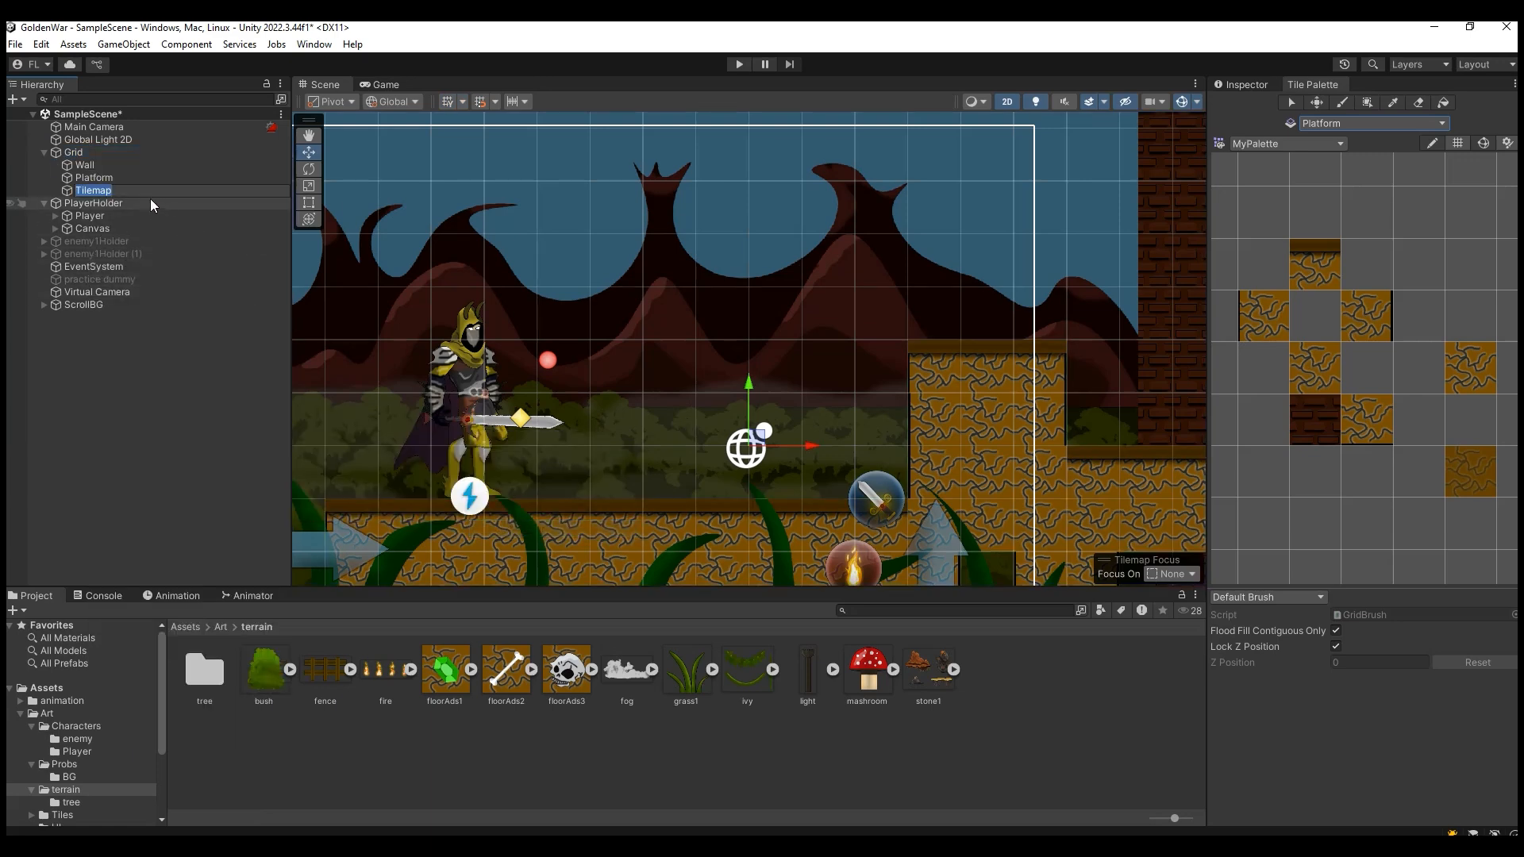
pyautogui.write('frontNature')
pyautogui.press('Return')
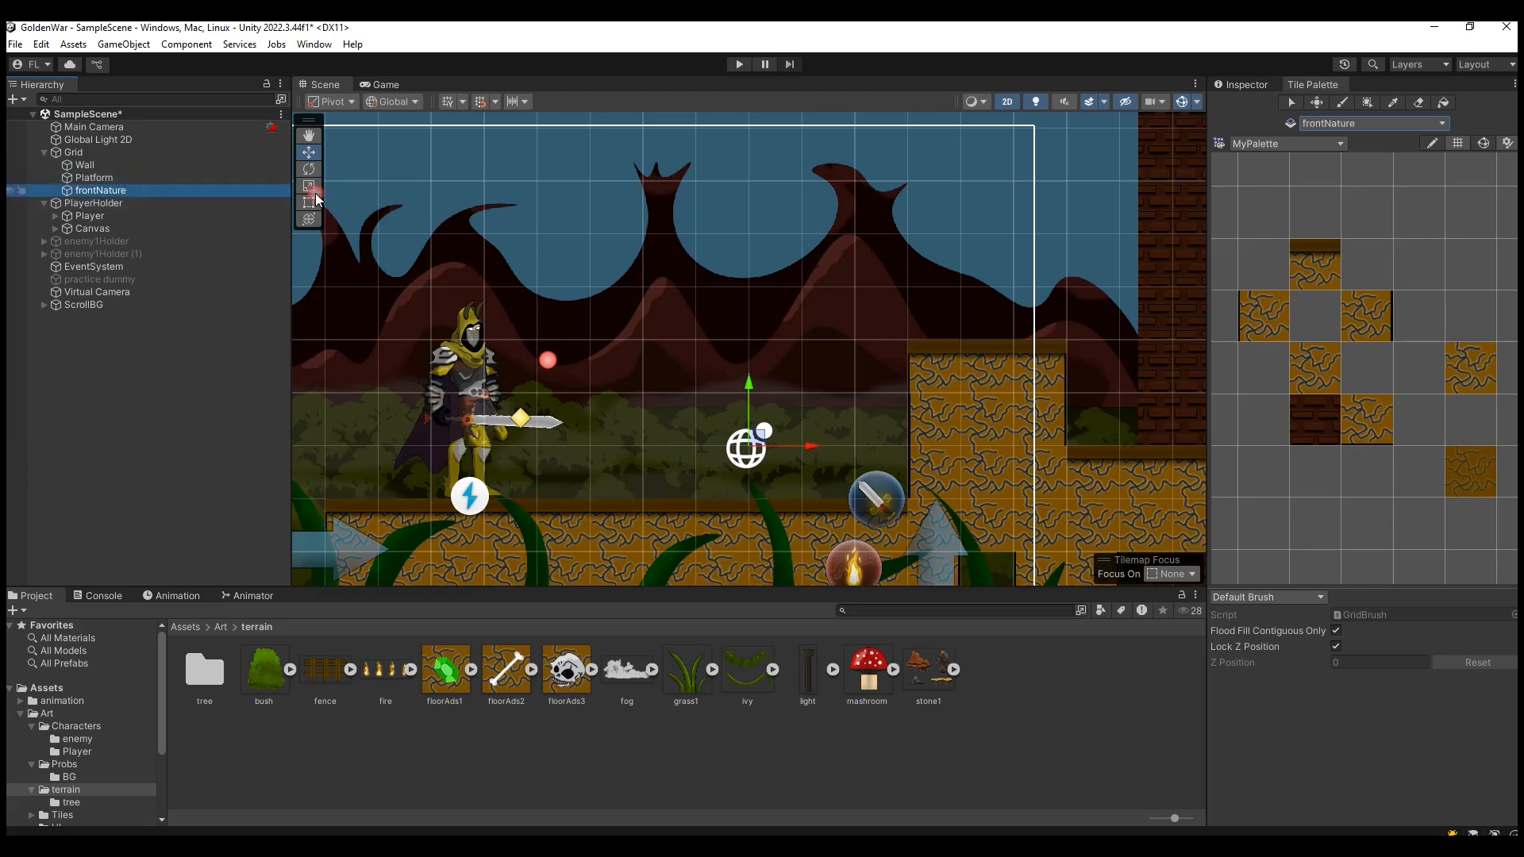
# Compare the Platform tilemap's settings, set frontNature's sorting layer to FrontNature and save the scene.
pyautogui.click(1247, 85)
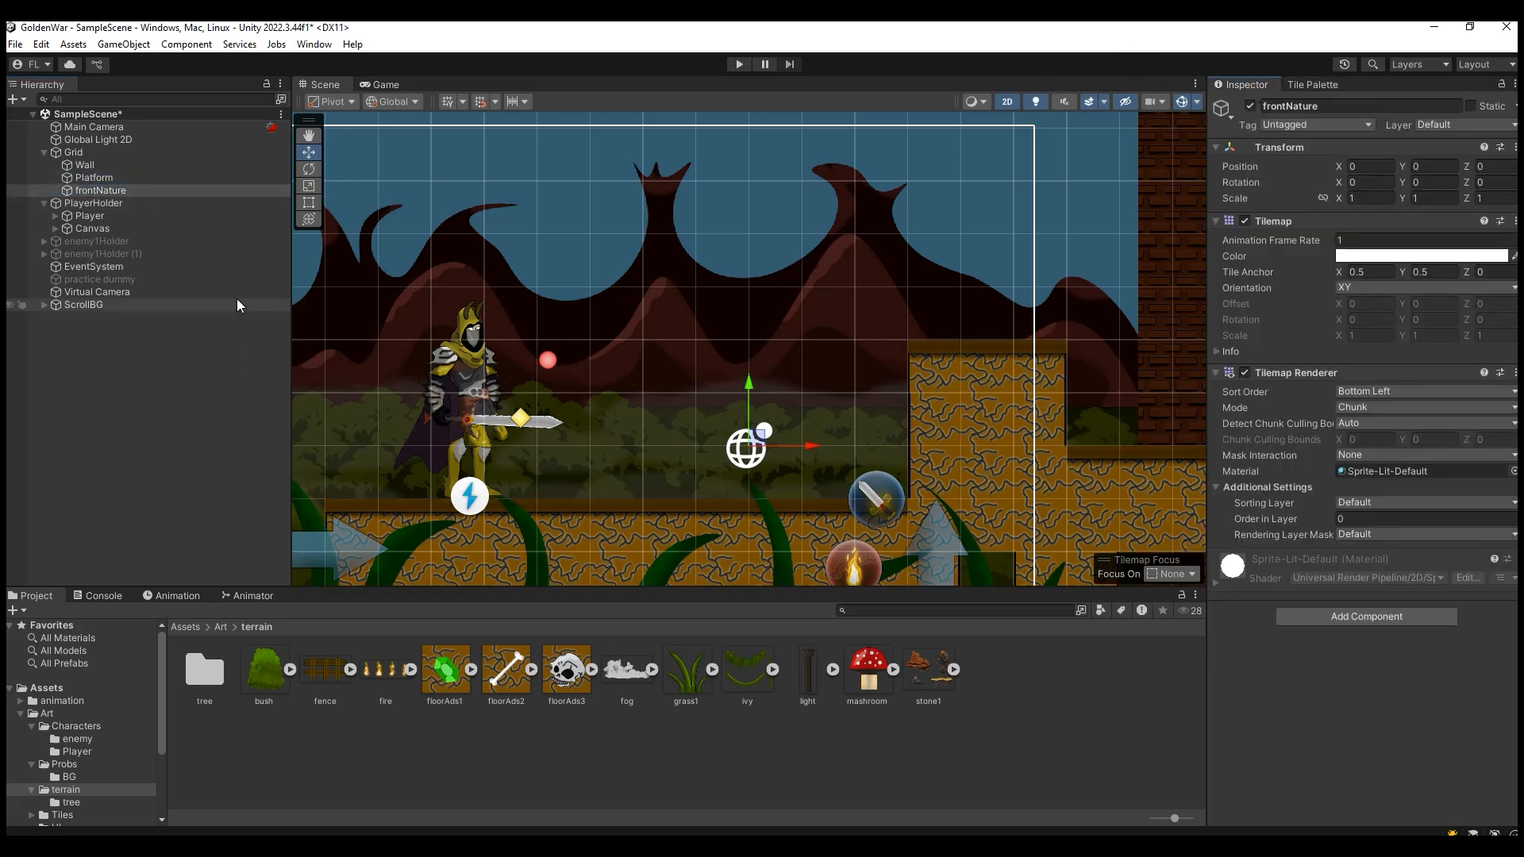
pyautogui.click(132, 181)
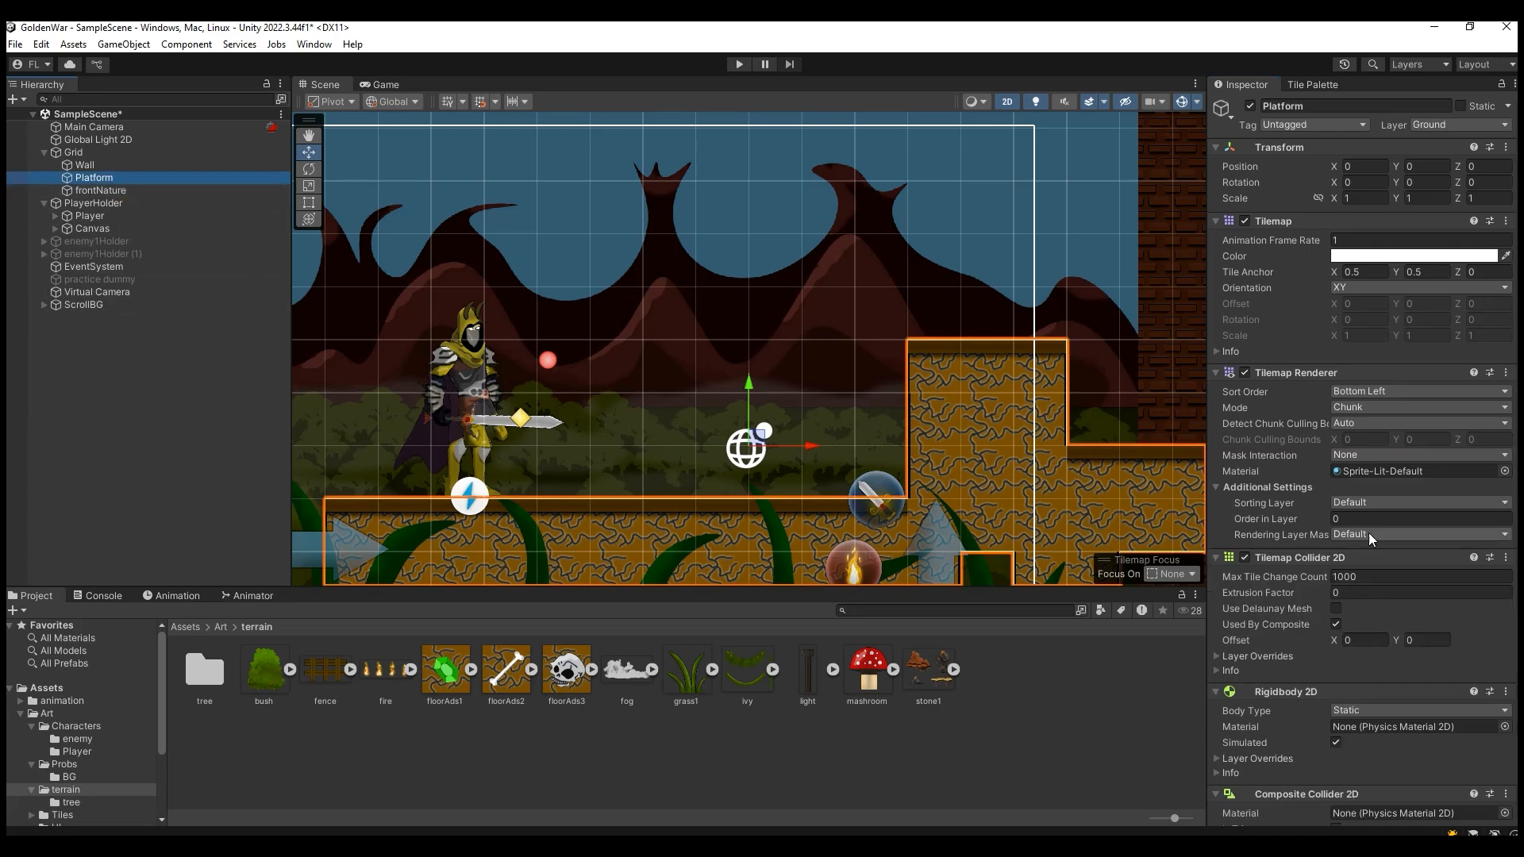
pyautogui.click(133, 190)
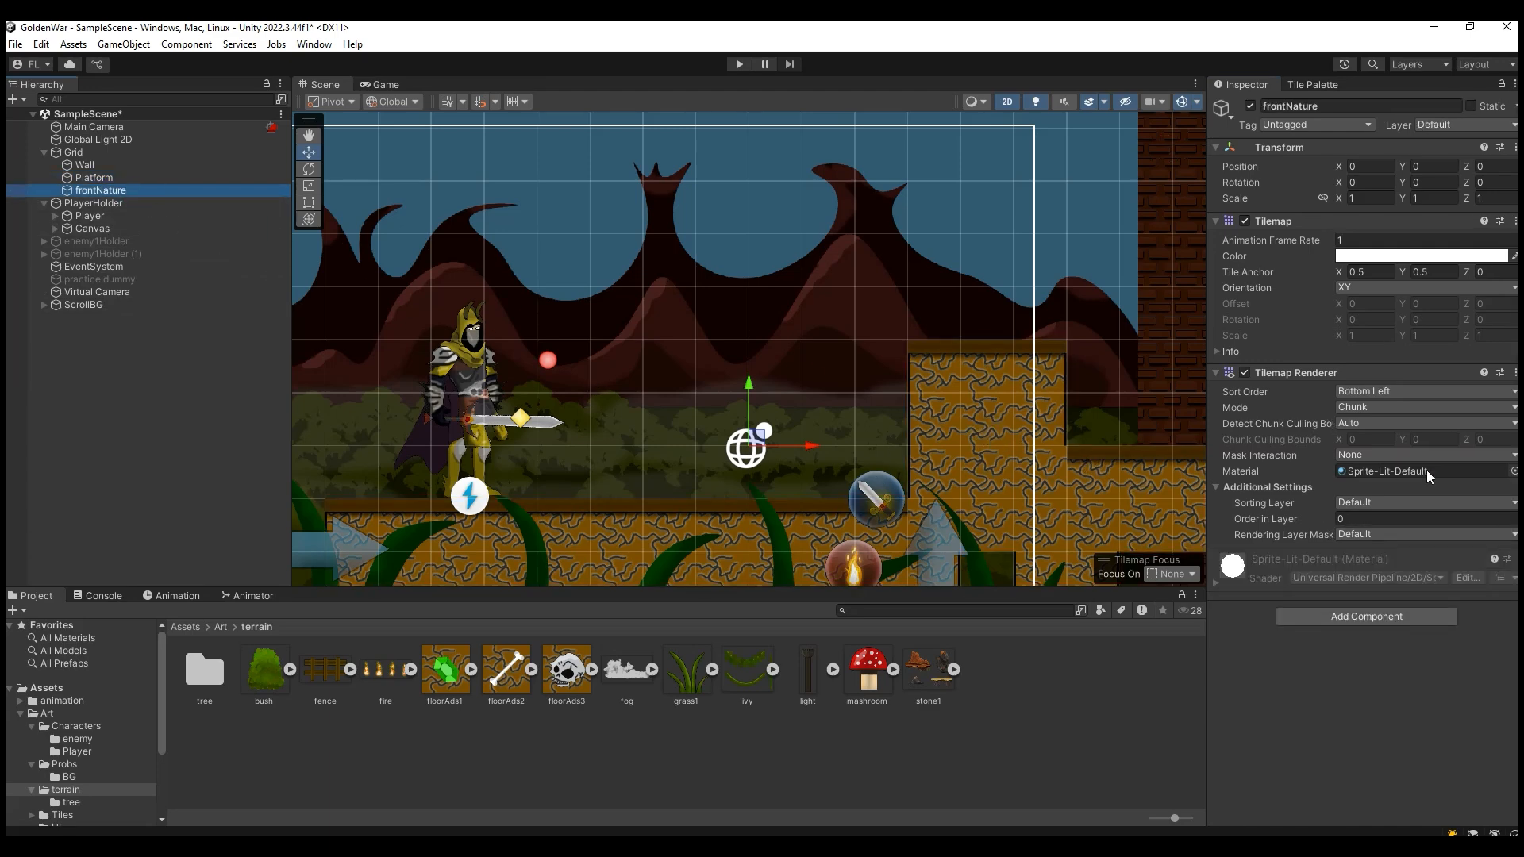
pyautogui.click(1401, 502)
pyautogui.click(1417, 573)
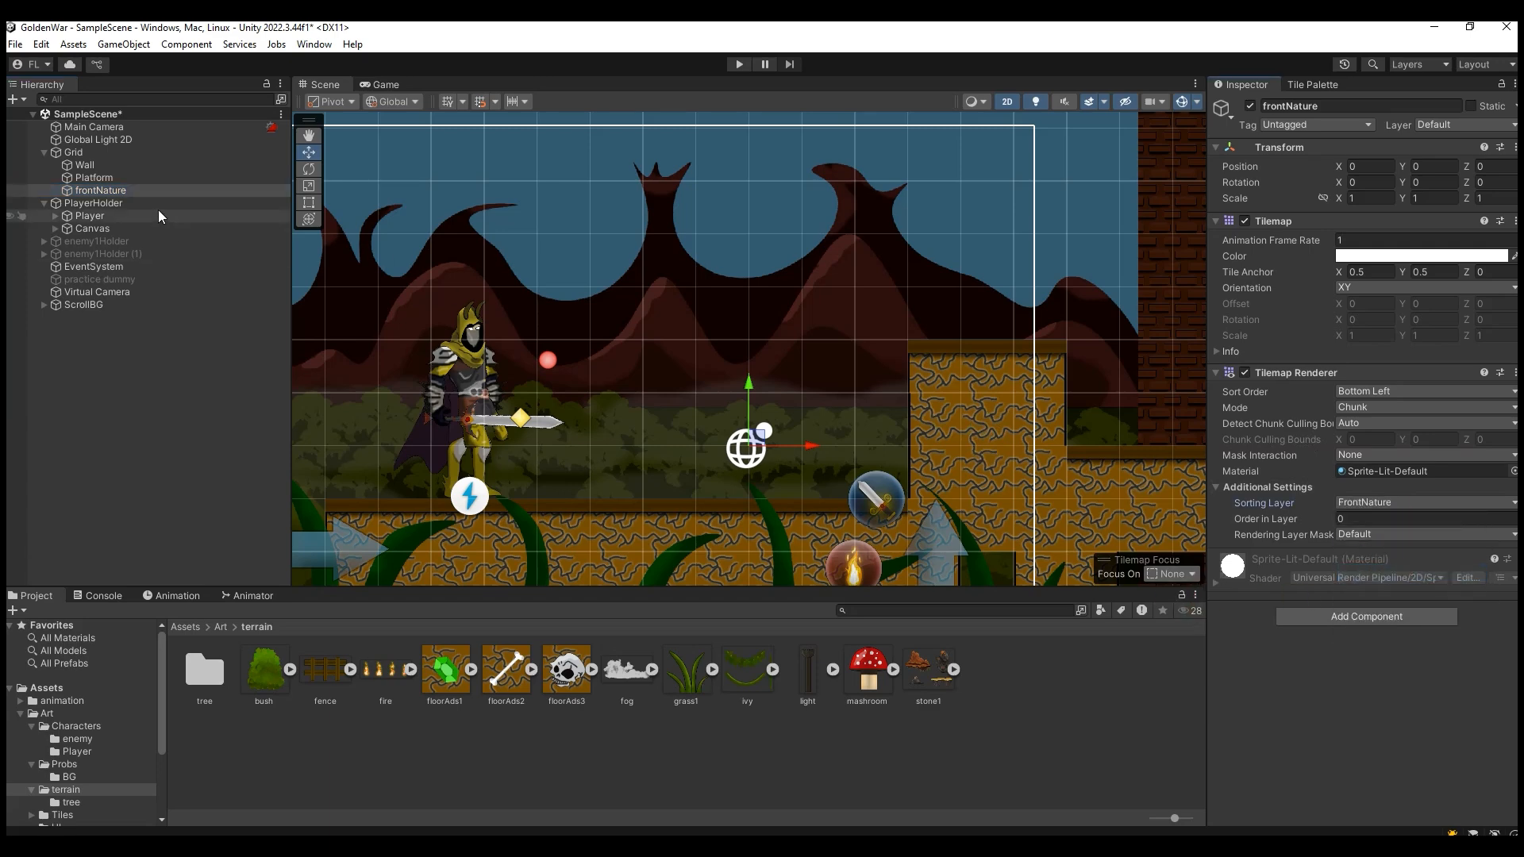
pyautogui.hotkey('ctrl', 's')
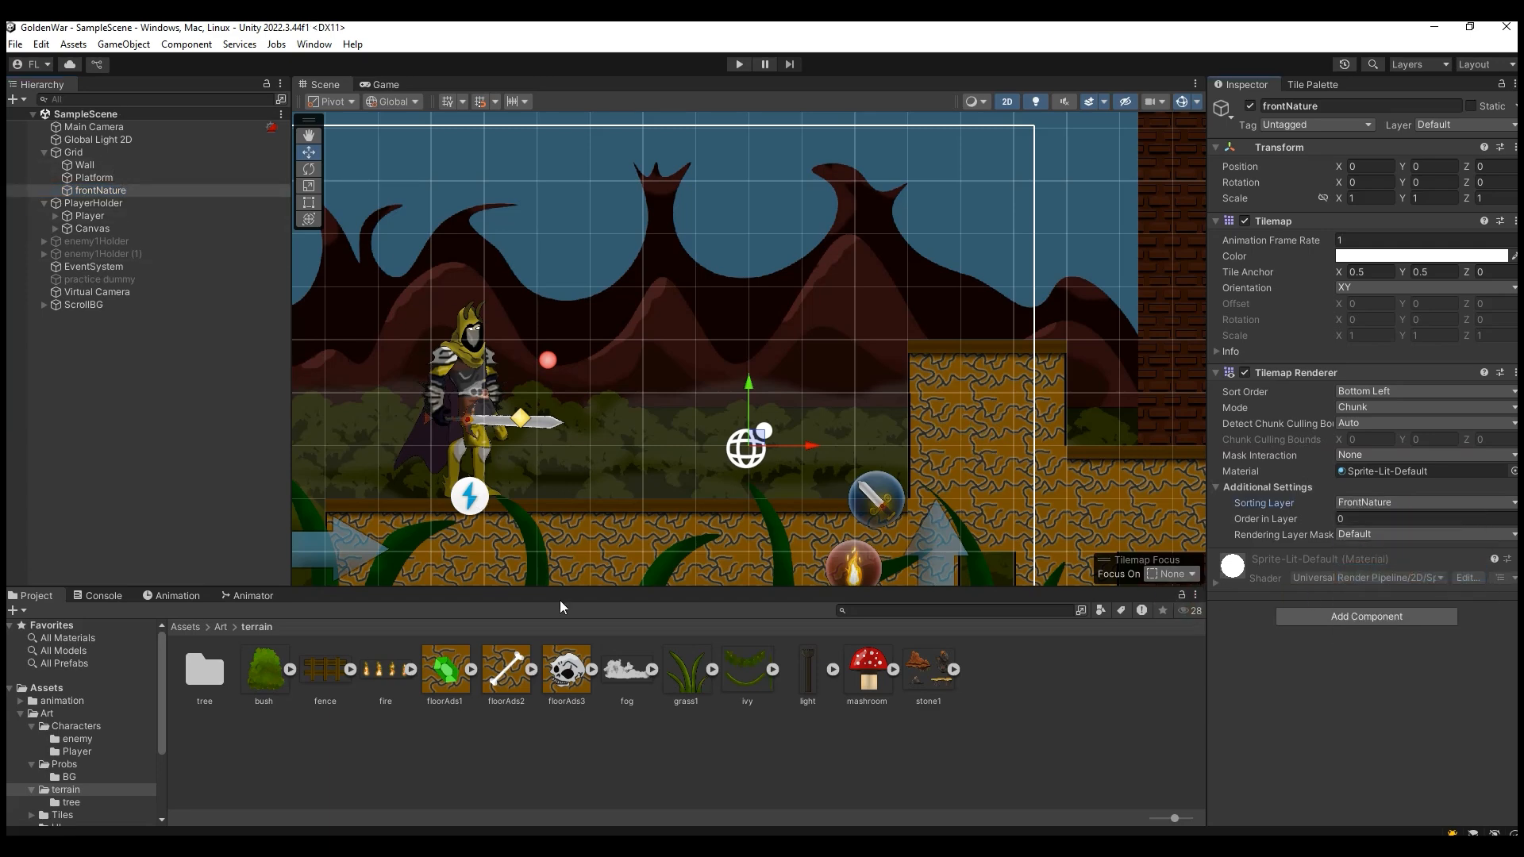
# Add the floorAds1 sprite to MyPalette, saving its tile as floorAds1.asset in a new Front folder under Art/Tiles.
pyautogui.click(1317, 85)
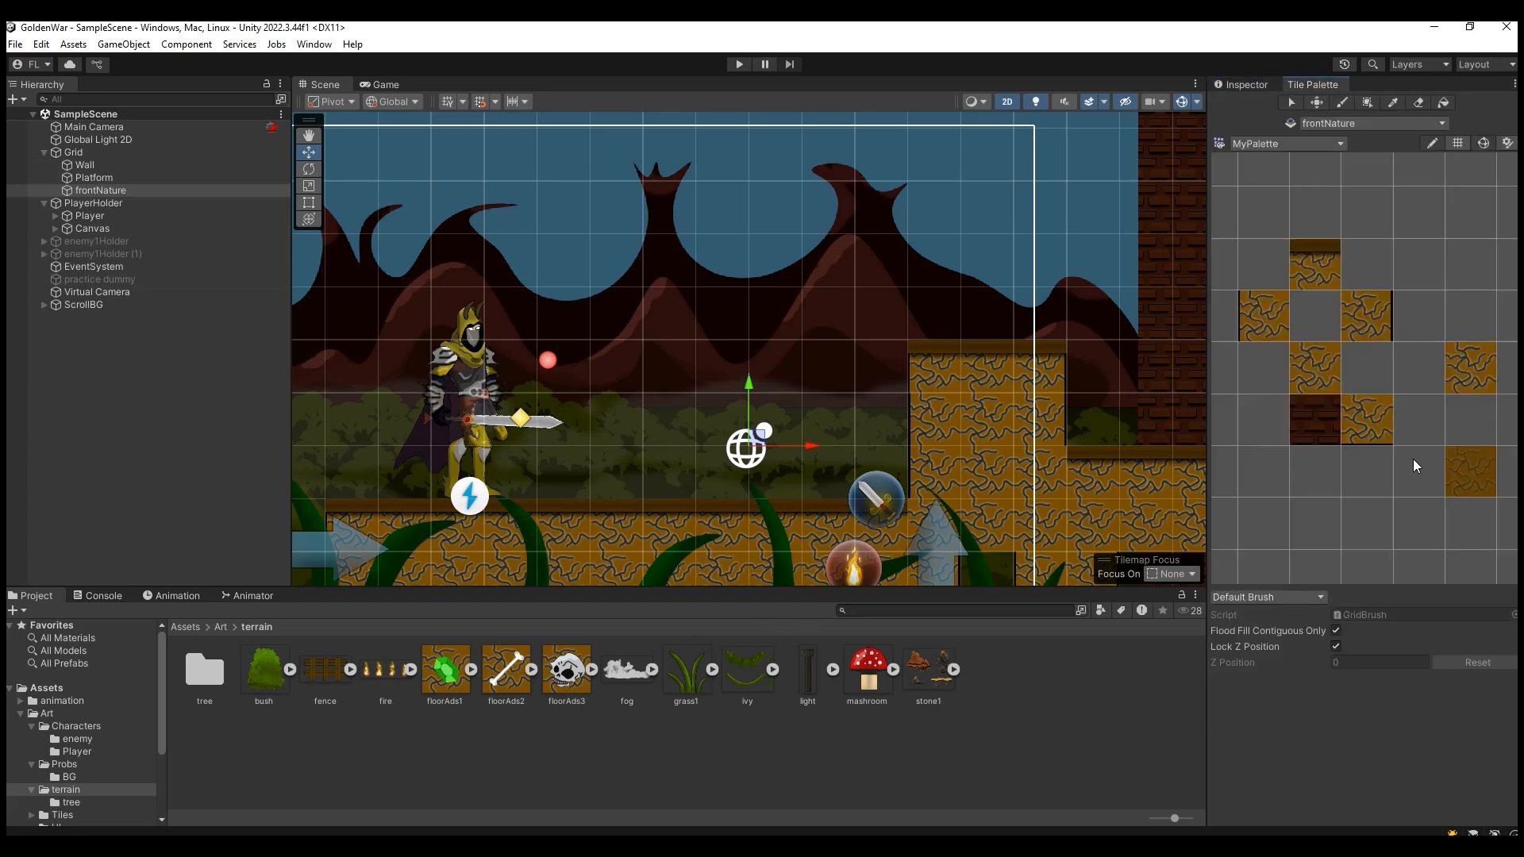
pyautogui.scroll(-2, 1413, 460)
pyautogui.moveTo(463, 701); pyautogui.dragTo(1283, 564)
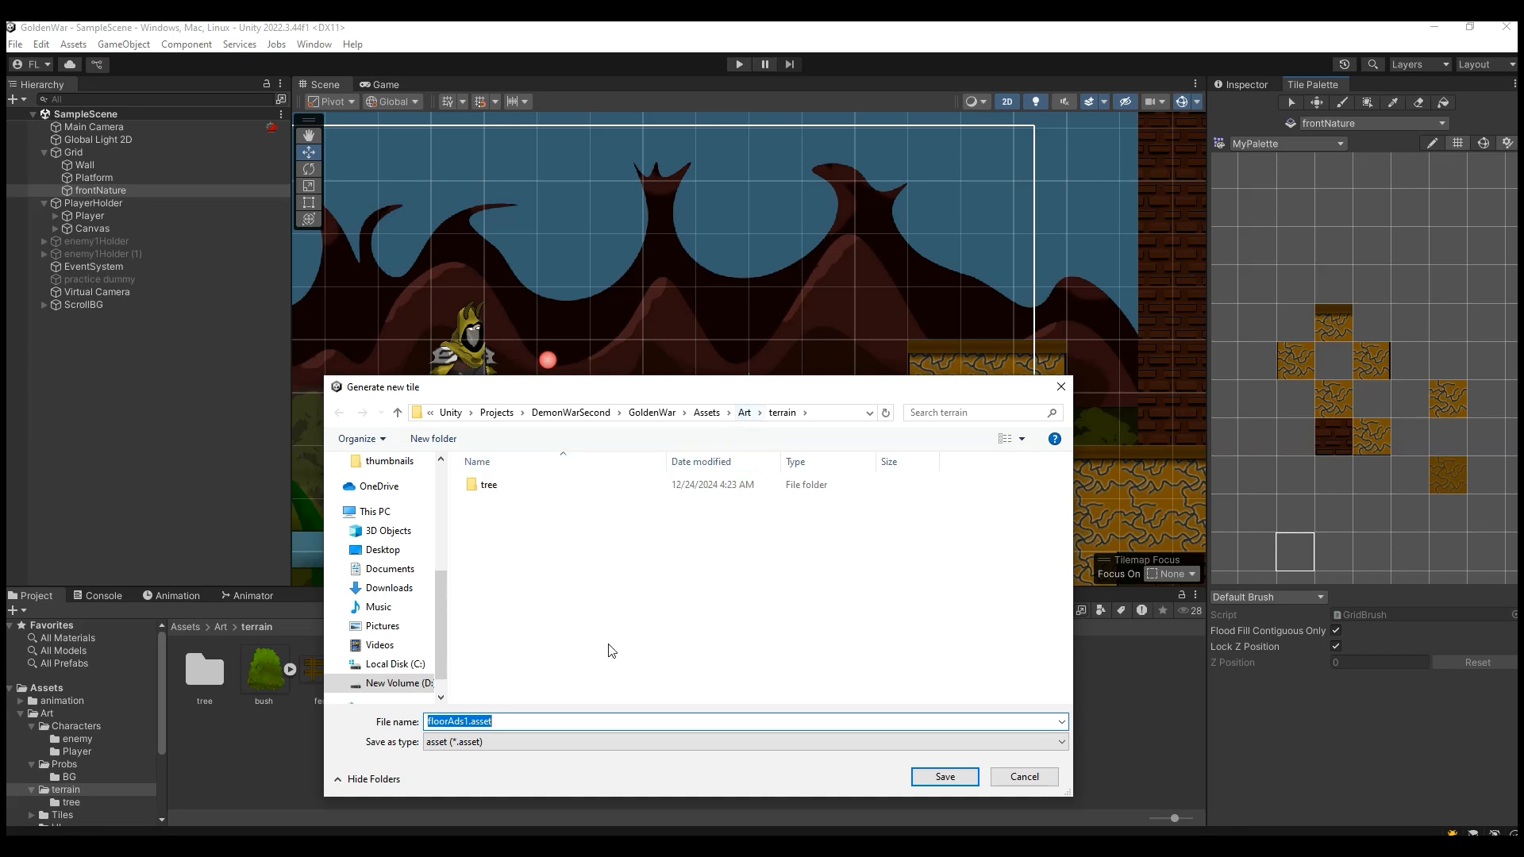
pyautogui.click(744, 413)
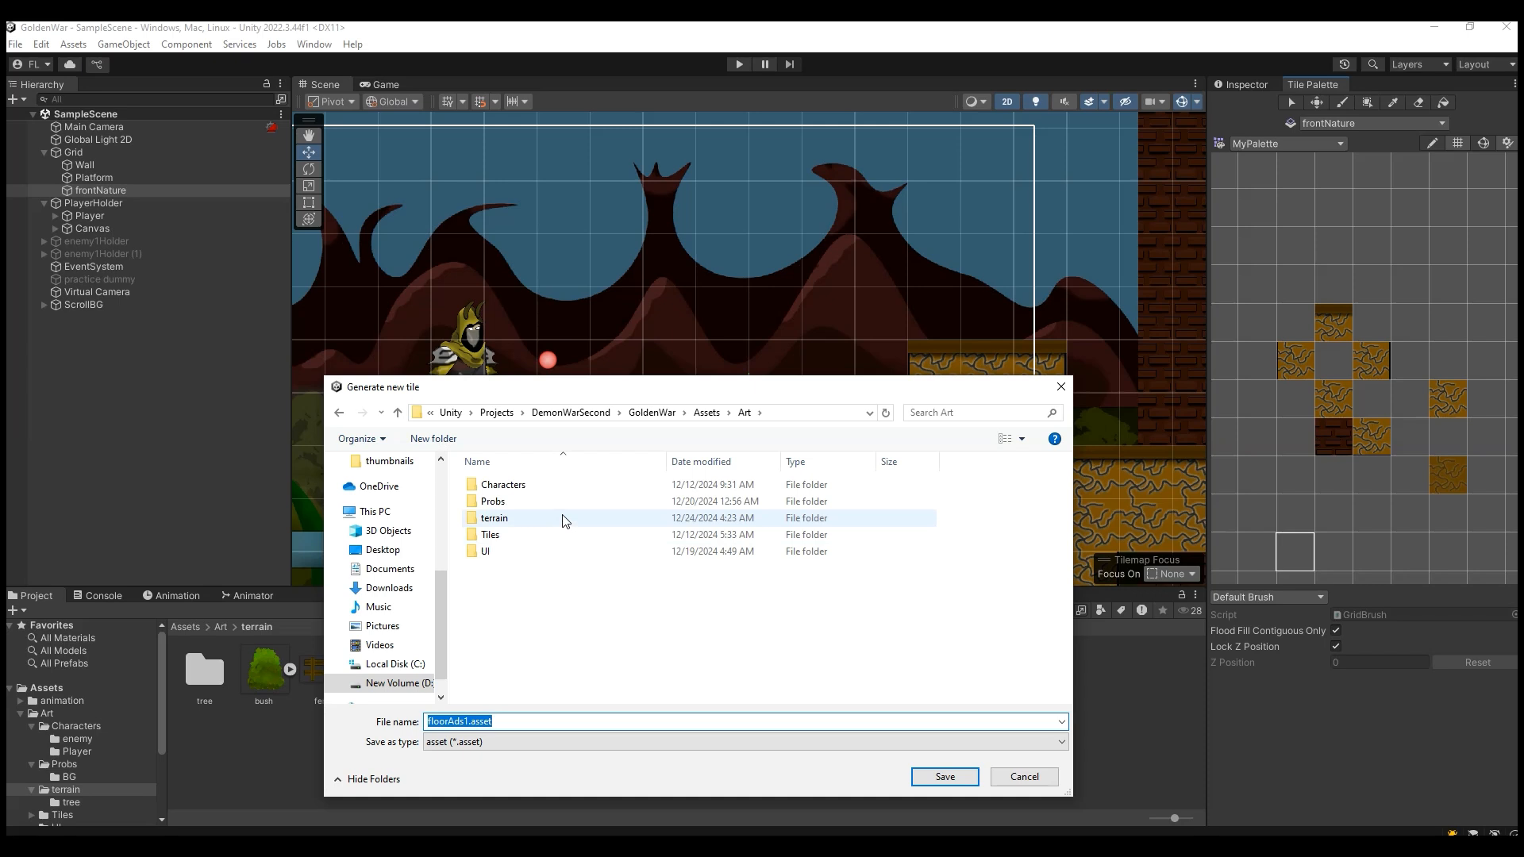
pyautogui.doubleClick(533, 536)
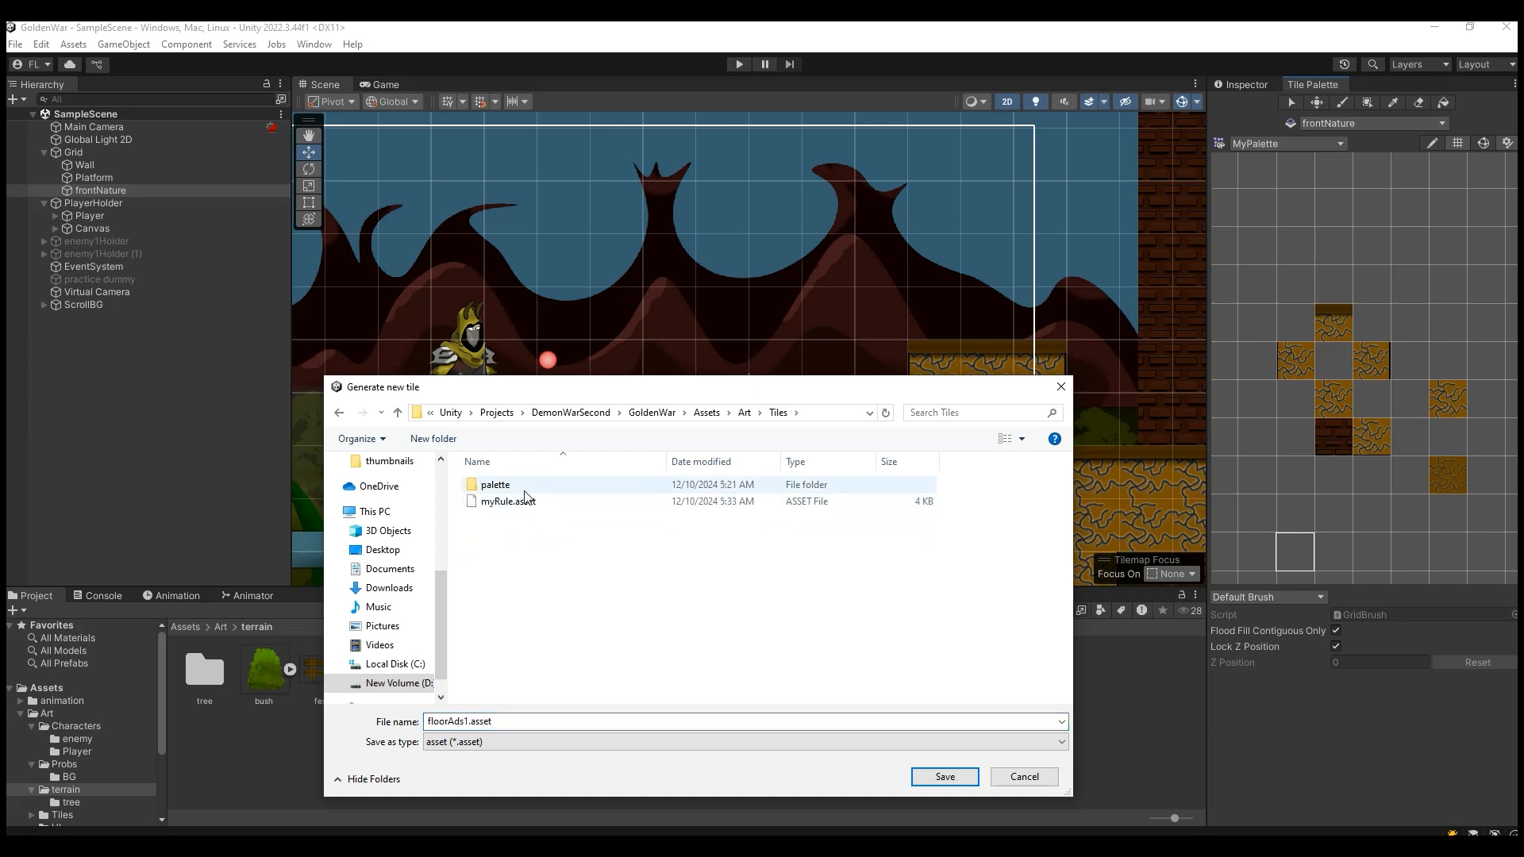
pyautogui.rightClick(518, 551)
pyautogui.moveTo(708, 760)
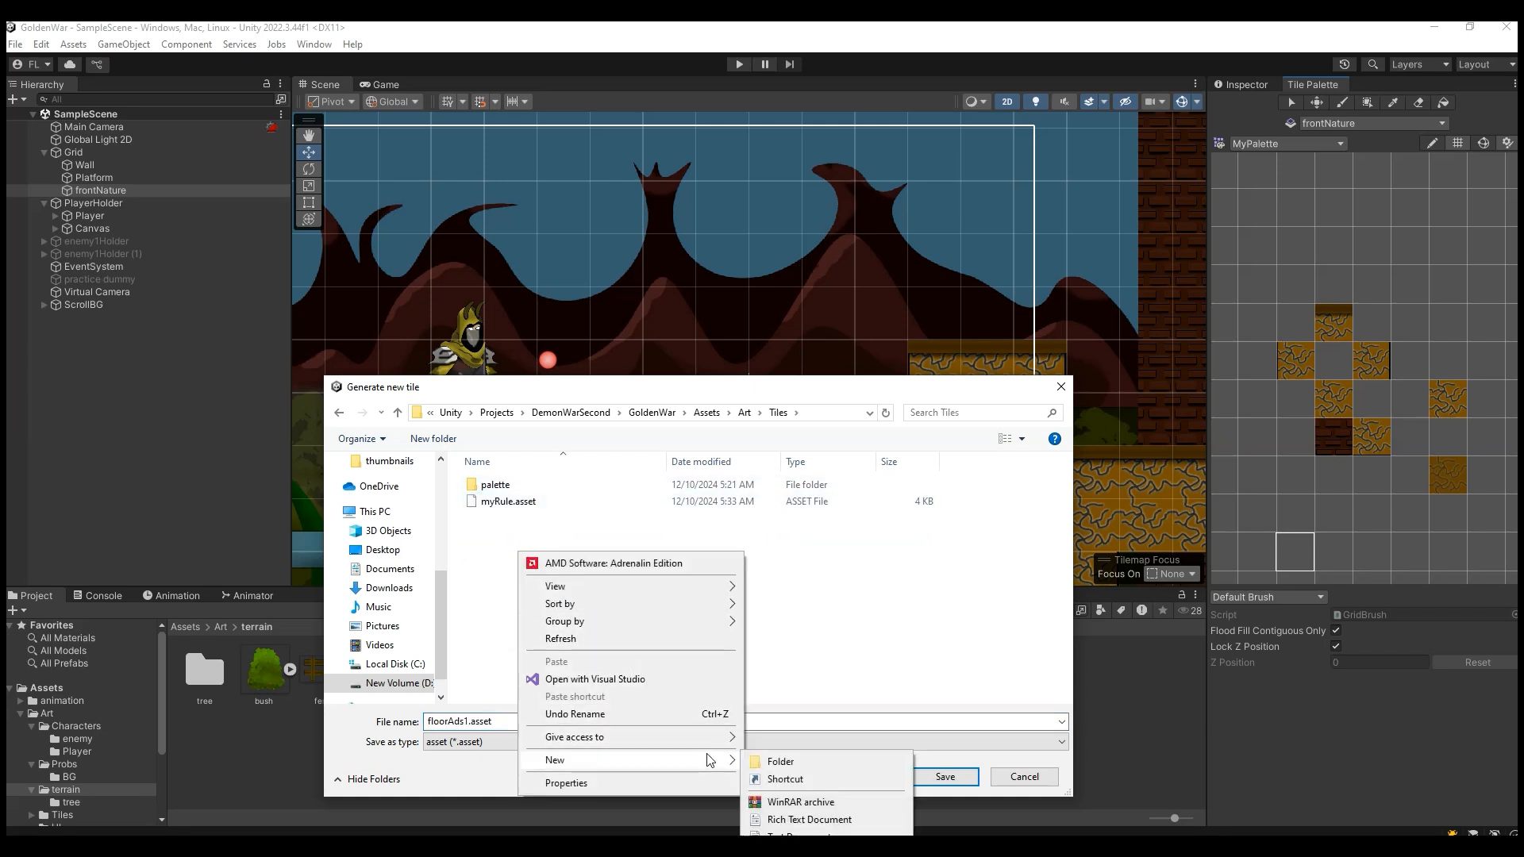
pyautogui.click(778, 761)
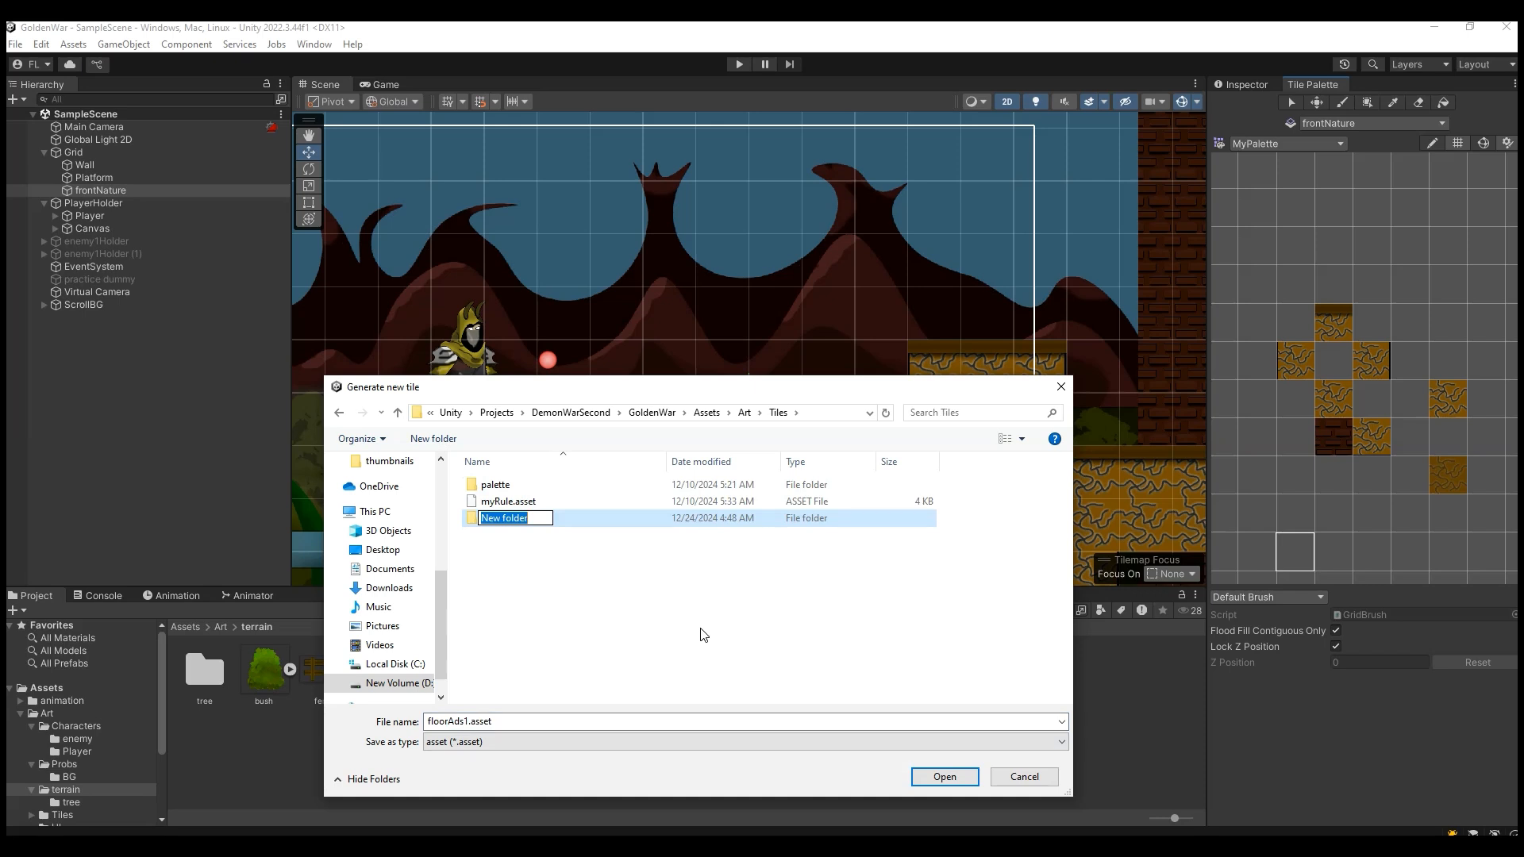
pyautogui.write('Front')
pyautogui.press('Return')
pyautogui.doubleClick(494, 485)
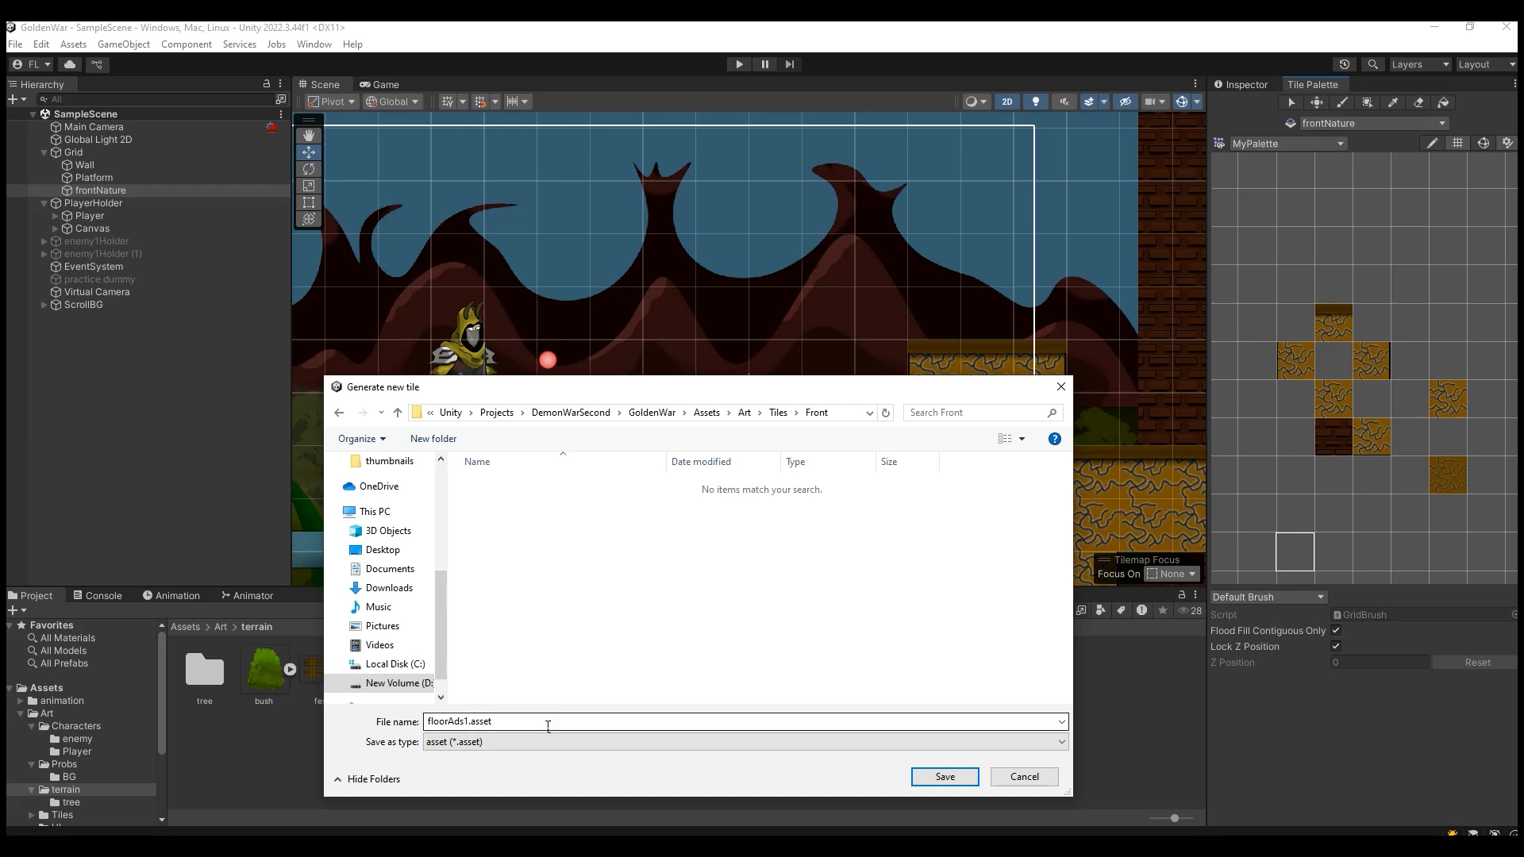
pyautogui.click(931, 780)
# Paint the green gem tile on frontNature in the raised block and the lower ground, and check it in the Game view.
pyautogui.click(1298, 555)
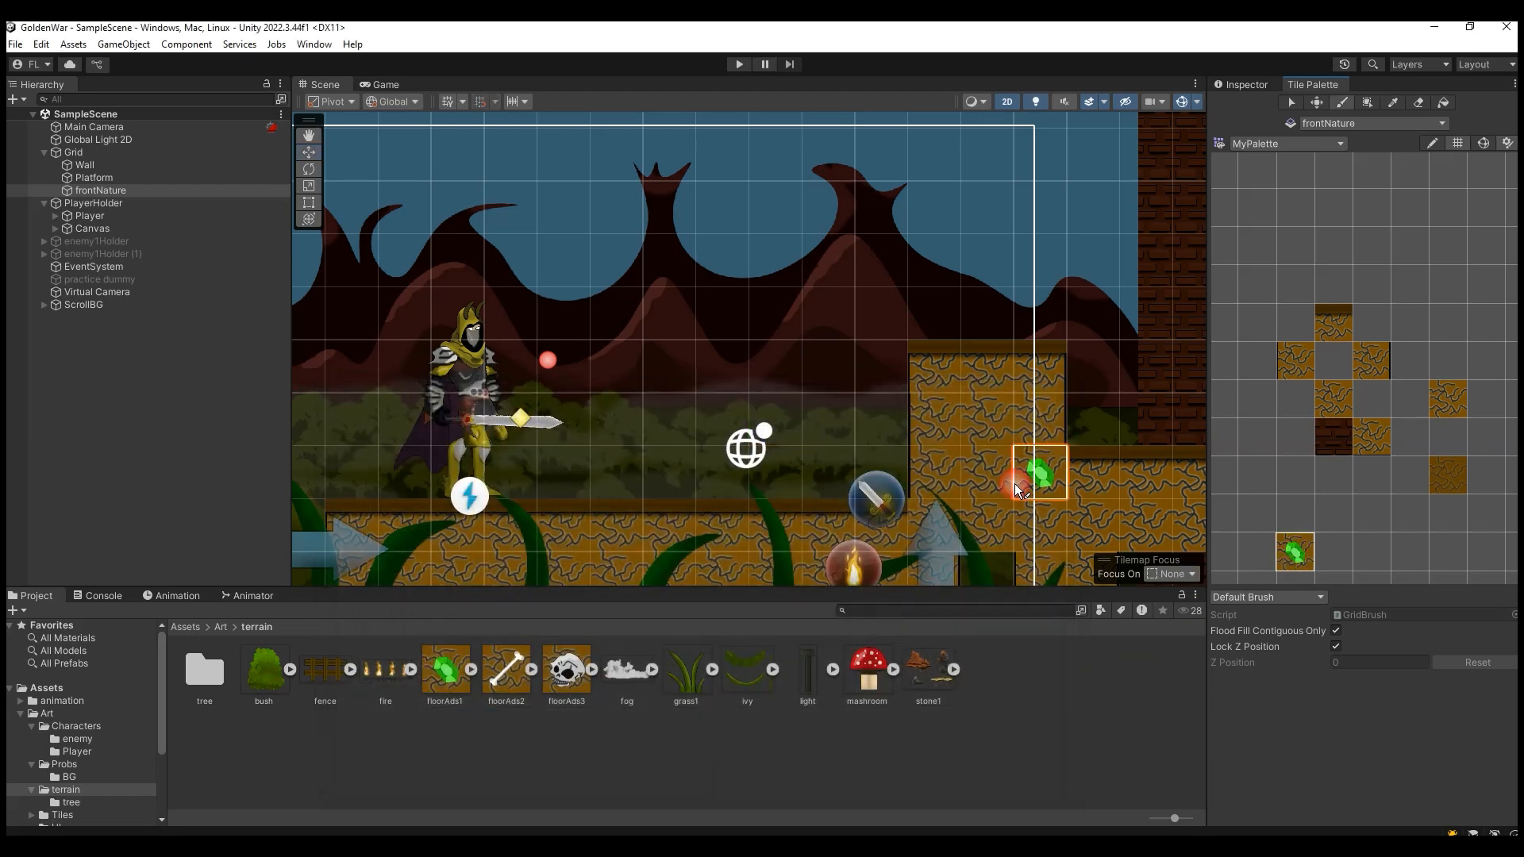
pyautogui.click(1326, 124)
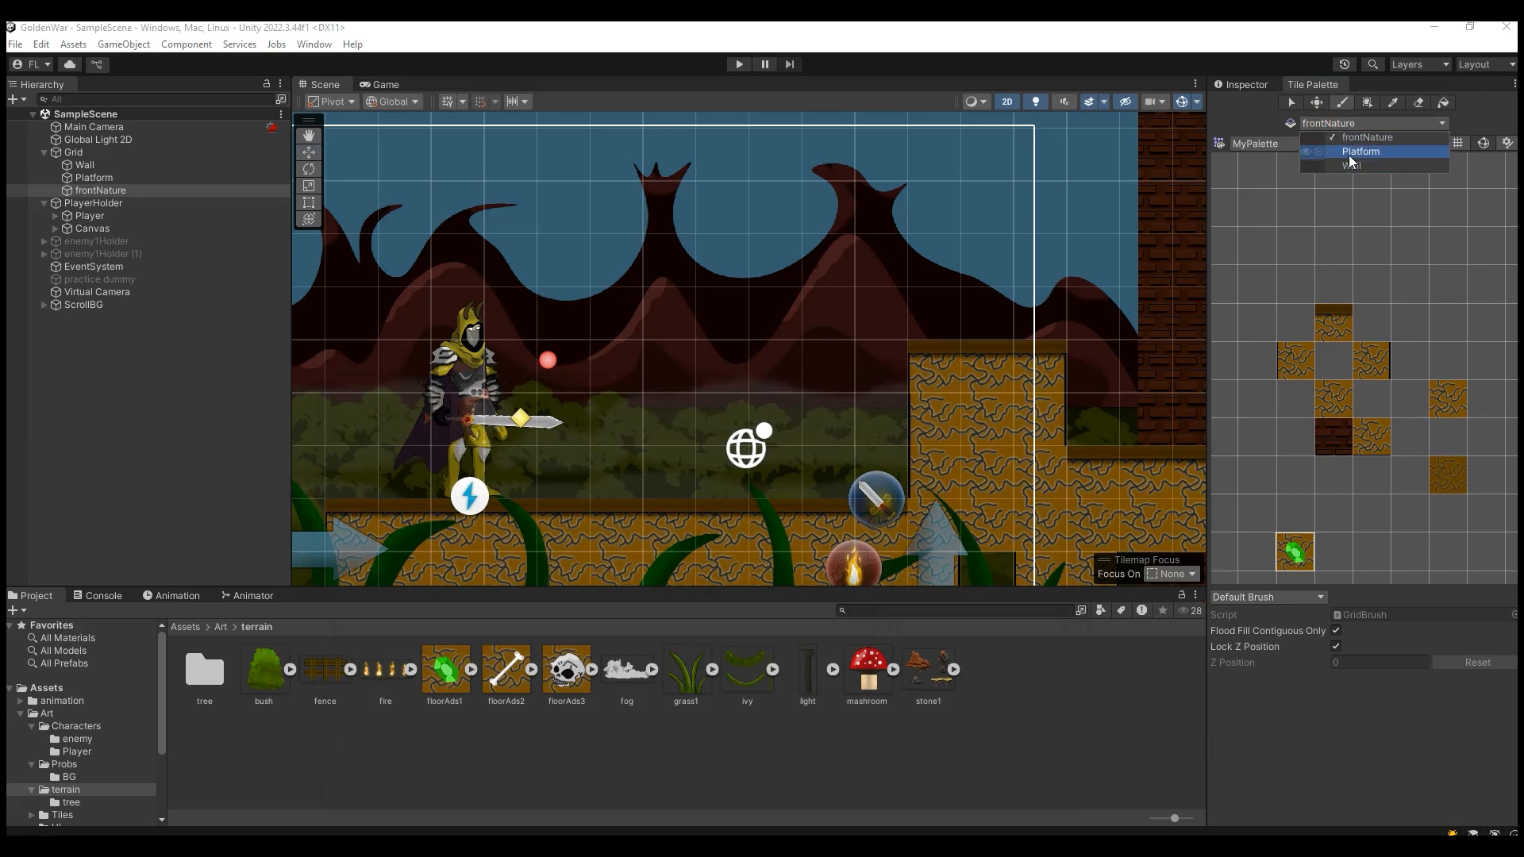
pyautogui.click(1349, 155)
pyautogui.click(1006, 475)
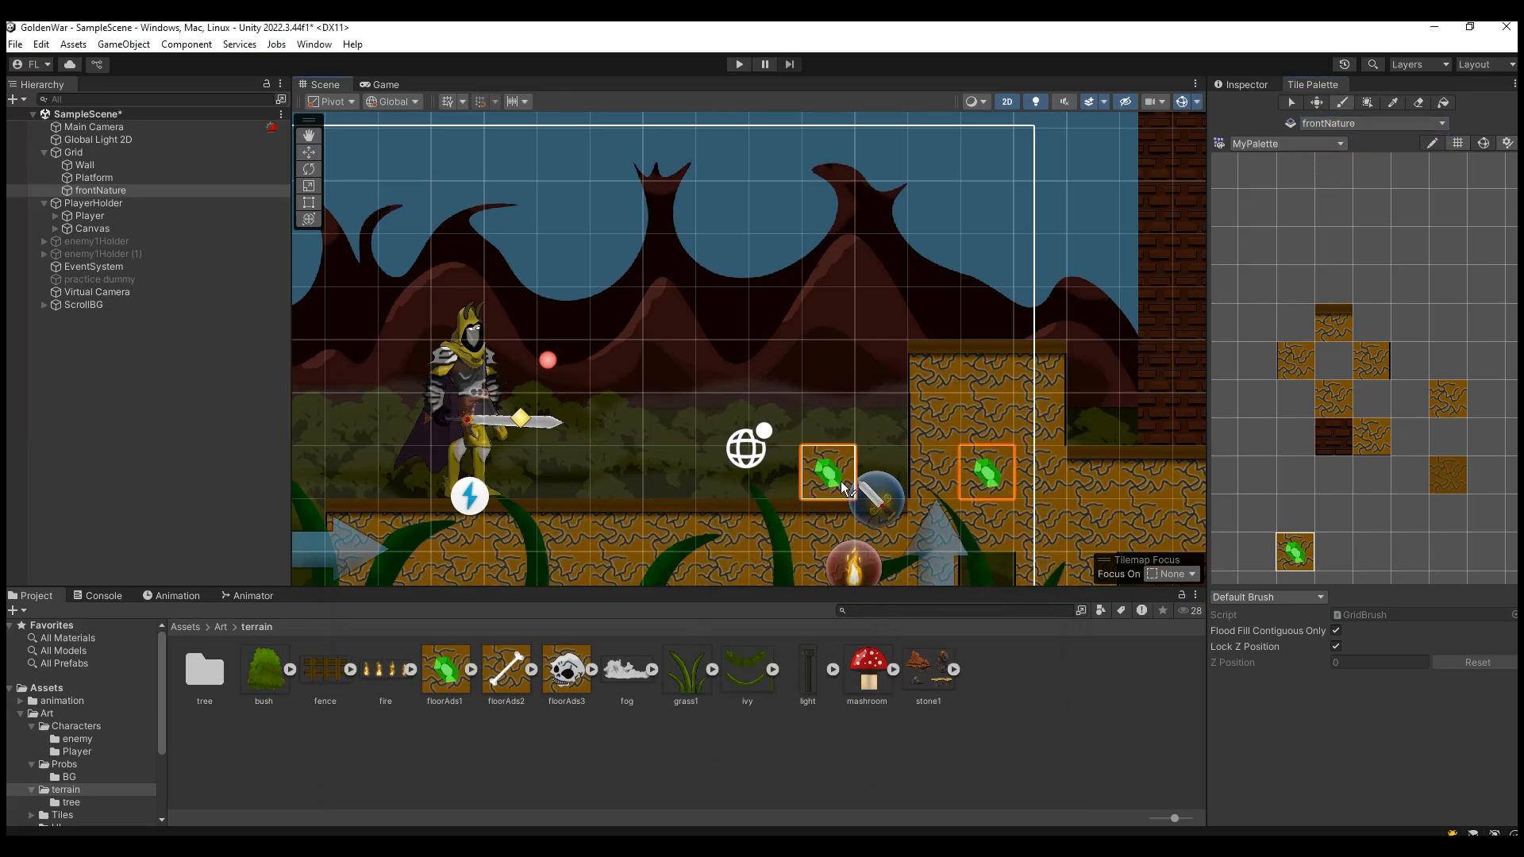
pyautogui.scroll(-1, 825, 475)
pyautogui.click(635, 565)
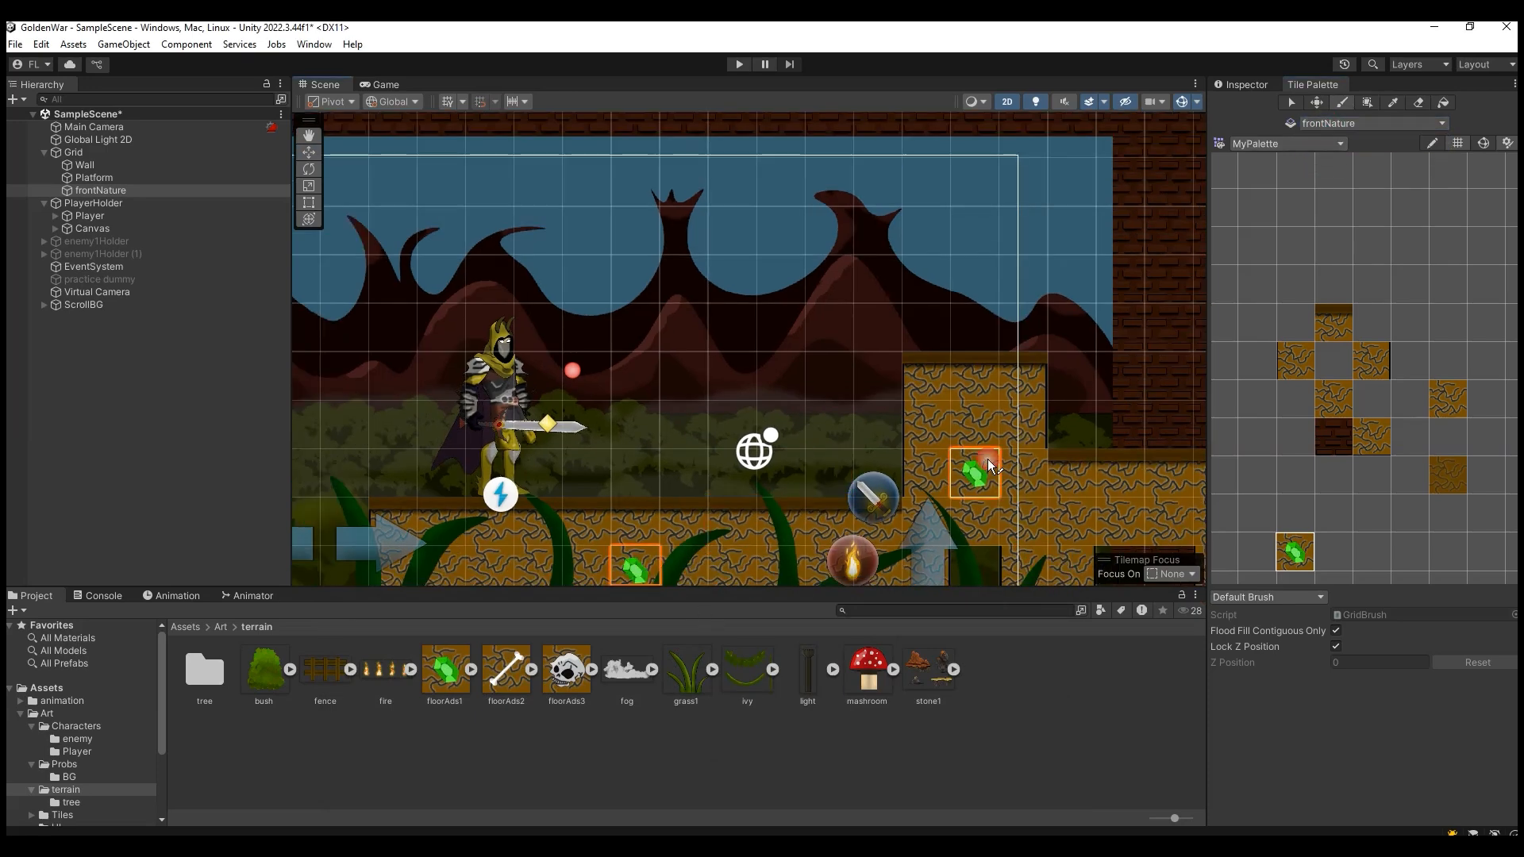
pyautogui.click(383, 85)
pyautogui.click(331, 85)
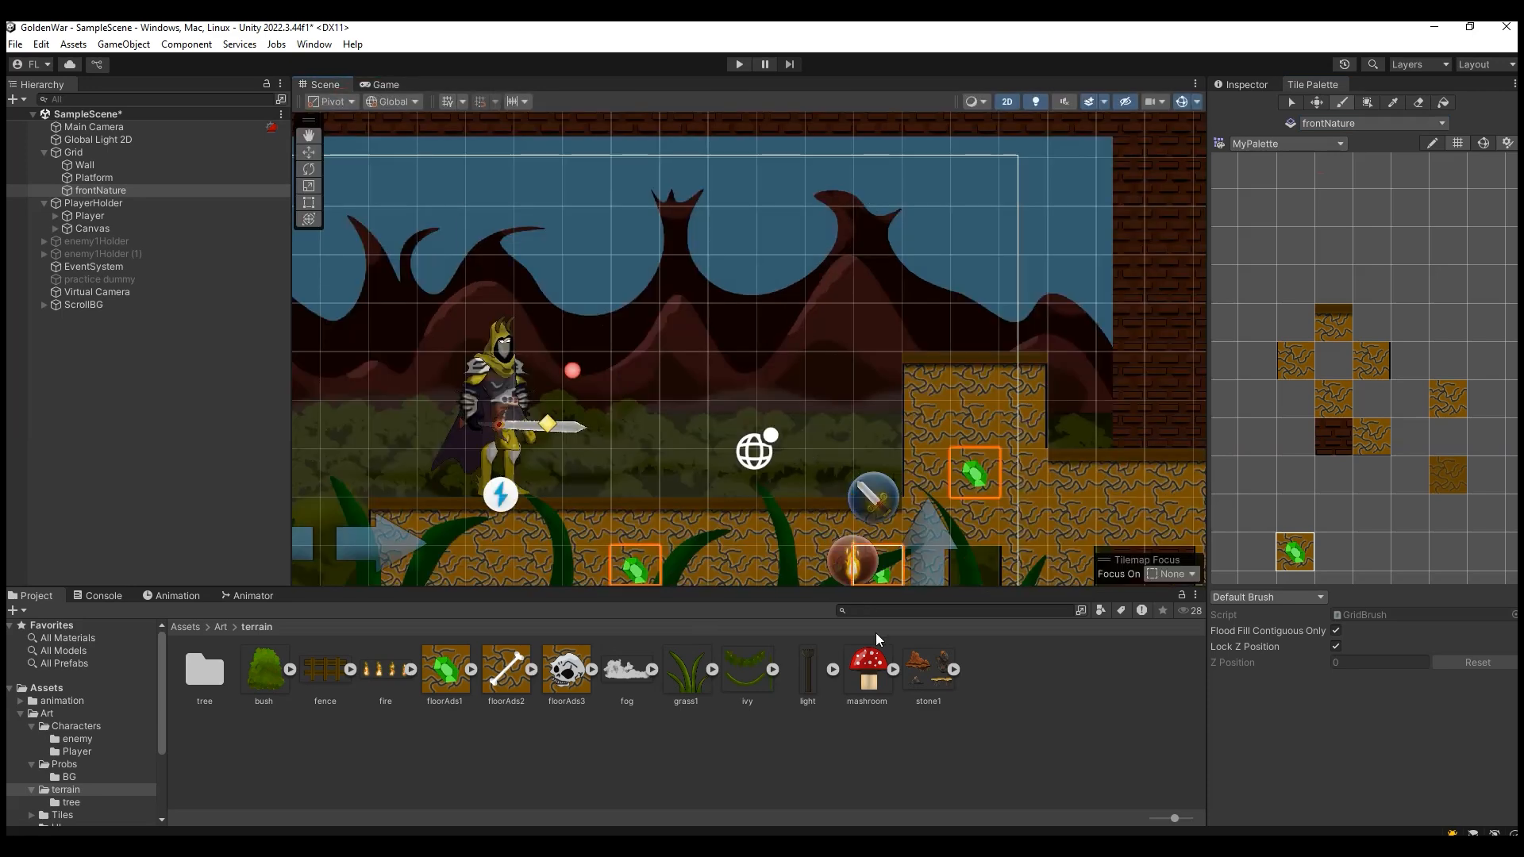
# Add the floorAds2 bone sprite to MyPalette as a tile and paint it in the ground beyond the raised block.
pyautogui.moveTo(509, 687); pyautogui.dragTo(1333, 554)
pyautogui.click(935, 770)
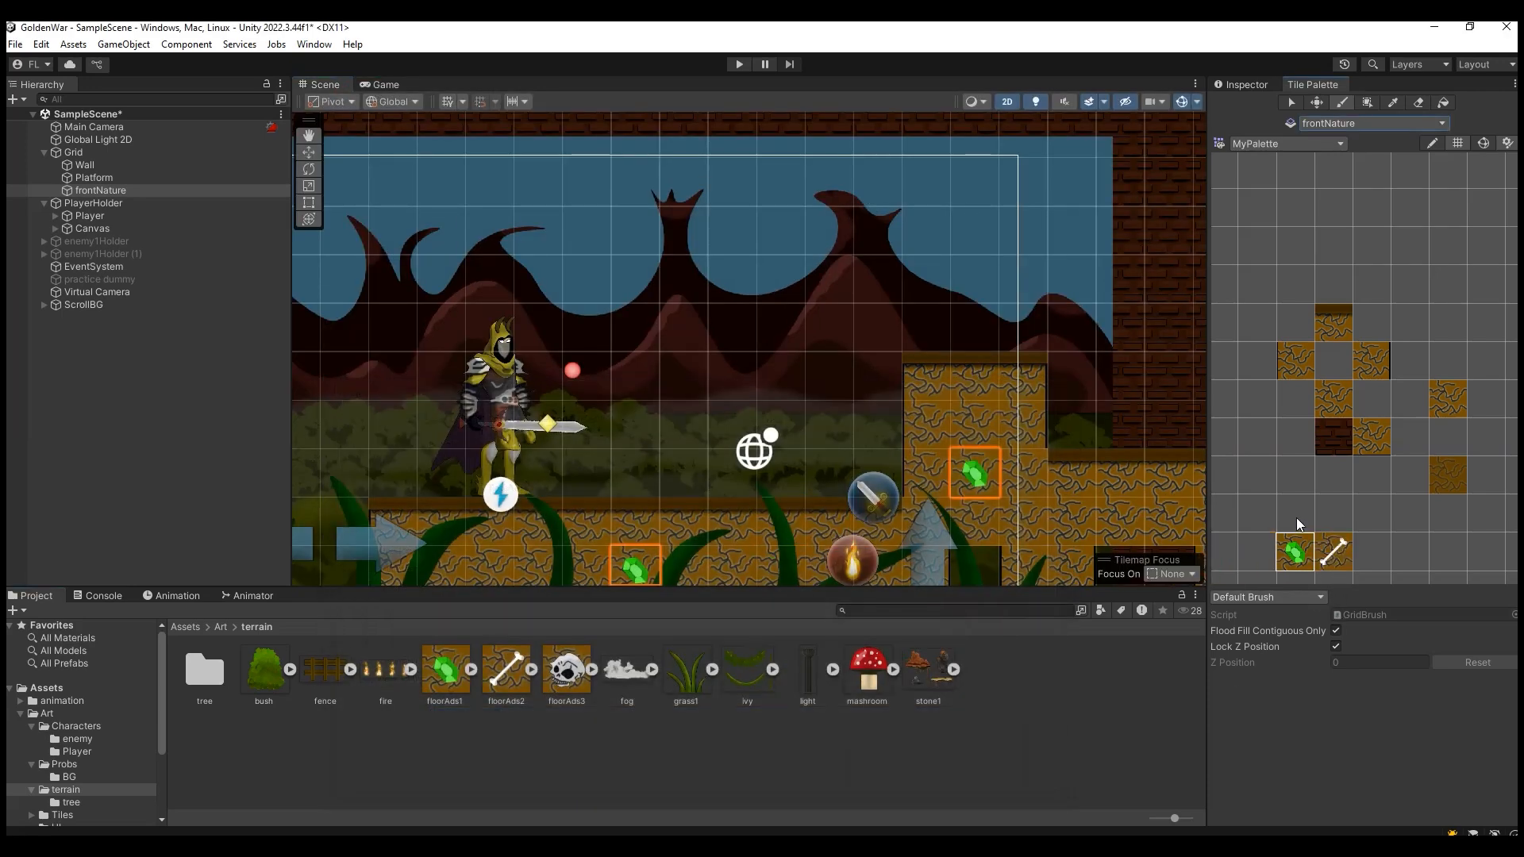
pyautogui.click(1335, 556)
pyautogui.click(1072, 521)
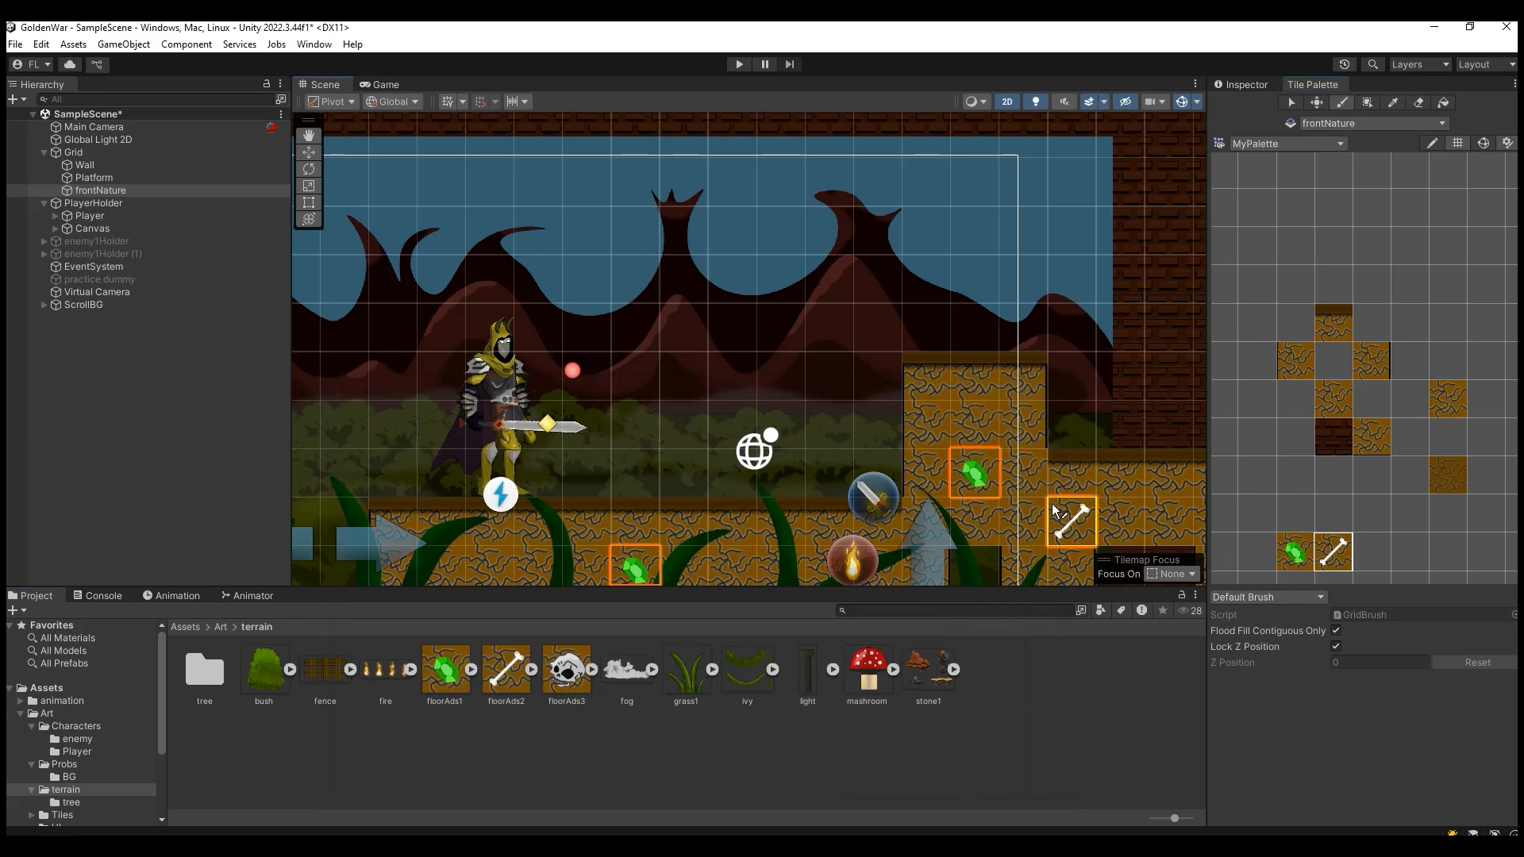
# Add the floorAds3 skull sprite to MyPalette as a tile.
pyautogui.click(568, 687)
pyautogui.click(1446, 551)
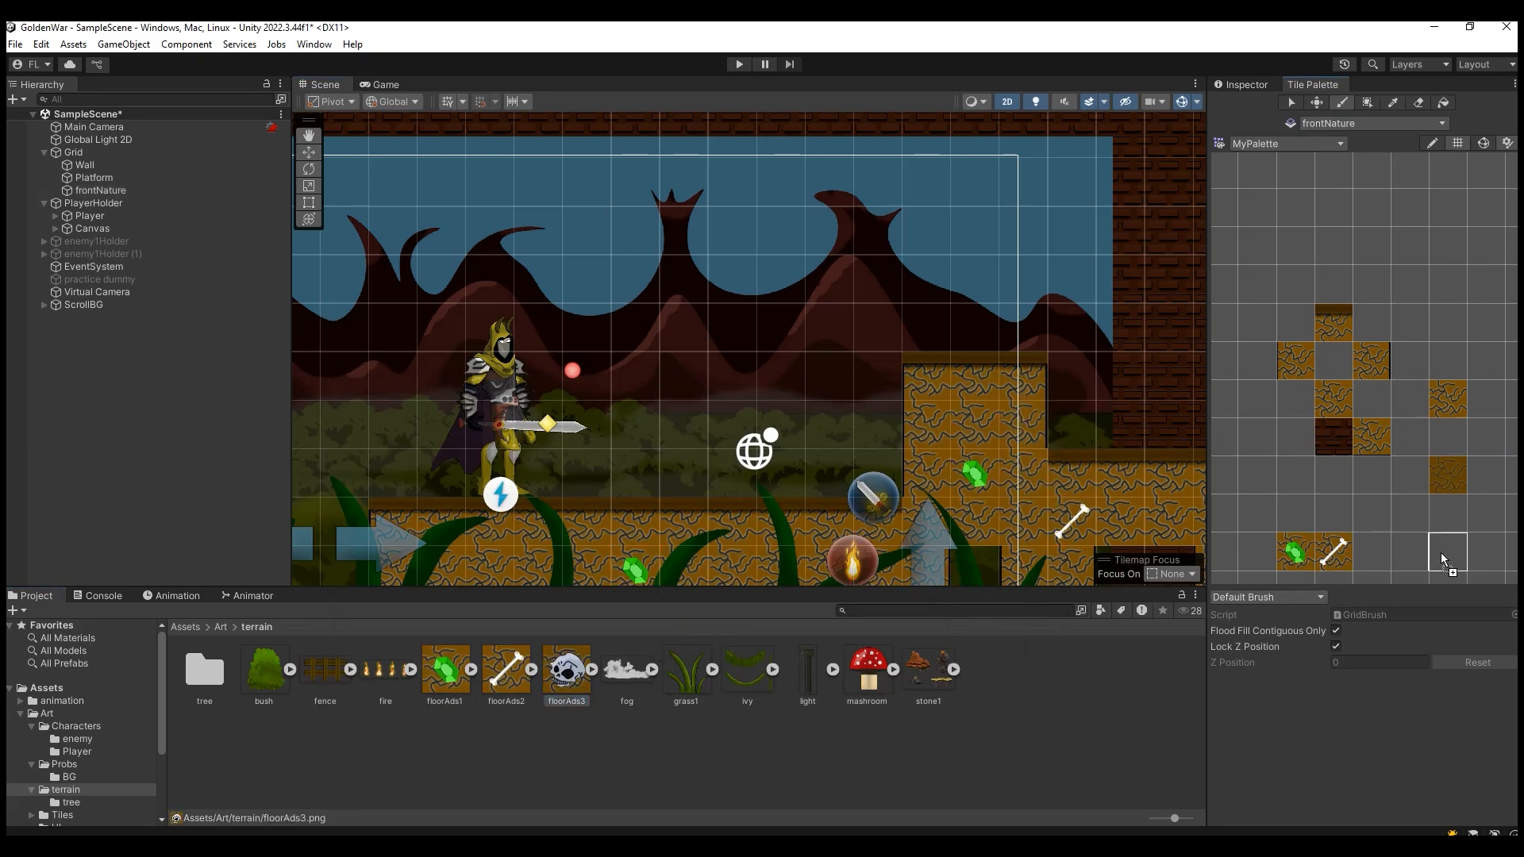
pyautogui.click(939, 776)
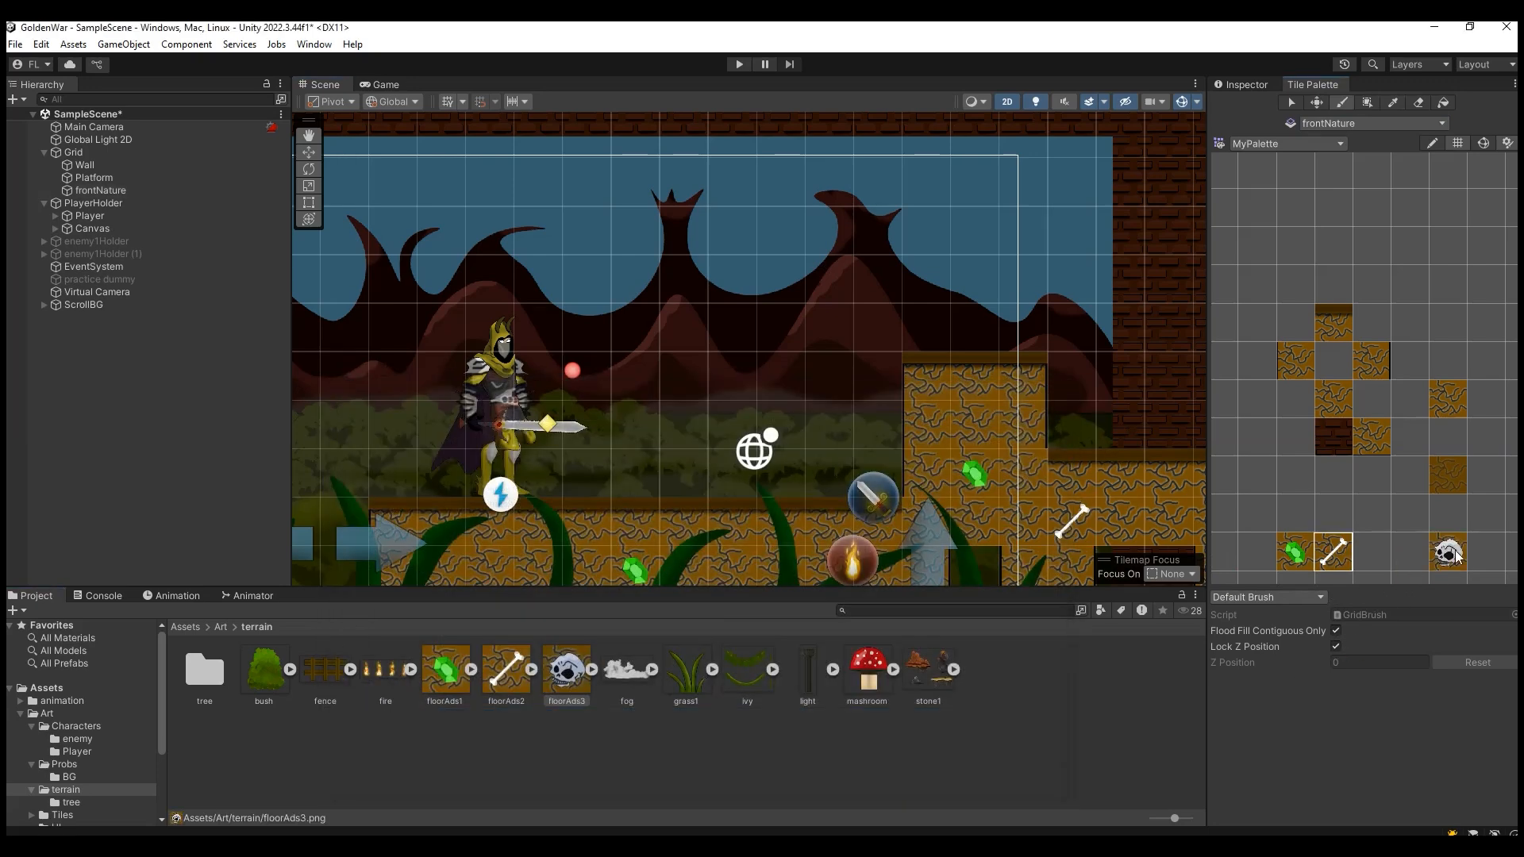
# Paint skull tiles in the lower ground and above the gem in the raised block, checking them in the Game view.
pyautogui.click(1448, 552)
pyautogui.scroll(-2, 817, 476)
pyautogui.click(559, 555)
pyautogui.click(384, 83)
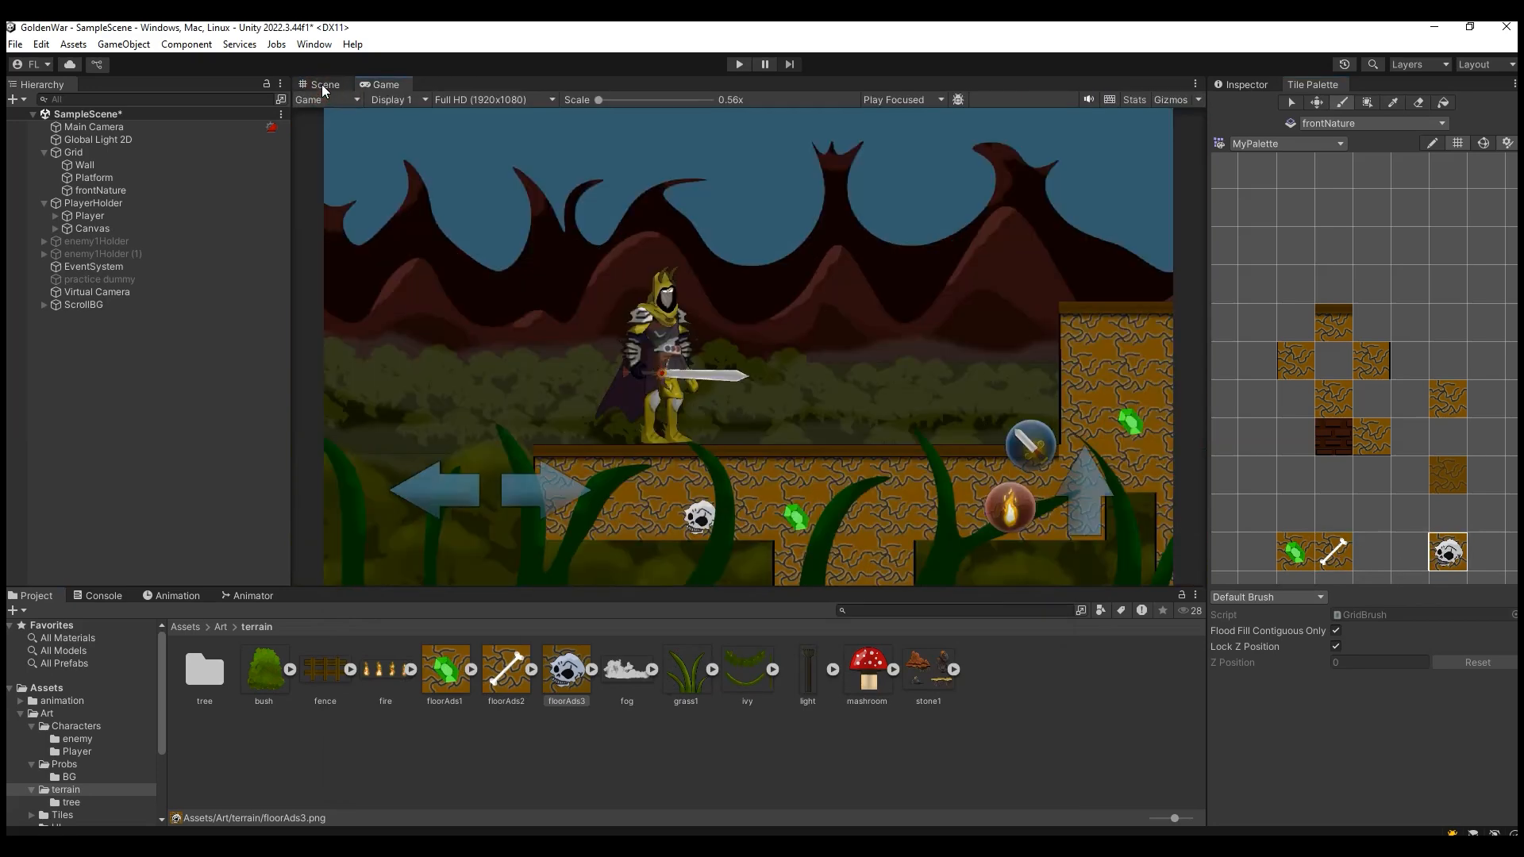
pyautogui.click(325, 84)
pyautogui.click(974, 438)
pyautogui.click(386, 84)
pyautogui.click(320, 84)
# Paint a bone tile in the lower ground past the green gem and check it in the Game view.
pyautogui.click(1334, 553)
pyautogui.click(748, 540)
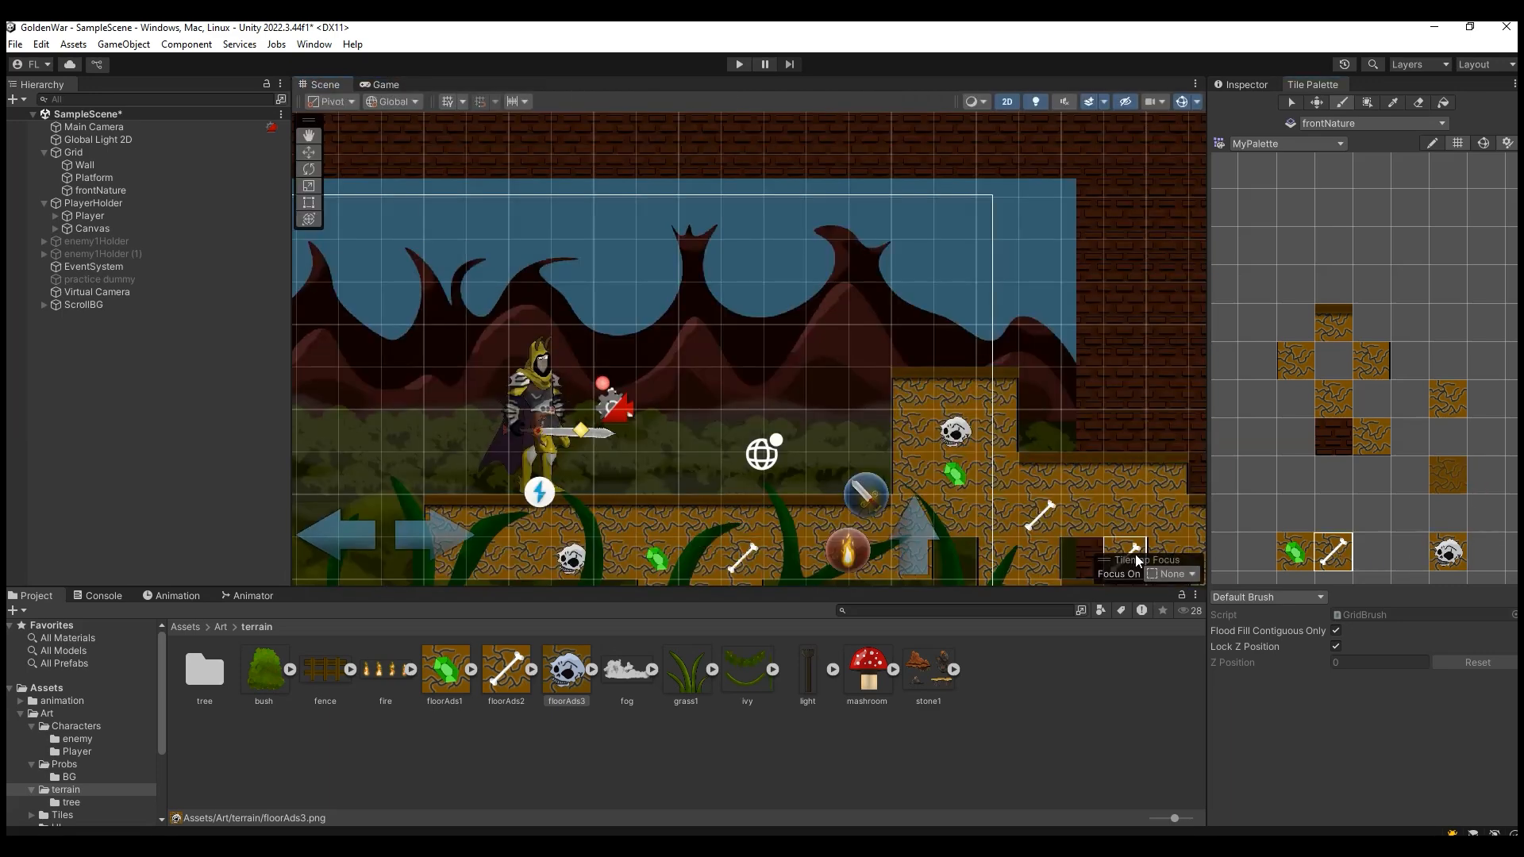
pyautogui.click(380, 84)
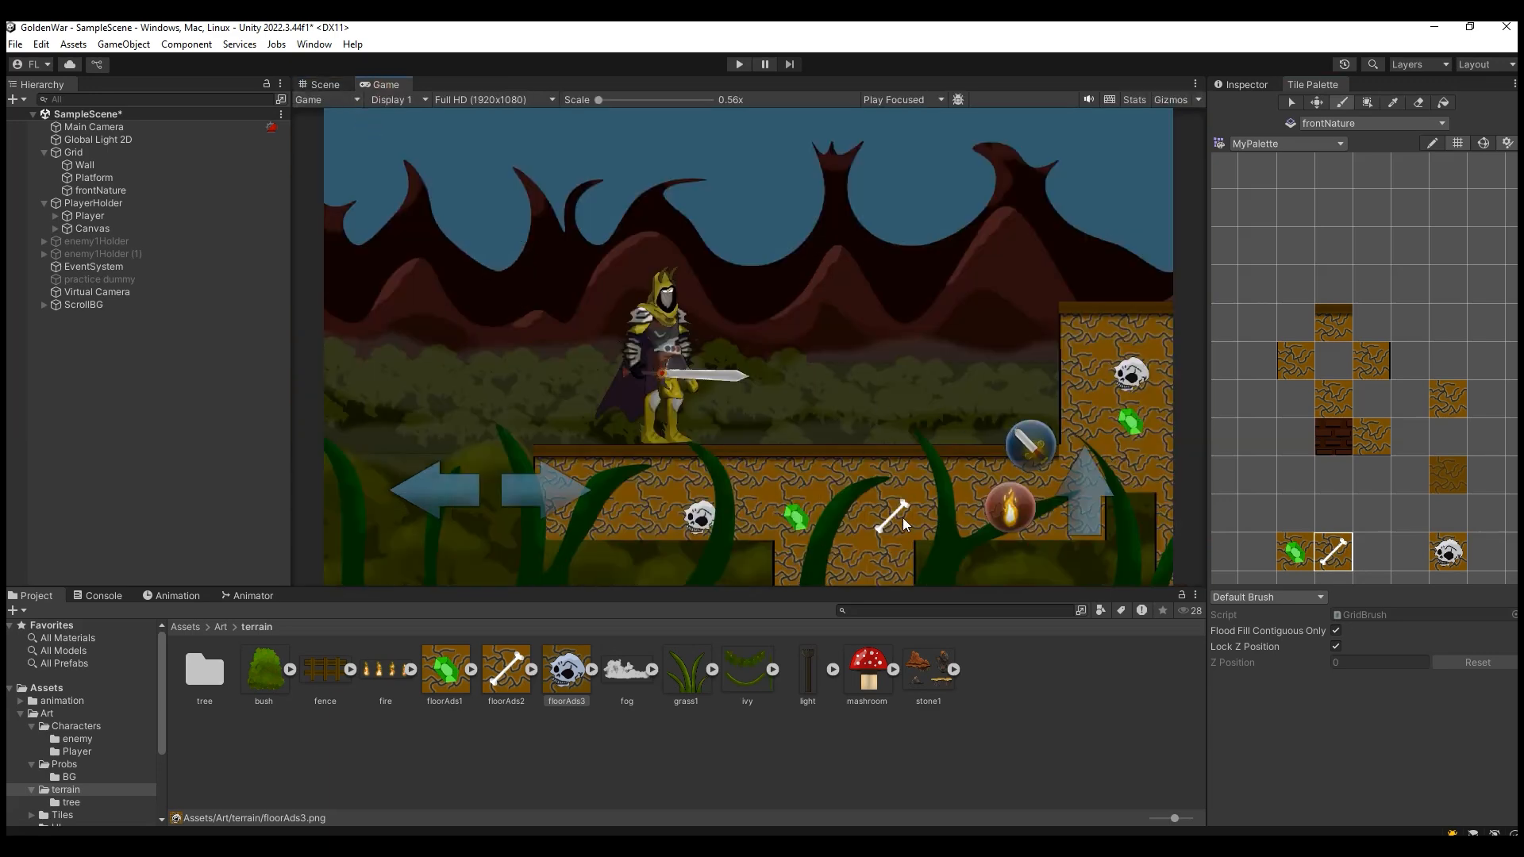
pyautogui.click(320, 85)
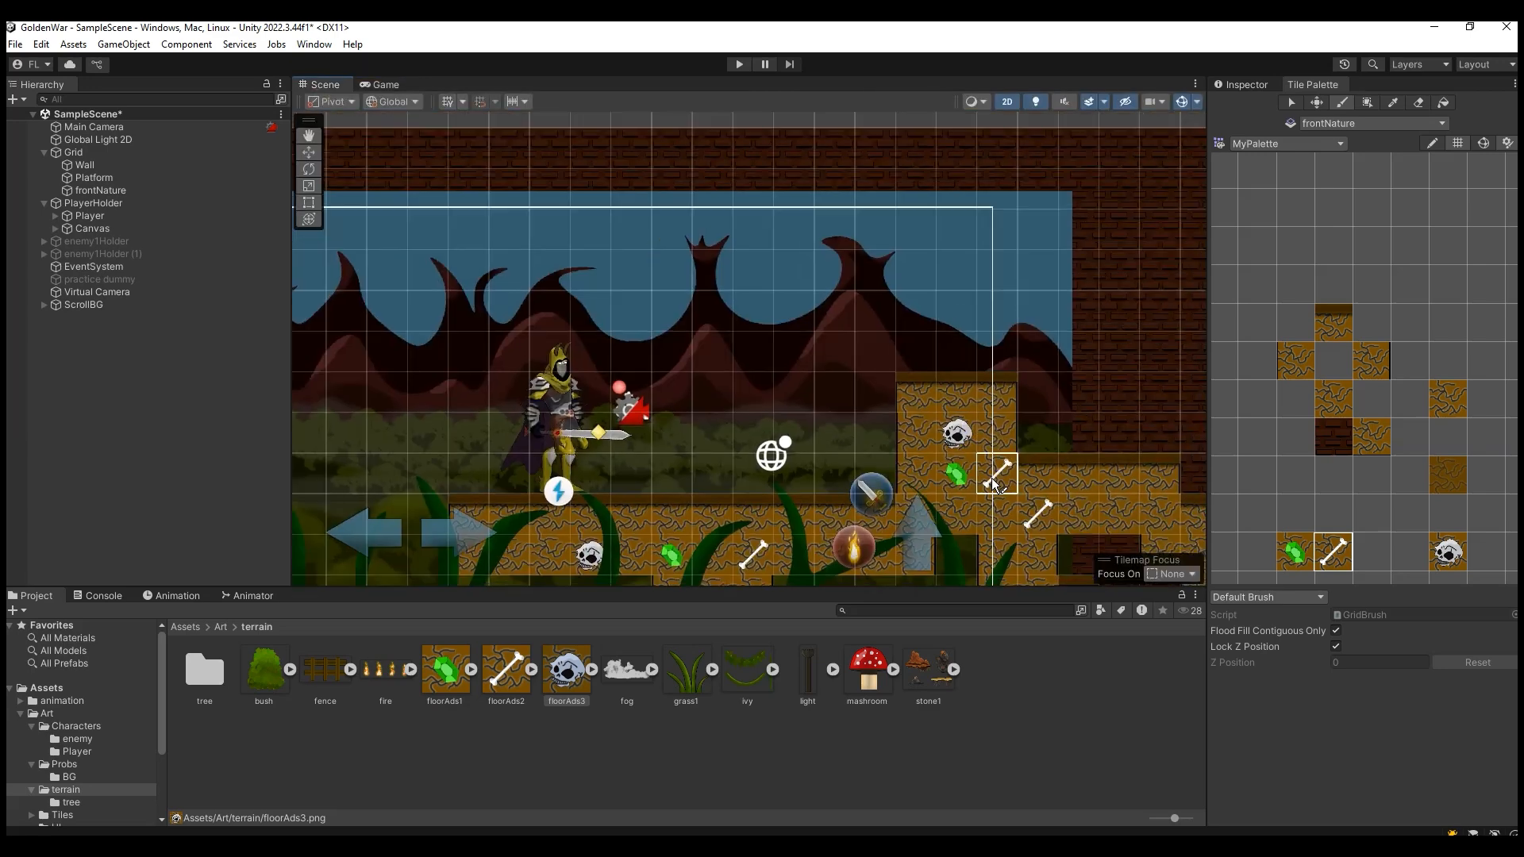
# Paint green gem tiles in the ground past the brick gap and in the stepped floating platform beyond the T-shaped one.
pyautogui.scroll(2, 1163, 540)
pyautogui.scroll(-2, 1163, 541)
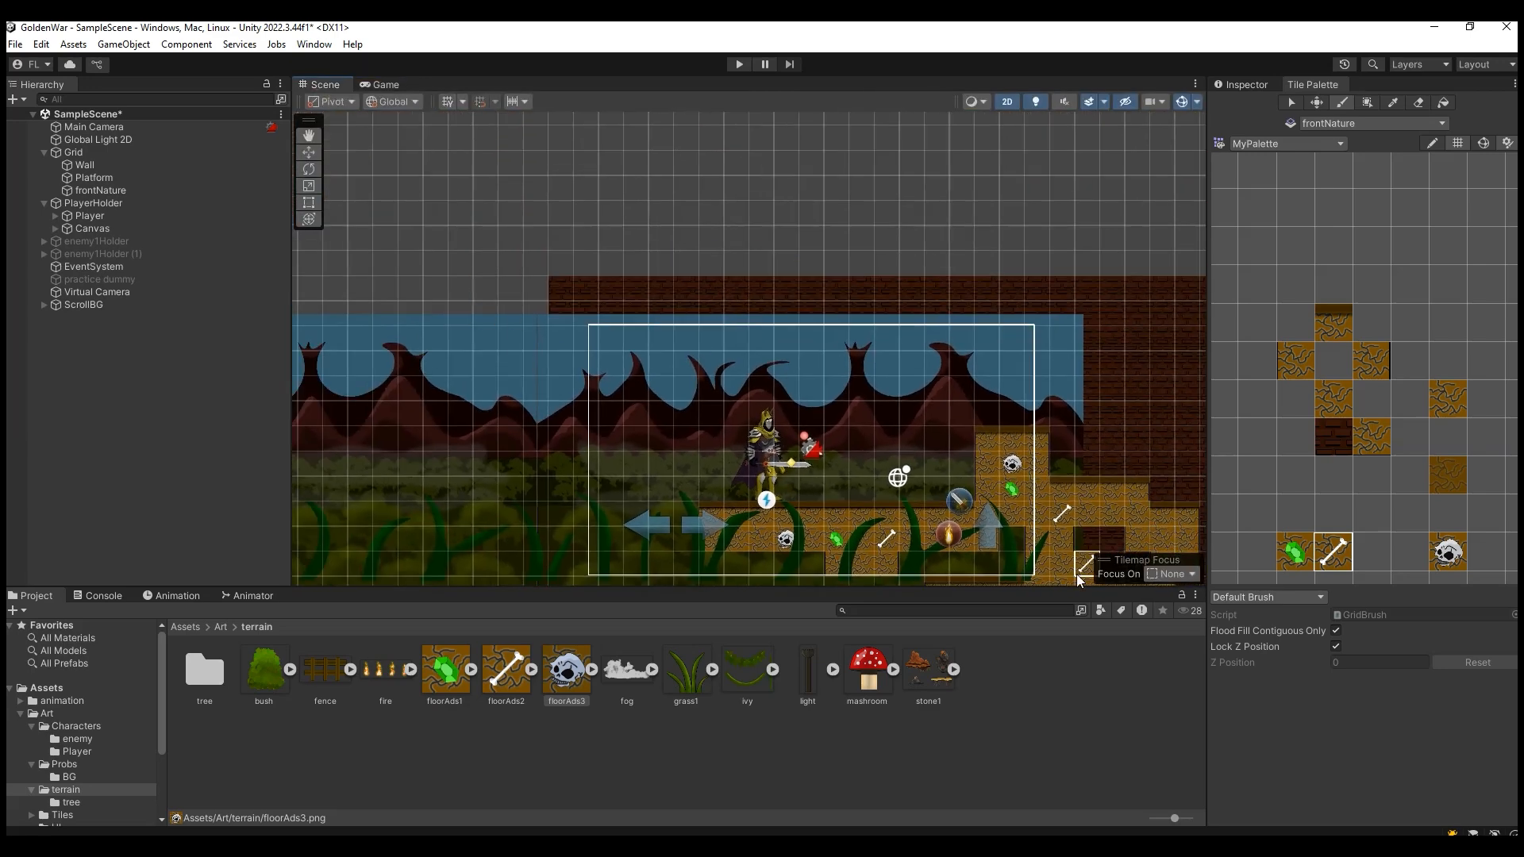
pyautogui.scroll(-4, 1076, 574)
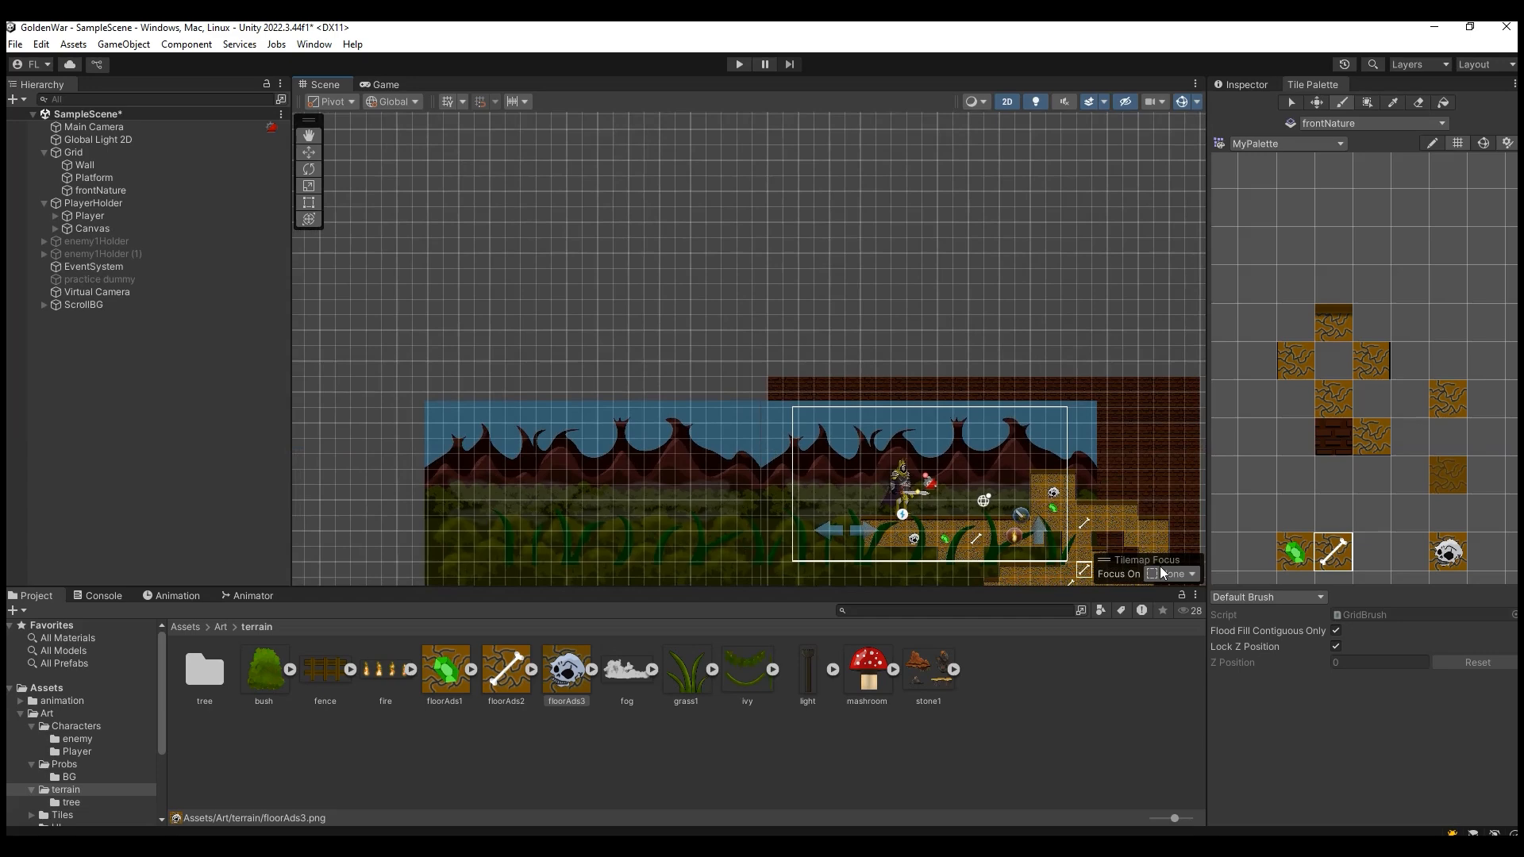
pyautogui.click(1450, 554)
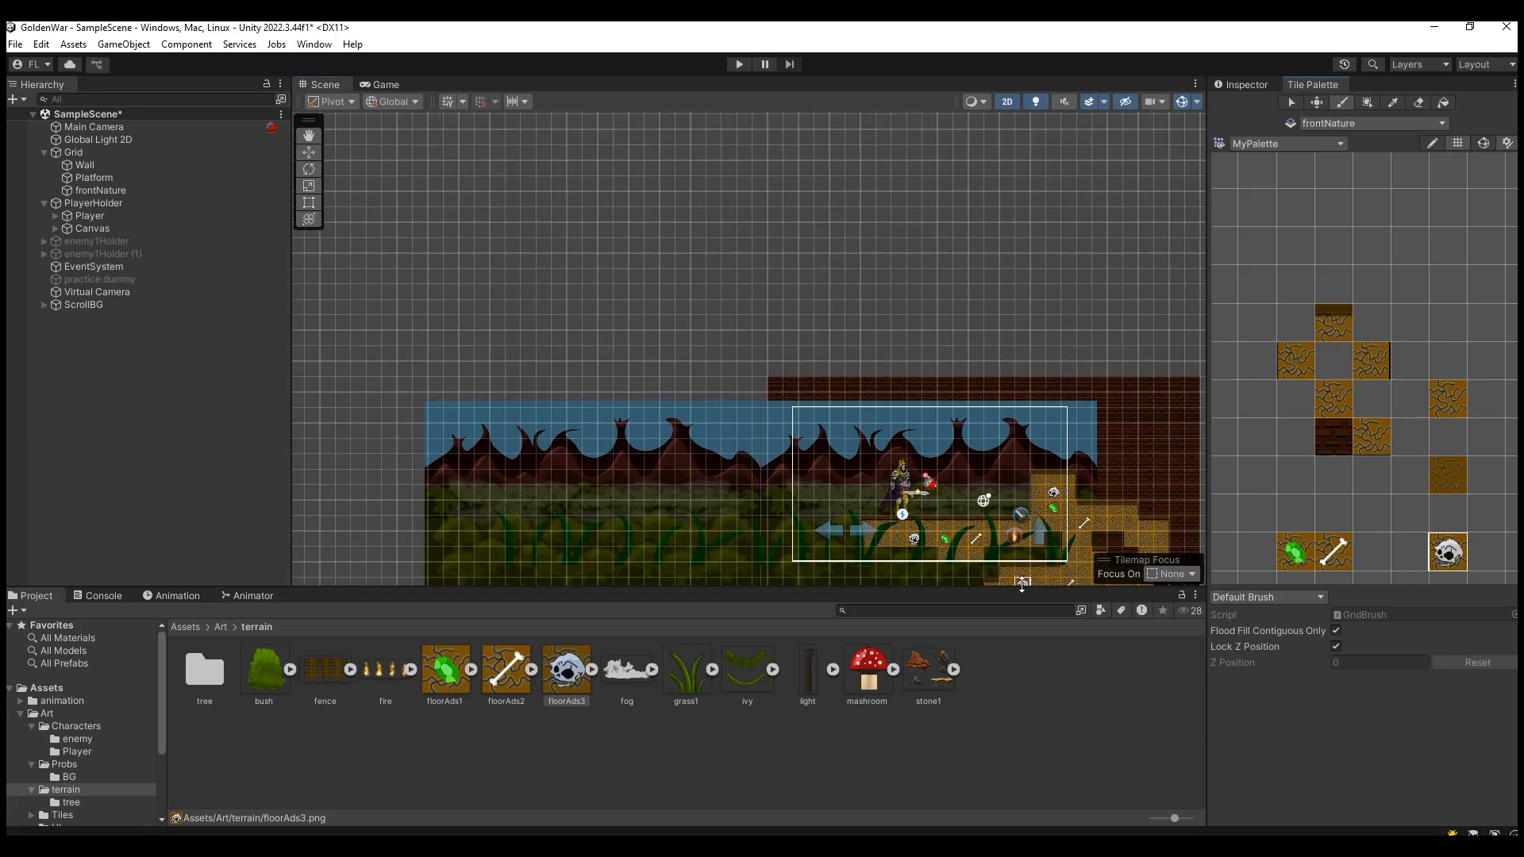
pyautogui.scroll(-1, 1058, 565)
pyautogui.scroll(-1, 1048, 572)
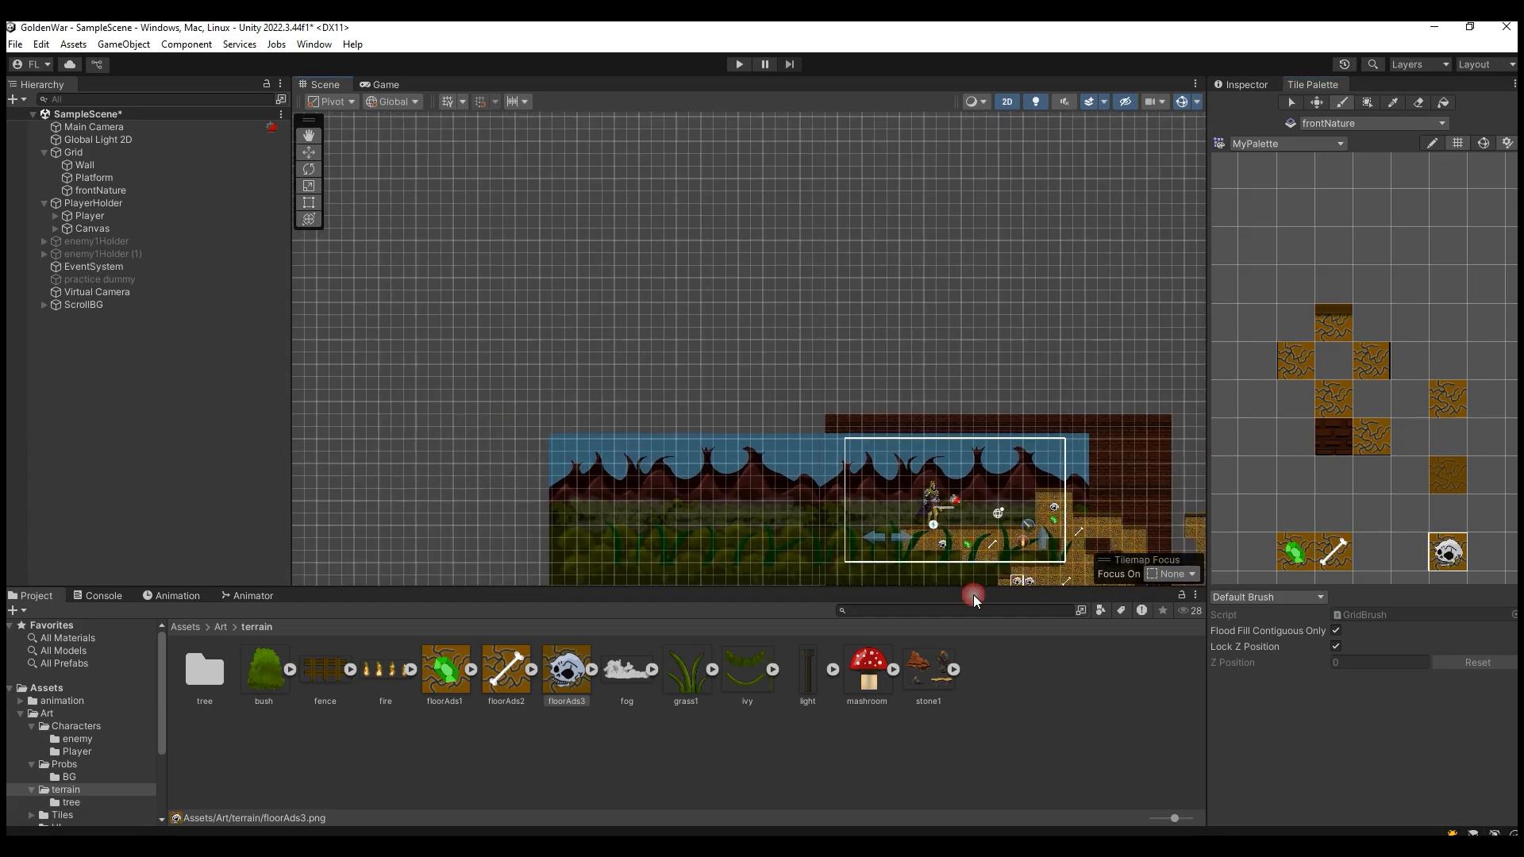
pyautogui.click(304, 137)
pyautogui.moveTo(1116, 543); pyautogui.dragTo(870, 365)
pyautogui.scroll(10, 885, 369)
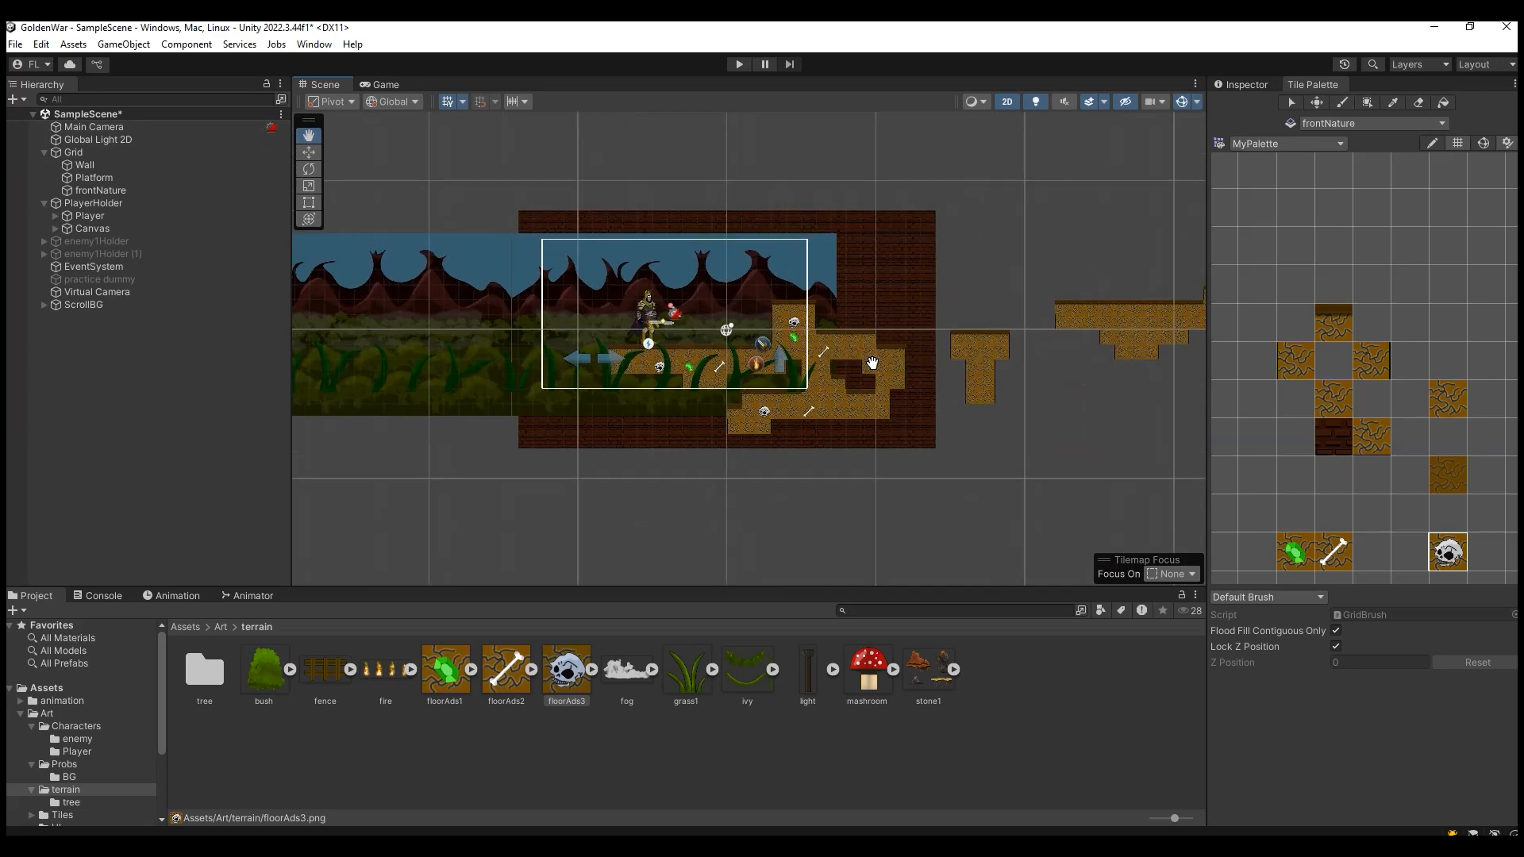
pyautogui.moveTo(1162, 444)
pyautogui.mouseDown()
pyautogui.moveTo(988, 476)
pyautogui.moveTo(1021, 473)
pyautogui.mouseUp()
pyautogui.click(1294, 554)
pyautogui.click(750, 412)
pyautogui.click(1170, 338)
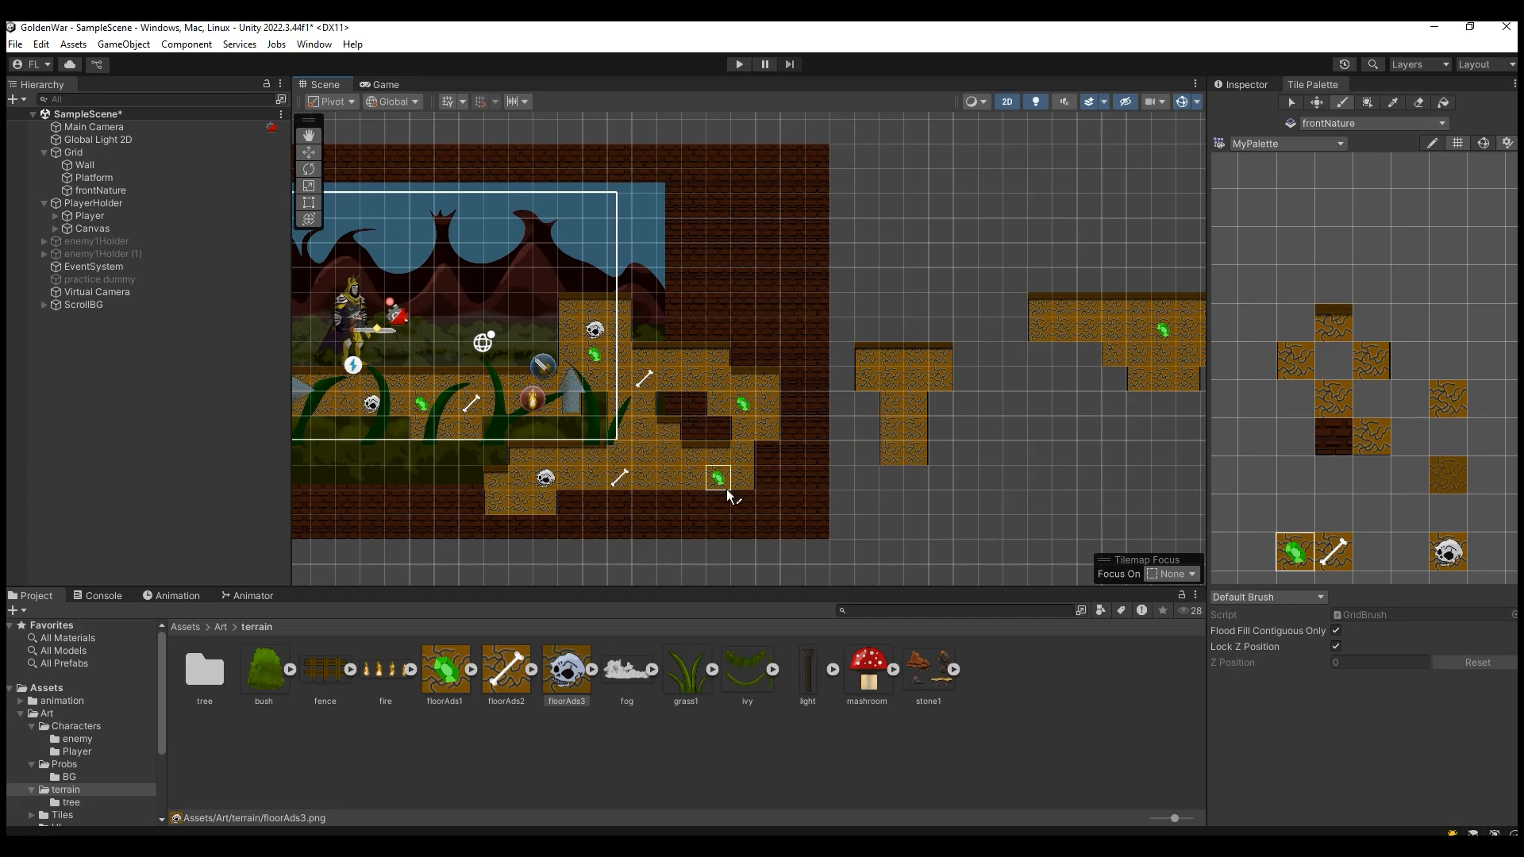
# Paint bone tiles in the T-shaped platform and the stepped platform's raised end, plus a skull tile in the stepped platform.
pyautogui.click(1348, 555)
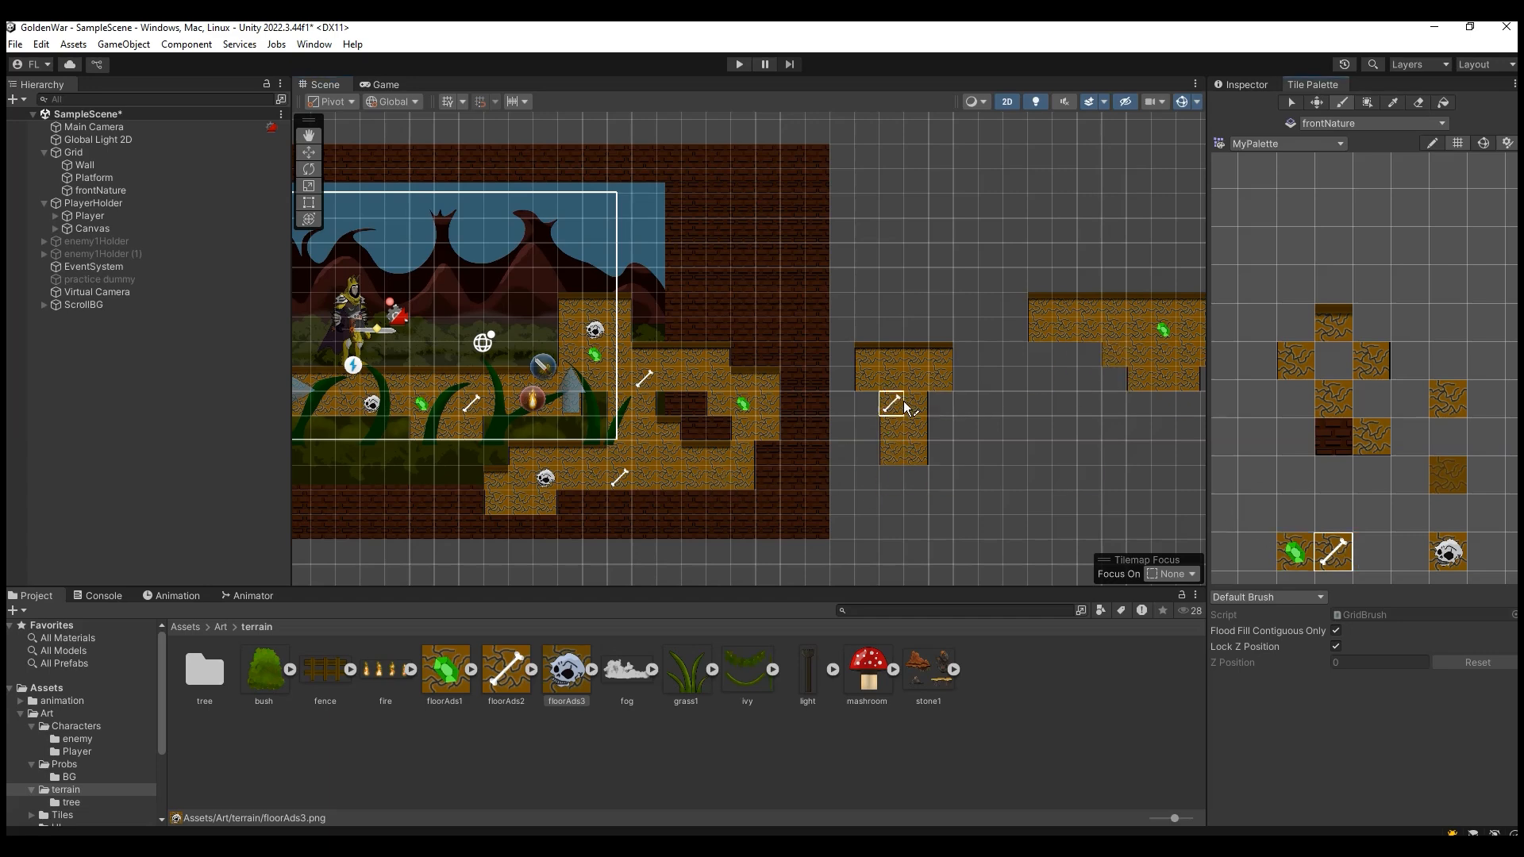
pyautogui.click(892, 380)
pyautogui.click(1447, 551)
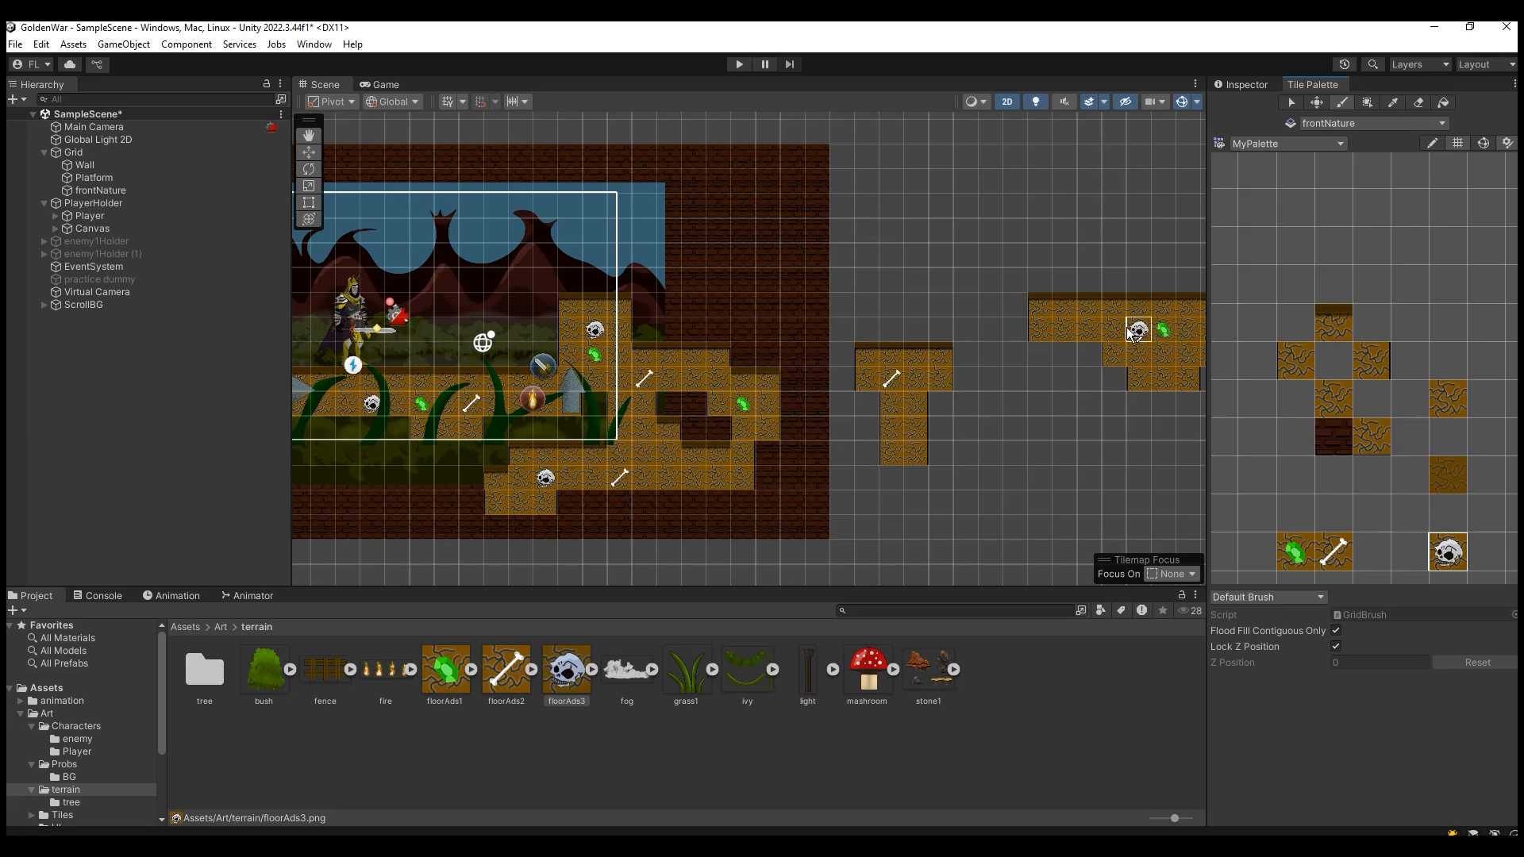
pyautogui.click(1088, 329)
pyautogui.scroll(-3, 962, 395)
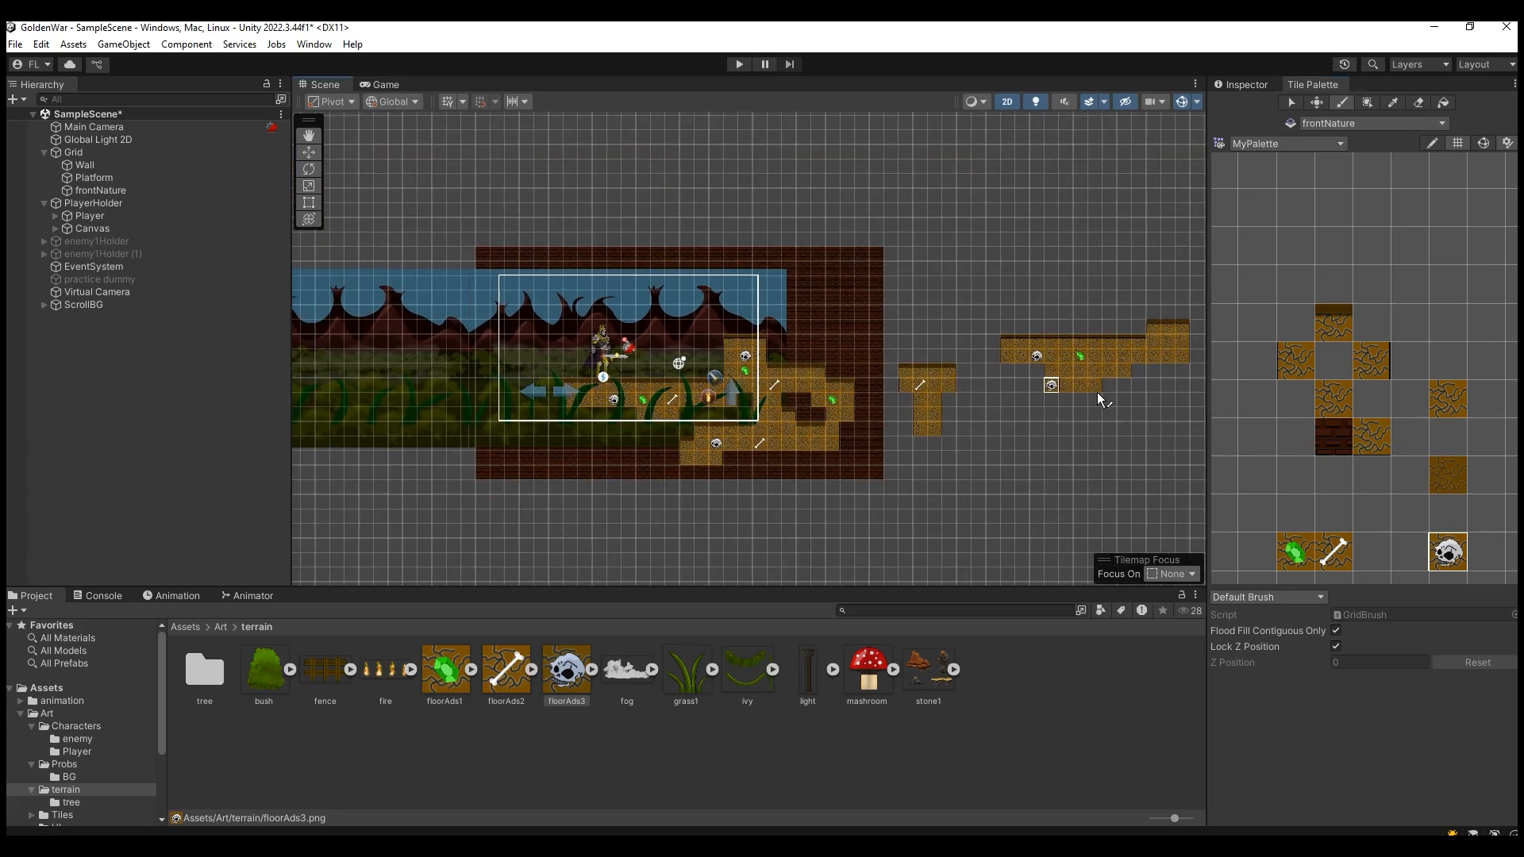
pyautogui.click(1333, 551)
pyautogui.click(1167, 341)
# Paint a green gem tile, two skull tiles and a bone tile along the long floating platform.
pyautogui.click(308, 143)
pyautogui.moveTo(1190, 316)
pyautogui.mouseDown()
pyautogui.moveTo(836, 275)
pyautogui.moveTo(592, 283)
pyautogui.mouseUp()
pyautogui.click(1303, 557)
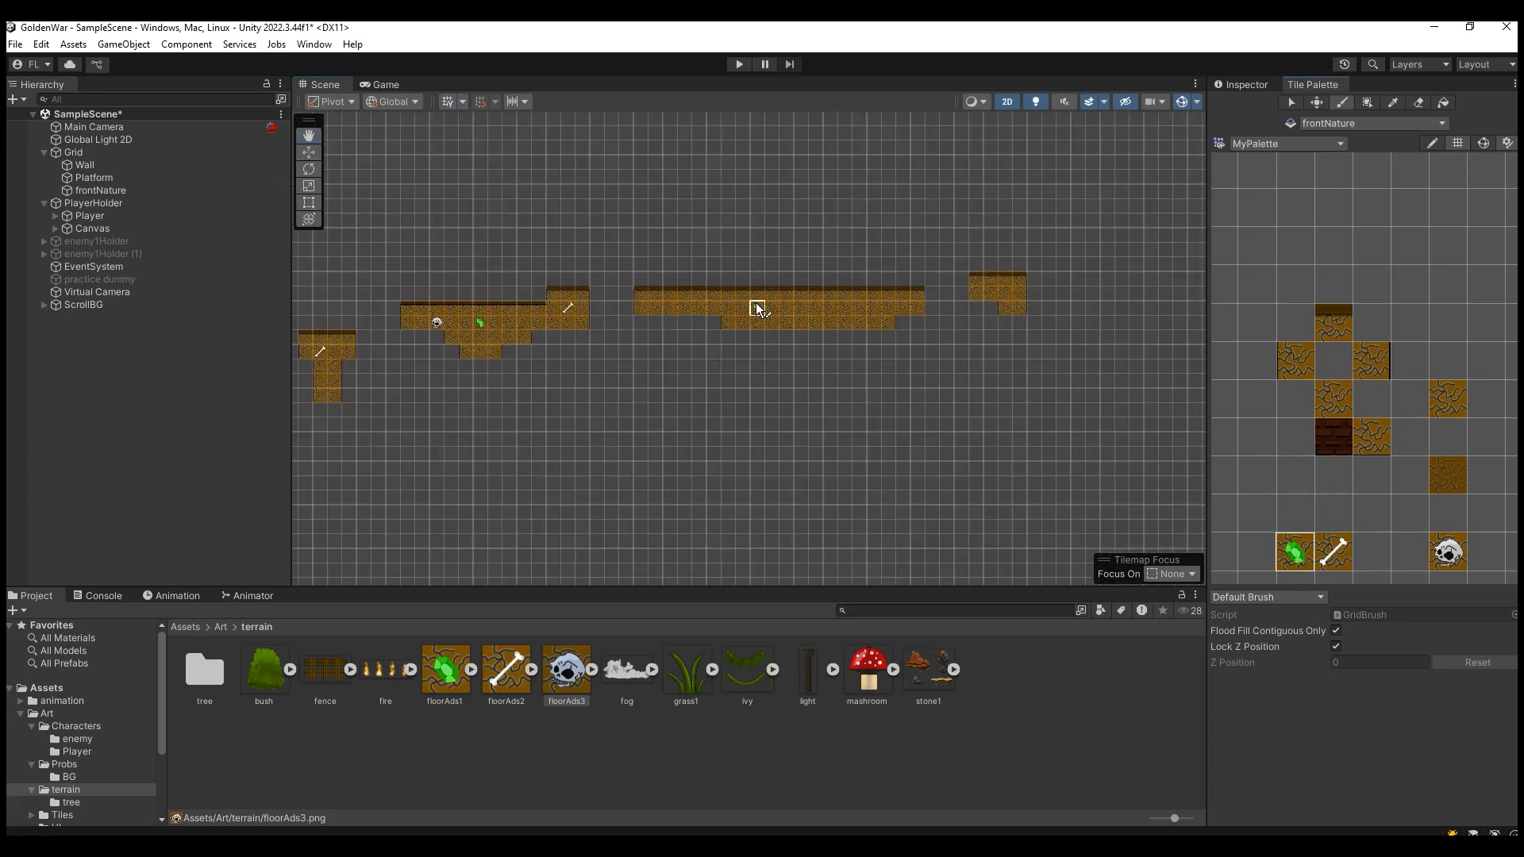
pyautogui.click(843, 311)
pyautogui.click(1447, 552)
pyautogui.click(801, 322)
pyautogui.click(683, 310)
pyautogui.click(1334, 552)
pyautogui.click(887, 307)
# Review the decorated ground around the player in the Scene and Game views.
pyautogui.click(309, 136)
pyautogui.moveTo(631, 250); pyautogui.dragTo(799, 307)
pyautogui.scroll(10, 820, 352)
pyautogui.moveTo(712, 394); pyautogui.dragTo(1022, 426)
pyautogui.moveTo(364, 480); pyautogui.dragTo(1080, 397)
pyautogui.click(392, 88)
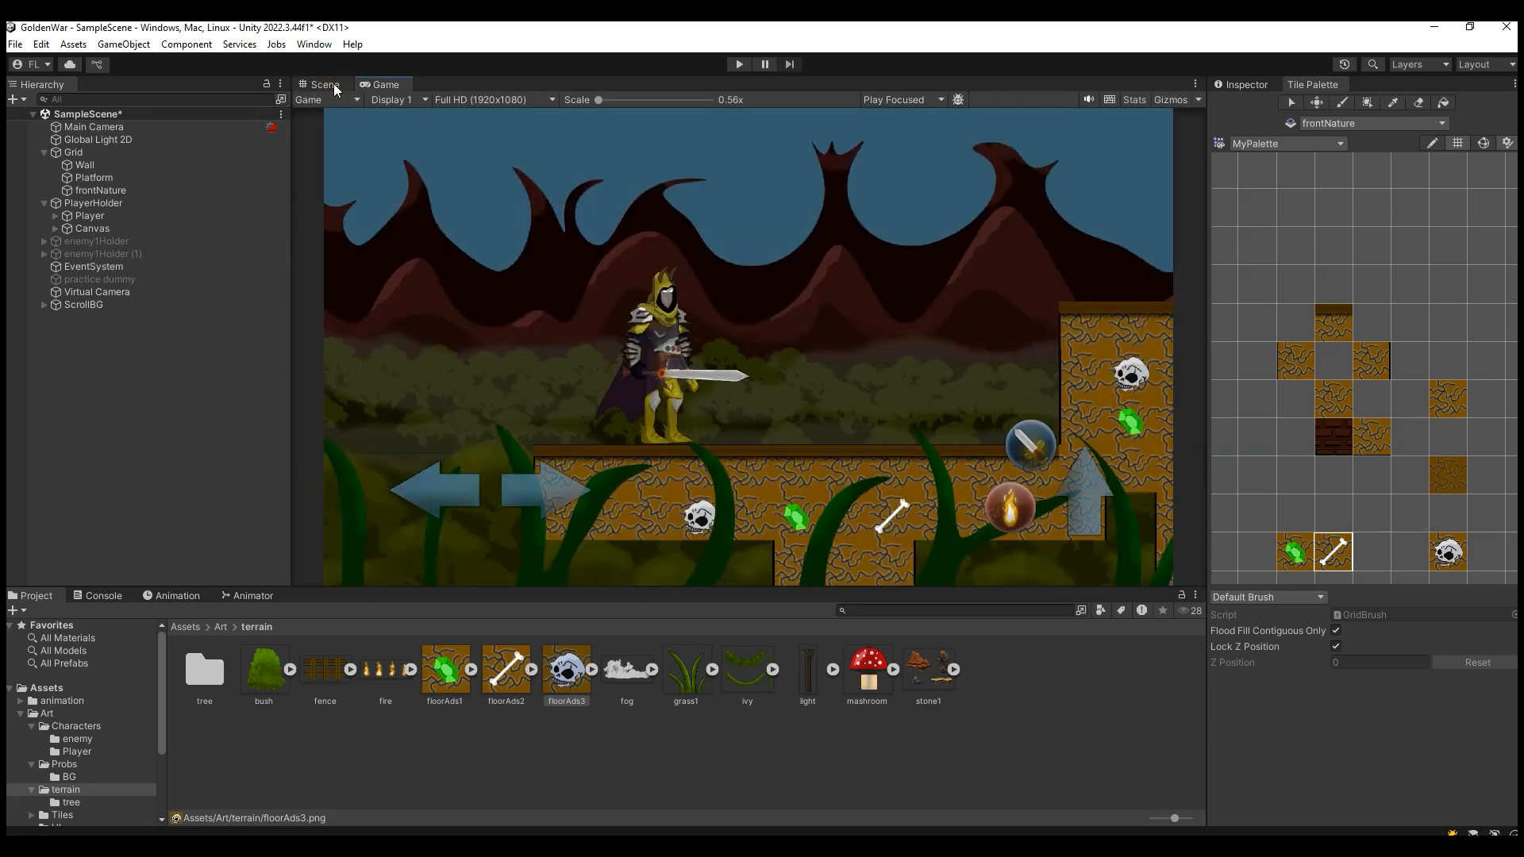
pyautogui.click(333, 84)
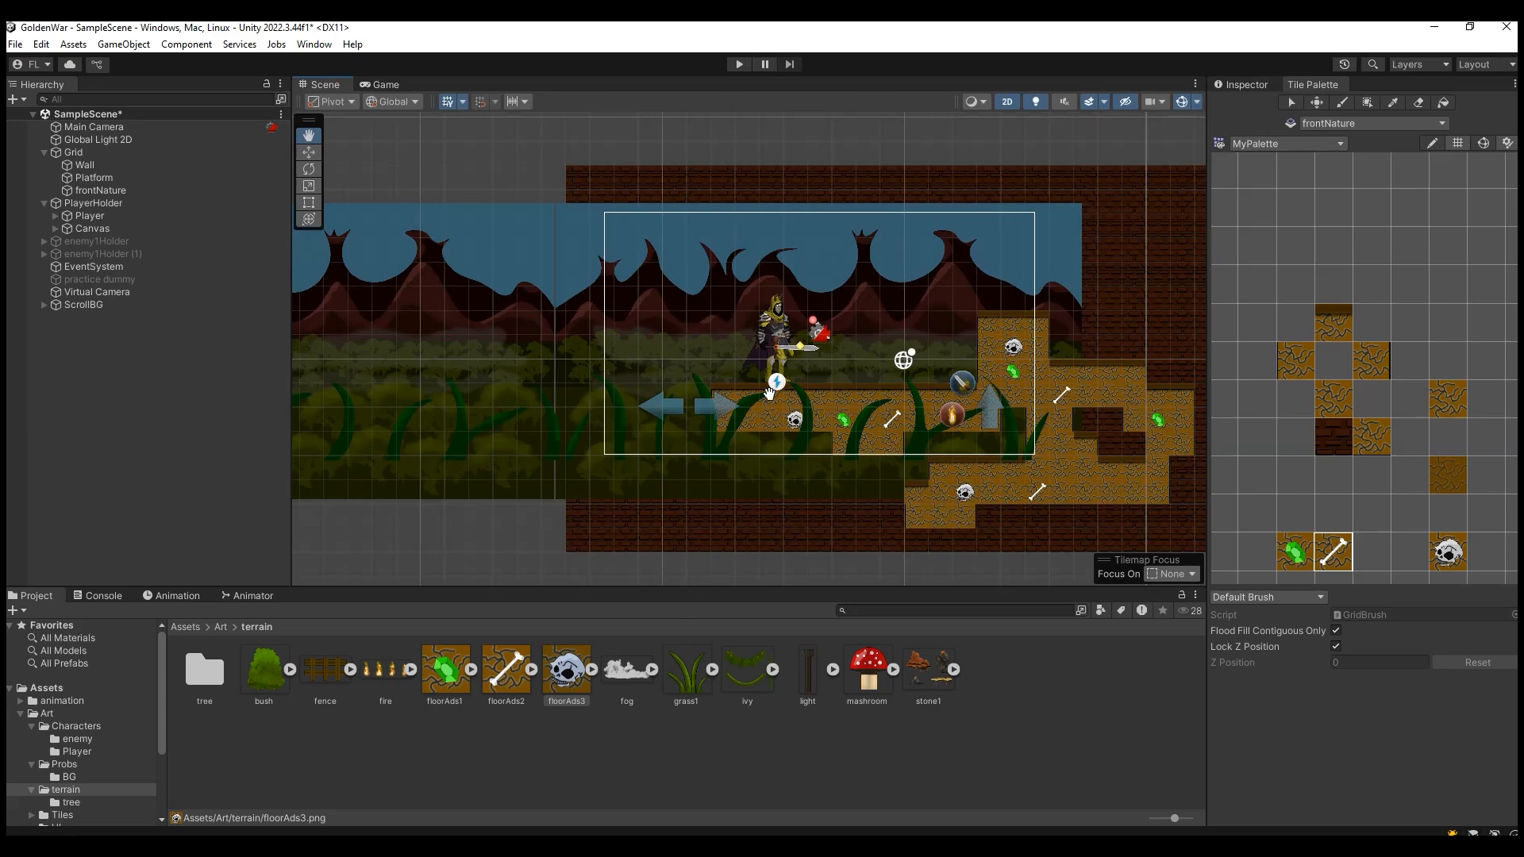
pyautogui.scroll(5, 912, 467)
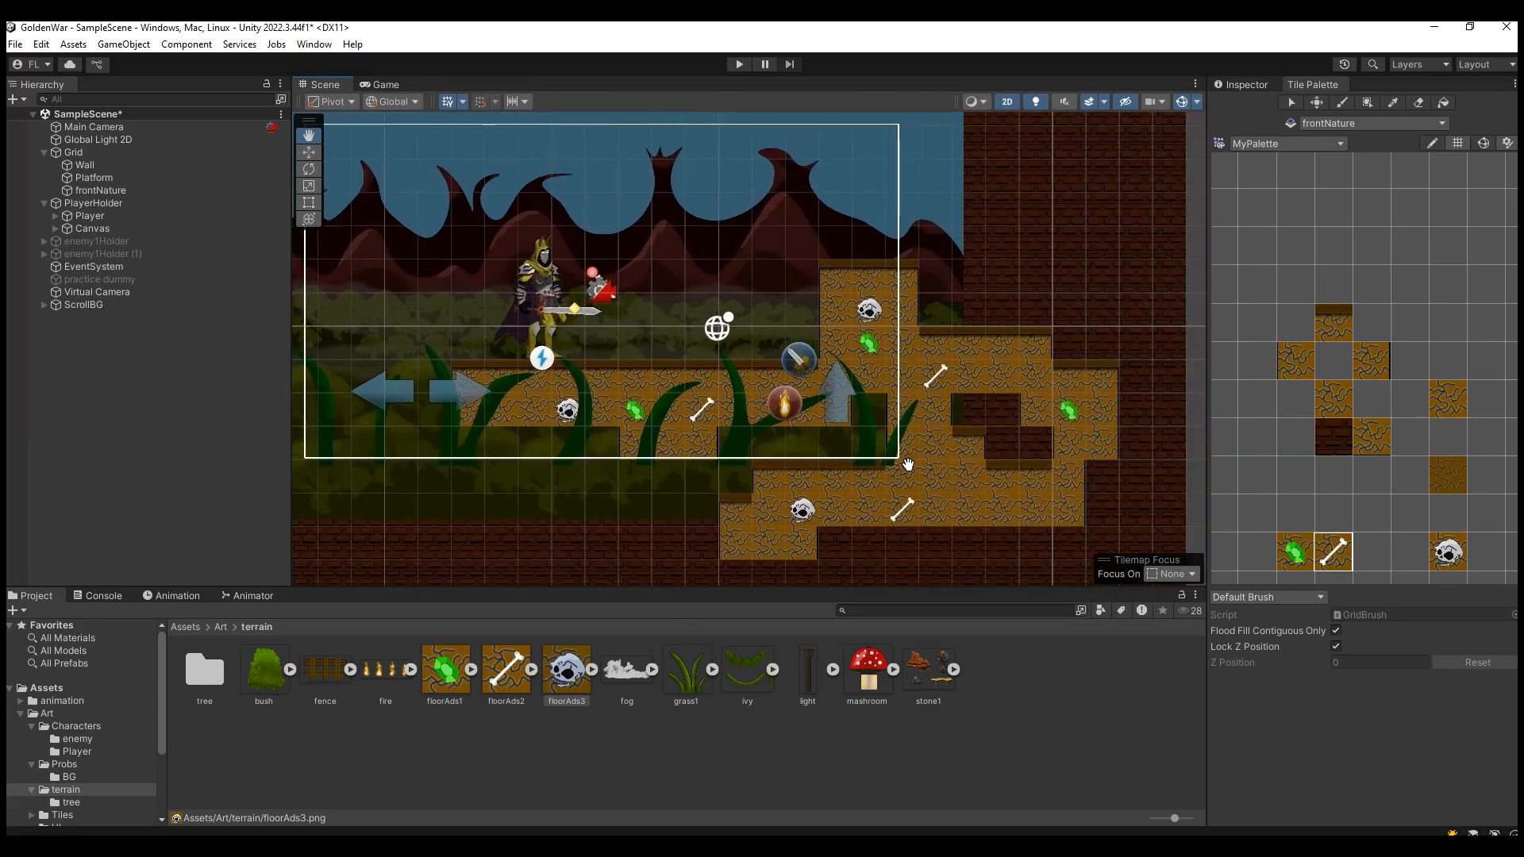
pyautogui.scroll(1, 908, 464)
pyautogui.moveTo(683, 336); pyautogui.dragTo(752, 396)
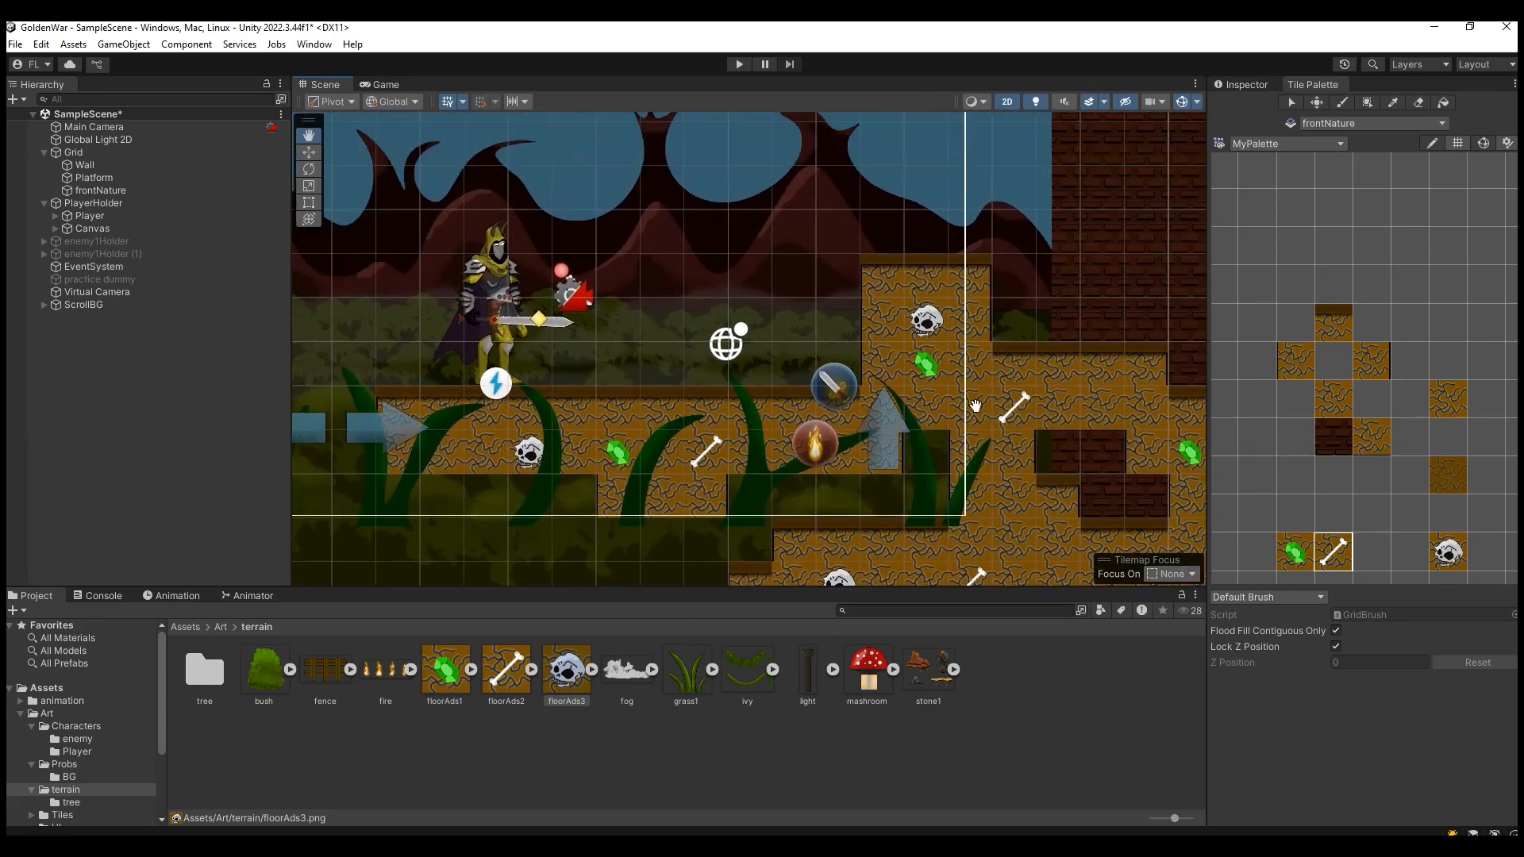
pyautogui.click(389, 85)
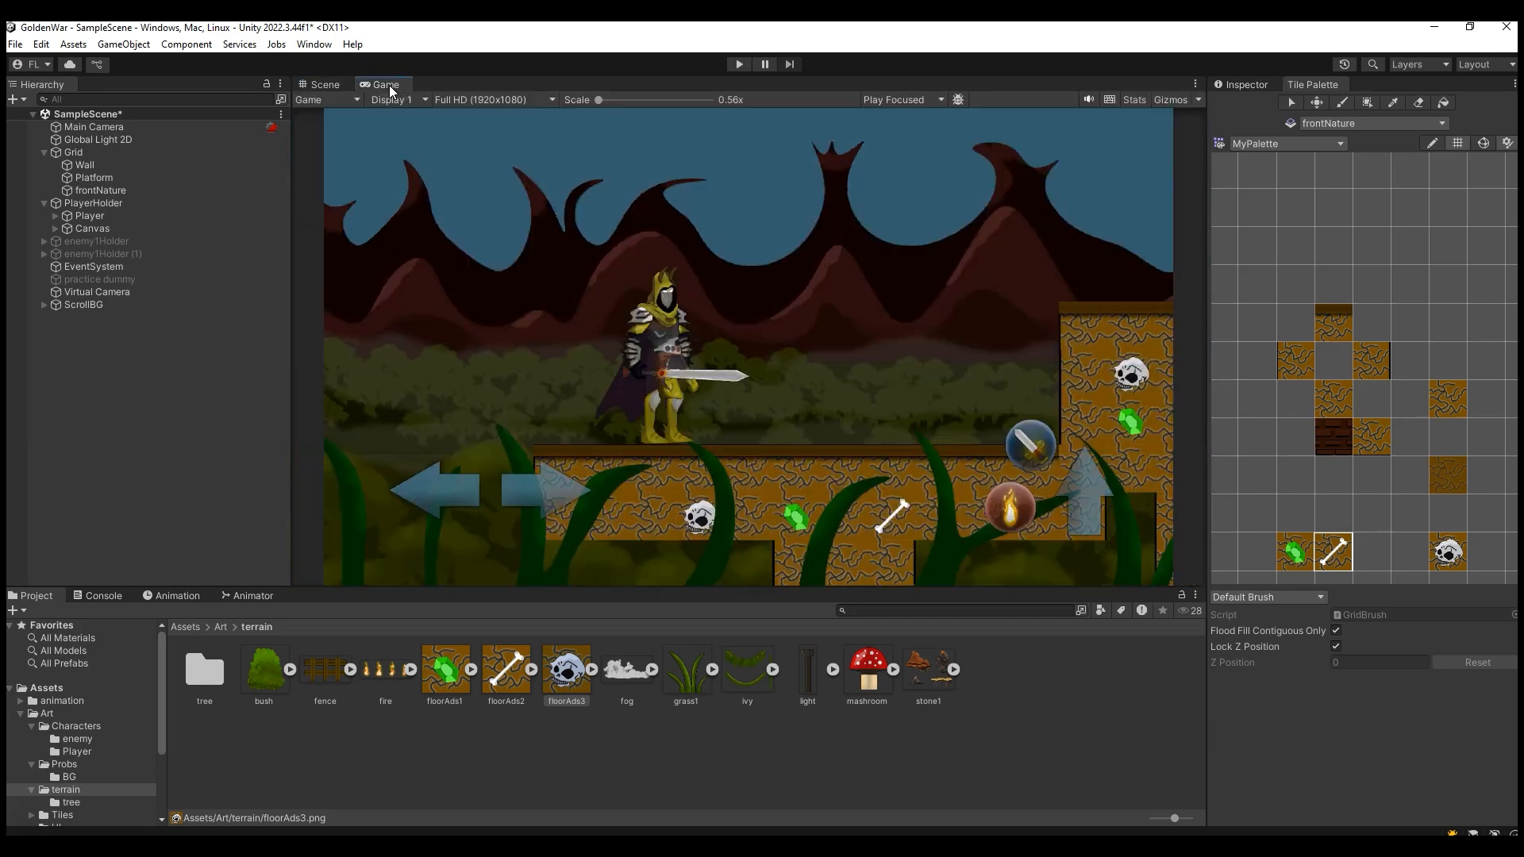
pyautogui.click(323, 85)
# Erase the green gem tile between the skull and the bone in the upper ground from the frontNature tilemap.
pyautogui.moveTo(698, 501); pyautogui.dragTo(679, 395)
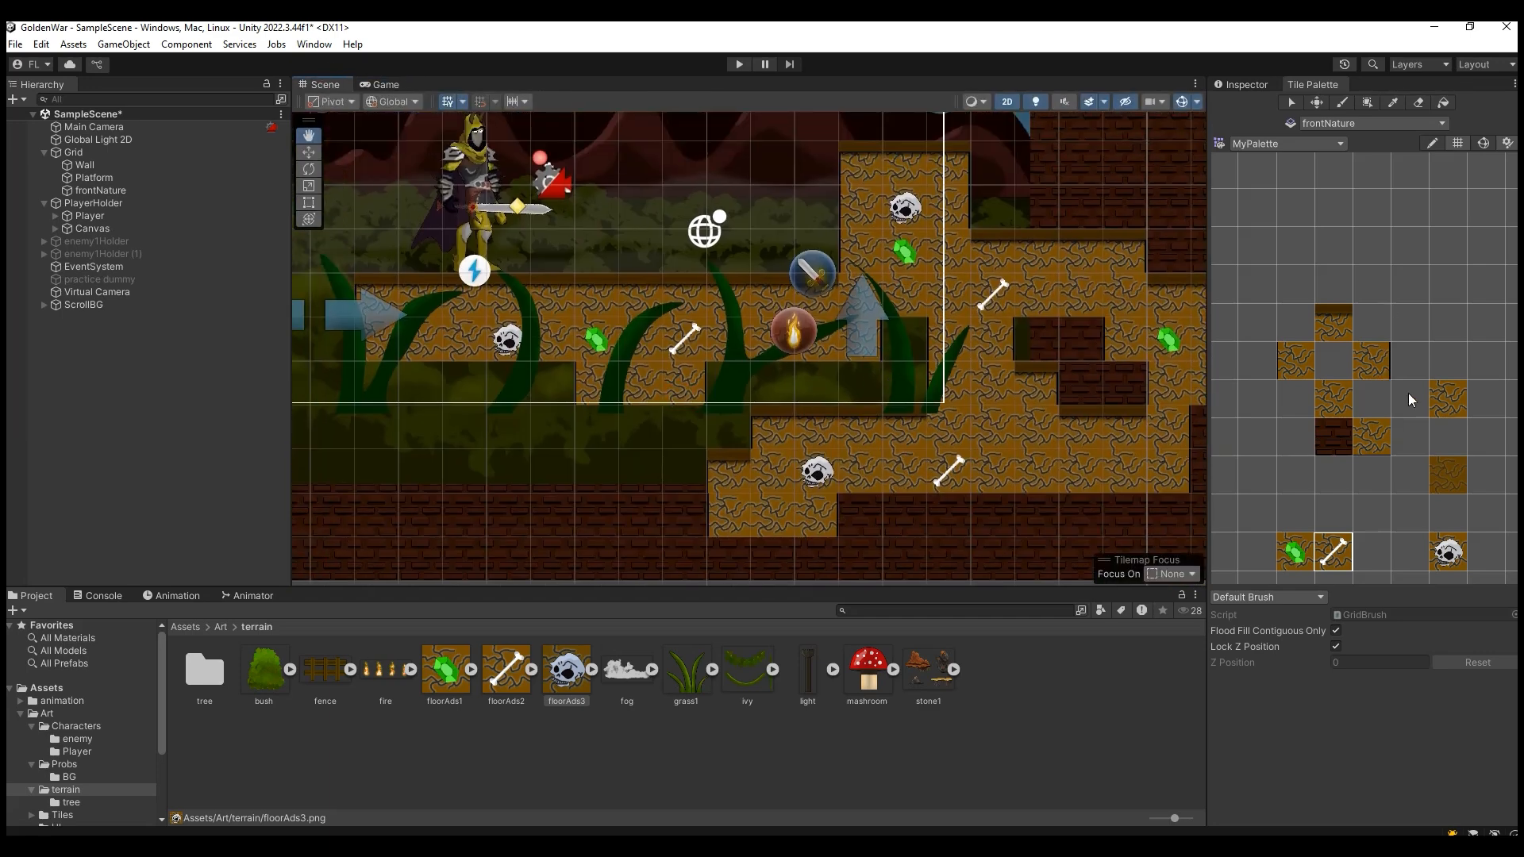
pyautogui.click(1338, 398)
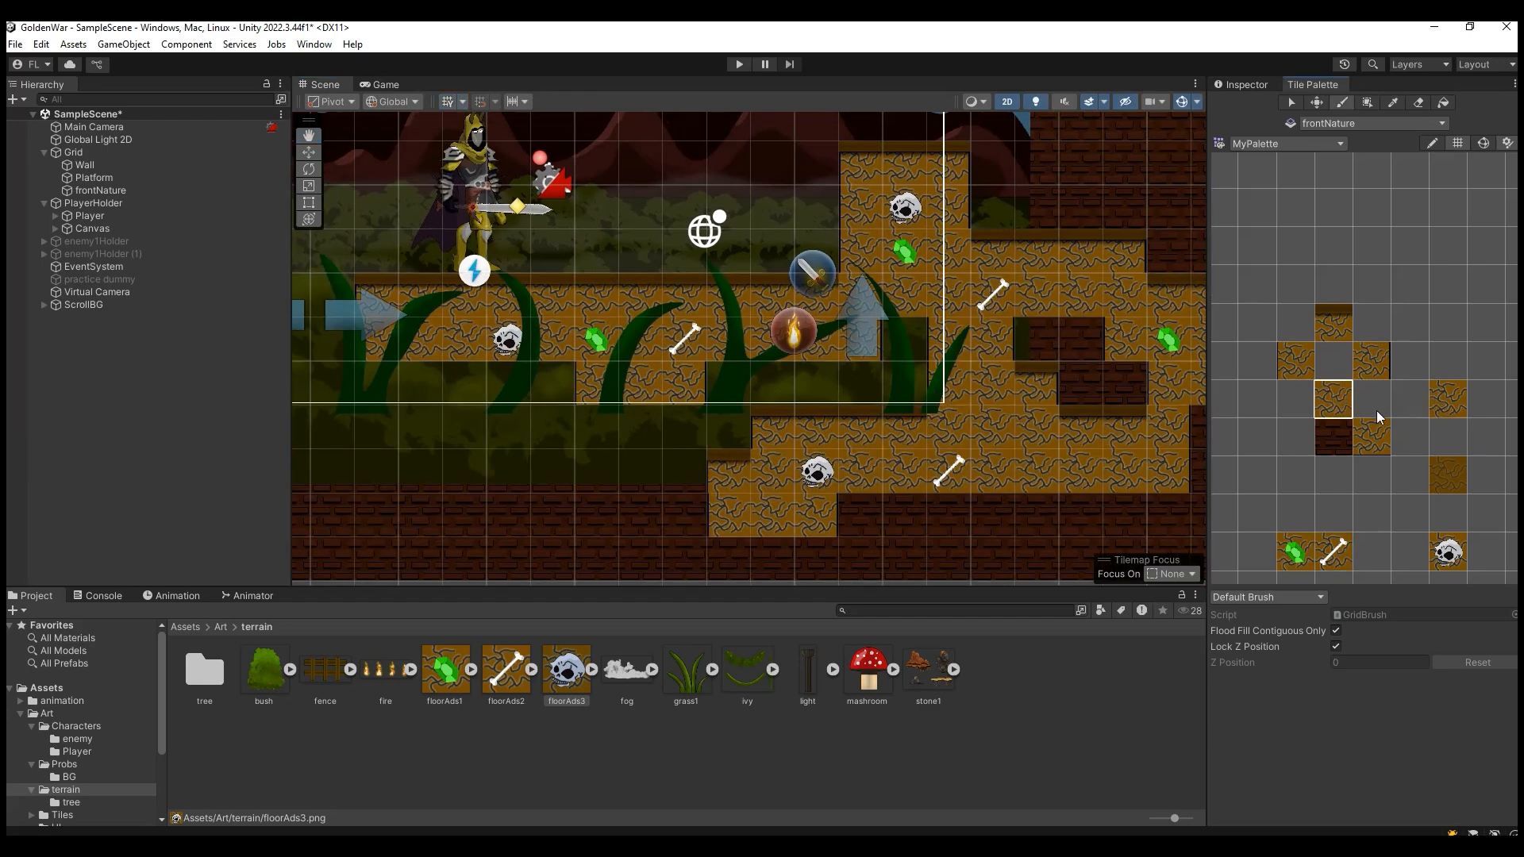
pyautogui.click(1419, 102)
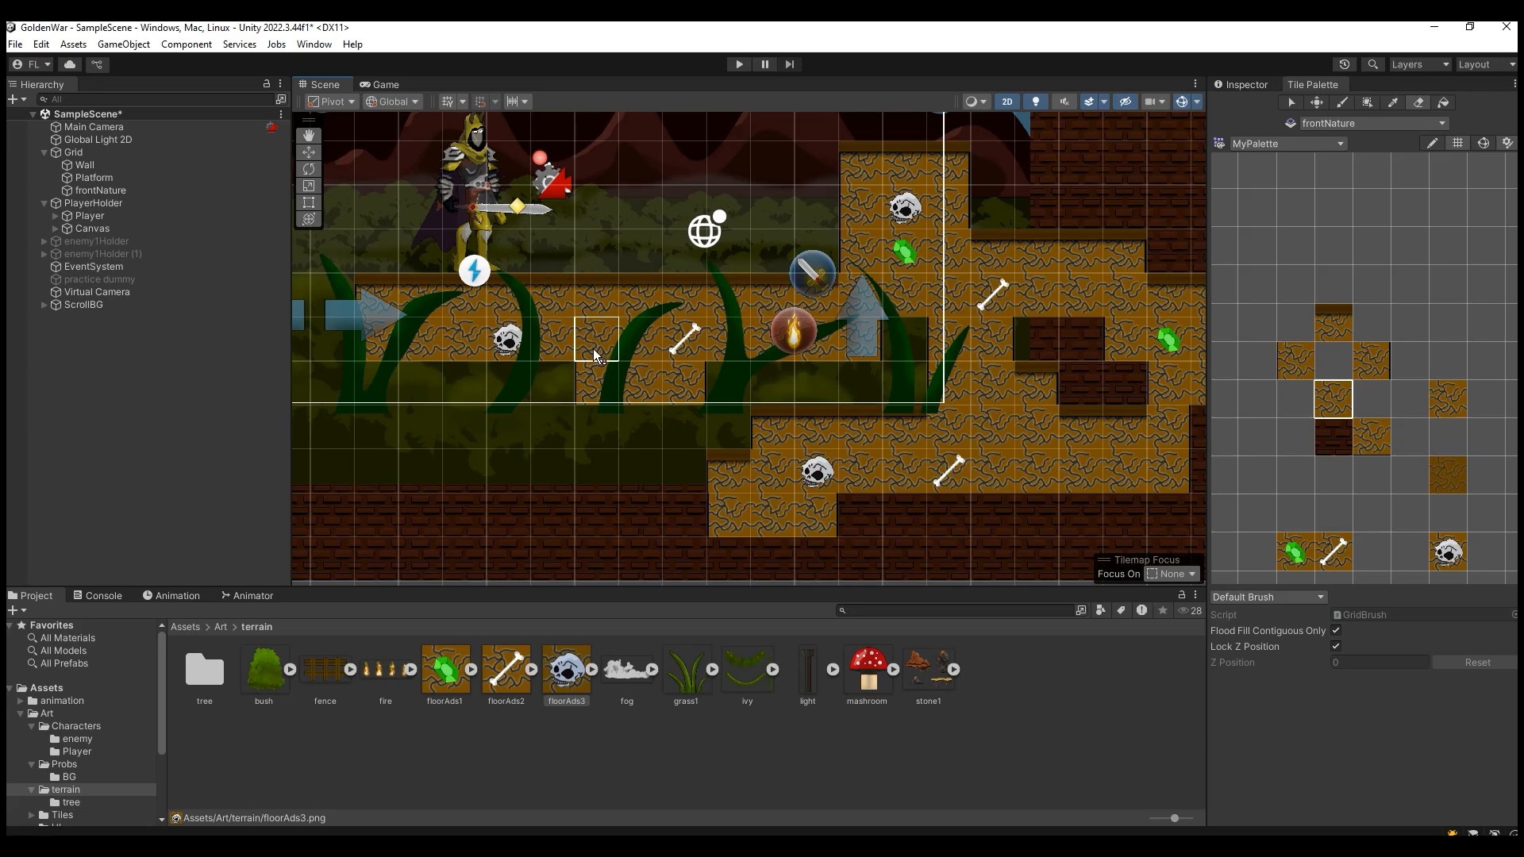
# Try erasing the ground tile between the skull and bone on the Platform tilemap, undo it and return to frontNature.
pyautogui.click(1370, 124)
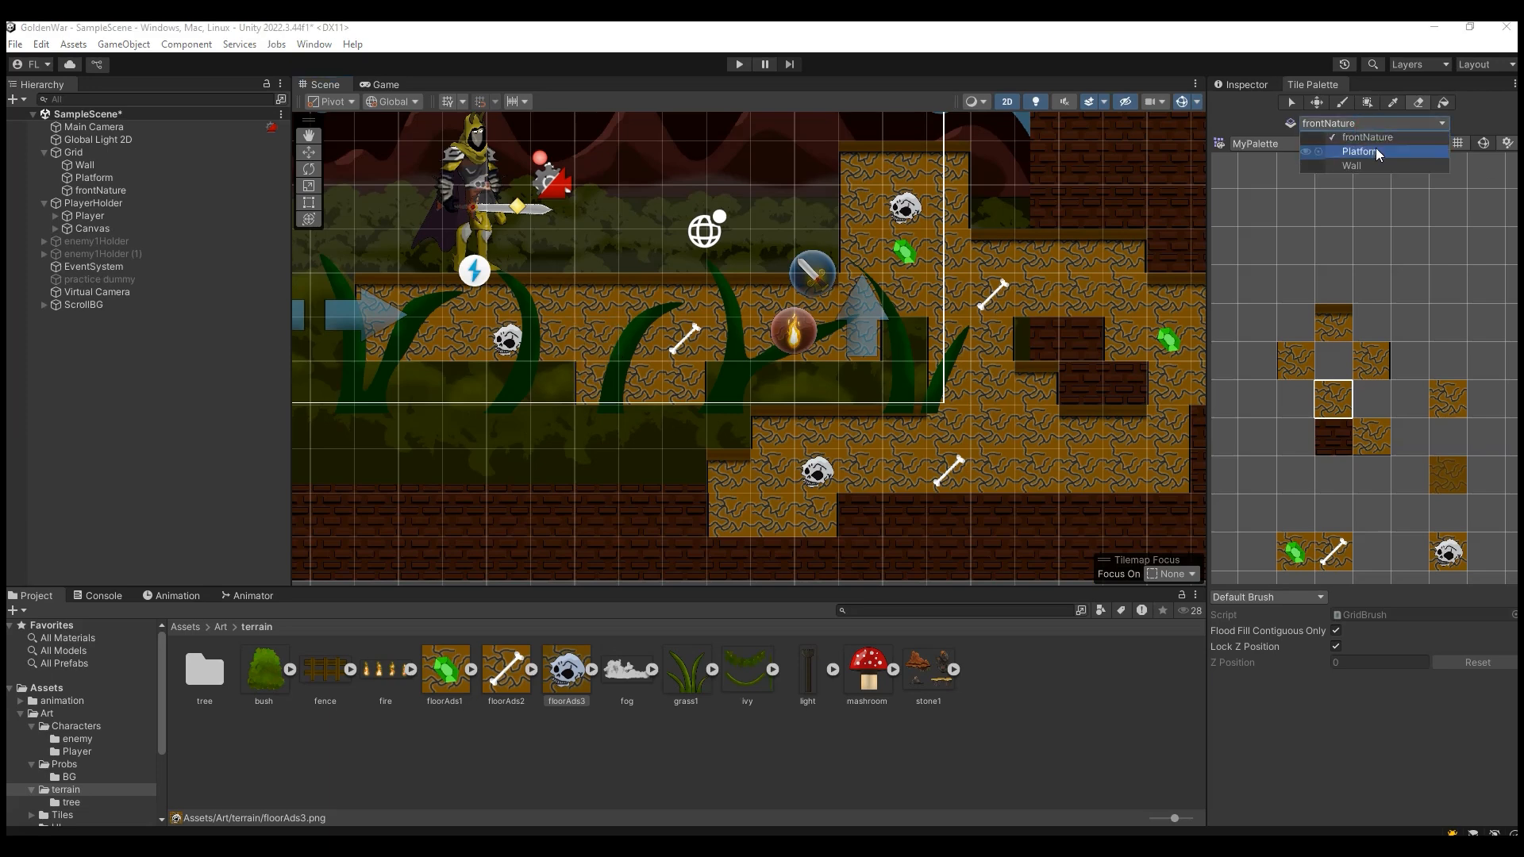
pyautogui.click(1375, 147)
pyautogui.click(596, 339)
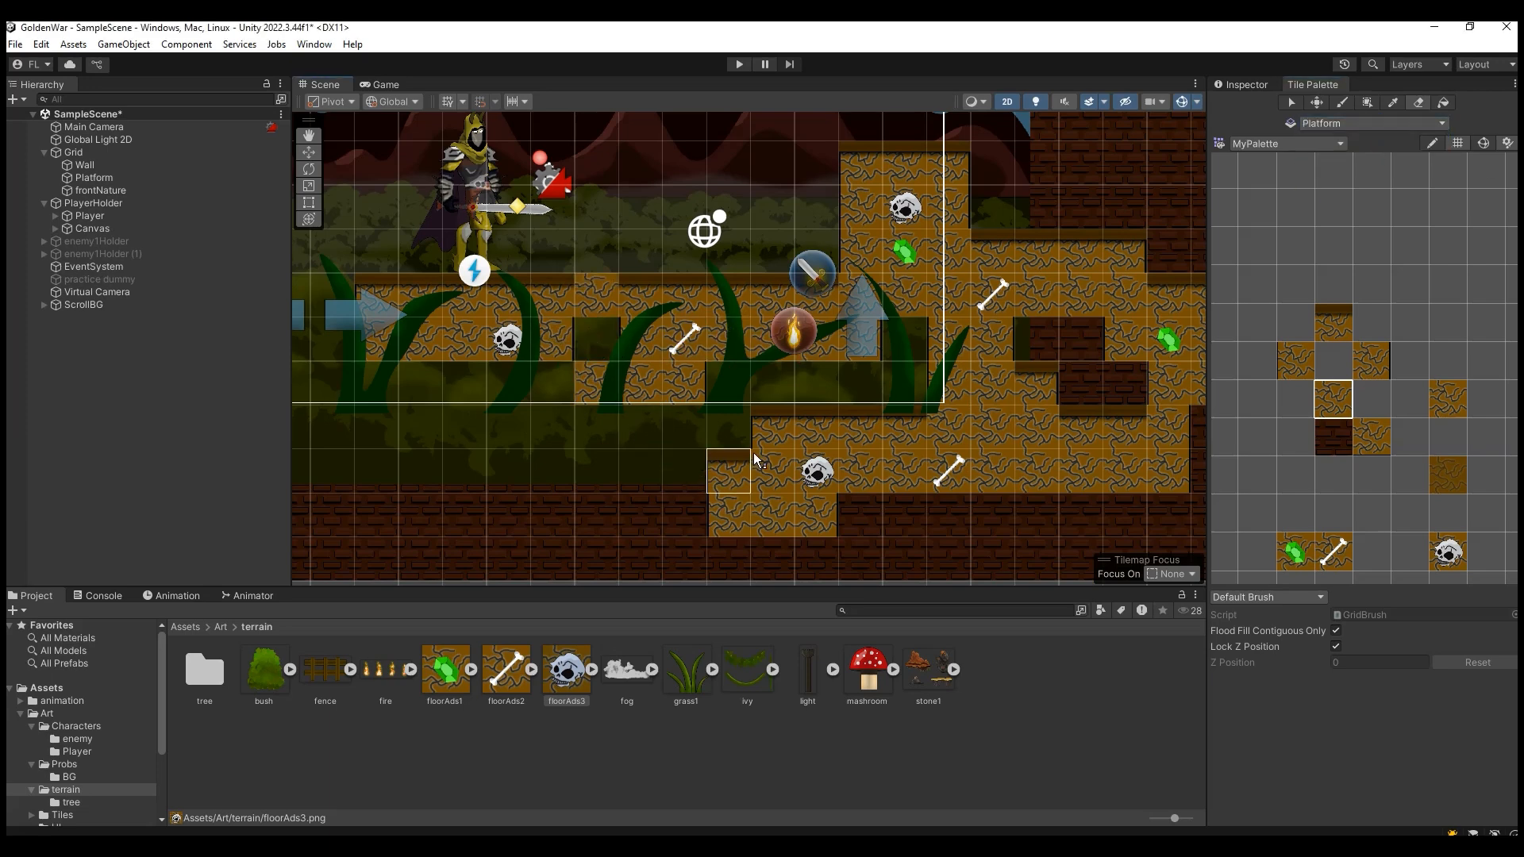
pyautogui.hotkey('ctrl', 'z')
pyautogui.click(1339, 123)
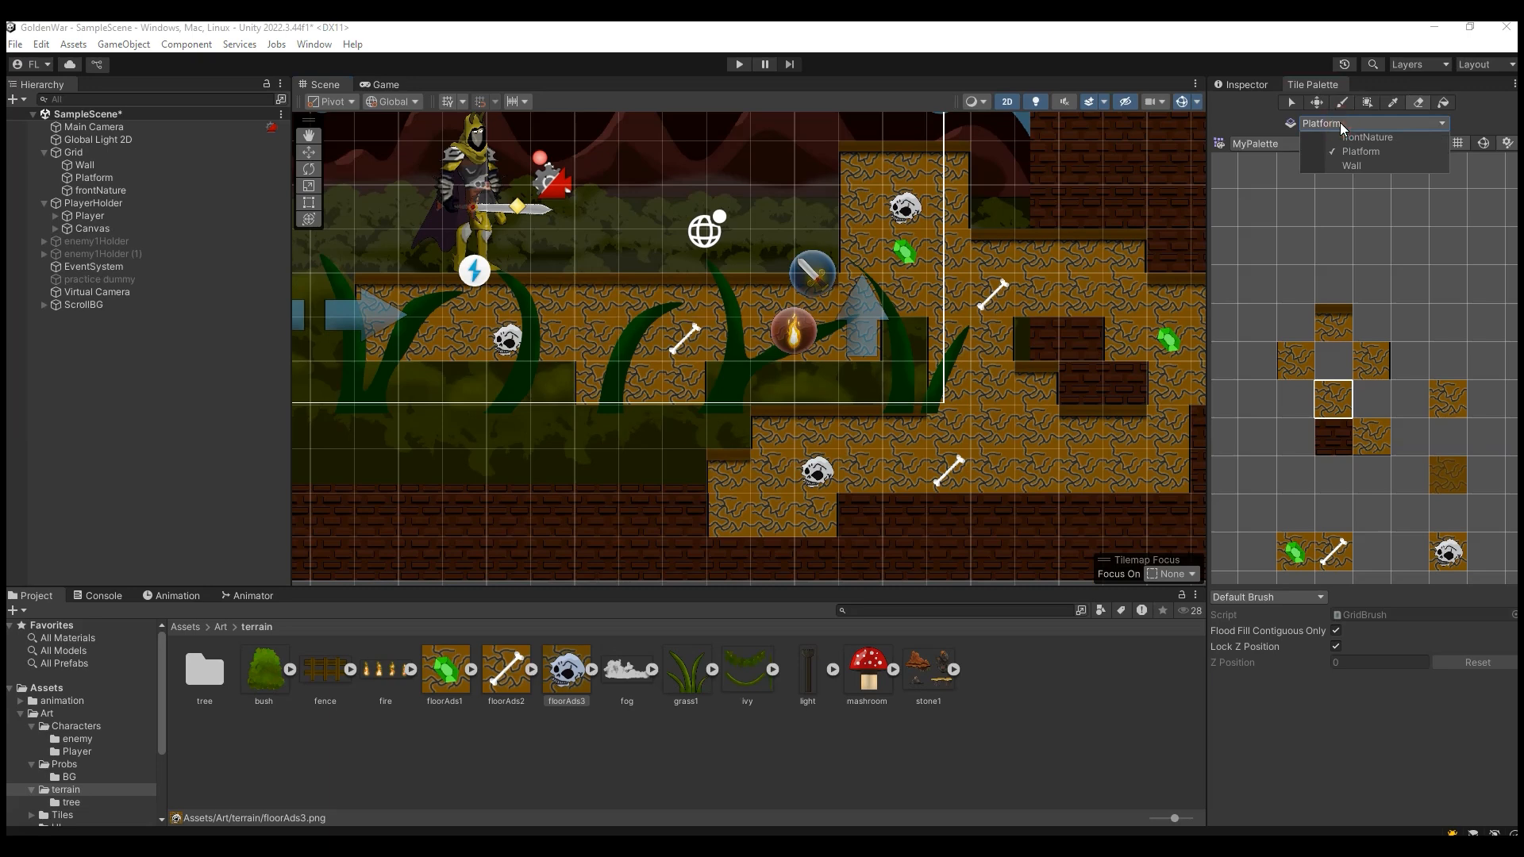
pyautogui.click(1372, 138)
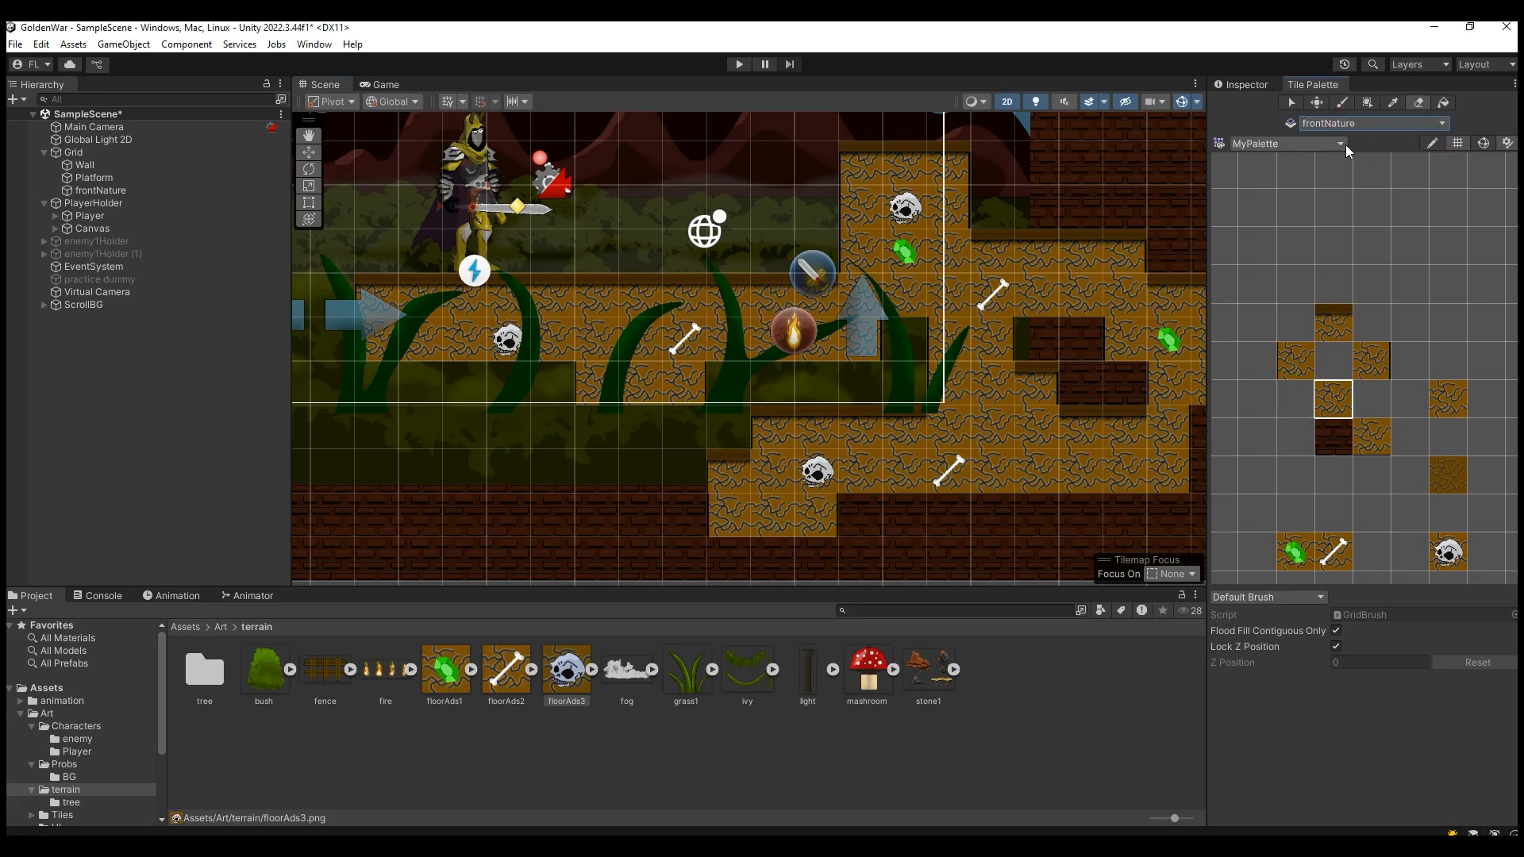
# Paint a green gem tile in the upper ground before the skull, check it in the Game view and save the scene.
pyautogui.scroll(-3, 942, 425)
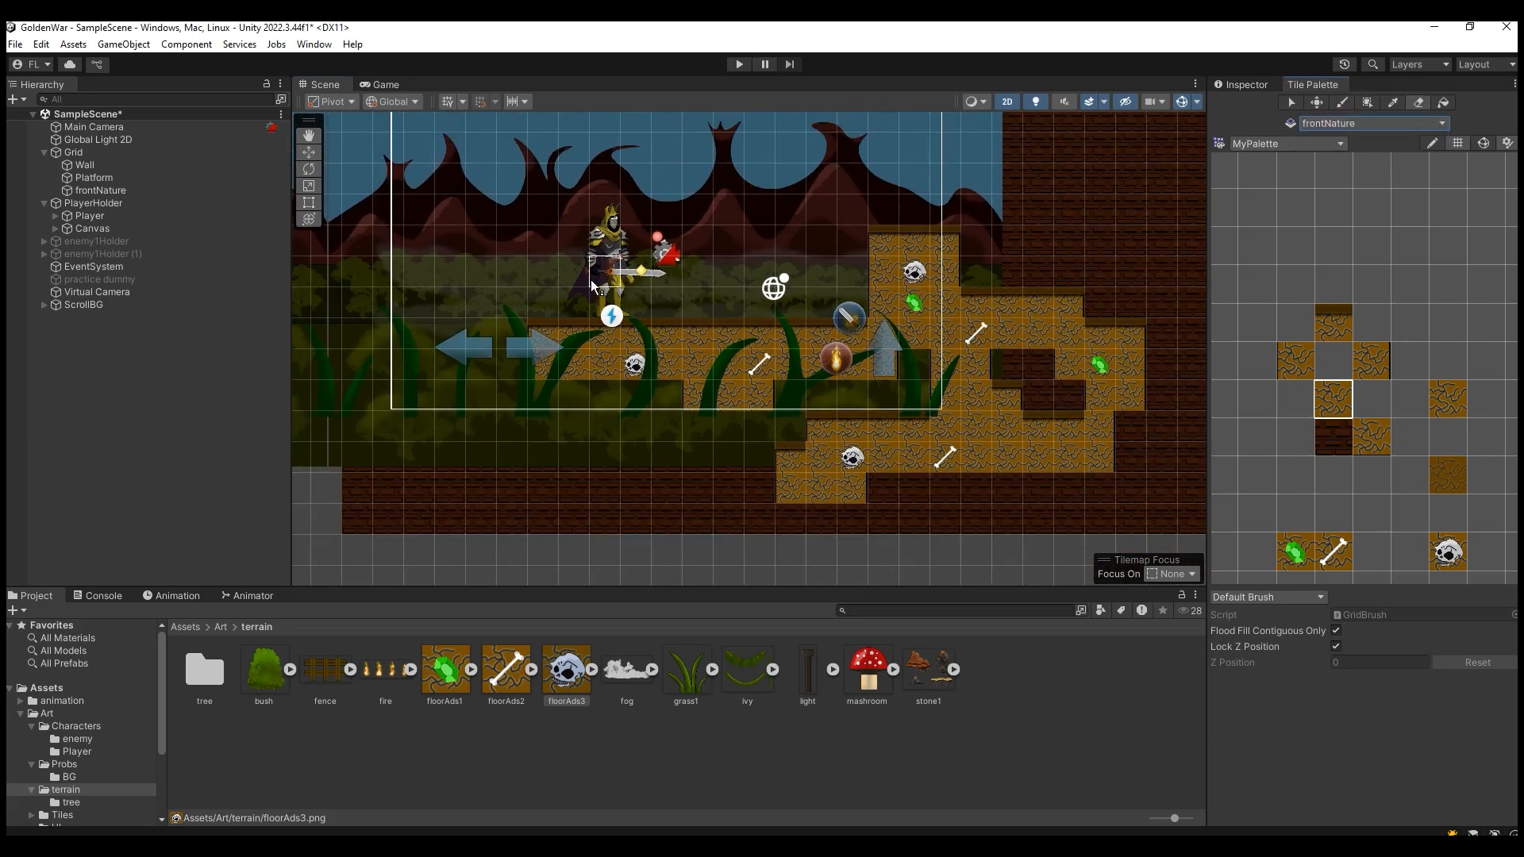
pyautogui.click(1302, 559)
pyautogui.click(601, 373)
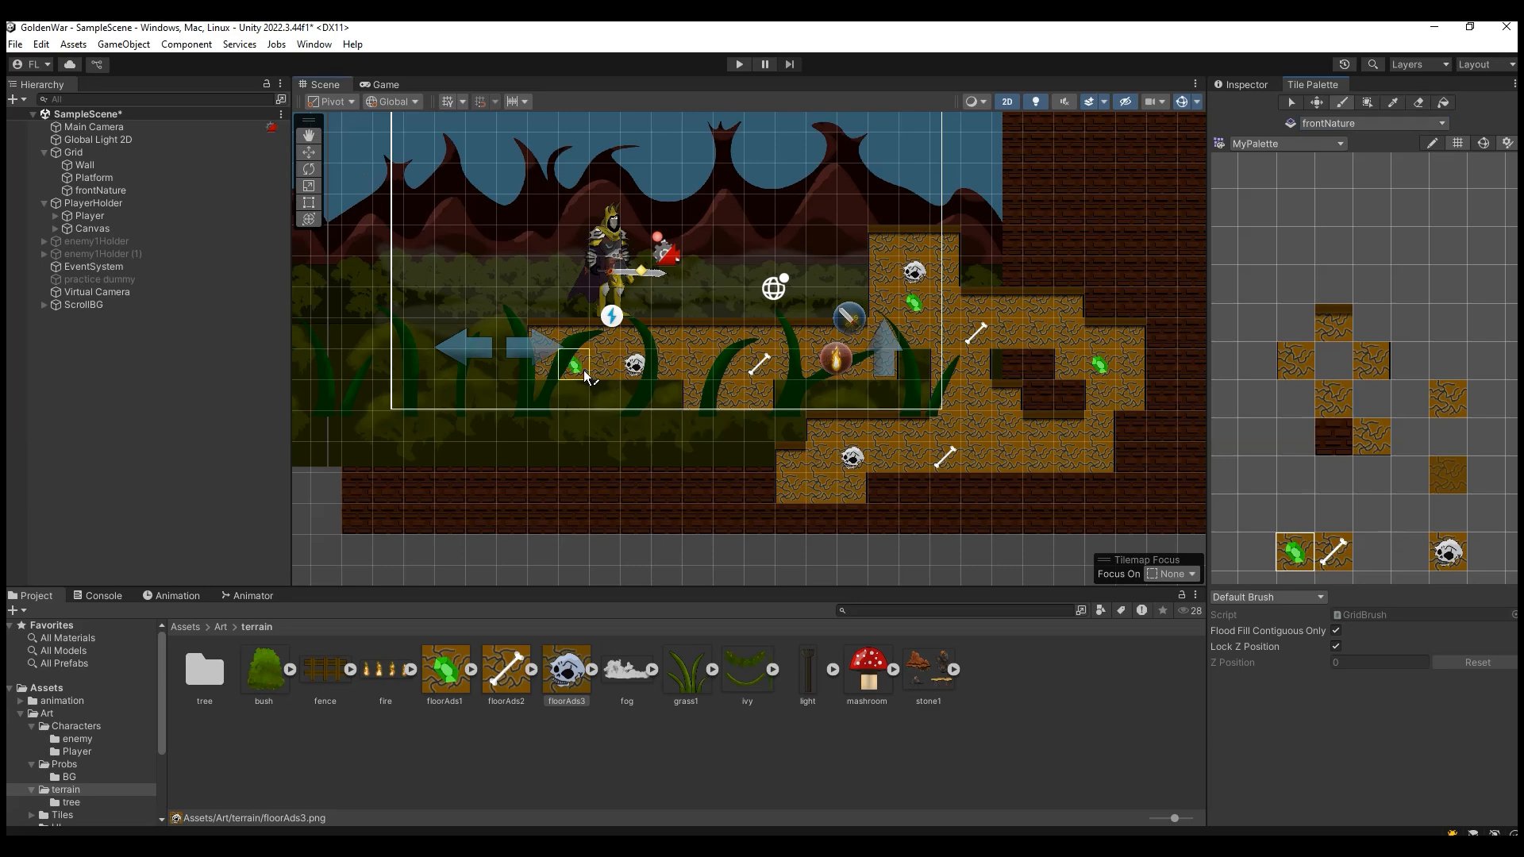
pyautogui.click(386, 84)
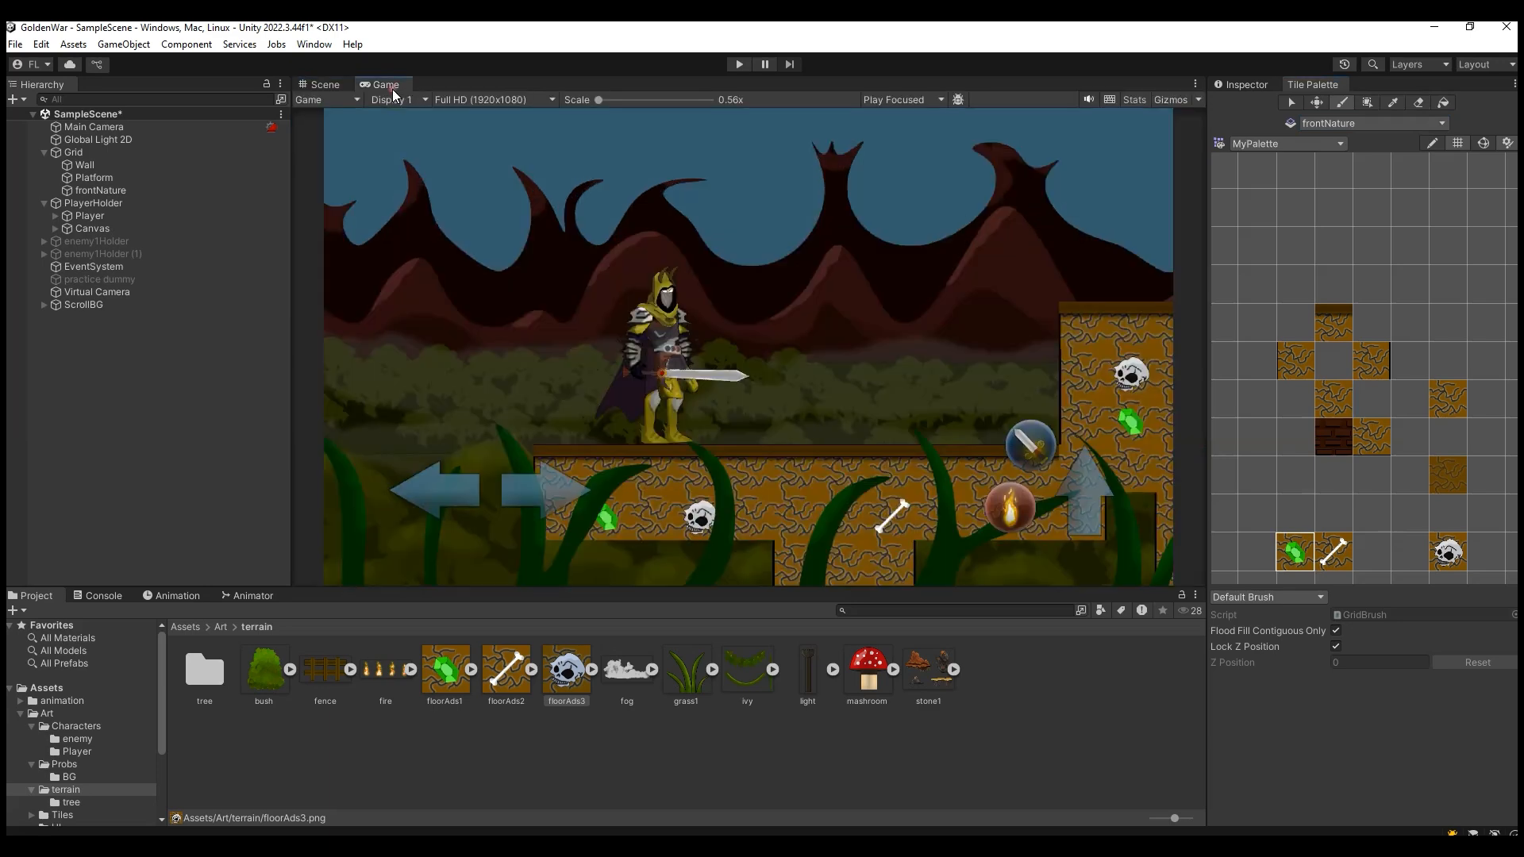
pyautogui.click(319, 85)
pyautogui.hotkey('ctrl', 's')
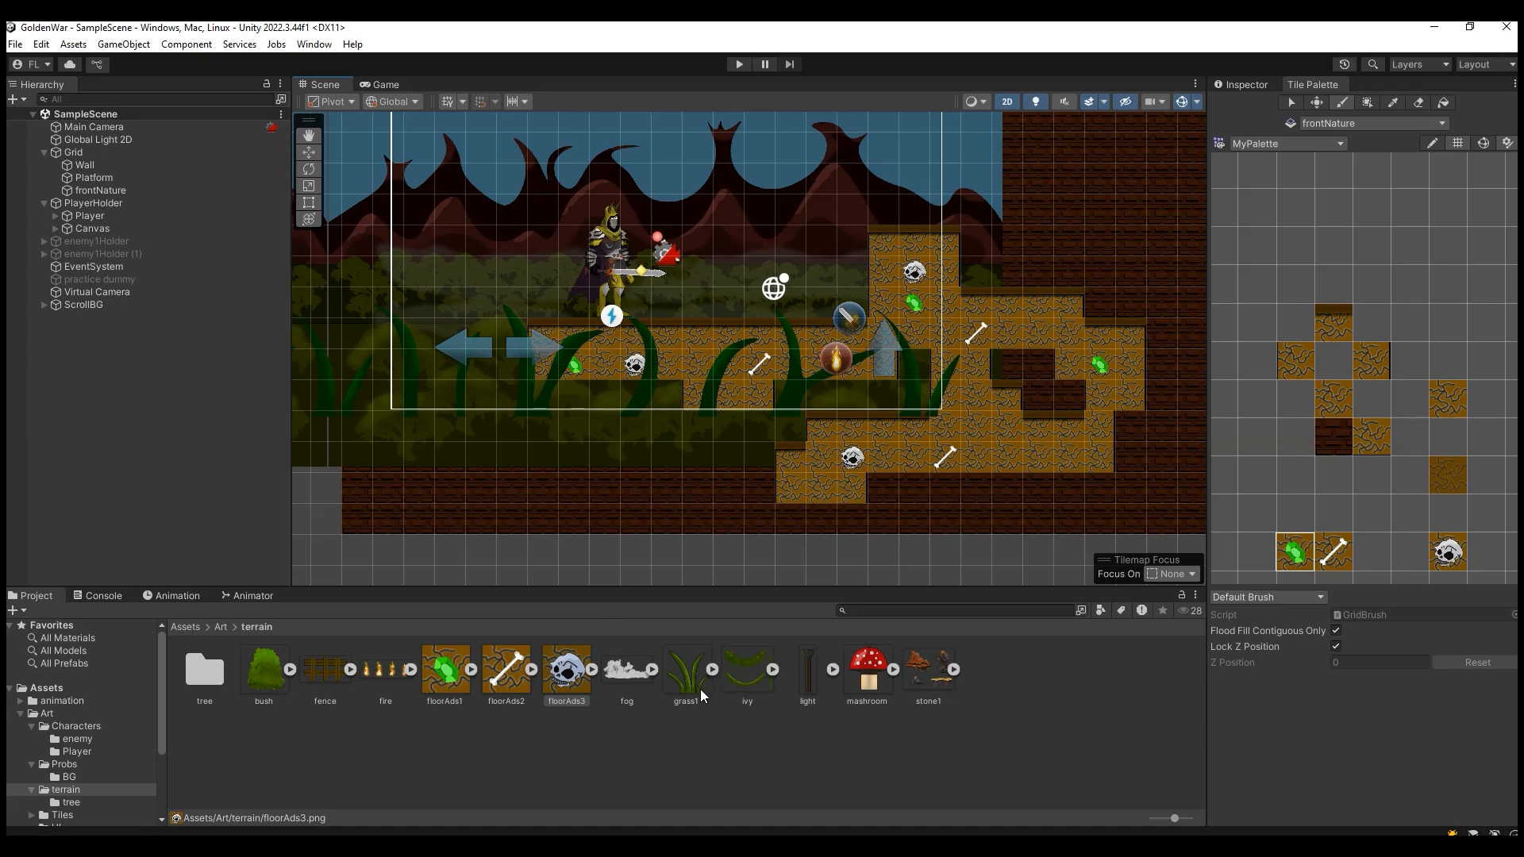
# Add the grass1 sprite to MyPalette as a tile, saving its asset as grass in the Front folder.
pyautogui.moveTo(690, 683); pyautogui.dragTo(1264, 498)
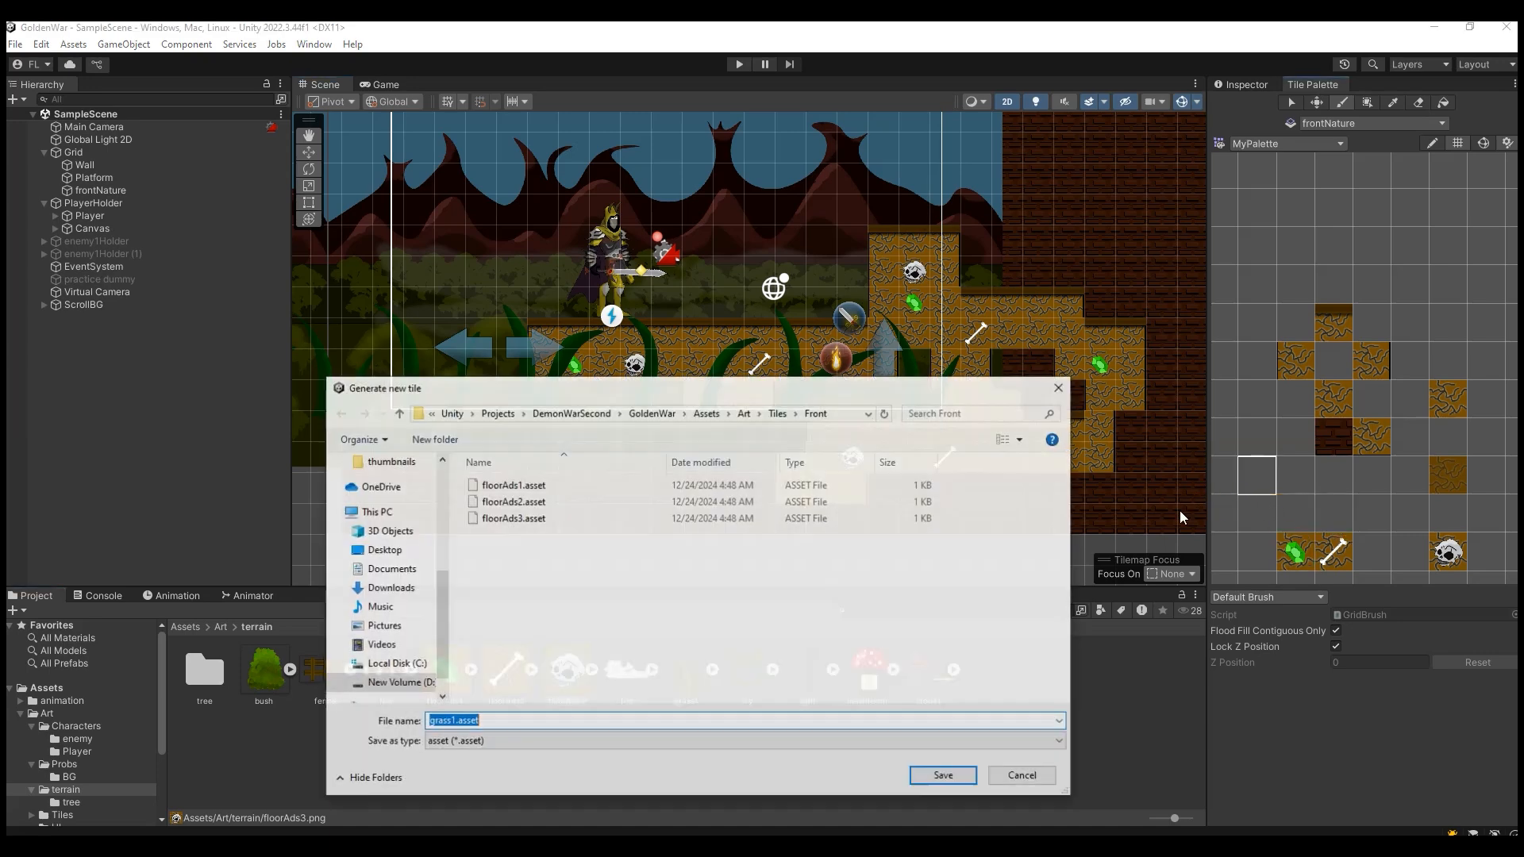
pyautogui.write('grass')
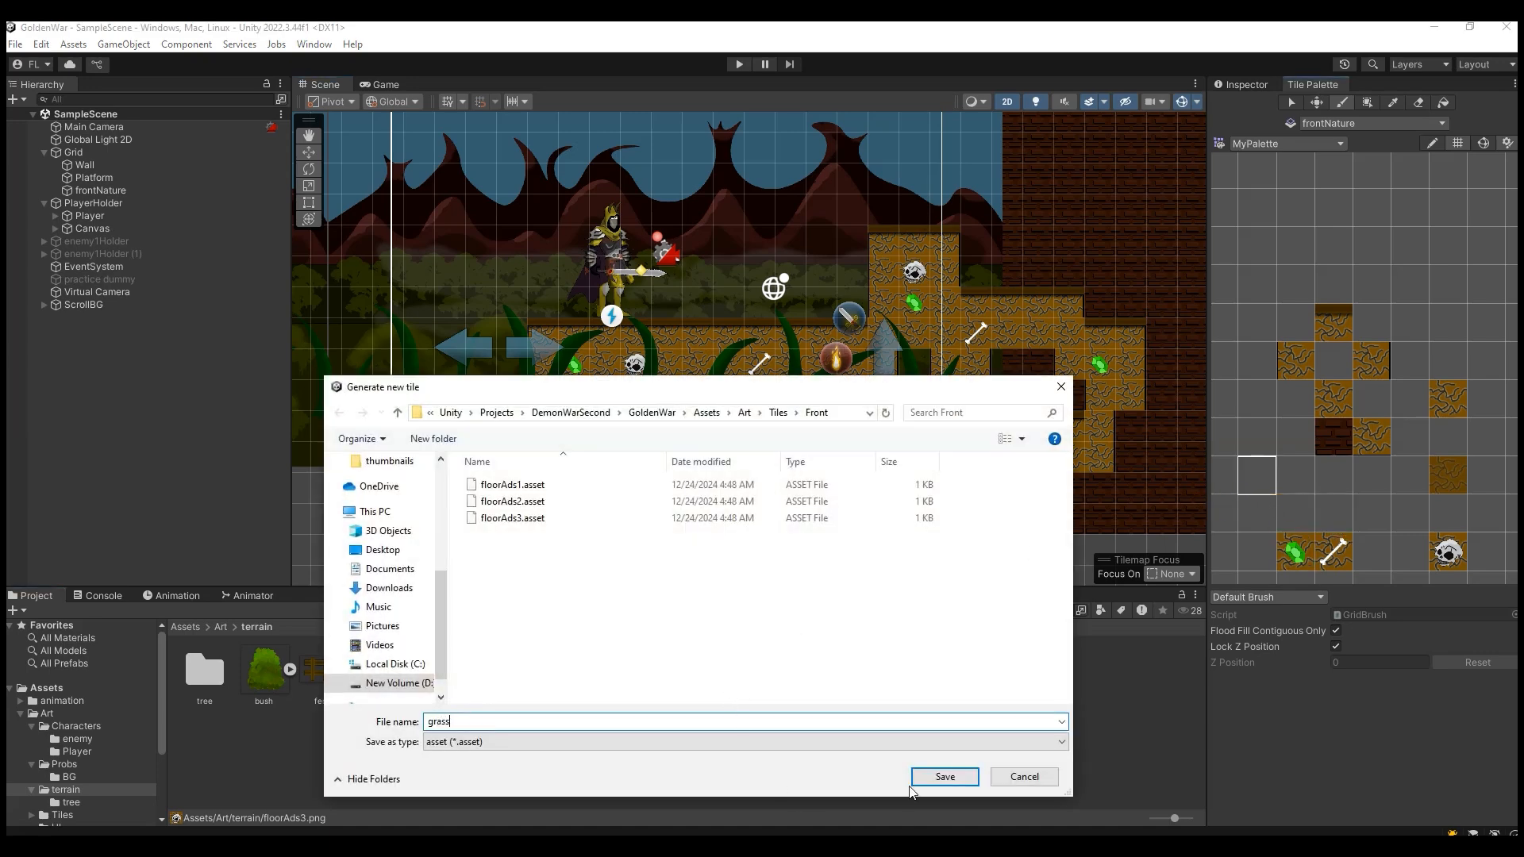
pyautogui.click(942, 776)
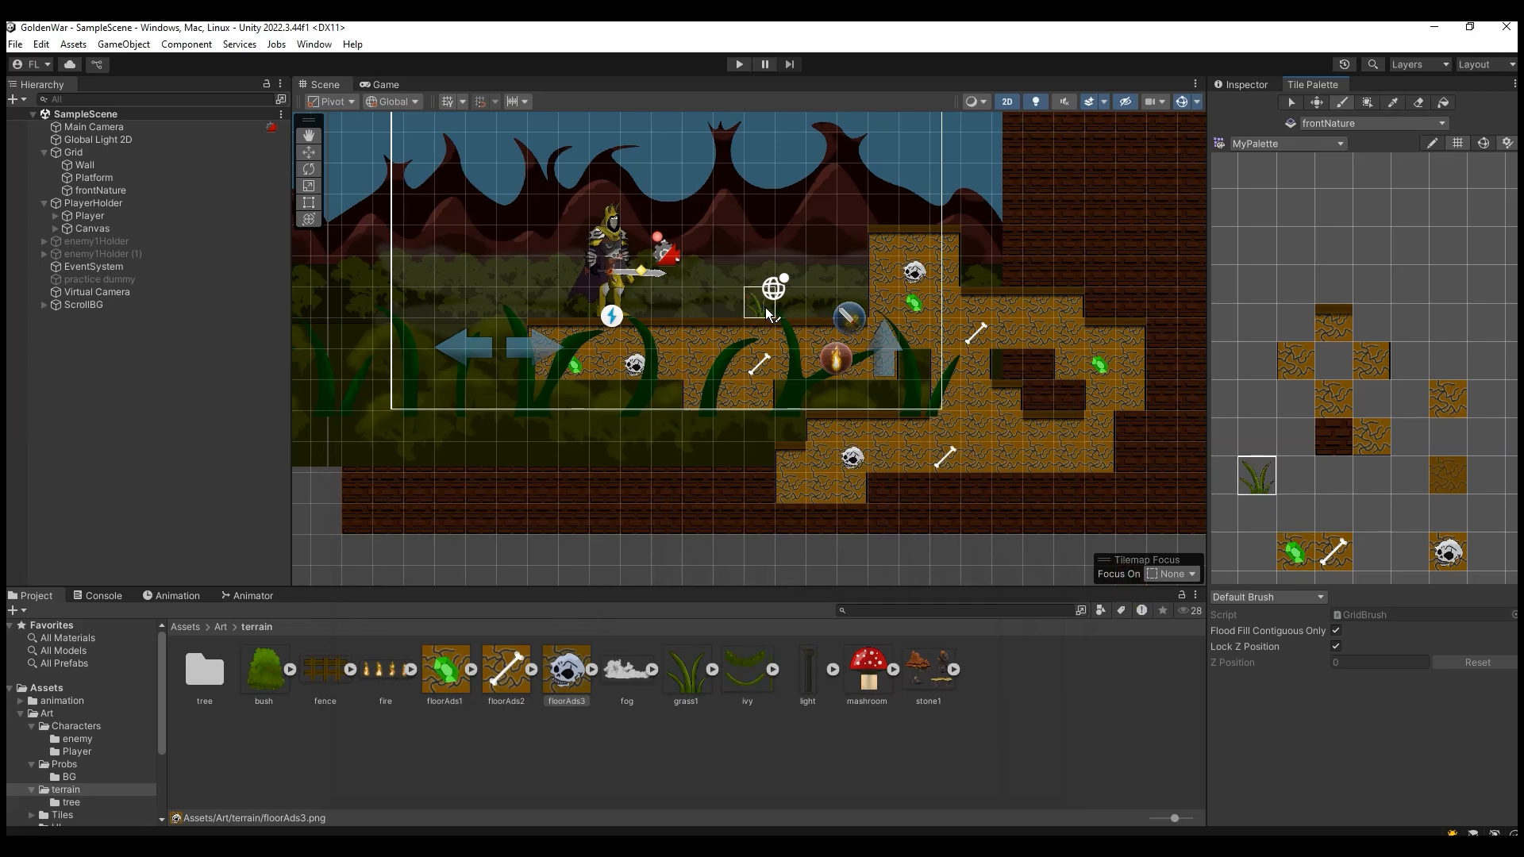
# Create a new tilemap under the Grid object.
pyautogui.click(1336, 125)
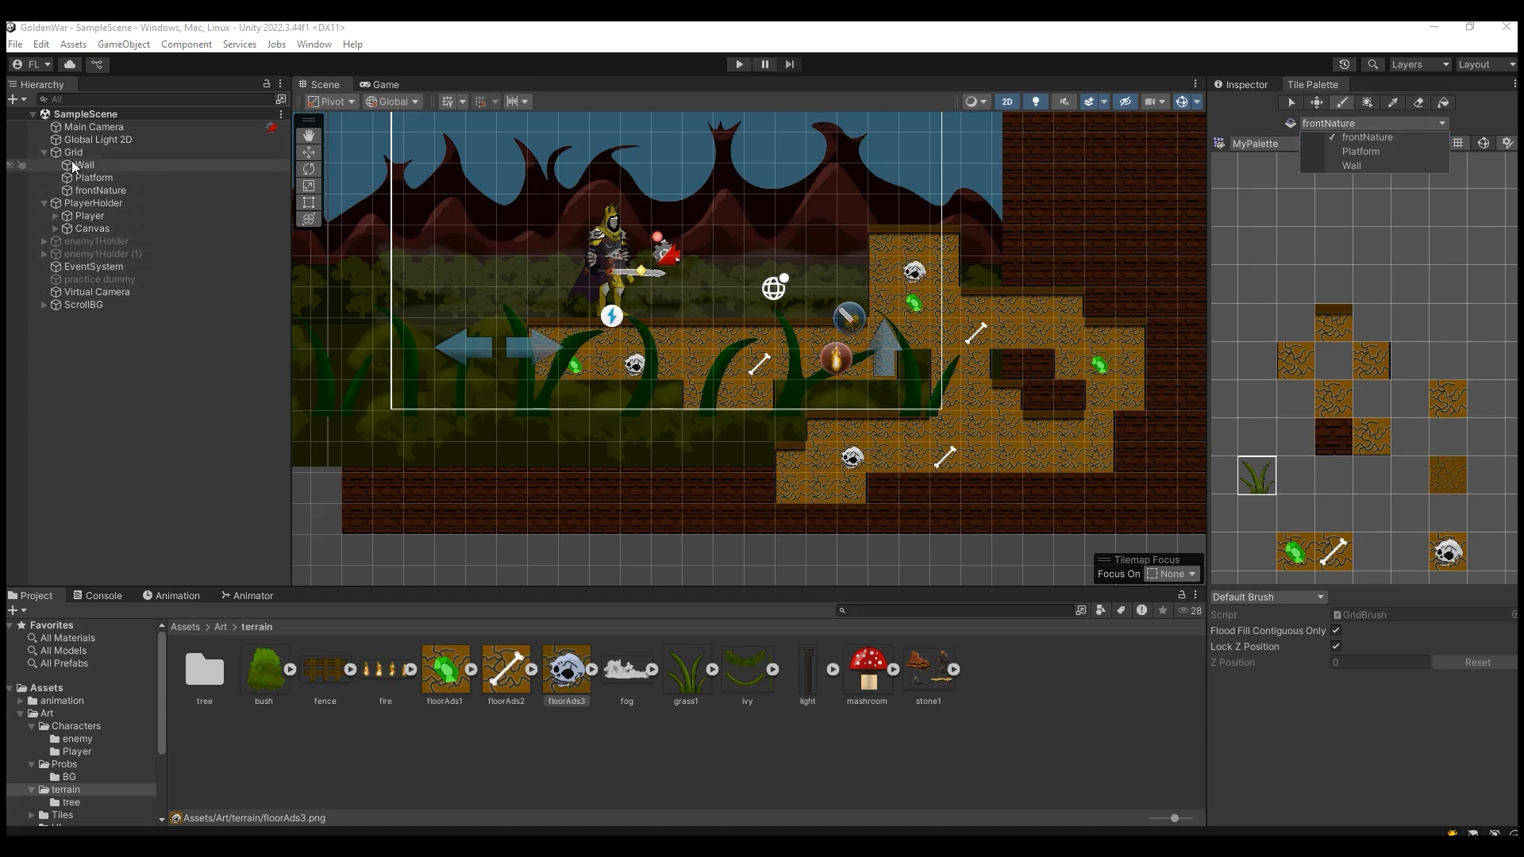
pyautogui.rightClick(108, 152)
pyautogui.moveTo(262, 367)
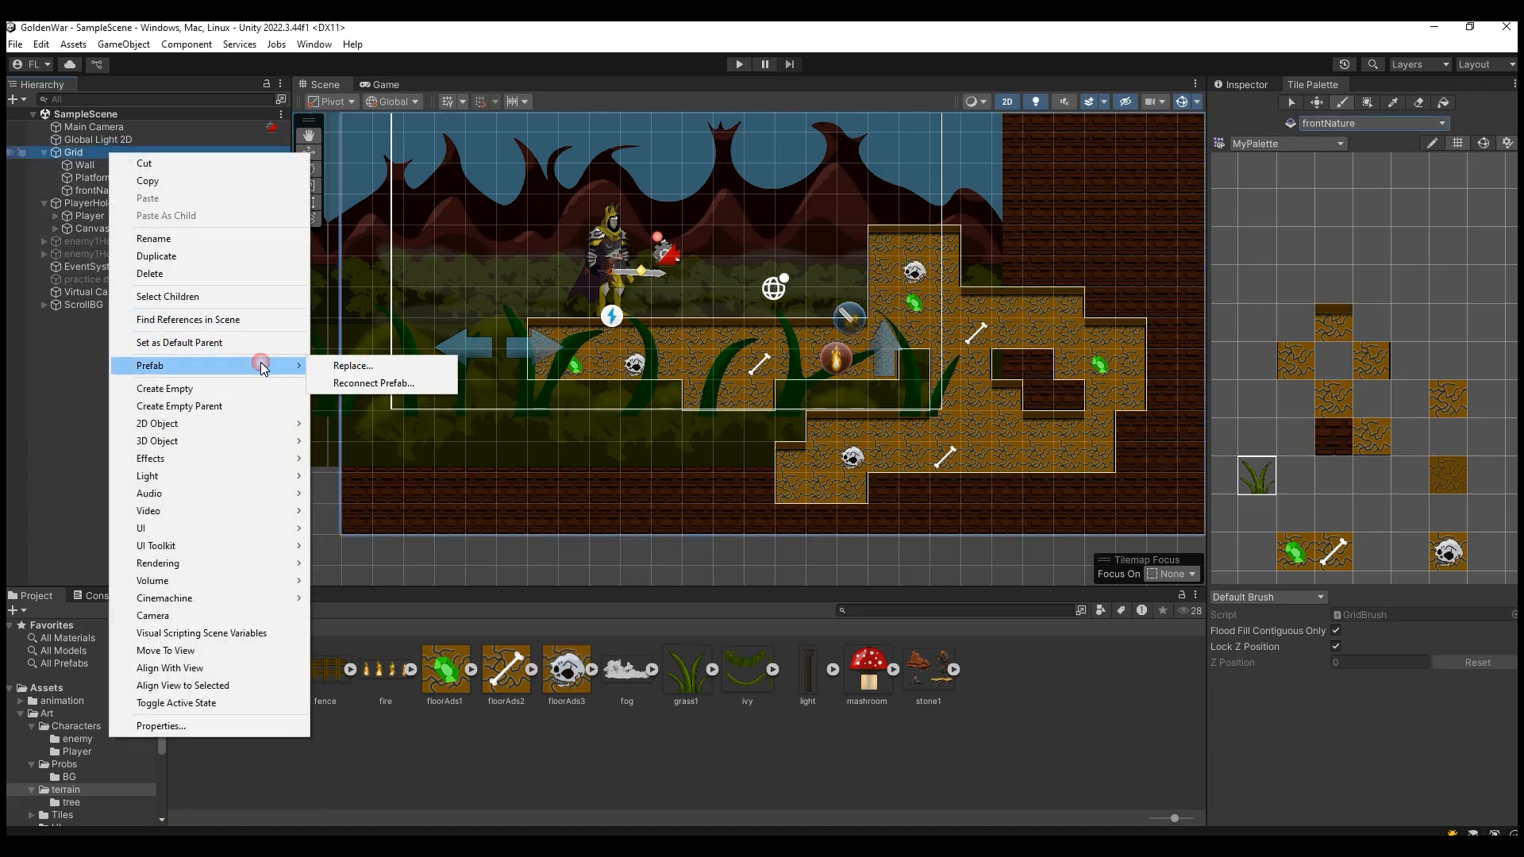
pyautogui.moveTo(273, 428)
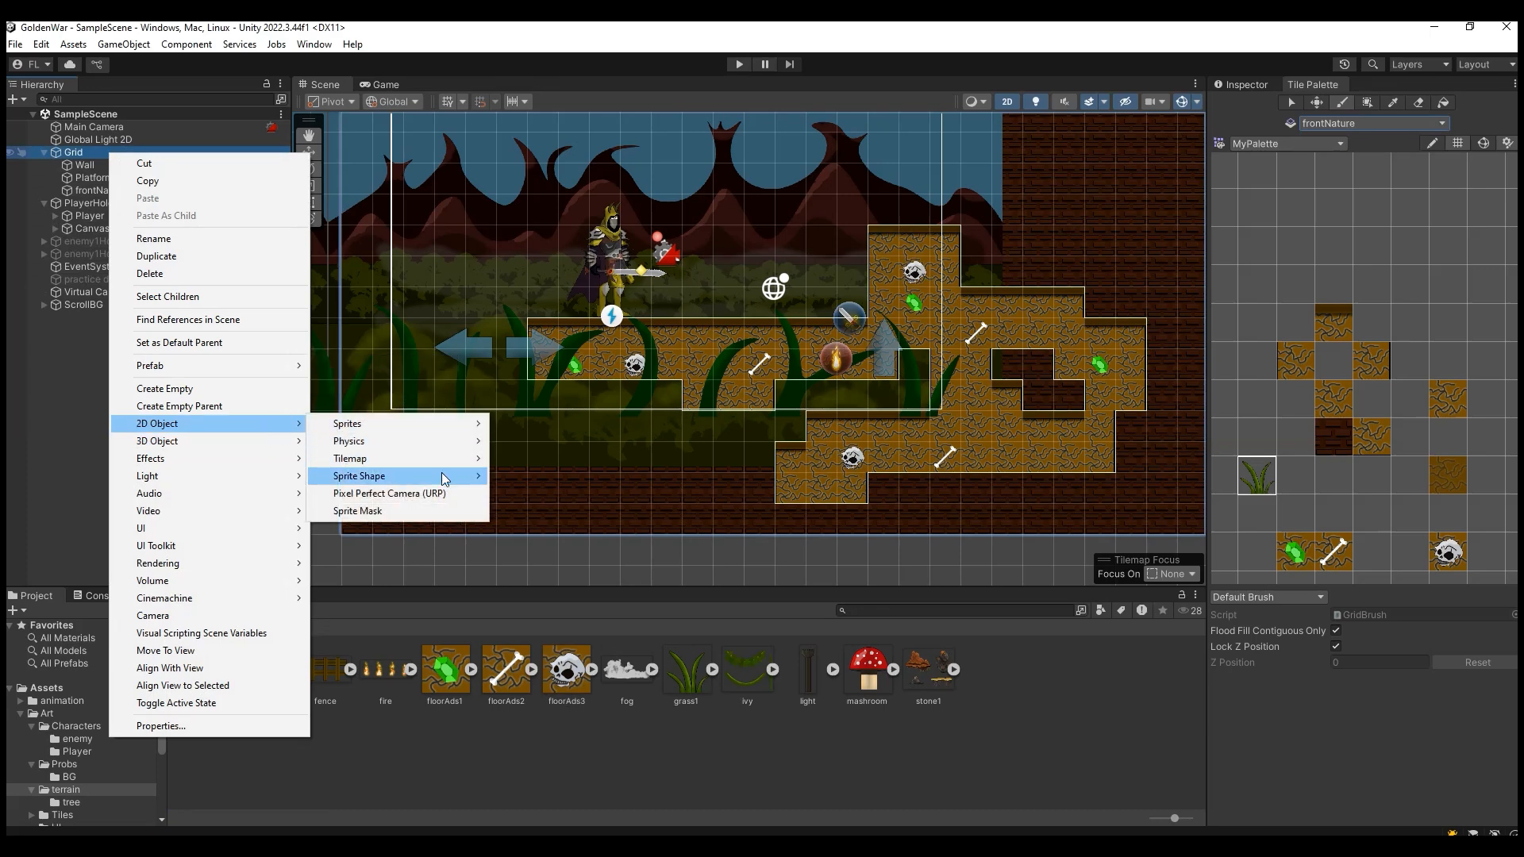
pyautogui.moveTo(445, 459)
pyautogui.click(555, 528)
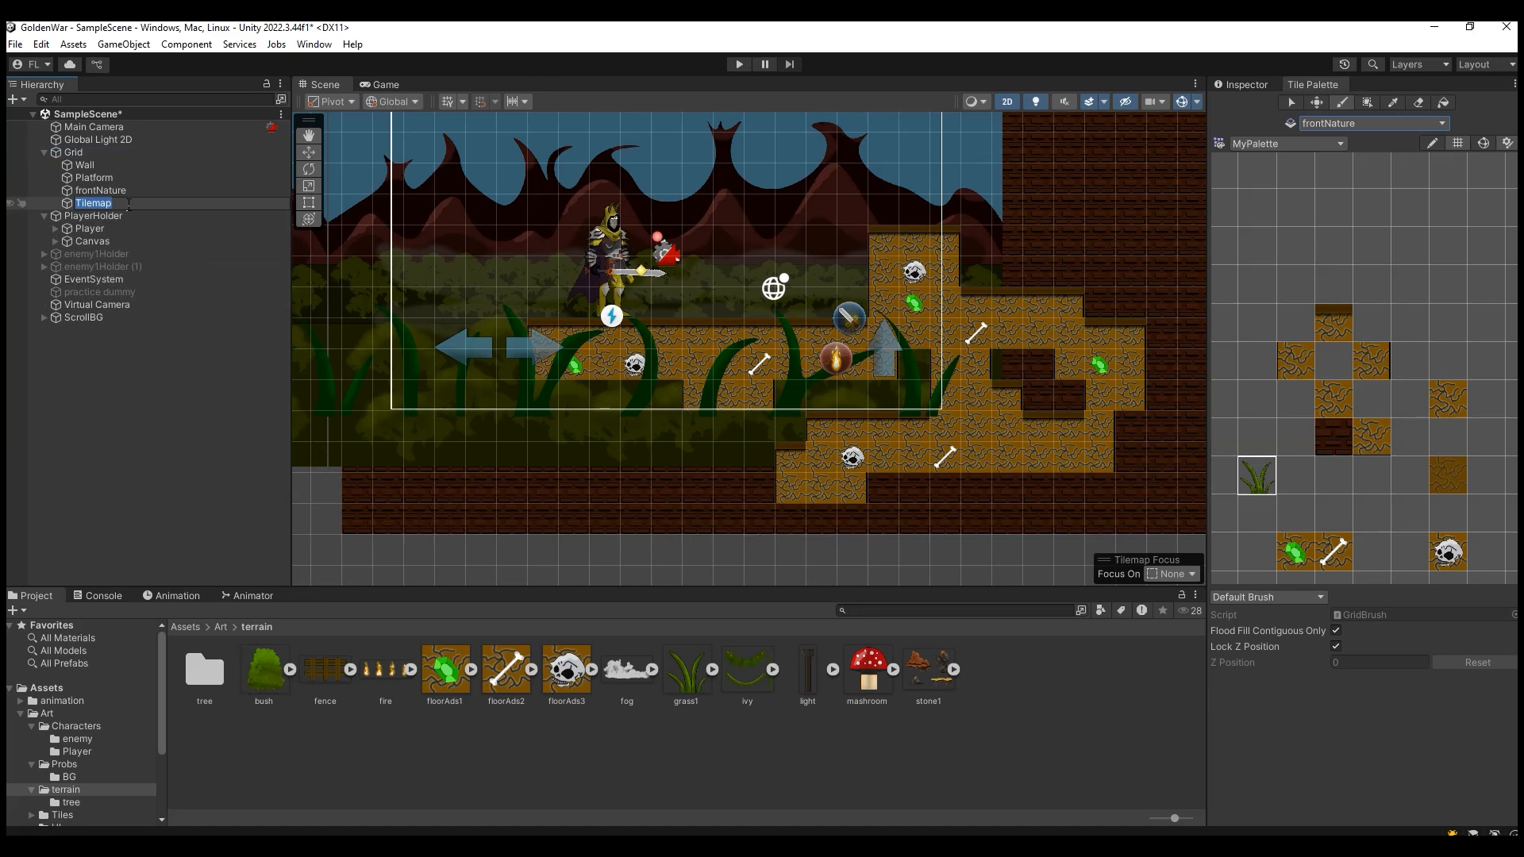
# Rename the new tilemap under the Grid as nature.
pyautogui.click(1238, 84)
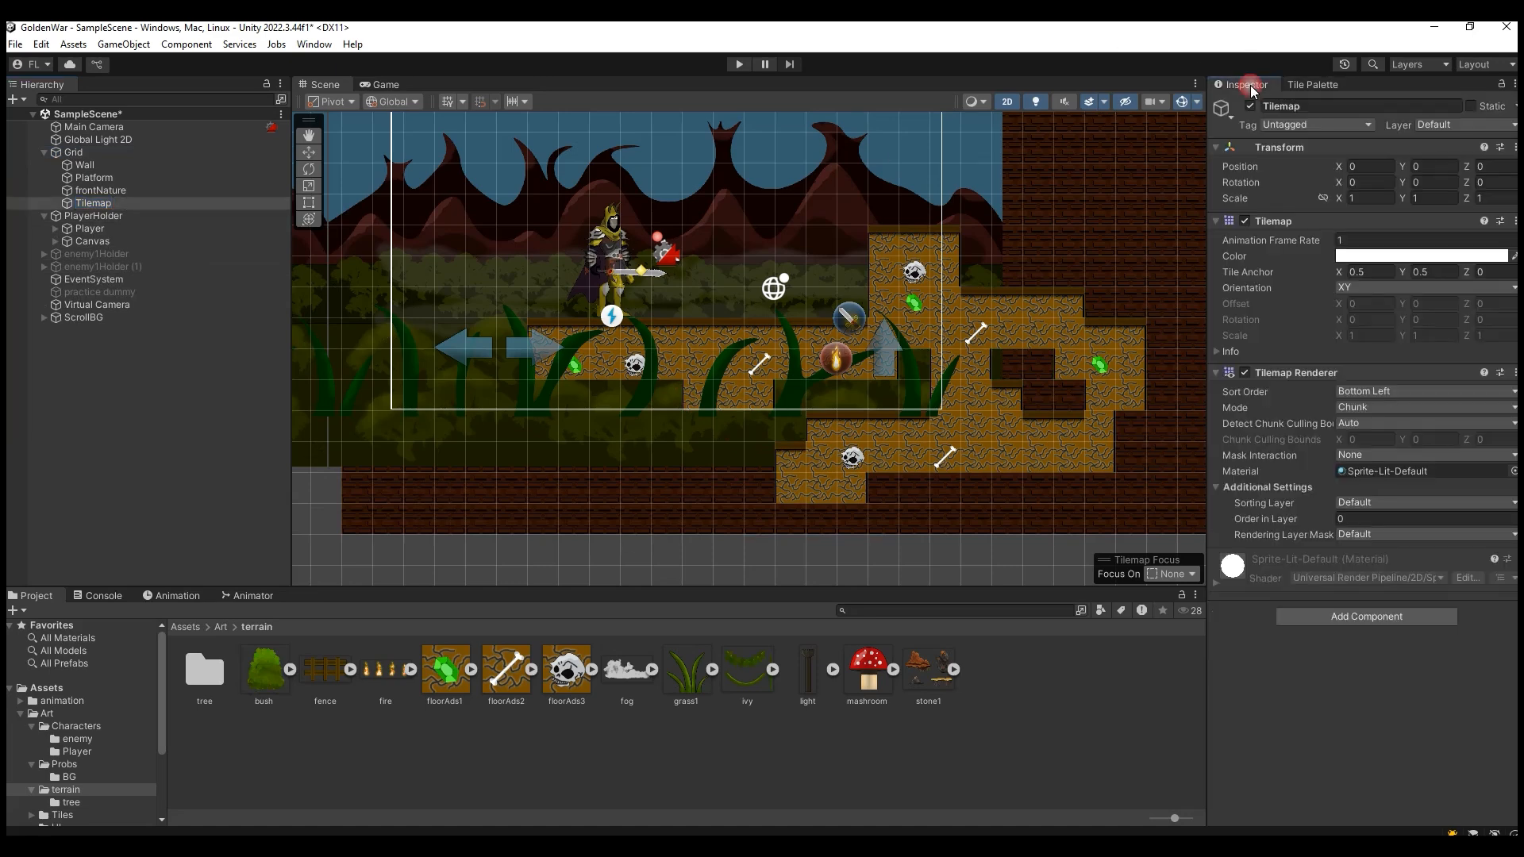
pyautogui.click(1379, 504)
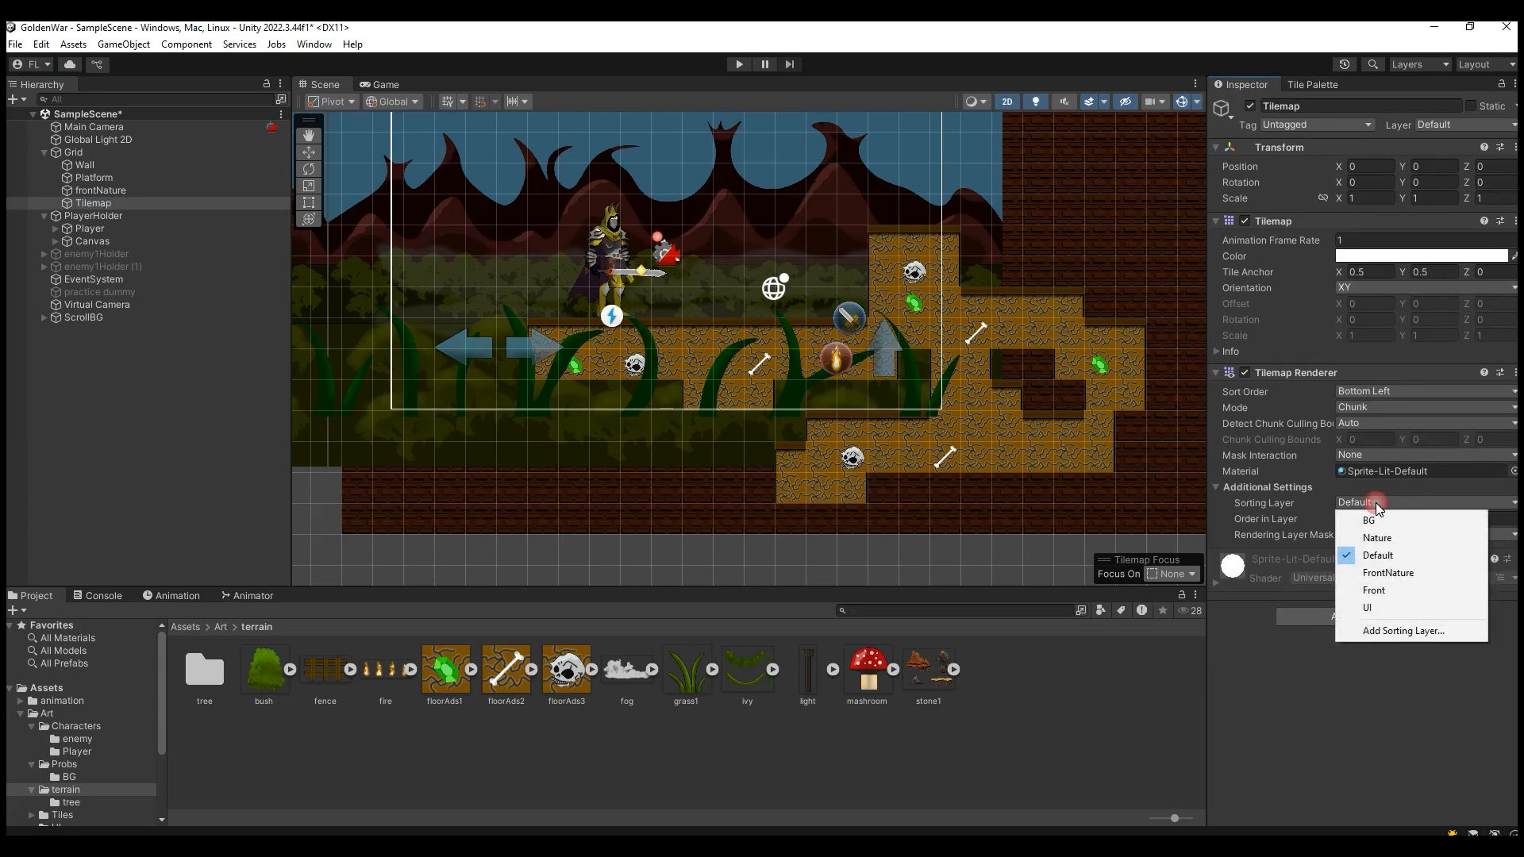
pyautogui.click(101, 208)
pyautogui.click(82, 204)
pyautogui.write('nature')
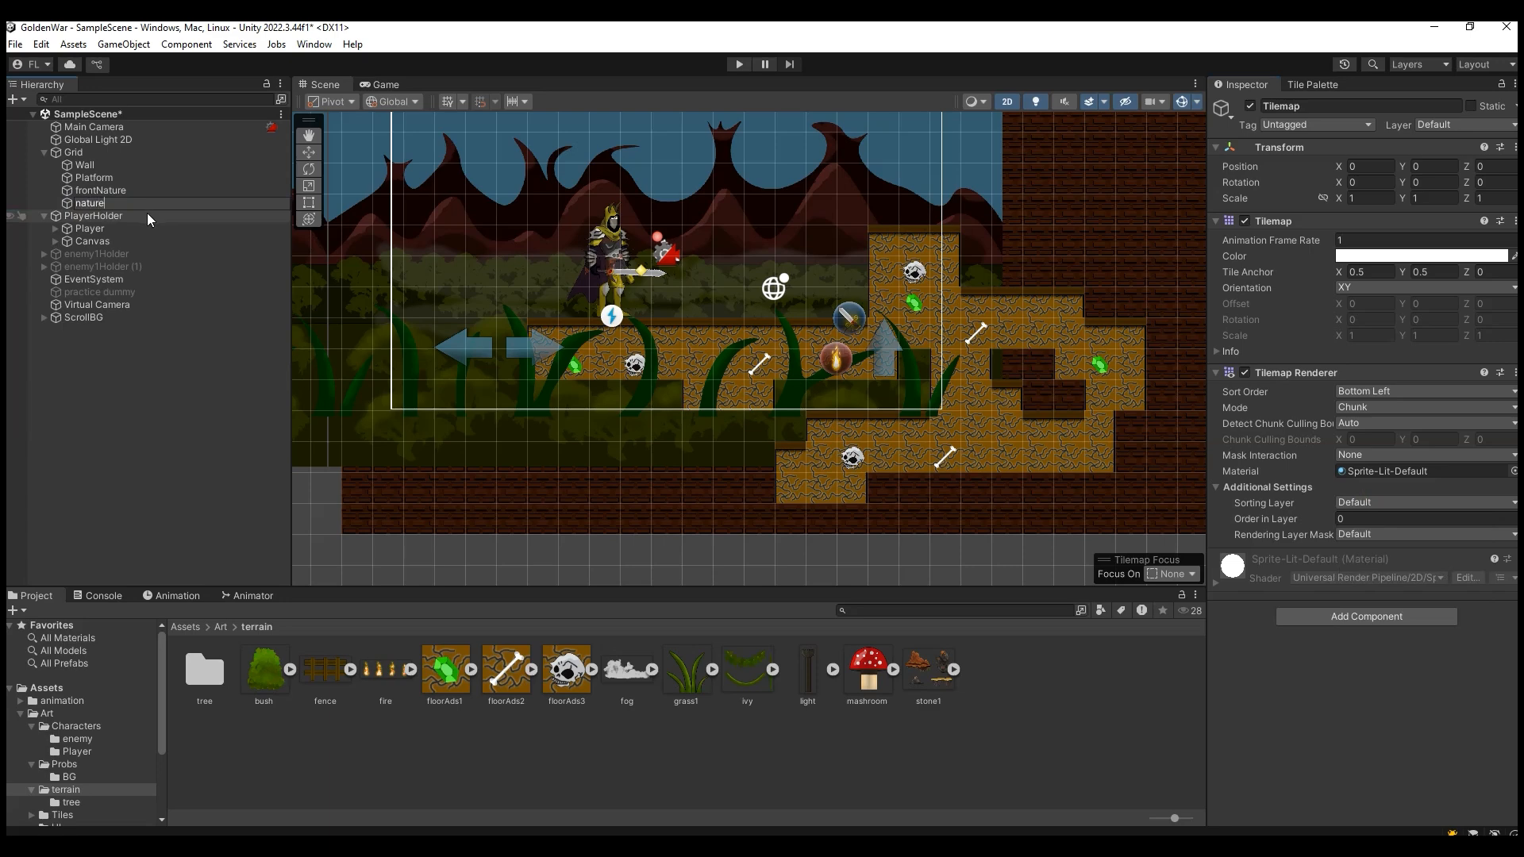
pyautogui.click(146, 199)
pyautogui.click(147, 204)
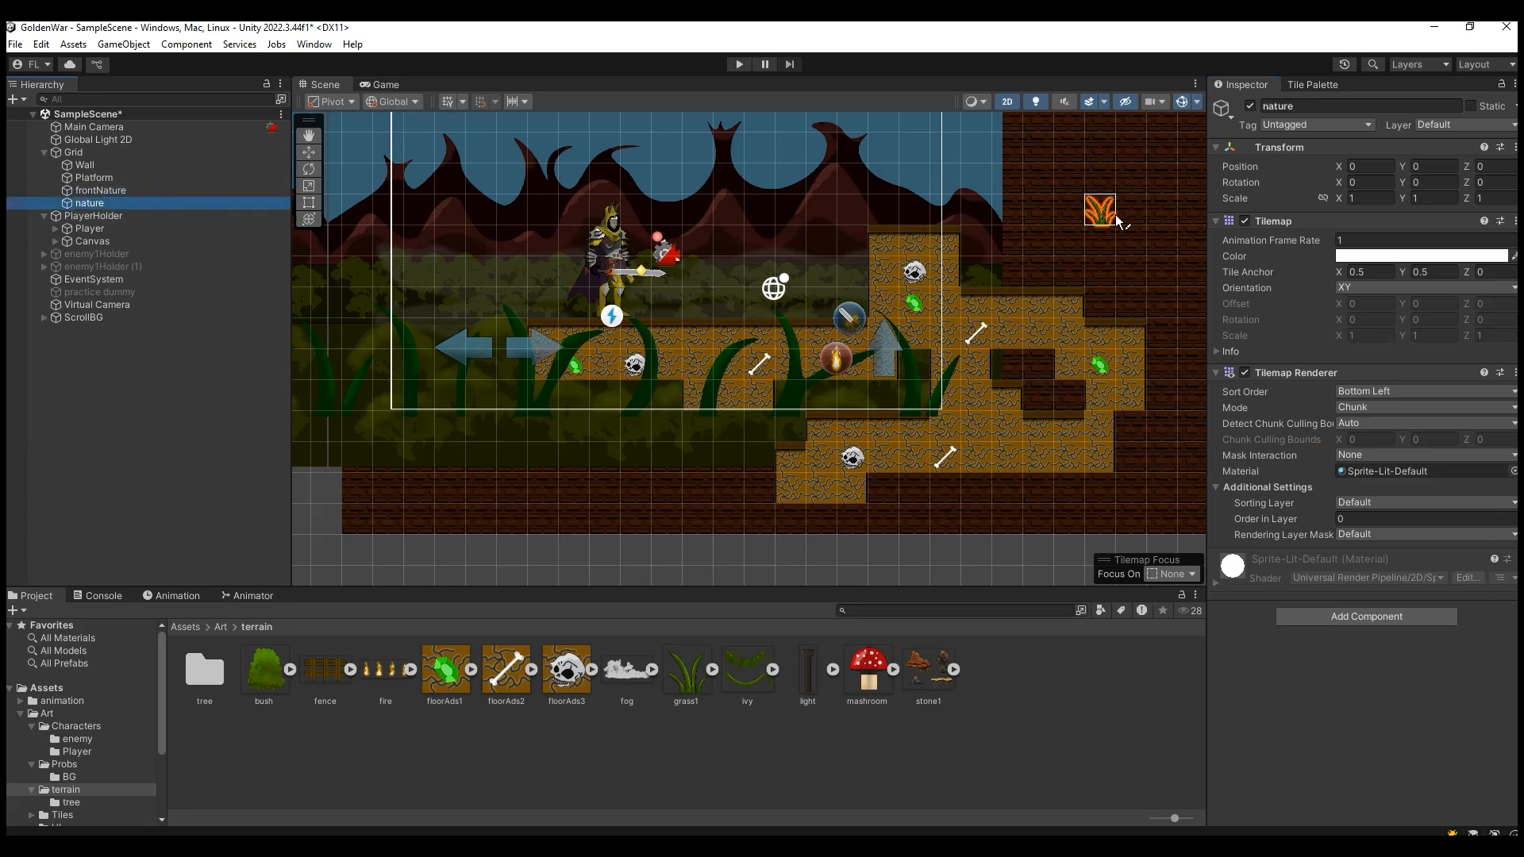
# Set the nature tilemap's sorting layer to Nature.
pyautogui.click(1309, 84)
pyautogui.click(1273, 85)
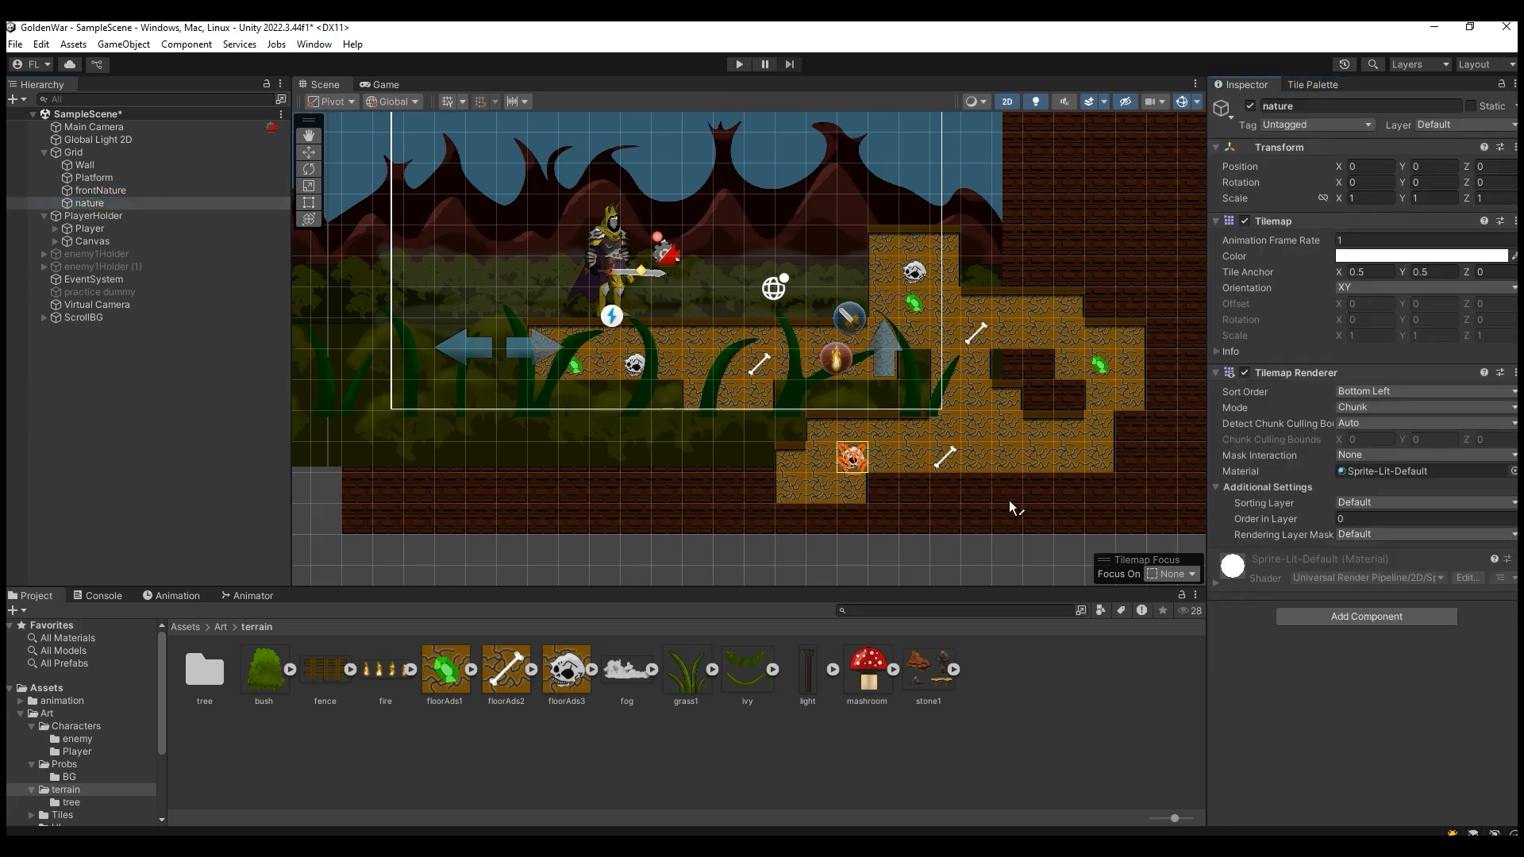
pyautogui.click(1393, 504)
pyautogui.click(1392, 538)
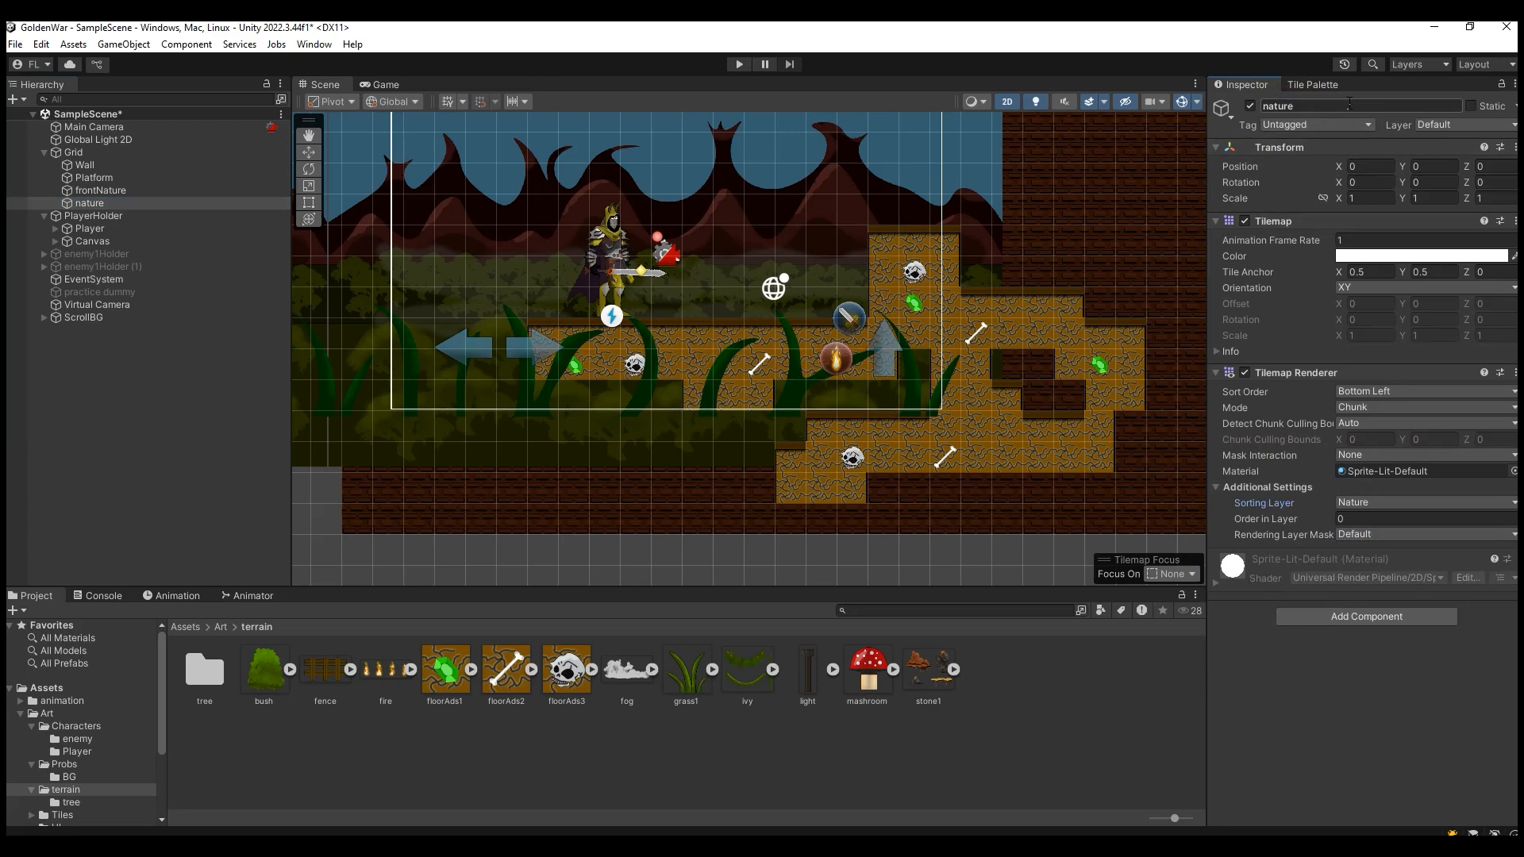
# Paint grass tiles on the nature tilemap on both sides of the player, on top of the raised block and on the ledge beyond it.
pyautogui.click(1311, 84)
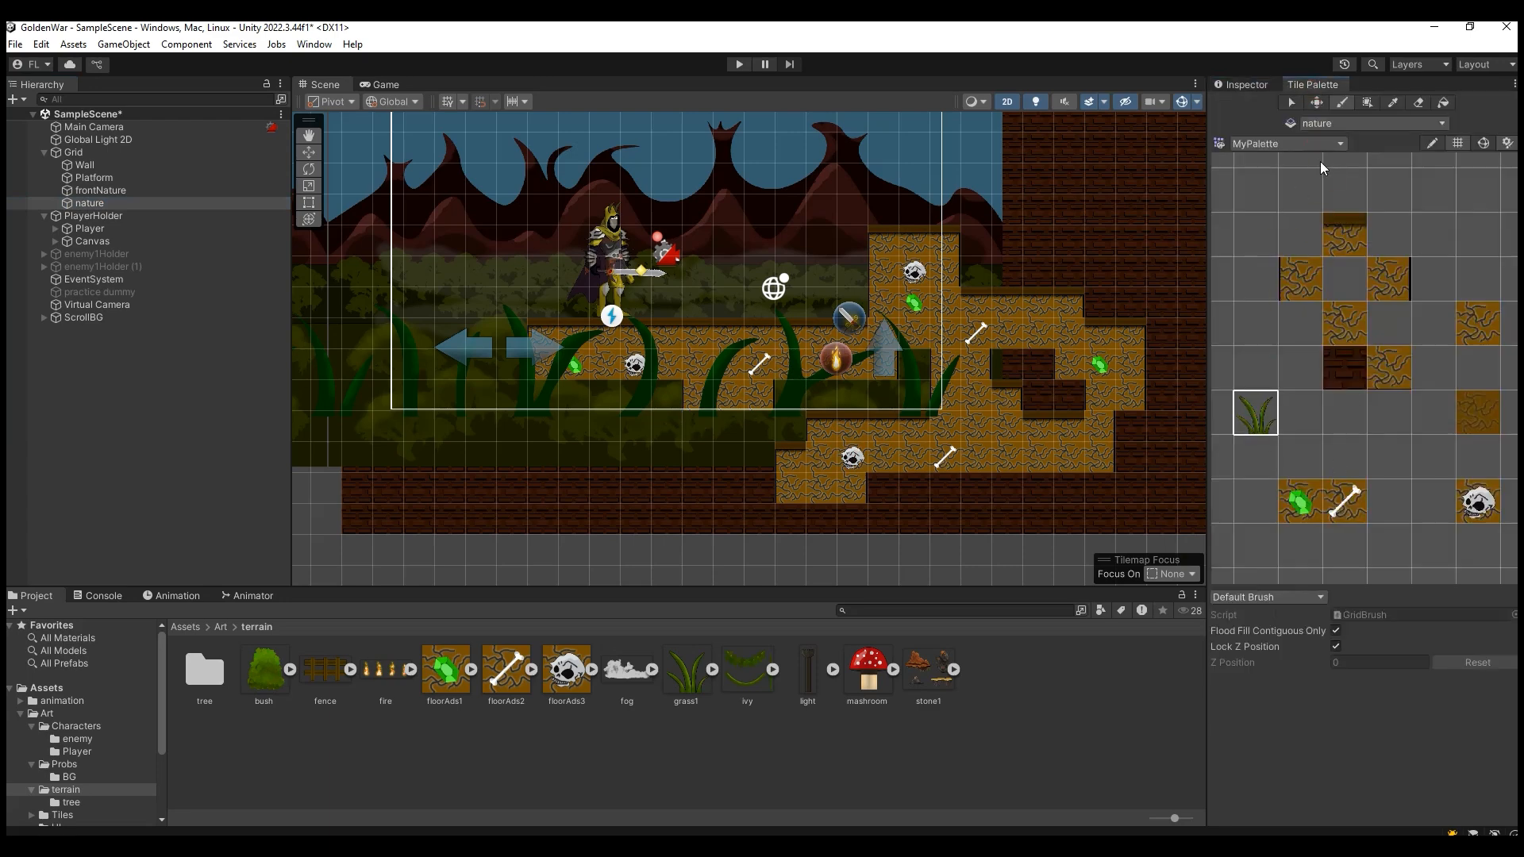
pyautogui.scroll(5, 705, 310)
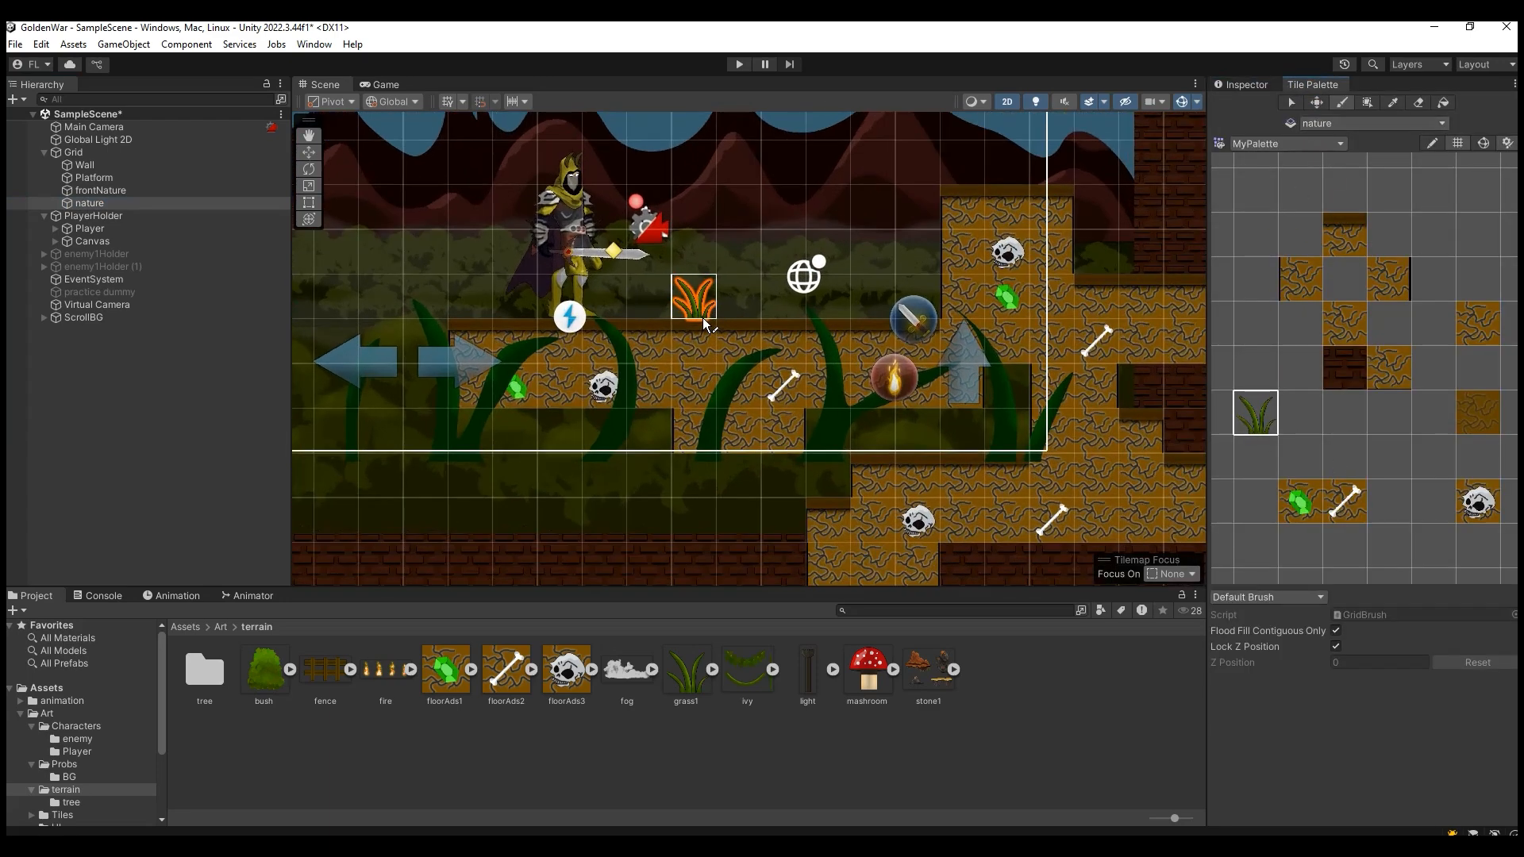
pyautogui.click(671, 304)
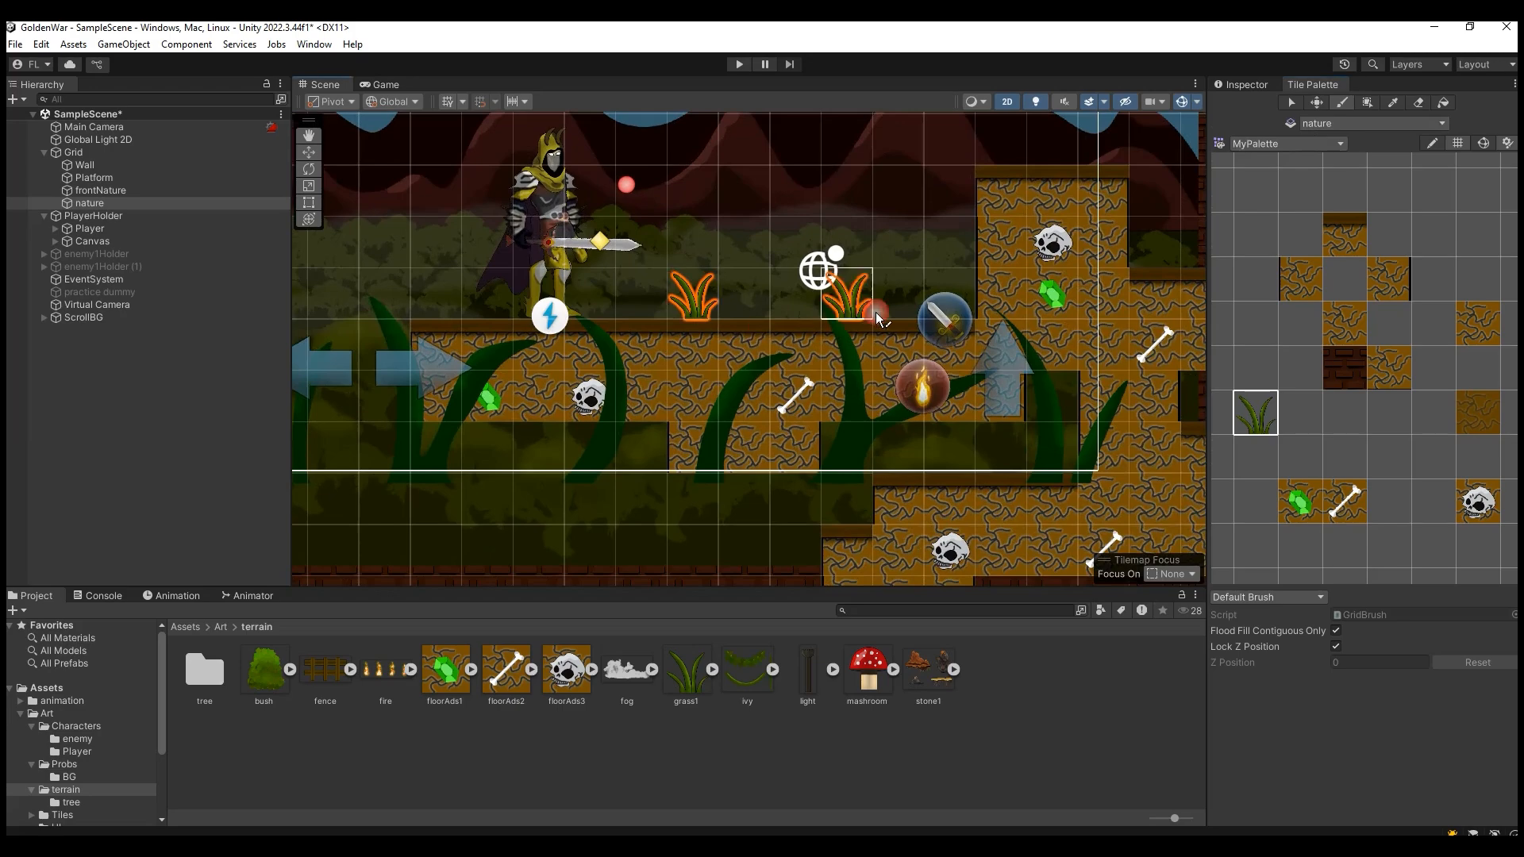
pyautogui.click(878, 309)
pyautogui.click(1049, 141)
pyautogui.scroll(-3, 1059, 281)
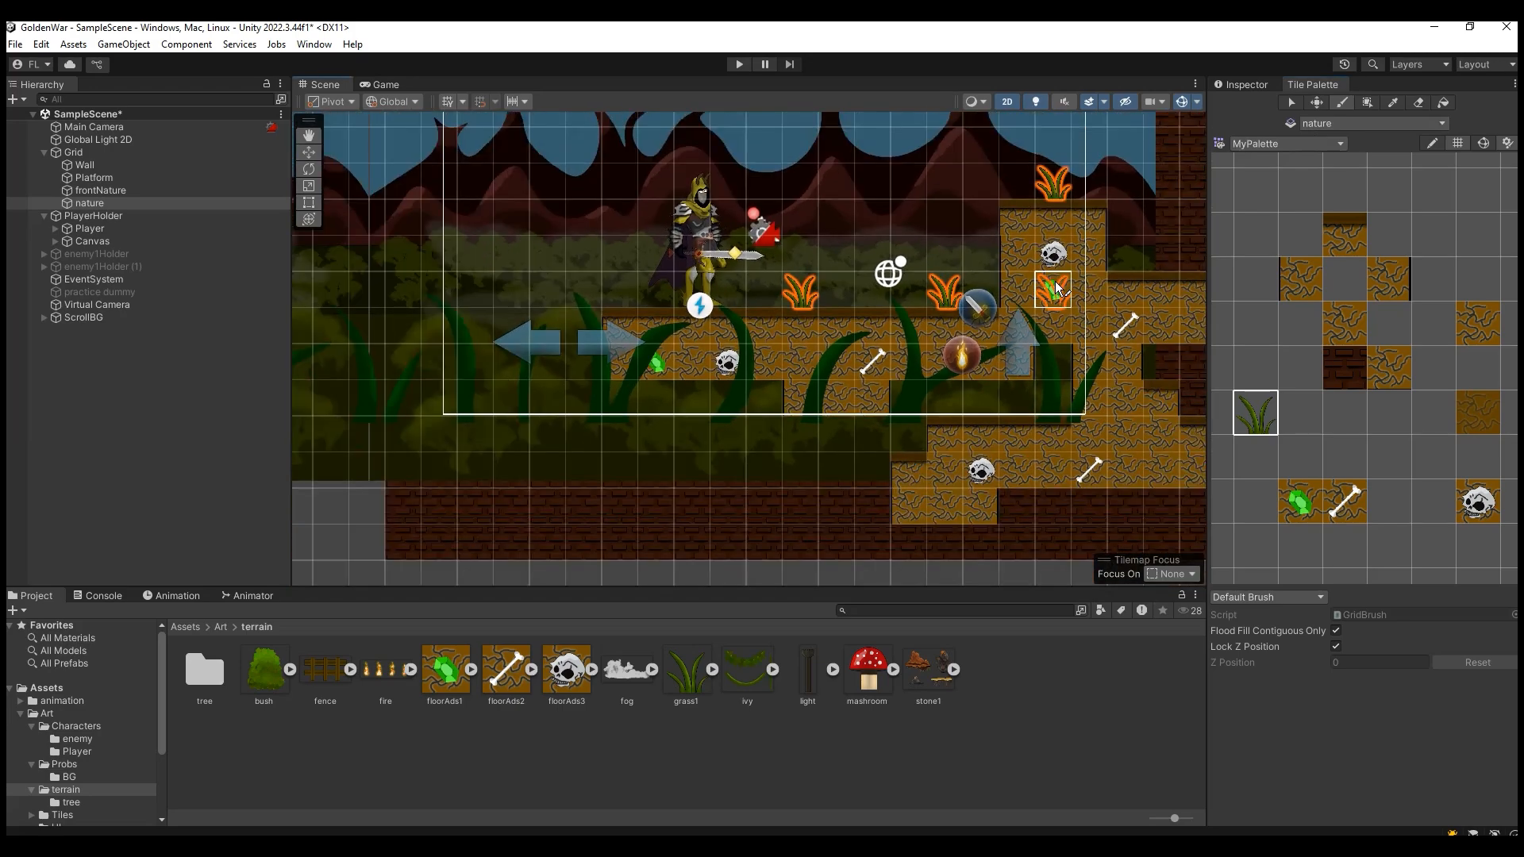
pyautogui.click(1140, 266)
pyautogui.scroll(-3, 1140, 266)
pyautogui.click(768, 298)
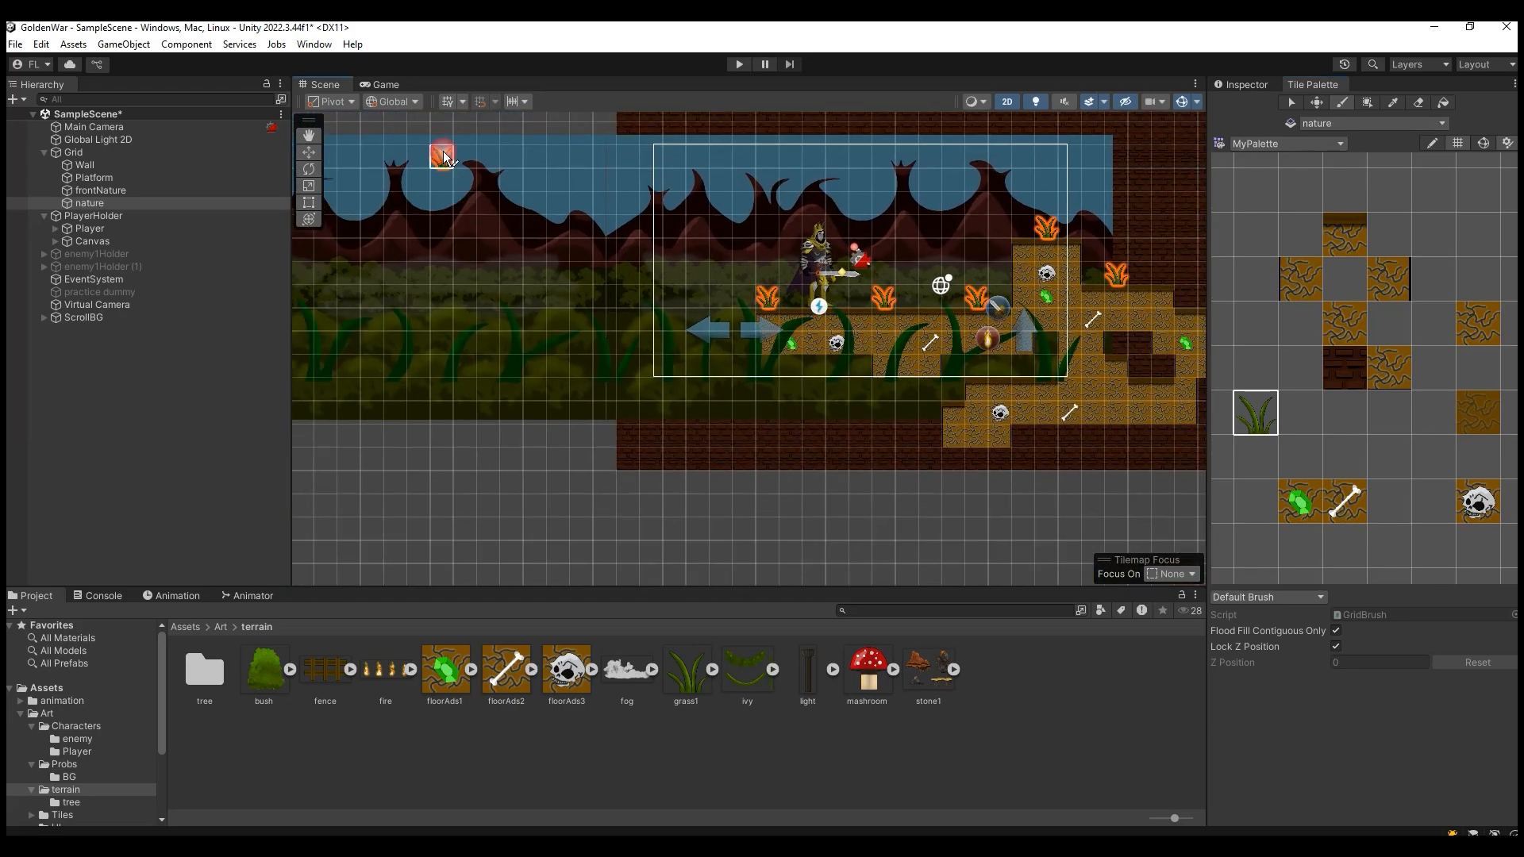
# Paint grass tiles on top of the first two floating platforms beyond the brick wall.
pyautogui.click(308, 136)
pyautogui.moveTo(957, 224); pyautogui.dragTo(532, 237)
pyautogui.click(1246, 416)
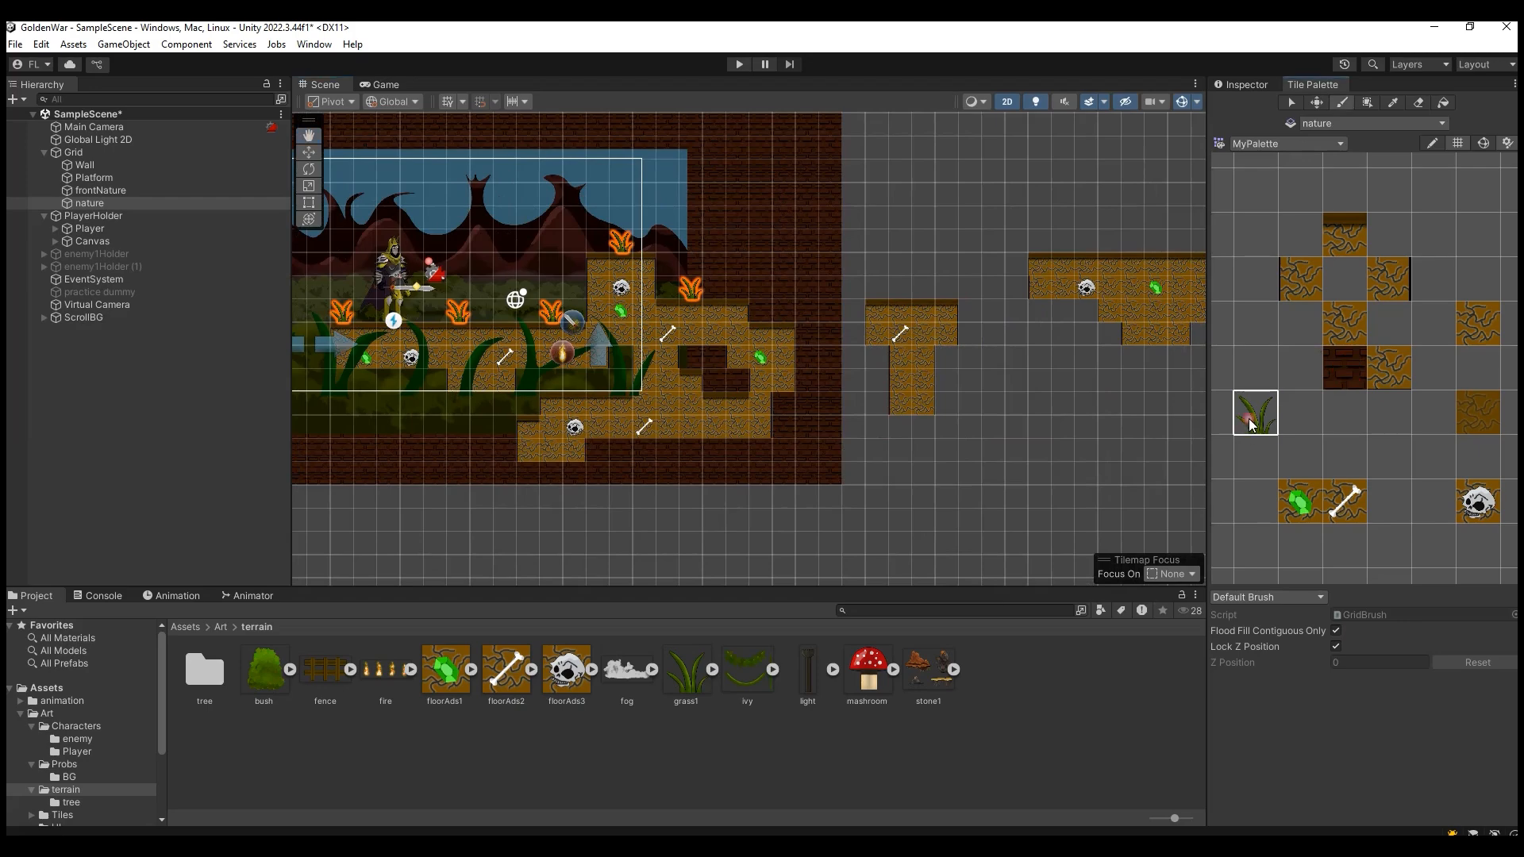
pyautogui.click(1115, 244)
pyautogui.click(1180, 243)
pyautogui.scroll(-3, 1130, 277)
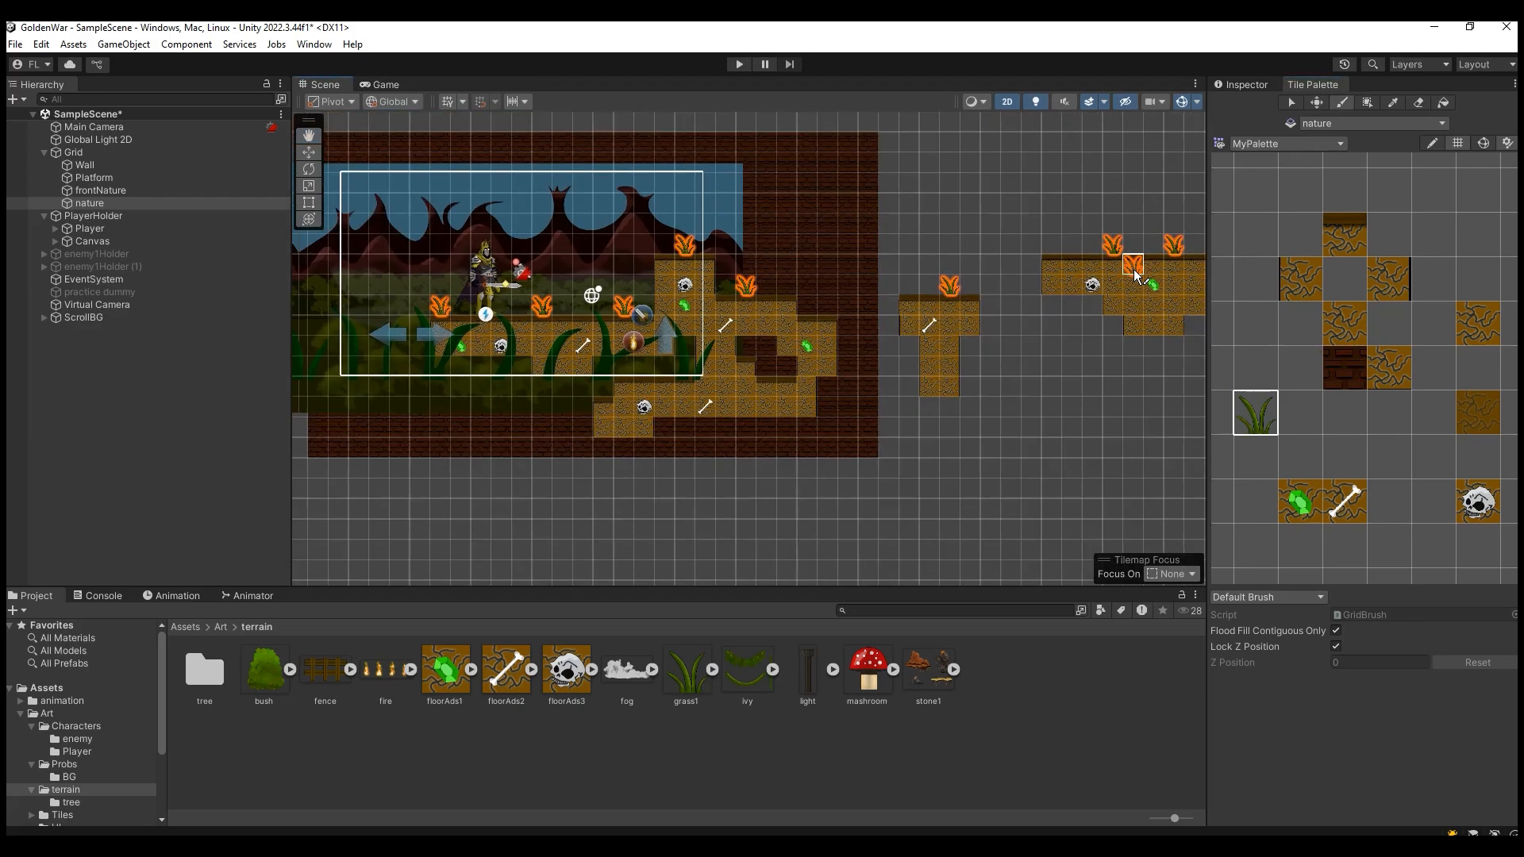
# Paint grass tiles along the long floating platform and on the small platform at its far end.
pyautogui.scroll(-5, 1131, 278)
pyautogui.click(308, 138)
pyautogui.moveTo(1190, 282); pyautogui.dragTo(849, 287)
pyautogui.scroll(4, 927, 279)
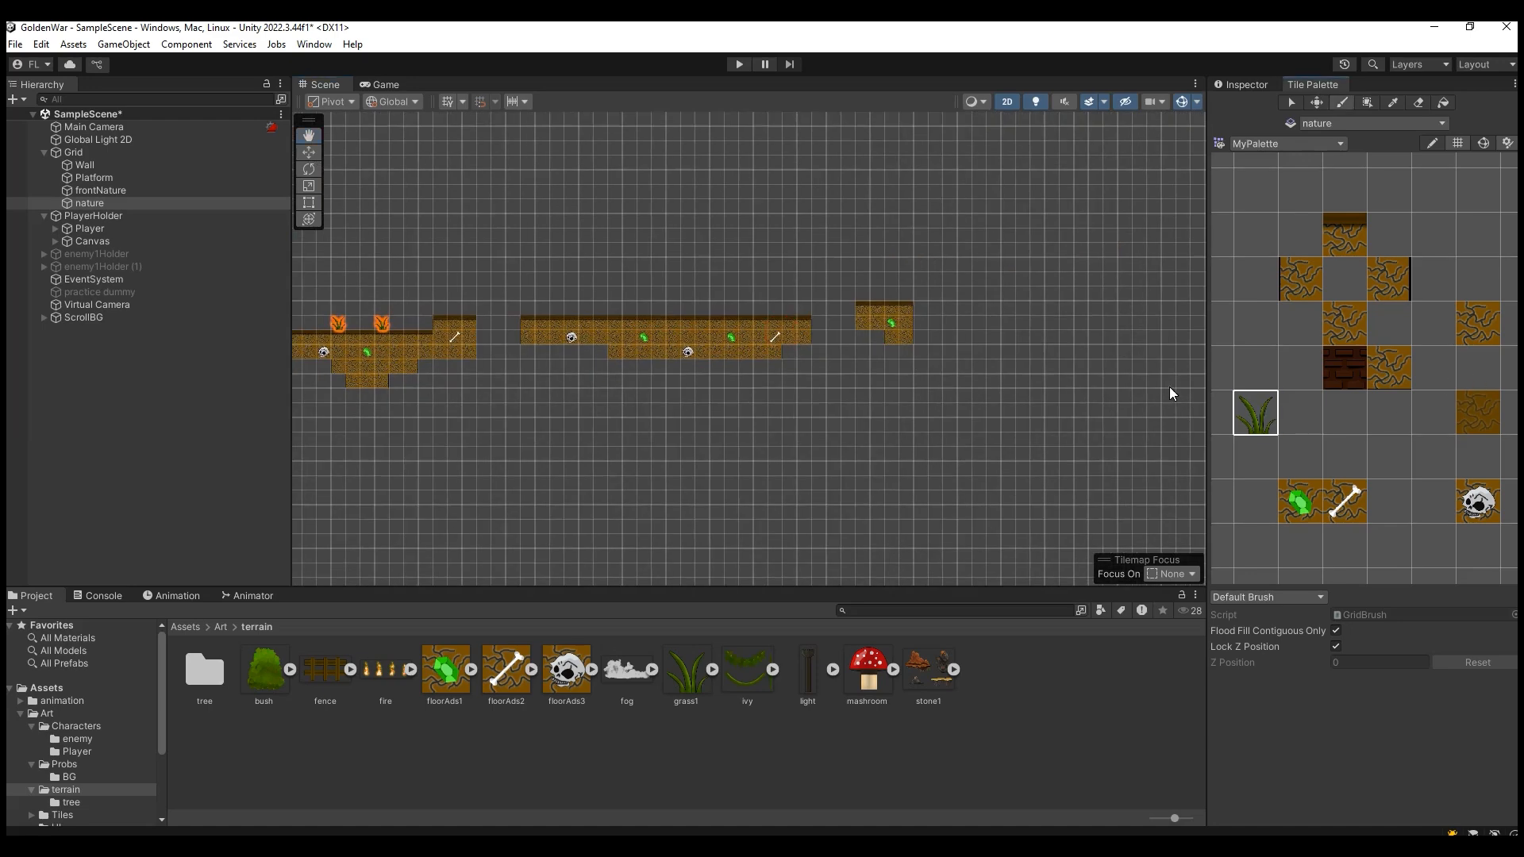
pyautogui.click(558, 311)
pyautogui.click(644, 311)
pyautogui.click(890, 295)
# Add the mashroom sprite to MyPalette as a tile directly below the grass tile.
pyautogui.click(308, 135)
pyautogui.moveTo(553, 287); pyautogui.dragTo(1100, 244)
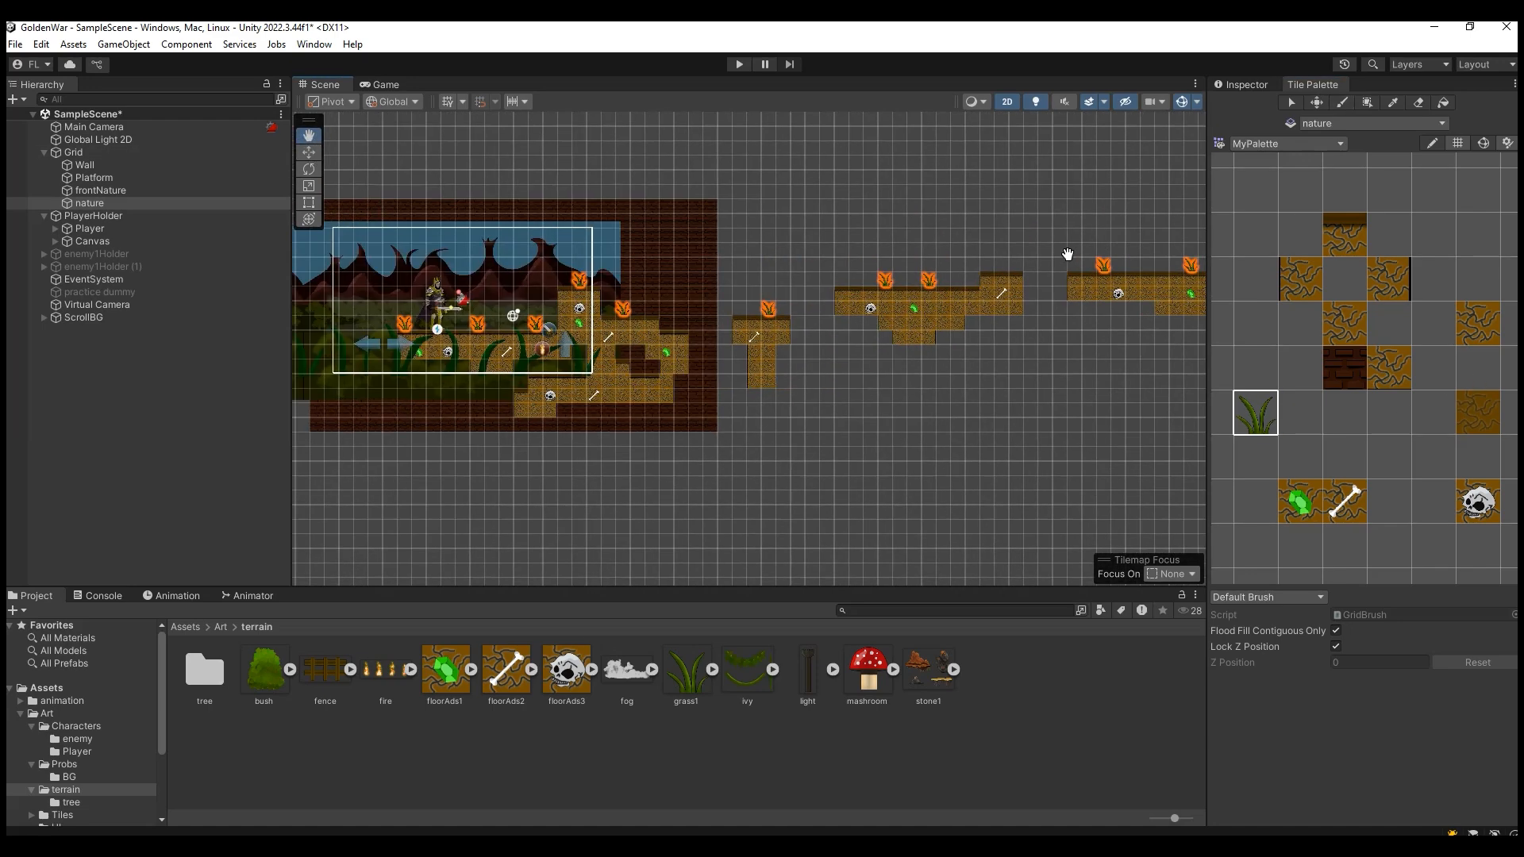
pyautogui.moveTo(608, 333); pyautogui.dragTo(748, 333)
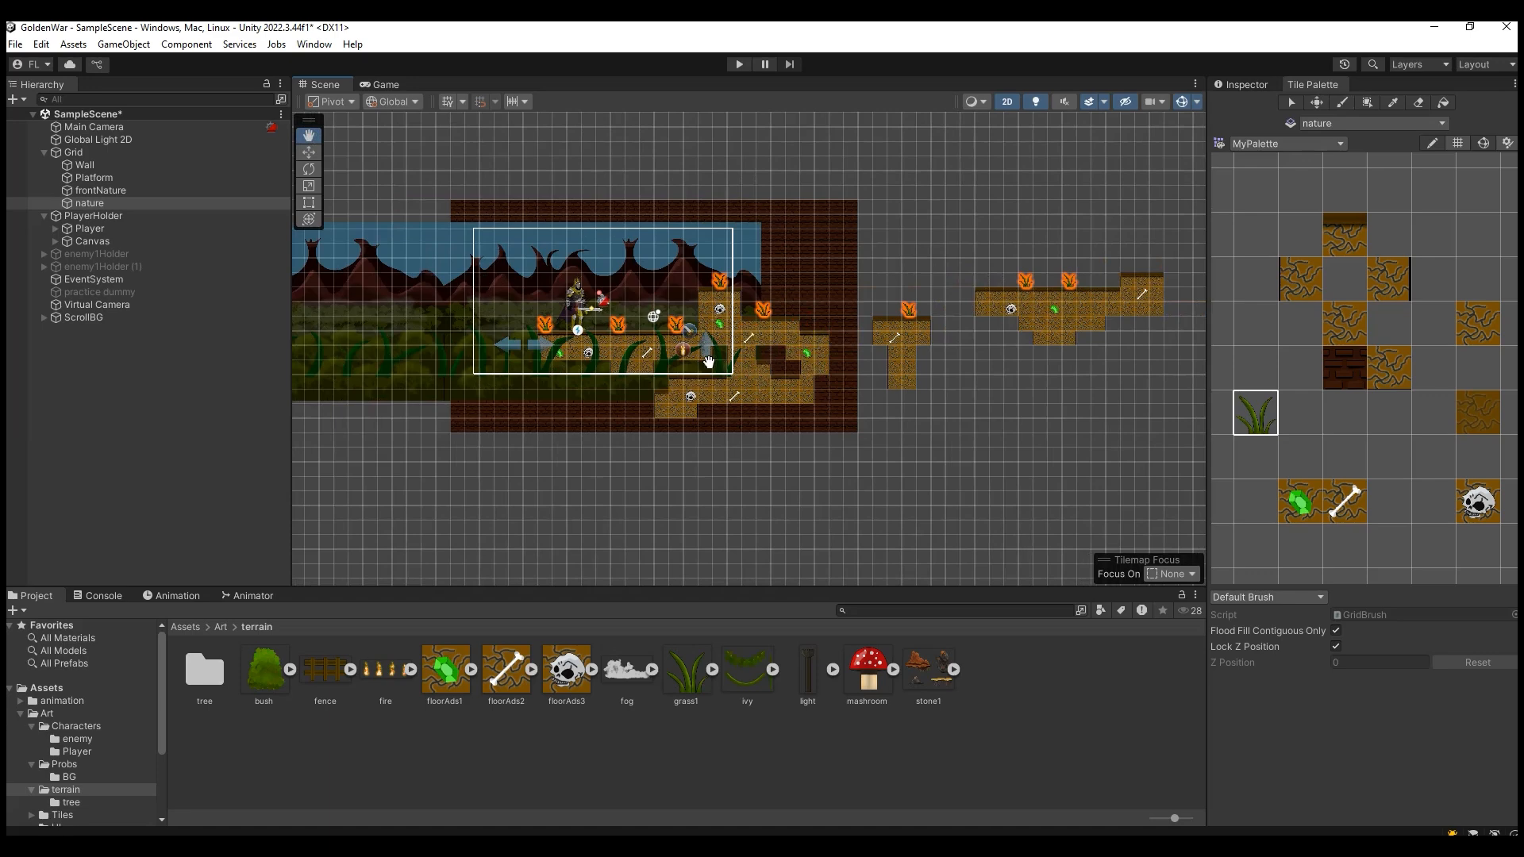
pyautogui.scroll(3, 746, 356)
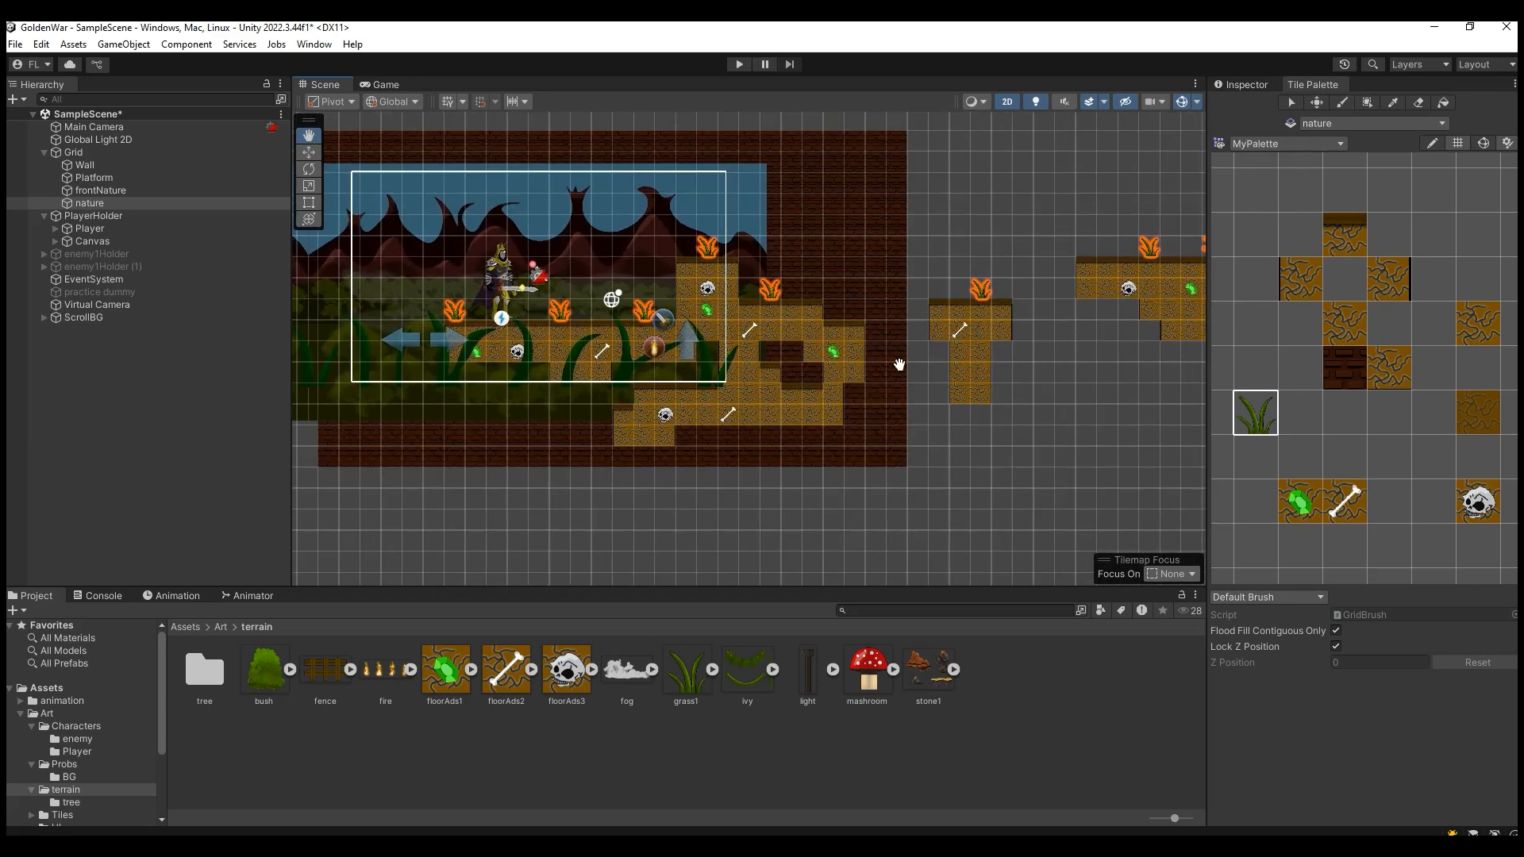
pyautogui.moveTo(821, 342); pyautogui.dragTo(824, 376)
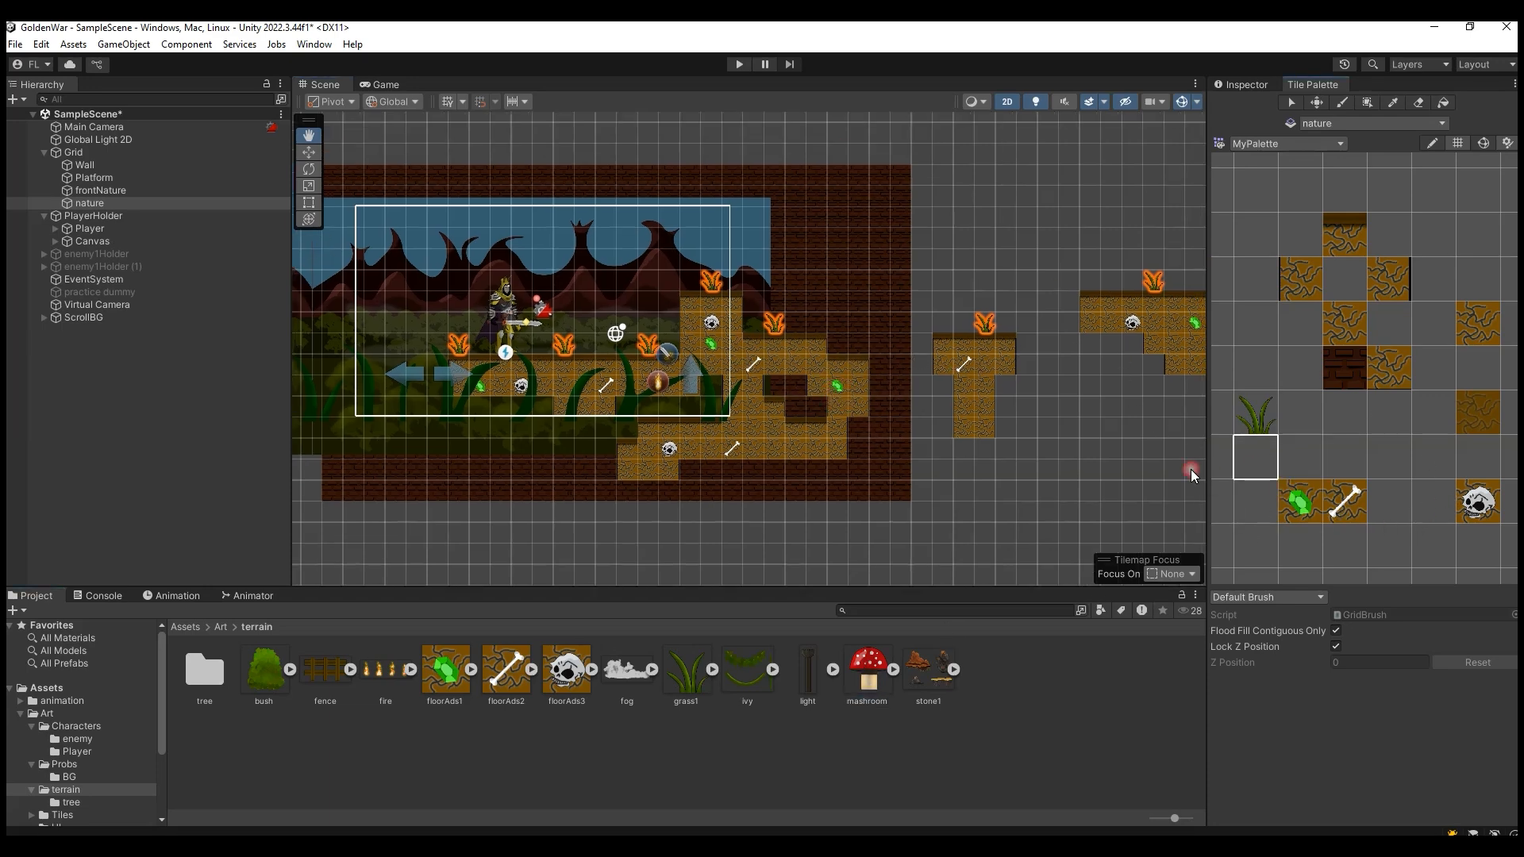
pyautogui.moveTo(1211, 469); pyautogui.dragTo(1238, 466)
pyautogui.click(944, 776)
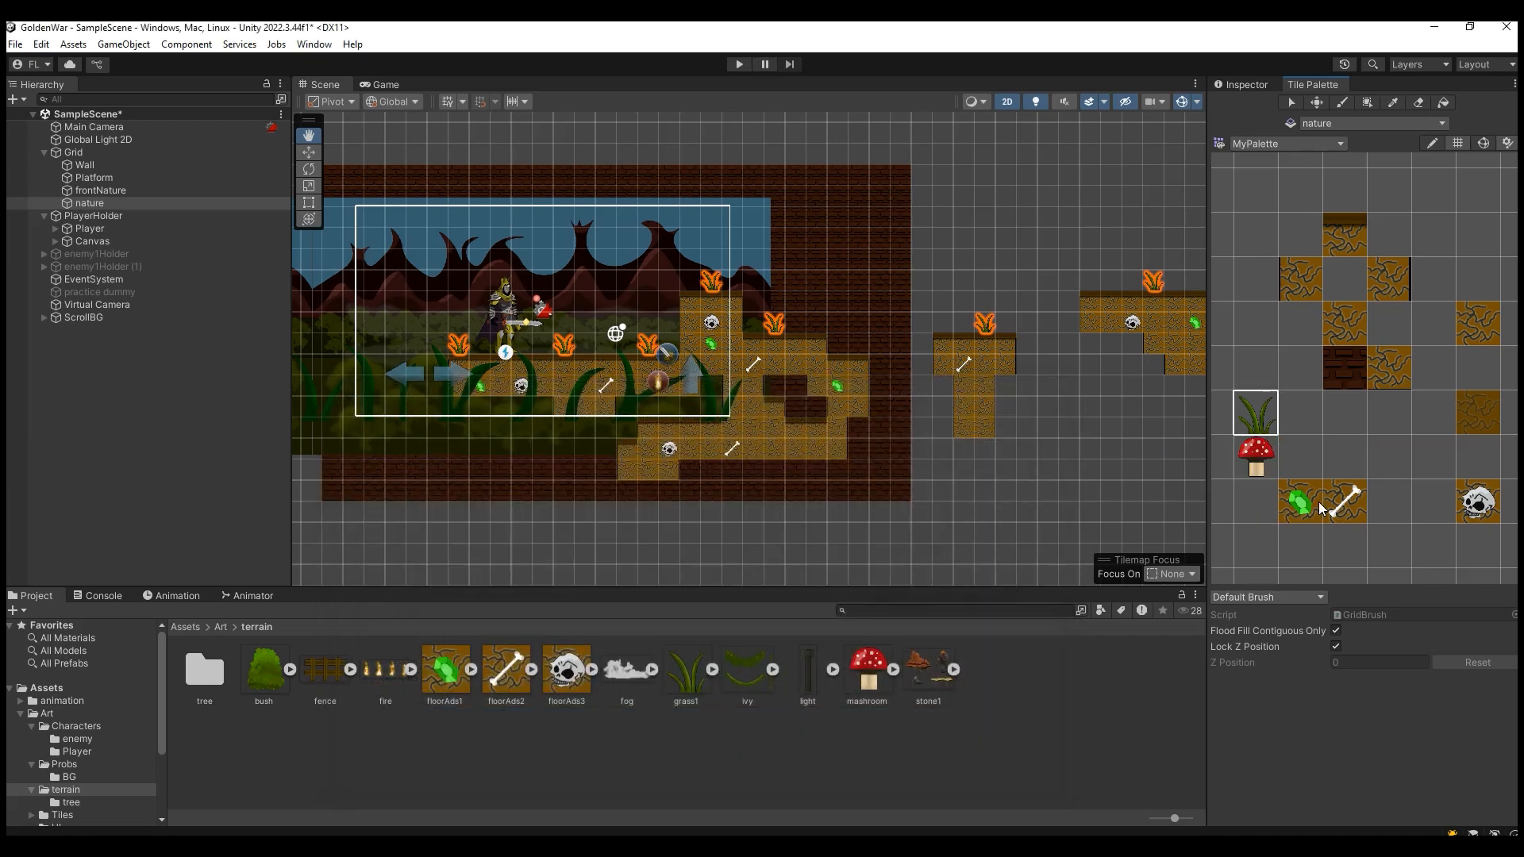
# Paint mushroom tiles between the grass near the player, at the main ground's far end and at the start of the second floating platform.
pyautogui.click(1254, 460)
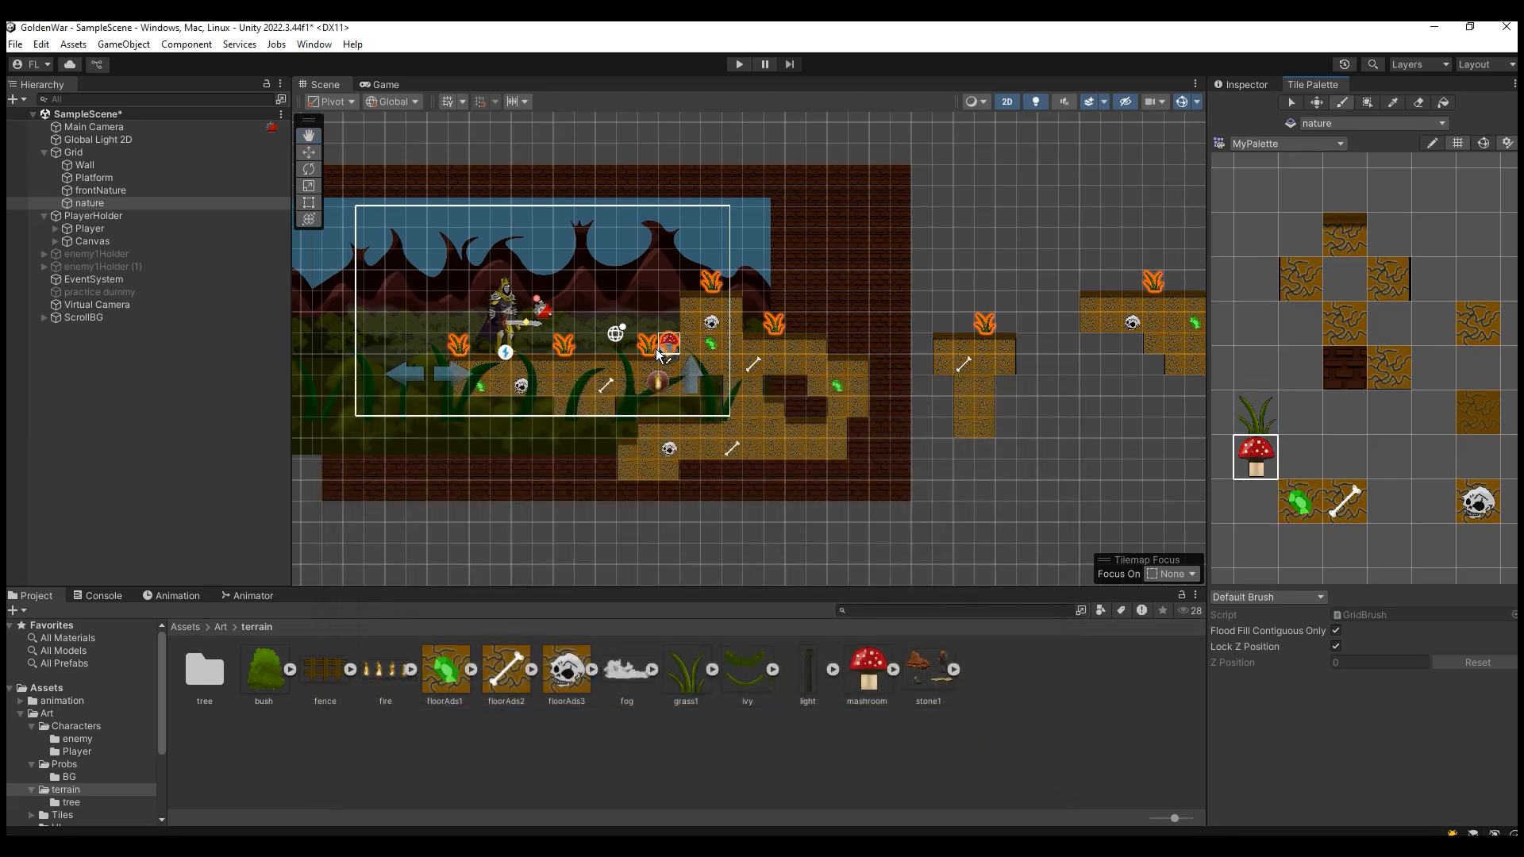
pyautogui.click(604, 344)
pyautogui.click(858, 343)
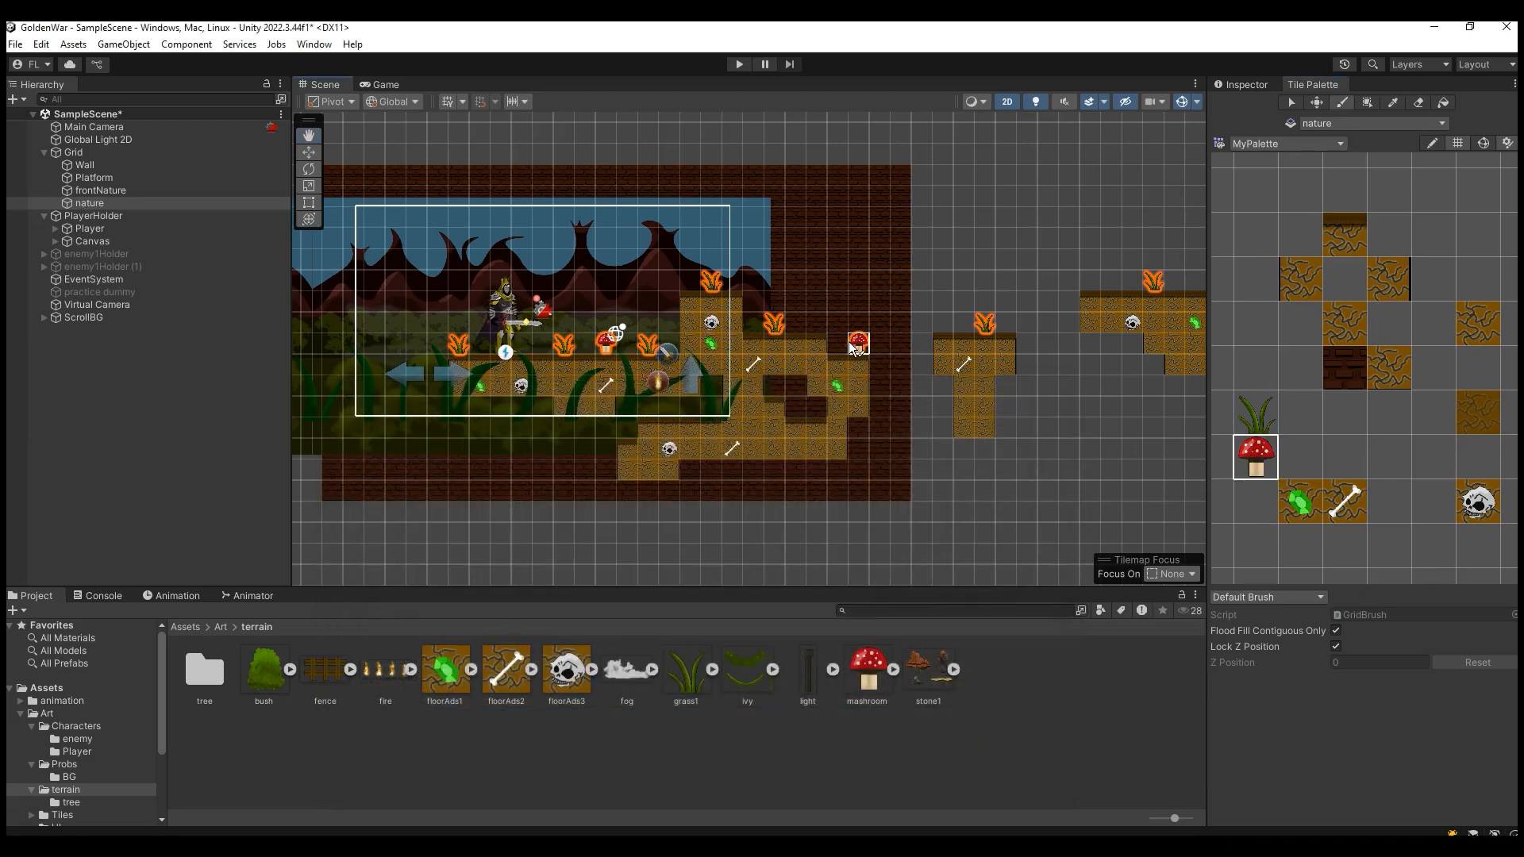
pyautogui.scroll(-5, 1127, 294)
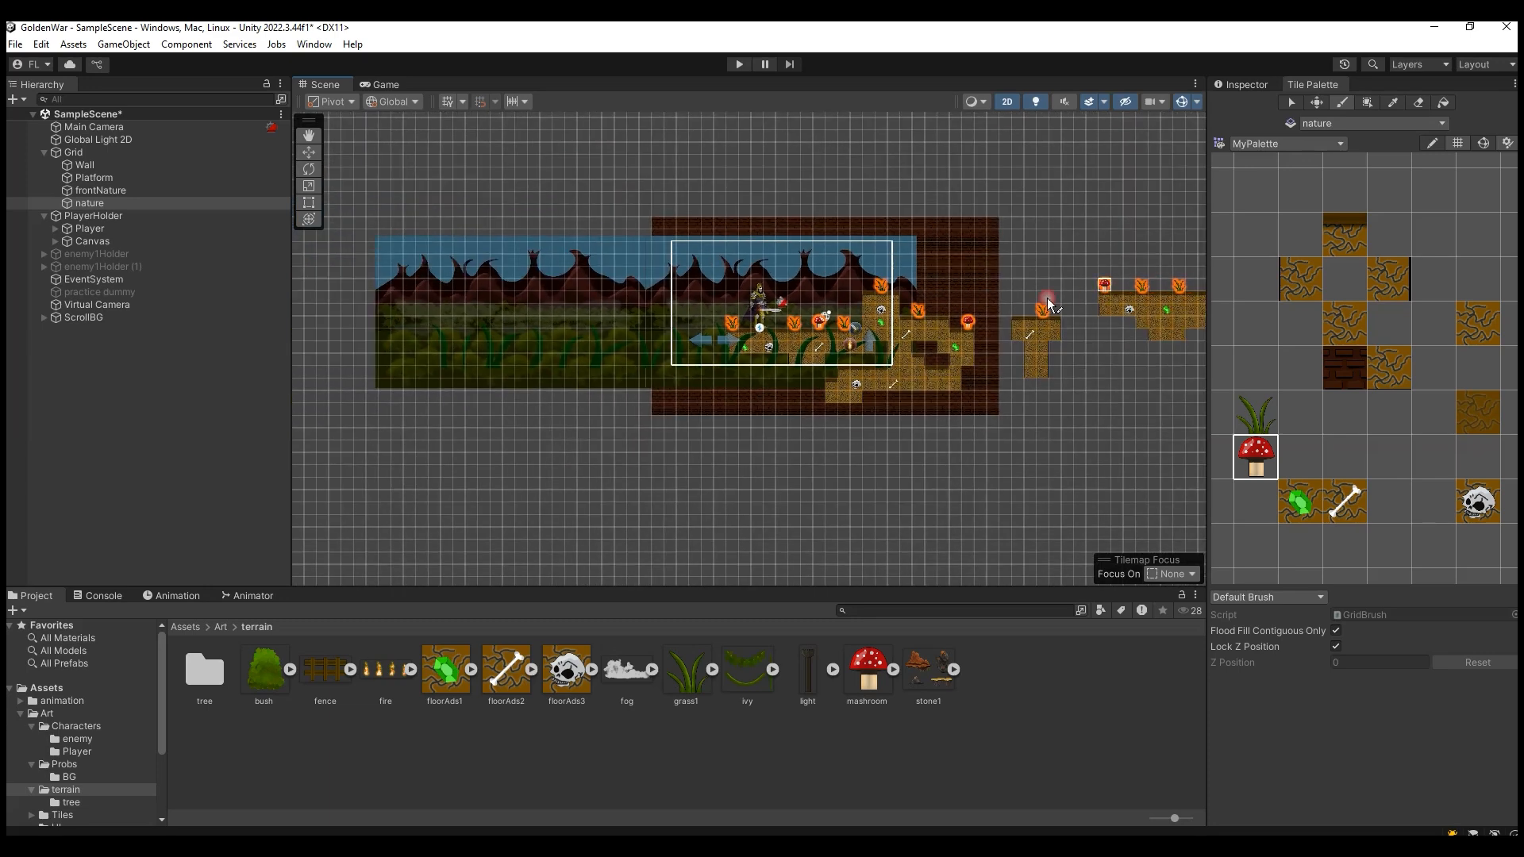
# Paint two mushroom tiles between the grass tiles on the long floating platform.
pyautogui.click(308, 138)
pyautogui.moveTo(1175, 267); pyautogui.dragTo(888, 287)
pyautogui.moveTo(1144, 311); pyautogui.dragTo(782, 318)
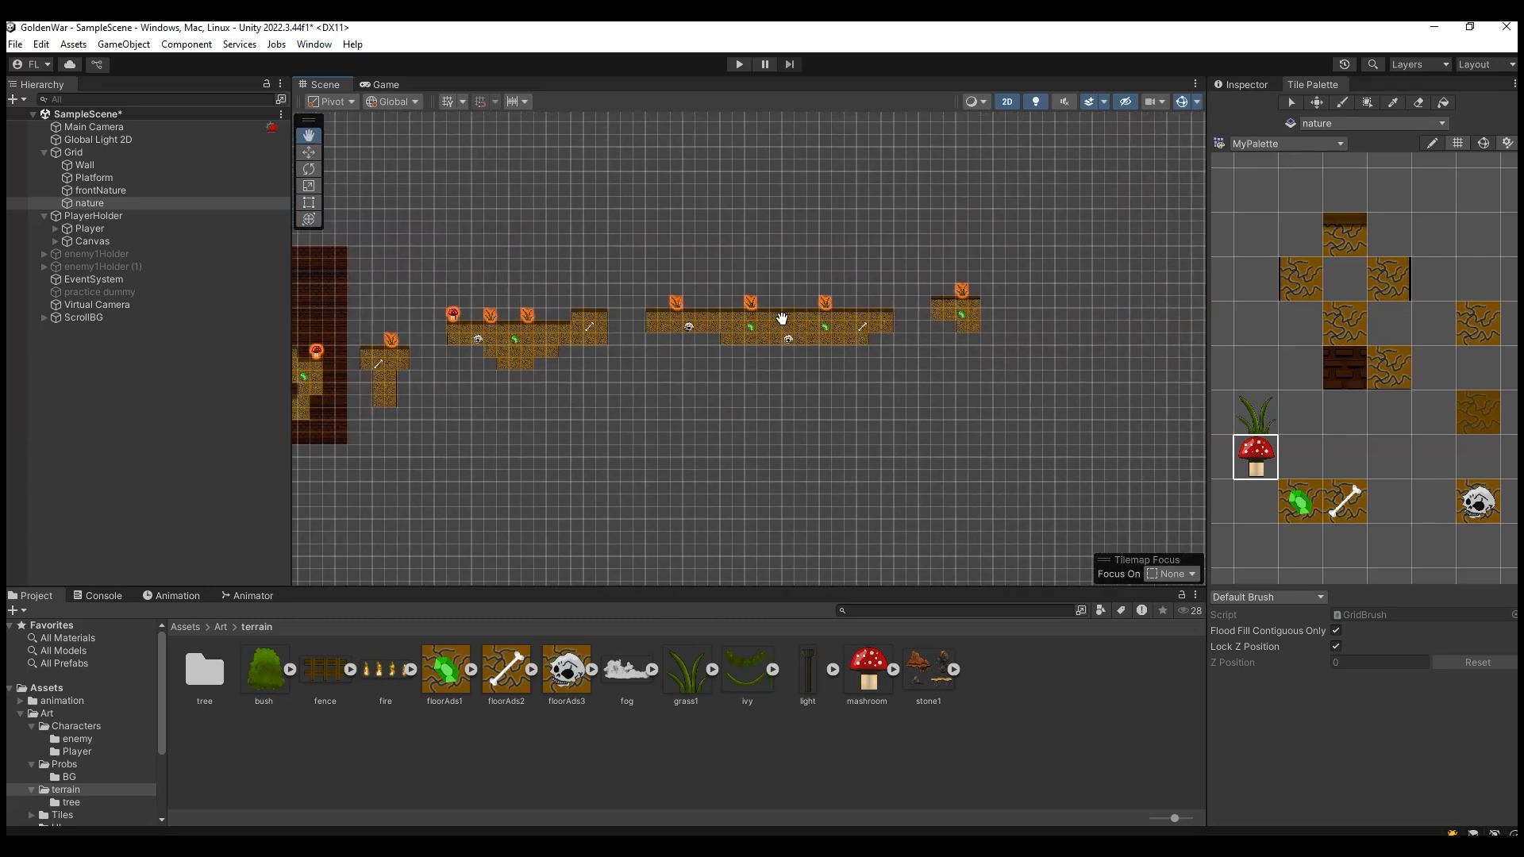
pyautogui.click(1246, 457)
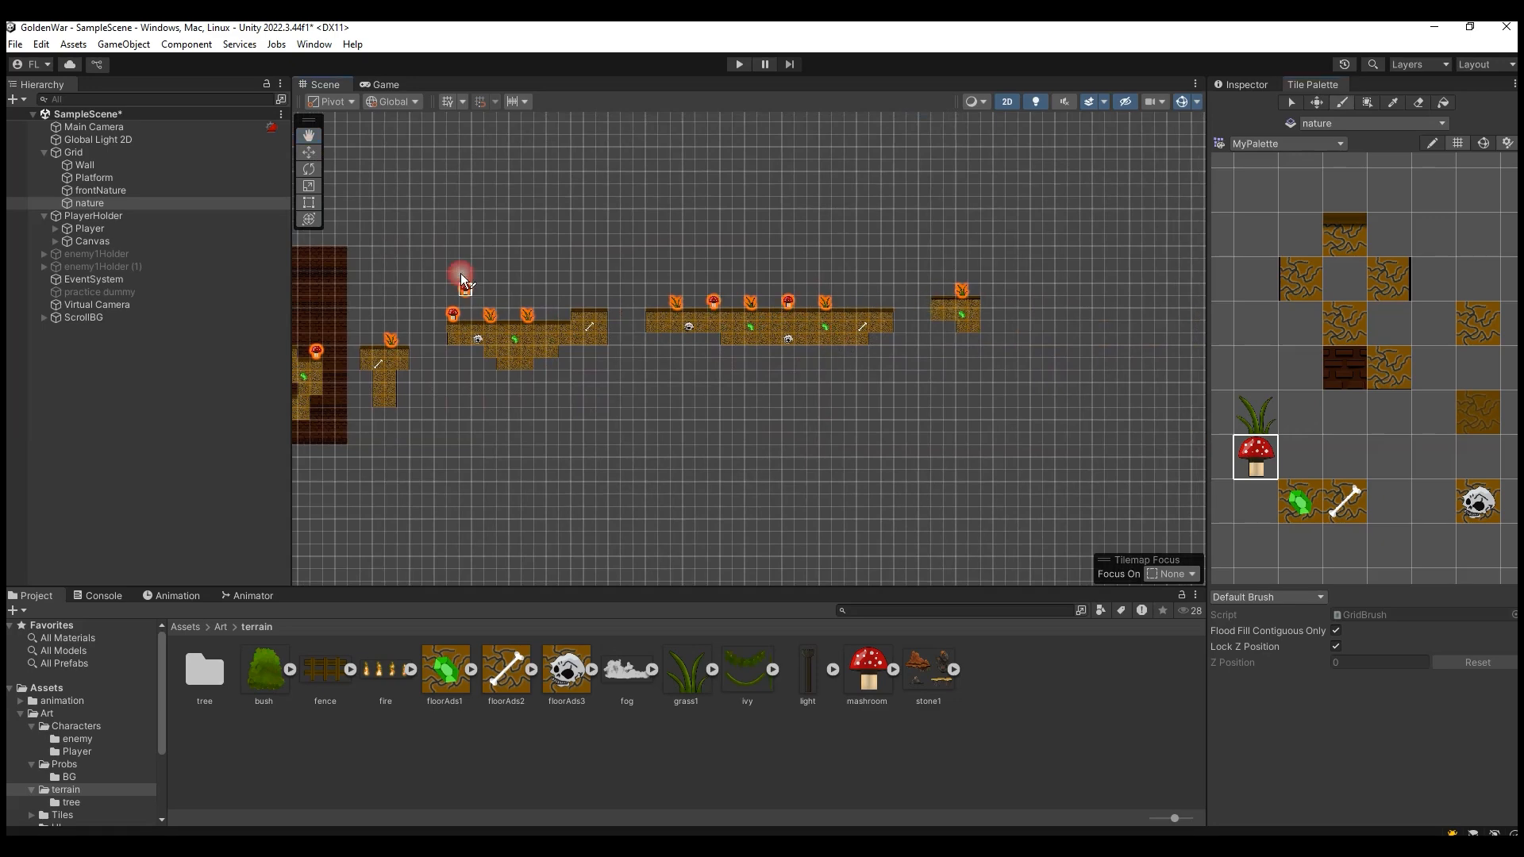
# Inspect the painted grass and mushrooms up close in the Game view, checking how the mushroom sits on the ground.
pyautogui.click(309, 136)
pyautogui.click(503, 256)
pyautogui.moveTo(499, 236); pyautogui.dragTo(712, 291)
pyautogui.scroll(10, 844, 432)
pyautogui.moveTo(508, 270); pyautogui.dragTo(1036, 308)
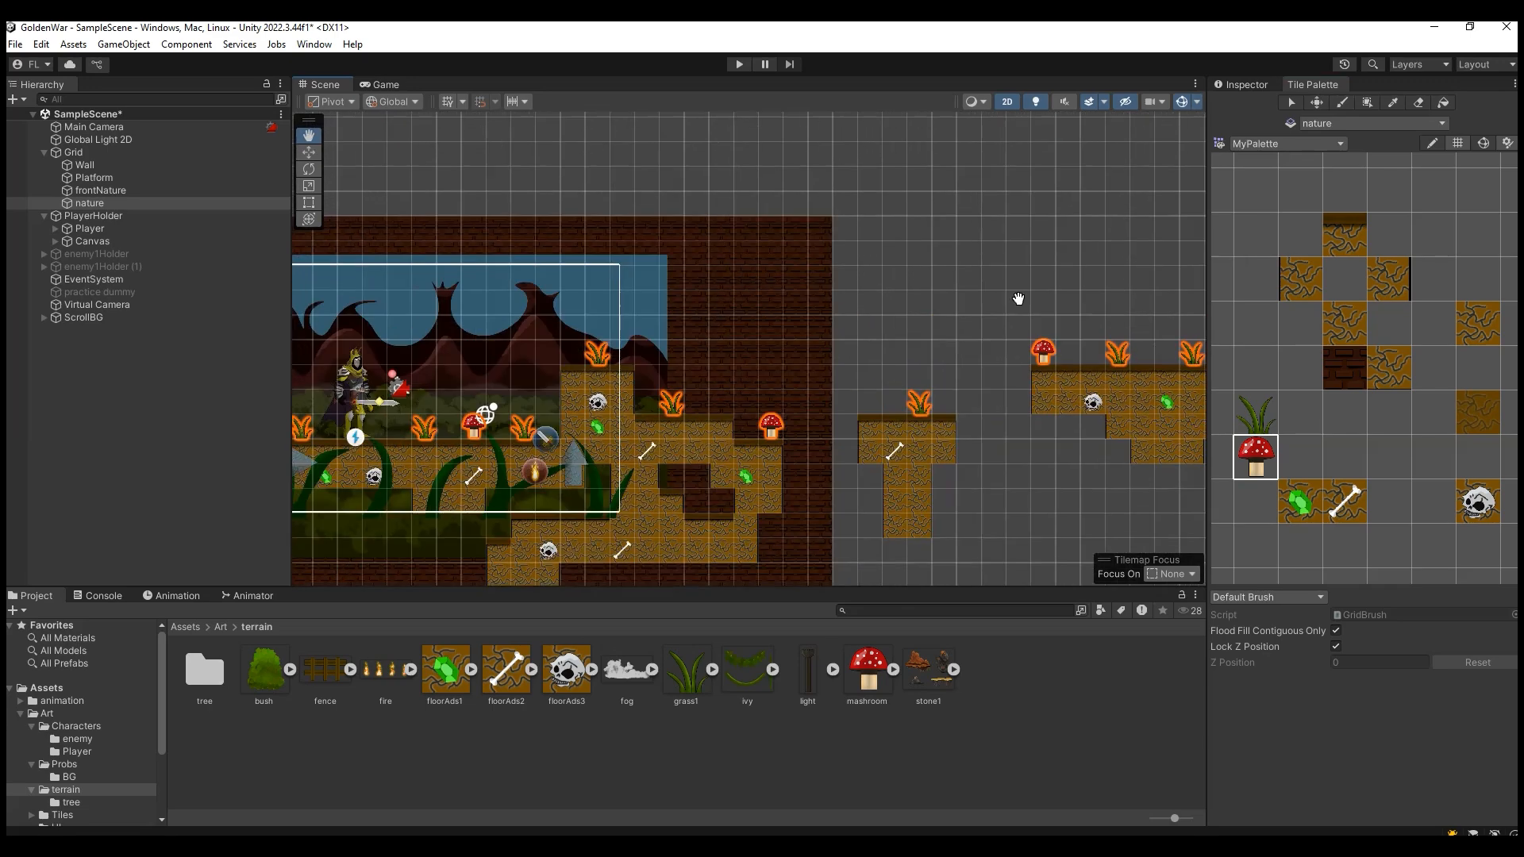
pyautogui.scroll(-5, 439, 198)
pyautogui.click(373, 85)
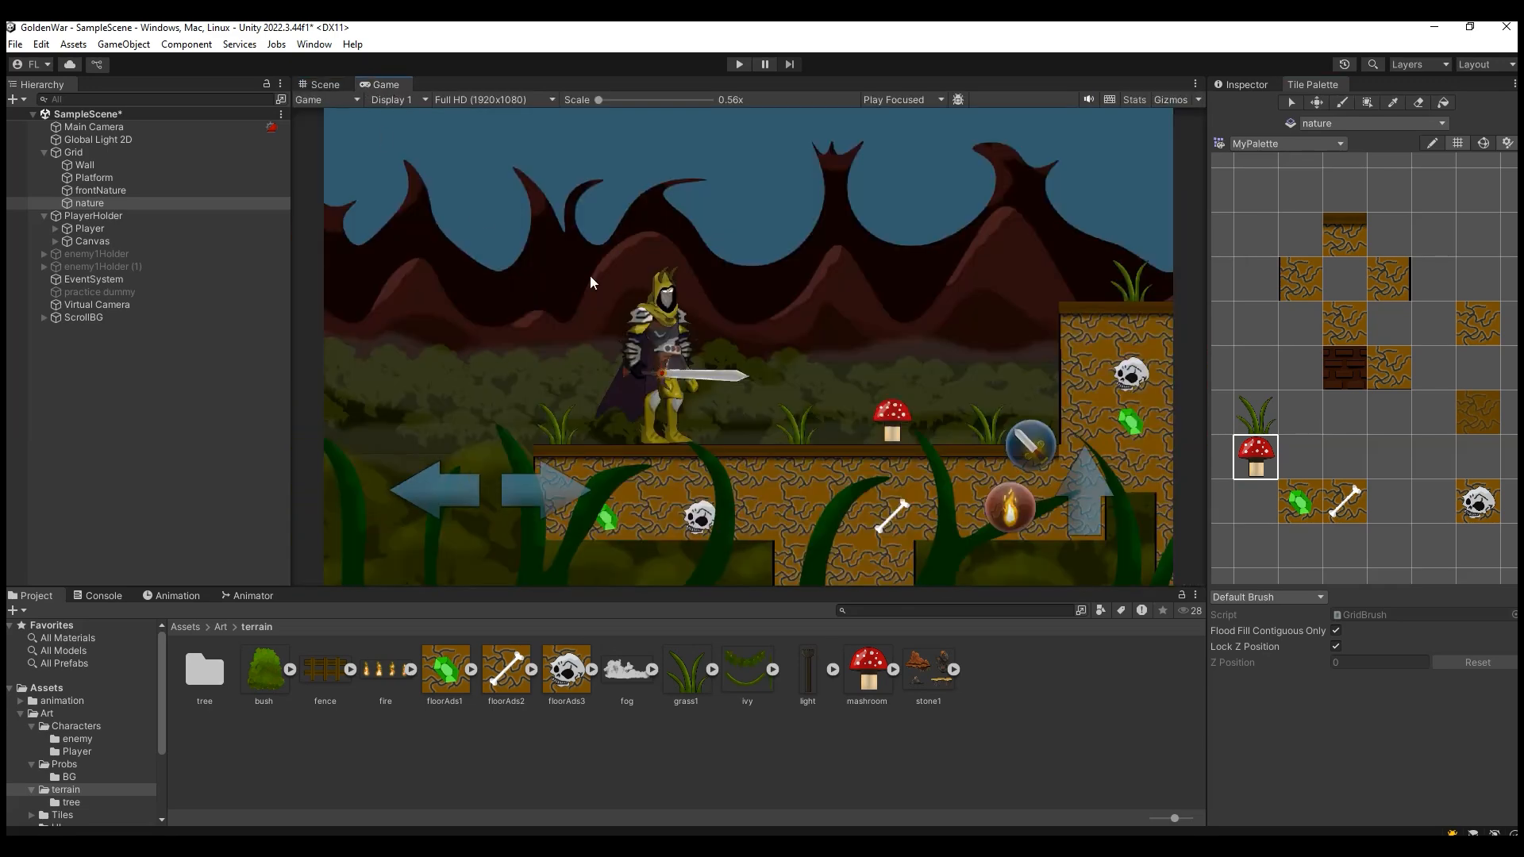
pyautogui.scroll(6, 960, 467)
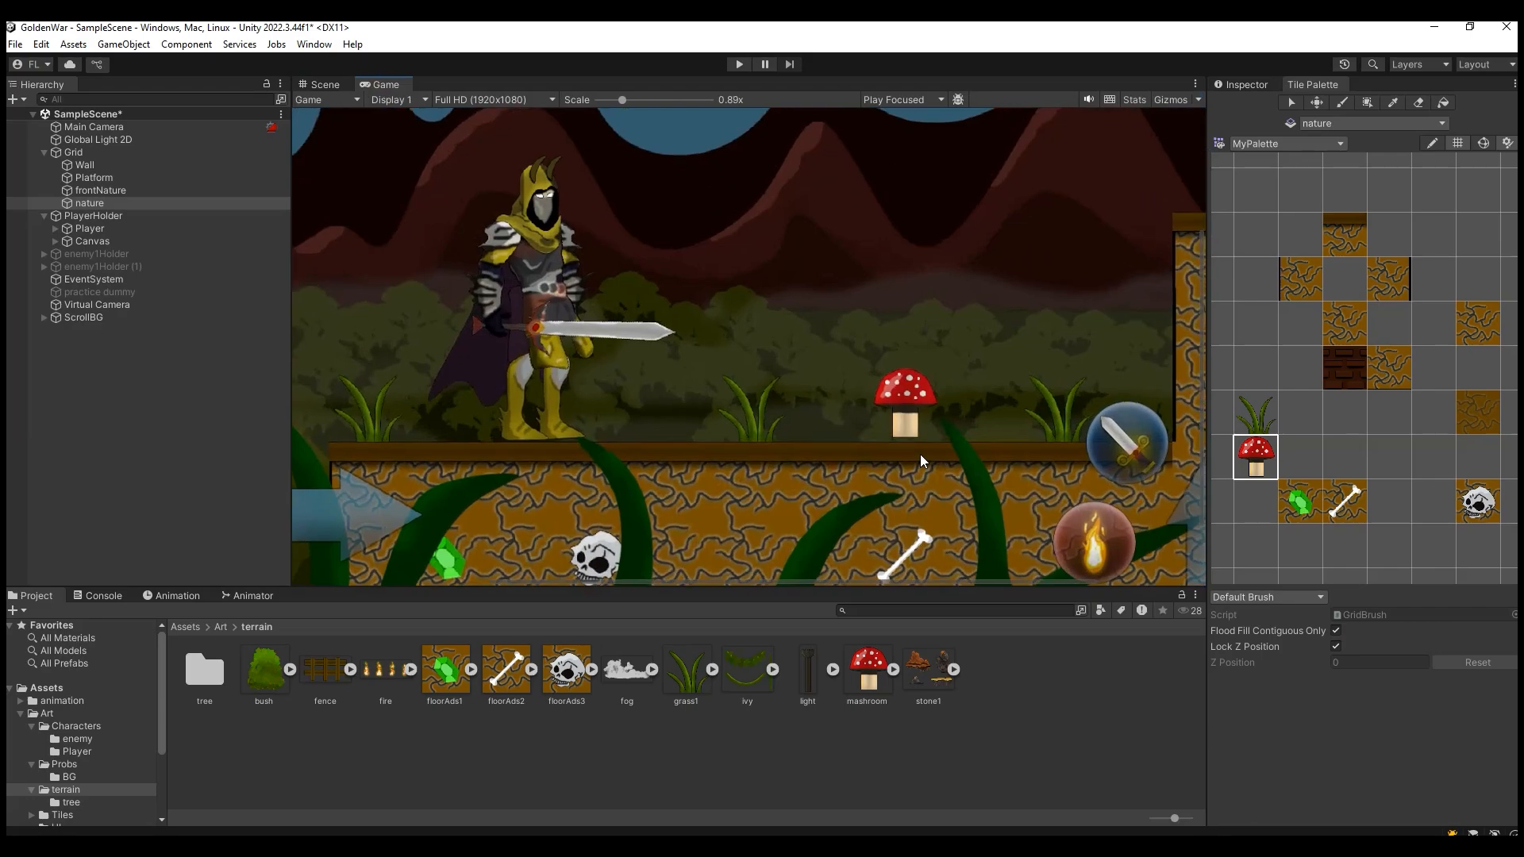
pyautogui.scroll(1, 905, 440)
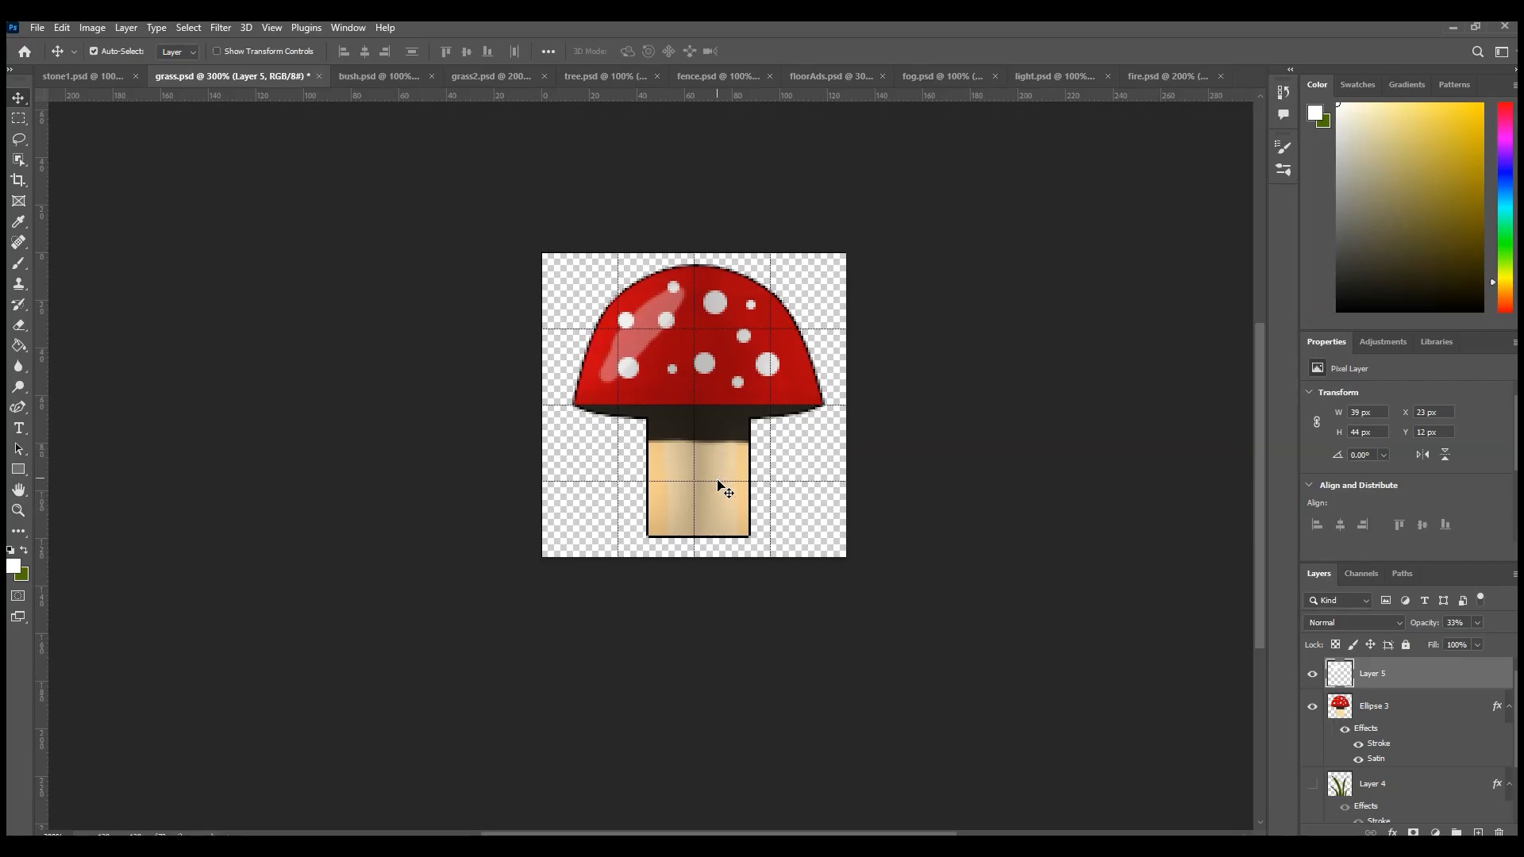
# Switch to Photoshop and move the mushroom artwork in grass.psd down toward the canvas's lower edge.
pyautogui.moveTo(717, 480)
pyautogui.mouseDown()
pyautogui.moveTo(722, 509)
pyautogui.moveTo(732, 488)
pyautogui.mouseUp()
pyautogui.press('Left')
pyautogui.press('Left')
pyautogui.press('Left')
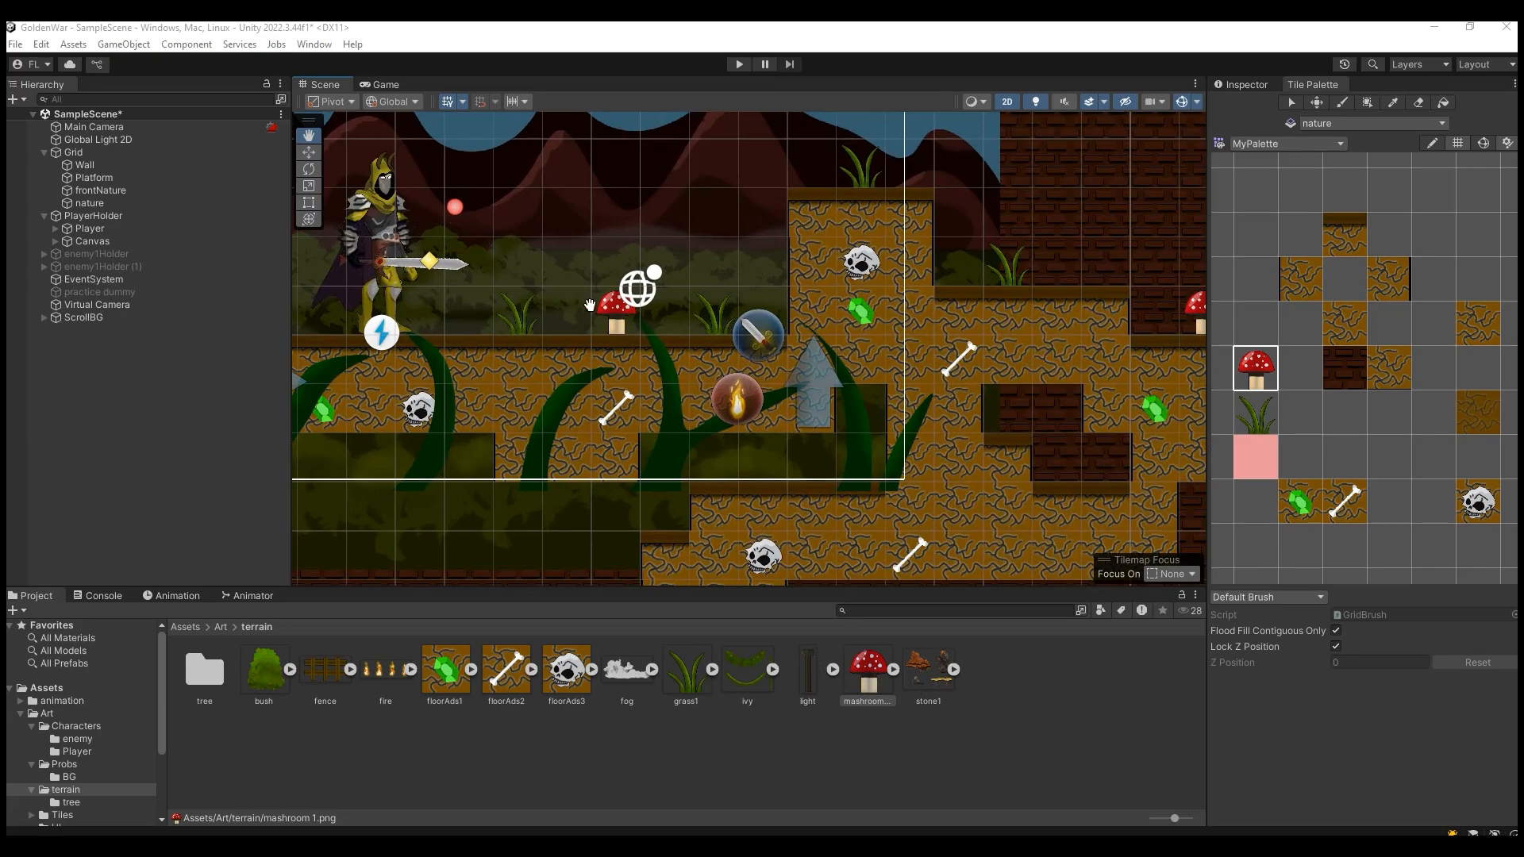
# Return to Unity and examine how the updated mushroom tiles sit on the ground, and look inside the mashroom 1 sprite asset.
pyautogui.scroll(10, 589, 306)
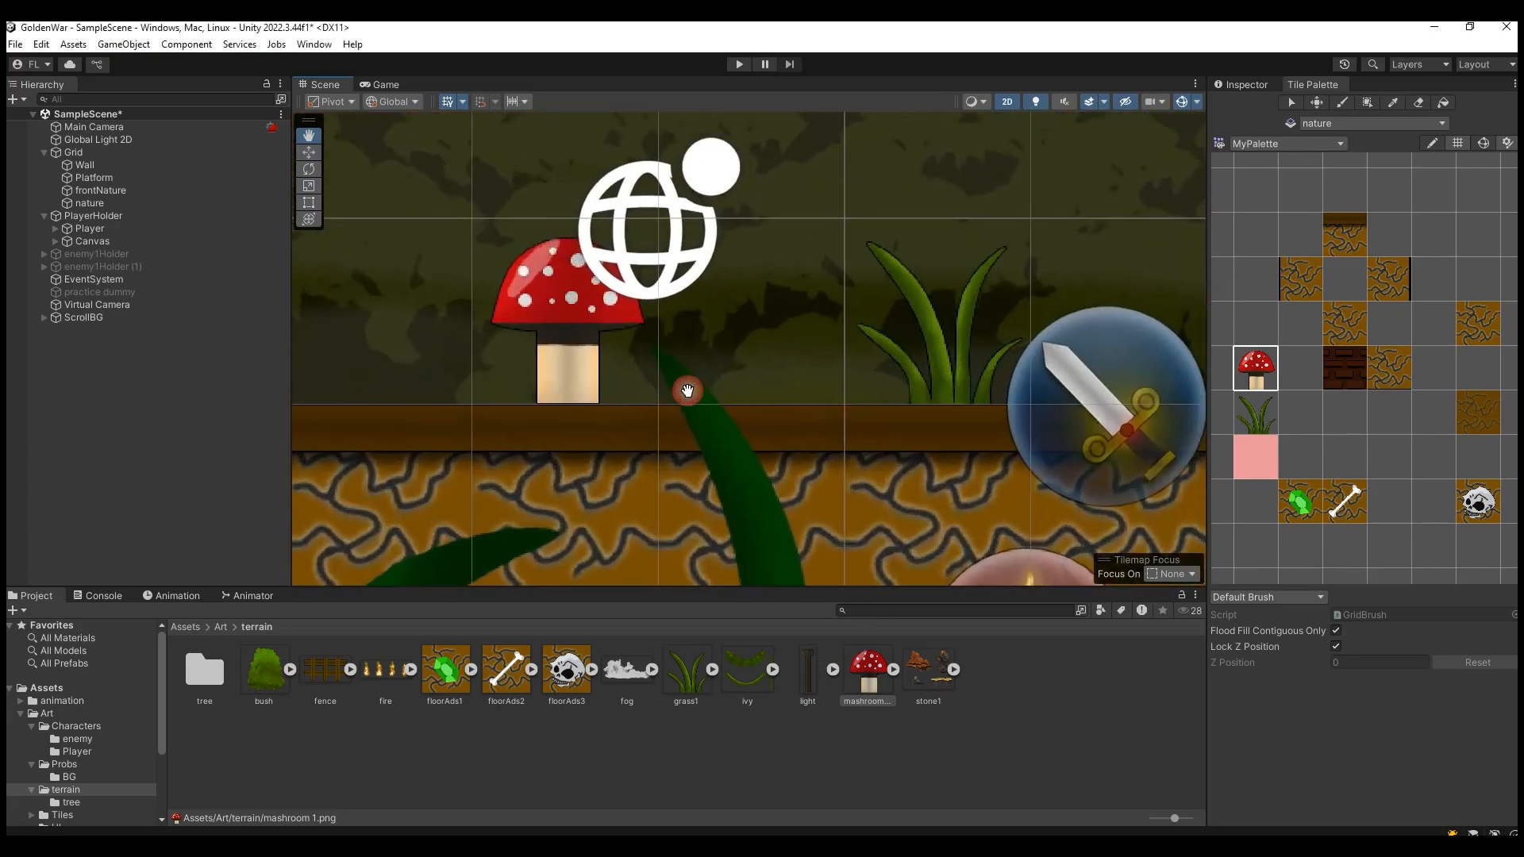
pyautogui.scroll(-5, 688, 390)
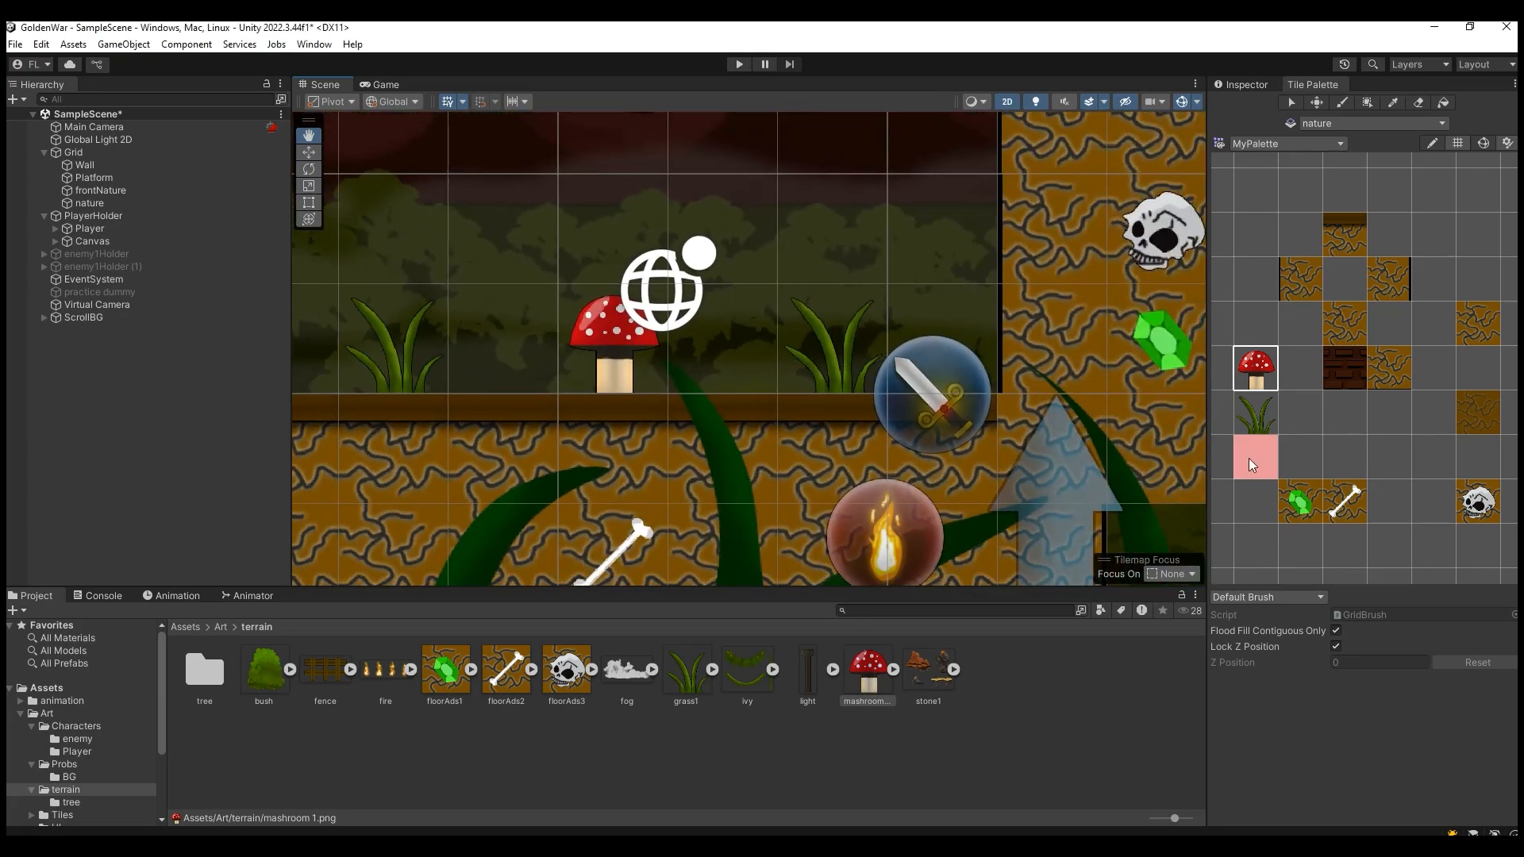
pyautogui.scroll(-2, 1266, 458)
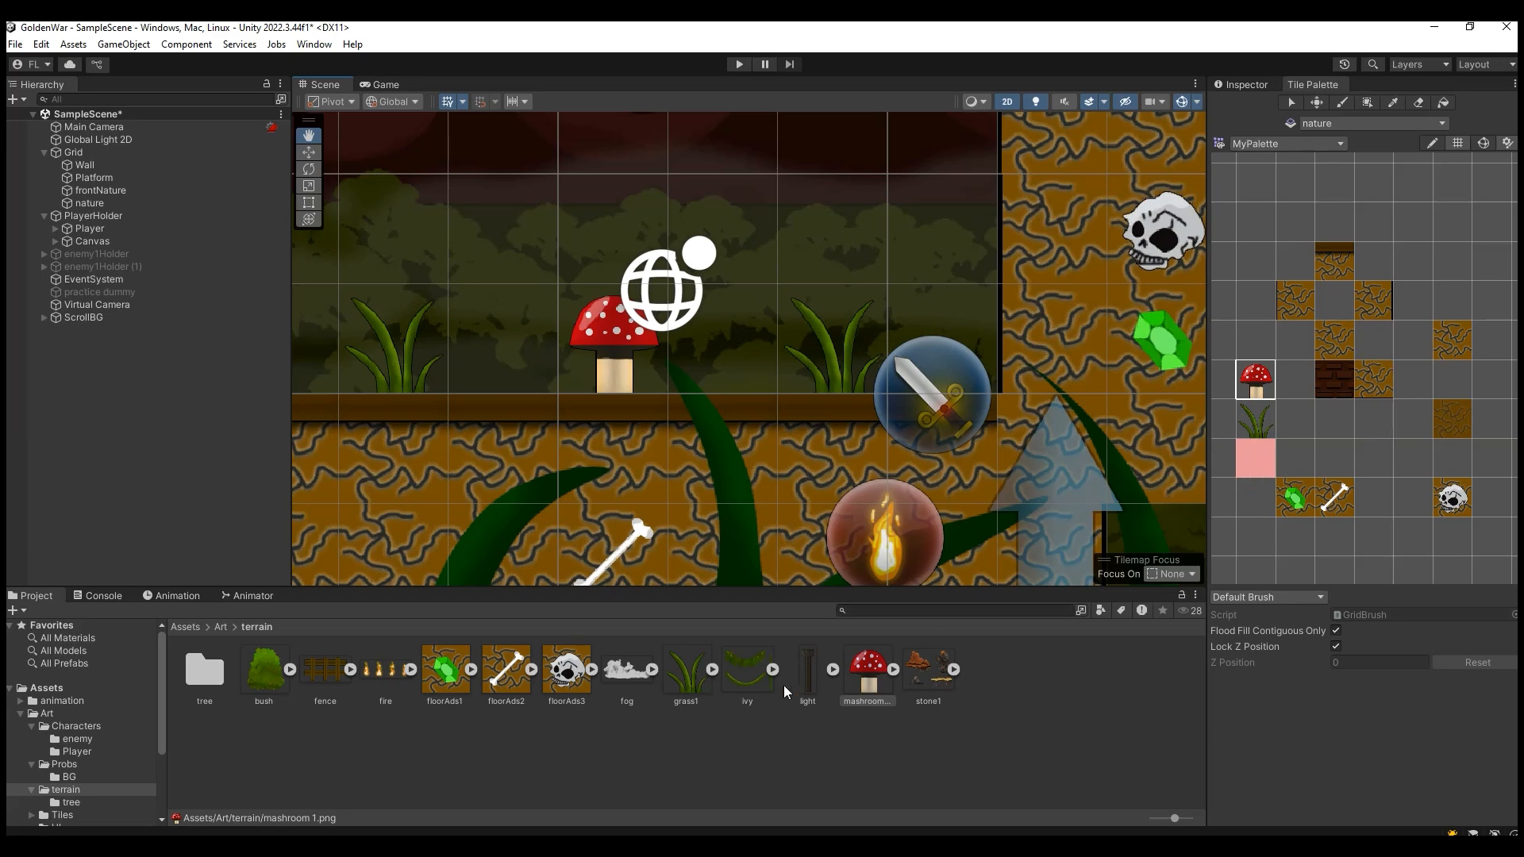
pyautogui.scroll(-1, 1233, 477)
pyautogui.scroll(-3, 951, 451)
pyautogui.scroll(-2, 951, 451)
pyautogui.moveTo(877, 436); pyautogui.dragTo(725, 518)
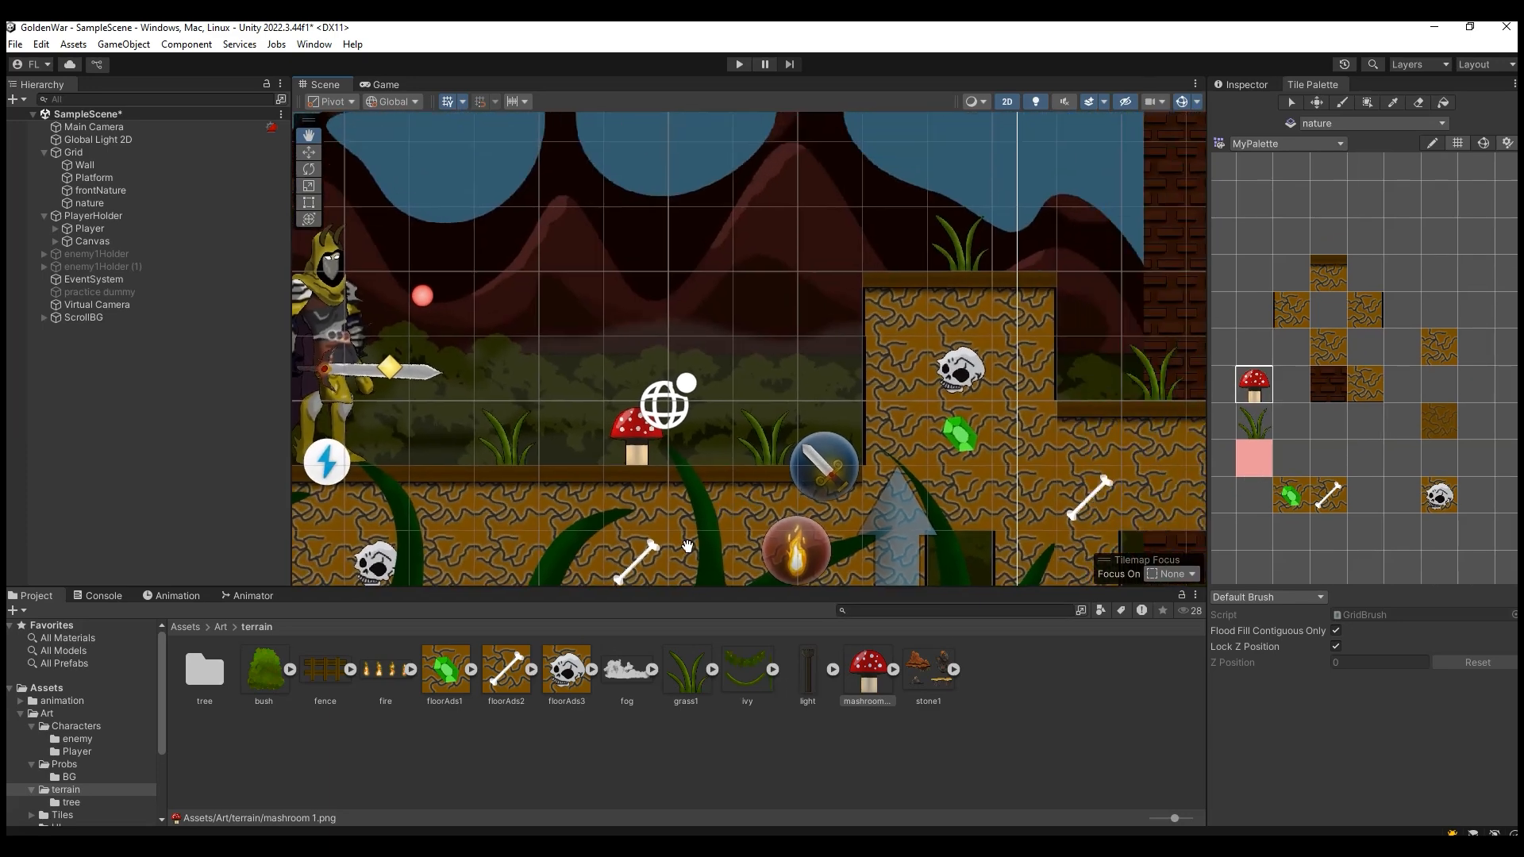
pyautogui.click(889, 672)
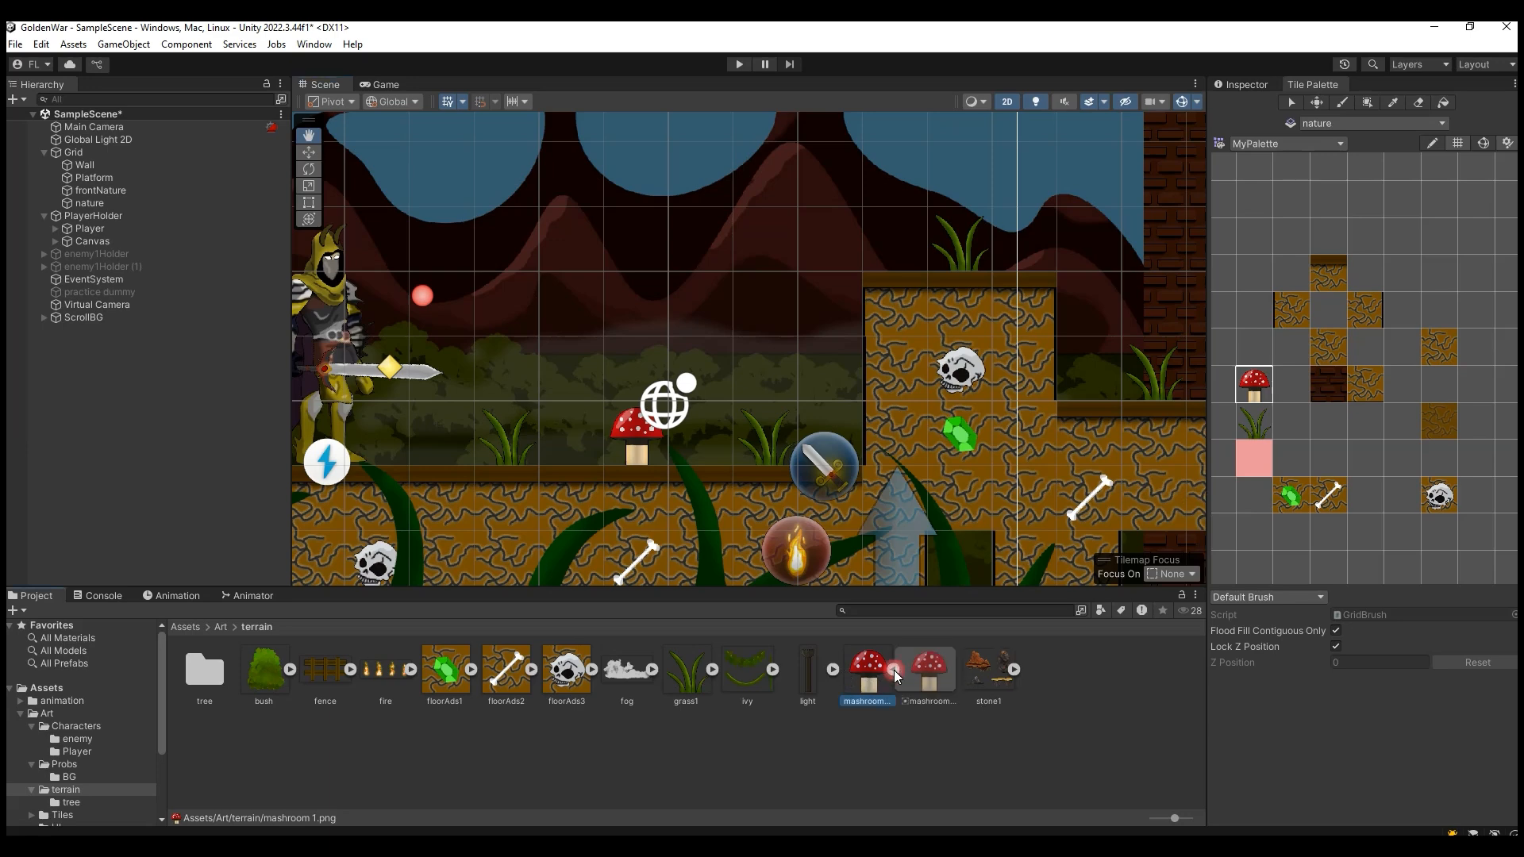
pyautogui.scroll(-2, 798, 511)
pyautogui.scroll(-3, 798, 507)
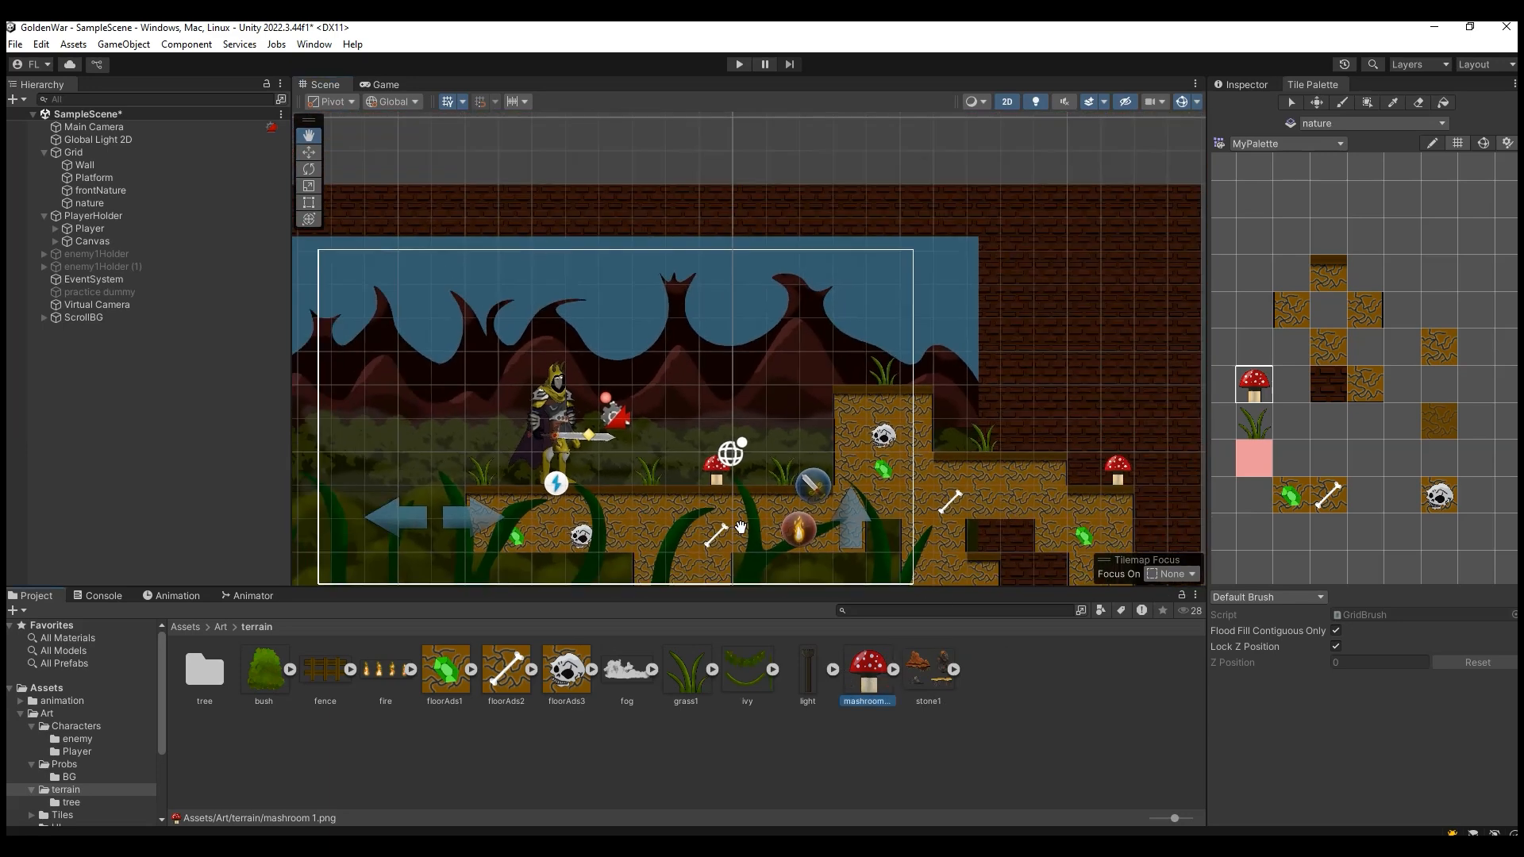
# Look over the grass and mushroom tiles painted along the ground and floating platforms of the whole level.
pyautogui.moveTo(900, 479); pyautogui.dragTo(900, 359)
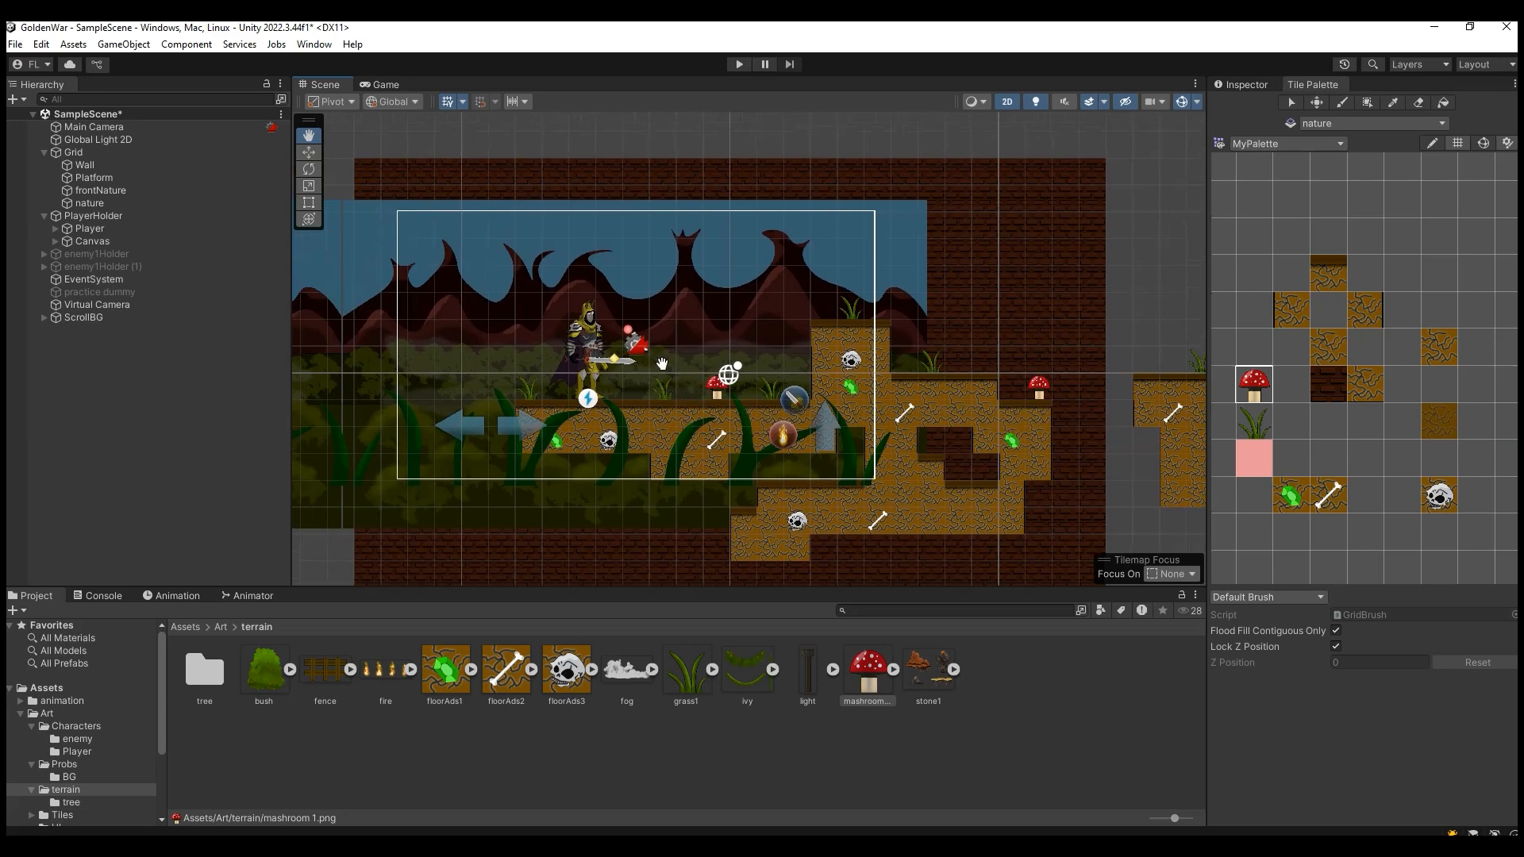
pyautogui.moveTo(679, 373); pyautogui.dragTo(619, 426)
pyautogui.moveTo(899, 502); pyautogui.dragTo(779, 488)
pyautogui.moveTo(1043, 435); pyautogui.dragTo(846, 493)
pyautogui.moveTo(966, 486); pyautogui.dragTo(935, 417)
pyautogui.moveTo(585, 436); pyautogui.dragTo(846, 440)
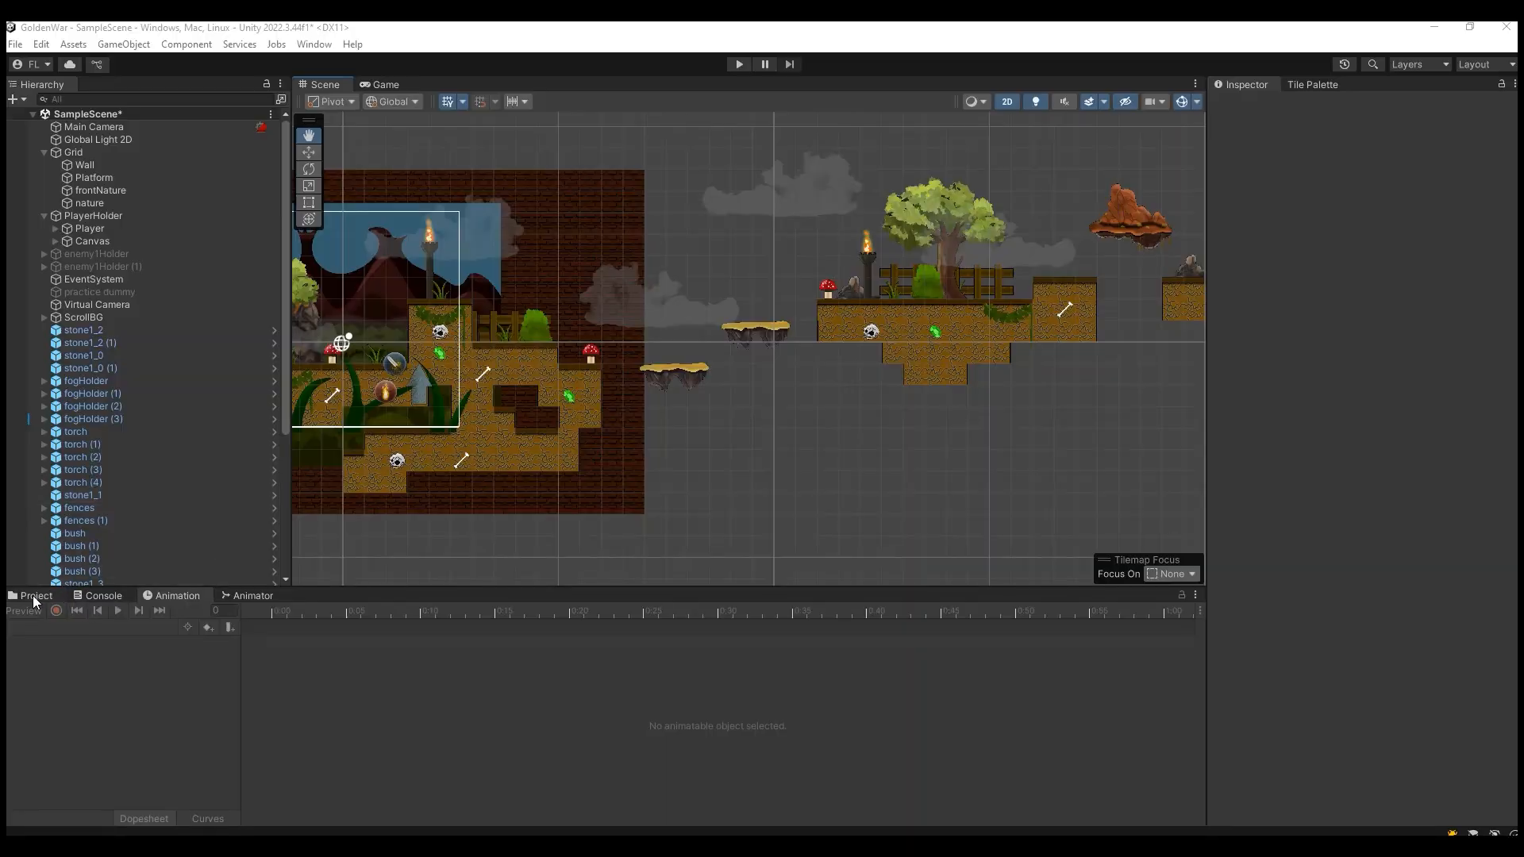
# Check the Player's Player Movement ground setting and the layer assigned to the lower yellow floating stone.
pyautogui.click(32, 595)
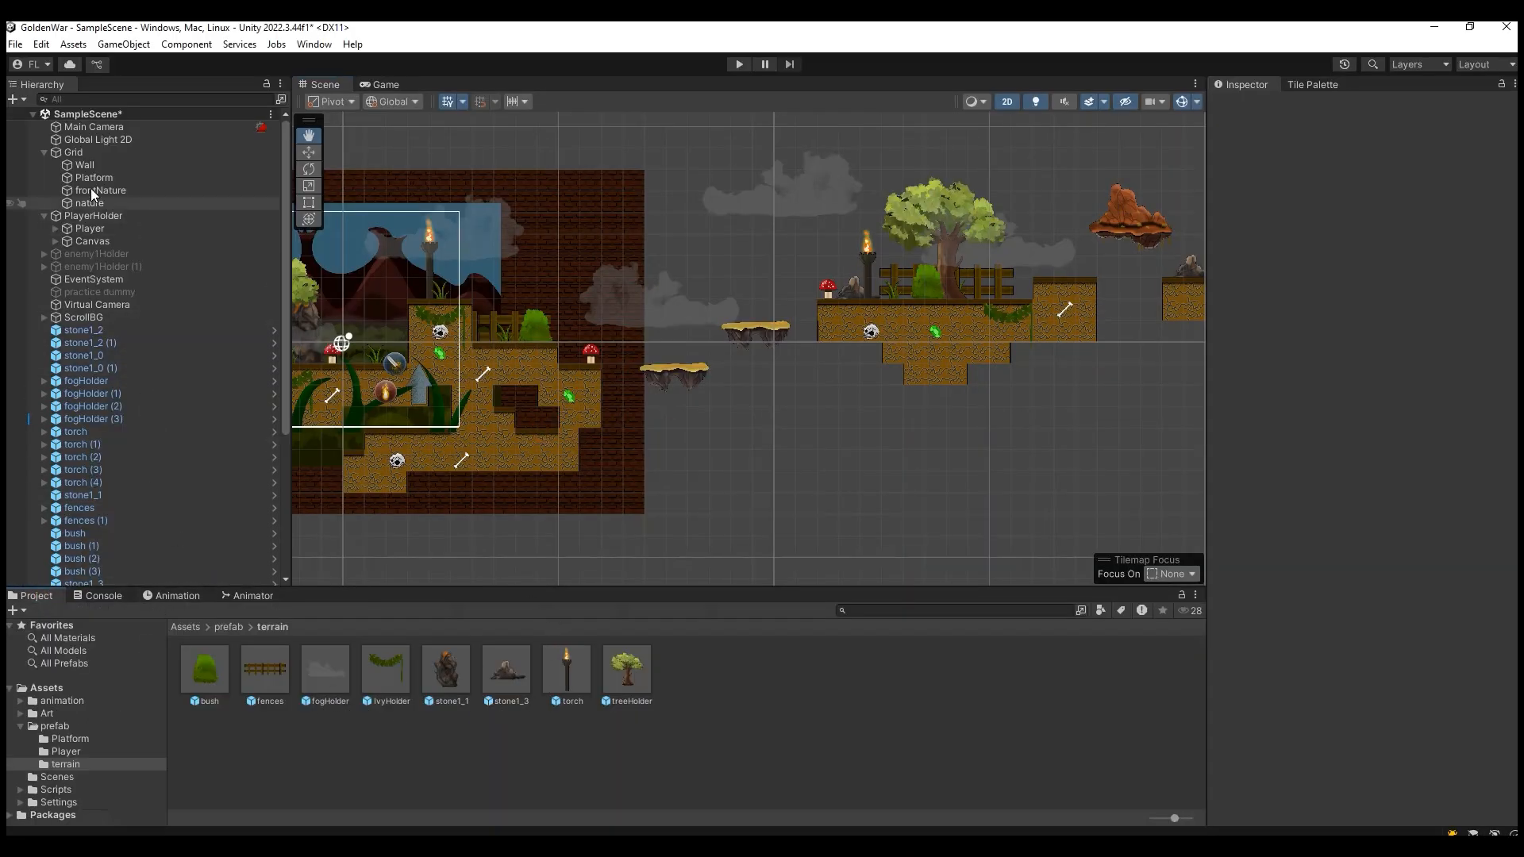
pyautogui.click(95, 227)
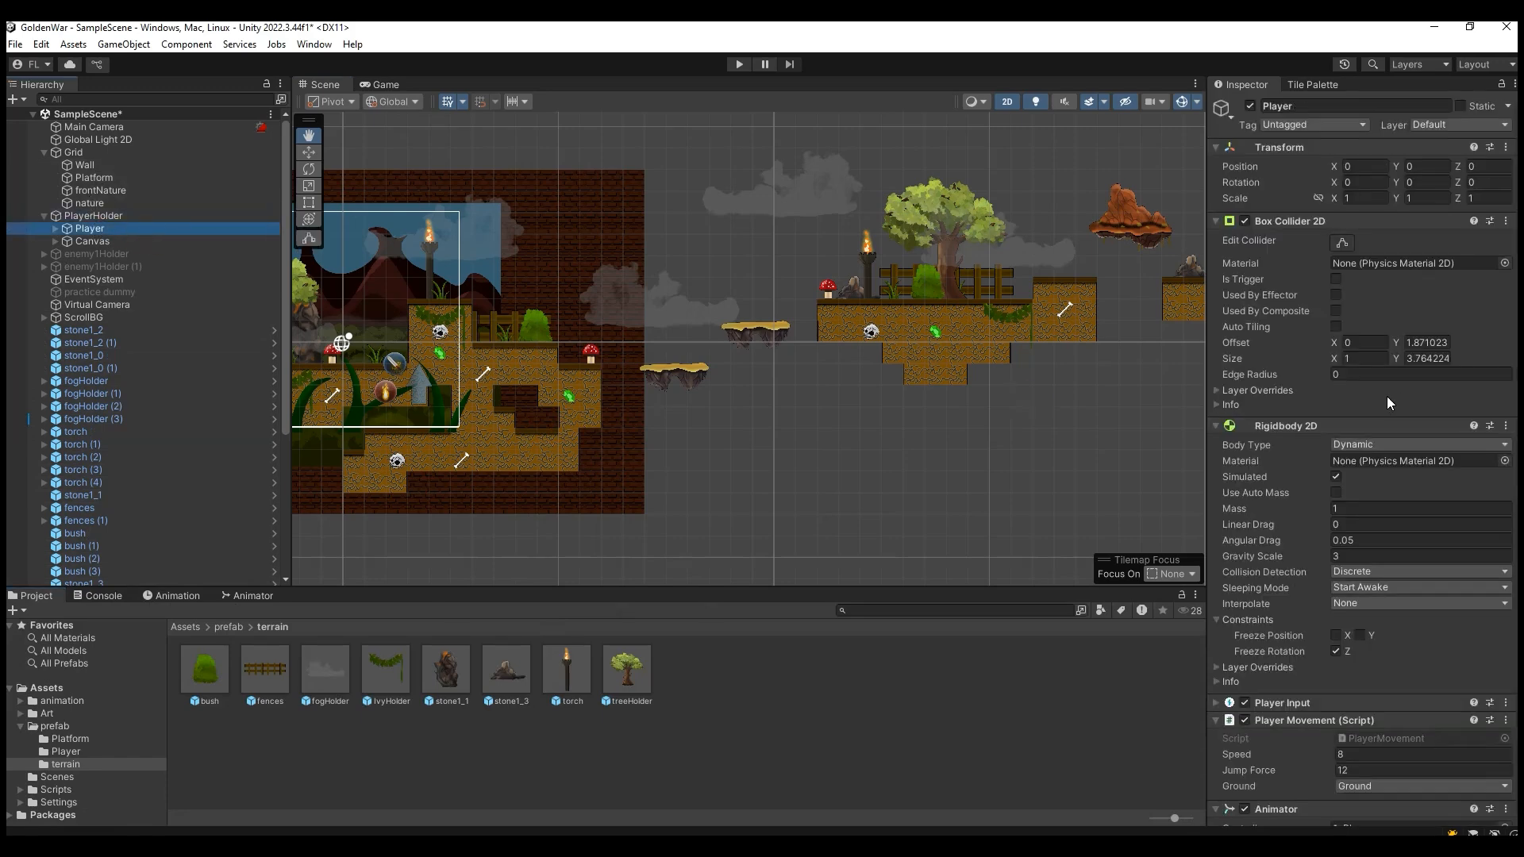
pyautogui.scroll(-8, 1349, 549)
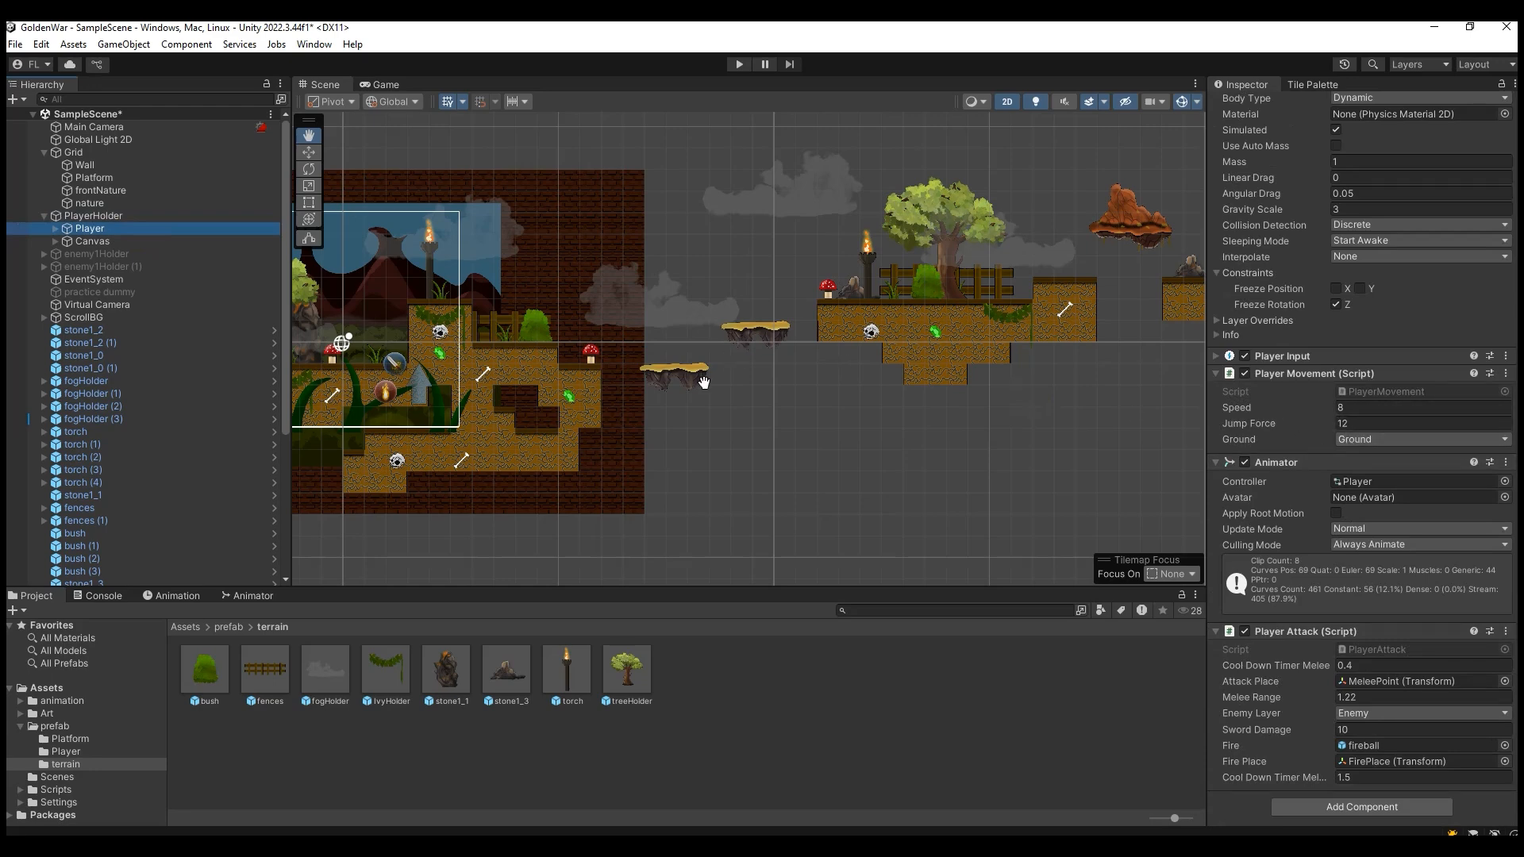
pyautogui.click(308, 153)
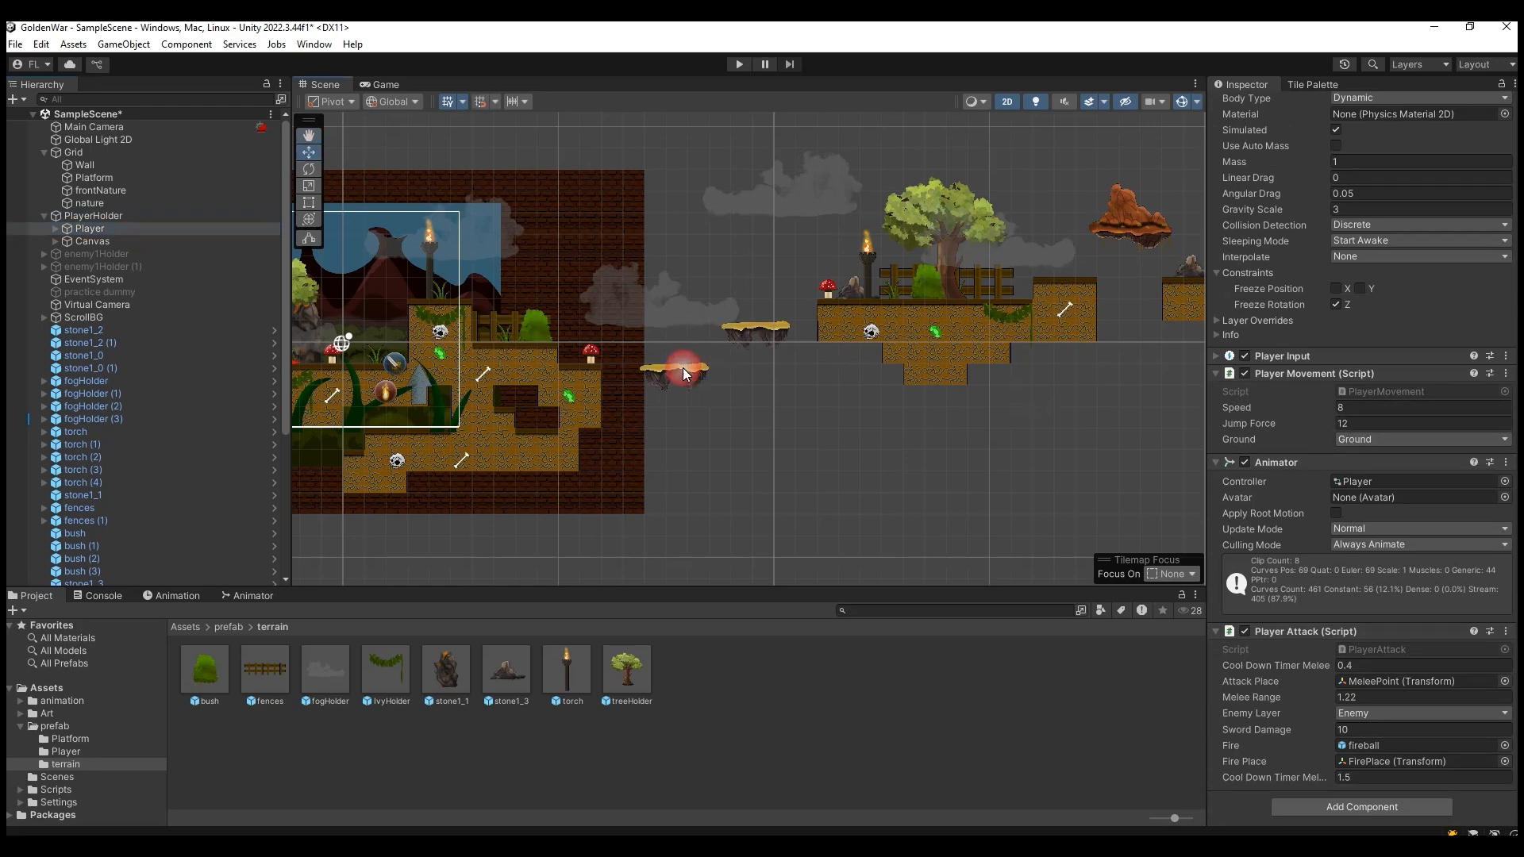
pyautogui.click(686, 371)
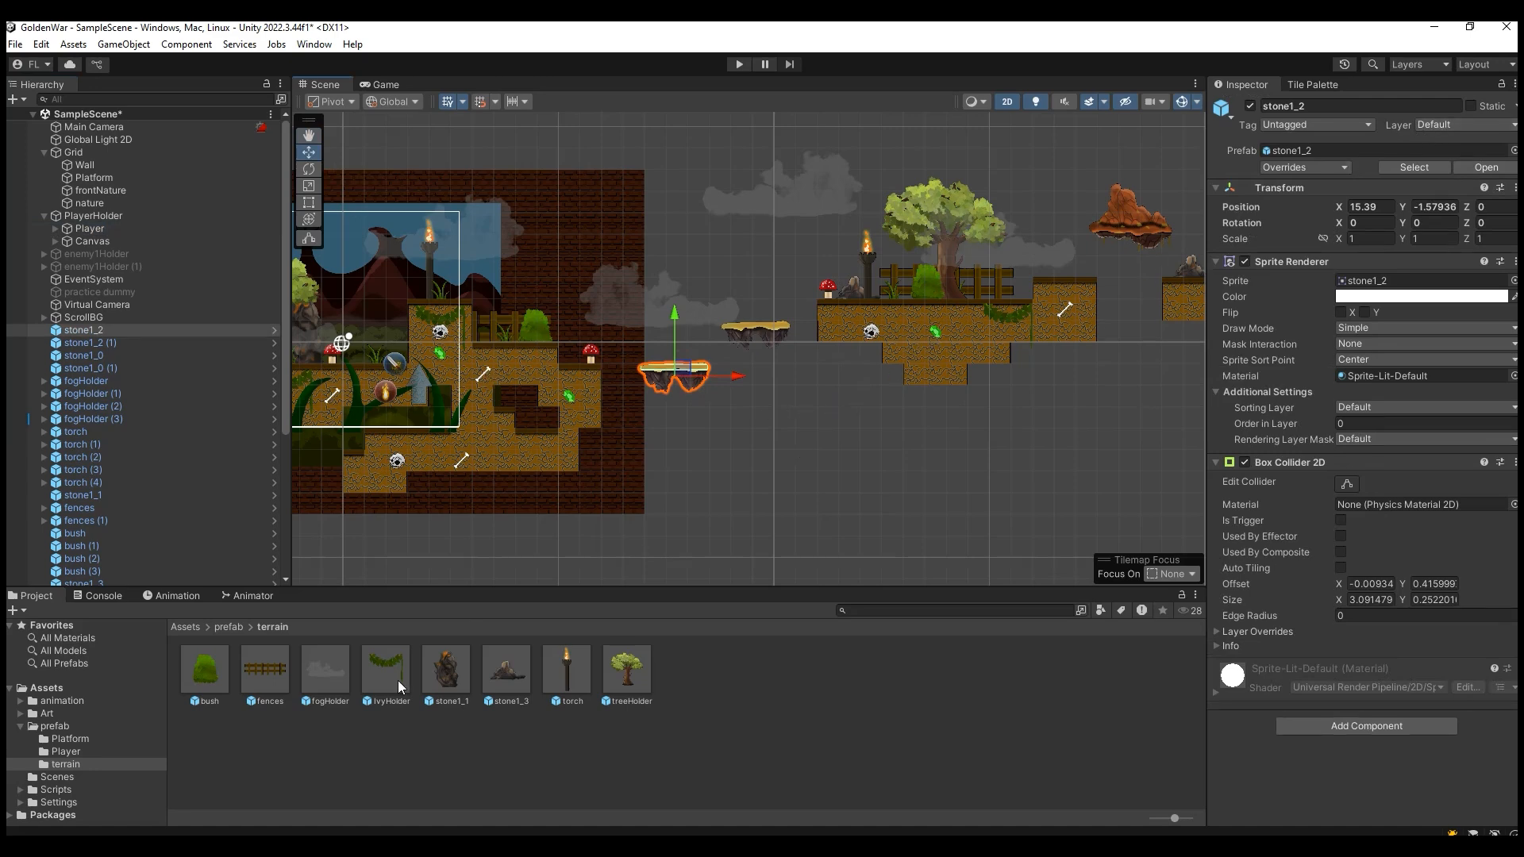
# Open the stone1_0 prefab from the prefab/Platform folder and set its layer to Ground.
pyautogui.click(234, 627)
pyautogui.doubleClick(205, 675)
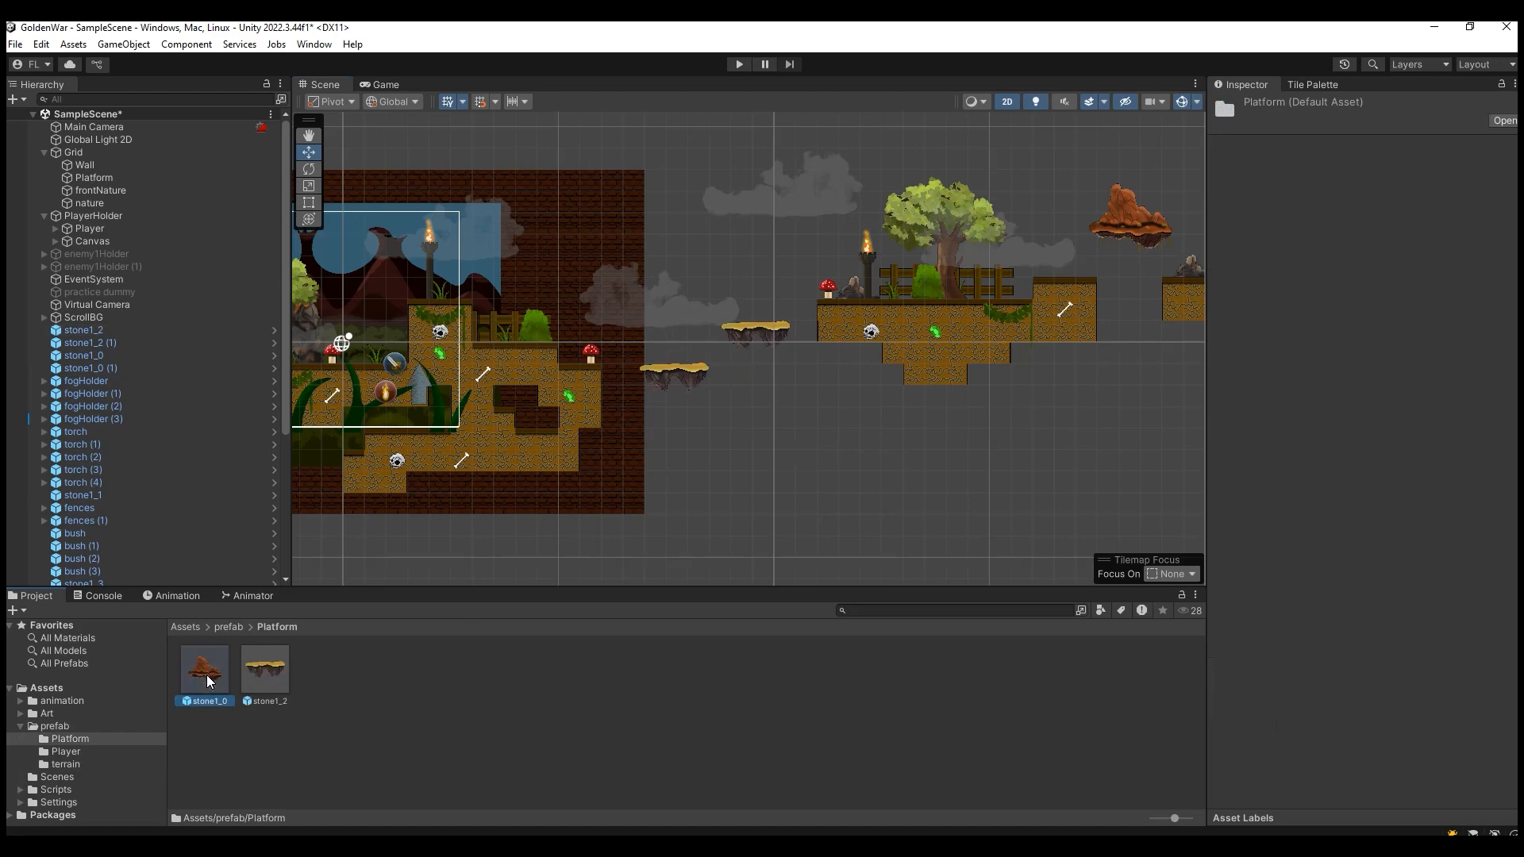
pyautogui.click(206, 675)
pyautogui.doubleClick(217, 673)
pyautogui.click(1433, 125)
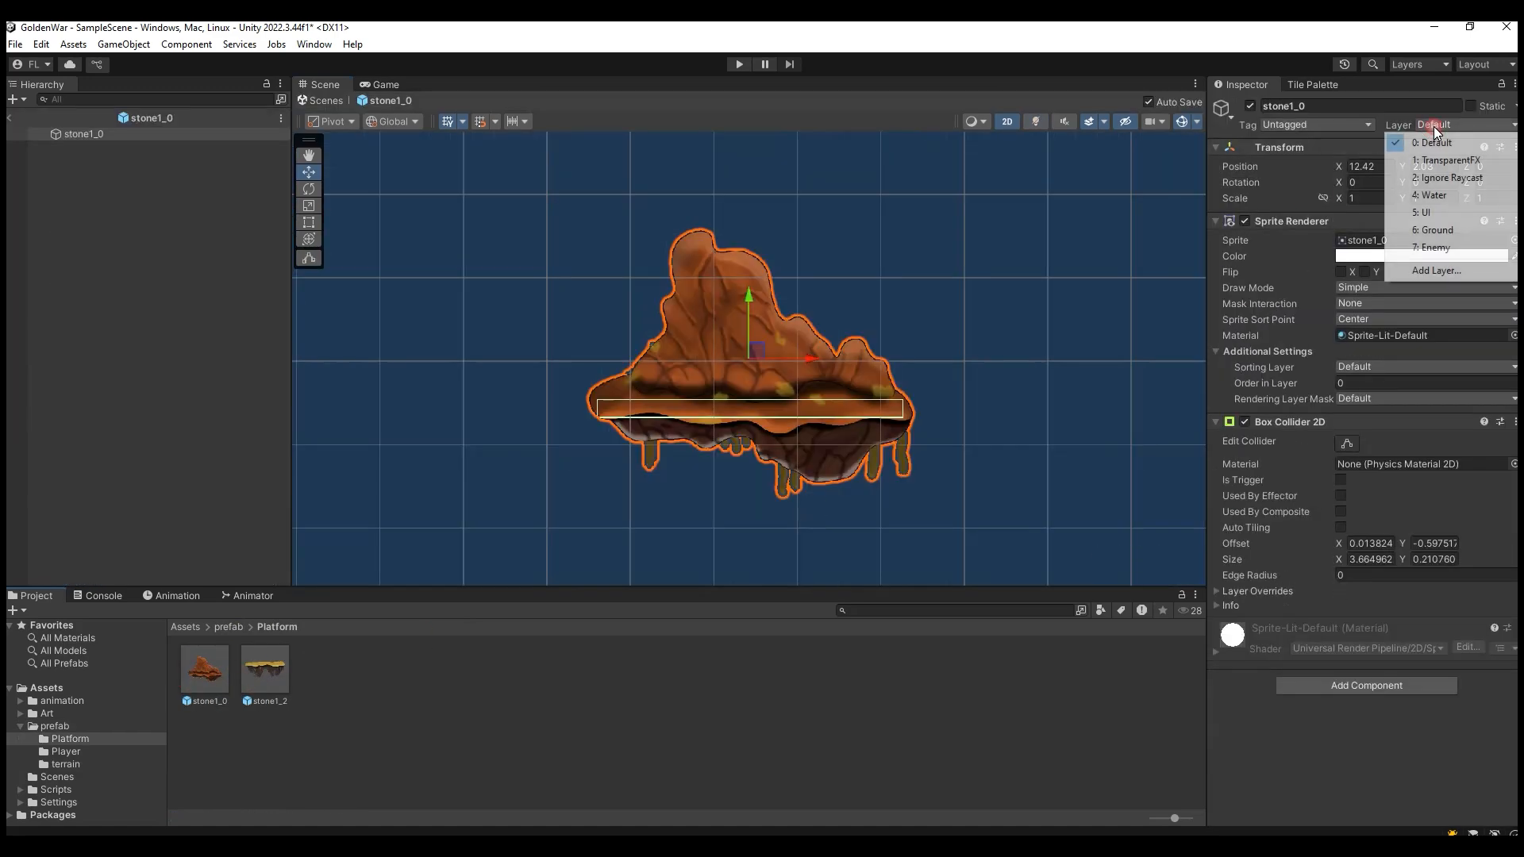
pyautogui.click(1442, 230)
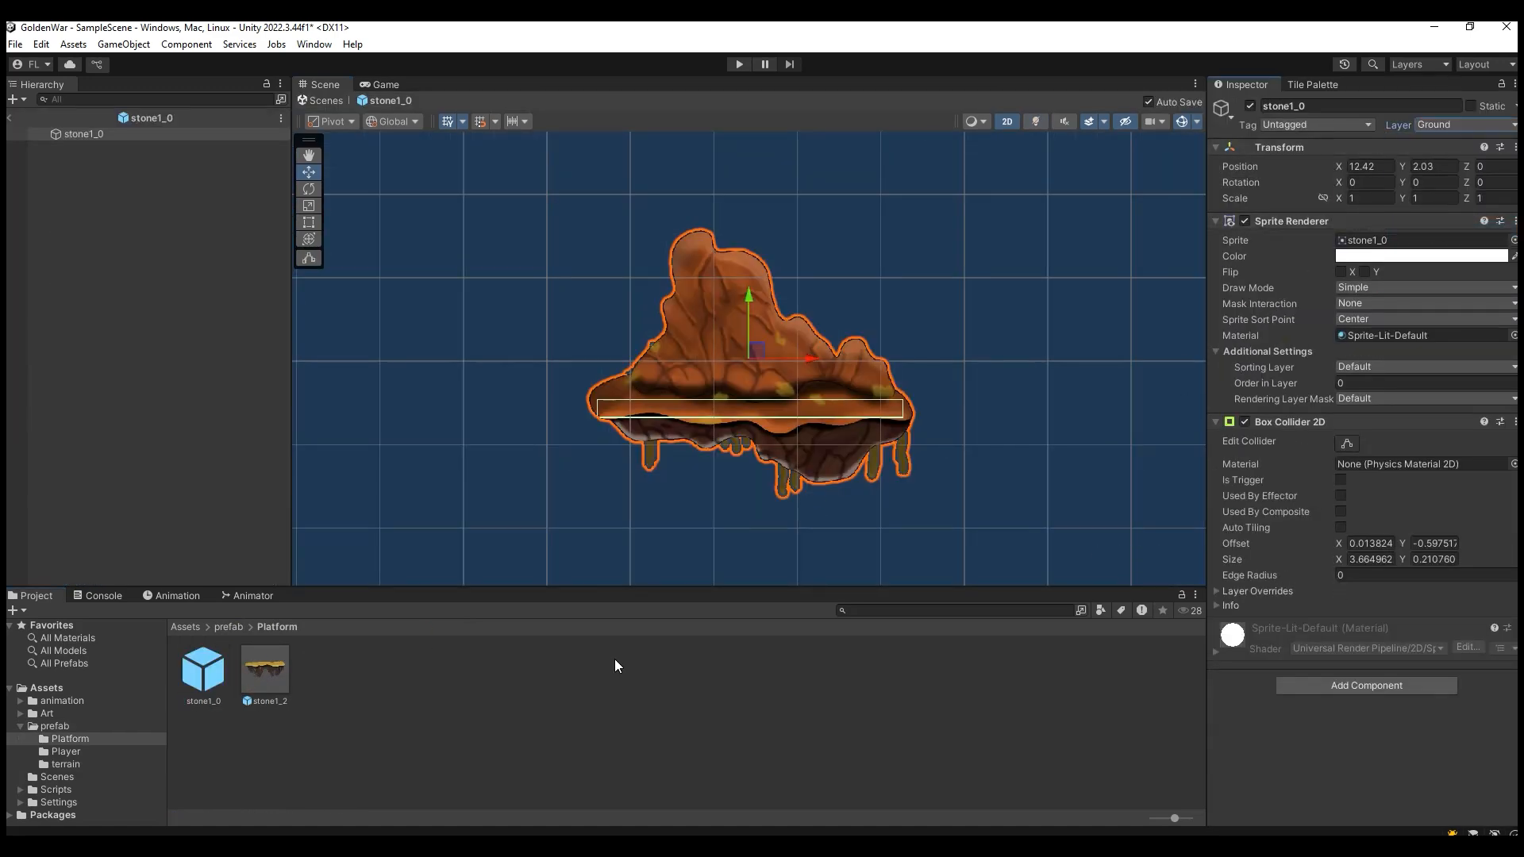
# Set the stone1_2 platform prefab's layer to Ground and return to the scene.
pyautogui.doubleClick(265, 670)
pyautogui.click(1420, 125)
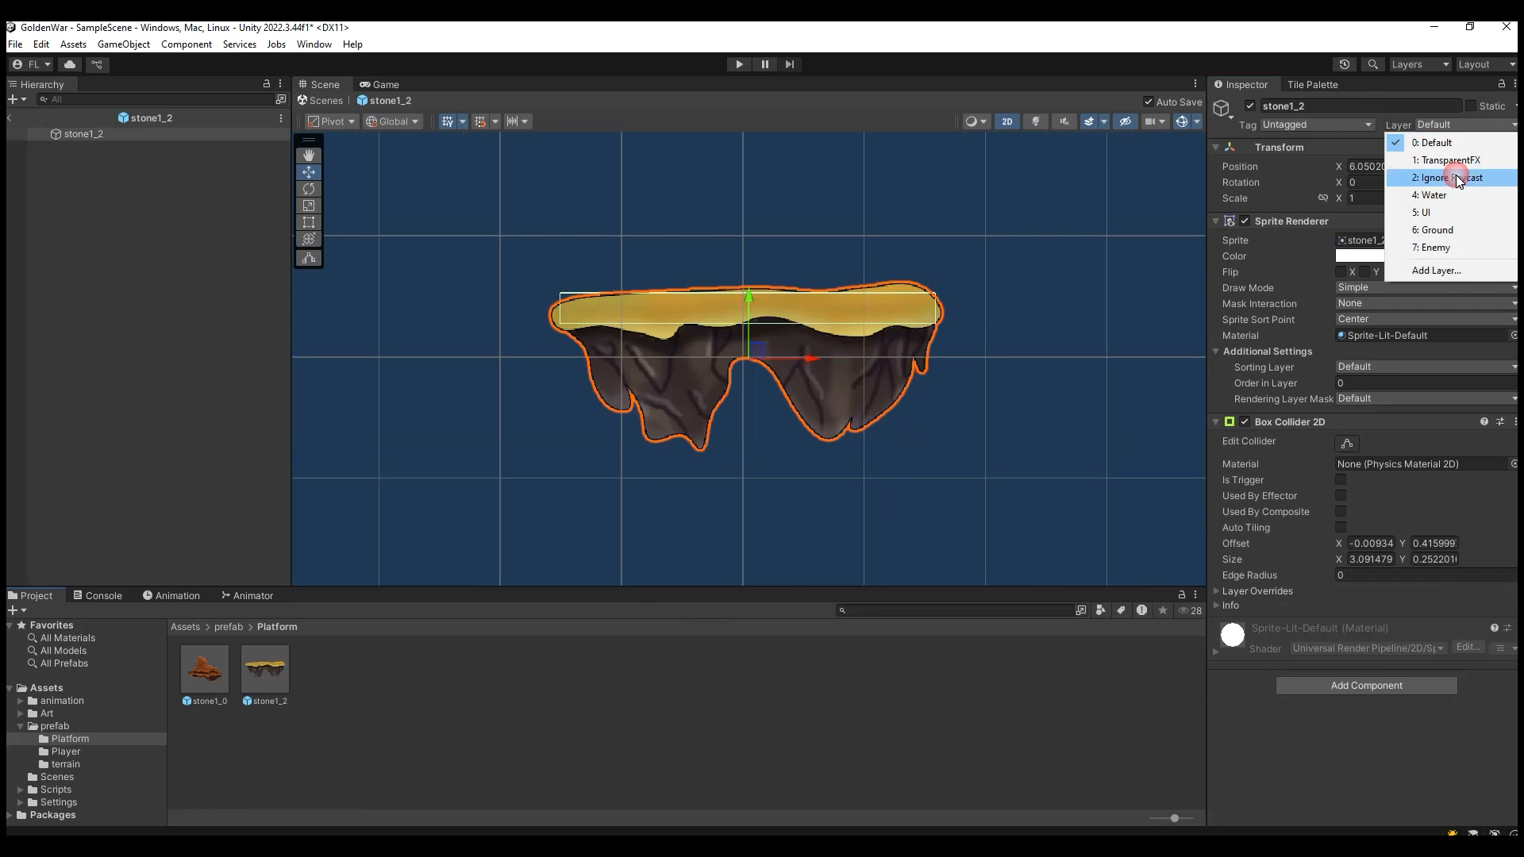
pyautogui.click(1470, 231)
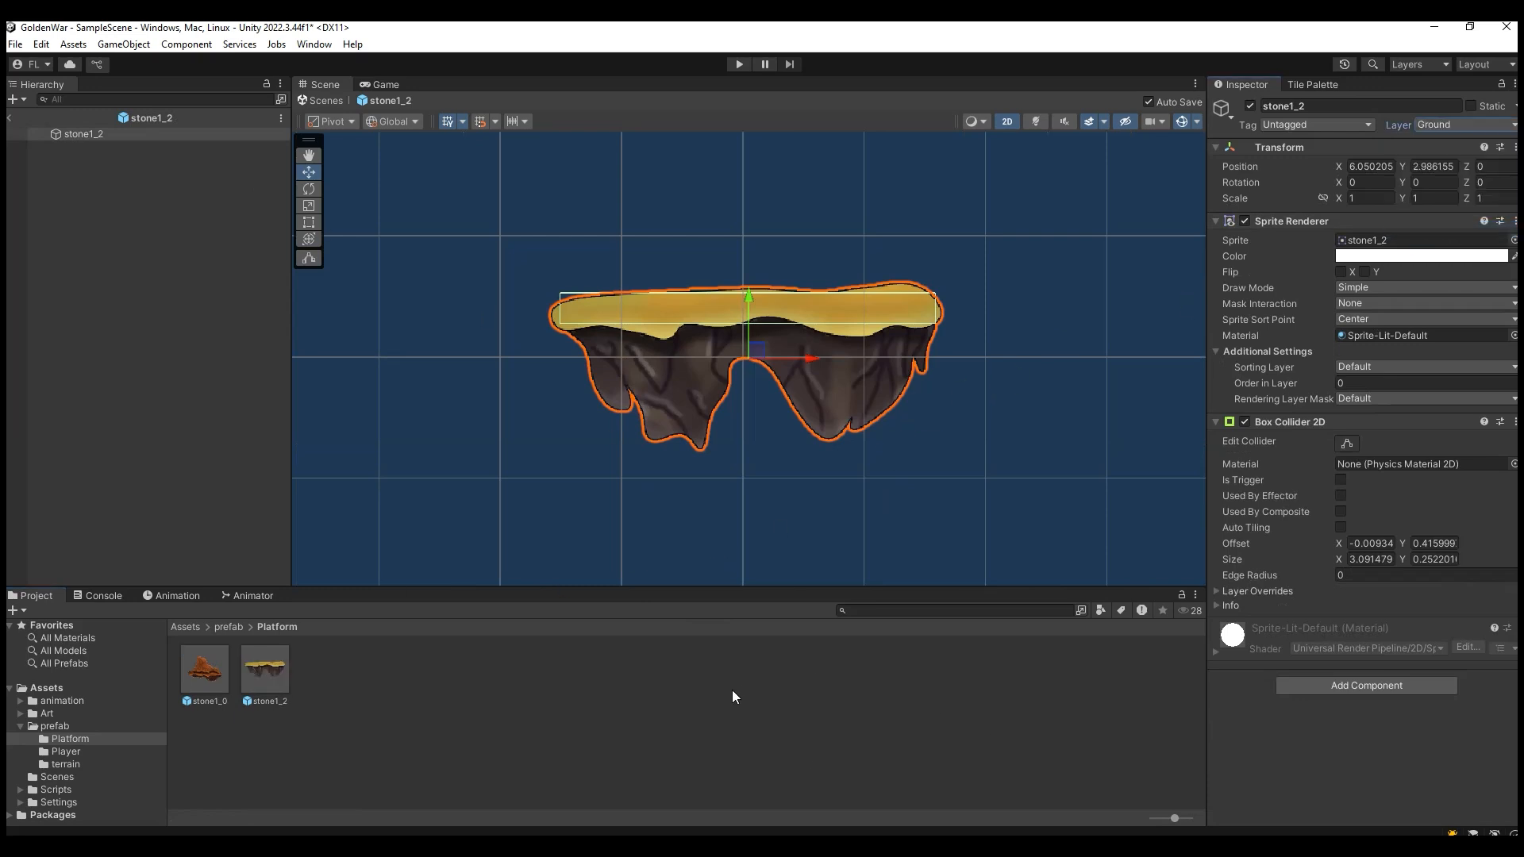
pyautogui.click(10, 118)
# Run the game and test jumping the player across the two yellow floating stones to the tree platform.
pyautogui.click(737, 66)
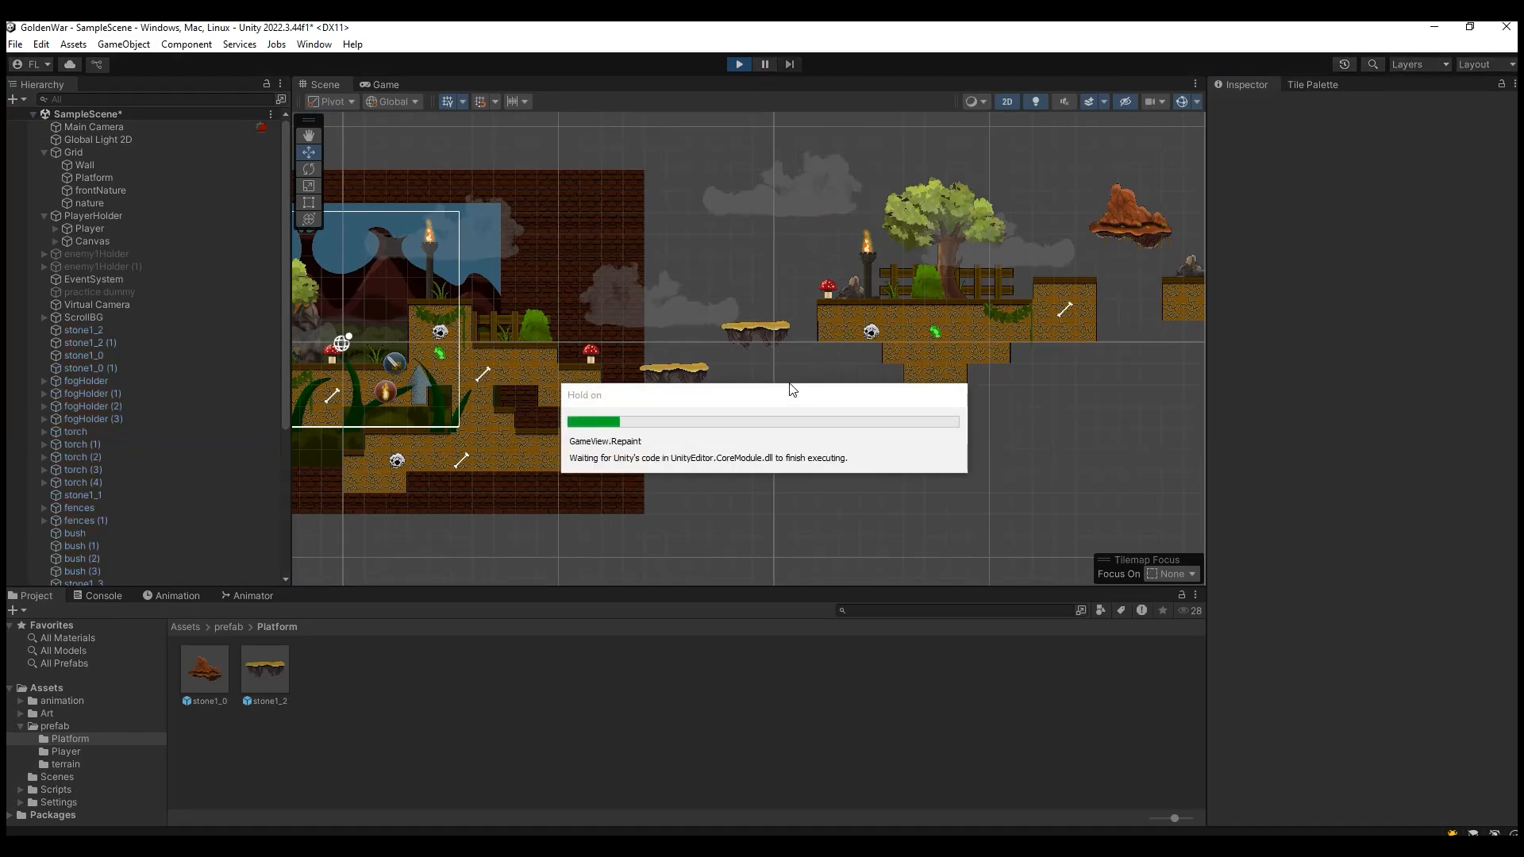
pyautogui.press('d')
pyautogui.press('a')
pyautogui.press('d')
pyautogui.press('space')
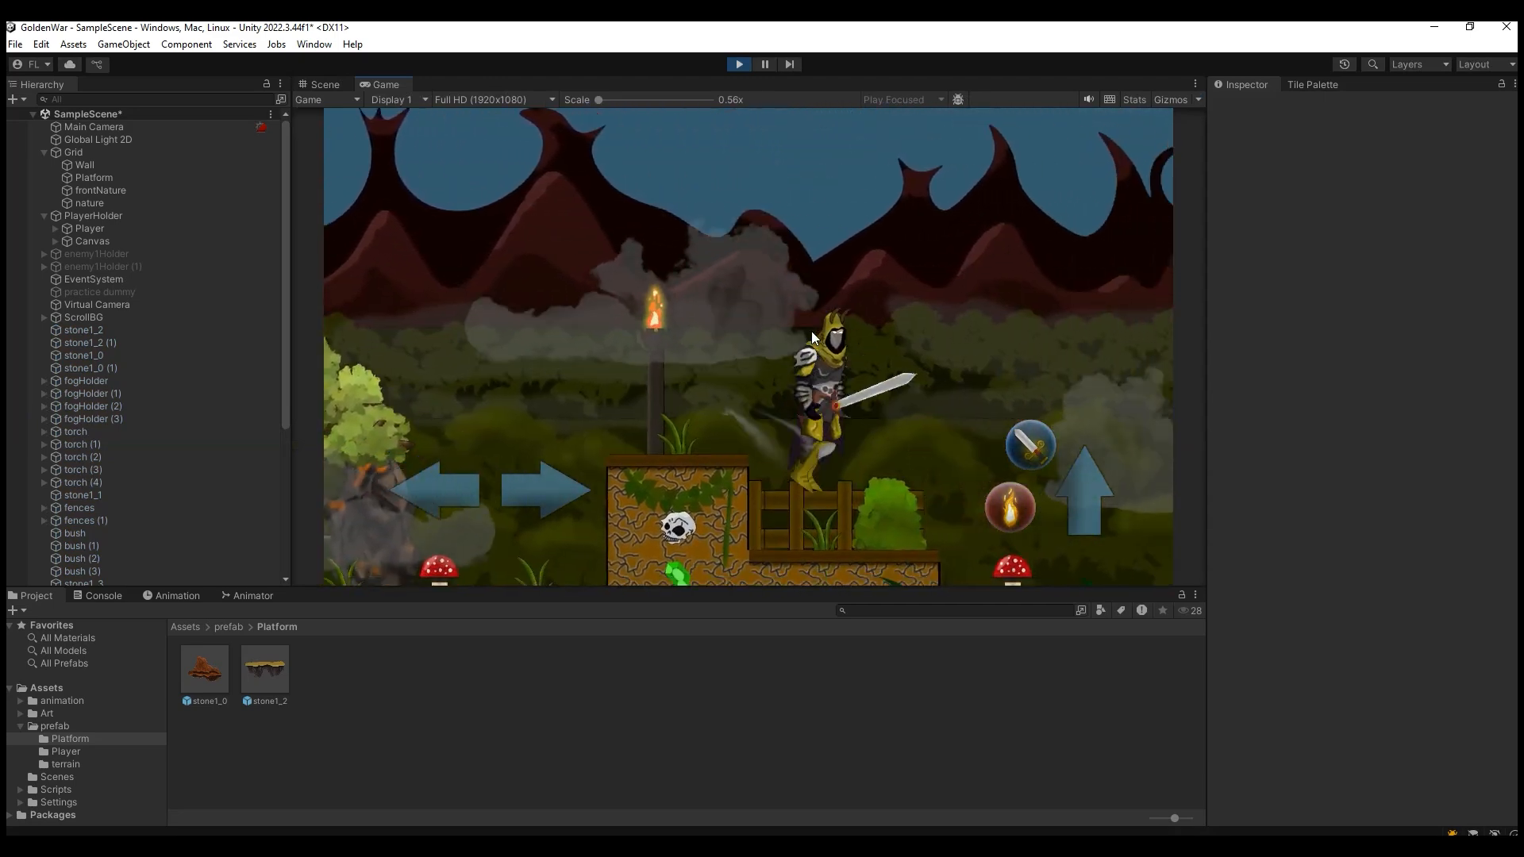
pyautogui.press('space')
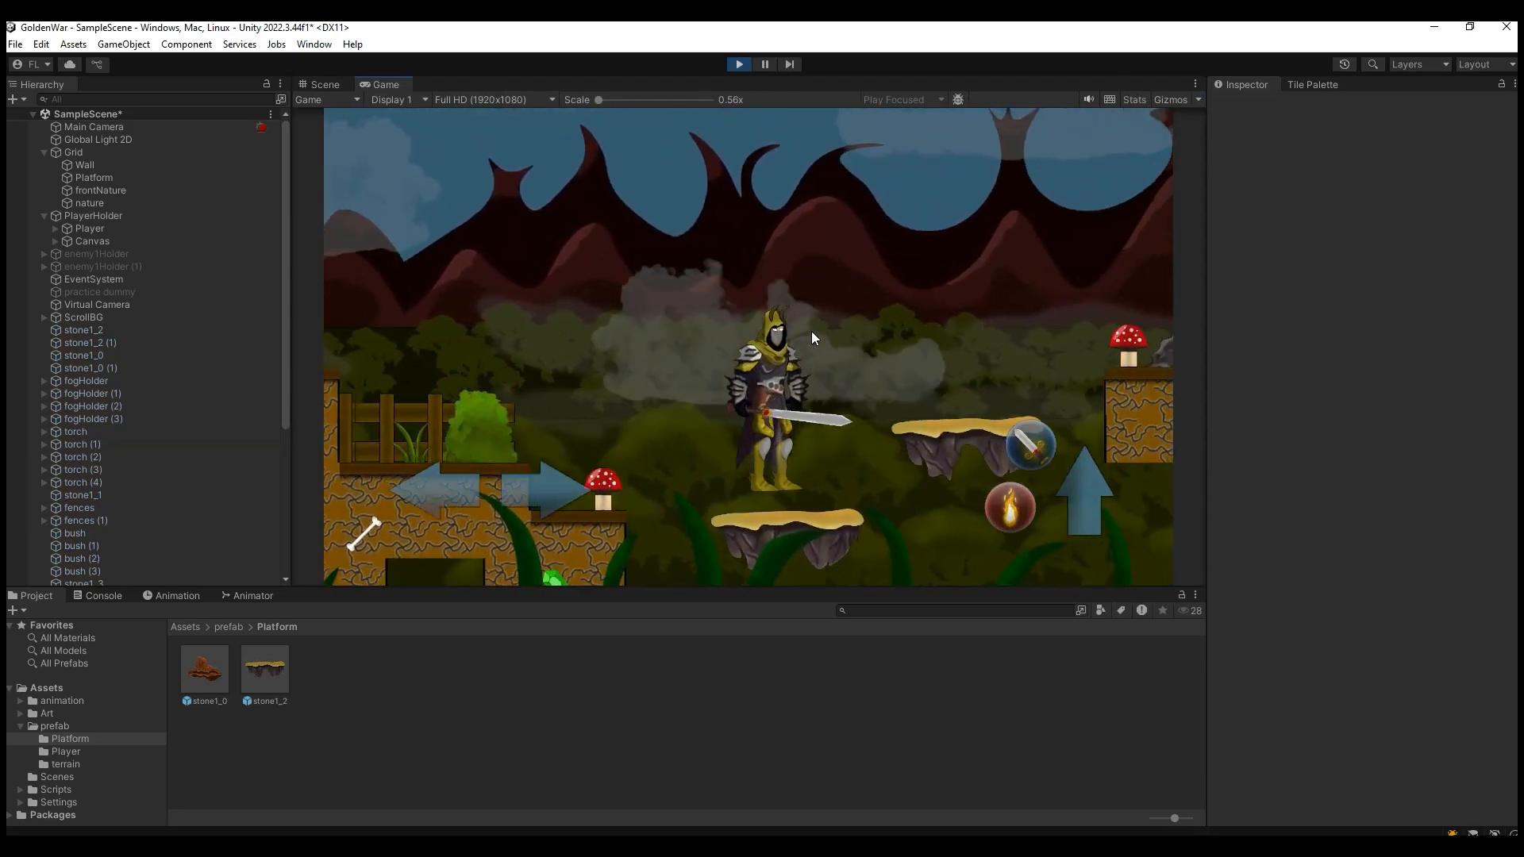
pyautogui.press('space')
pyautogui.press('a')
pyautogui.press('space')
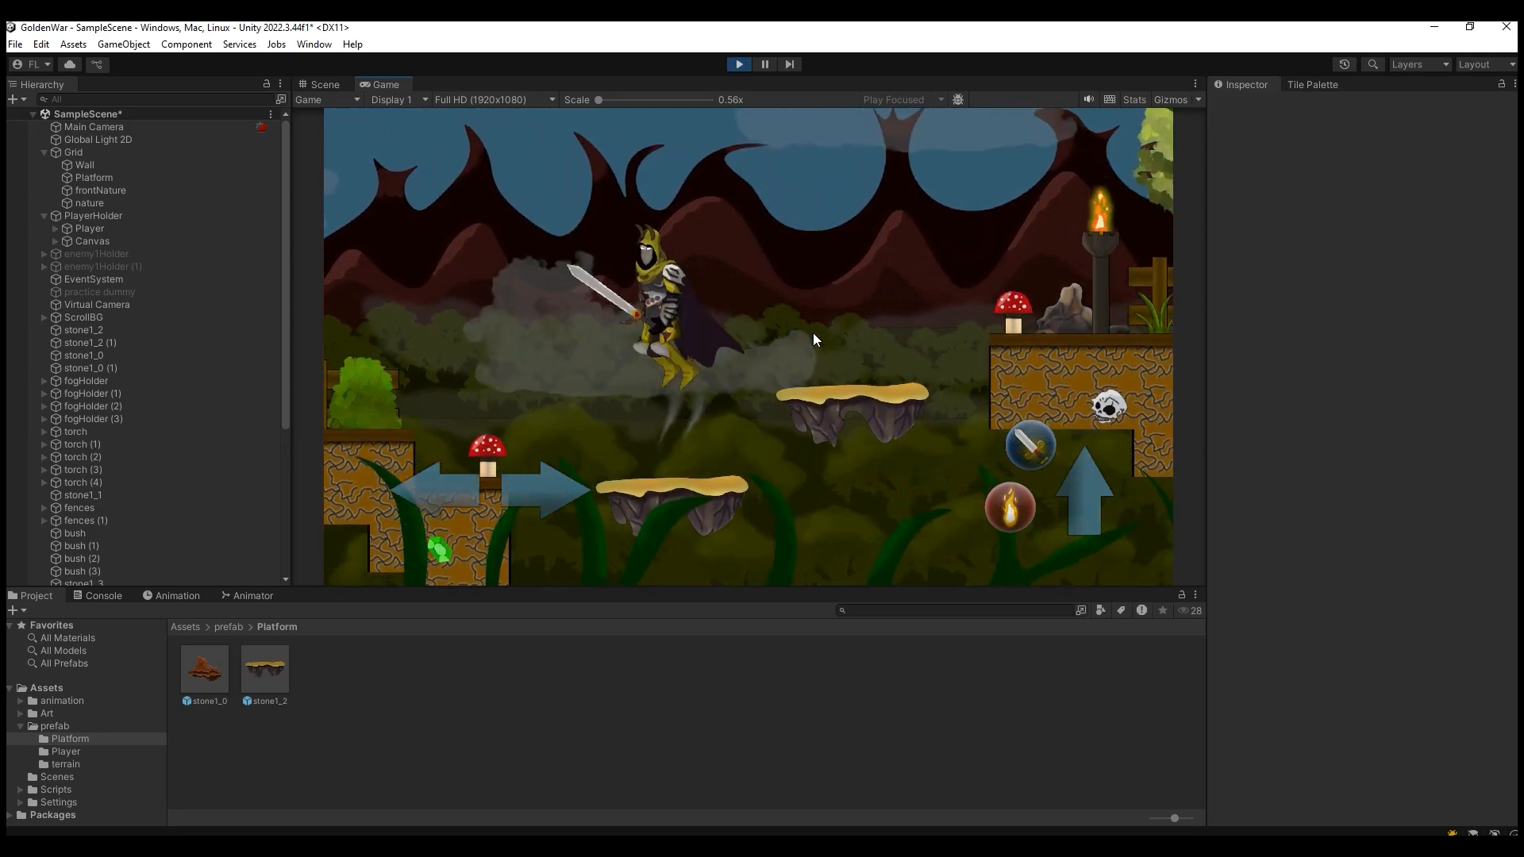
pyautogui.press('d')
pyautogui.press('space')
pyautogui.press('d')
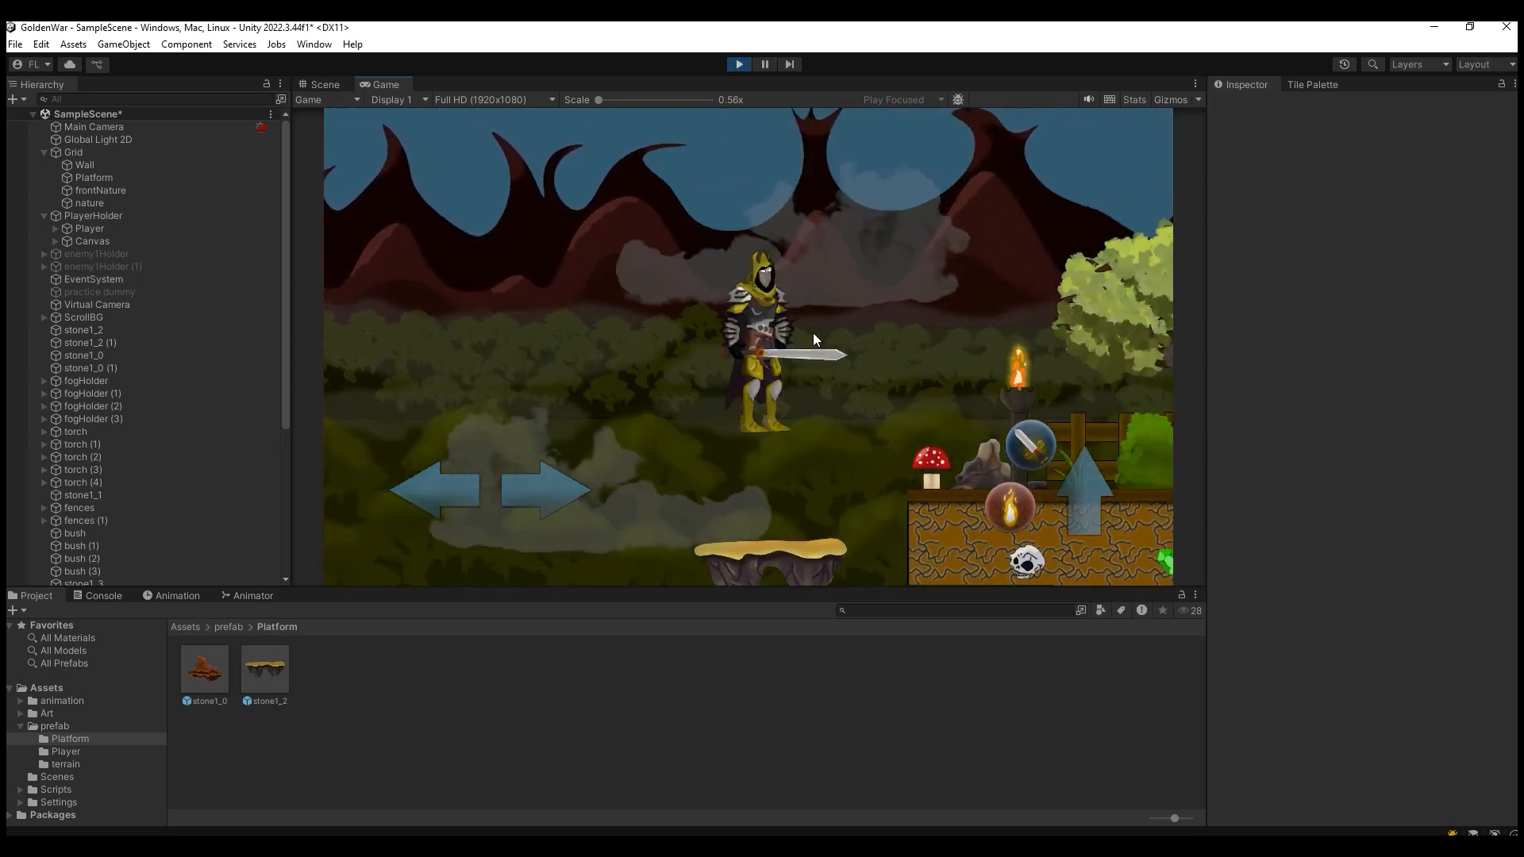
pyautogui.press('space')
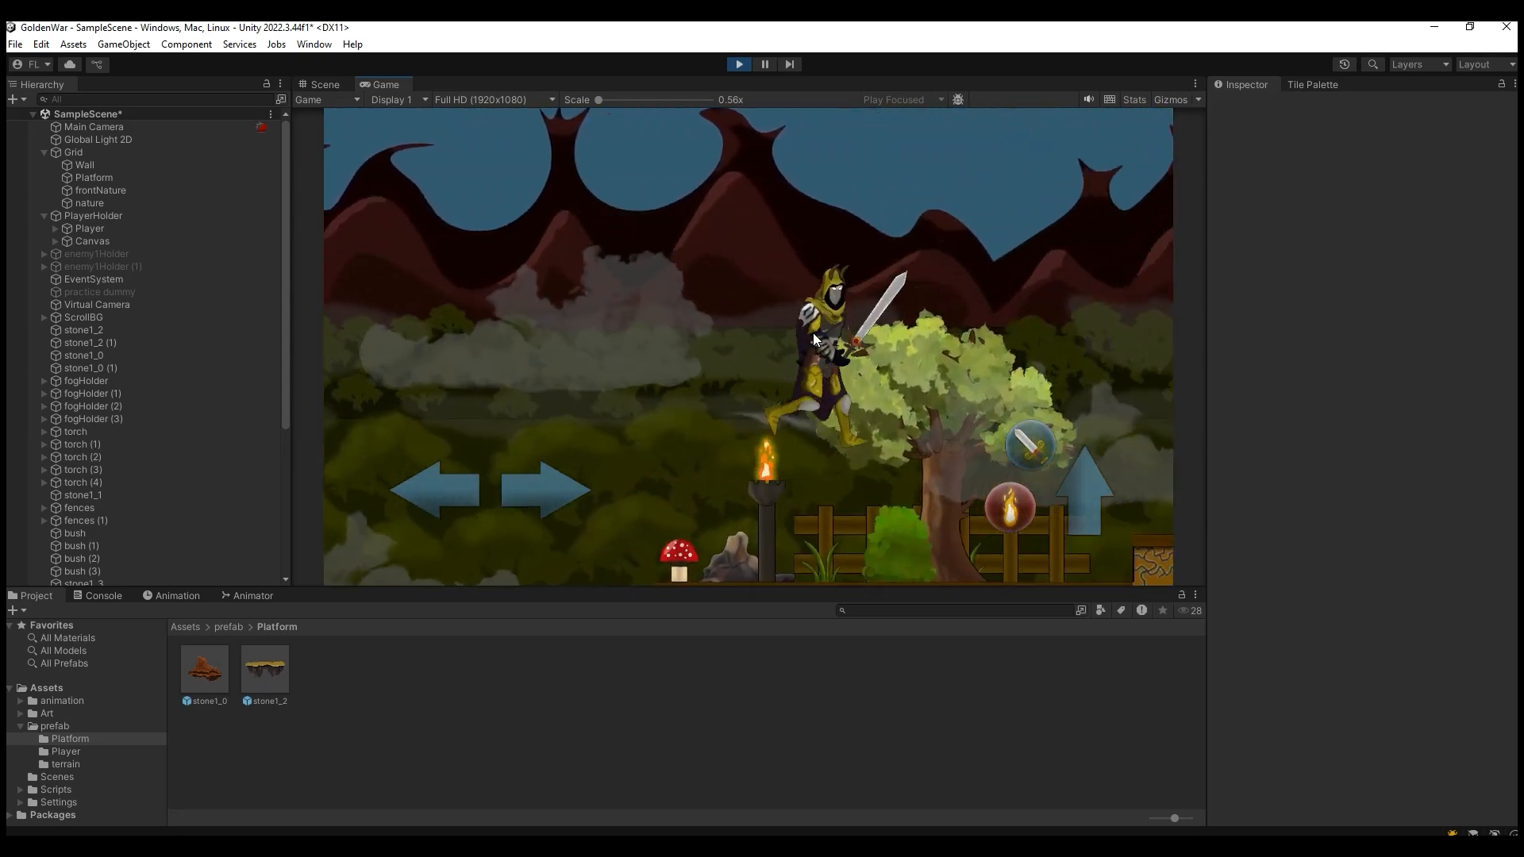
# Test jumping from the raised block onto the first red rock platform and moving around on it.
pyautogui.press('space')
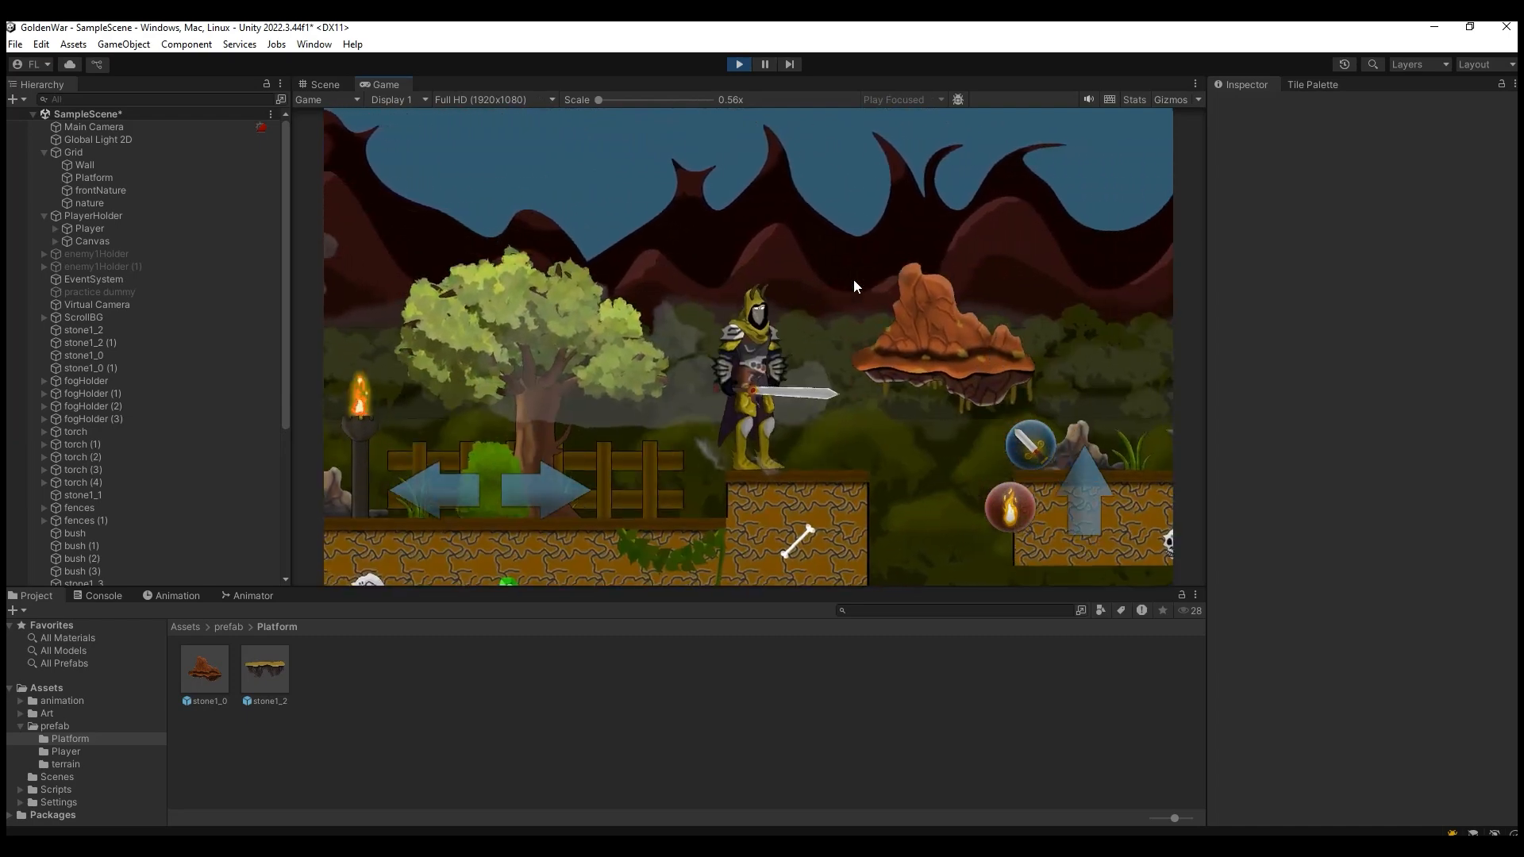
pyautogui.press('d')
pyautogui.press('a')
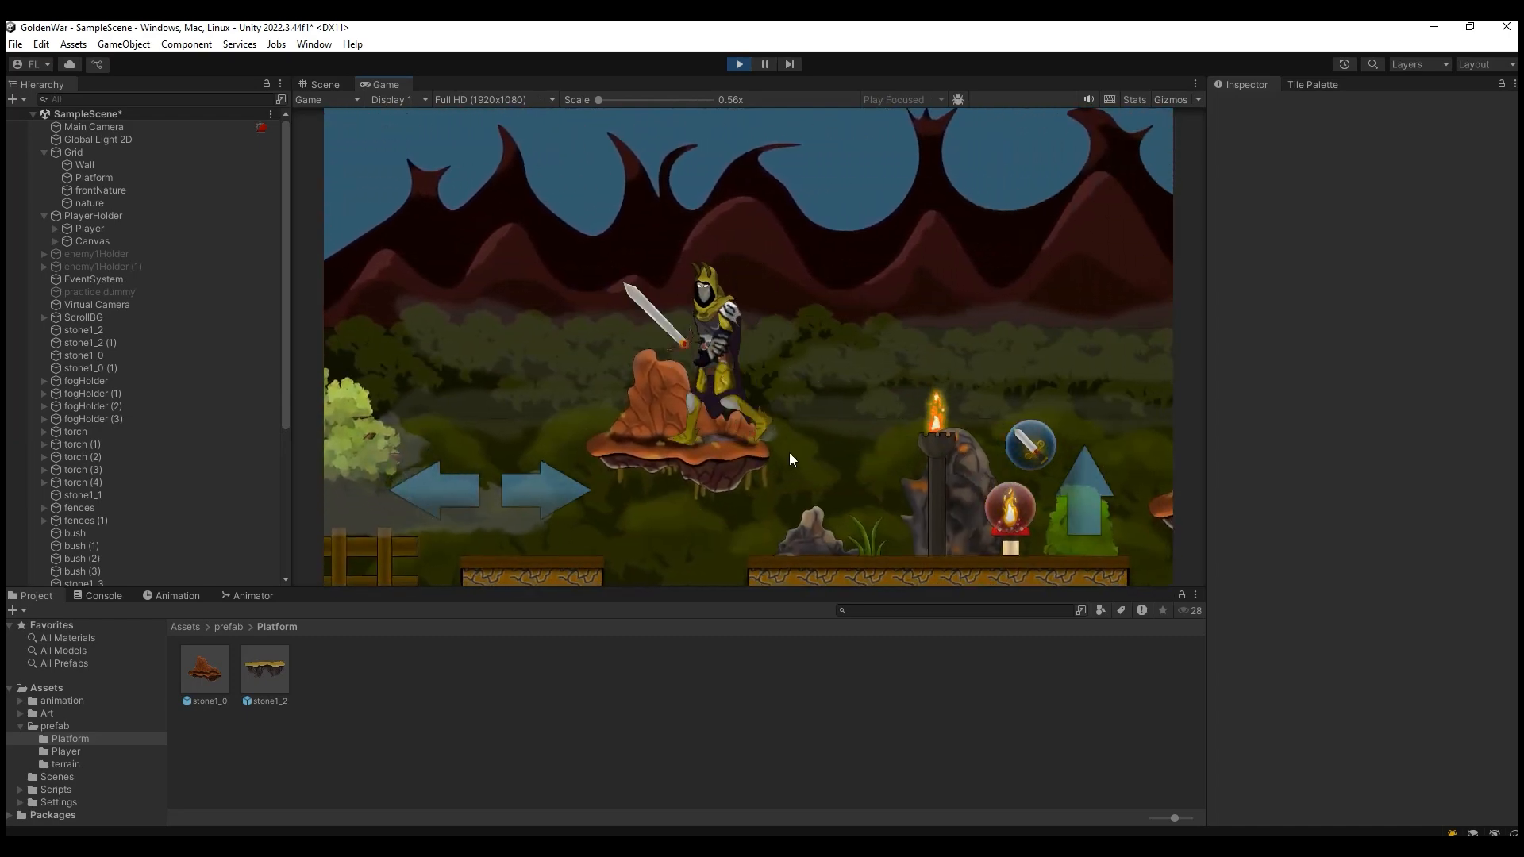
pyautogui.press('d')
pyautogui.press('a')
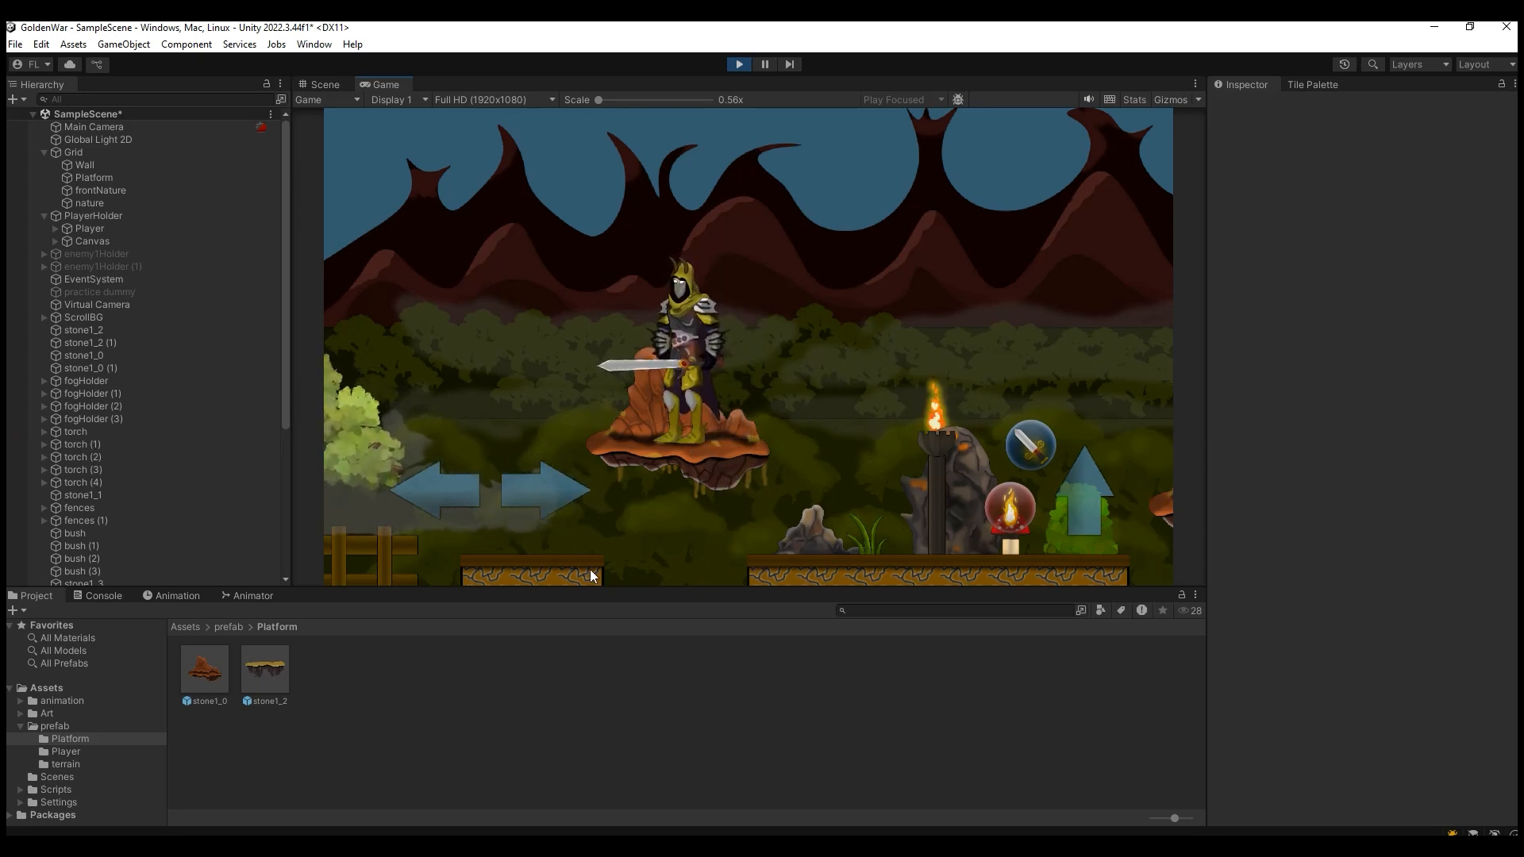
pyautogui.press('d')
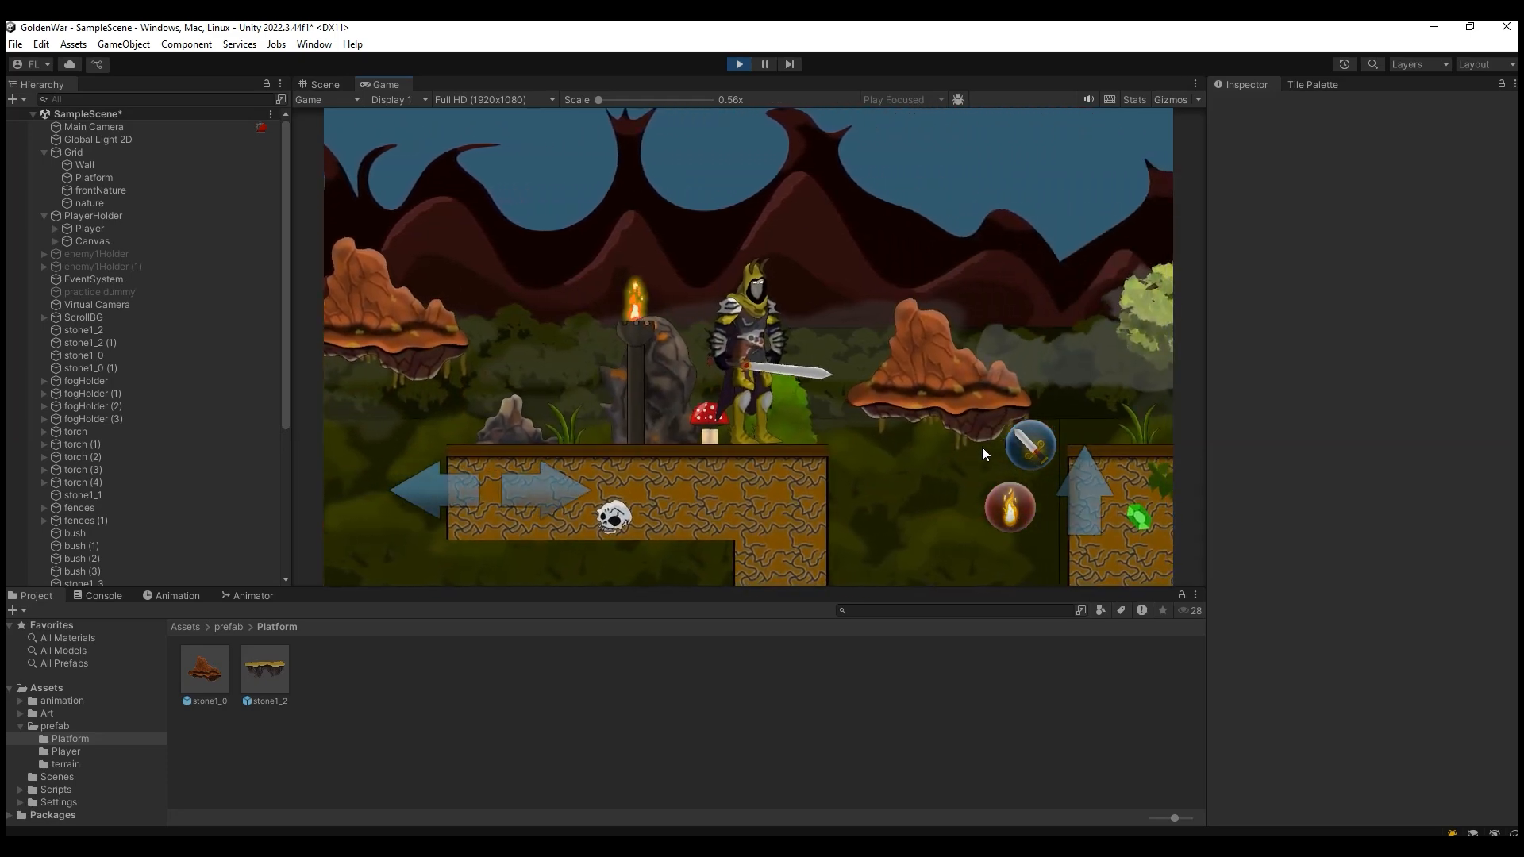
# Jump the player across the second red rock toward the level's last torch-lit platform, and stop the game.
pyautogui.press('space')
pyautogui.press('d')
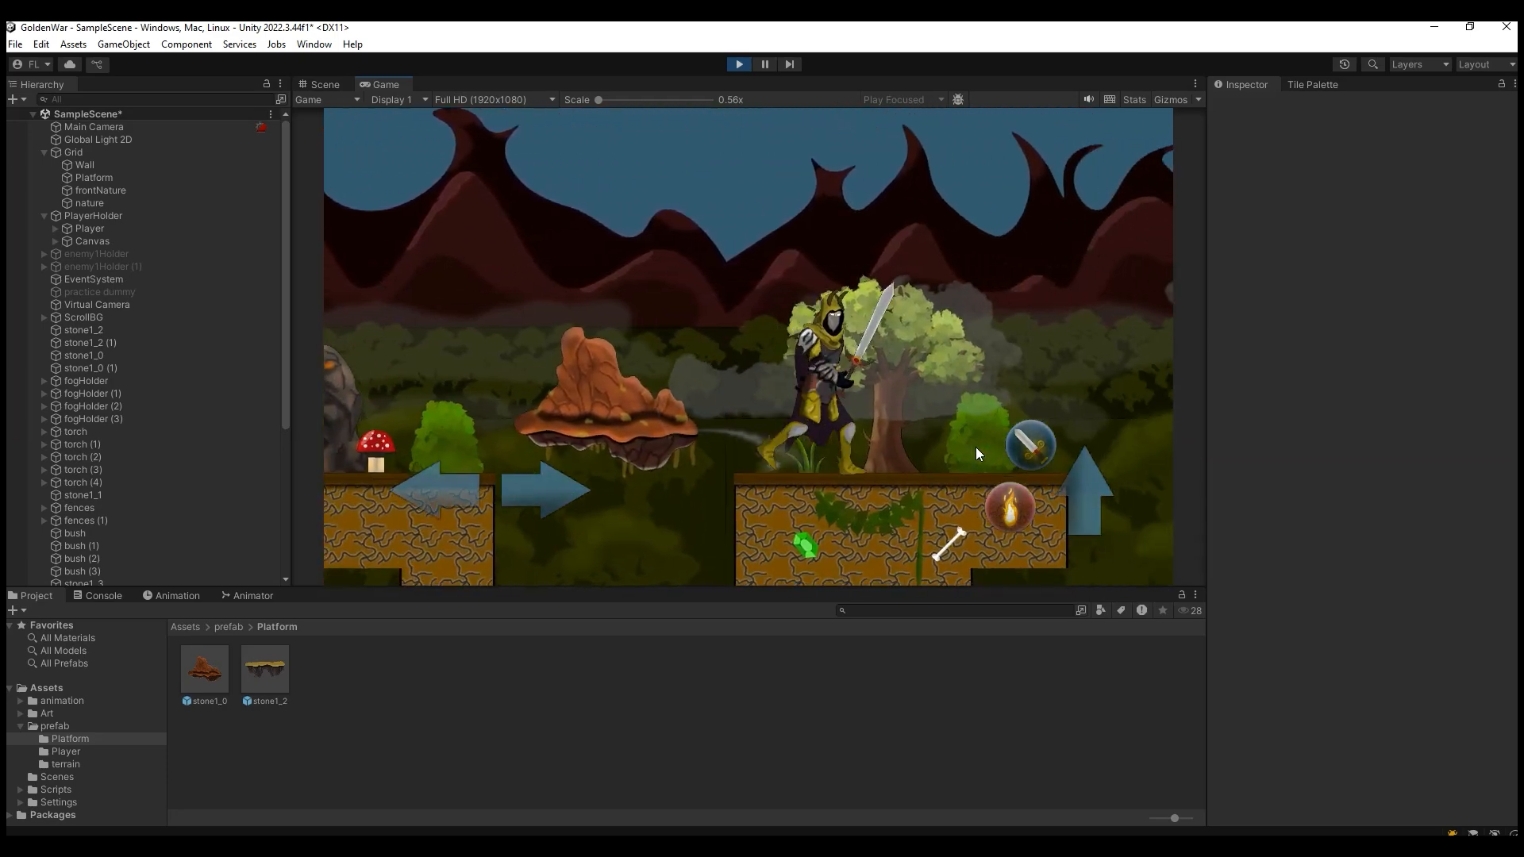
pyautogui.press('d')
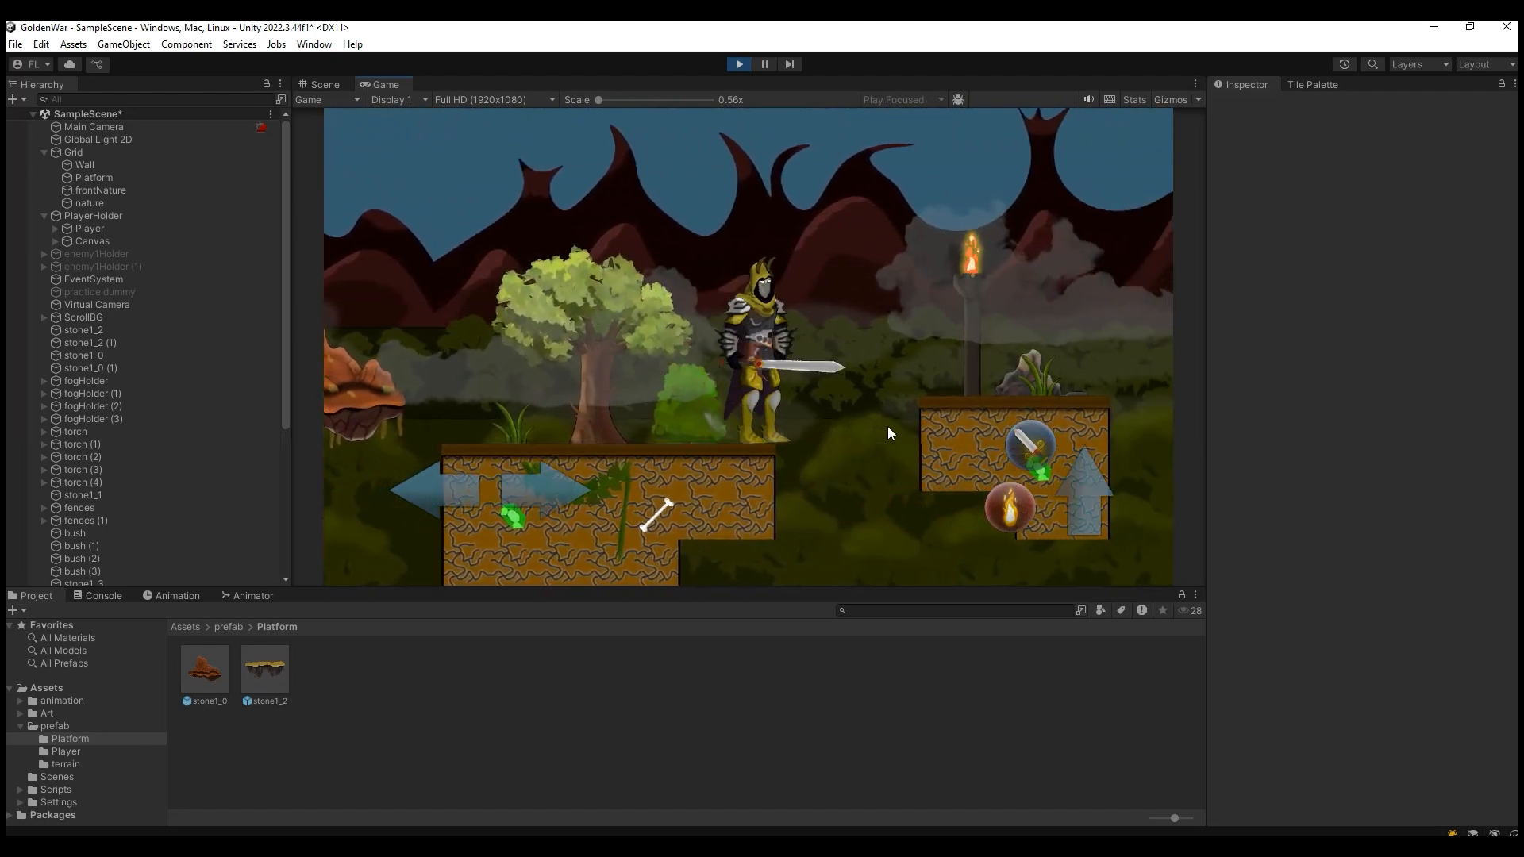
pyautogui.press('d')
pyautogui.press('space')
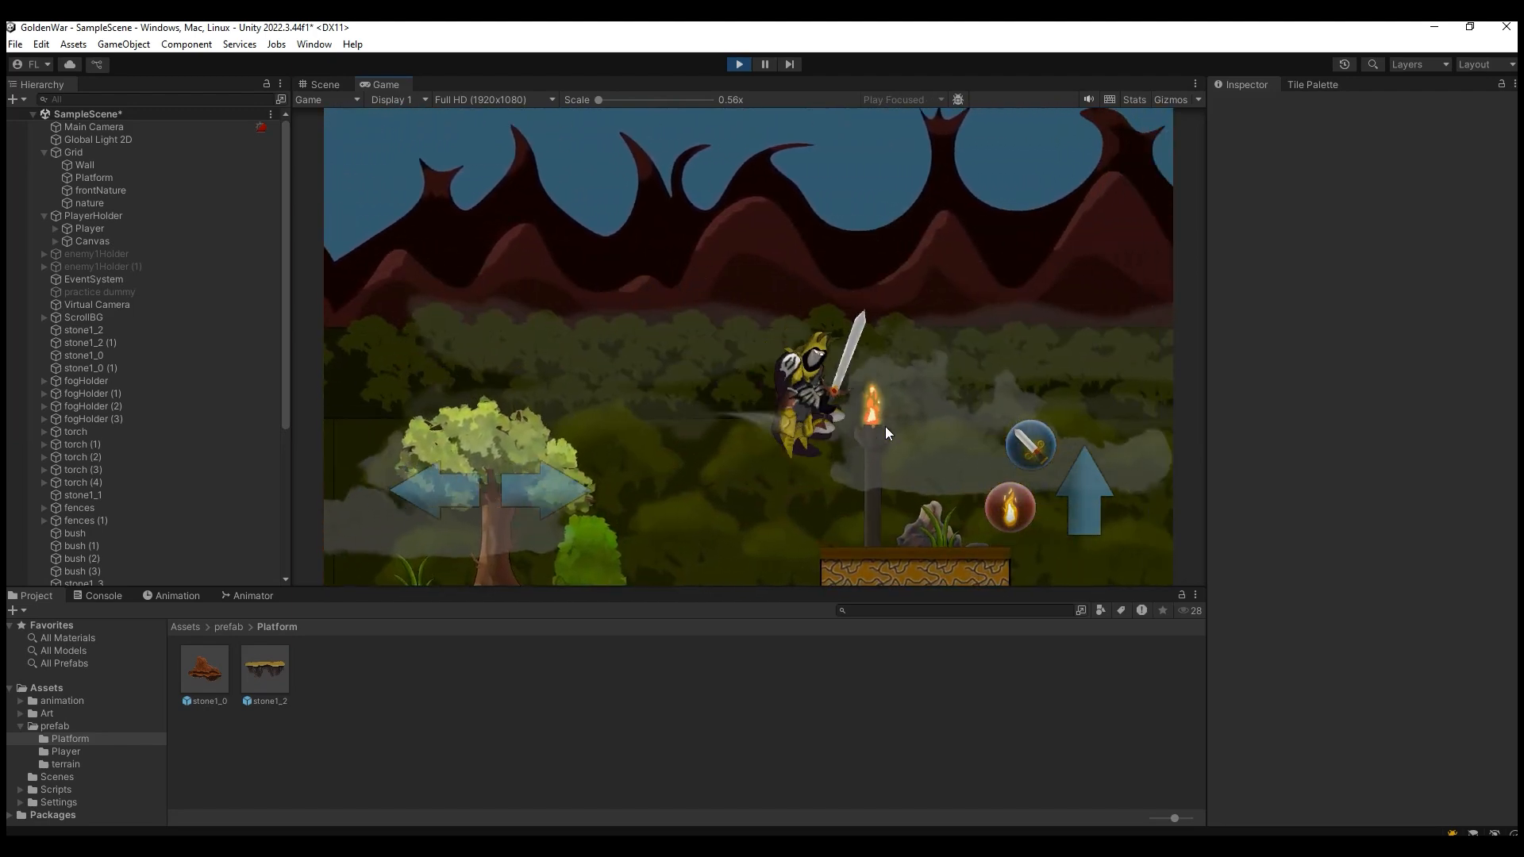
pyautogui.press('a')
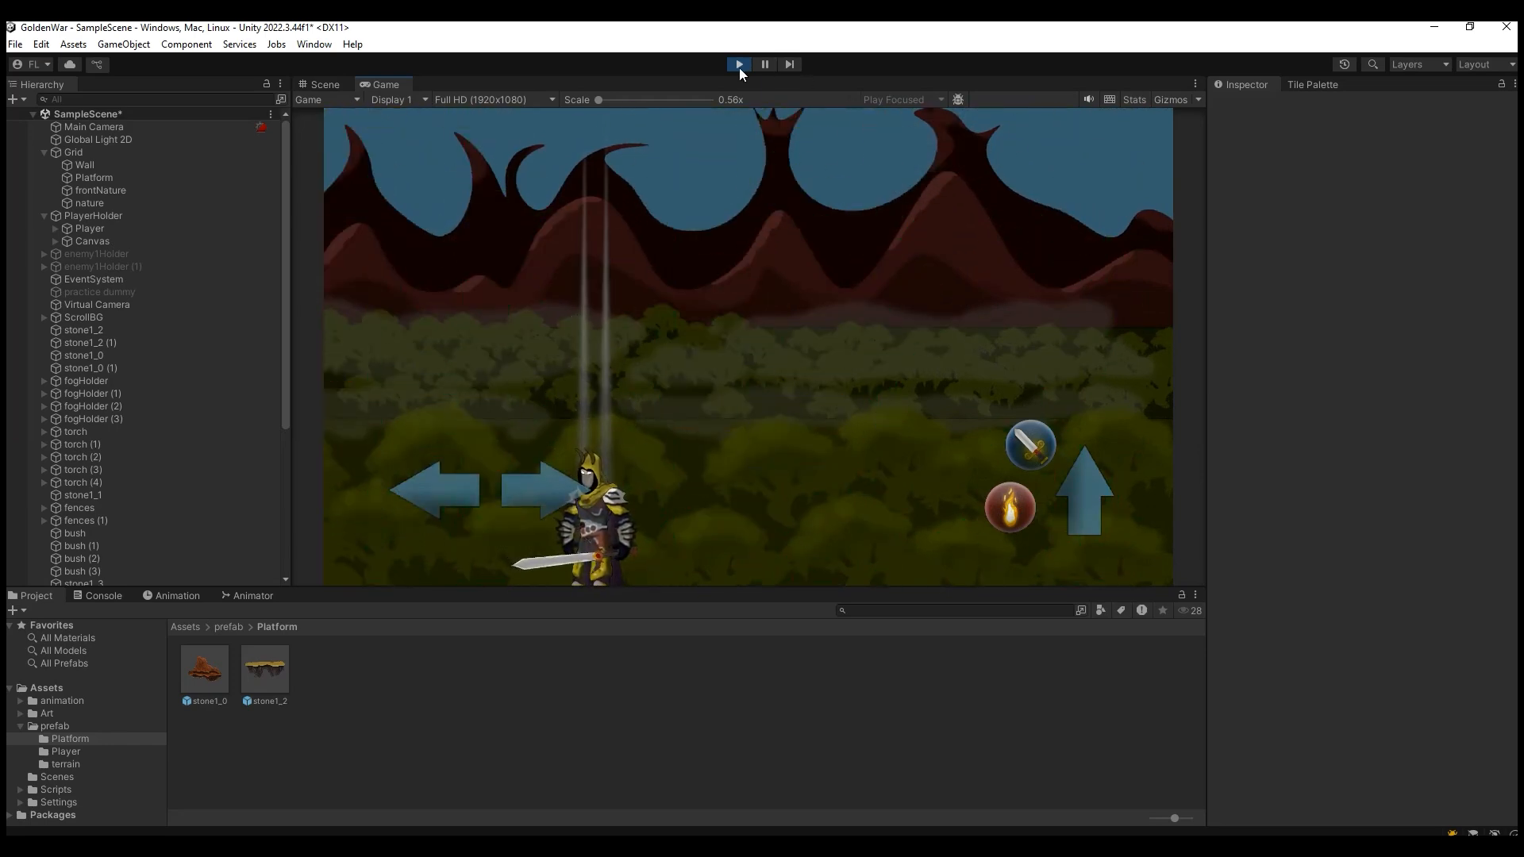
pyautogui.click(738, 65)
# Review the decorated level in the Scene view from the far platforms back to the player's starting area.
pyautogui.click(311, 136)
pyautogui.moveTo(643, 381); pyautogui.dragTo(680, 423)
pyautogui.moveTo(762, 479); pyautogui.dragTo(890, 401)
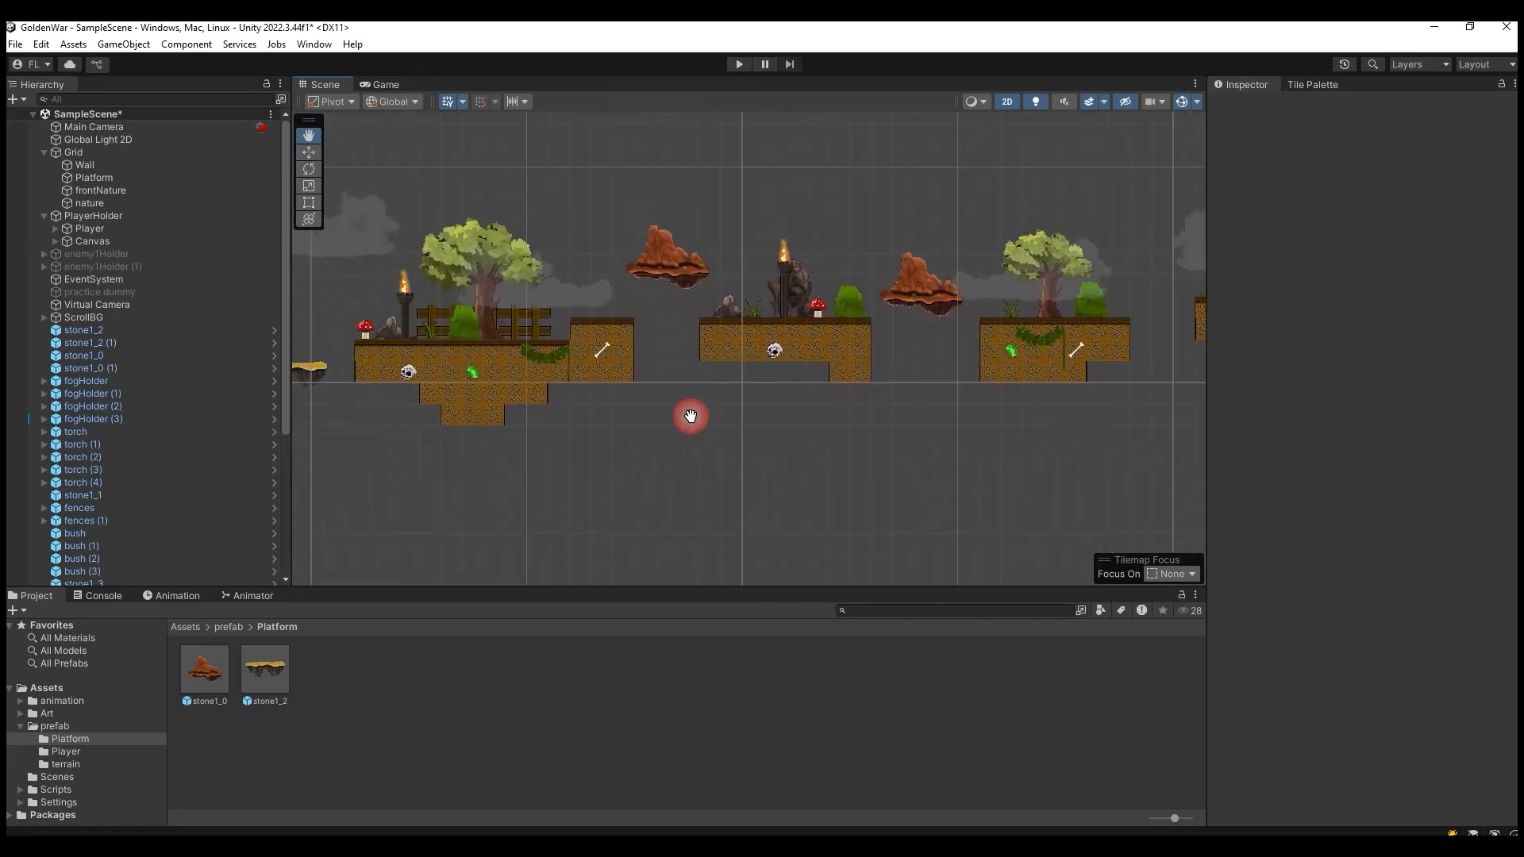
pyautogui.moveTo(597, 429); pyautogui.dragTo(895, 393)
pyautogui.moveTo(586, 375); pyautogui.dragTo(878, 364)
pyautogui.moveTo(723, 371); pyautogui.dragTo(928, 354)
pyautogui.scroll(7, 758, 310)
pyautogui.moveTo(514, 235); pyautogui.dragTo(762, 261)
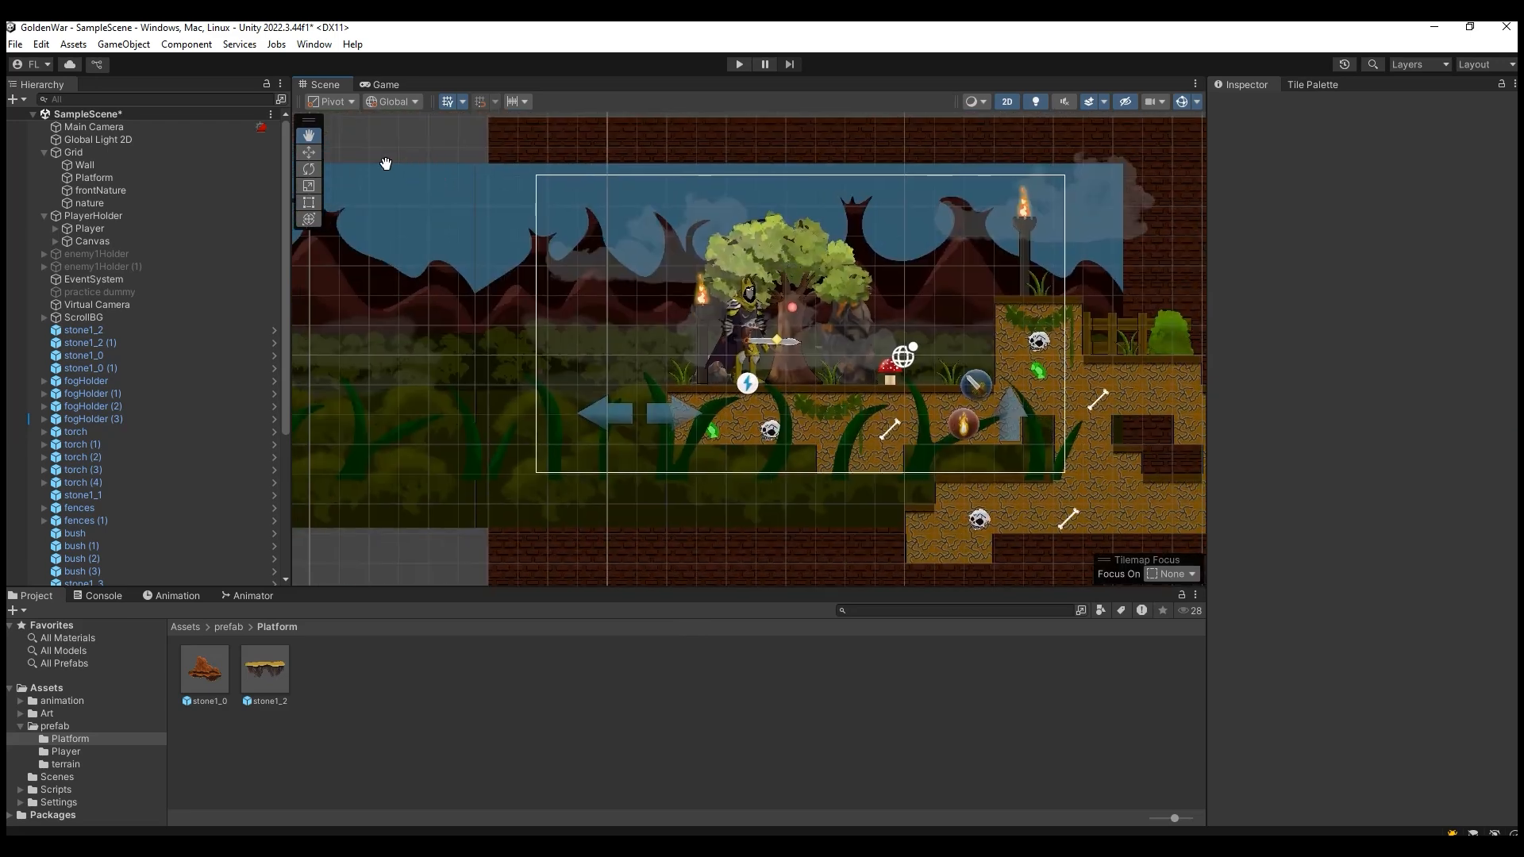
# Inspect the fog sprite of fogHolder drifting in front of the tree at the player's start.
pyautogui.click(684, 261)
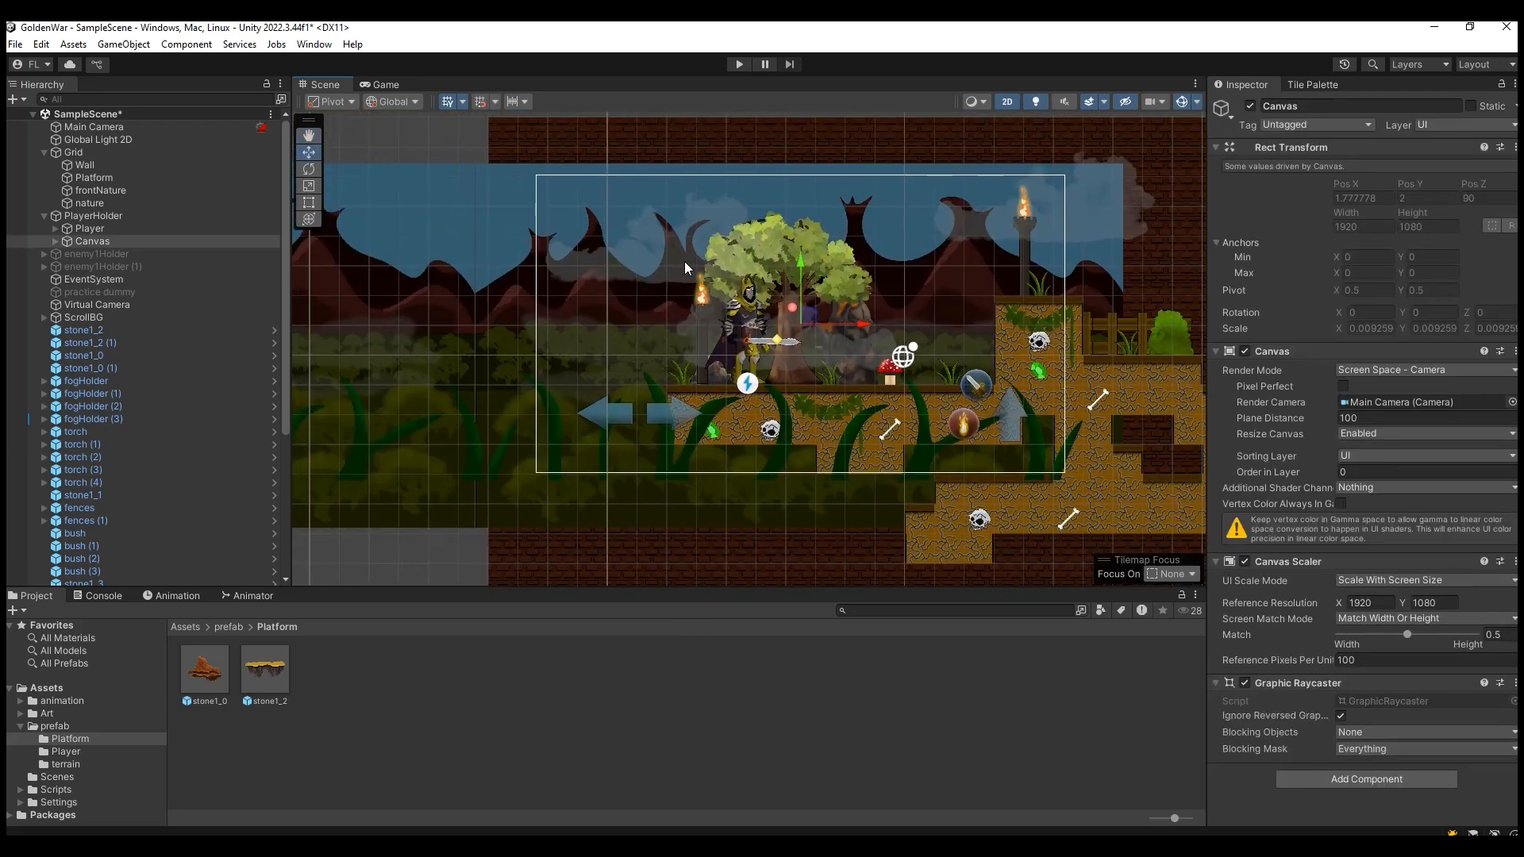
pyautogui.scroll(1, 826, 316)
pyautogui.scroll(4, 826, 317)
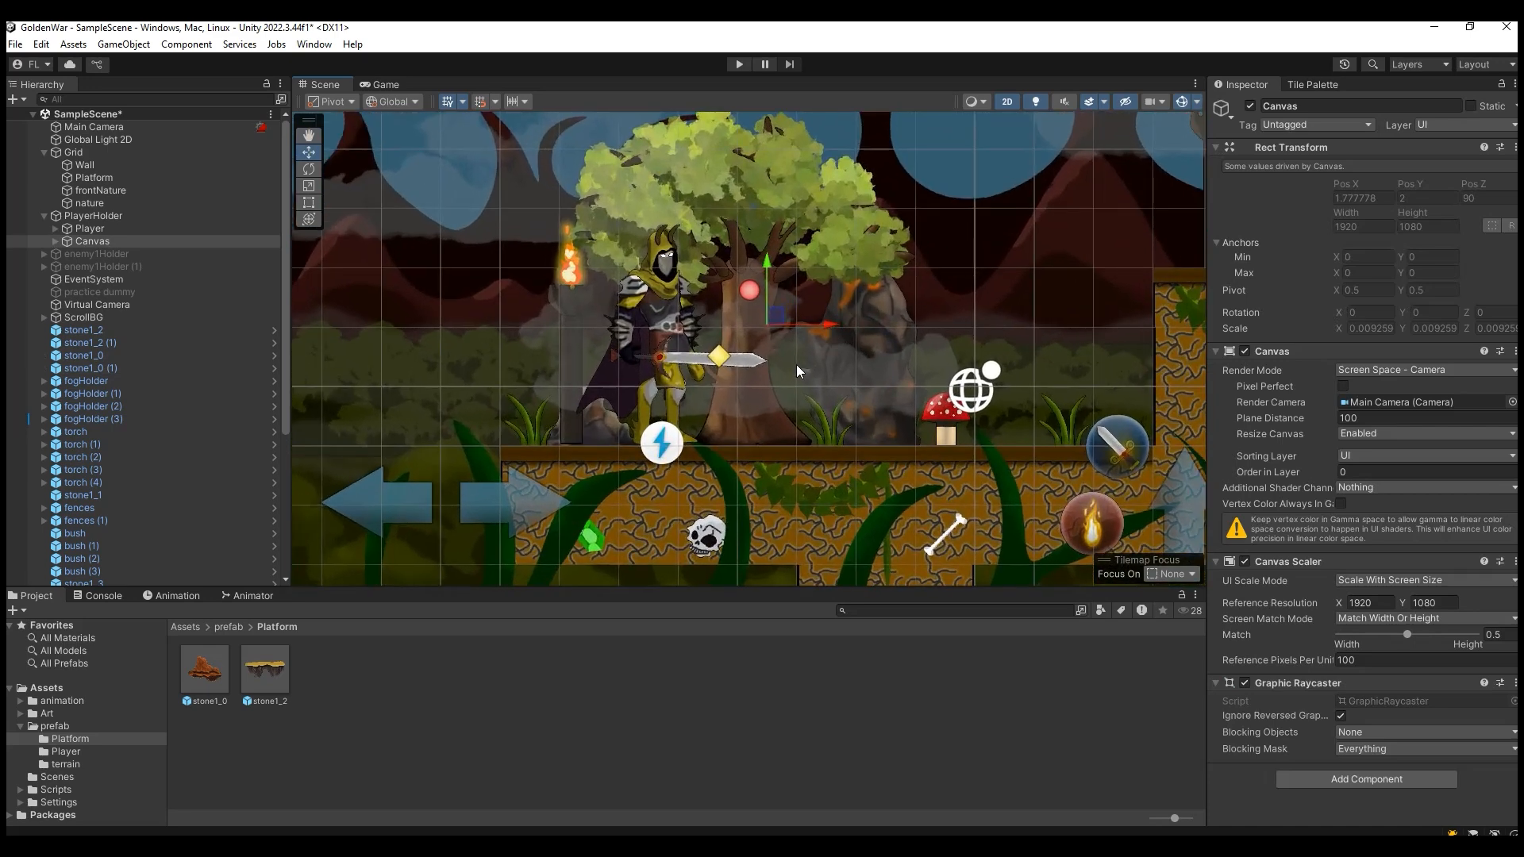
pyautogui.click(797, 365)
pyautogui.scroll(-3, 796, 364)
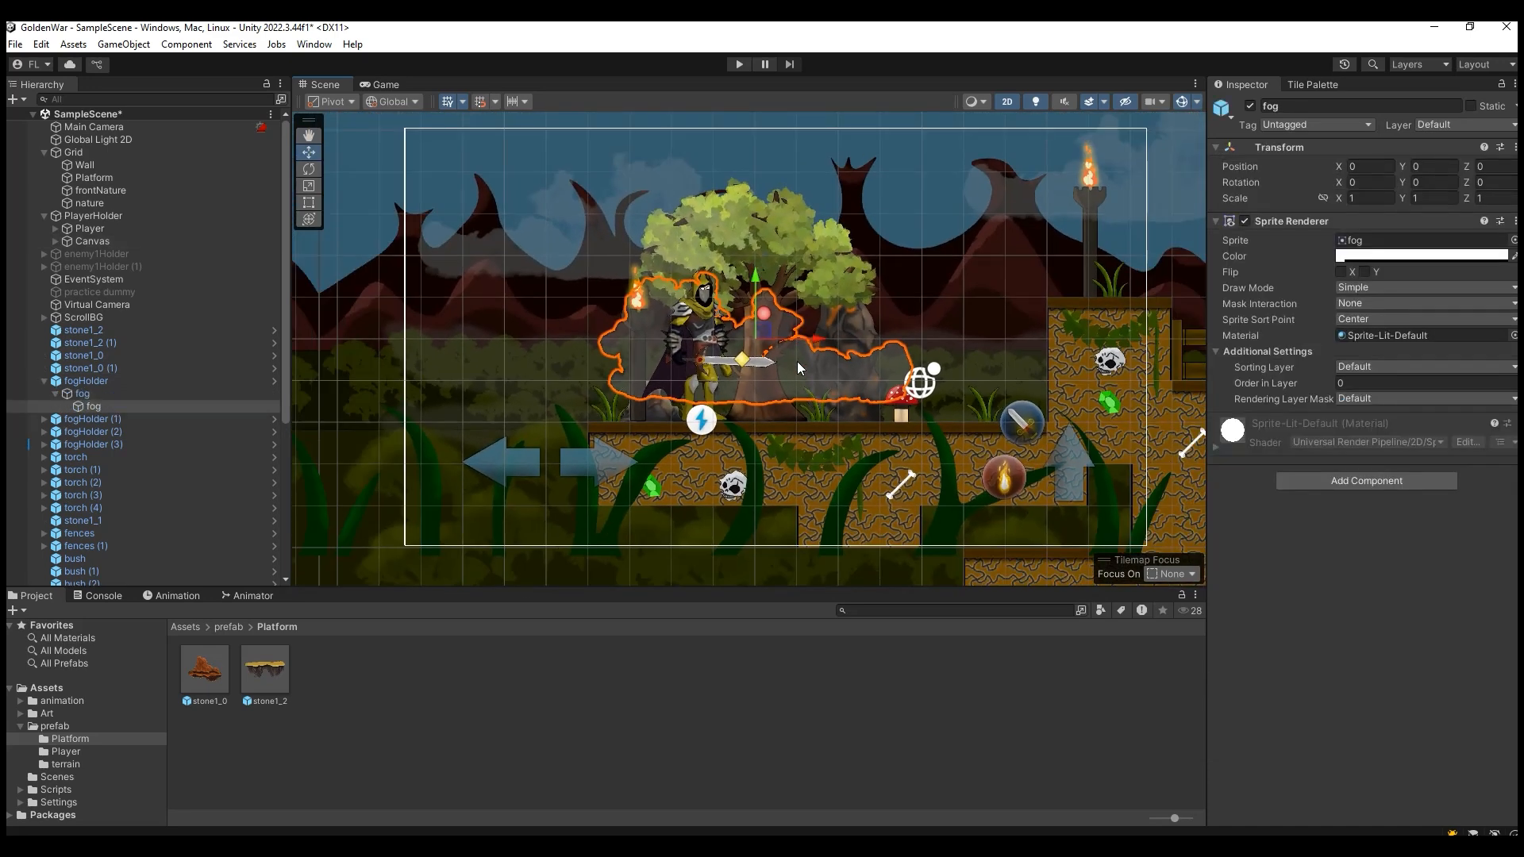
# Compare both orientations of fogHolder (4) above the starting tree by setting its X scale to 1 and back to -1.
pyautogui.click(630, 264)
pyautogui.click(626, 257)
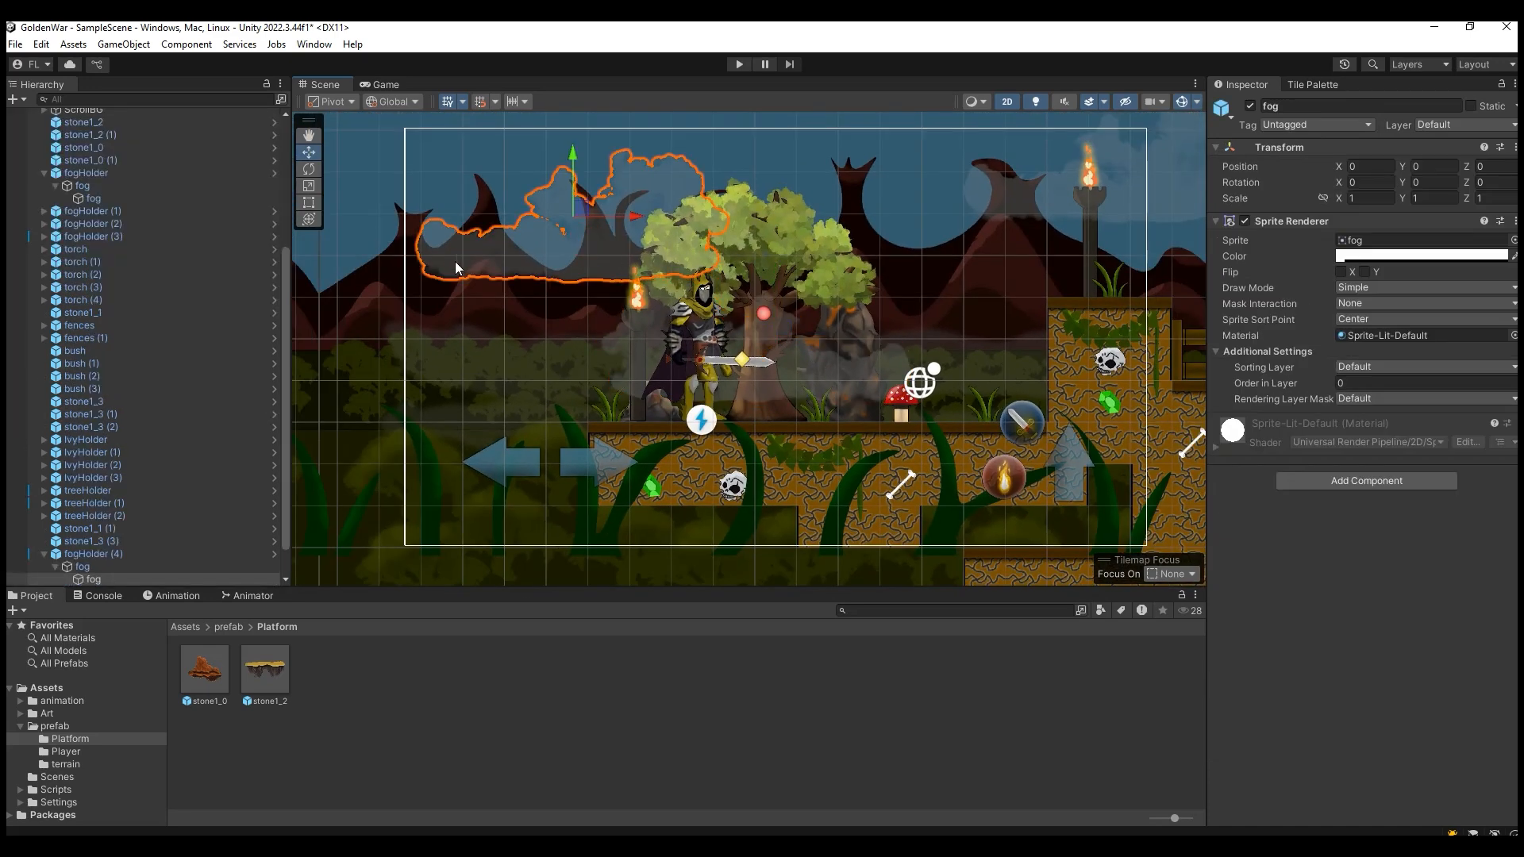
pyautogui.click(179, 555)
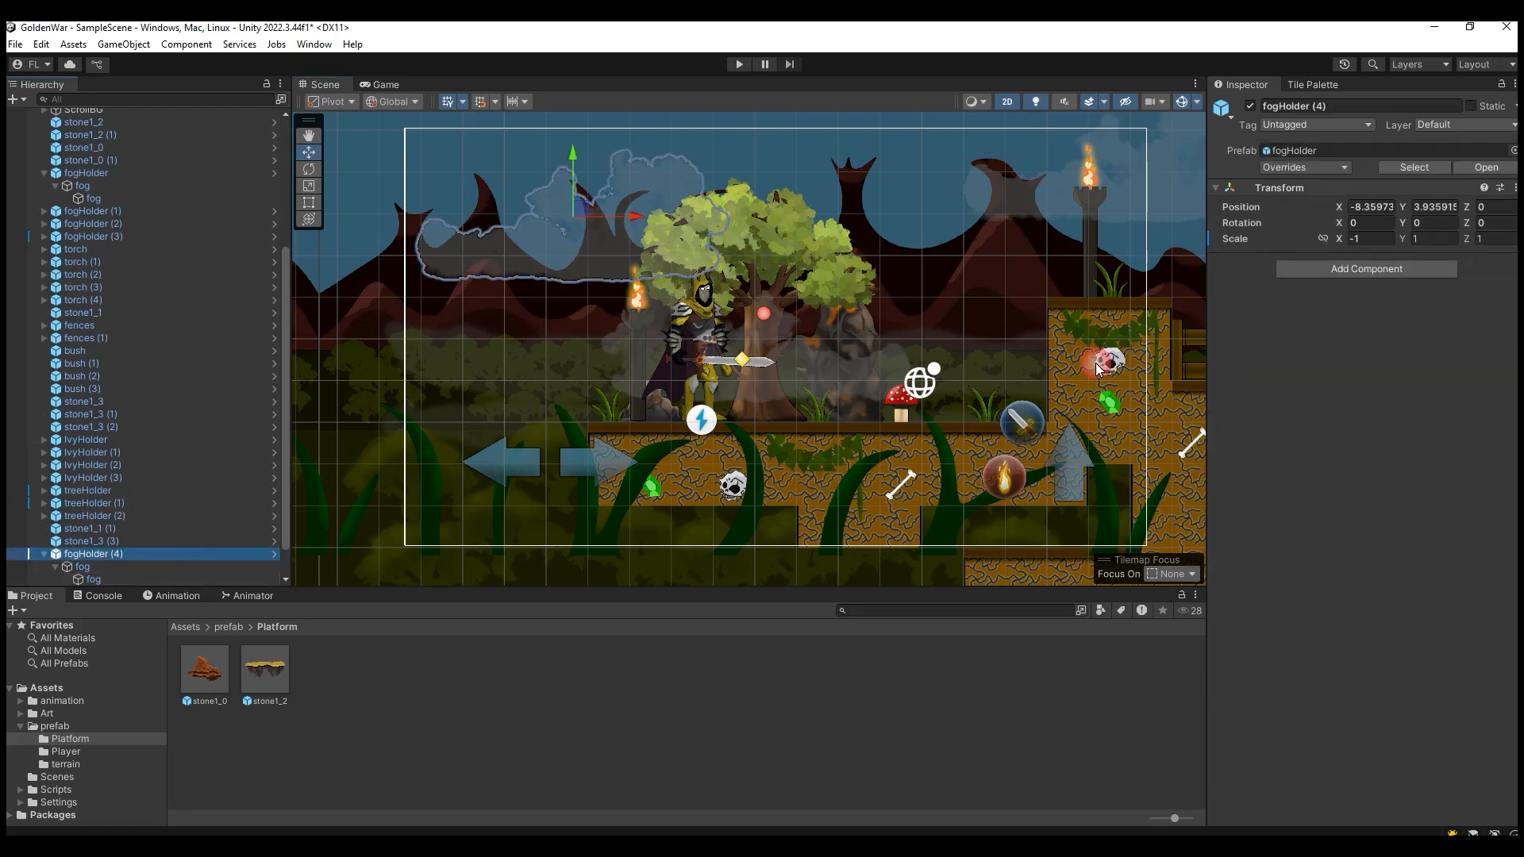
pyautogui.click(1364, 239)
pyautogui.write('1')
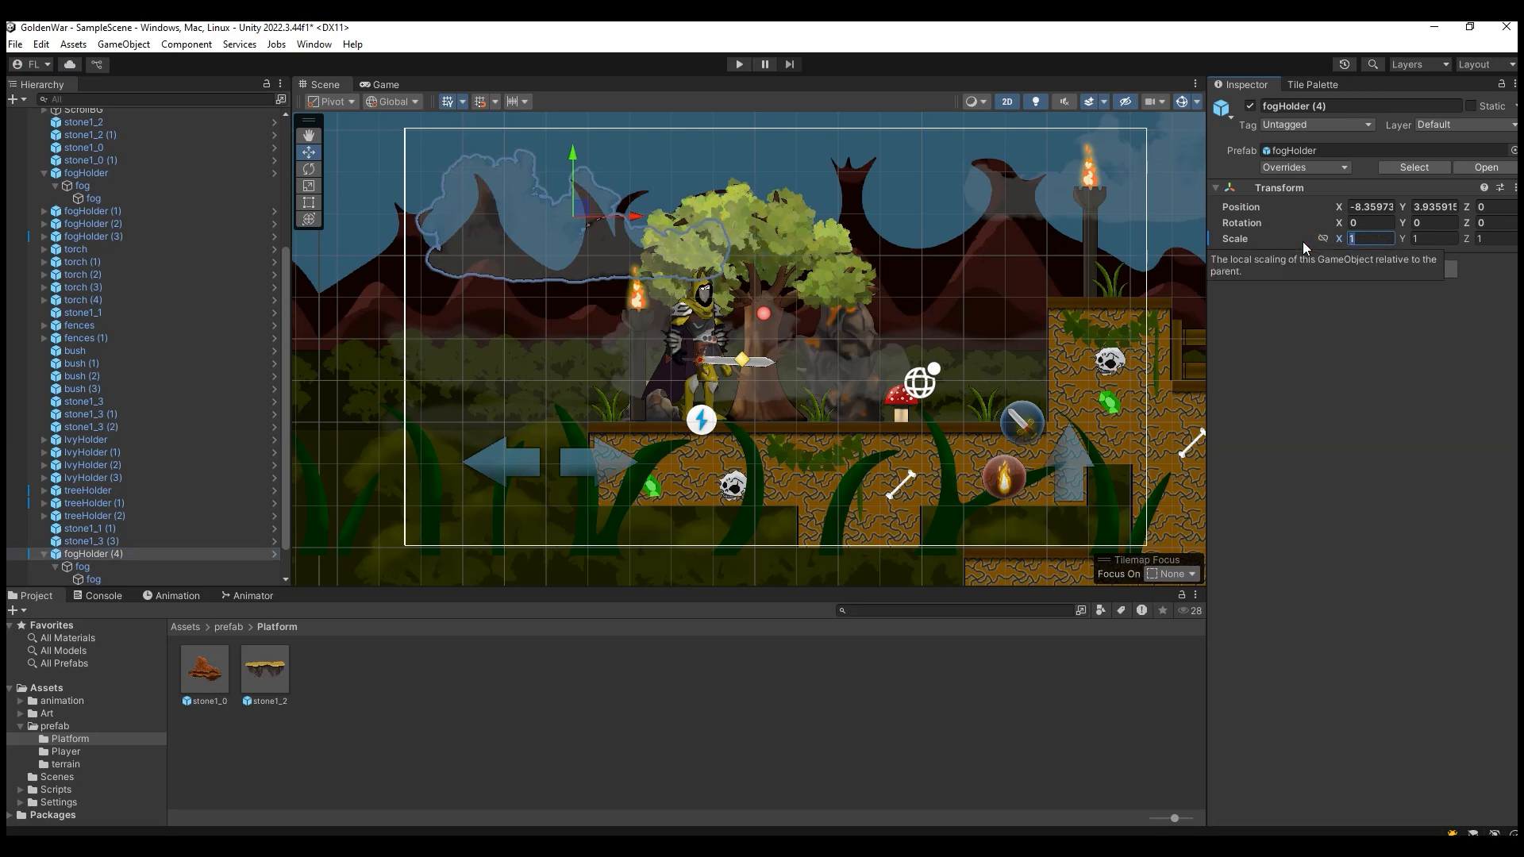
pyautogui.write('-')
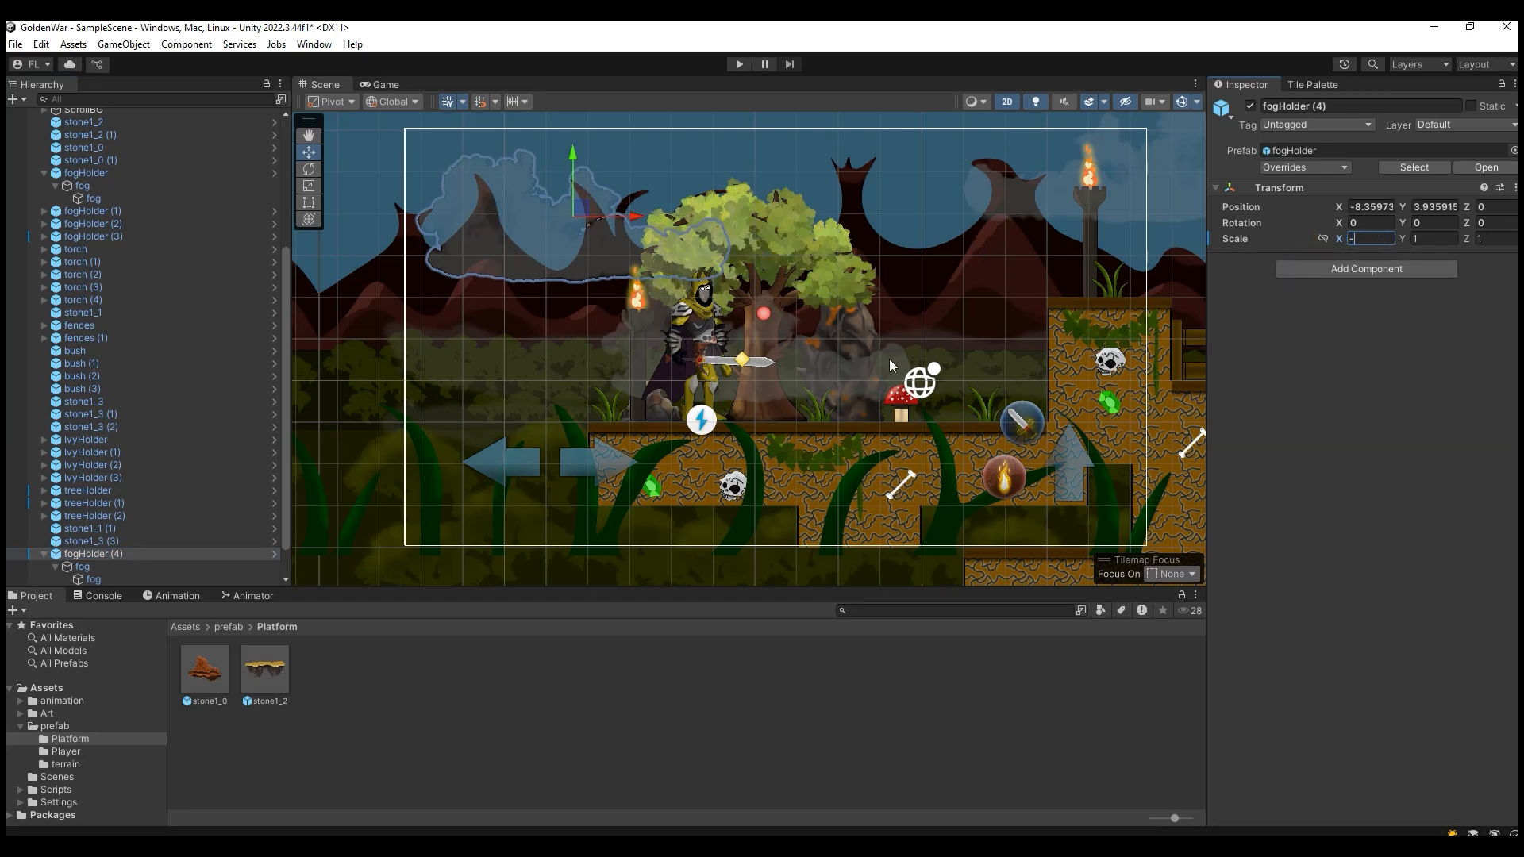
pyautogui.write('1')
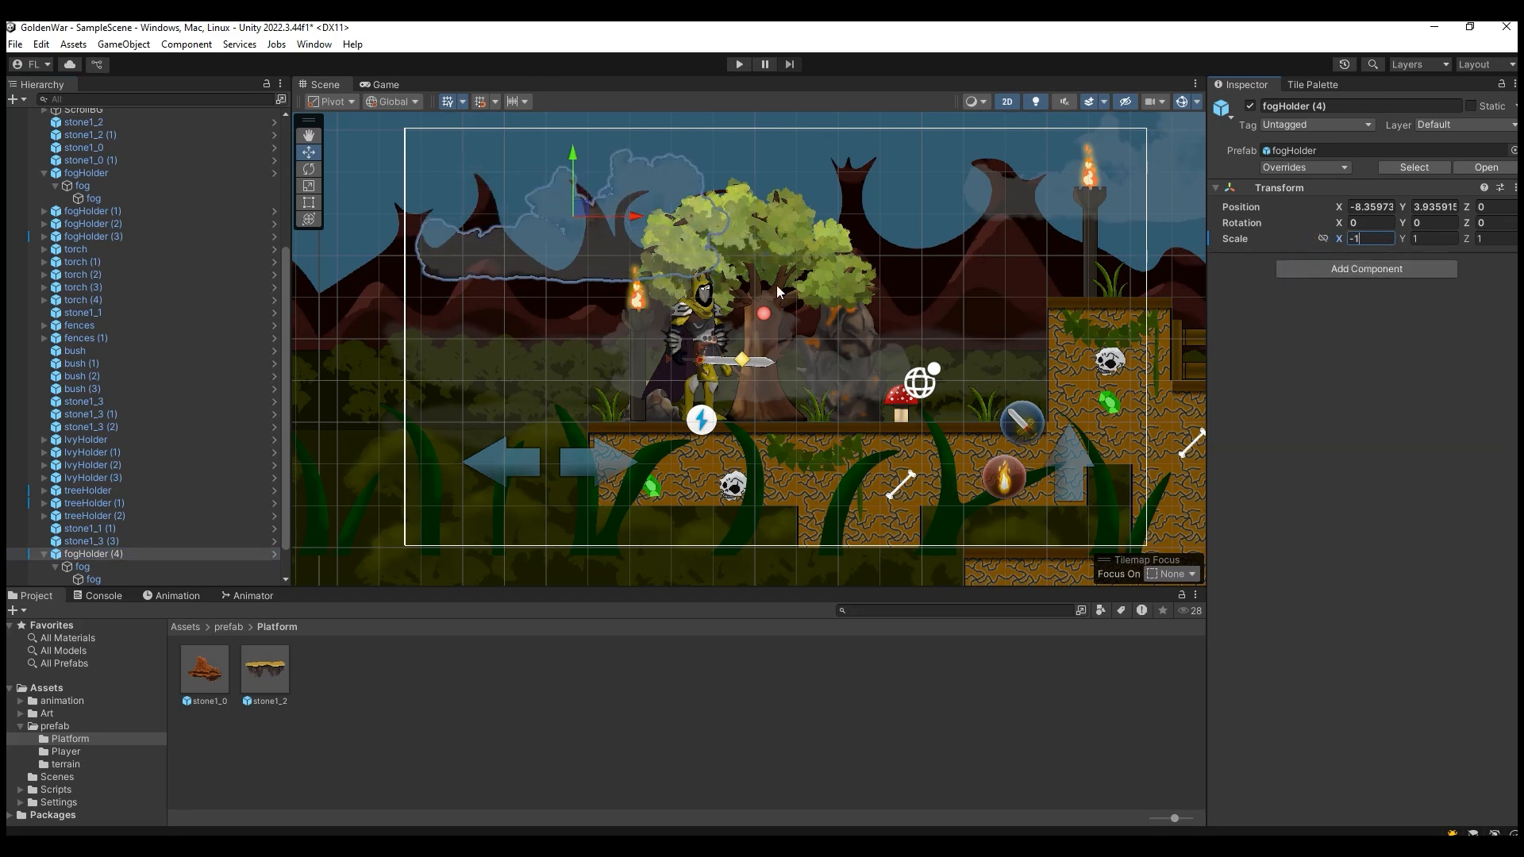
# Examine the fog placement and decorations across the level, from the starting area past the floating platforms to the far red rocks.
pyautogui.click(305, 139)
pyautogui.moveTo(919, 321); pyautogui.dragTo(714, 319)
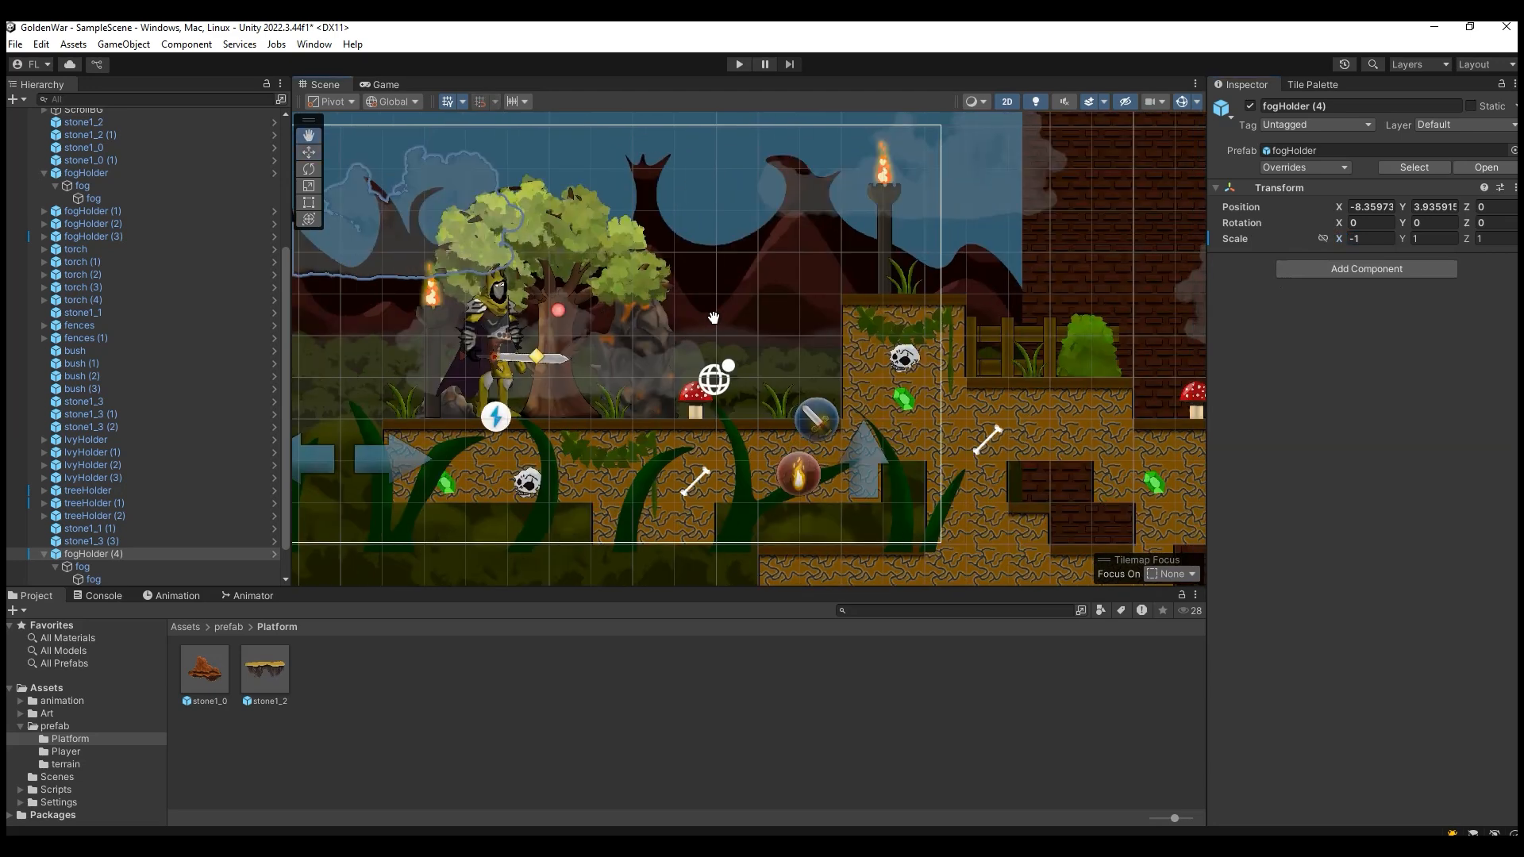
pyautogui.moveTo(1022, 372); pyautogui.dragTo(634, 383)
pyautogui.moveTo(834, 344); pyautogui.dragTo(642, 317, button='middle')
pyautogui.moveTo(1143, 281); pyautogui.dragTo(918, 404, button='middle')
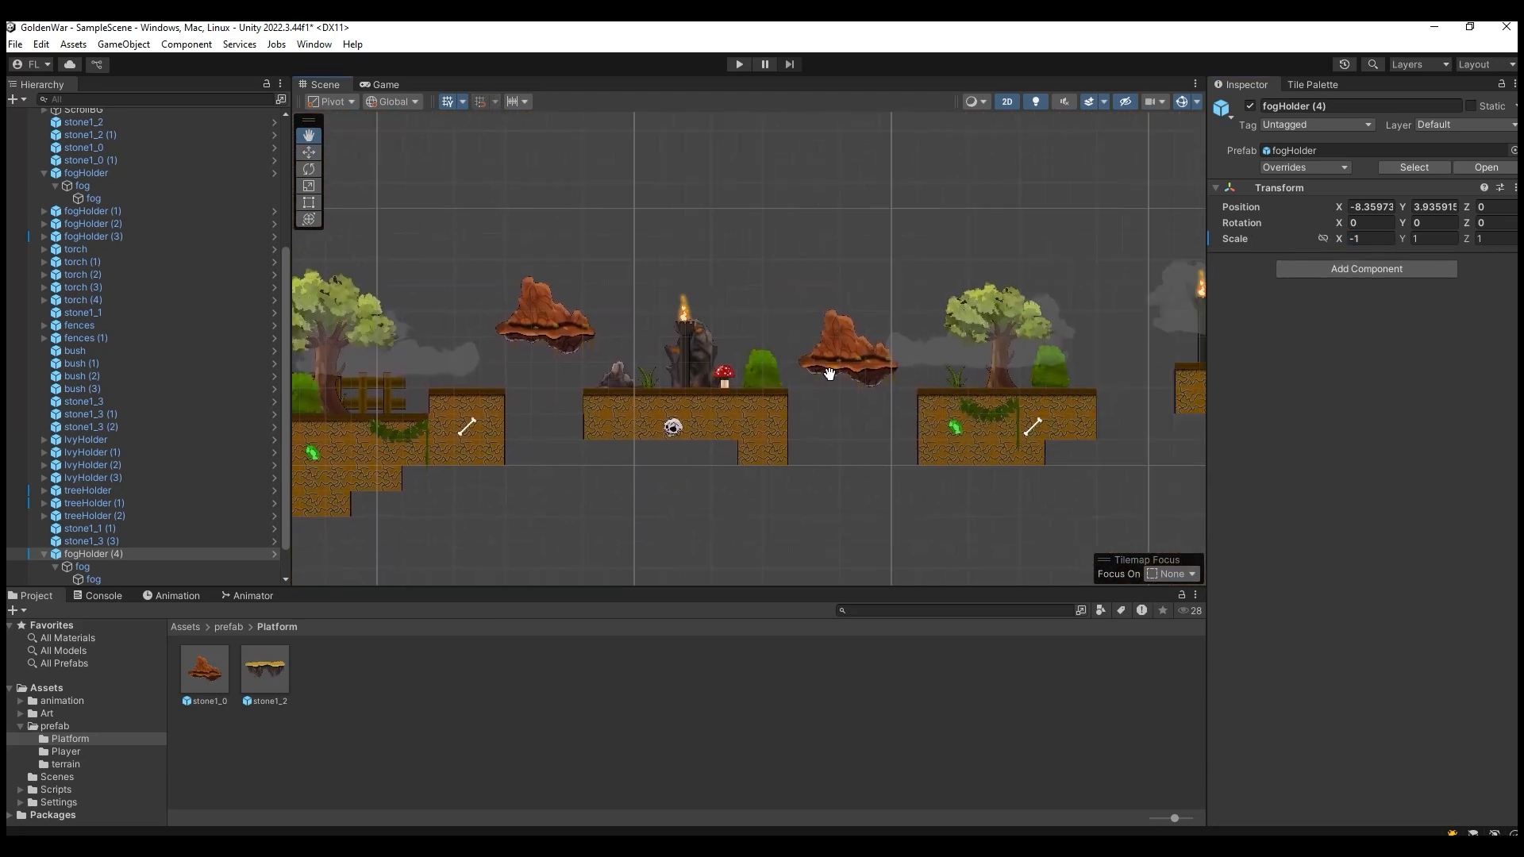
pyautogui.moveTo(618, 383); pyautogui.dragTo(886, 346, button='middle')
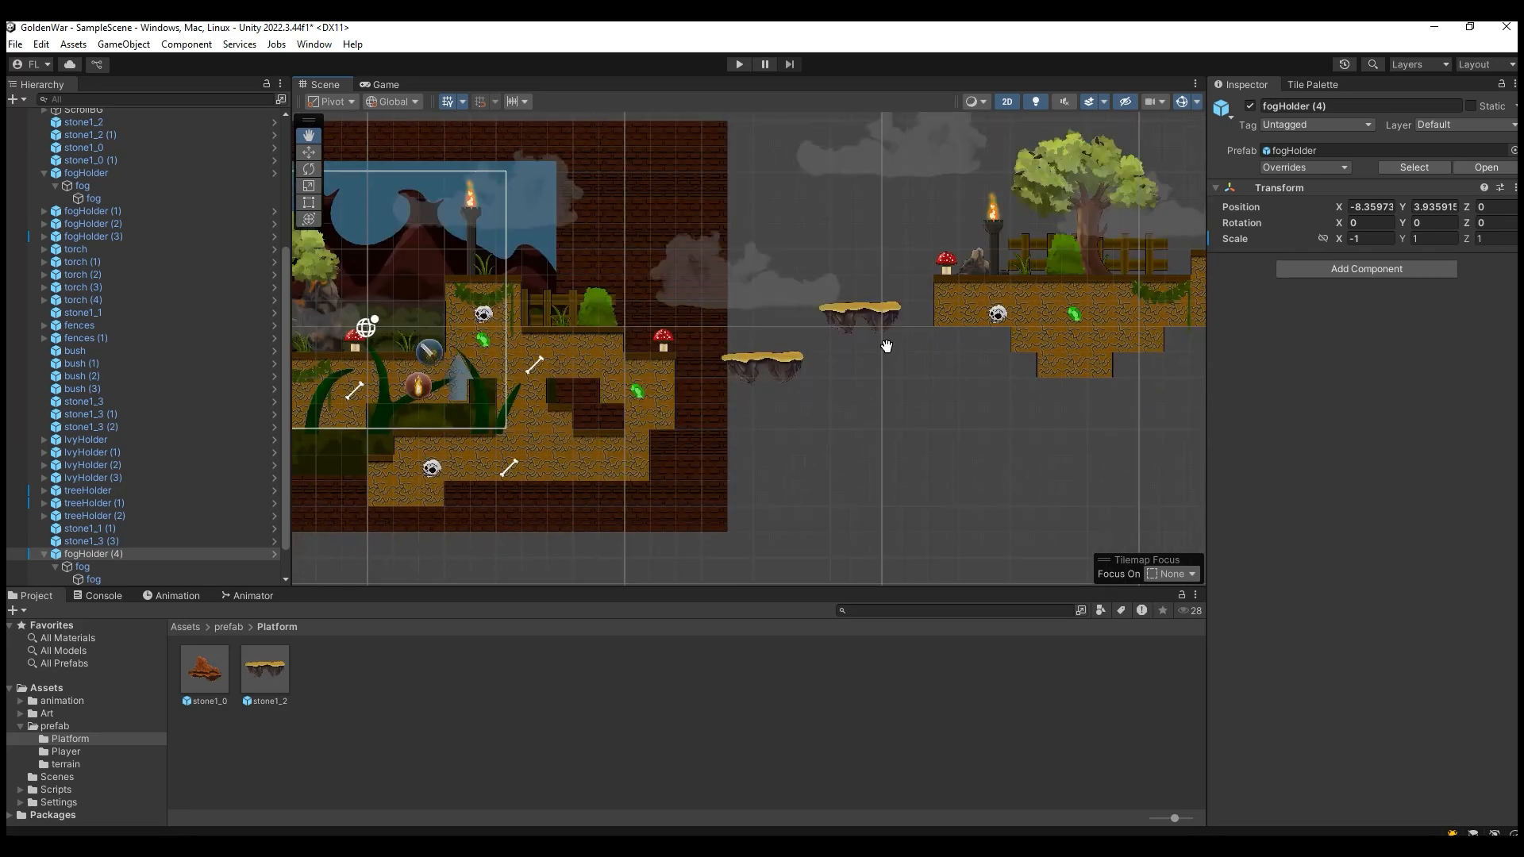
pyautogui.scroll(10, 572, 371)
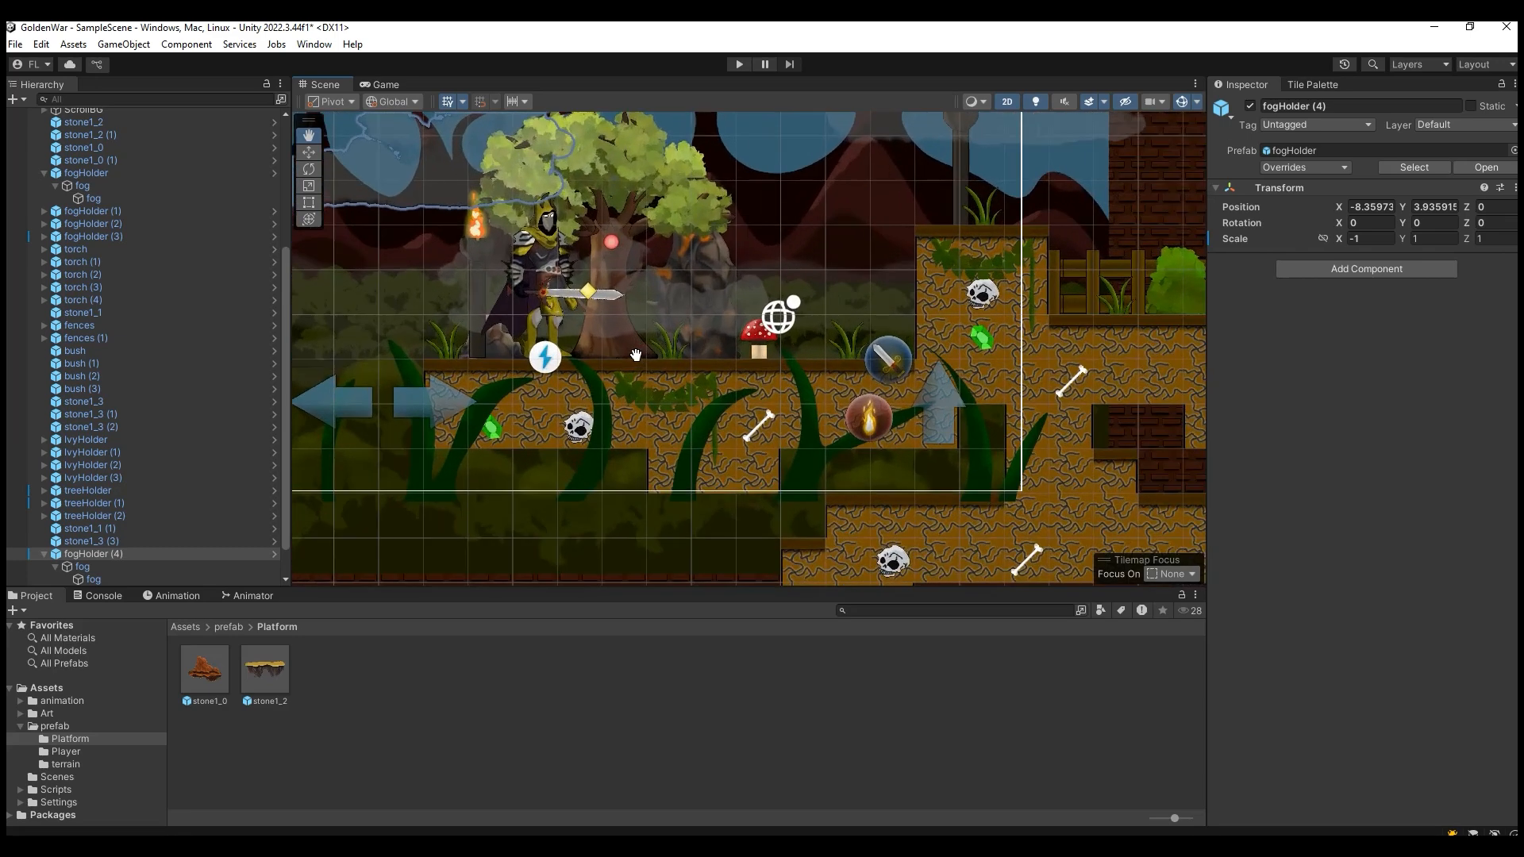
pyautogui.press('f')
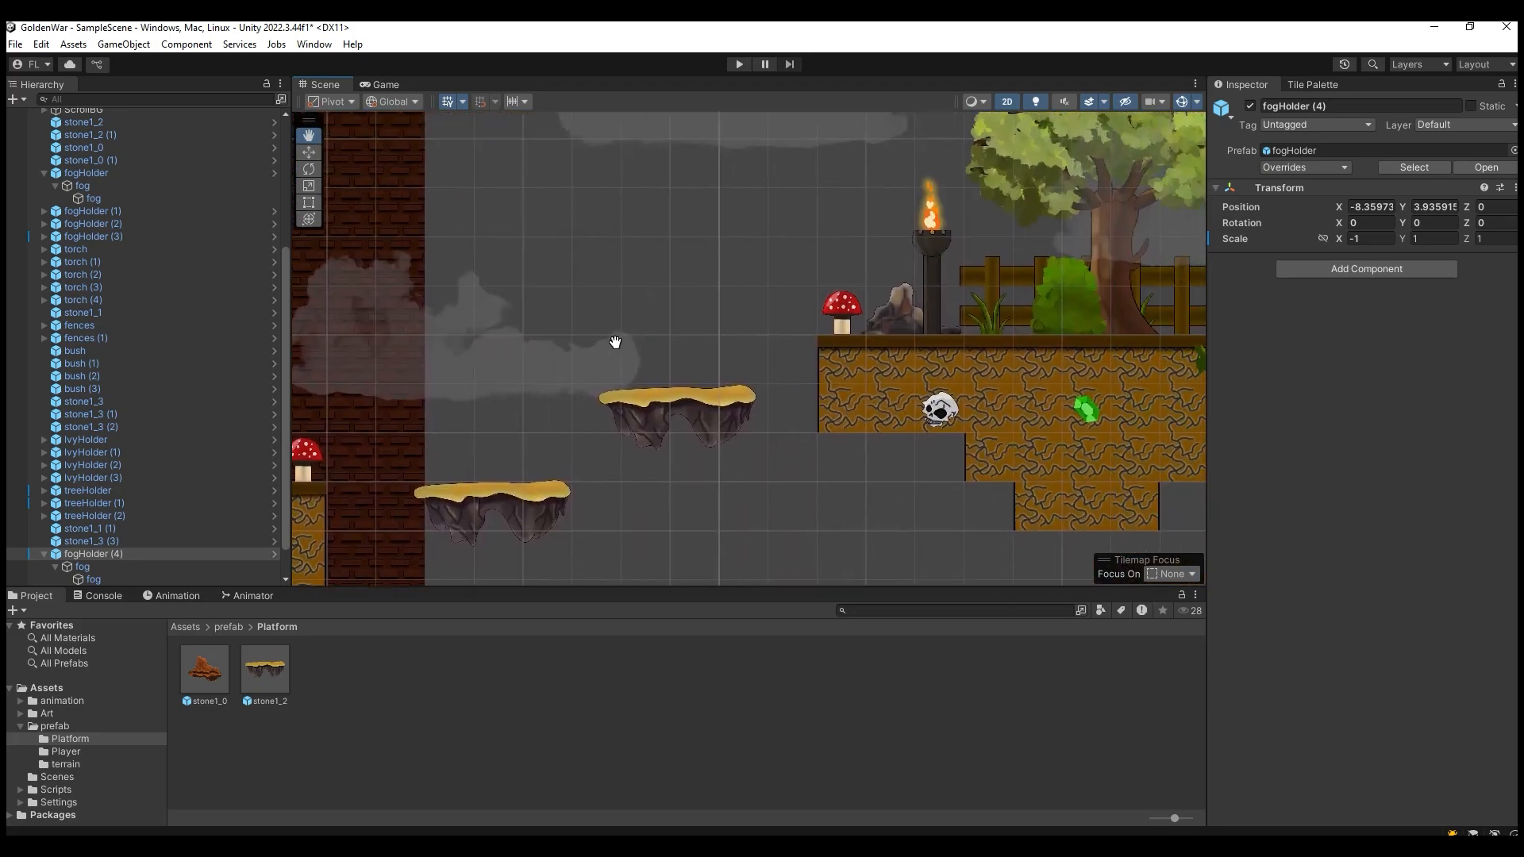
pyautogui.scroll(-5, 748, 343)
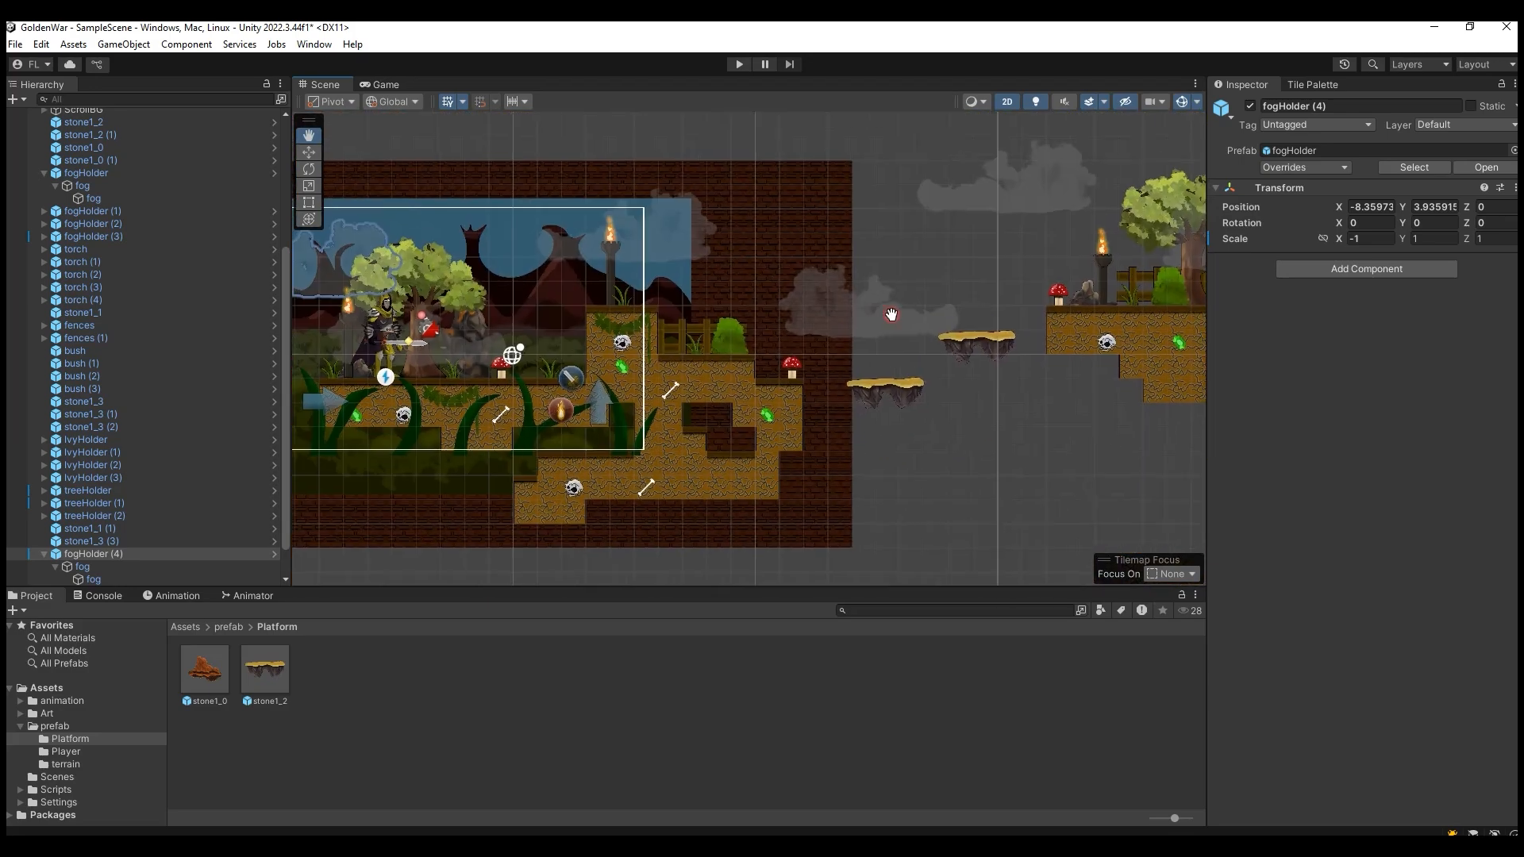
# Run the game and move the player past the tree and over the raised torch block to the mushroom ledge.
pyautogui.click(386, 84)
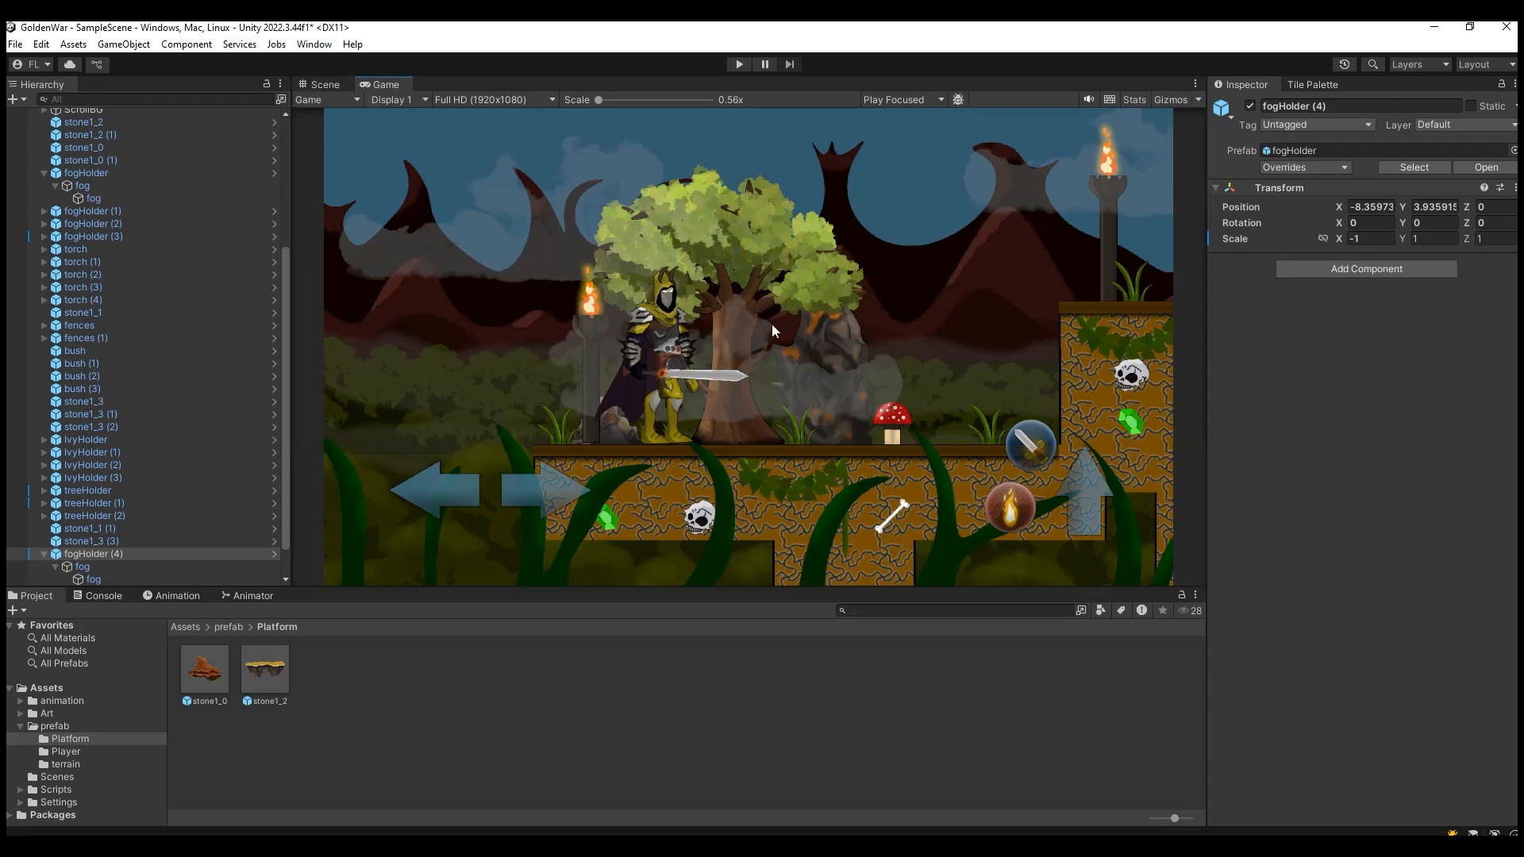
pyautogui.click(739, 64)
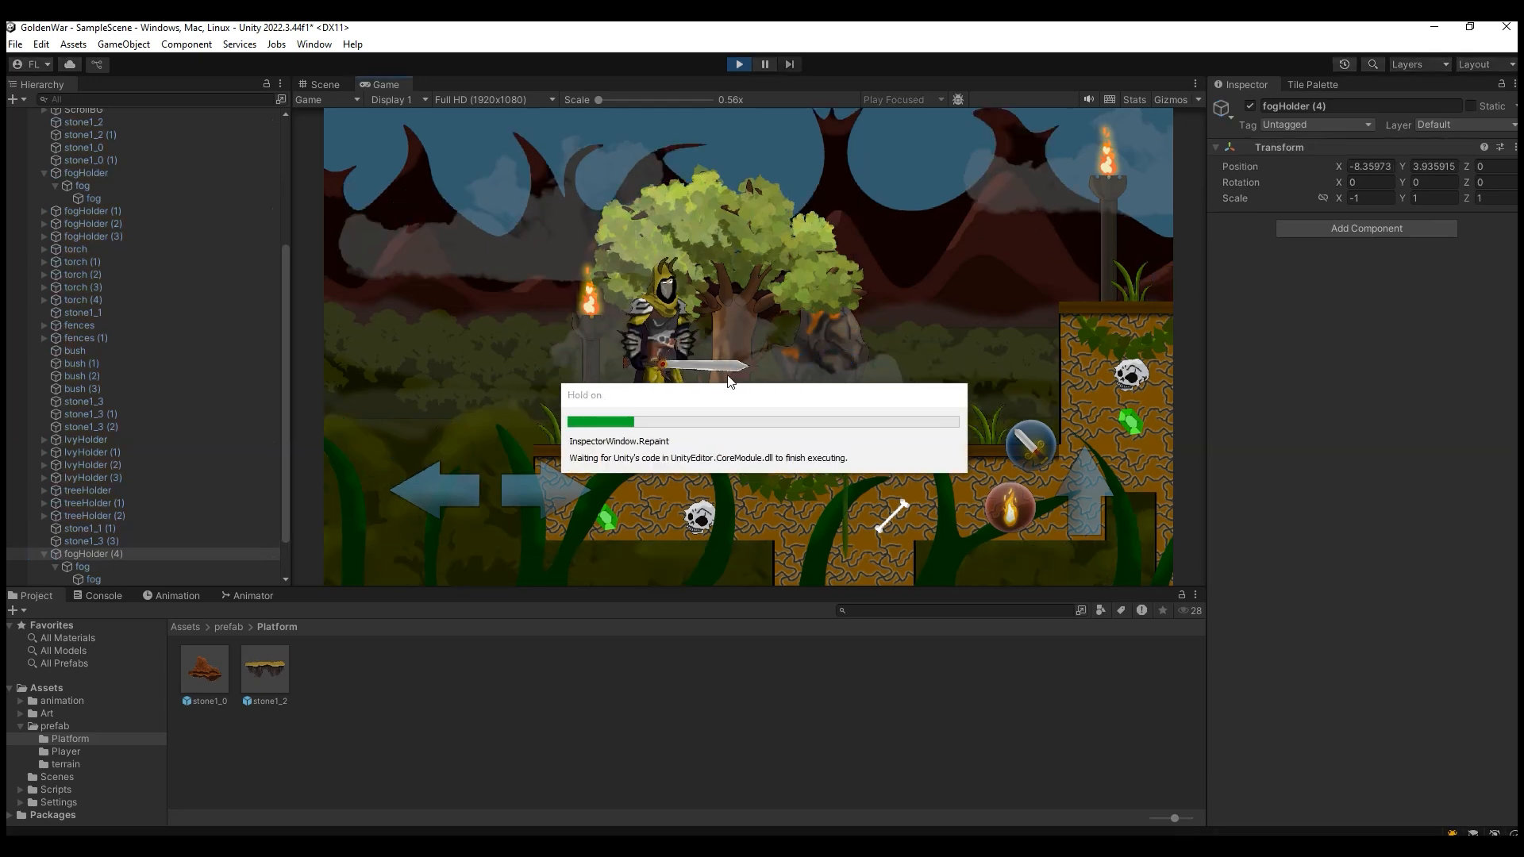
pyautogui.press('Right')
pyautogui.press('Right')
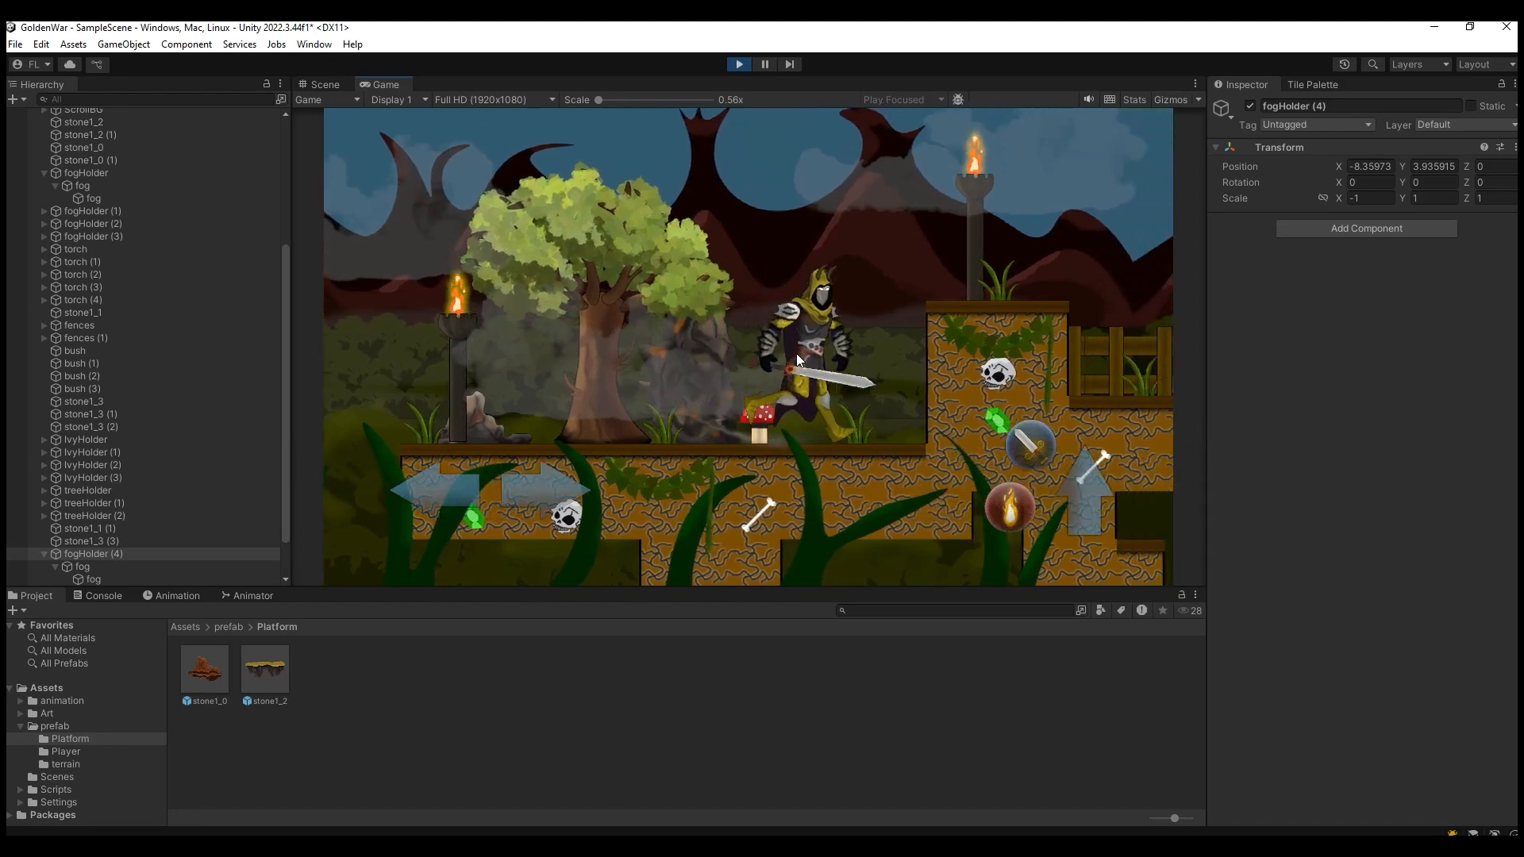
pyautogui.press('space')
pyautogui.press('Right')
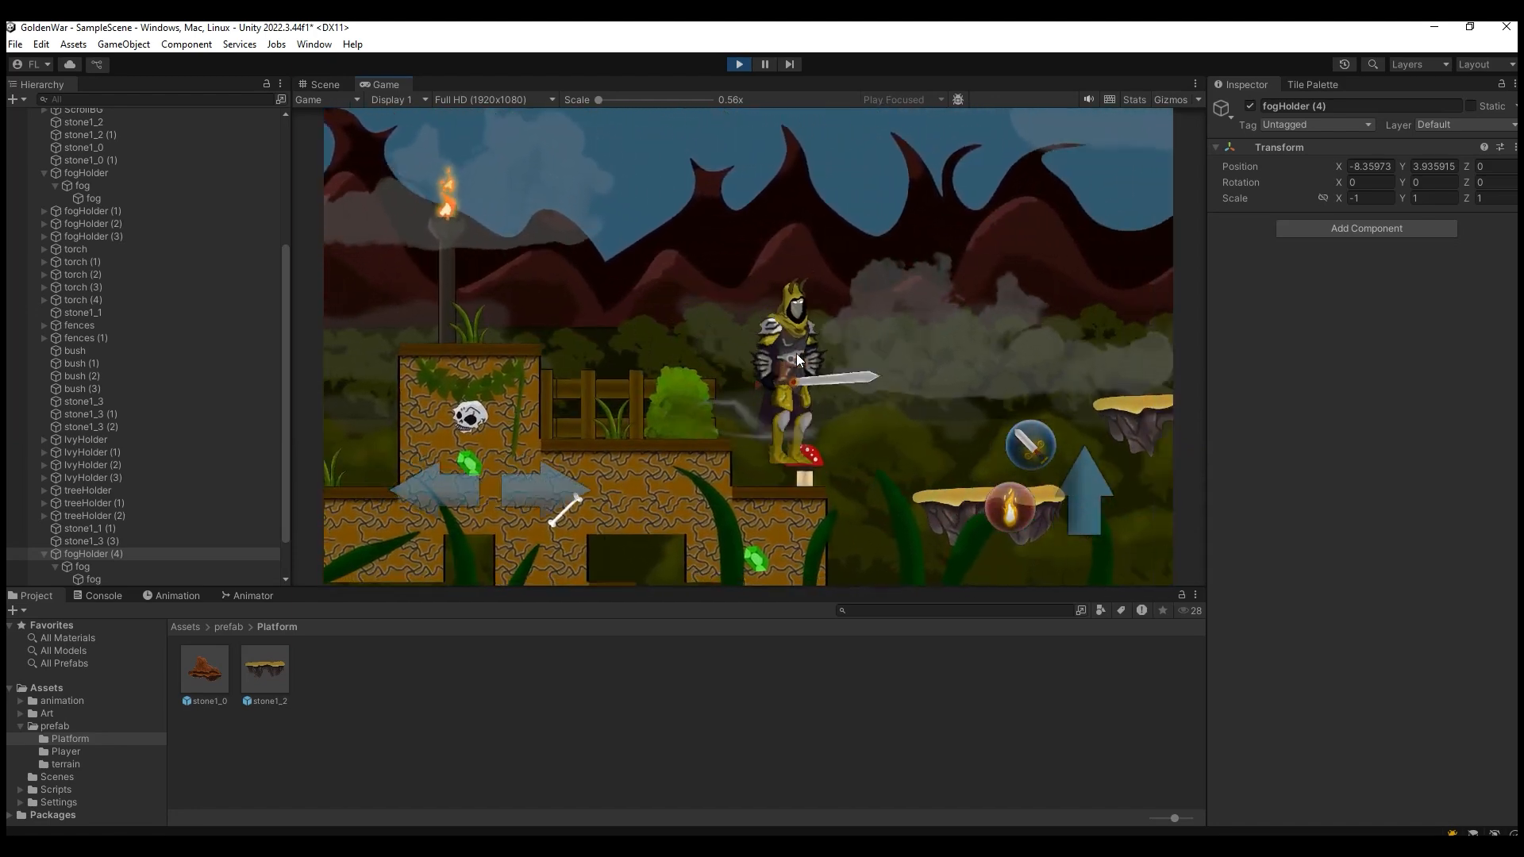
# Jump the player back over the raised torch block to the far side of the starting tree.
pyautogui.press('space')
pyautogui.press('Left')
pyautogui.press('space')
pyautogui.press('Left')
pyautogui.press('space')
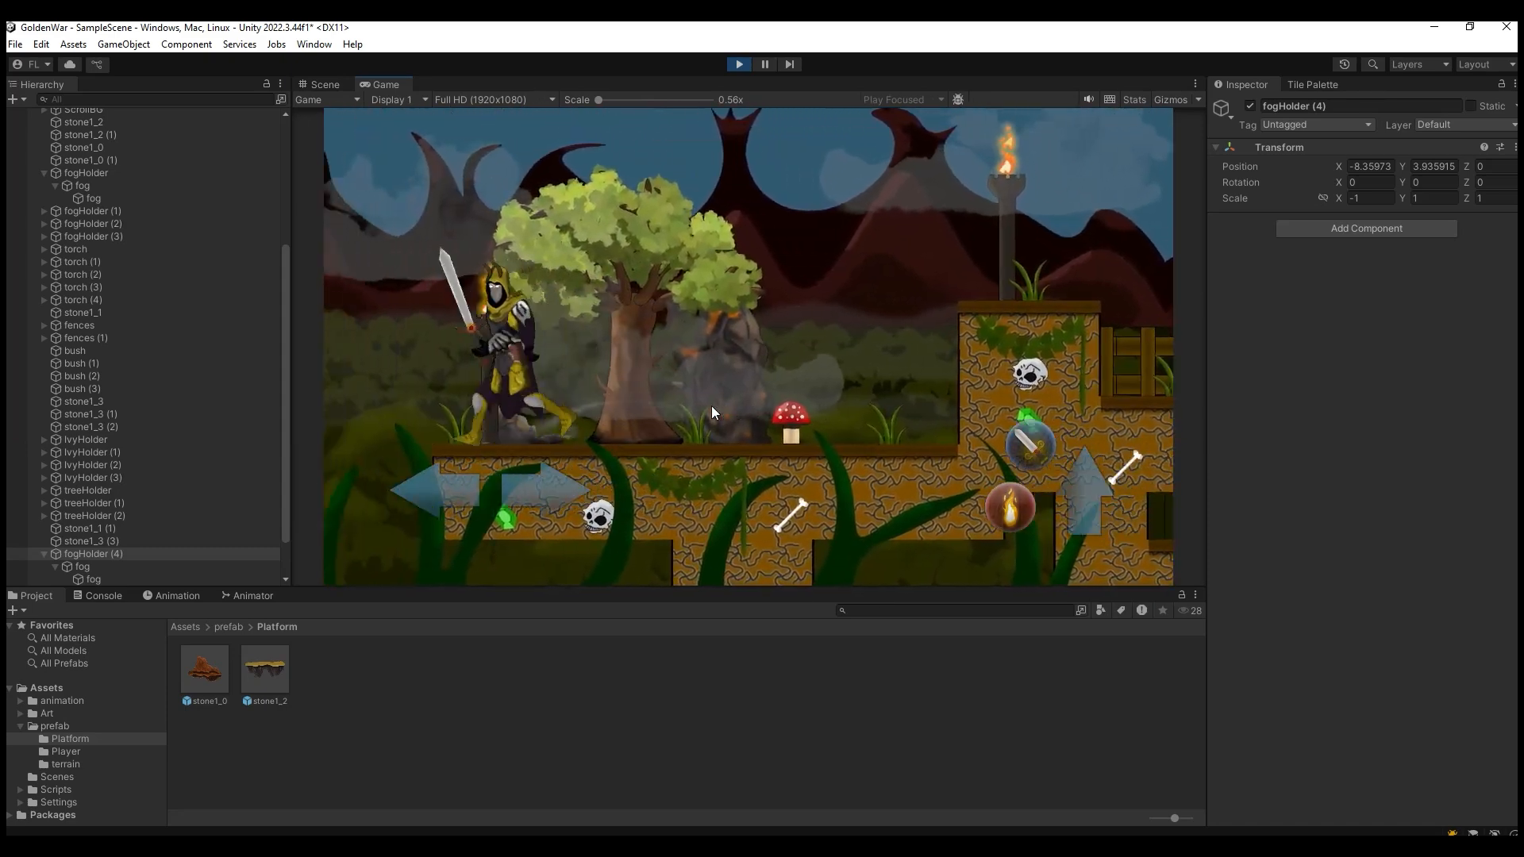
# Test jumping back and forth over the raised torch block through the fog, ending on the ground beside the starting tree.
pyautogui.press('Right')
pyautogui.press('space')
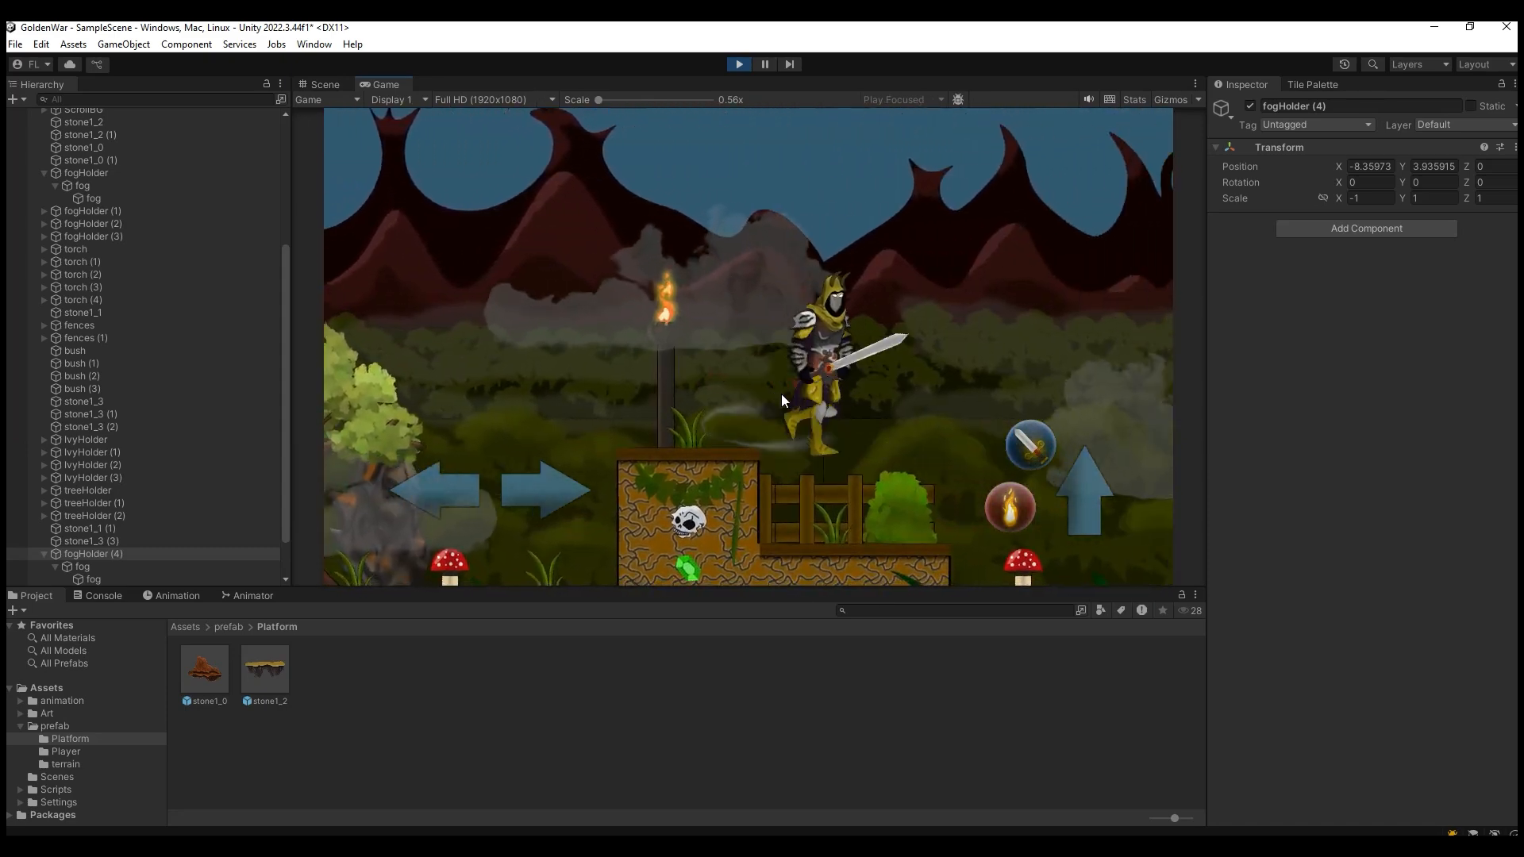
pyautogui.press('Left')
pyautogui.press('space')
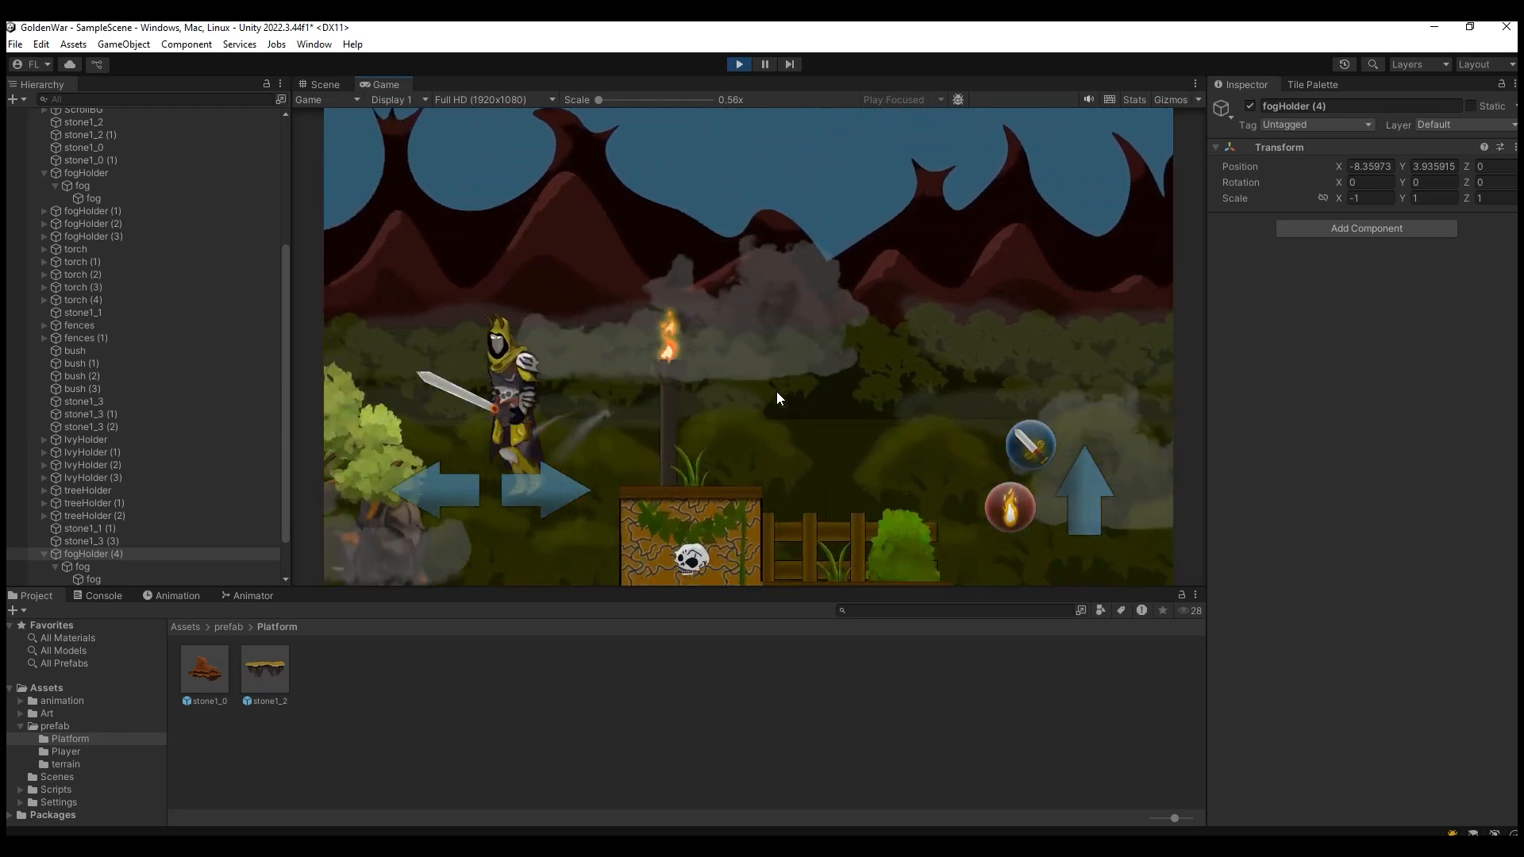
pyautogui.press('Right')
pyautogui.press('Right')
pyautogui.press('space')
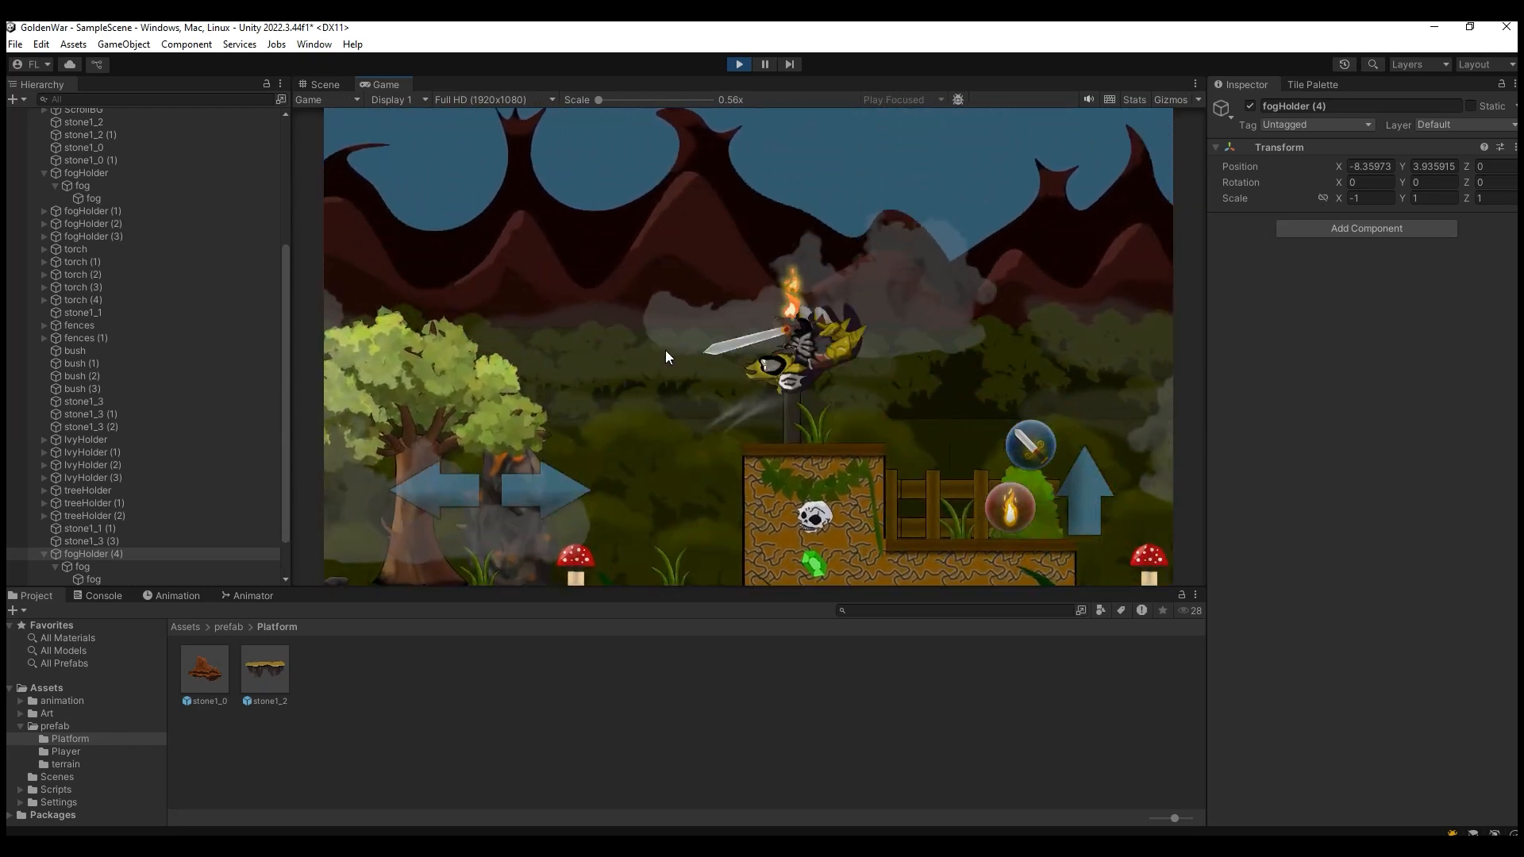
pyautogui.press('Left')
pyautogui.press('space')
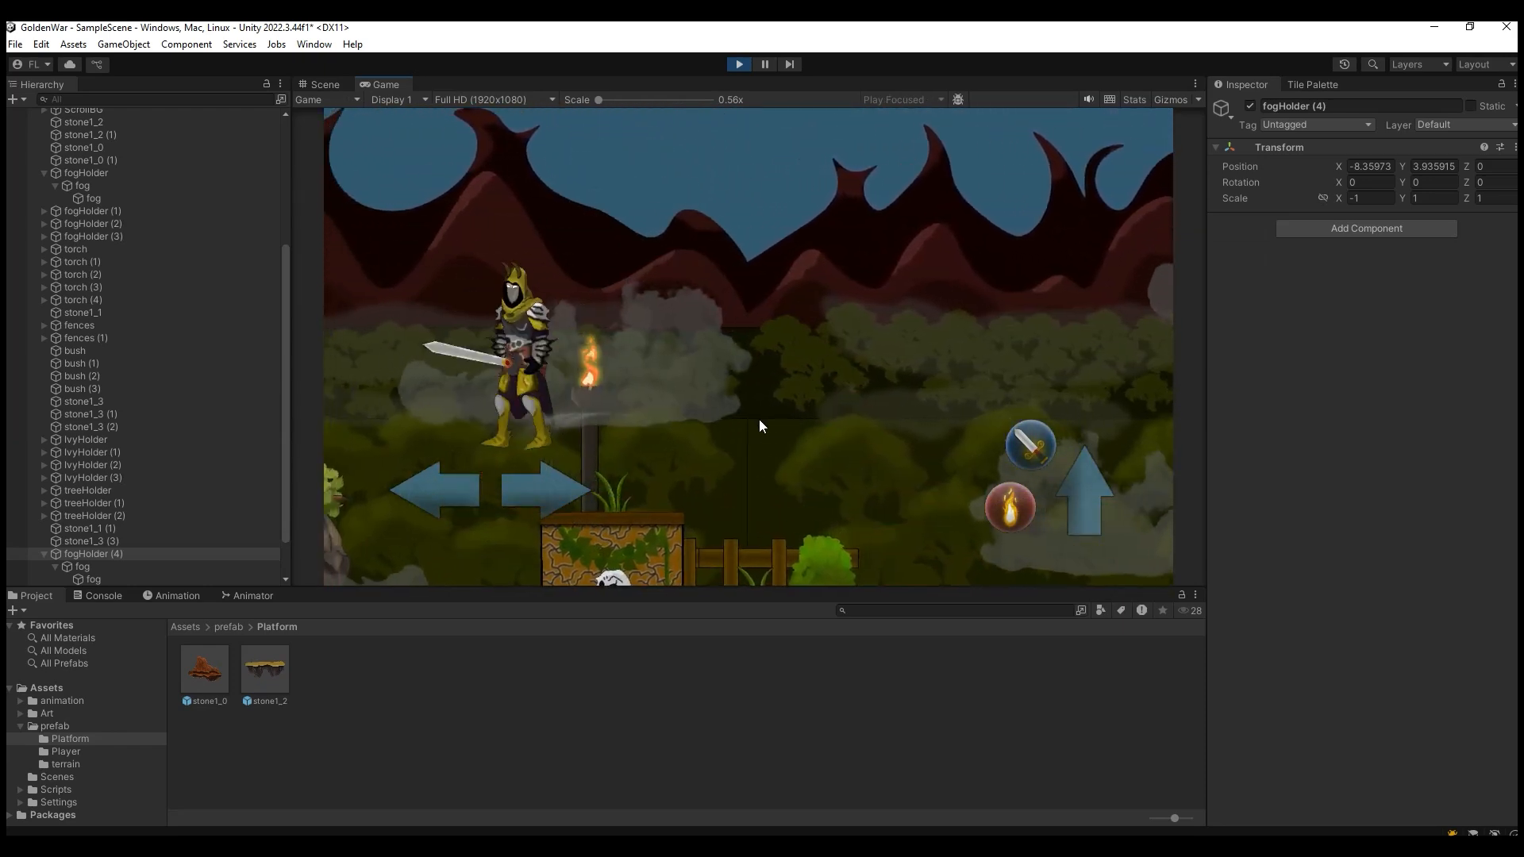
pyautogui.press('Right')
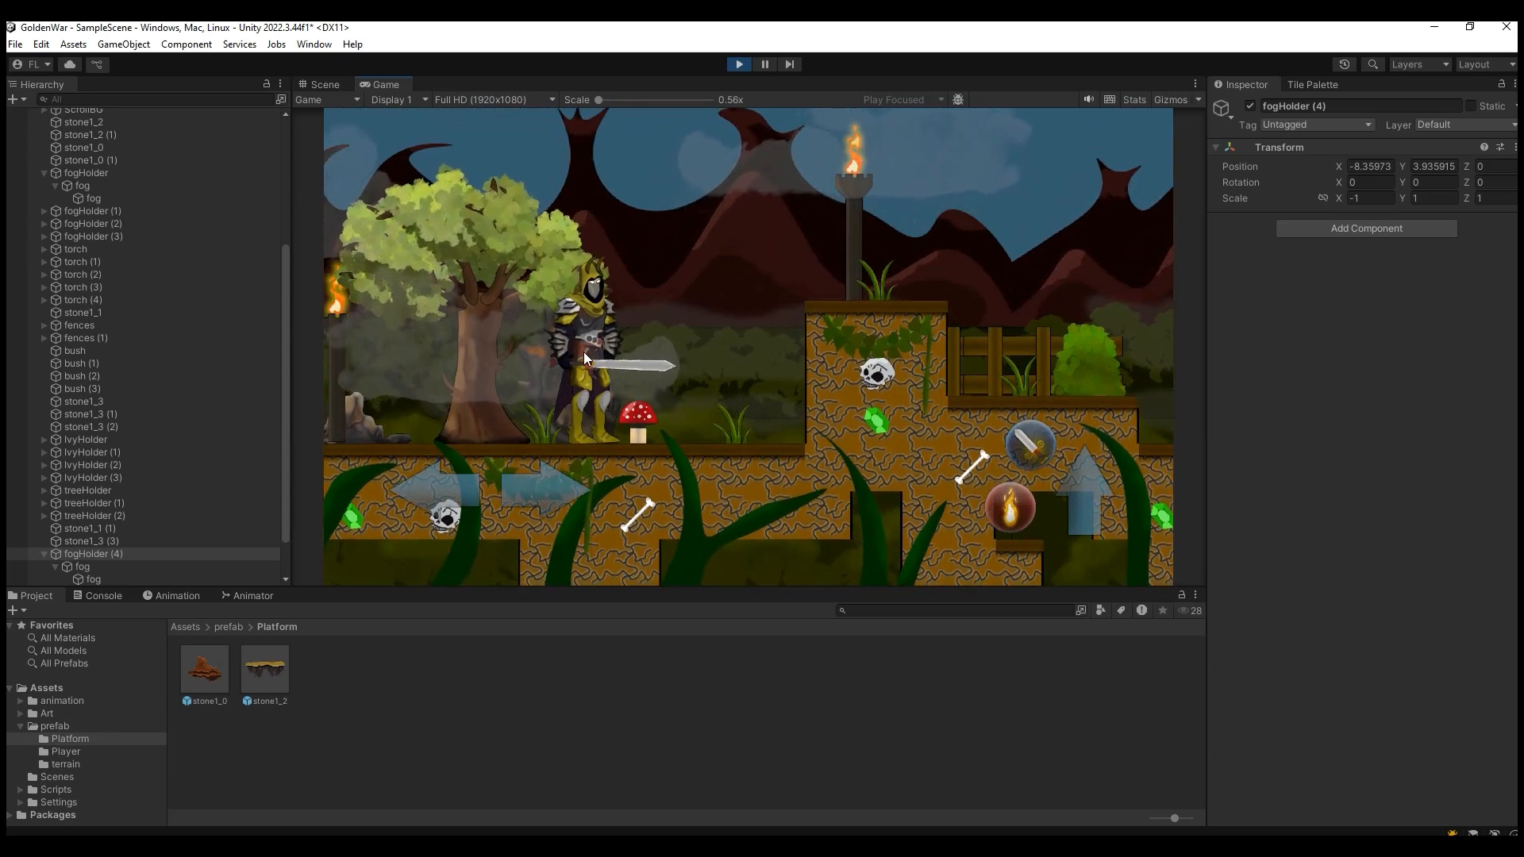
# Move the player over the raised block to the mushroom ledge again and jump back toward the torch.
pyautogui.press('Right')
pyautogui.press('space')
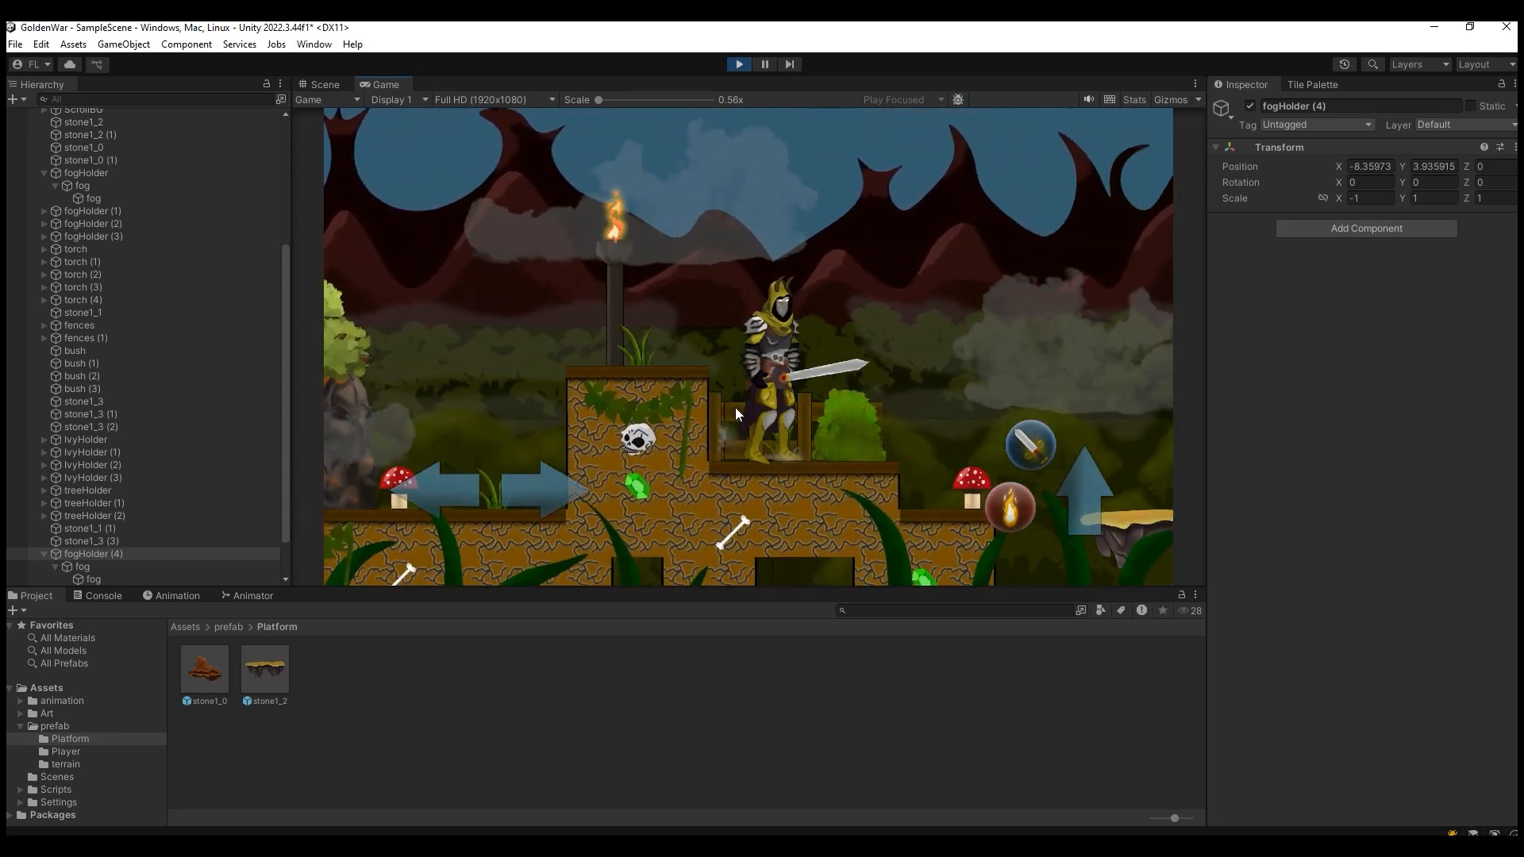
pyautogui.press('Right')
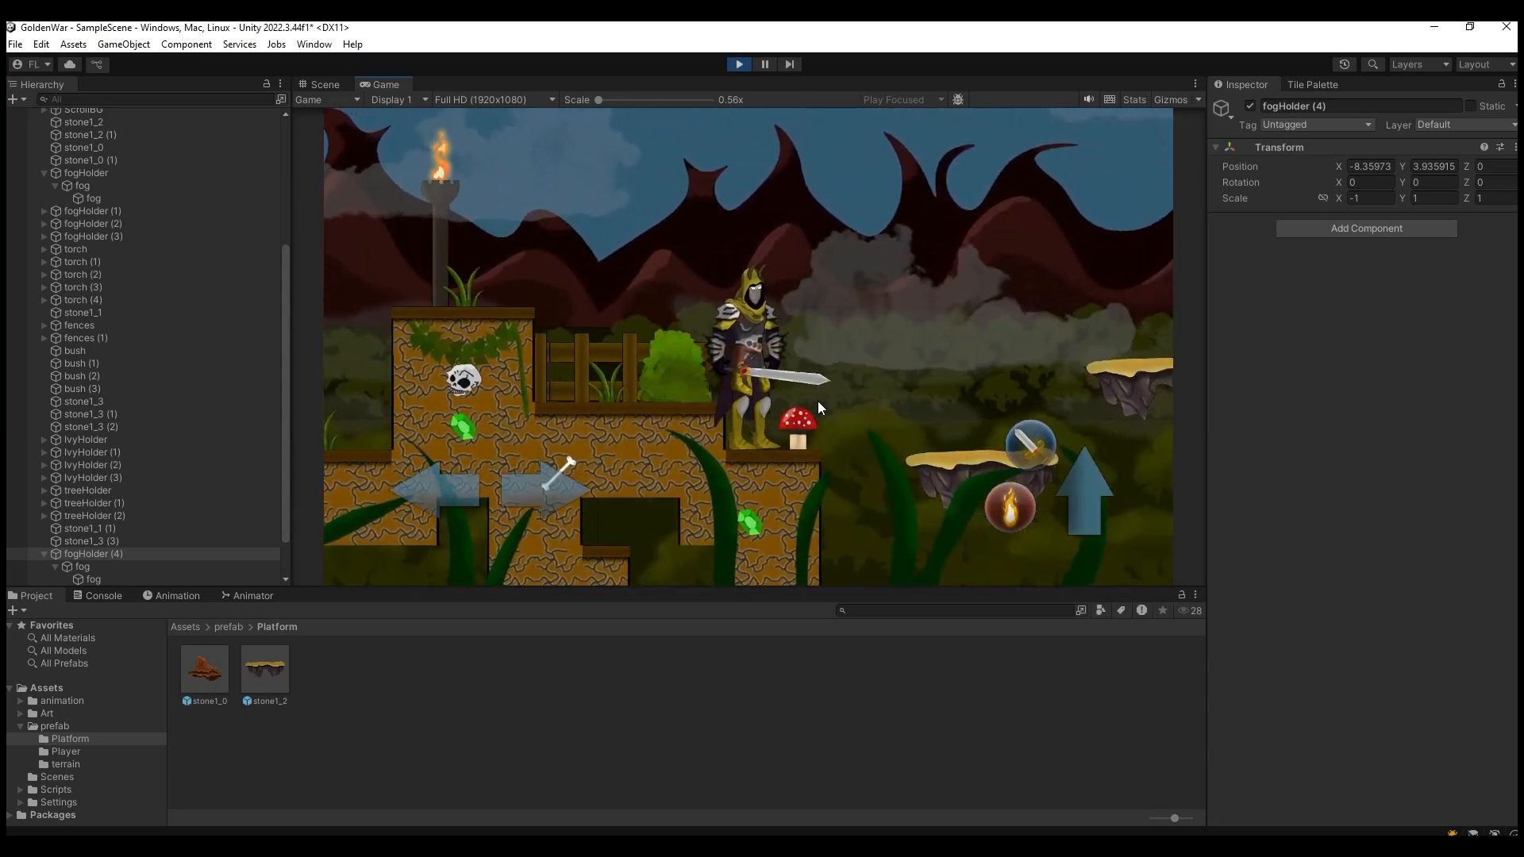
pyautogui.press('Left')
pyautogui.press('space')
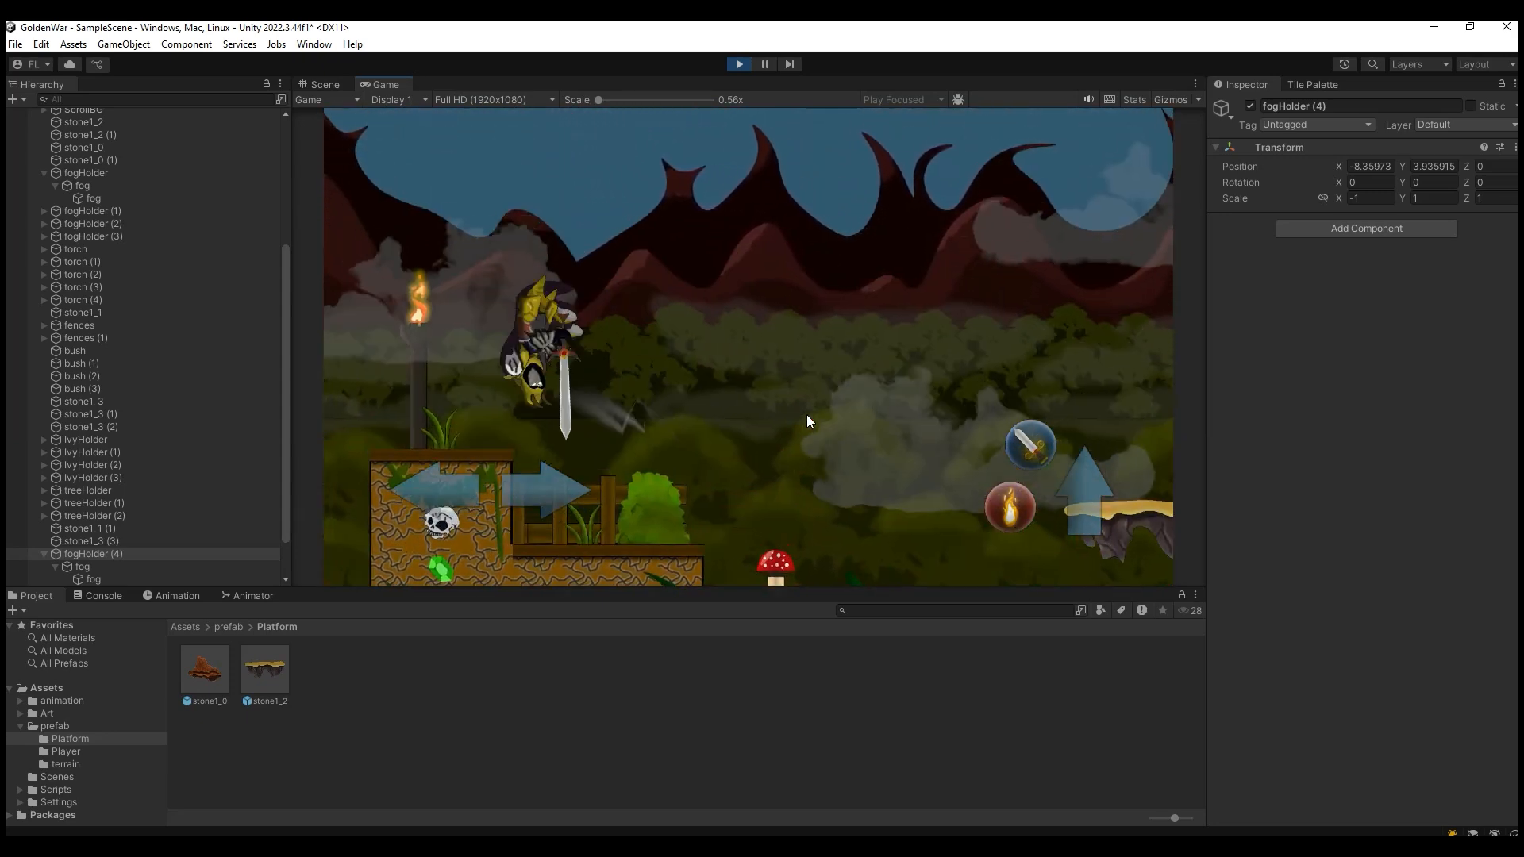